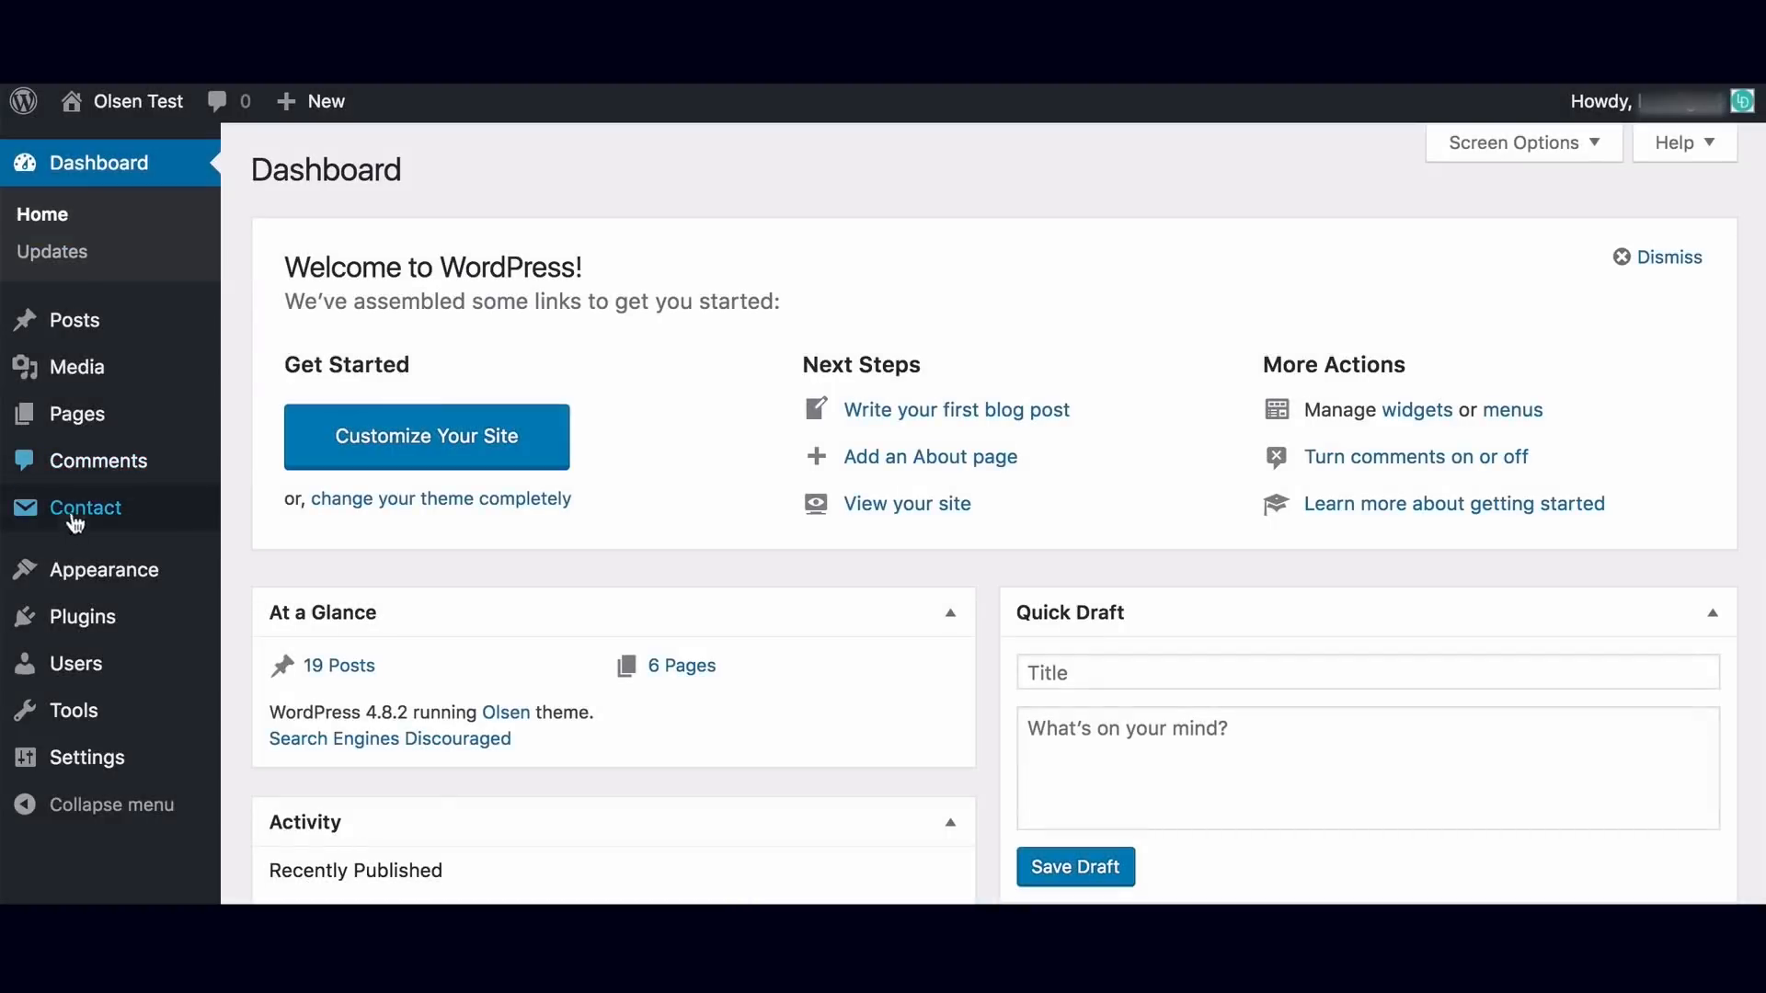
Look over the new Olsen Test site's dashboard, including its Appearance and Posts menus.
mouse_move(81, 578)
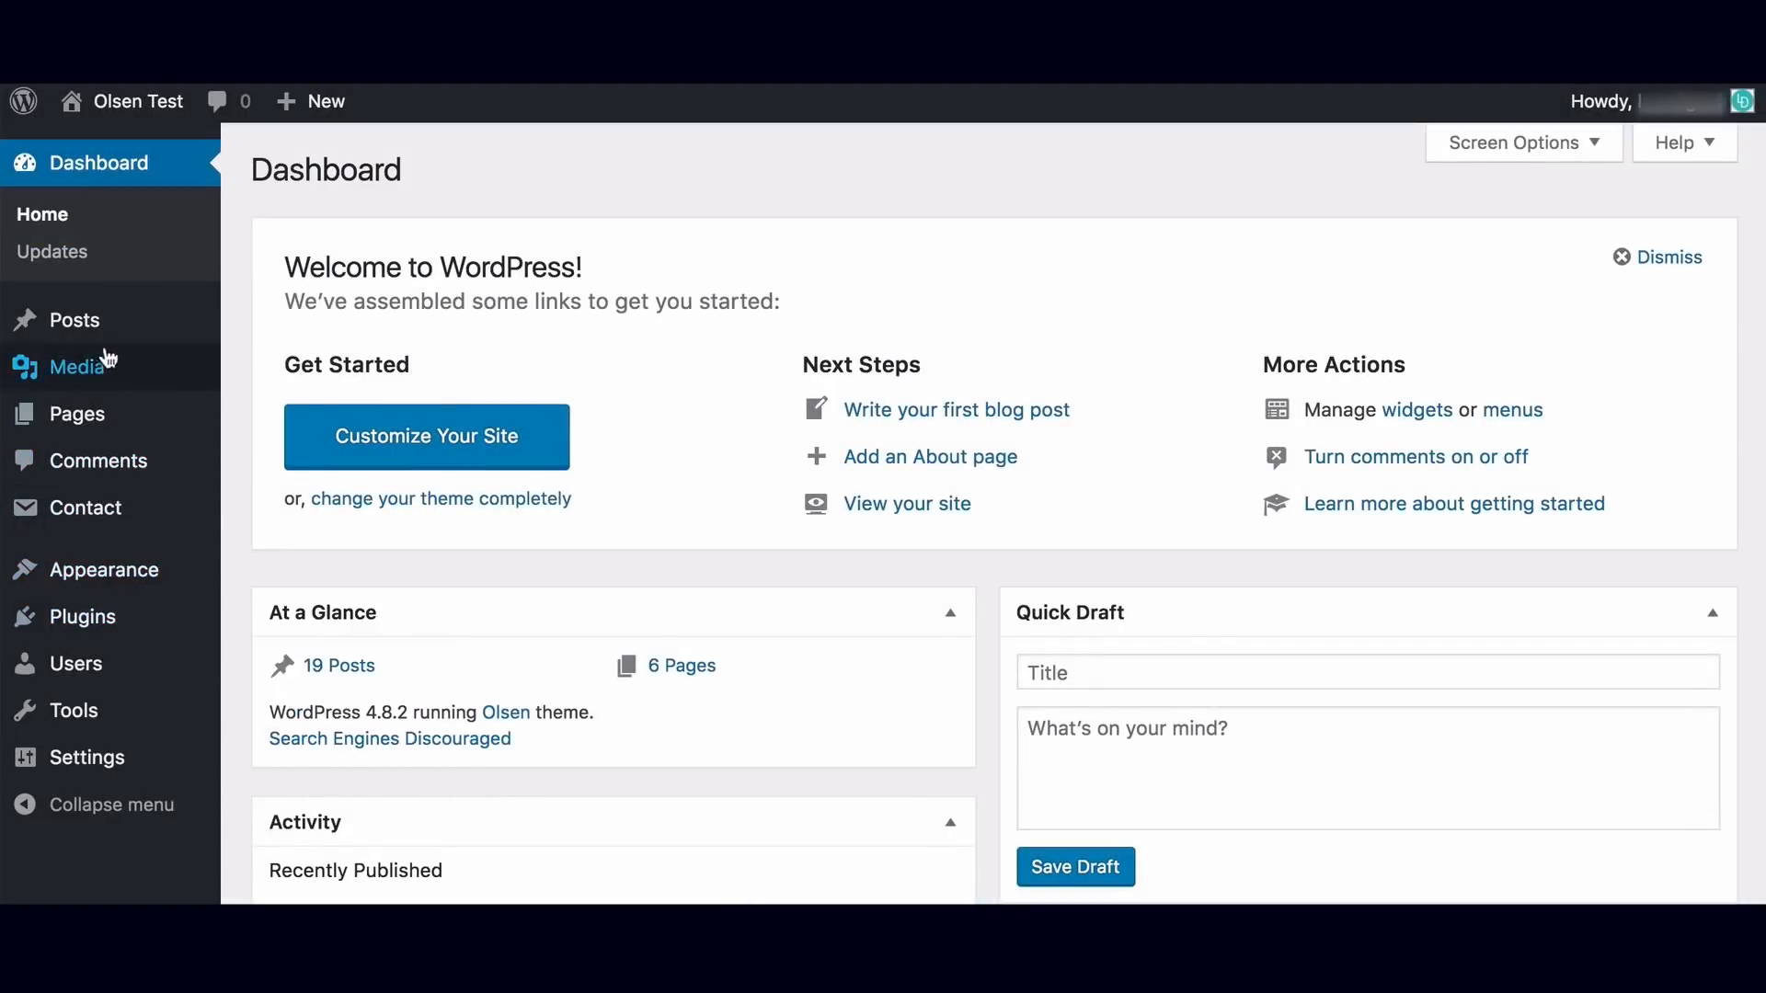
mouse_move(111, 322)
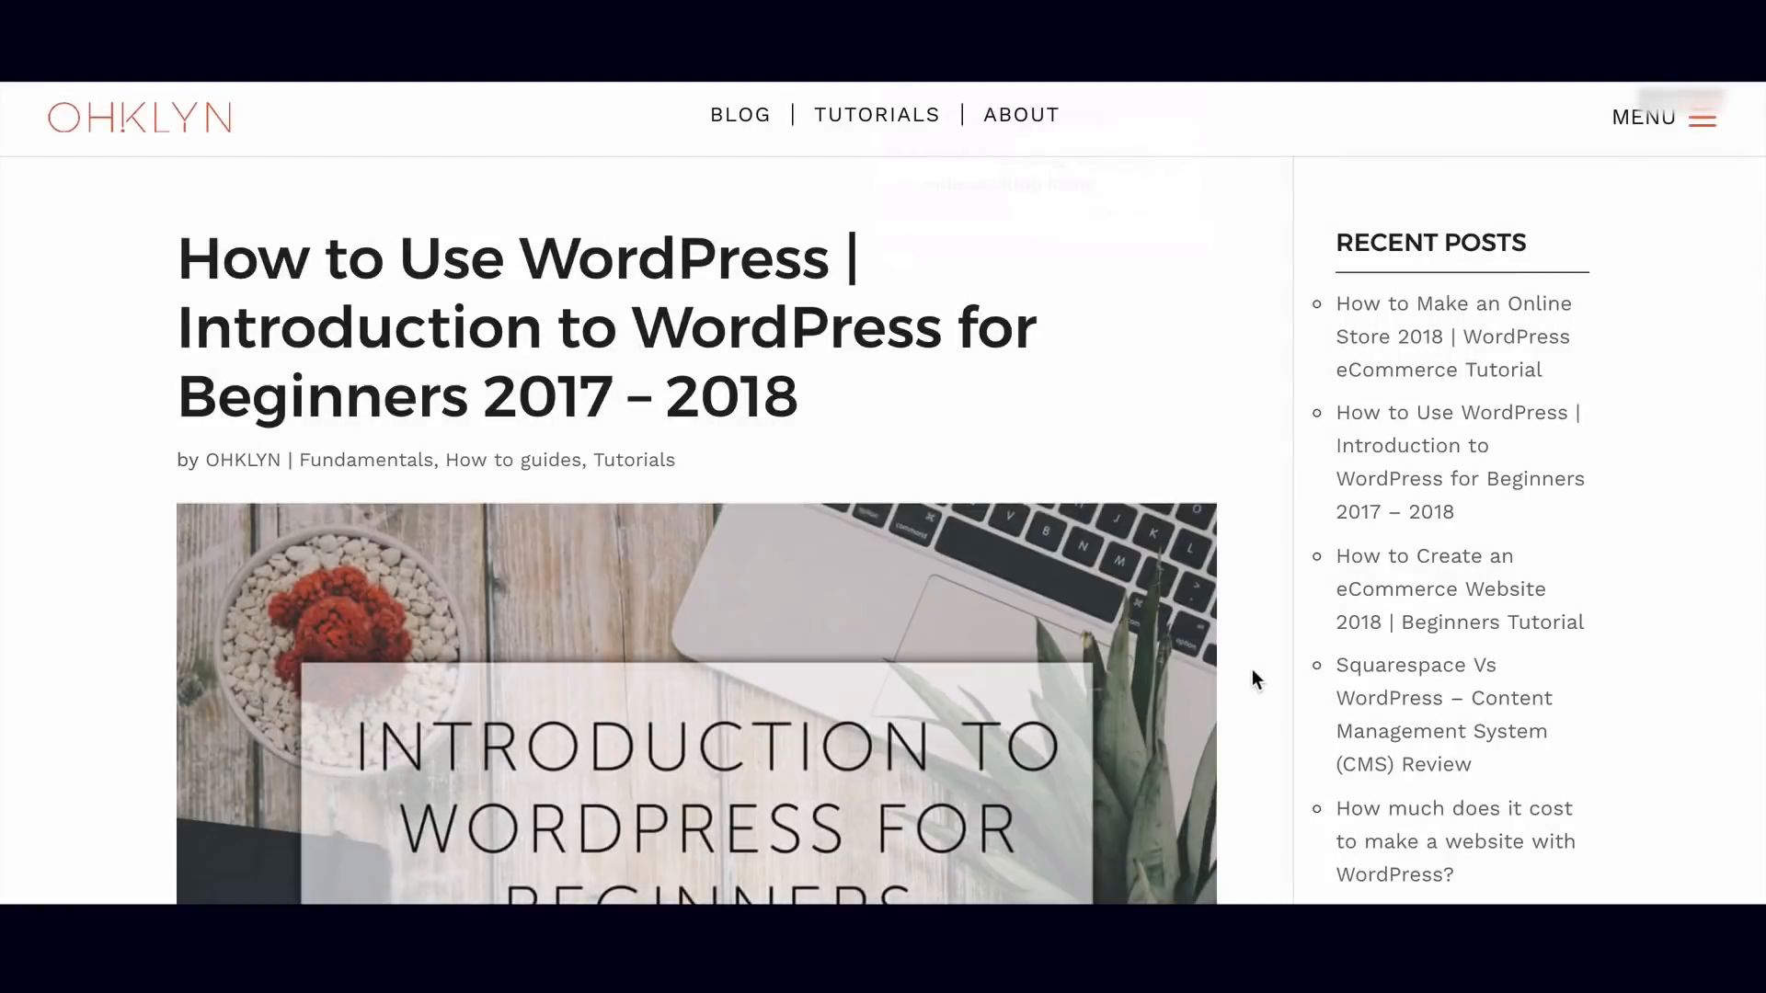
scroll(1254, 679, down, 10)
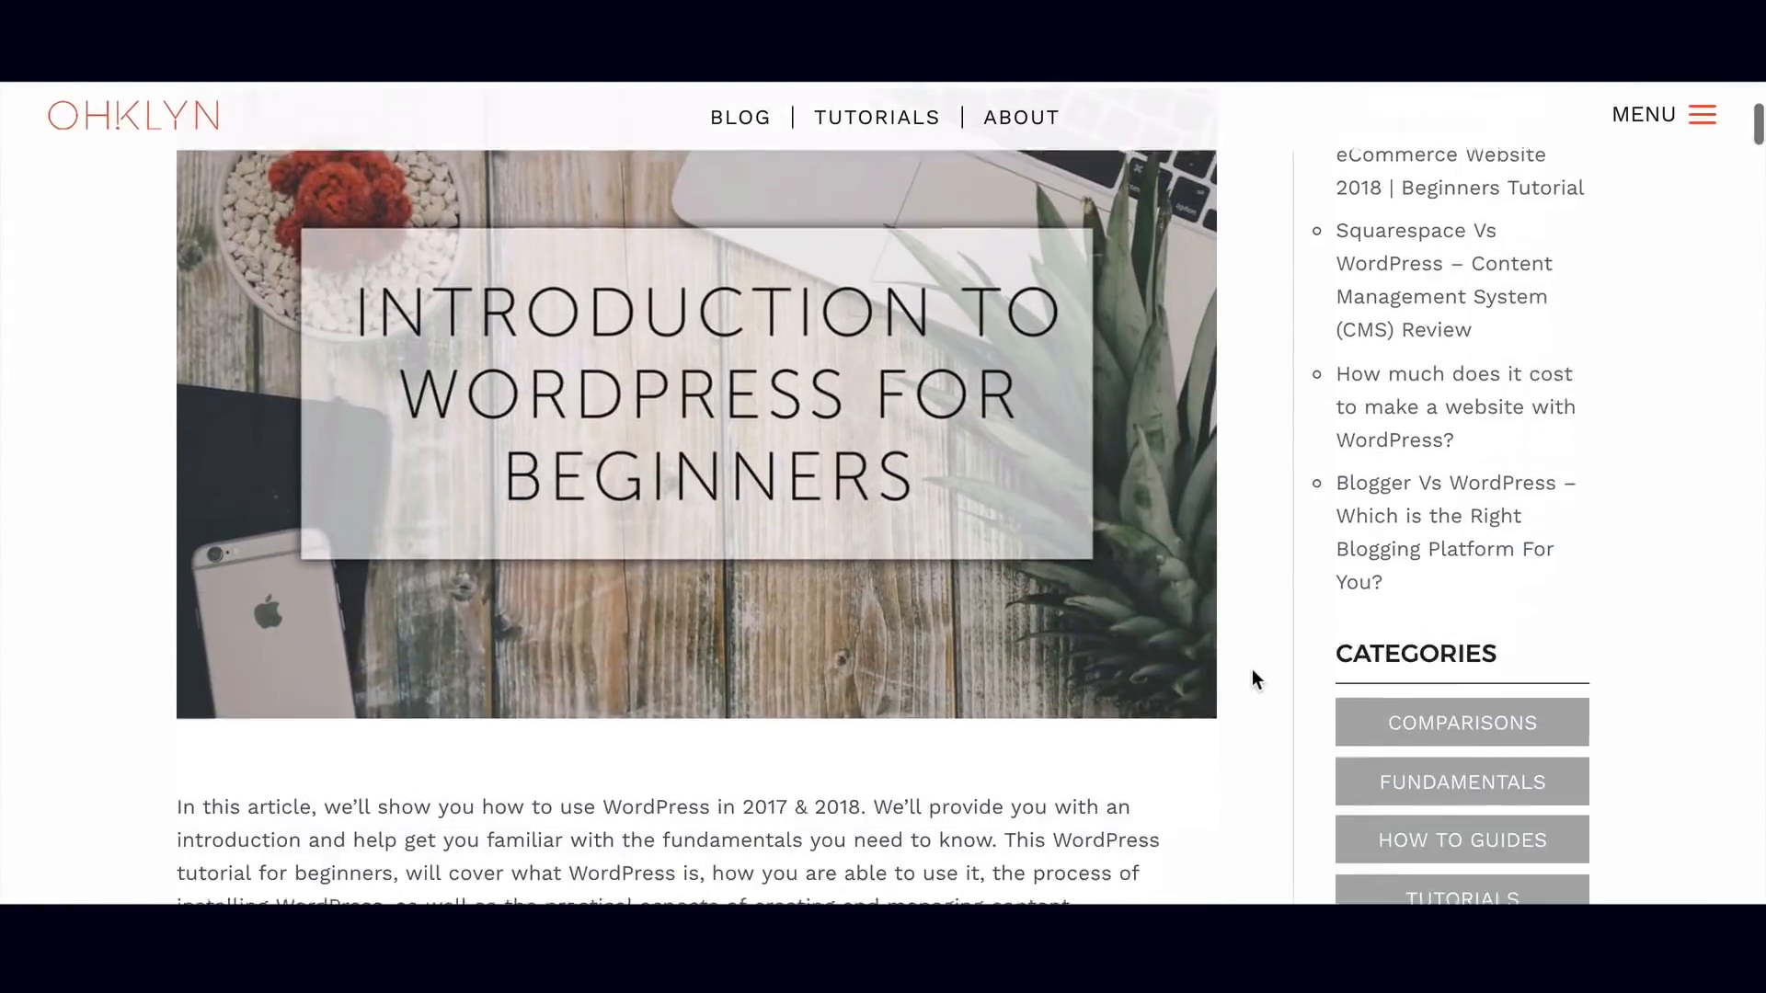
Scroll the beginners article past the video and 'What is WordPress?' to 'How to use WordPress'.
scroll(1254, 679, down, 7)
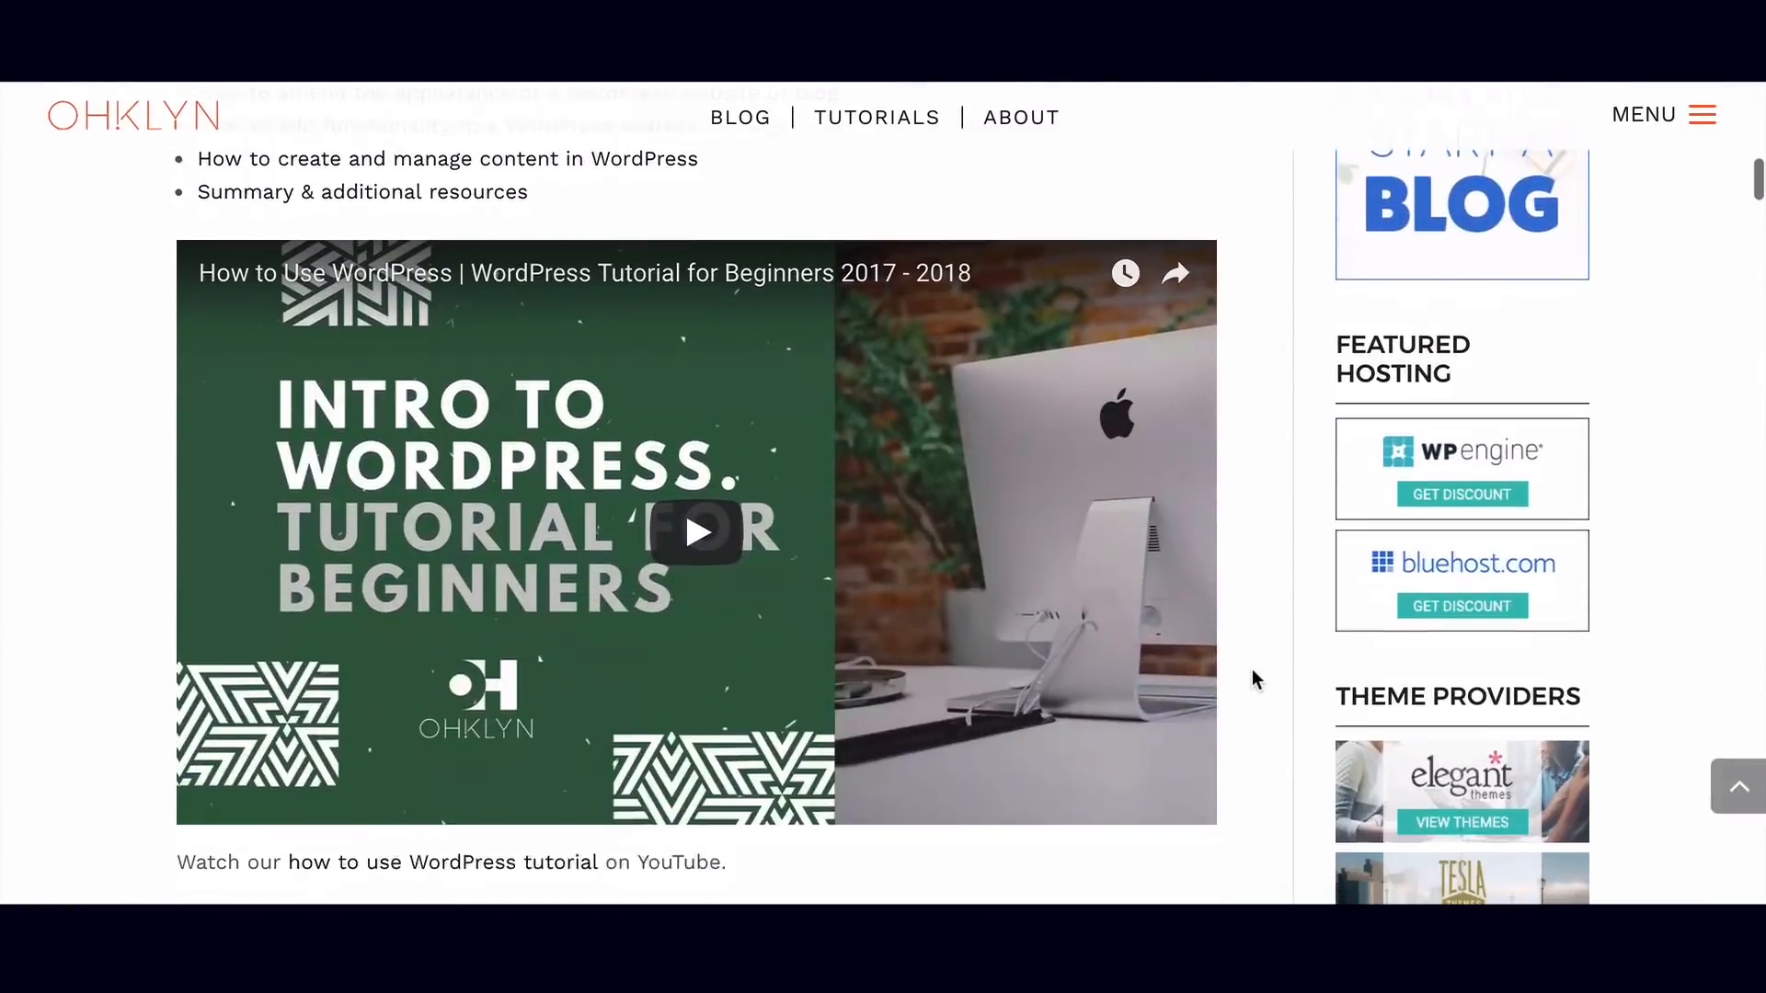
scroll(1253, 678, down, 8)
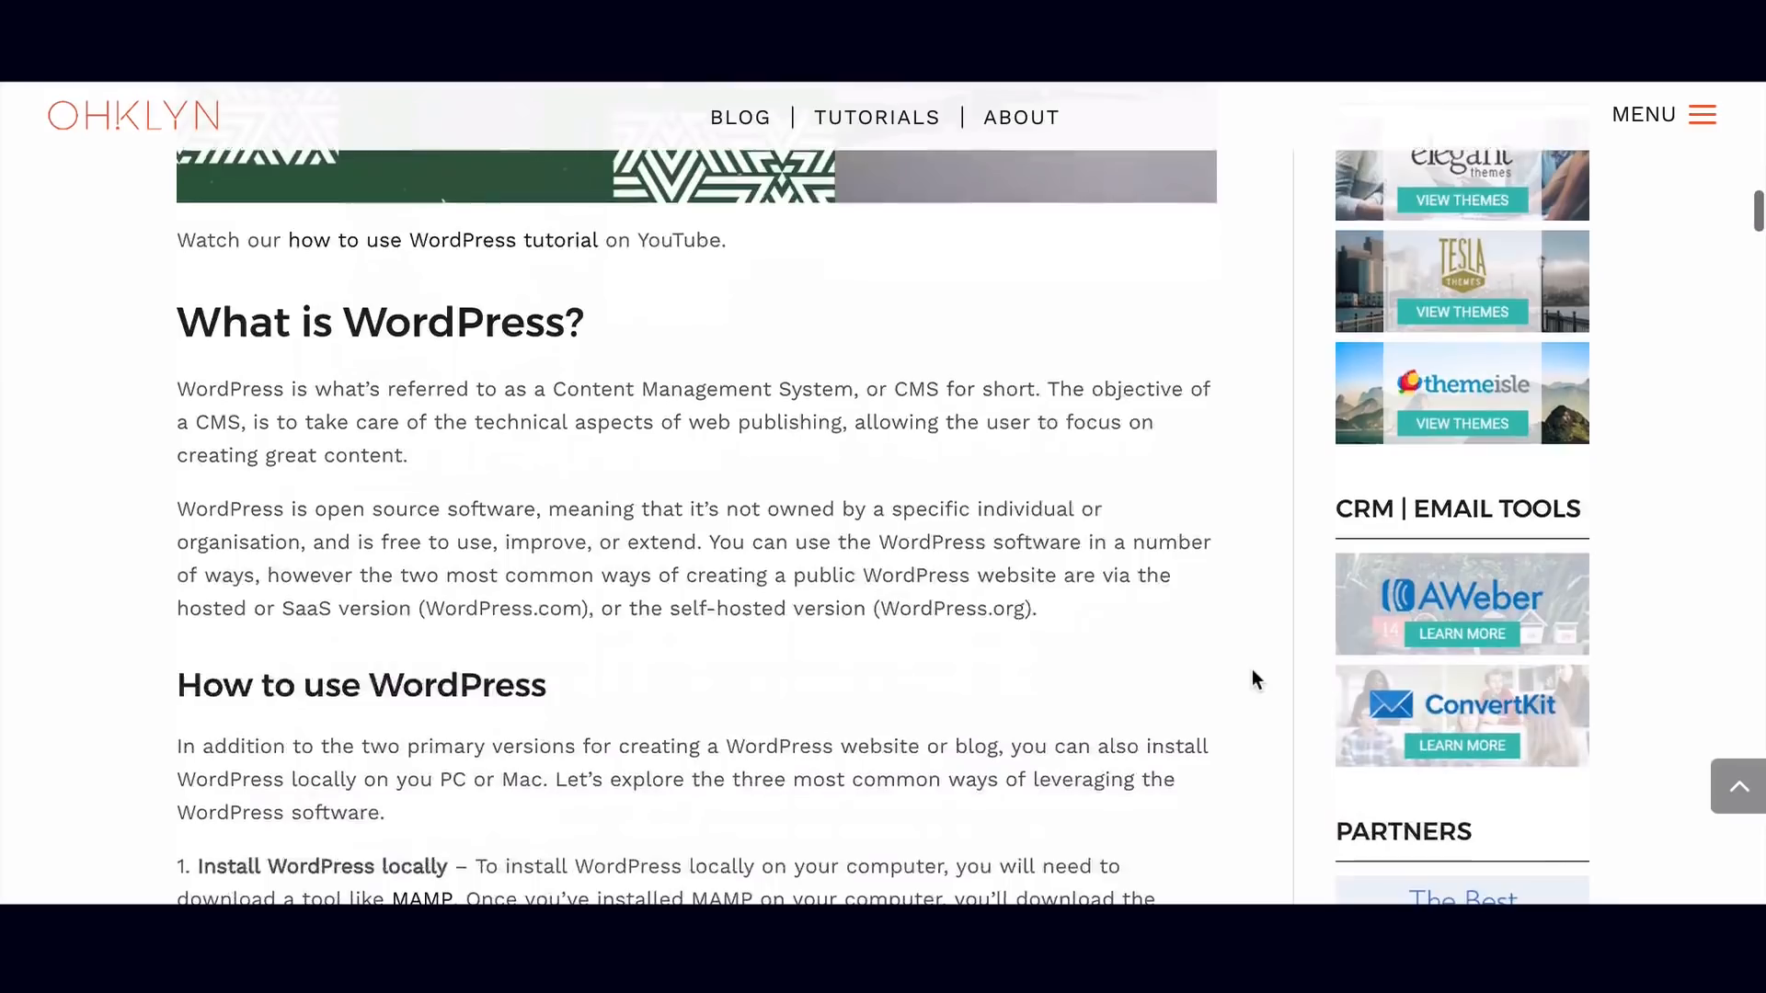
scroll(1253, 678, down, 9)
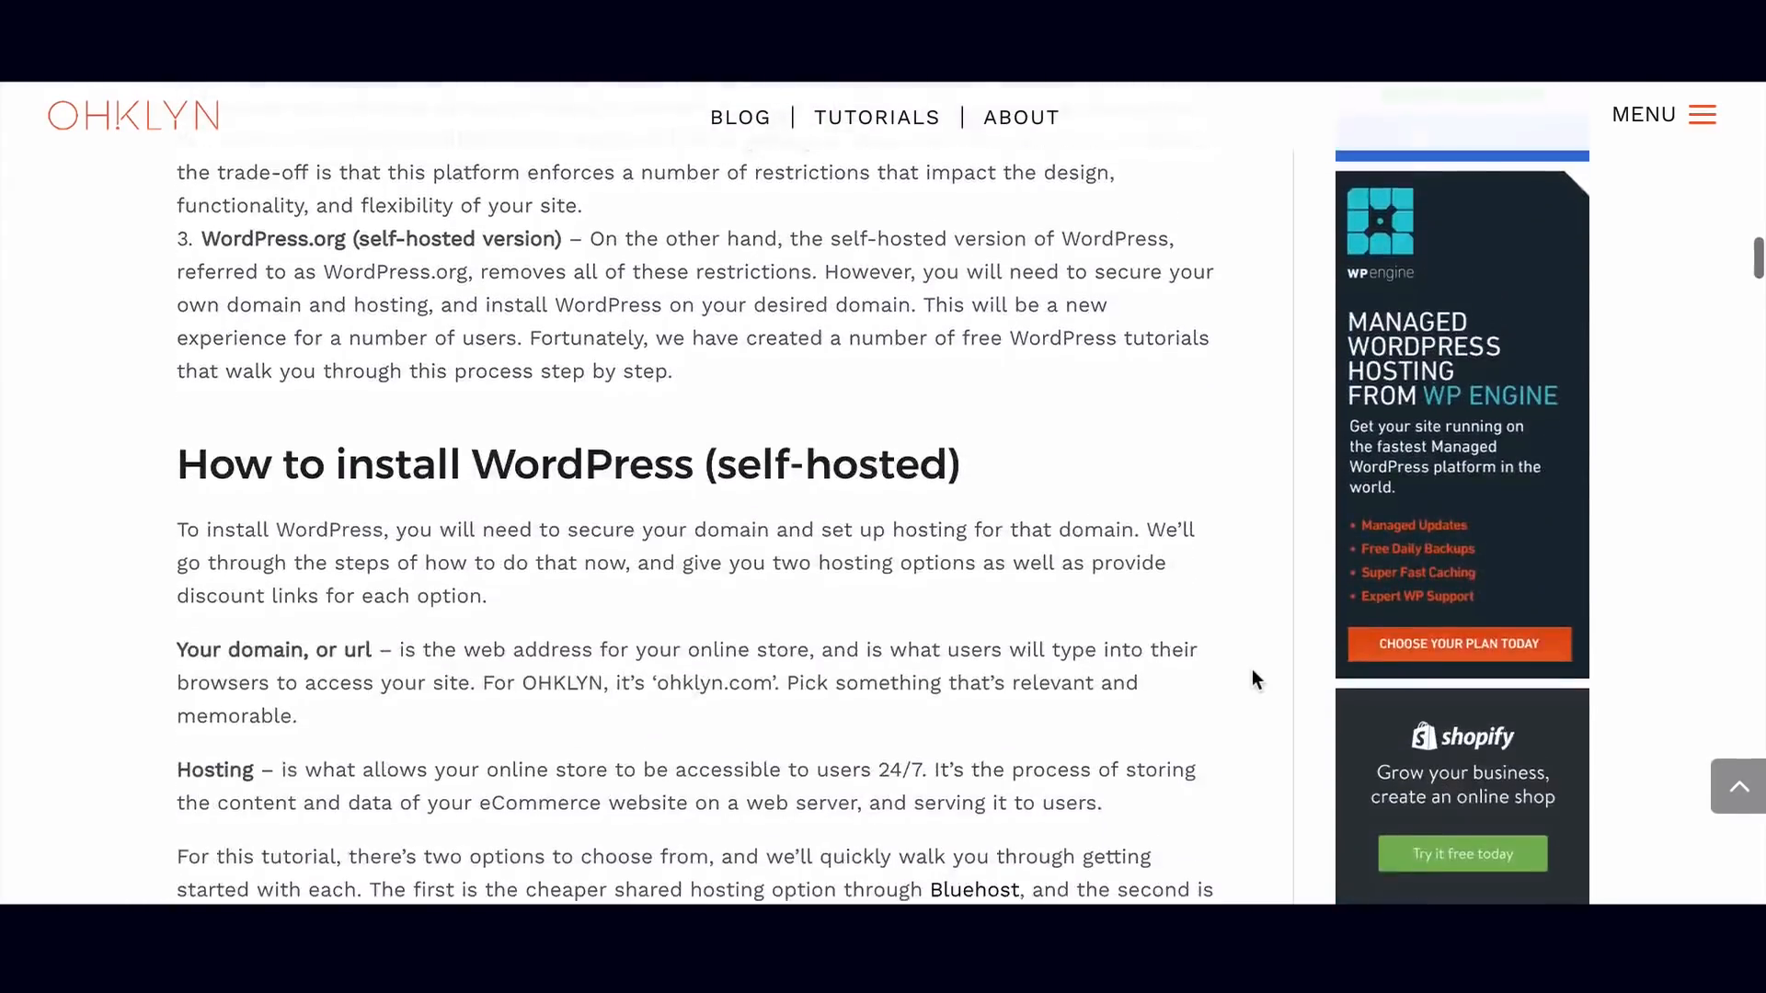
scroll(1251, 679, down, 5)
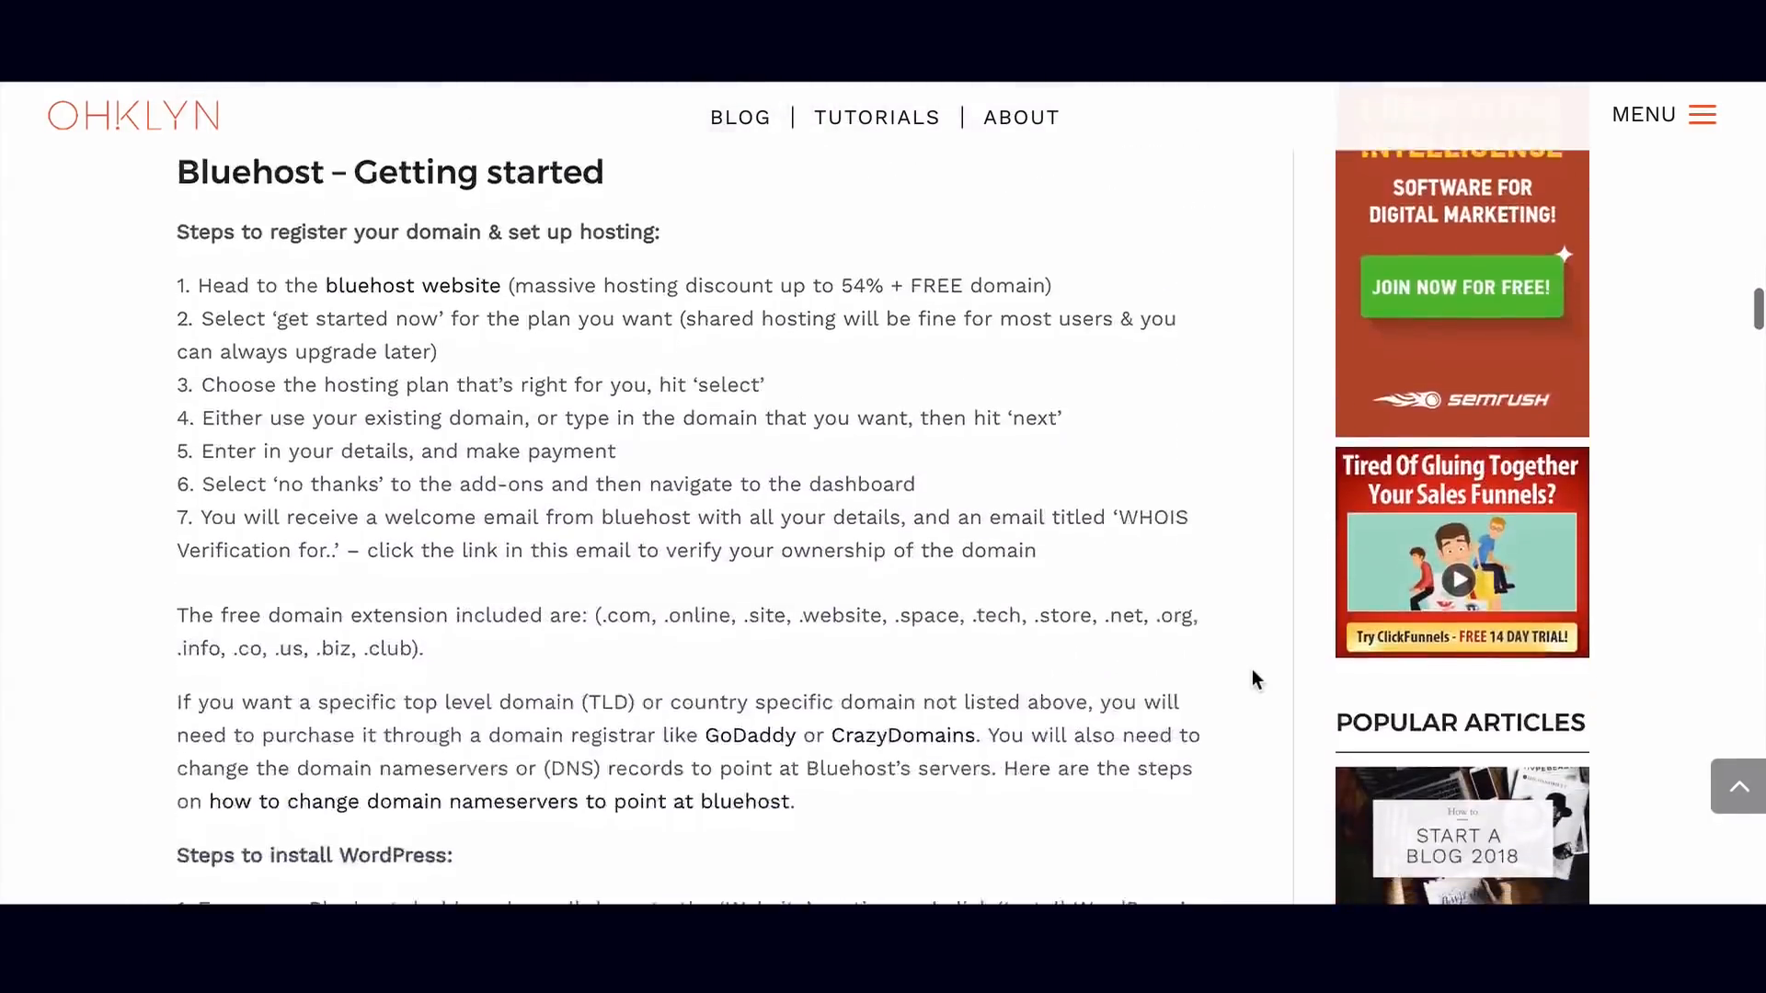
scroll(1251, 679, up, 20)
scroll(1251, 670, up, 10)
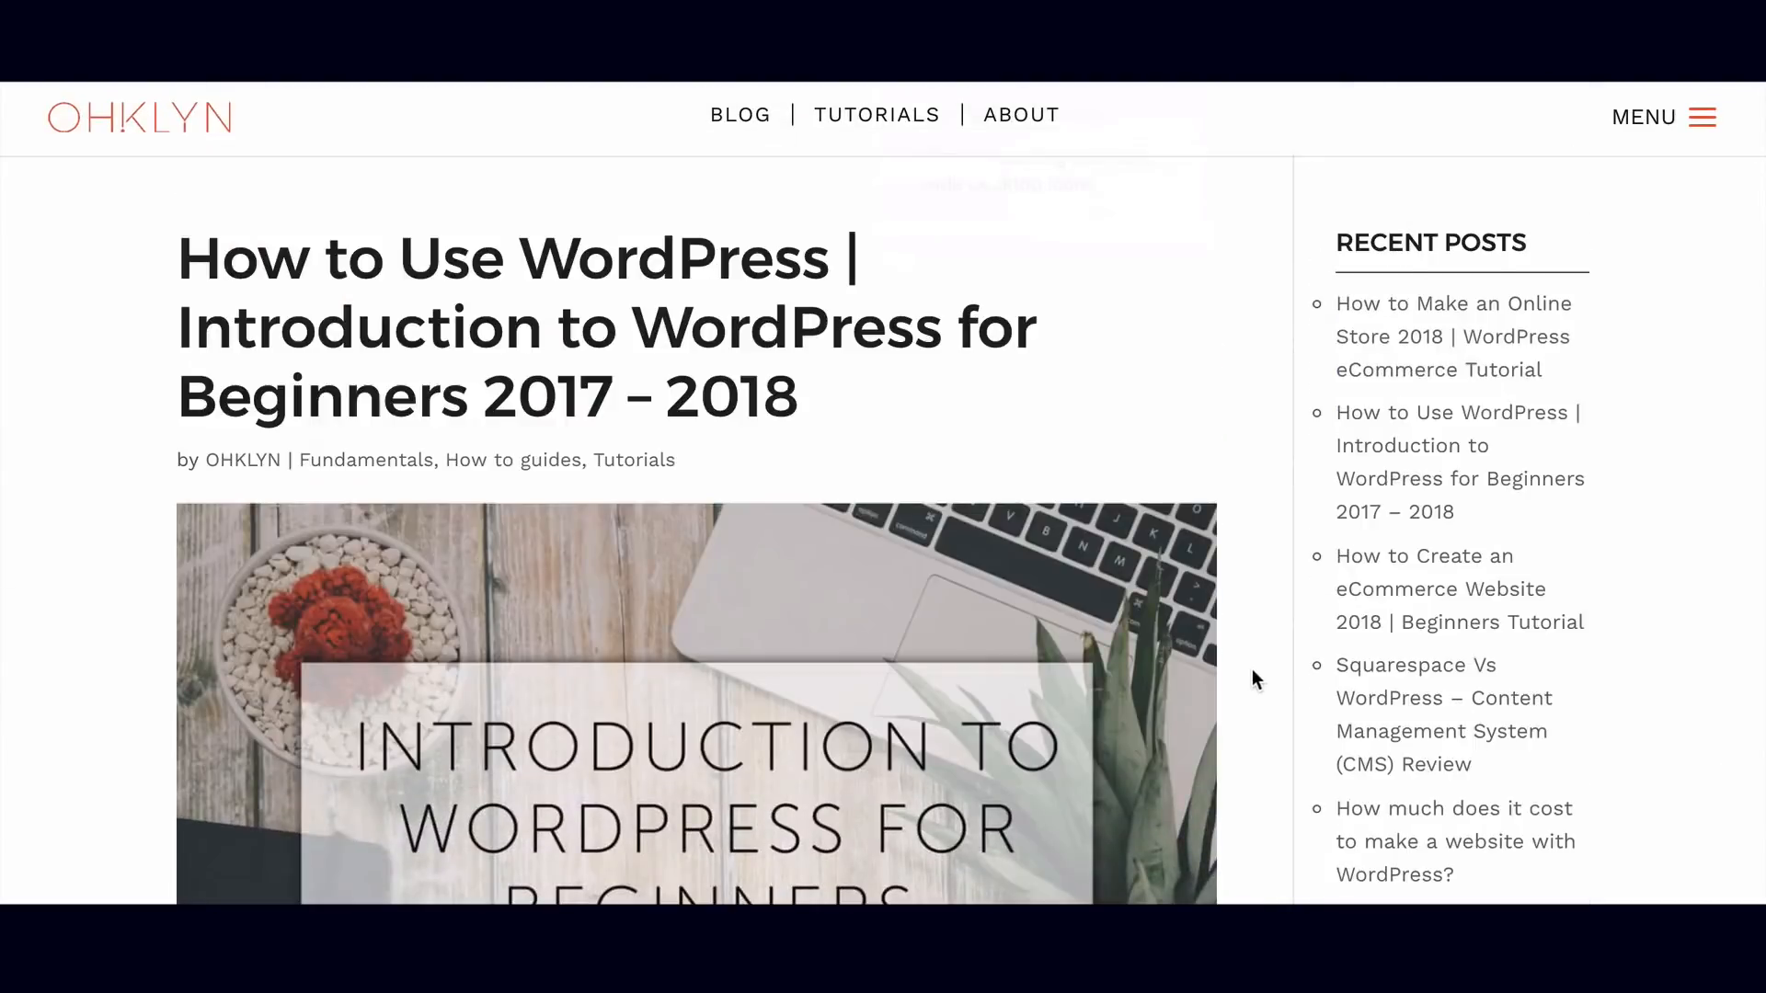
scroll(1251, 670, down, 4)
scroll(1252, 672, down, 12)
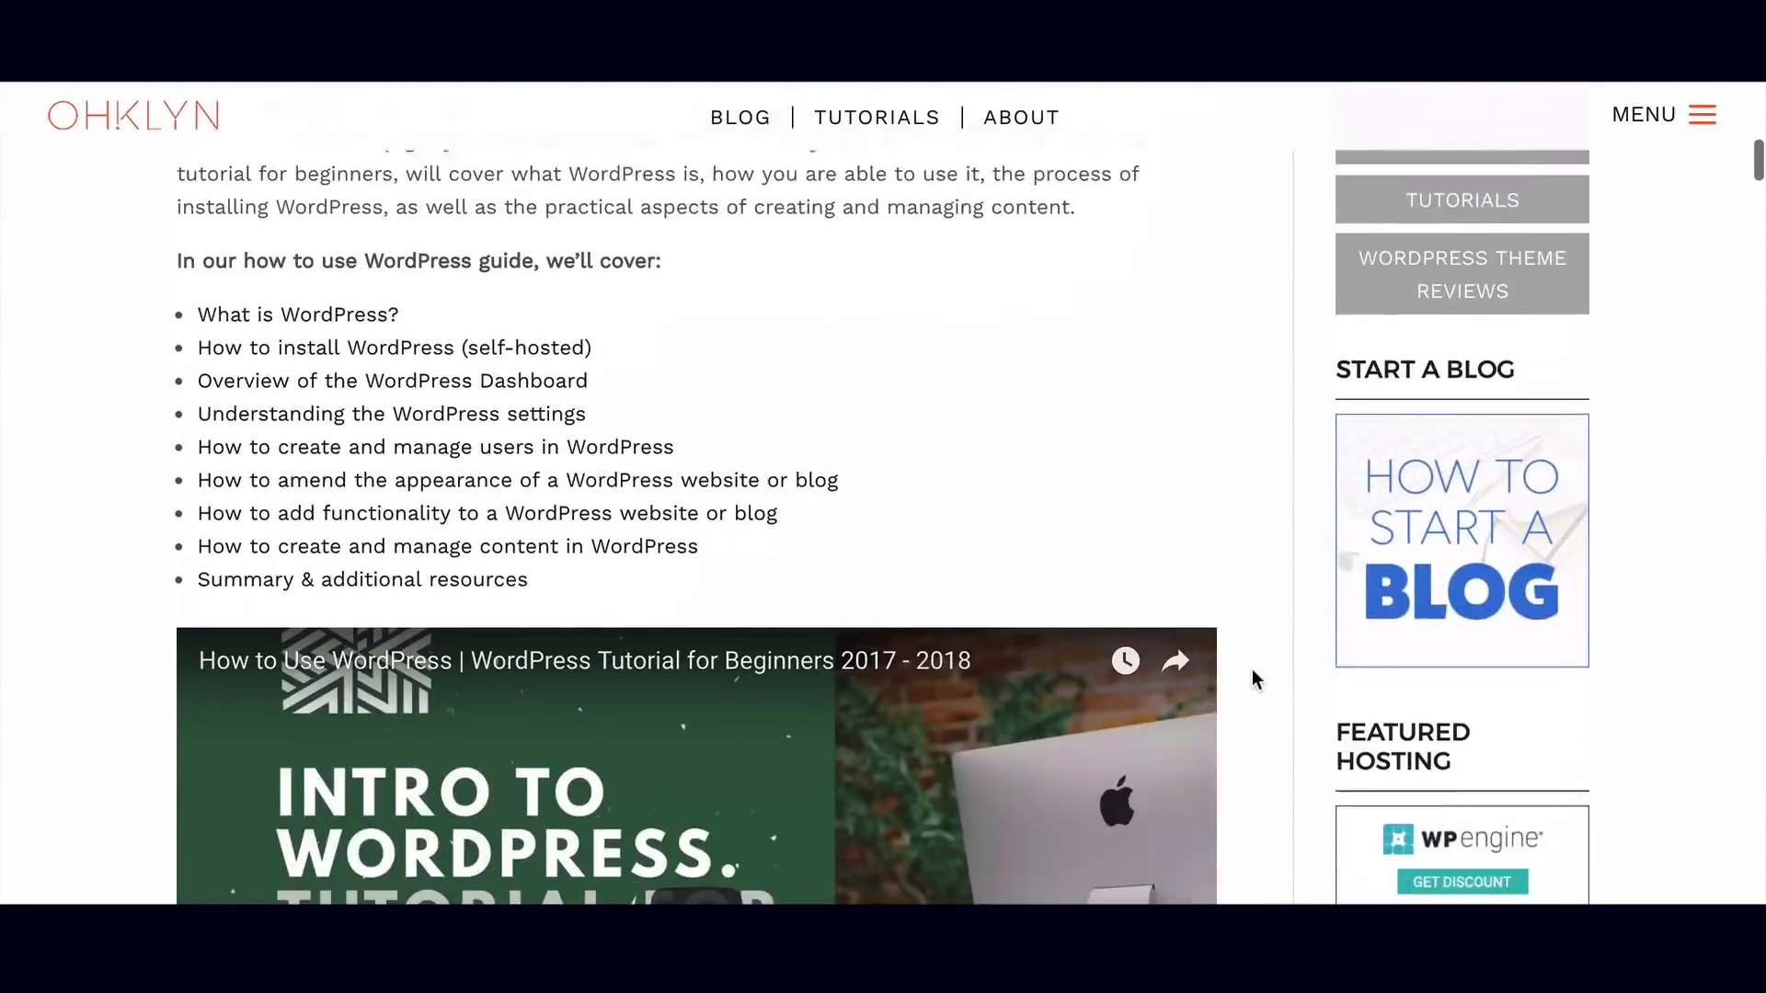
scroll(1253, 679, down, 7)
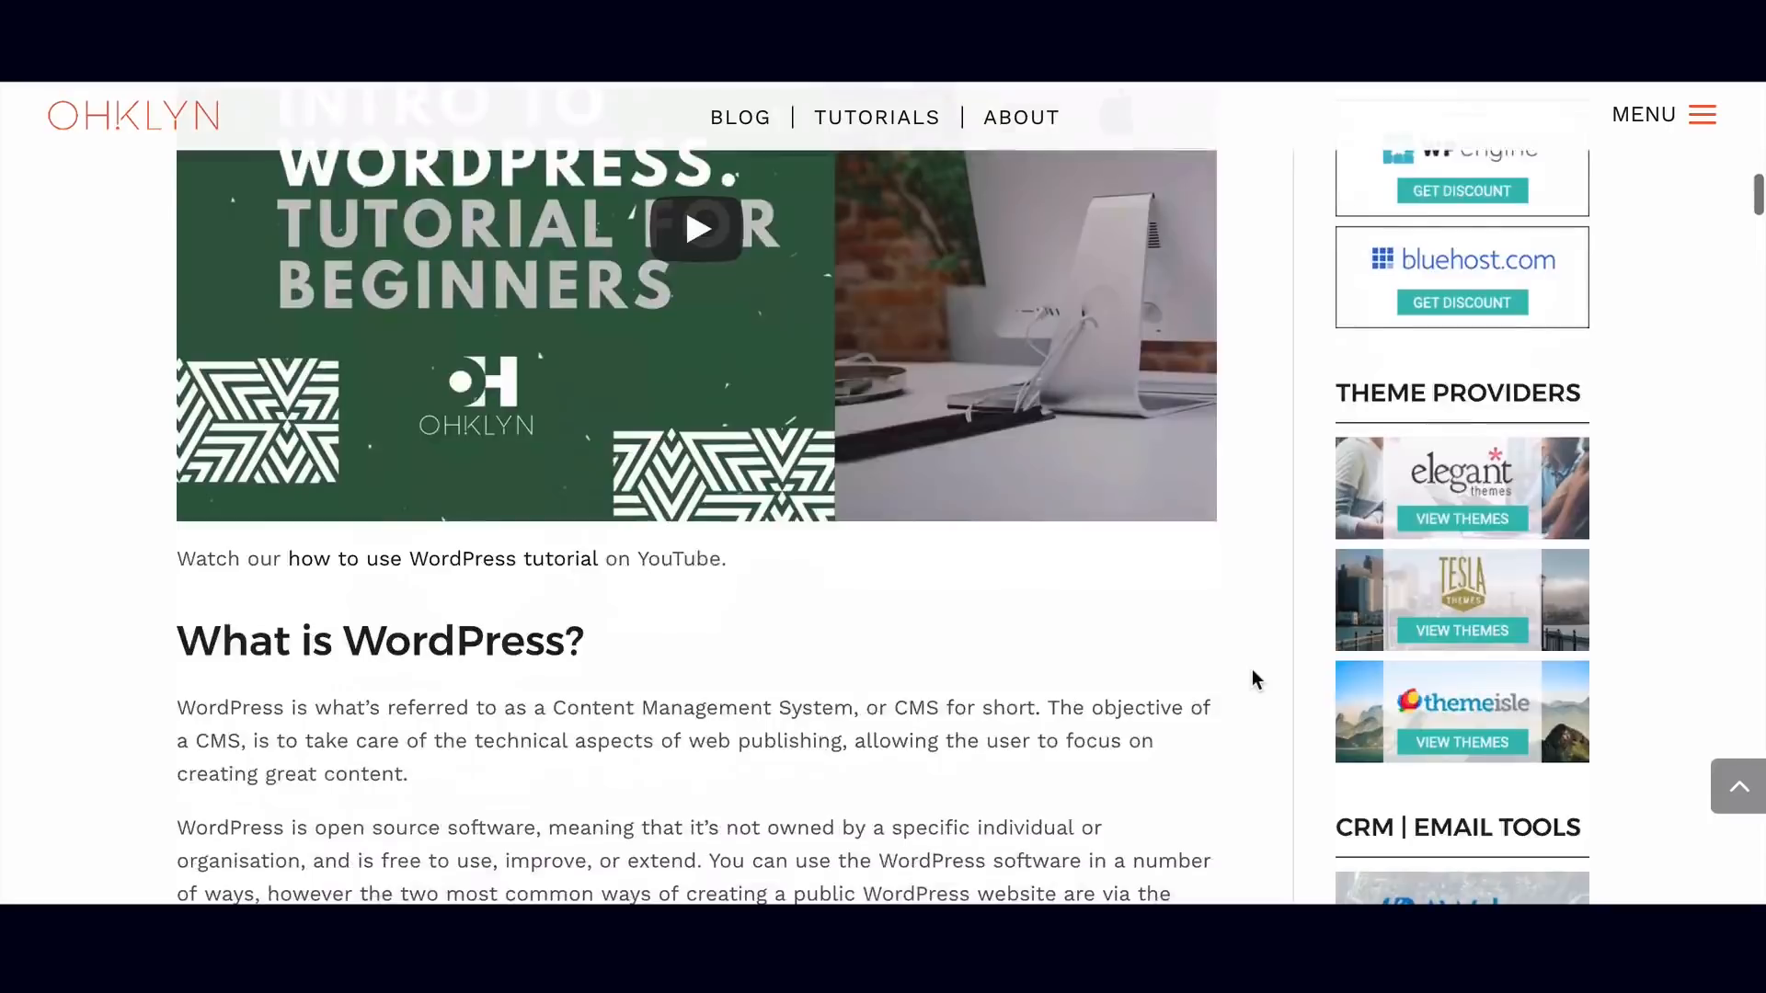
scroll(1252, 678, down, 5)
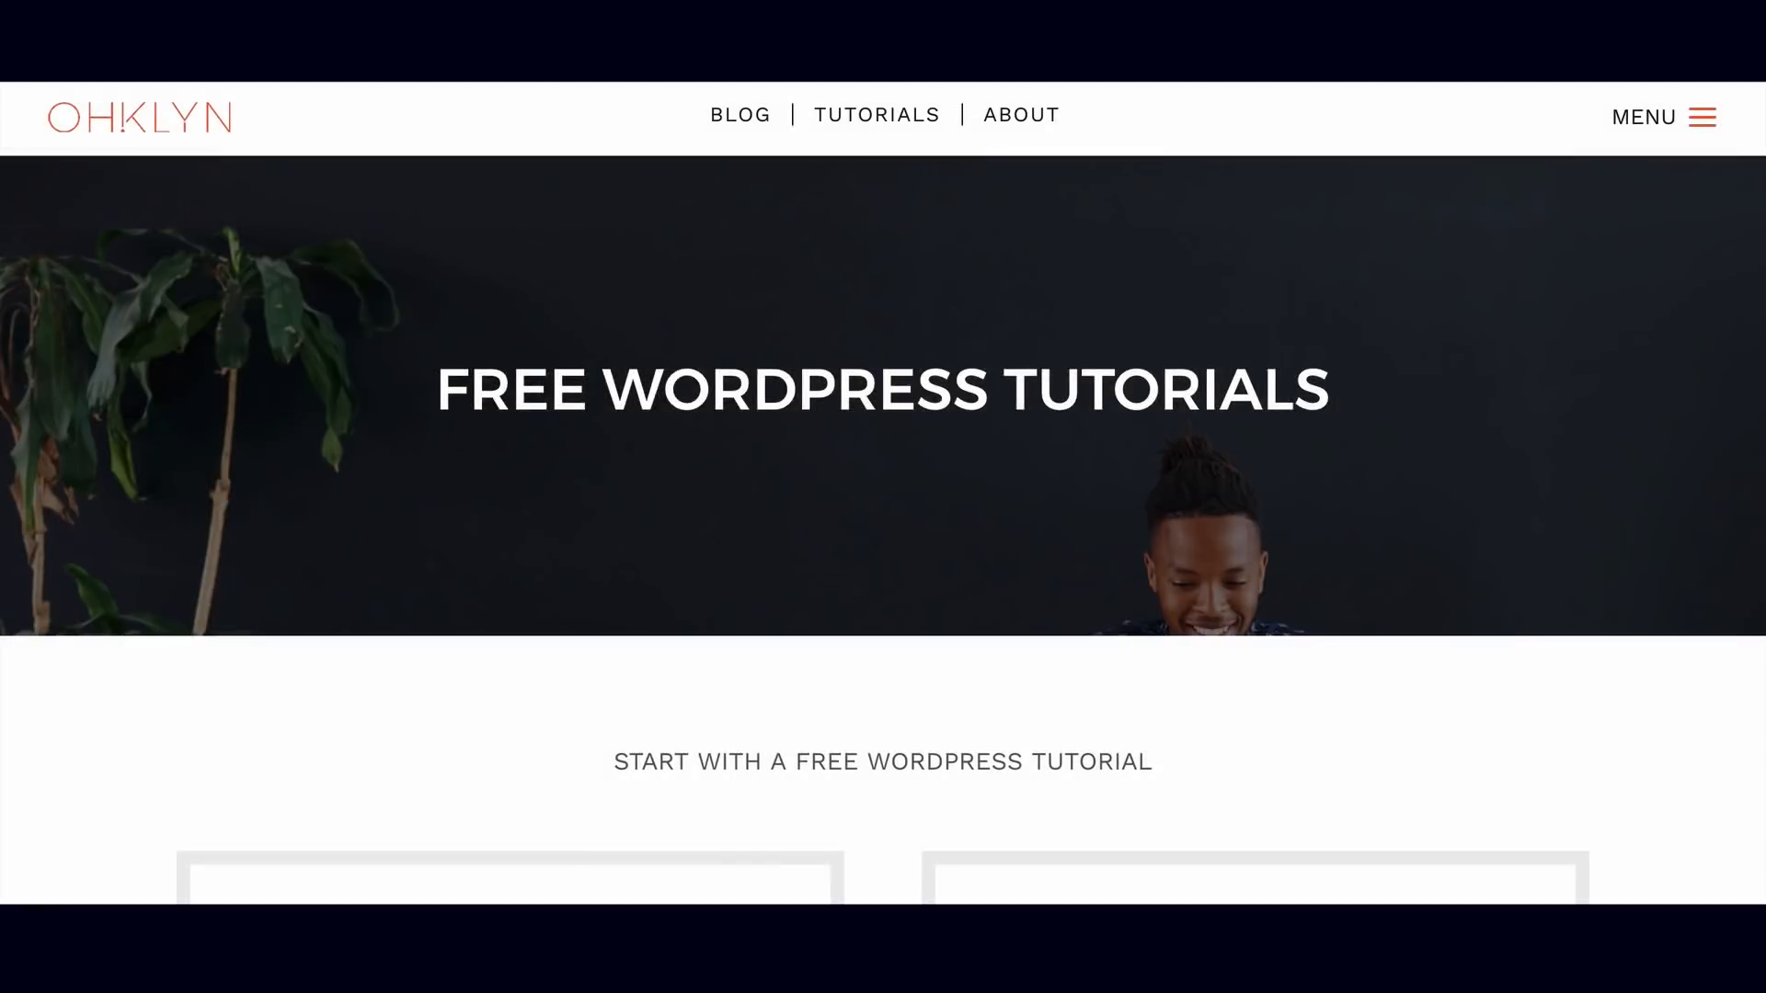
scroll(883, 497, down, 4)
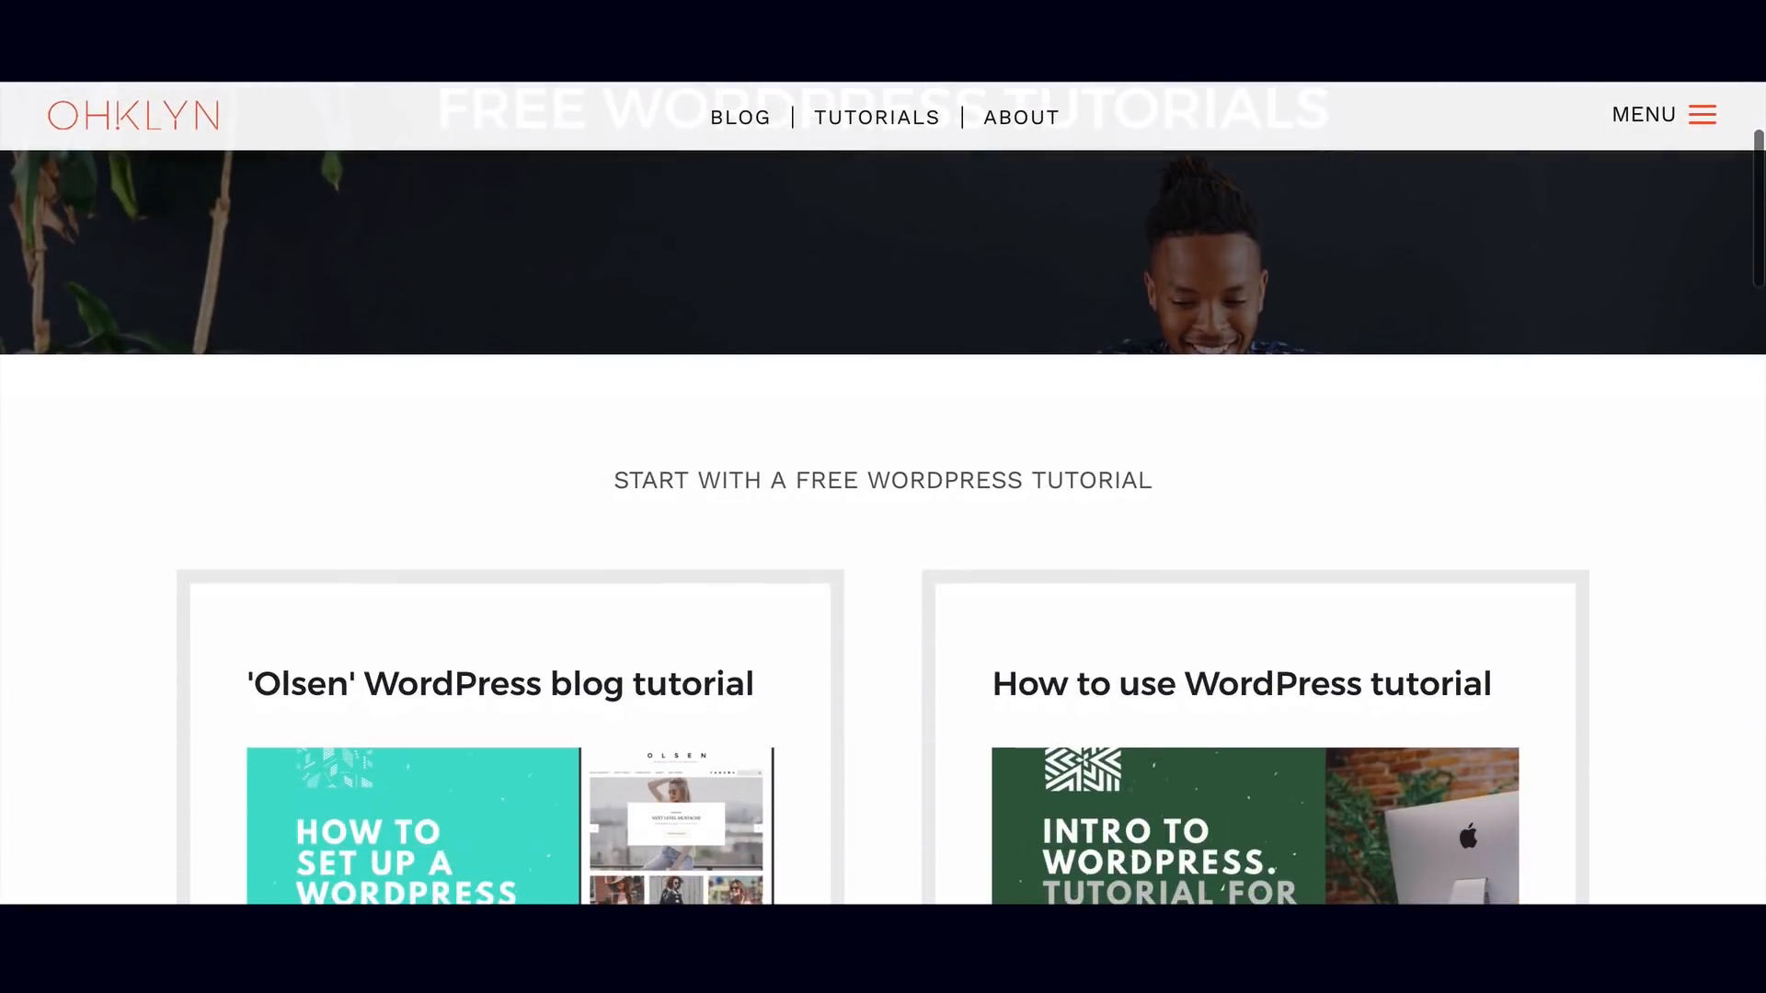
Scroll the How to Use WordPress article down to 'How to install WordPress (self-hosted)'.
scroll(883, 496, down, 4)
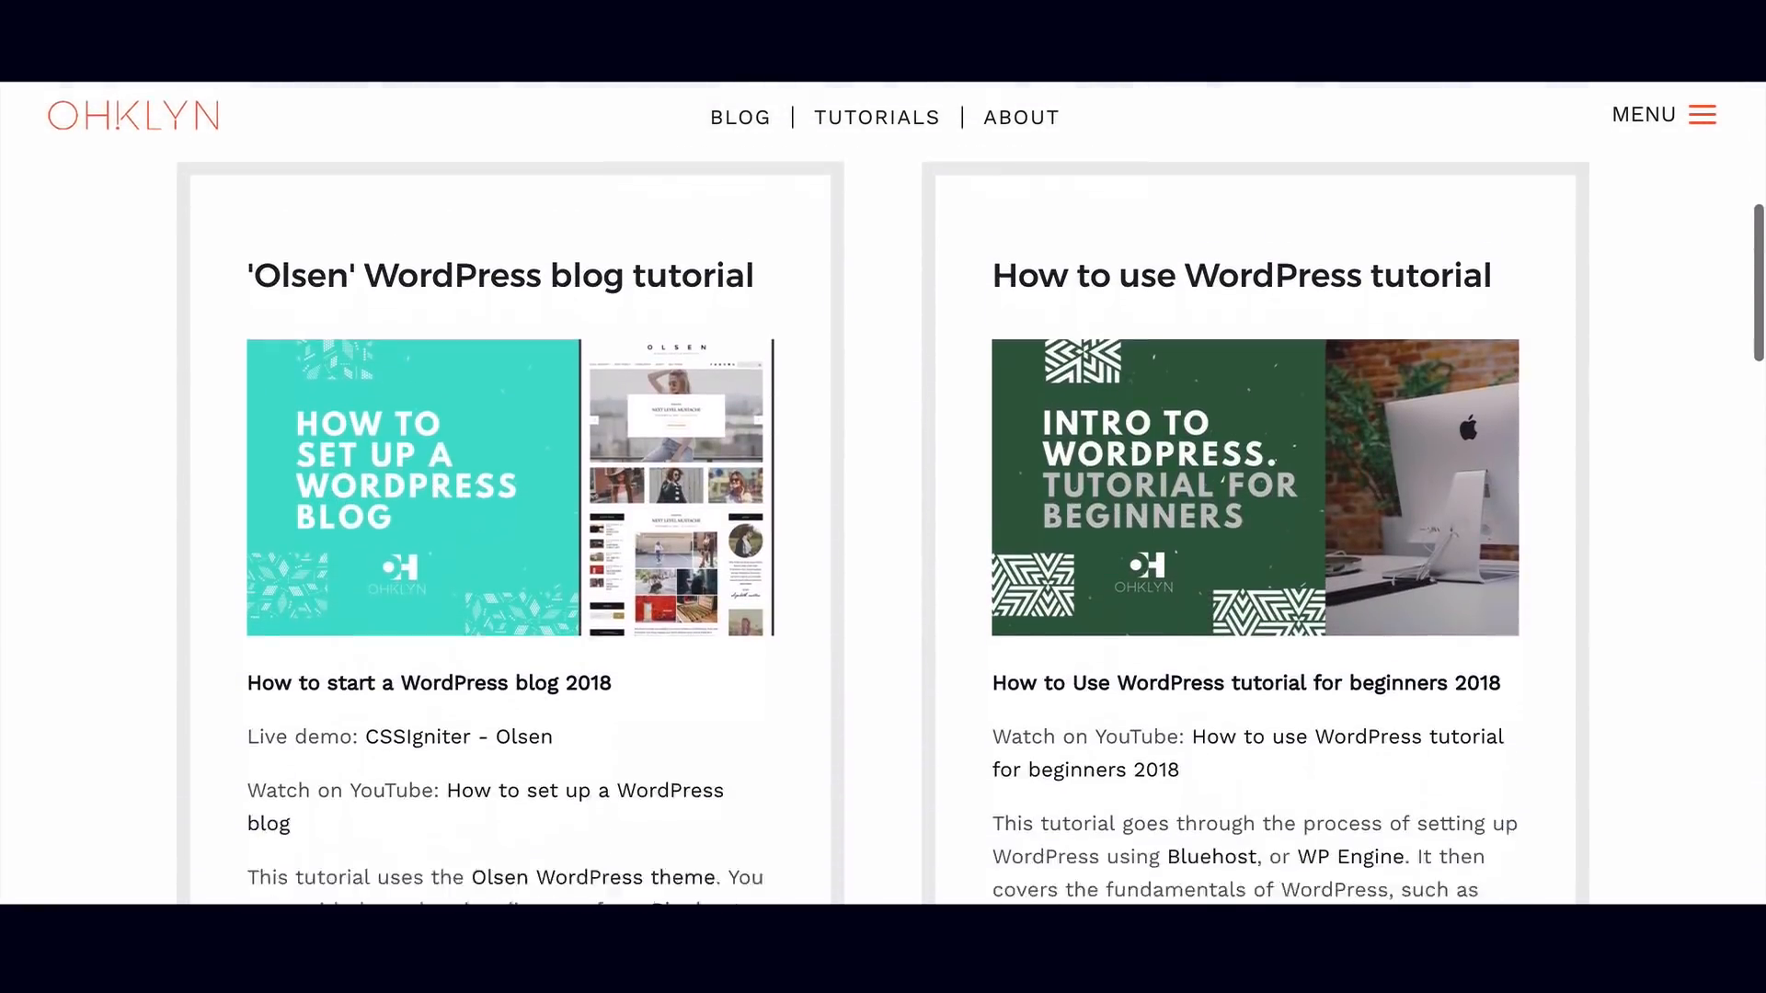
scroll(883, 497, down, 8)
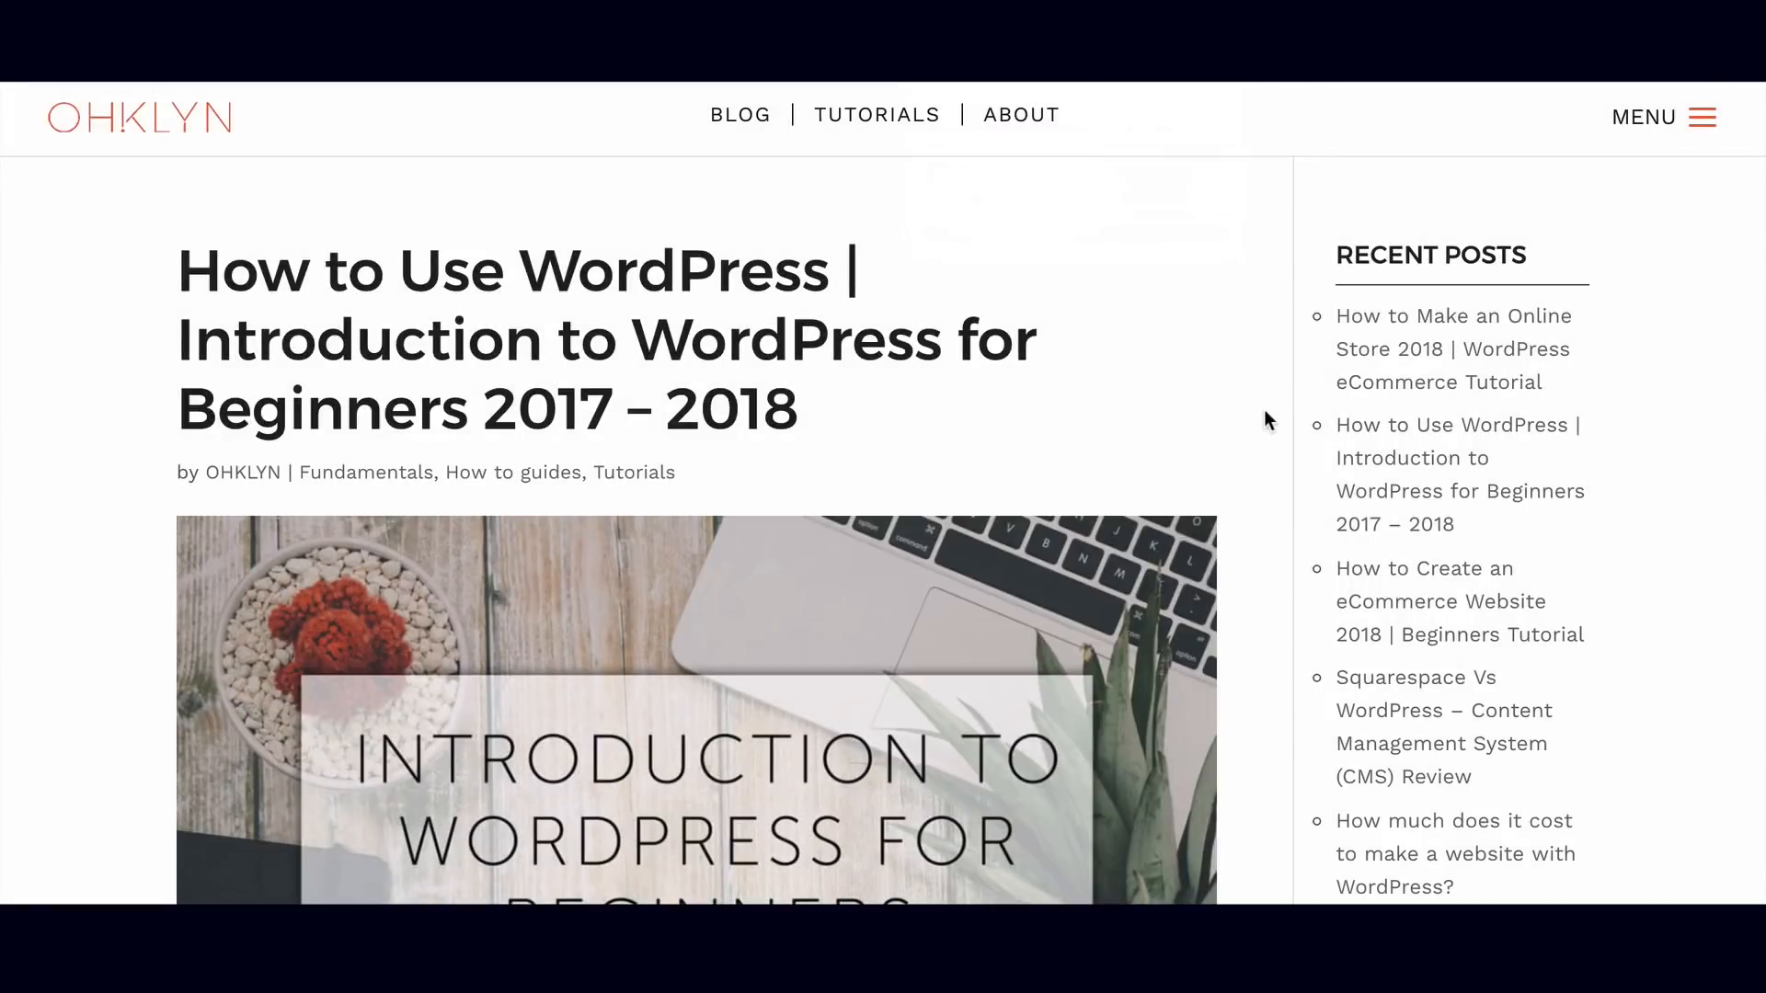
scroll(1265, 416, down, 5)
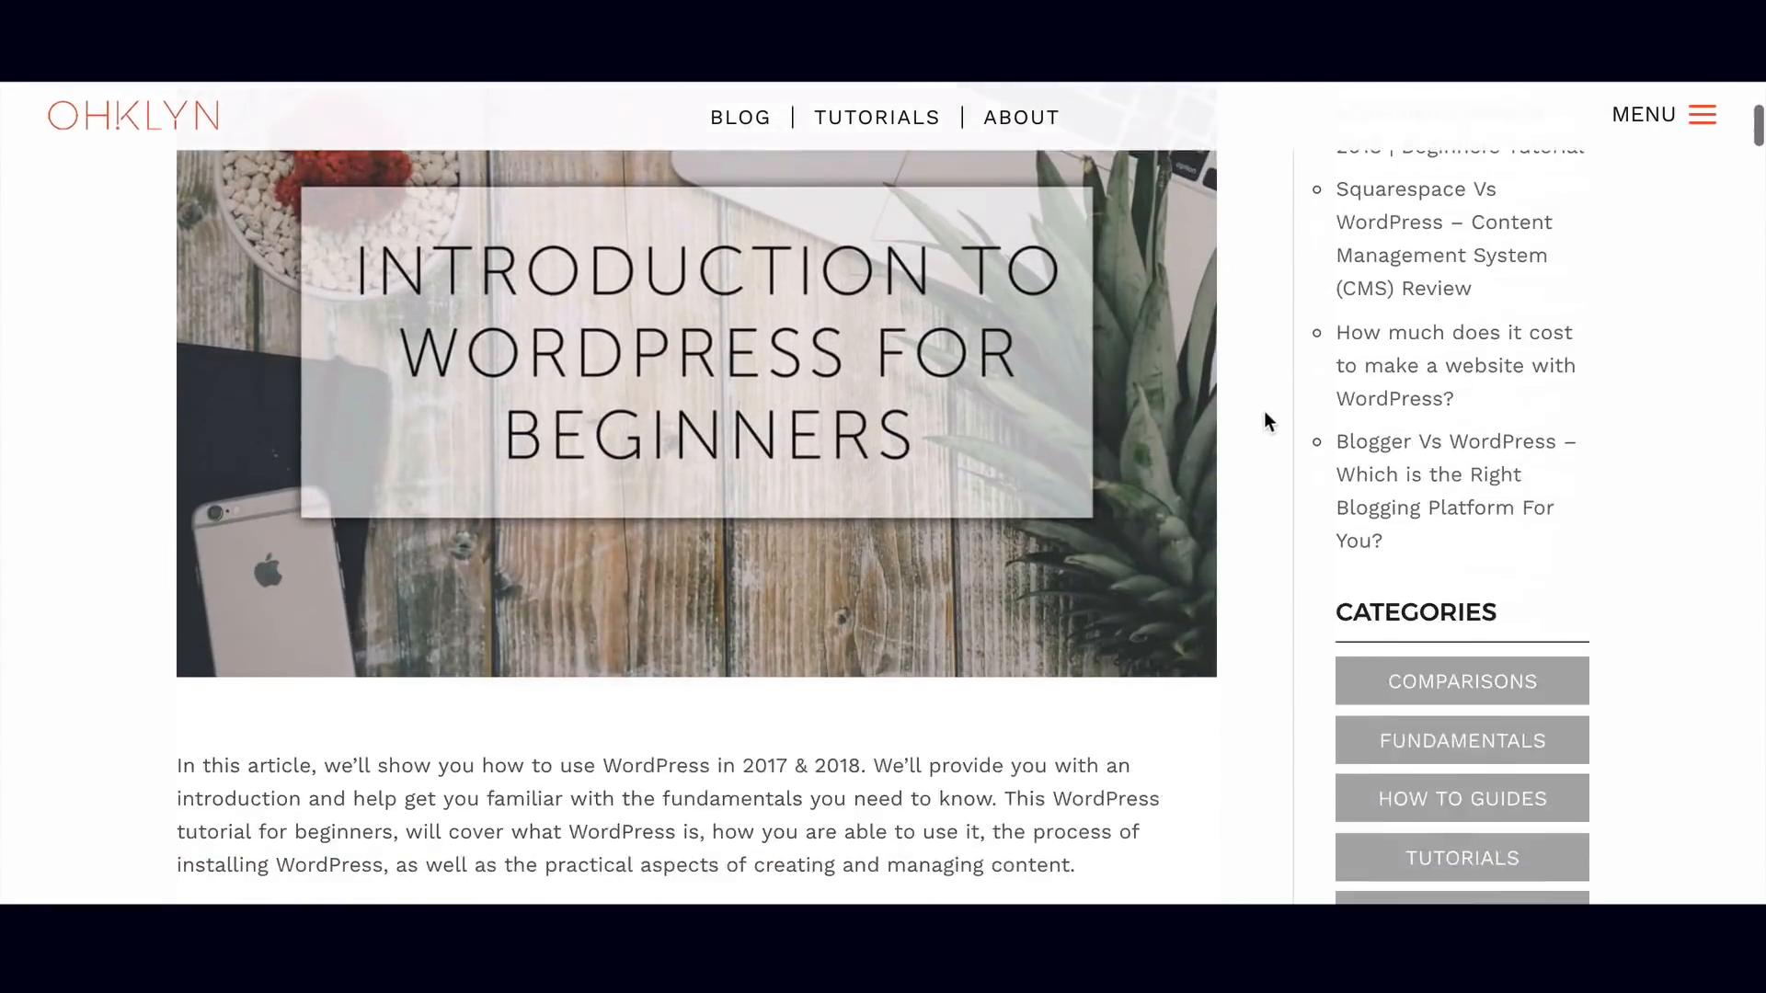
scroll(1264, 411, down, 8)
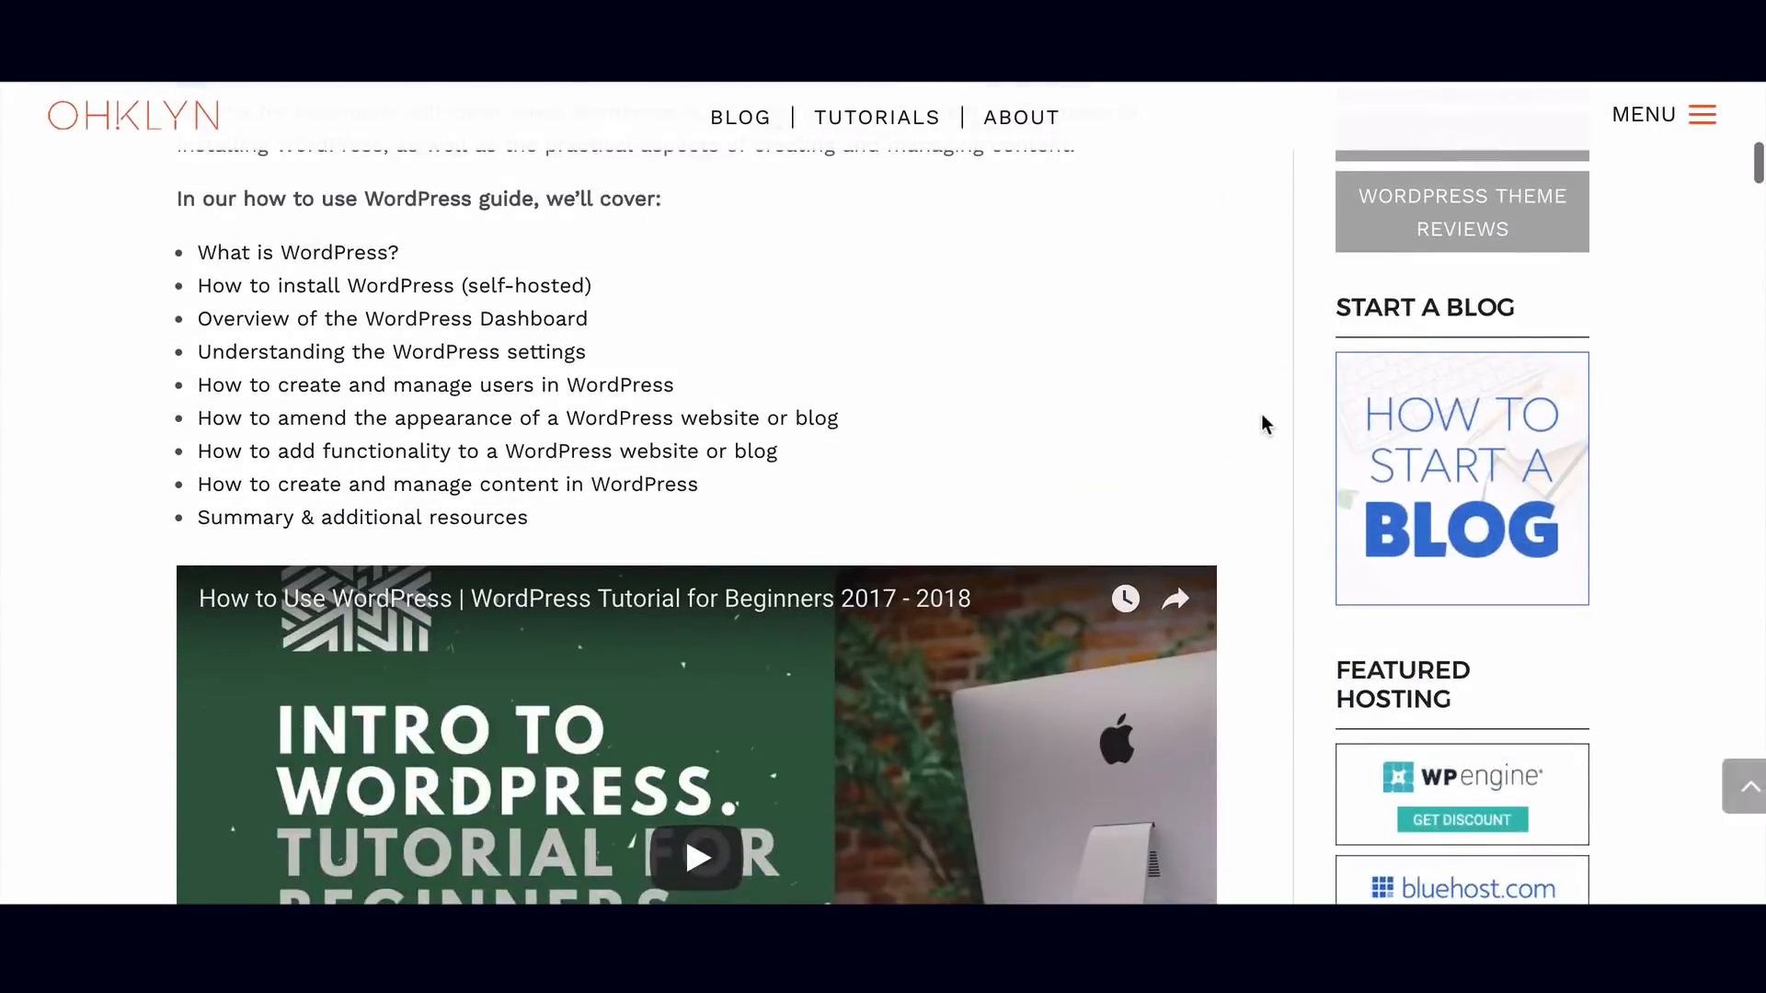
scroll(1261, 415, down, 10)
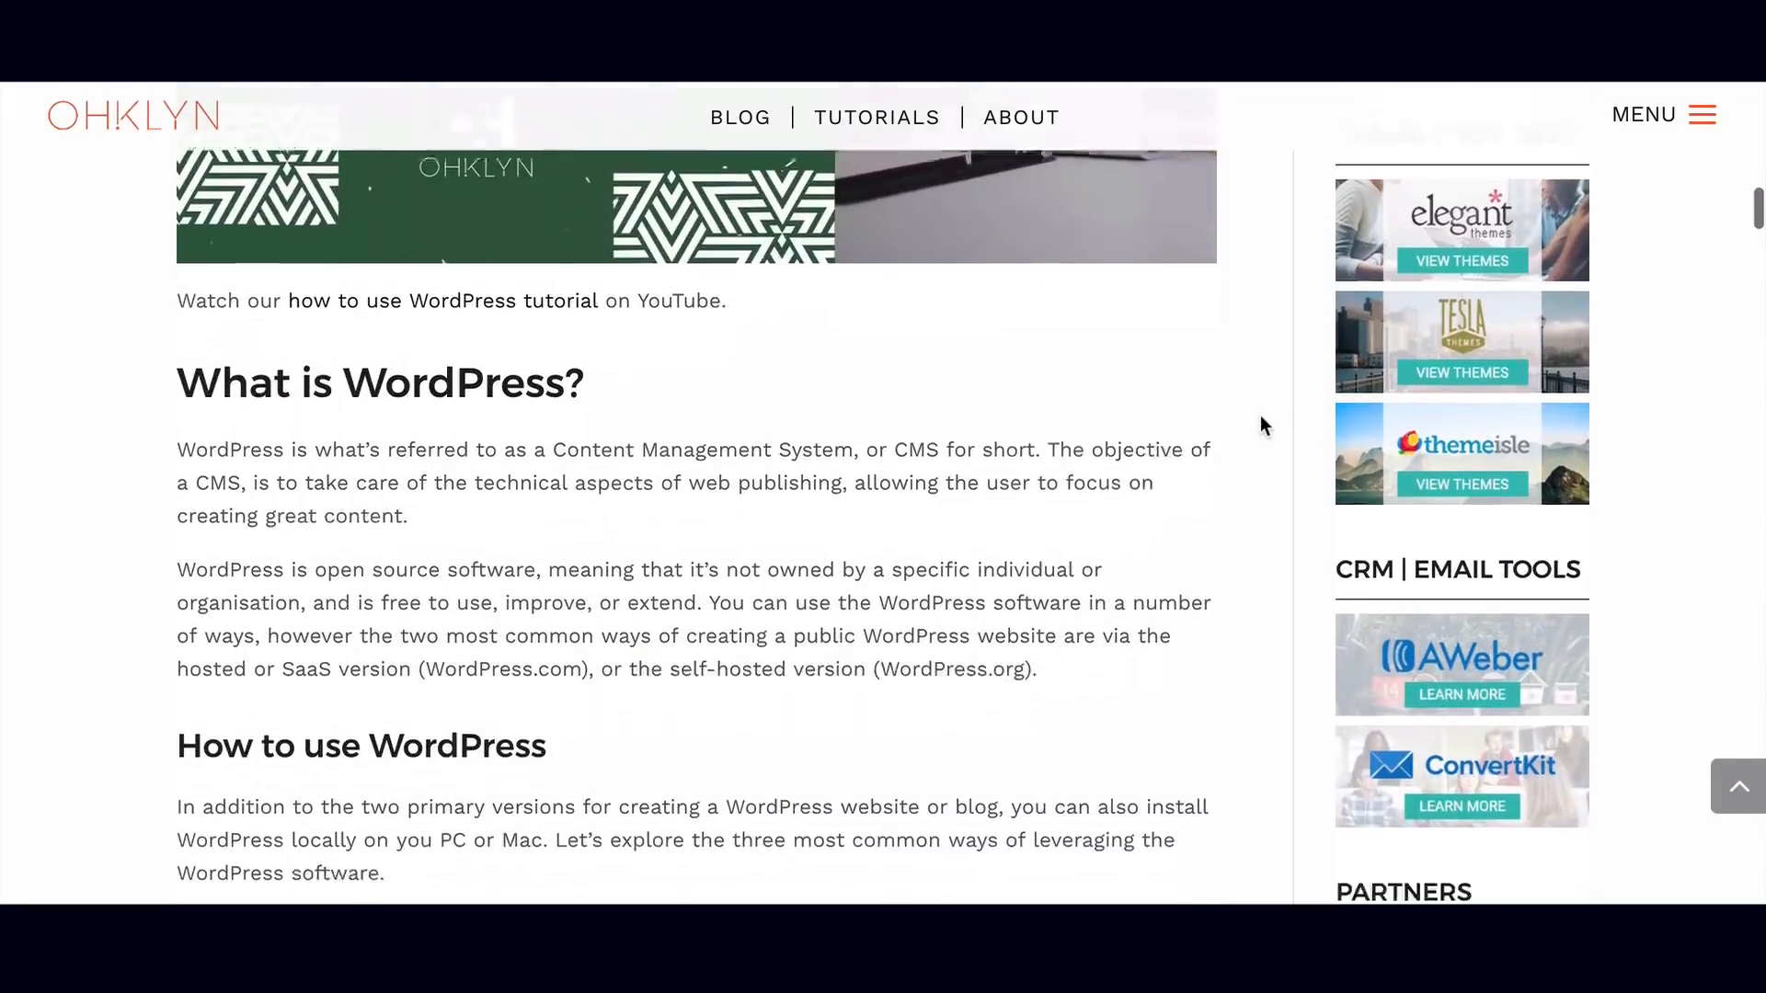
scroll(1261, 416, down, 12)
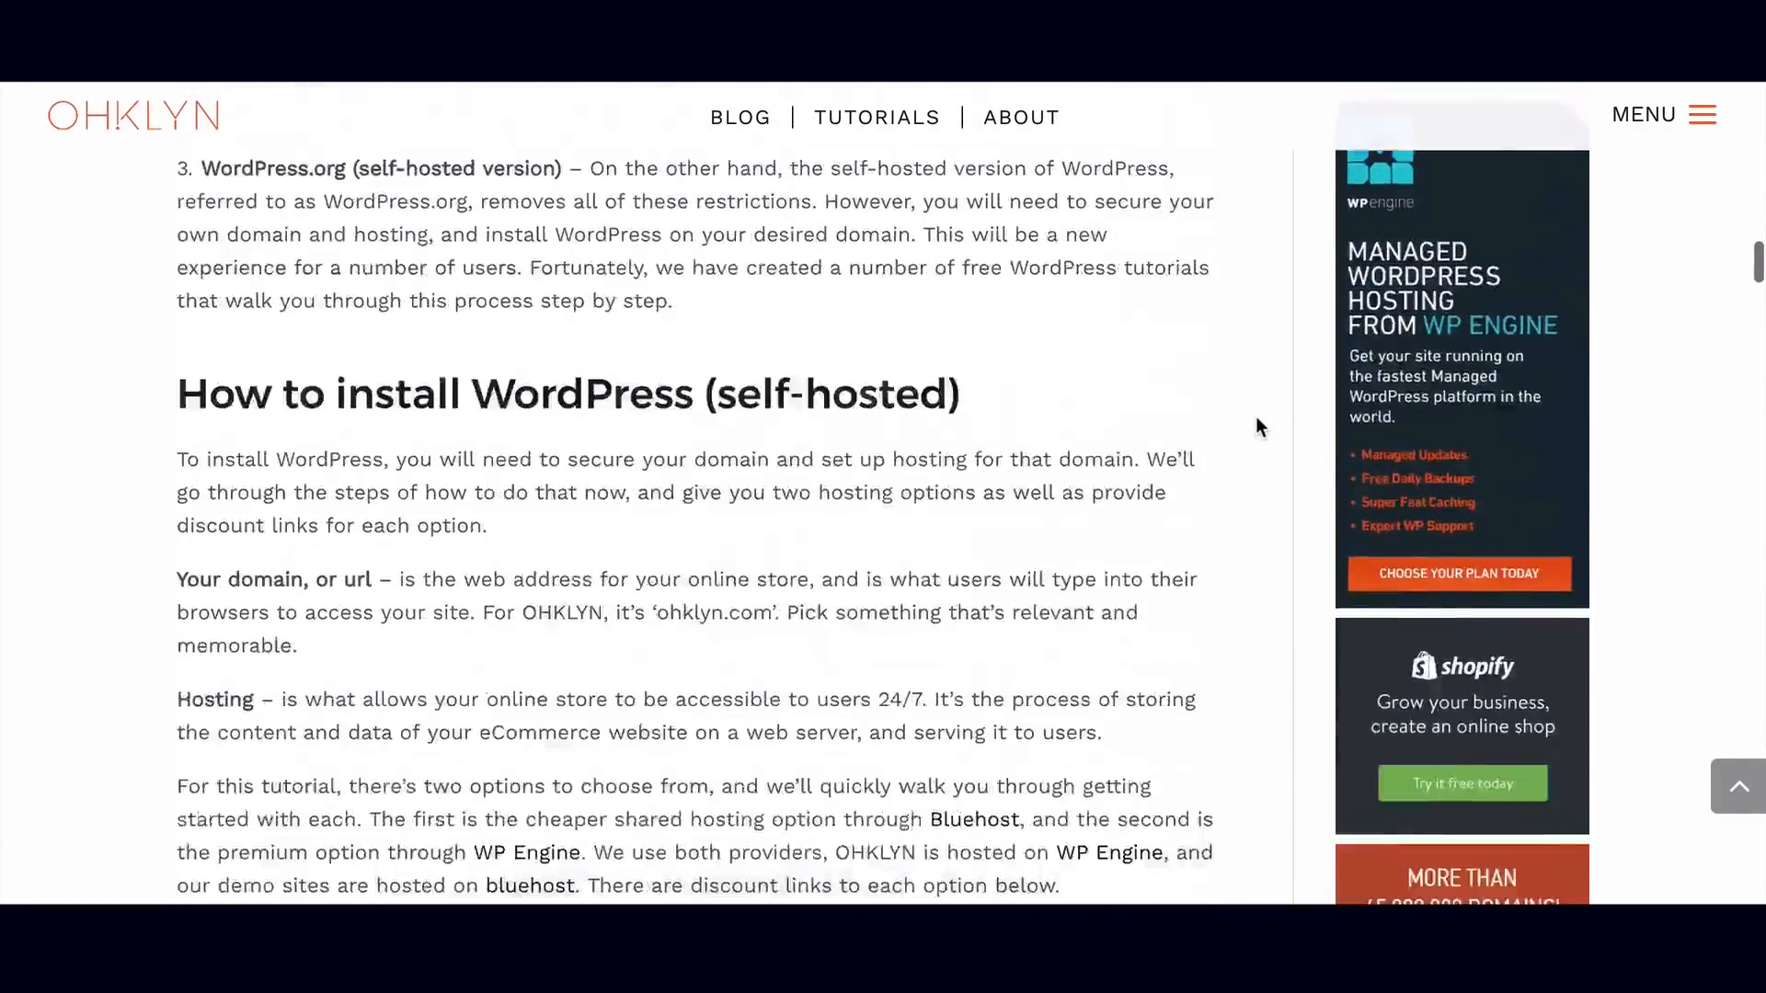
scroll(1256, 423, down, 2)
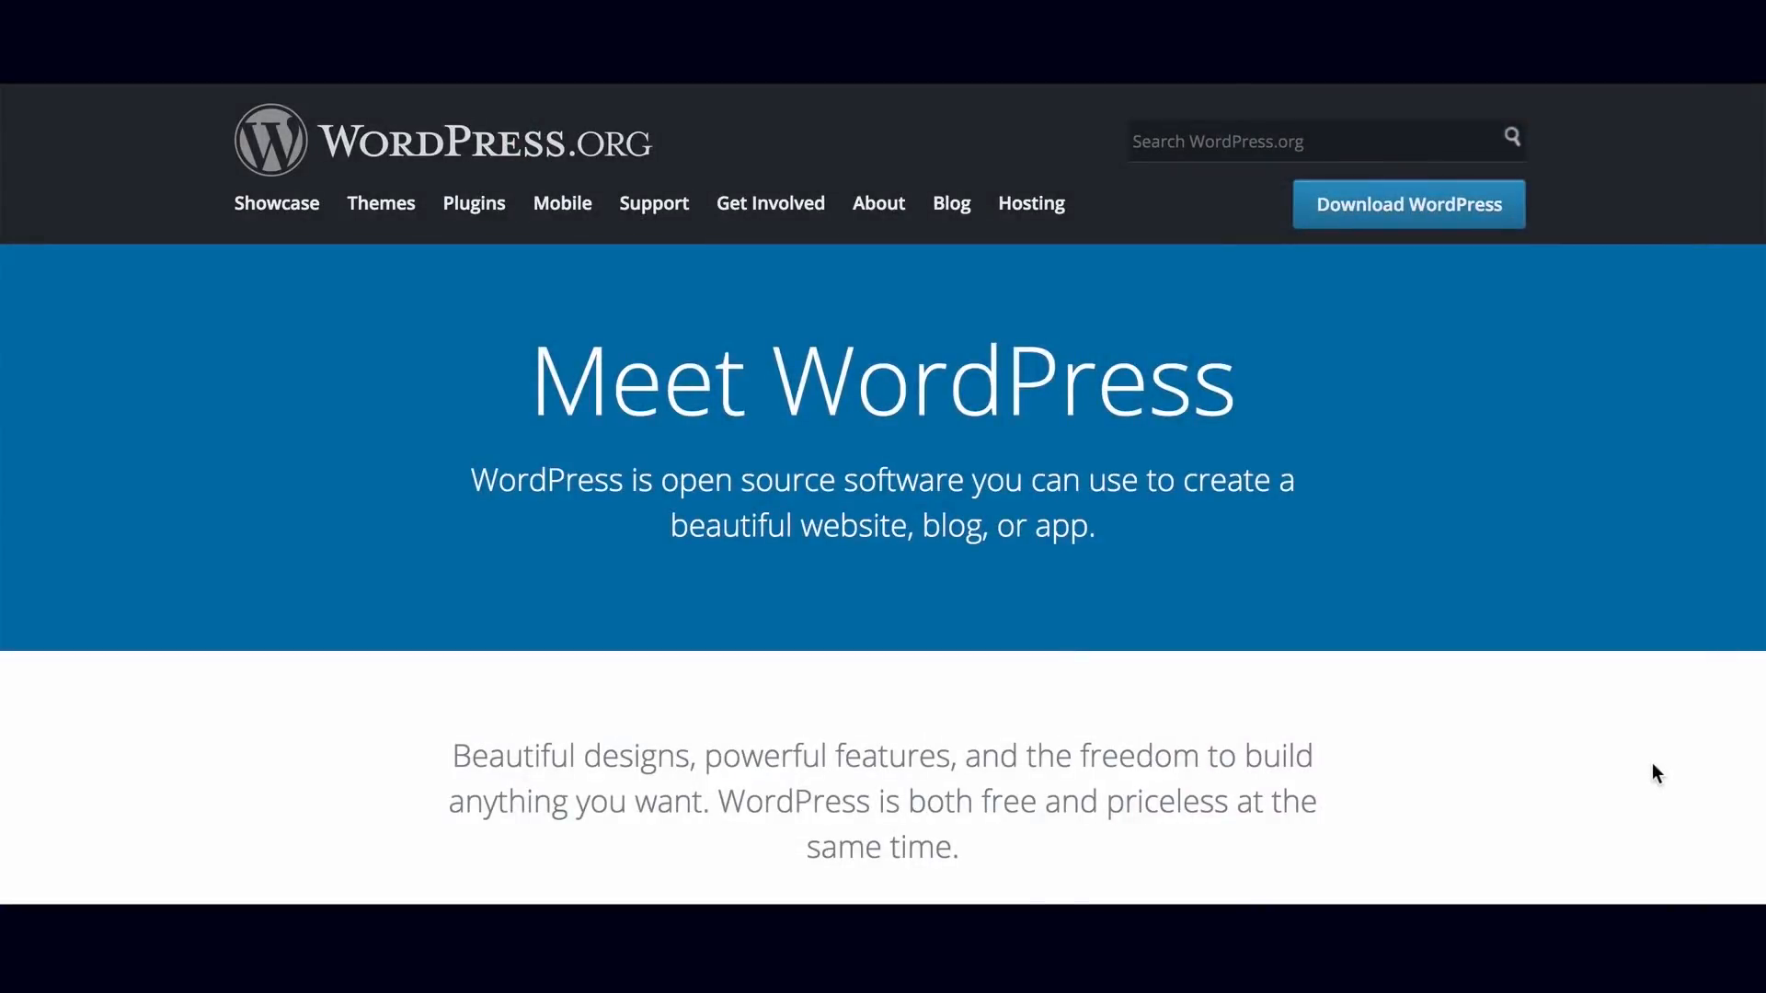
Scroll through the WordPress.org homepage, ending on WordPress.com's 'WordPress powers 28% of the internet'.
scroll(1652, 770, down, 3)
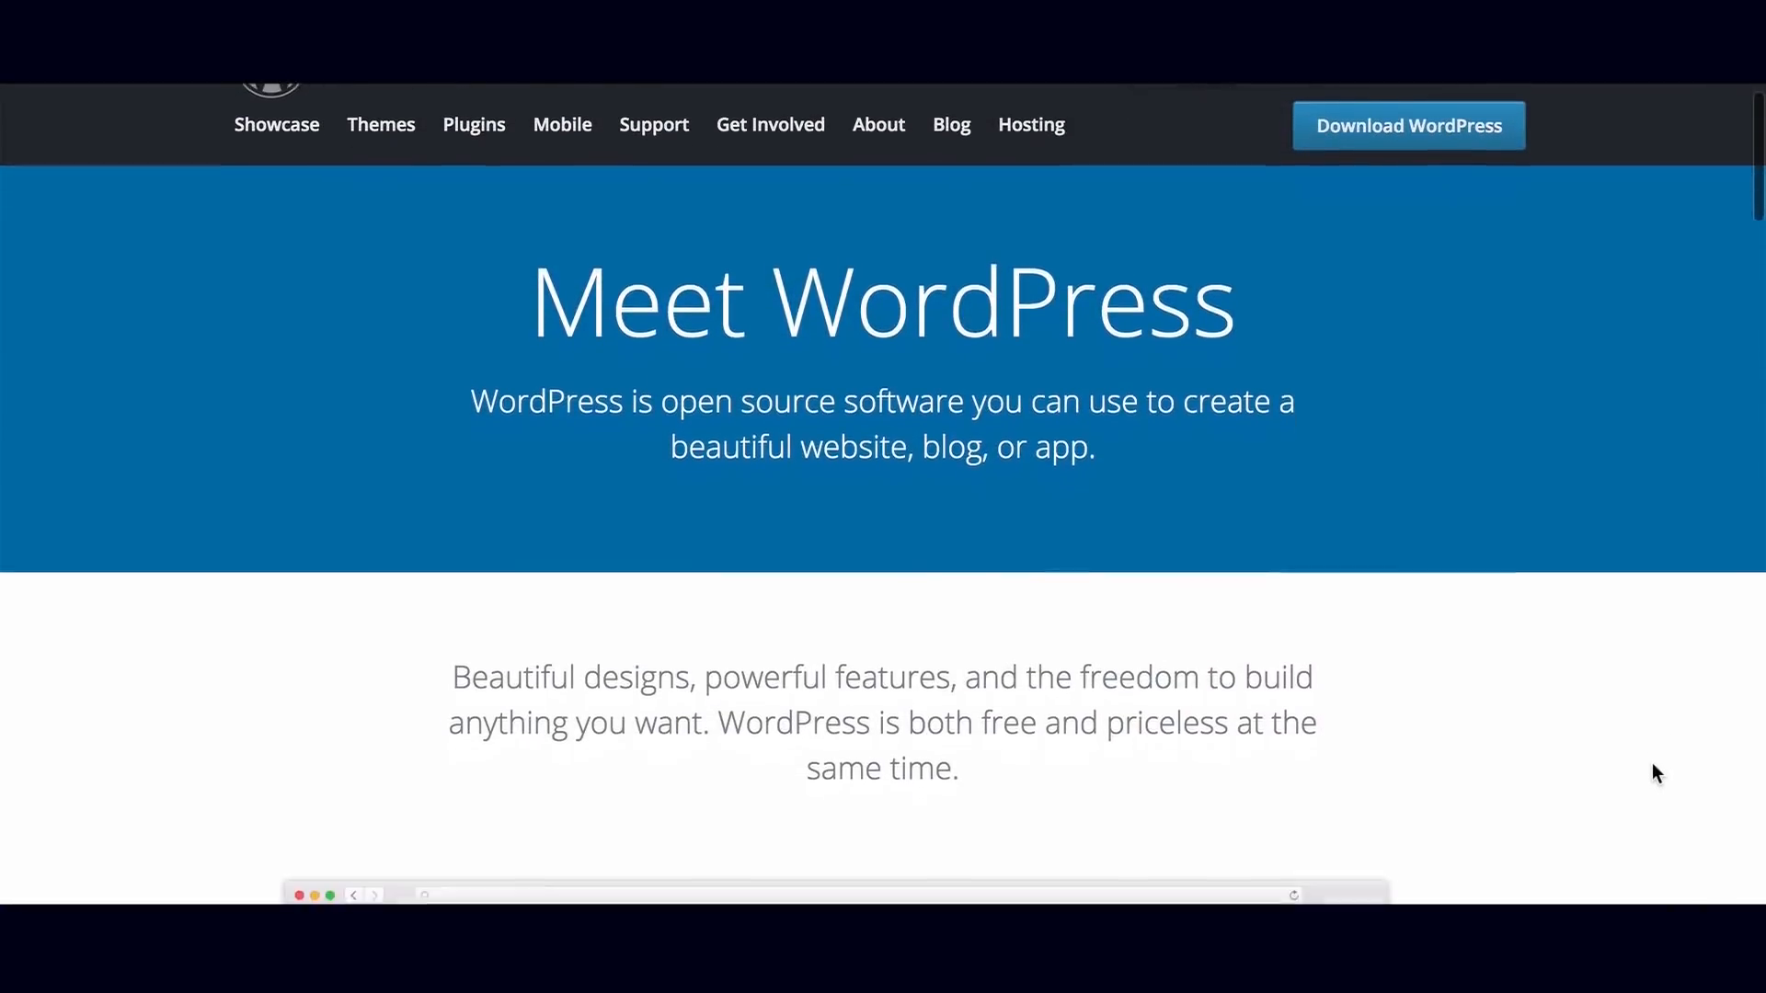
scroll(1655, 772, down, 4)
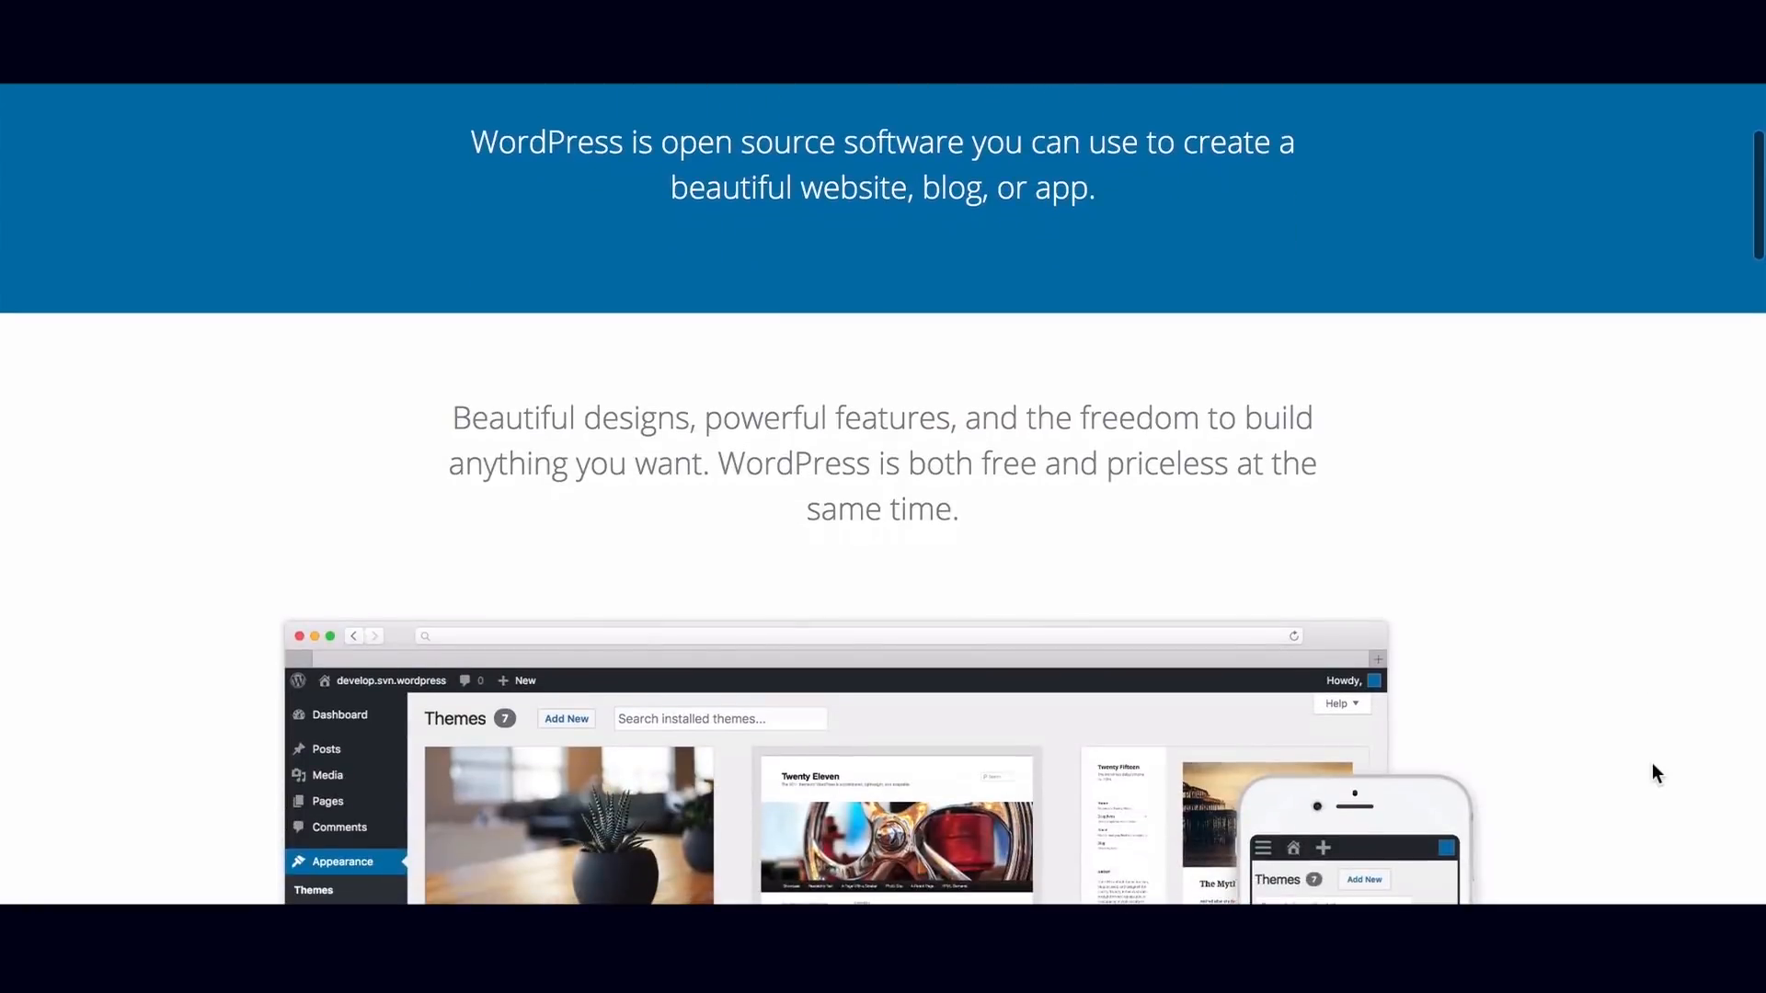
scroll(1653, 771, down, 8)
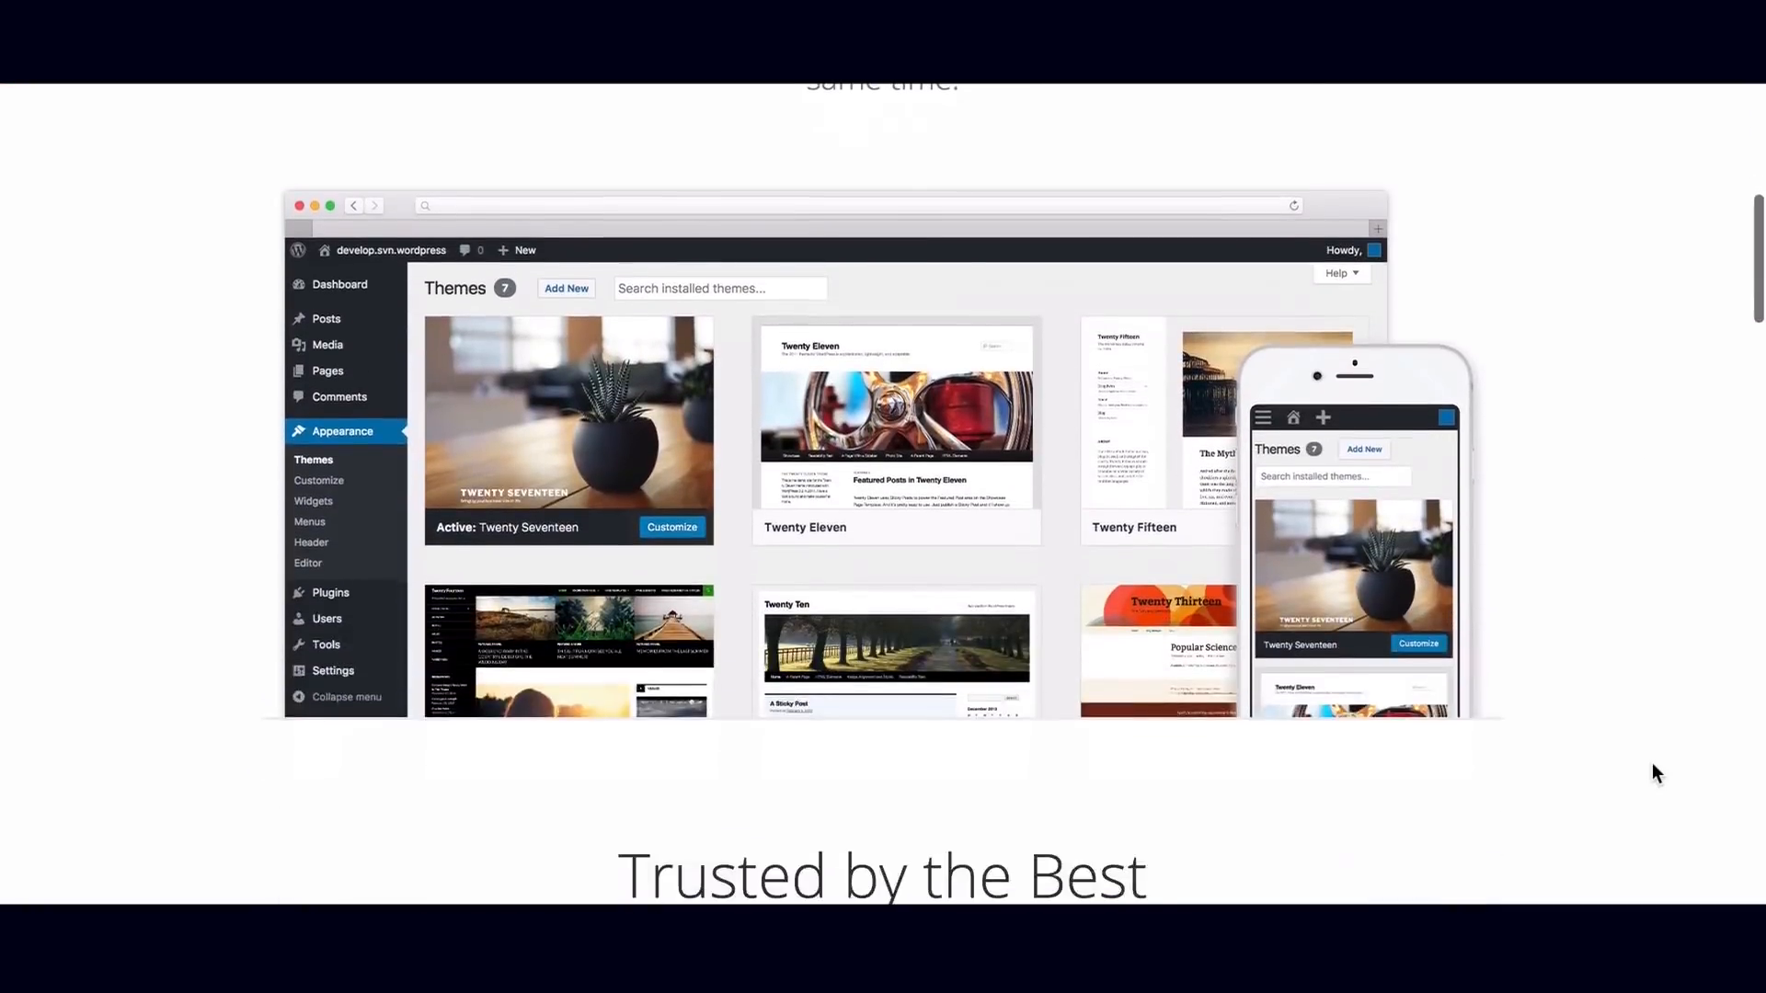
scroll(1653, 766, down, 12)
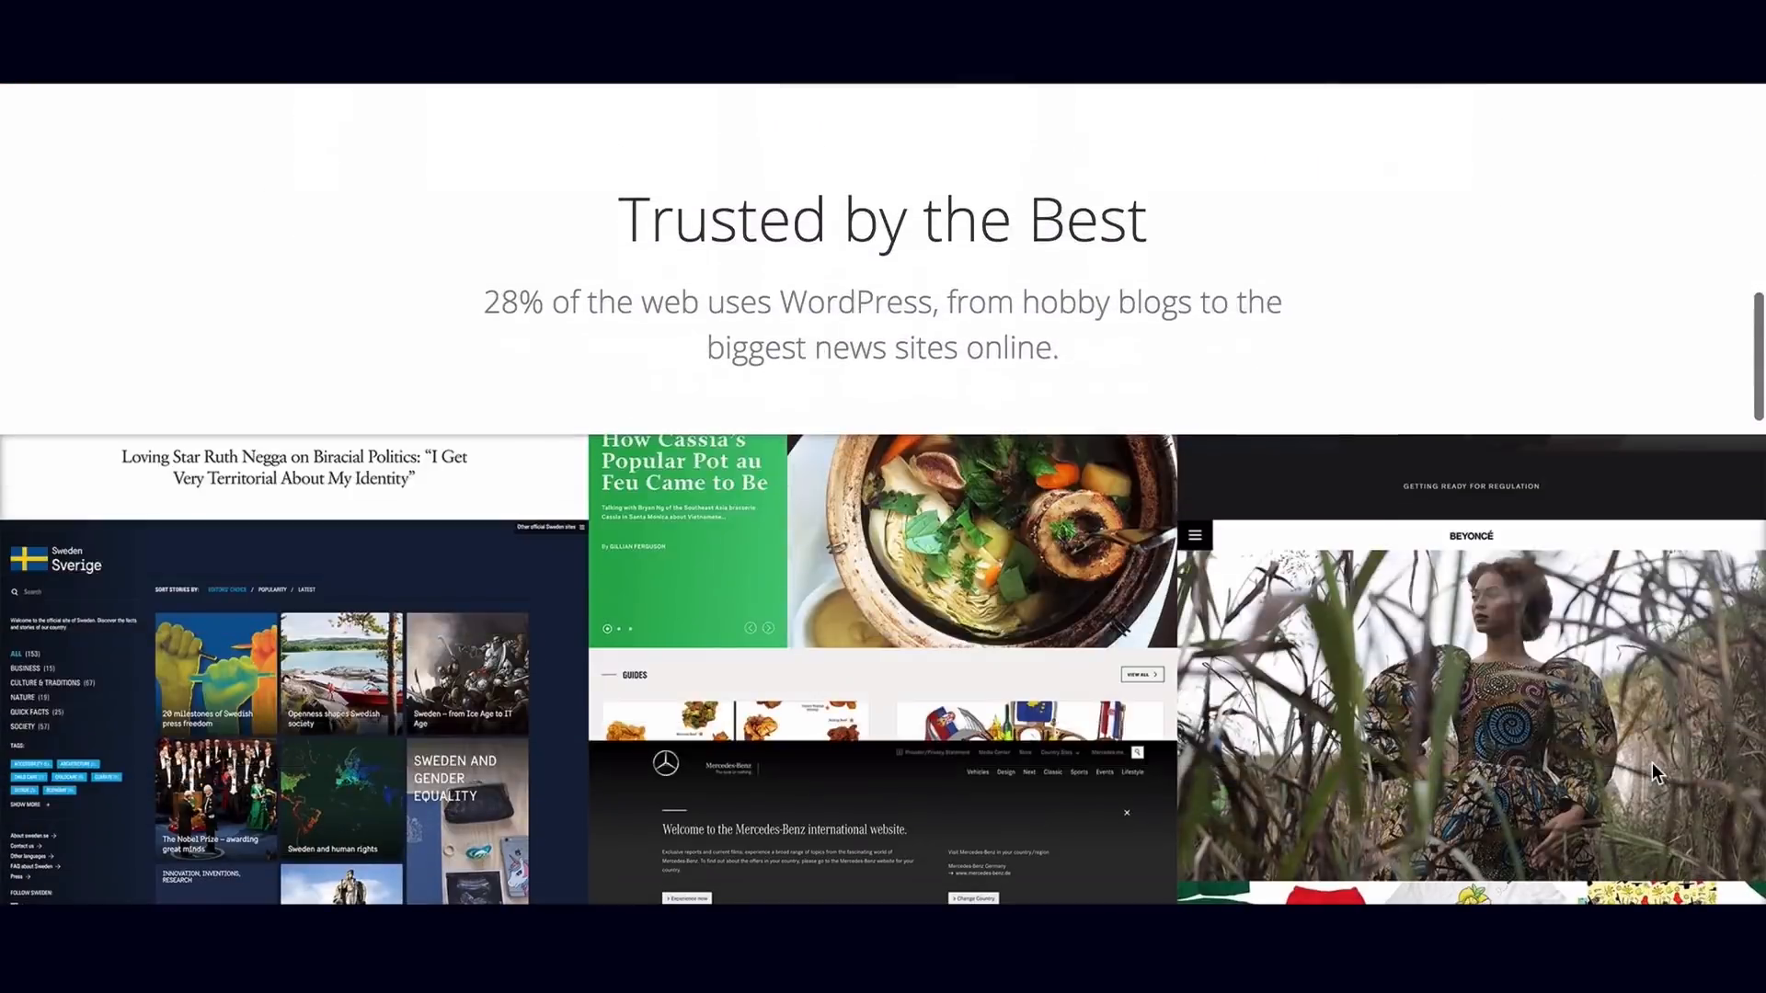
scroll(1656, 770, down, 10)
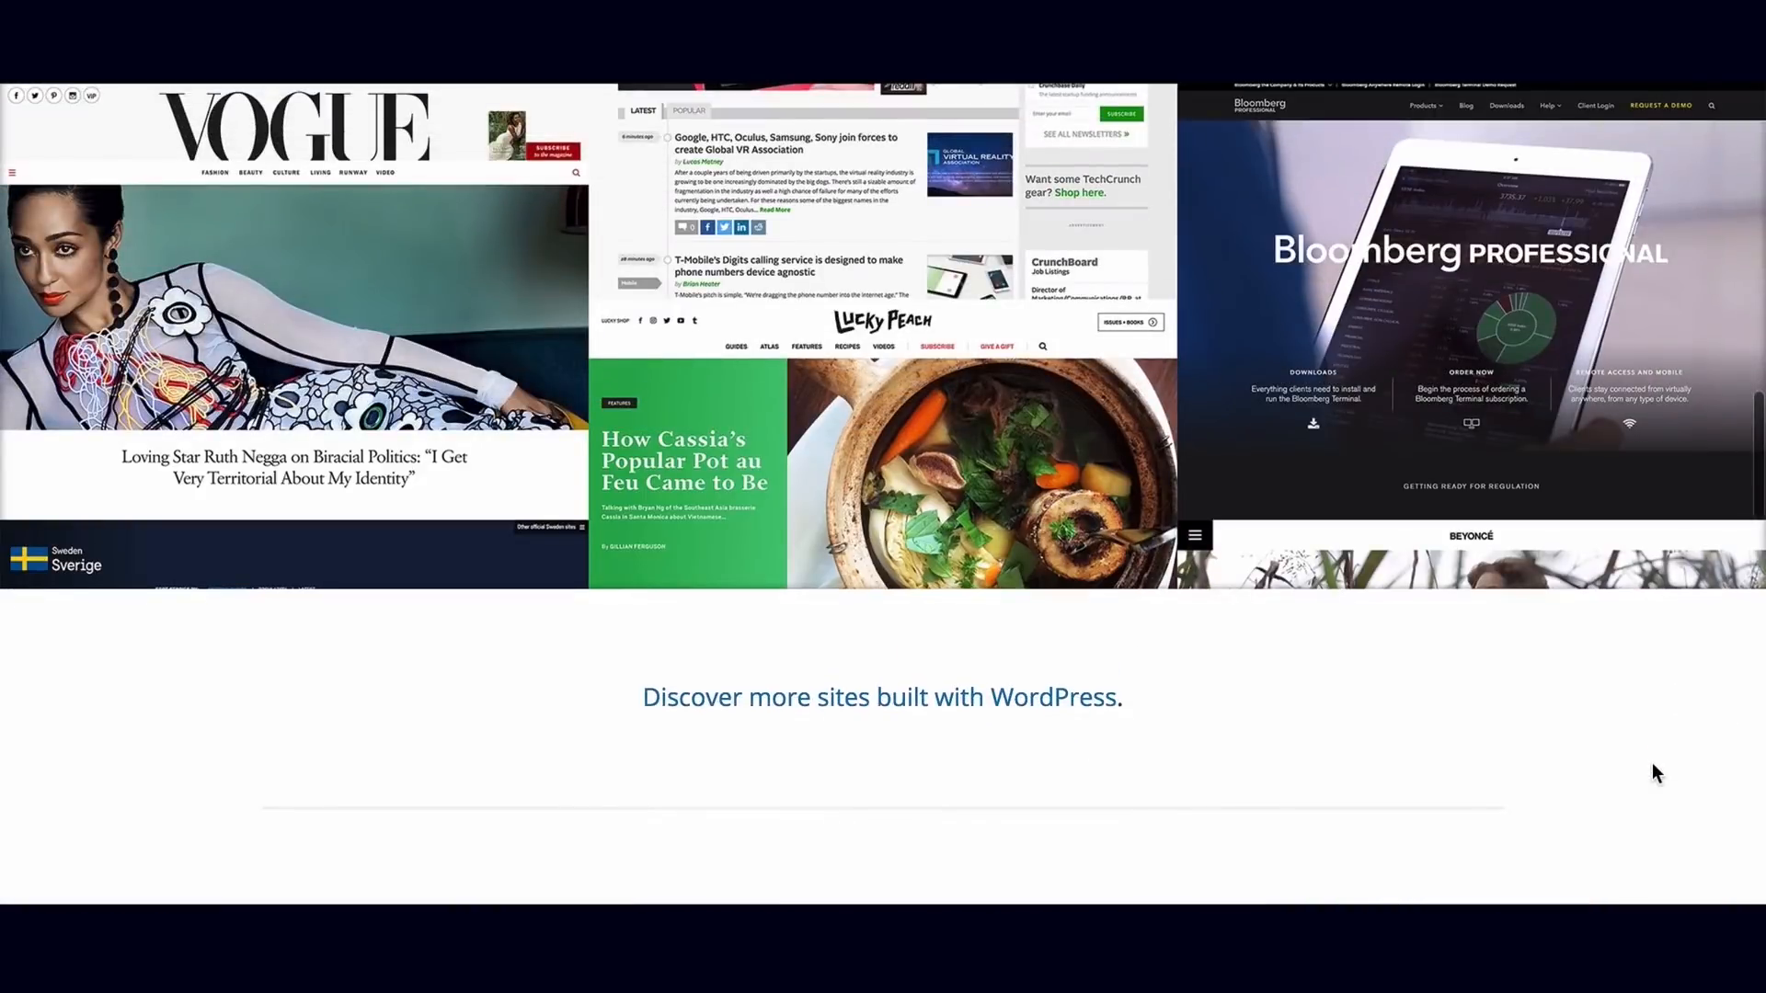
scroll(1656, 773, down, 9)
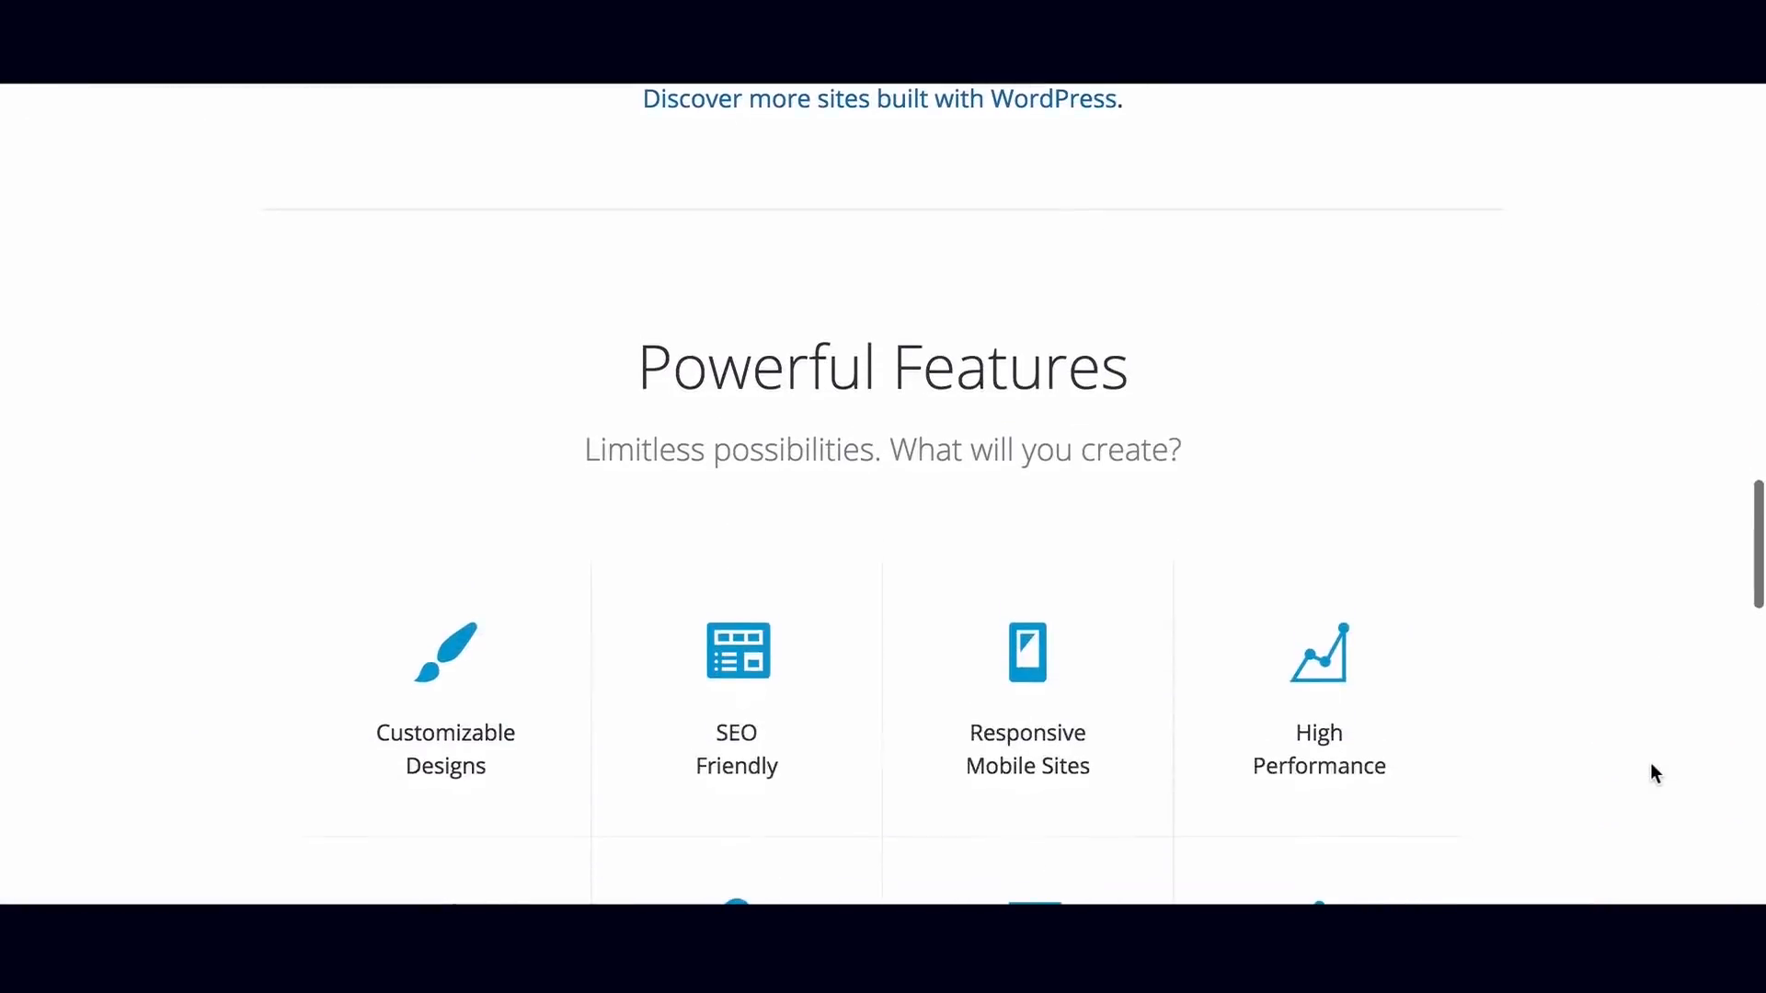
scroll(1650, 773, down, 1)
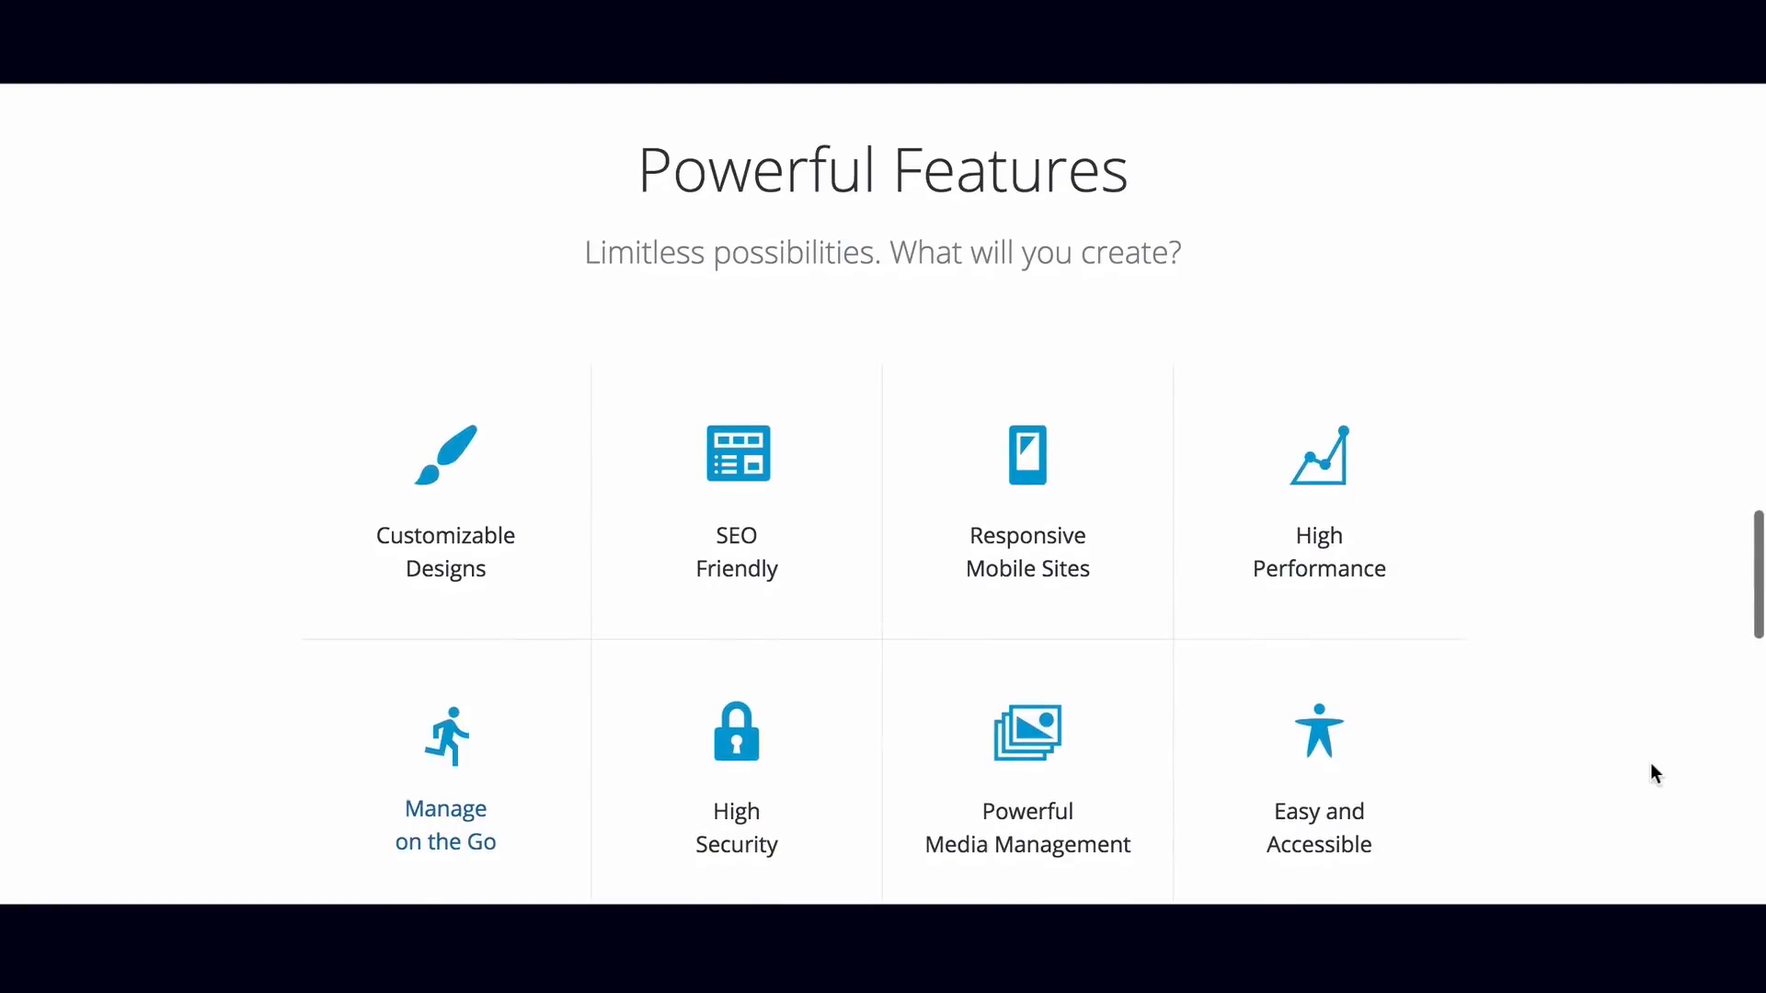
scroll(1650, 773, down, 4)
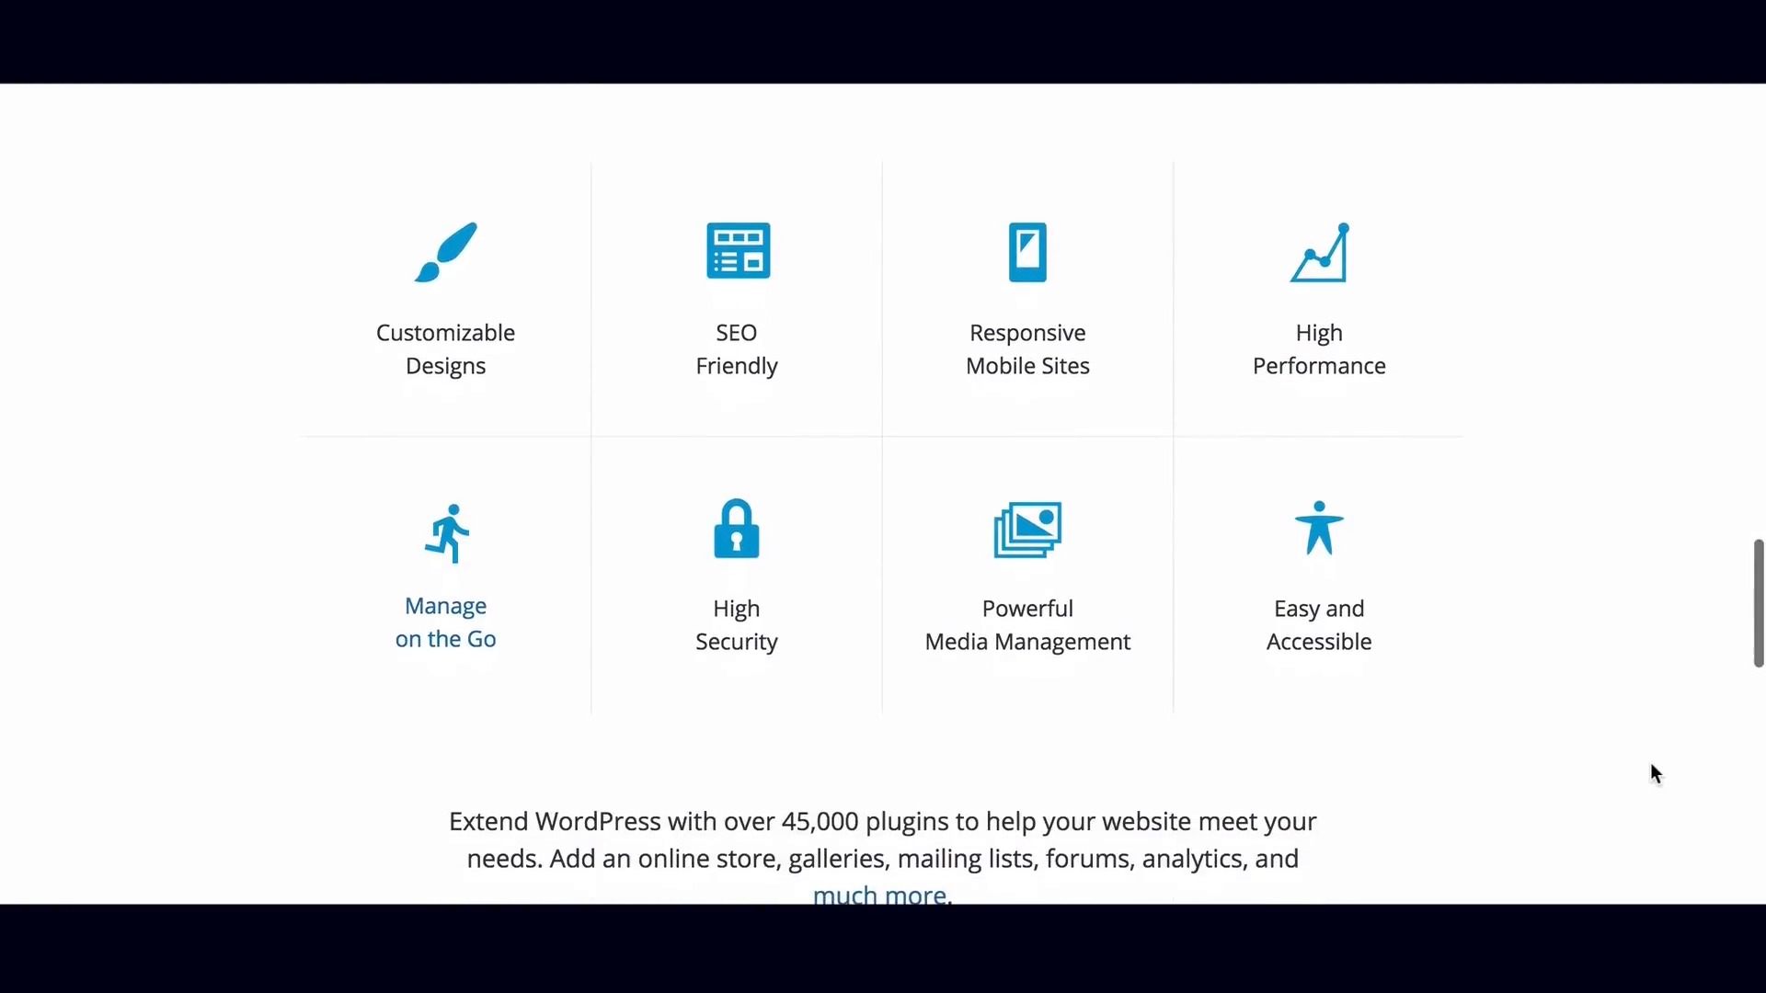
scroll(1650, 773, down, 4)
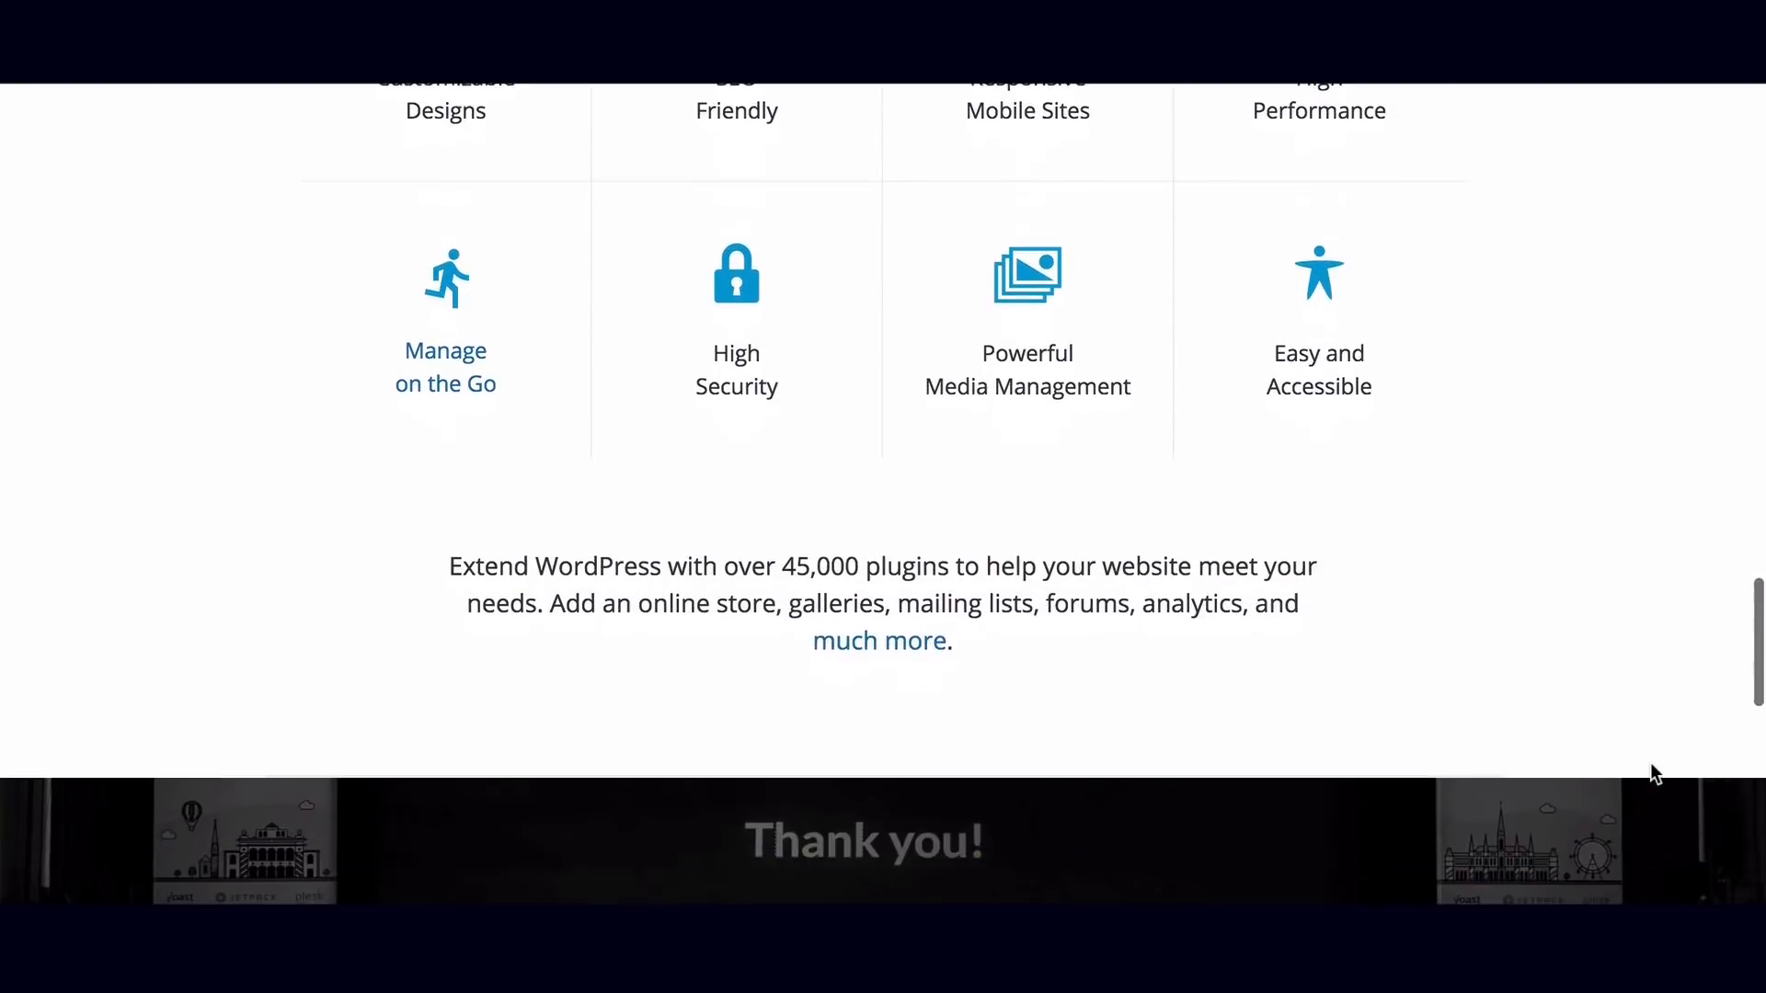
scroll(1650, 772, down, 4)
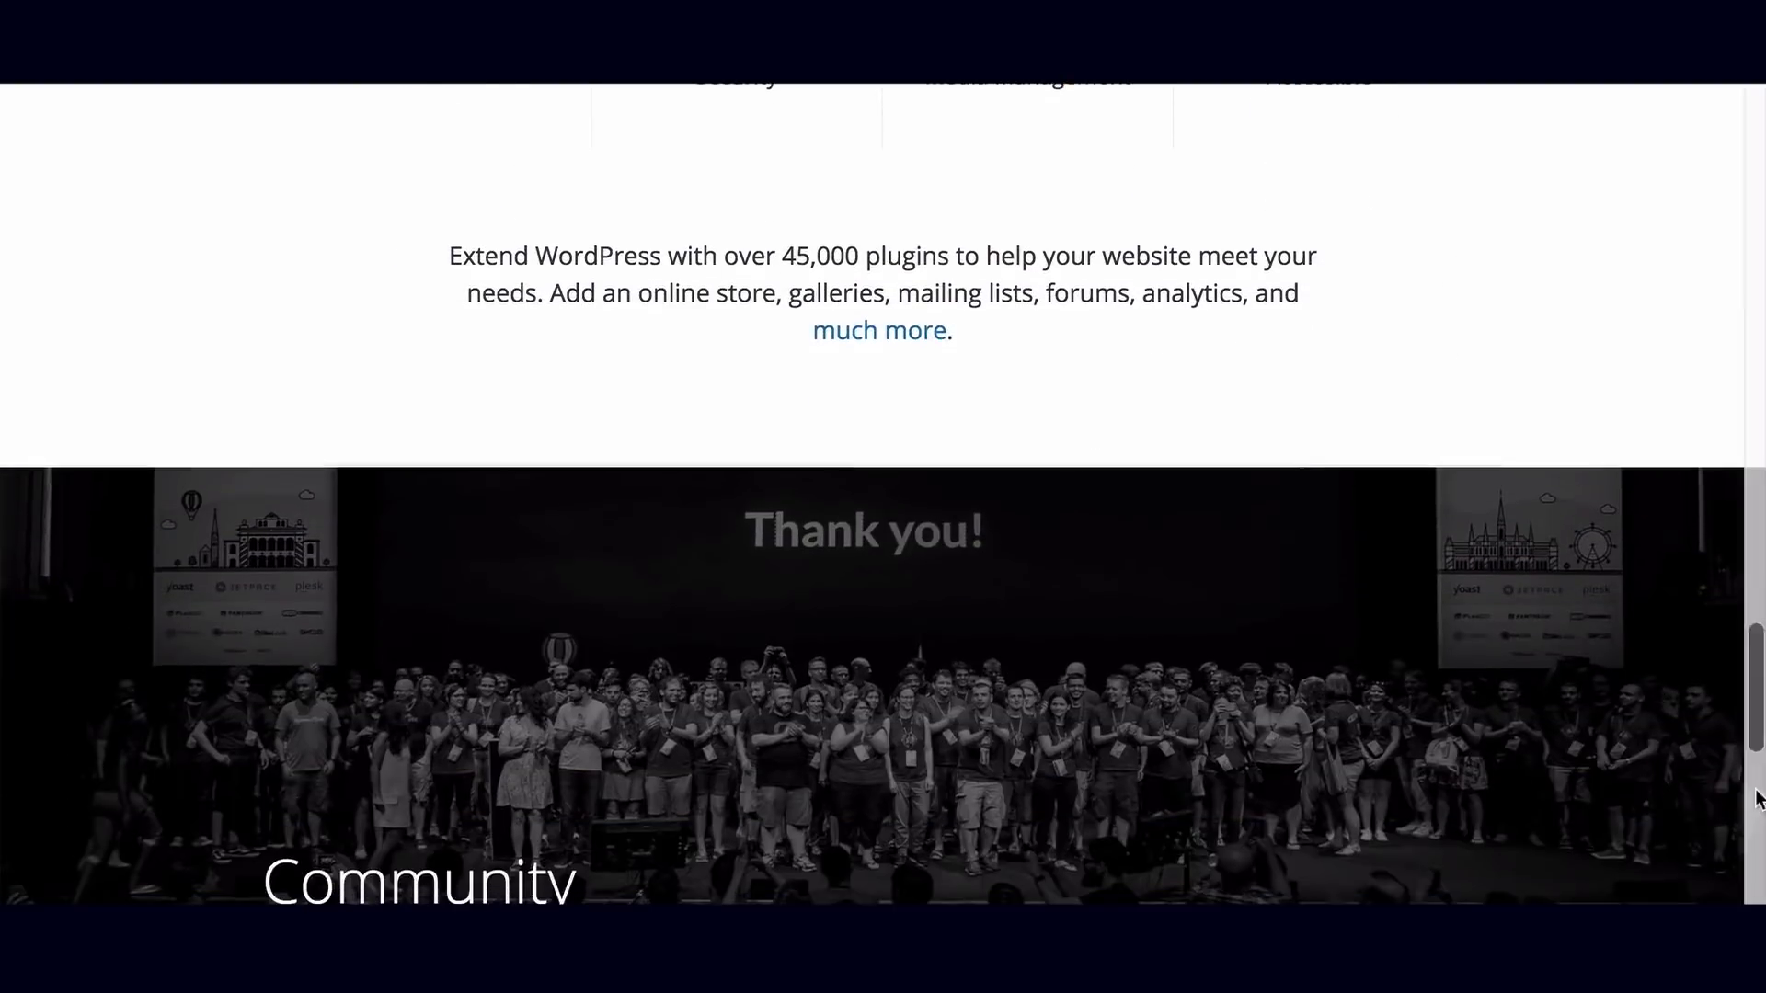
scroll(1653, 773, down, 3)
scroll(1711, 793, down, 8)
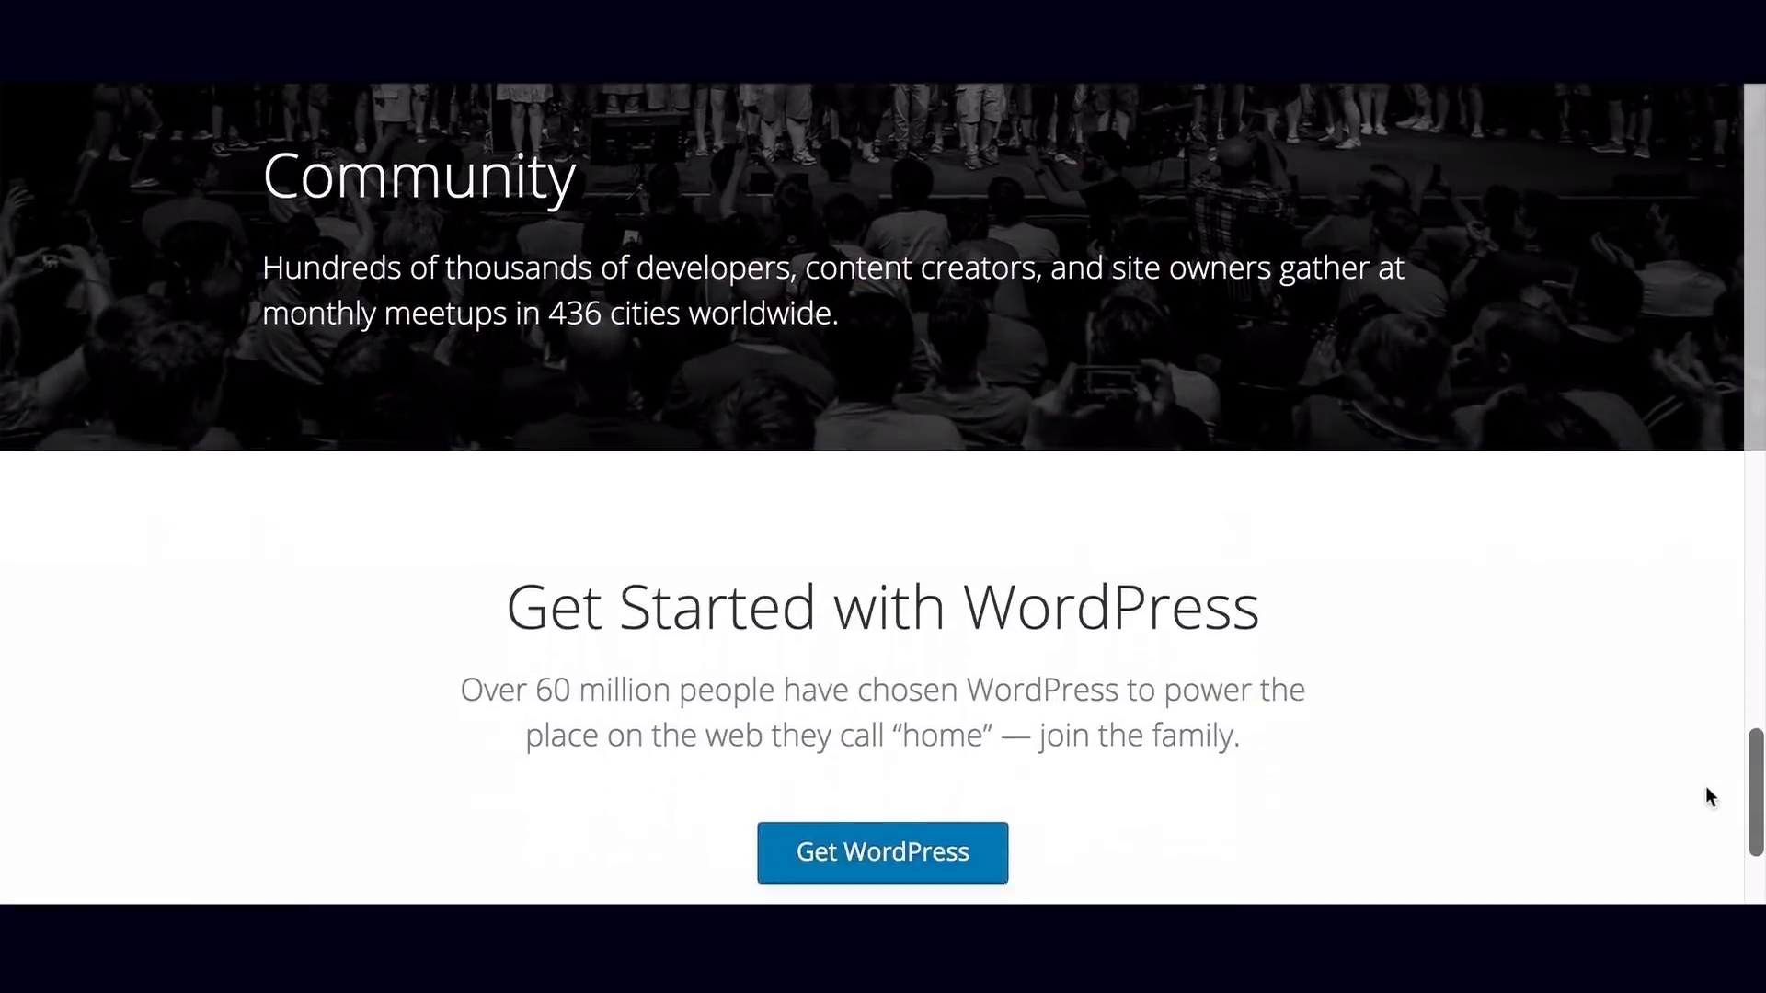
scroll(1707, 789, down, 3)
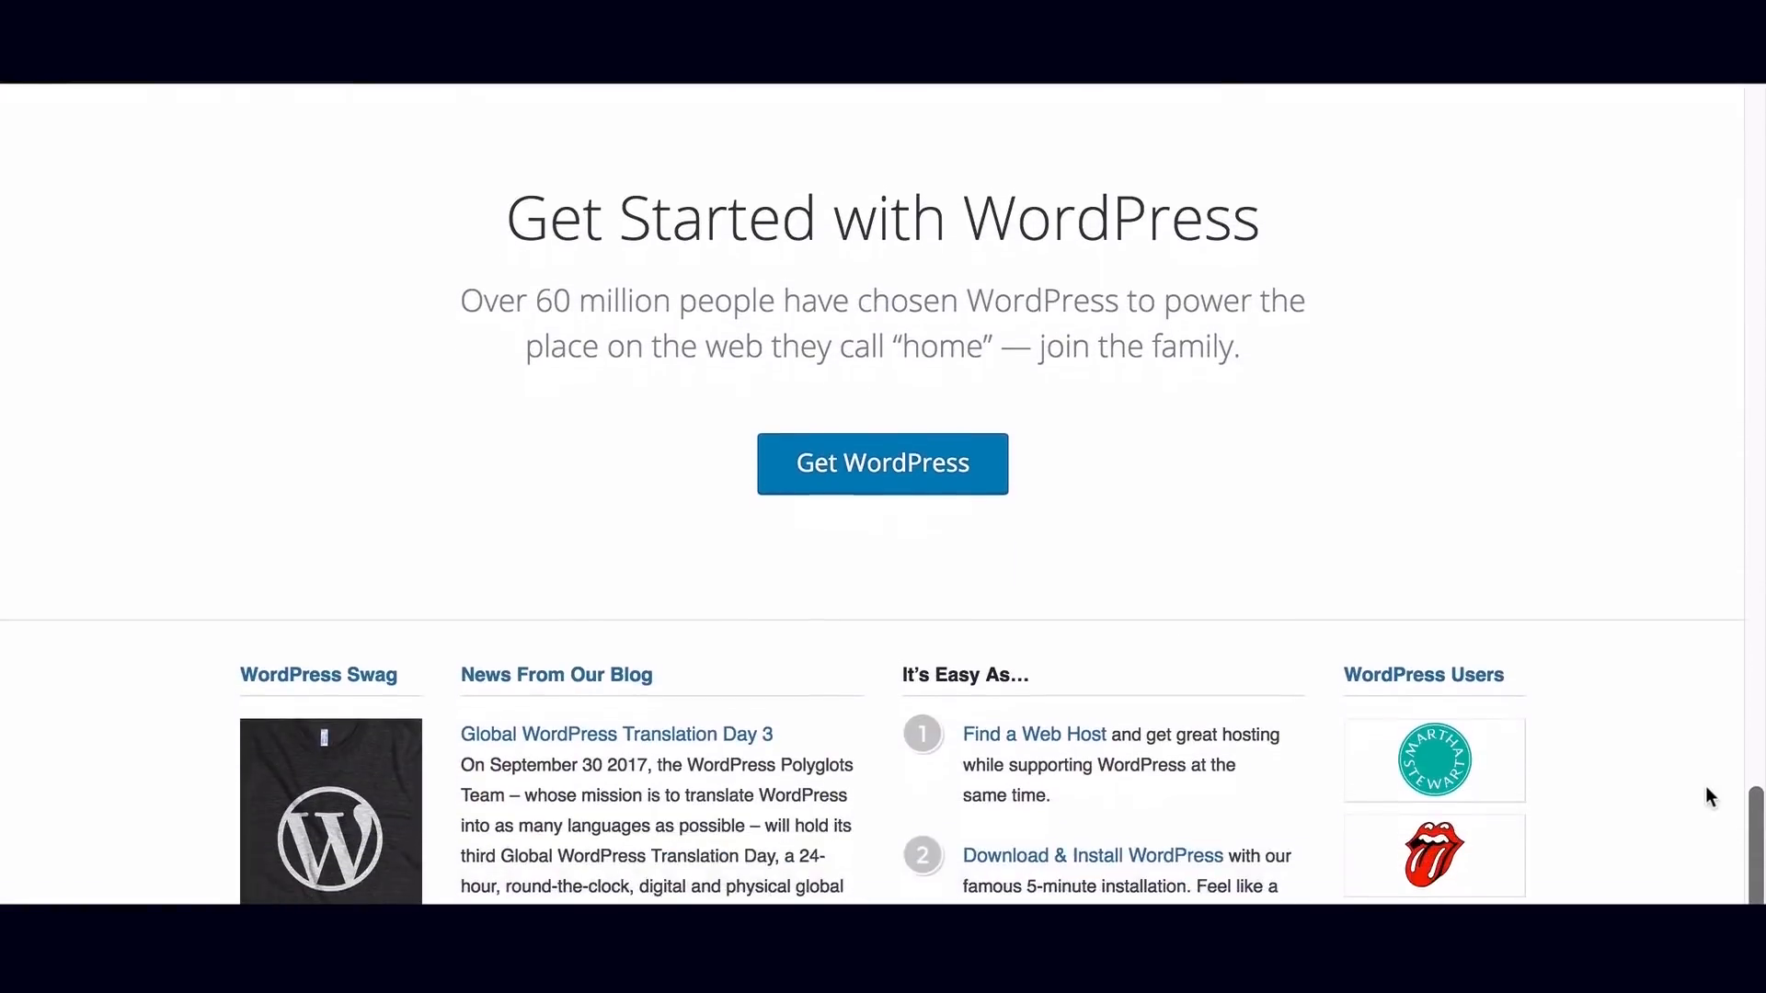
scroll(1705, 786, down, 2)
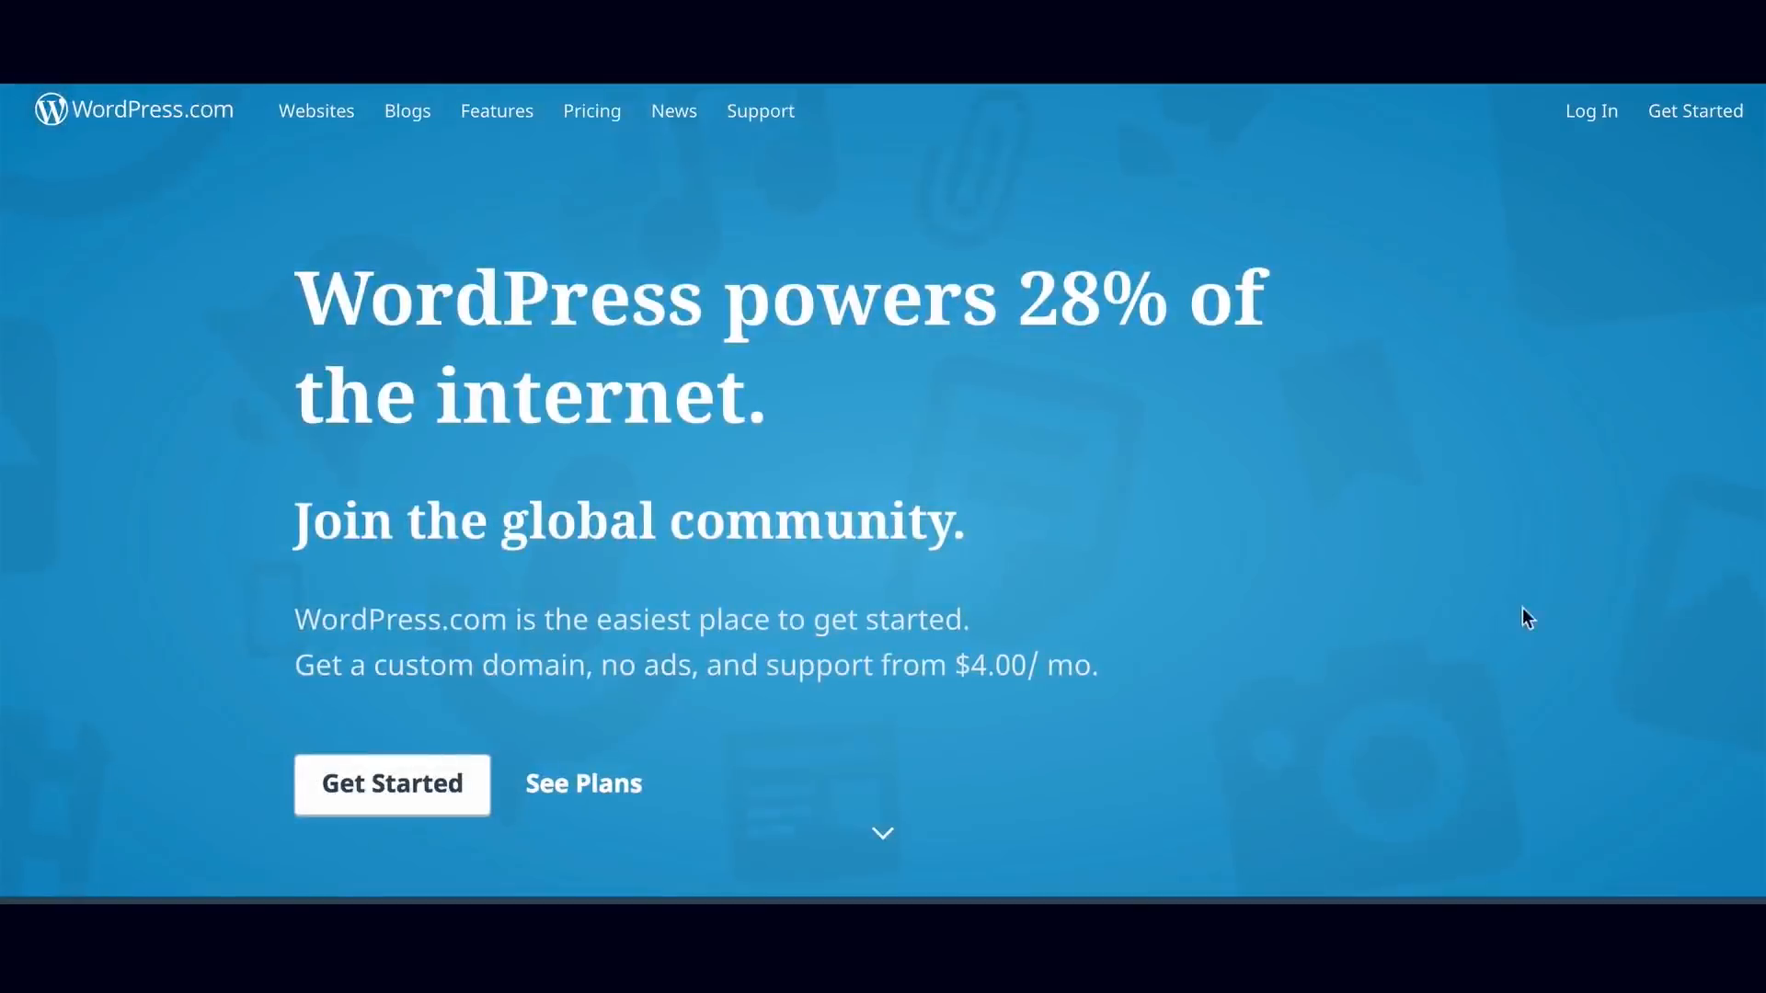
Scroll the WordPress.com homepage through its domain and website/blog sections.
scroll(1562, 635, down, 7)
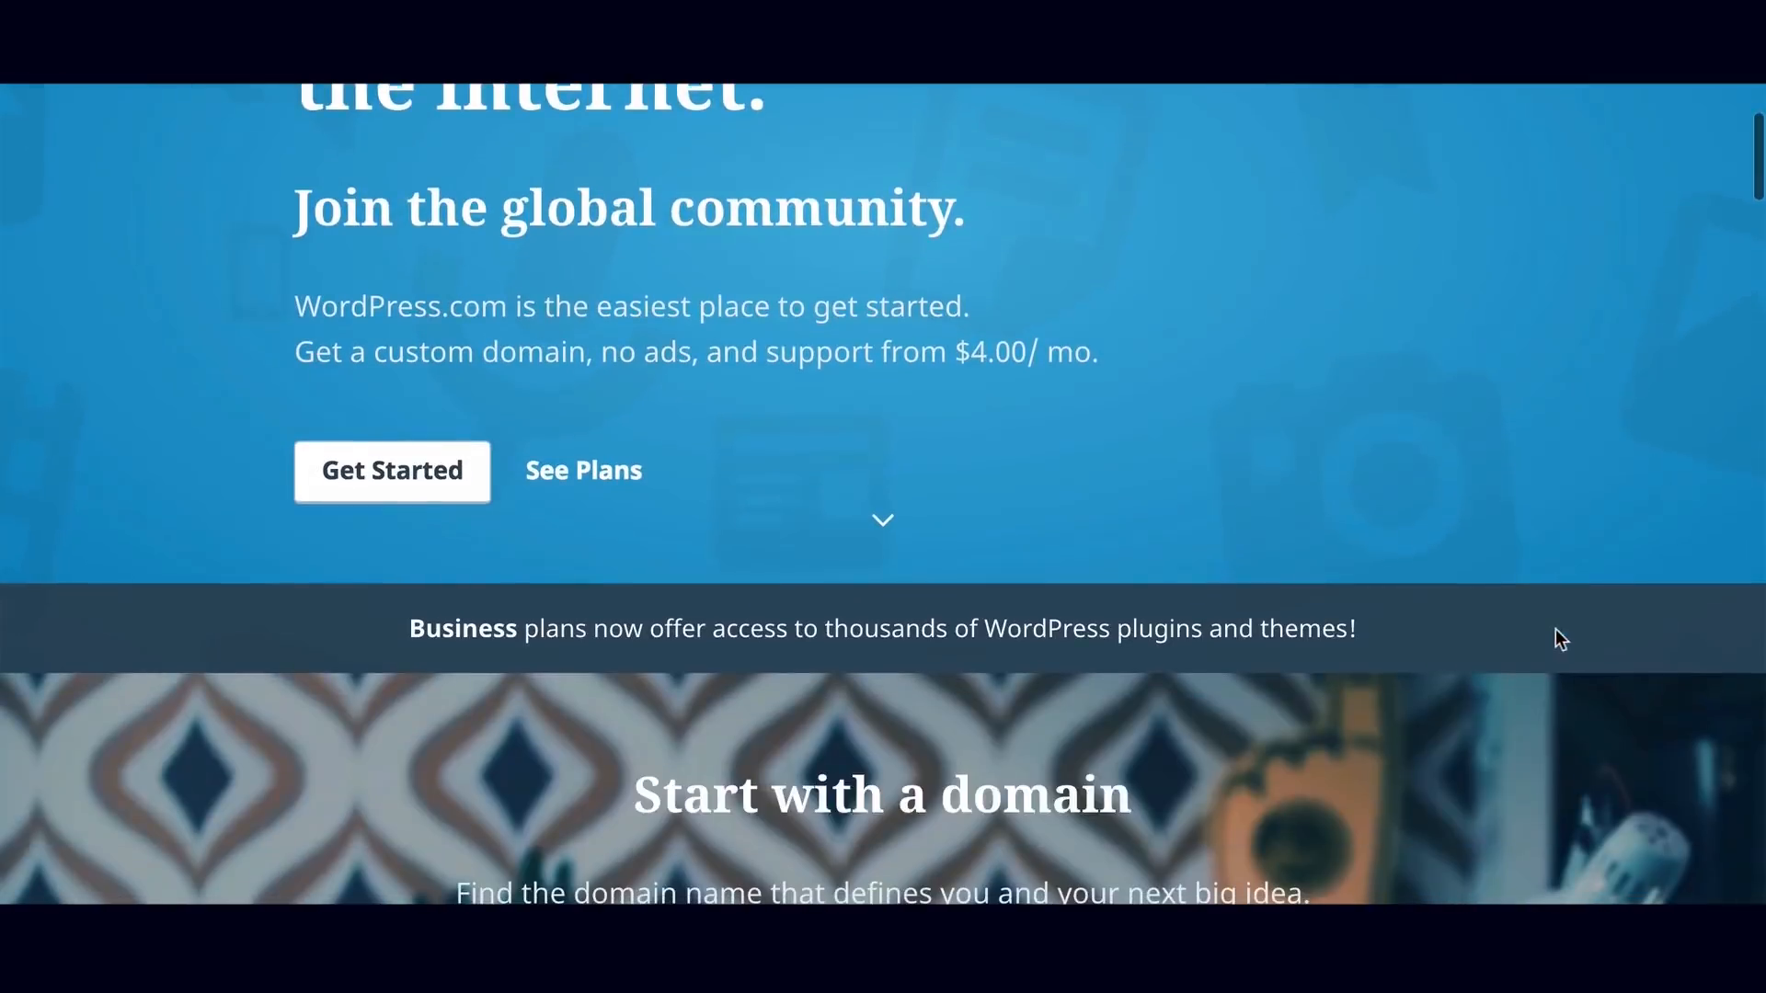
scroll(1554, 631, down, 13)
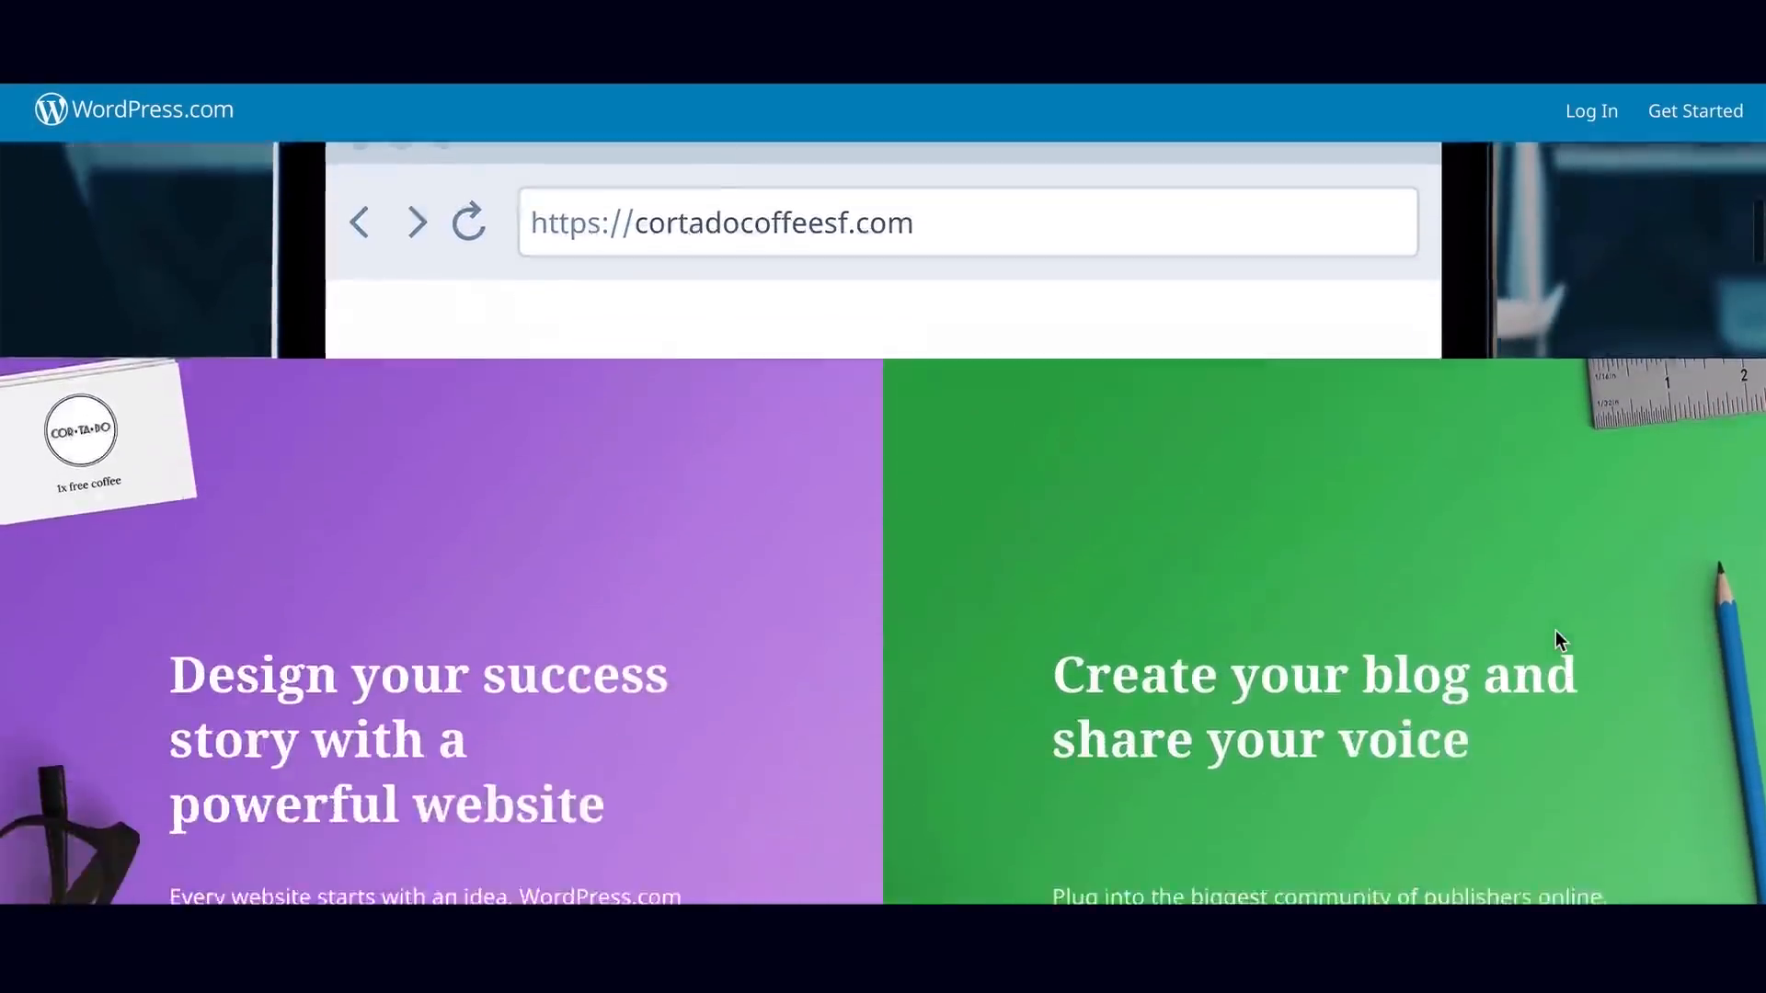
scroll(1554, 631, down, 1)
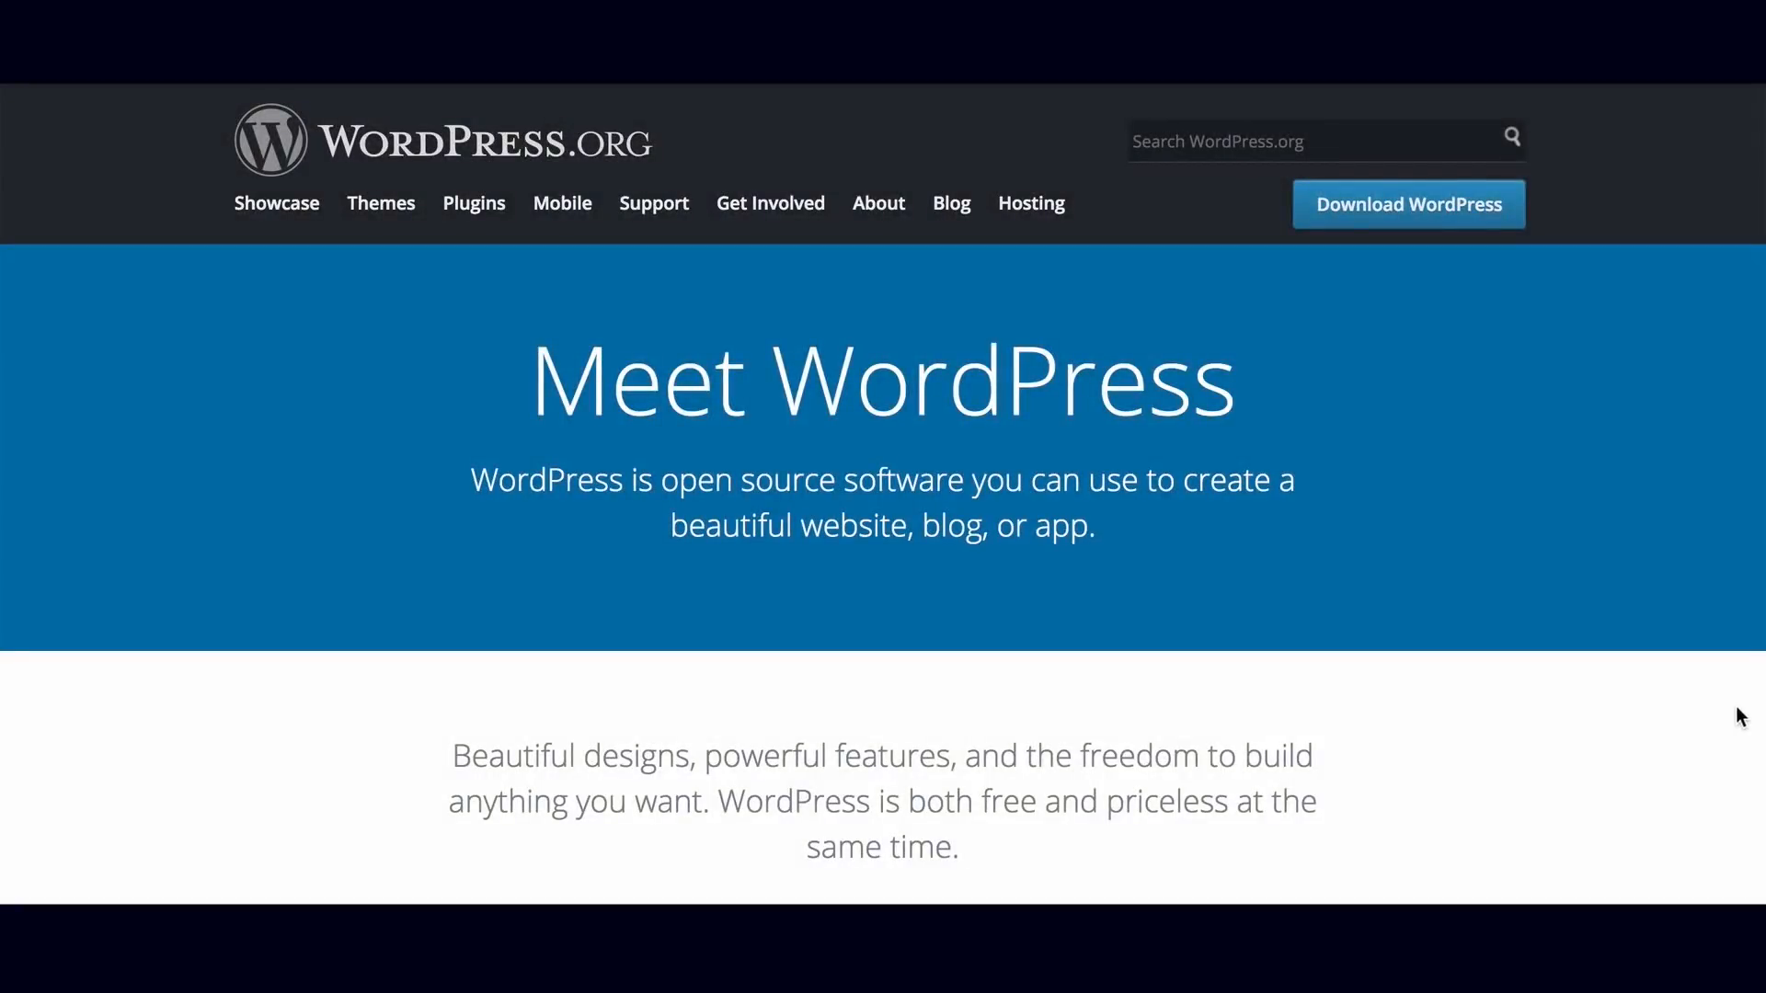
scroll(1736, 716, down, 5)
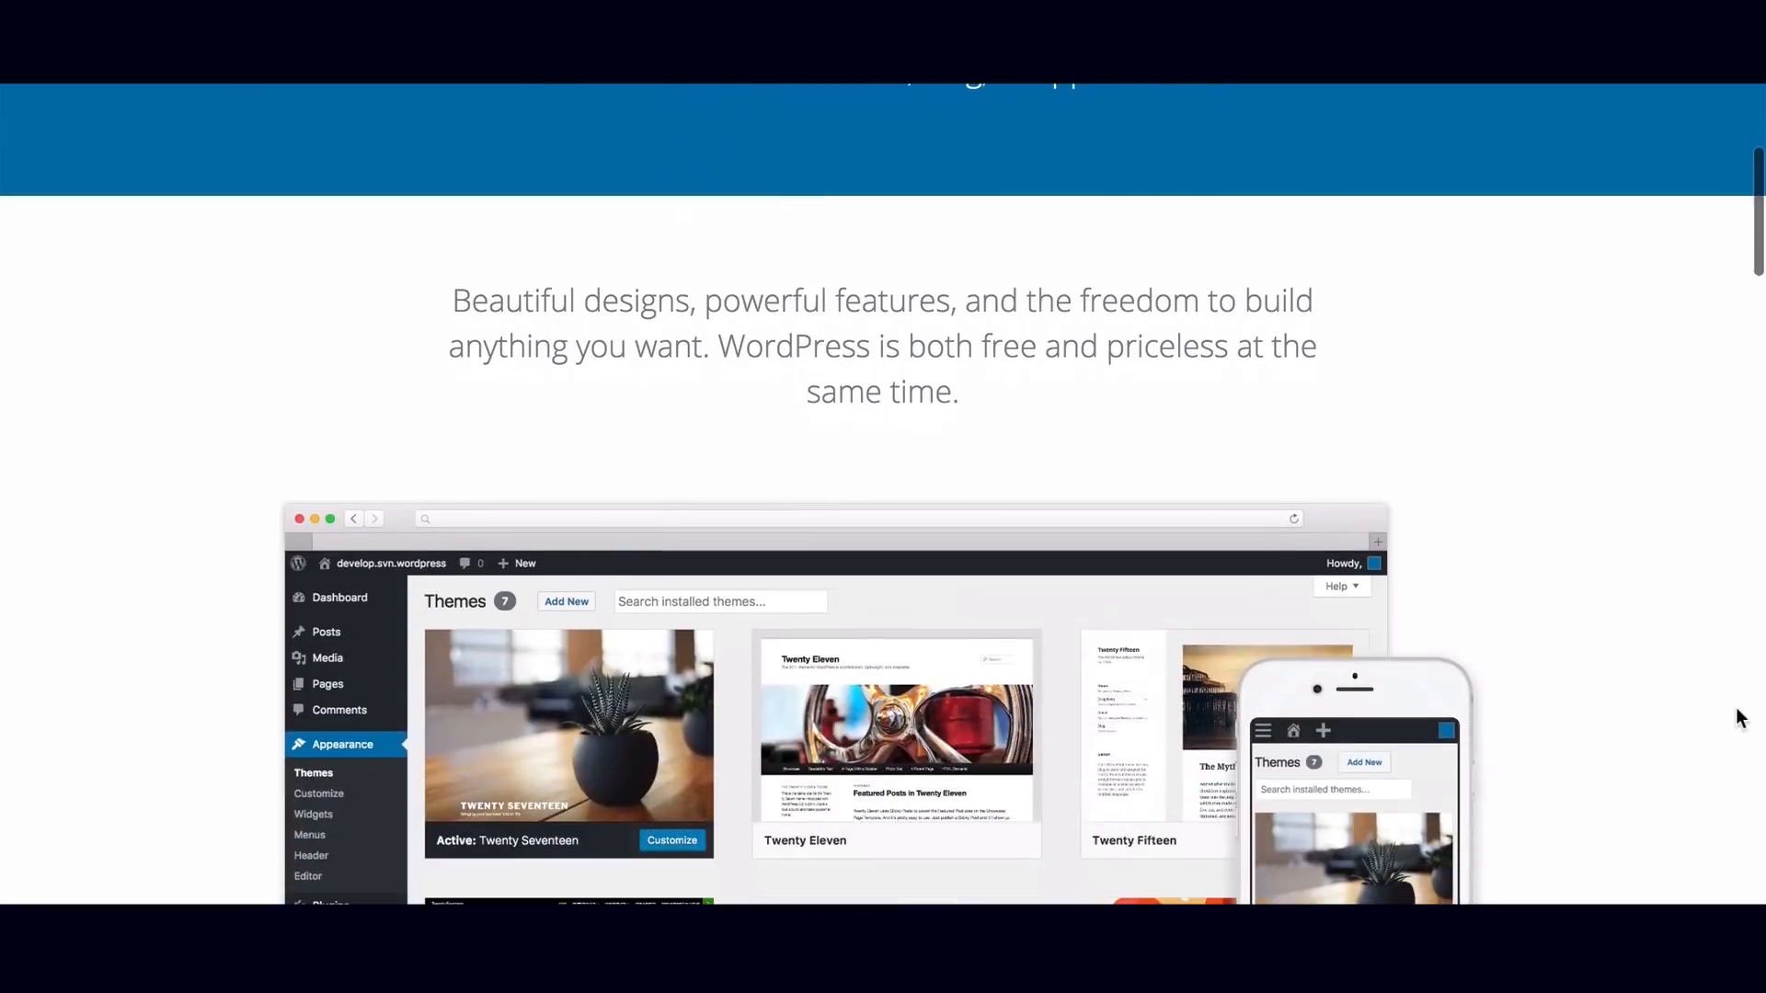
scroll(1737, 709, down, 10)
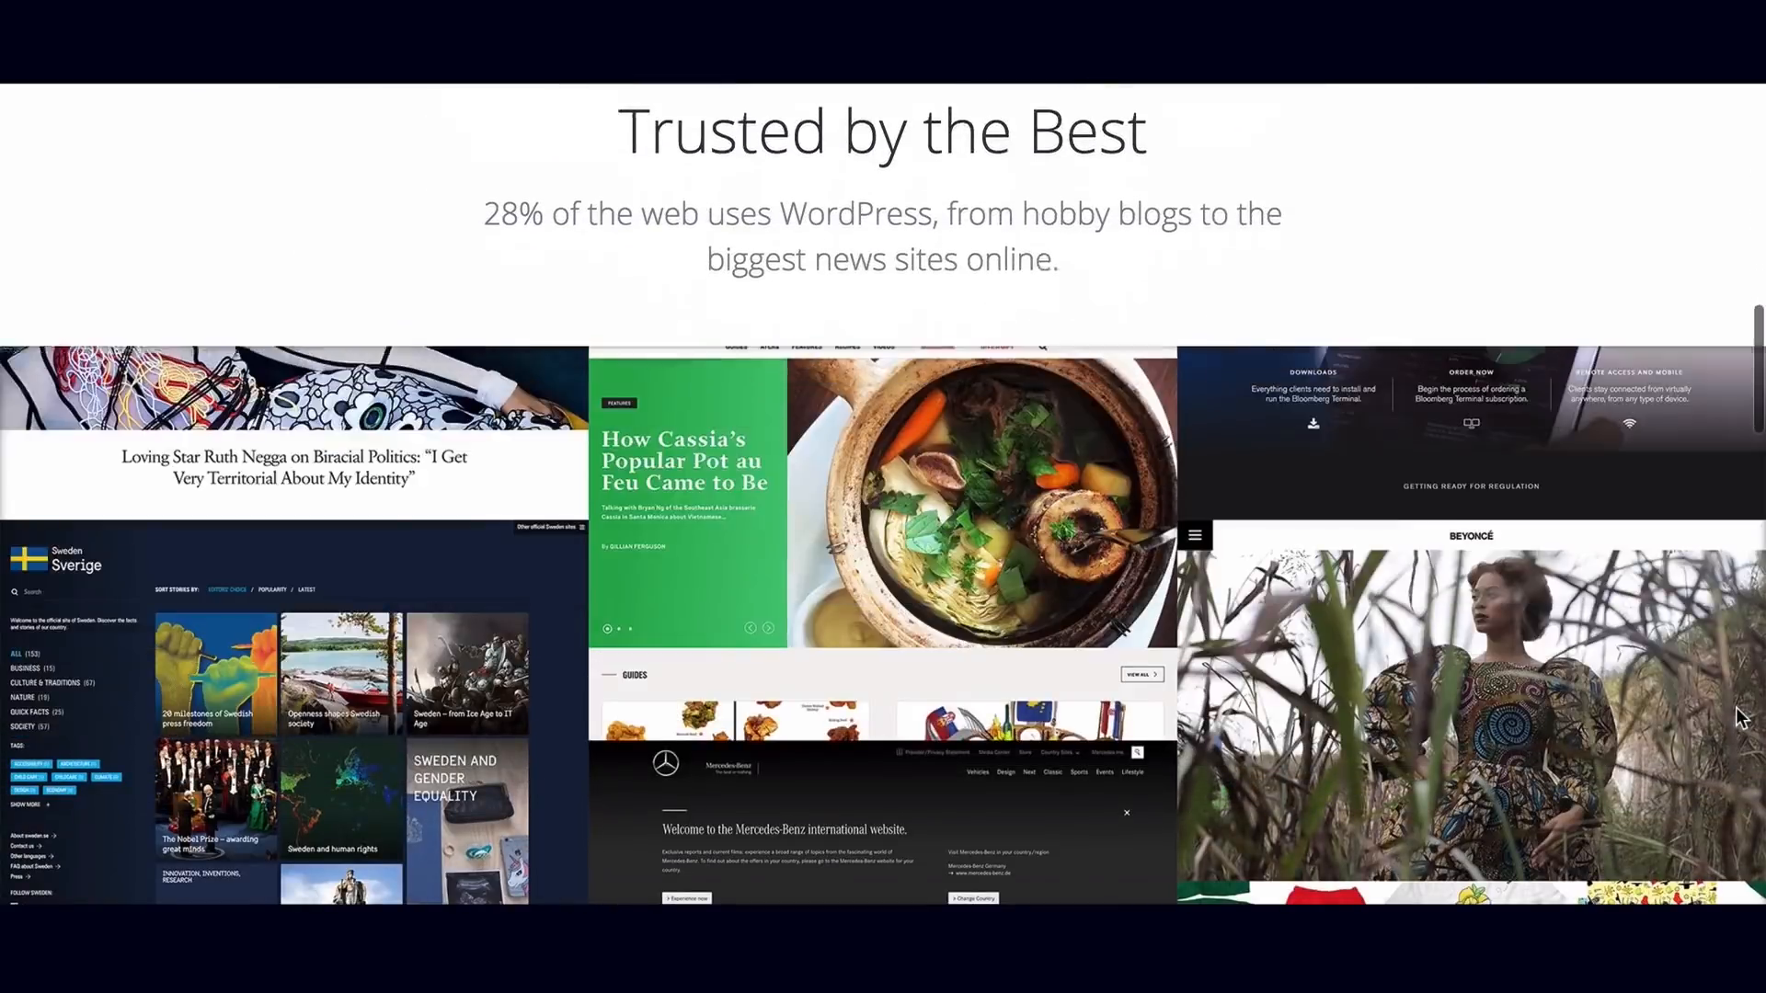
scroll(1736, 716, down, 3)
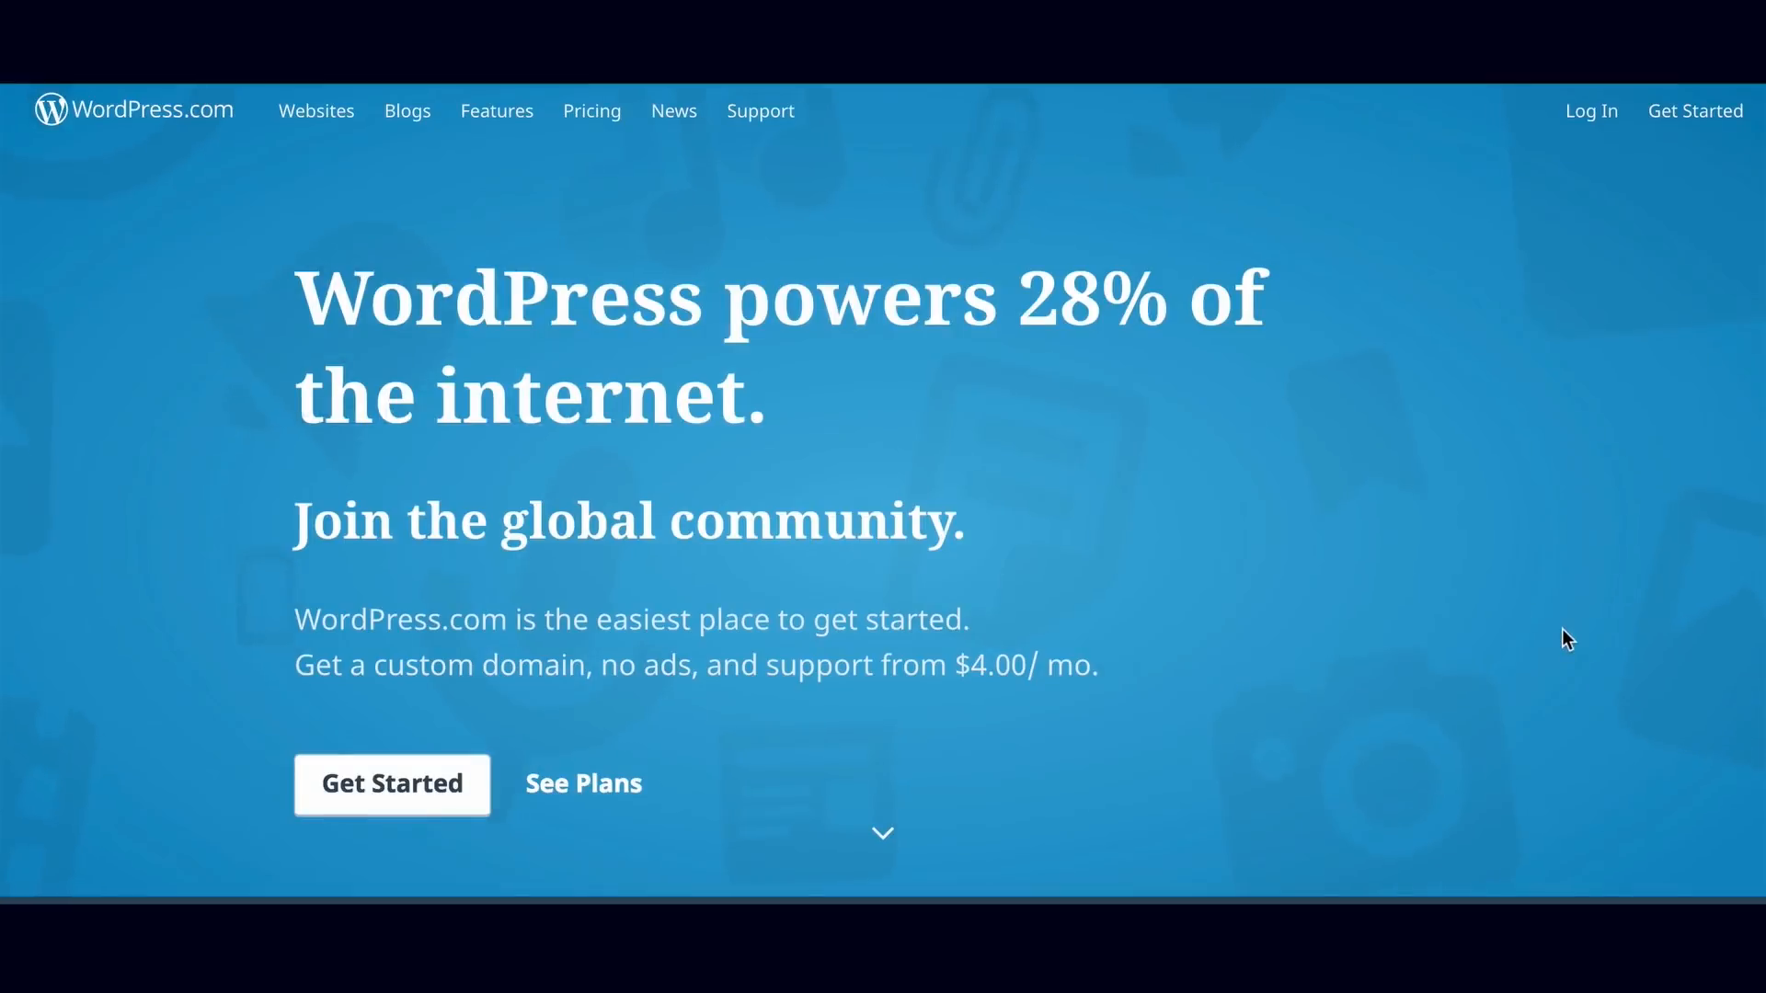
Continue past the Browse themes section to reach Bluehost's sign-up page.
scroll(1564, 635, down, 3)
scroll(1562, 630, down, 10)
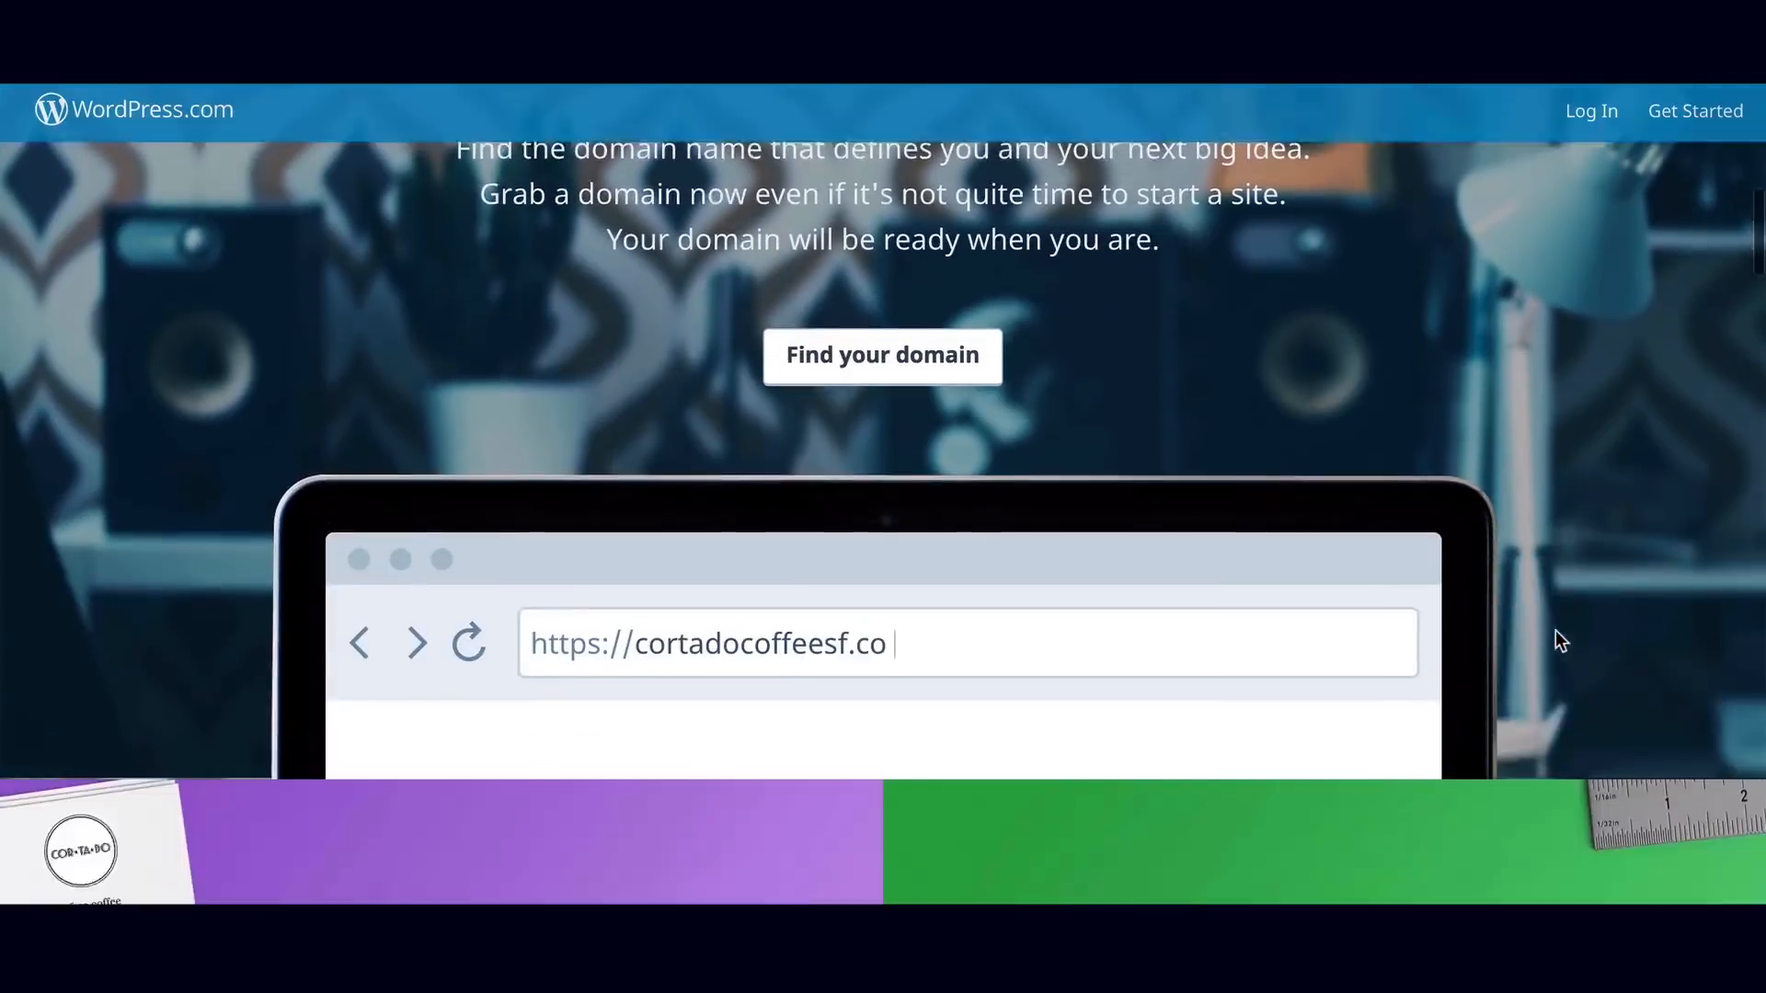
scroll(1555, 631, down, 10)
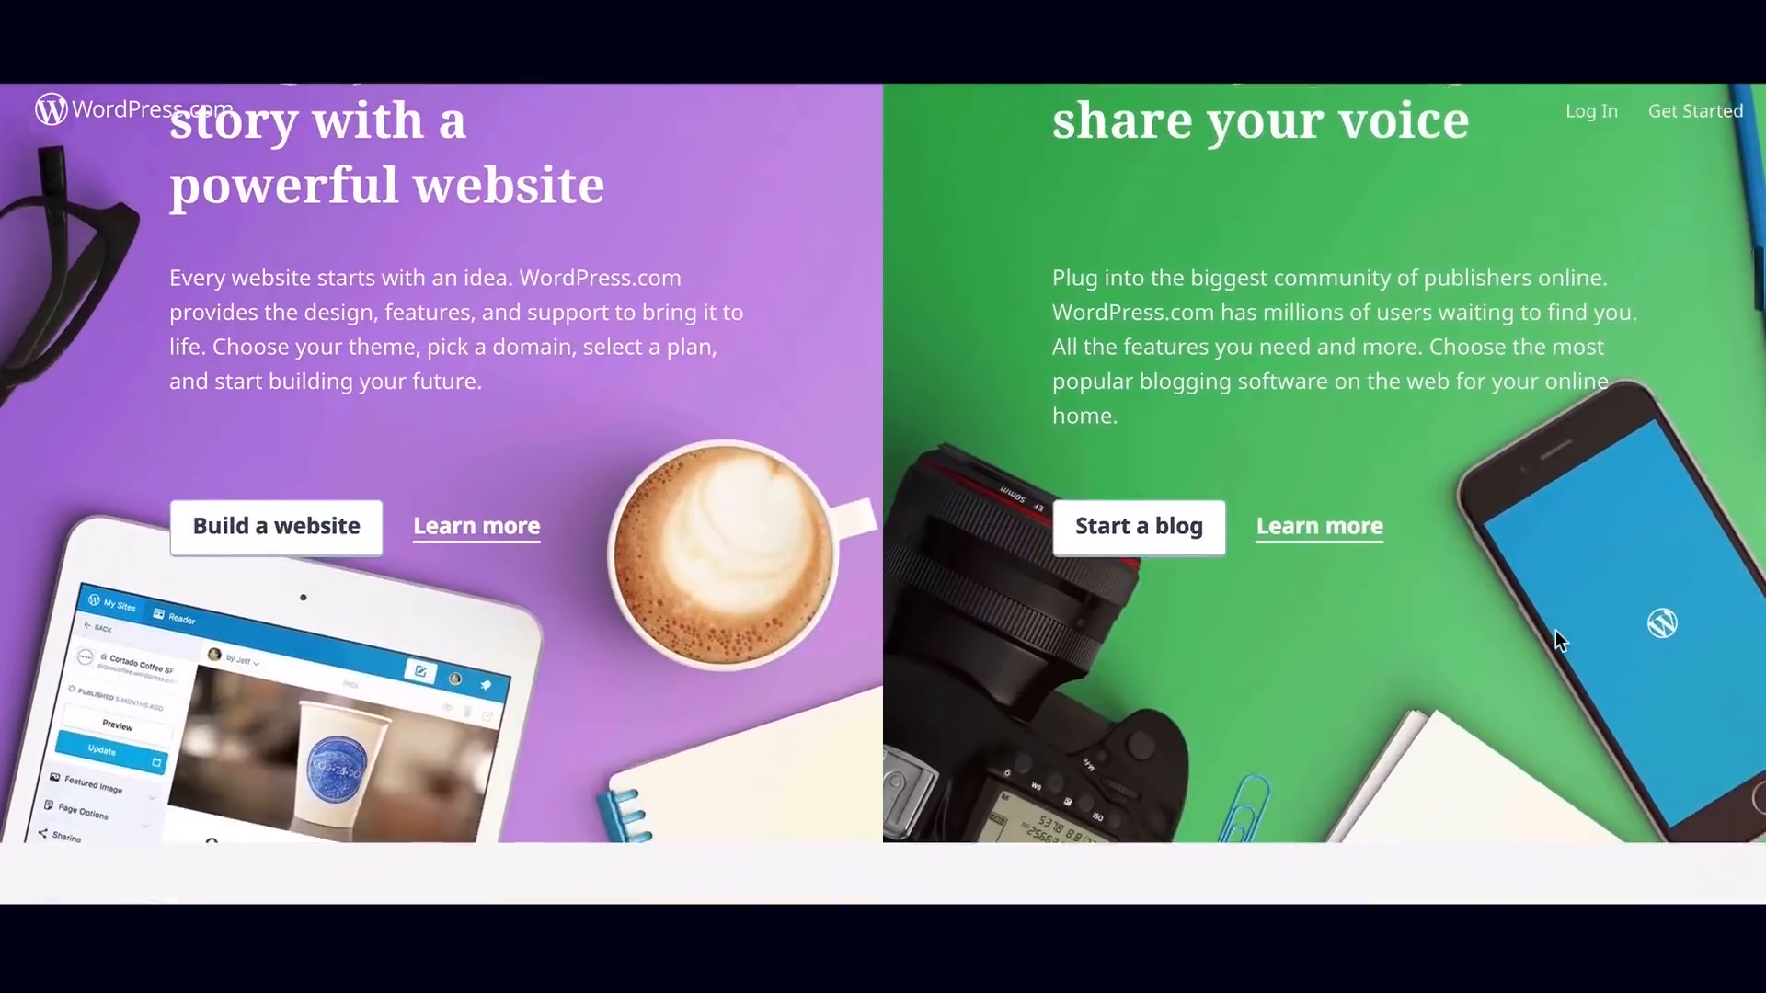
scroll(1554, 631, down, 5)
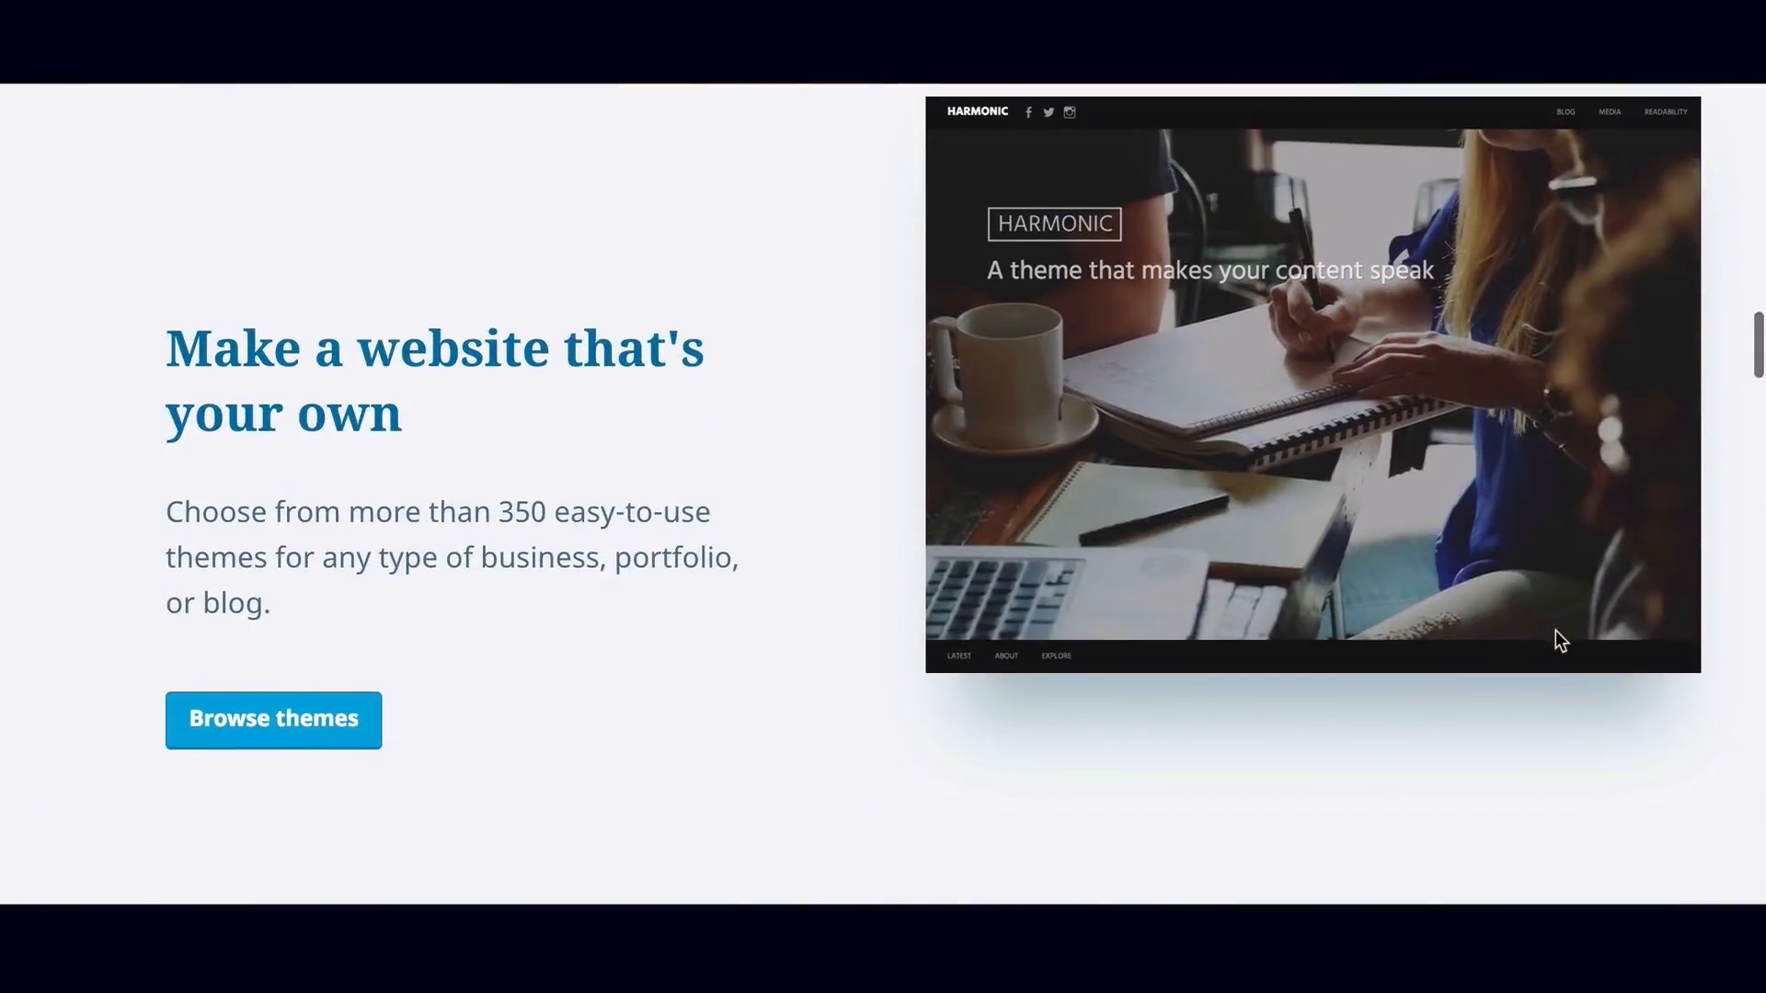
scroll(1555, 631, down, 8)
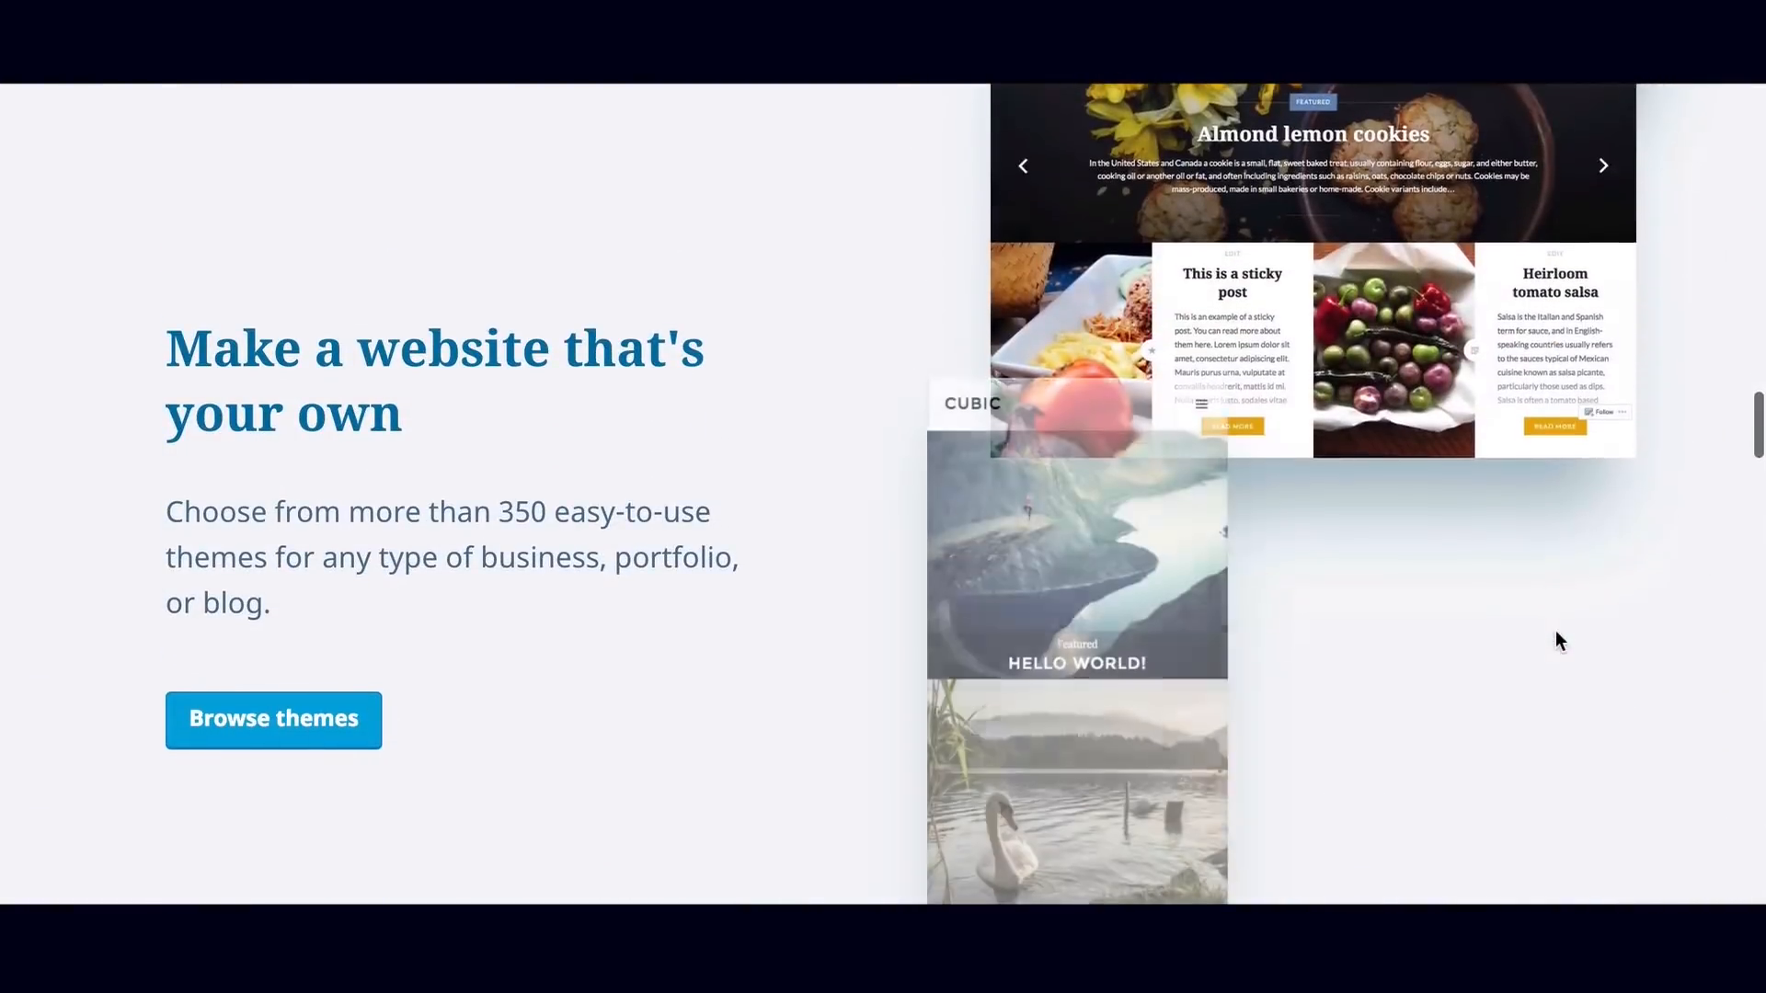
scroll(1554, 631, down, 8)
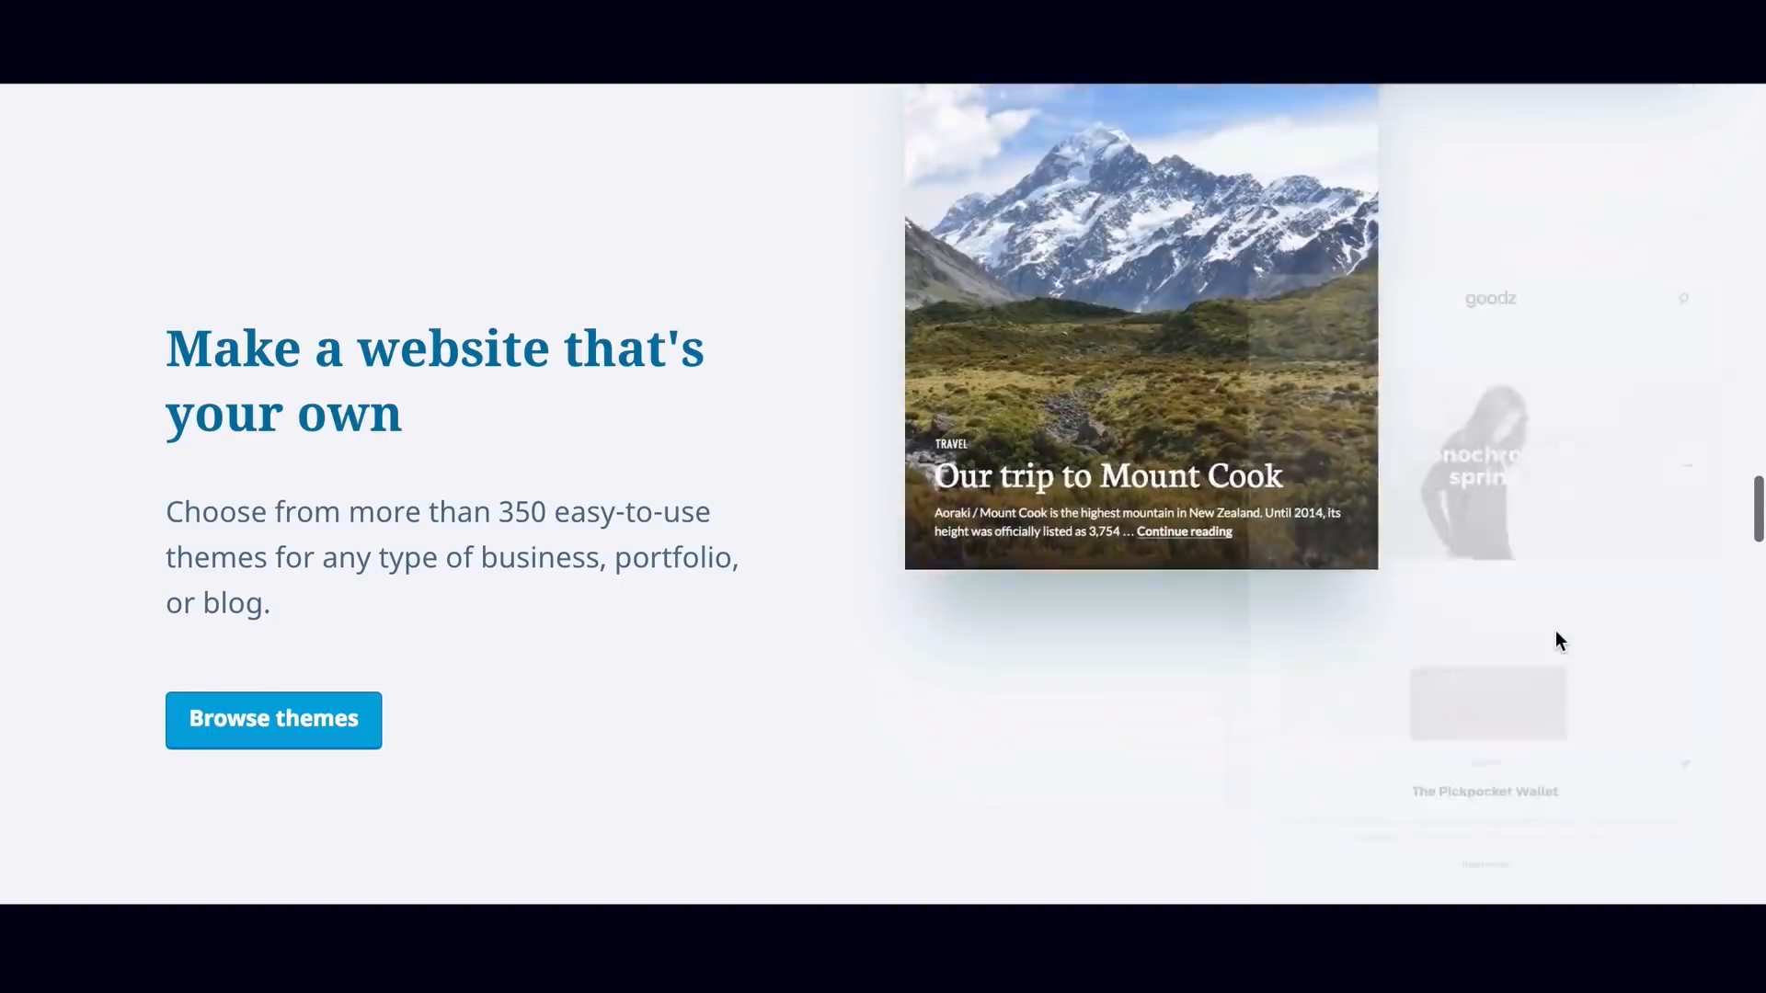
scroll(1554, 631, down, 8)
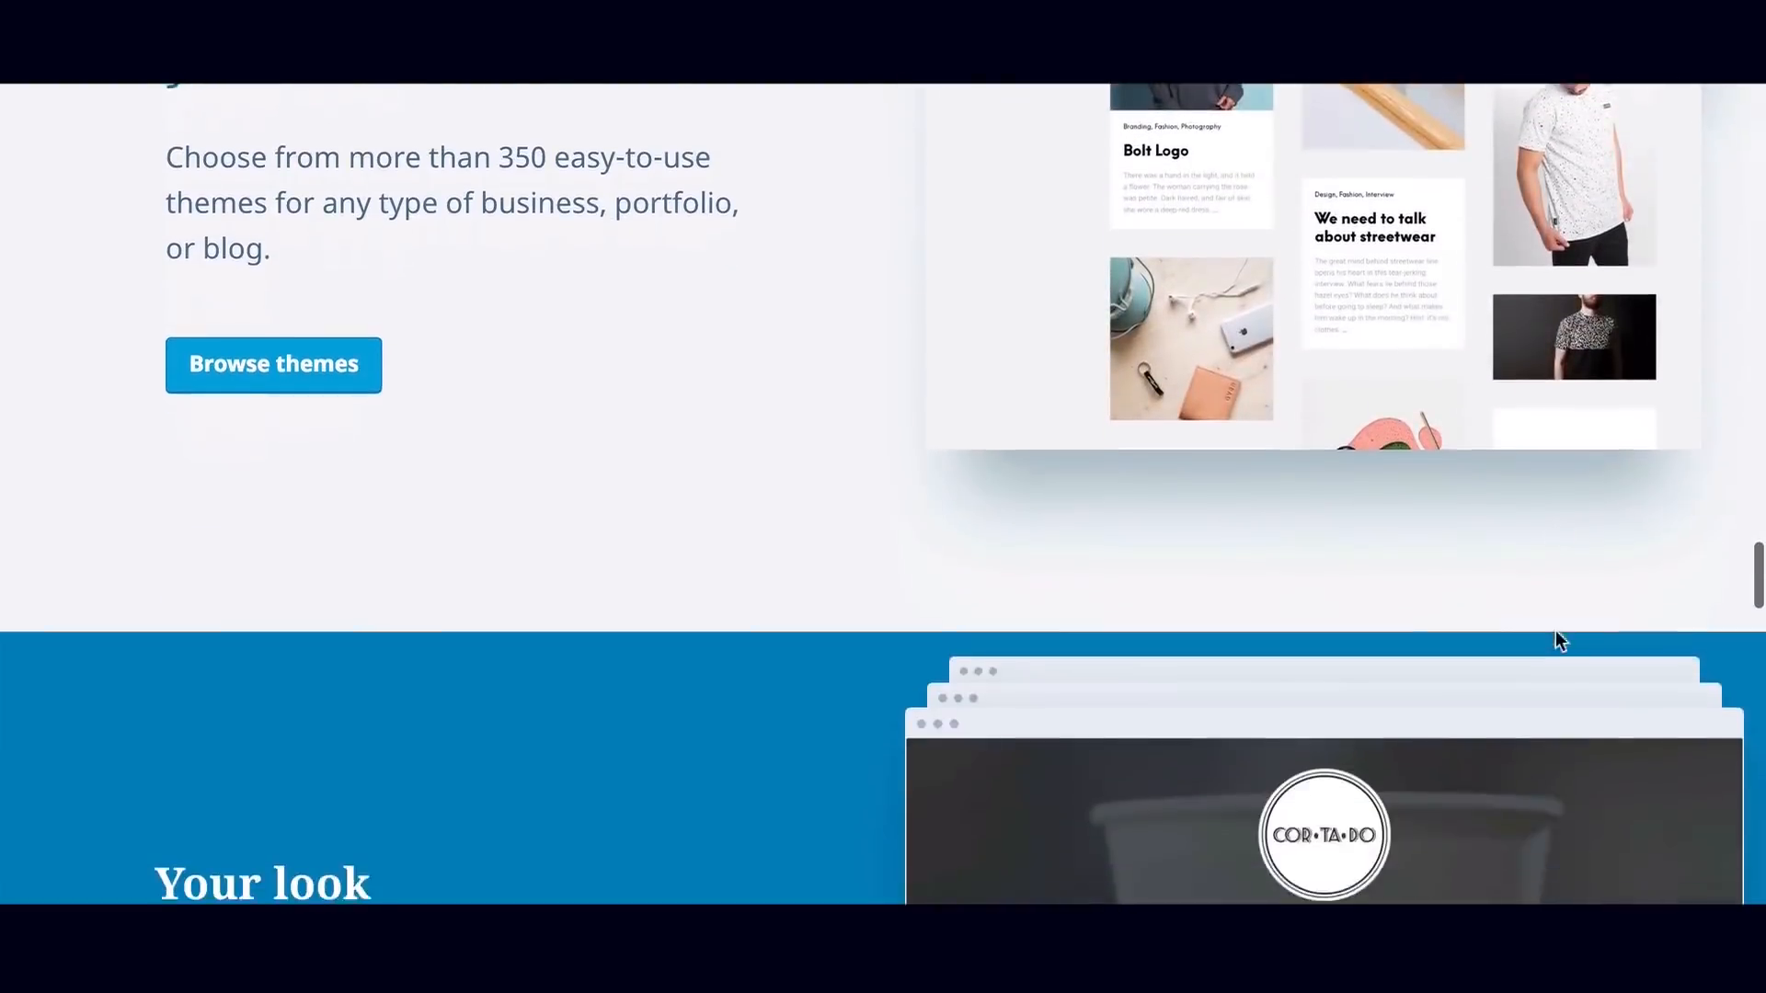
scroll(1554, 631, down, 8)
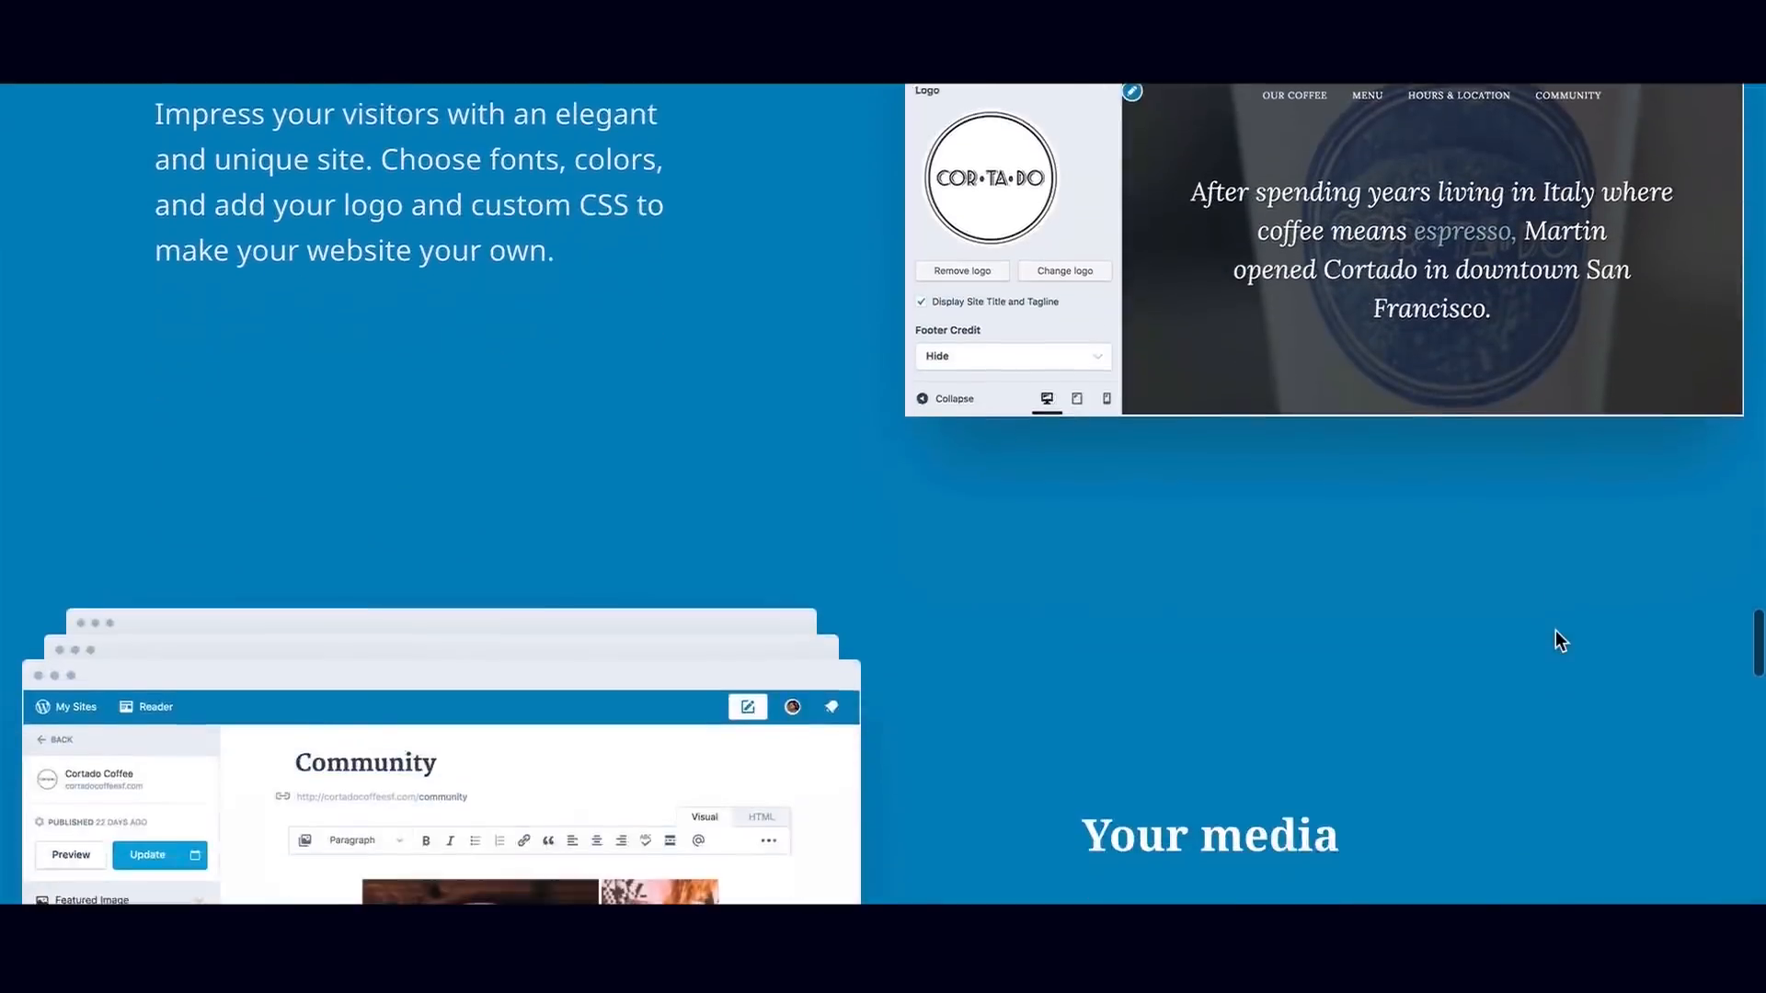
scroll(1554, 631, down, 5)
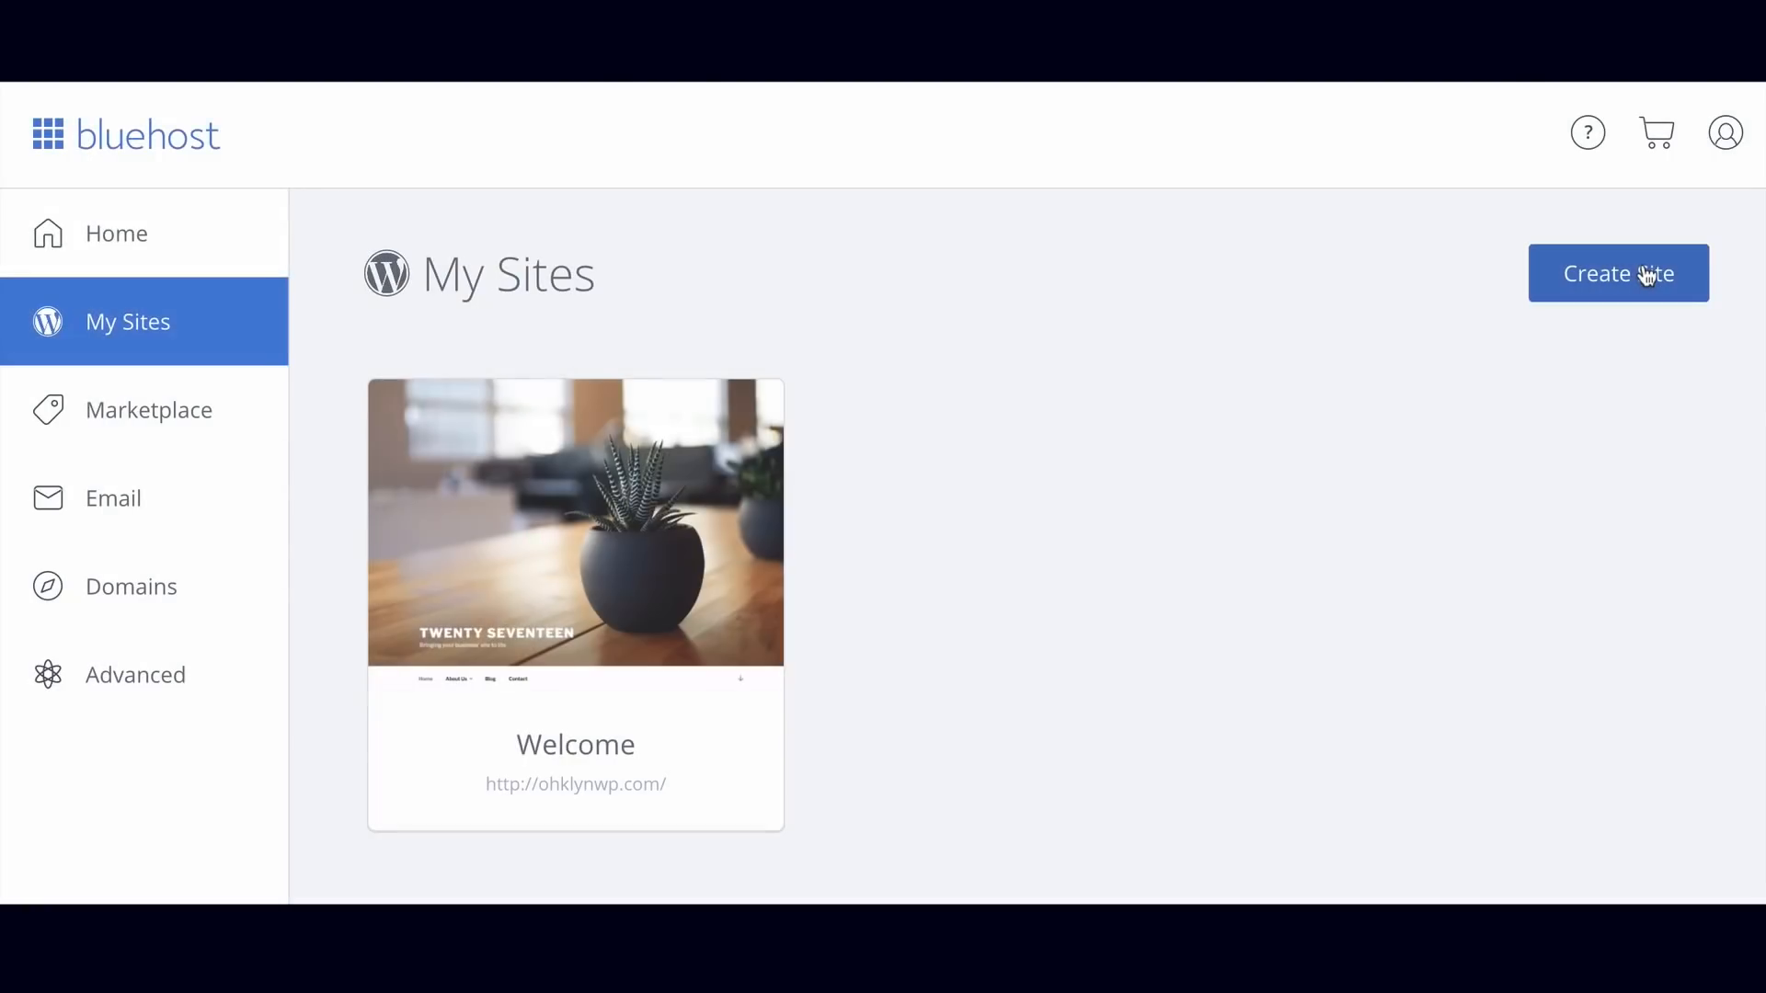
Leave Bluehost's sign-up page for the OHKLYN Free WordPress Tutorials page.
click(1643, 273)
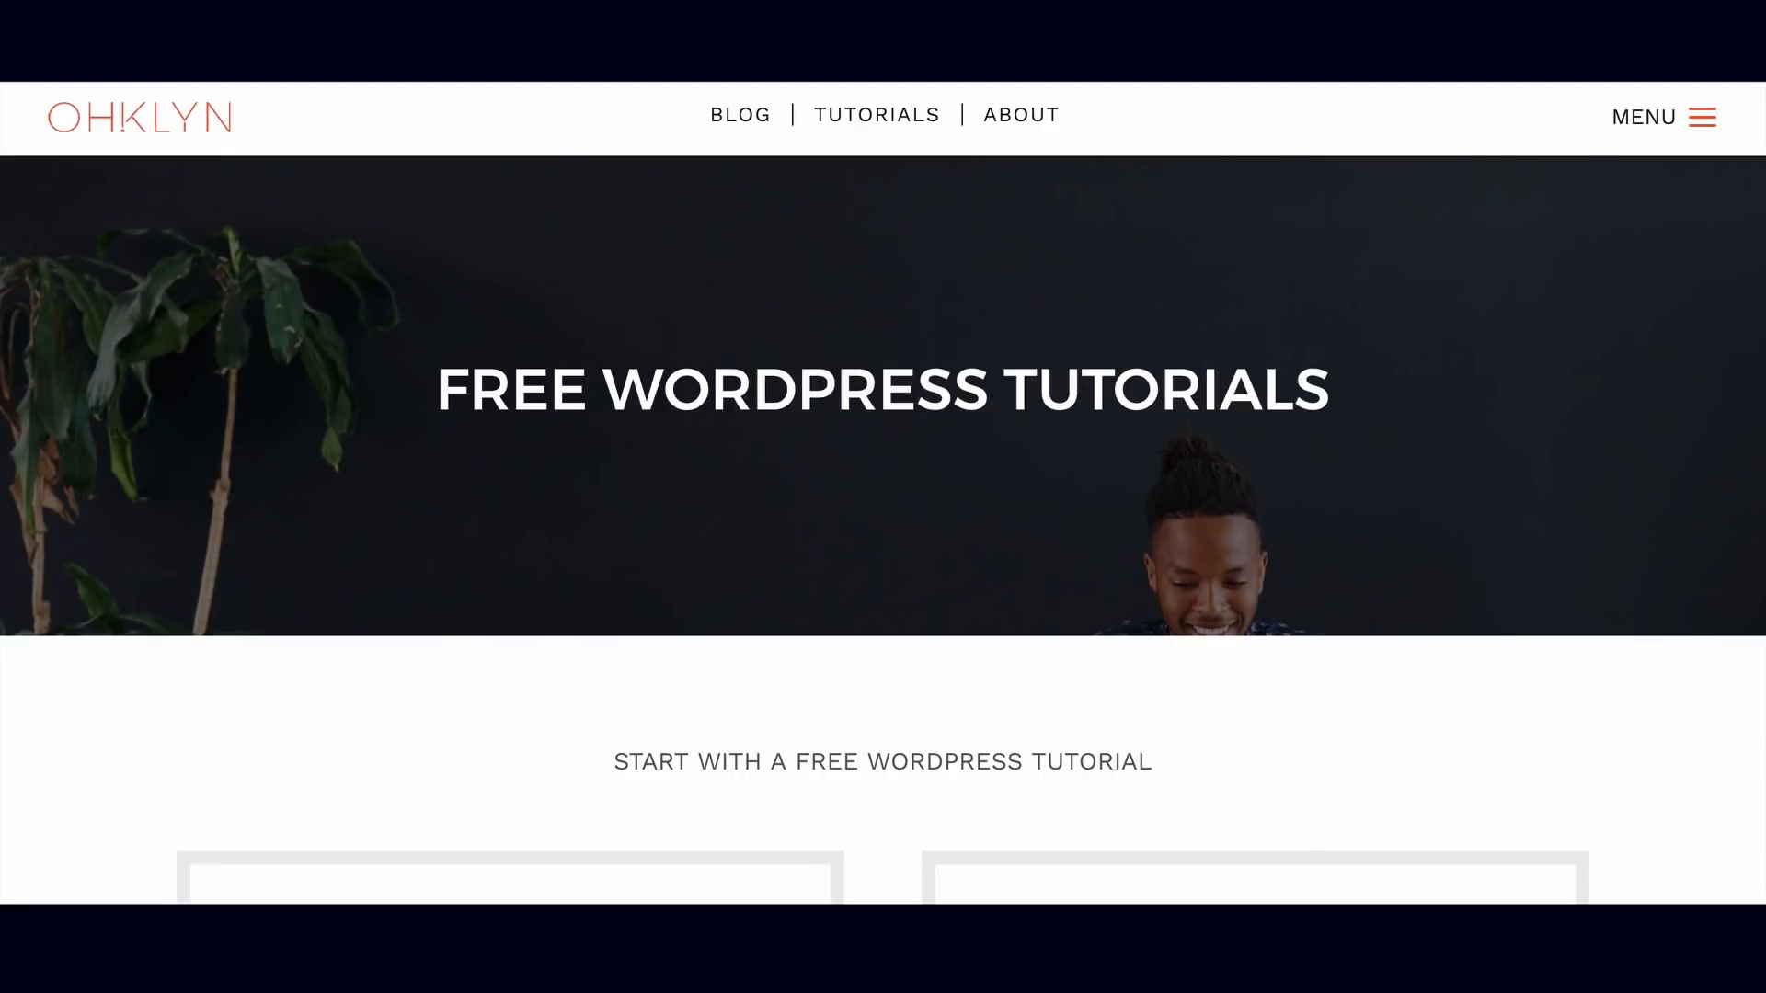
Scroll the tutorial cards and jump to the article's 'How to install WordPress (self-hosted)' section.
scroll(883, 496, down, 5)
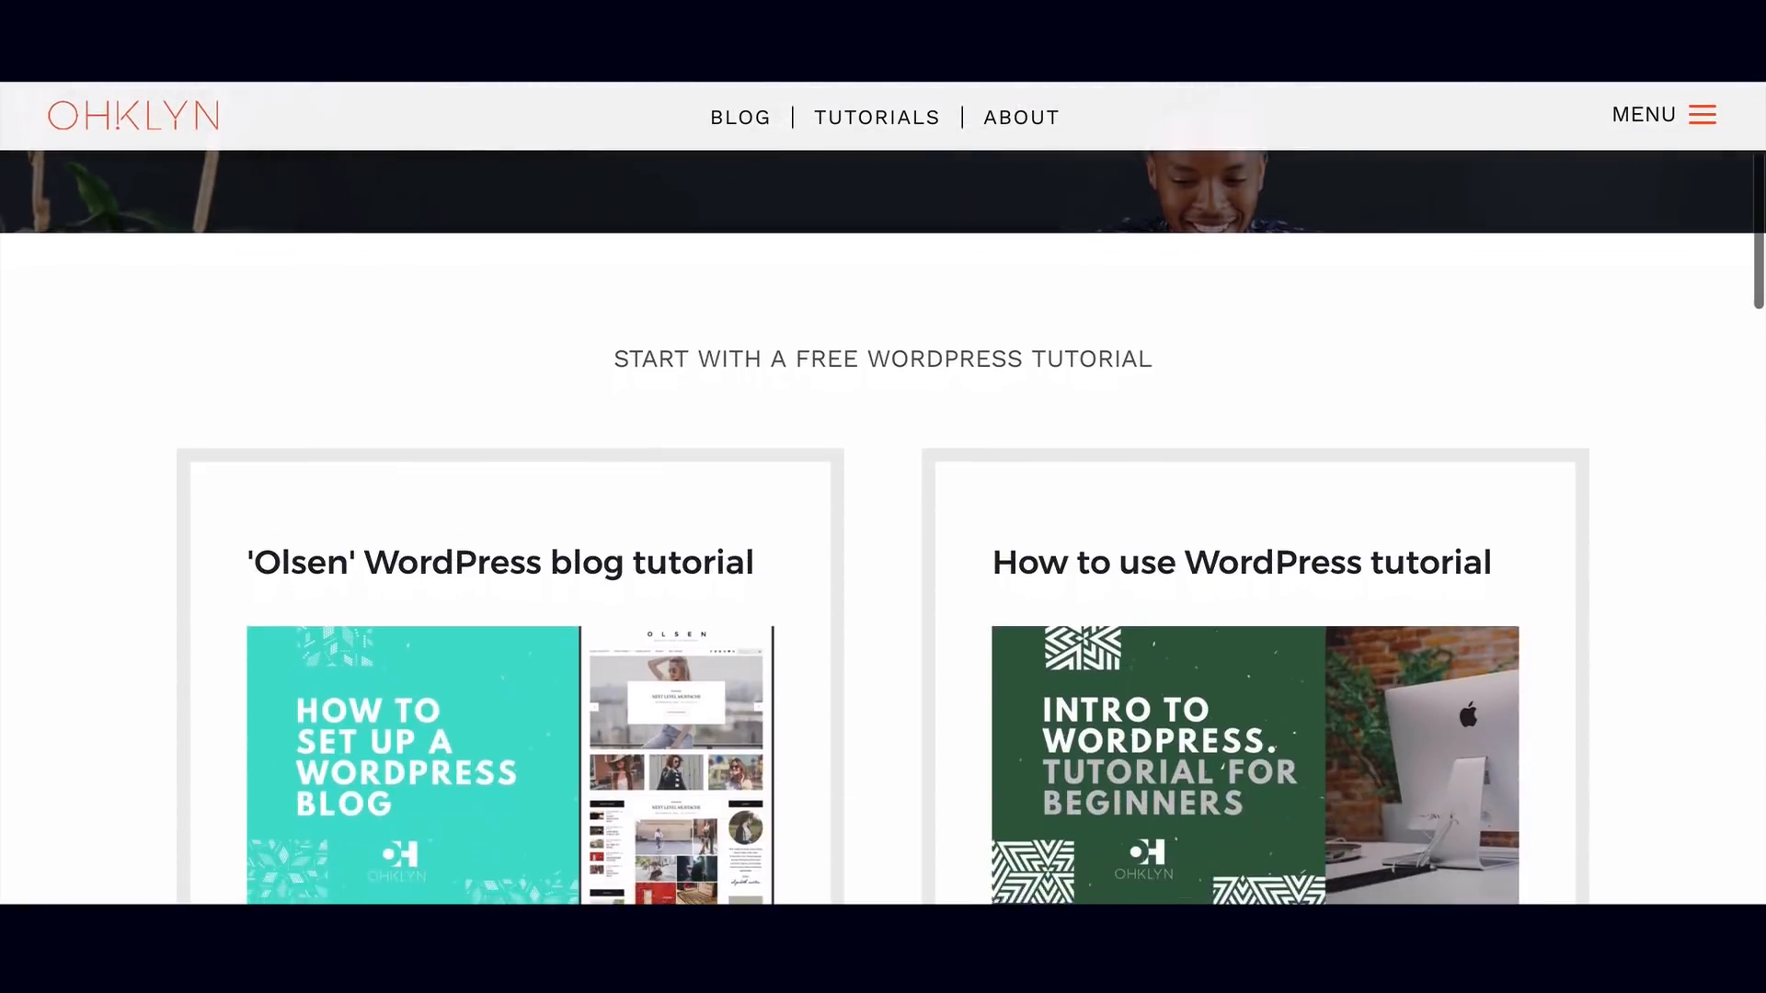
scroll(883, 496, down, 10)
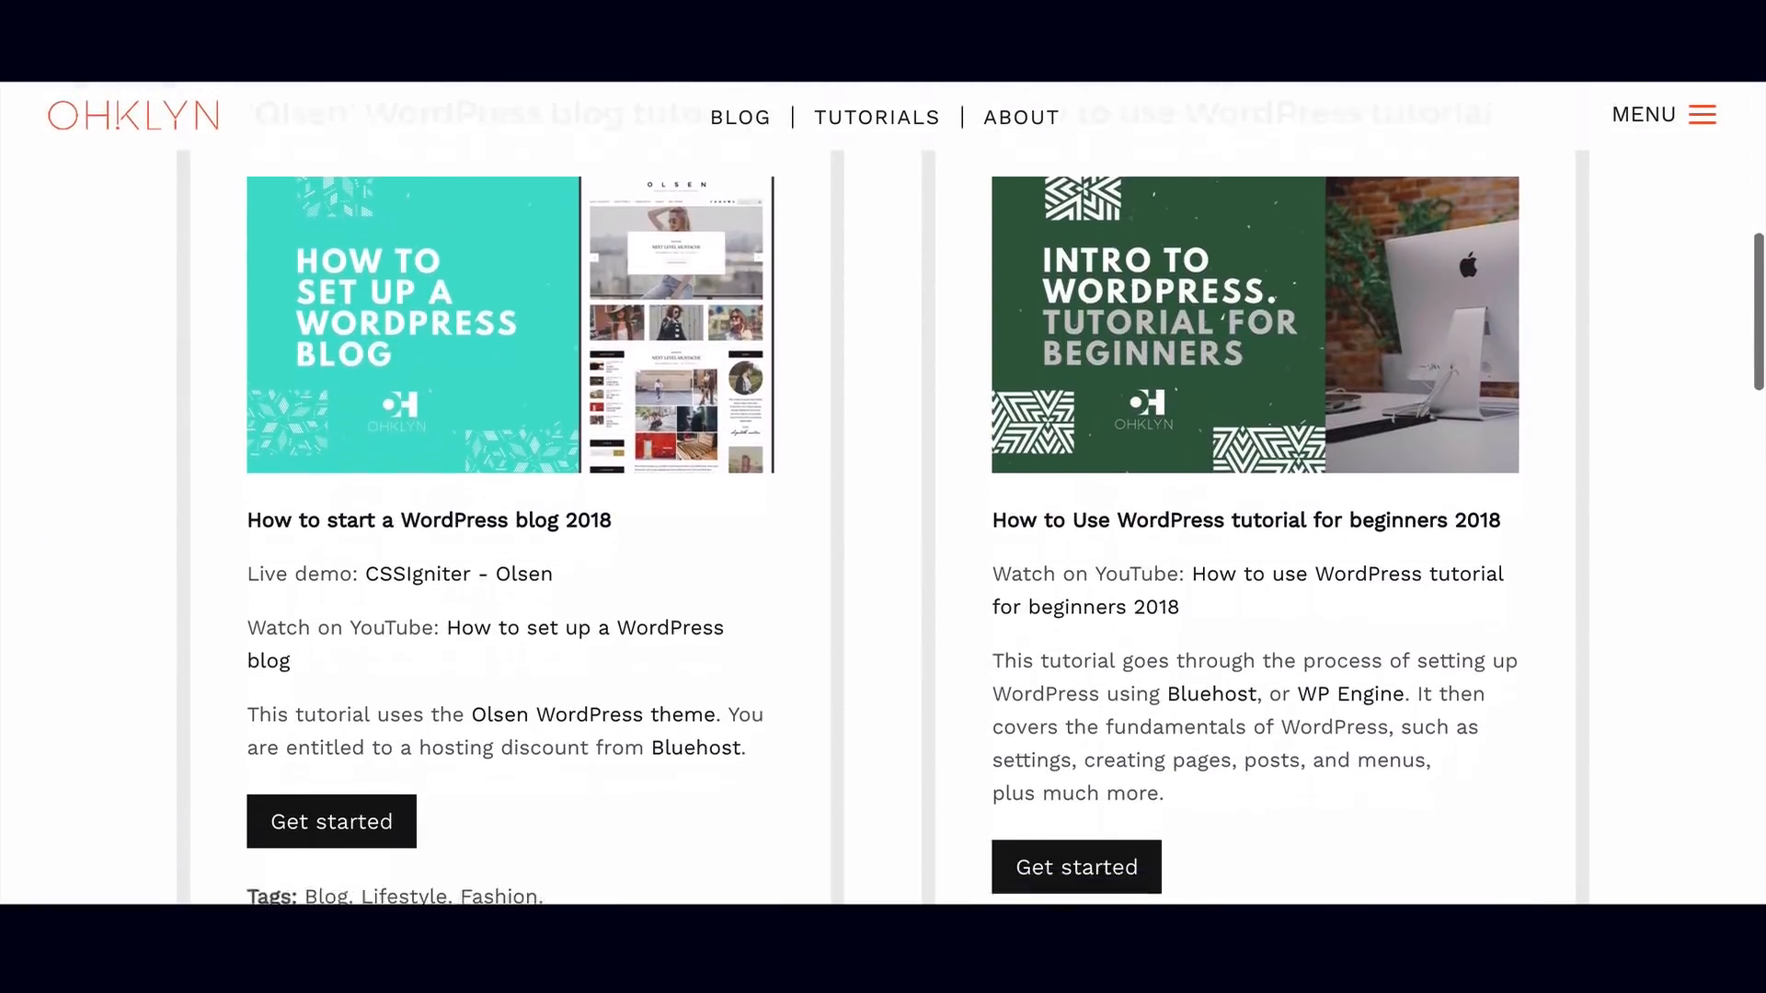
scroll(883, 497, down, 9)
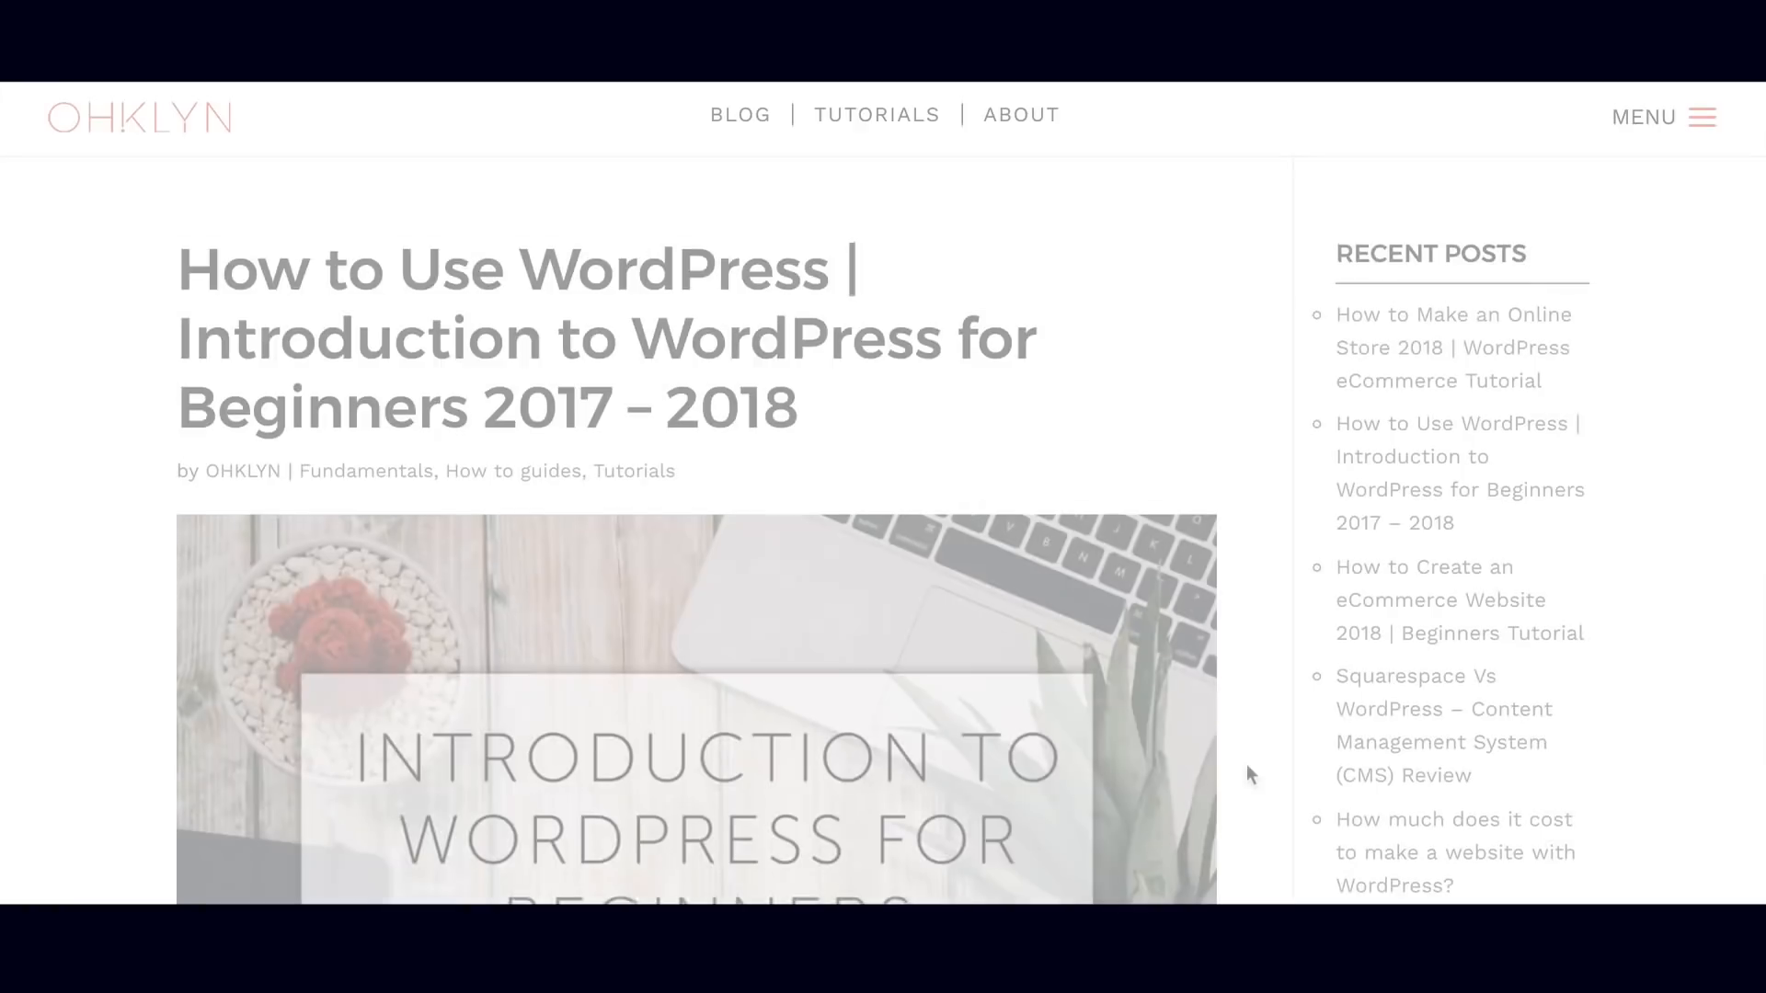
scroll(1246, 763, down, 11)
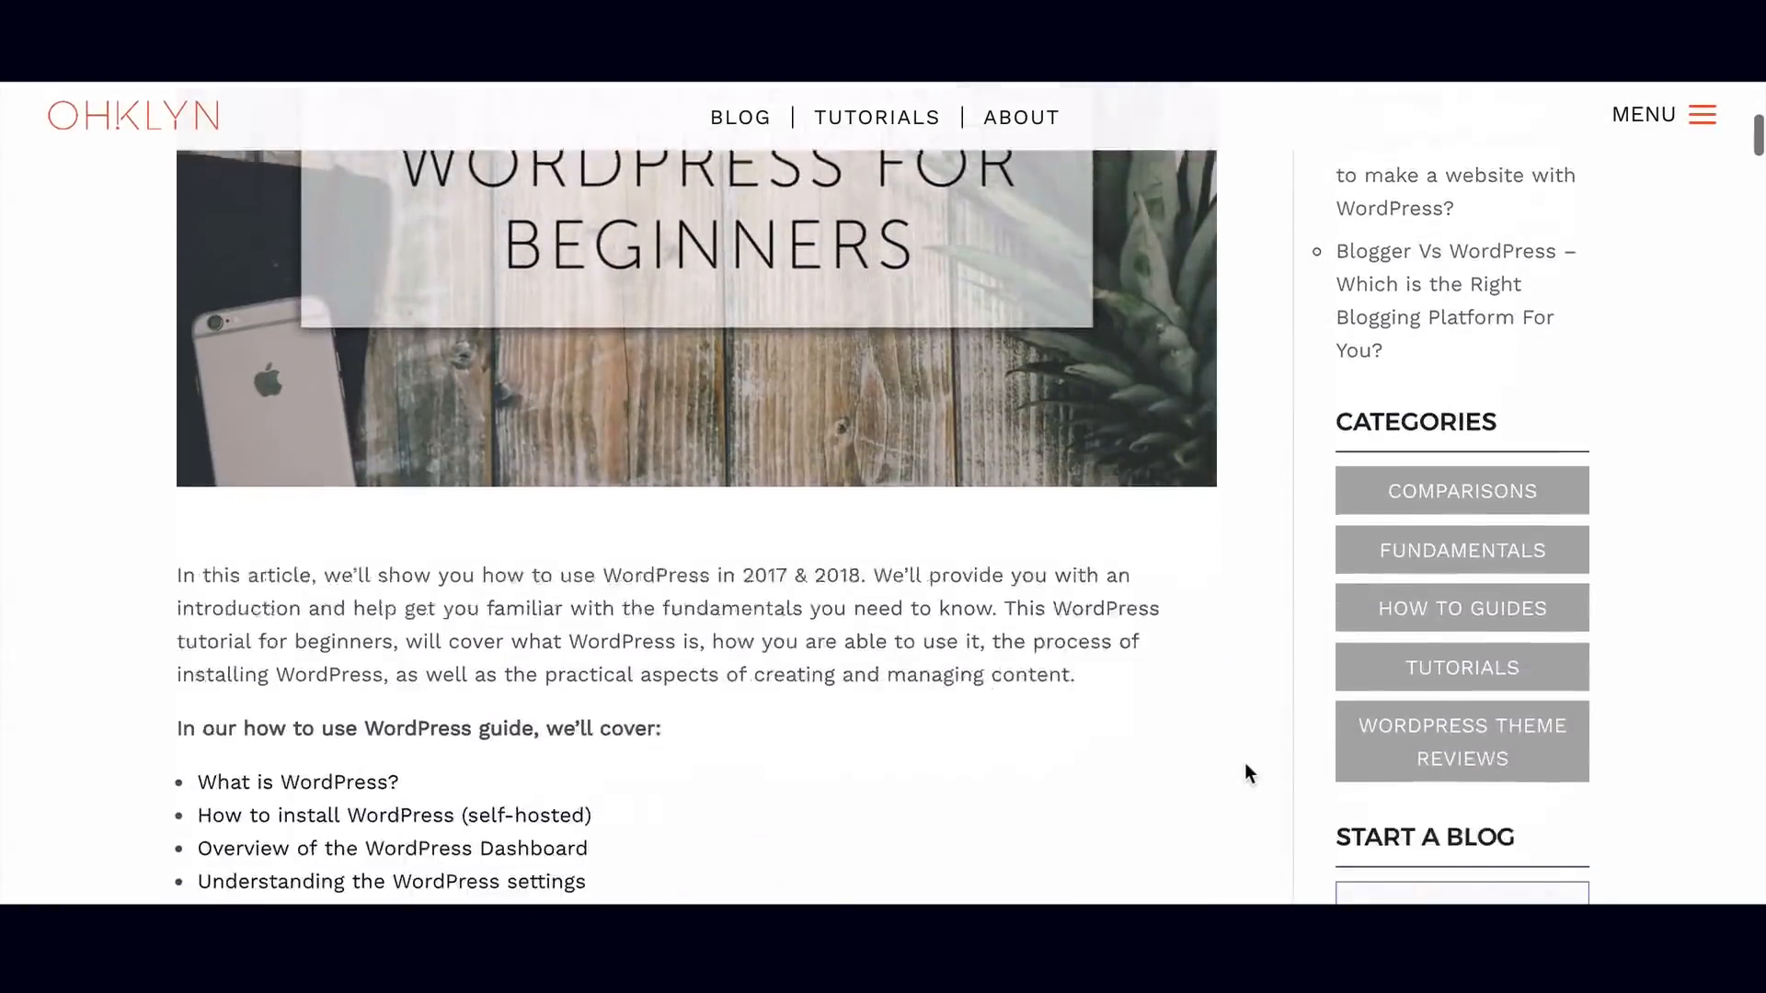
click(384, 697)
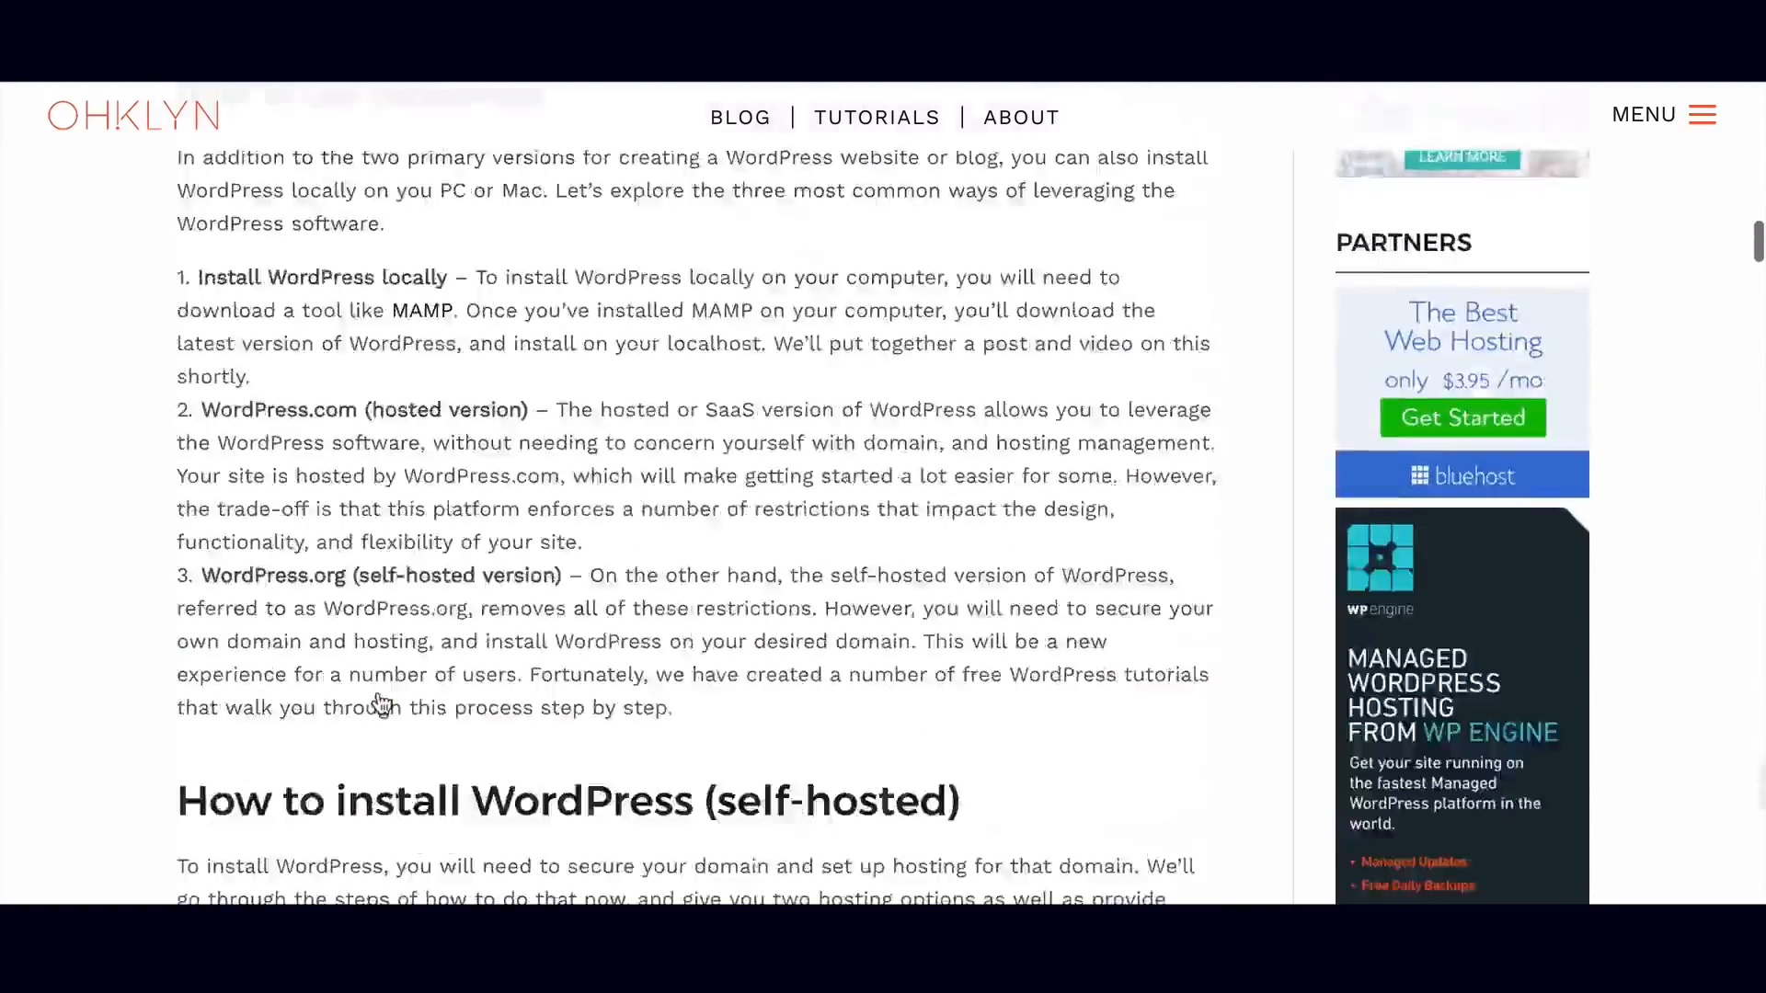
scroll(1017, 769, down, 5)
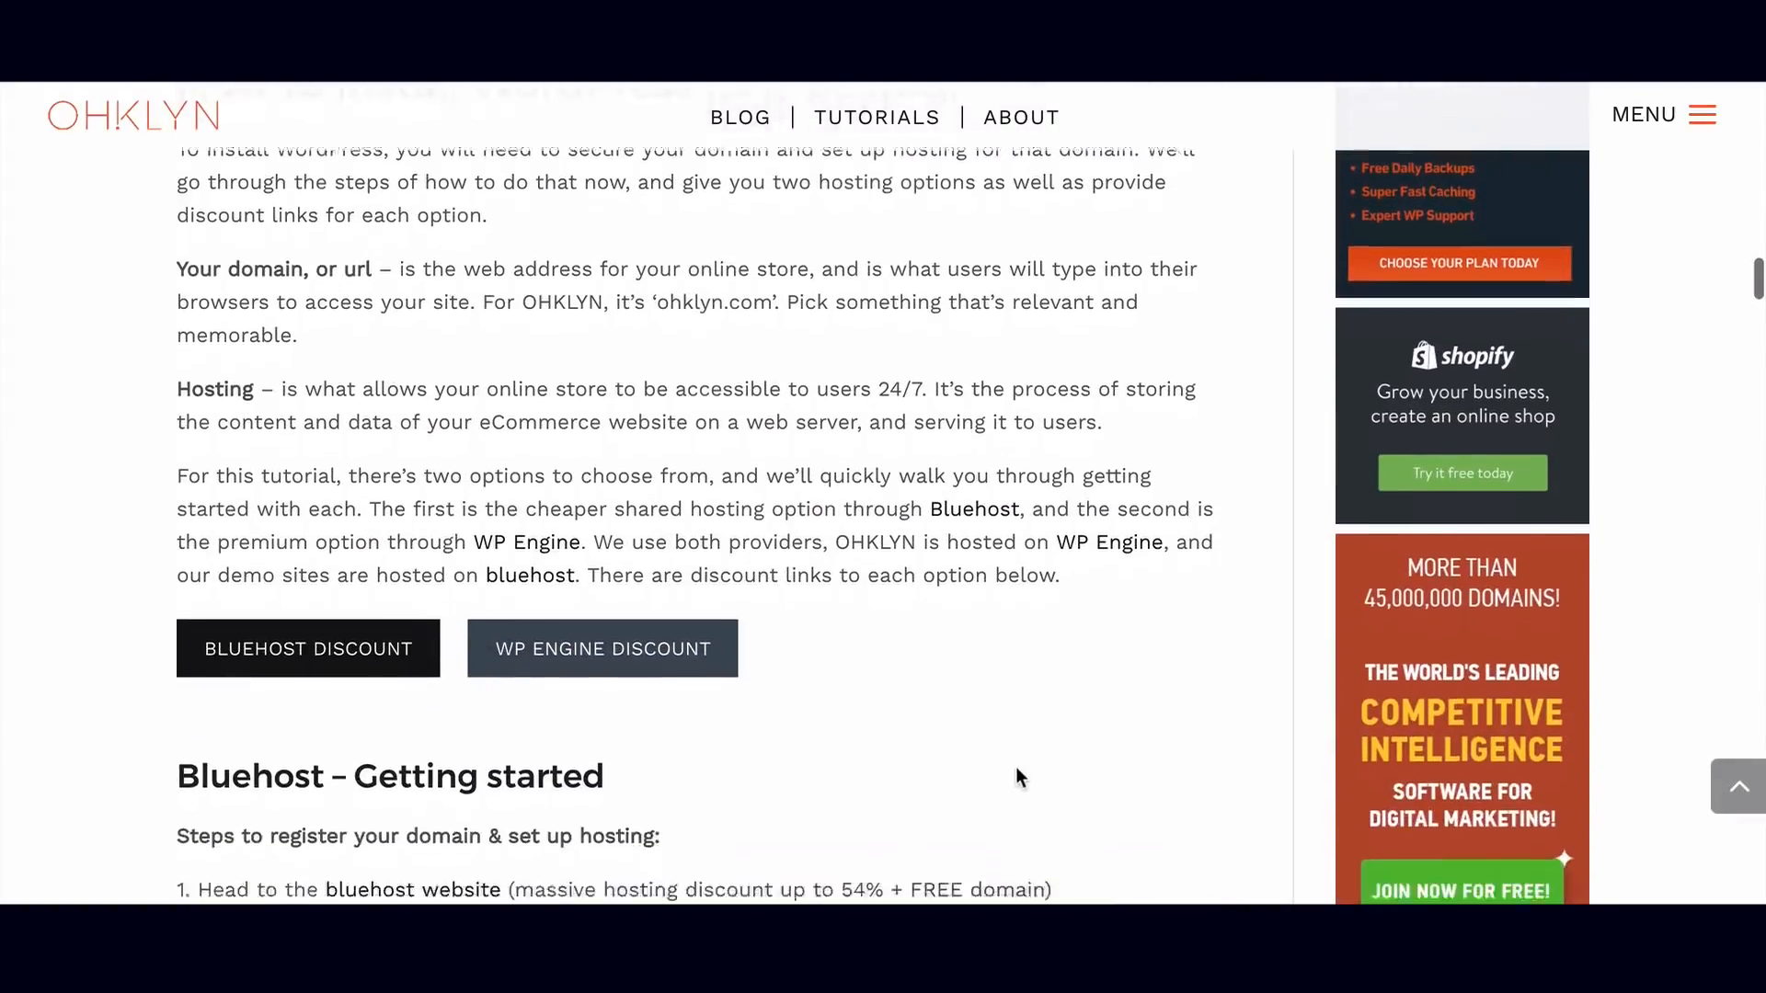
scroll(1016, 769, down, 2)
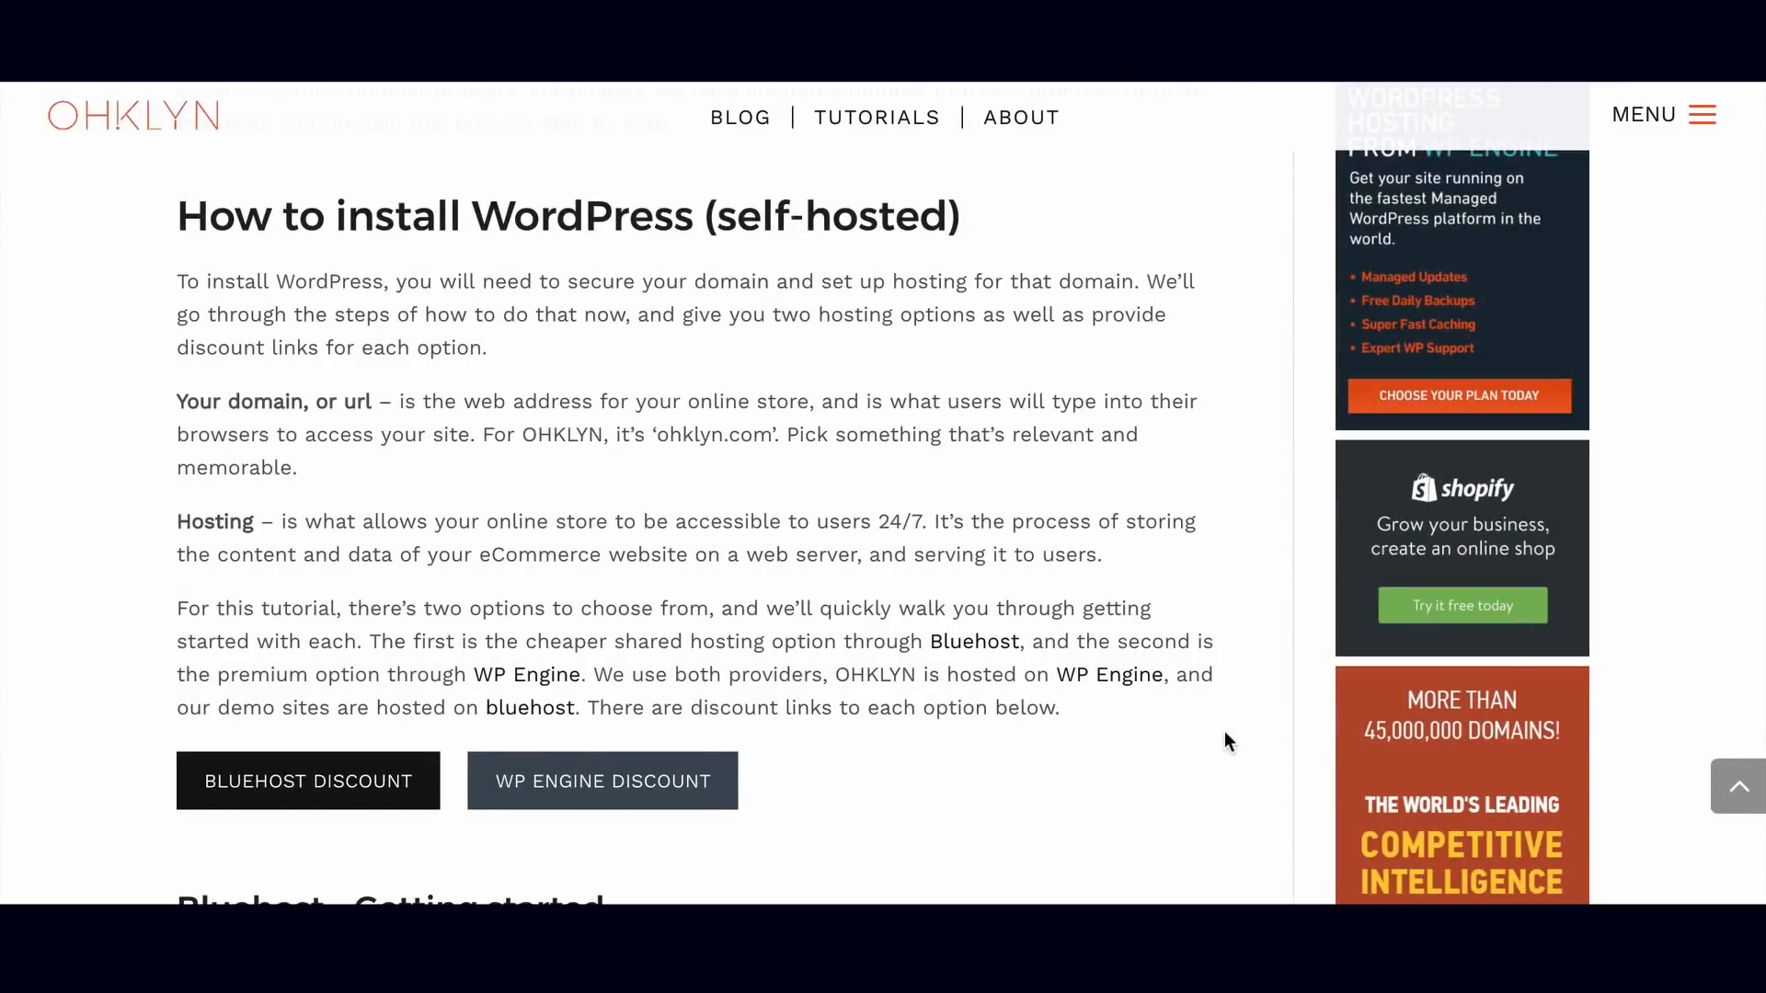
scroll(1223, 731, down, 5)
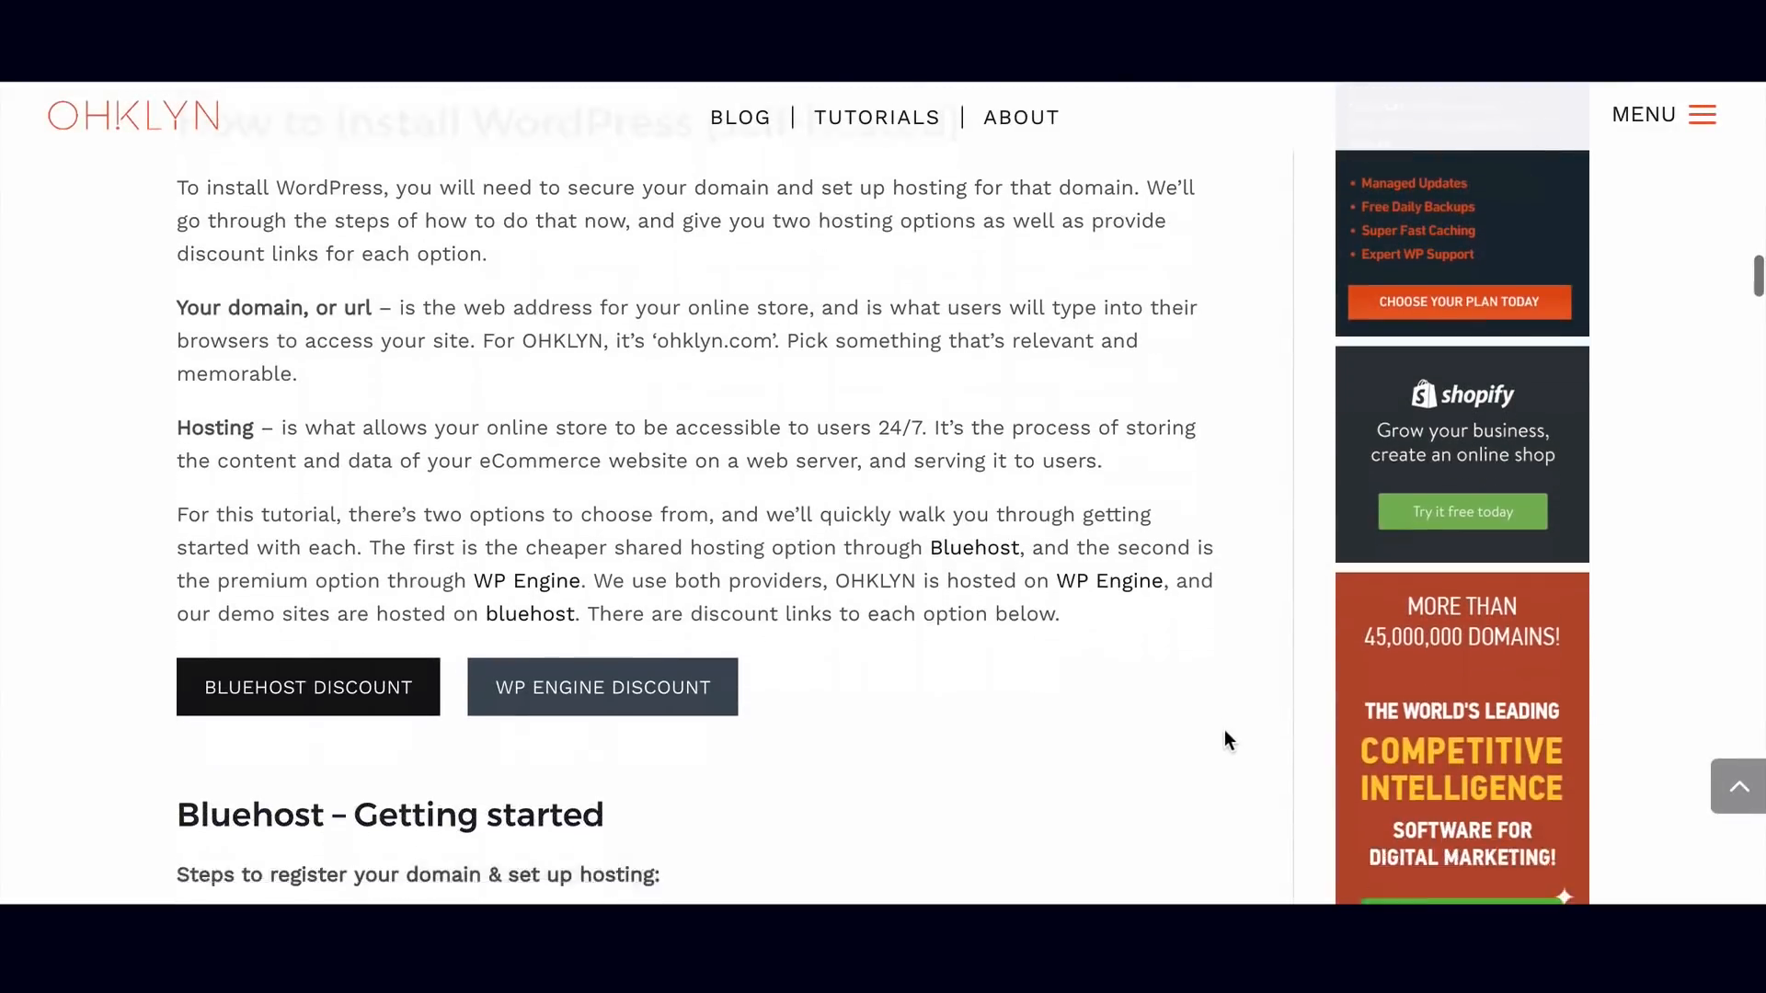
Scroll back and forth through the Bluehost getting-started section.
scroll(1224, 731, down, 3)
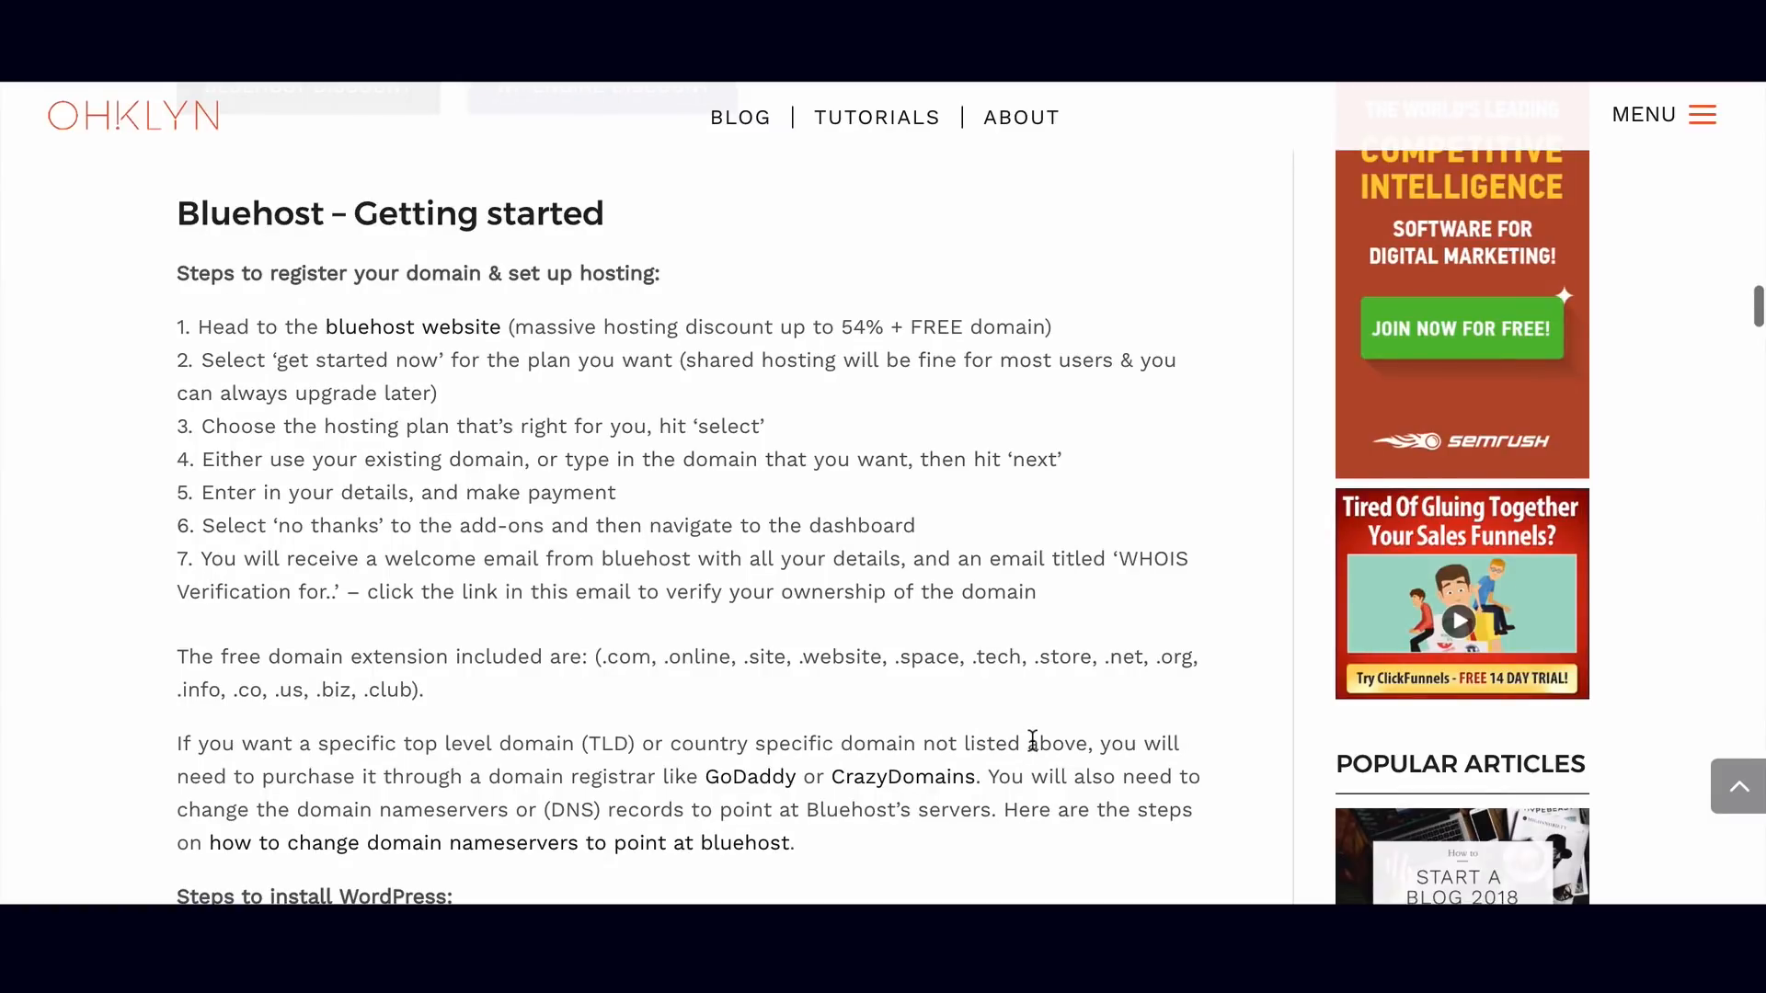
scroll(1034, 741, down, 5)
scroll(1038, 741, down, 10)
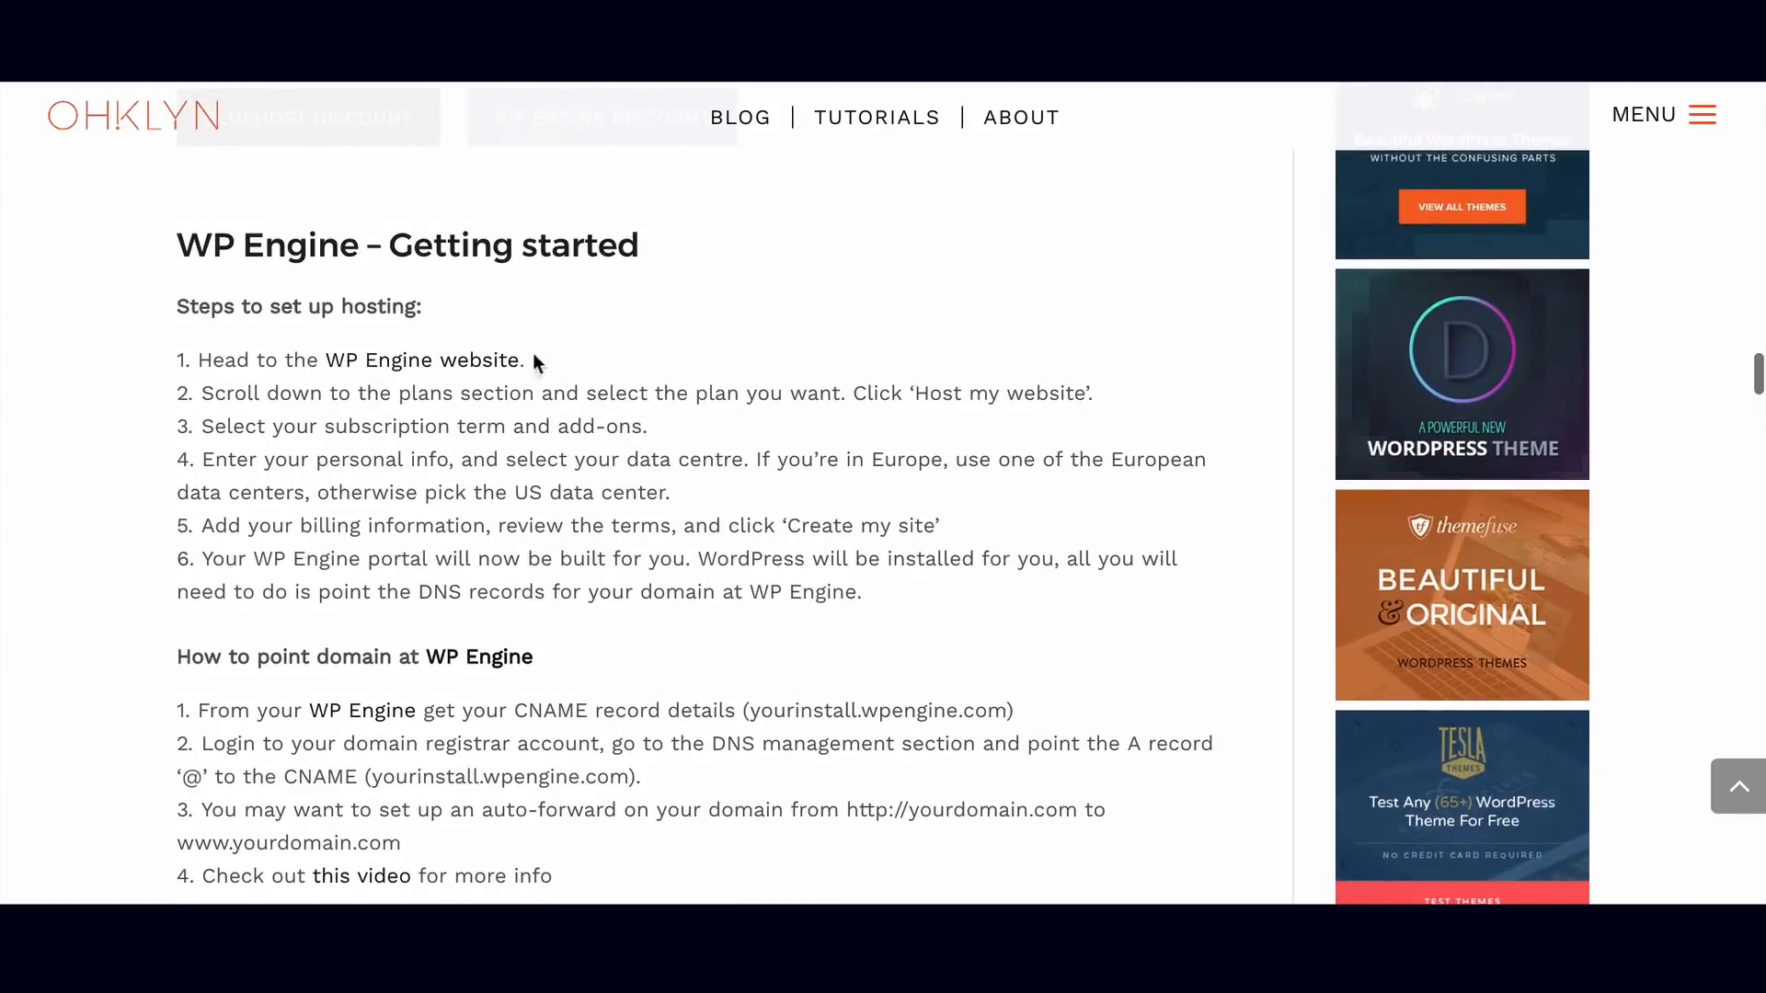
scroll(1067, 395, up, 11)
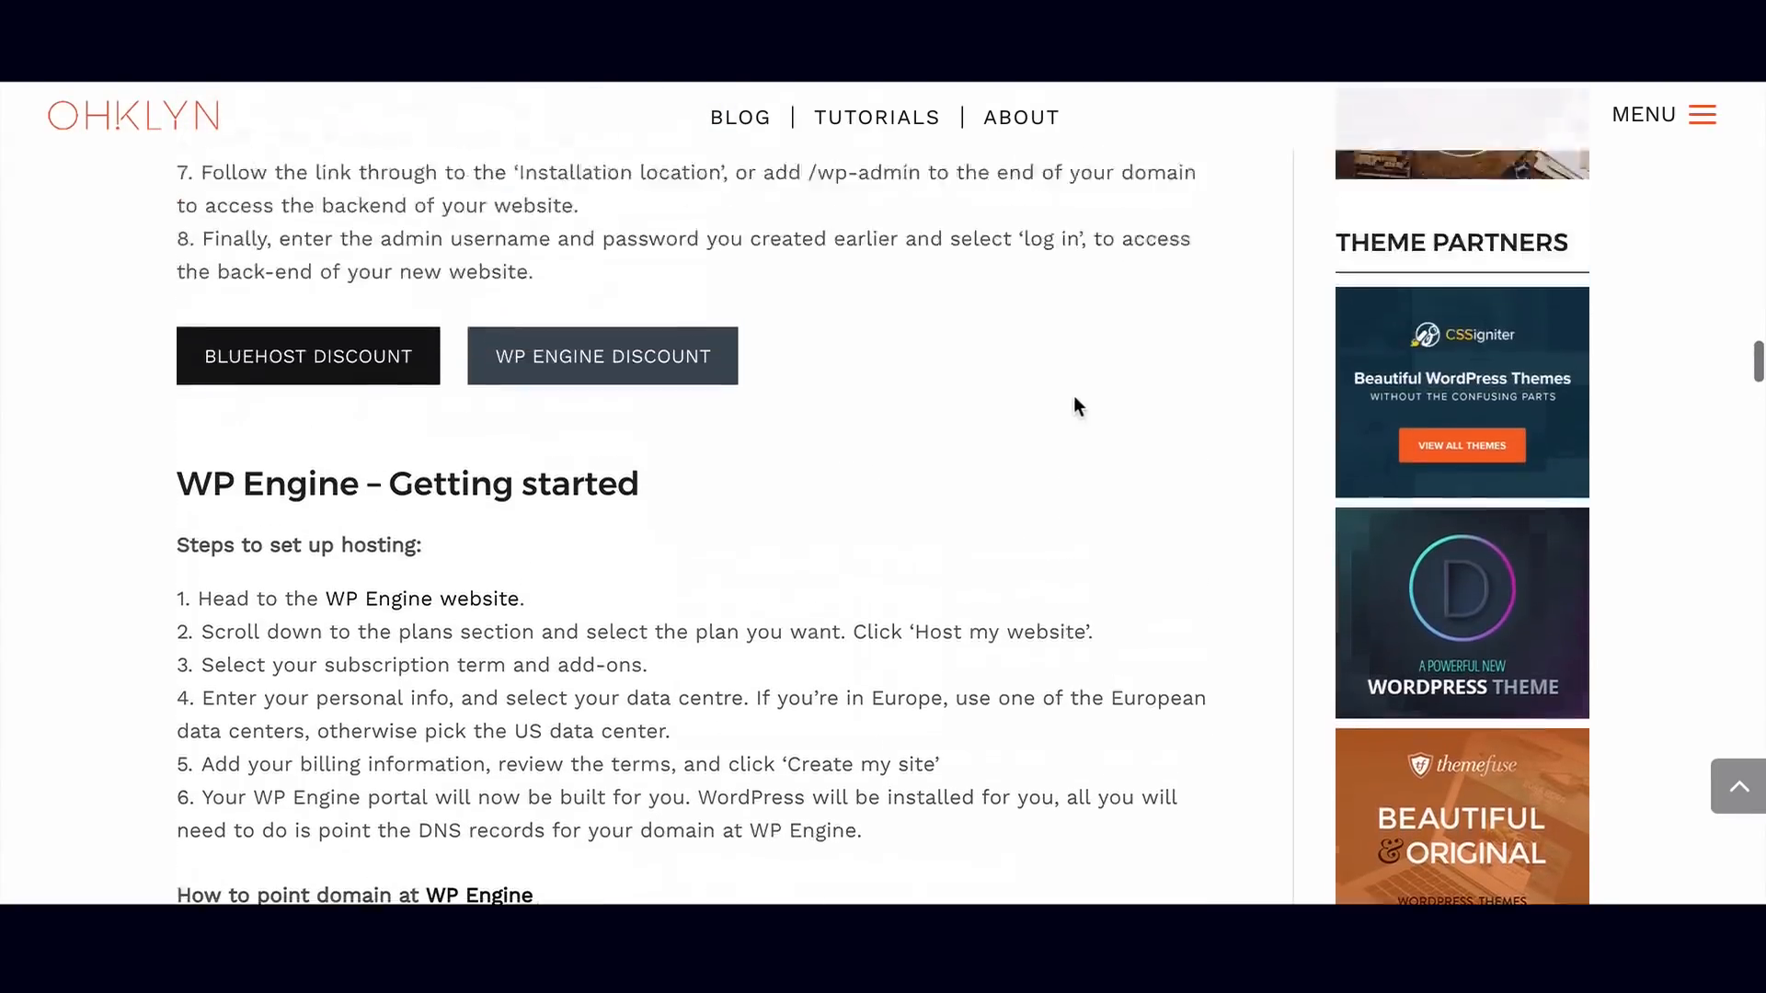
scroll(1075, 398, up, 6)
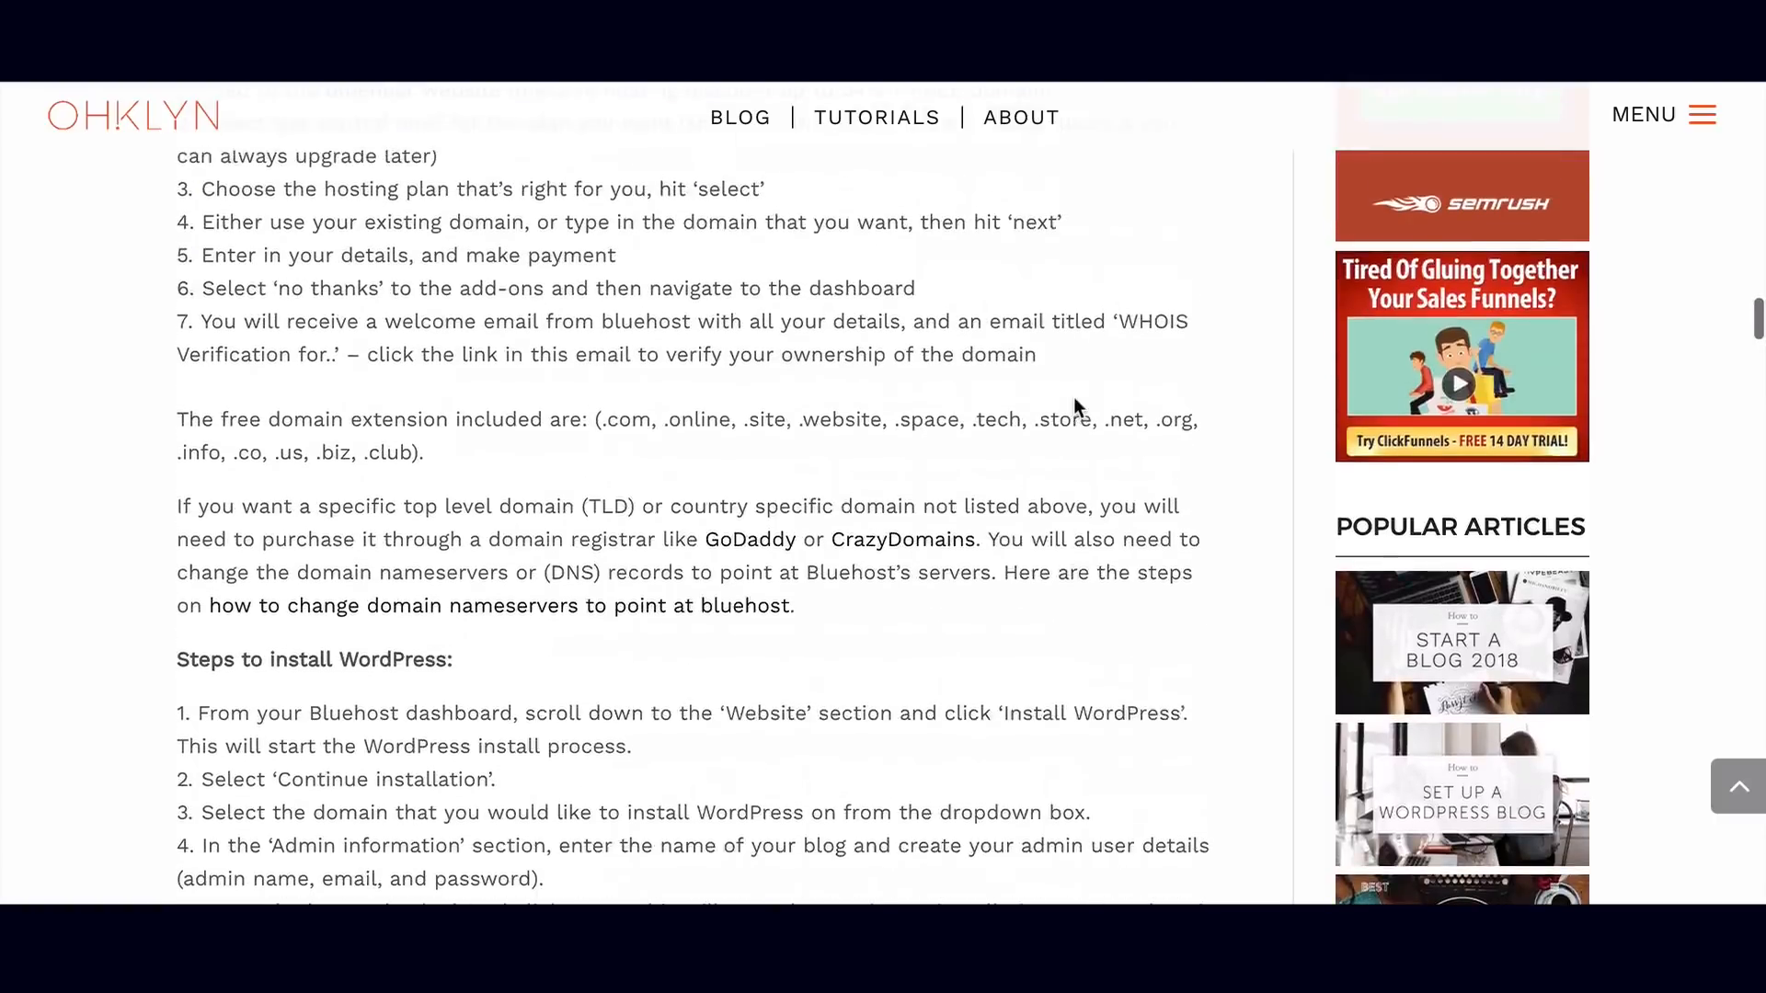
scroll(1078, 408, up, 1)
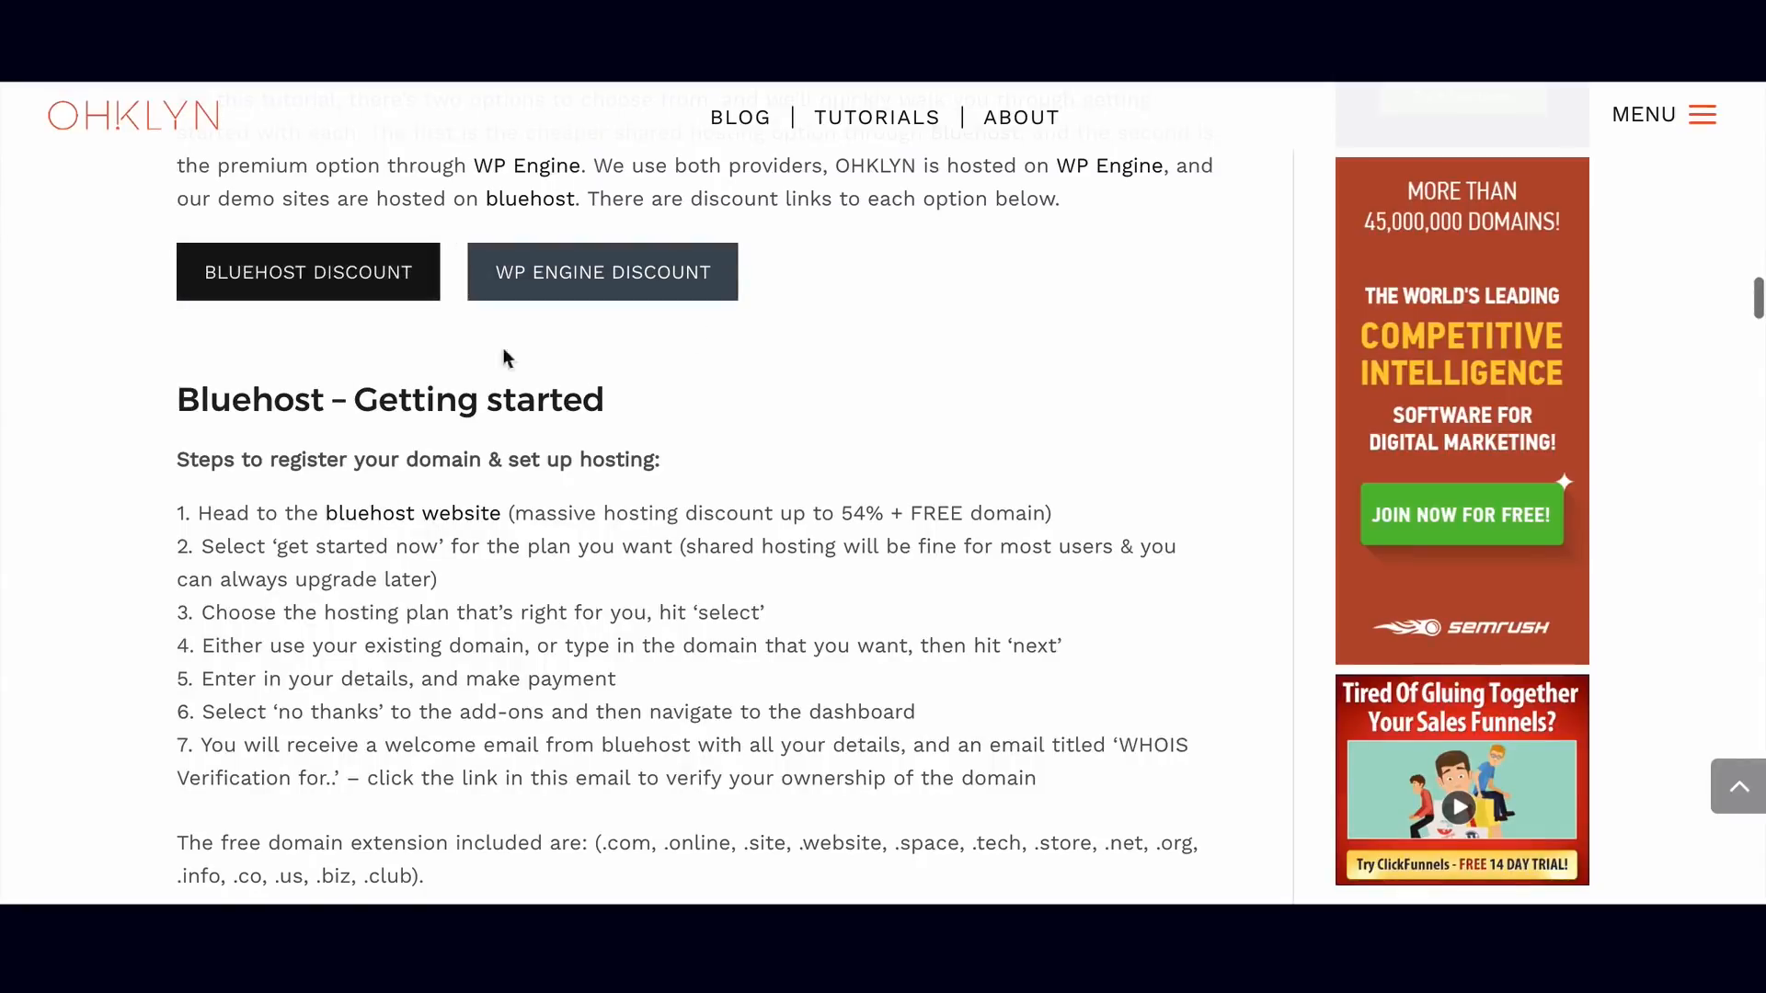
scroll(1034, 505, down, 2)
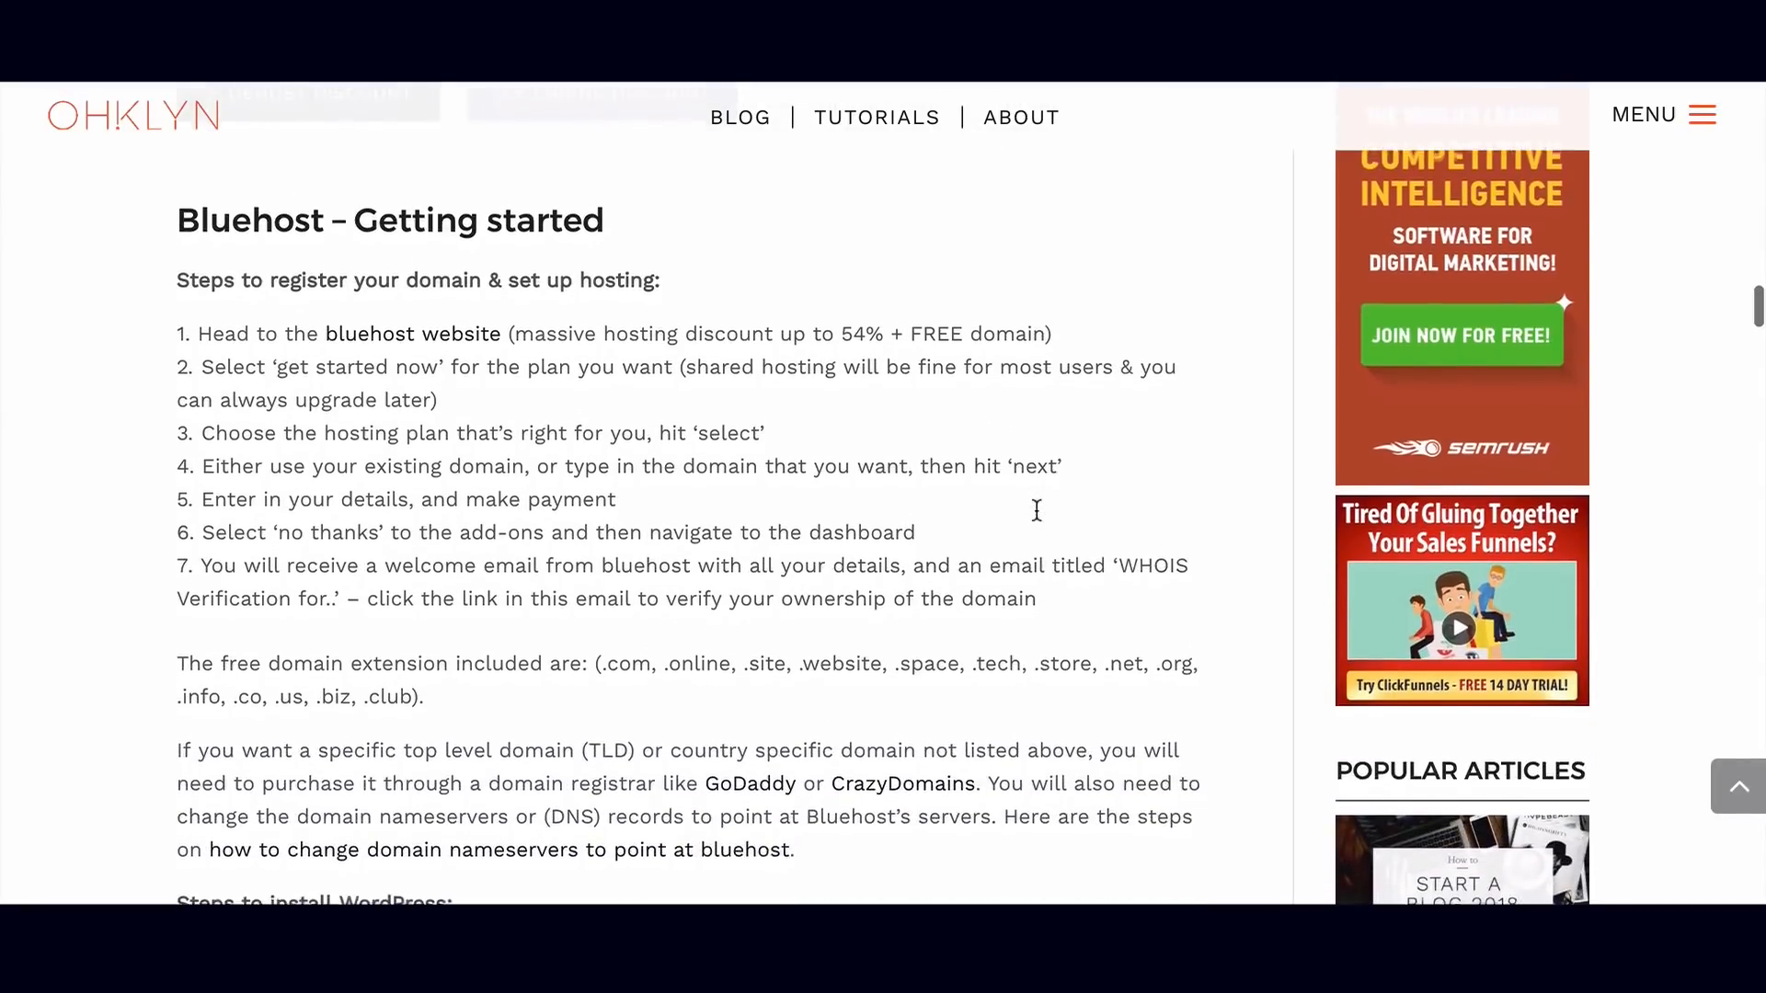
scroll(1035, 510, up, 2)
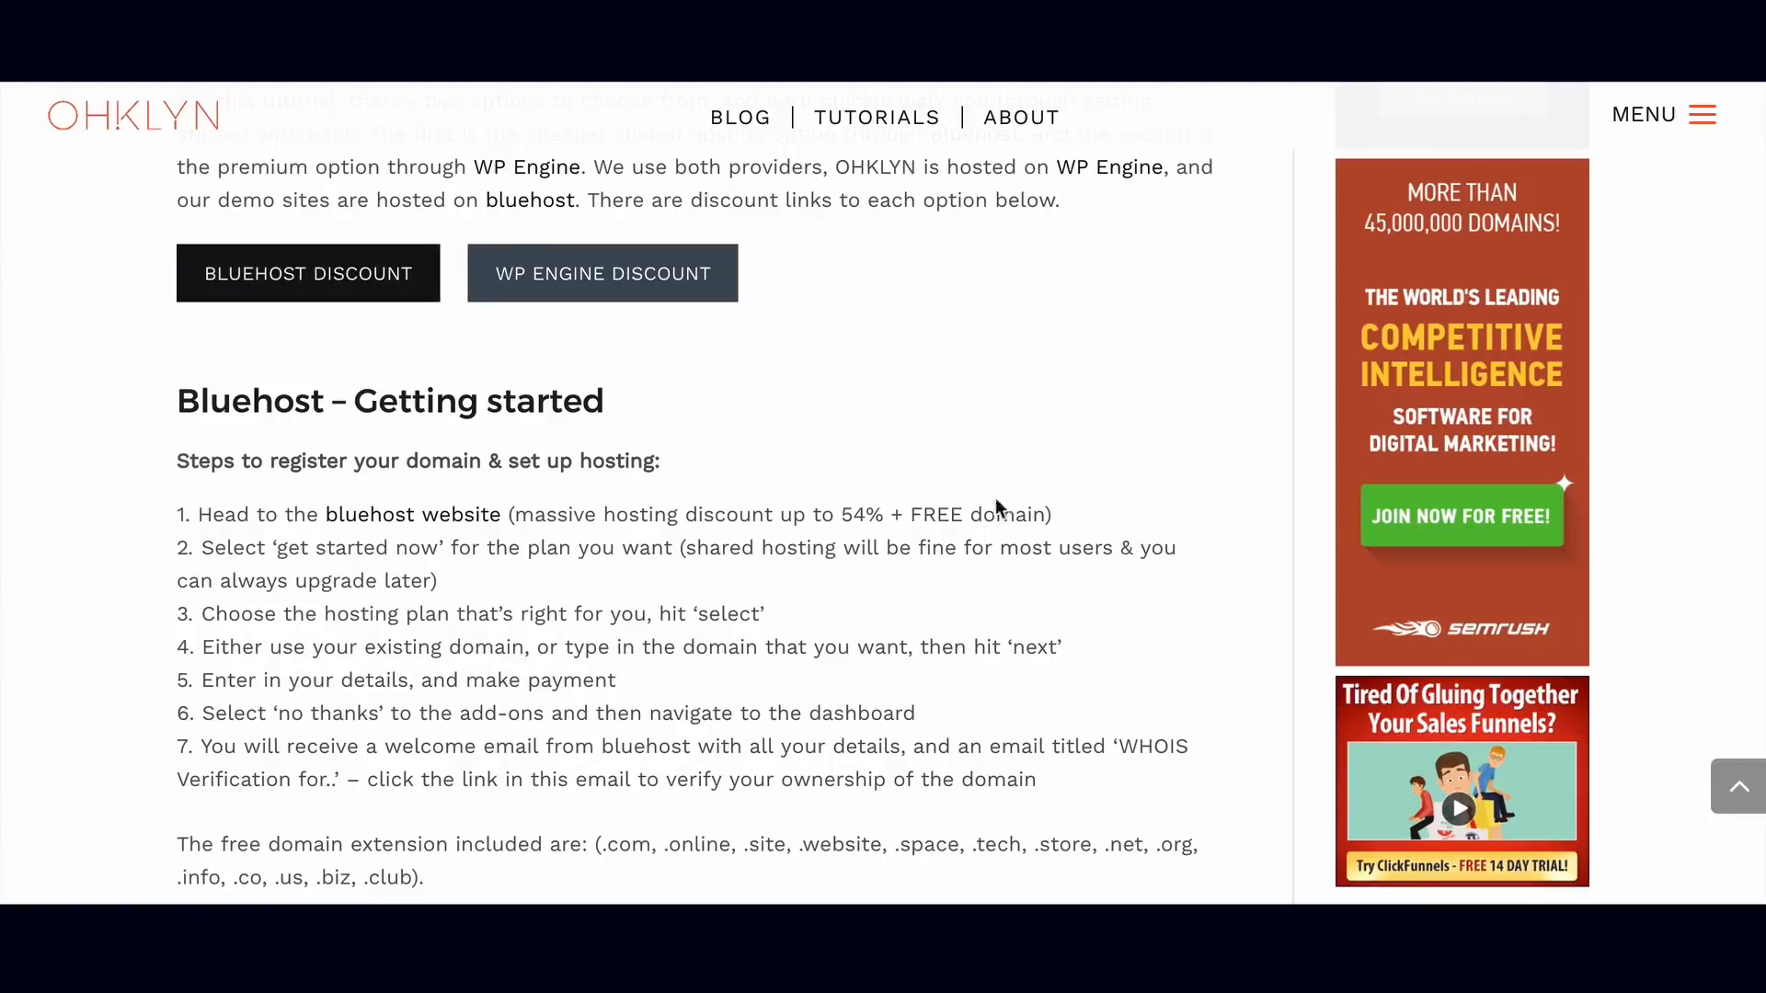
scroll(989, 704, down, 1)
Highlight the paragraphs on free domain extensions and buying other domains.
drag(426, 793, 156, 761)
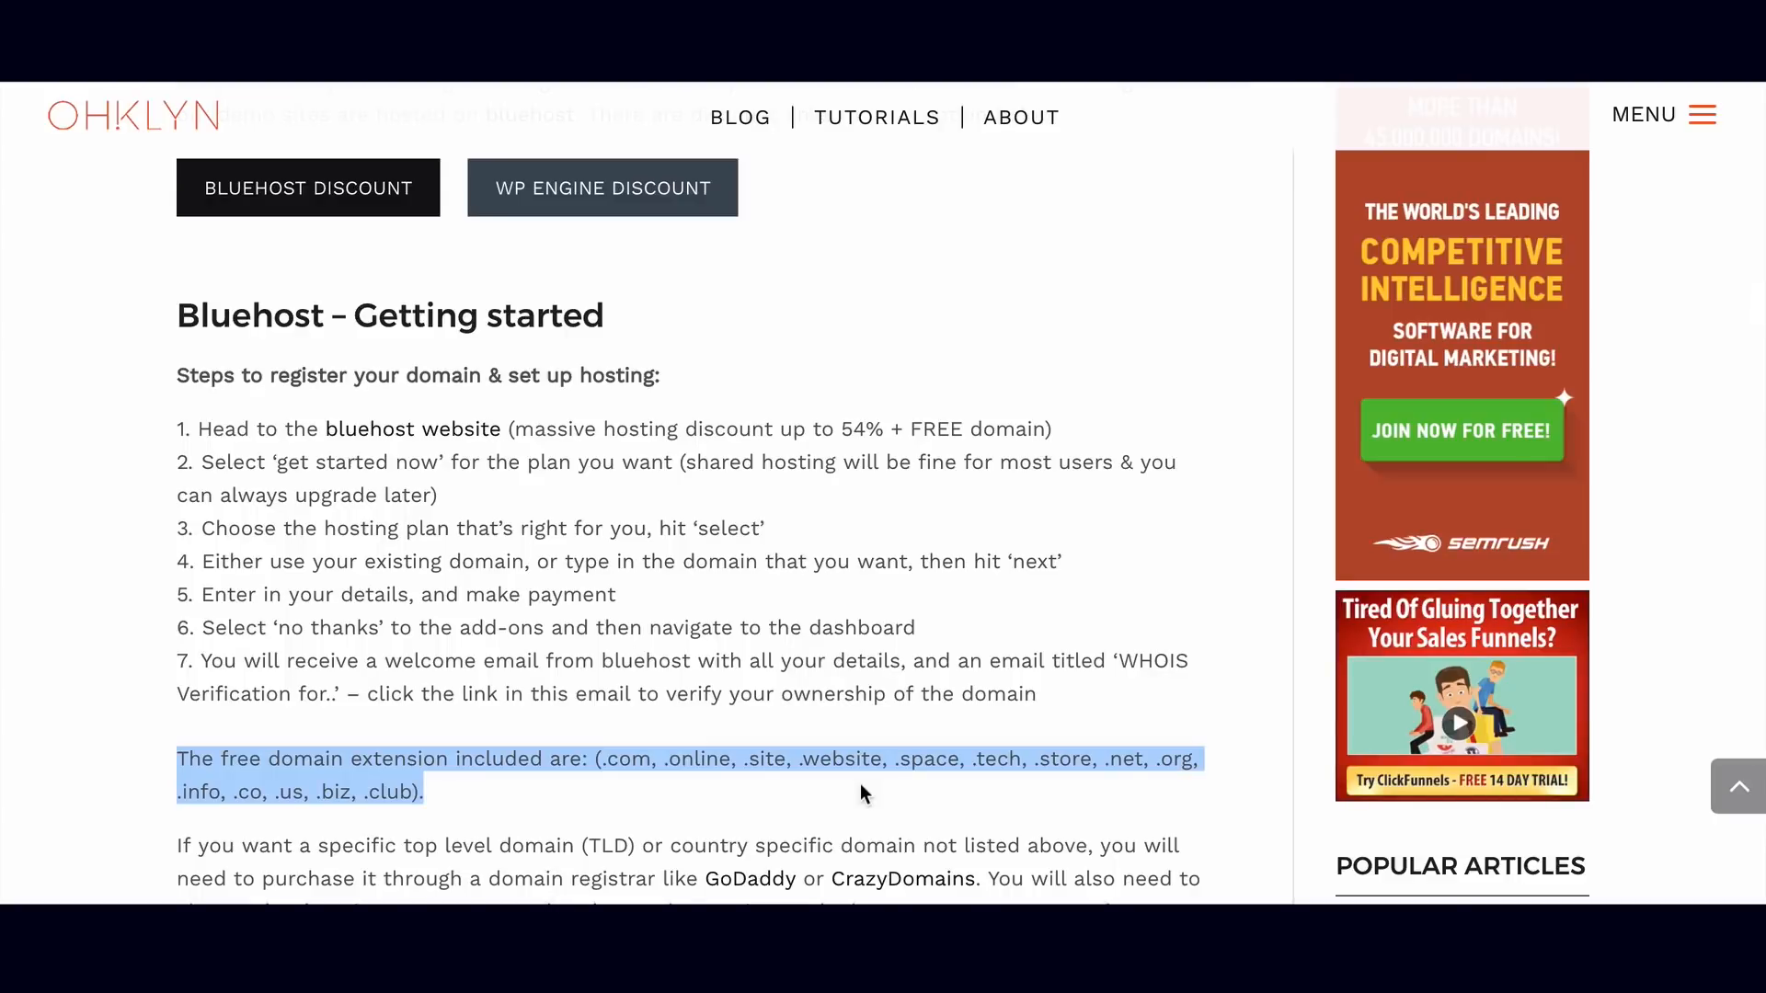
click(802, 811)
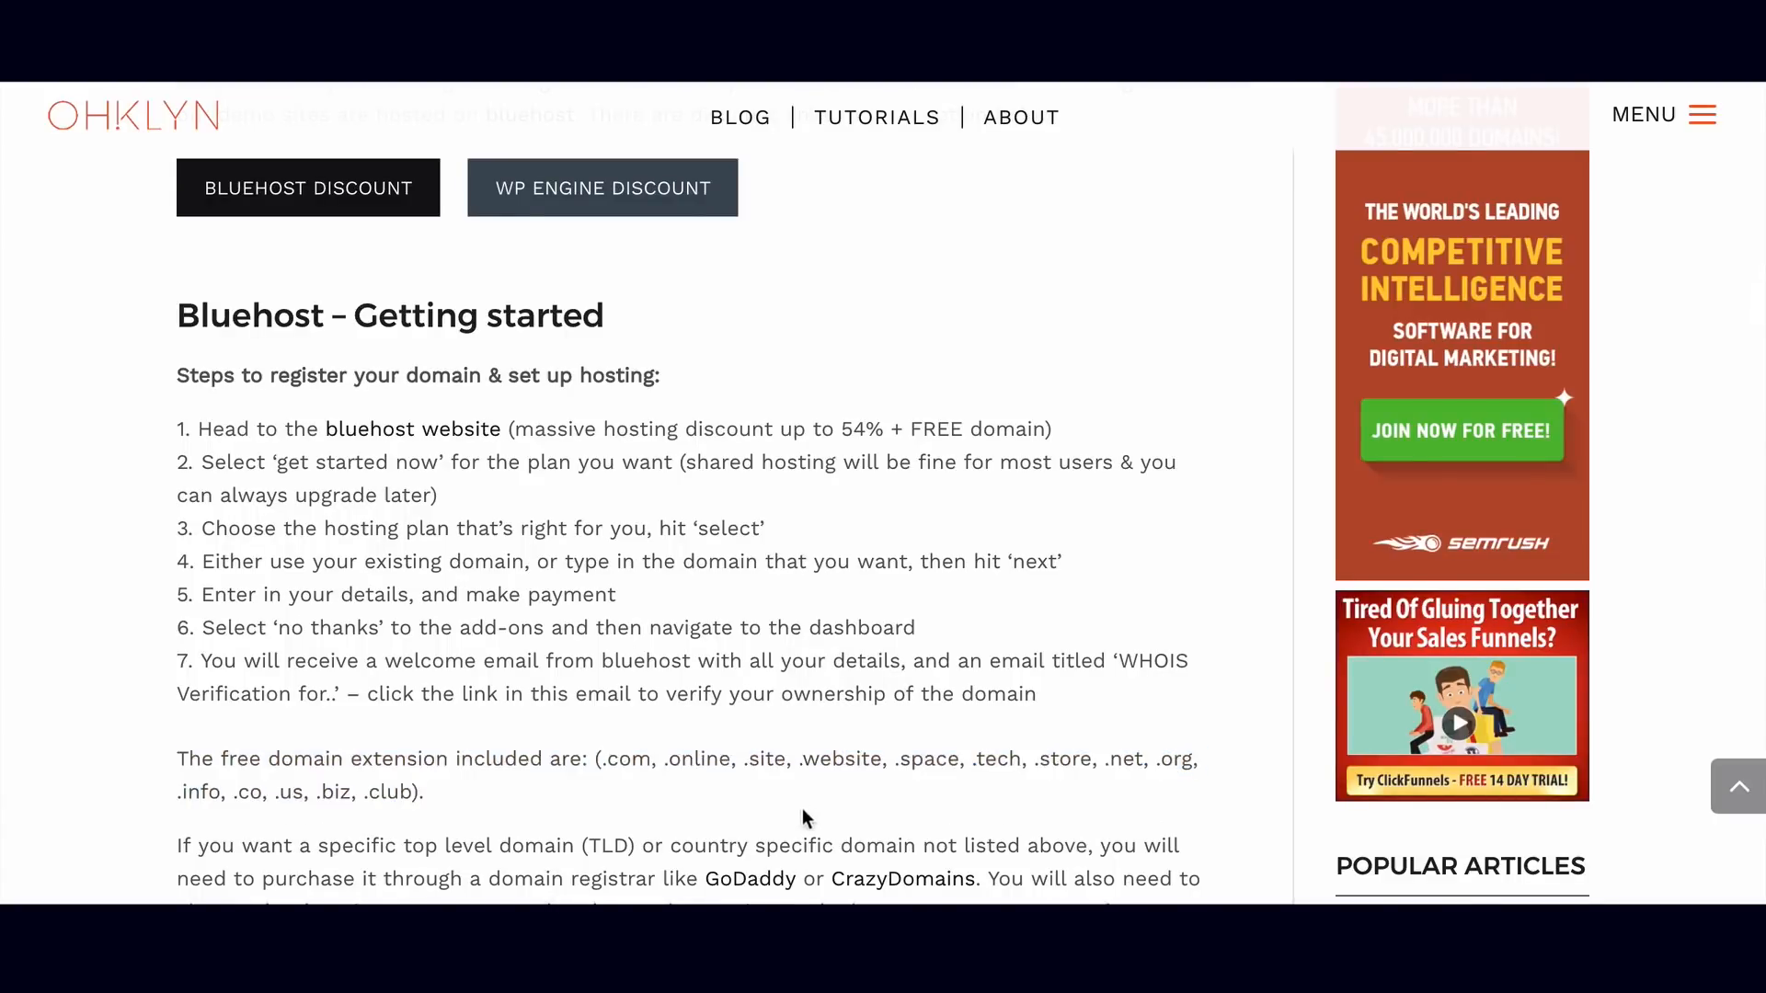
scroll(802, 811, down, 2)
drag(819, 811, 156, 722)
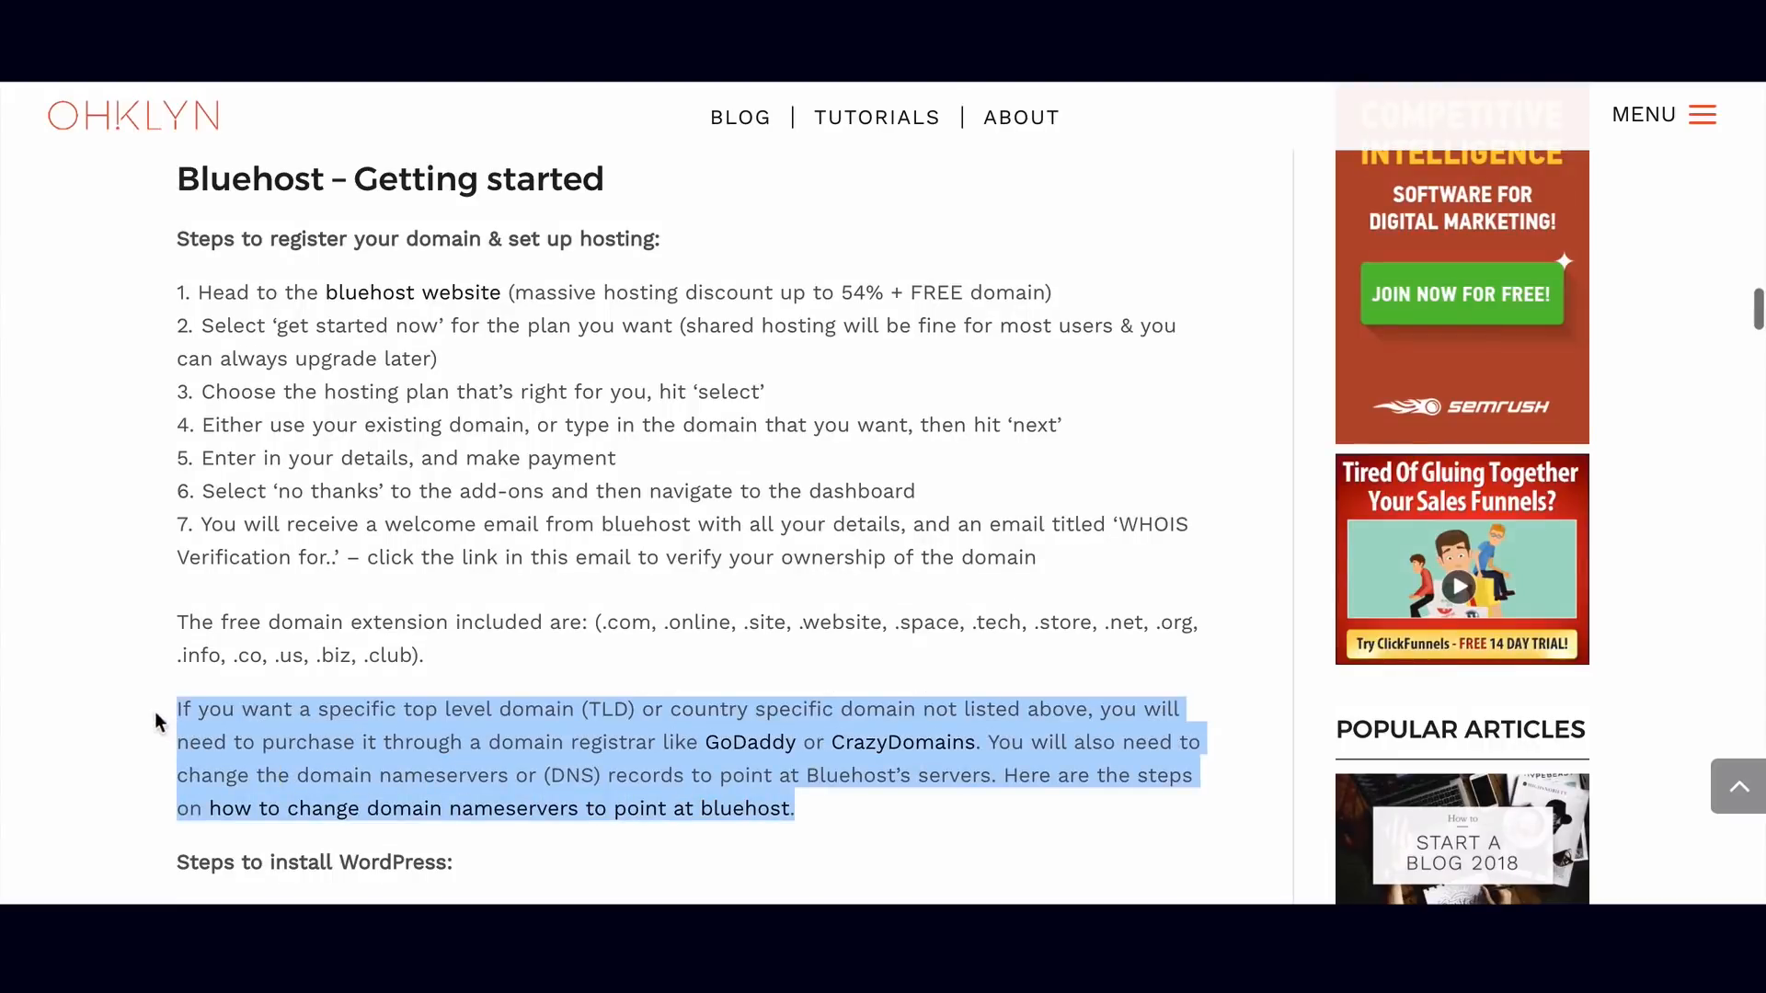
click(909, 821)
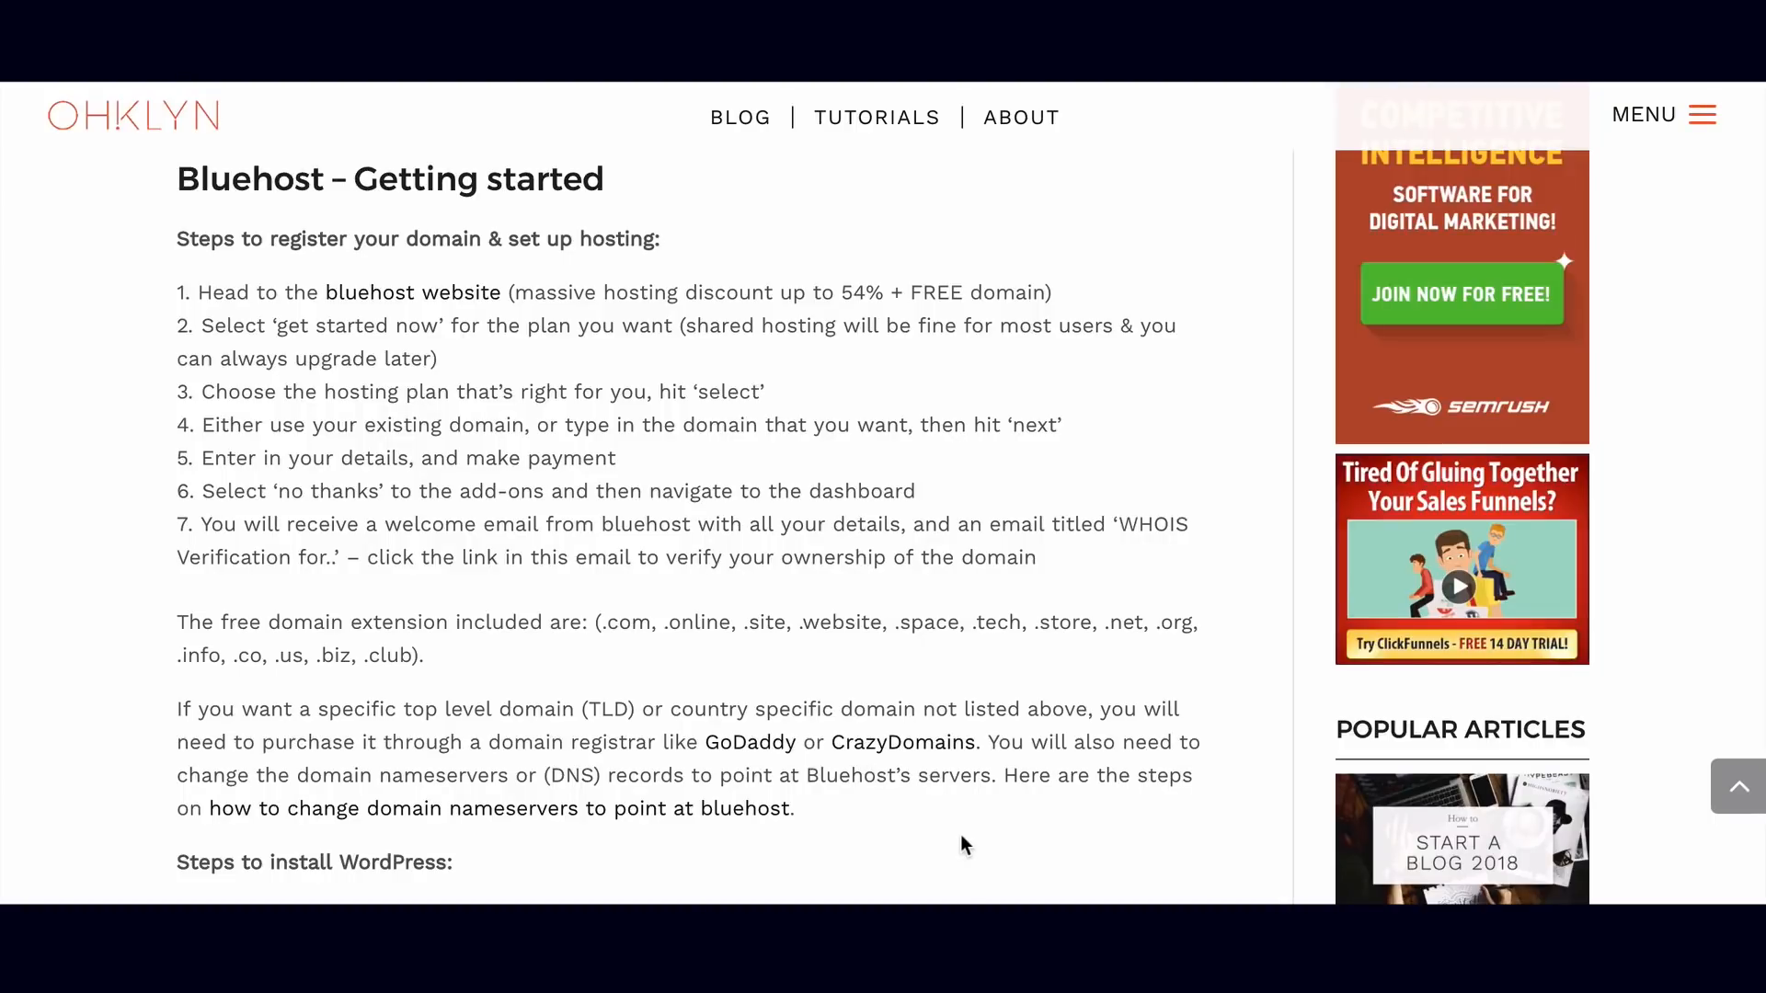
Open the 'how to change domain nameservers' guide in a new tab and switch to it.
right_click(463, 817)
click(594, 609)
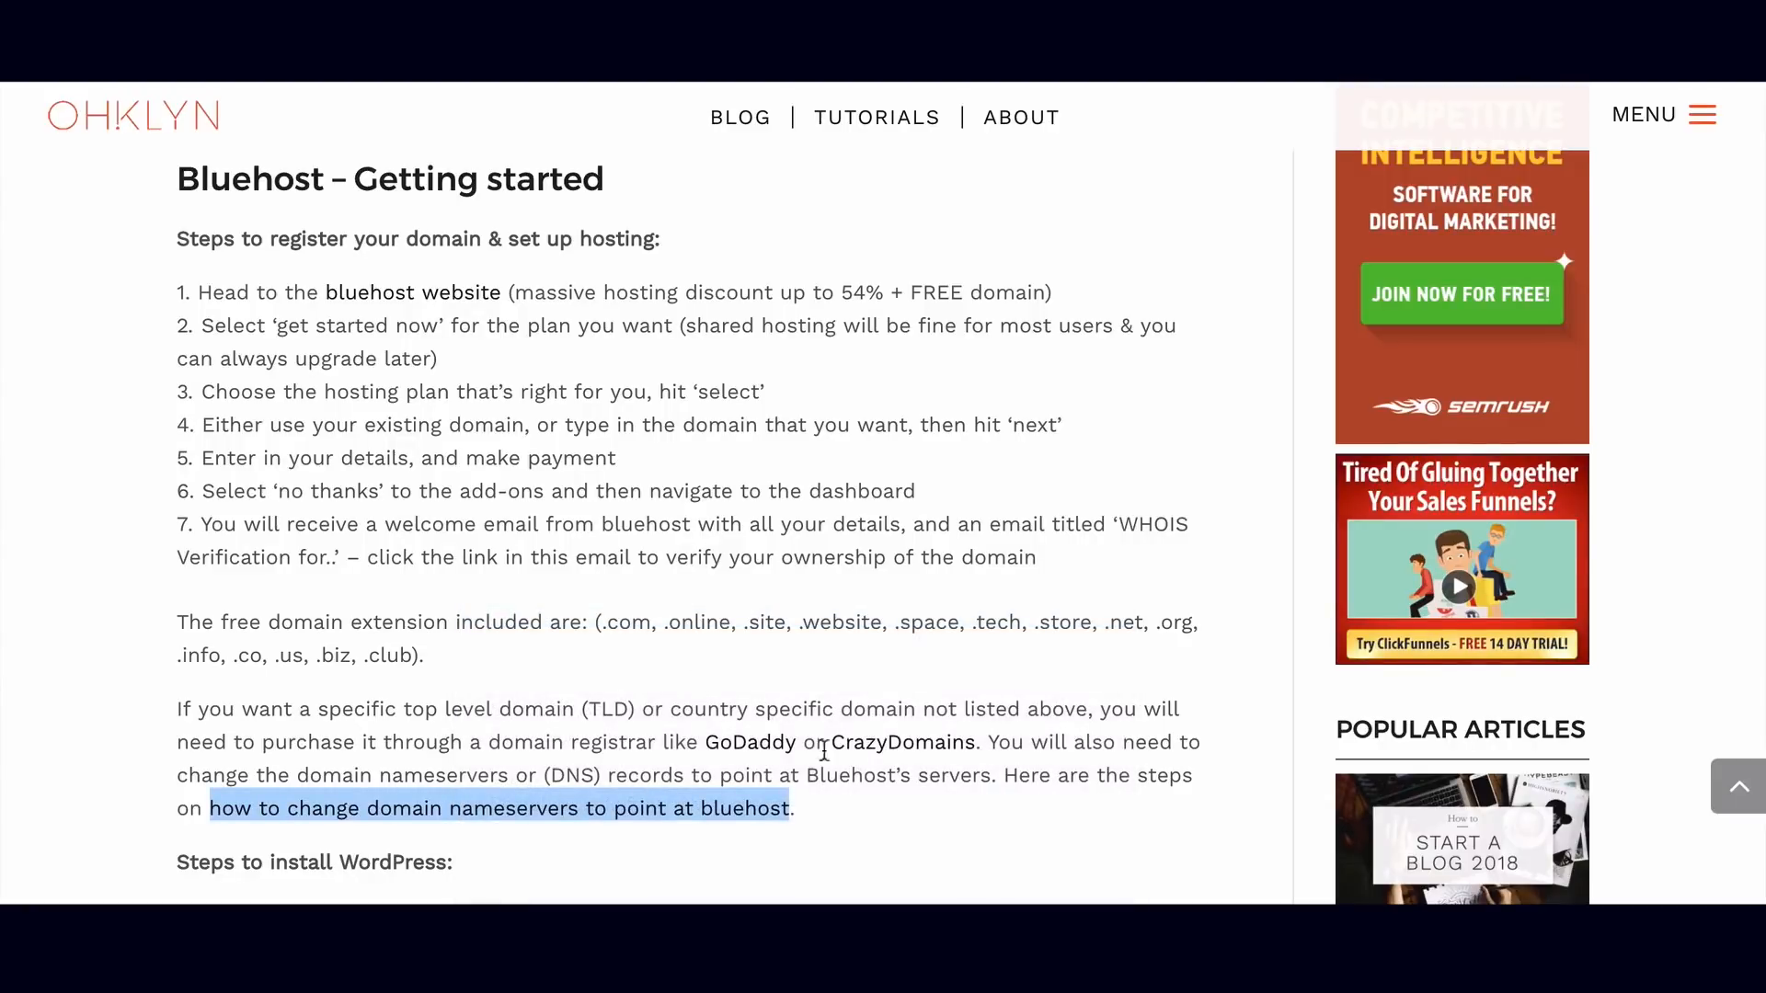
click(955, 802)
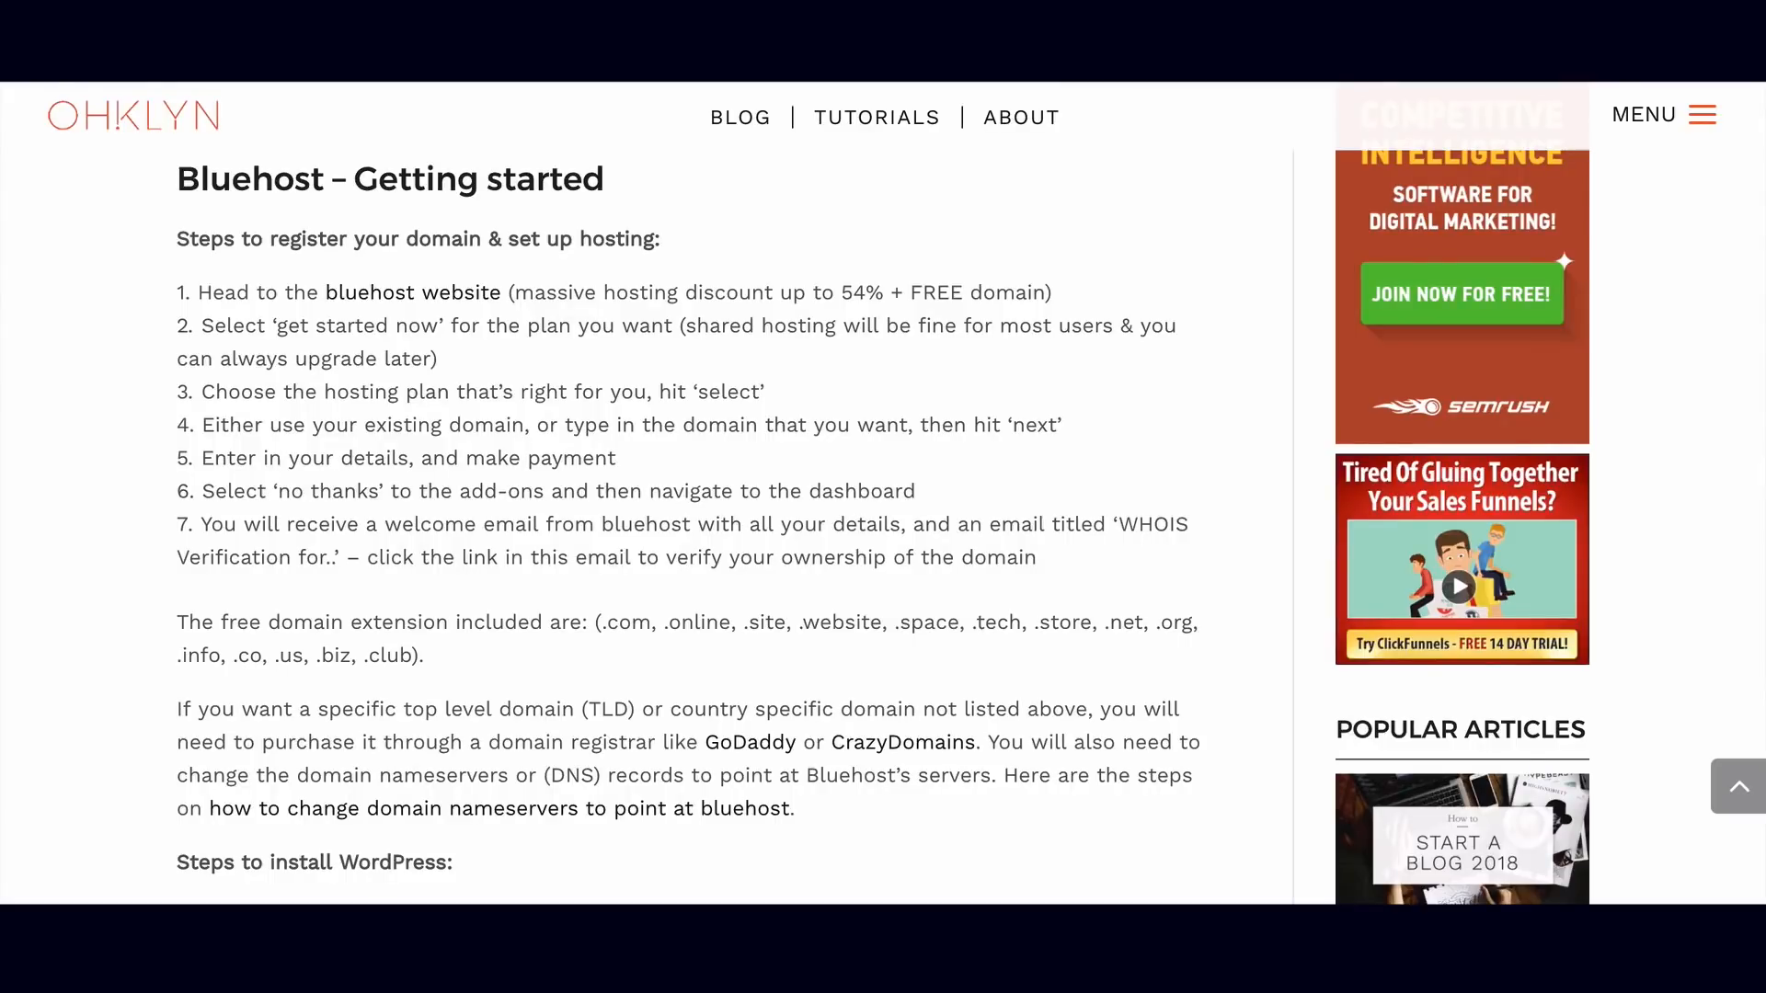
click(1085, 55)
Skim down the guide to changing DNS records for Bluehost.
scroll(1263, 651, down, 5)
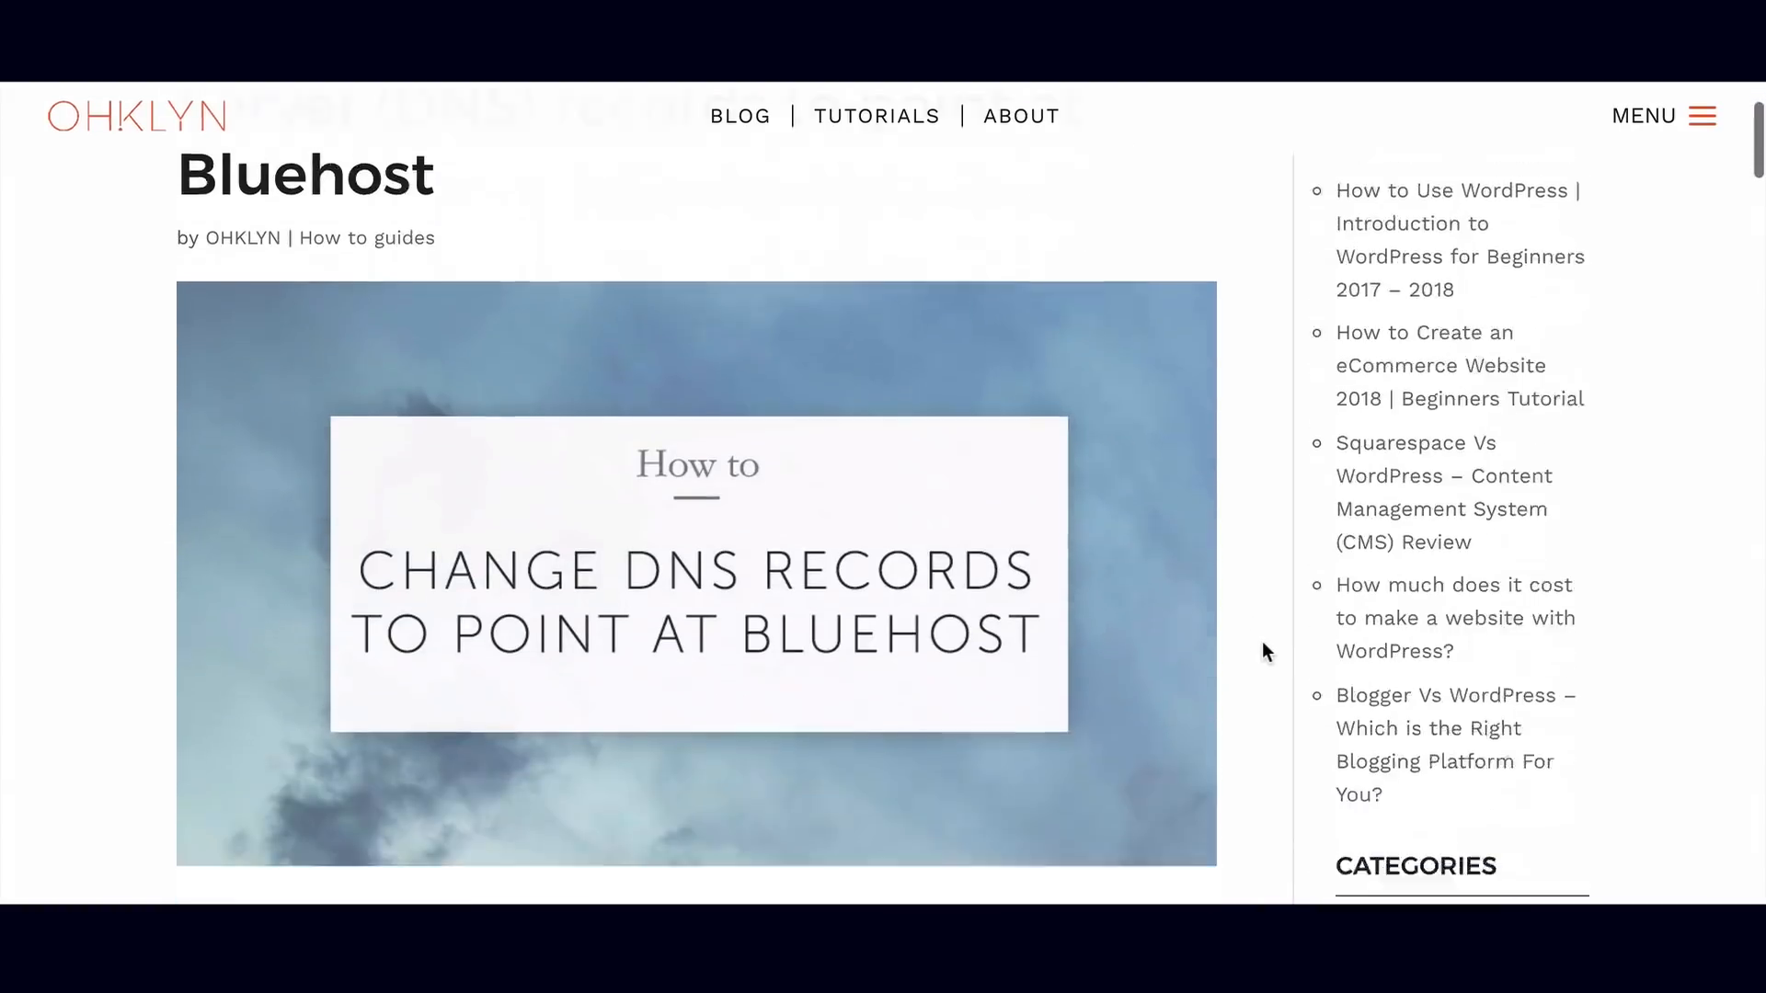
scroll(1257, 642, down, 5)
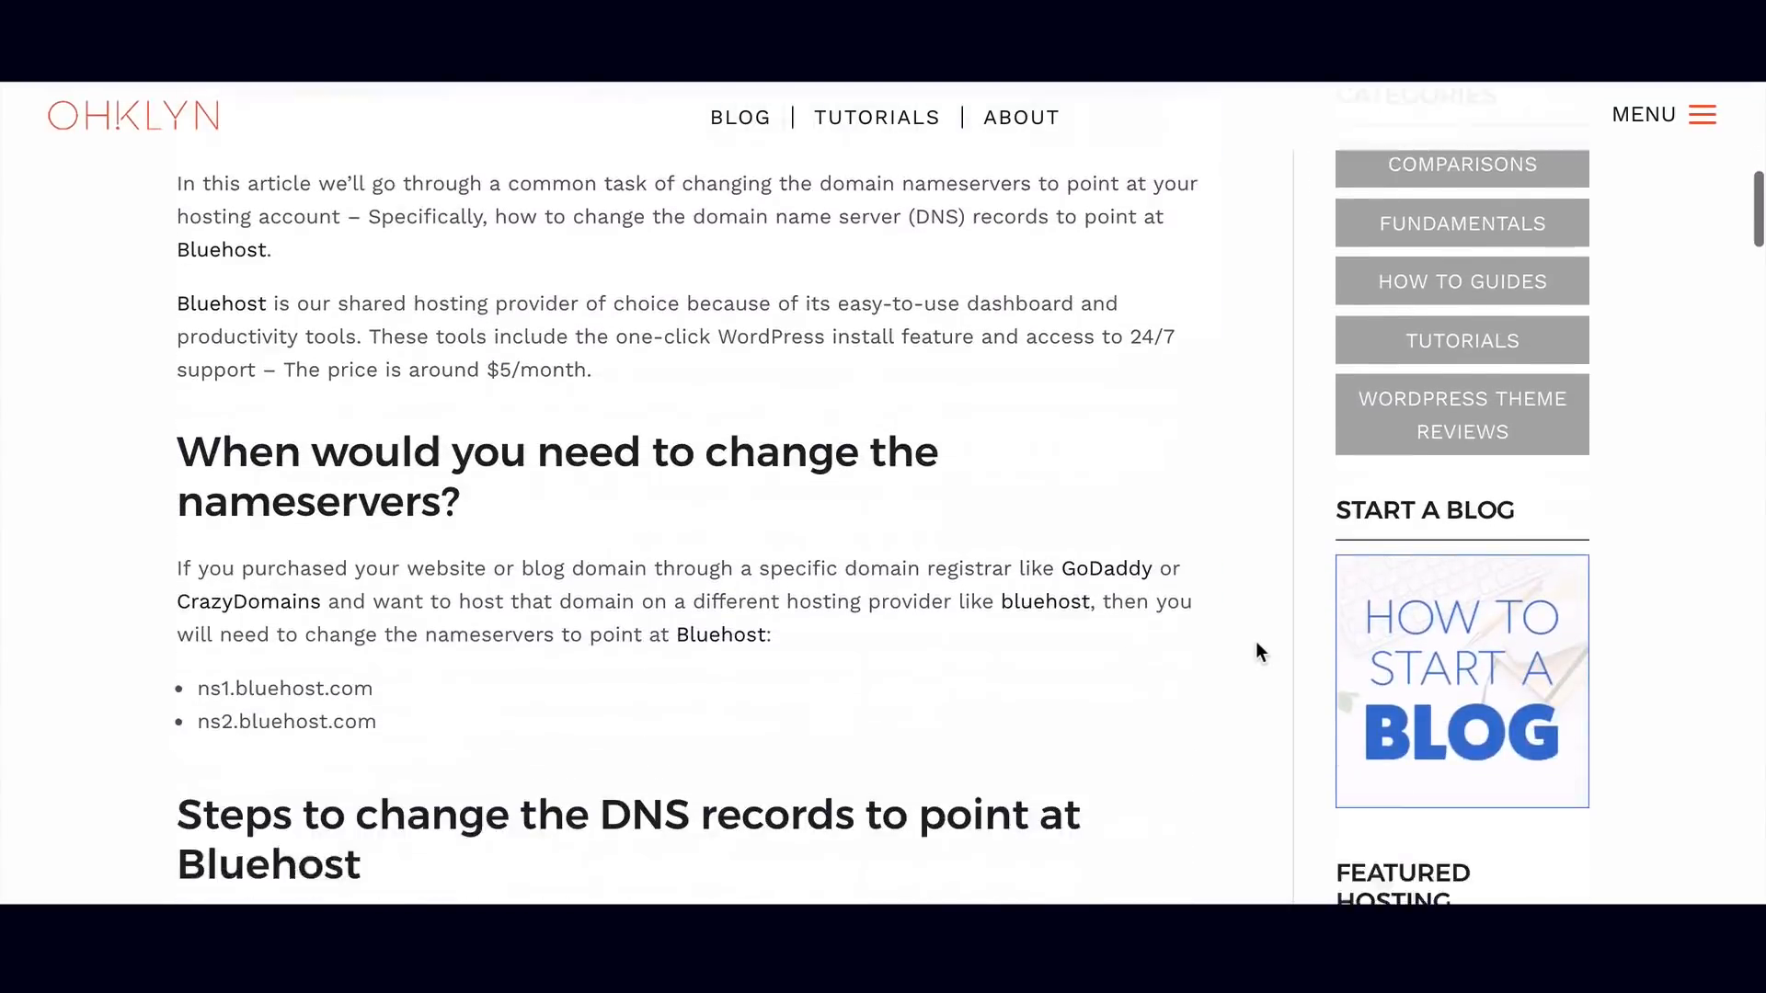
scroll(1255, 642, down, 6)
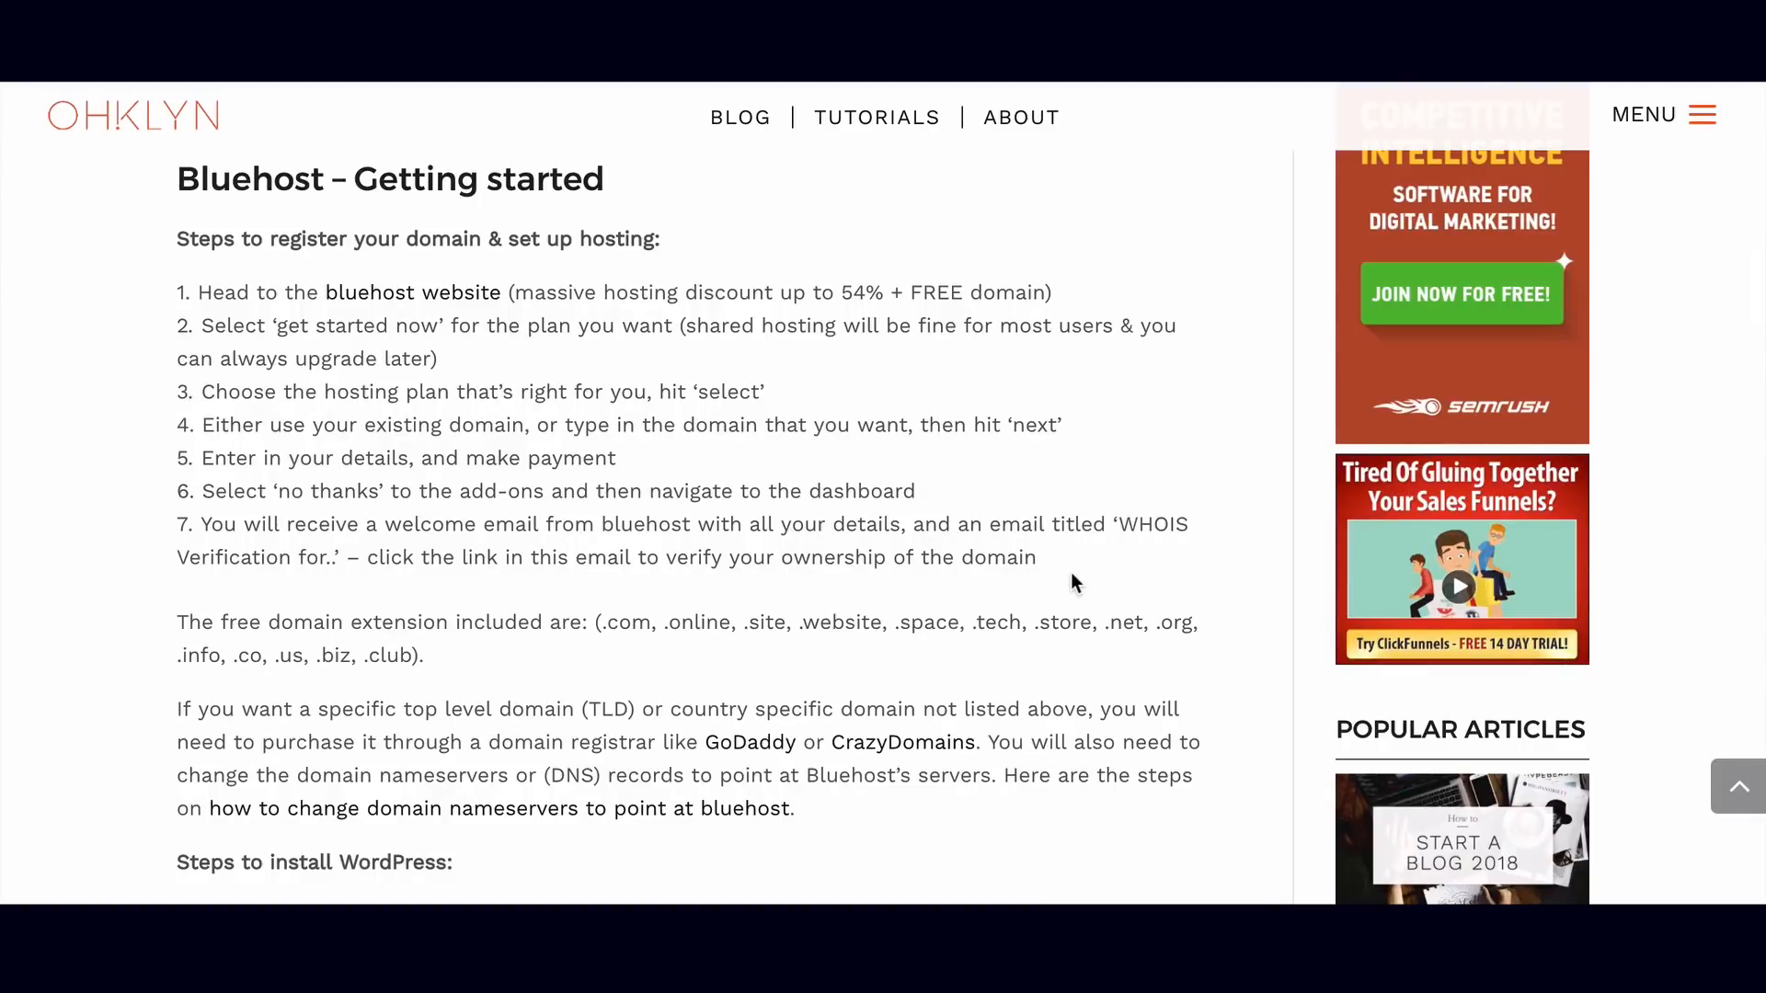
Follow the BLUEHOST DISCOUNT button to Bluehost's $3.95/month web hosting homepage.
scroll(1071, 571, up, 2)
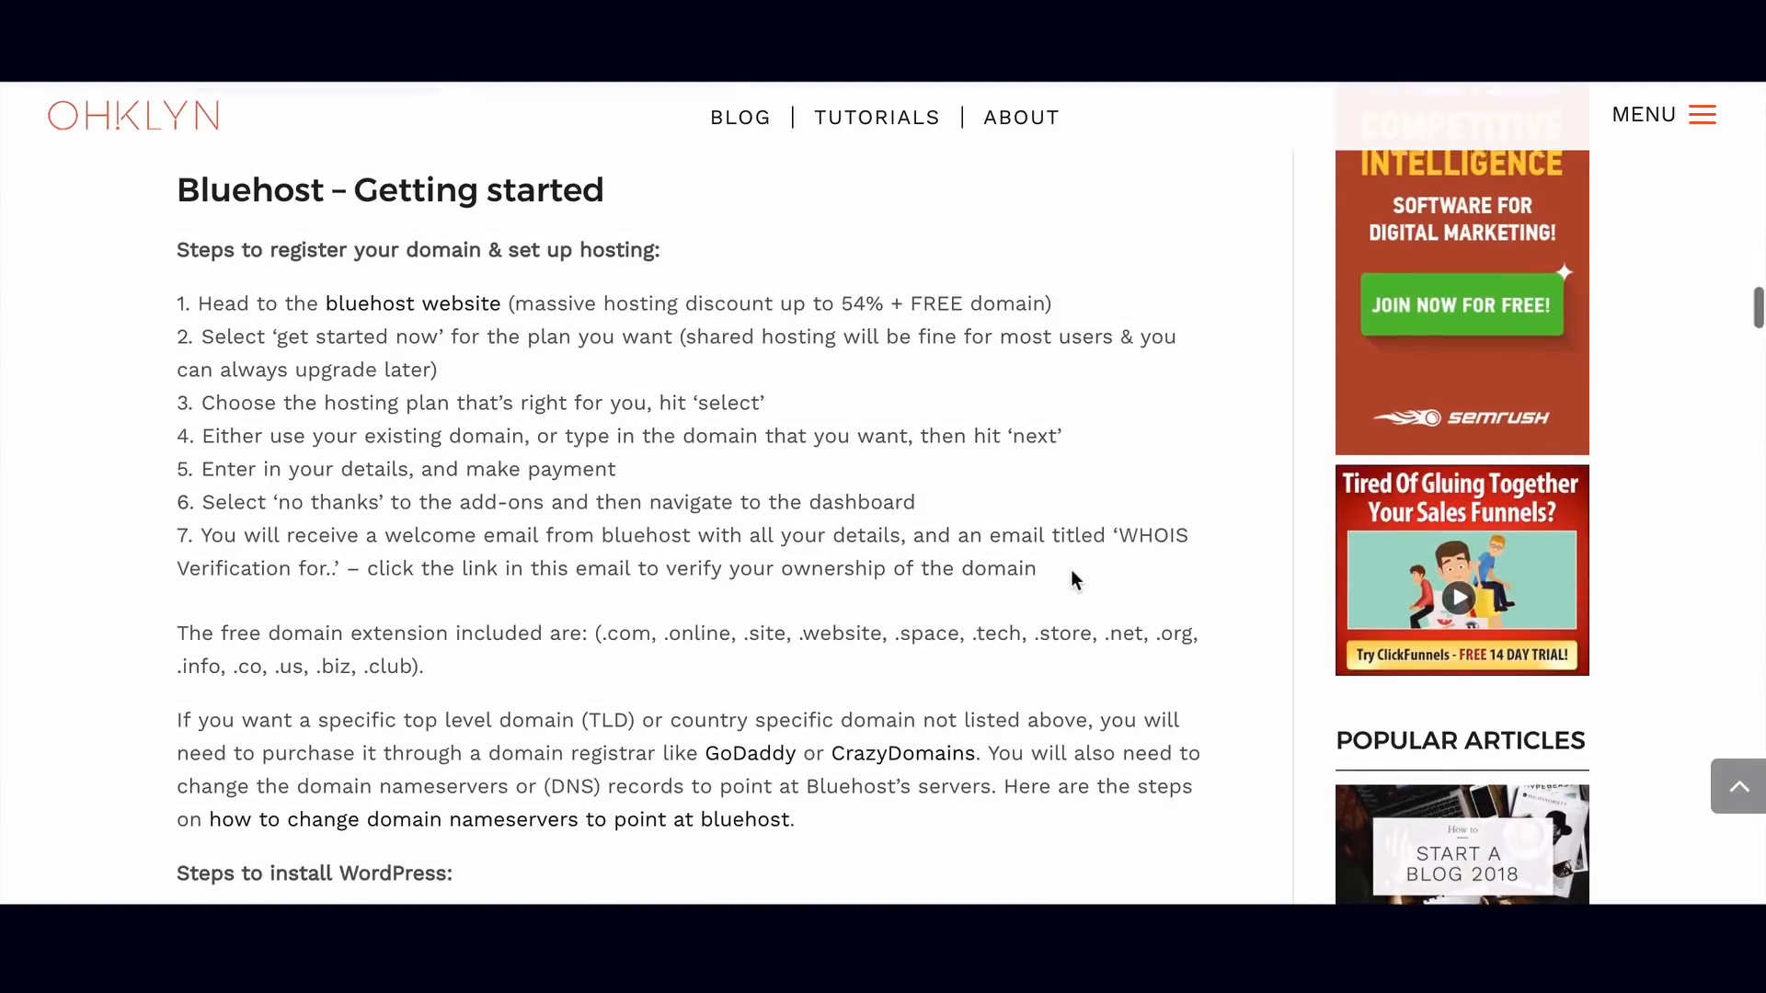
scroll(1073, 570, up, 1)
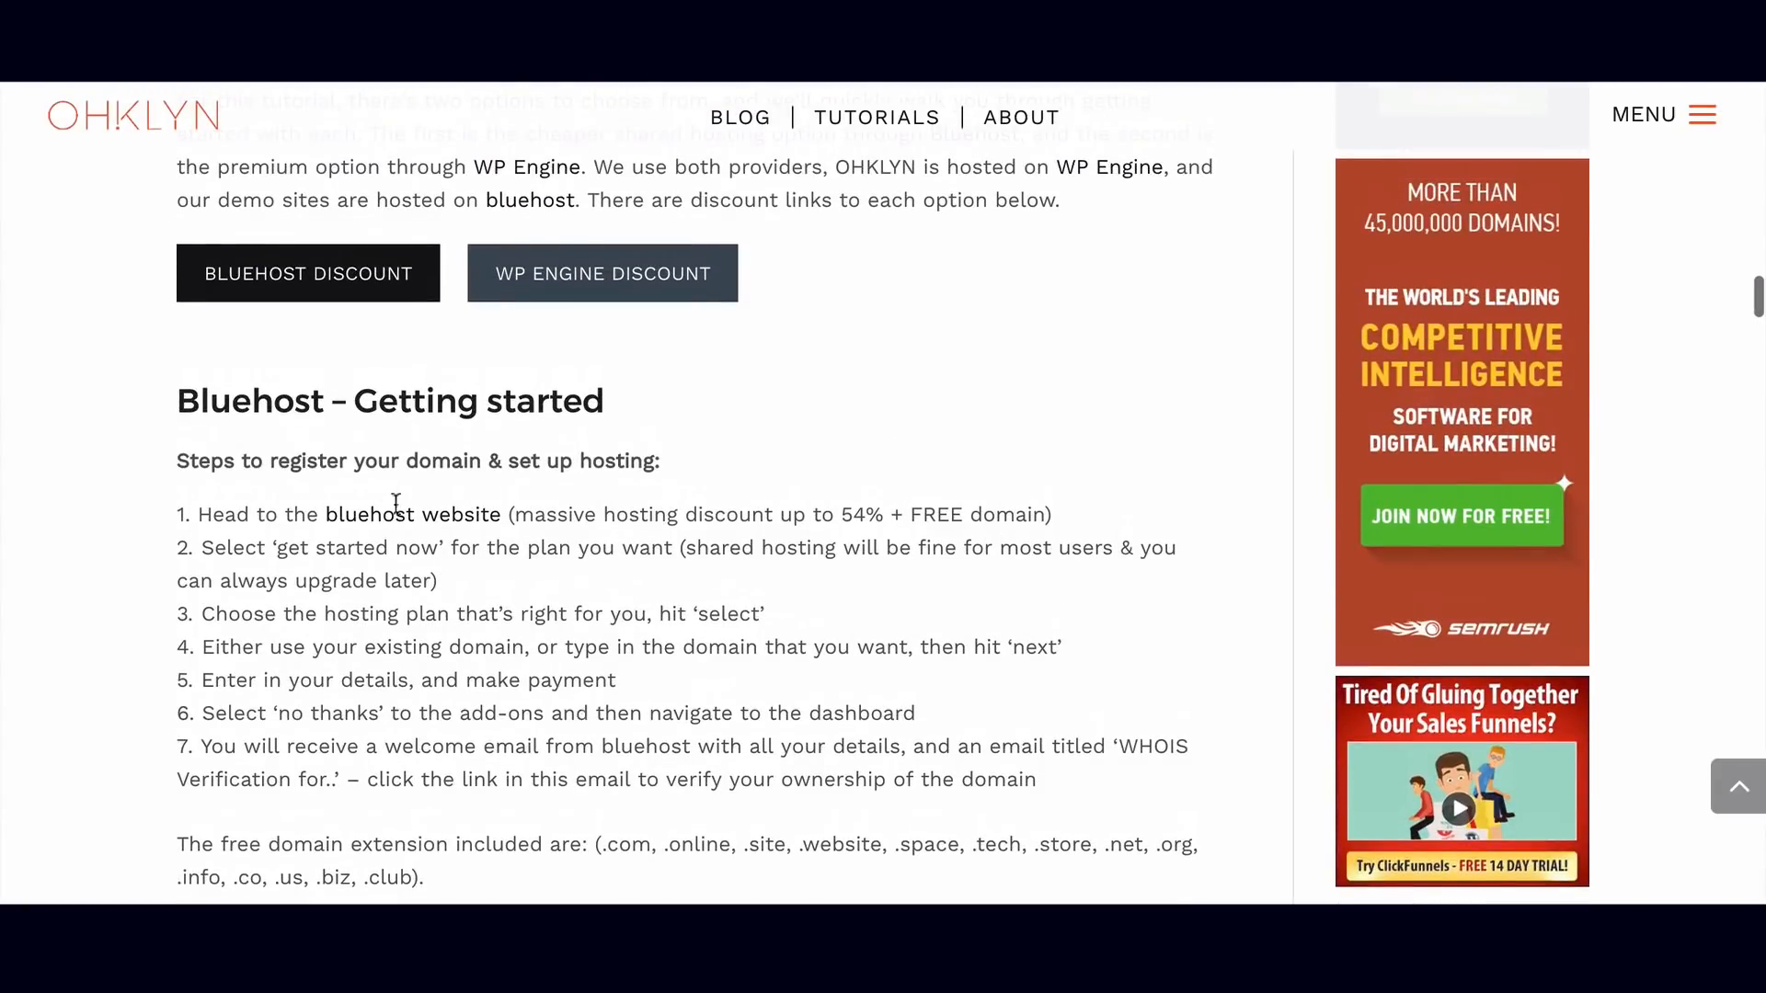
click(298, 279)
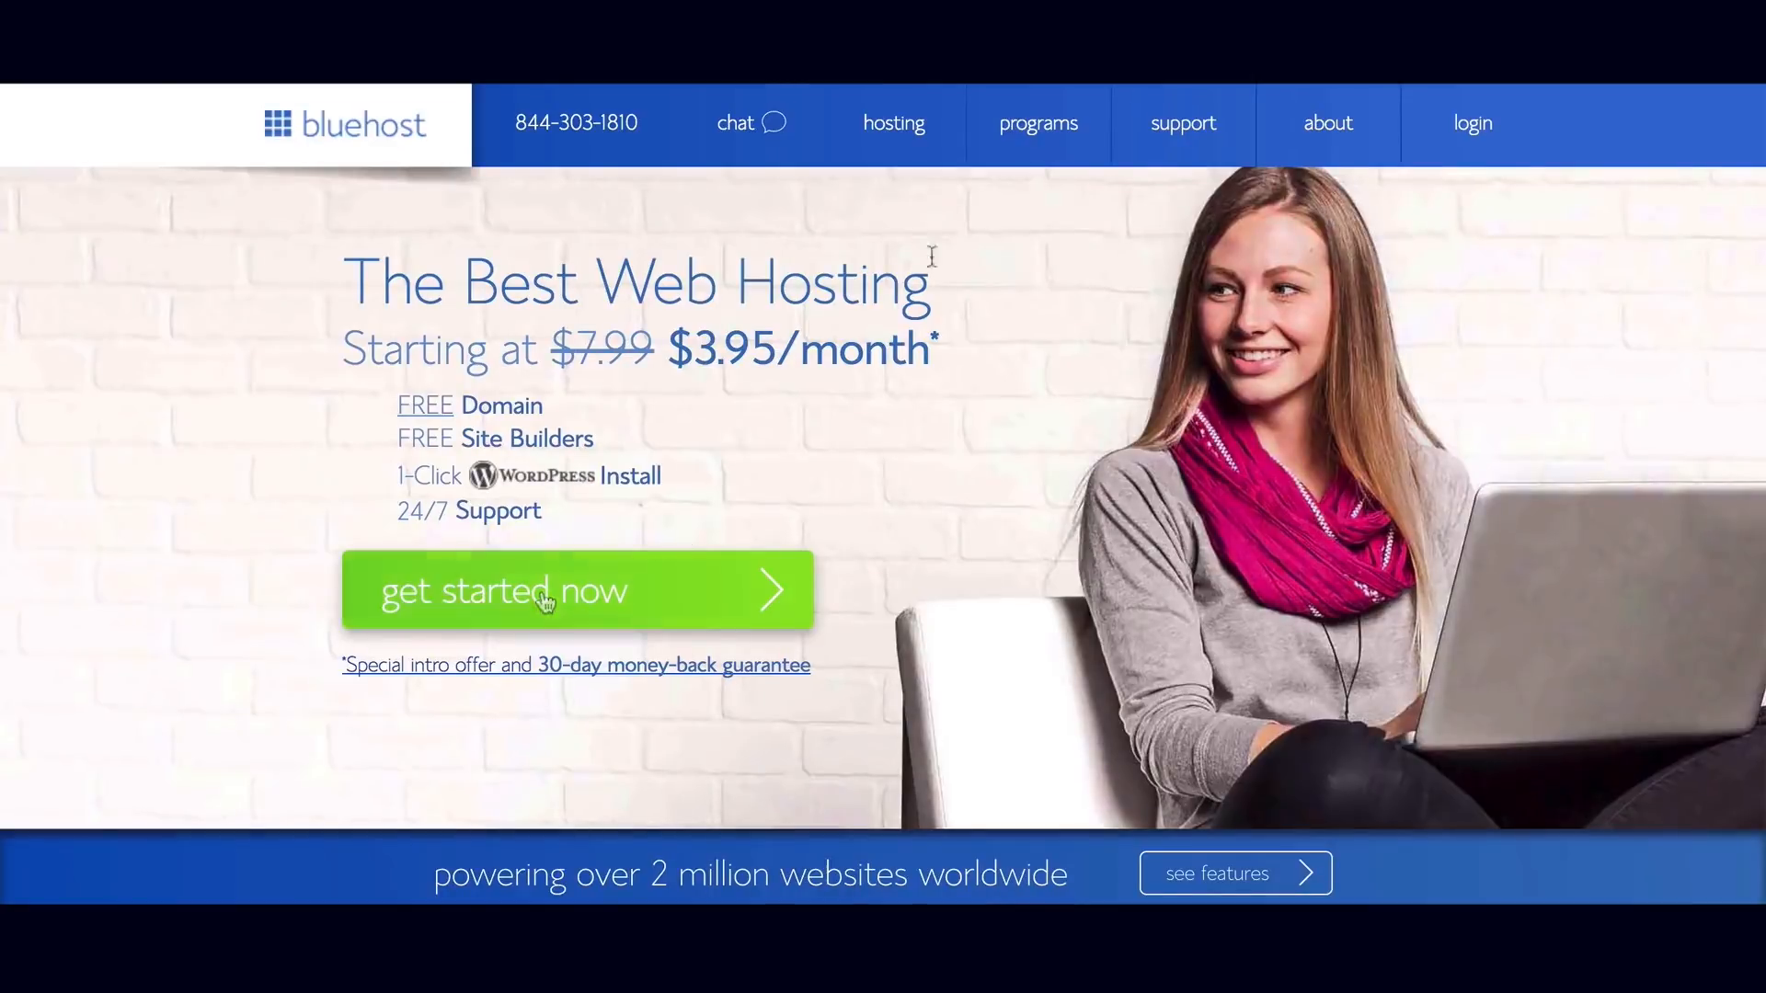
mouse_move(902, 138)
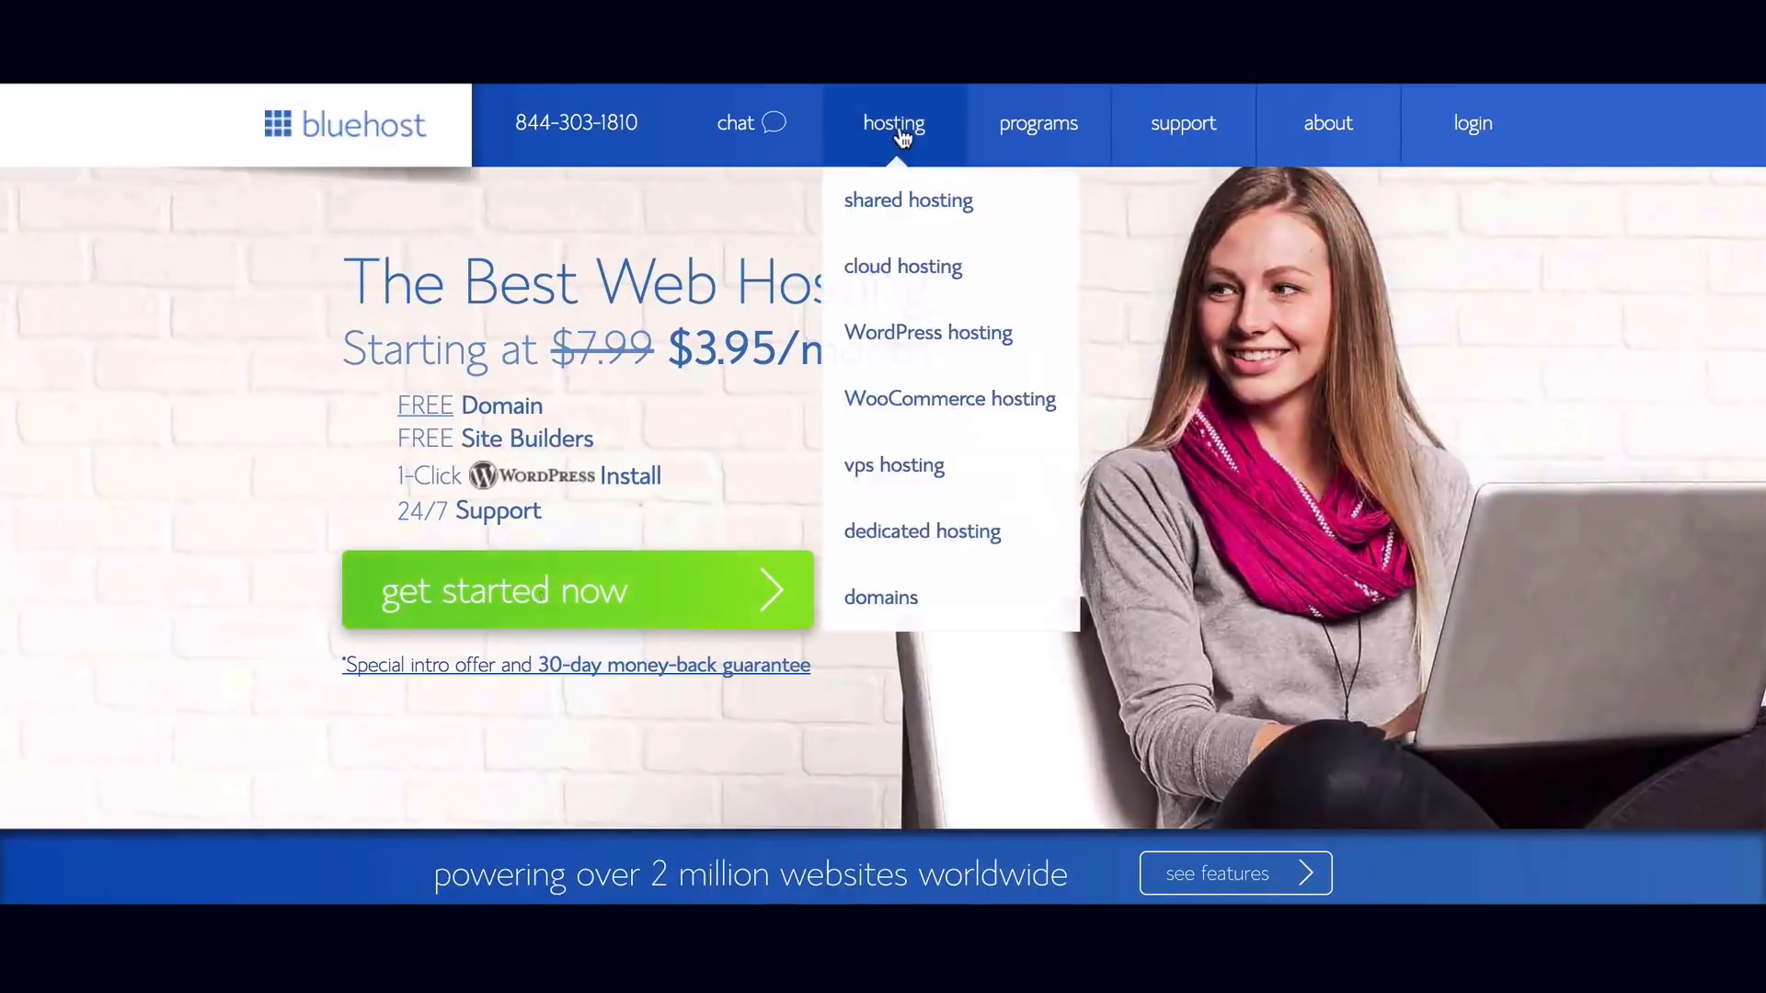
Open Bluehost's WordPress + WooCommerce hosting page, priced from $6.95/month.
click(911, 401)
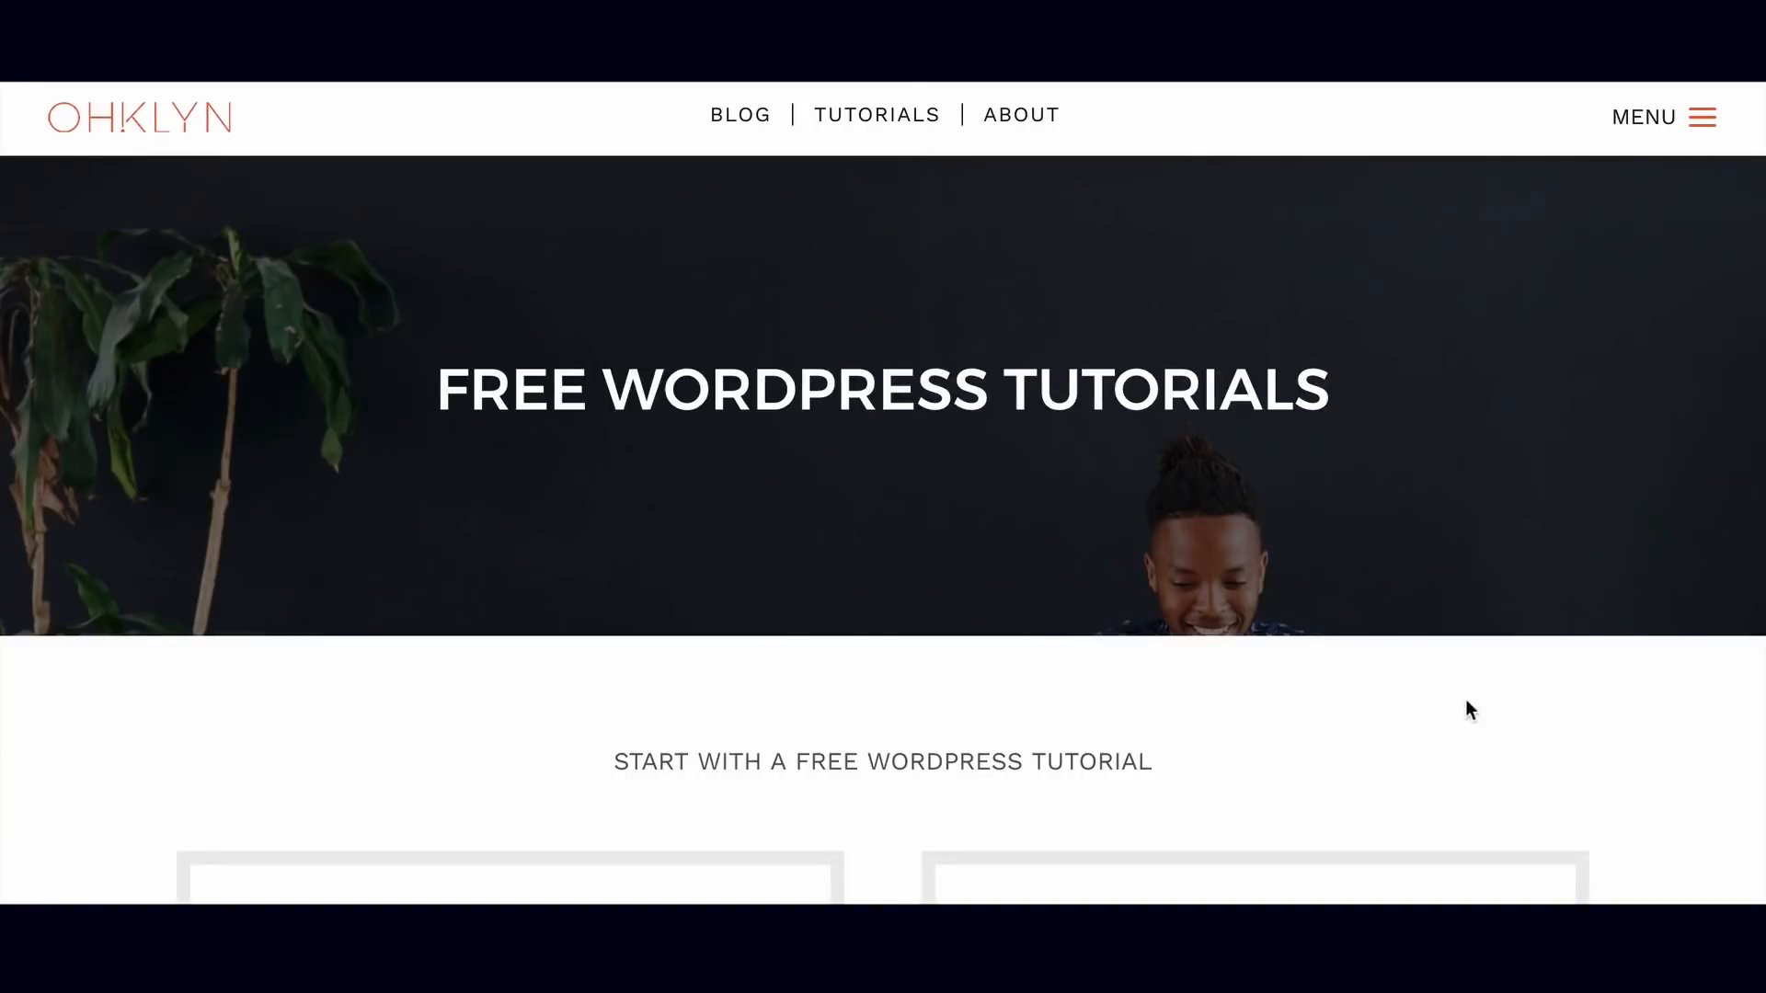
scroll(1466, 704, down, 12)
Scroll the OHKLYN Tutorials page to the Neto card and open 'How to Create an eCommerce Website 2018'.
scroll(1601, 729, down, 2)
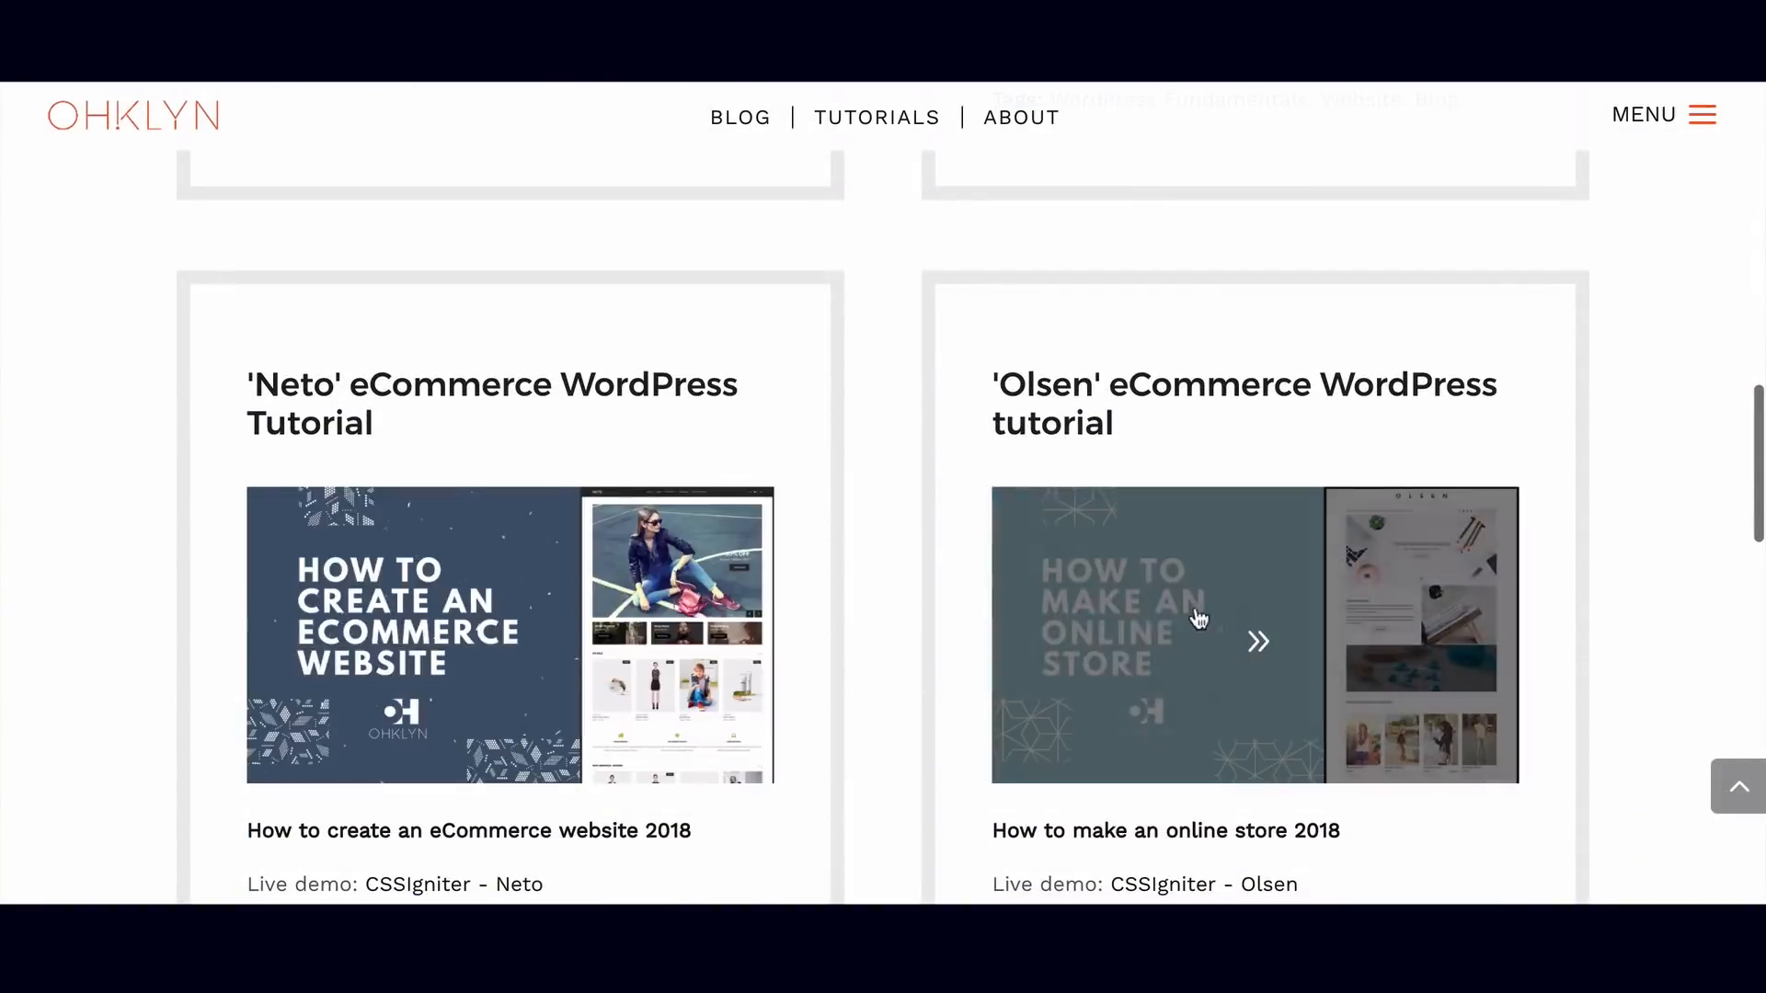
scroll(836, 625, down, 2)
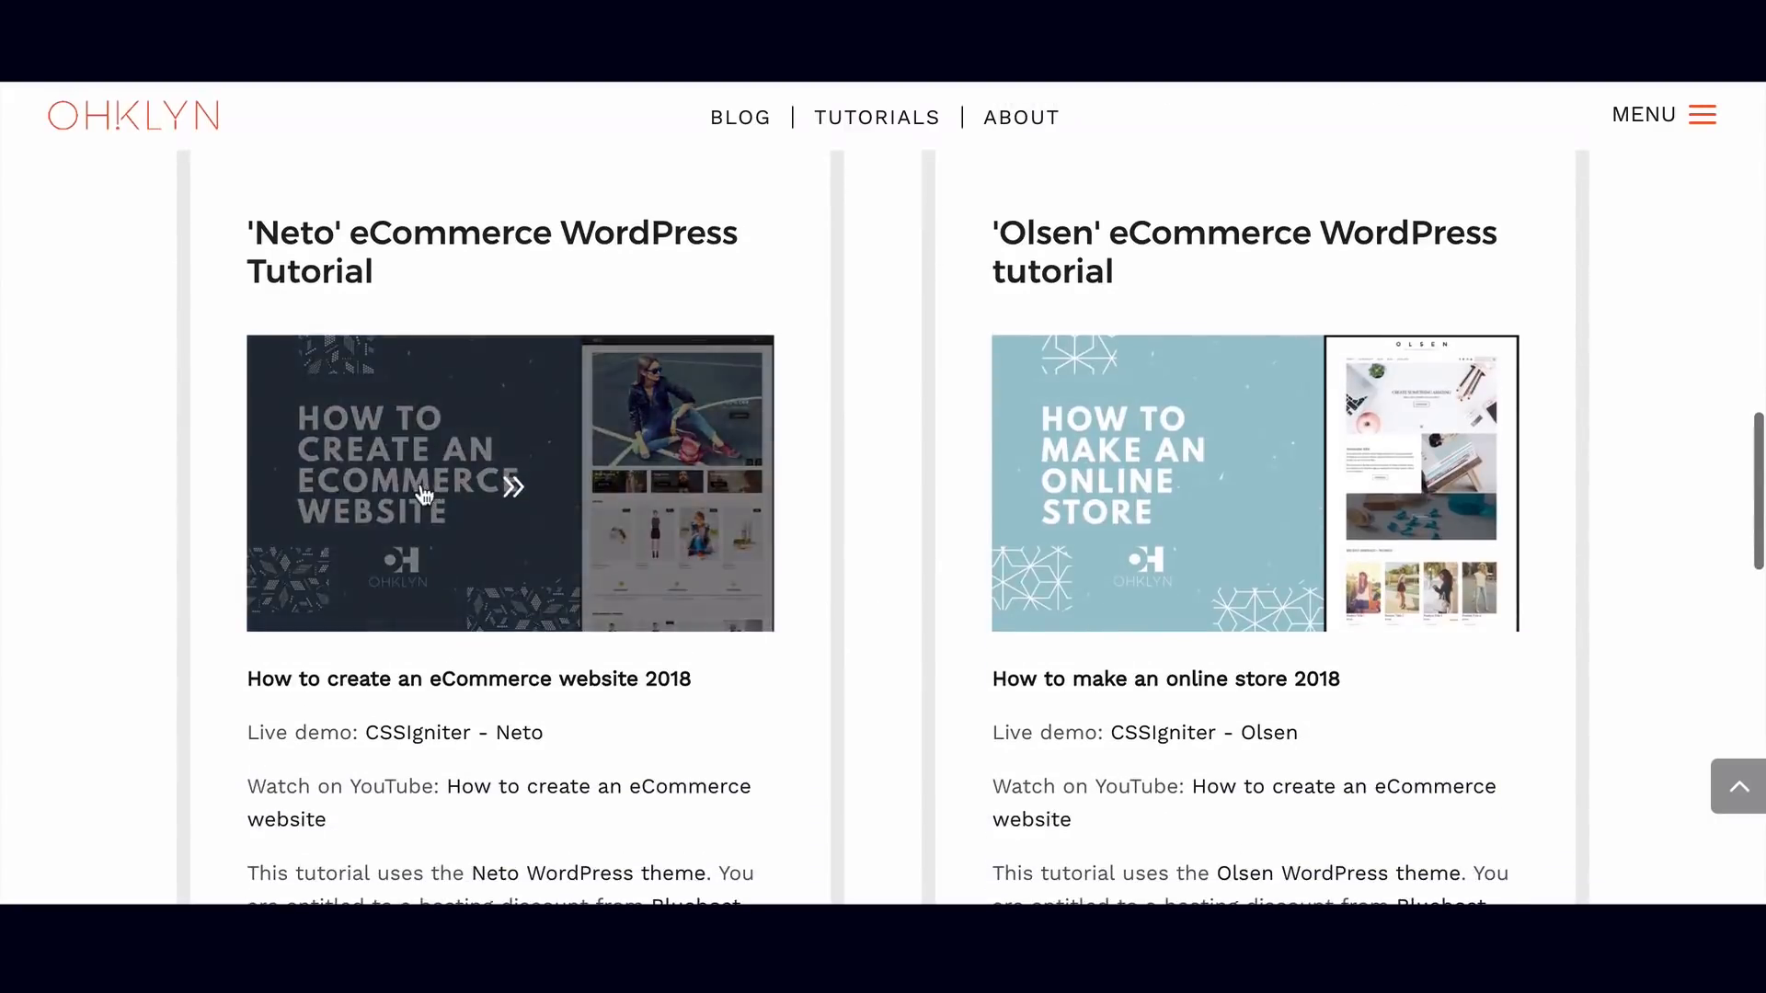
click(424, 495)
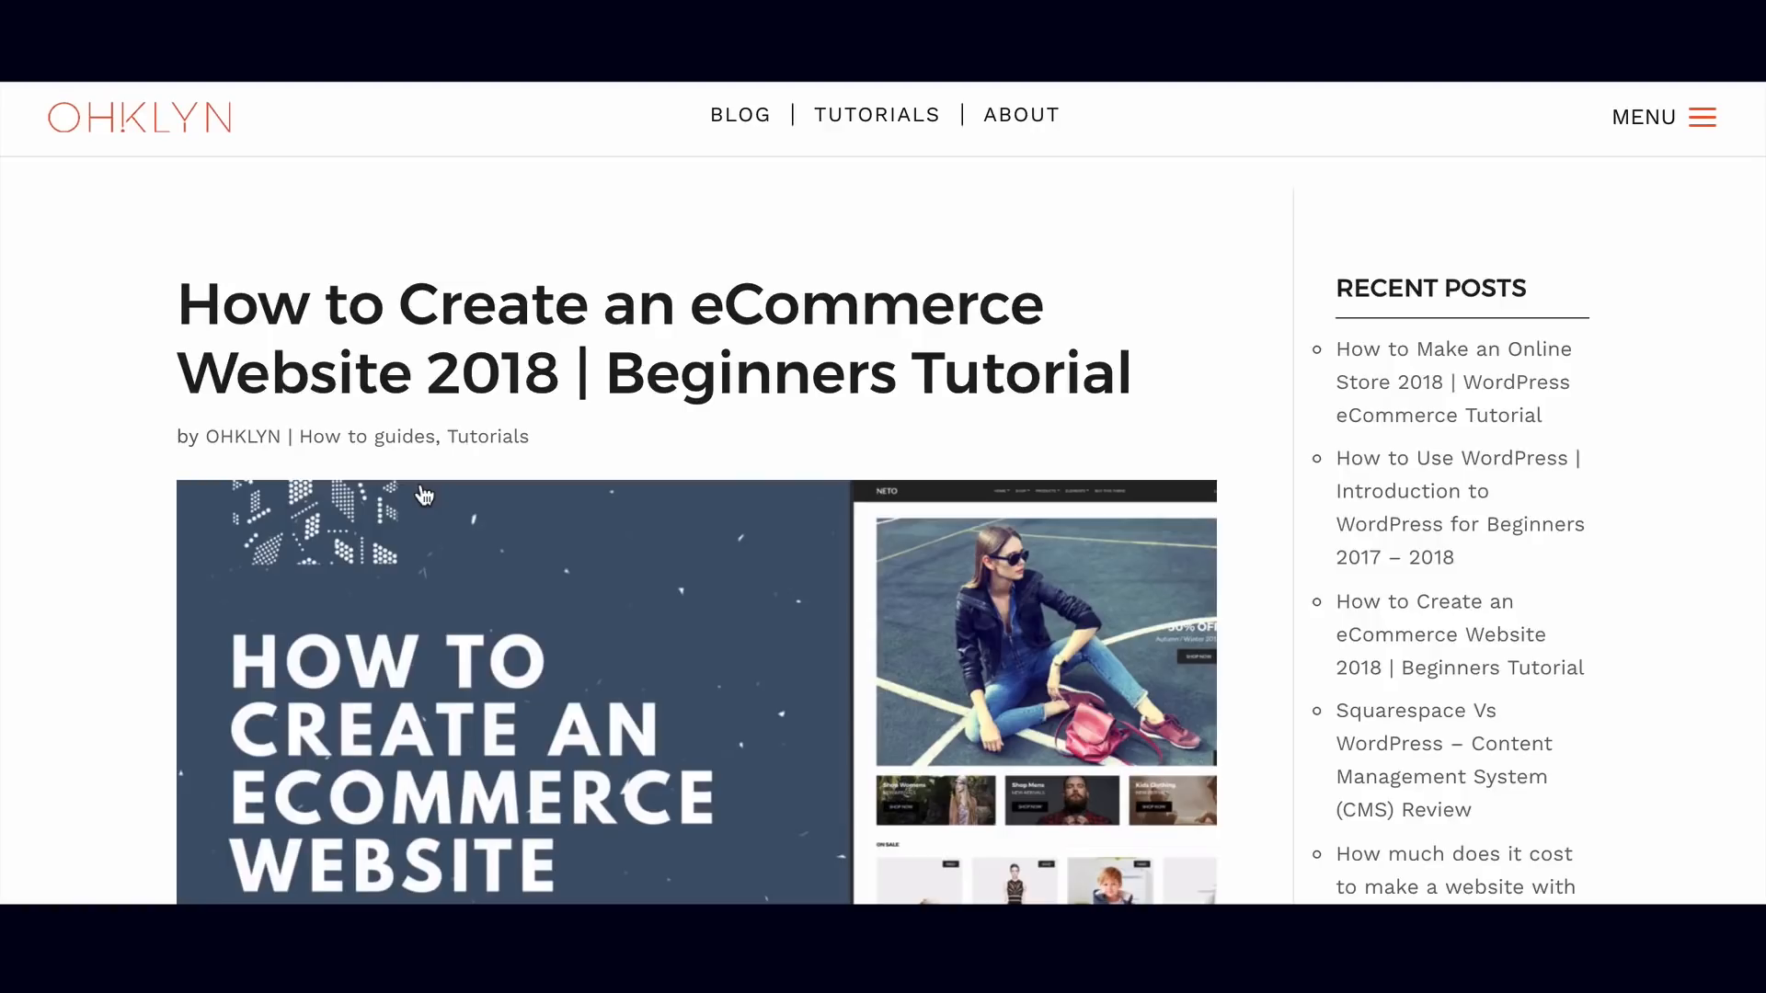
scroll(938, 623, down, 3)
scroll(940, 631, down, 8)
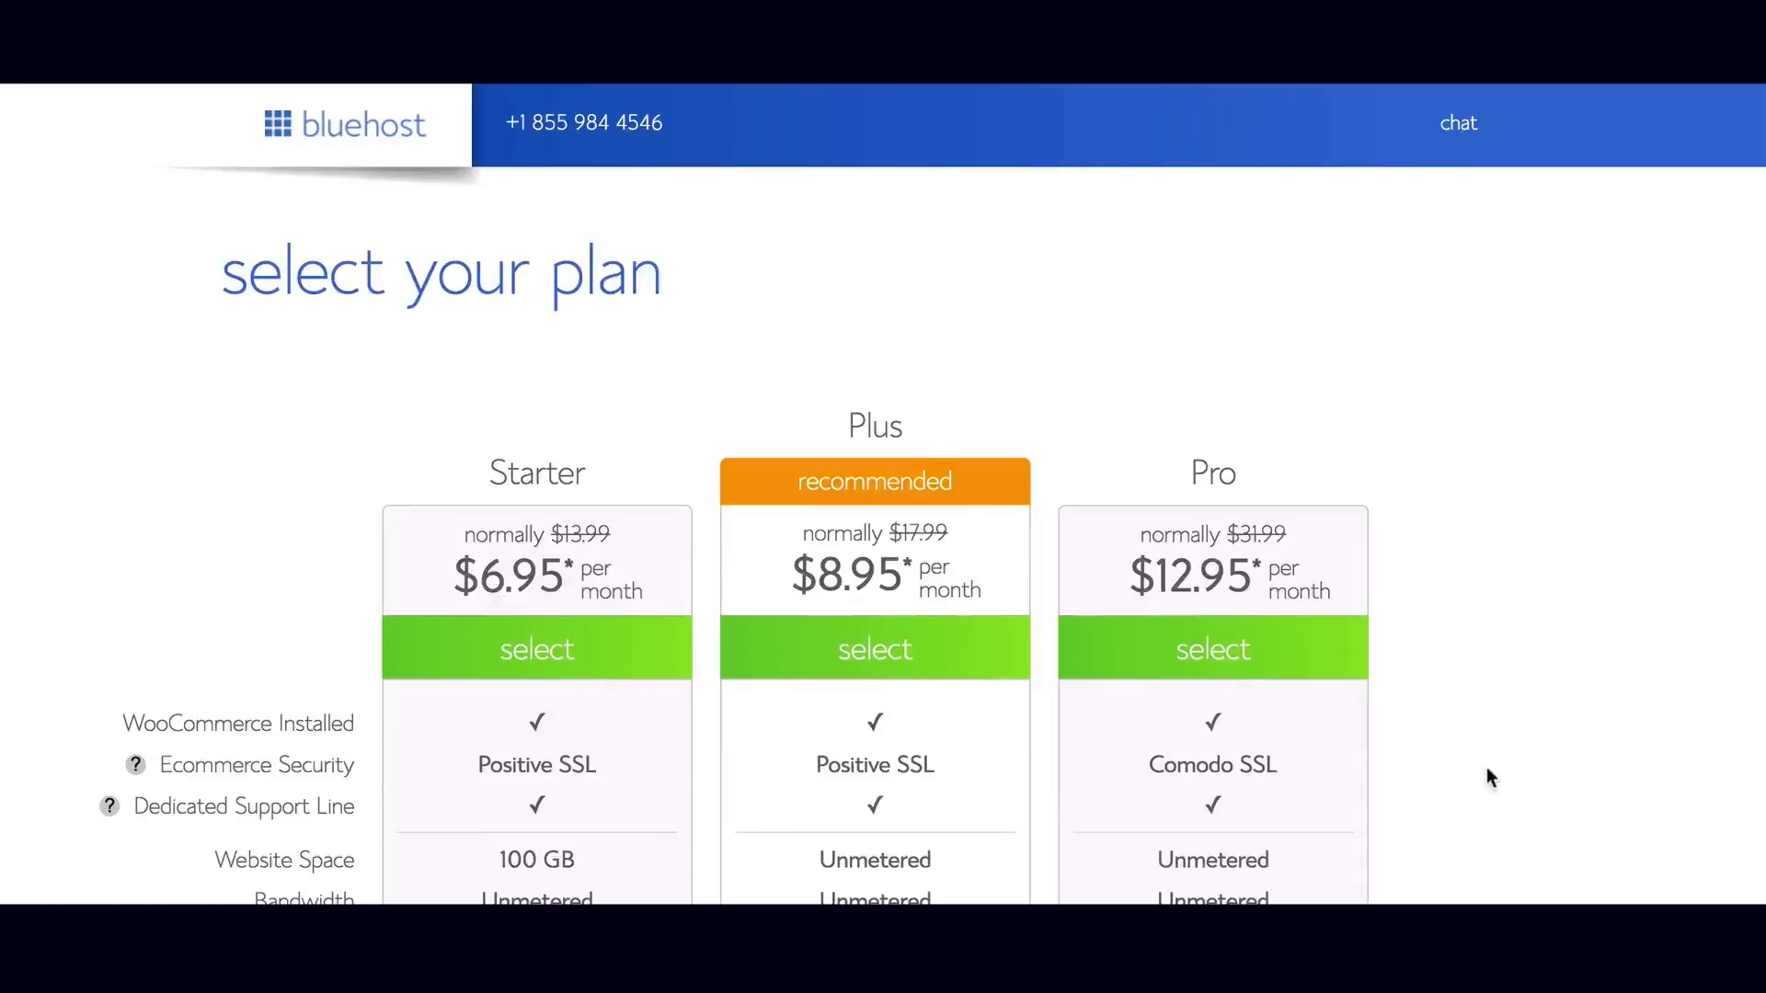
Compare the Starter, Plus and Pro WooCommerce plans and select Plus.
scroll(1503, 780, down, 3)
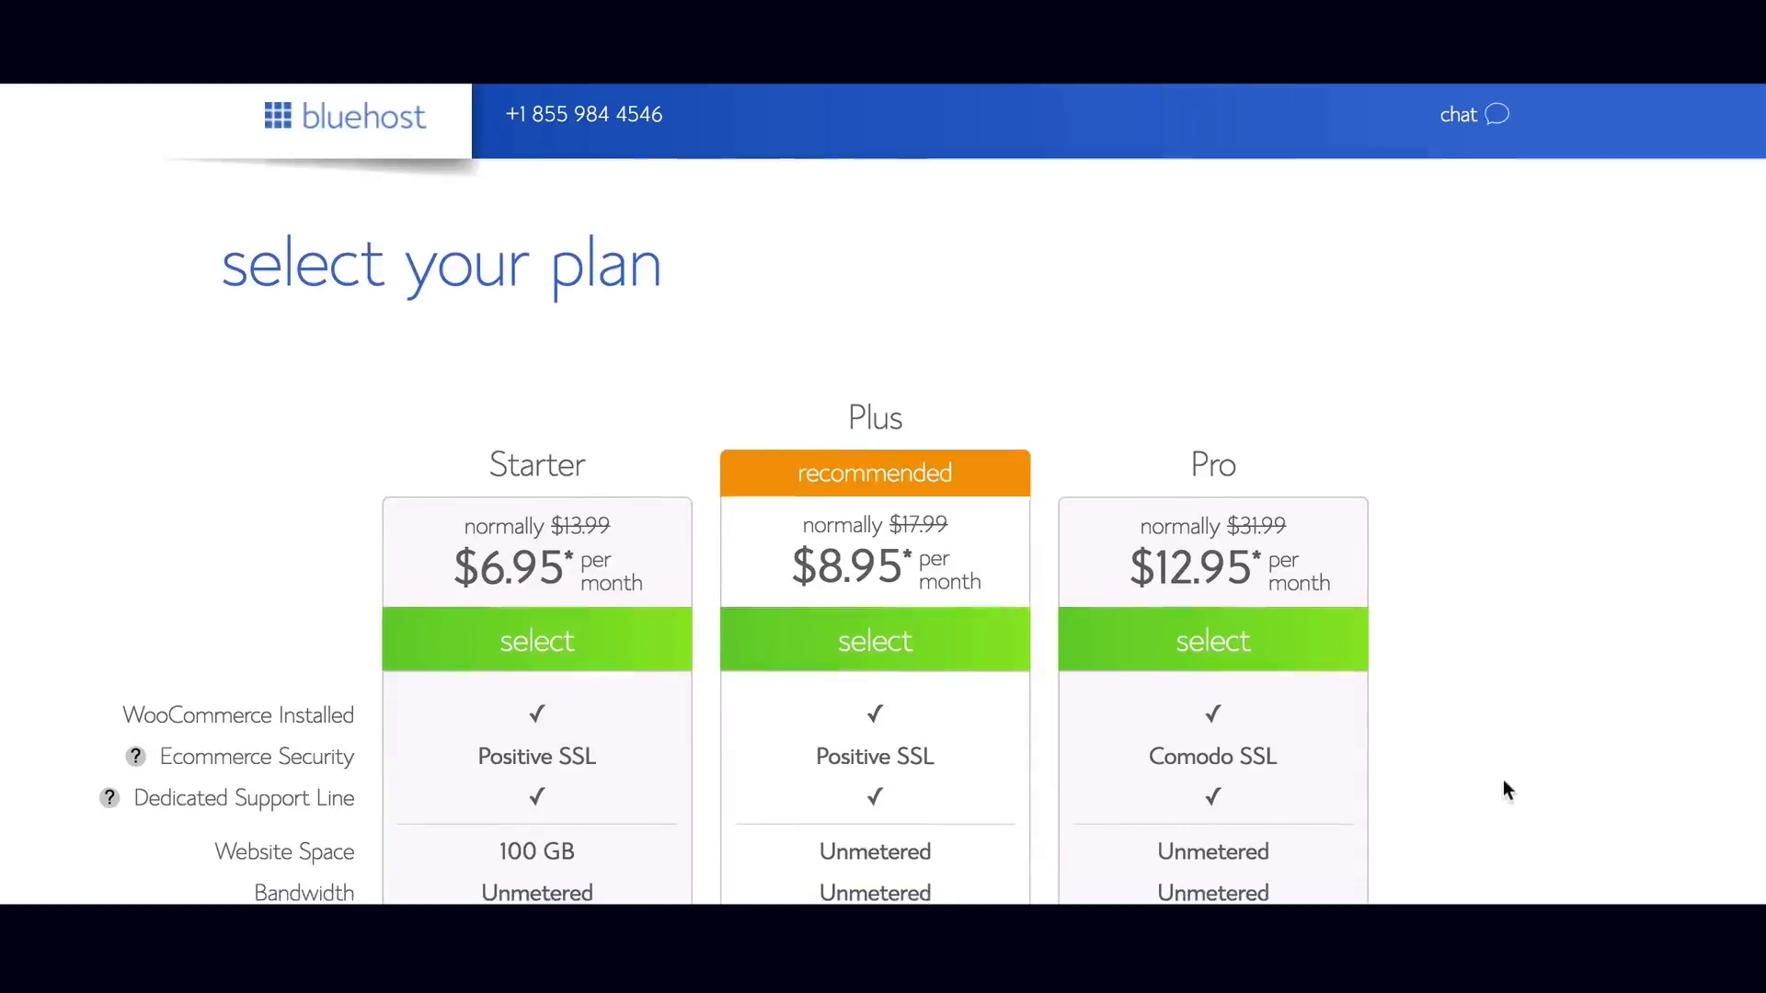
scroll(1503, 781, down, 1)
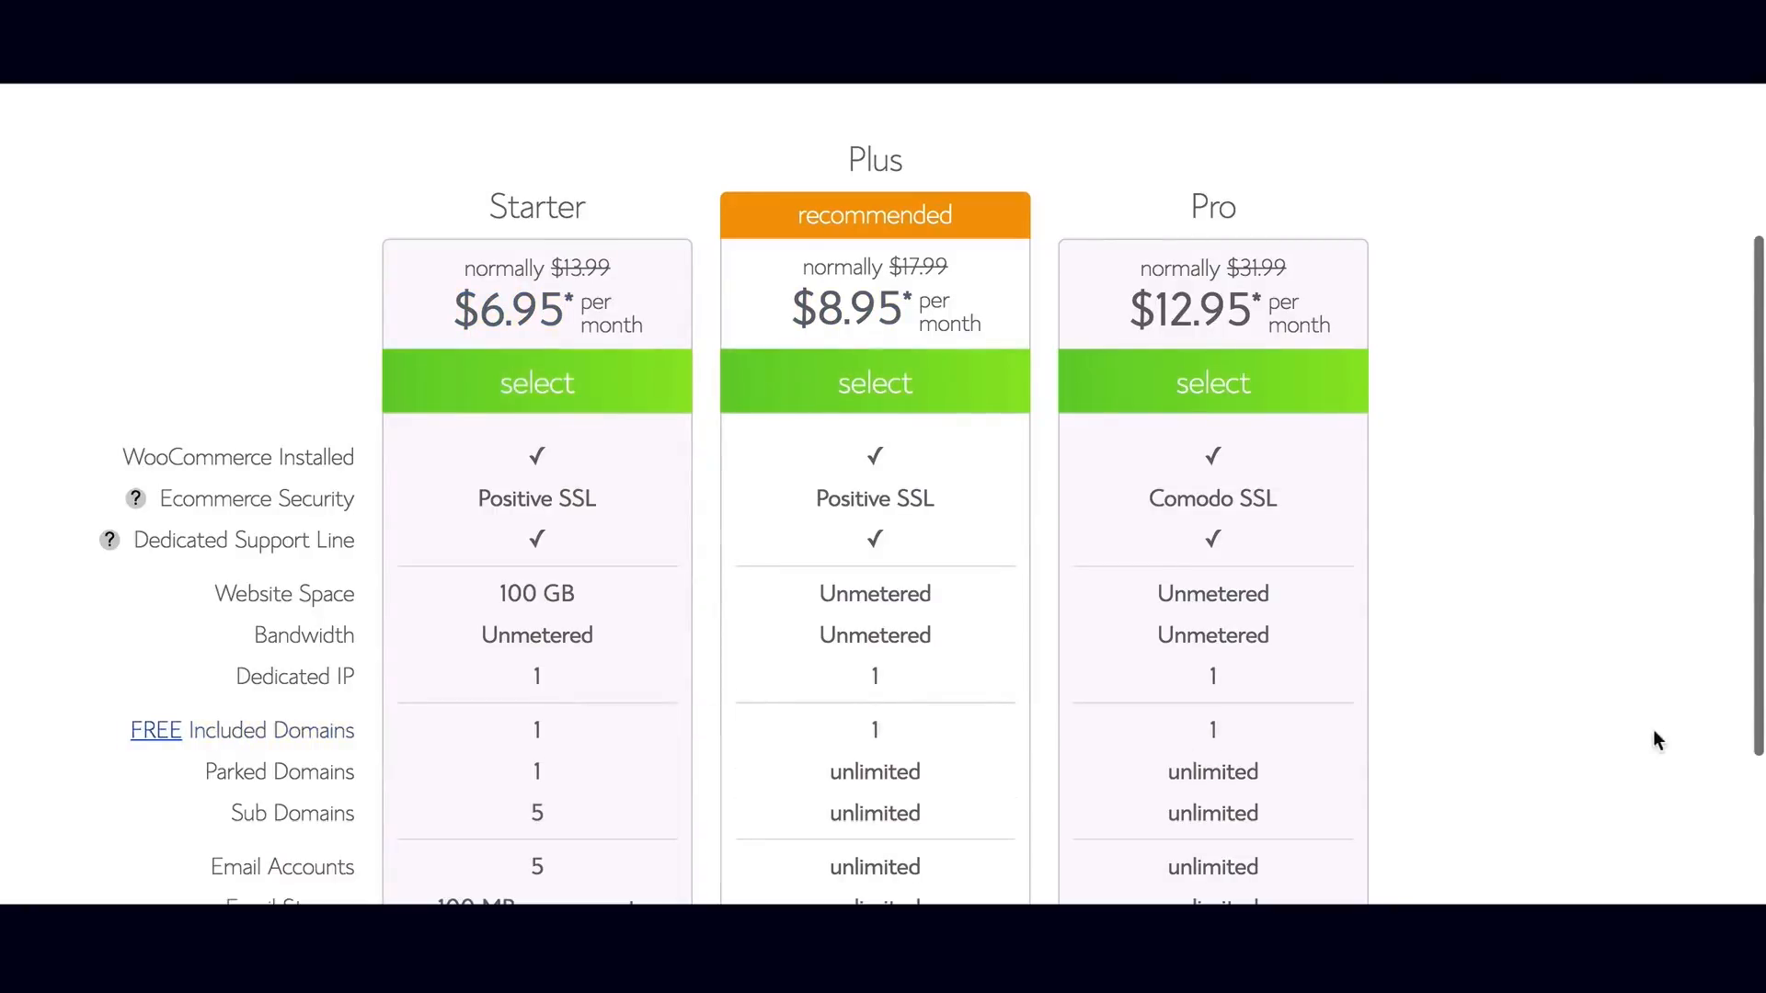
scroll(1586, 733, down, 2)
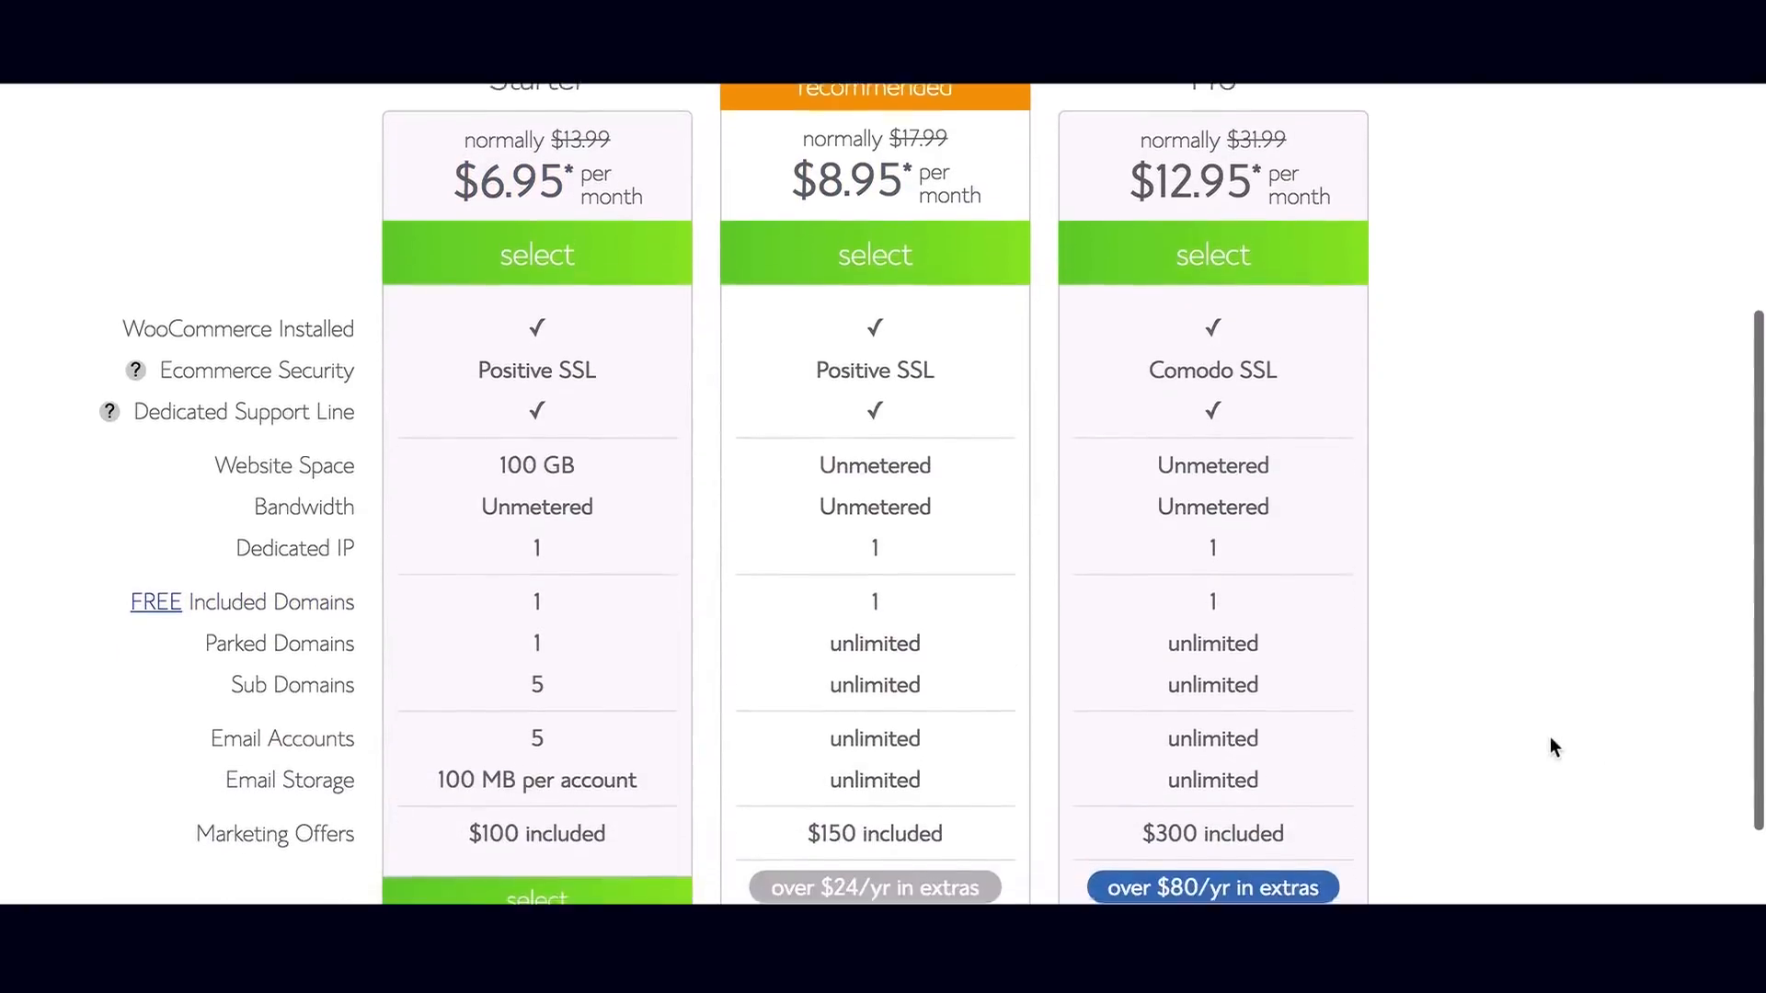
scroll(1551, 739, down, 4)
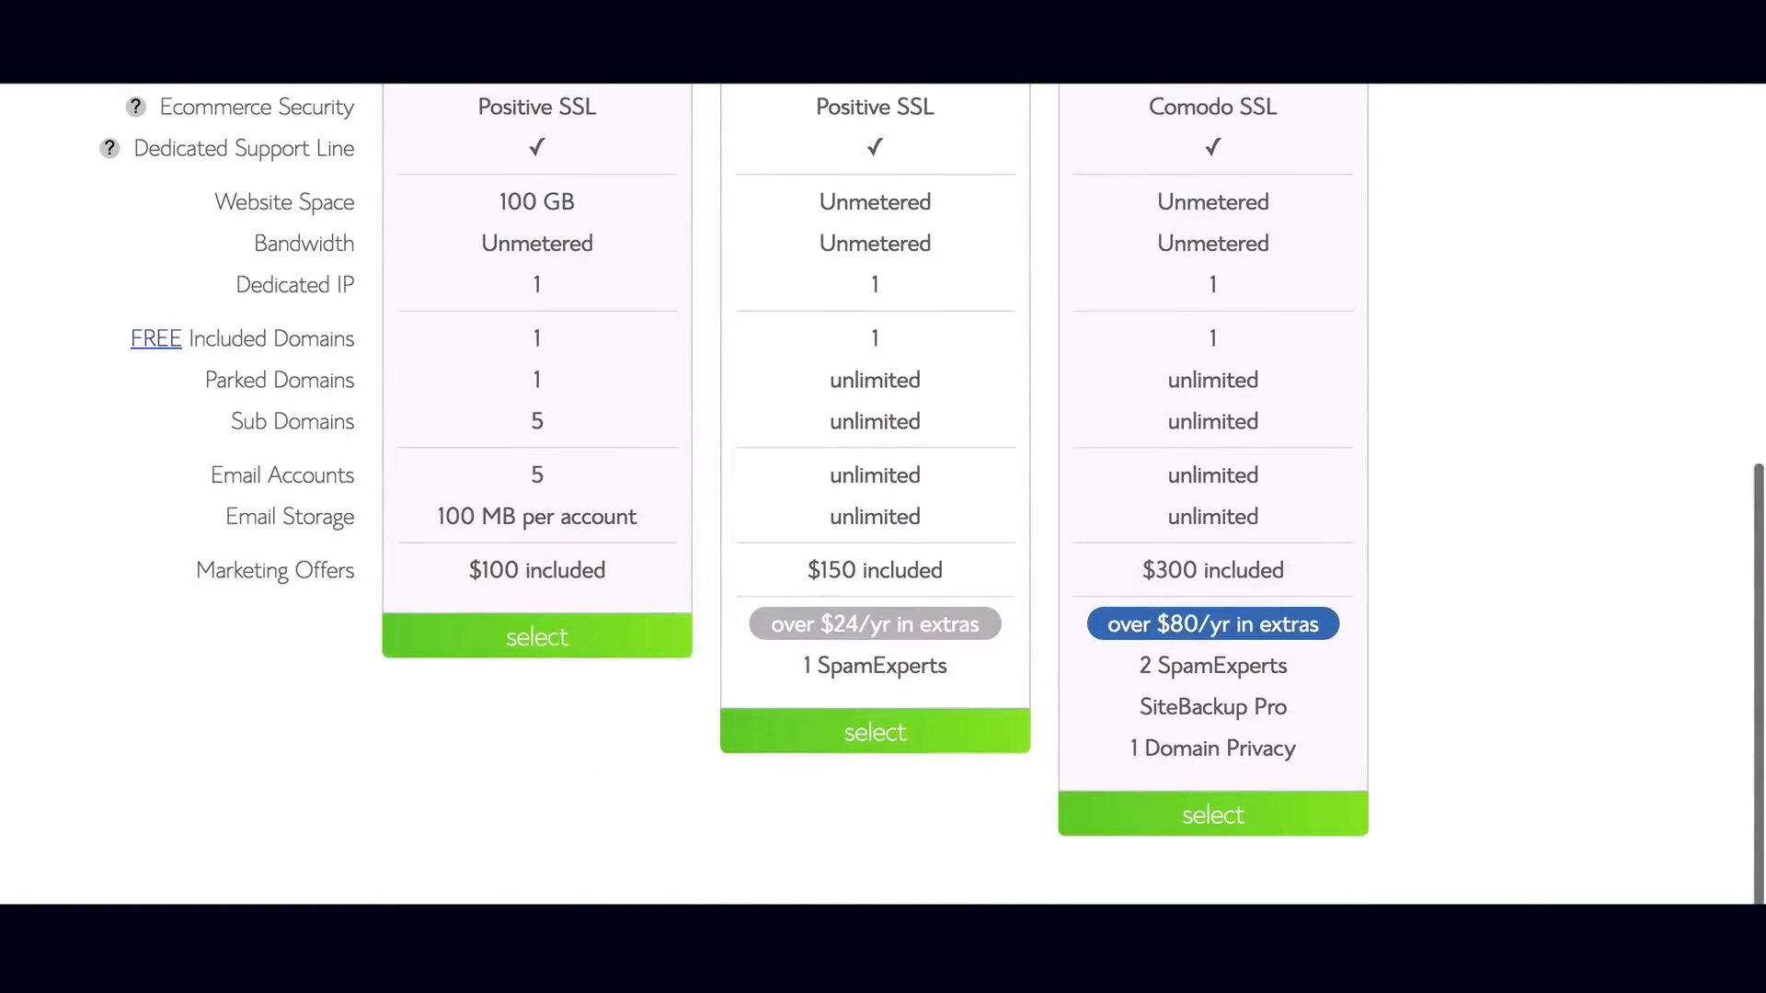
scroll(1490, 675, up, 3)
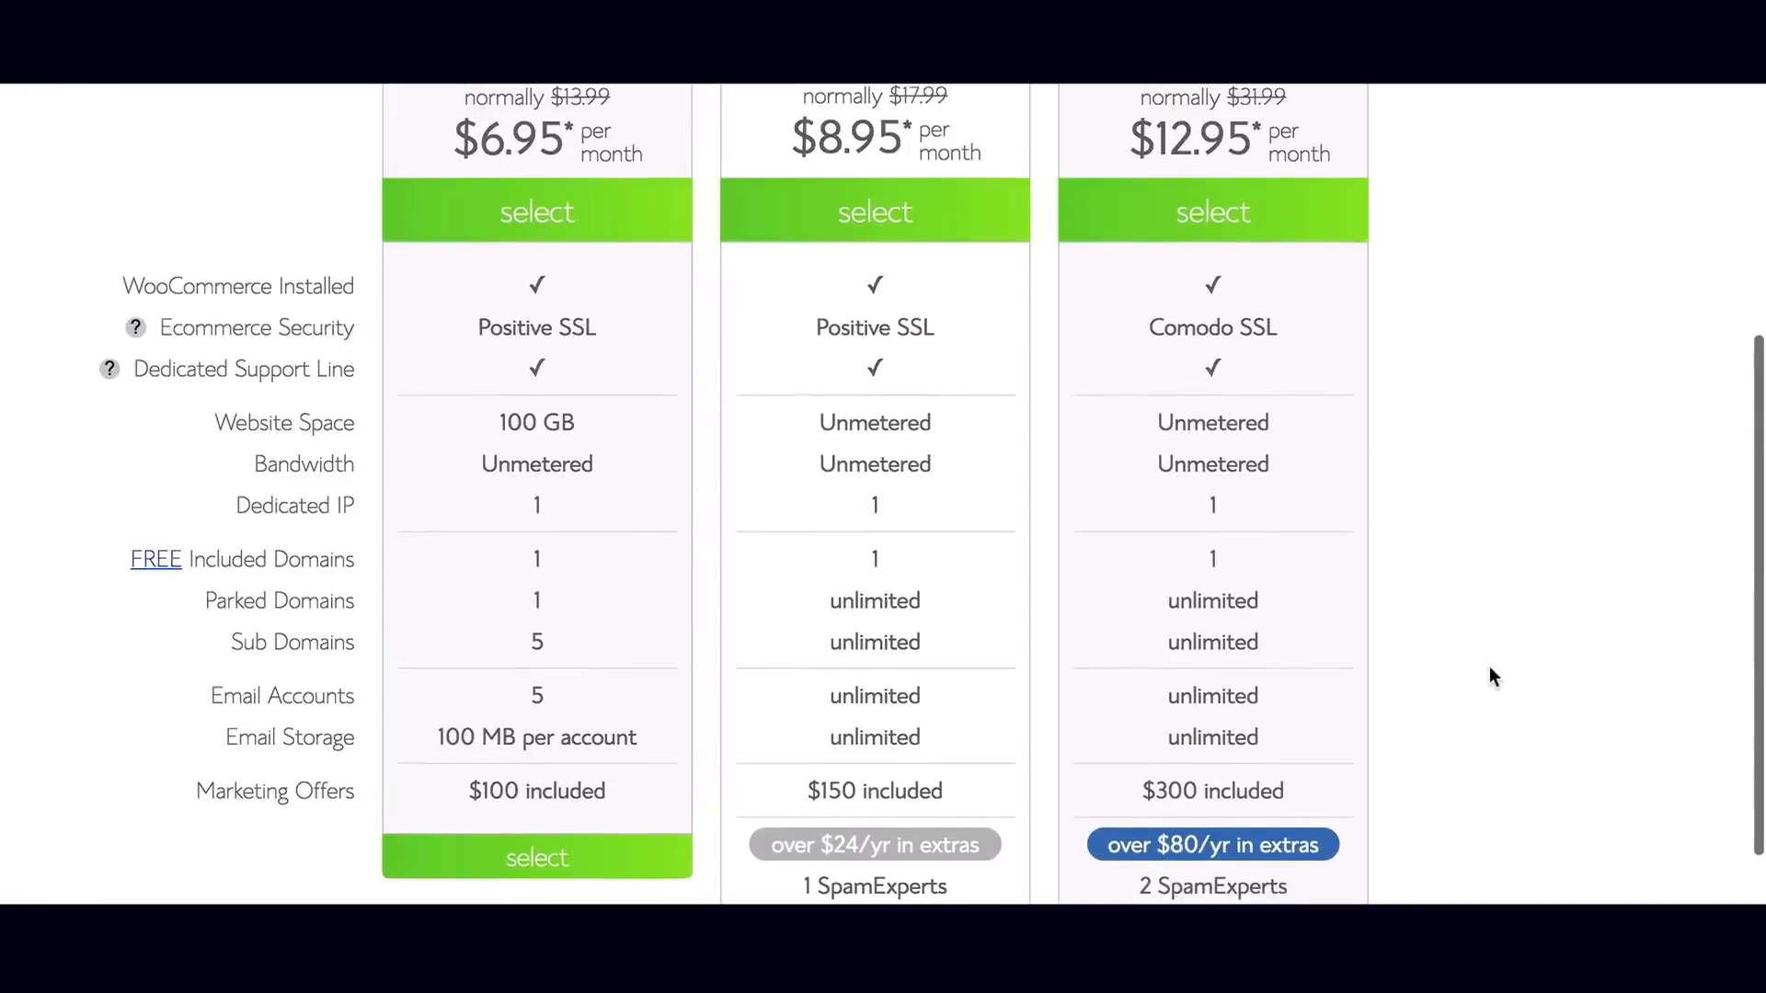
scroll(1488, 666, down, 1)
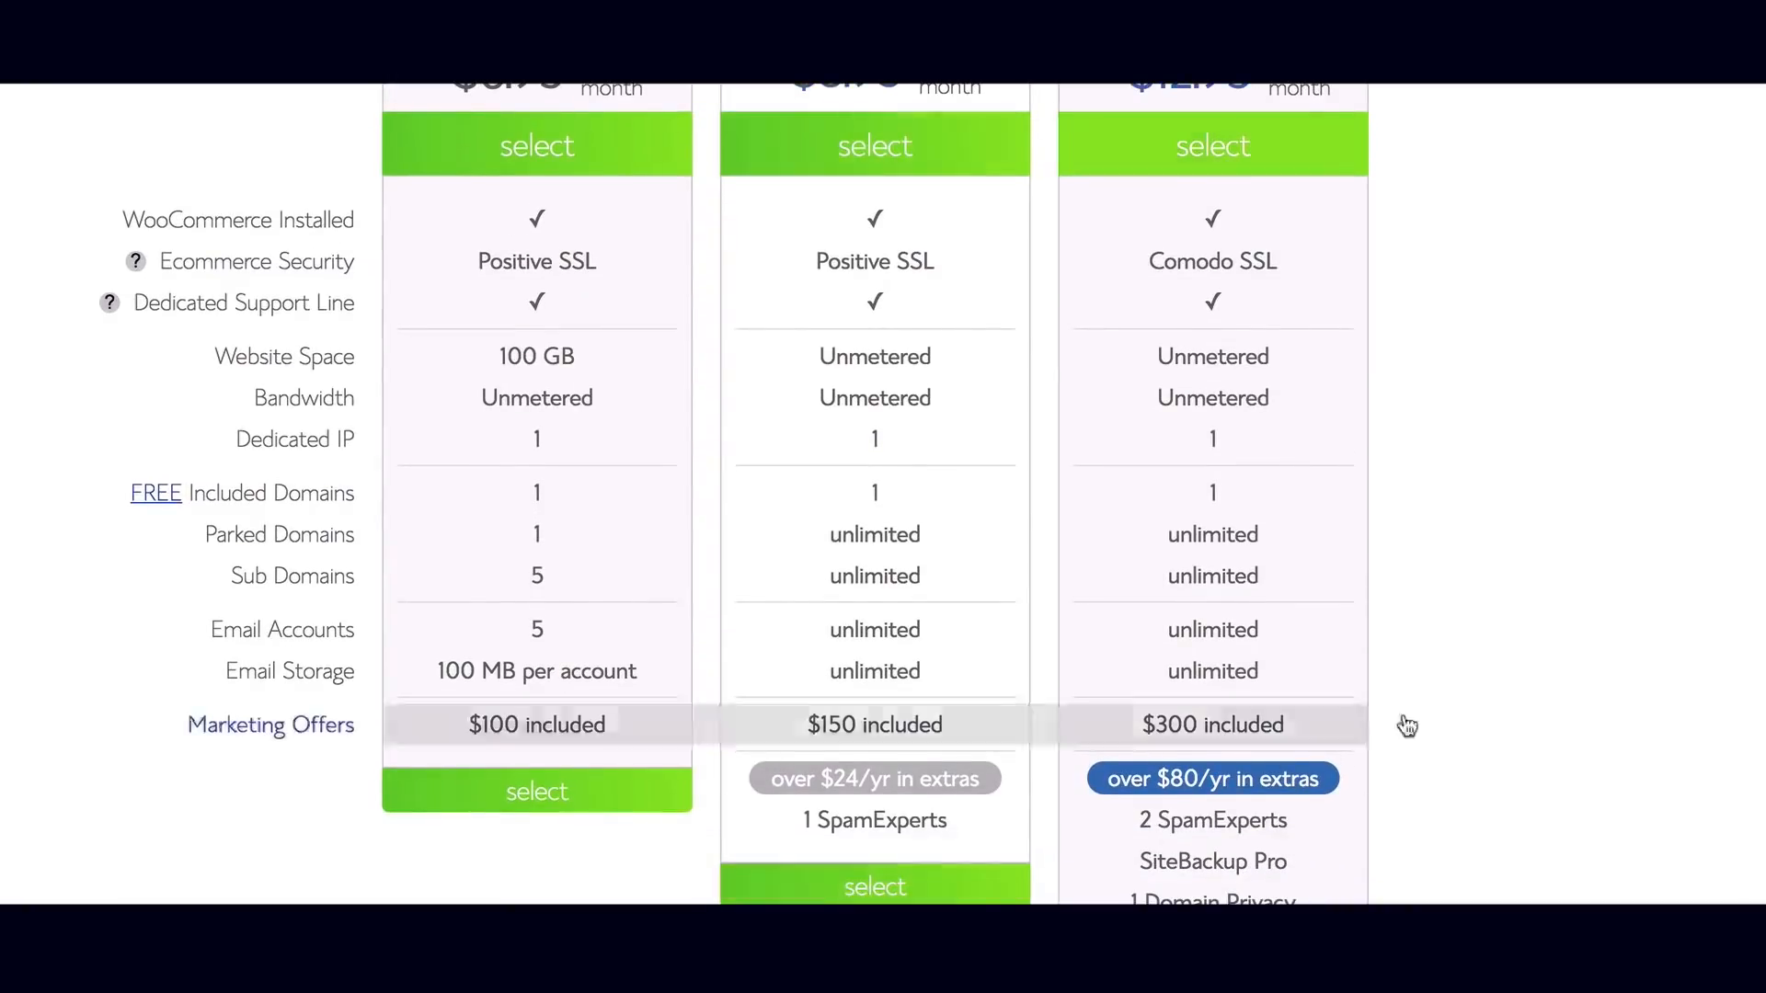
click(892, 883)
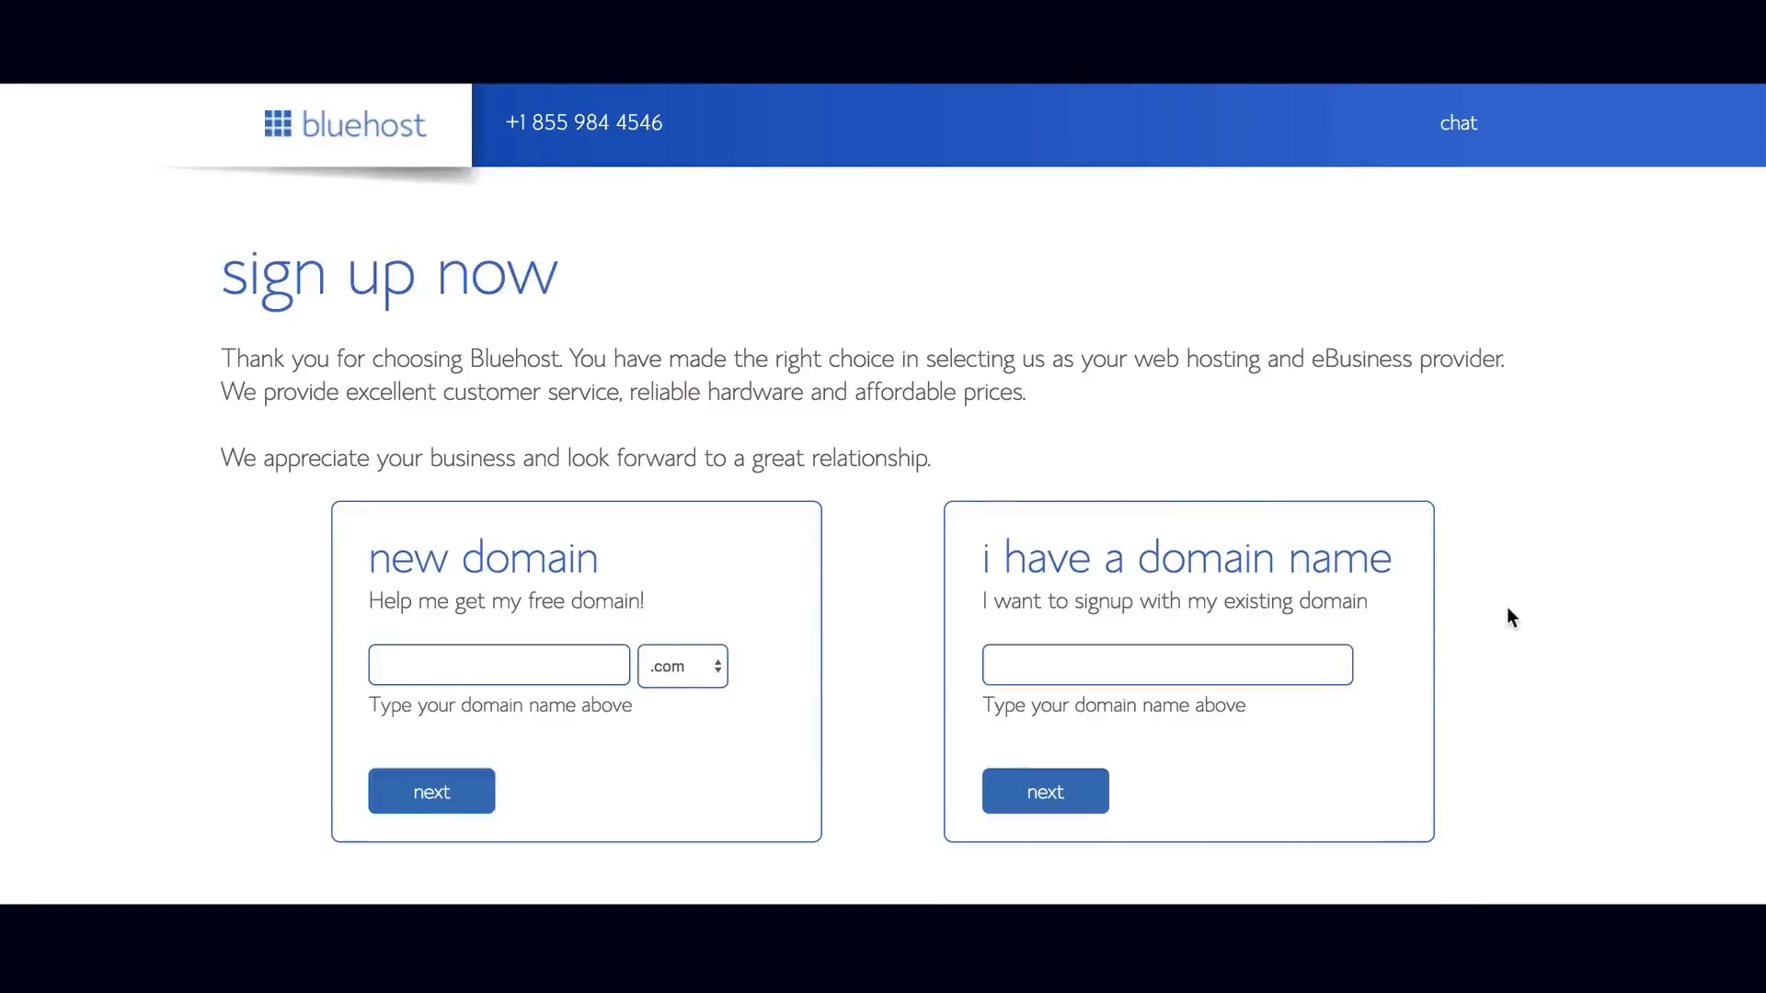
Register the new domain enteryourdomainhere with the .store extension and continue.
click(513, 662)
click(720, 666)
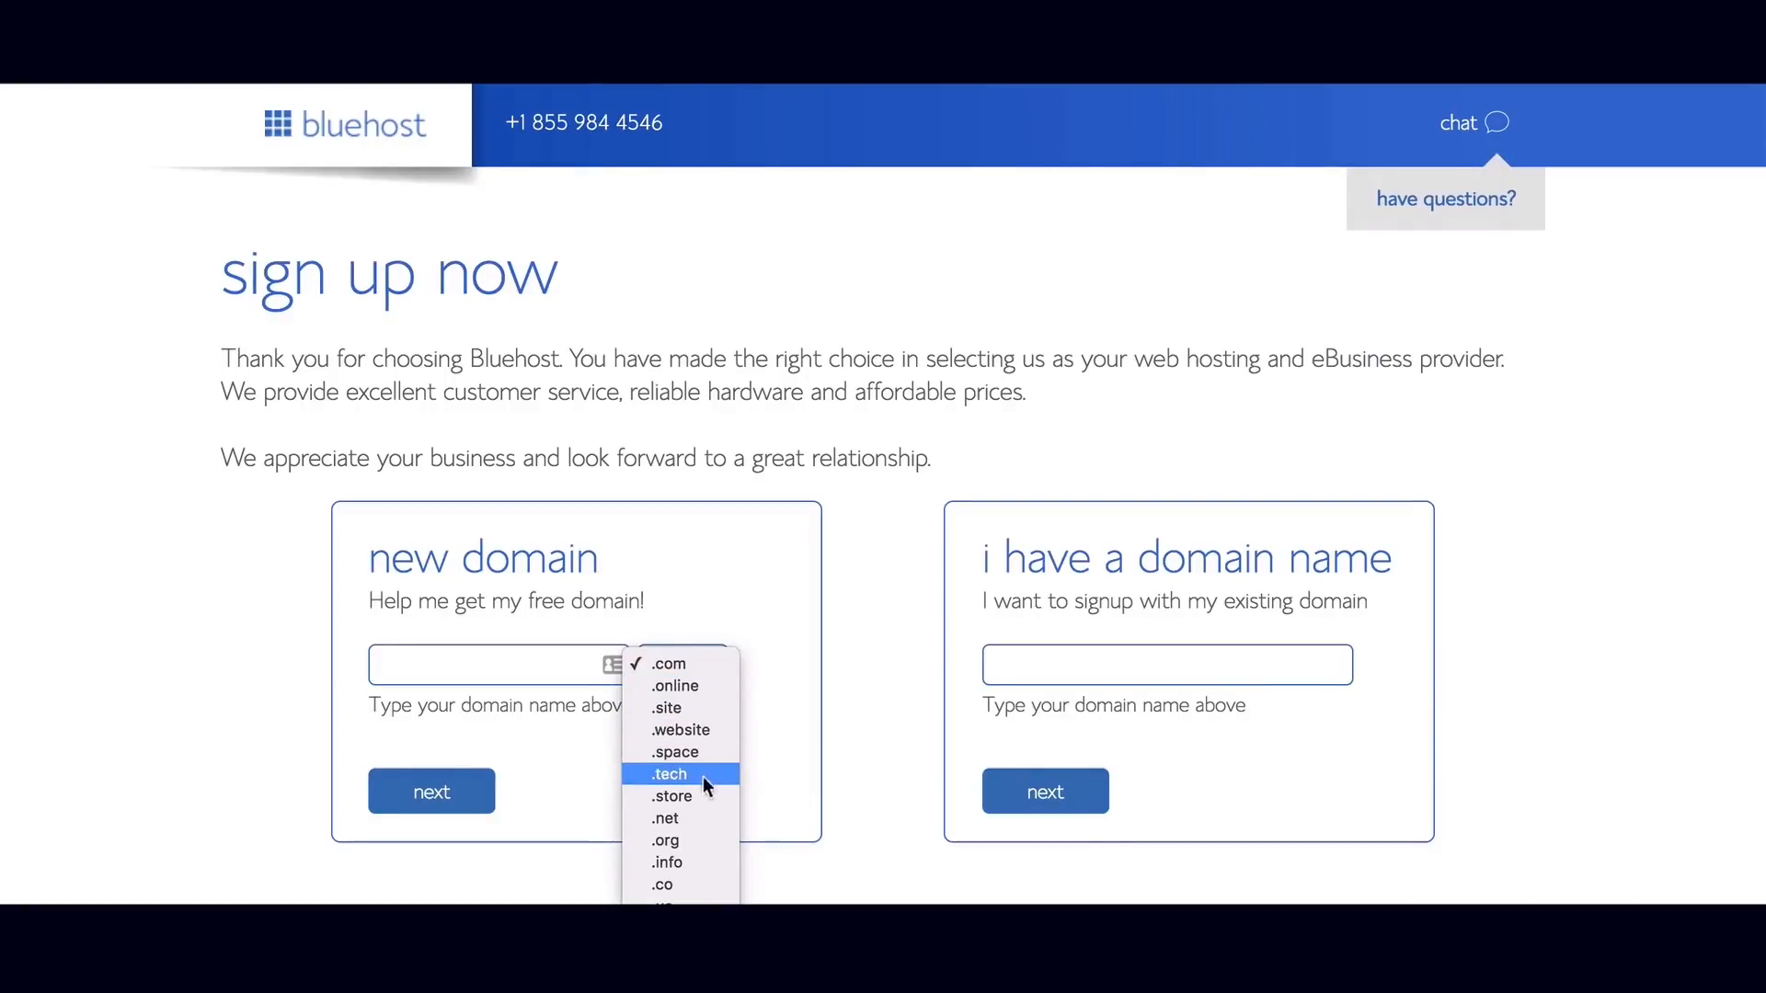
click(557, 704)
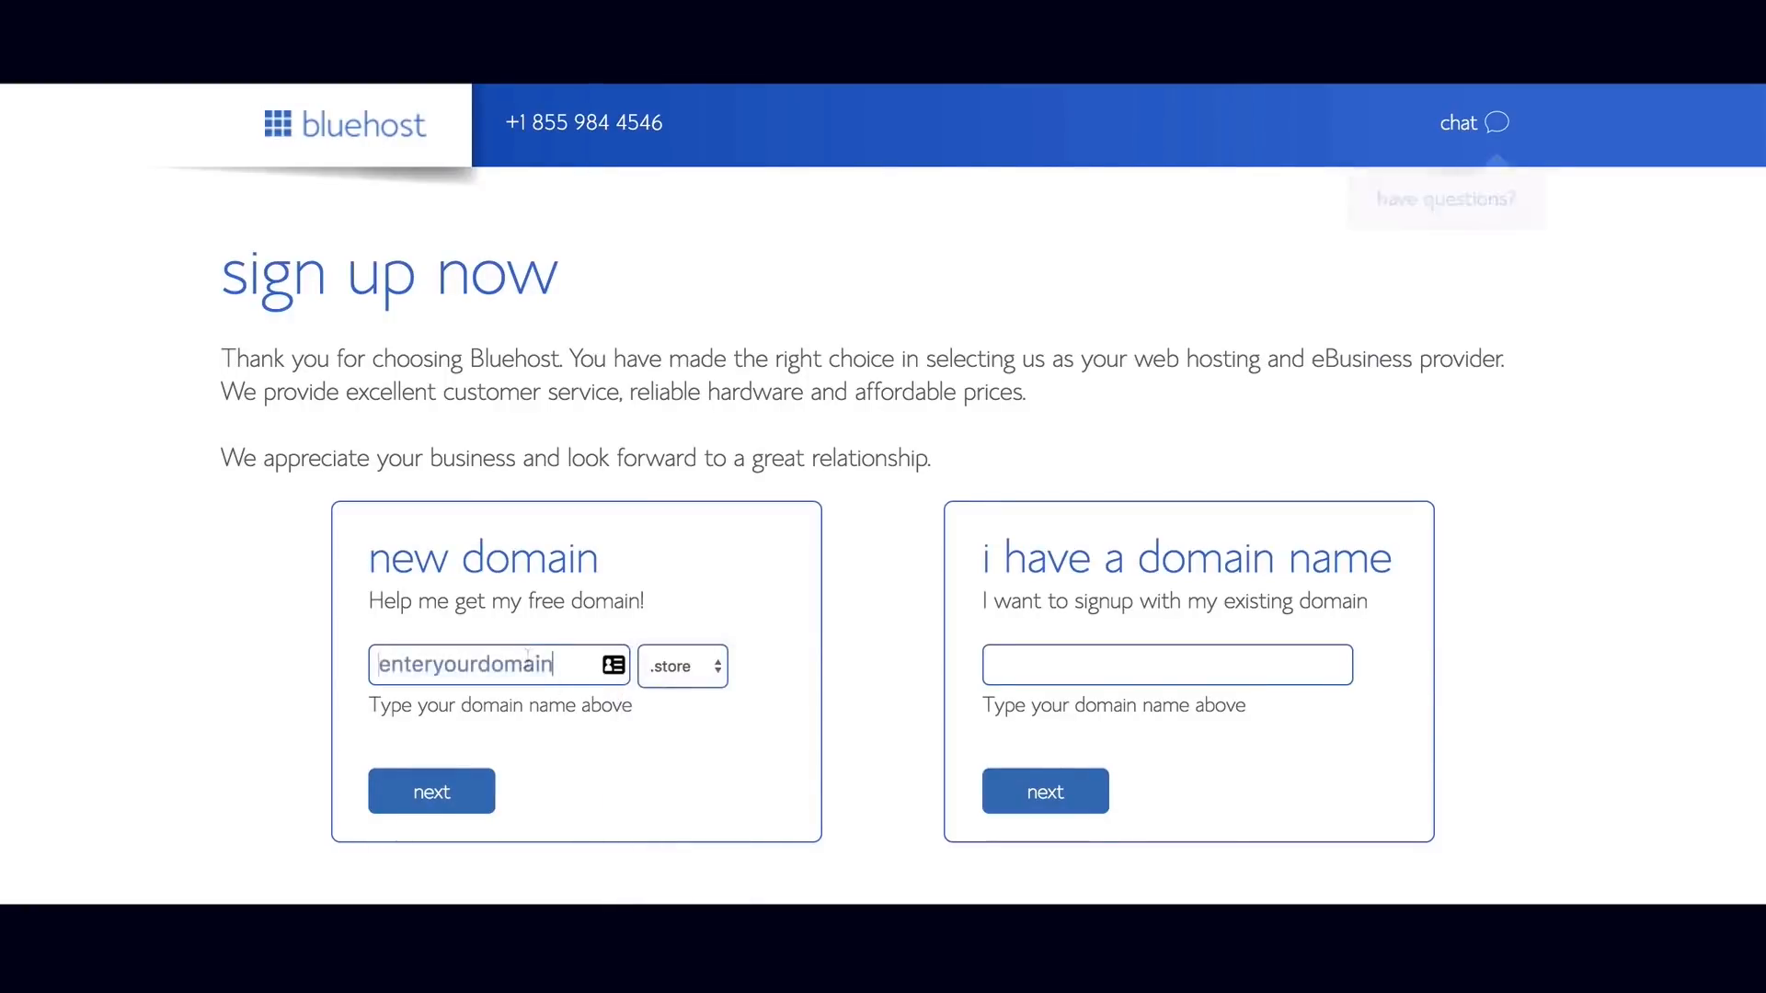
text(here)
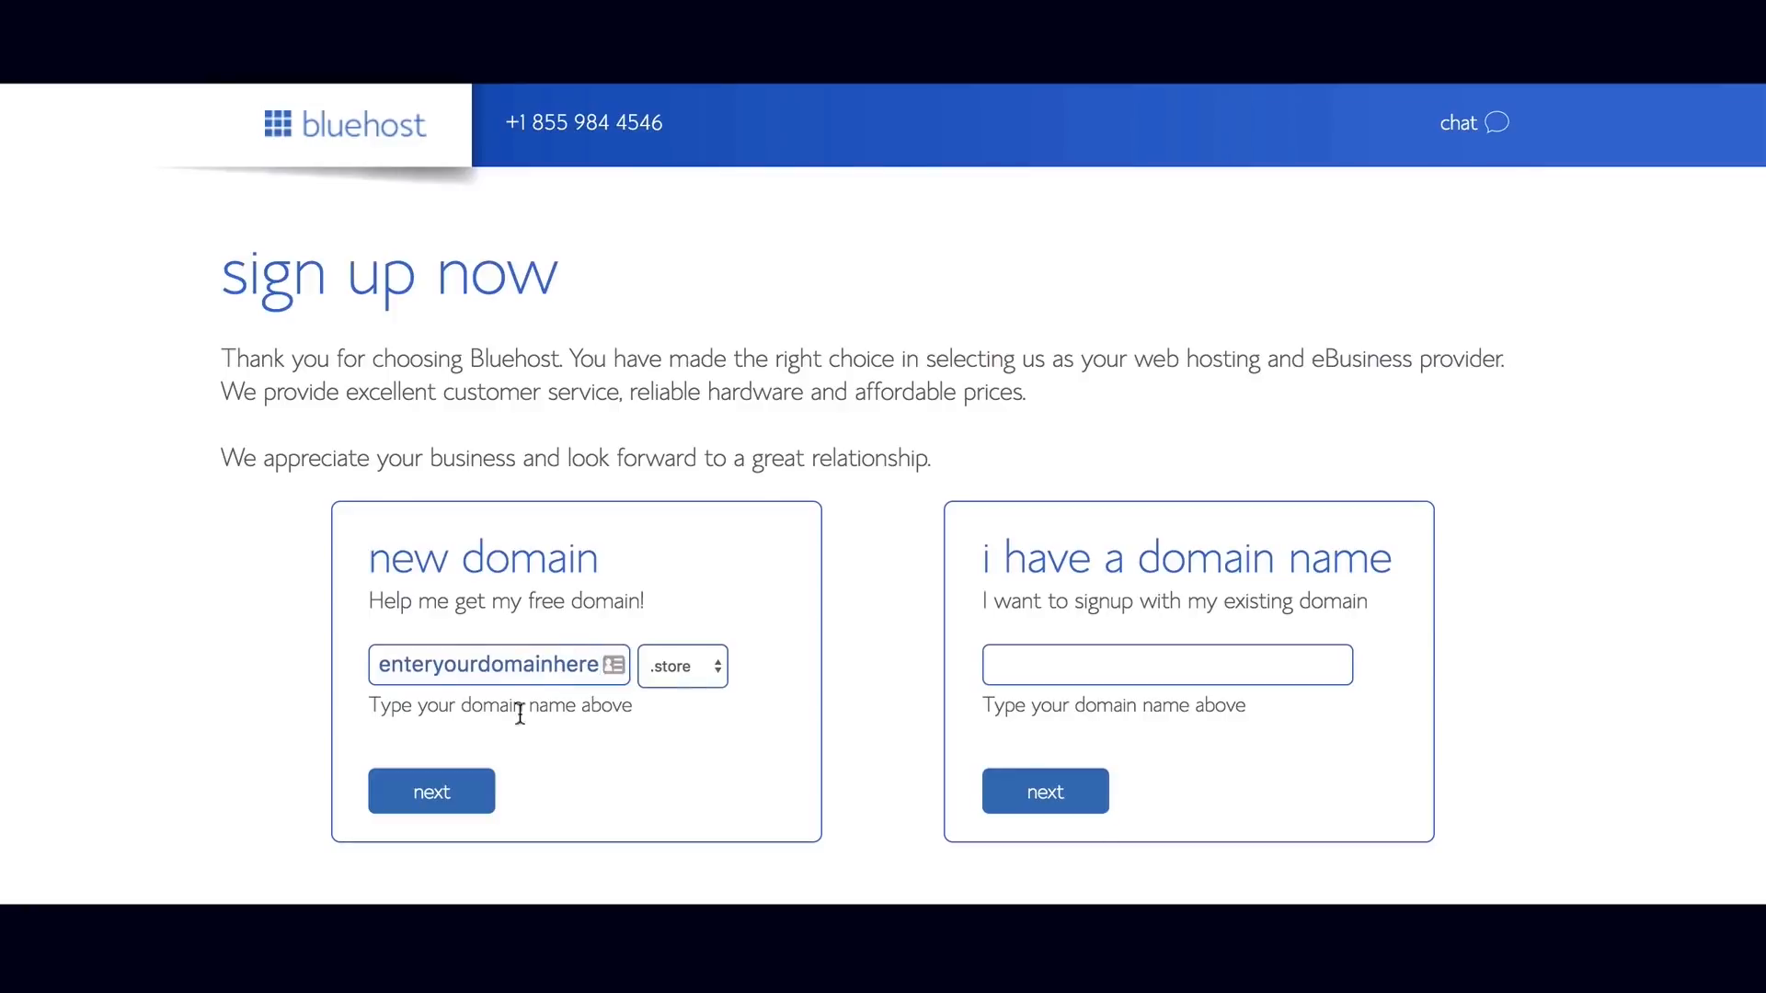
click(455, 791)
double_click(580, 665)
key(BackSpace)
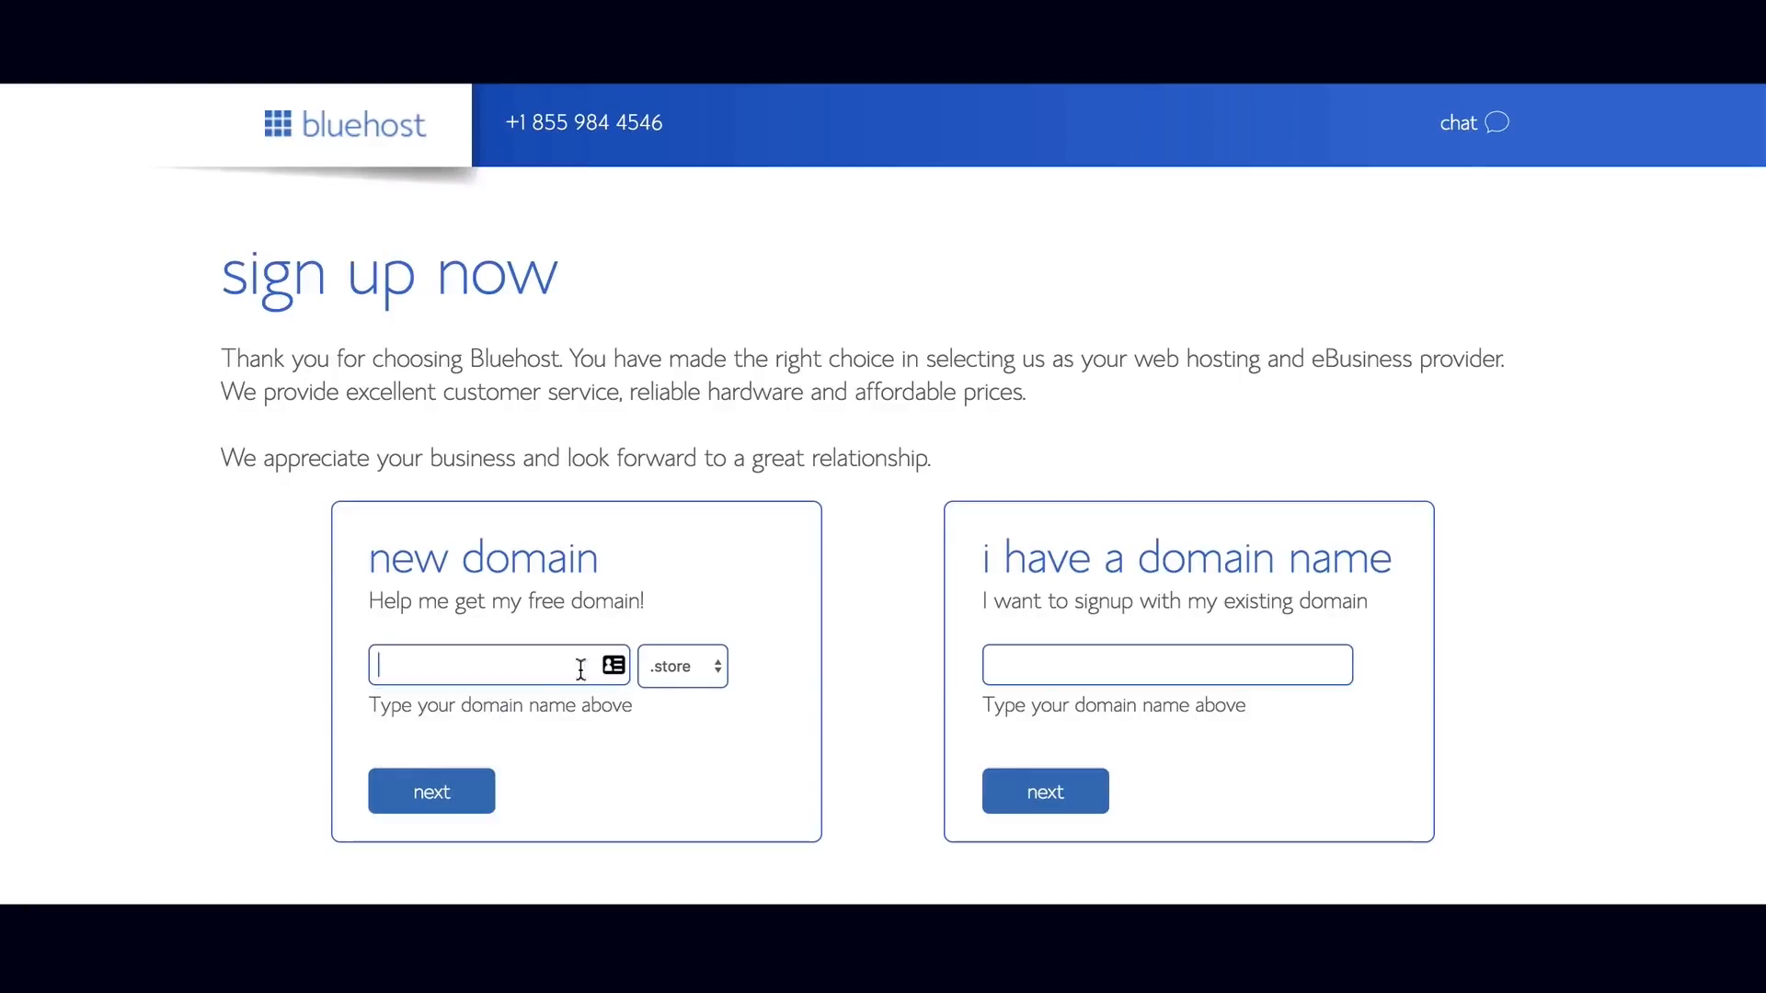
click(1033, 659)
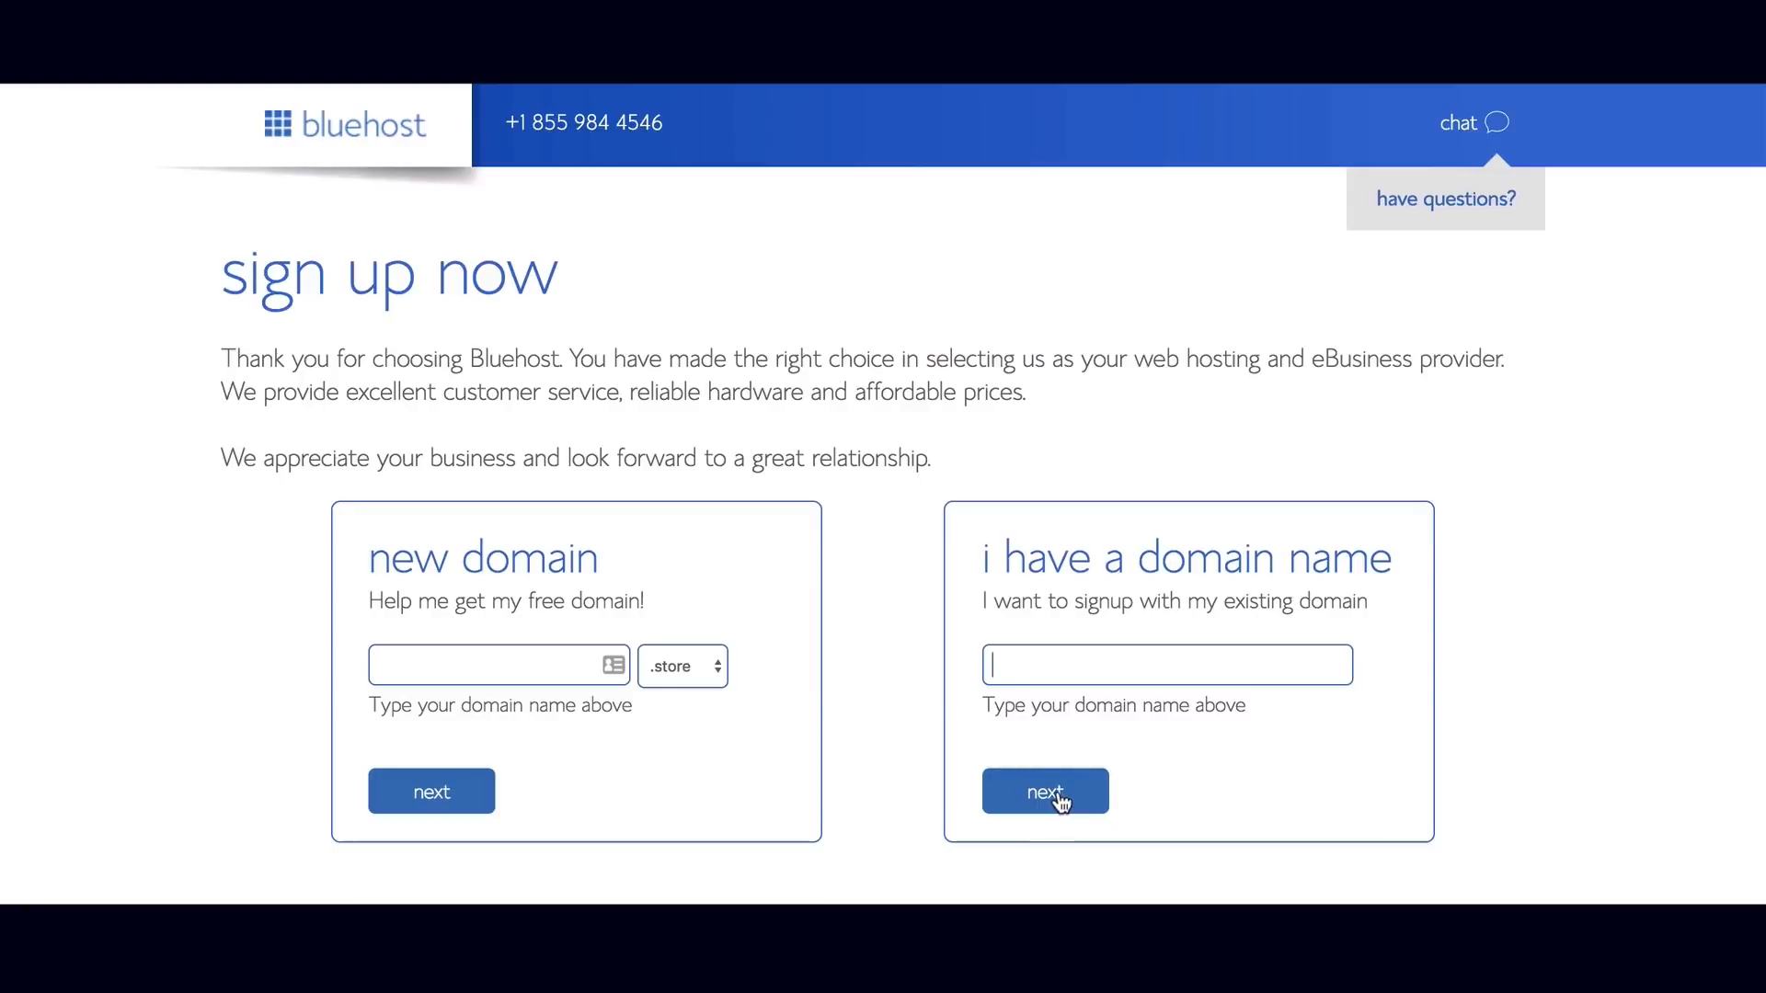
click(505, 670)
text(enteryourdomainhere)
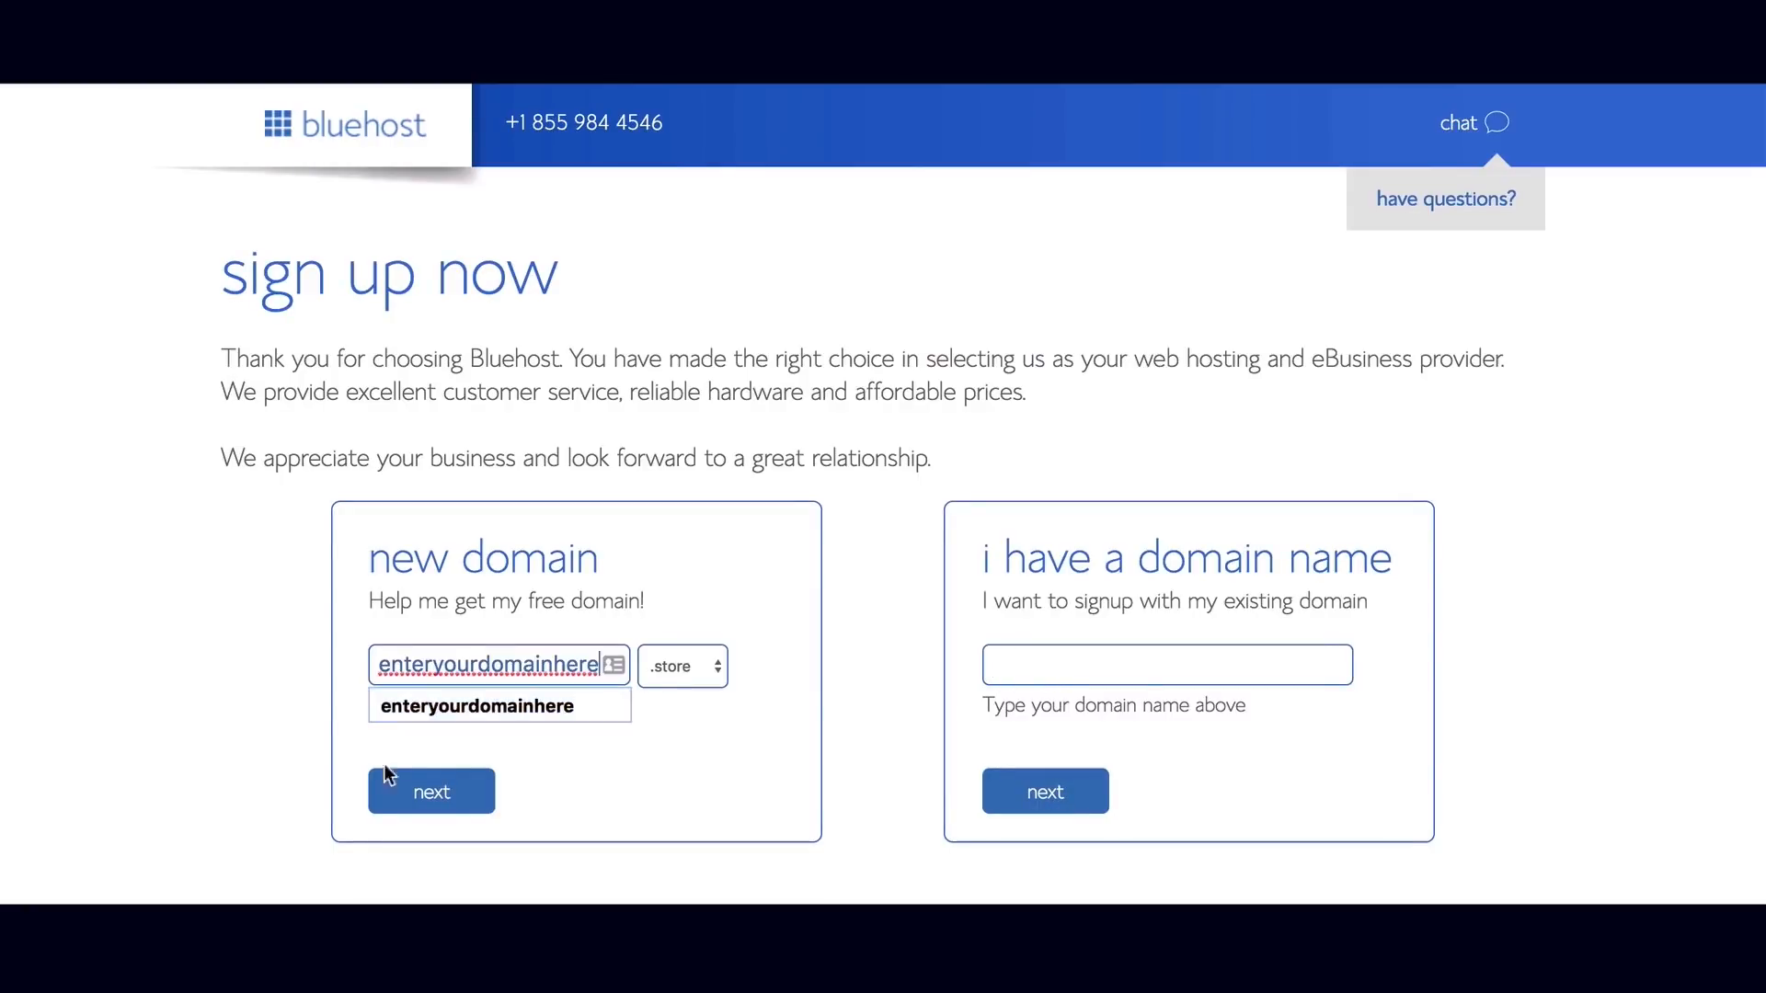
click(393, 791)
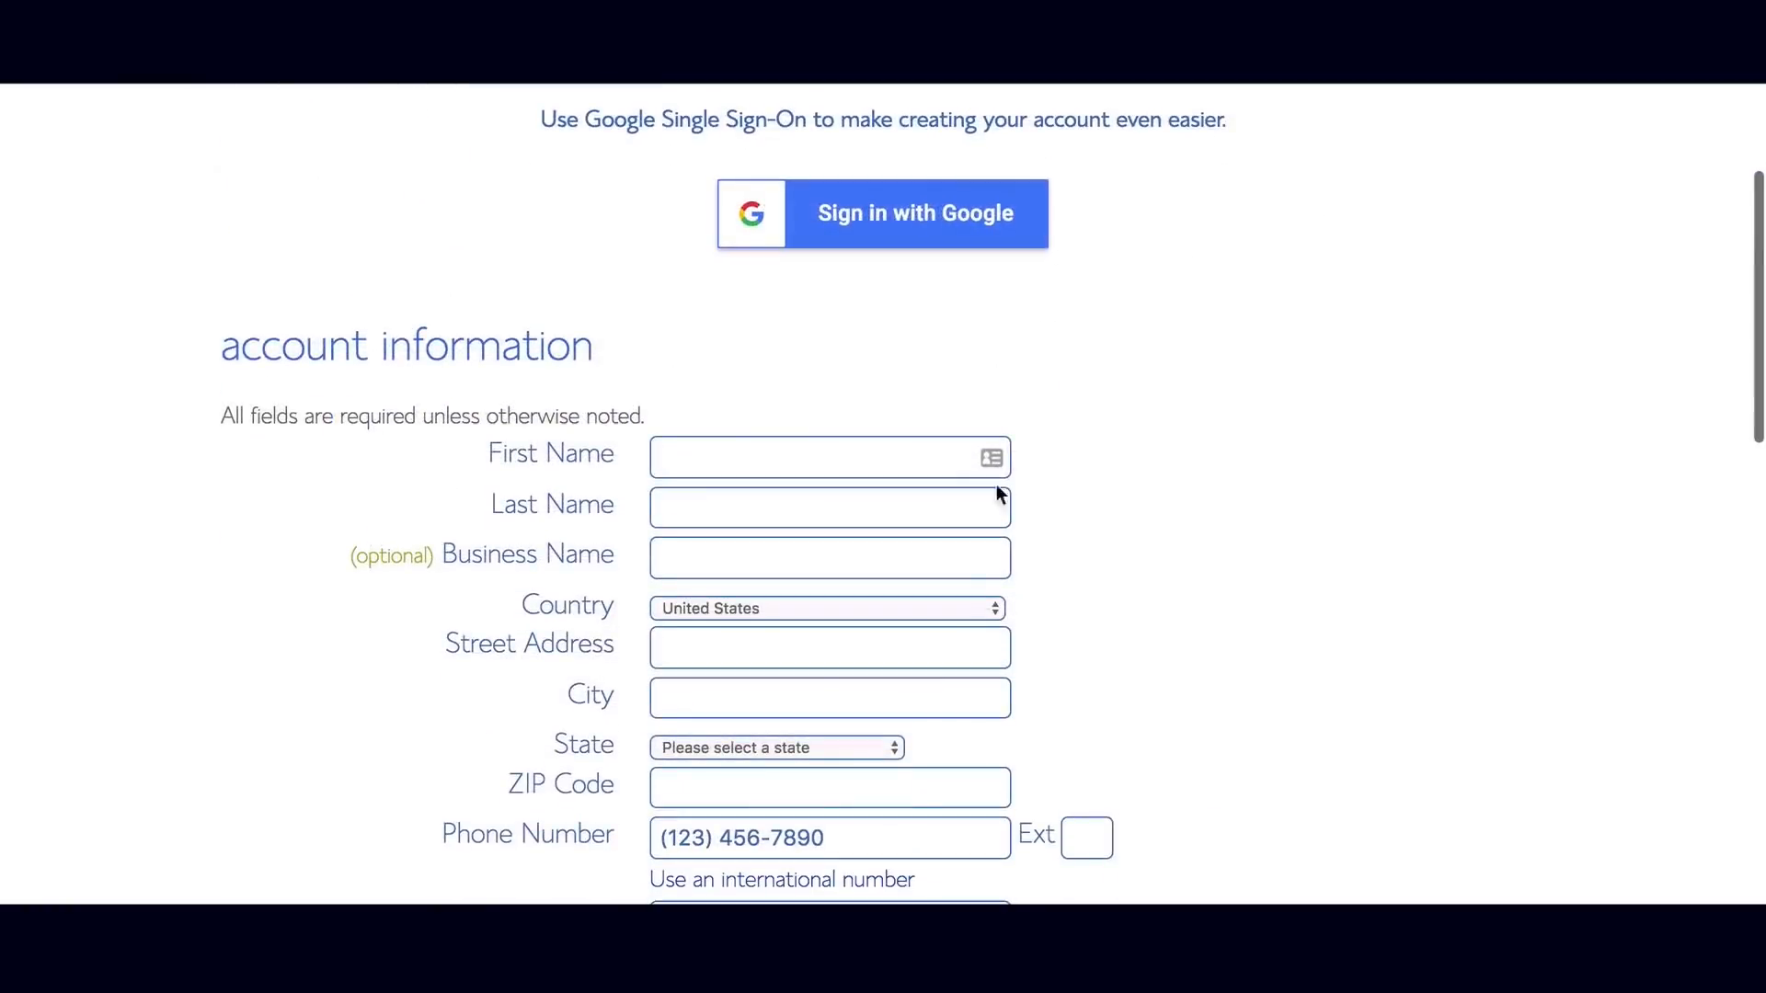
Uncheck the Site Backup Pro and SiteLock Security add-ons and agree to the terms of service.
scroll(875, 631, down, 8)
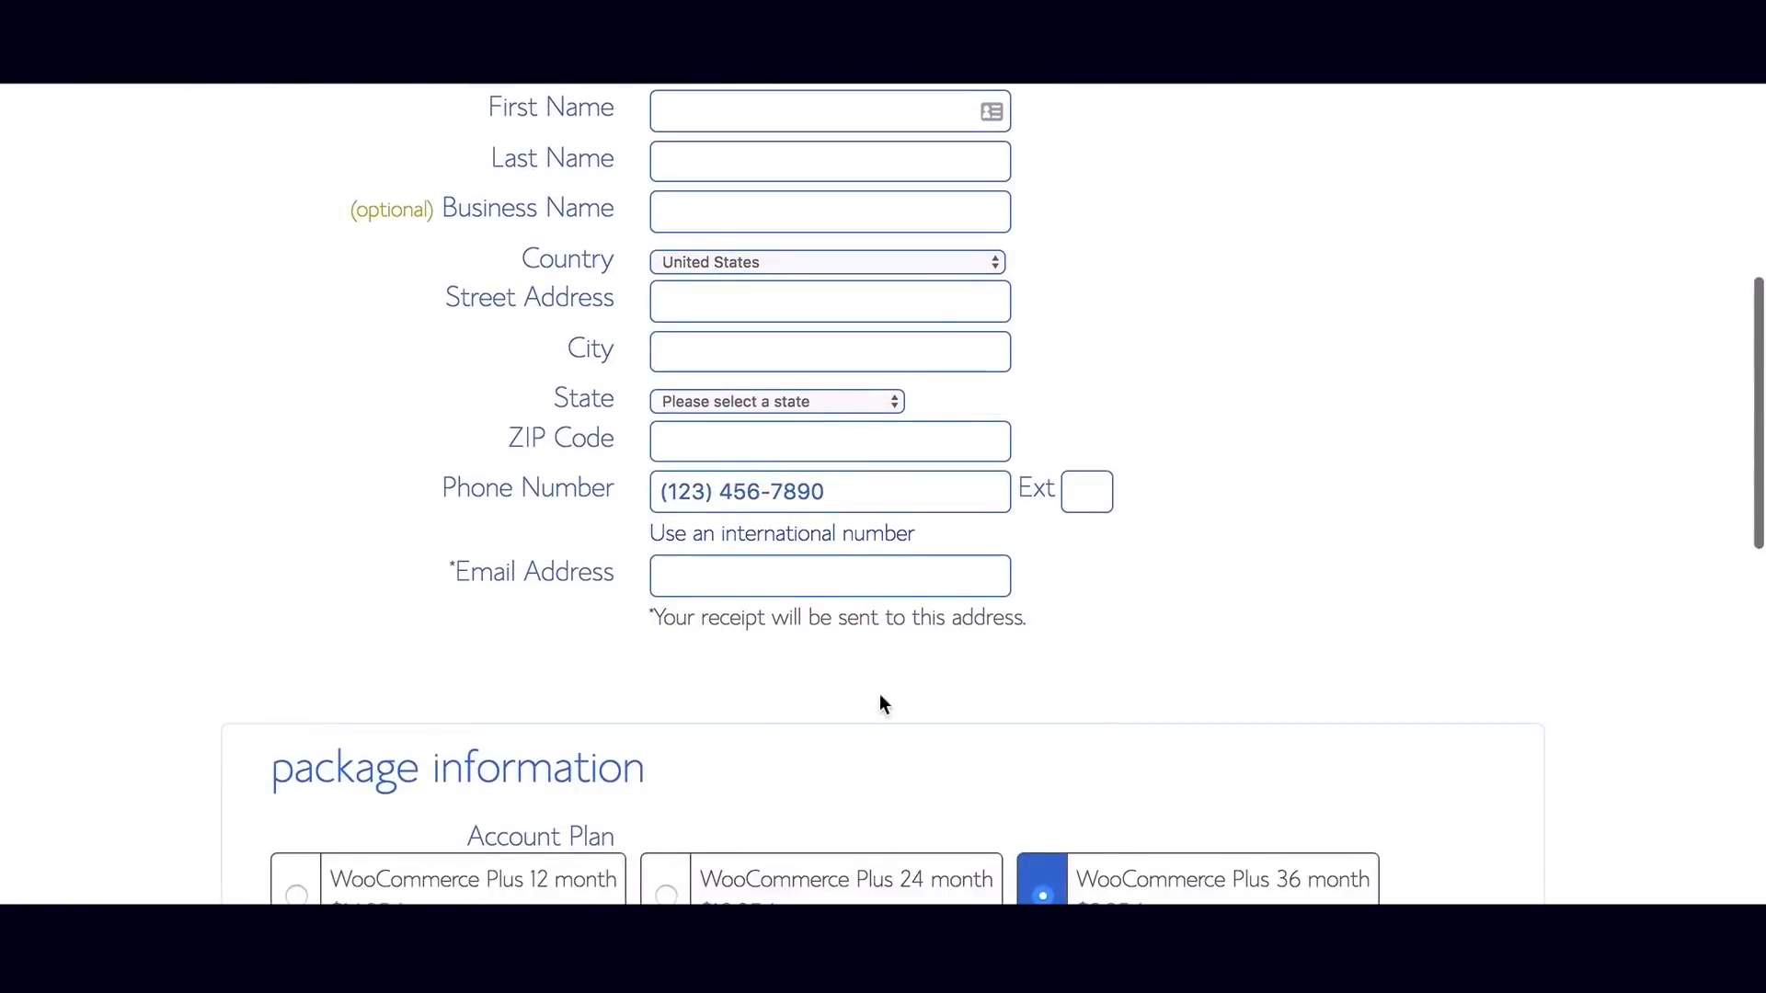
scroll(881, 696, down, 2)
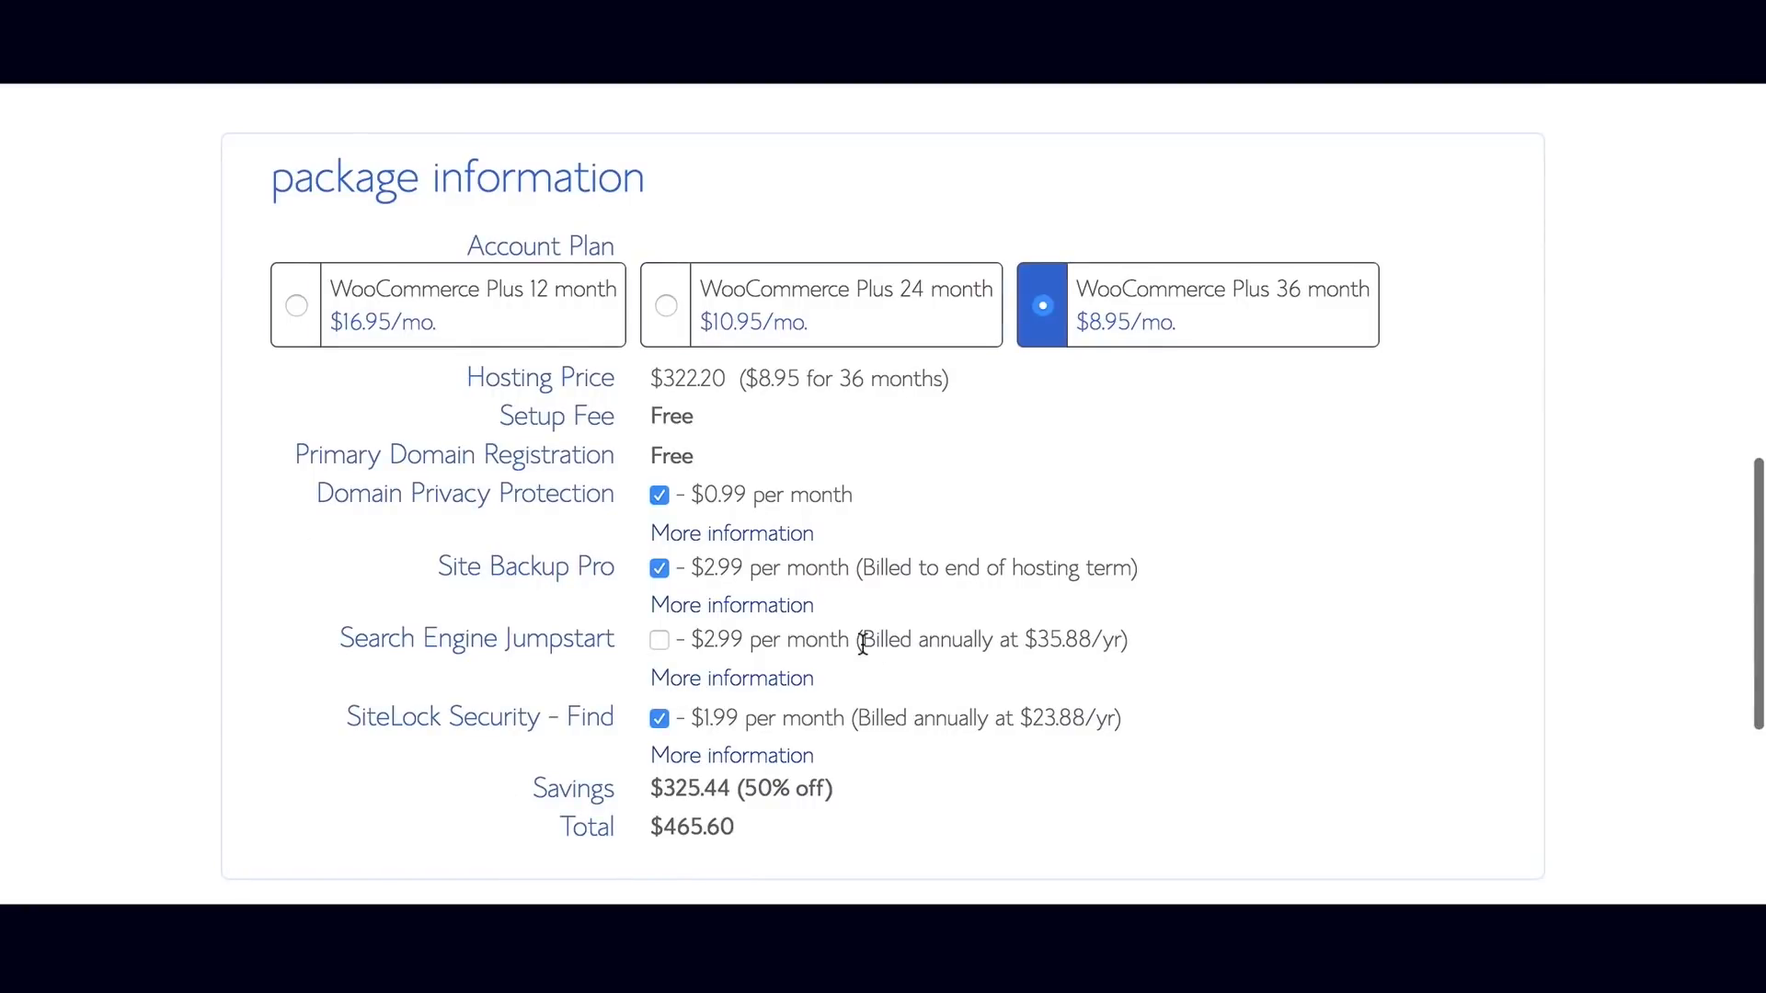
scroll(869, 641, down, 2)
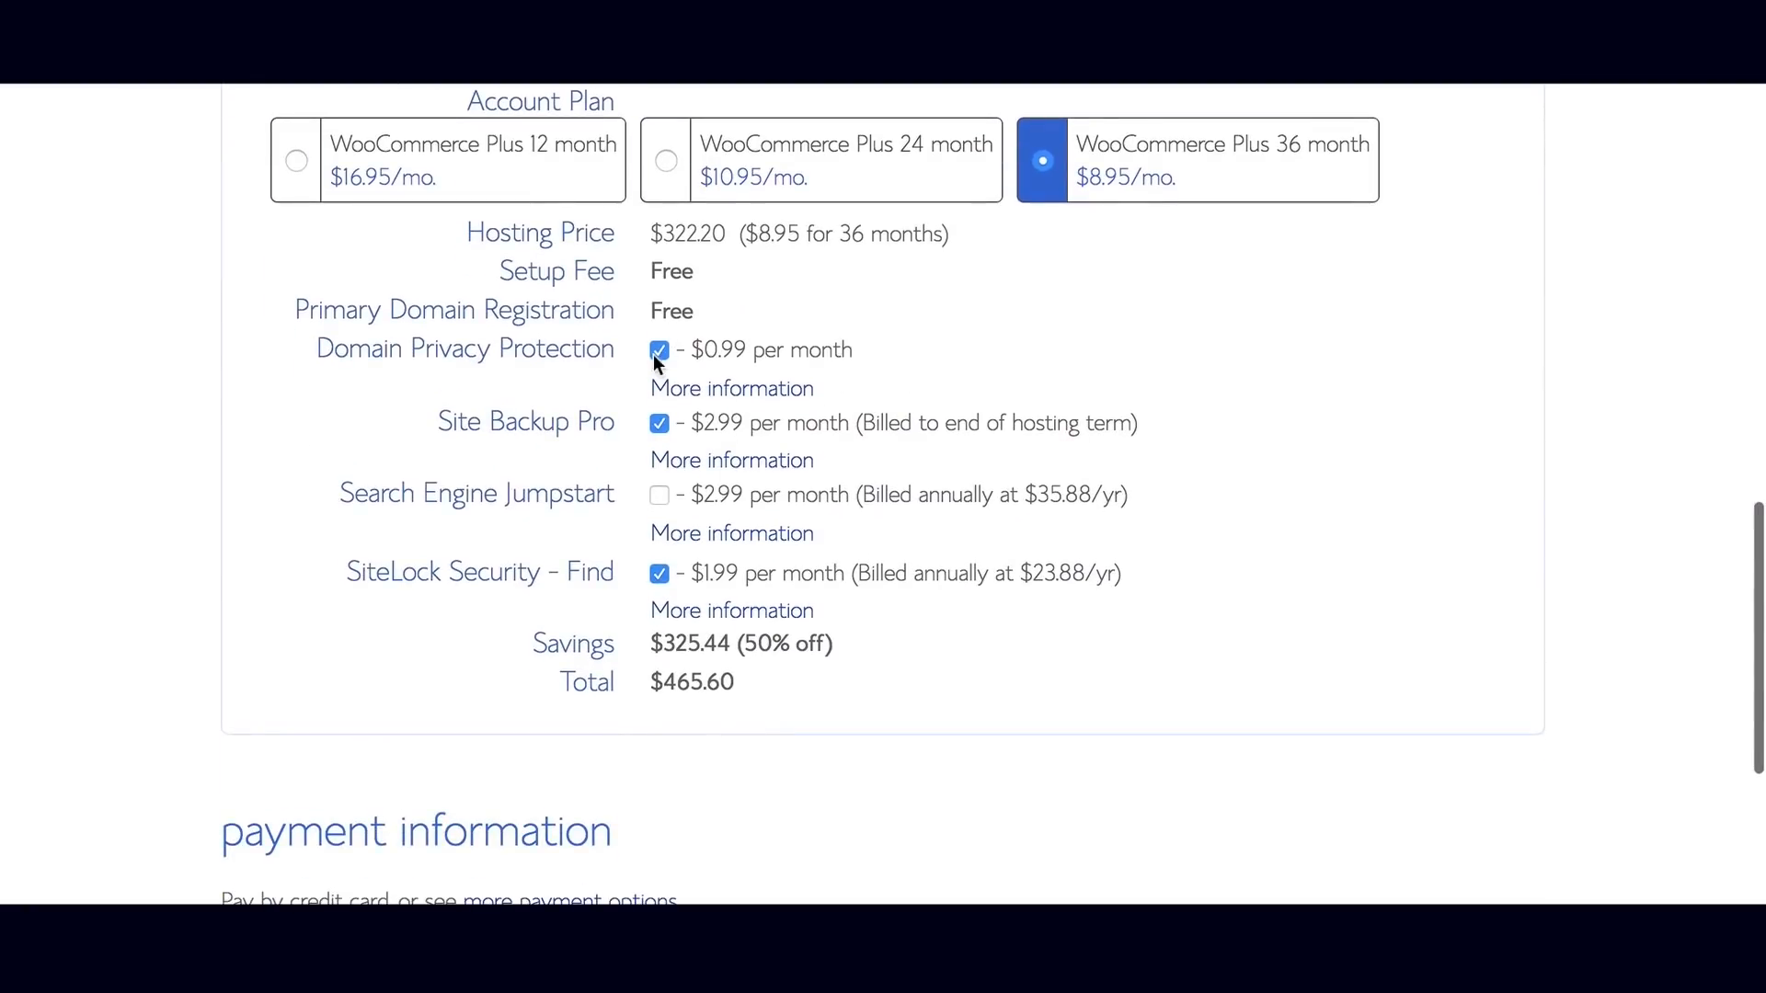
click(658, 425)
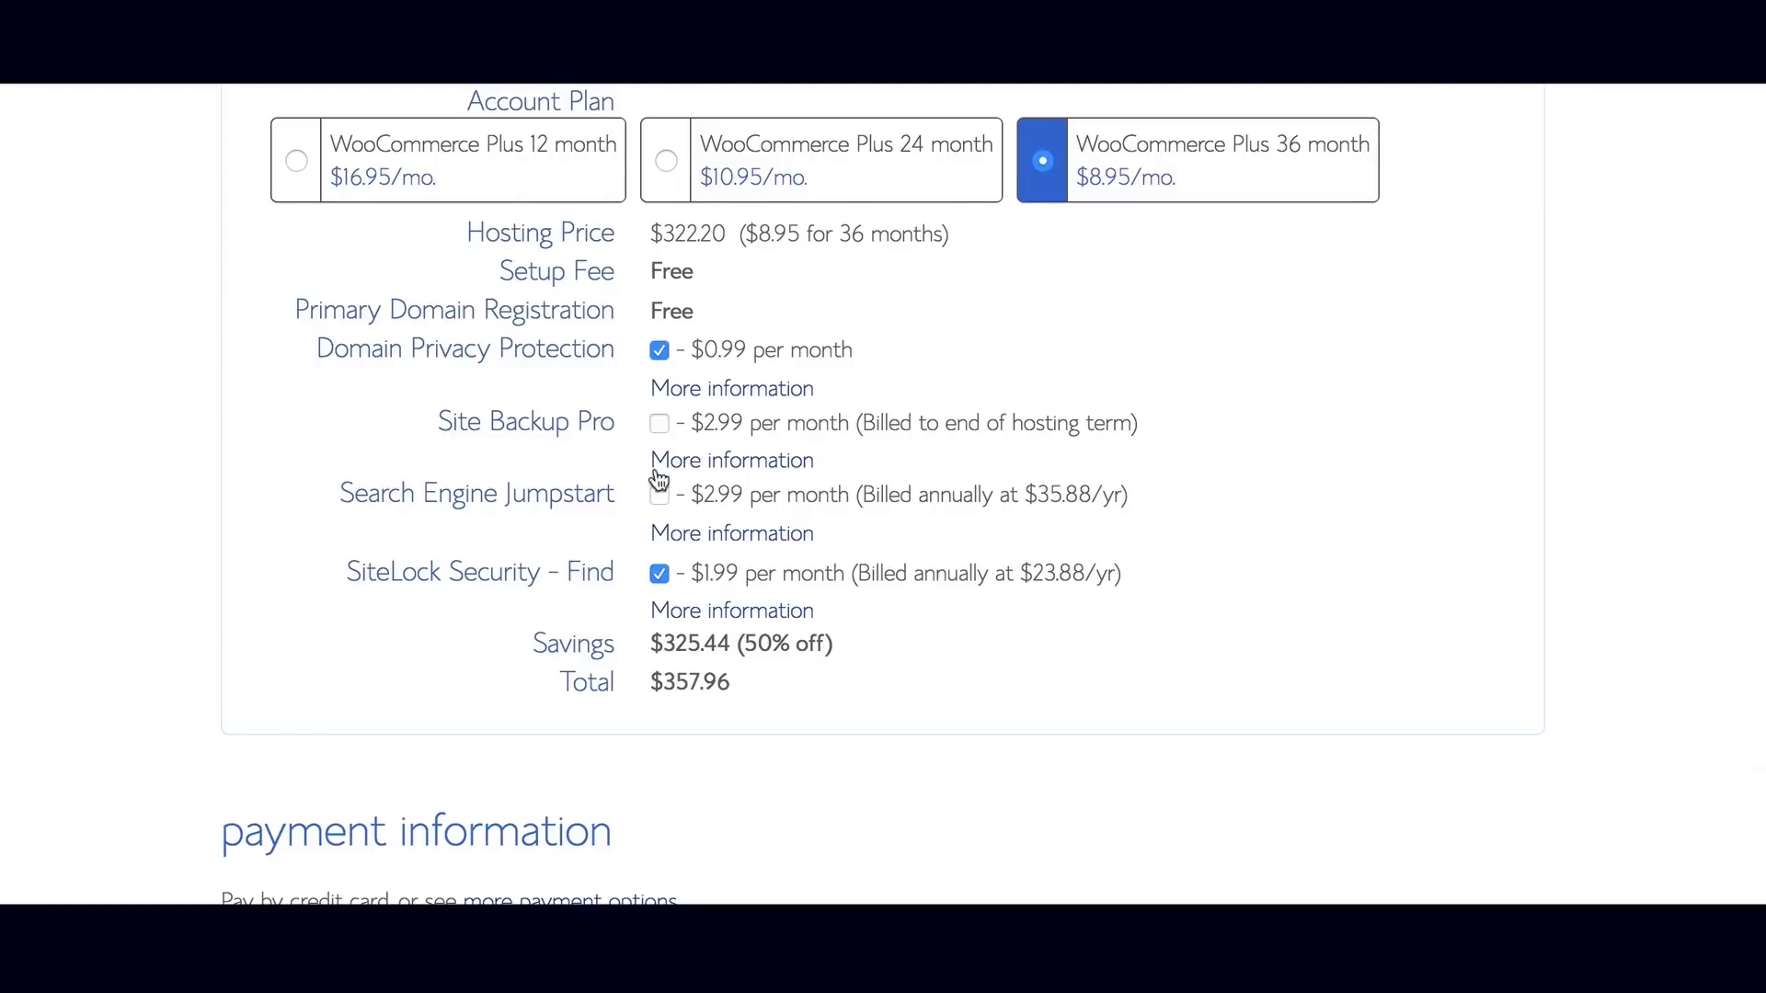
click(659, 574)
scroll(1108, 558, down, 6)
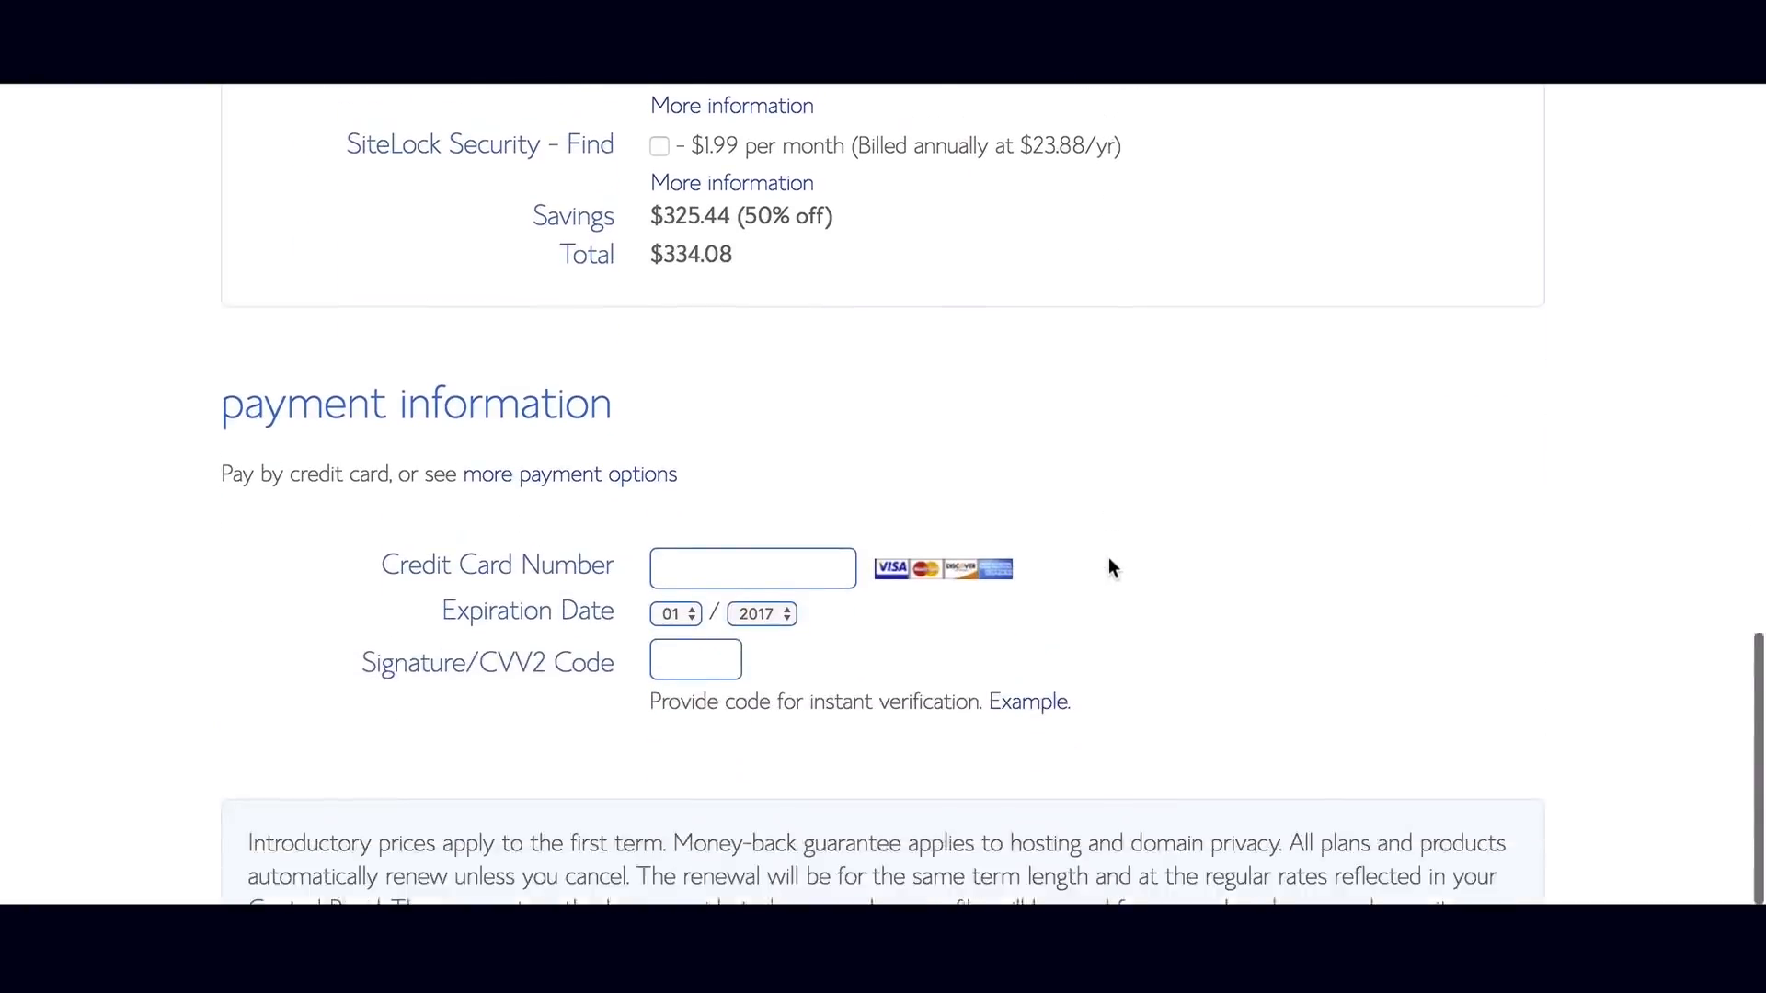
scroll(1371, 614, down, 1)
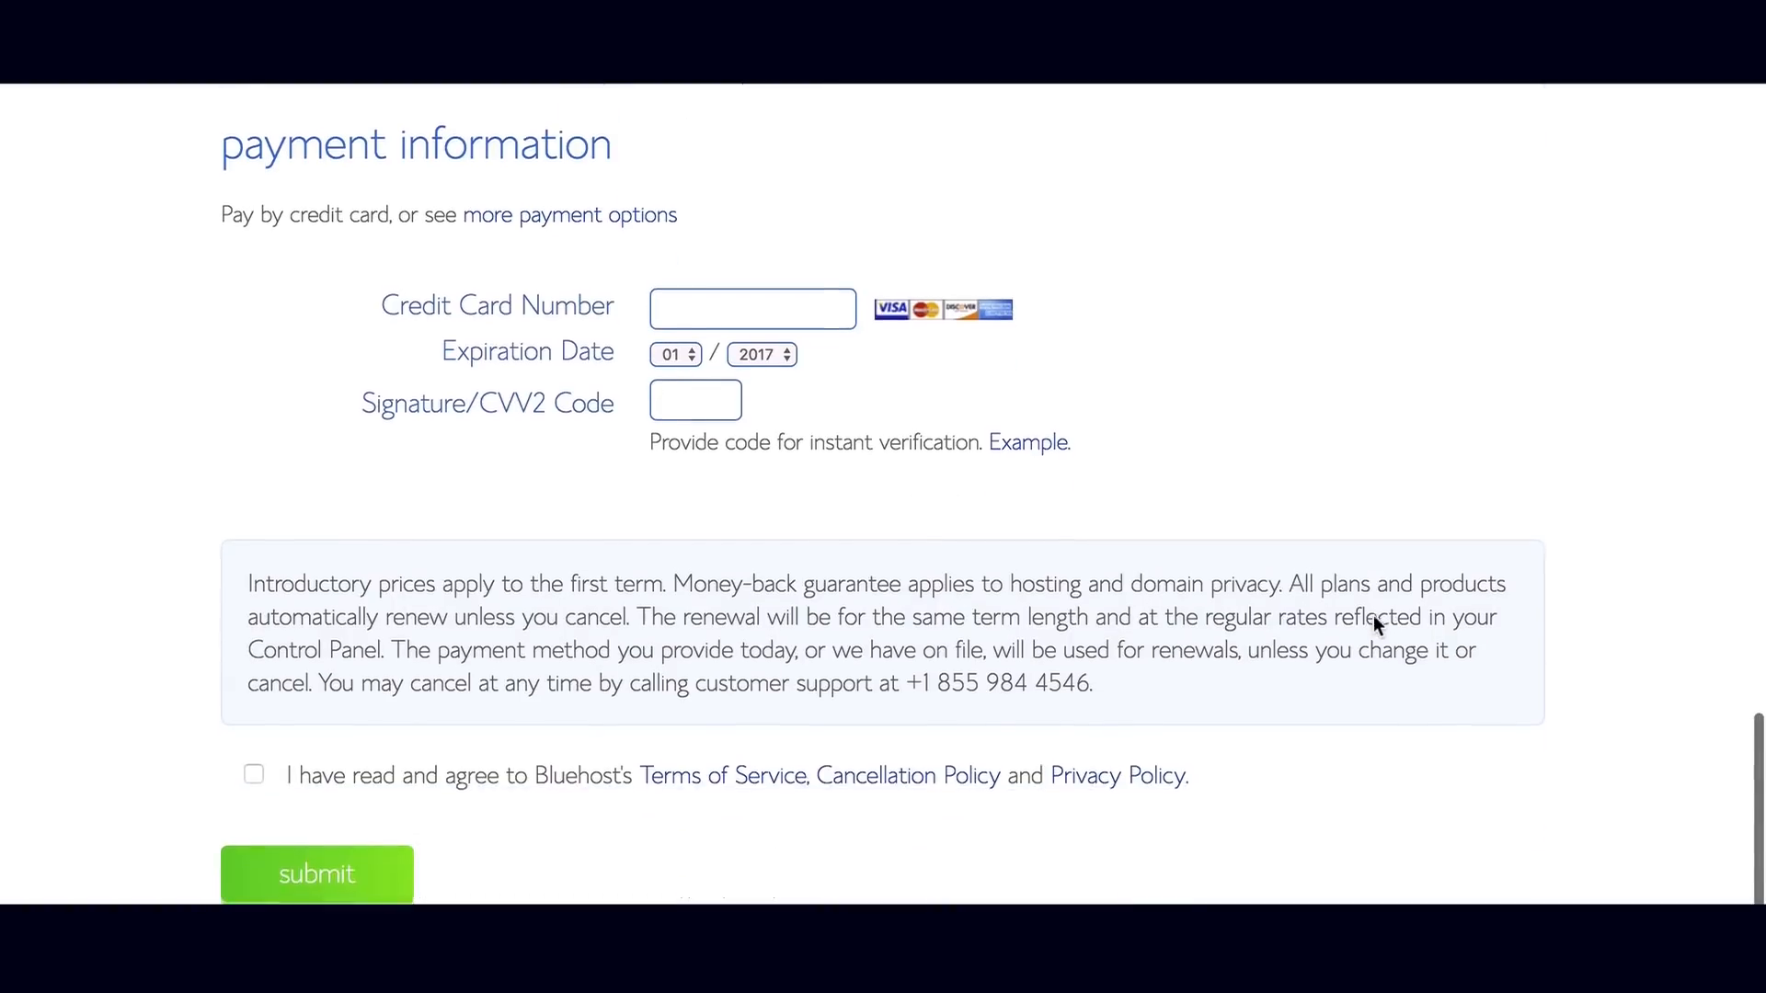
click(254, 782)
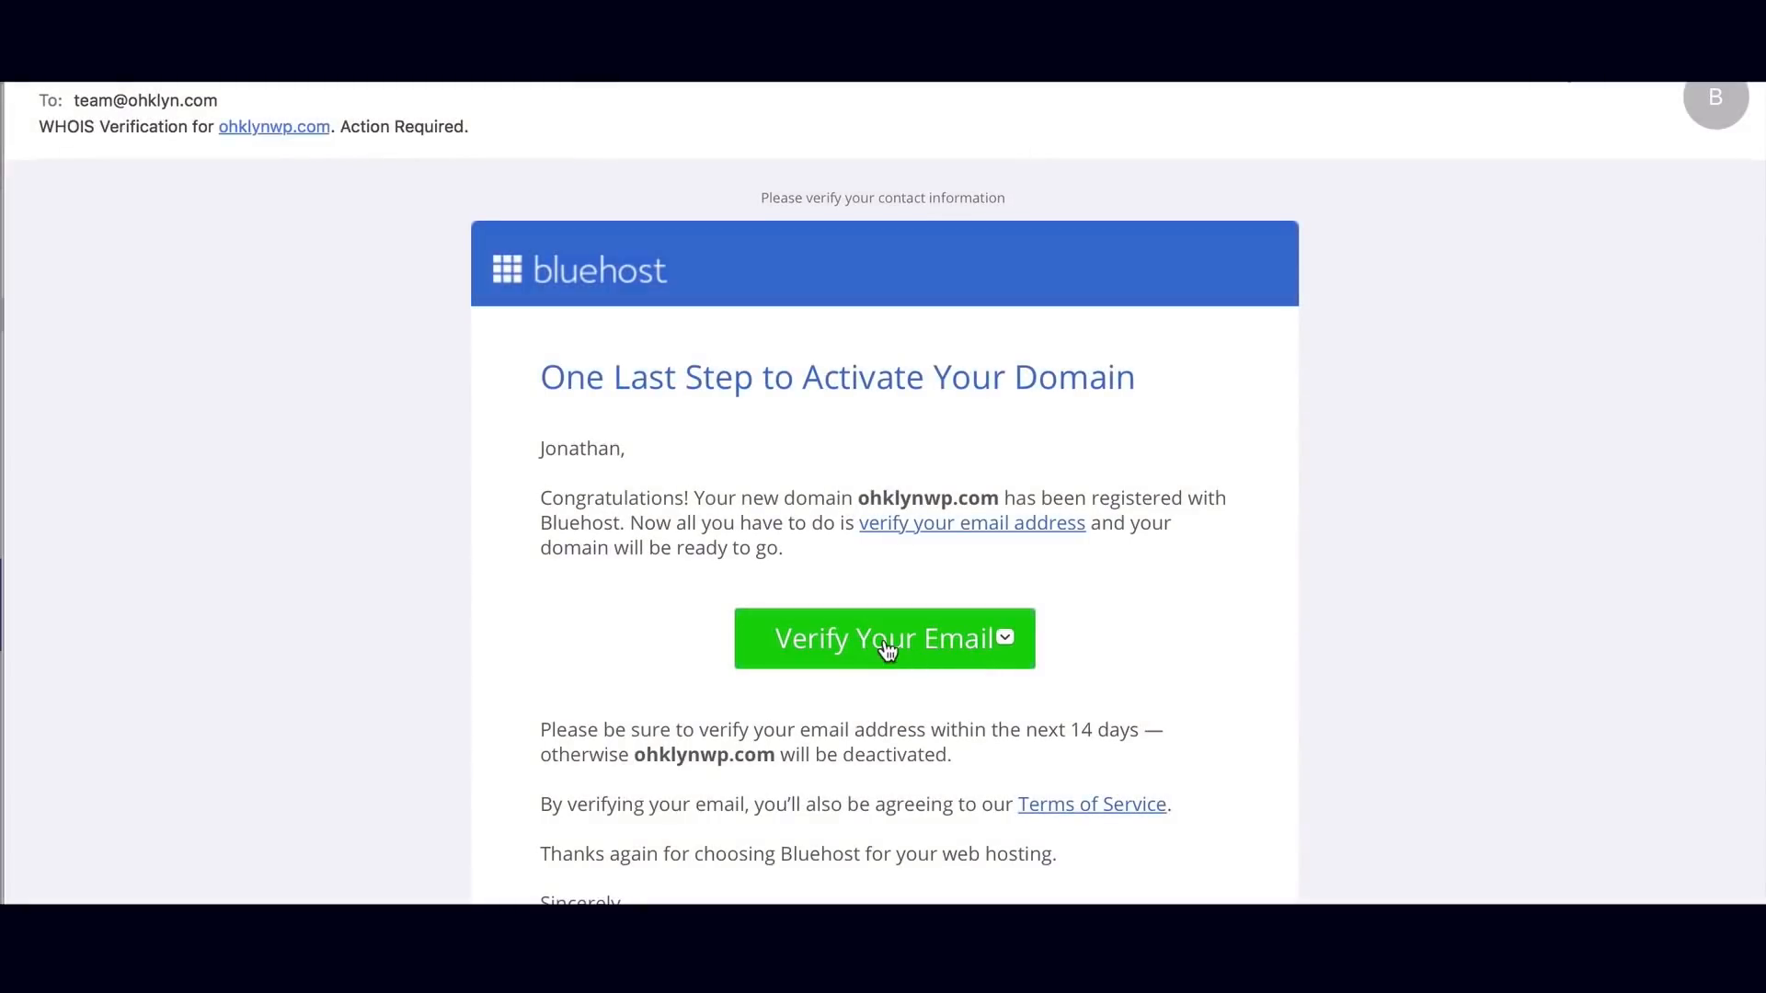
Verify the domain e-mail, set a suggested strong password with terms accepted, and log in.
click(888, 649)
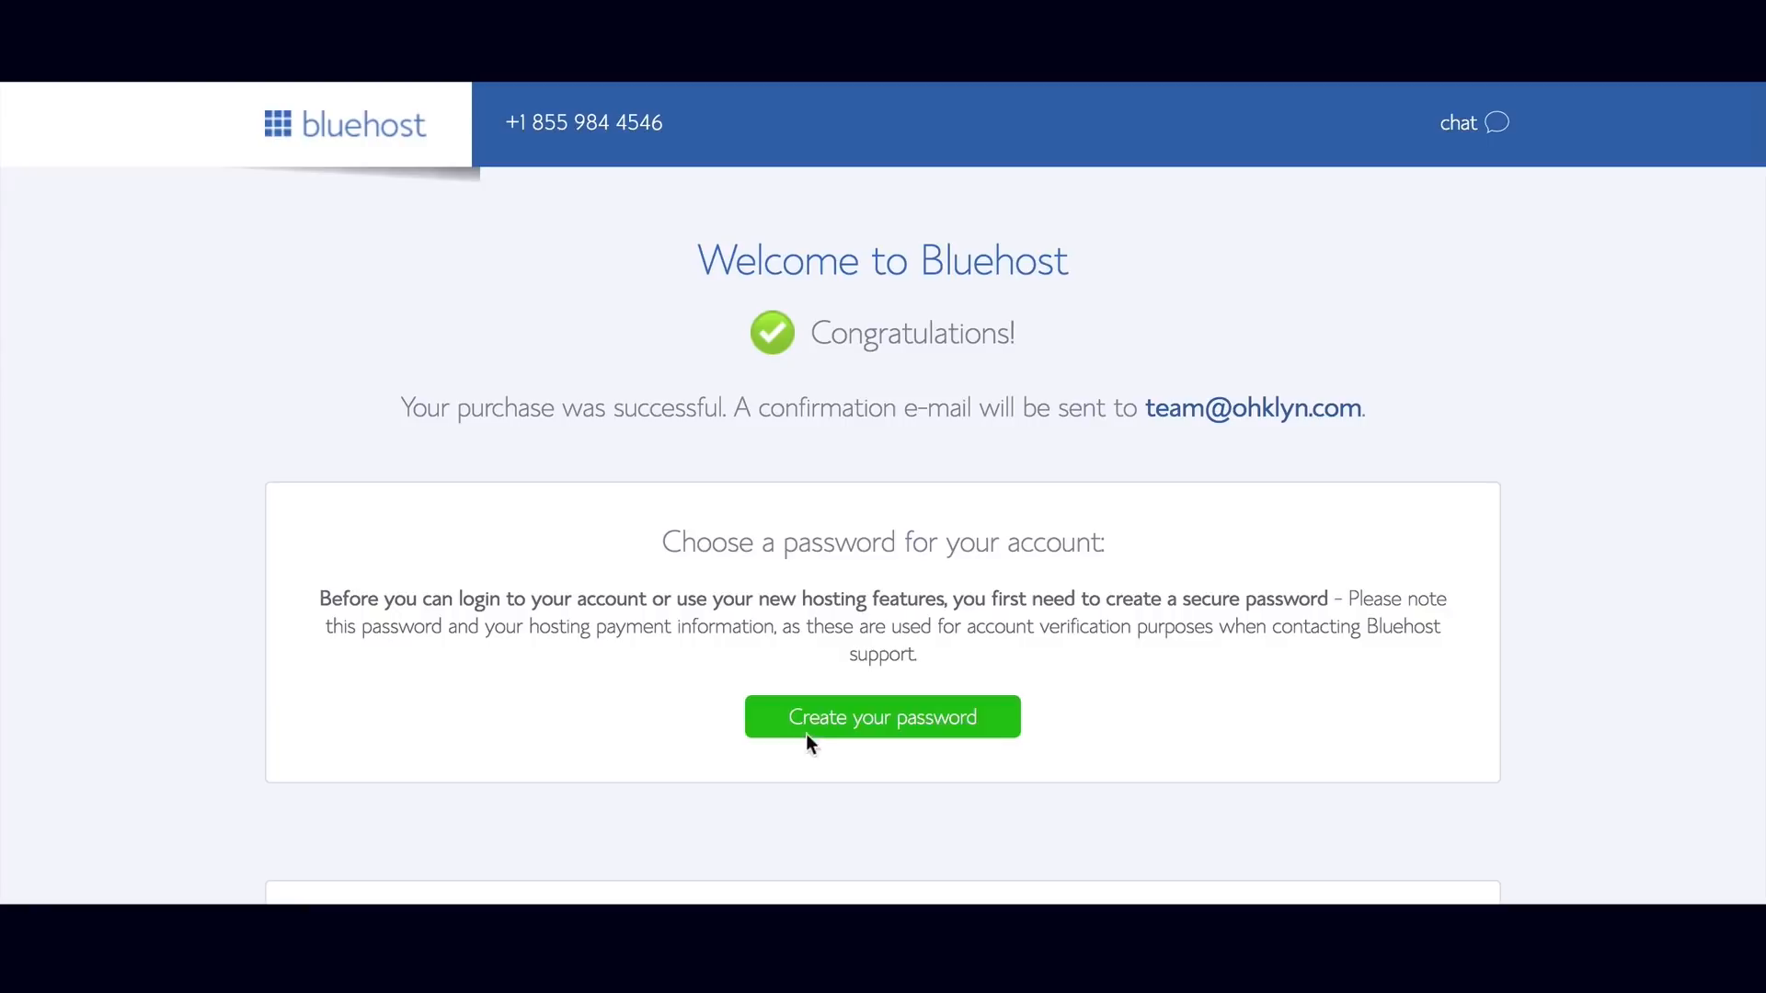
click(844, 725)
click(965, 592)
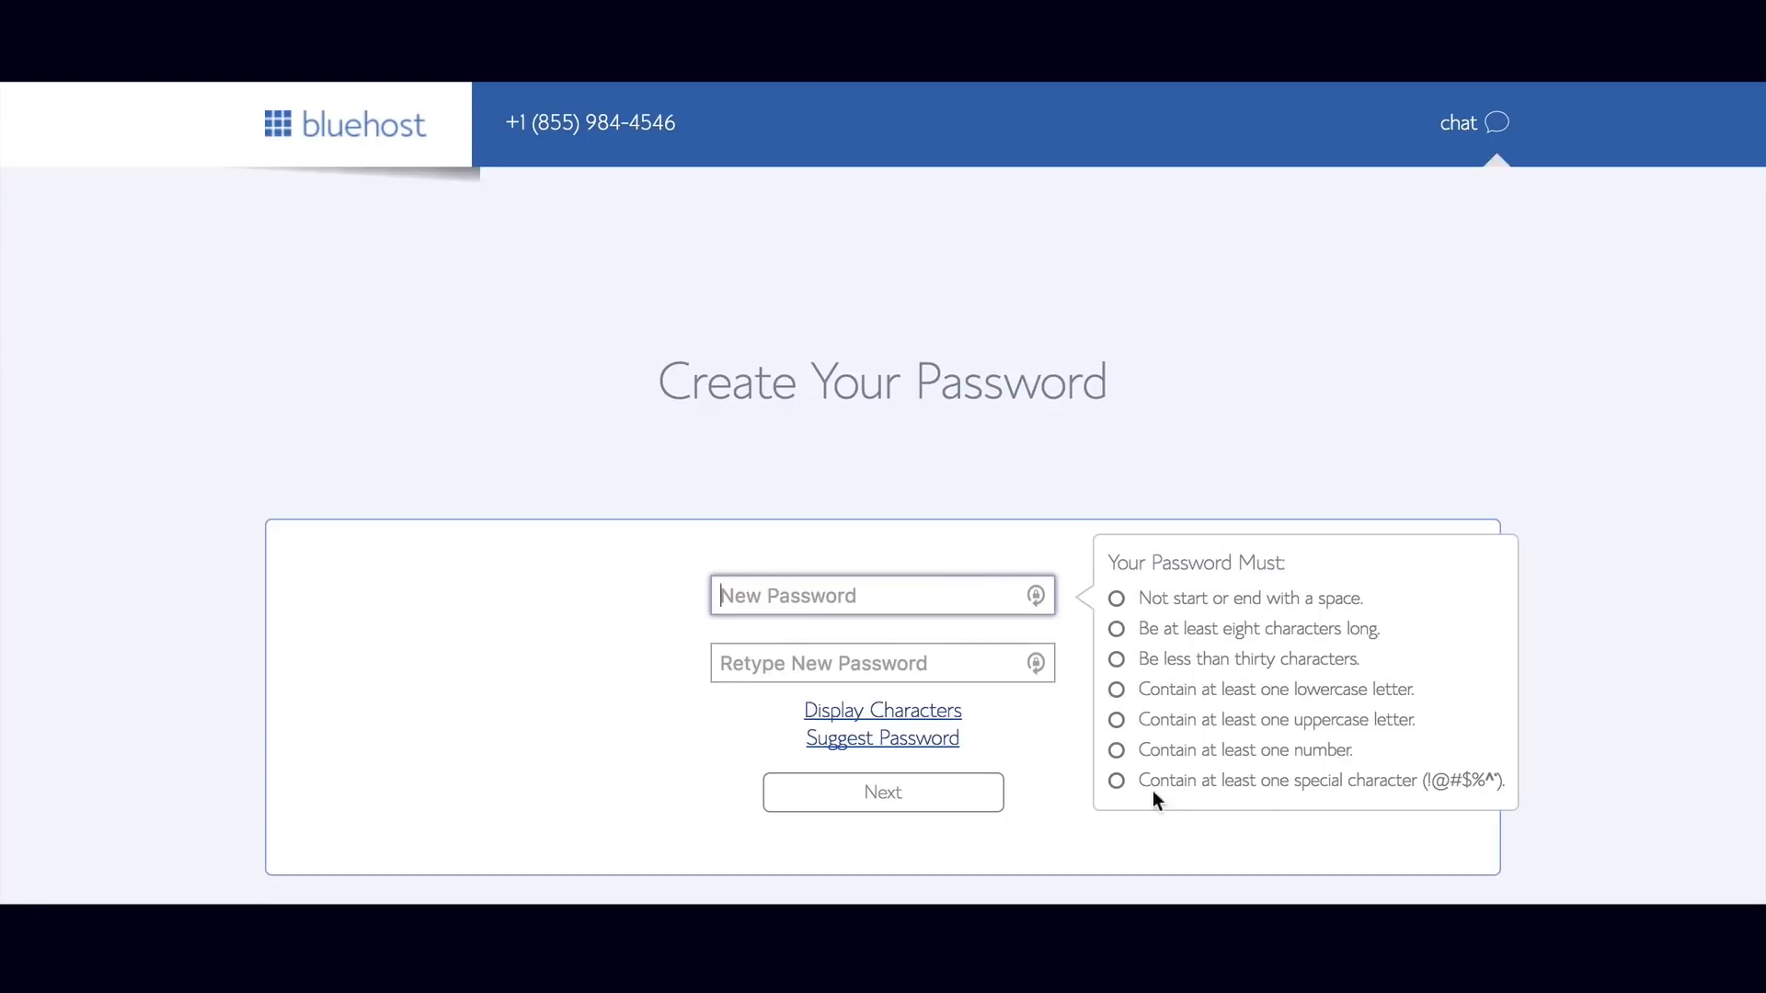
click(918, 740)
click(591, 833)
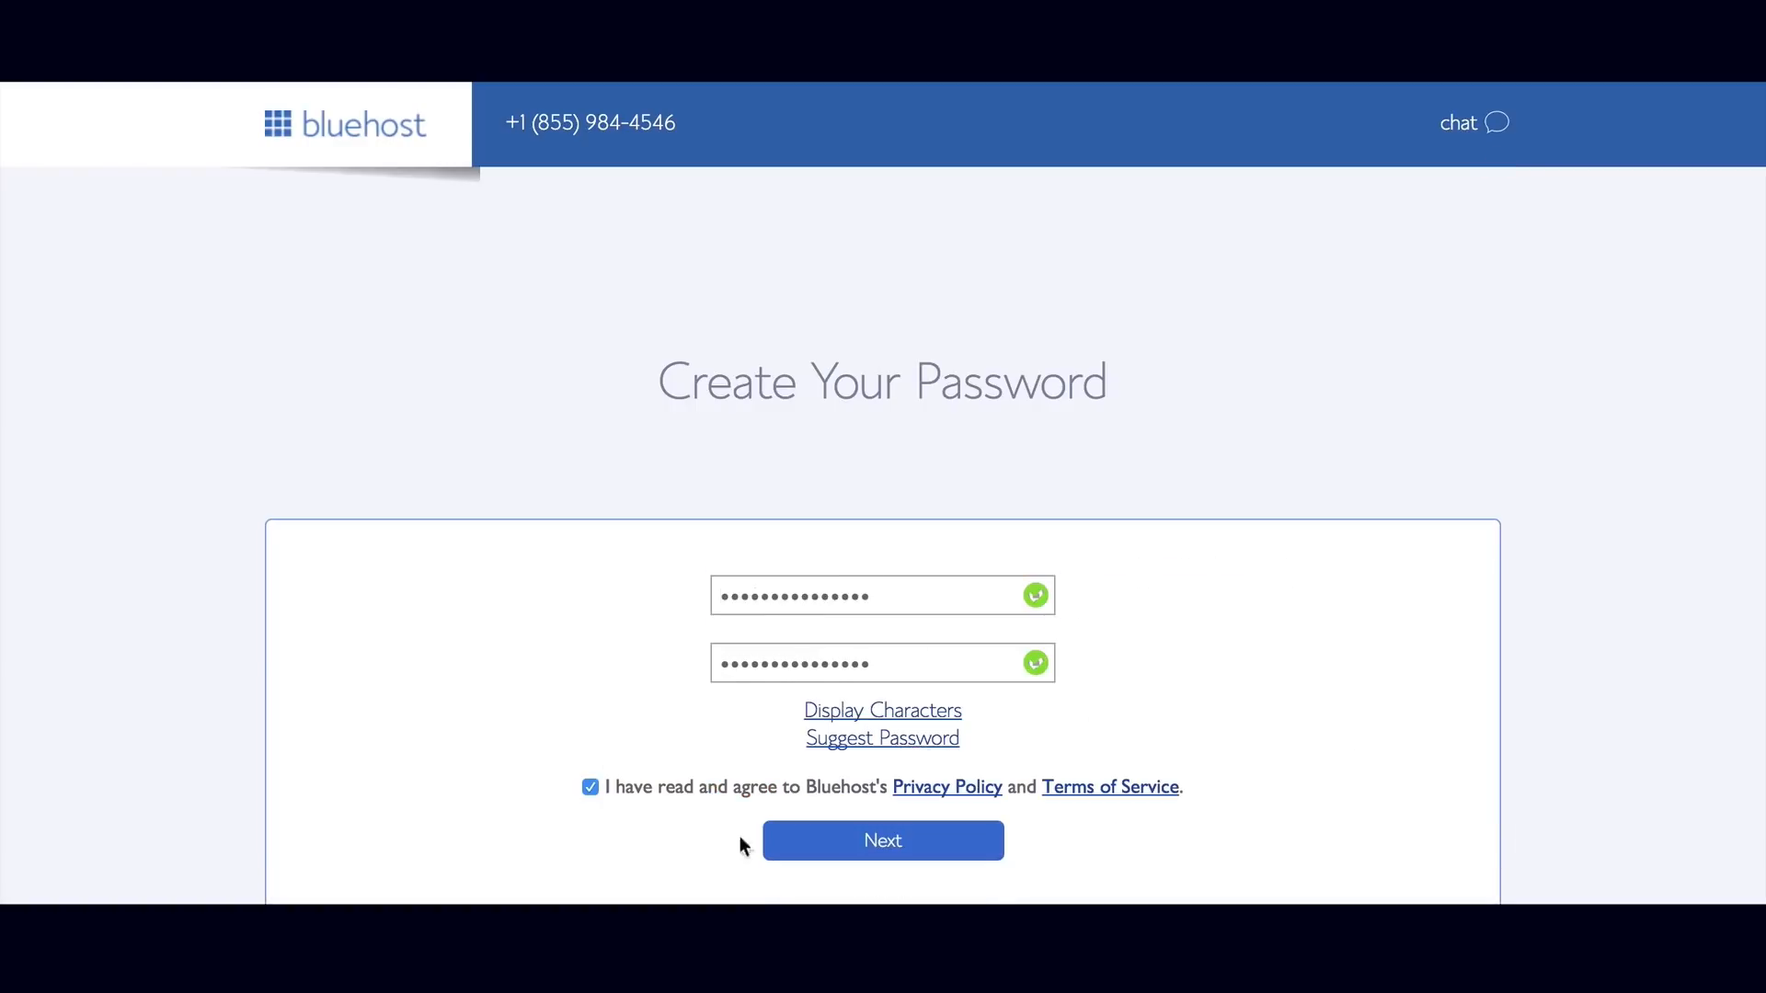
click(881, 845)
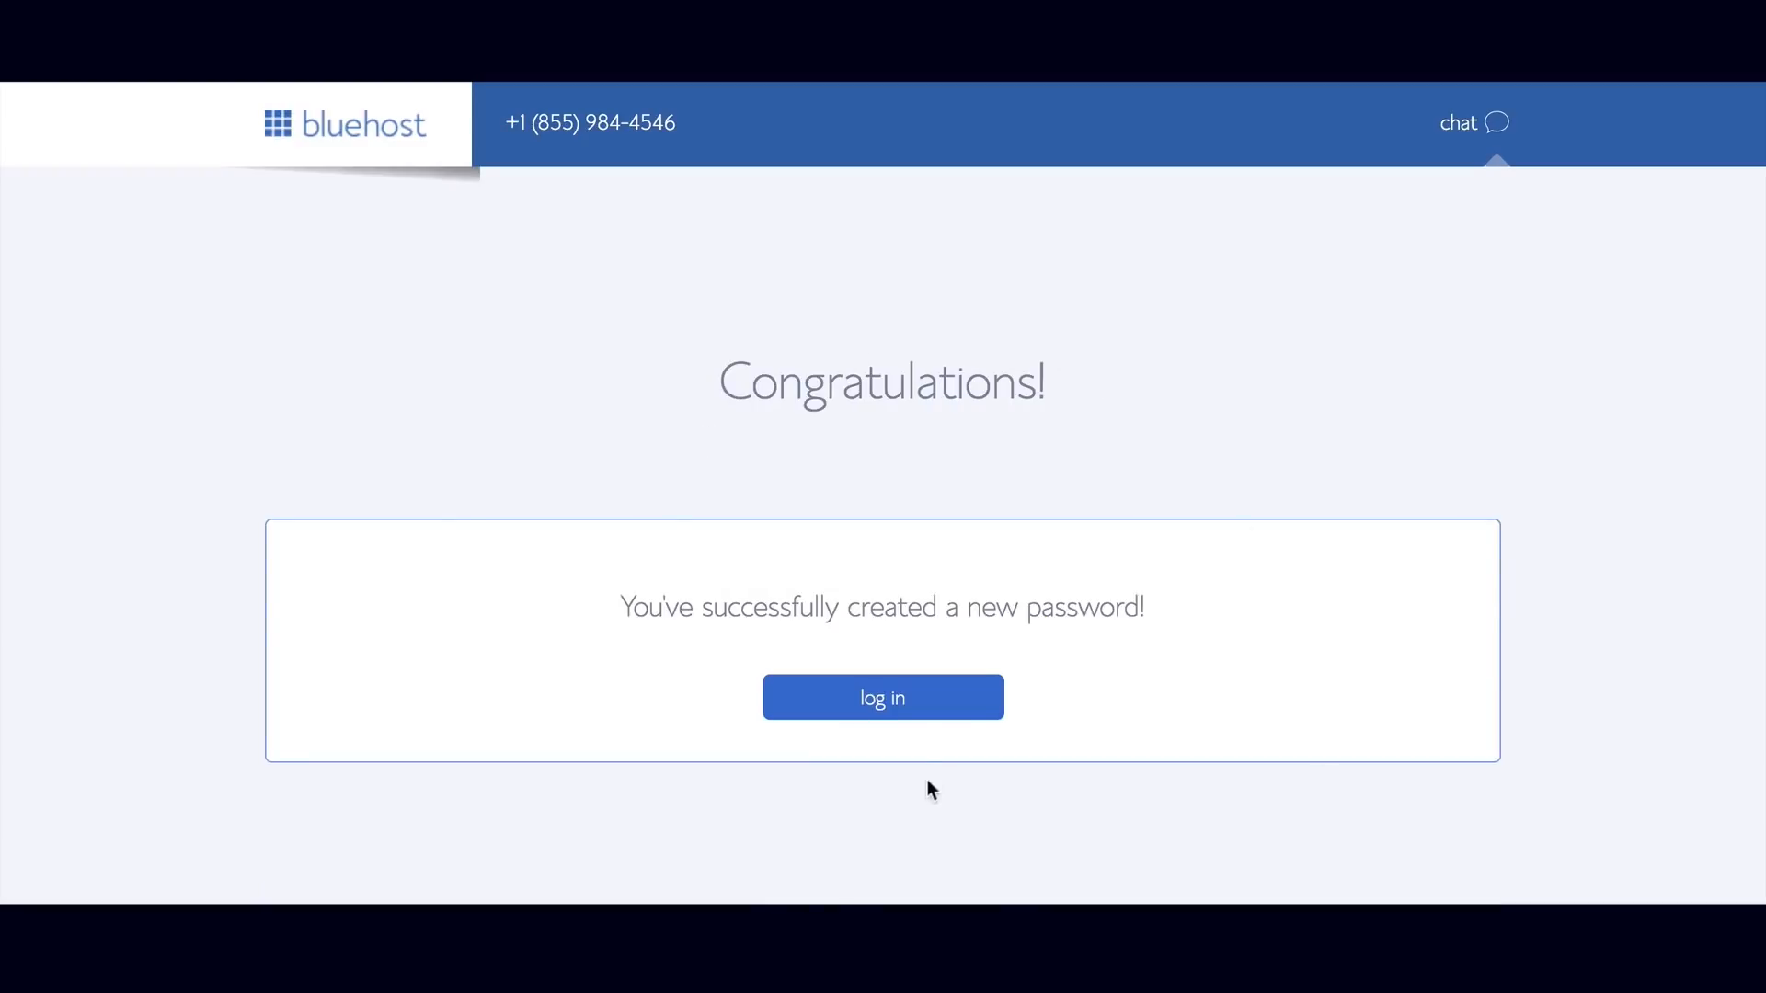
click(900, 714)
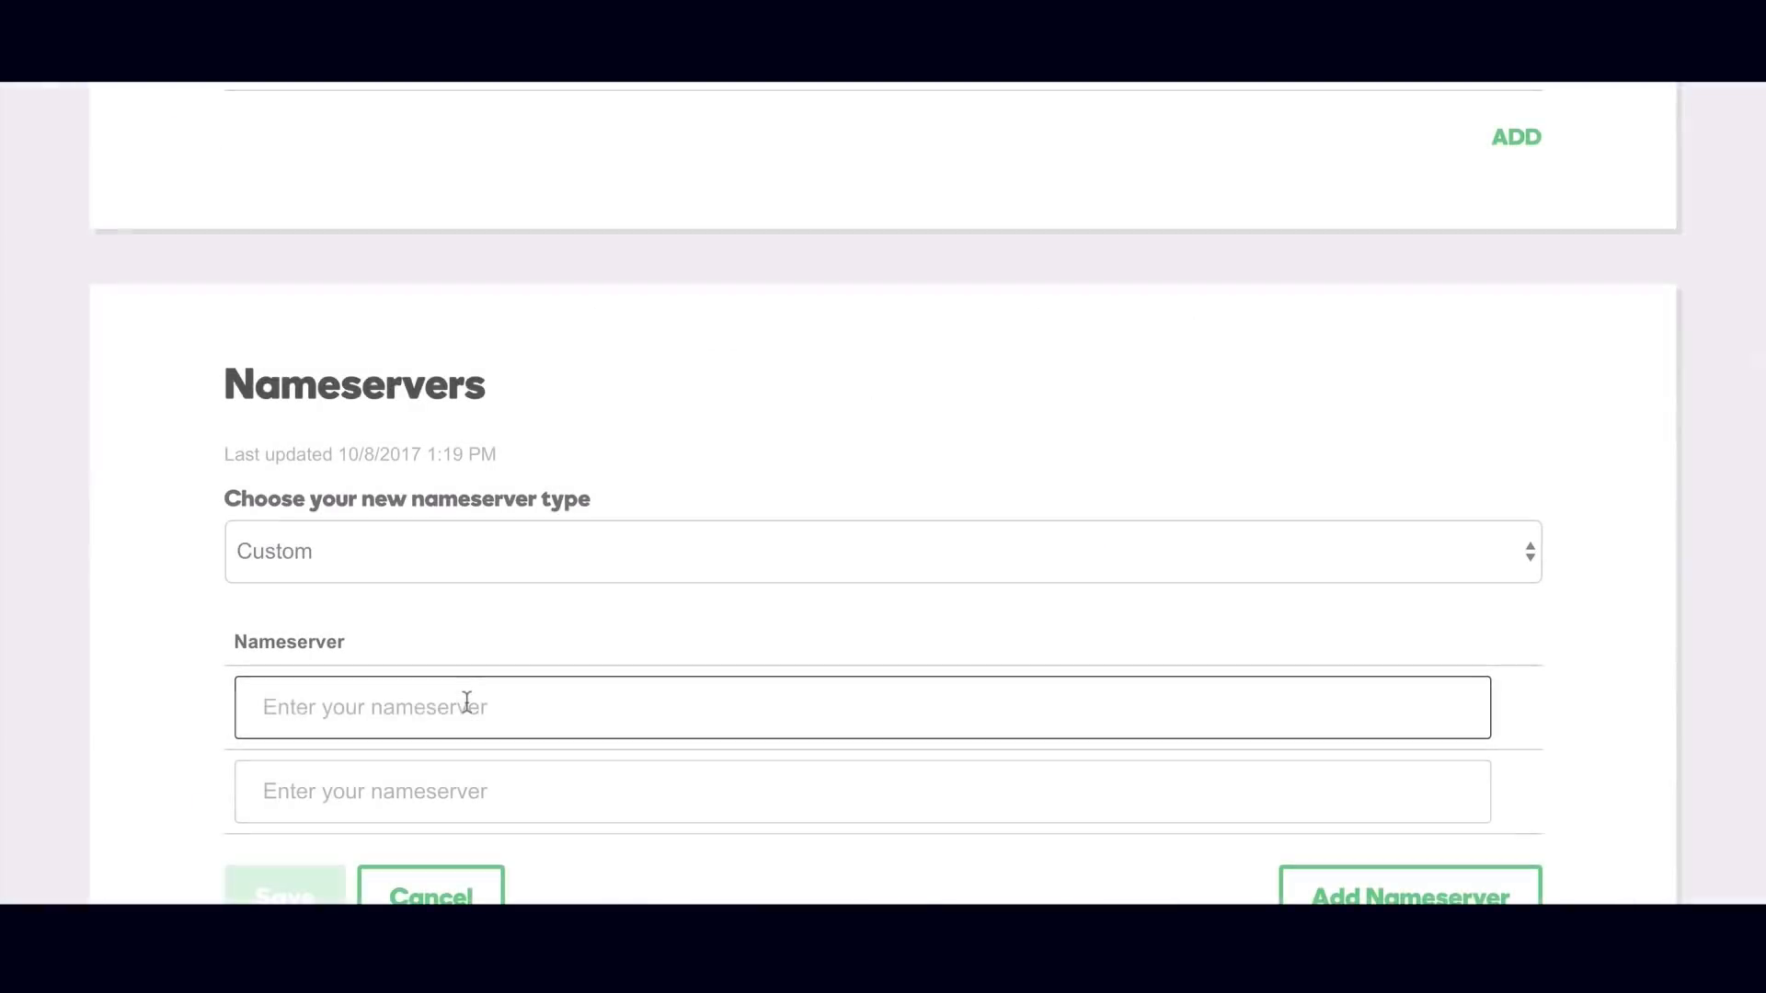
Set the nameservers to NS1.BLUEHOST.COM and NS2.BLUEHOST.COM and save.
text(NS1.BLUEHOST.COM)
click(444, 792)
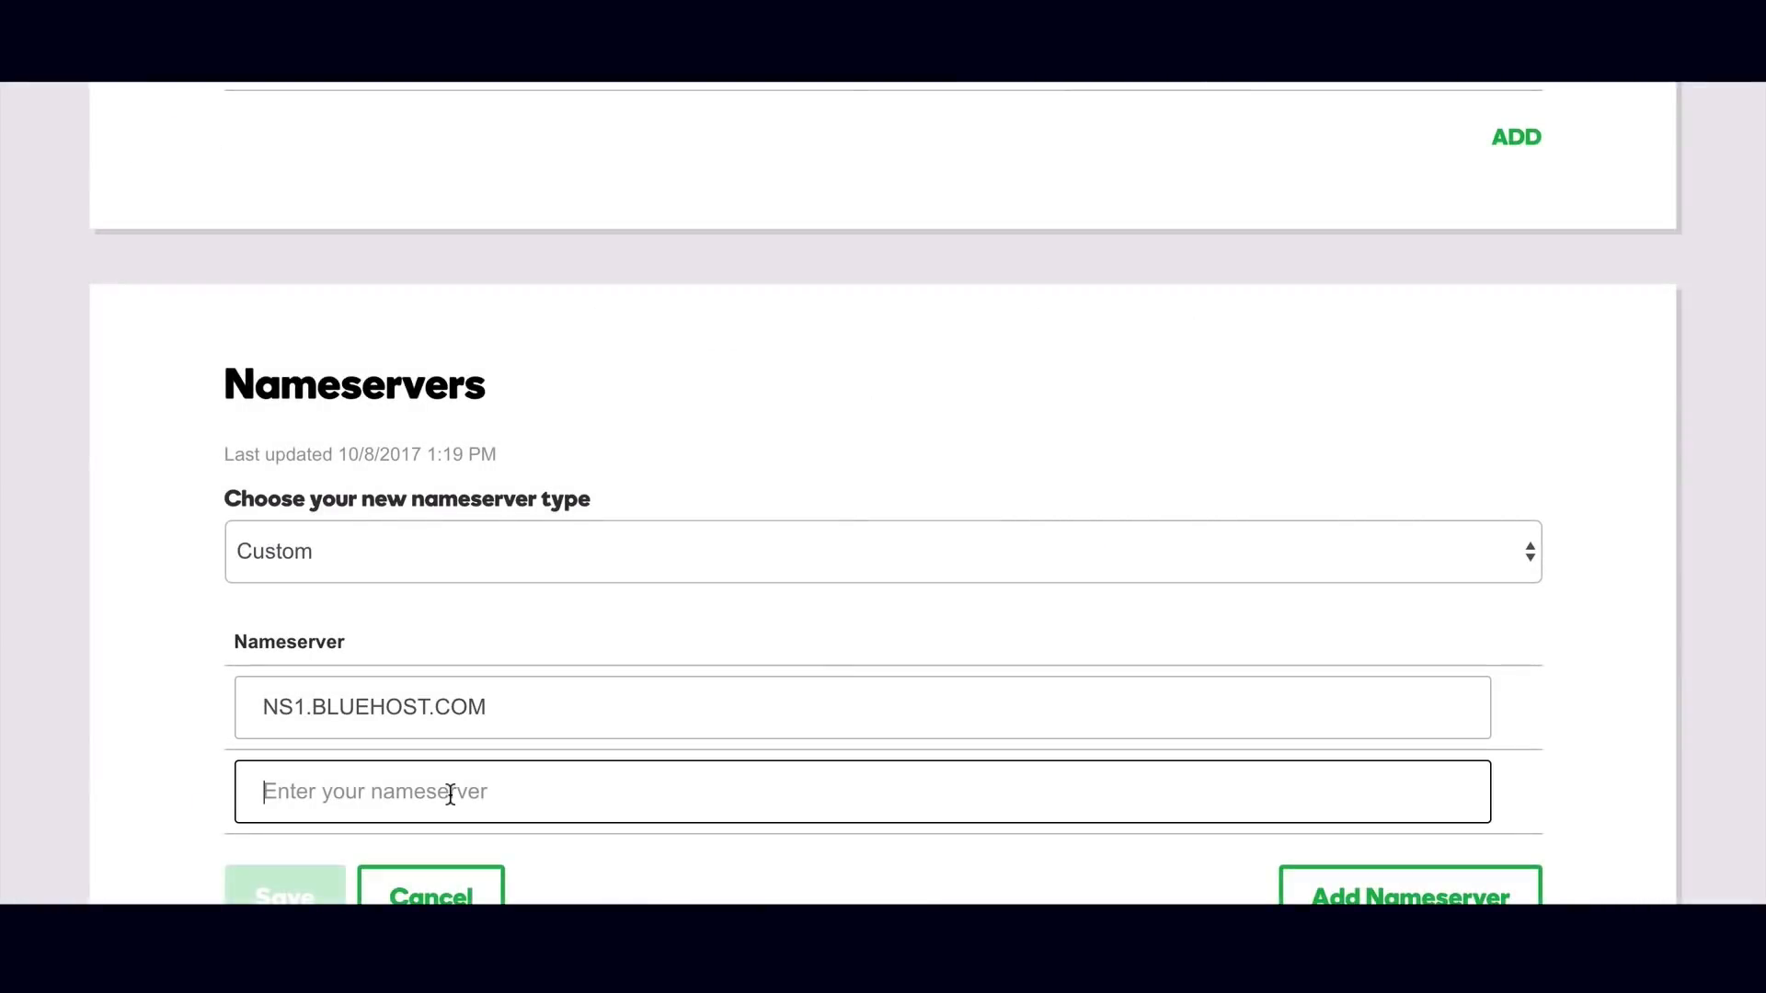
text(NS1.BLUEHOST.COM)
click(309, 792)
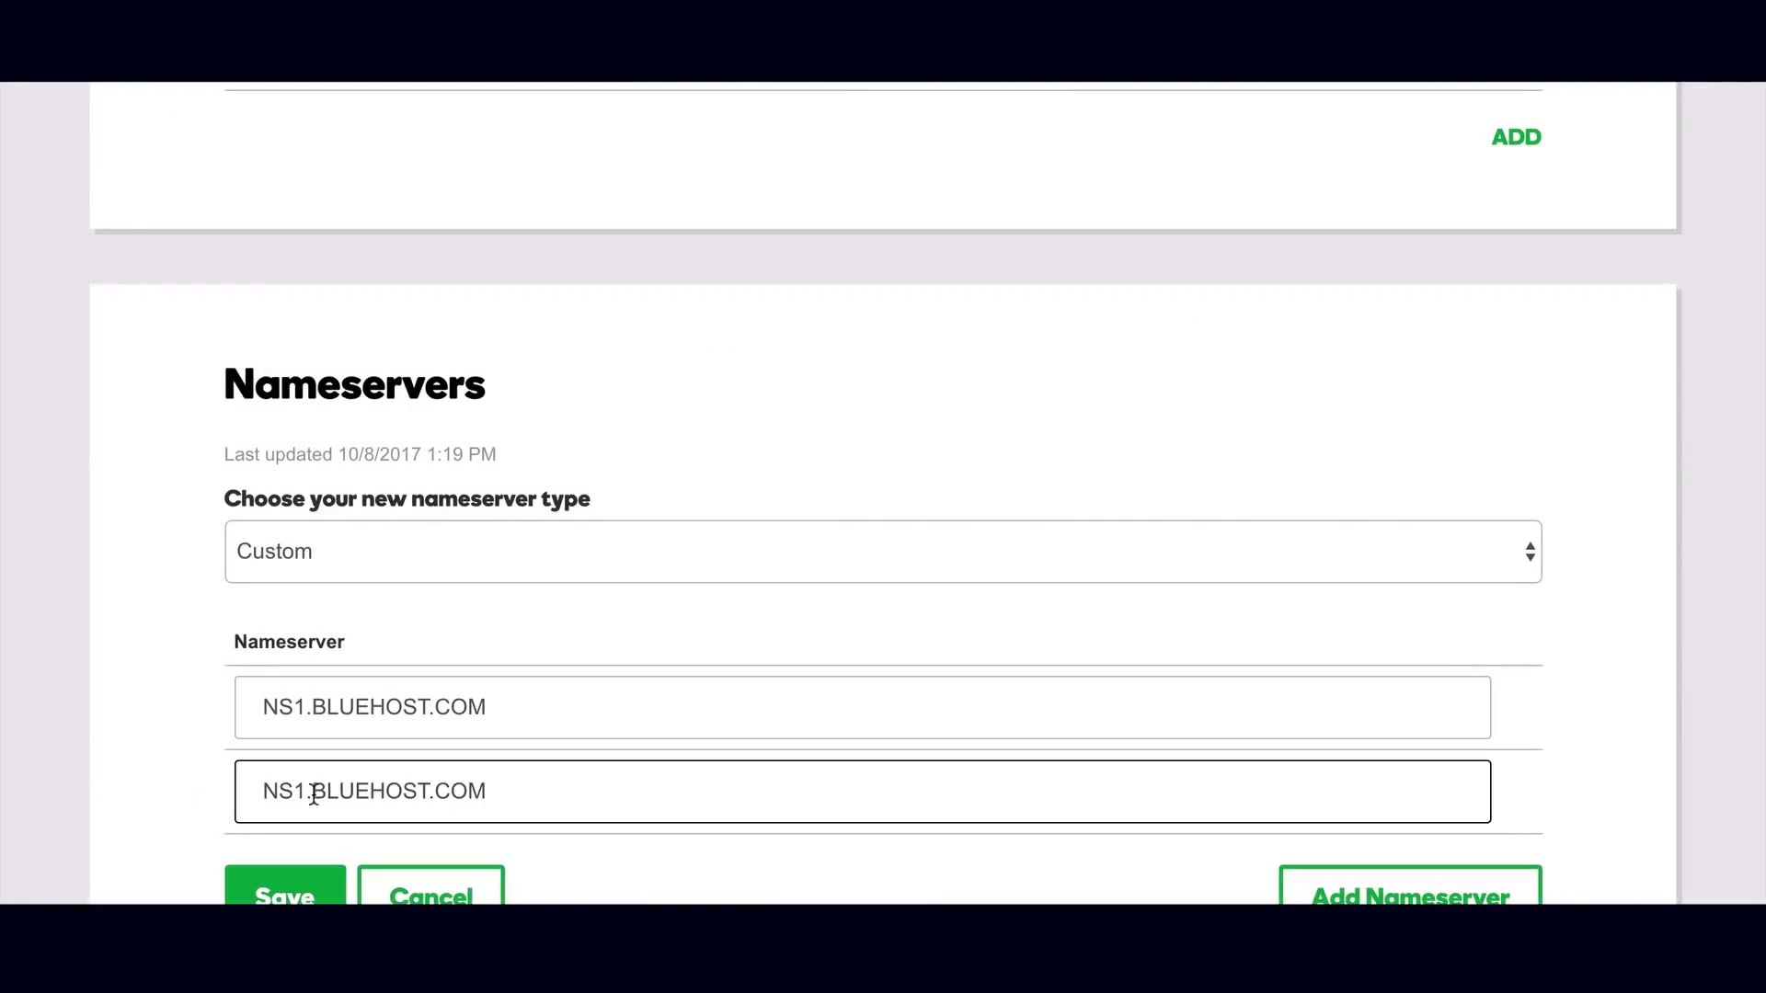
key(BackSpace)
text(2)
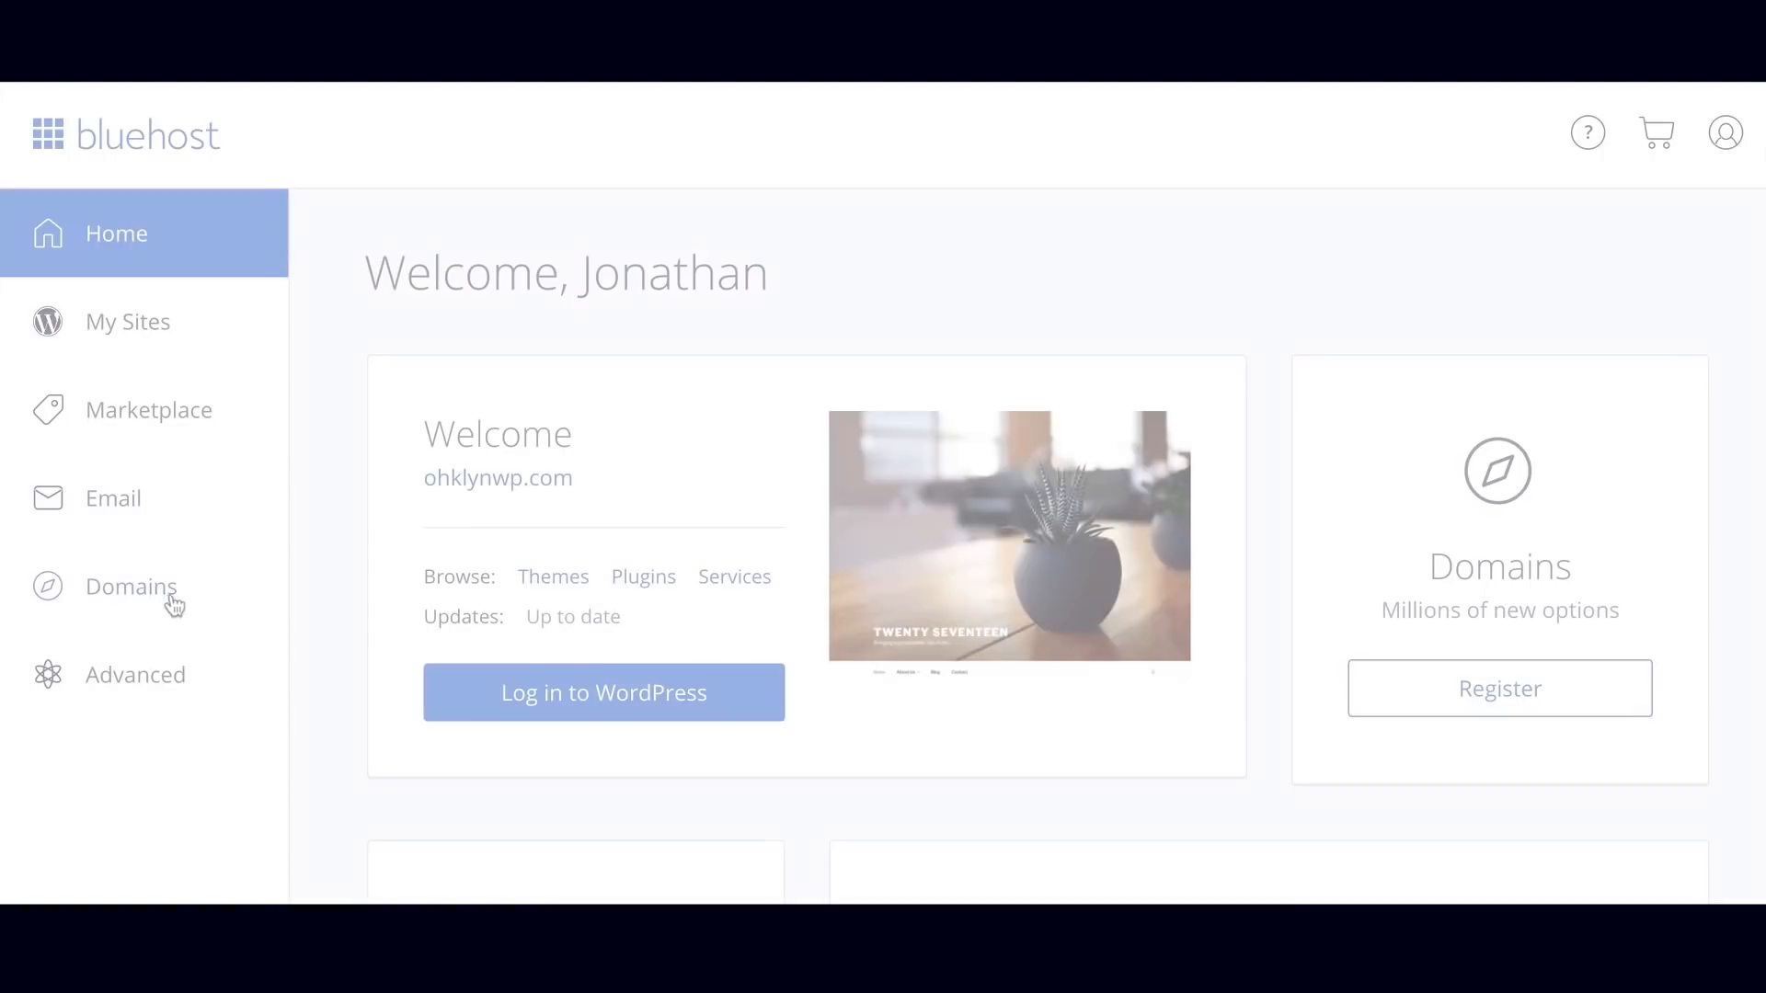
click(175, 601)
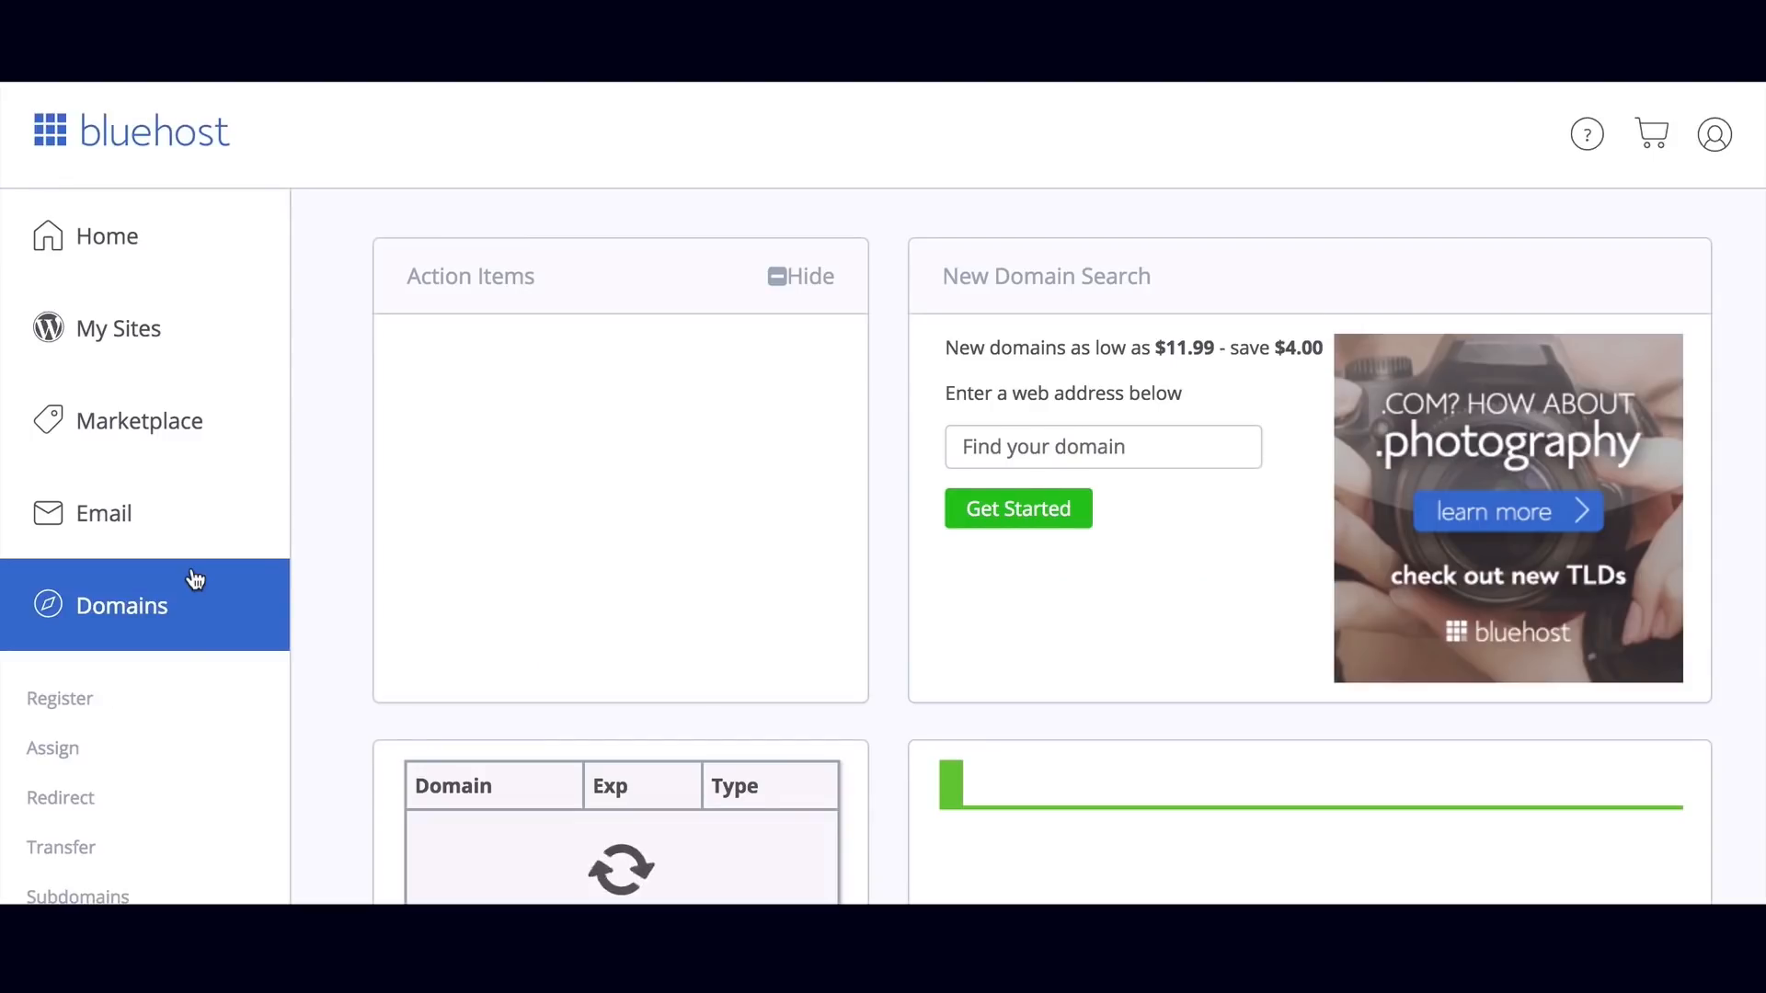
Skip the theme selection and start building the new WordPress site.
scroll(190, 580, down, 1)
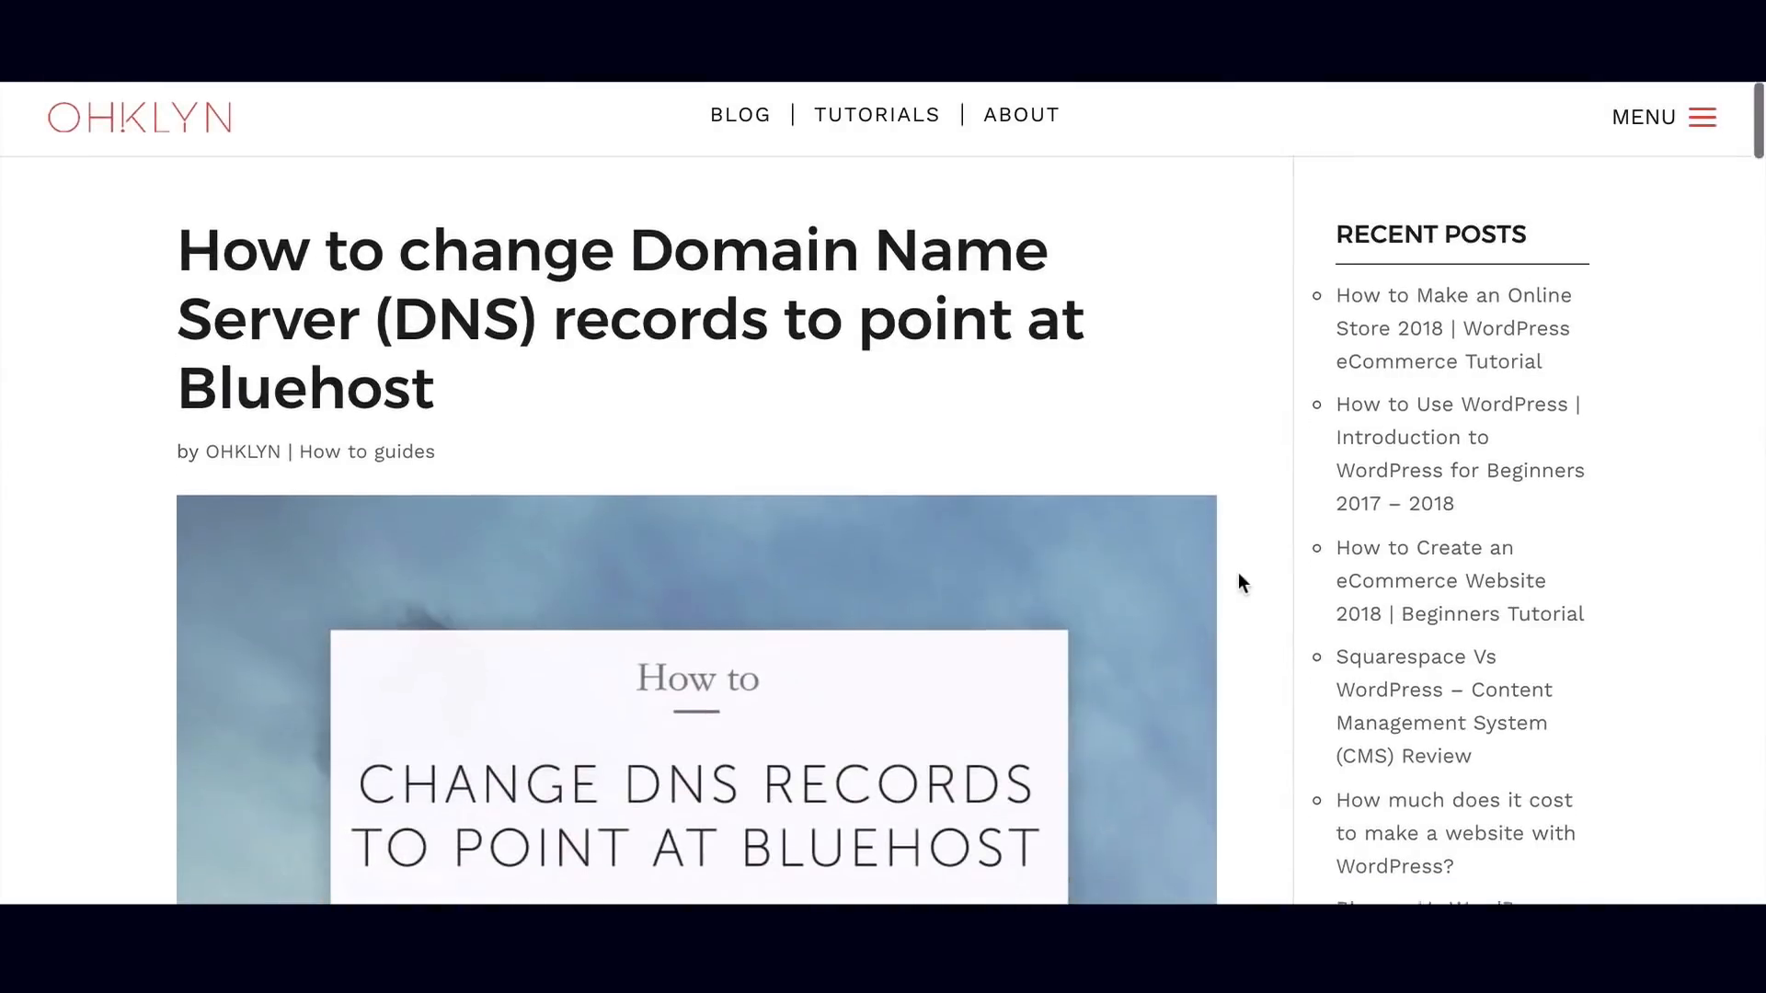
scroll(1239, 573, down, 1)
scroll(1239, 574, down, 5)
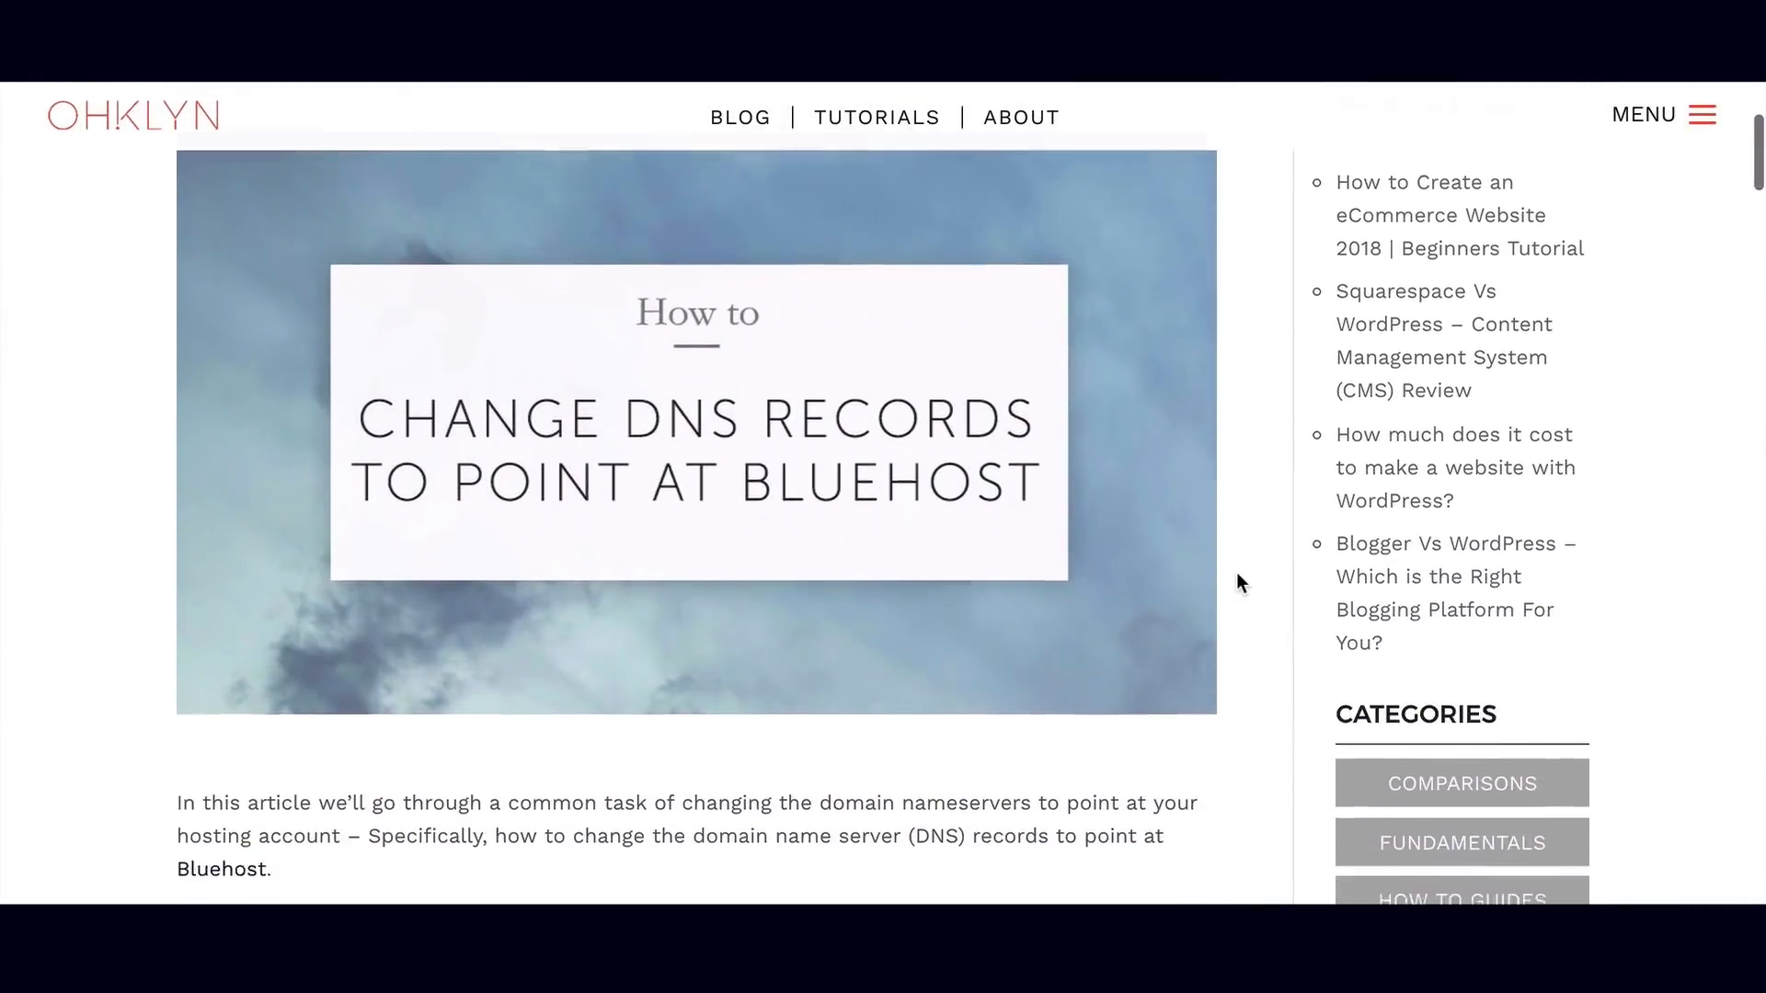
scroll(1236, 582, down, 2)
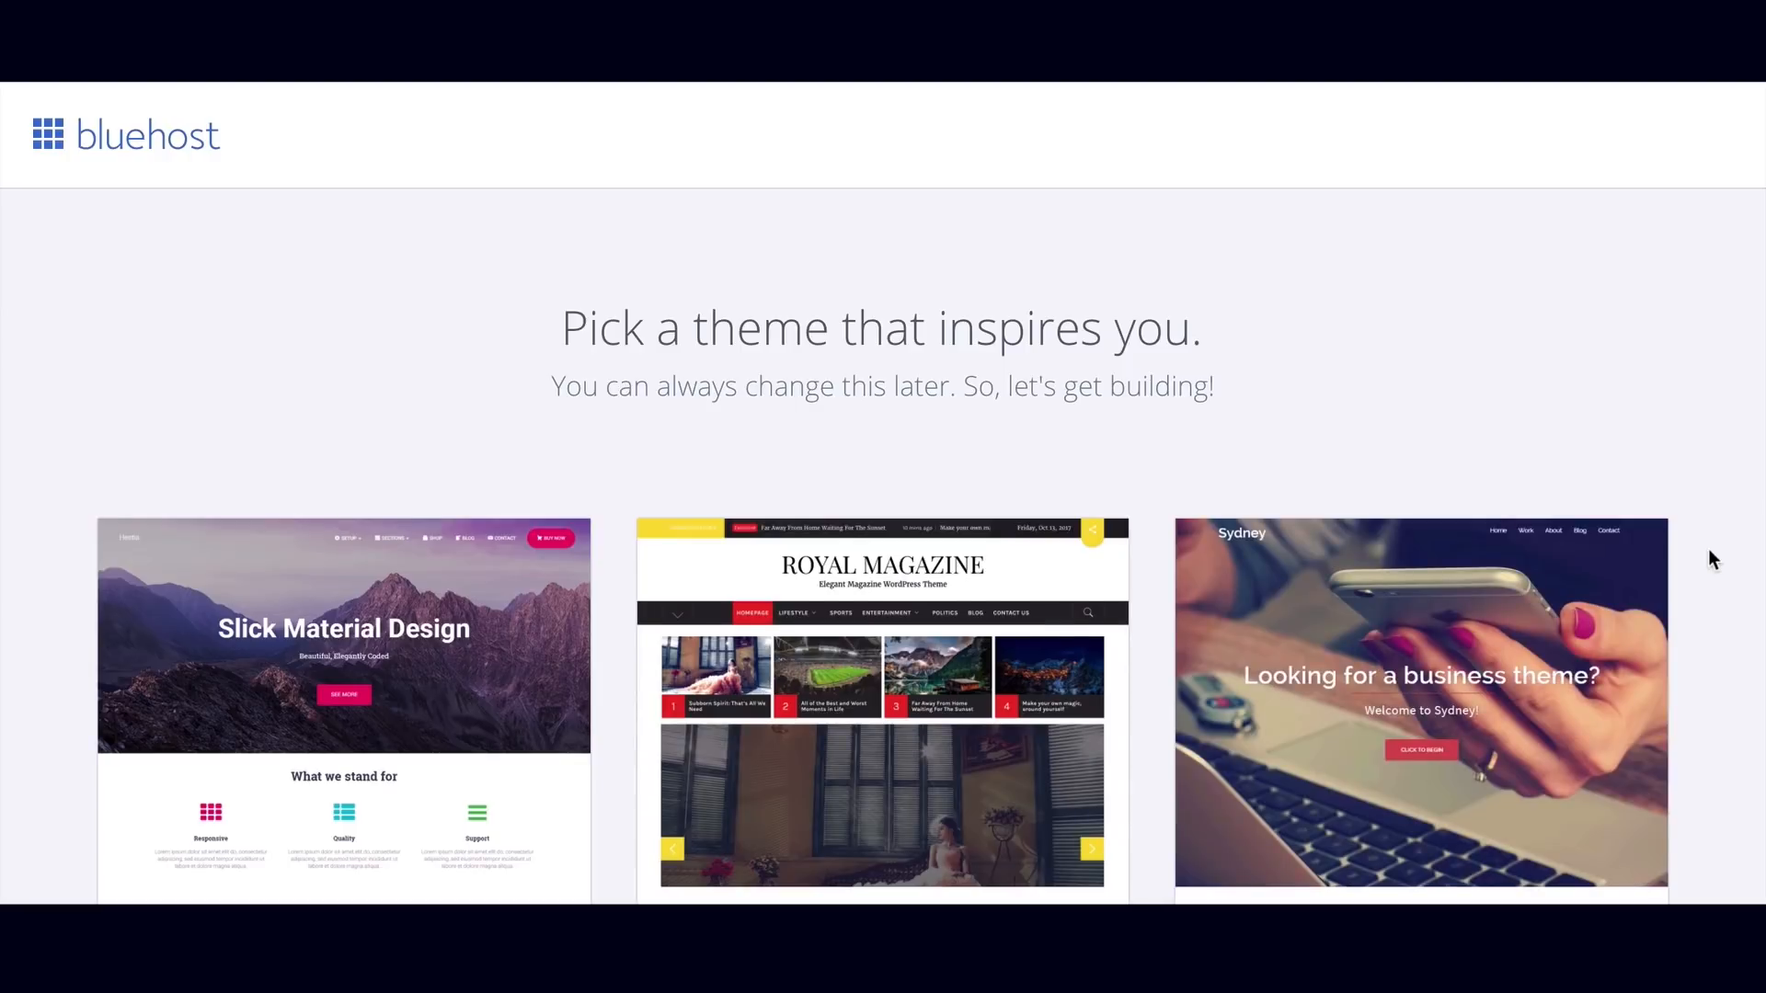
scroll(1709, 550, down, 5)
scroll(1687, 626, down, 6)
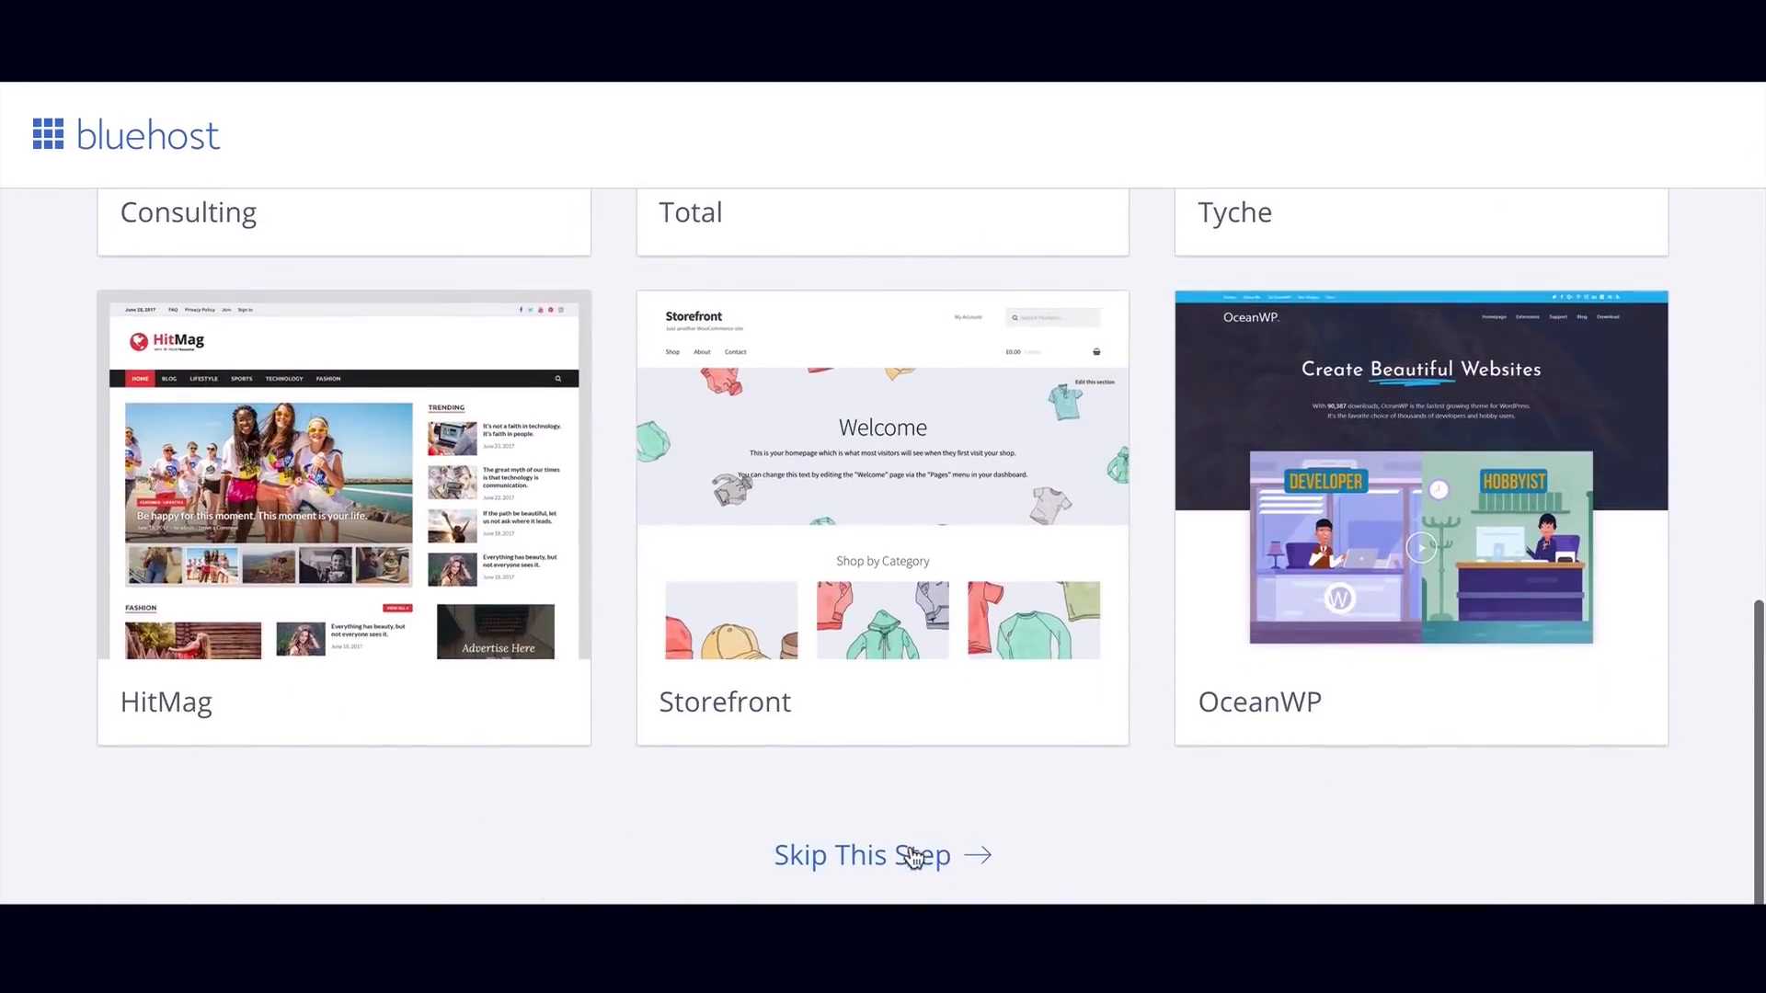
click(867, 854)
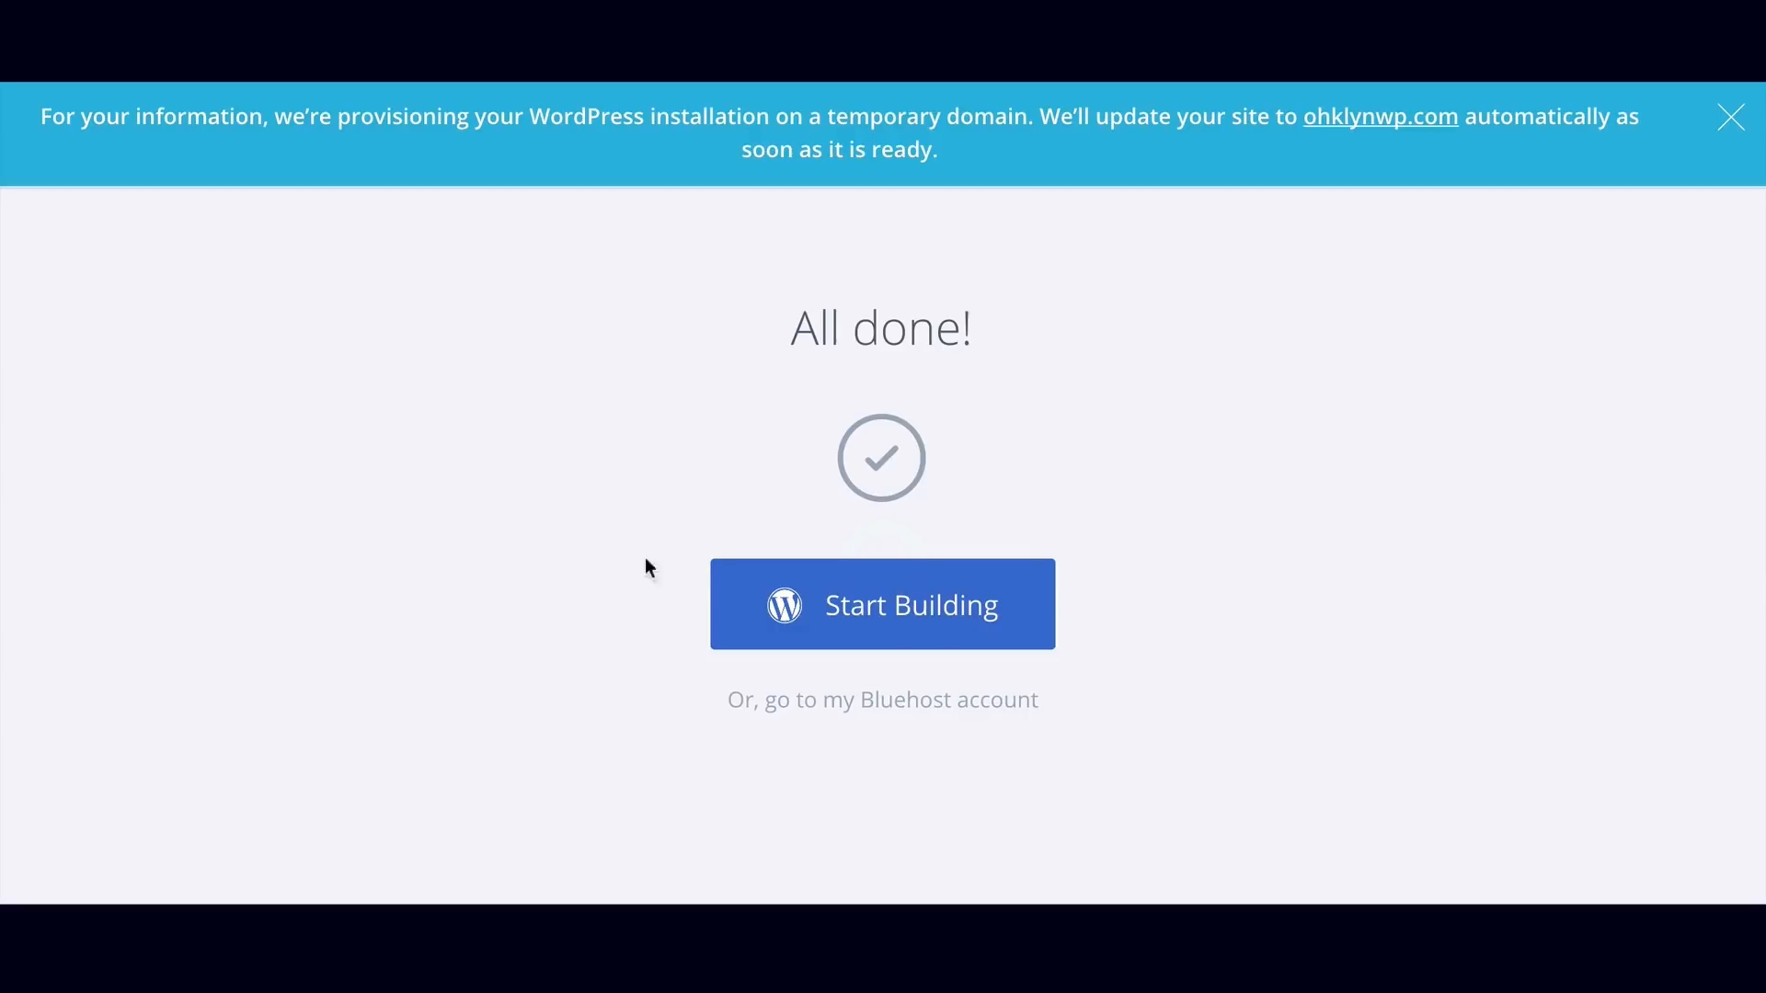
click(879, 607)
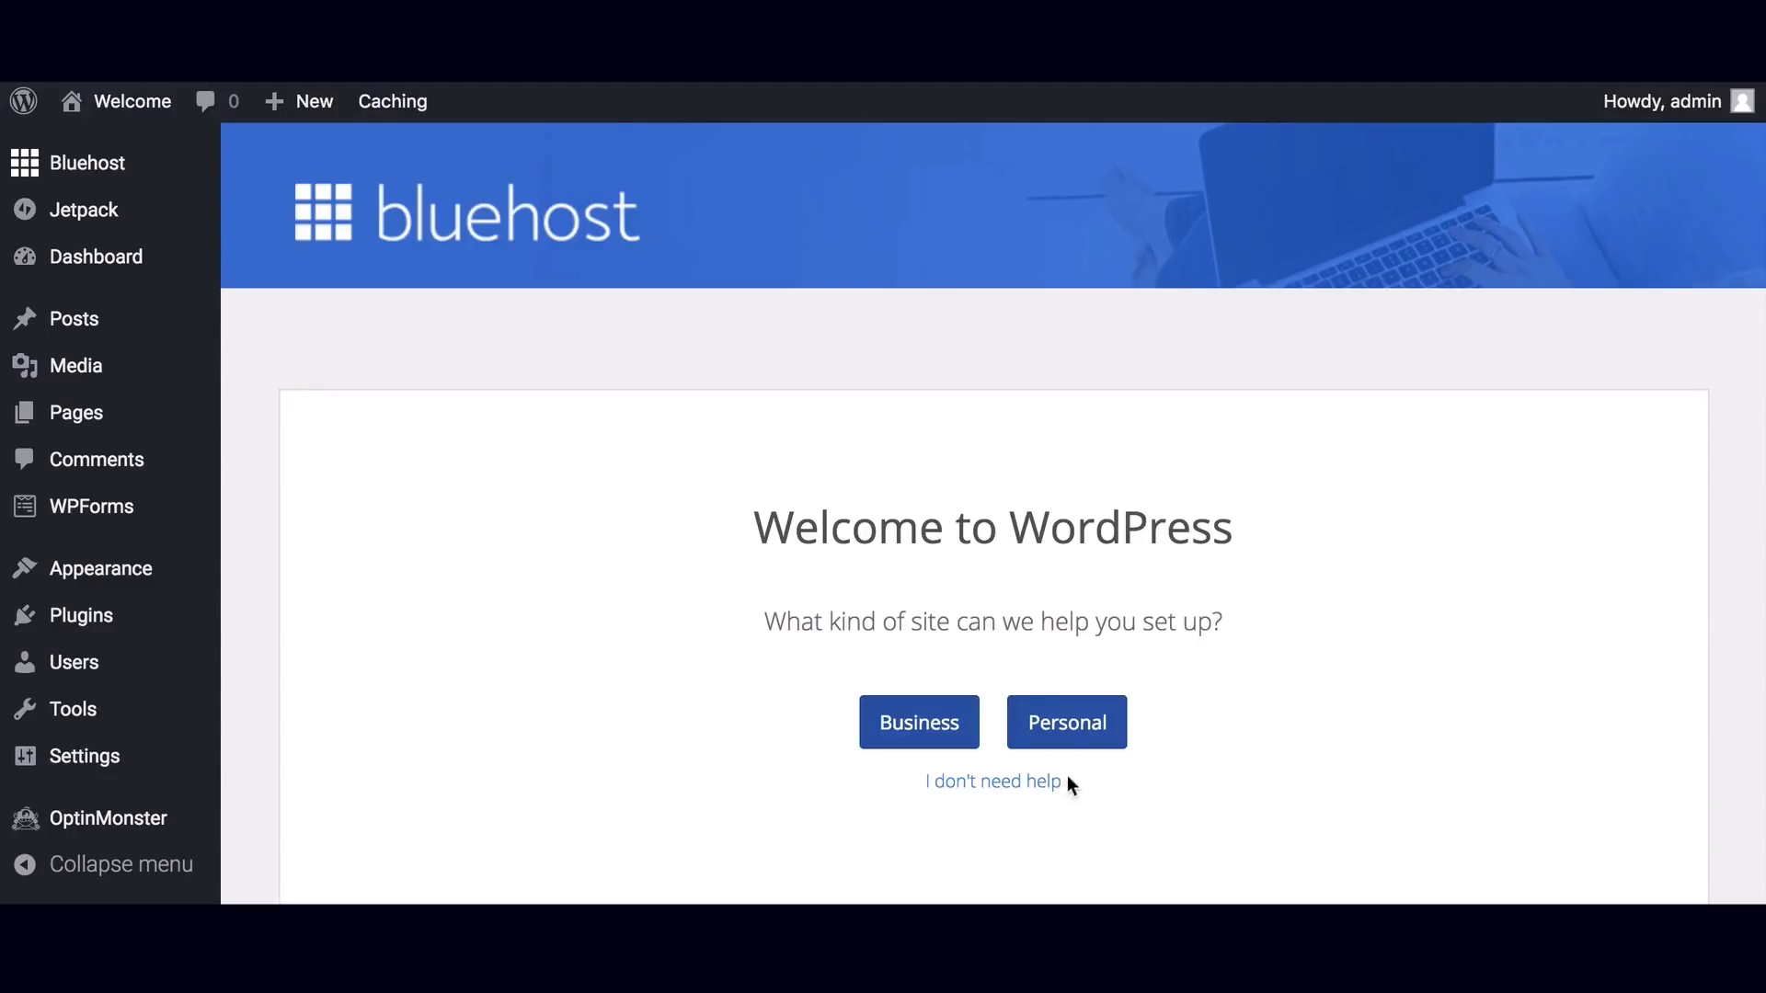
Decline guided setup, then dismiss the WP Live banner, WPForms notice and Welcome panel.
click(1009, 789)
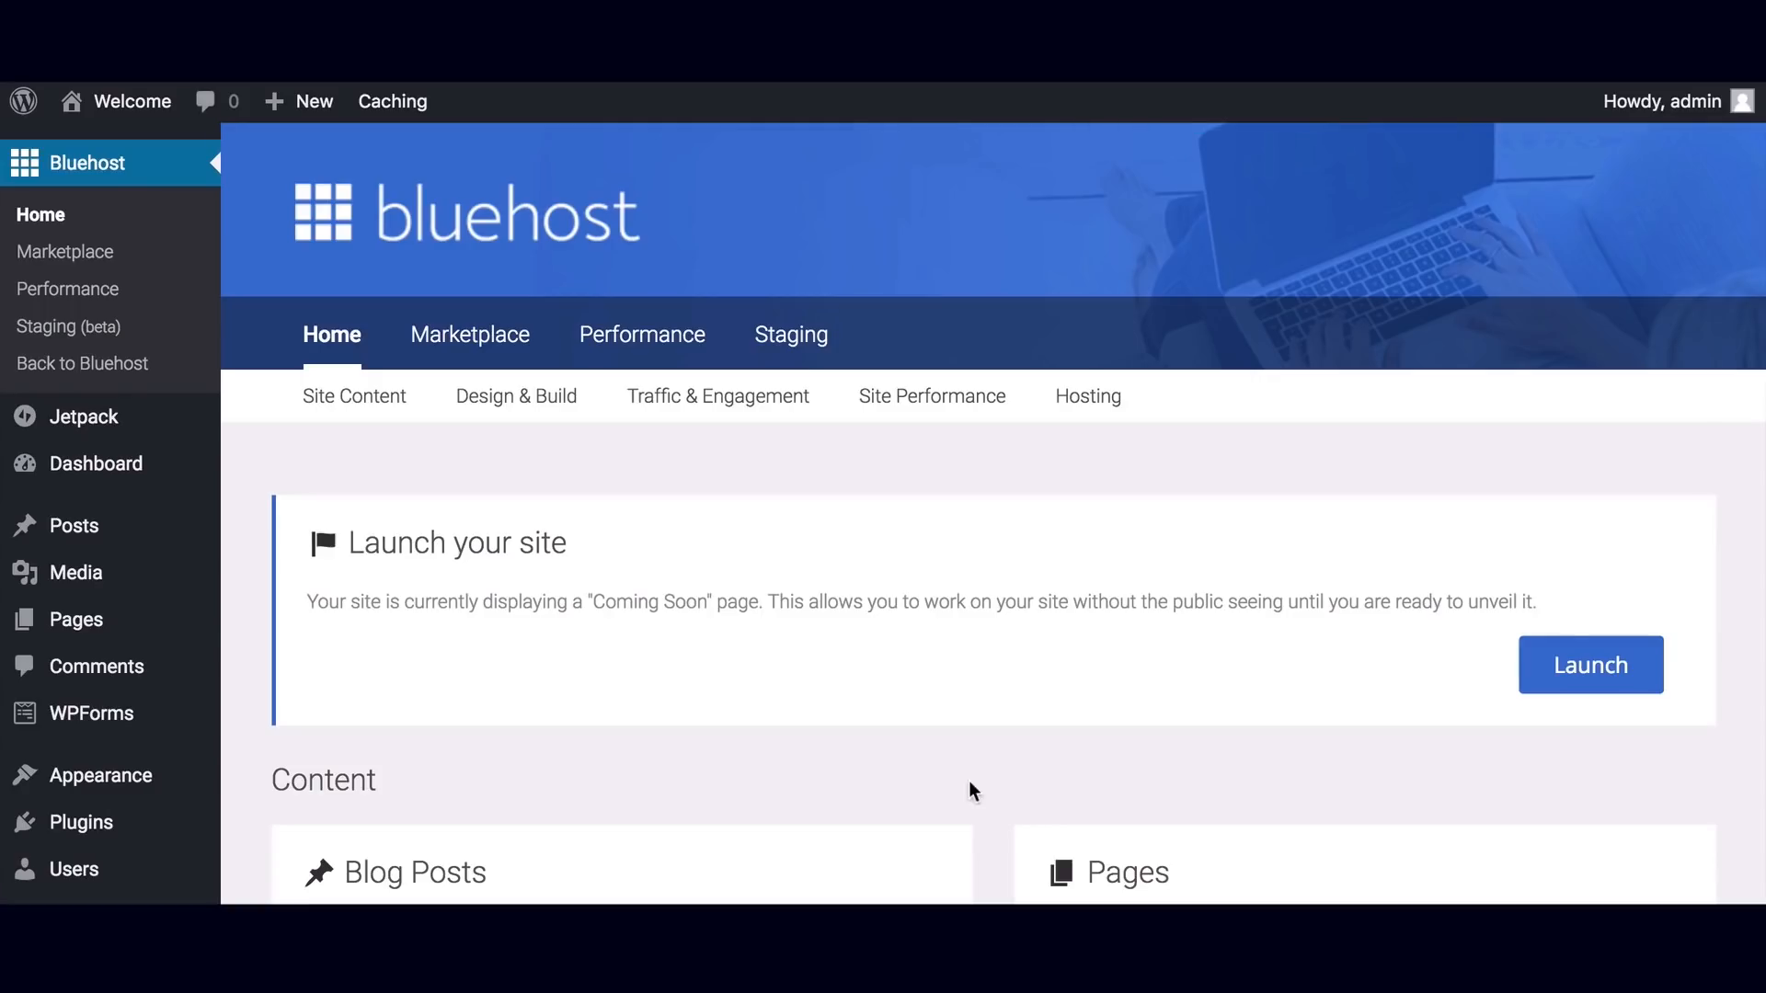
mouse_move(114, 469)
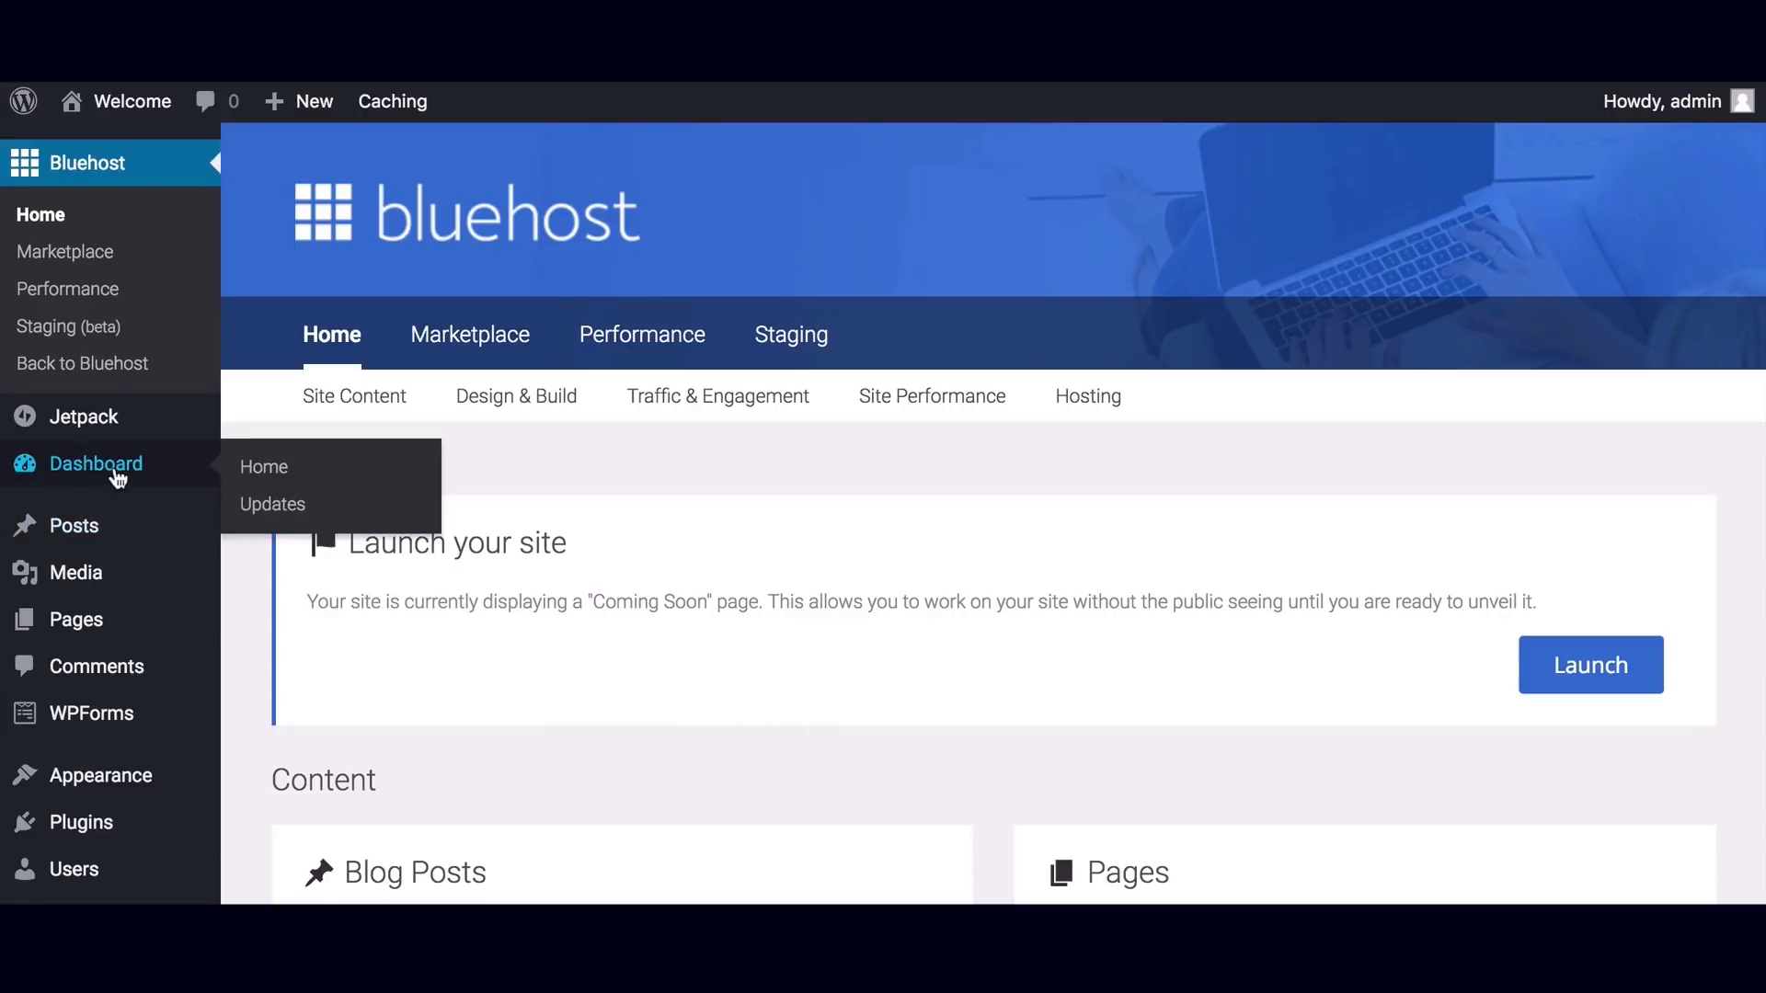
click(117, 471)
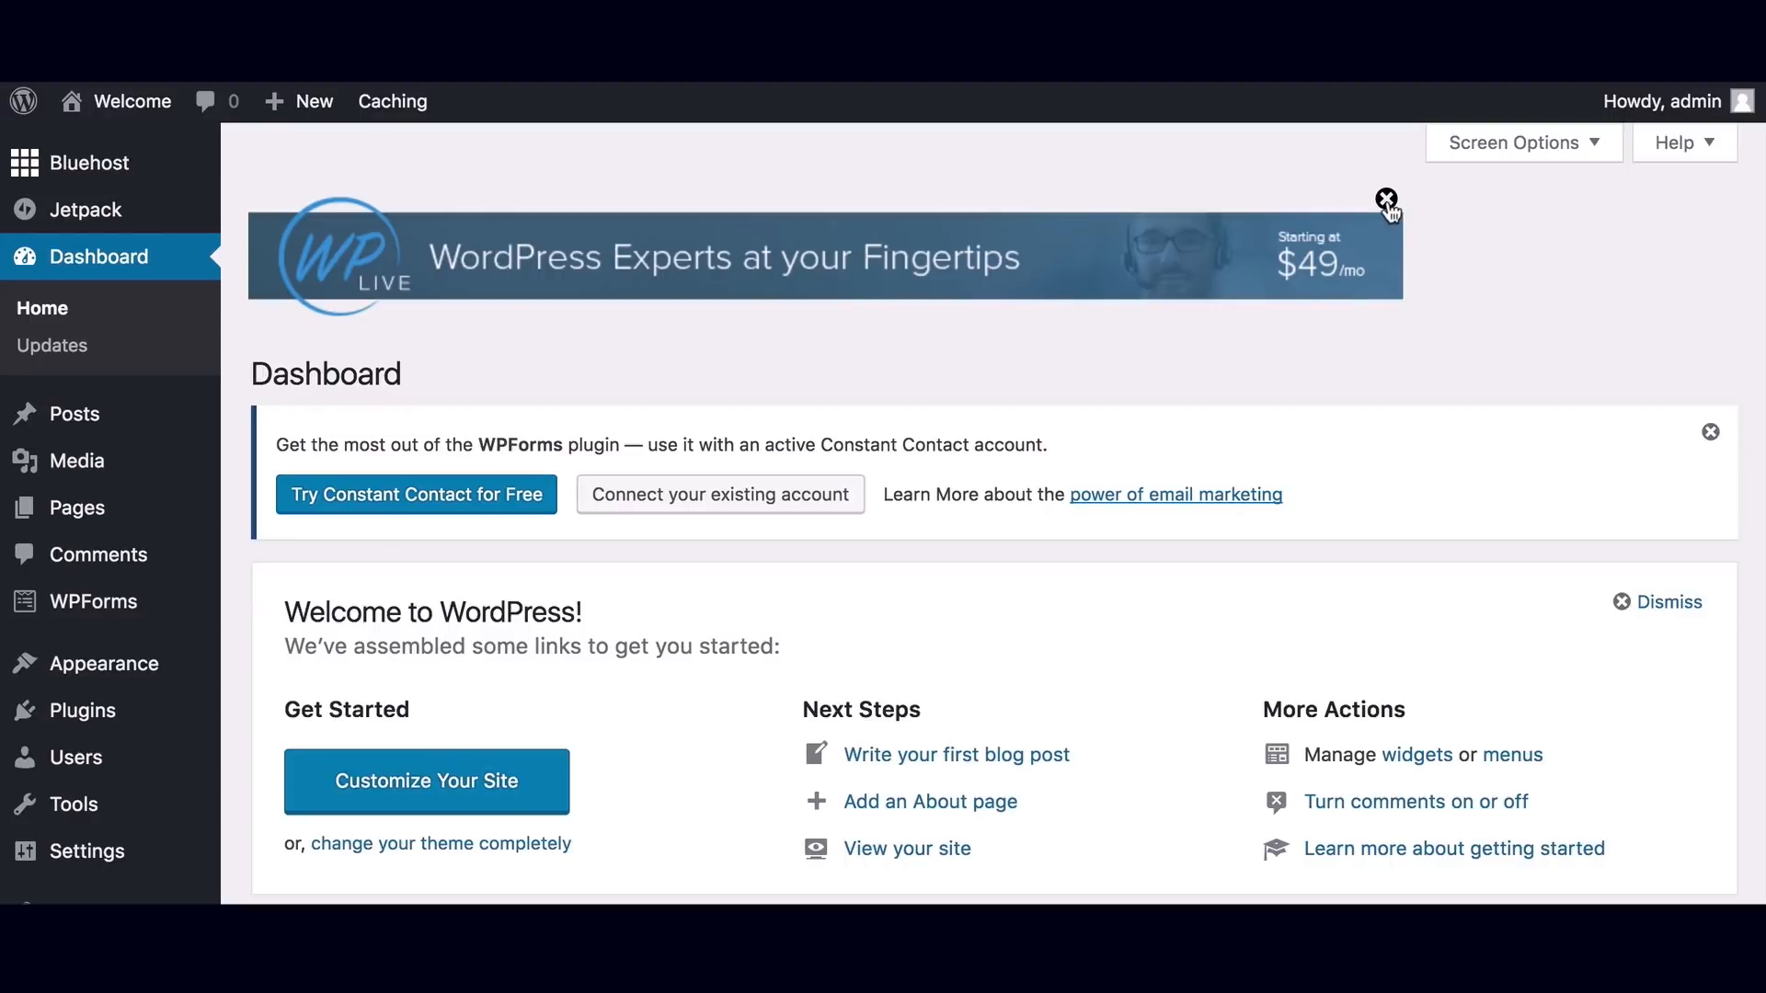
click(1388, 204)
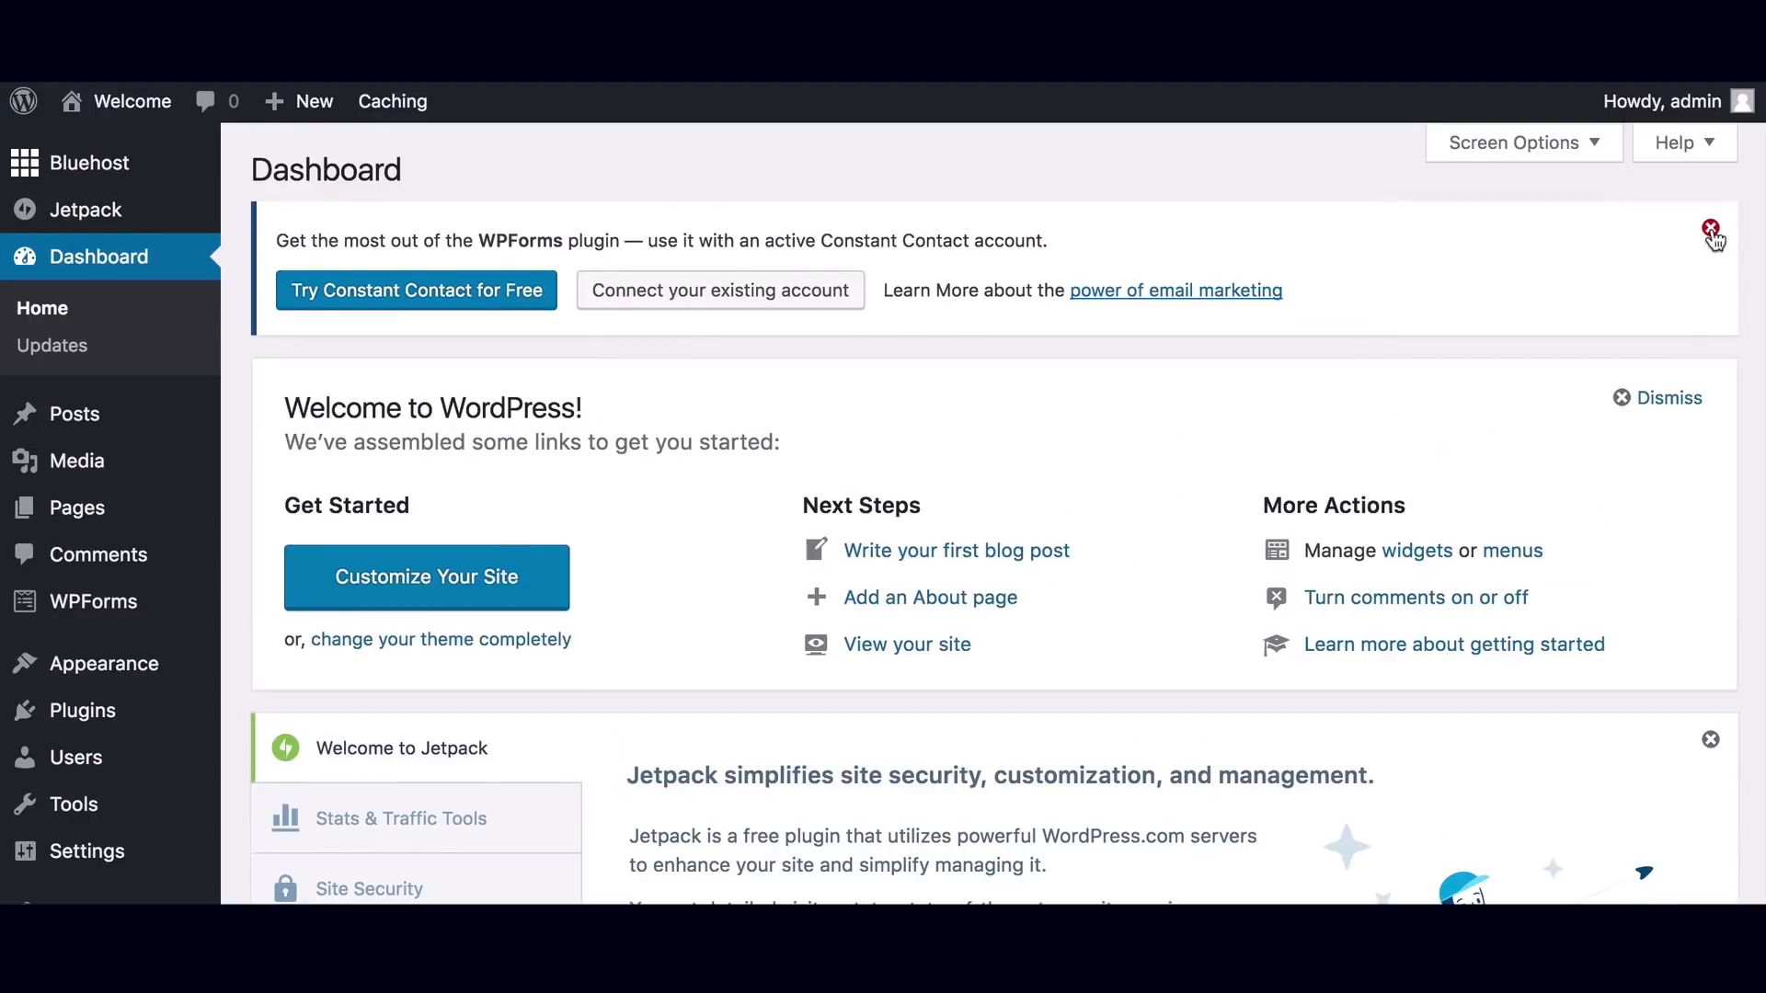
click(1711, 231)
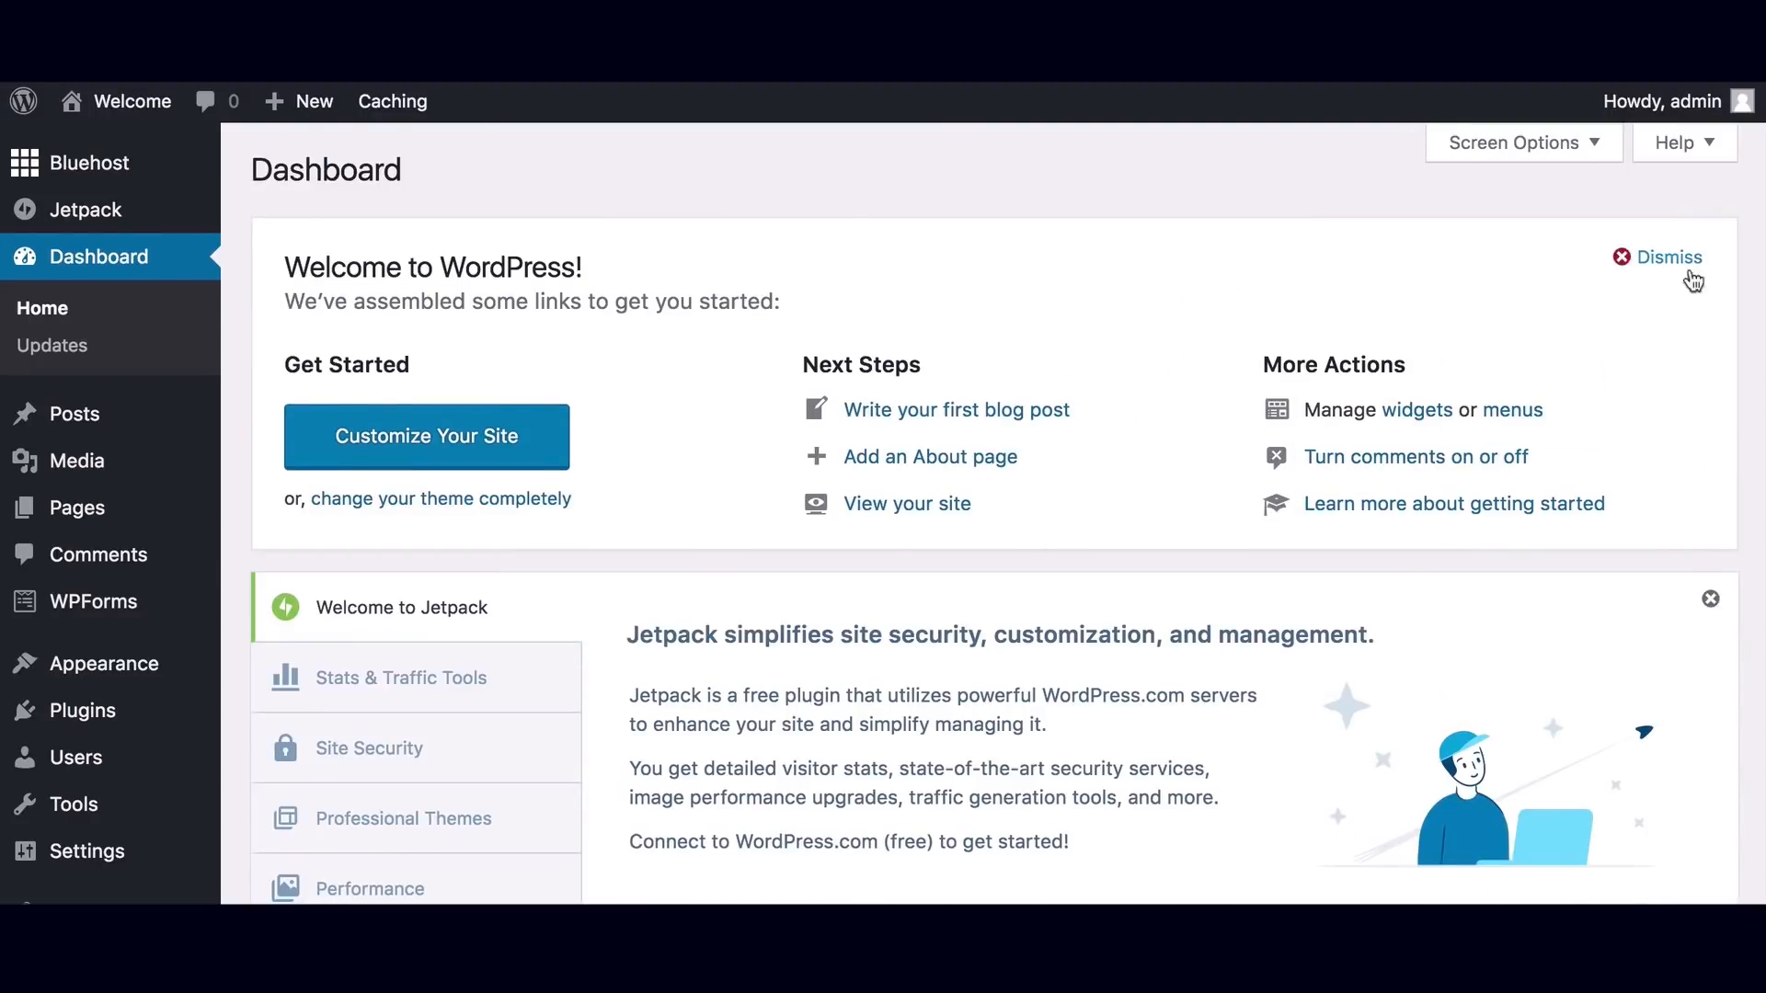
click(1668, 261)
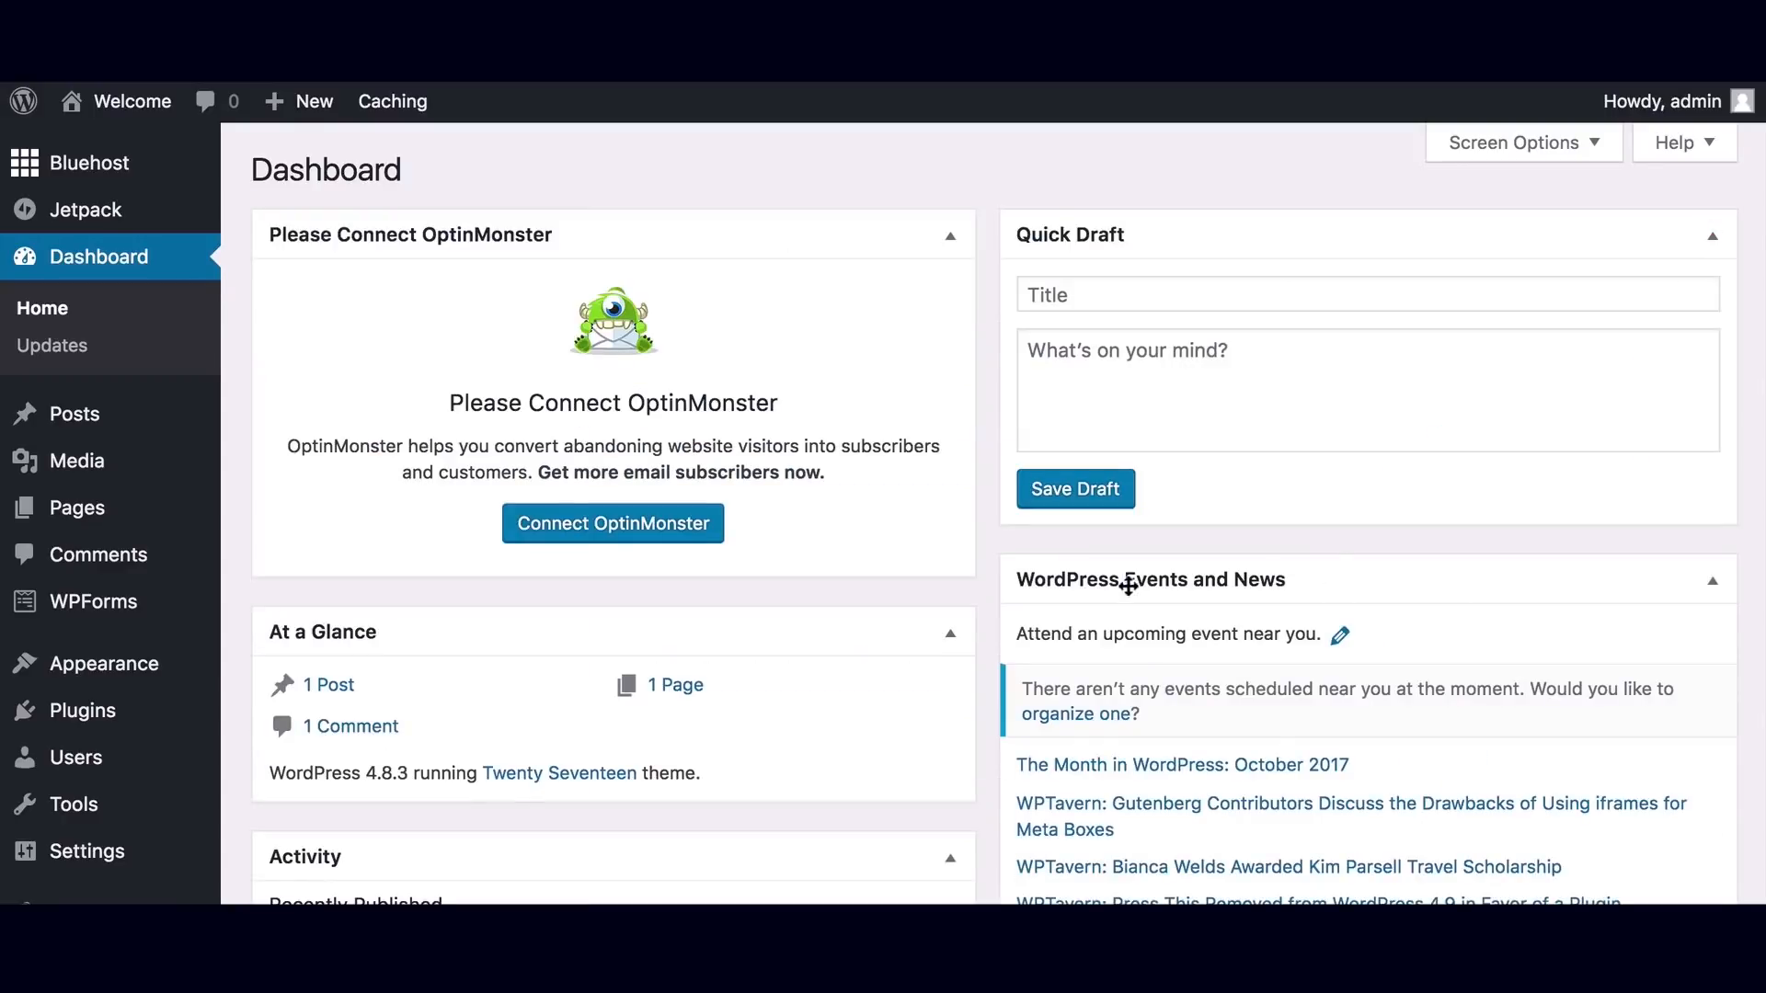
Collapse the Activity, Events and News, and Quick Draft boxes and hide the OptinMonster box.
click(950, 541)
click(1713, 581)
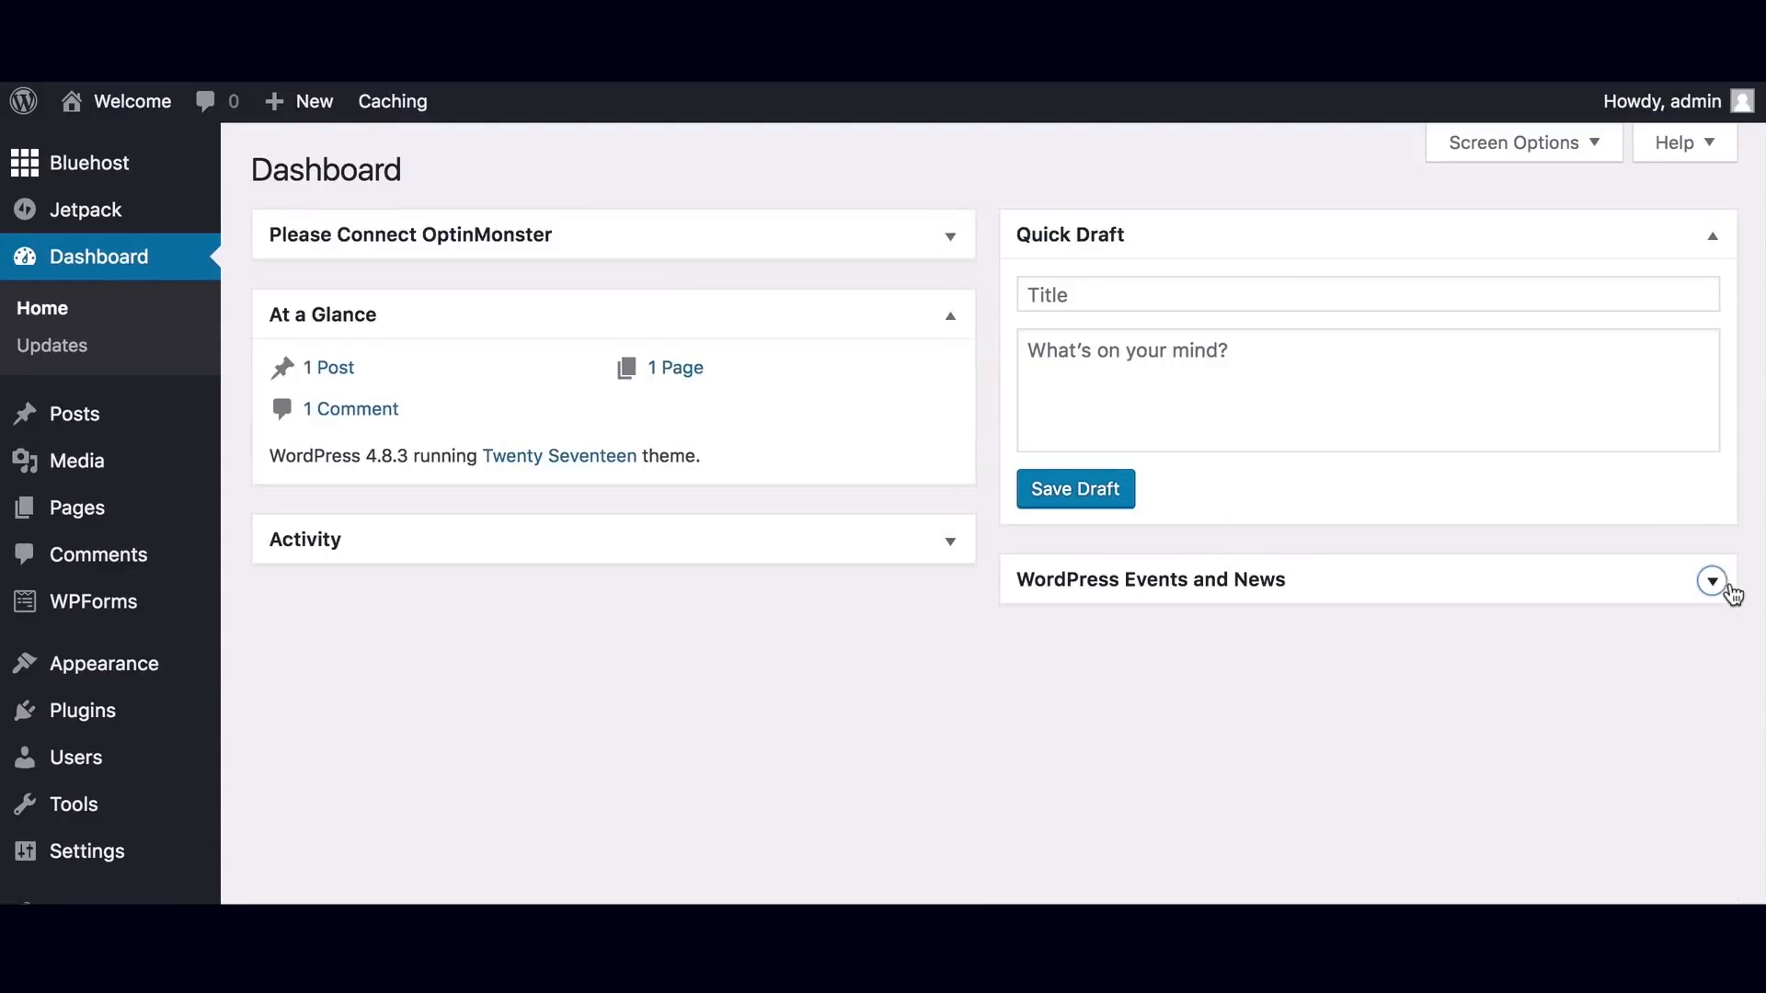
click(1713, 236)
click(1579, 143)
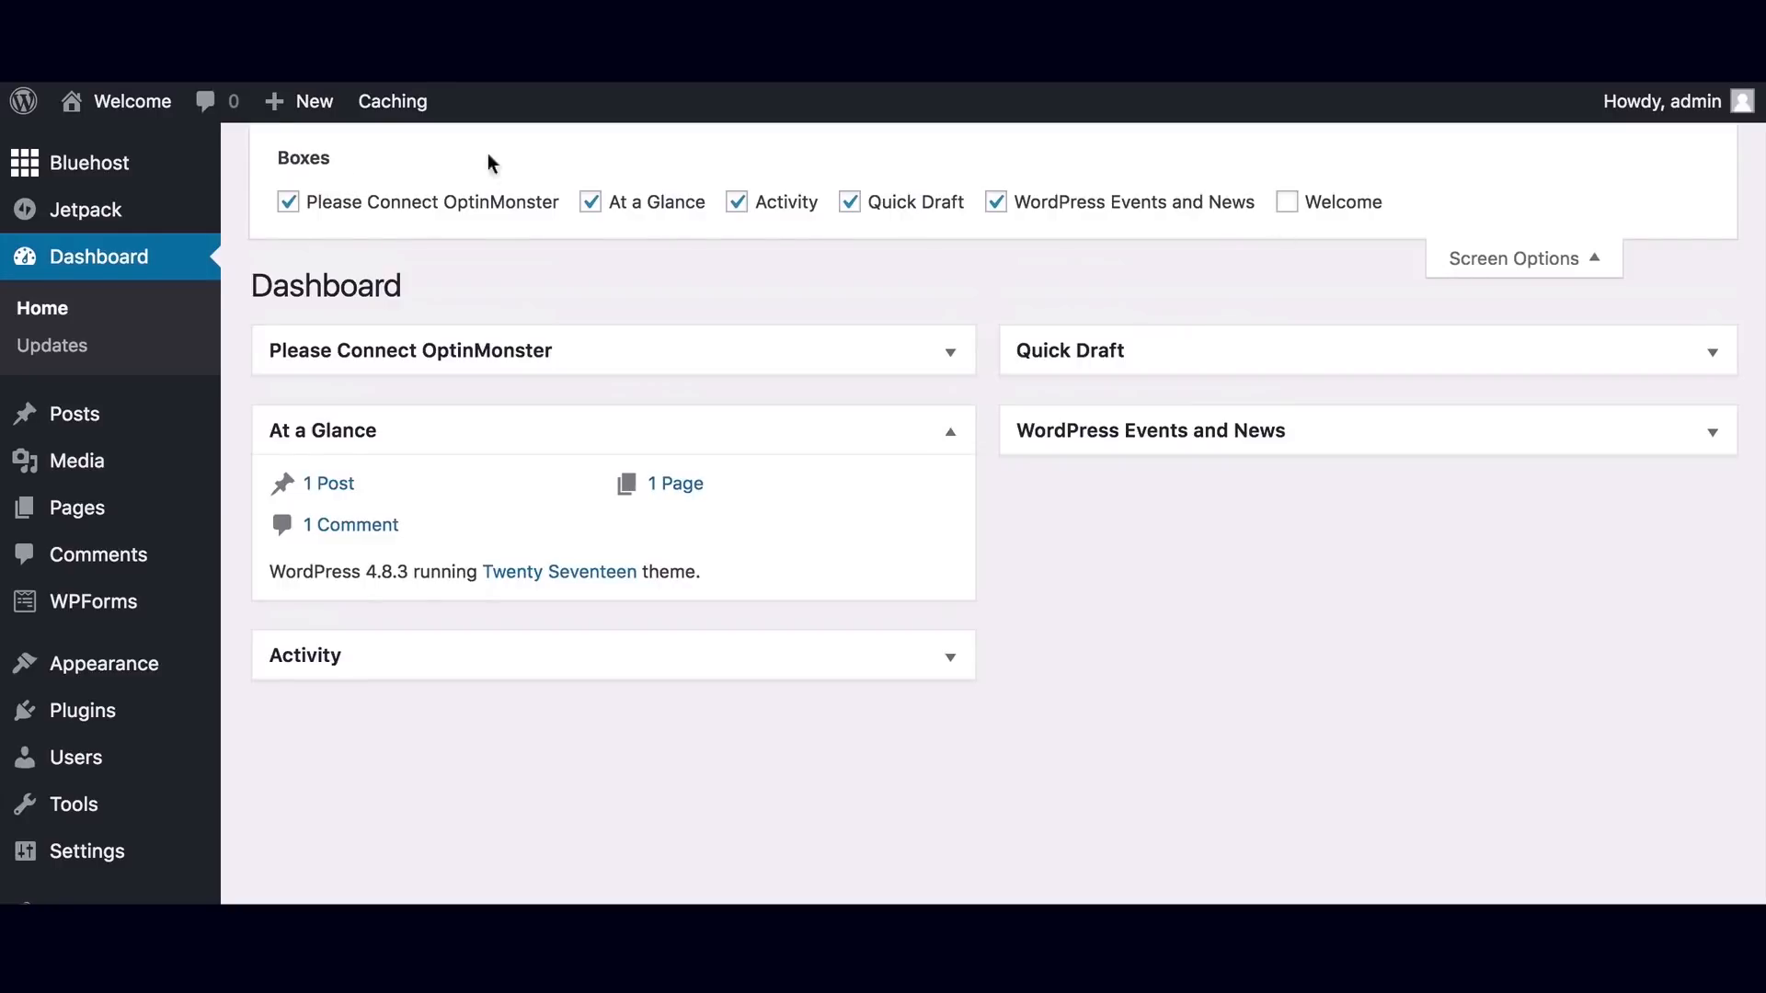
click(288, 203)
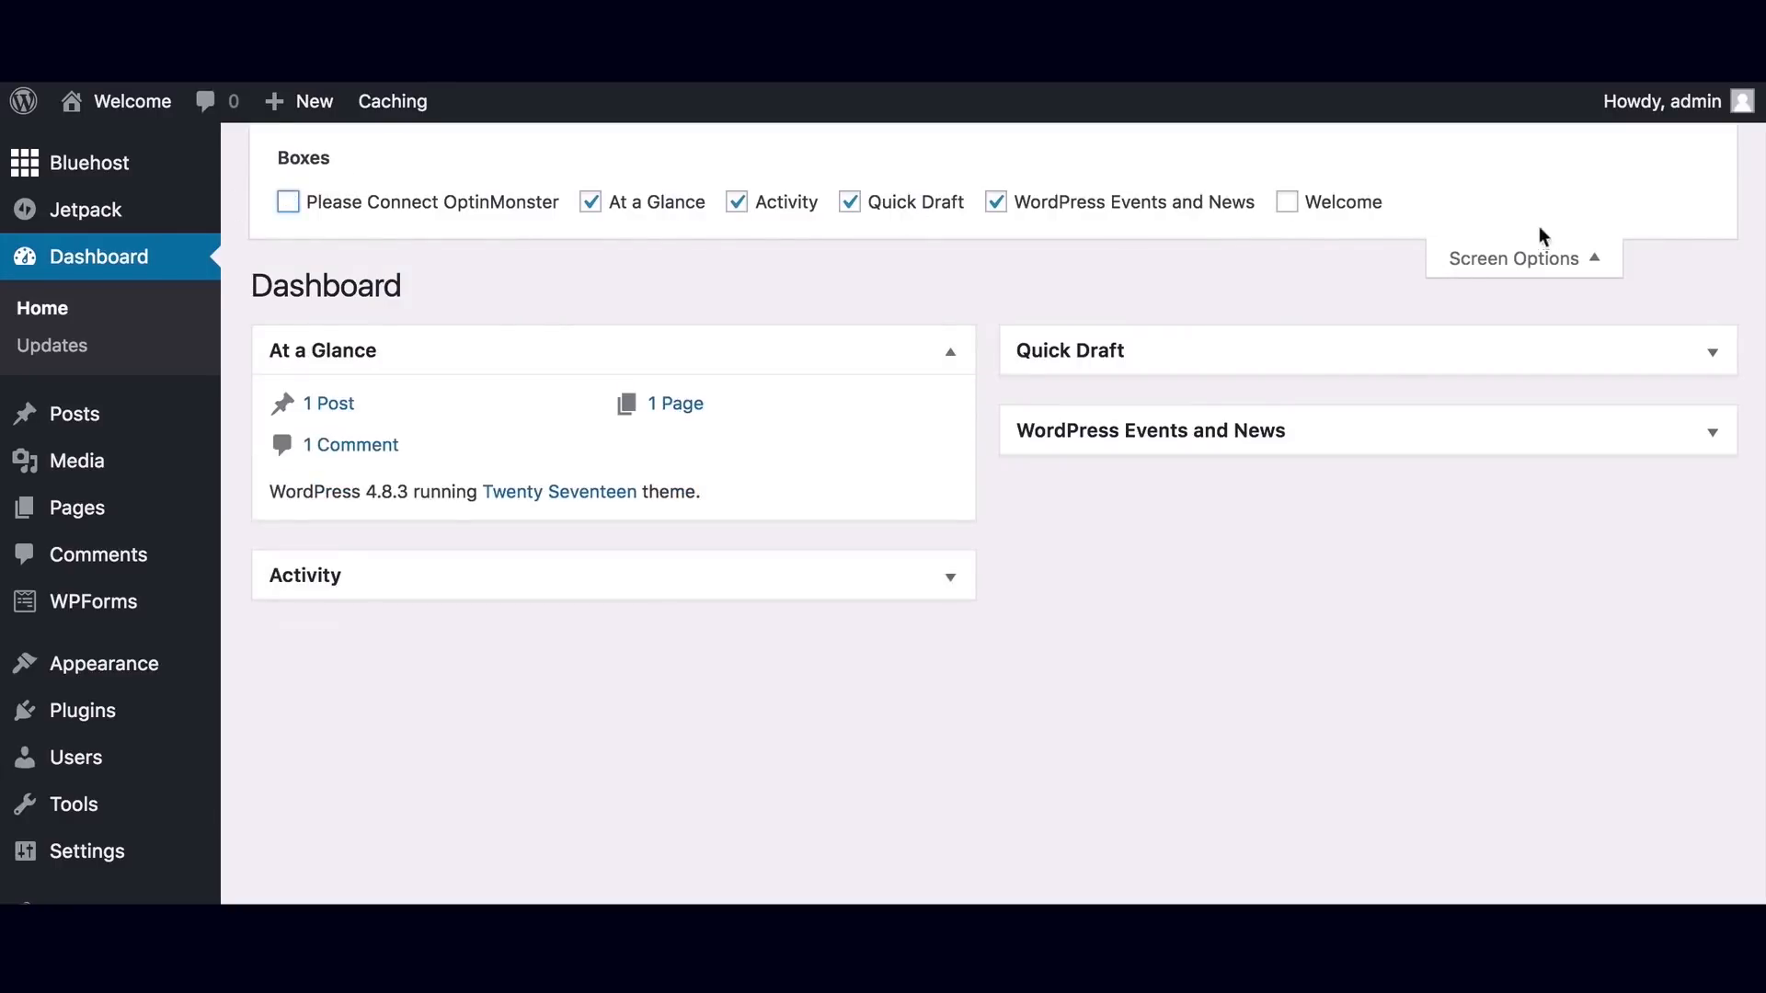
click(1532, 258)
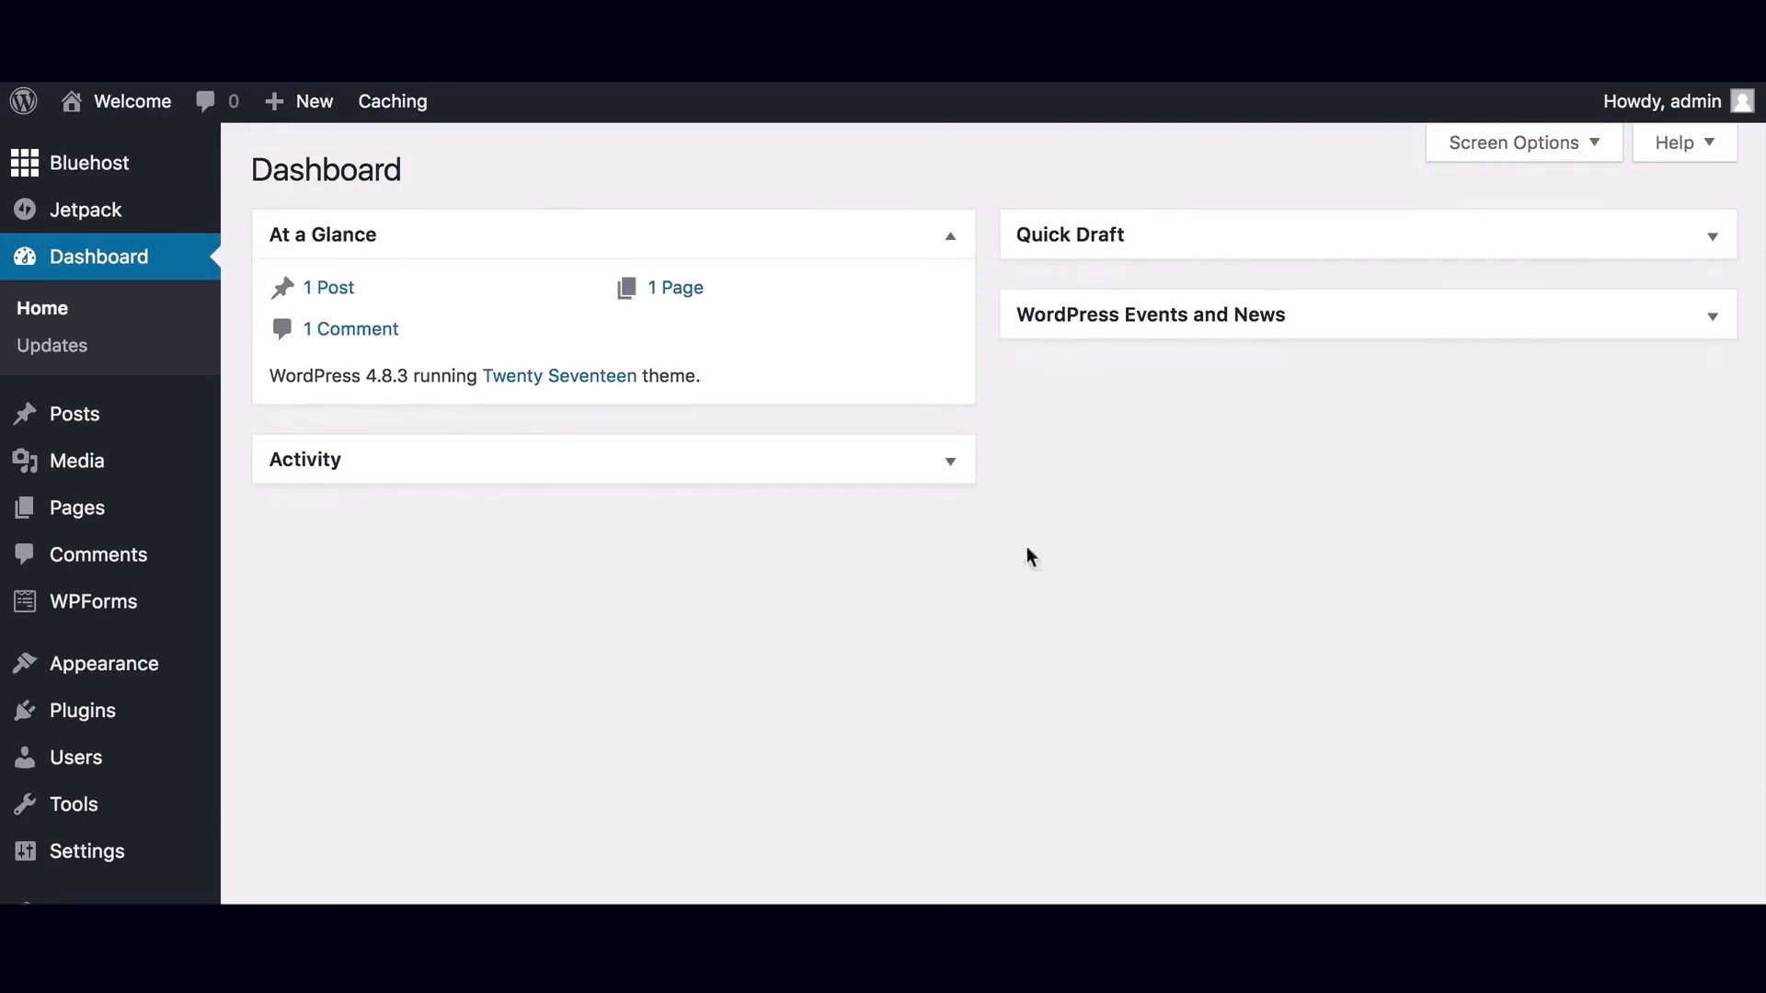
Go to Plugins > Installed Plugins.
scroll(112, 860, down, 1)
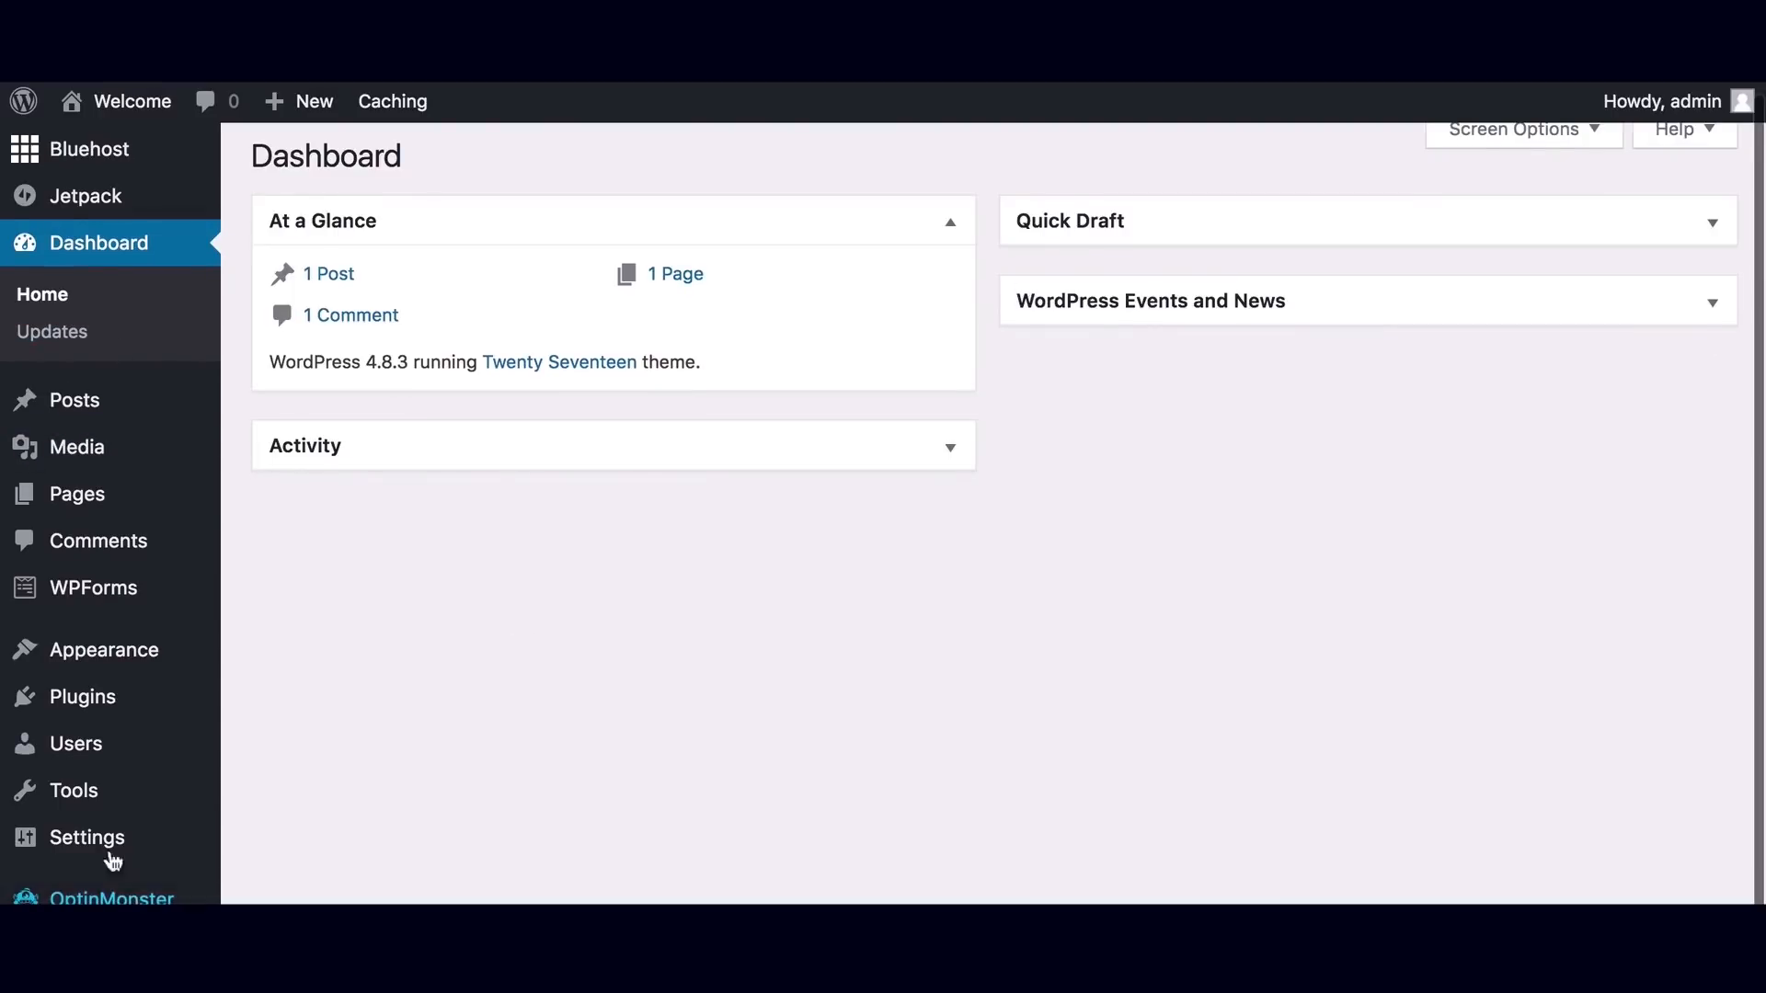
mouse_move(110, 705)
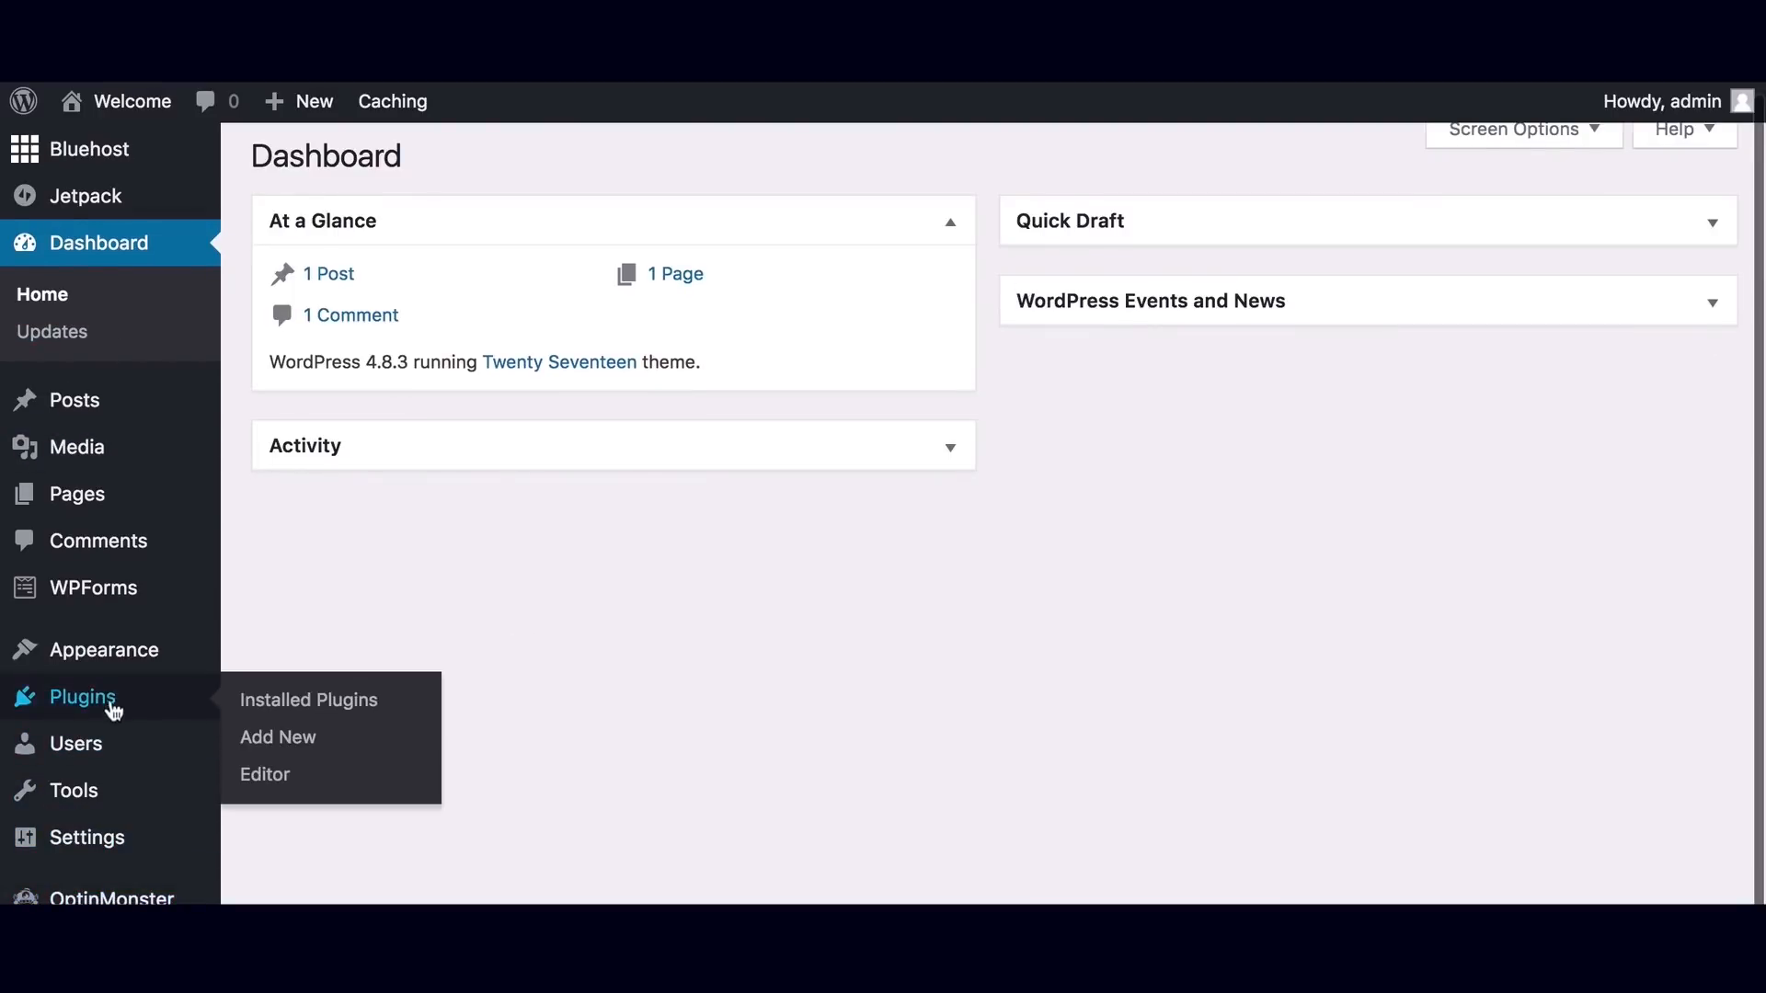
click(304, 701)
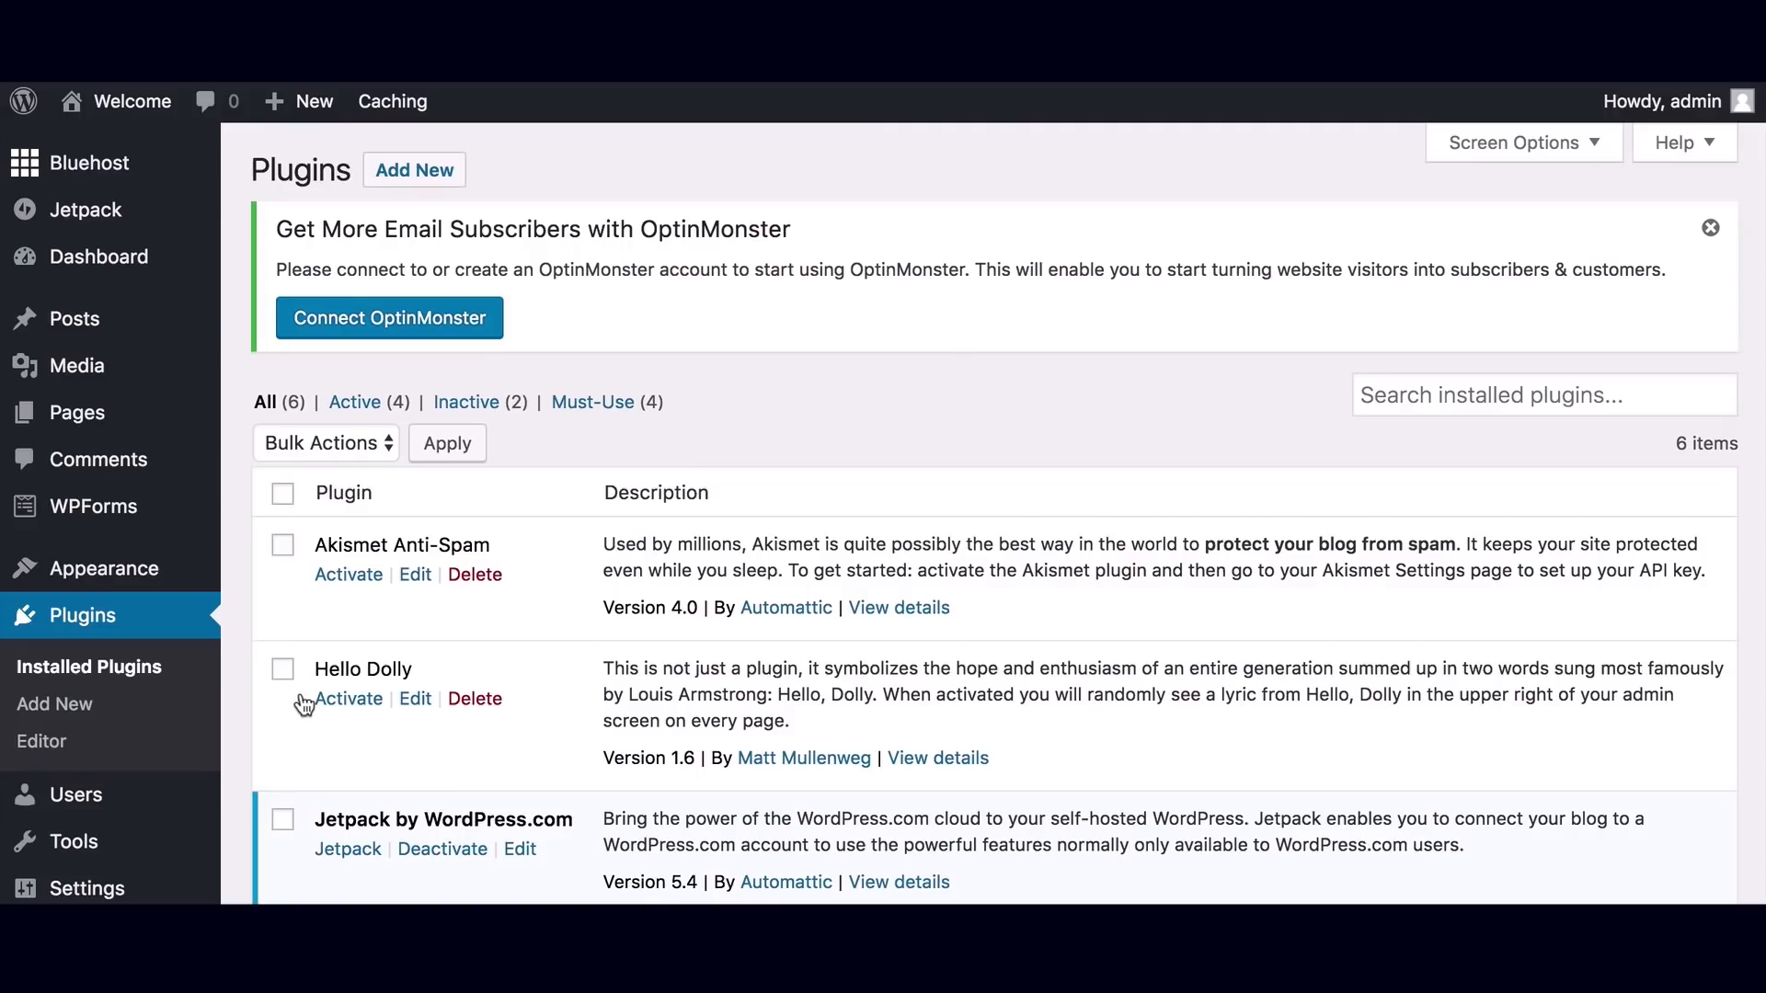
Bulk-deactivate Jetpack, MOJO Marketplace, OptinMonster API and WPForms Lite.
scroll(563, 533, down, 2)
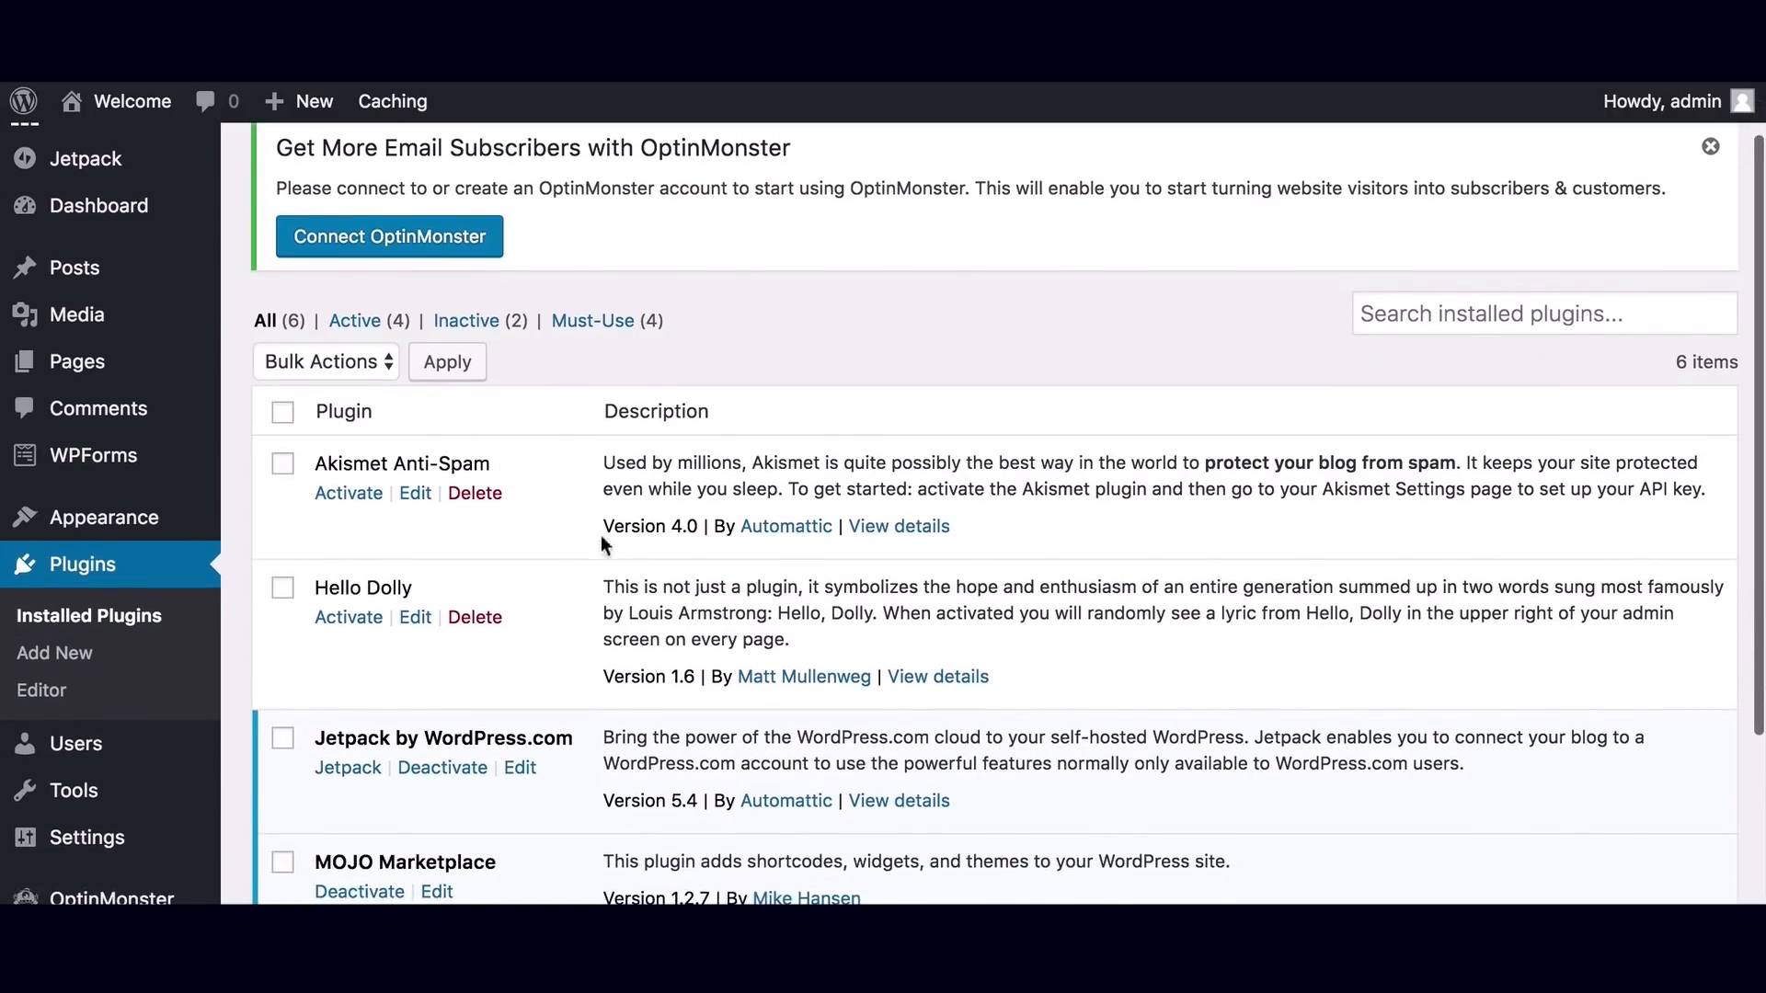
scroll(598, 636, down, 5)
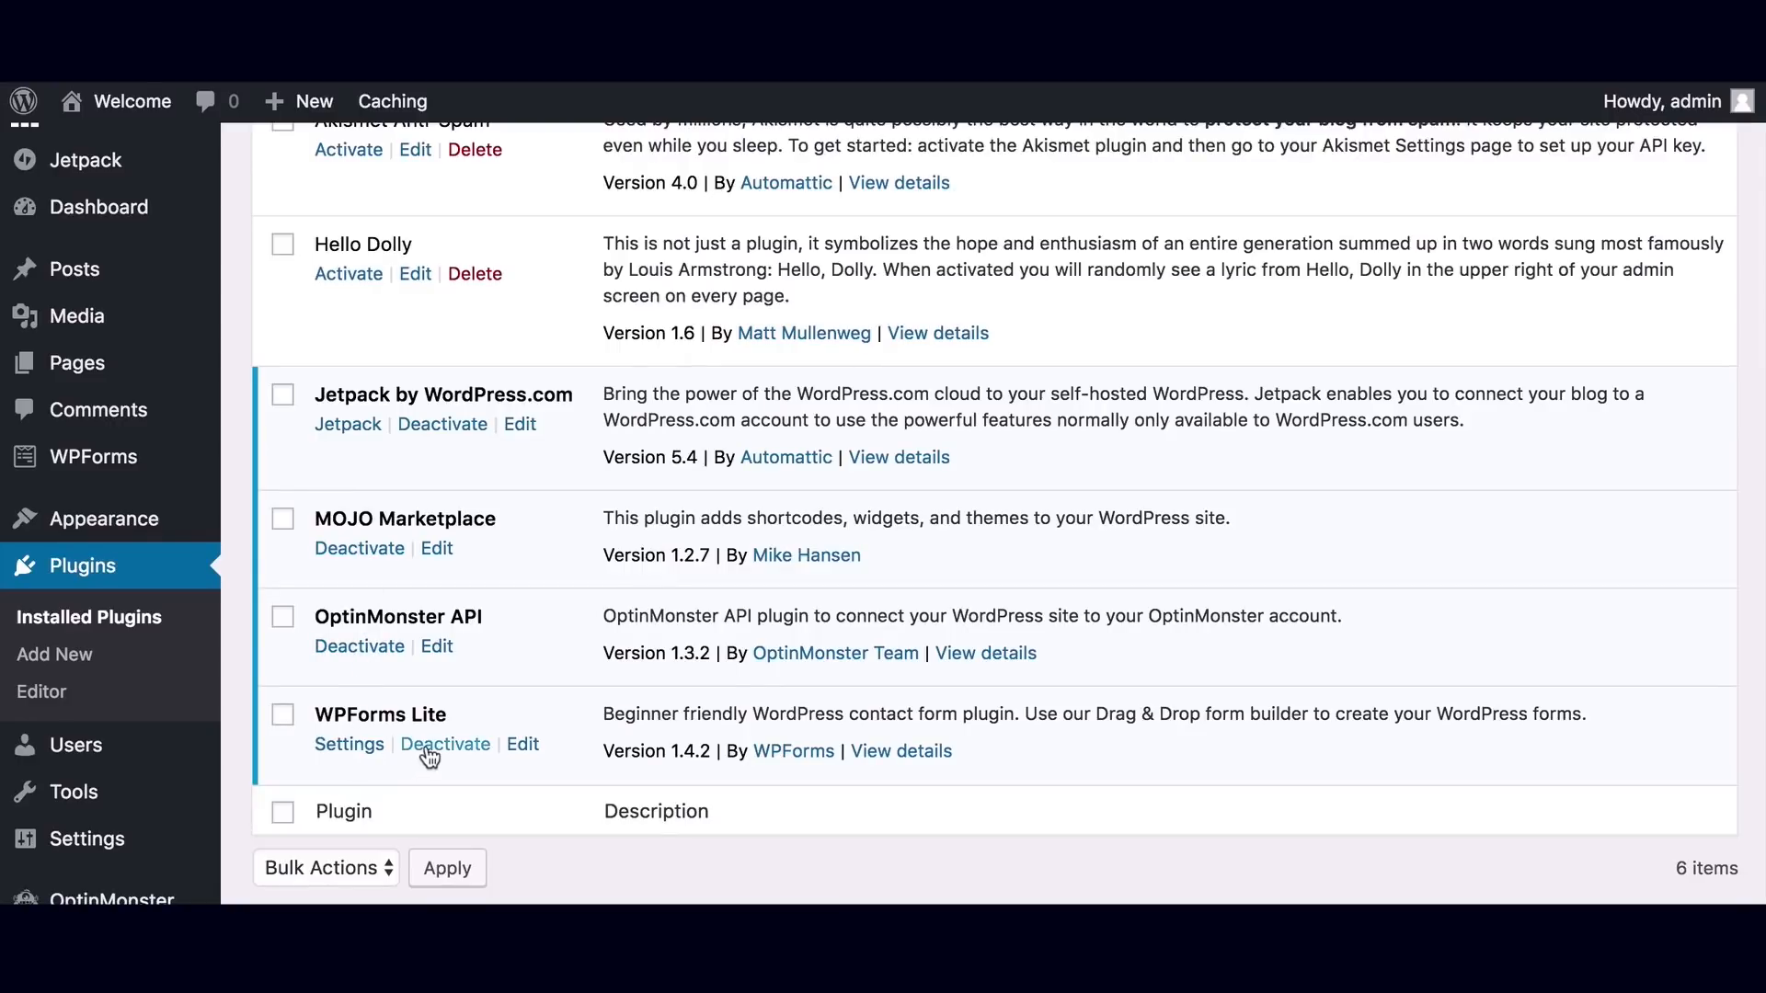
click(283, 715)
click(283, 617)
click(282, 520)
click(283, 395)
scroll(533, 469, up, 5)
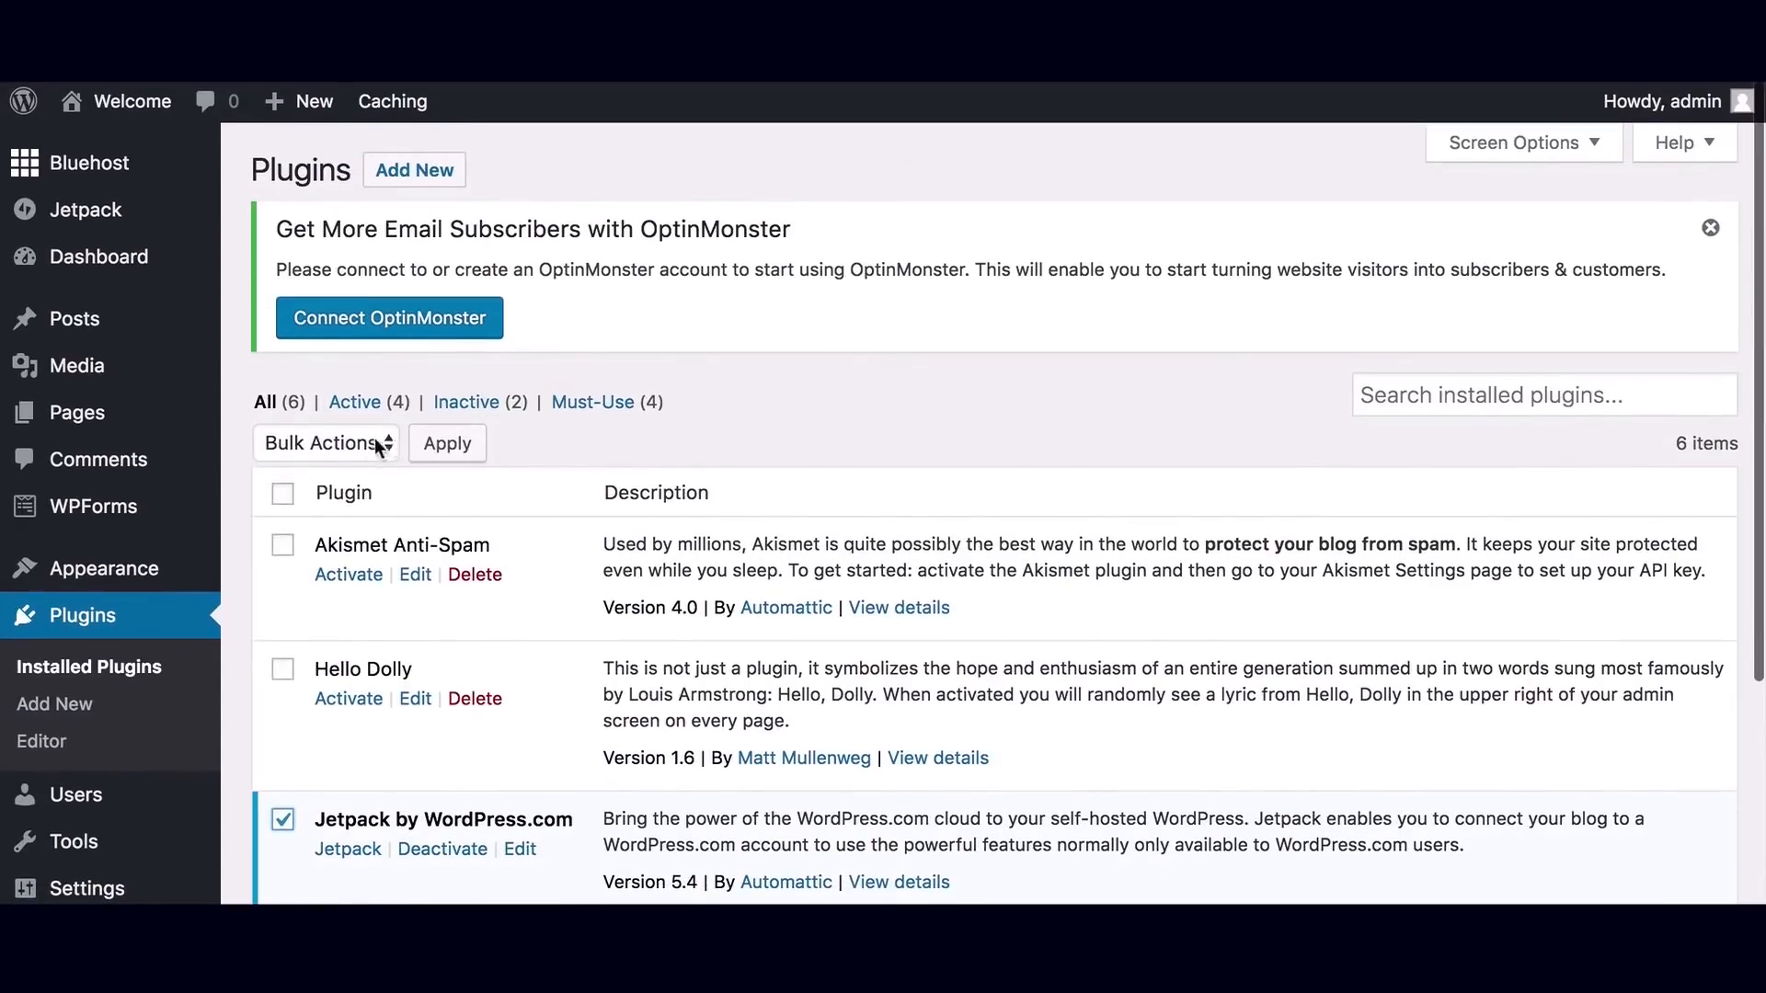
click(383, 445)
click(347, 488)
click(450, 447)
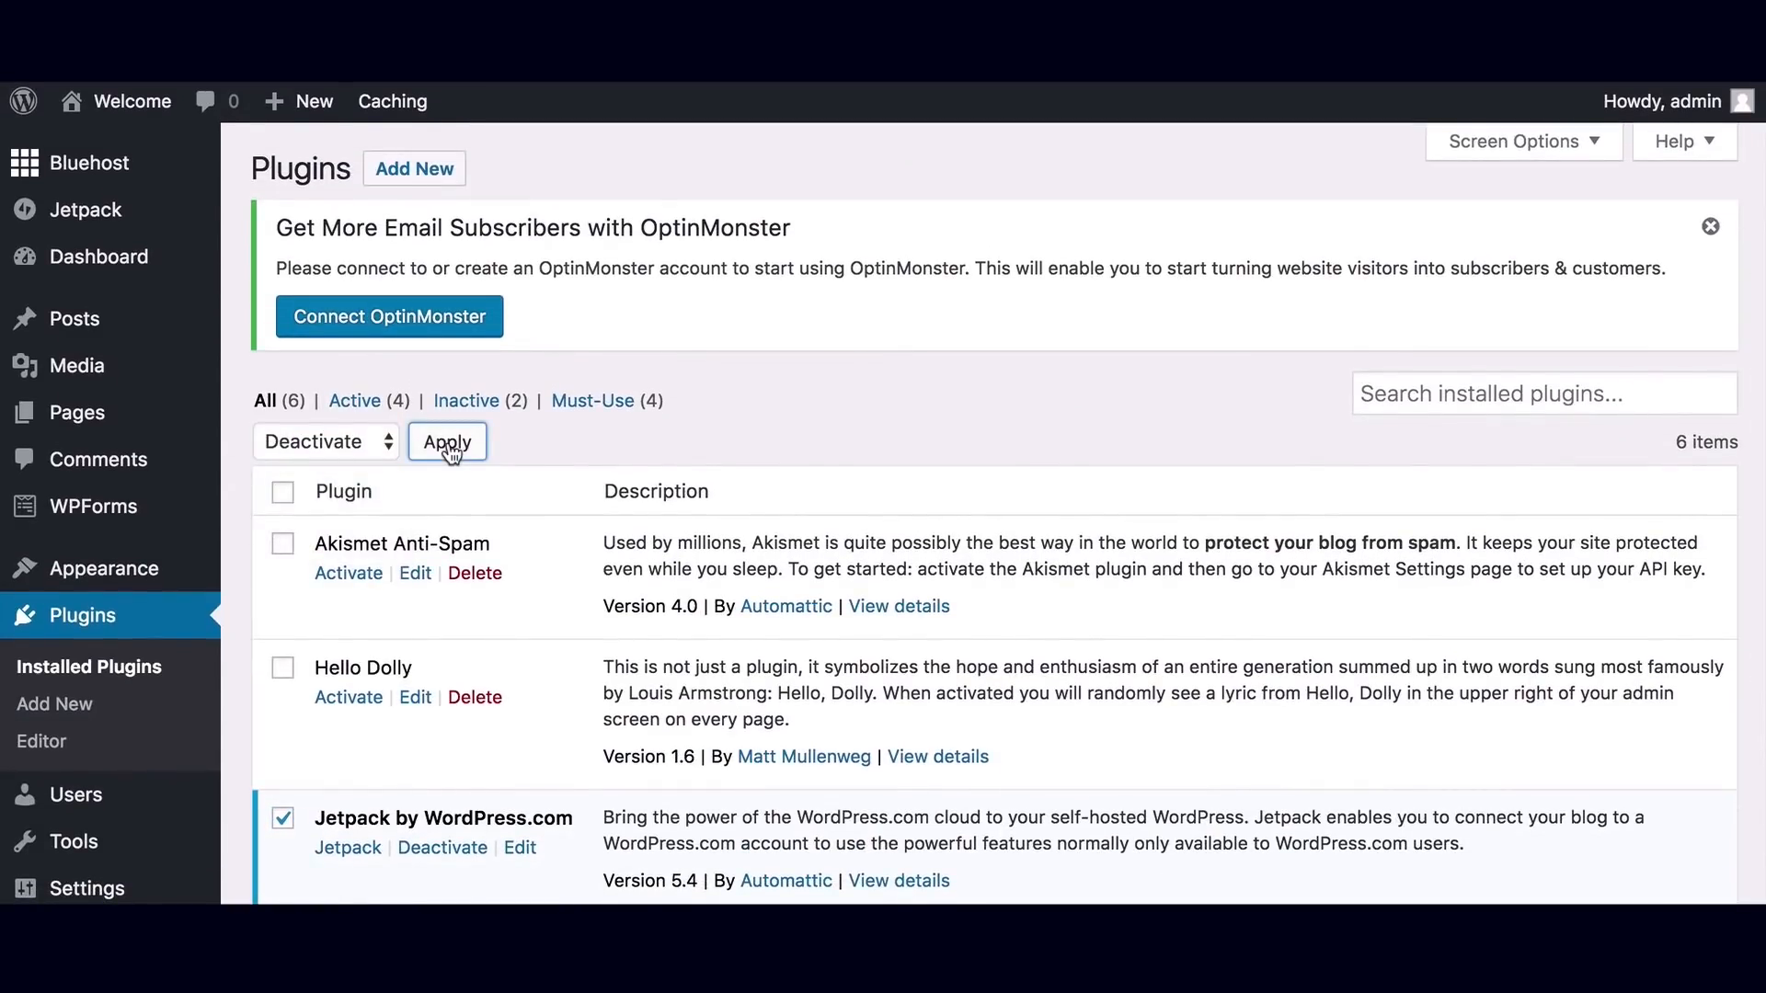
Bulk-delete the four deactivated plugins, confirm, and return to the Dashboard.
scroll(282, 394, down, 5)
click(283, 367)
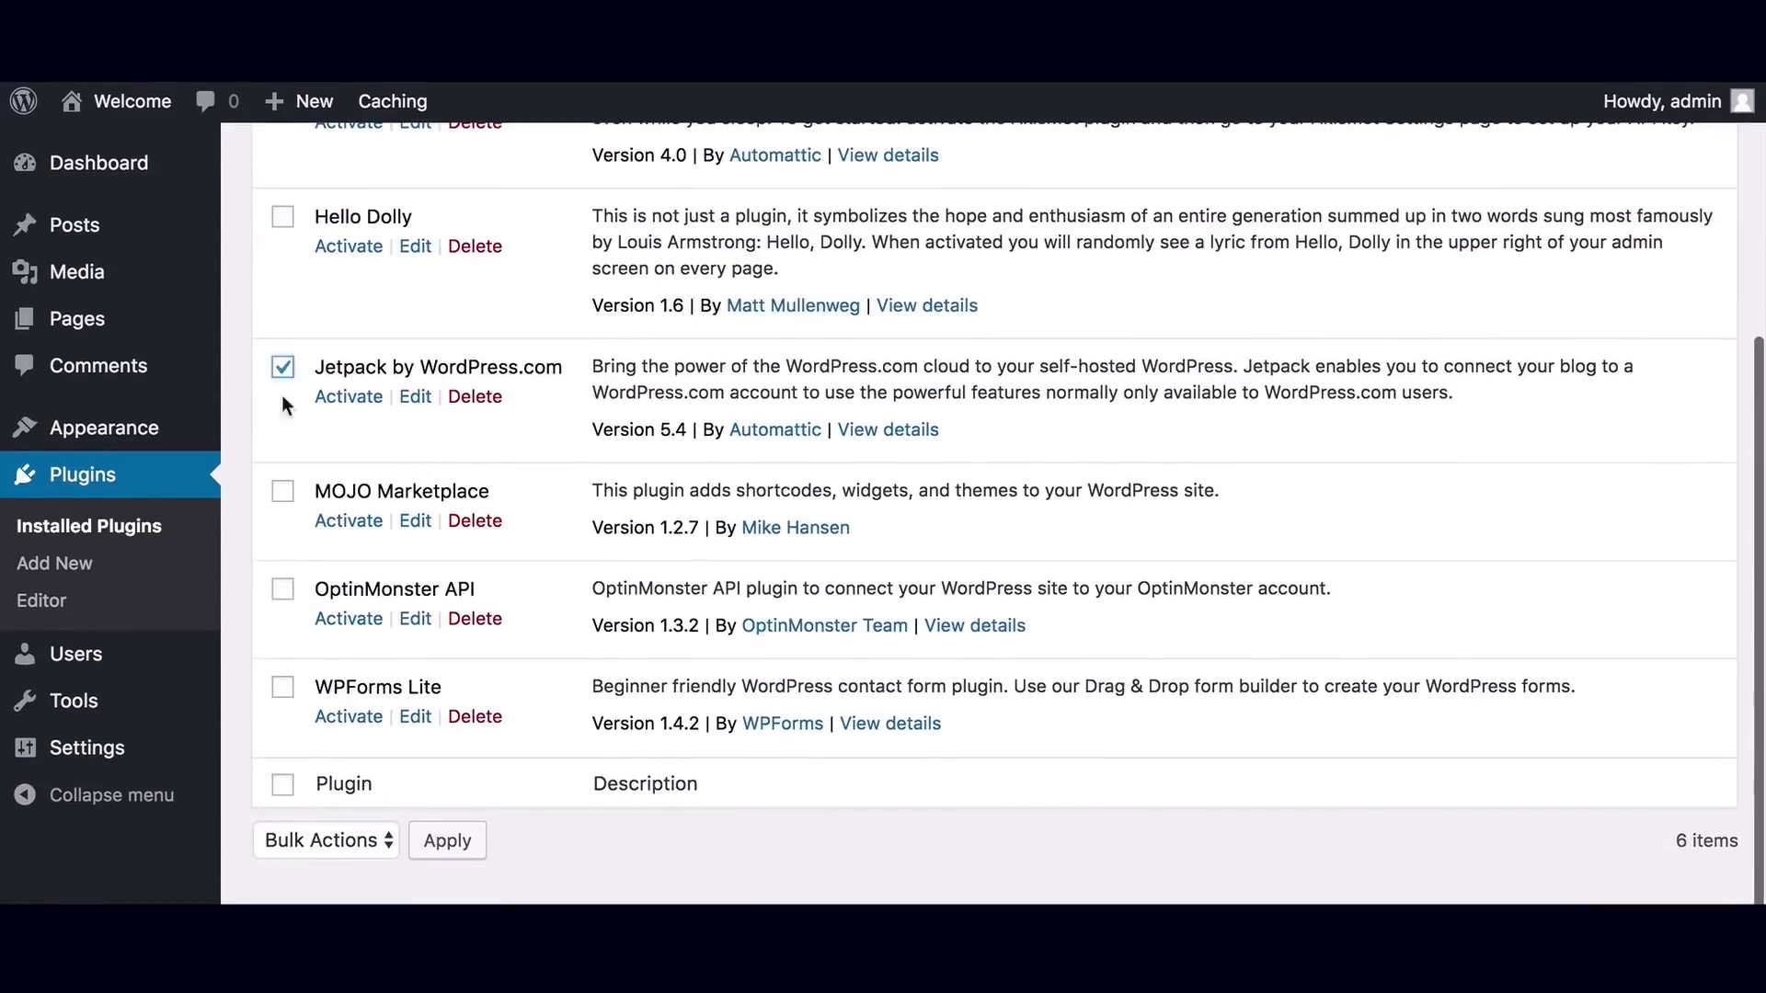
click(283, 491)
click(283, 686)
scroll(478, 644, up, 5)
click(326, 345)
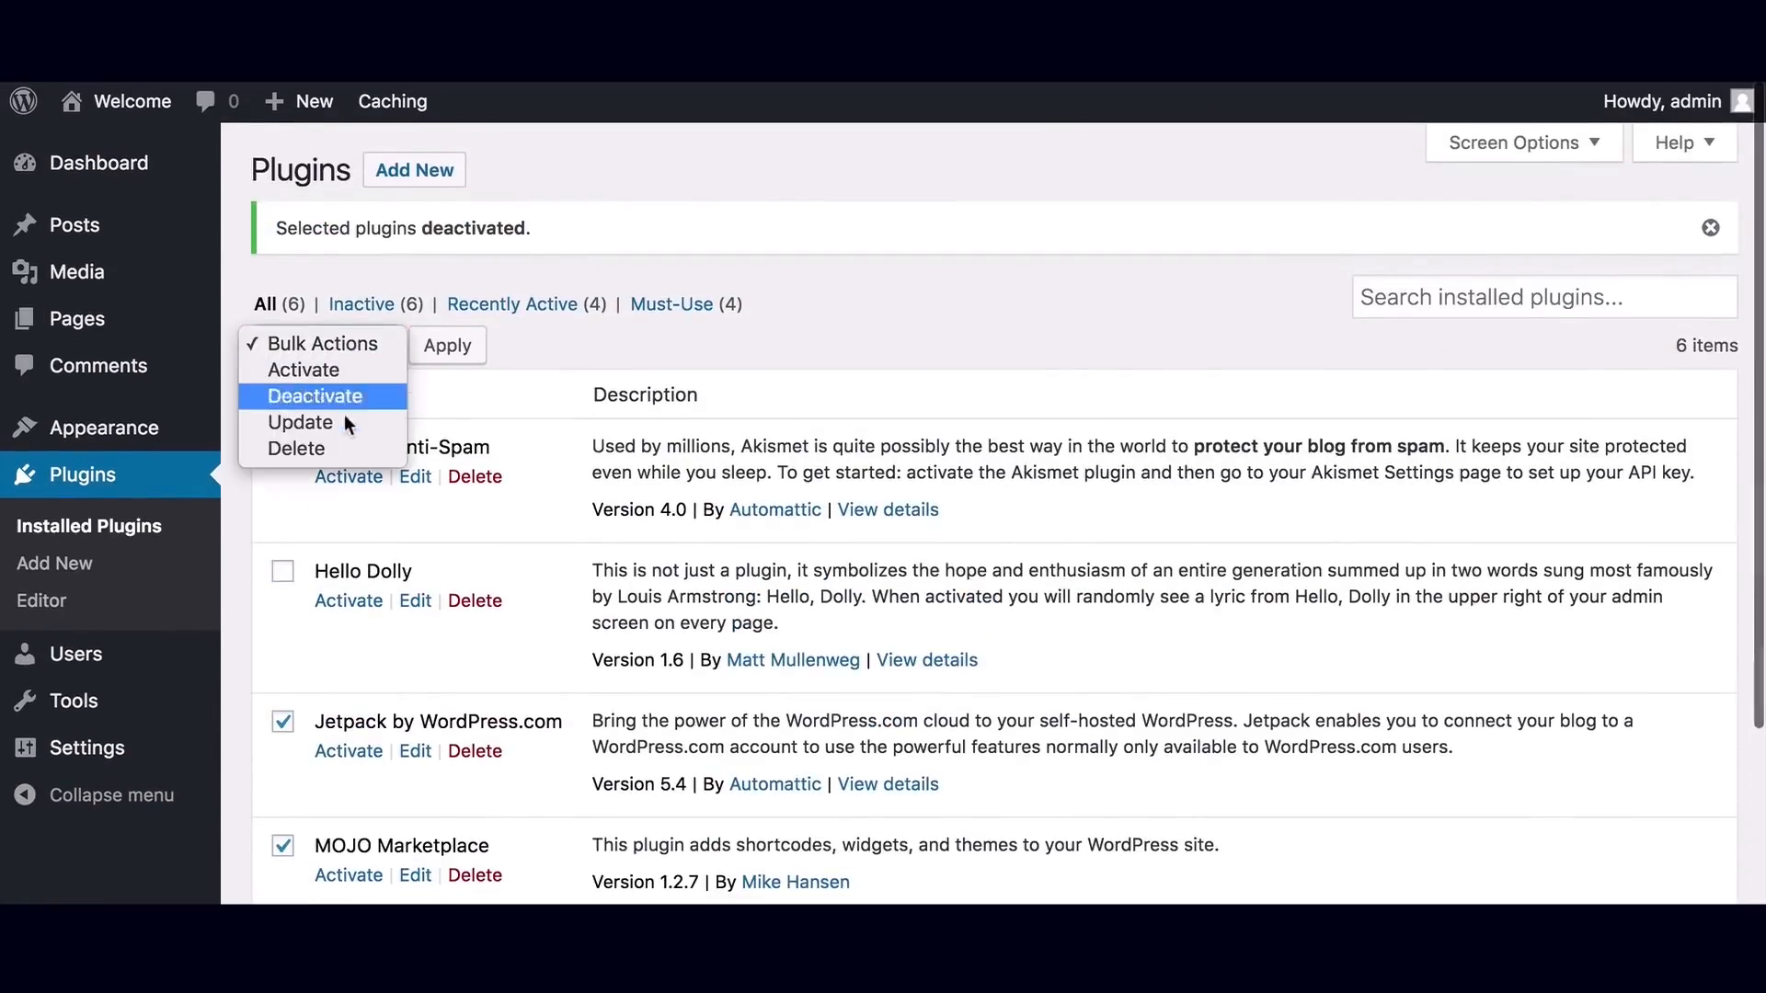
click(294, 448)
click(447, 347)
click(1149, 216)
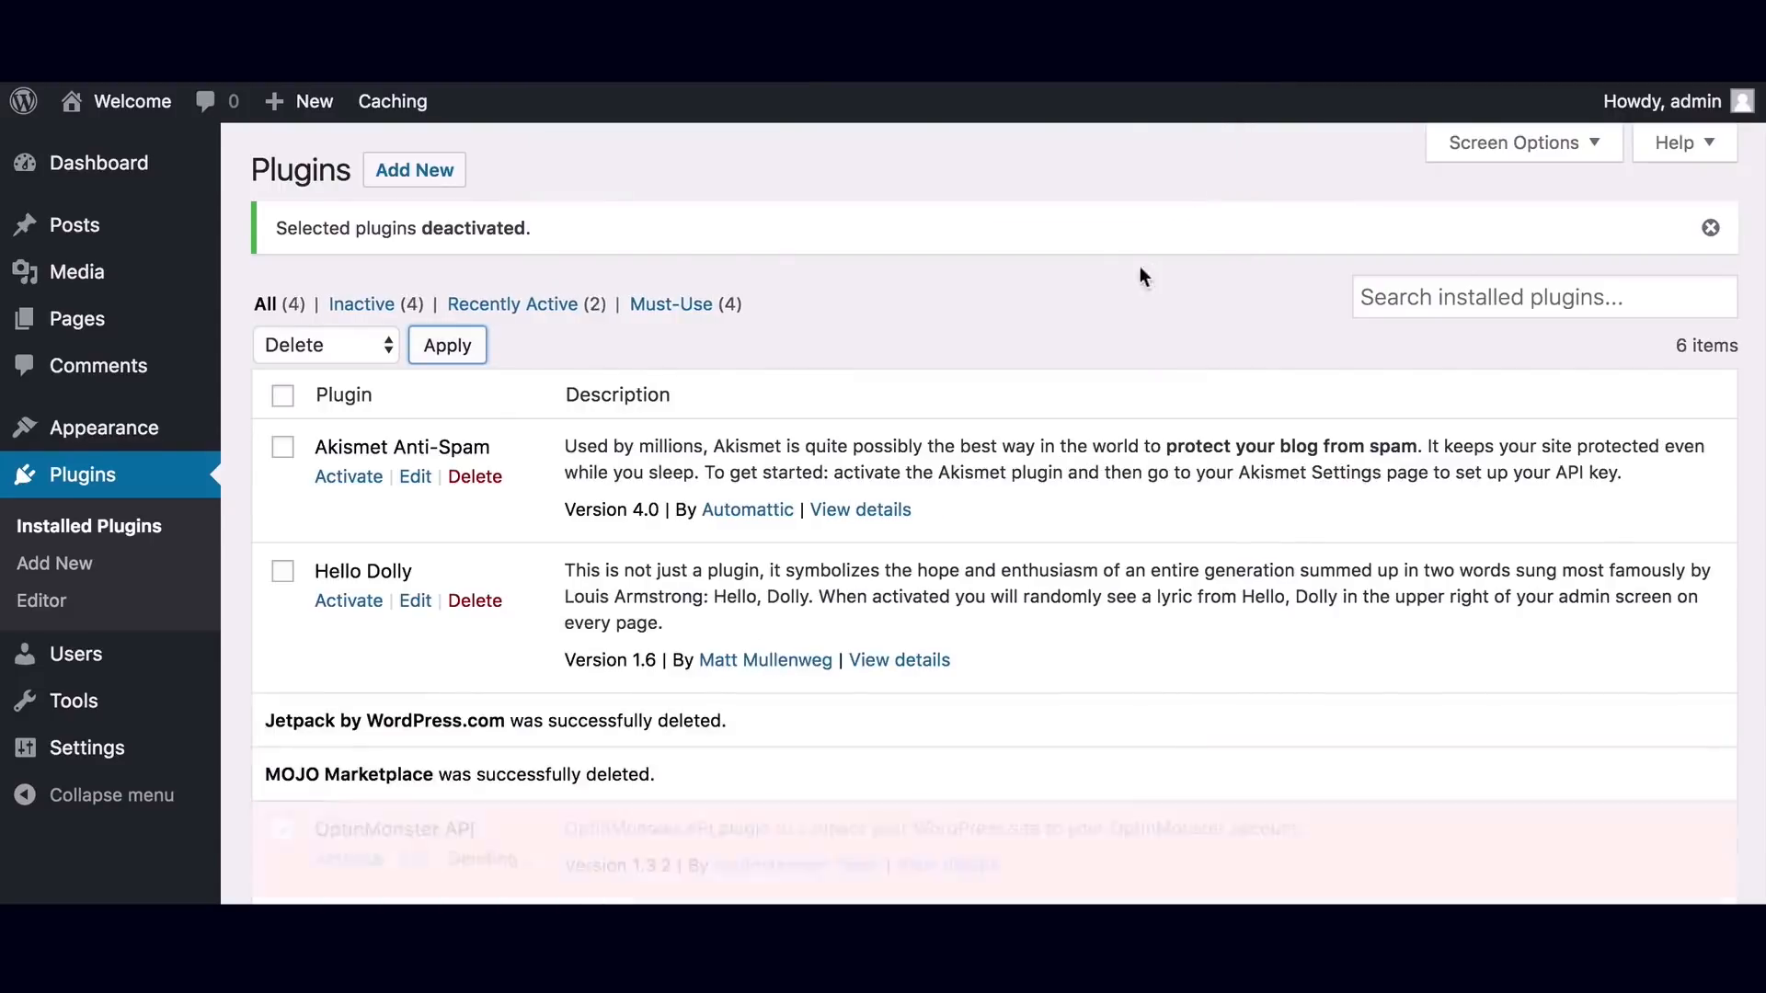
click(132, 176)
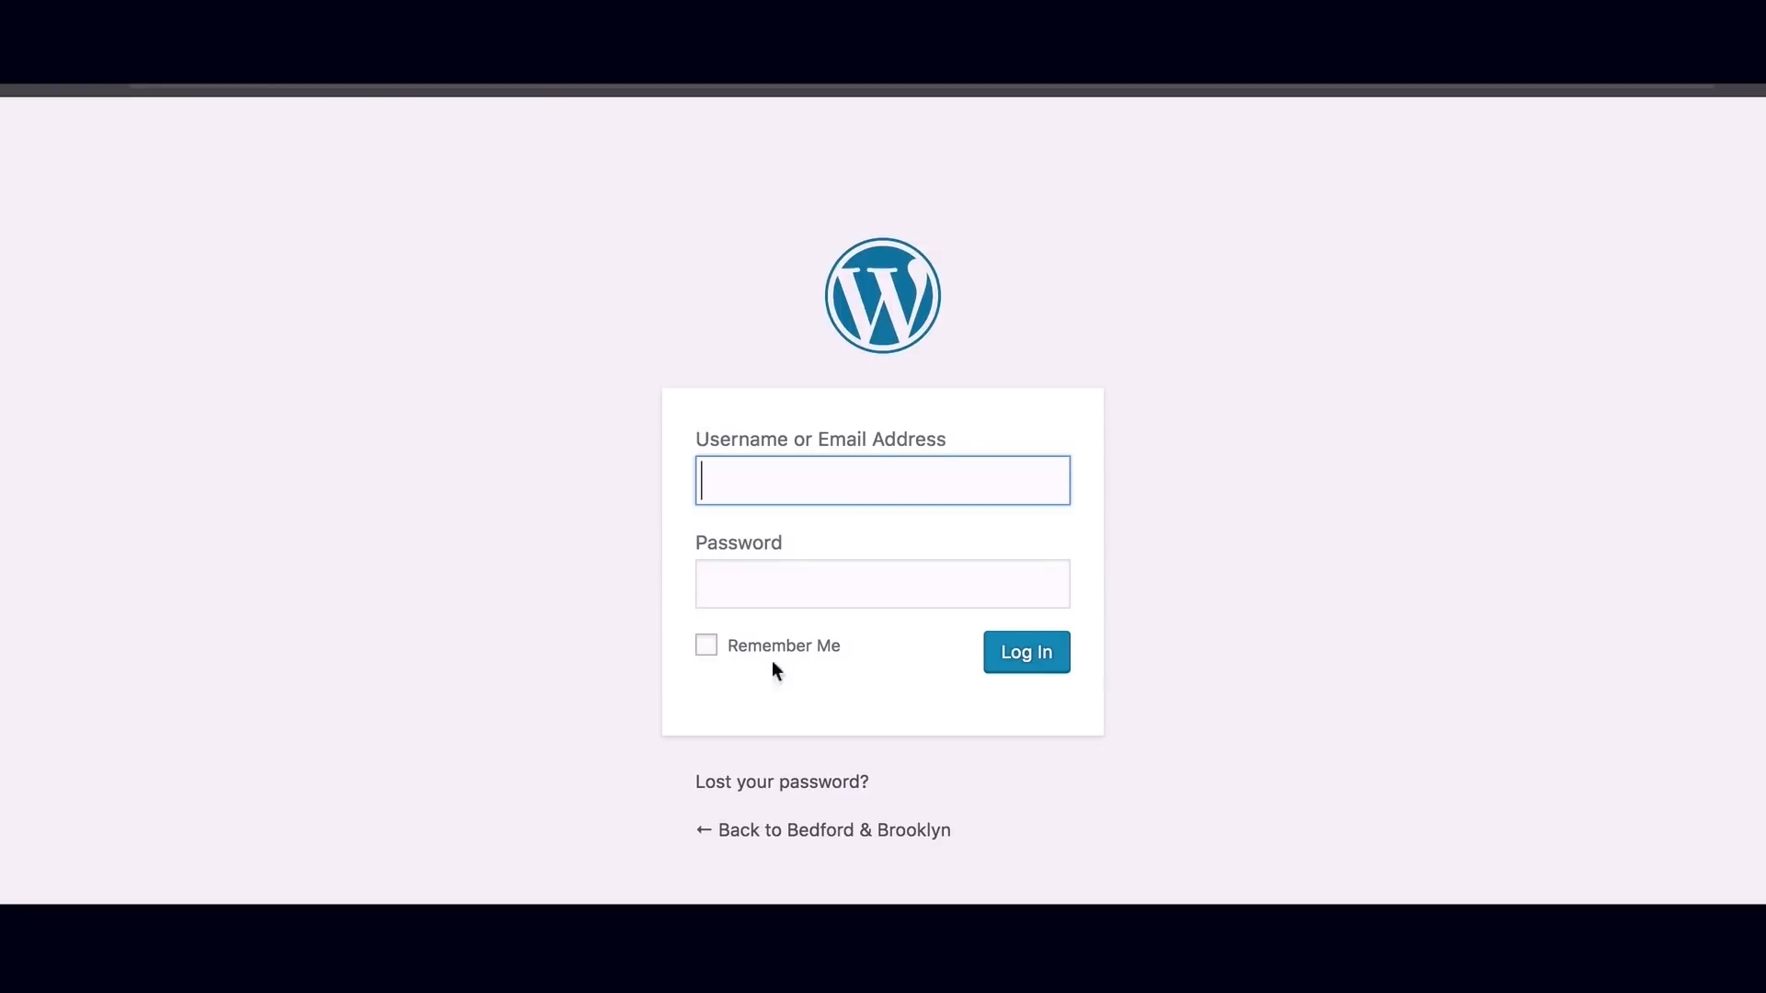
Autofill the wp-admin login form with the saved username and password.
click(1040, 661)
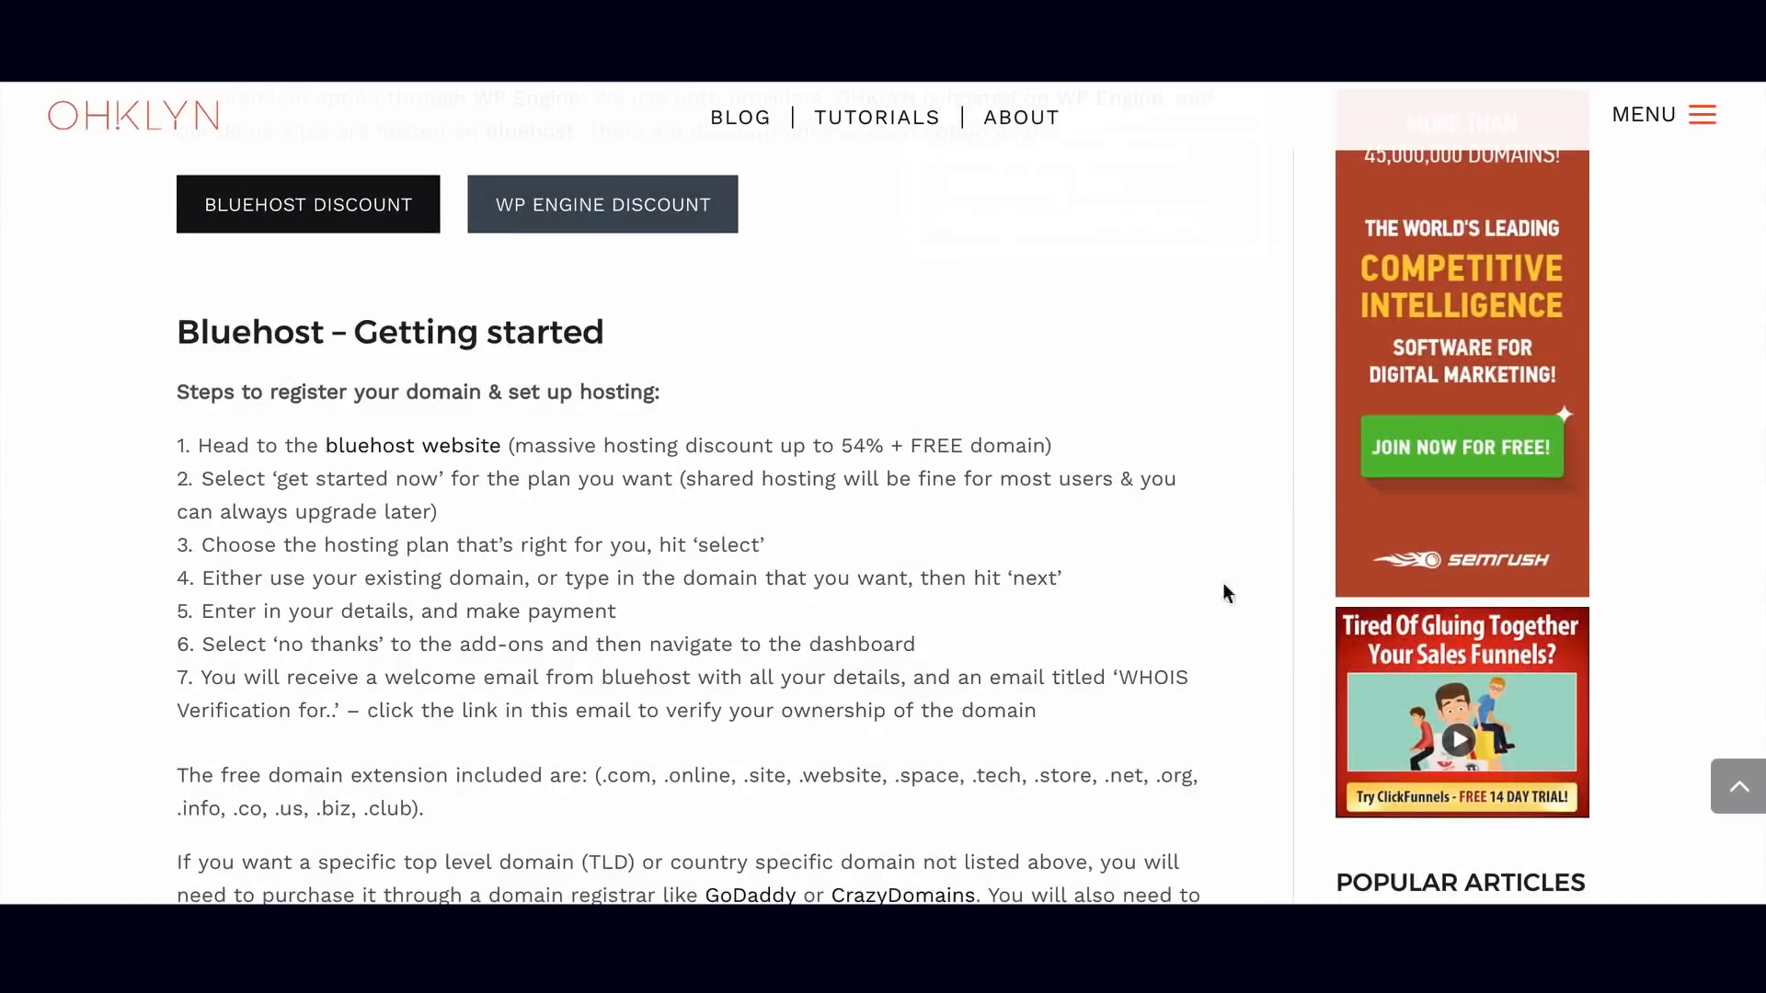
Scroll the OHKLYN post past the Bluehost steps to 'WP Engine – Getting started'.
scroll(1228, 638, down, 6)
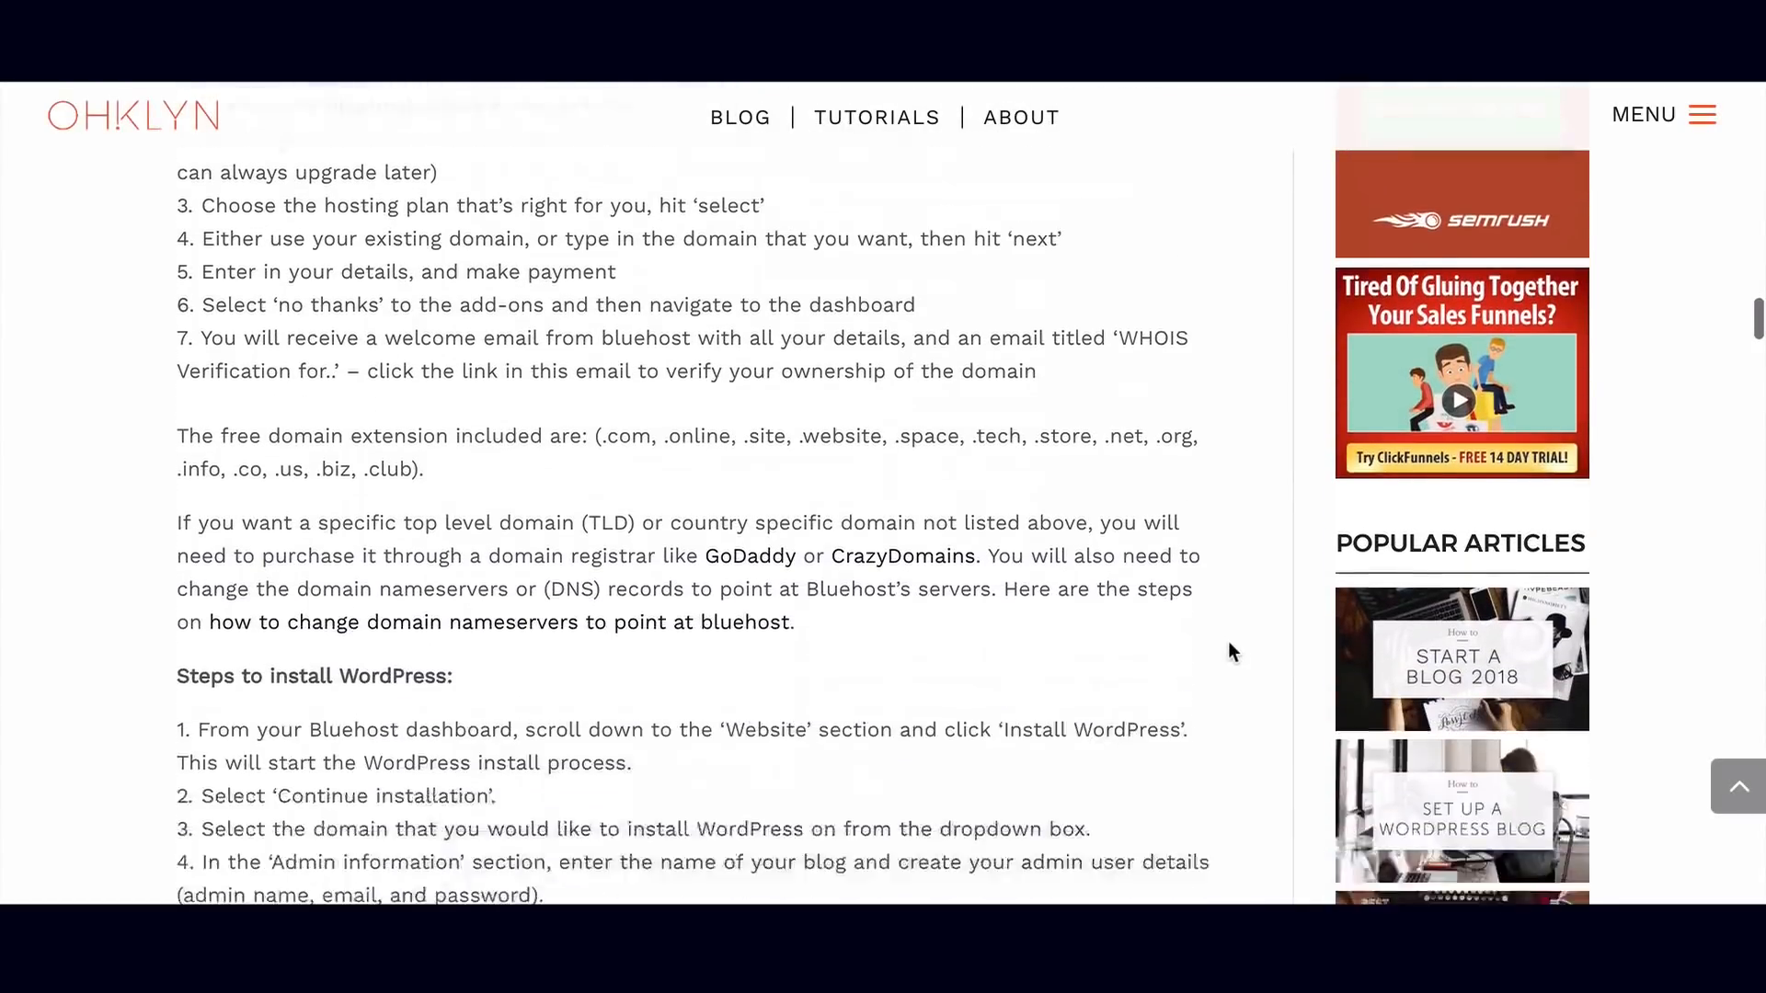
scroll(1226, 643, down, 6)
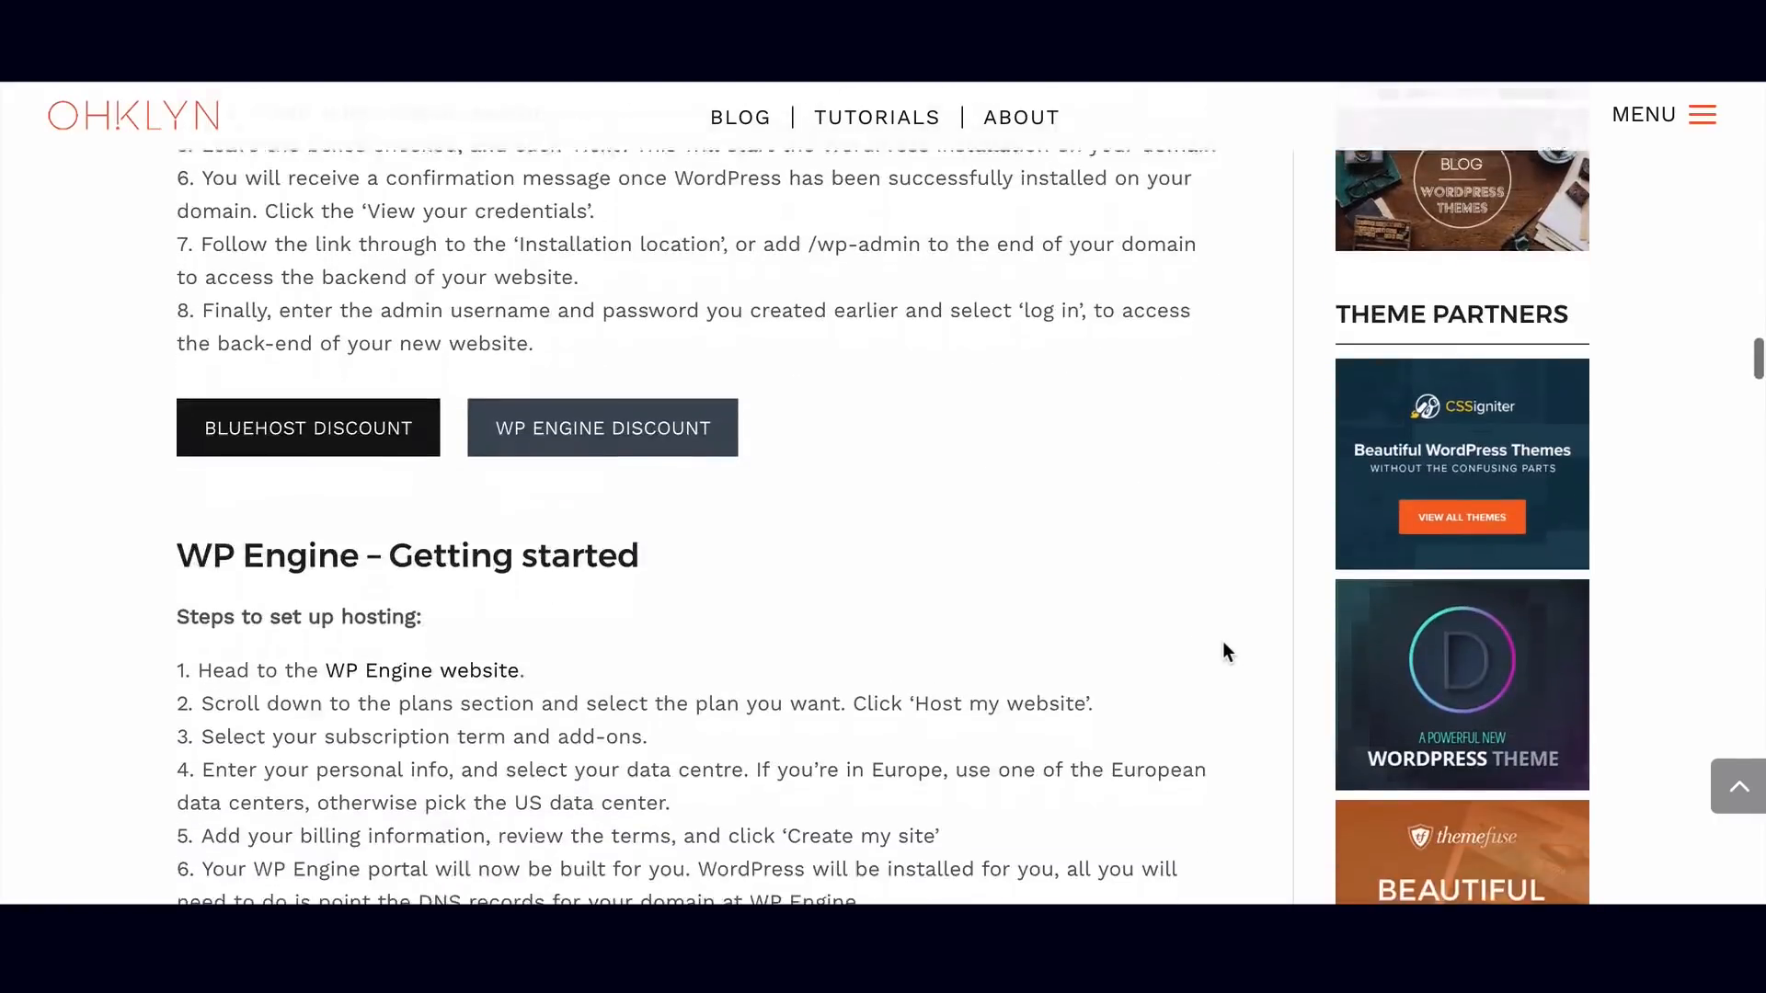
scroll(1223, 642, down, 1)
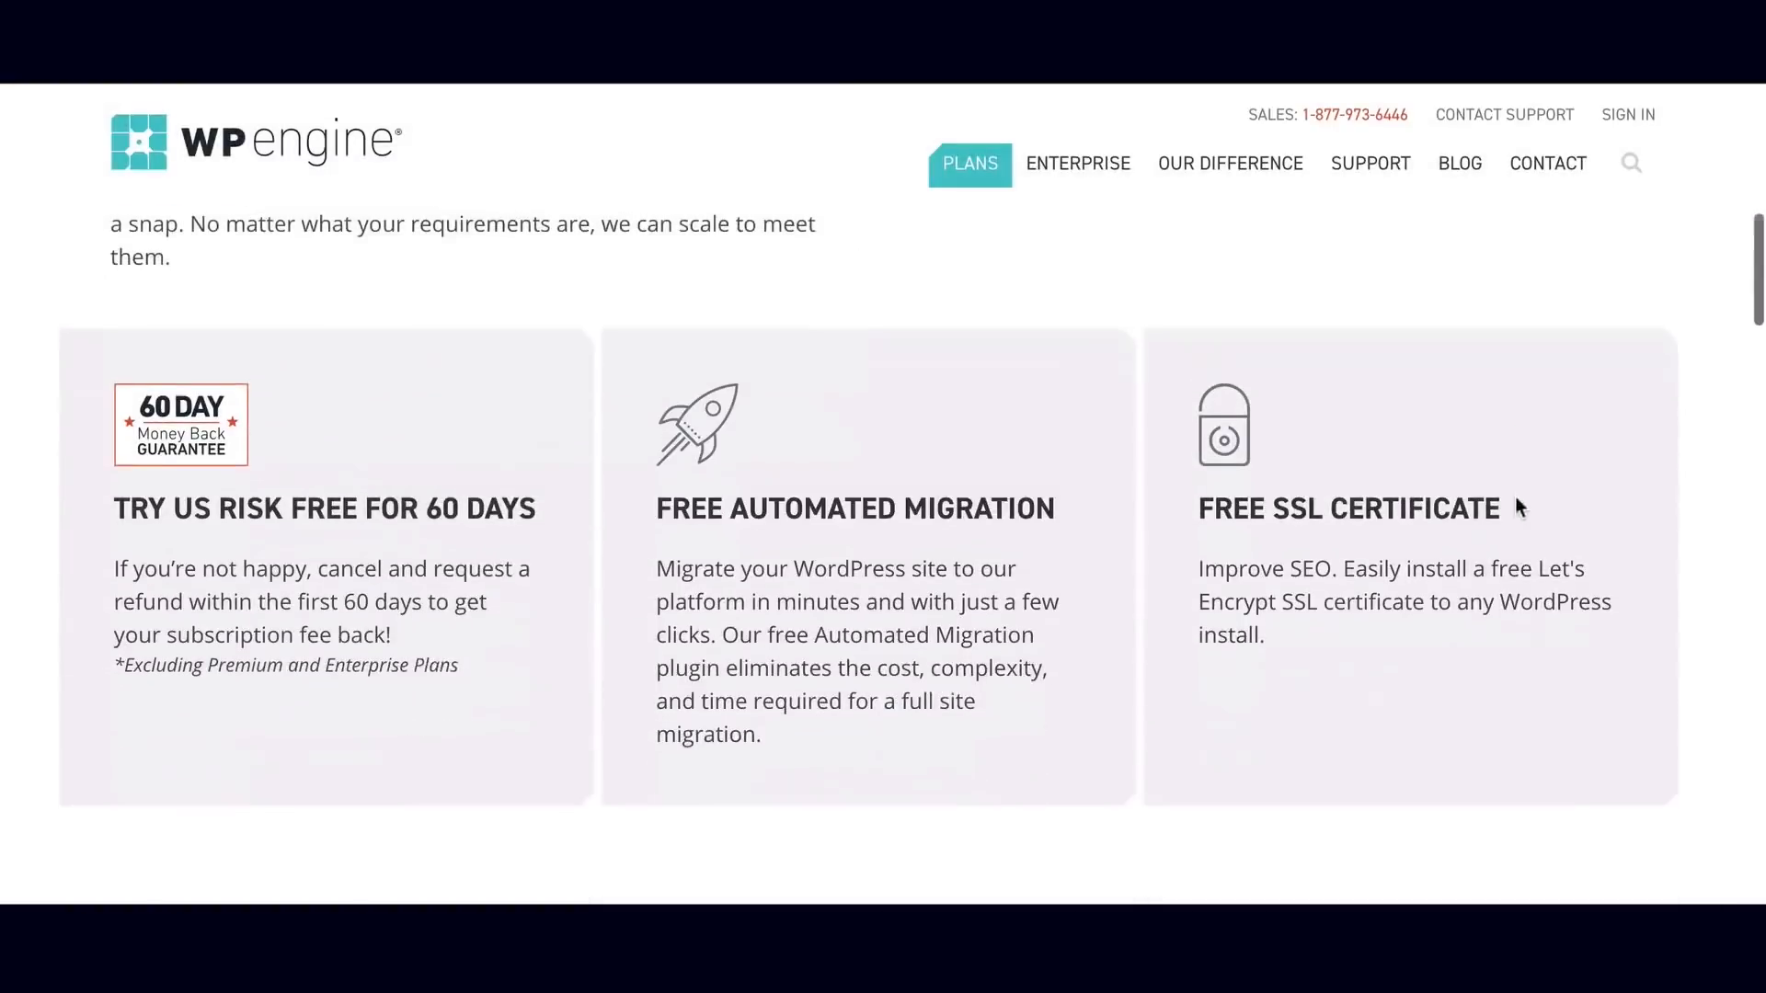
Scroll to WP Engine's hosting plans and choose the $29/mo Personal plan.
scroll(1513, 516, down, 3)
scroll(1513, 512, down, 12)
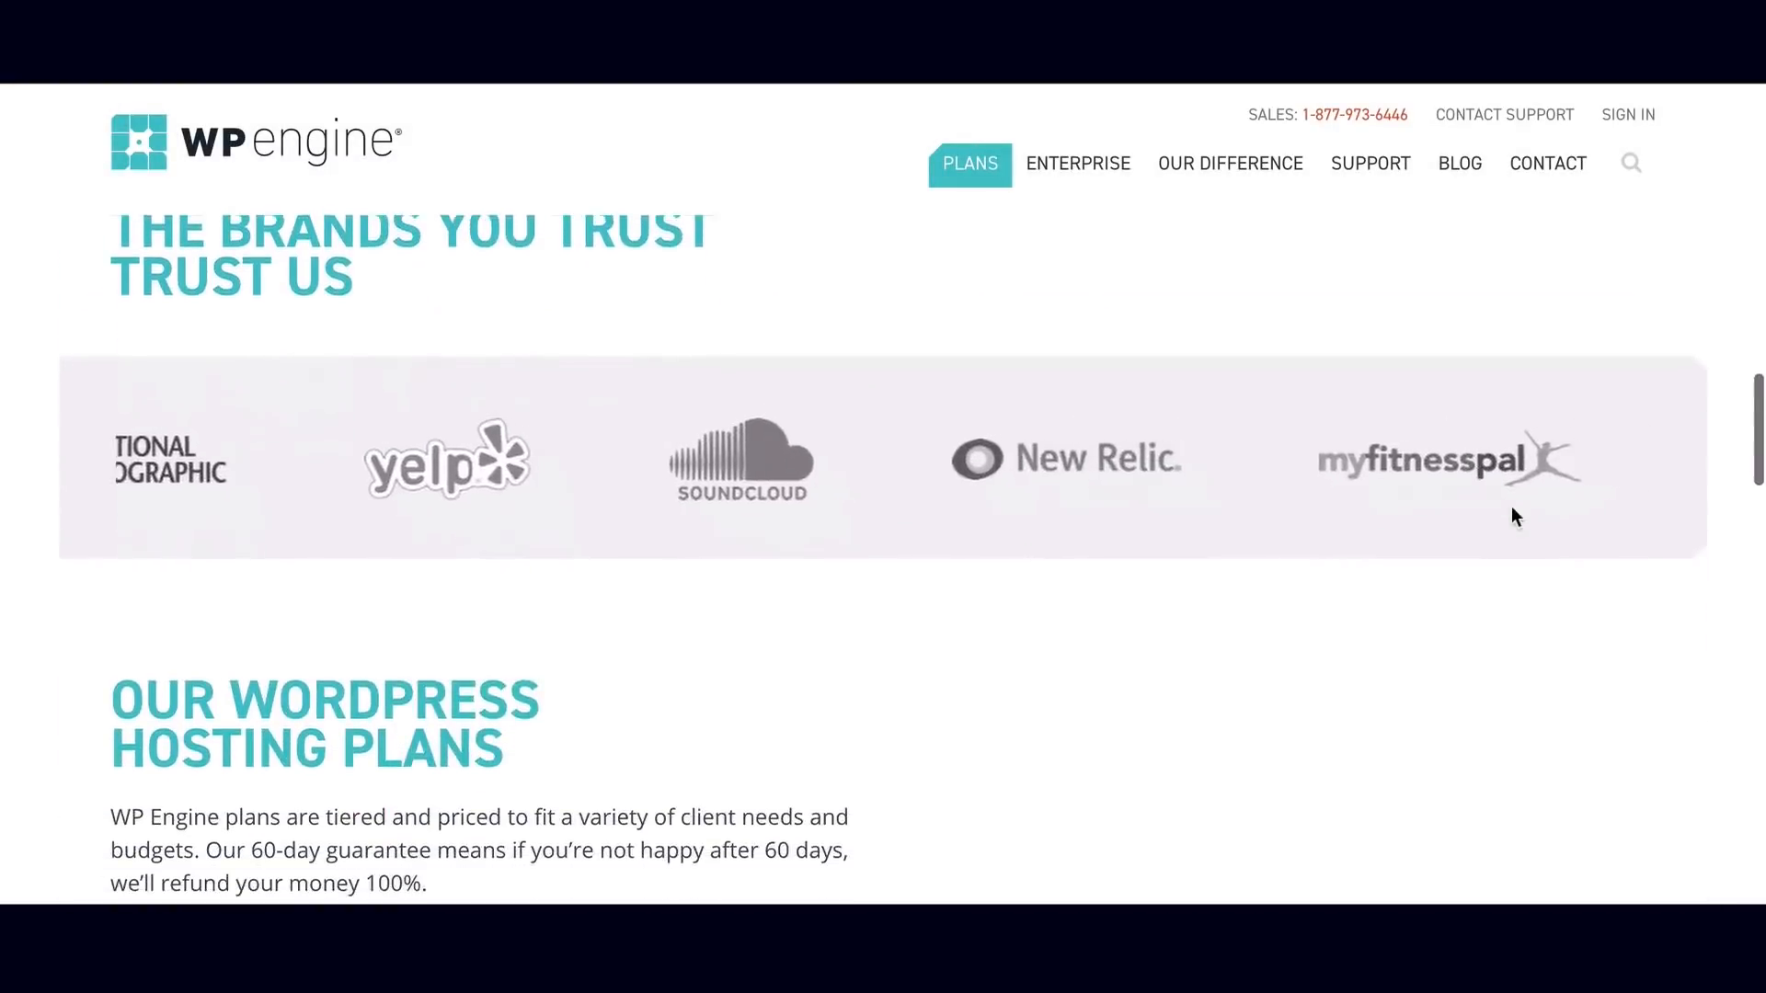
scroll(1516, 516, down, 3)
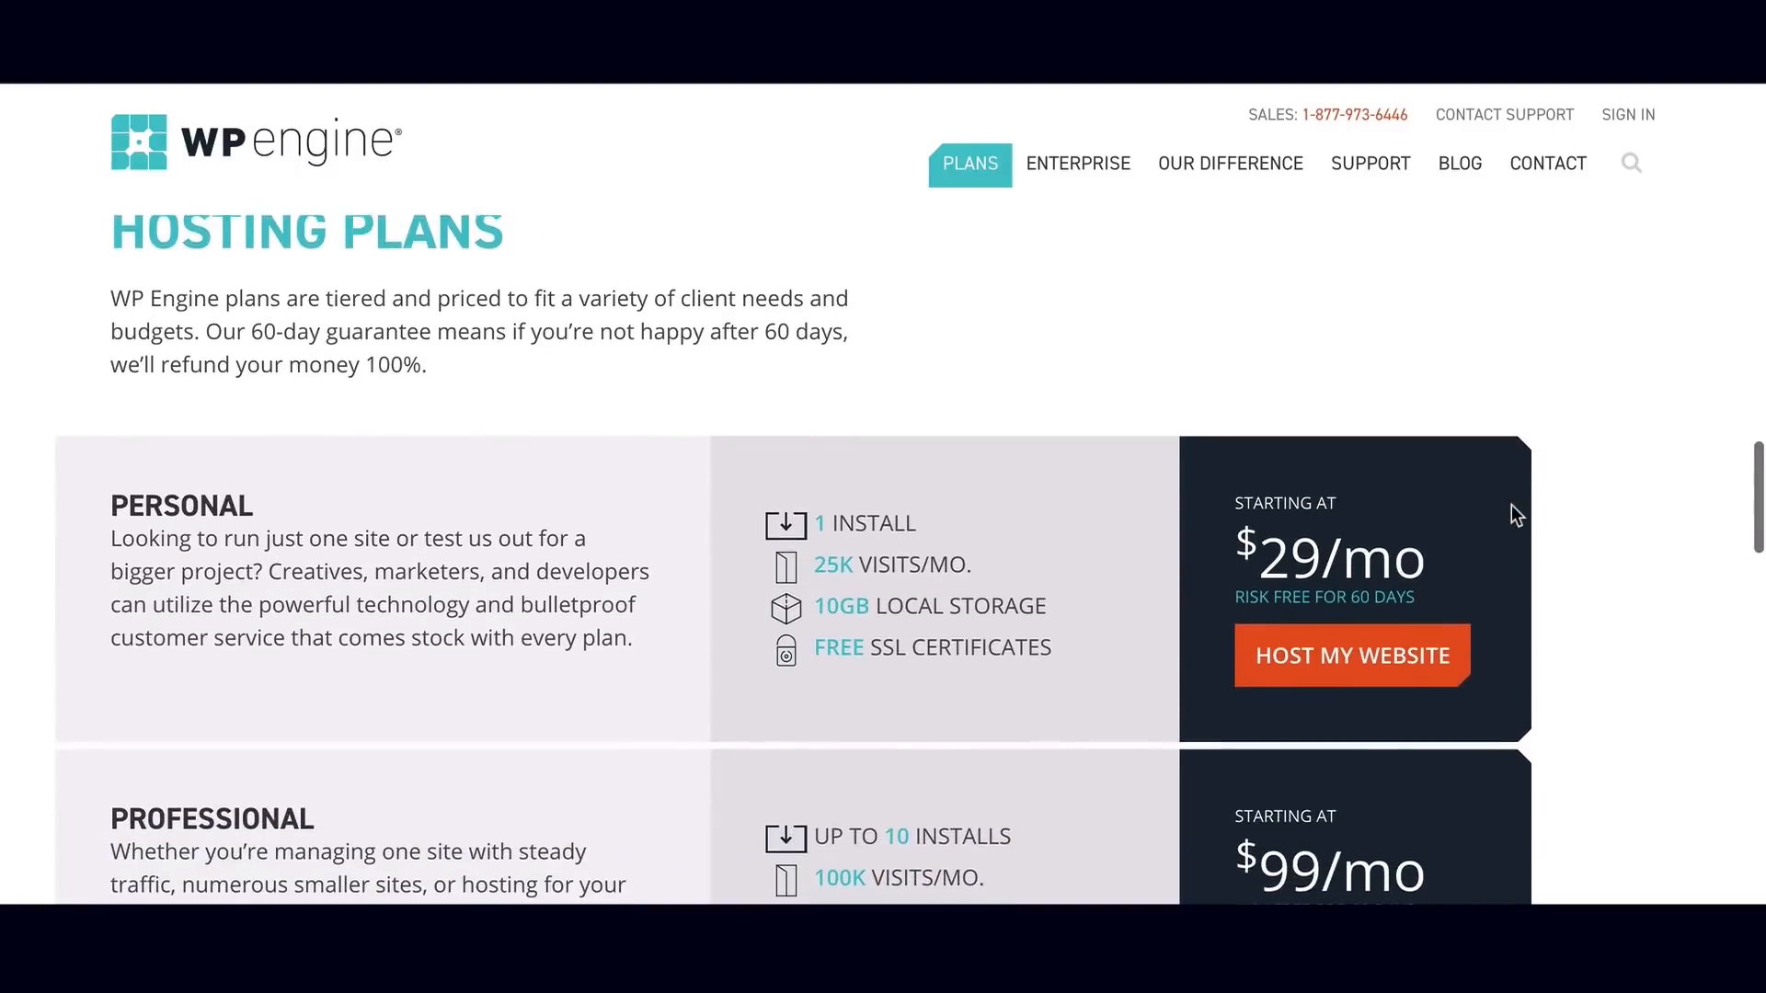
scroll(1516, 515, down, 2)
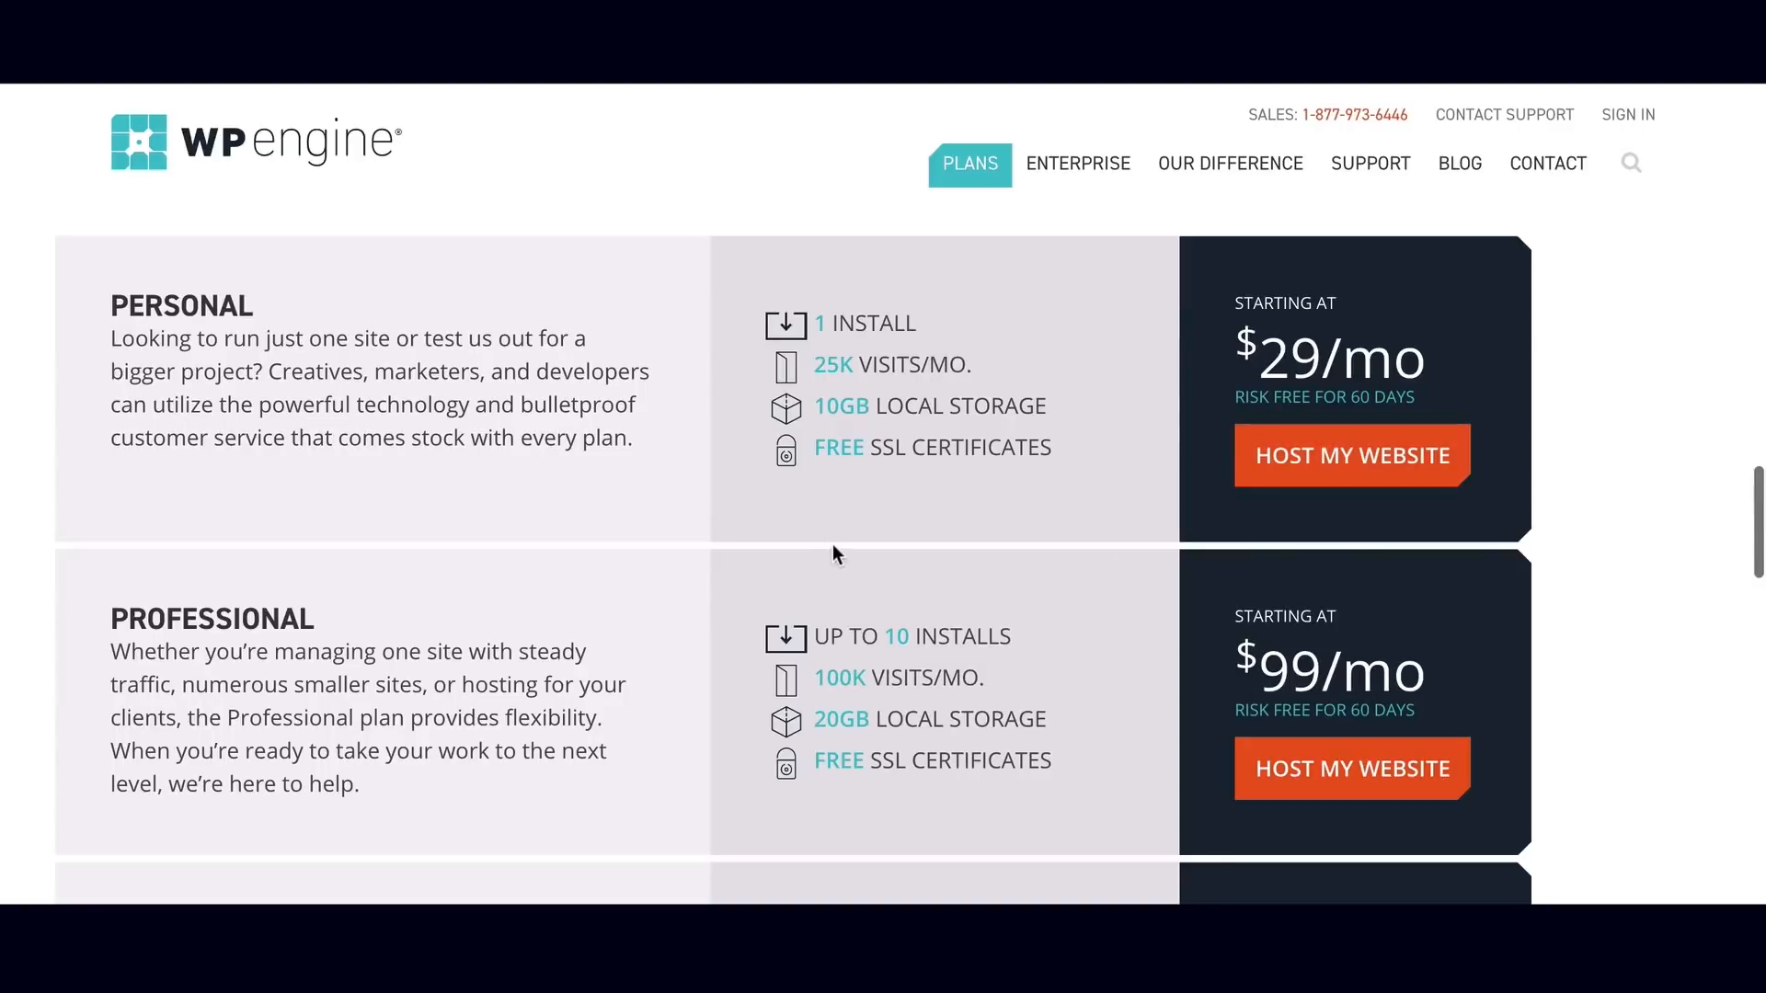
scroll(843, 538, down, 2)
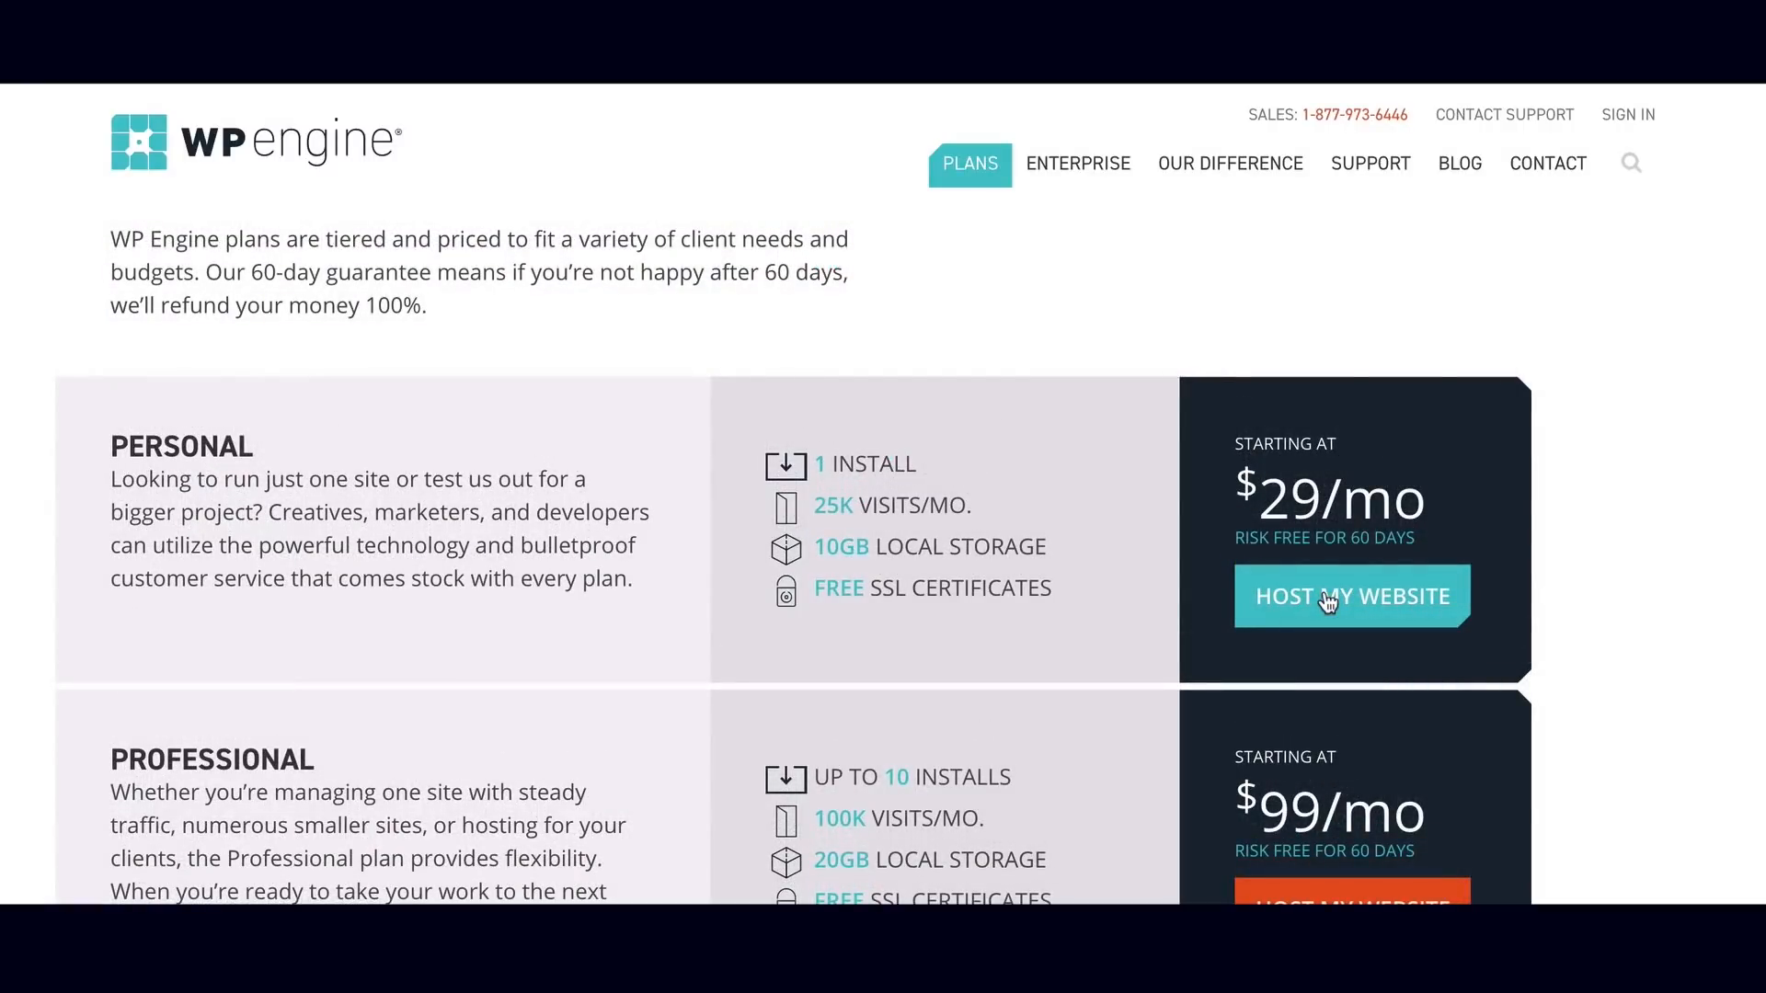
click(1328, 603)
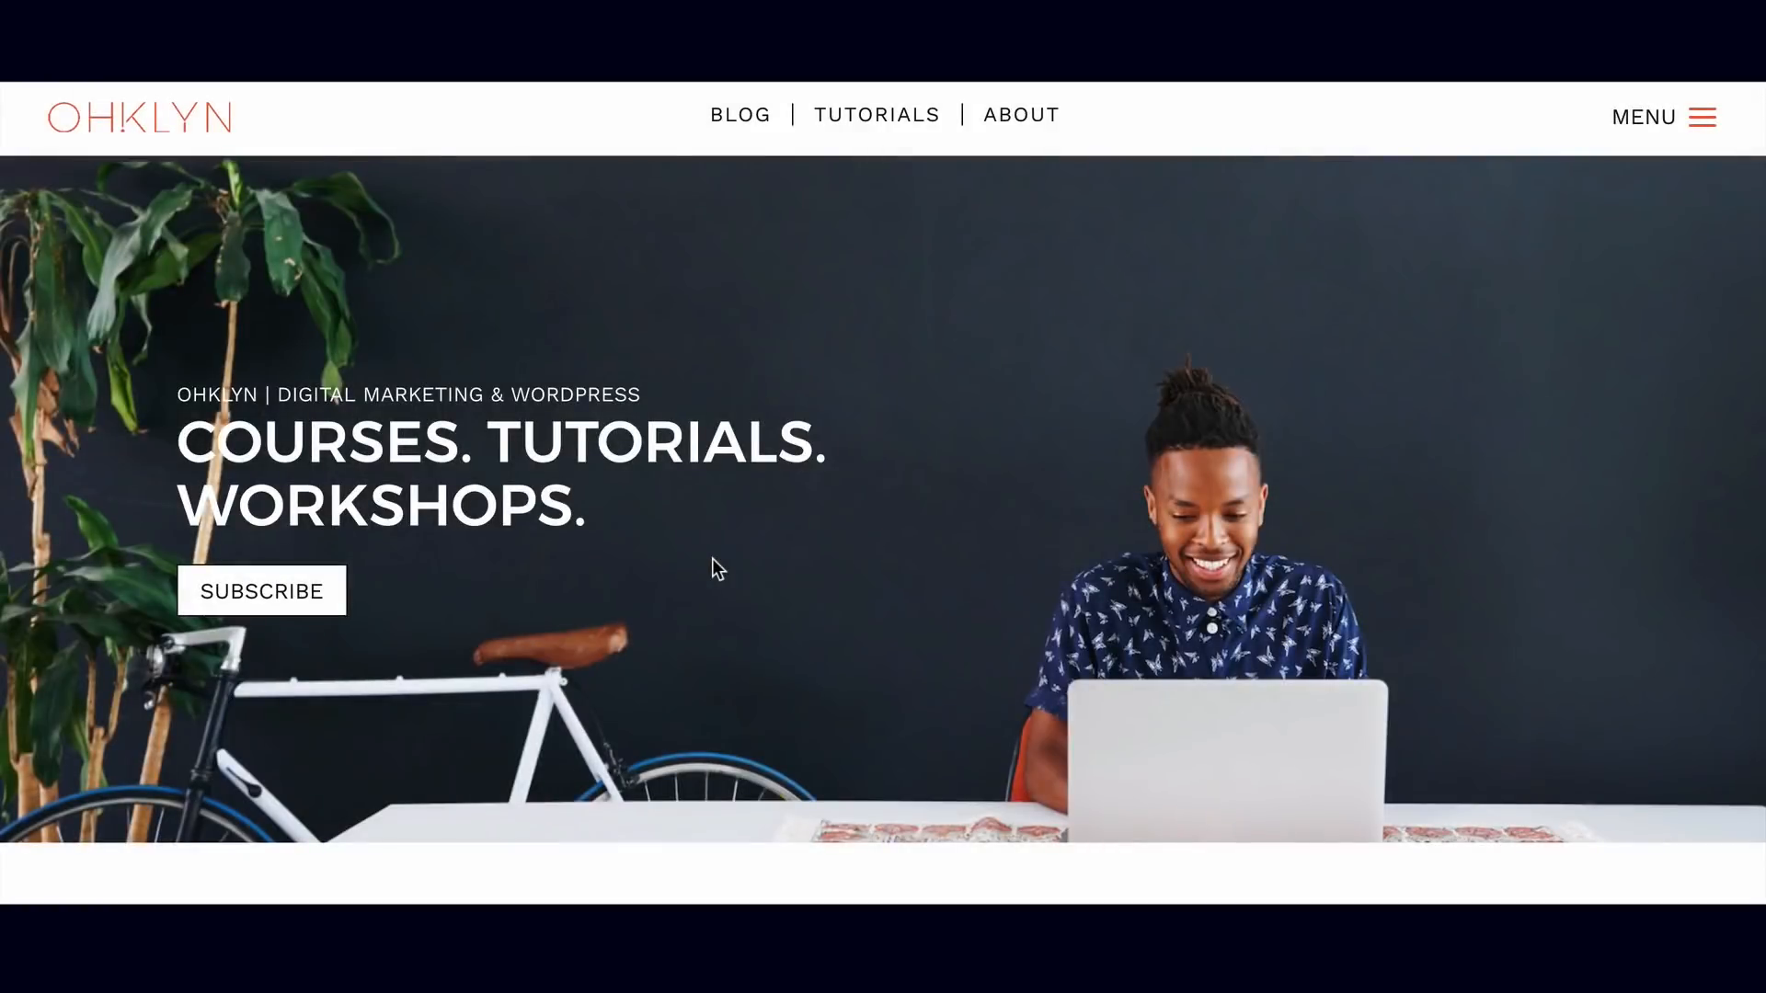
Keep United States as the data center for the Personal plan signup.
click(287, 599)
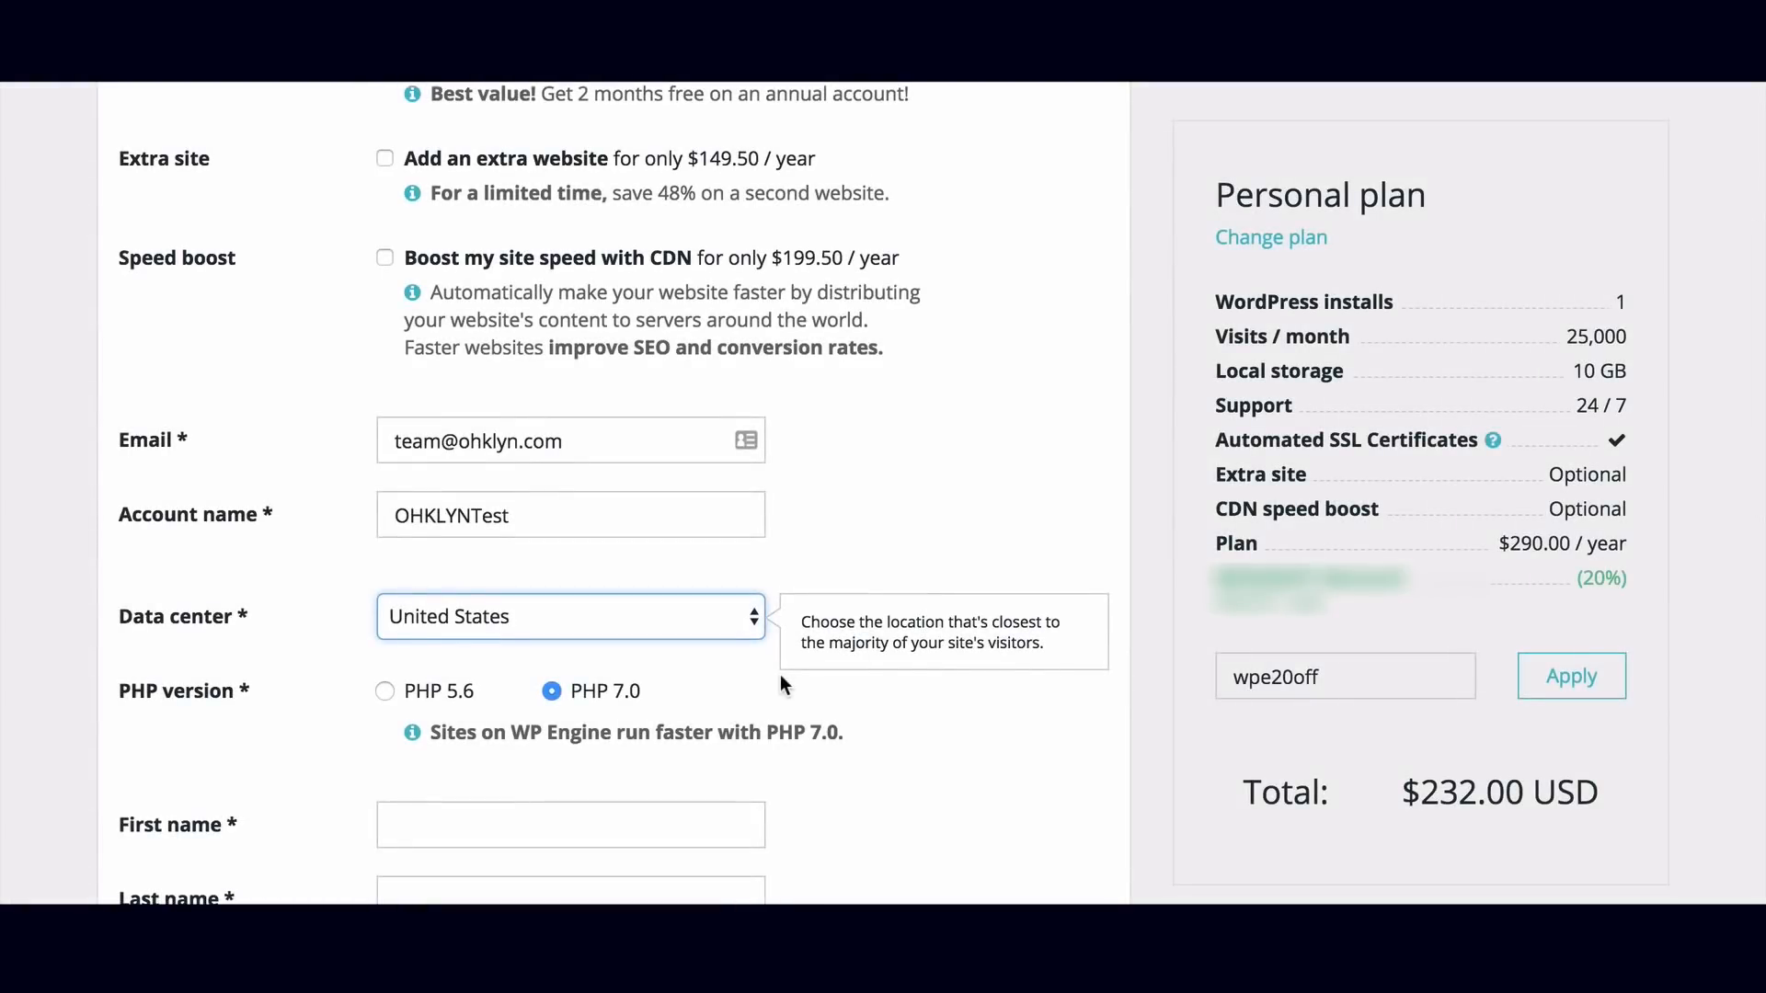
scroll(781, 685, down, 2)
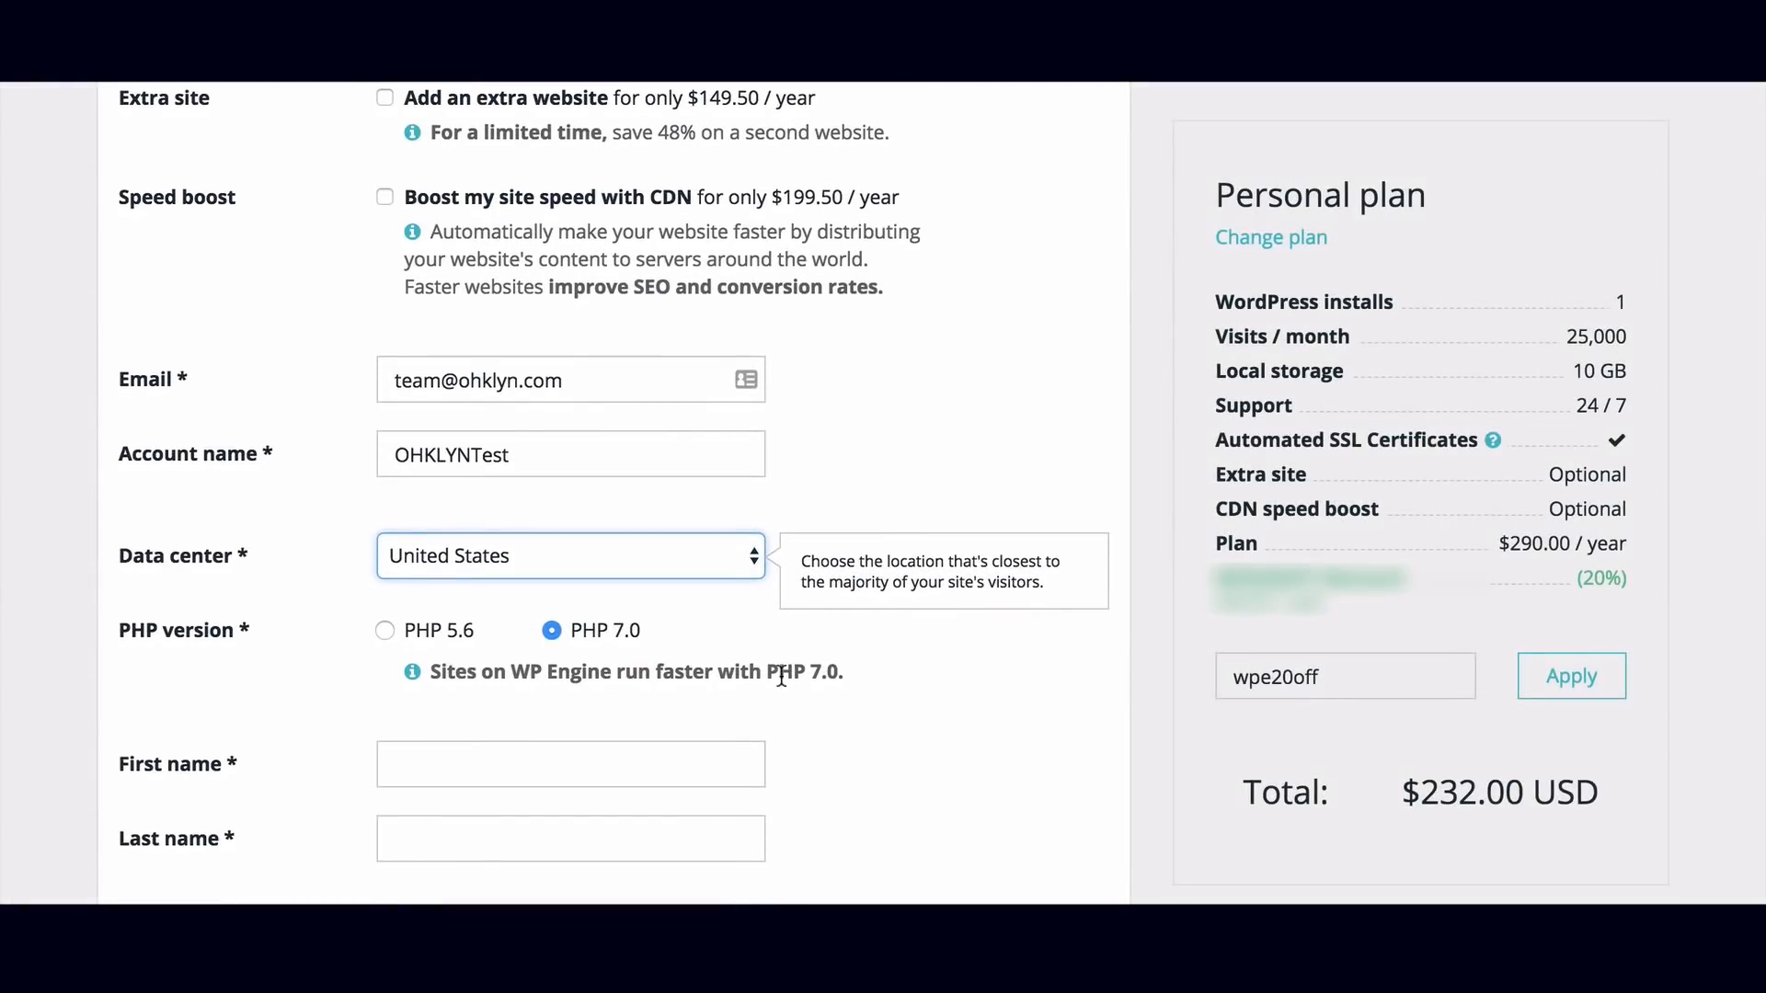
click(751, 556)
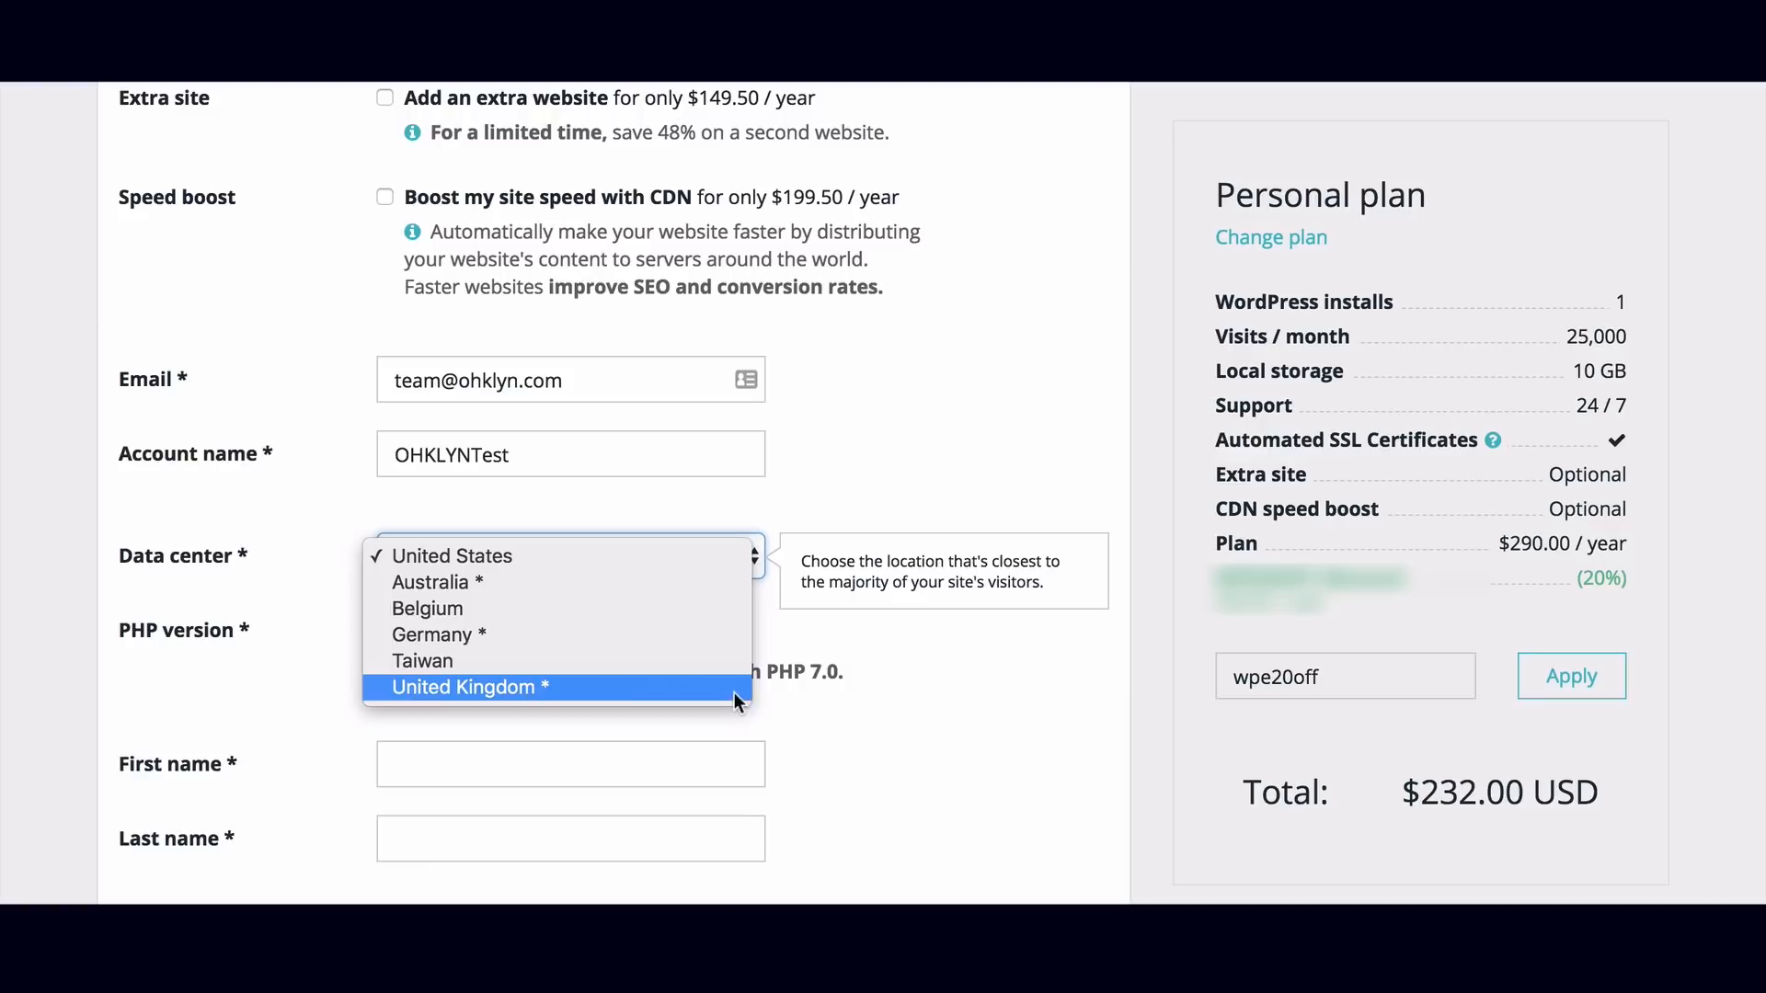
click(824, 666)
scroll(830, 660, down, 3)
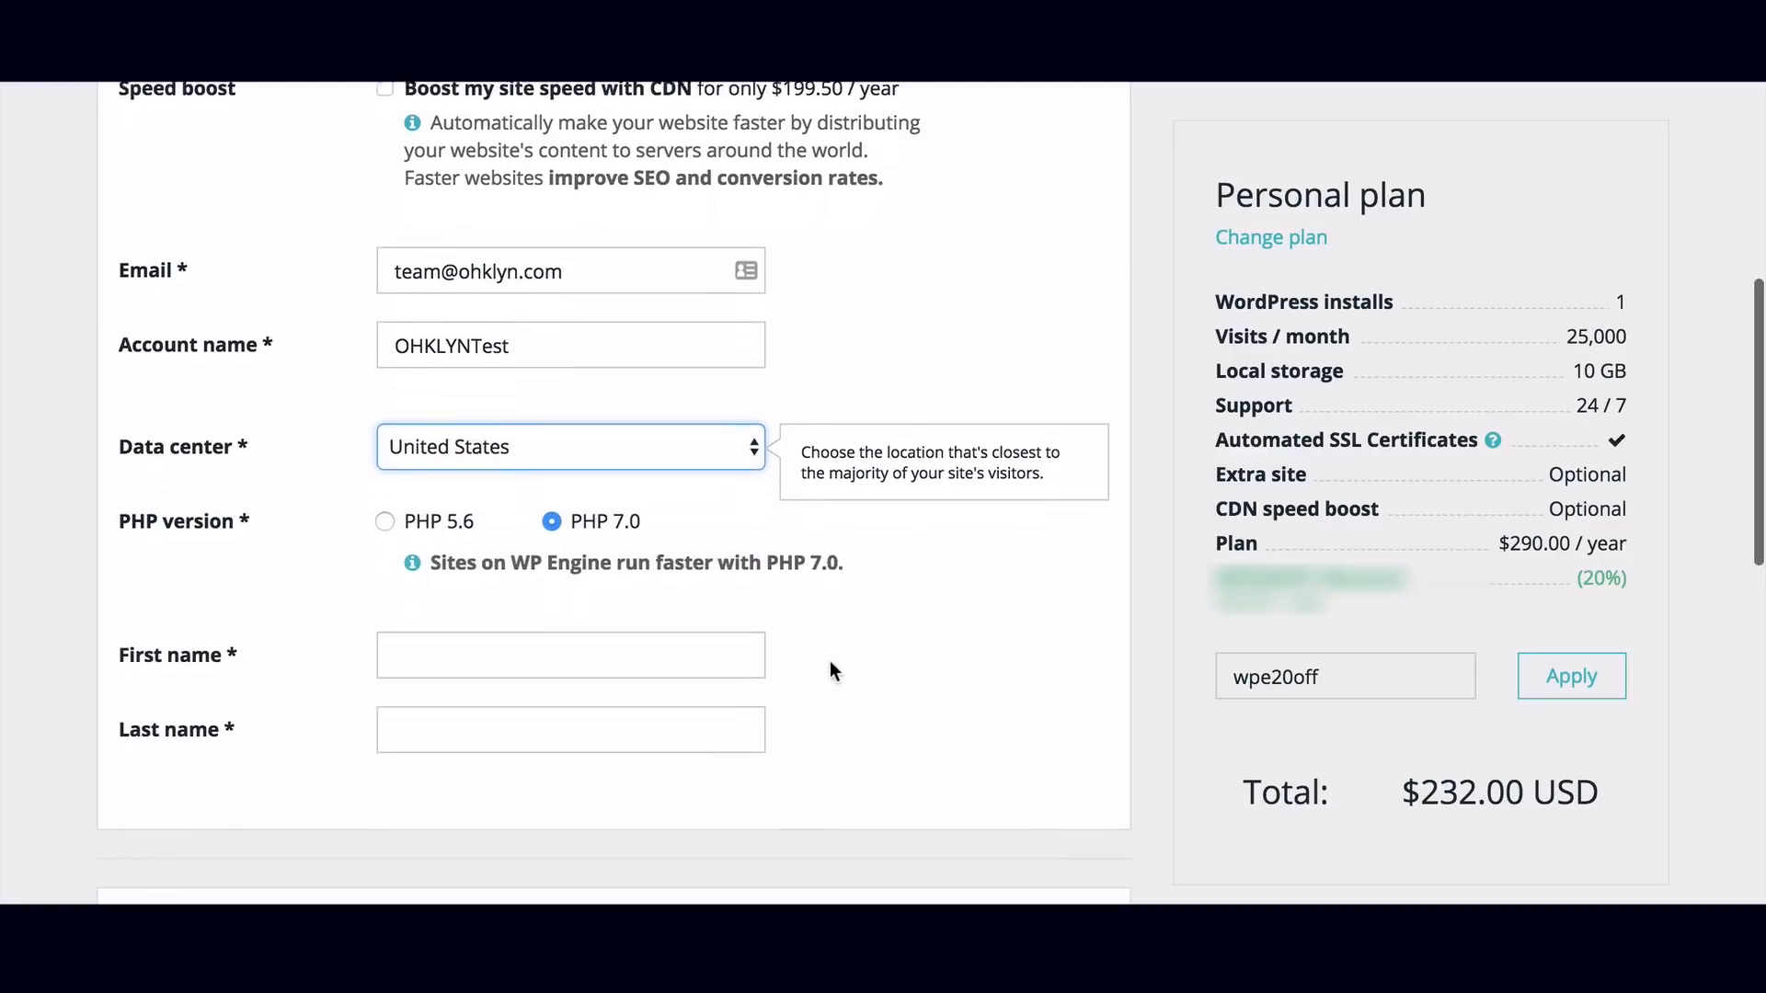
Enter the account holder's first and last name, accept the terms, and create the site.
click(730, 627)
text(Jonathan)
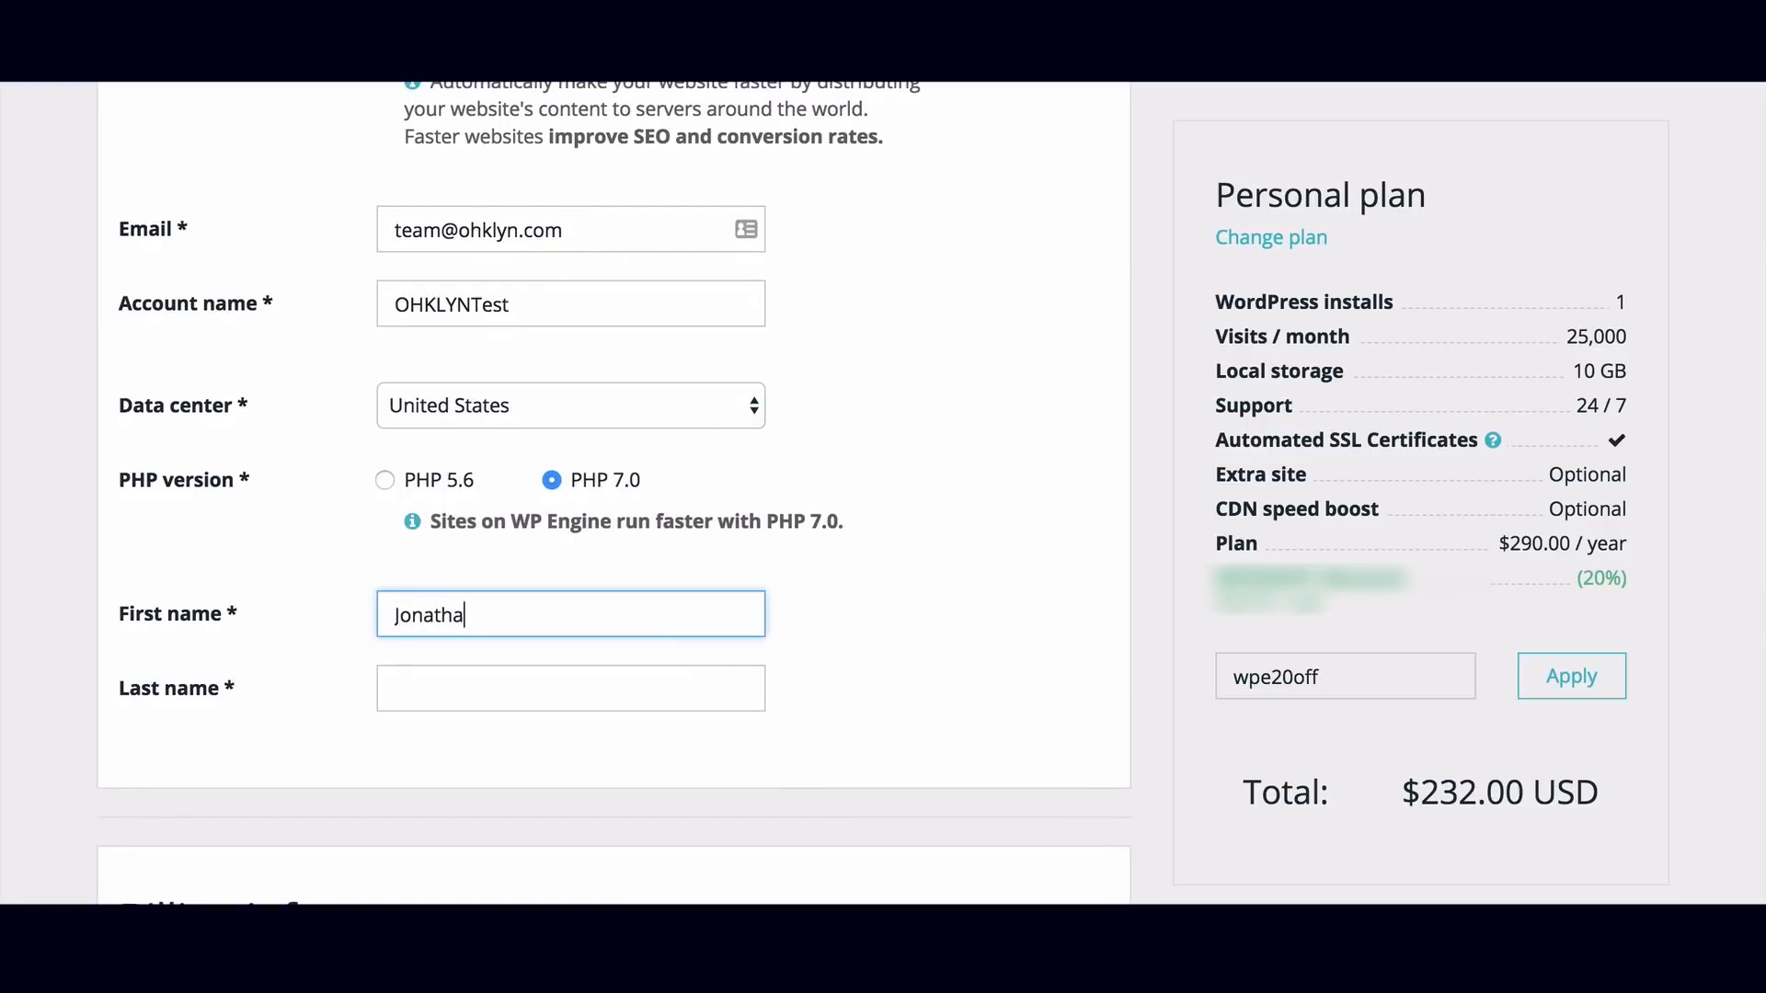
key(Tab)
text(Owen)
scroll(769, 430, down, 5)
key(Tab)
scroll(768, 429, down, 1)
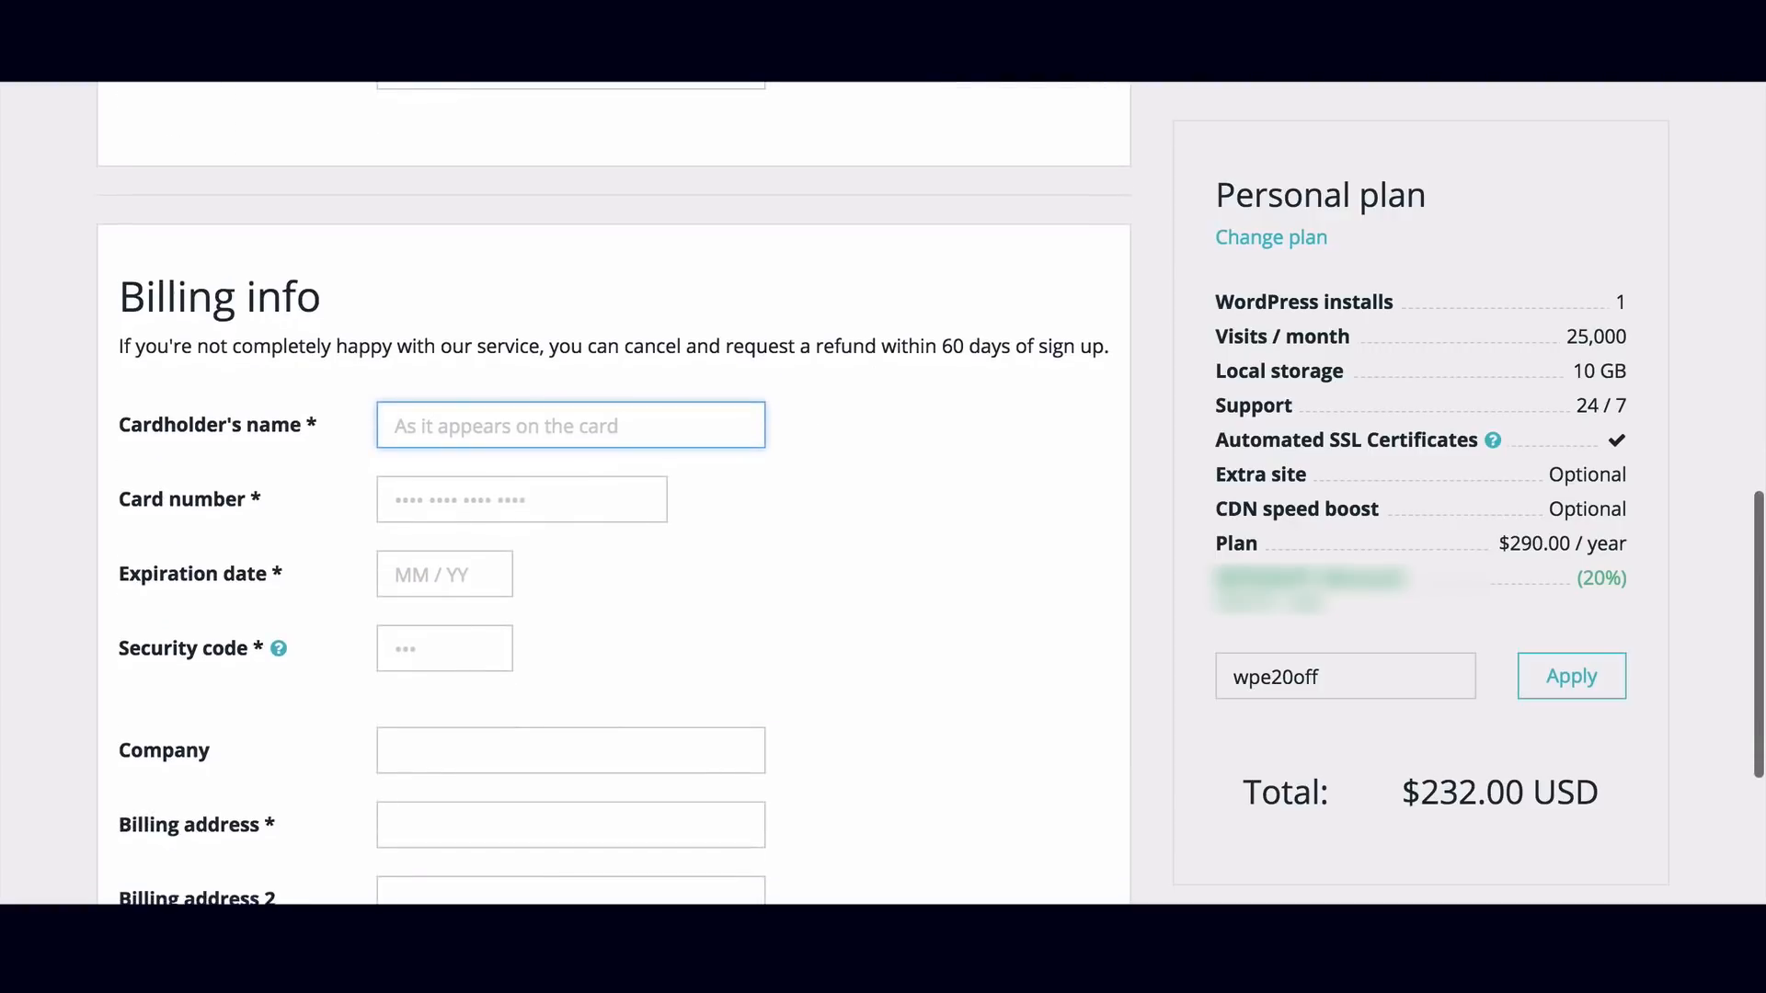
scroll(709, 727, down, 6)
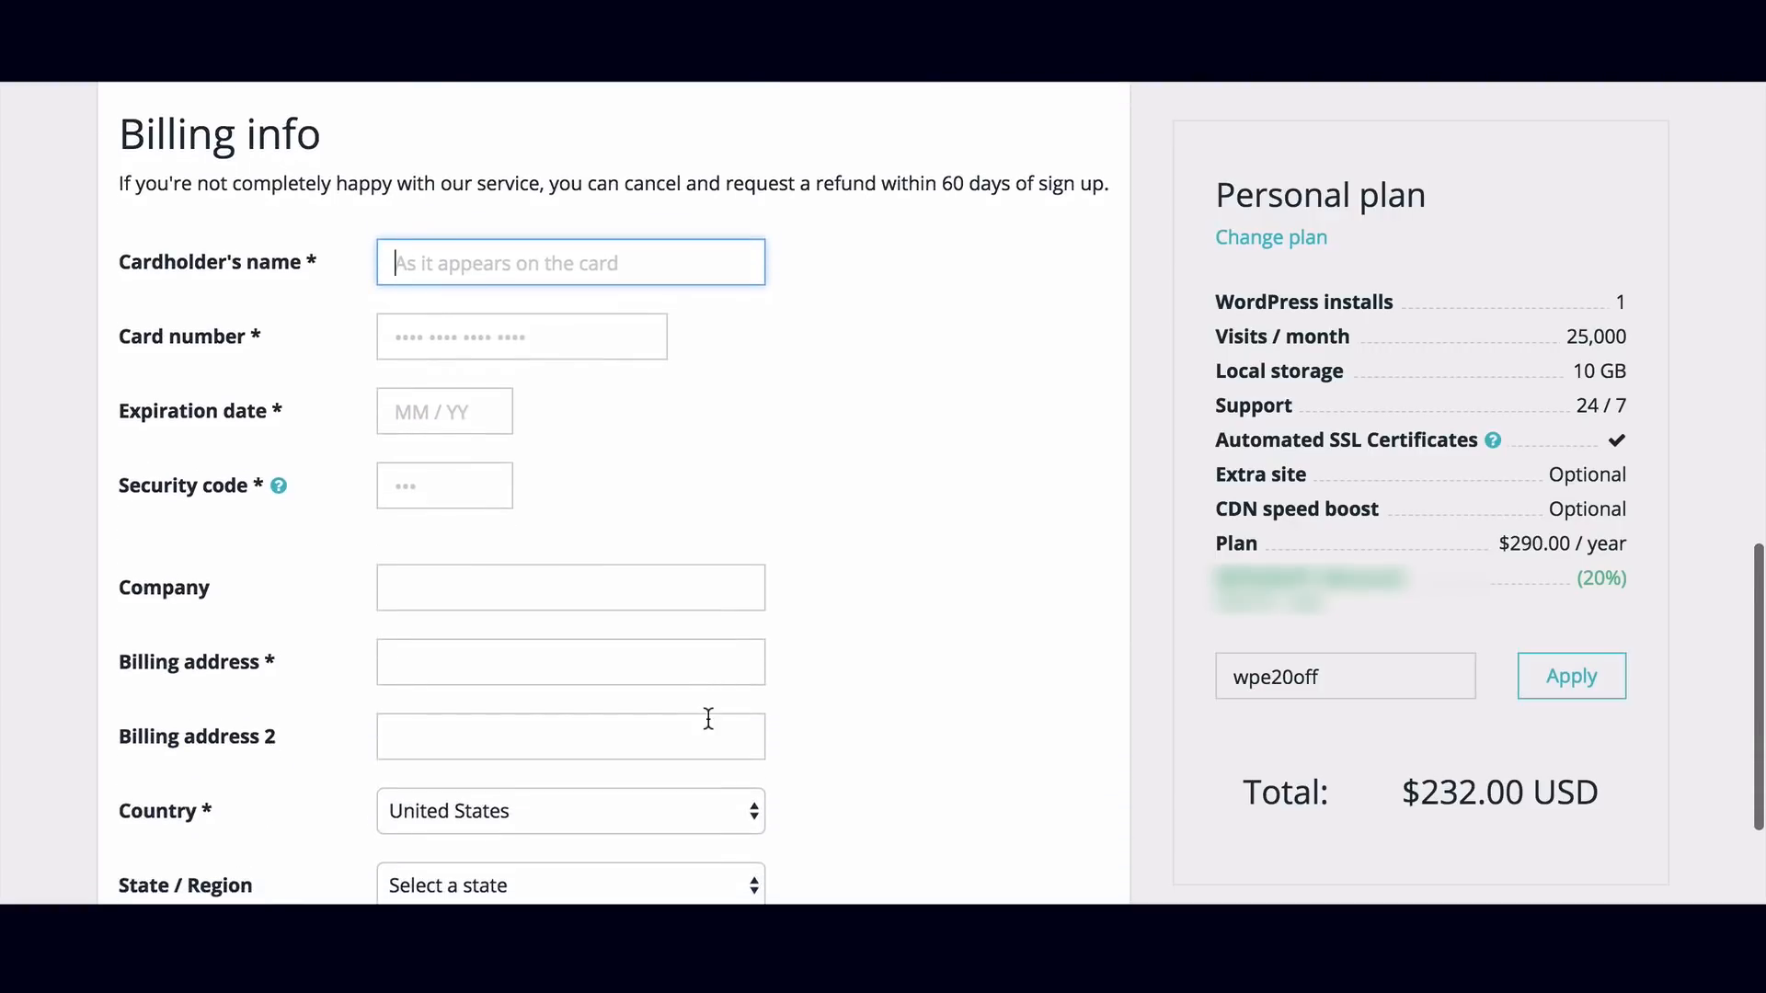
scroll(707, 719, down, 5)
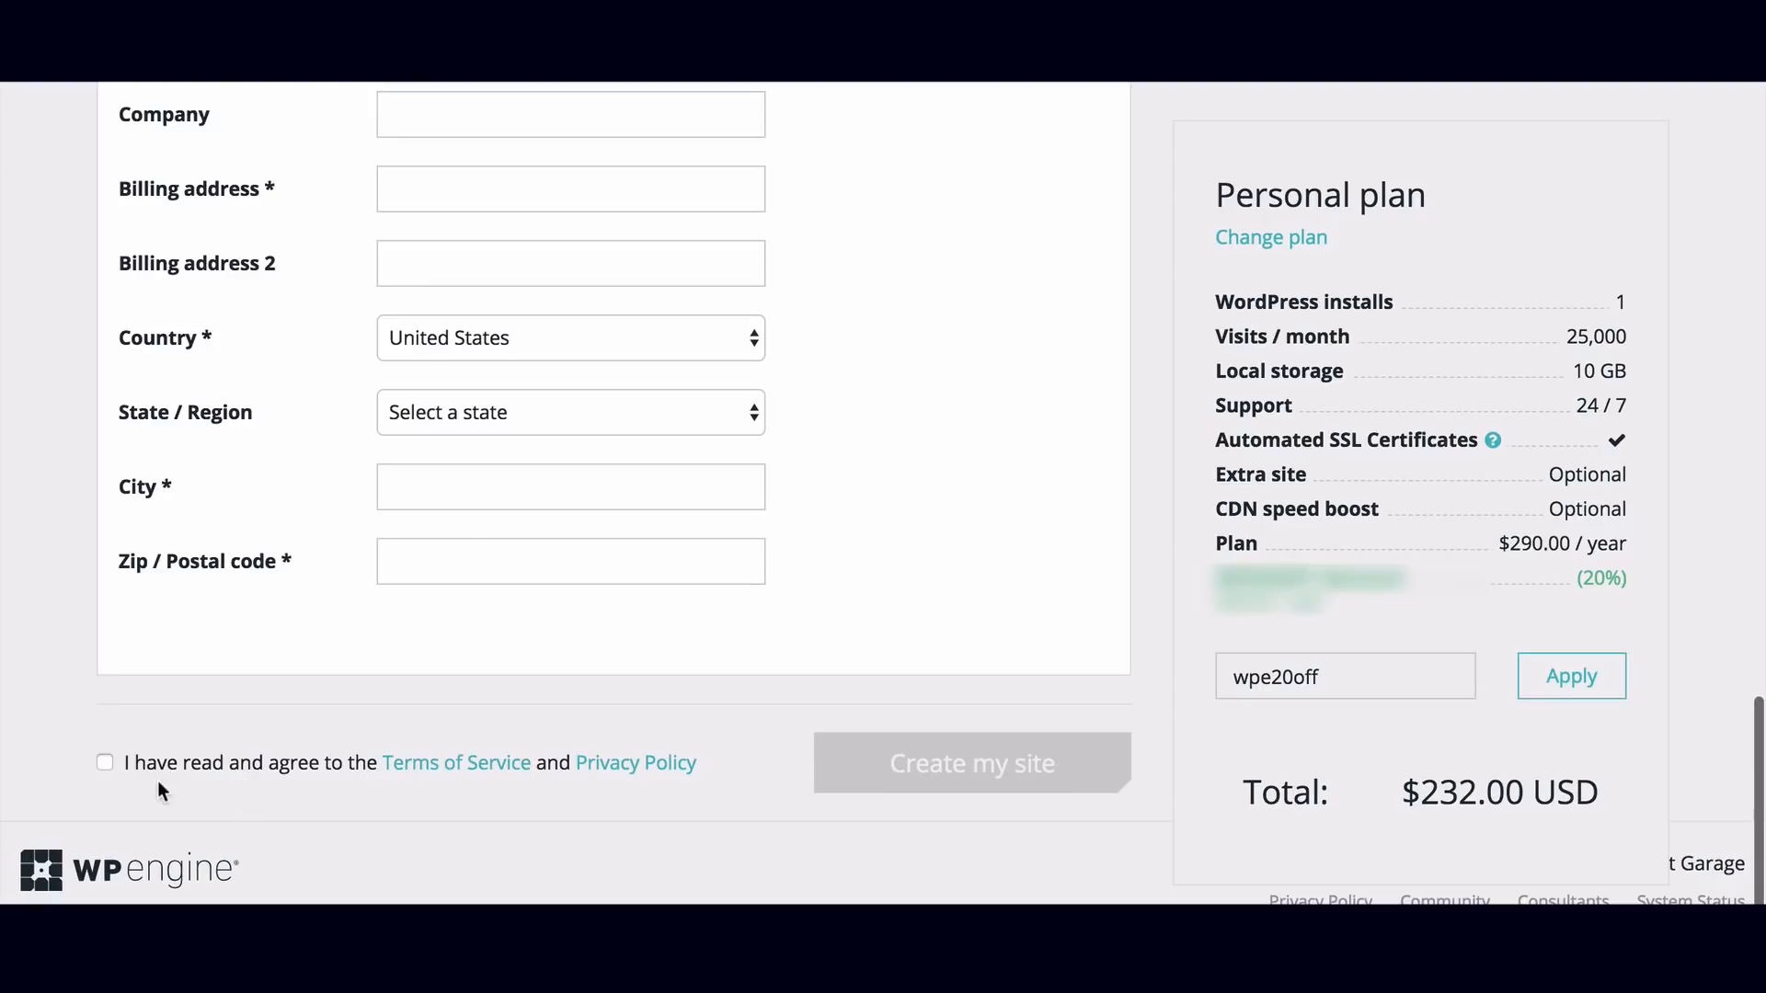
click(104, 763)
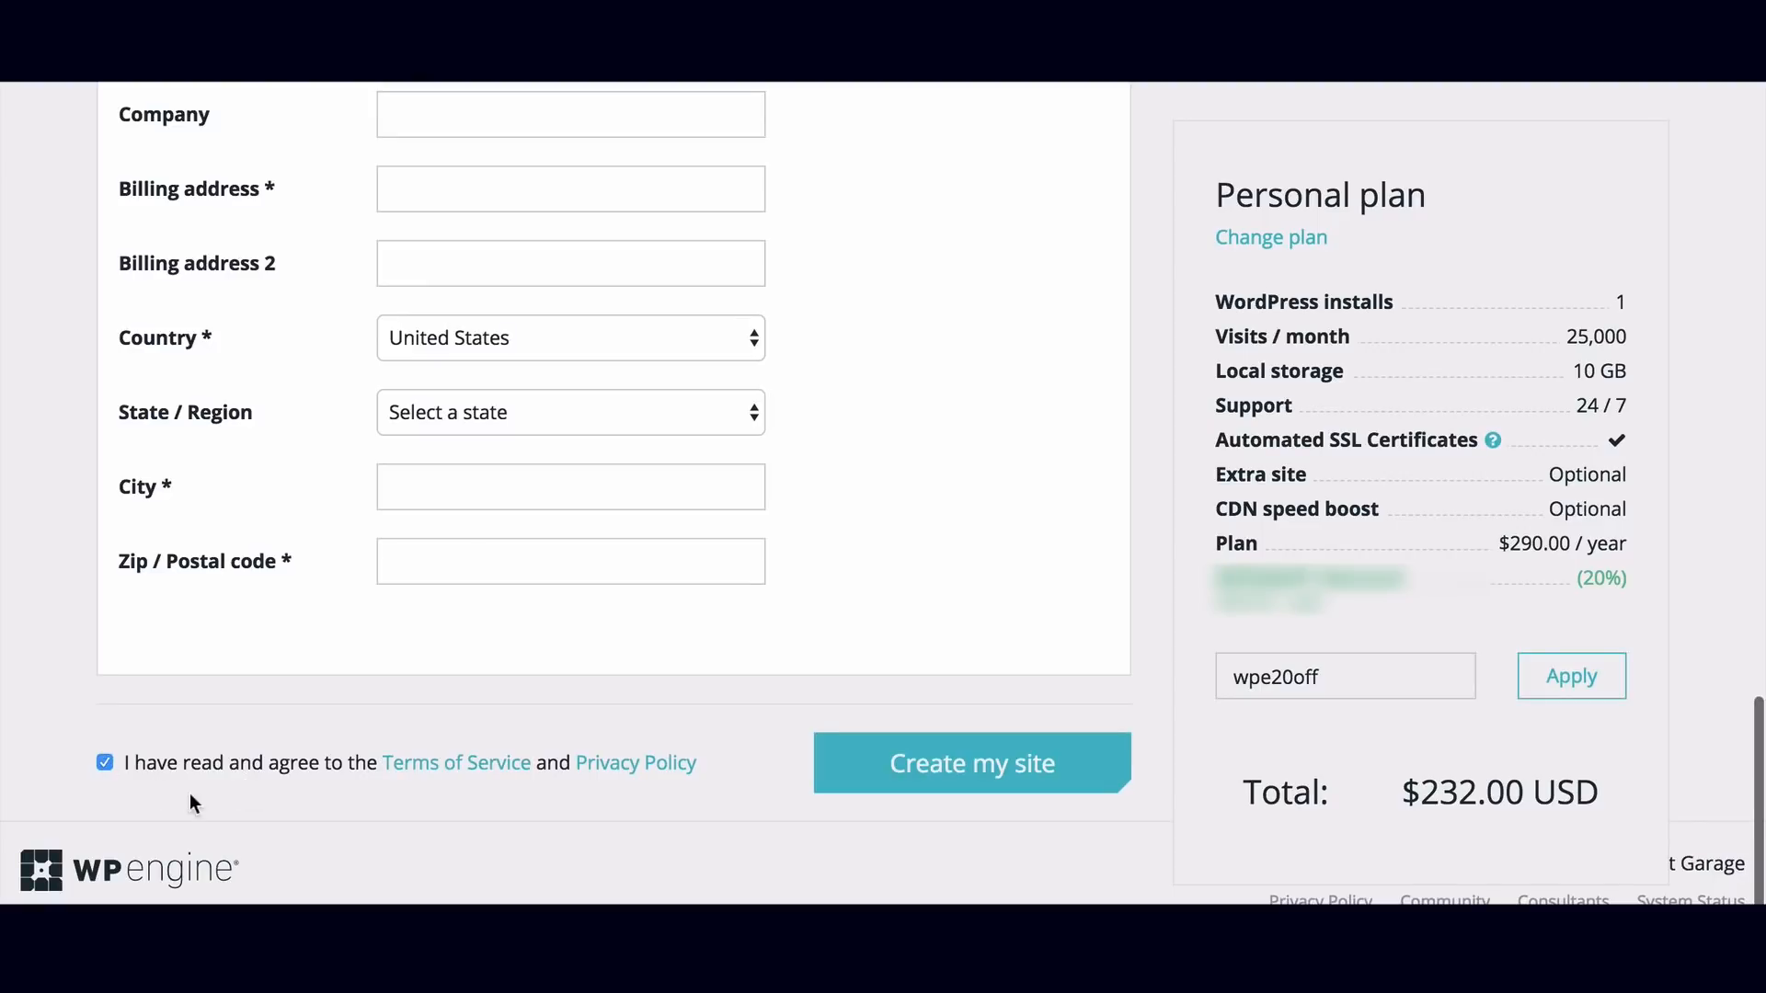
click(1083, 748)
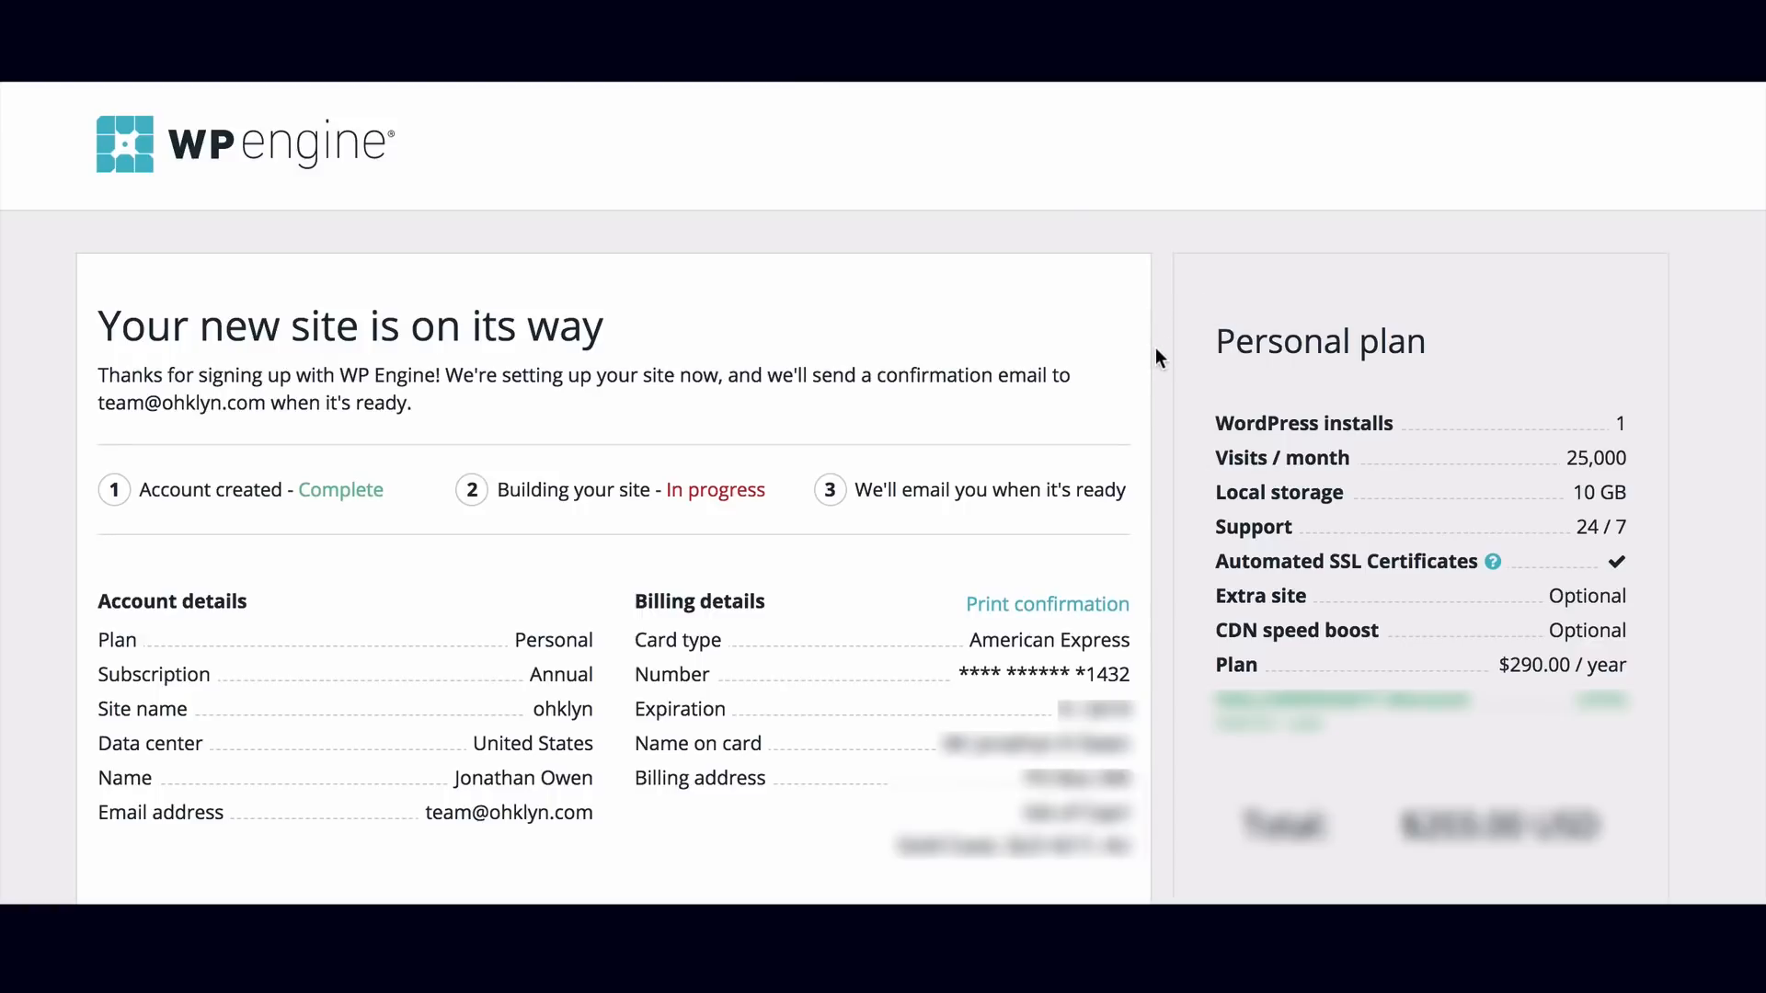
scroll(1162, 495, down, 2)
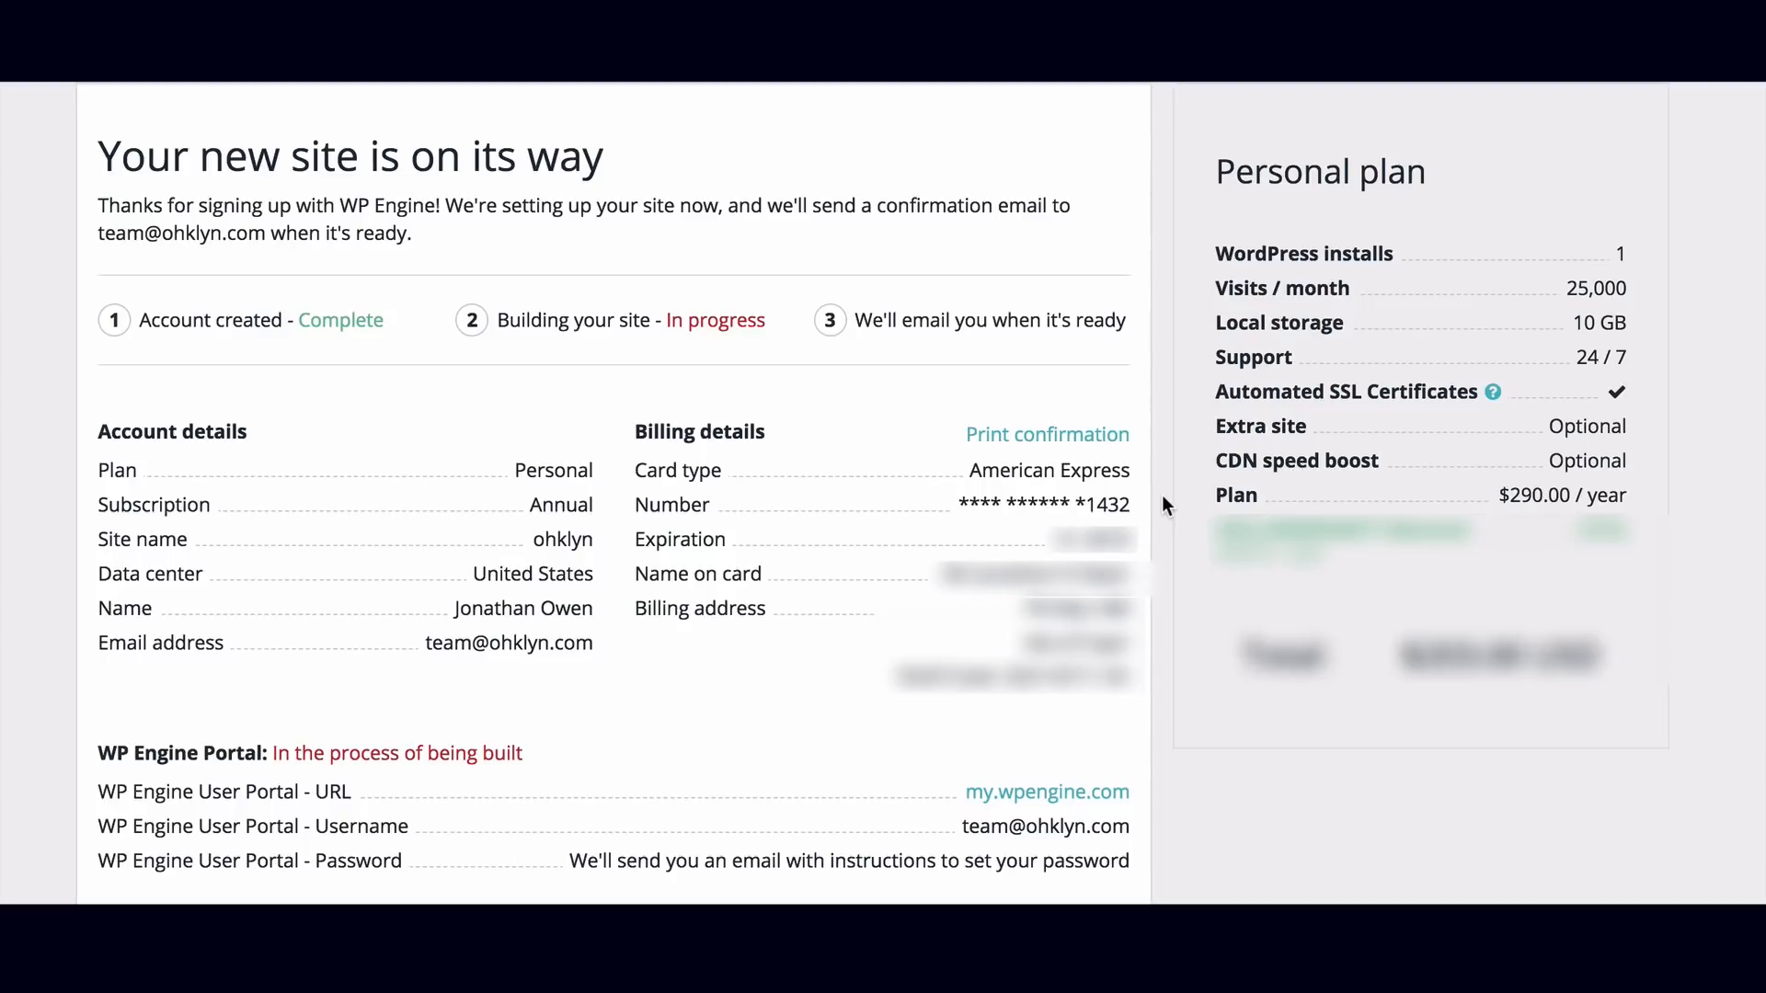
scroll(1163, 498, down, 6)
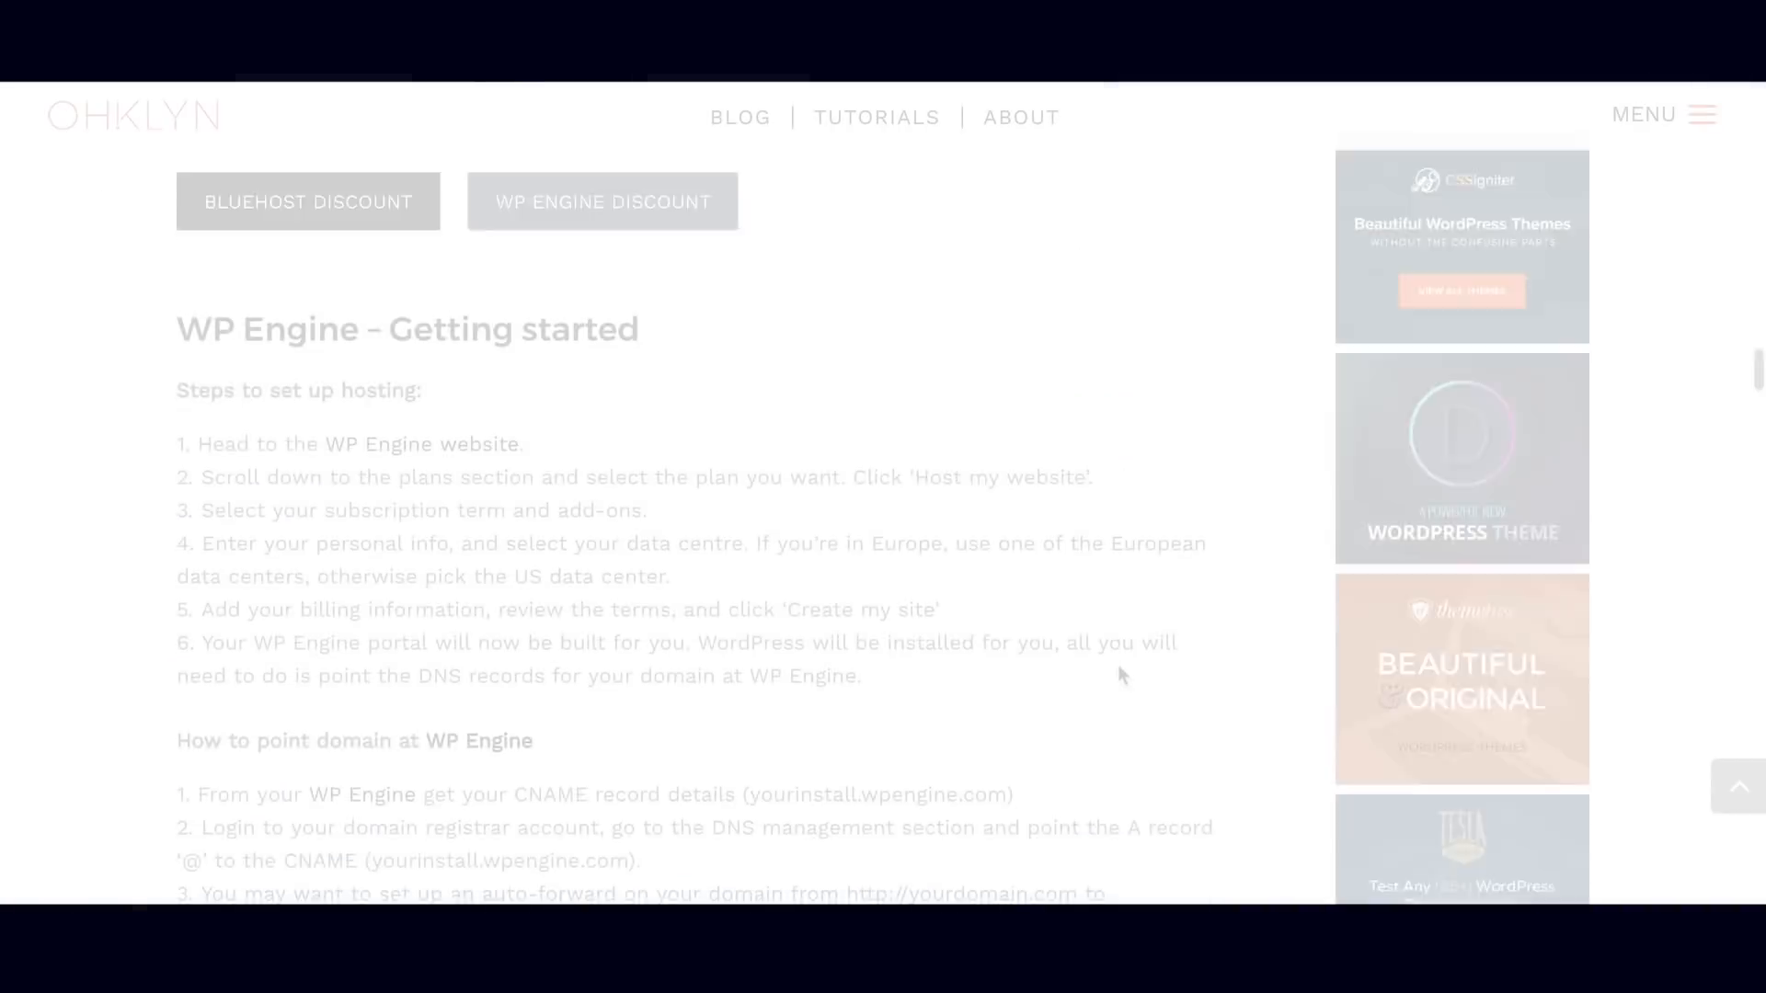
Scroll the OHKLYN article down to the steps for pointing a domain at WP Engine.
scroll(1117, 664, down, 1)
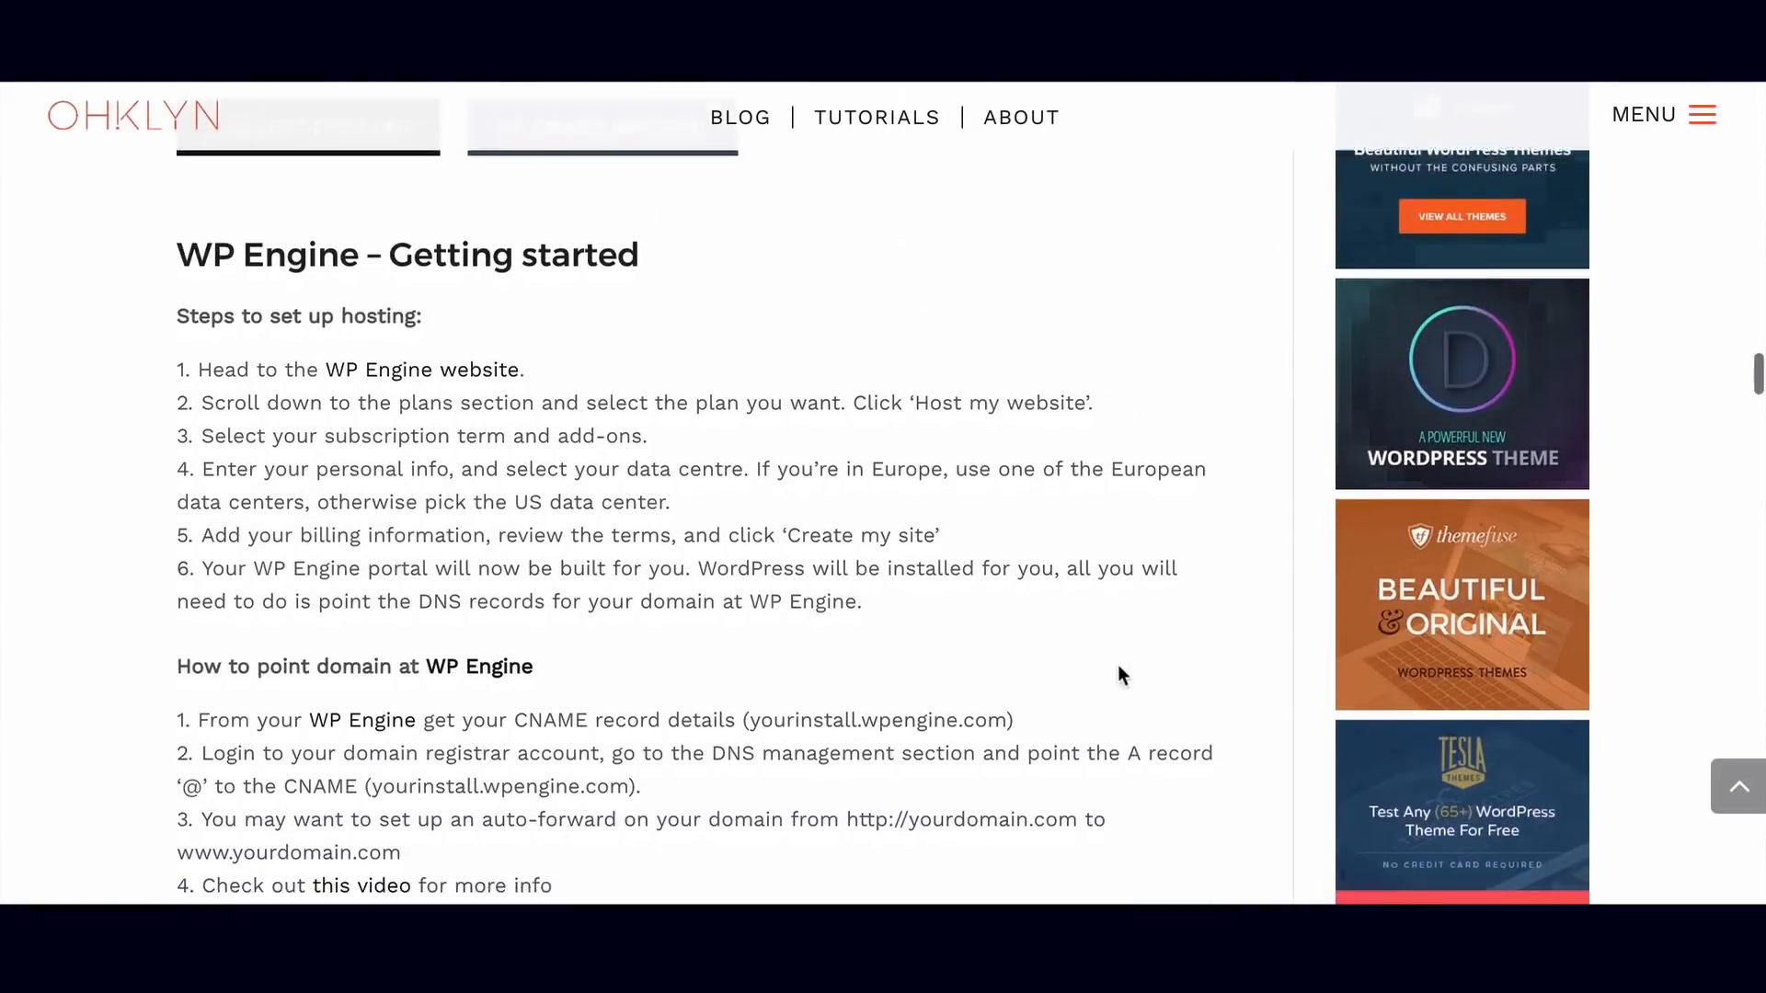
drag(732, 860, 151, 848)
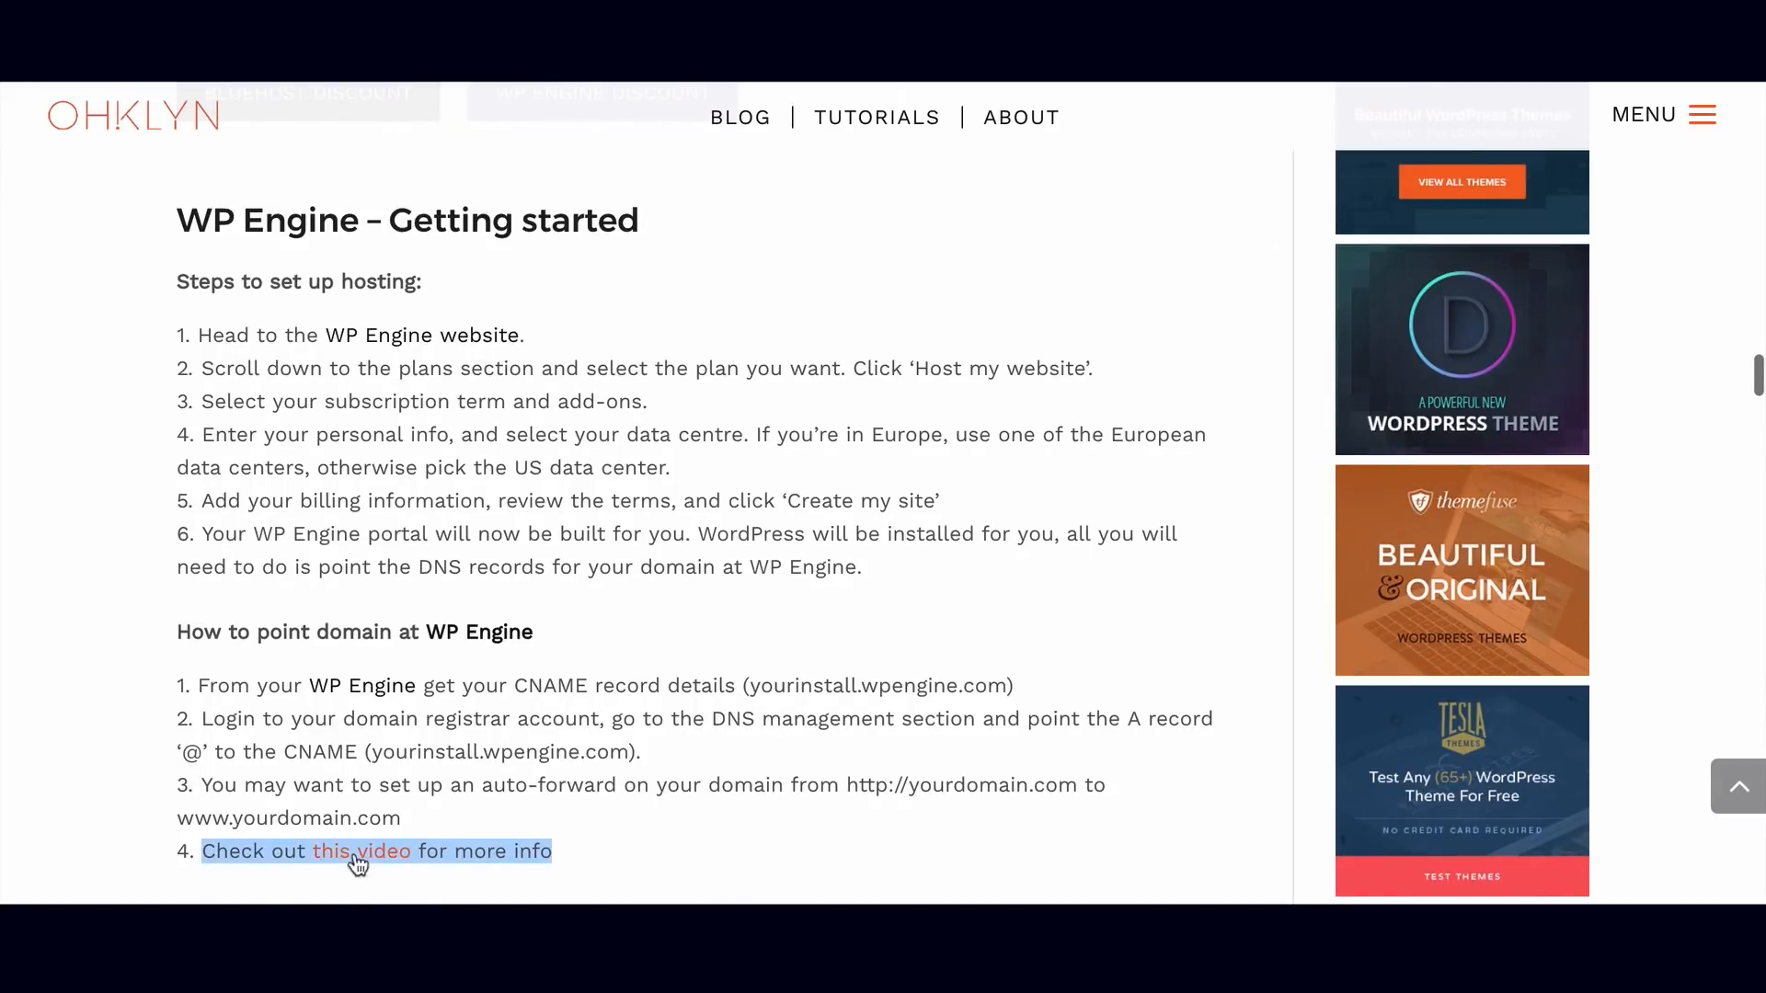
click(802, 864)
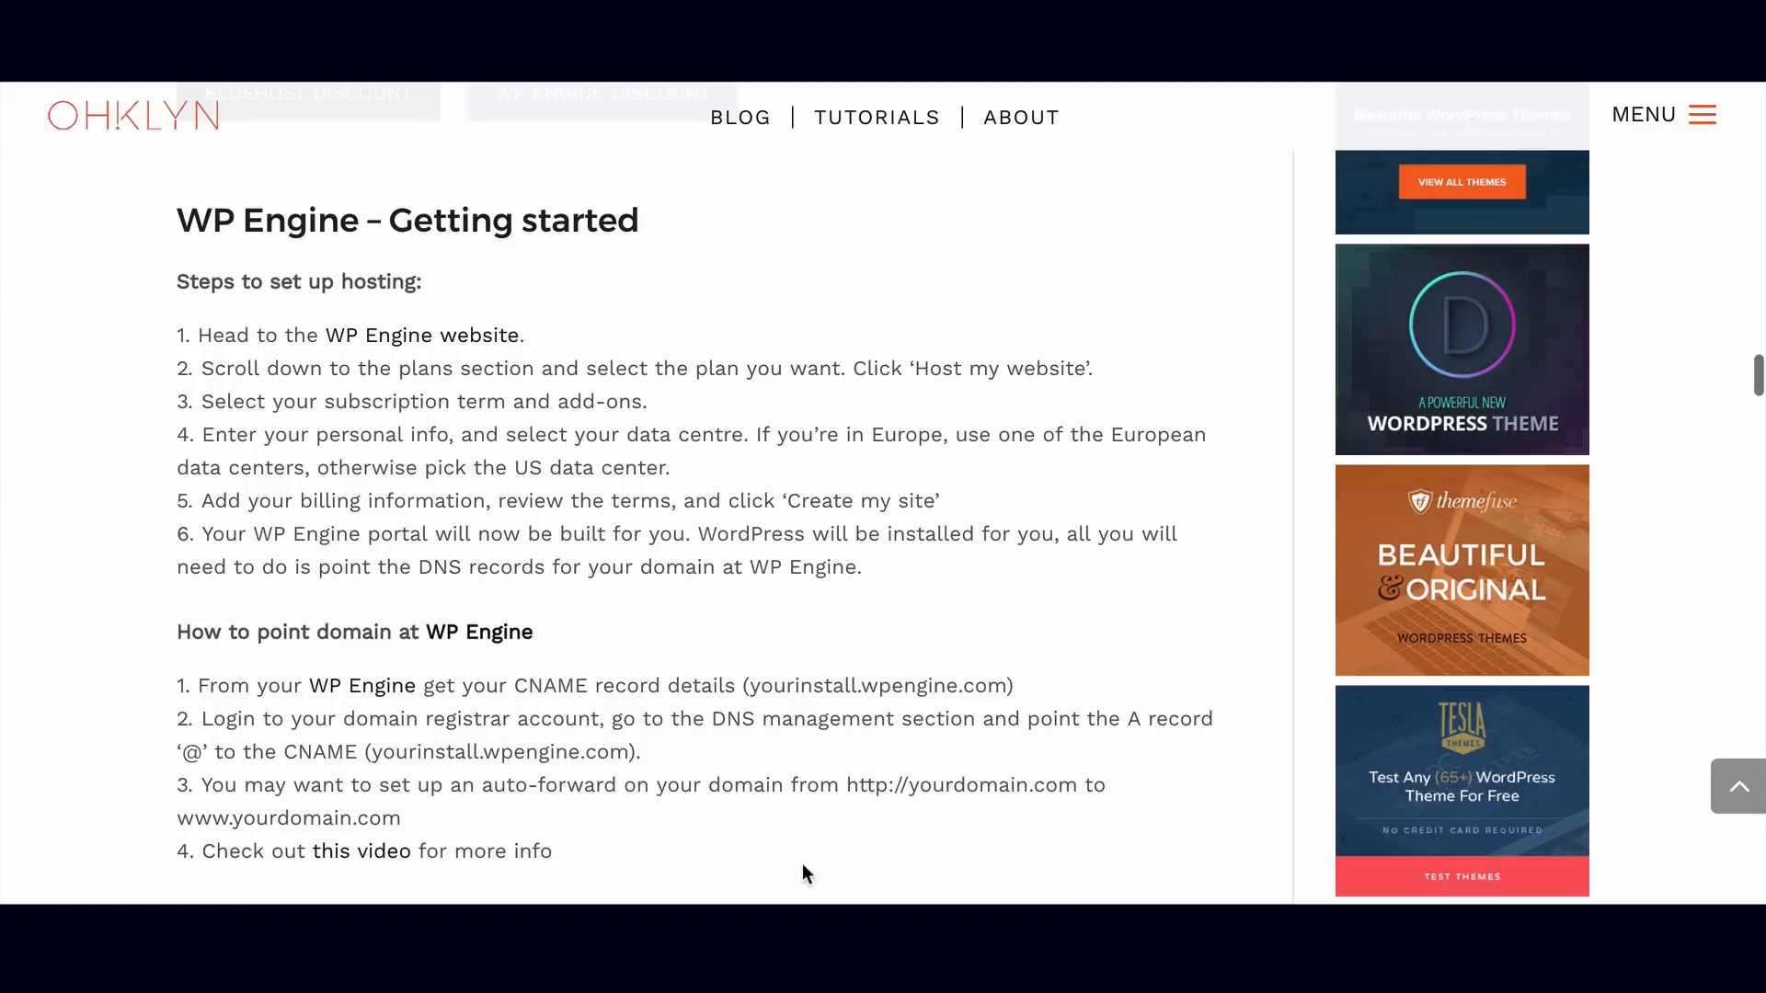
scroll(802, 861, down, 1)
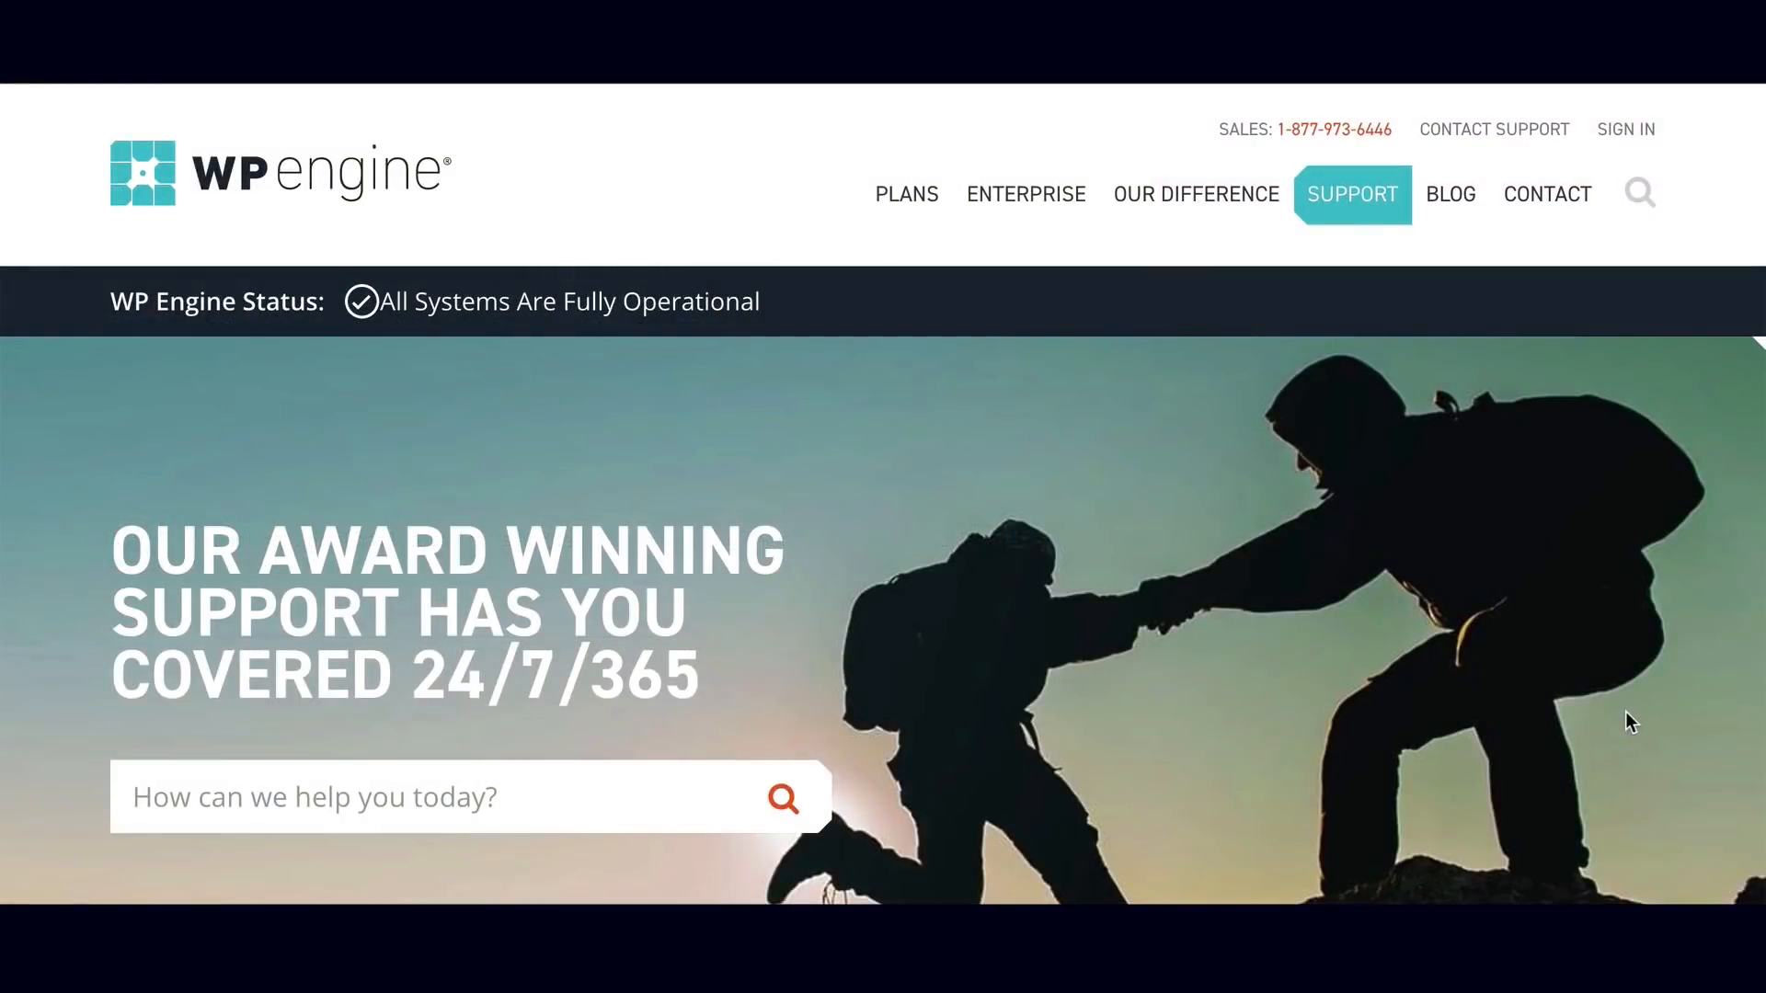
Paste a new account password meeting all four strength rules and save it.
scroll(1625, 714, down, 5)
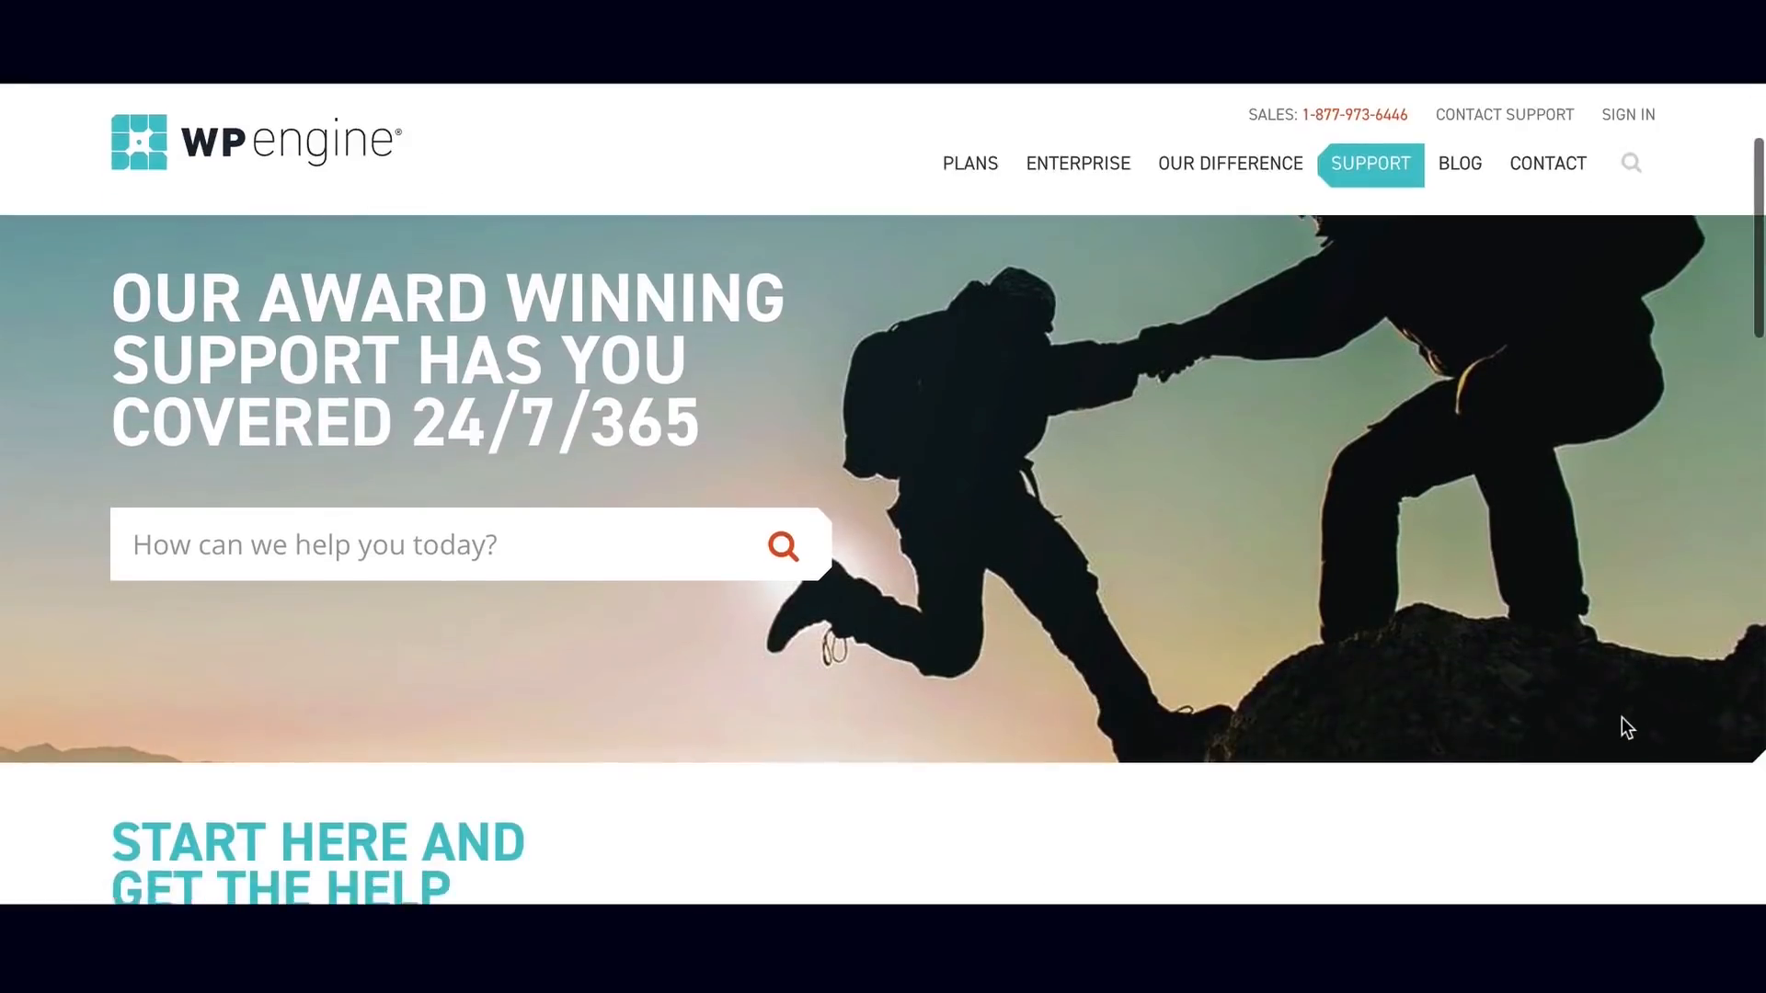
scroll(1622, 719, down, 4)
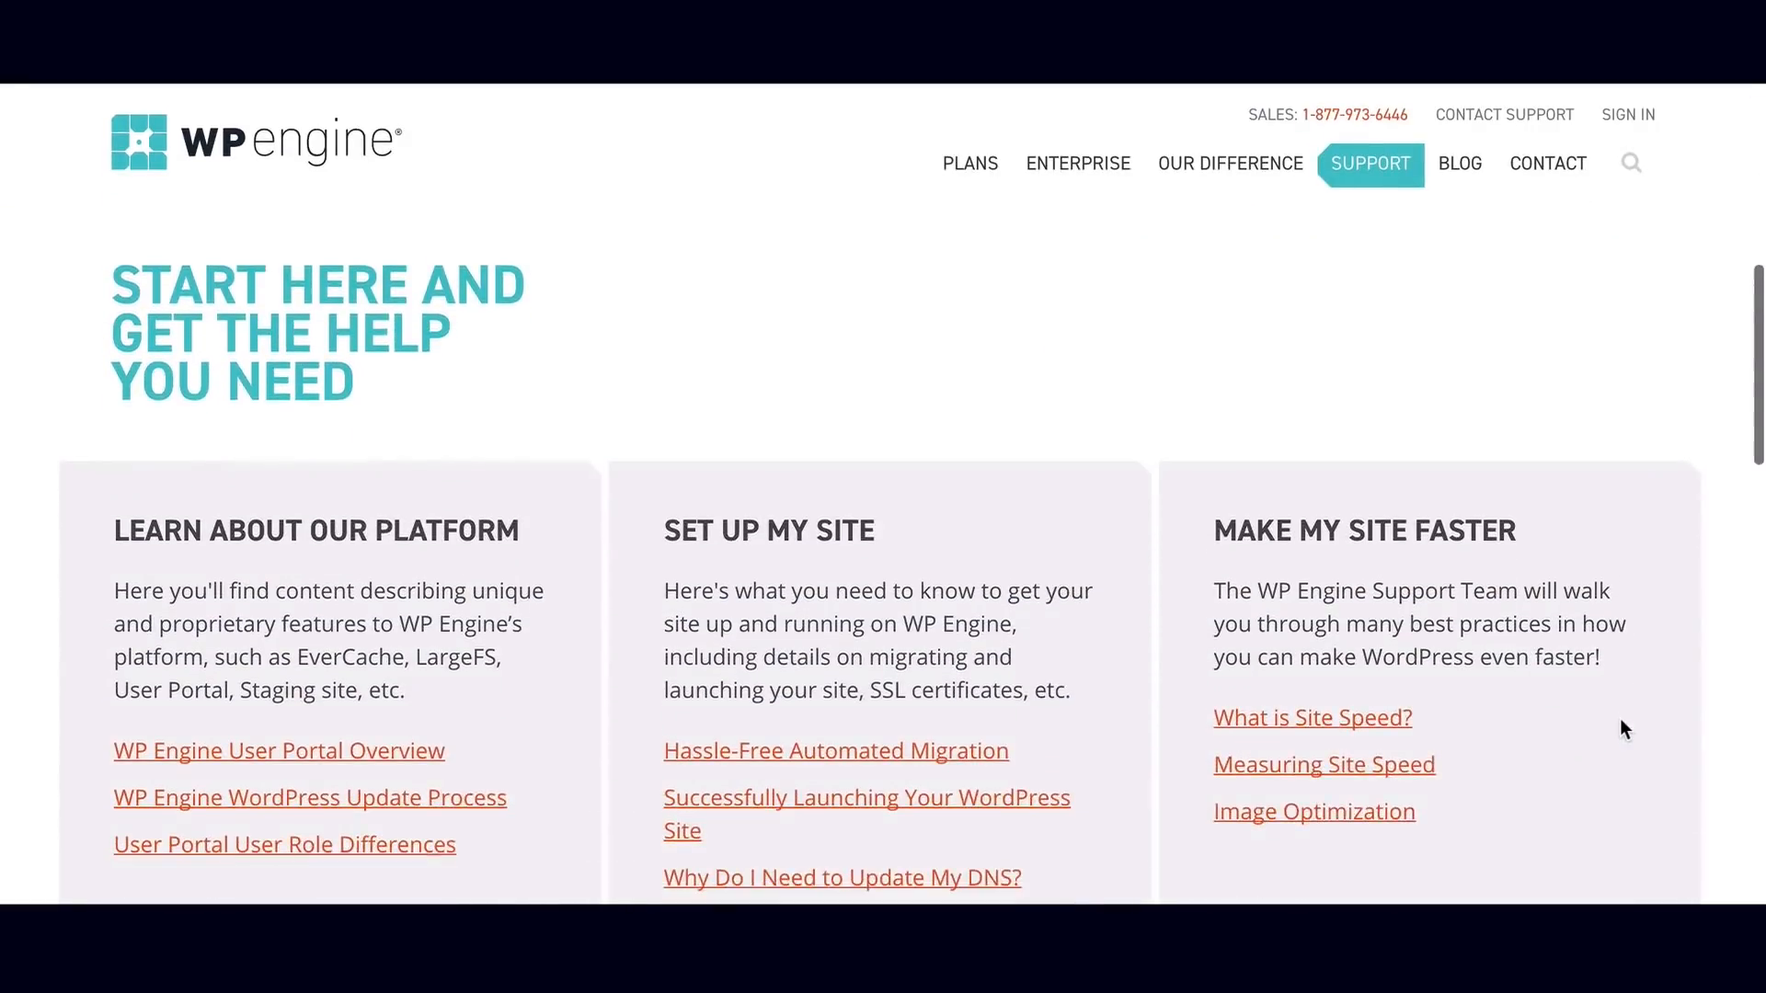
scroll(1621, 722, down, 5)
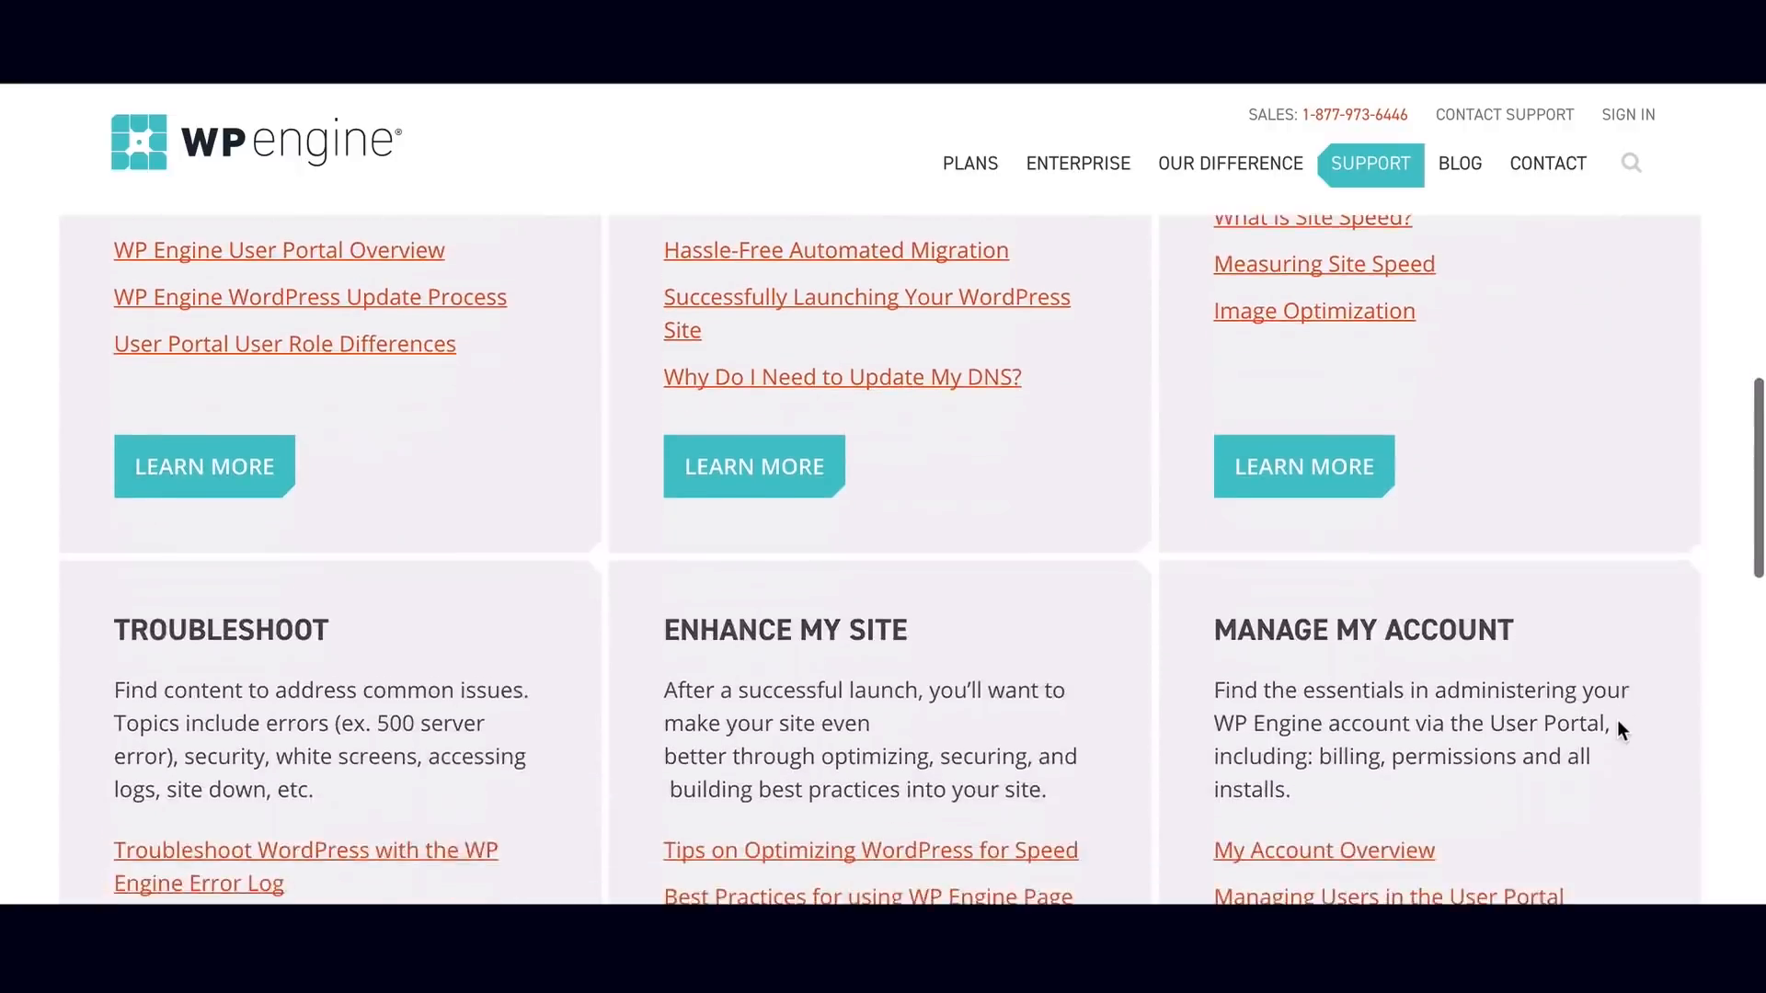
scroll(1619, 726, down, 6)
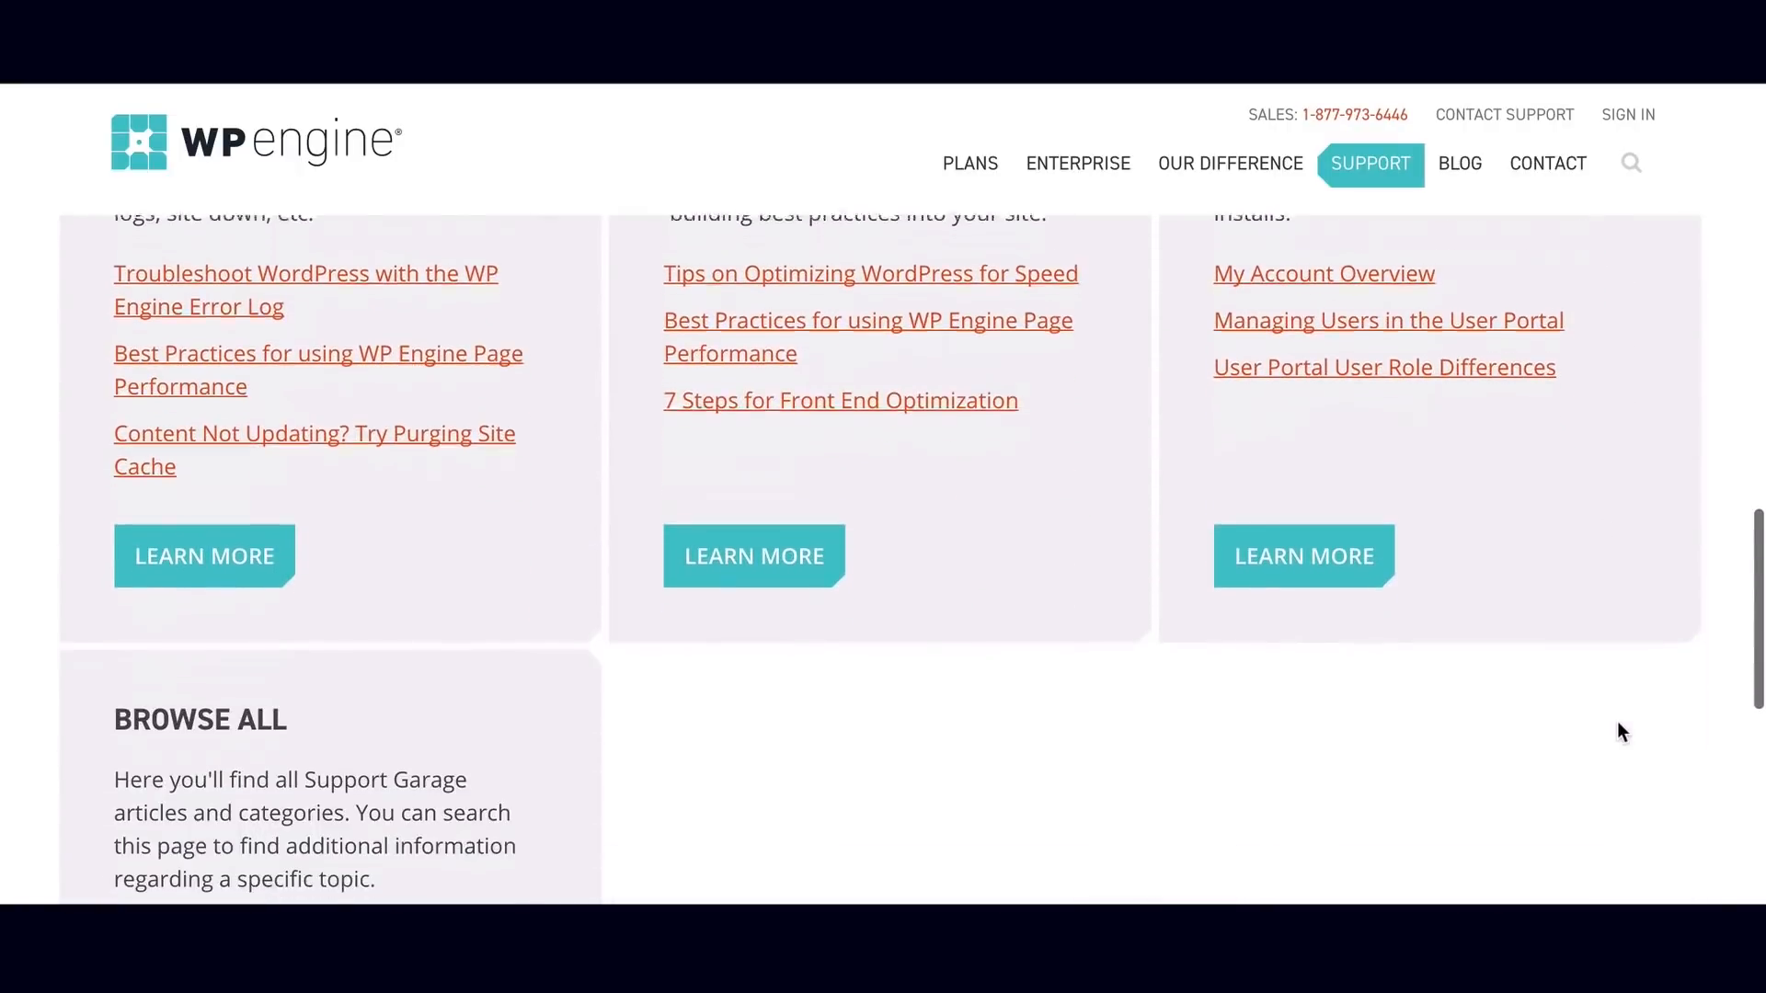
scroll(1617, 723, down, 3)
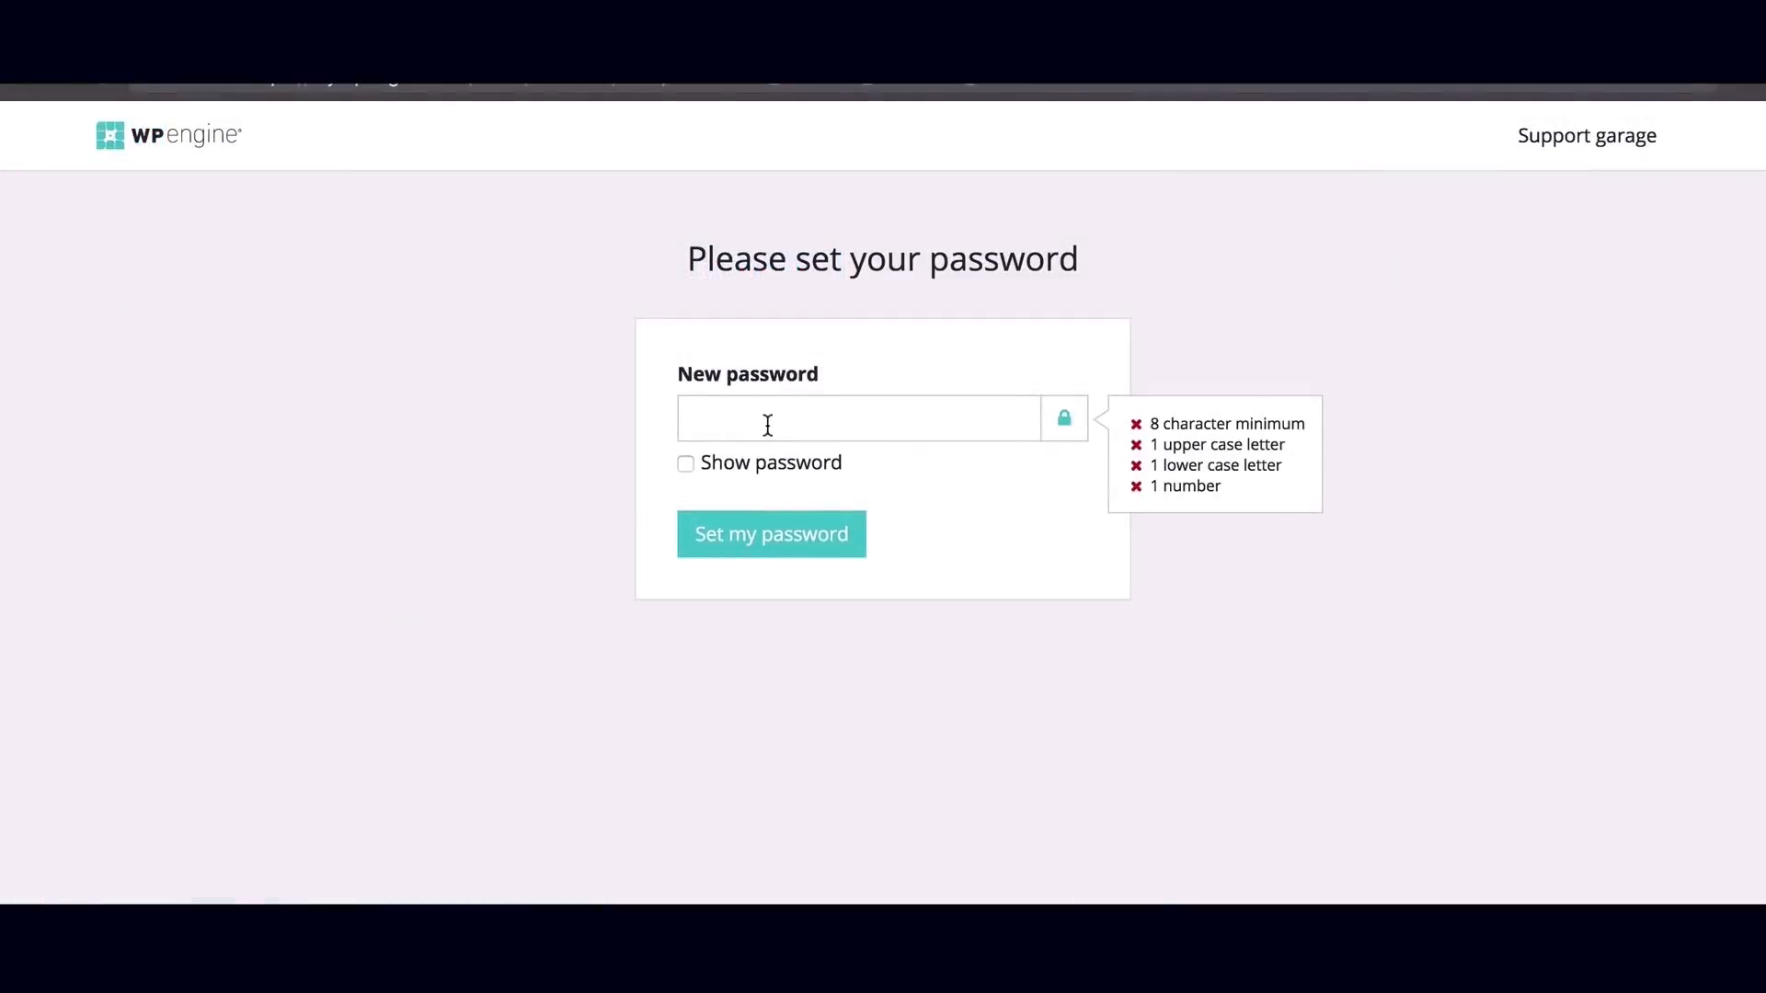
click(767, 425)
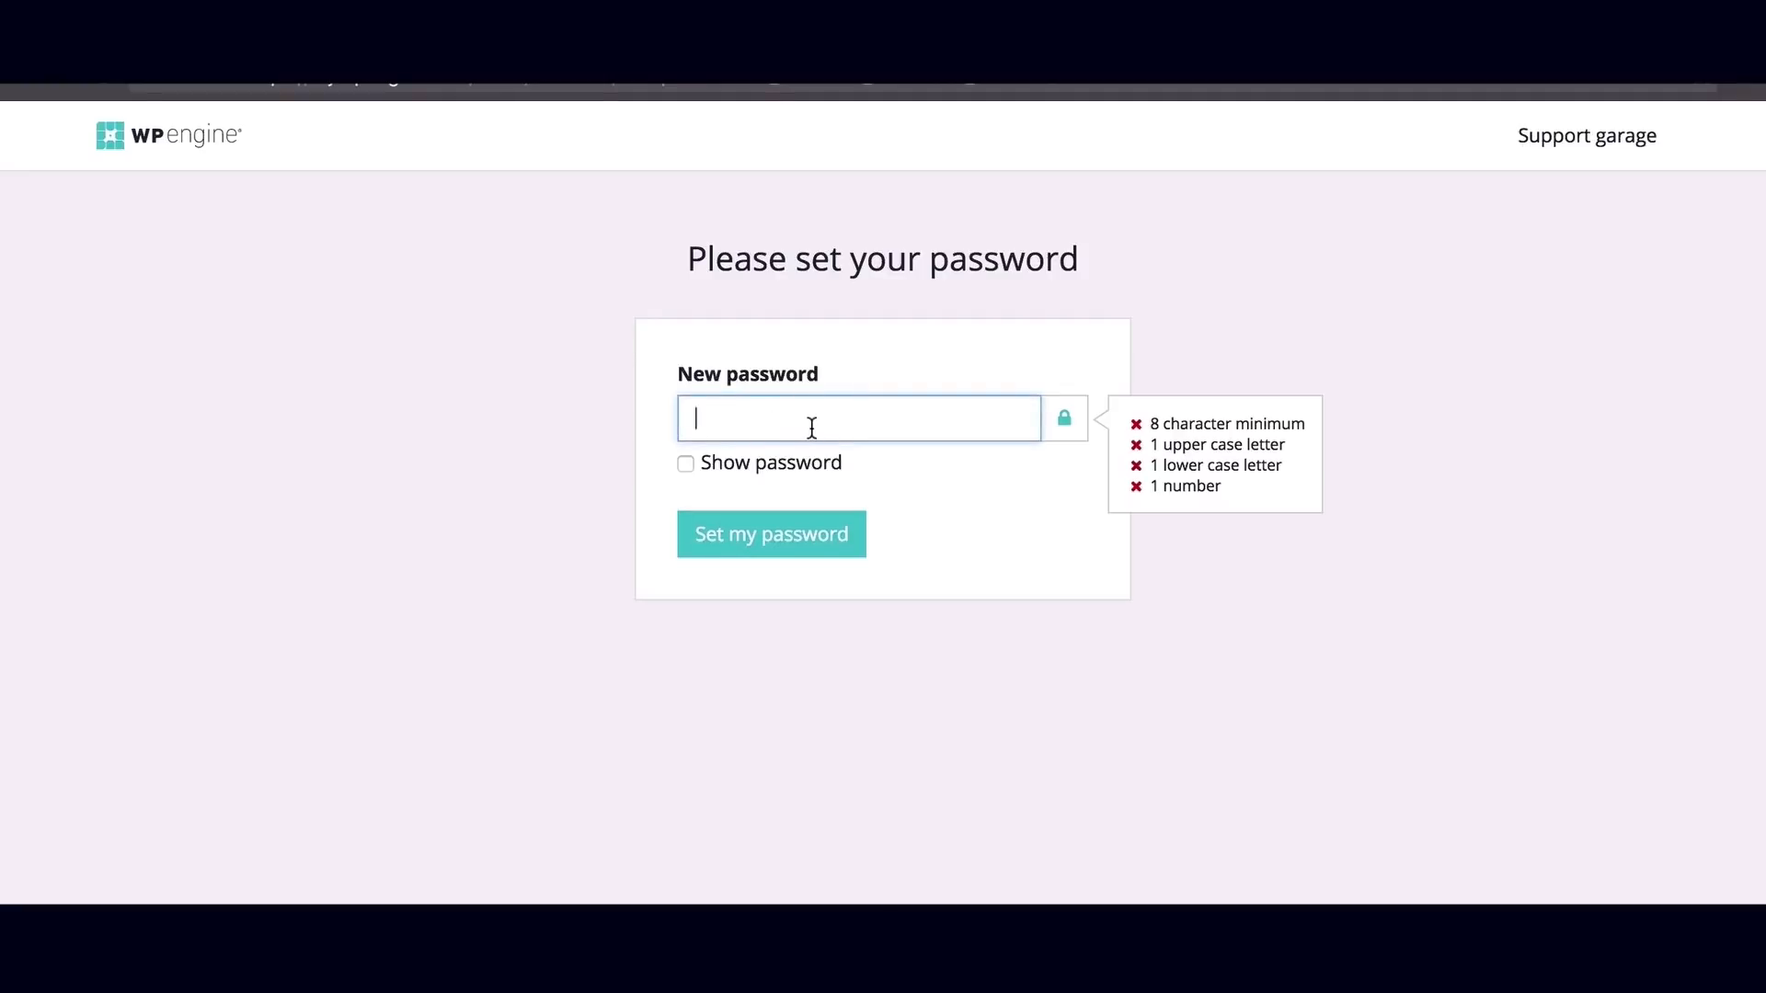
key(ctrl+v)
click(802, 538)
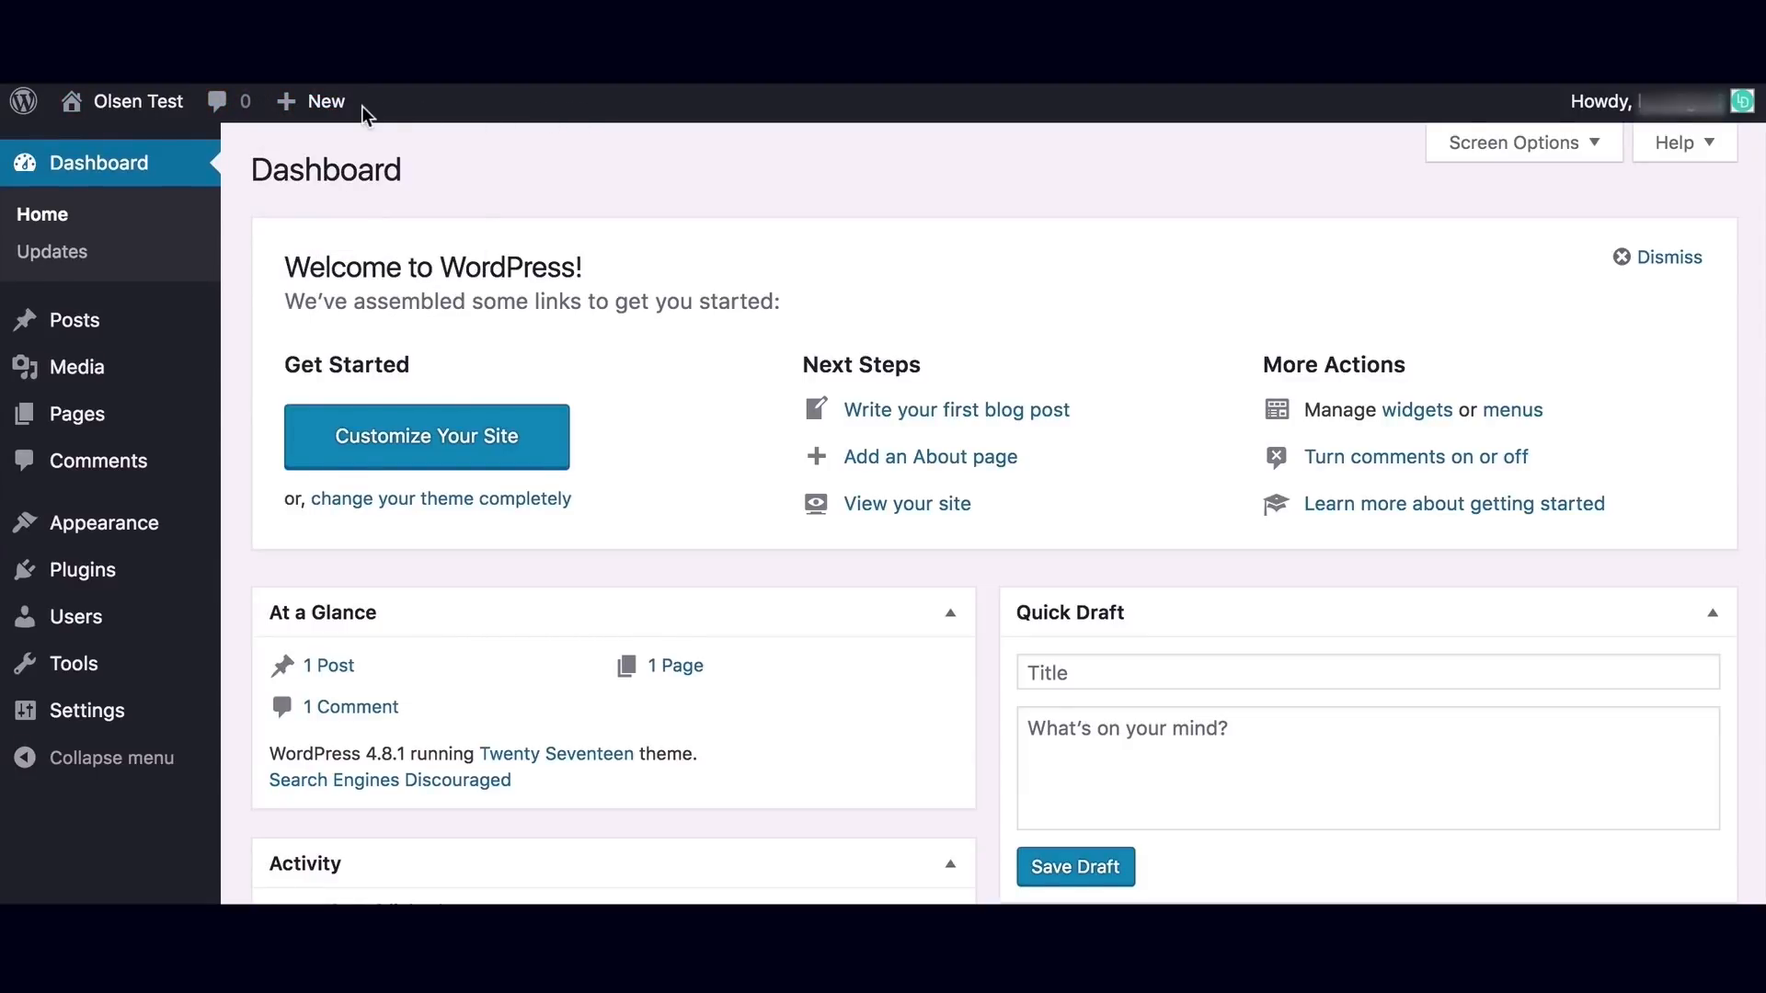
Open the live Olsen Test site in a new tab via Visit Site.
mouse_move(28, 111)
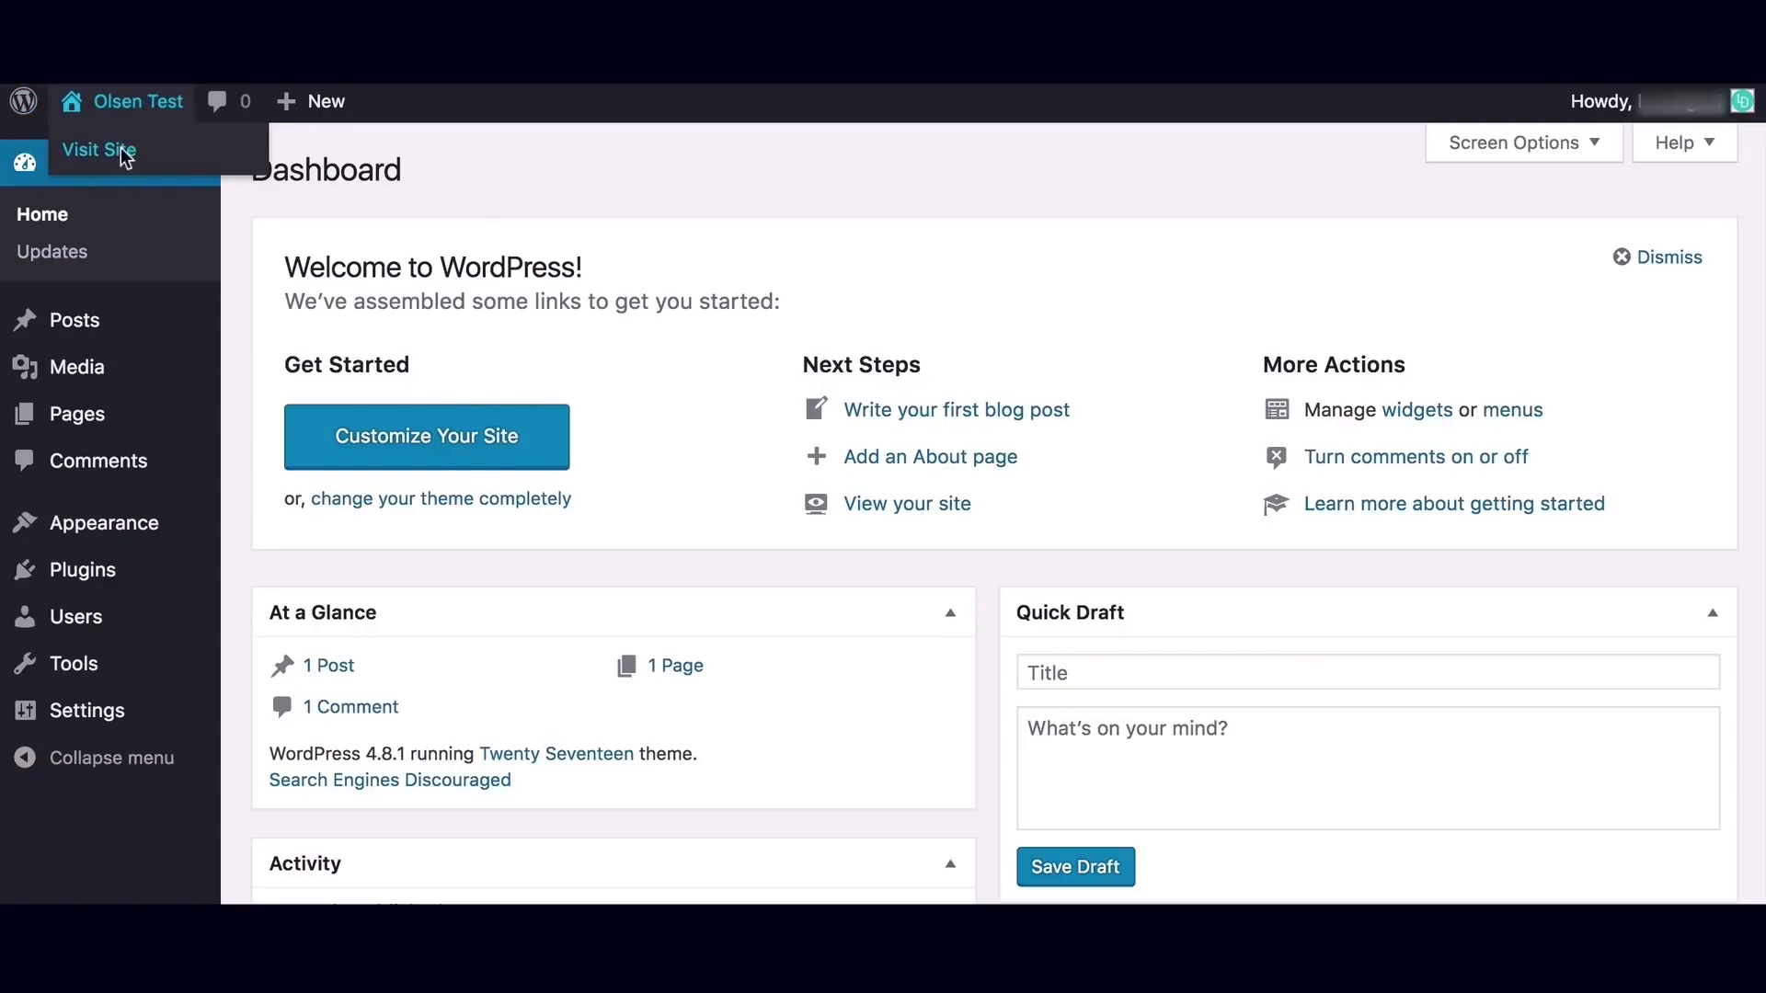
right_click(121, 148)
click(151, 162)
mouse_move(189, 109)
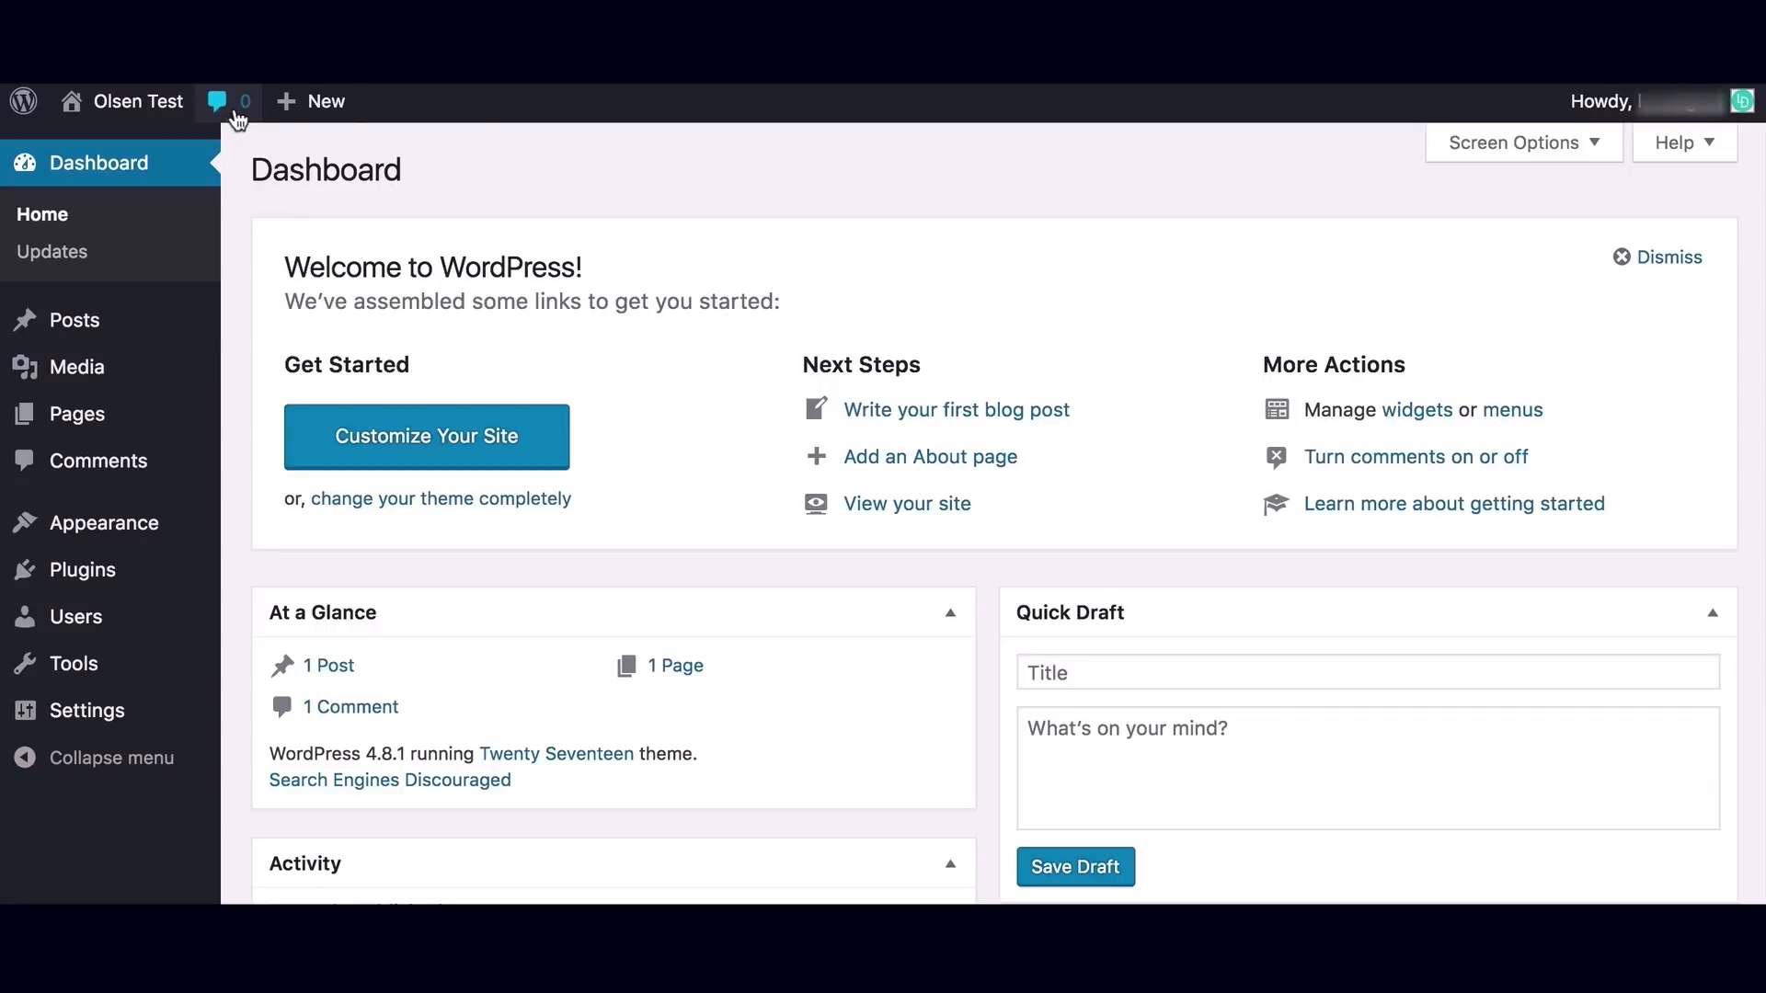
mouse_move(317, 106)
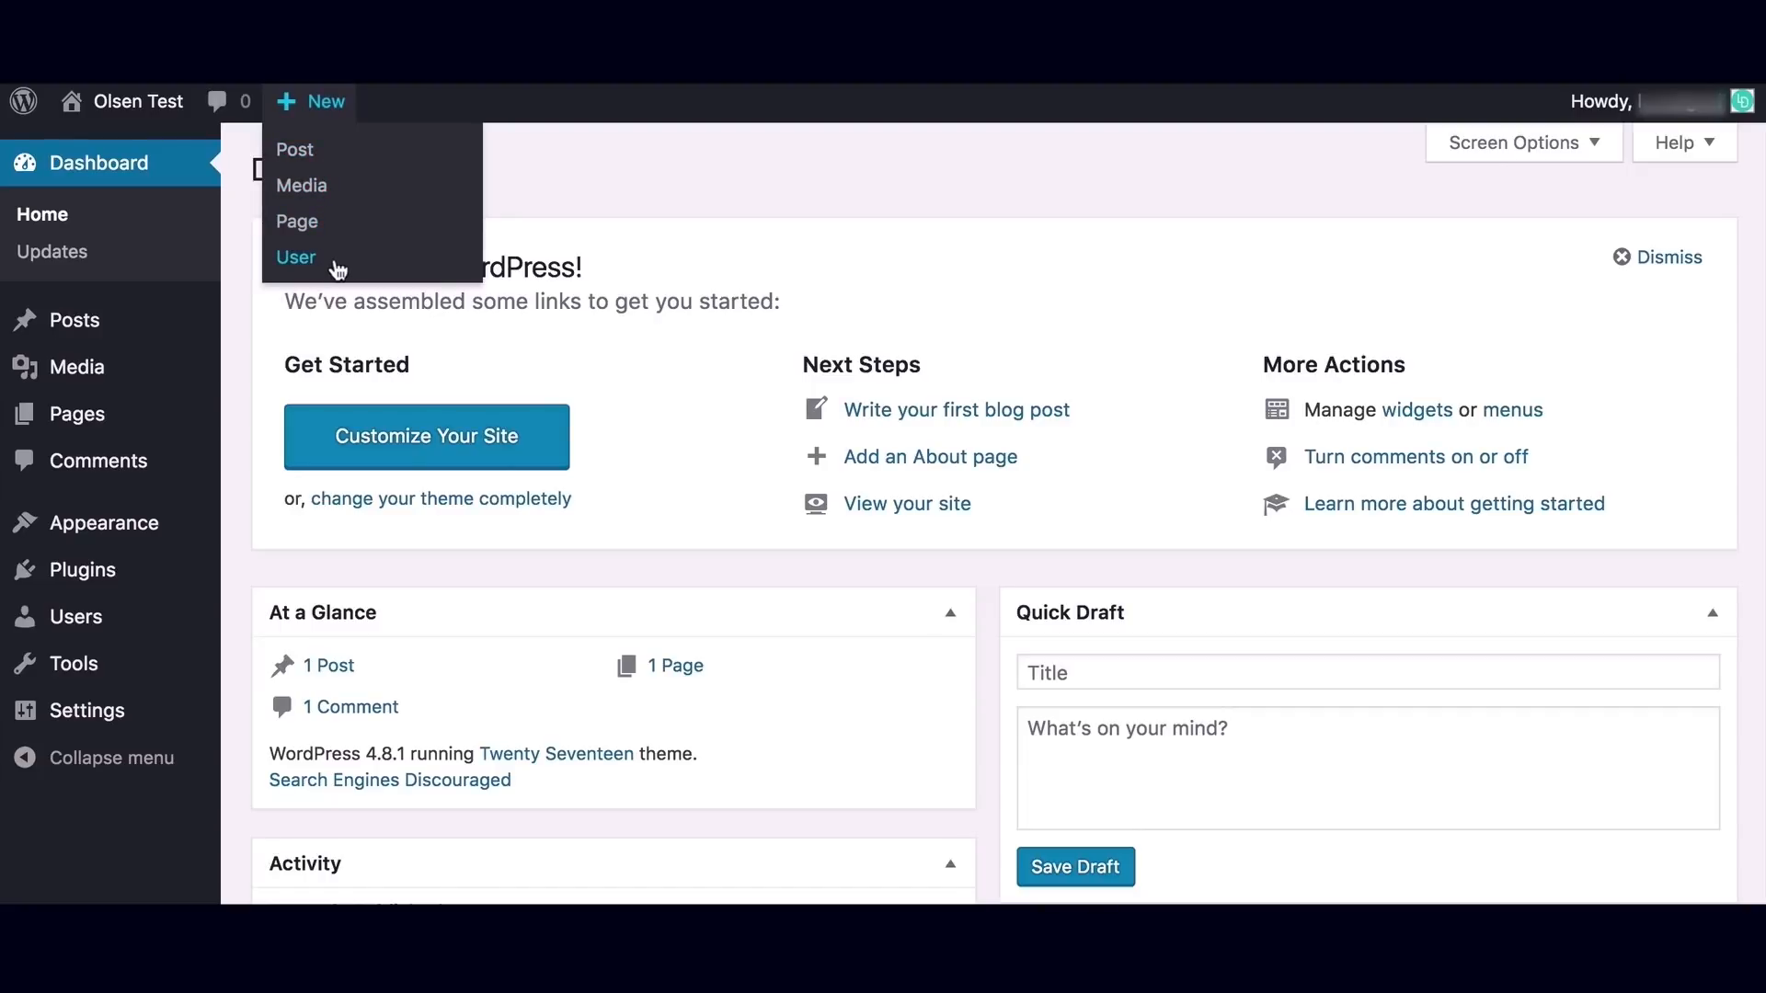
mouse_move(1646, 112)
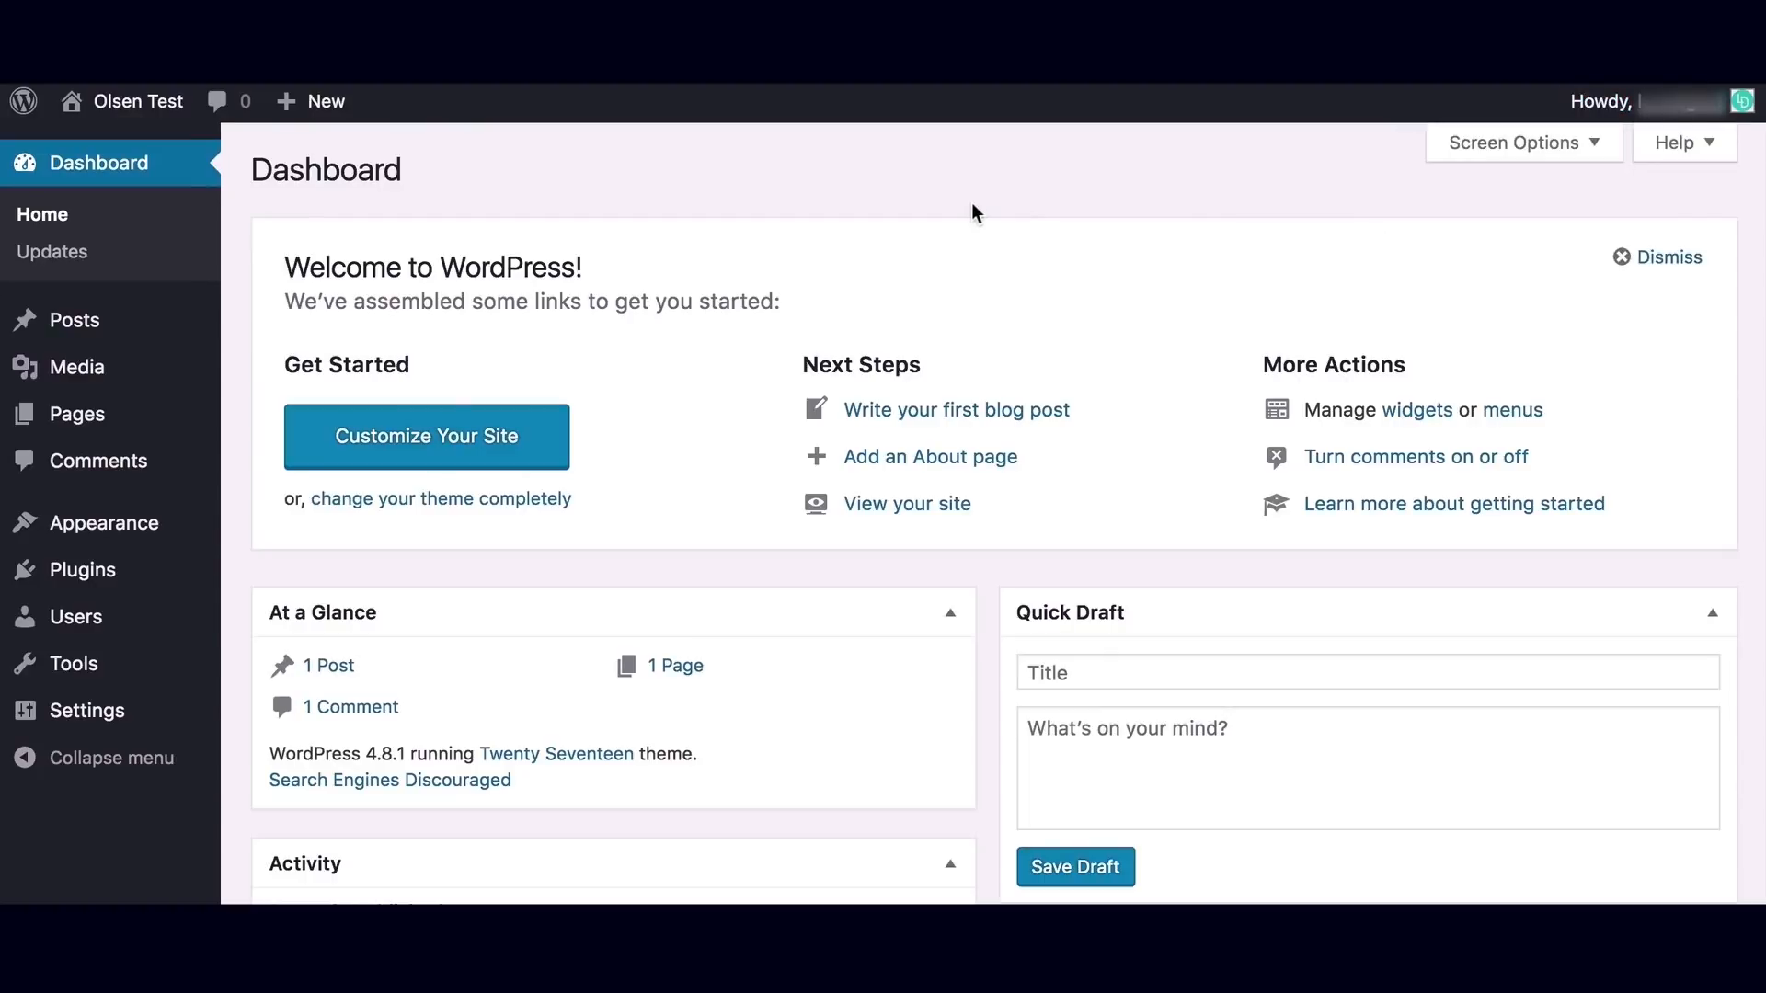
mouse_move(136, 111)
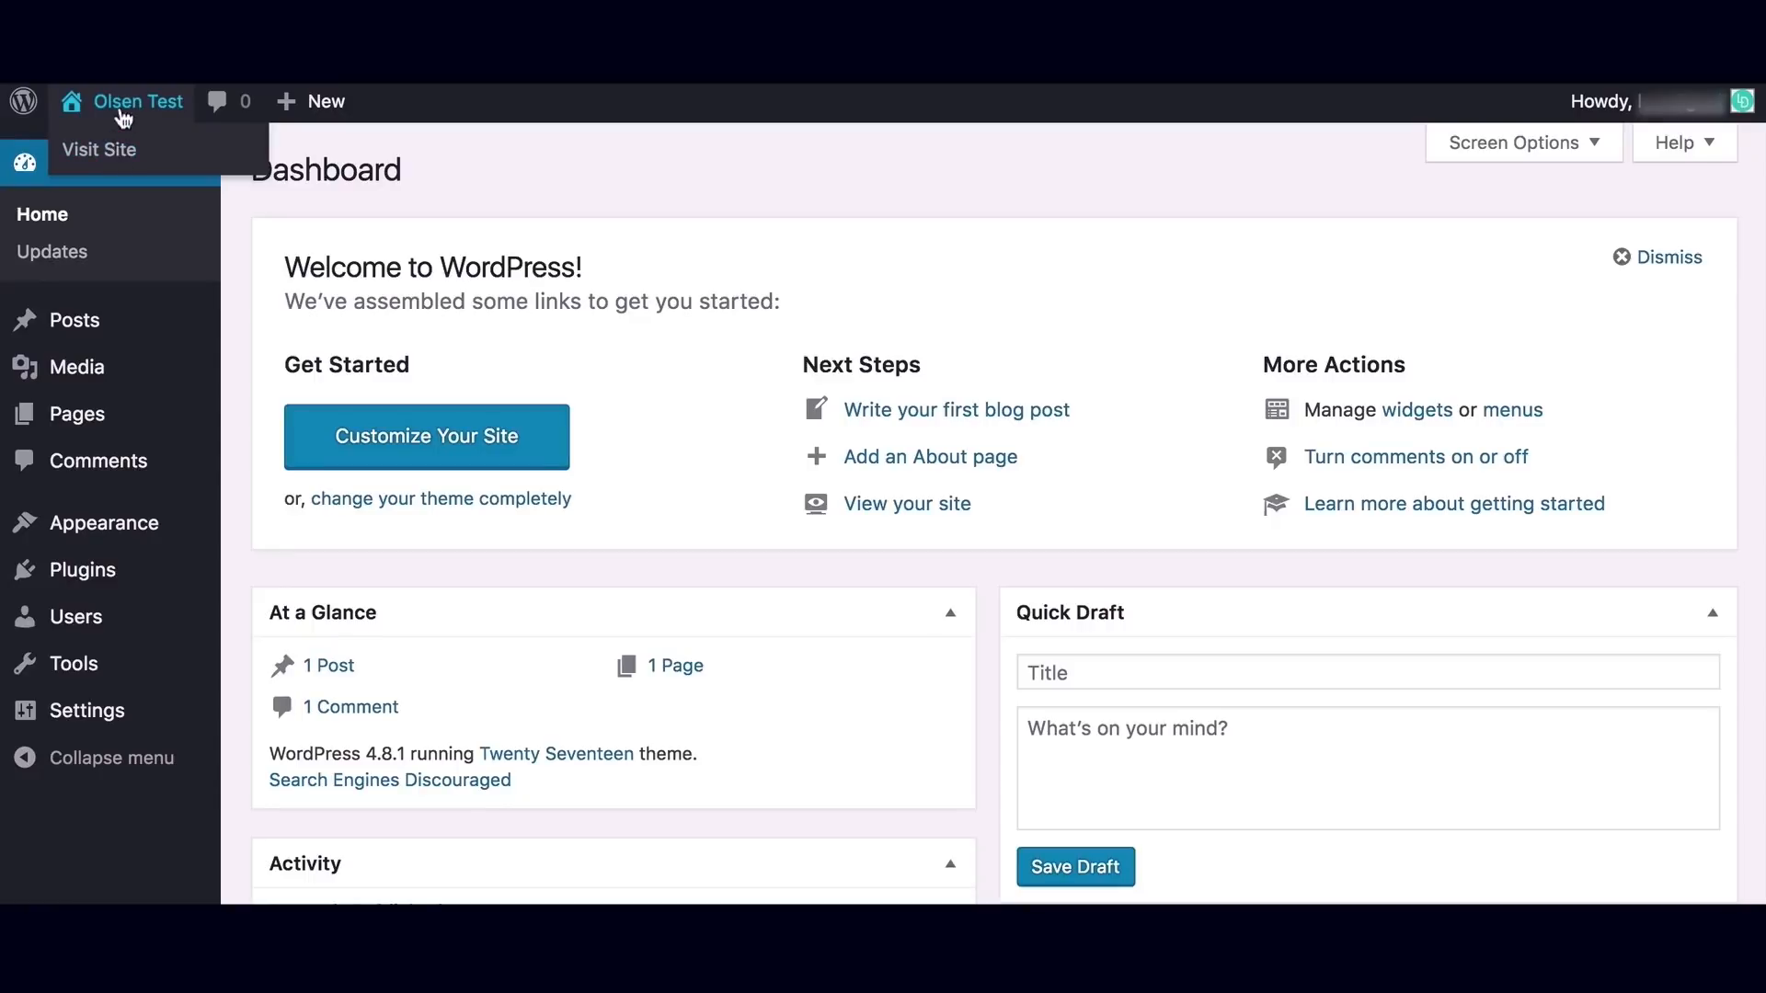
View the live Olsen Test front end and scroll through its homepage.
click(125, 110)
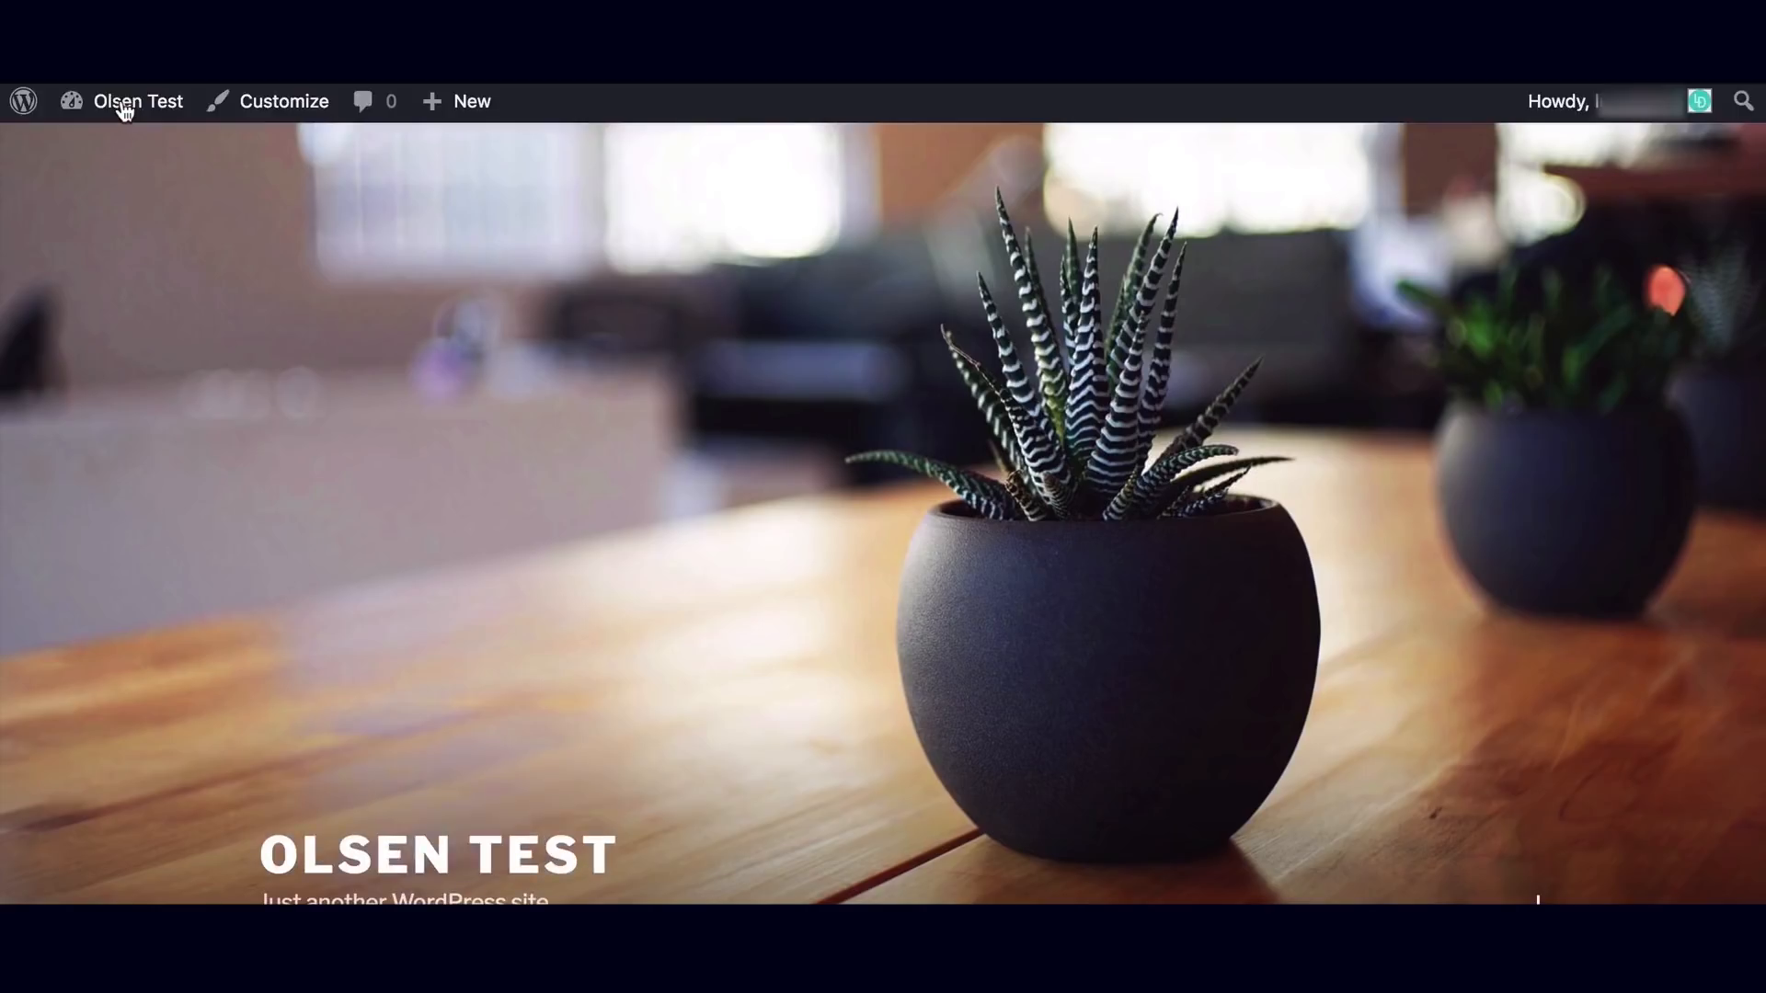
scroll(770, 488, down, 5)
scroll(770, 482, down, 3)
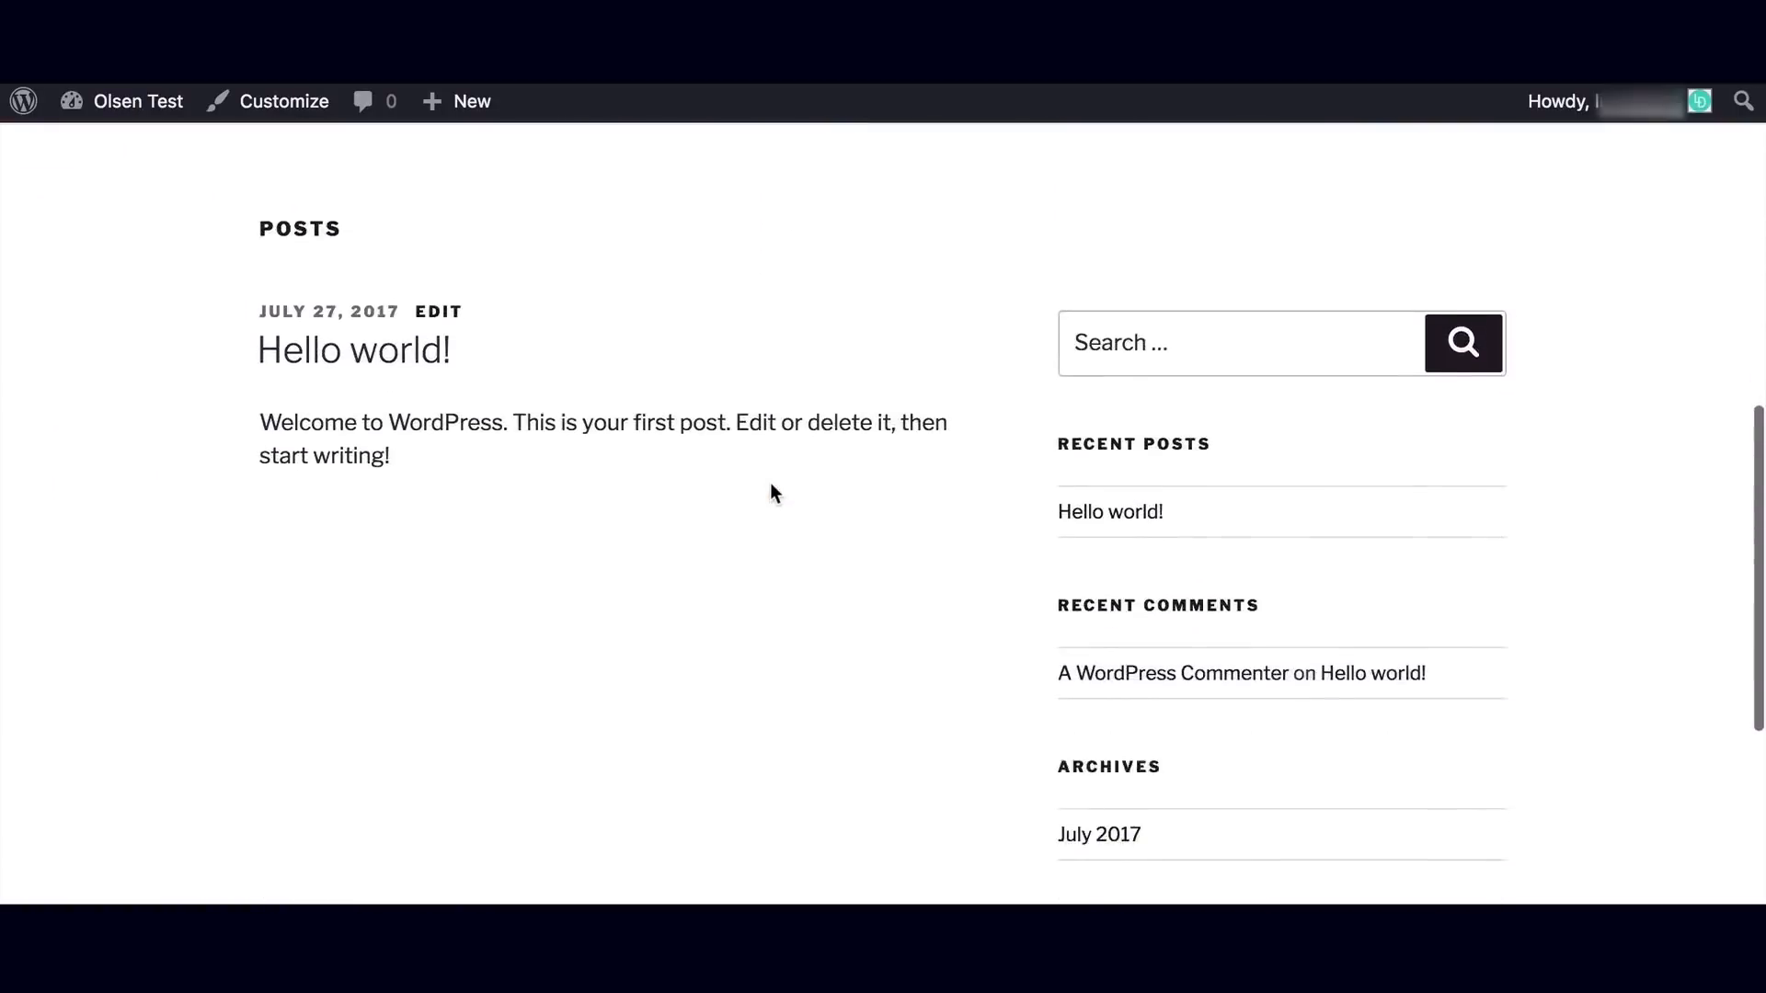
scroll(770, 482, up, 10)
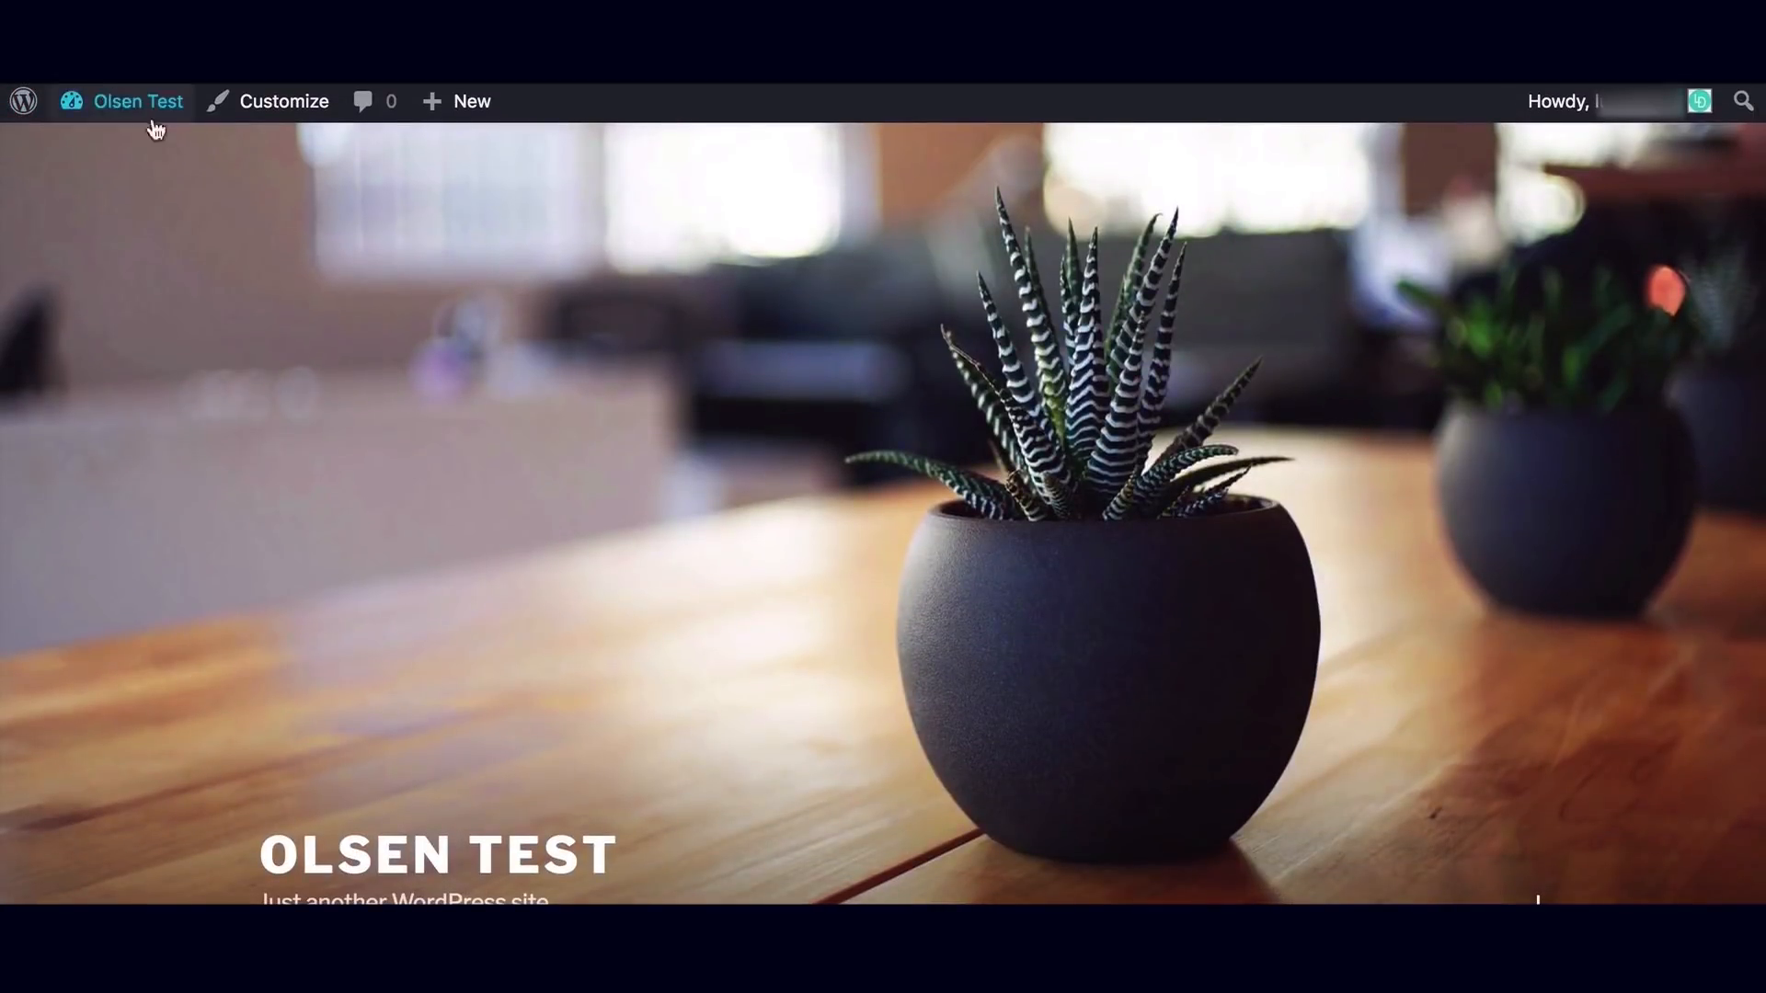
mouse_move(23, 110)
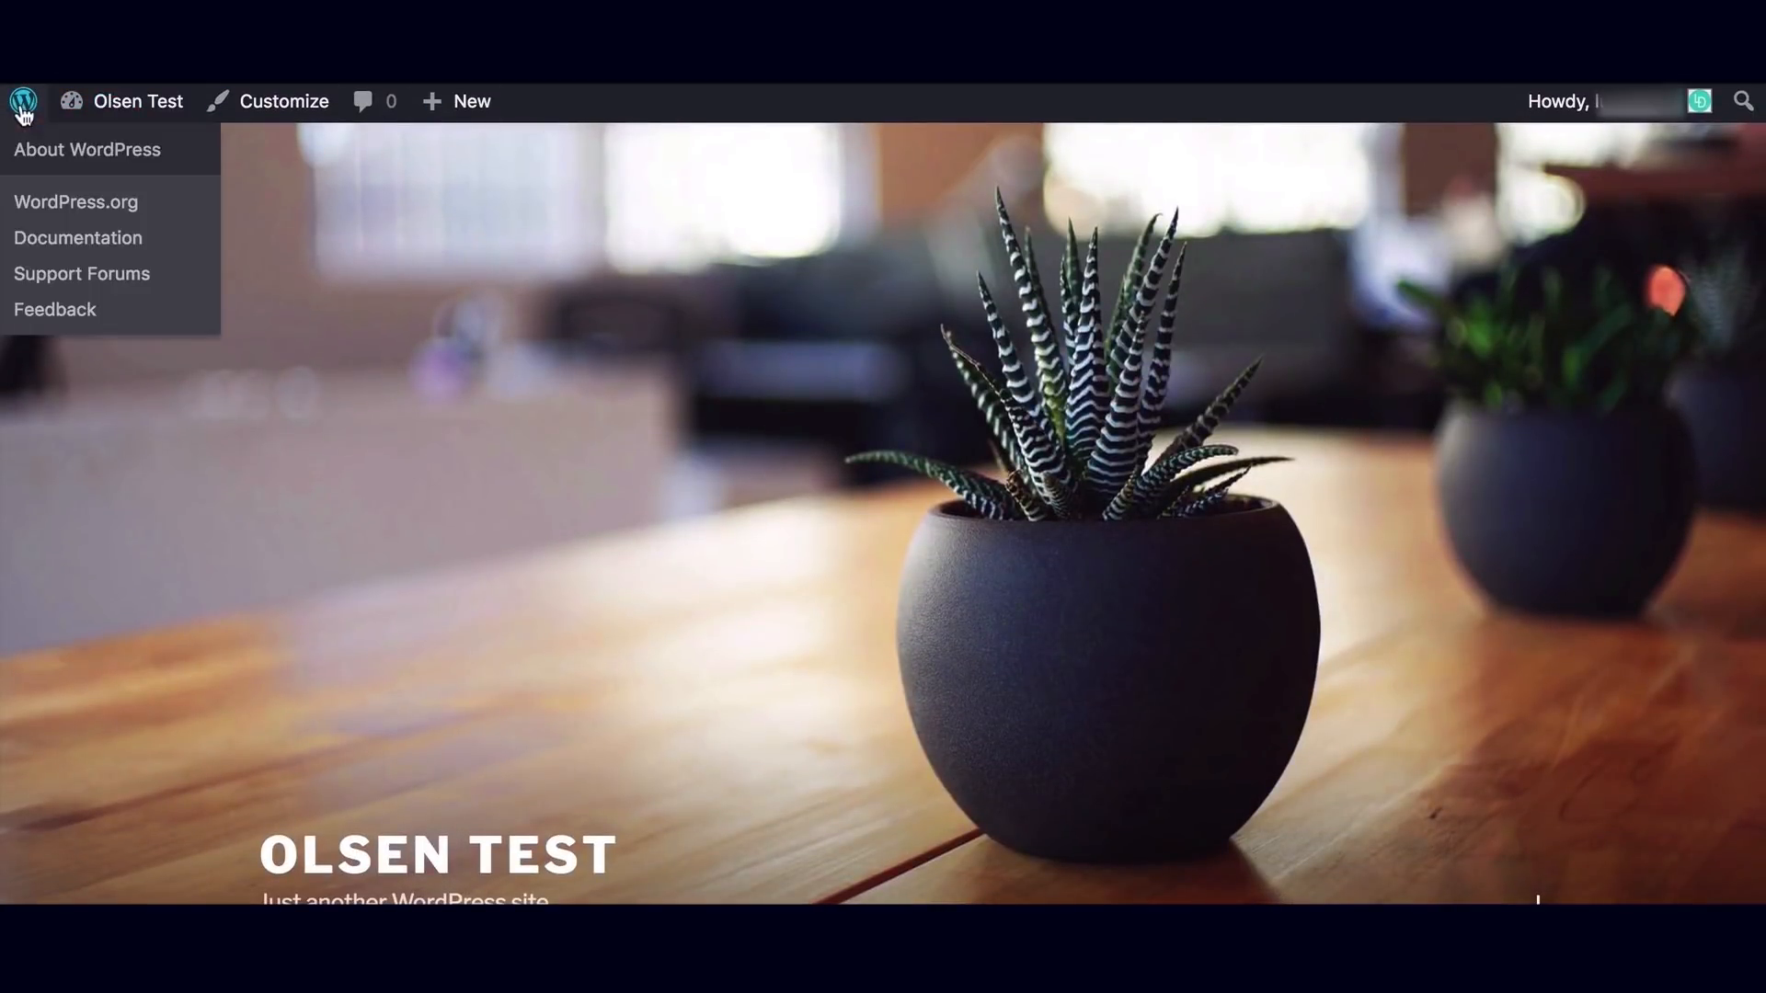
mouse_move(142, 111)
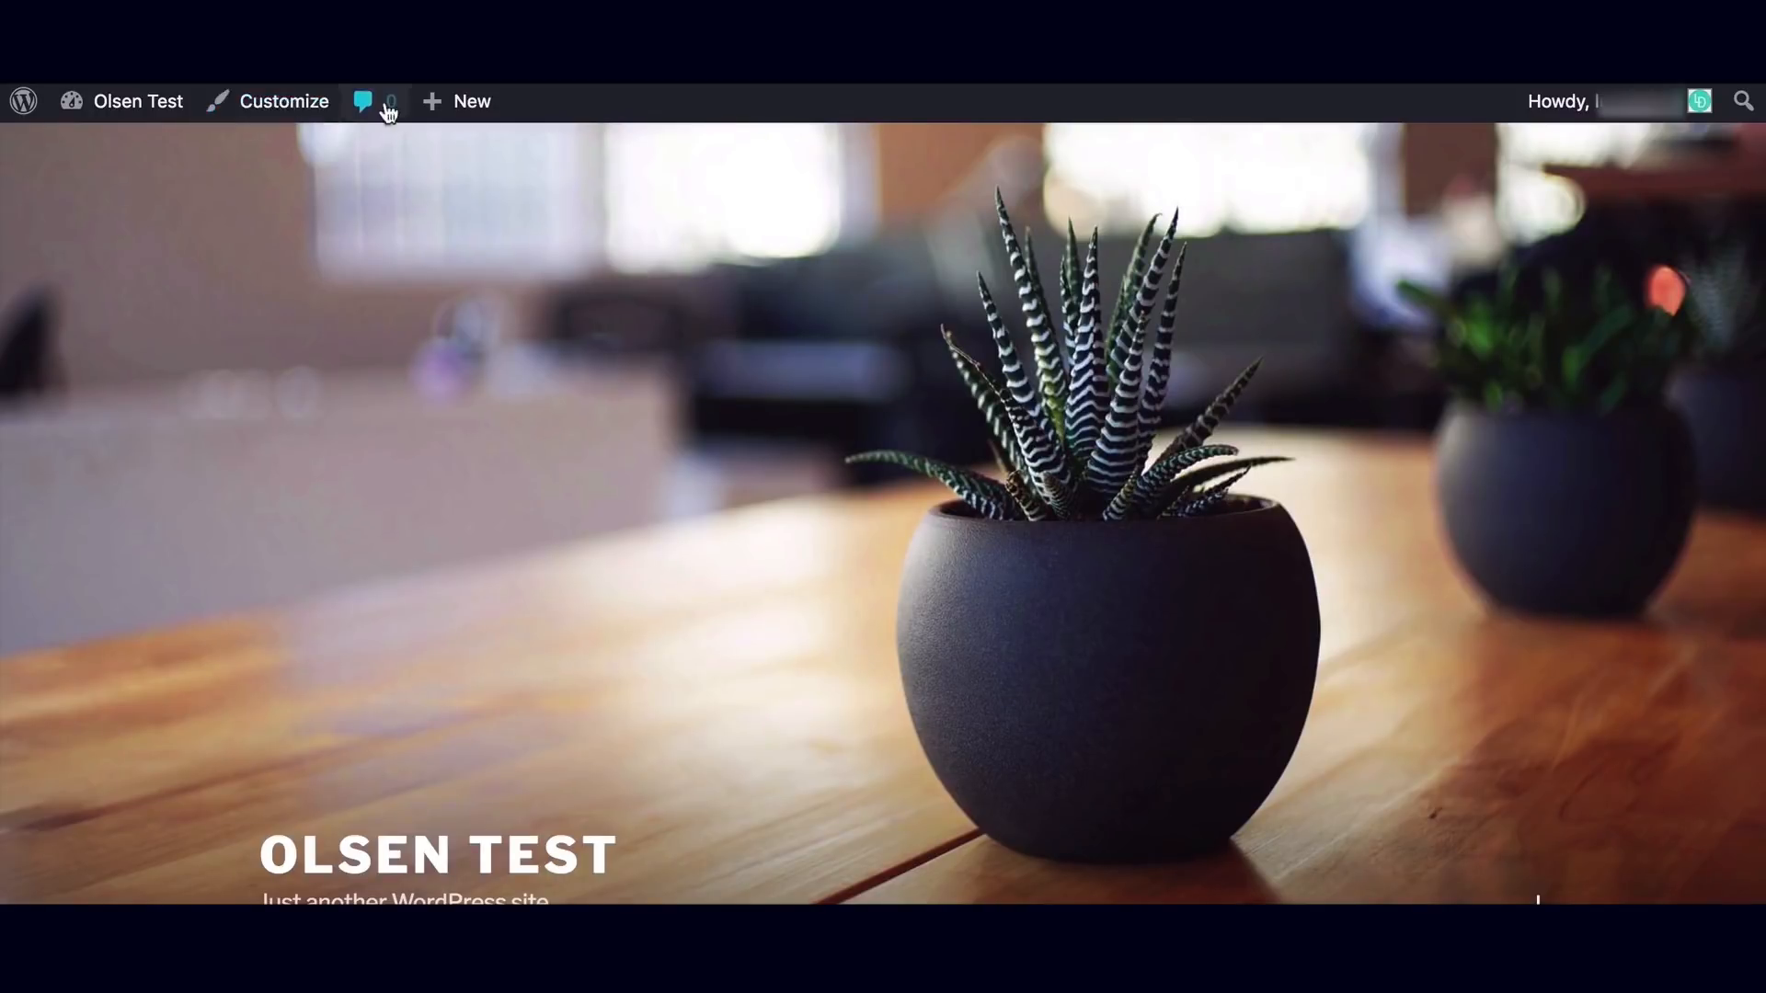
mouse_move(460, 109)
scroll(547, 386, down, 7)
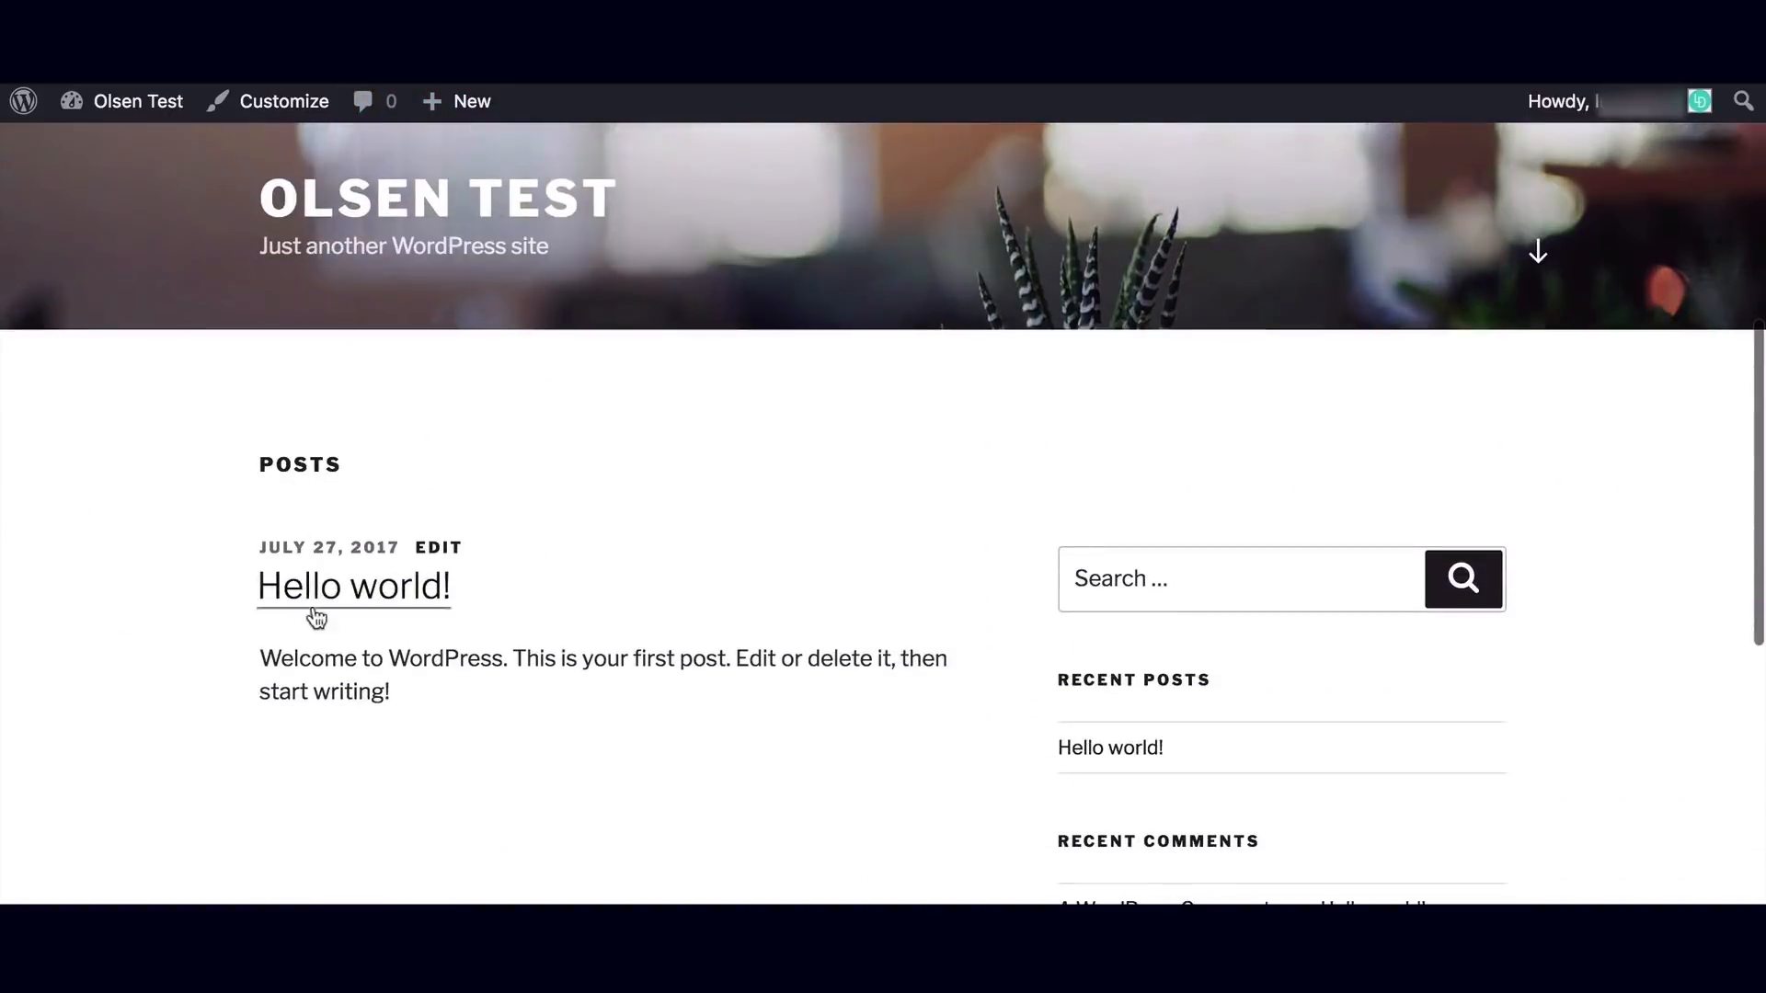
Open the Hello world! post and its editor, return to the post, then choose Dashboard.
click(316, 614)
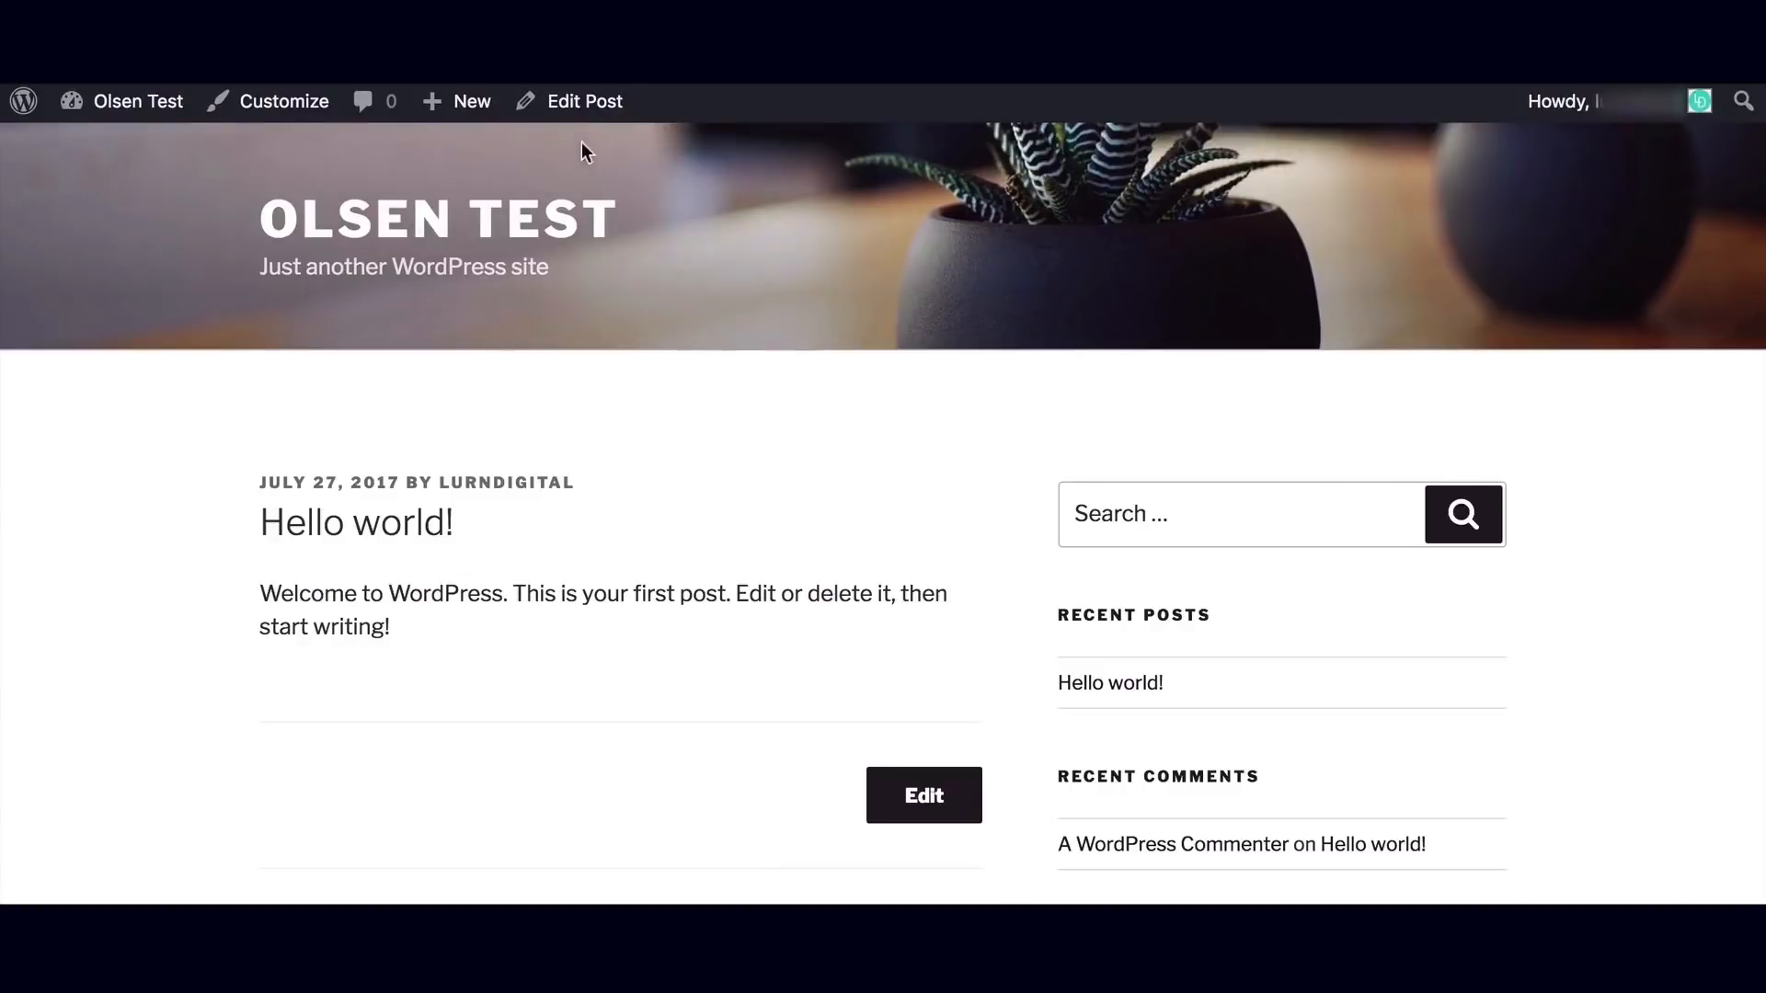
click(585, 103)
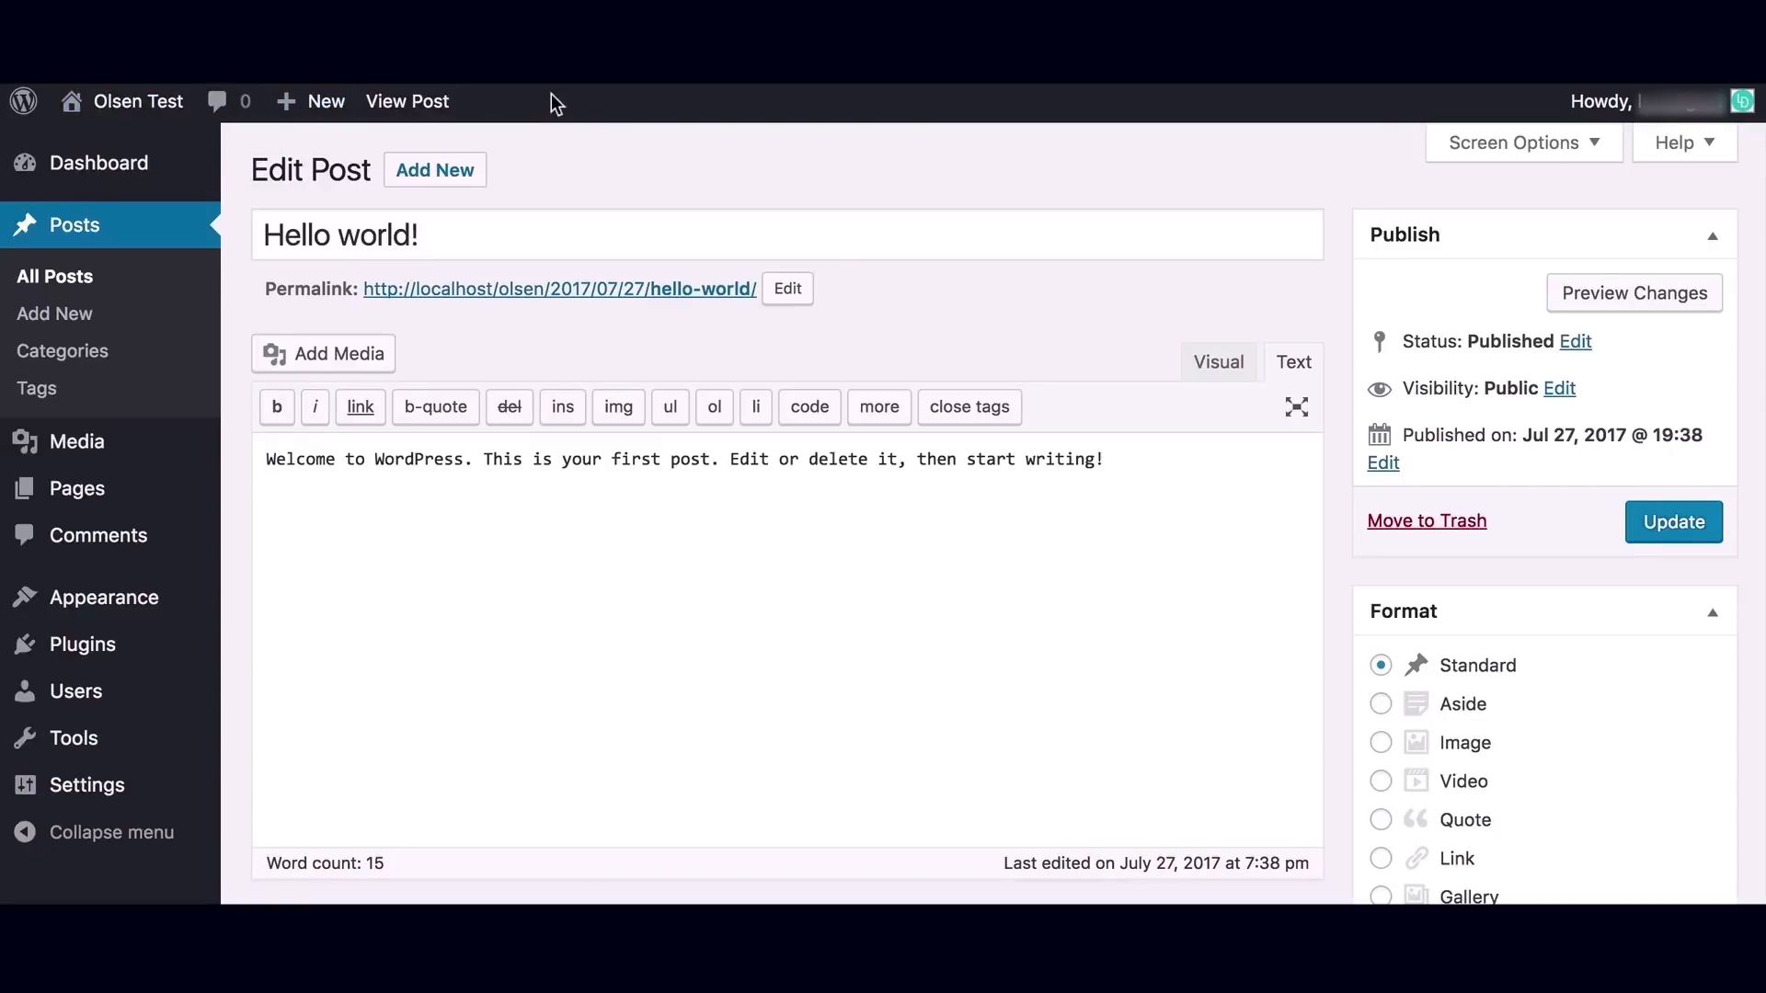
key(ctrl+Tab)
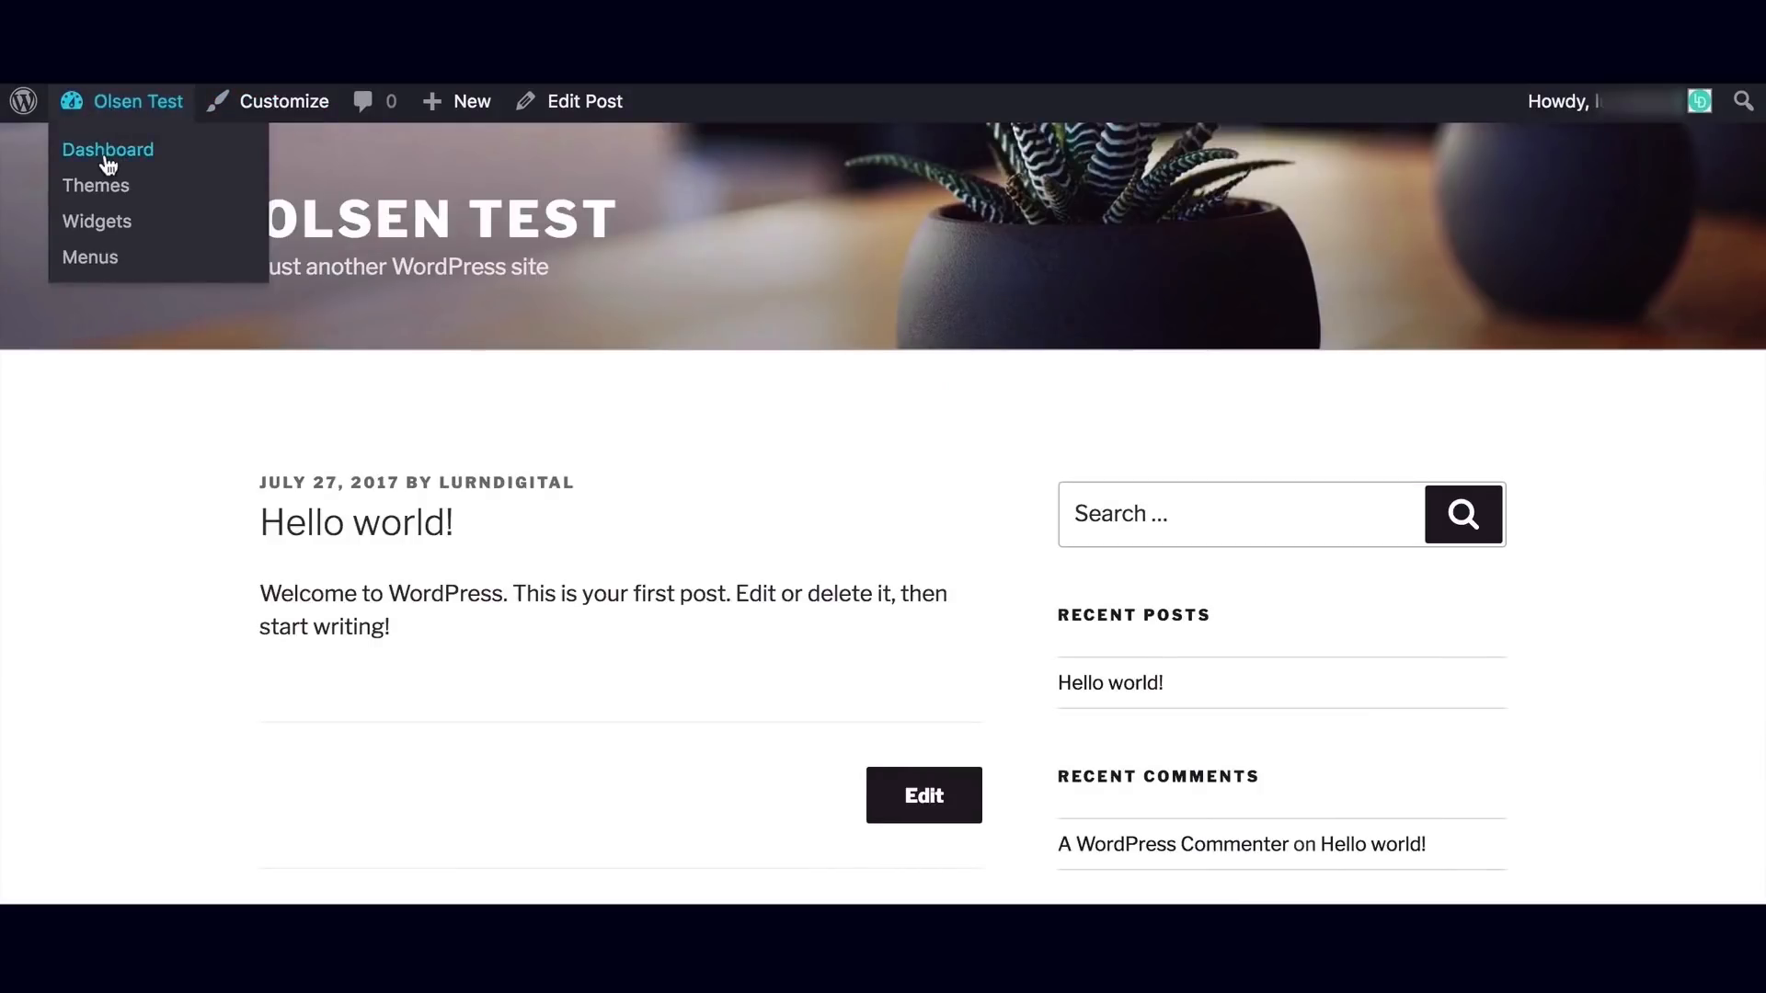
click(108, 151)
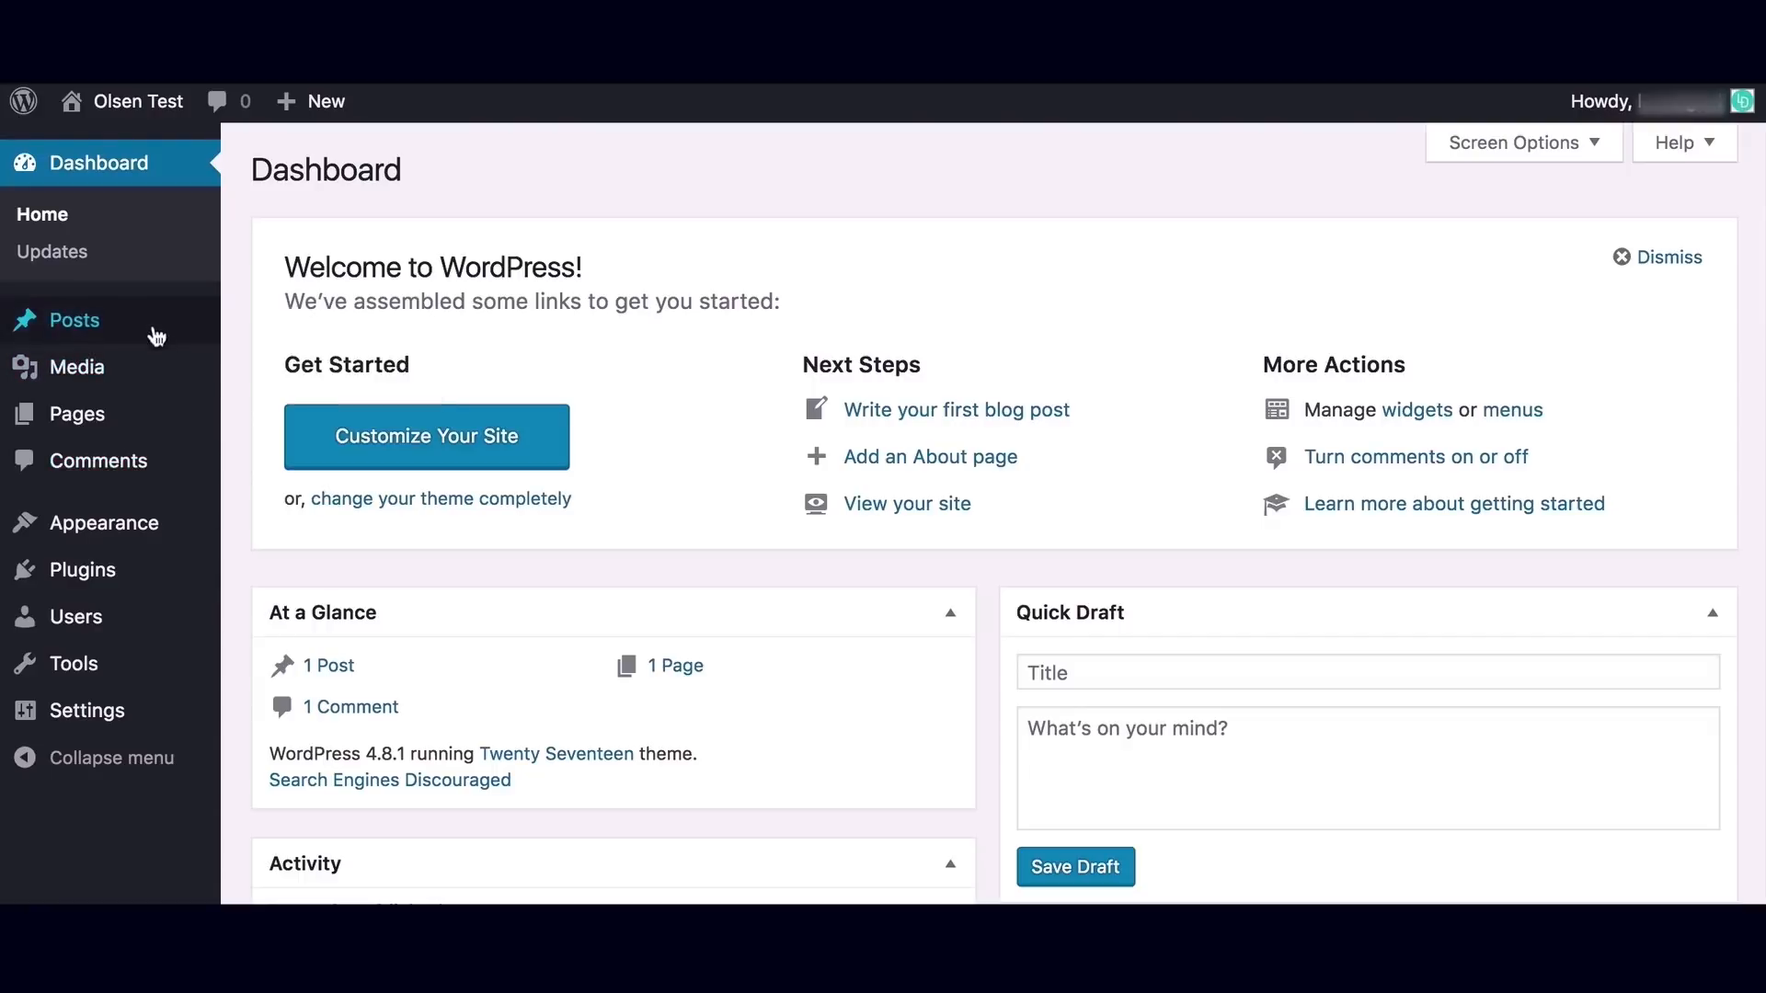
Look over the items in the Olsen Test dashboard's admin sidebar.
mouse_move(116, 412)
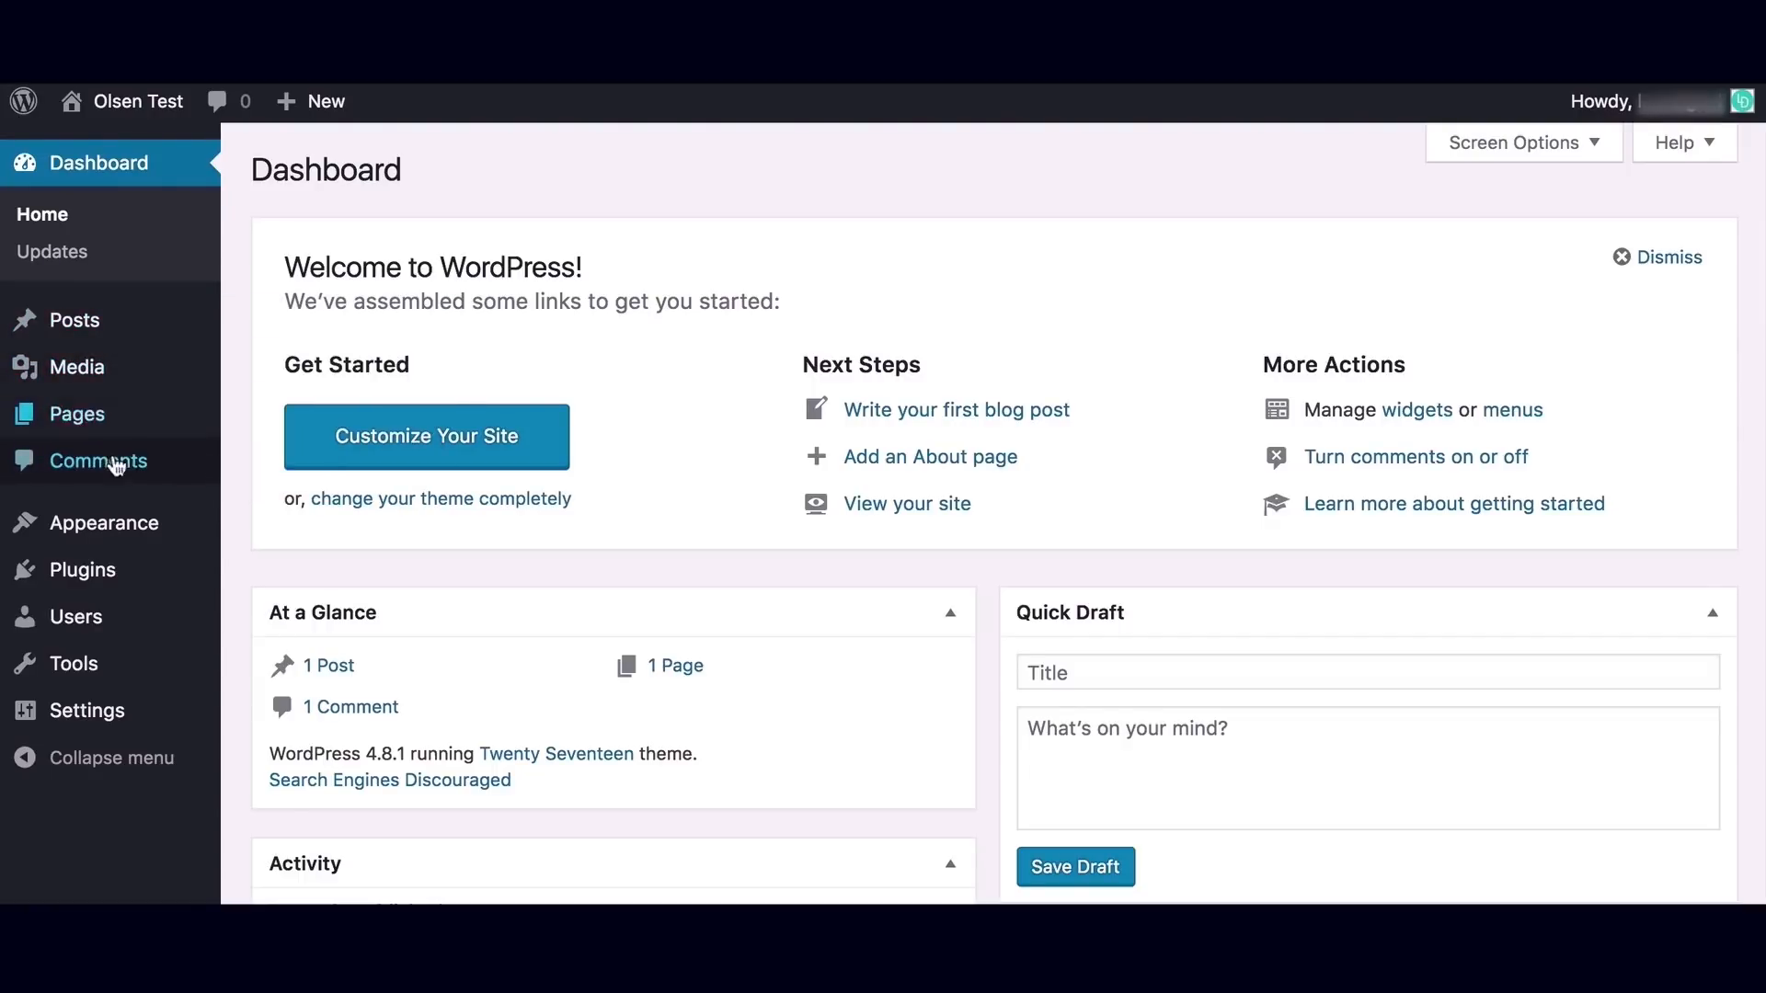
mouse_move(124, 544)
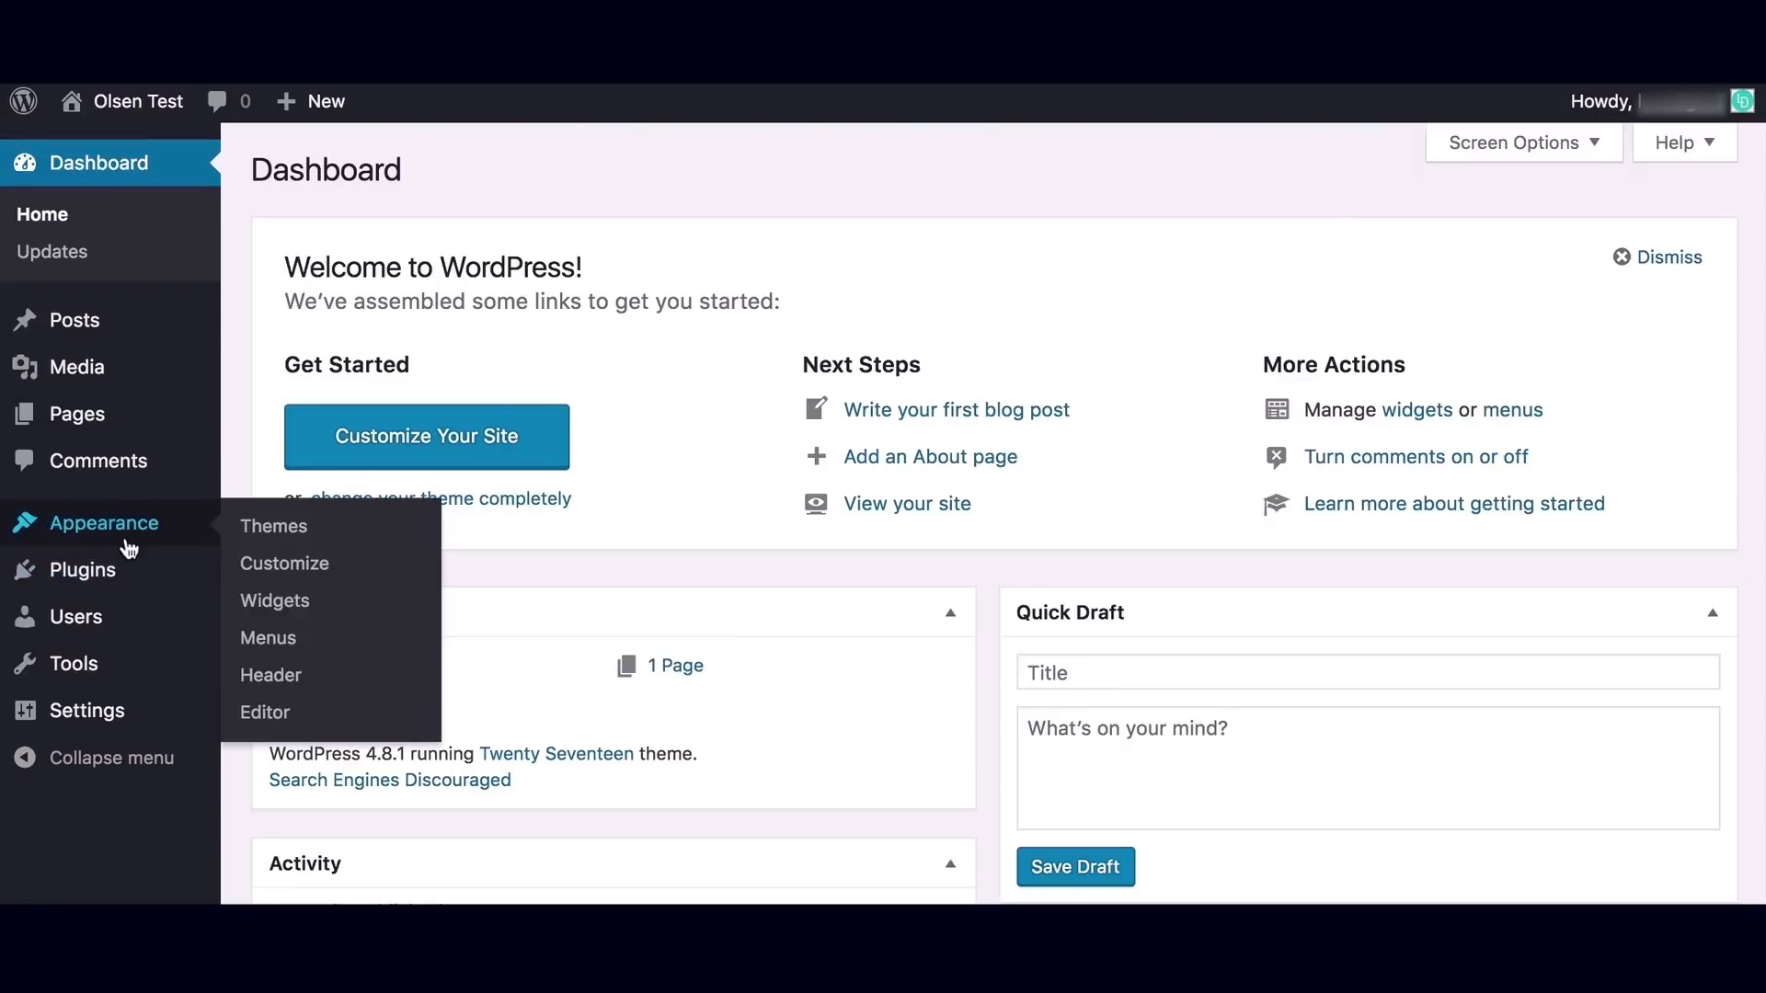
mouse_move(117, 577)
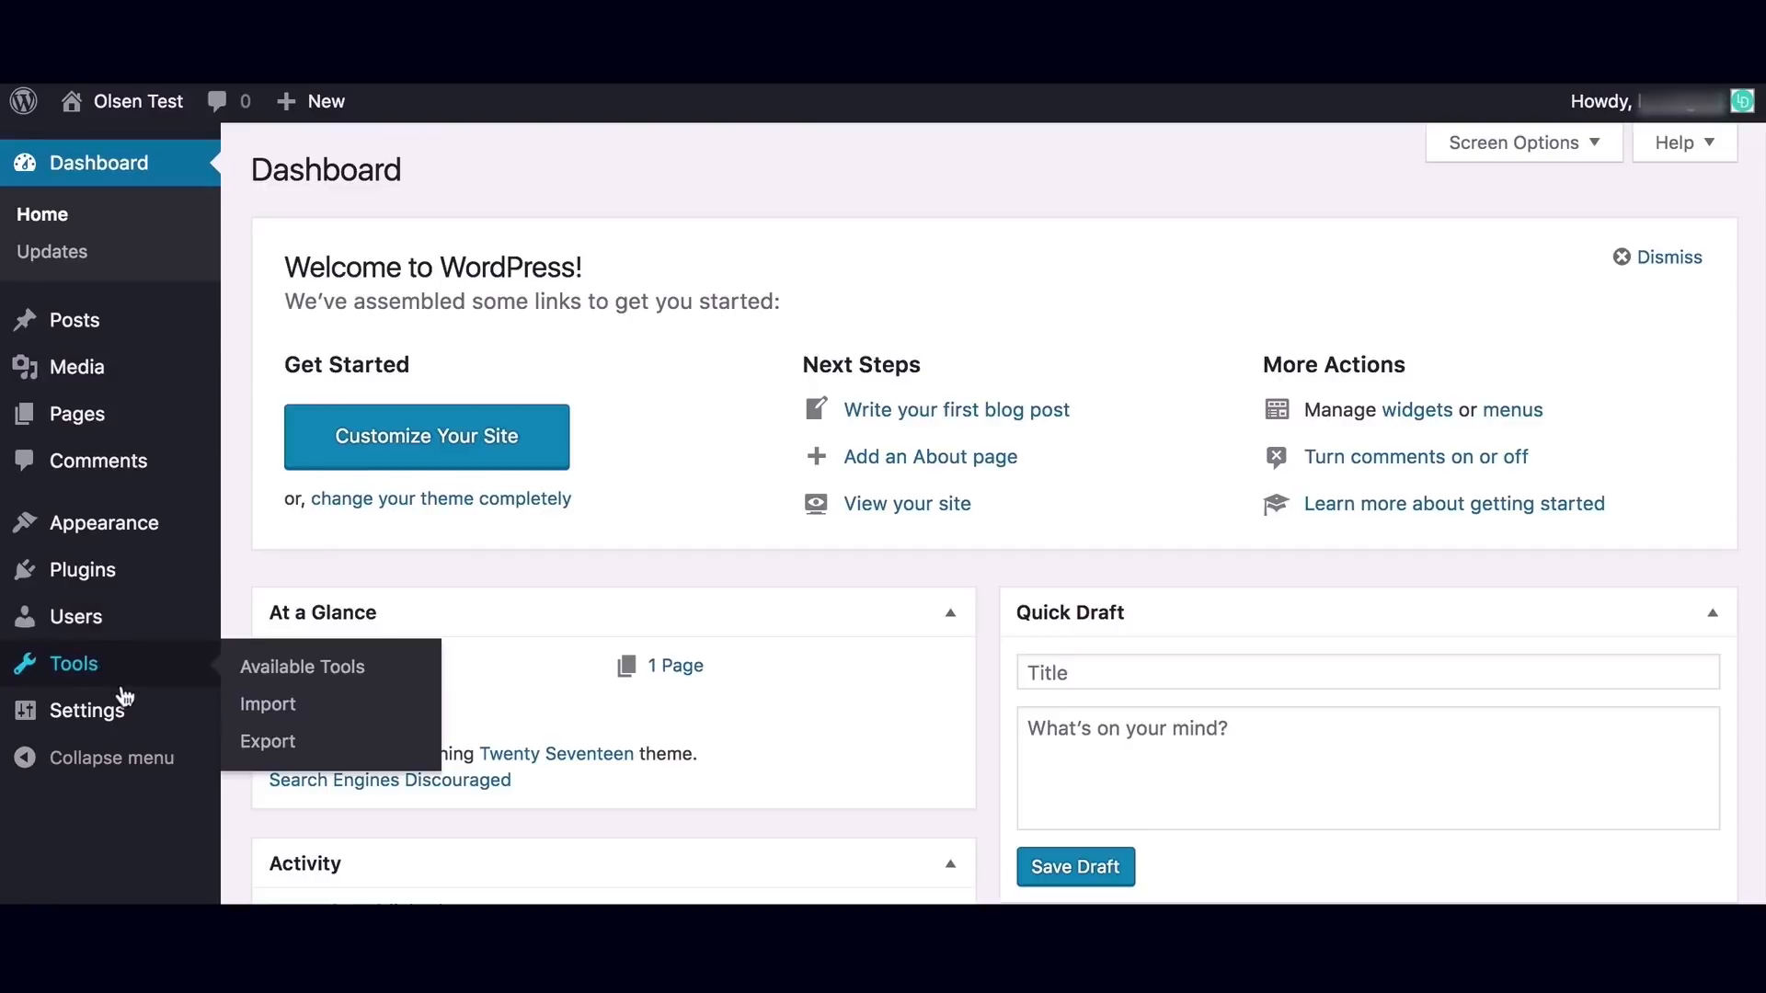
mouse_move(129, 715)
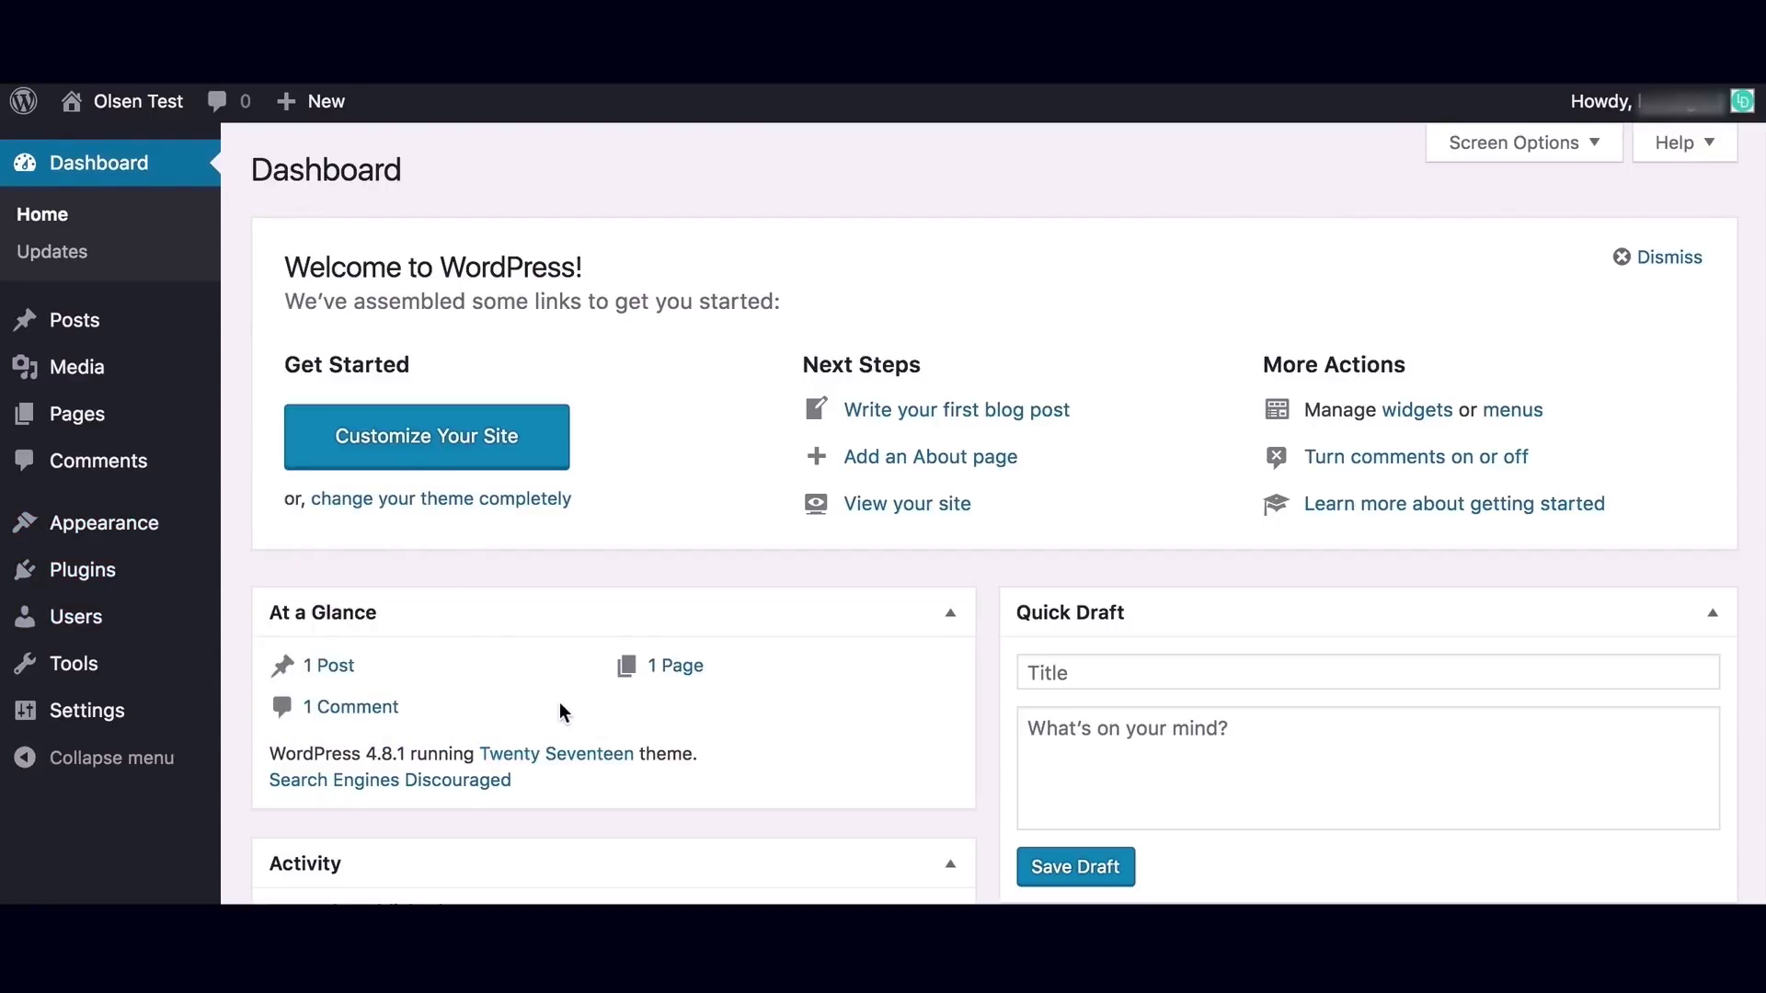
mouse_move(100, 625)
Toggle the admin menu and widen the browser window so the full dashboard shows.
drag(1764, 903, 489, 855)
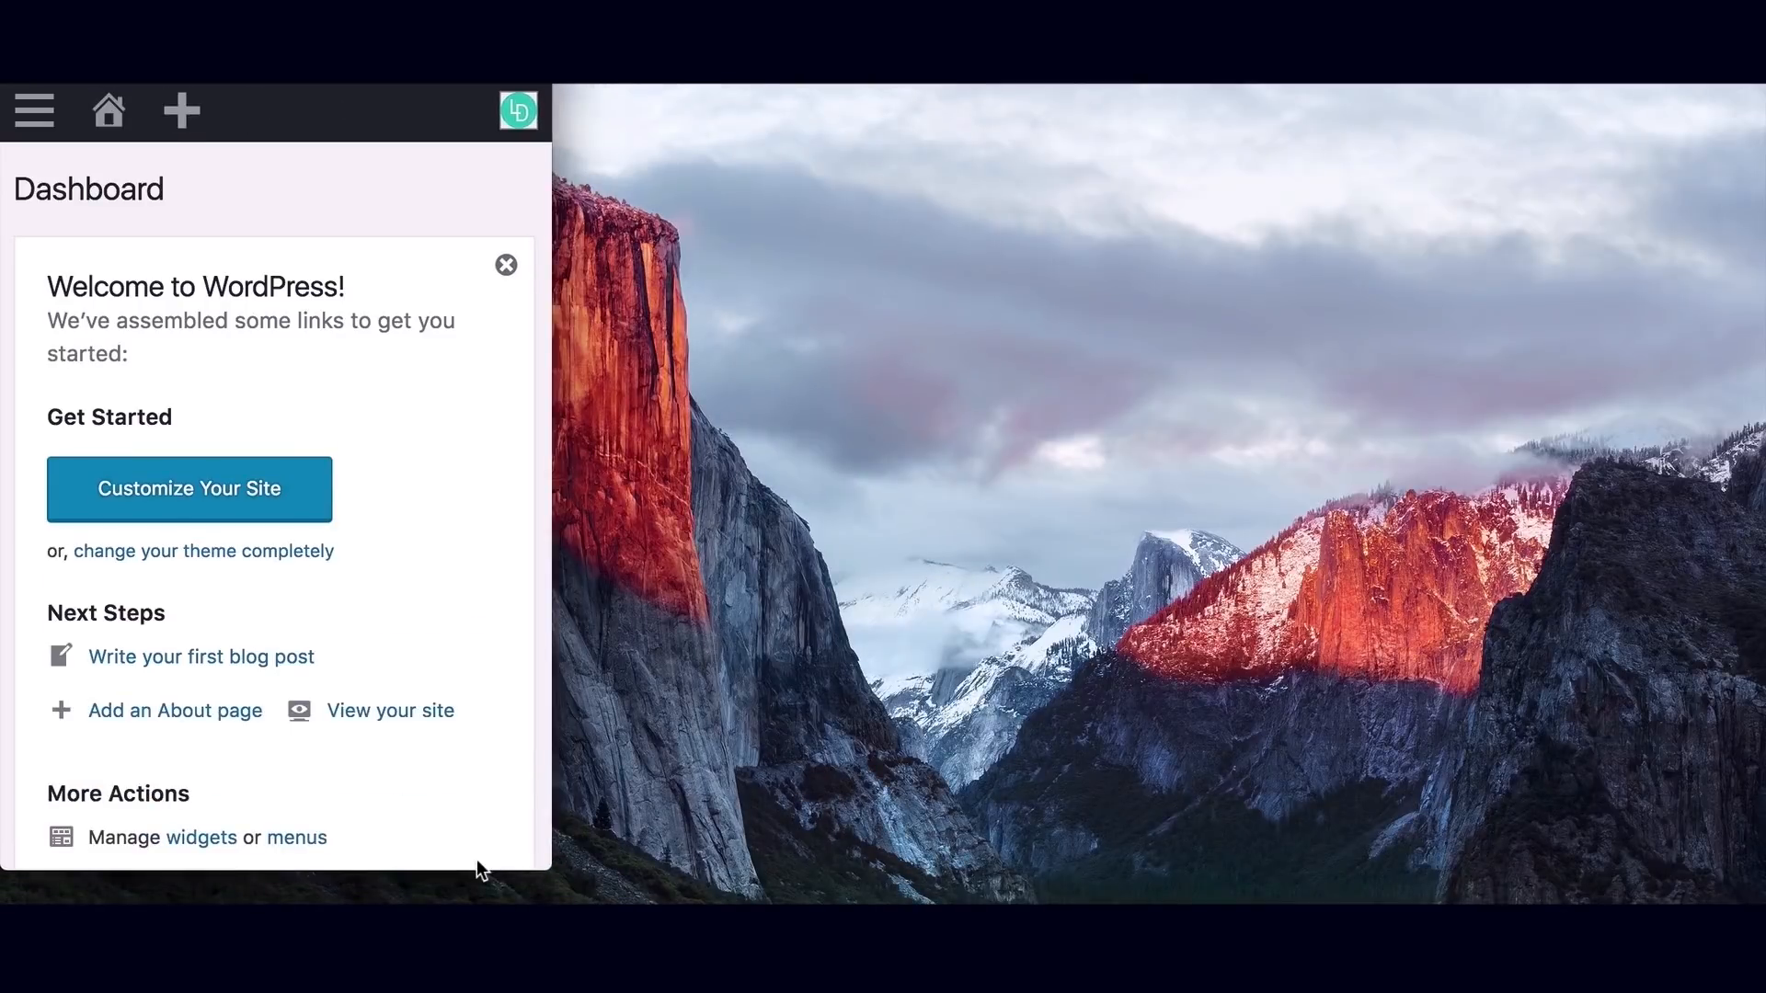
click(37, 118)
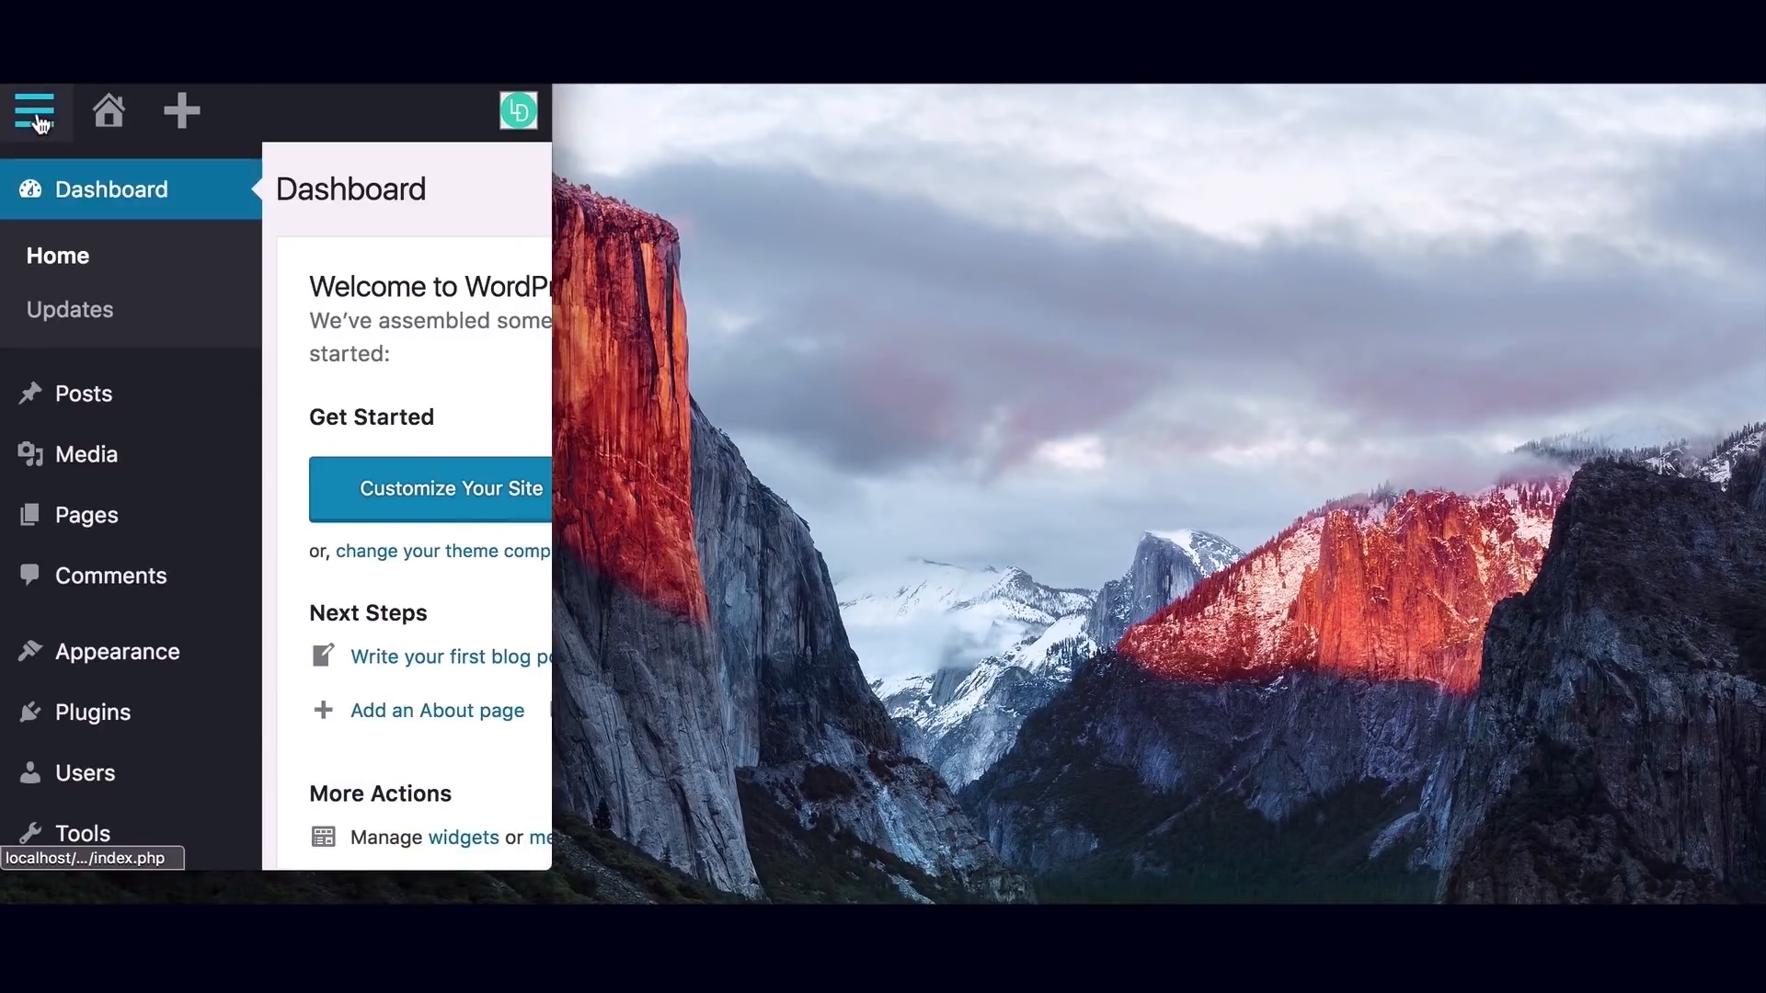
click(37, 118)
drag(550, 868, 1764, 904)
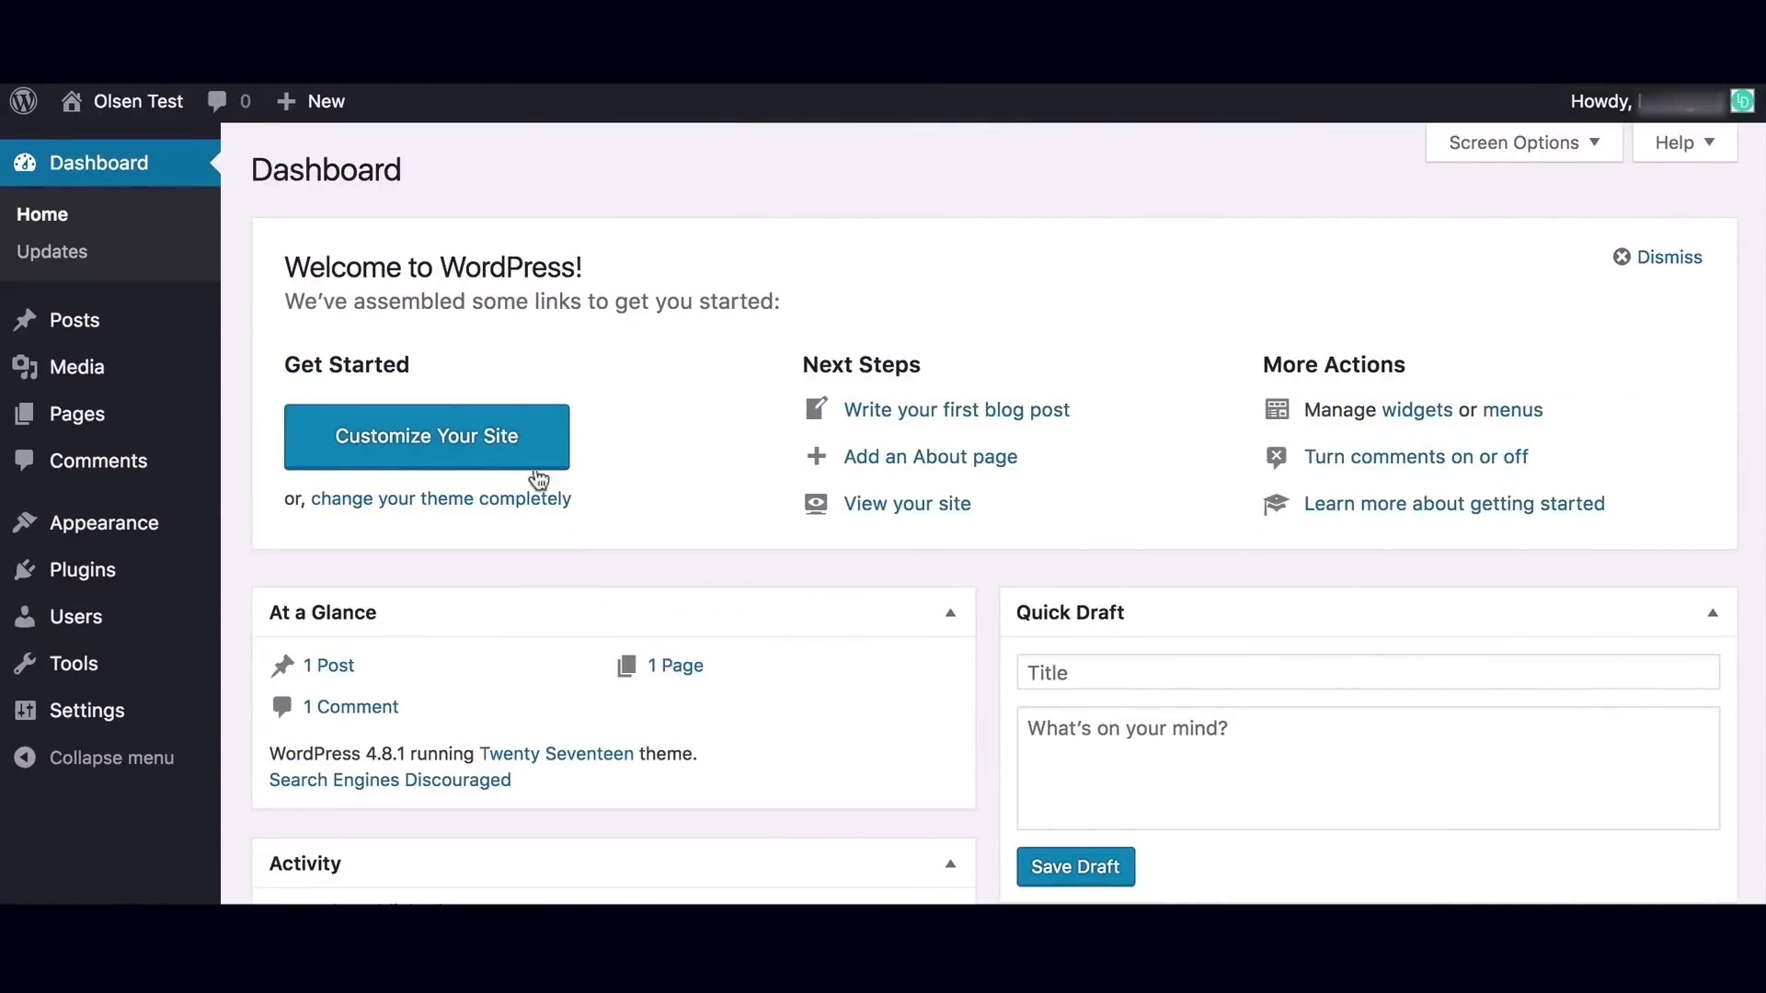
scroll(465, 287, down, 1)
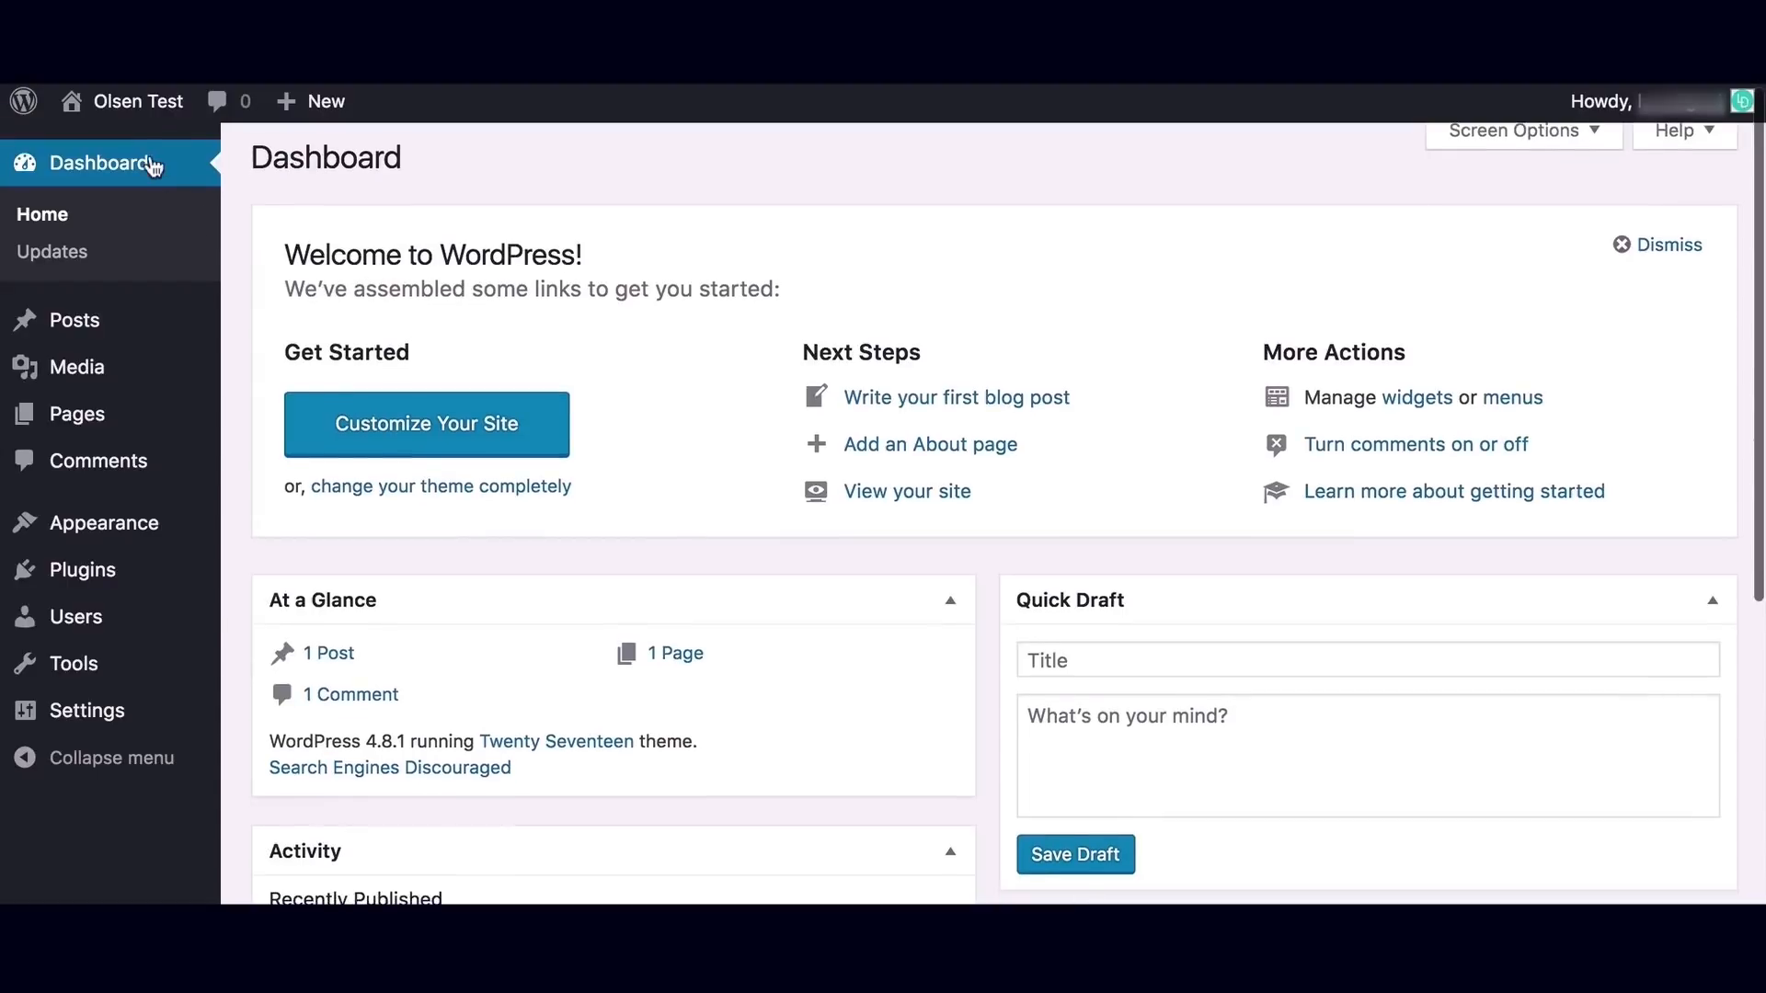
scroll(1001, 238, up, 1)
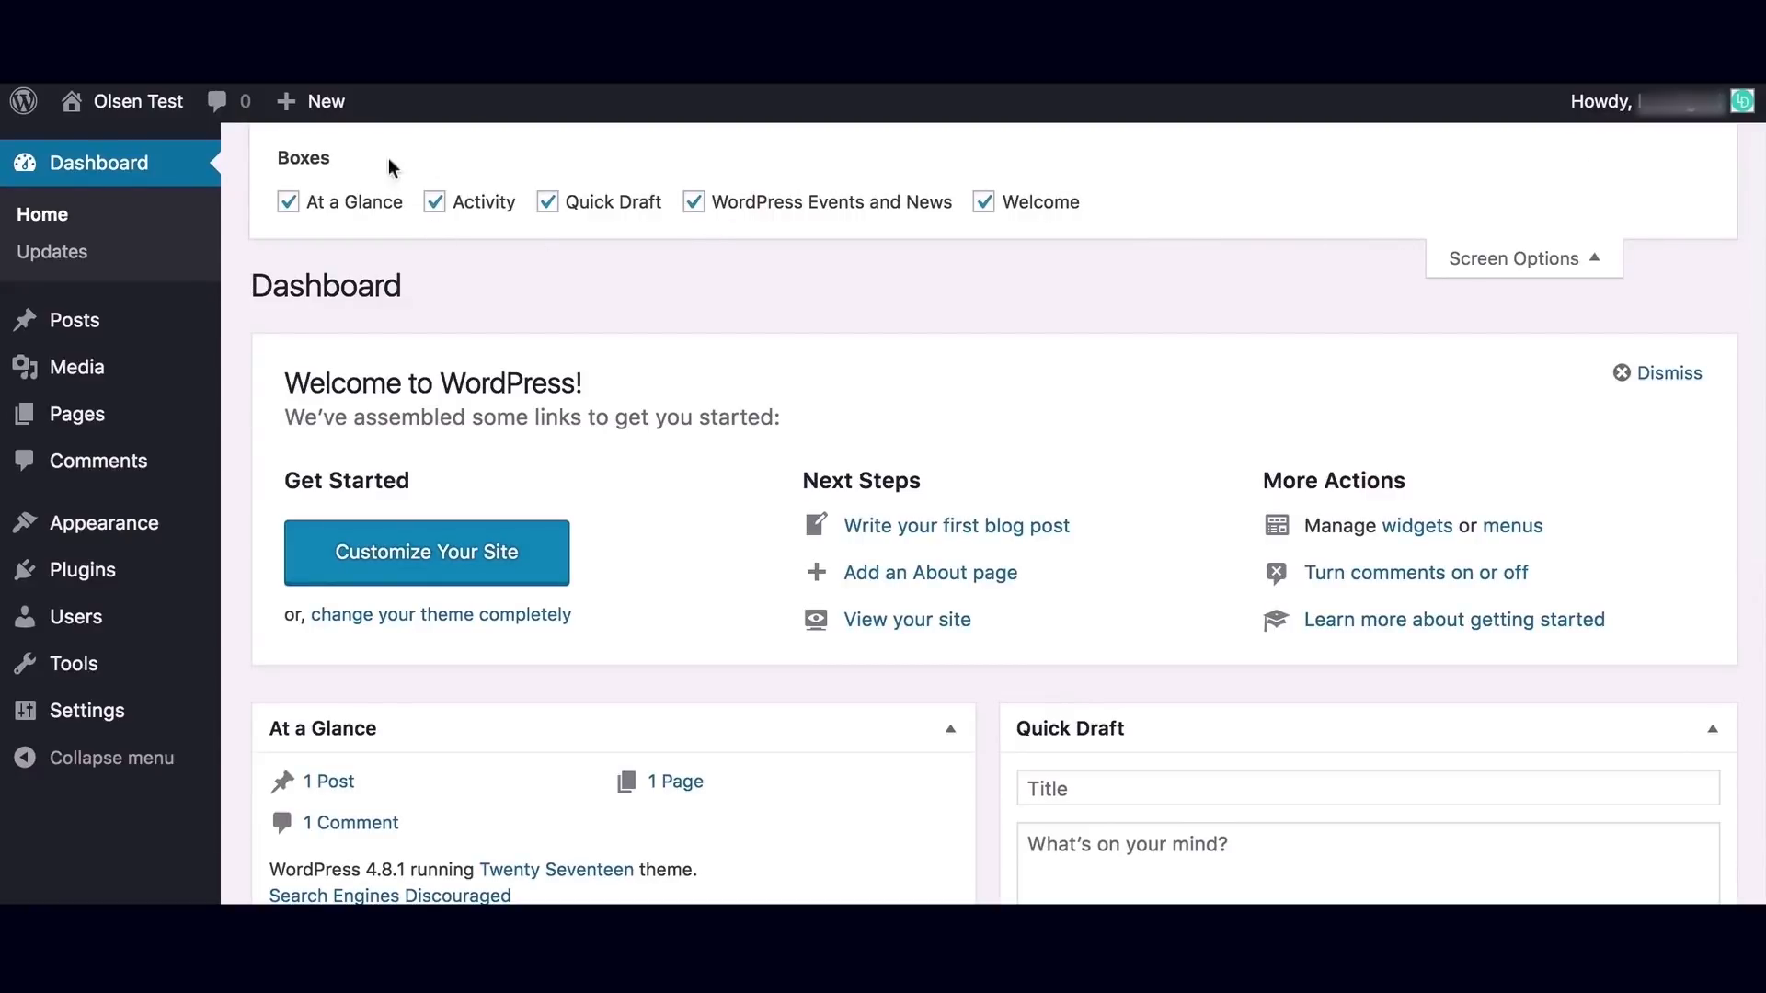
click(289, 203)
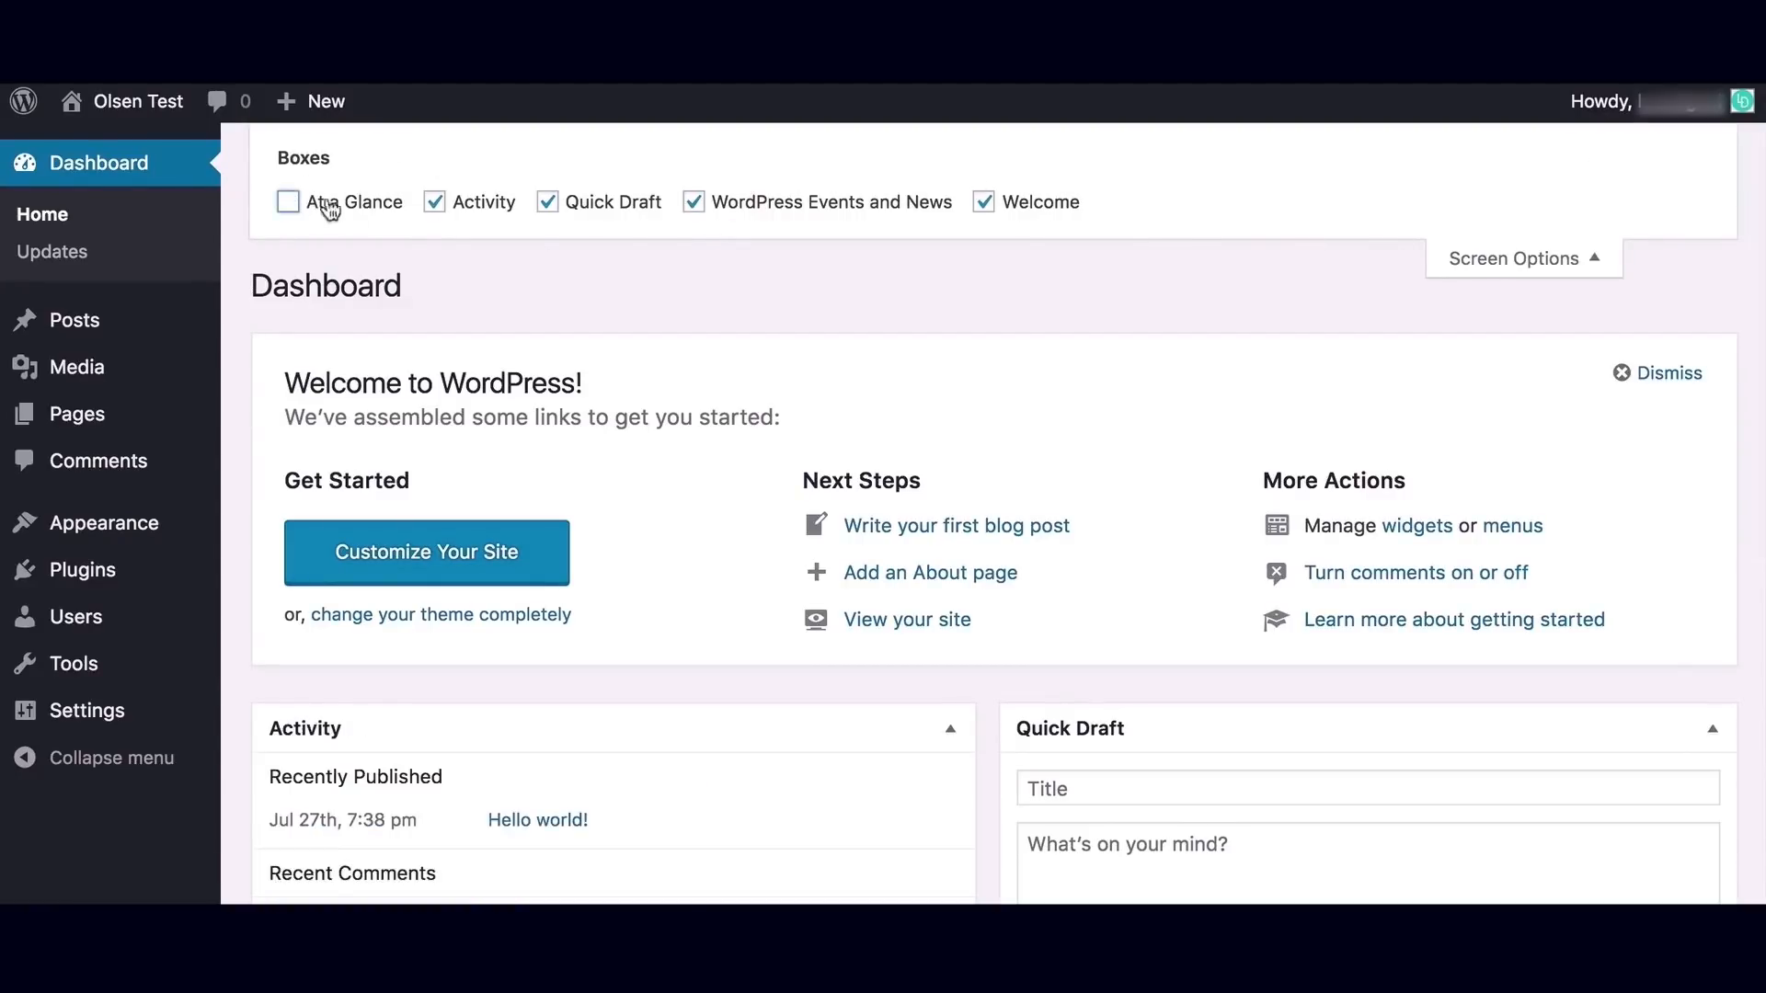
click(435, 203)
click(530, 211)
click(693, 202)
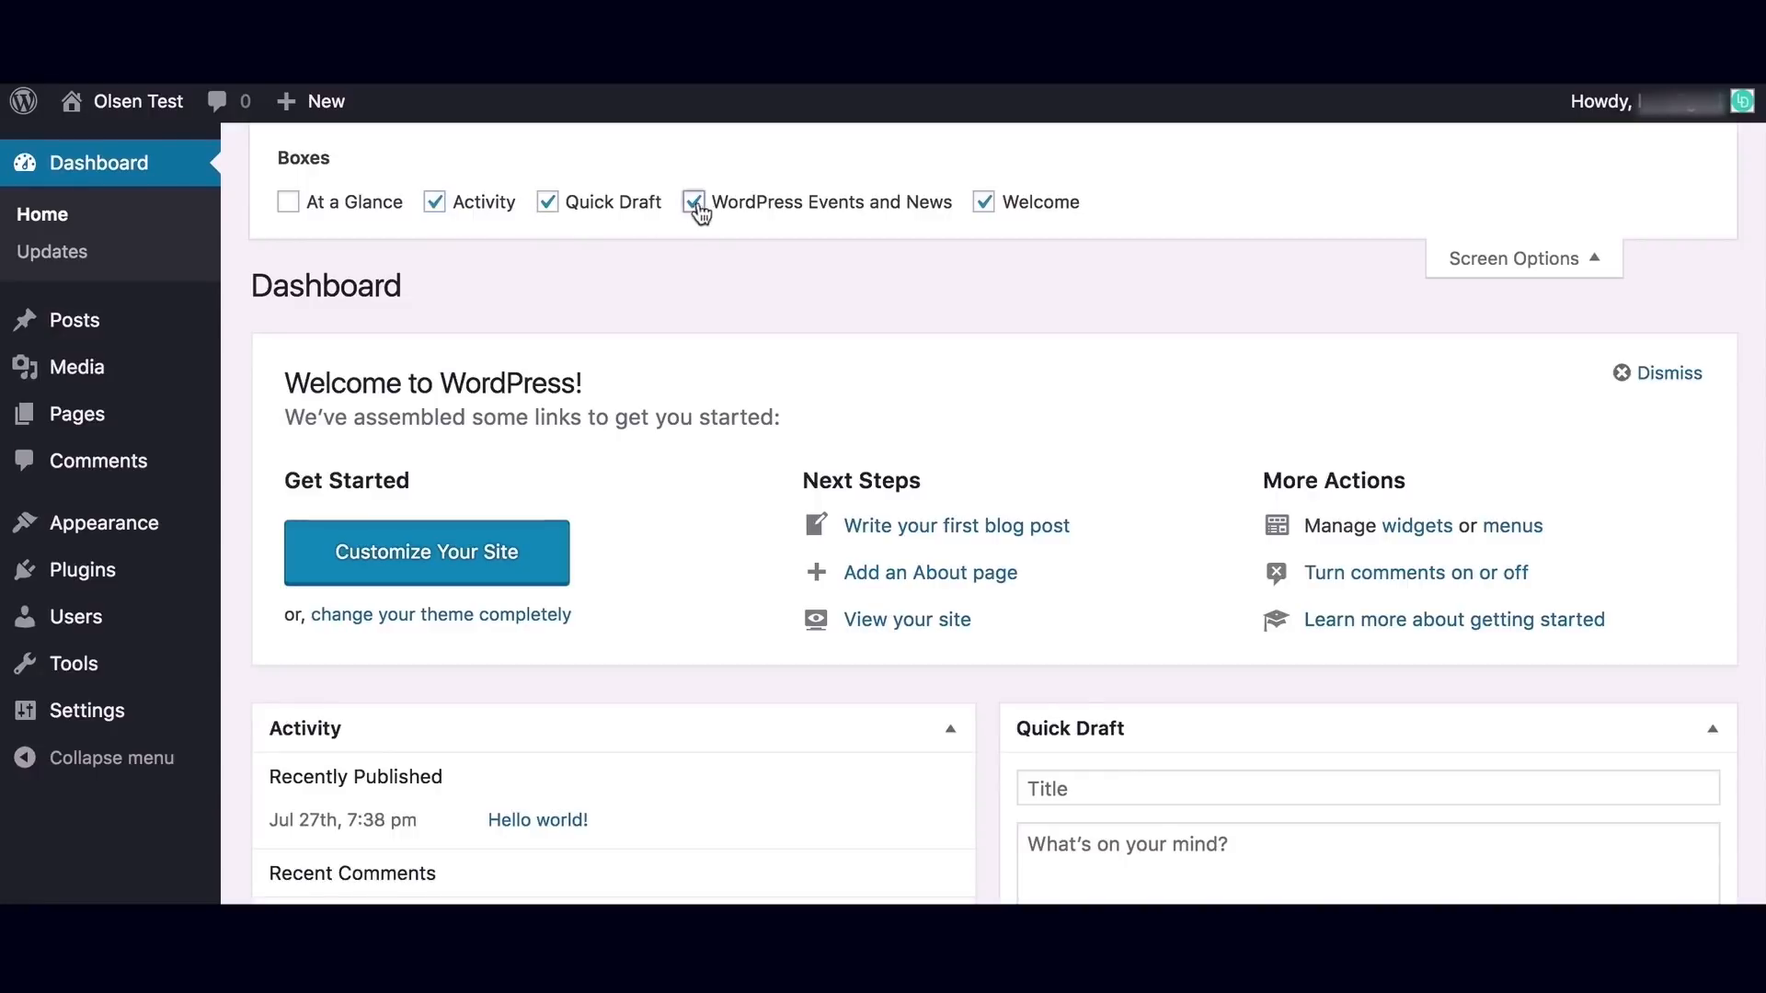
click(434, 203)
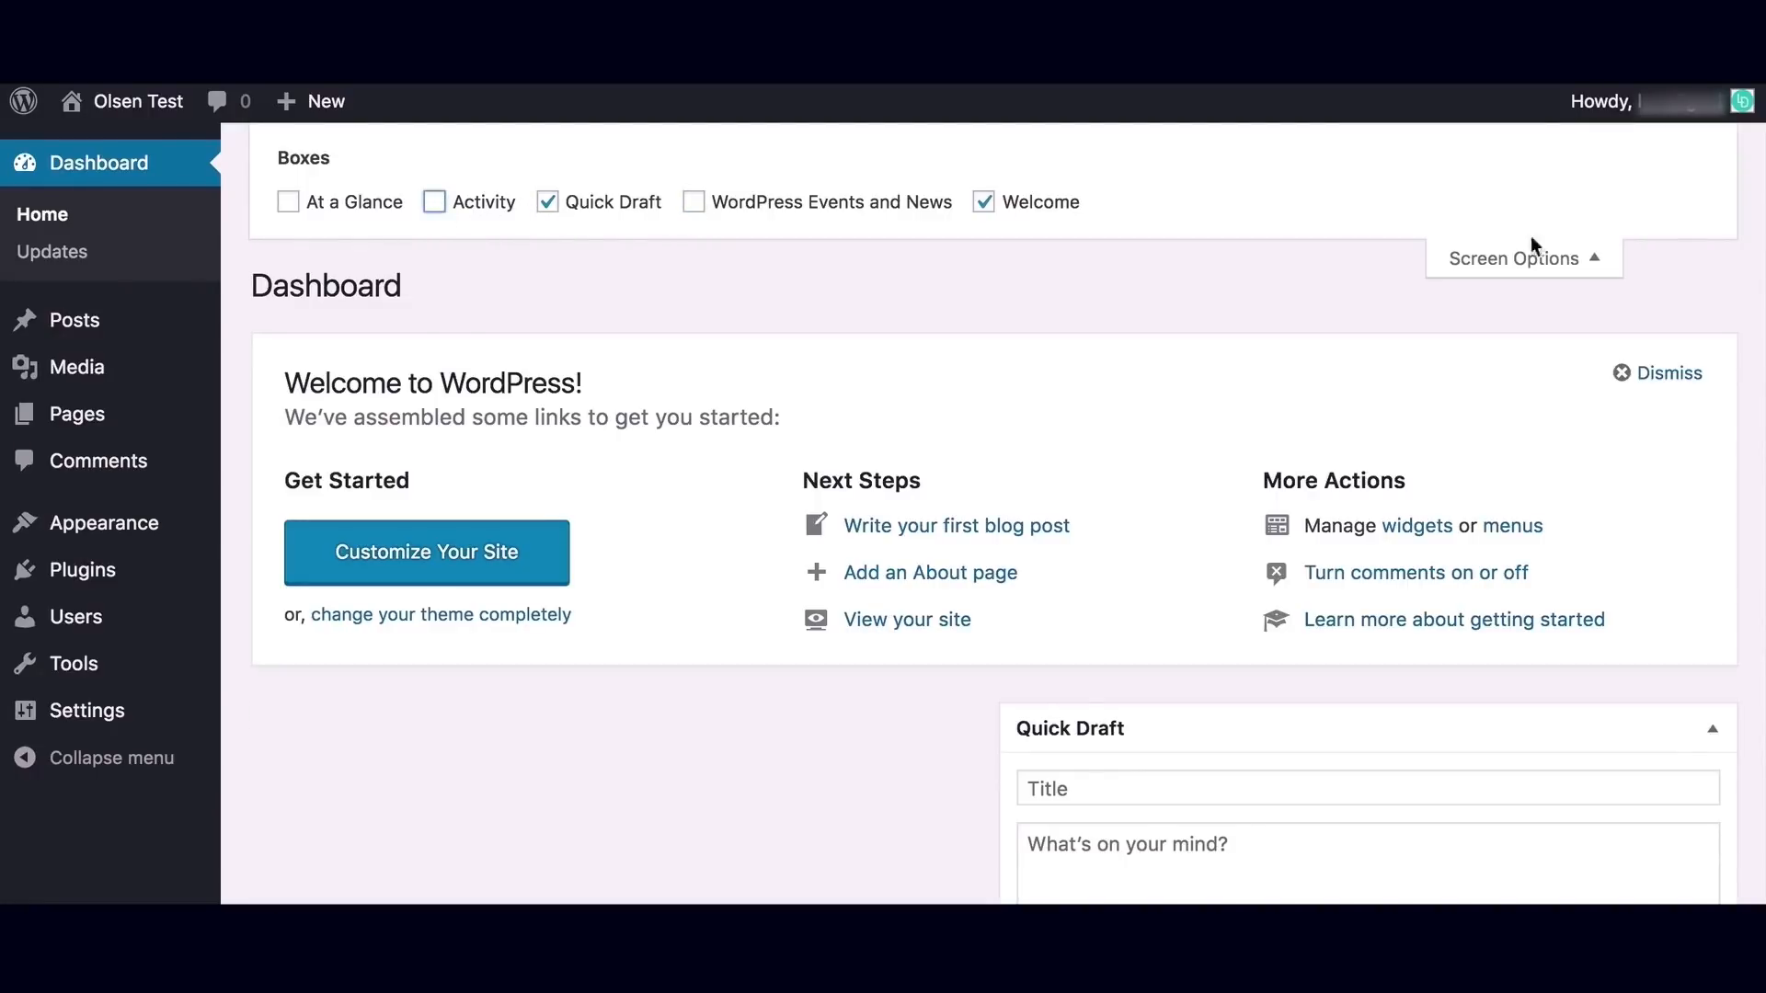
click(694, 203)
click(509, 208)
click(354, 201)
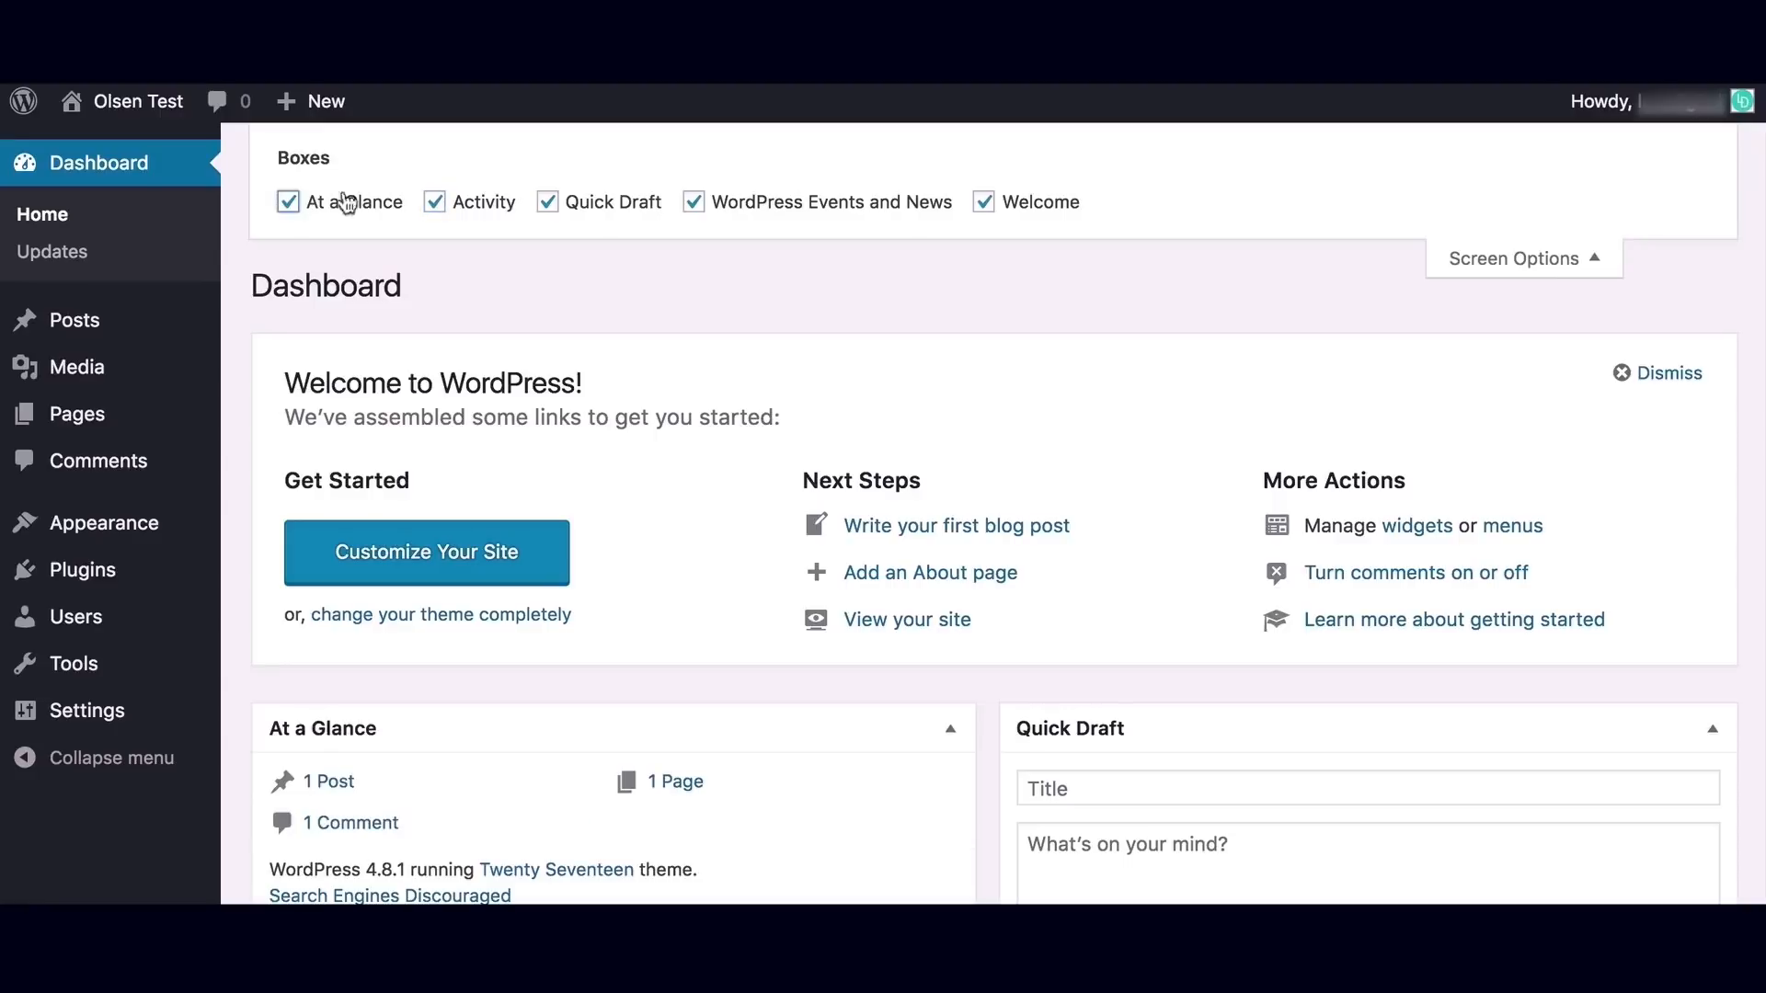
click(1594, 259)
click(1678, 143)
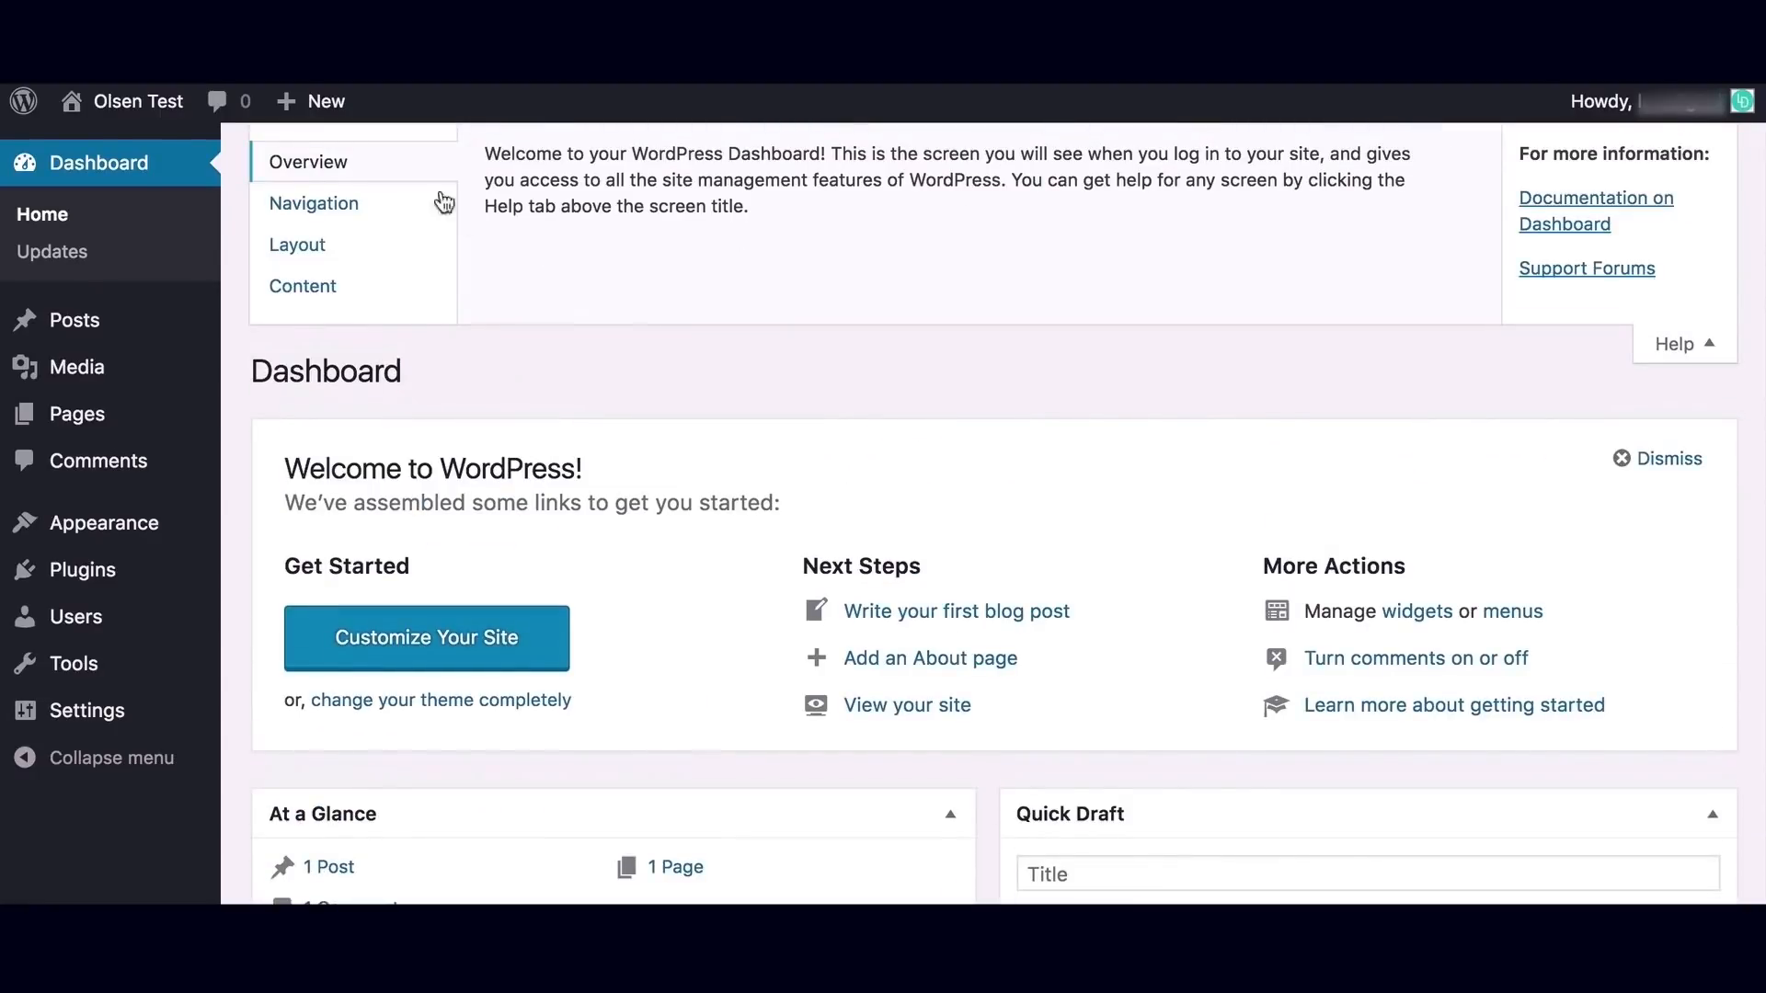
click(1679, 347)
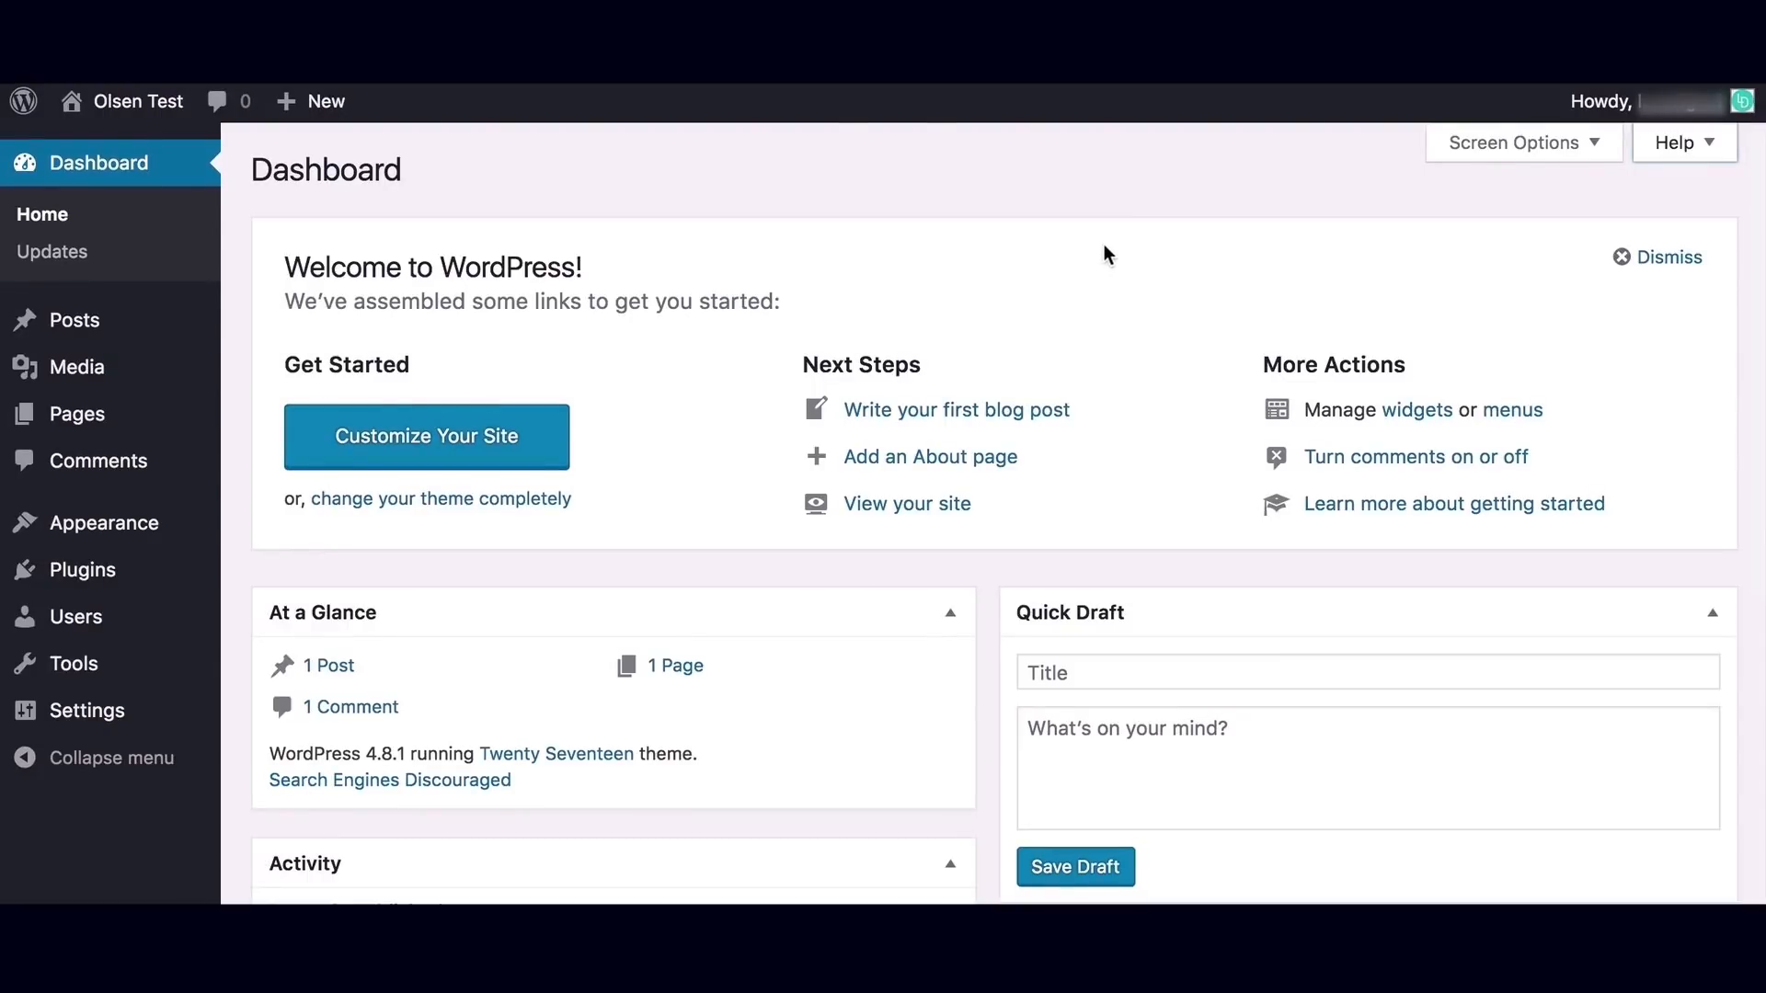
Go to Settings > General to open the General Settings page.
mouse_move(130, 710)
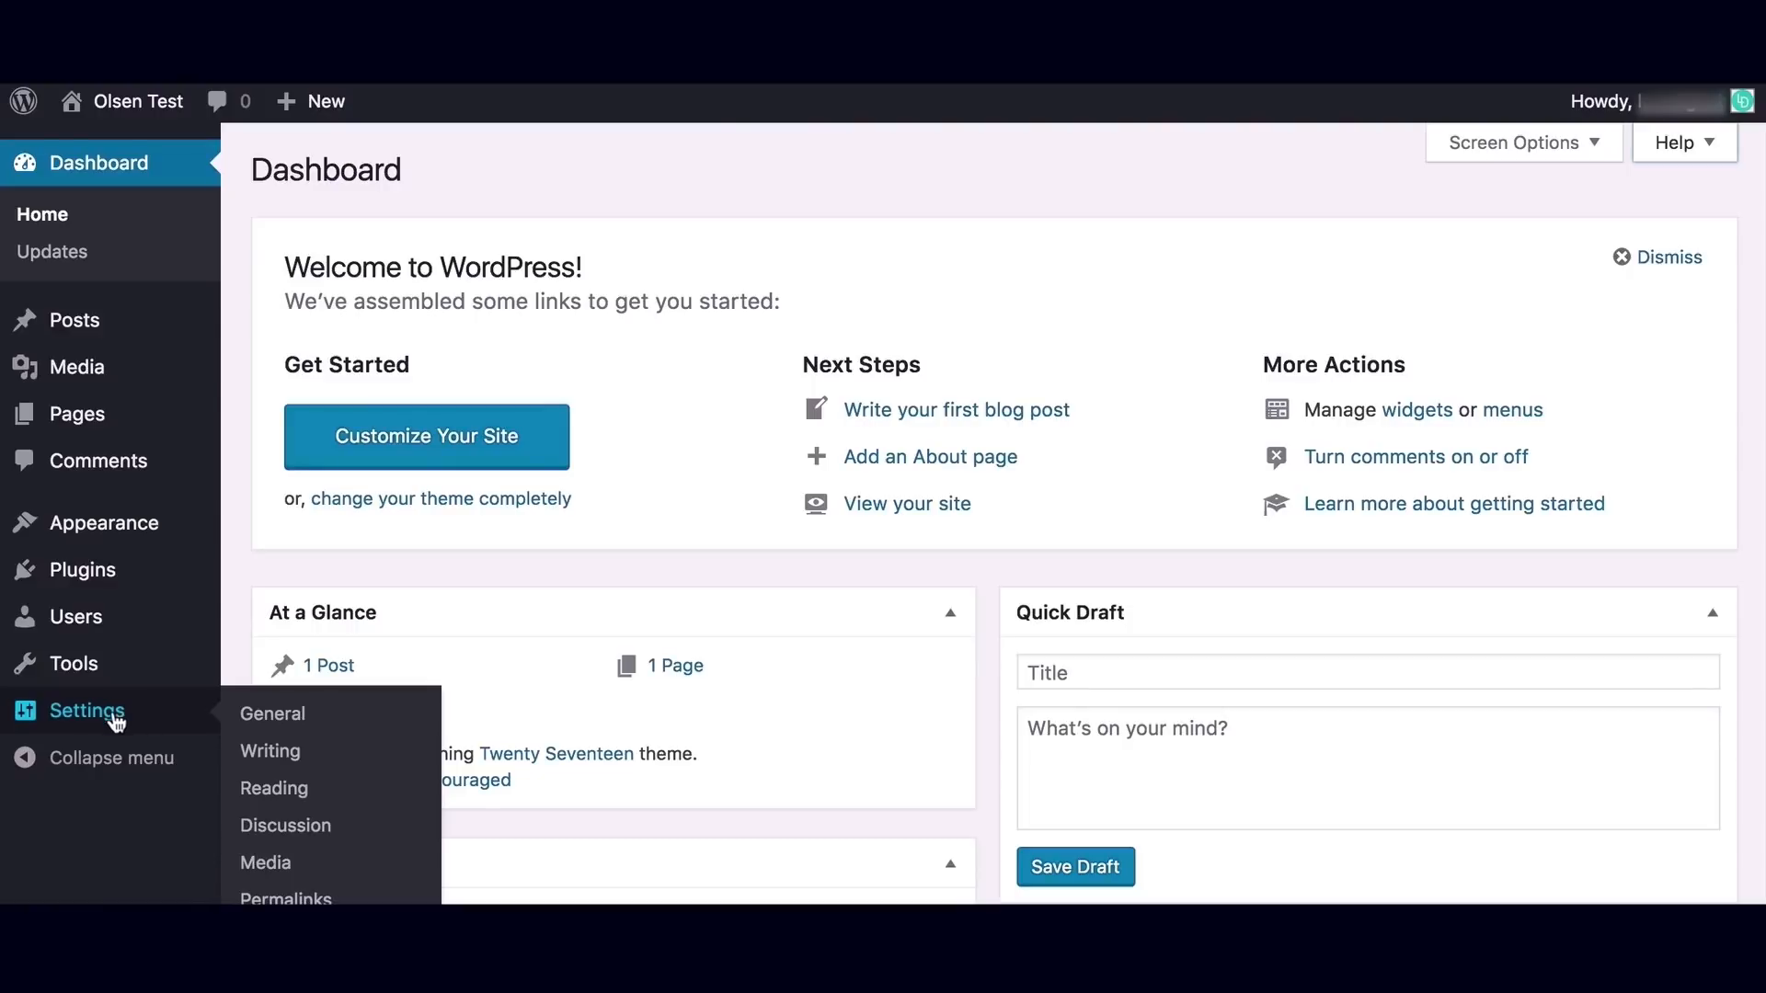
scroll(108, 722, down, 1)
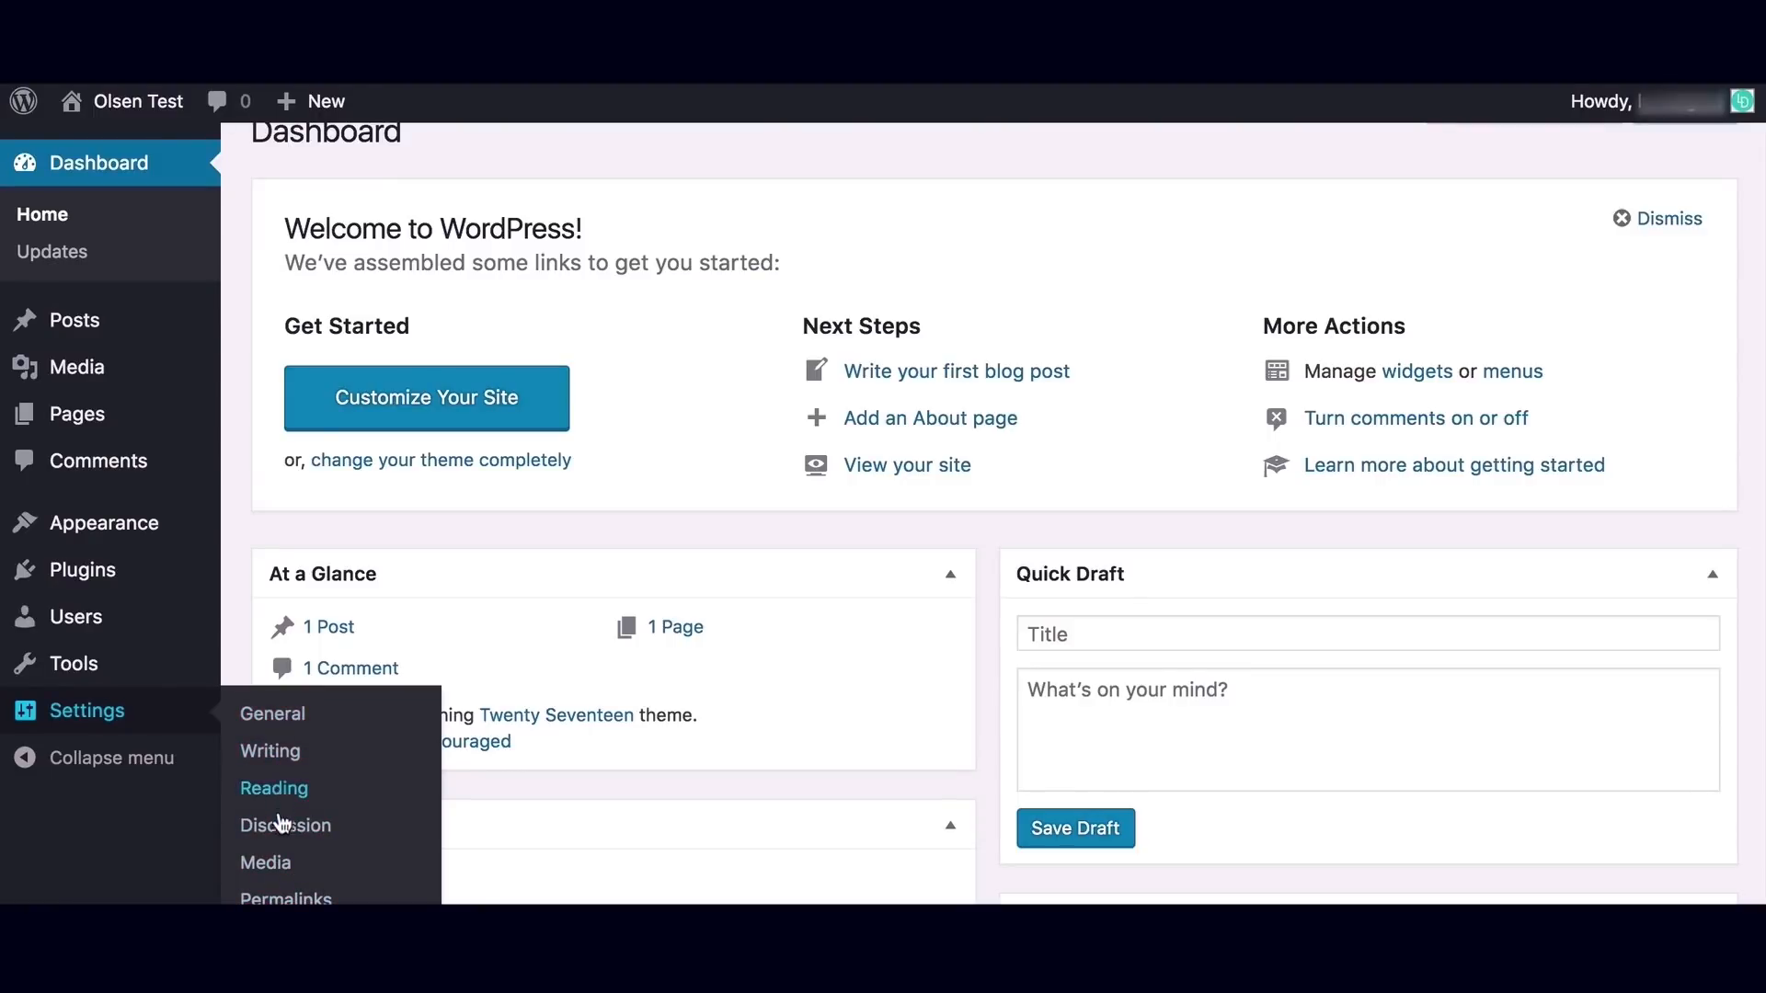
click(288, 722)
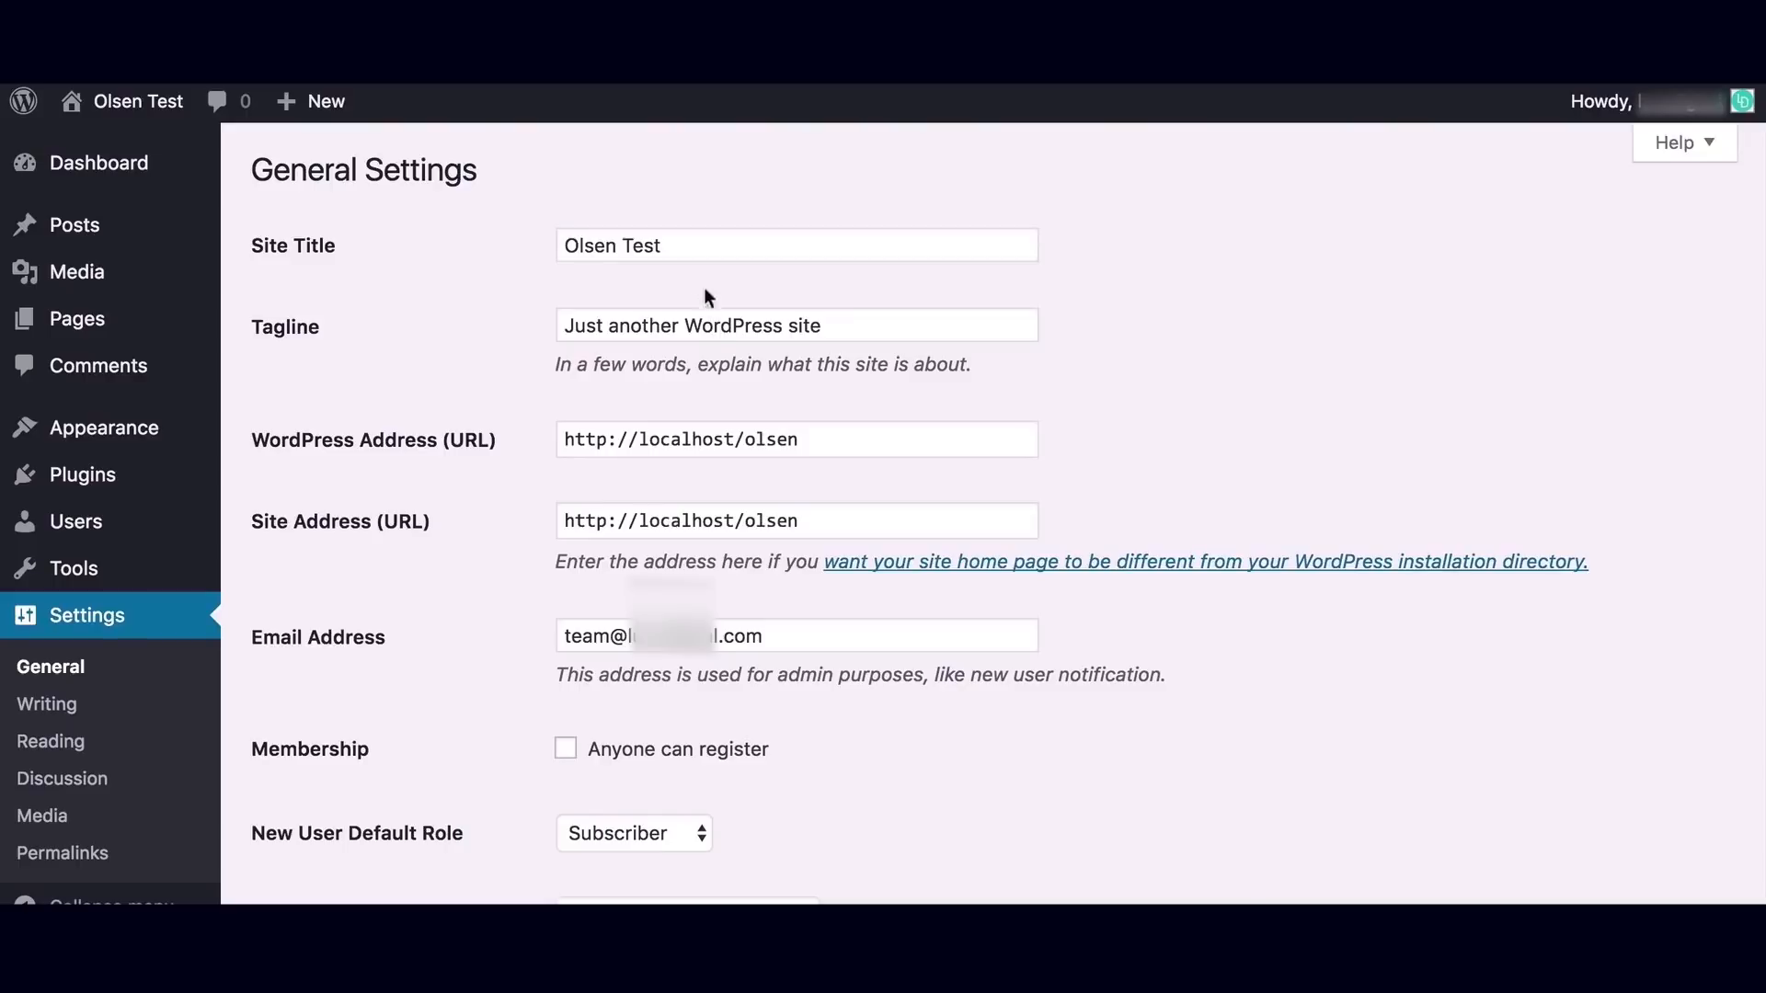
triple_click(709, 241)
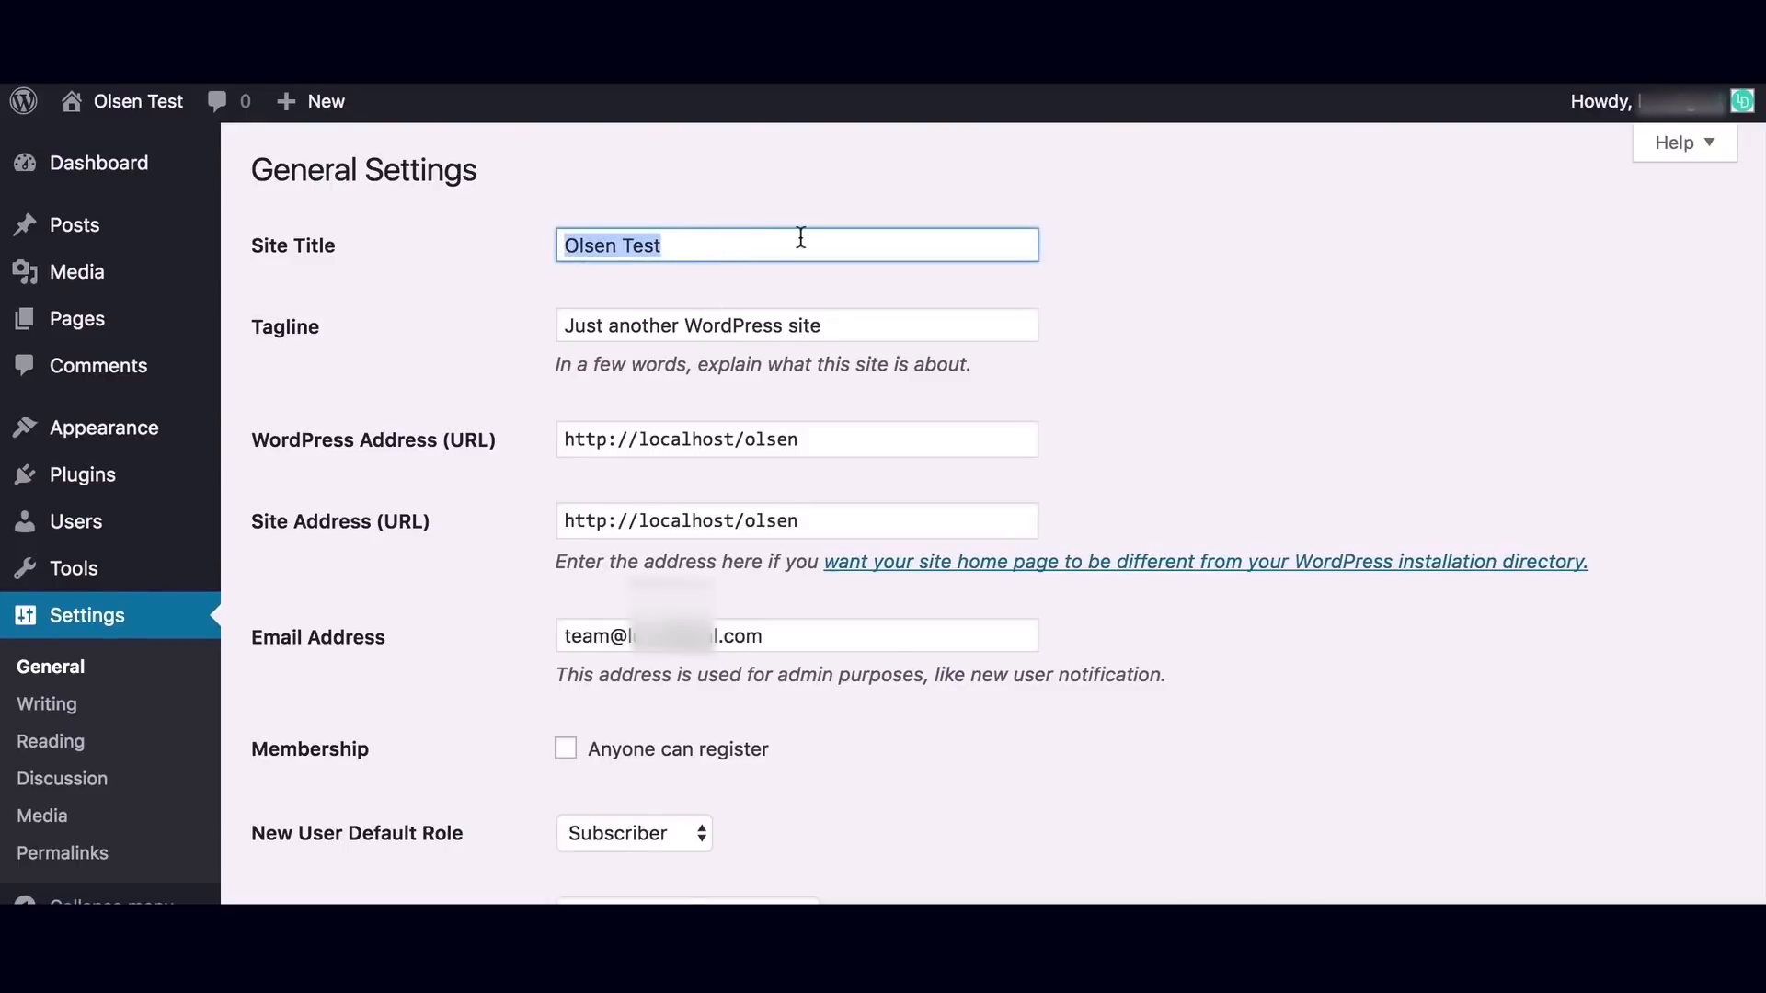
triple_click(860, 324)
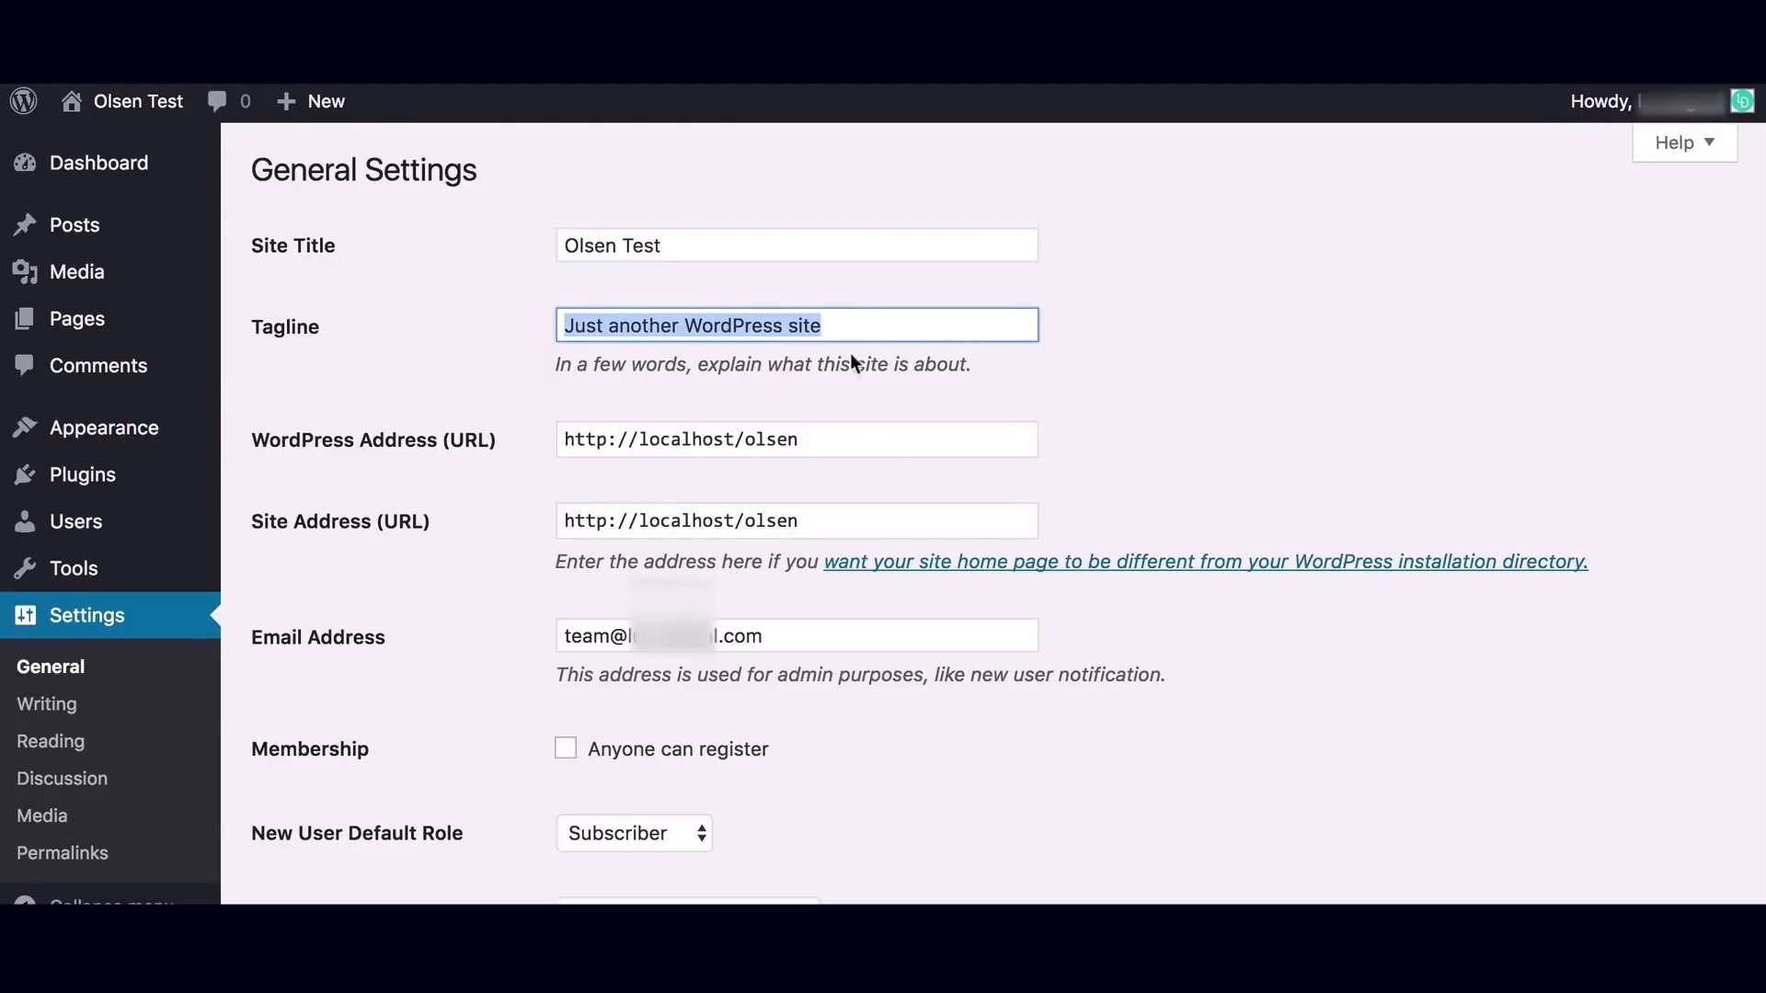
click(886, 441)
click(887, 518)
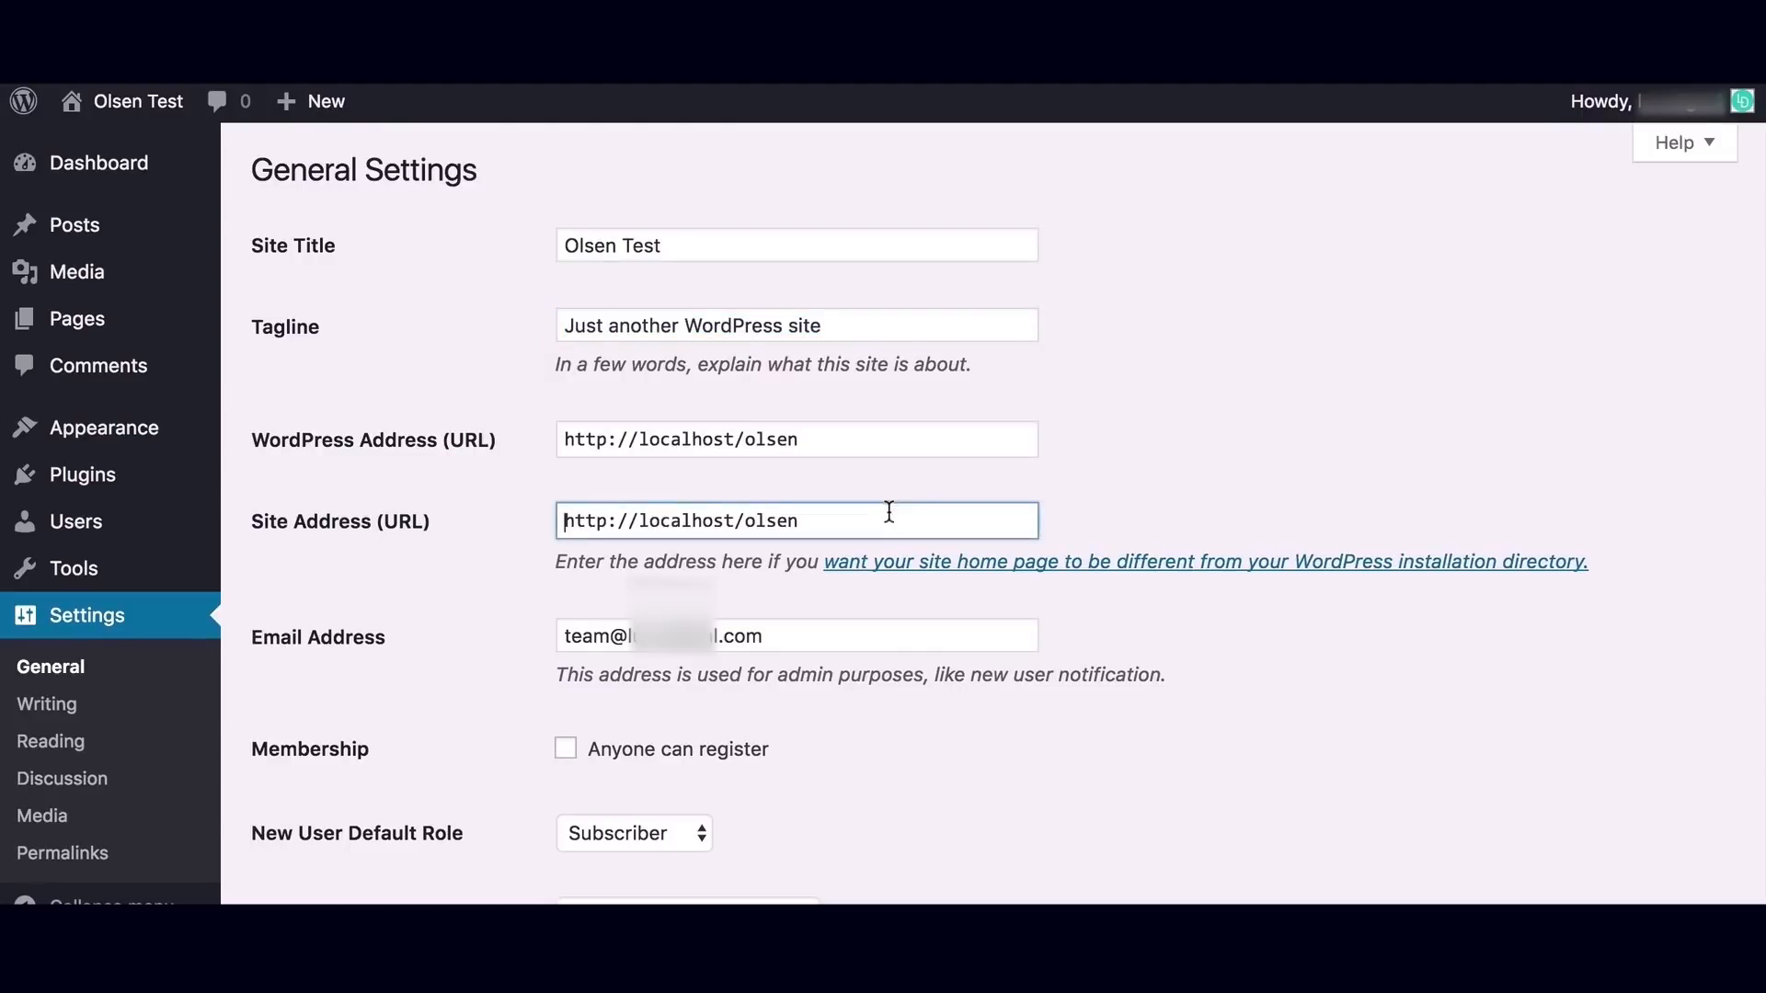
click(1213, 442)
scroll(1212, 441, down, 1)
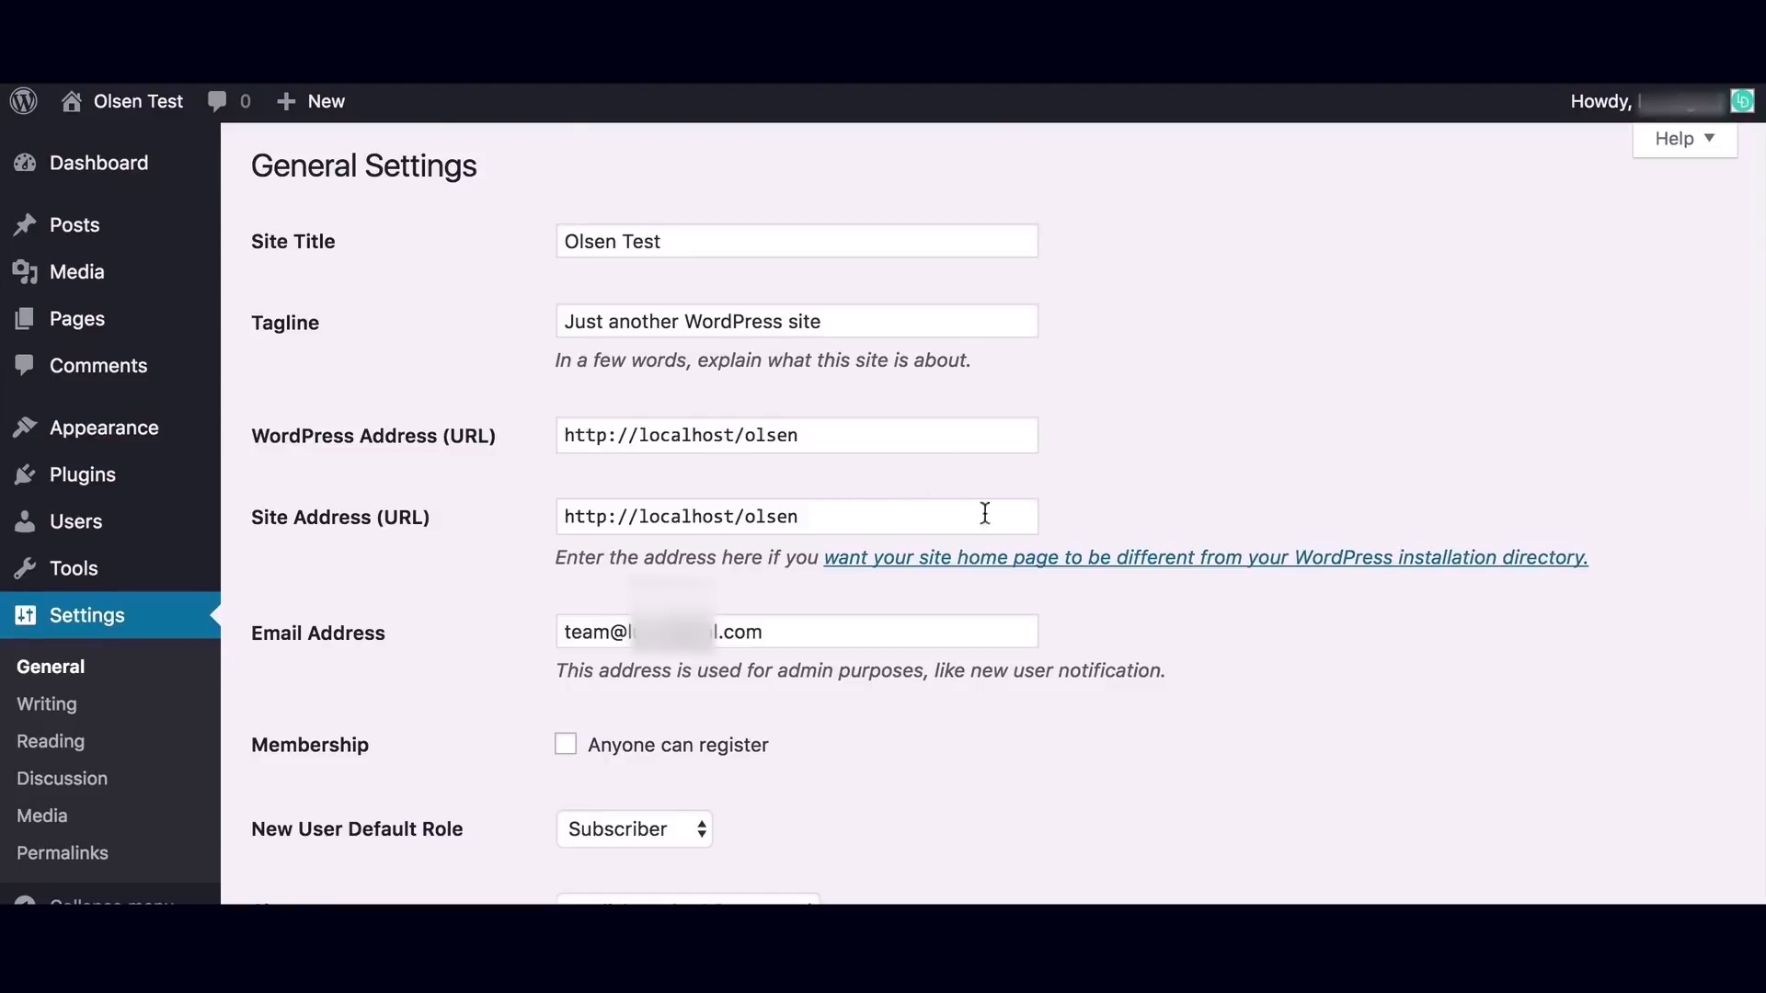
scroll(917, 513, down, 3)
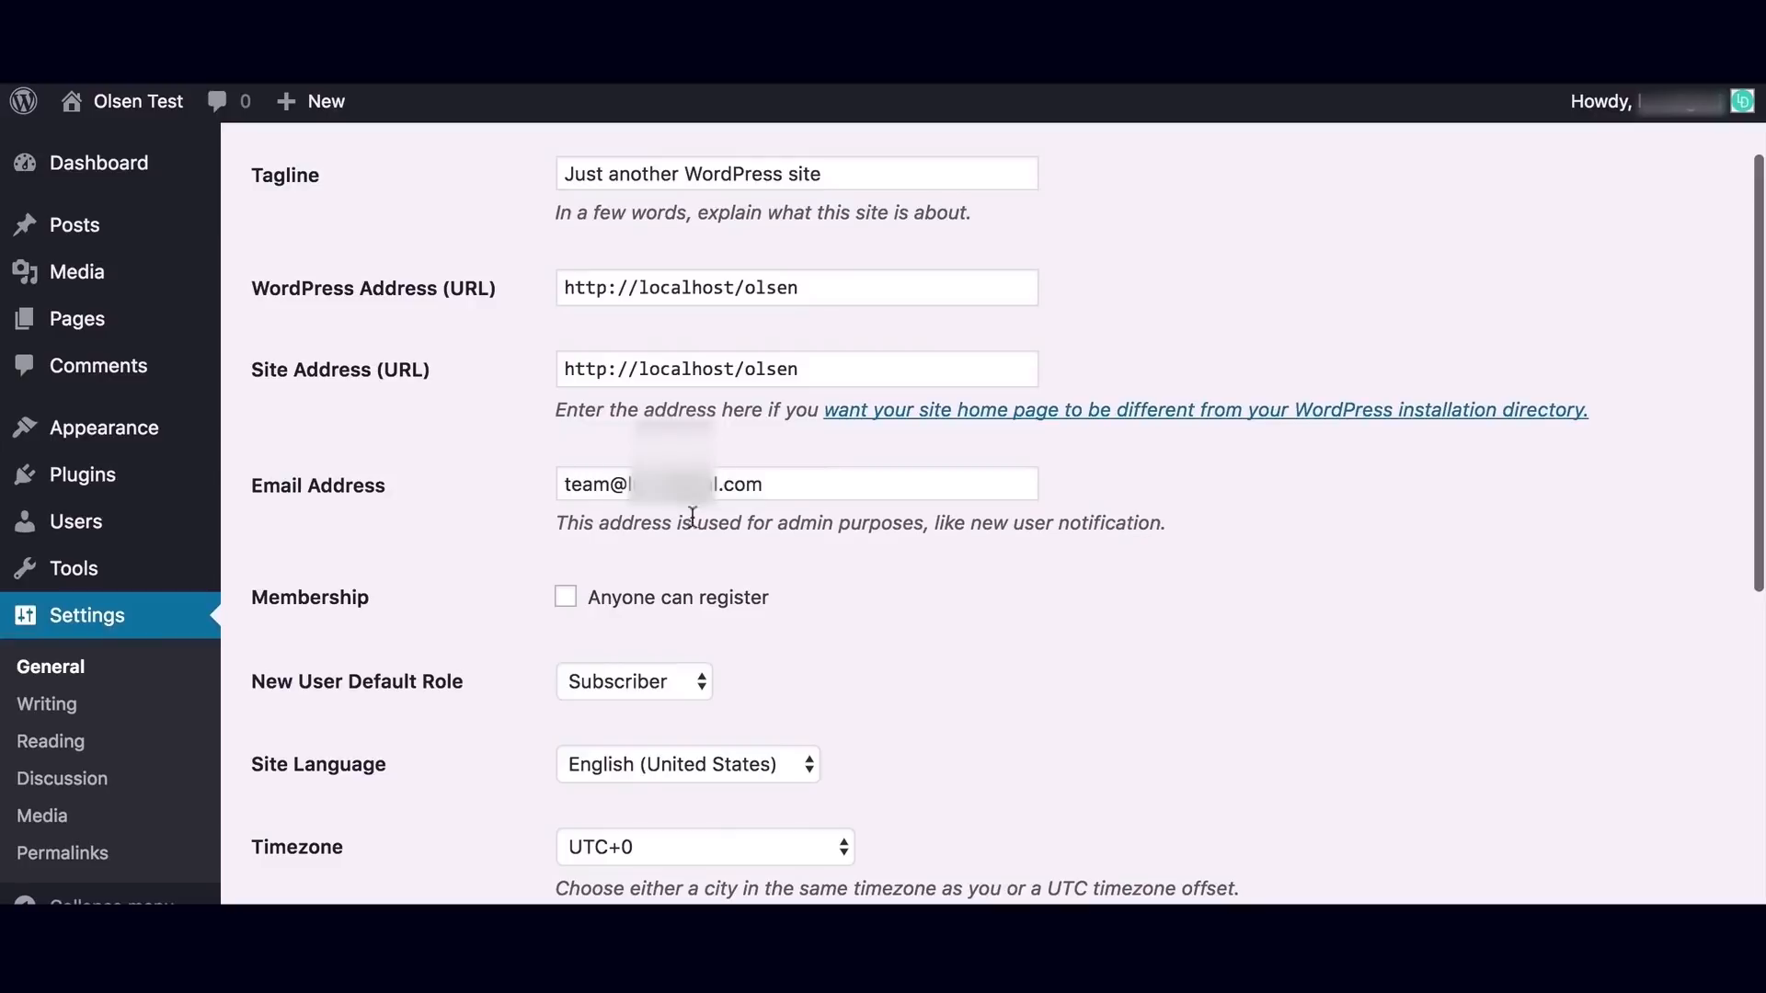
click(852, 495)
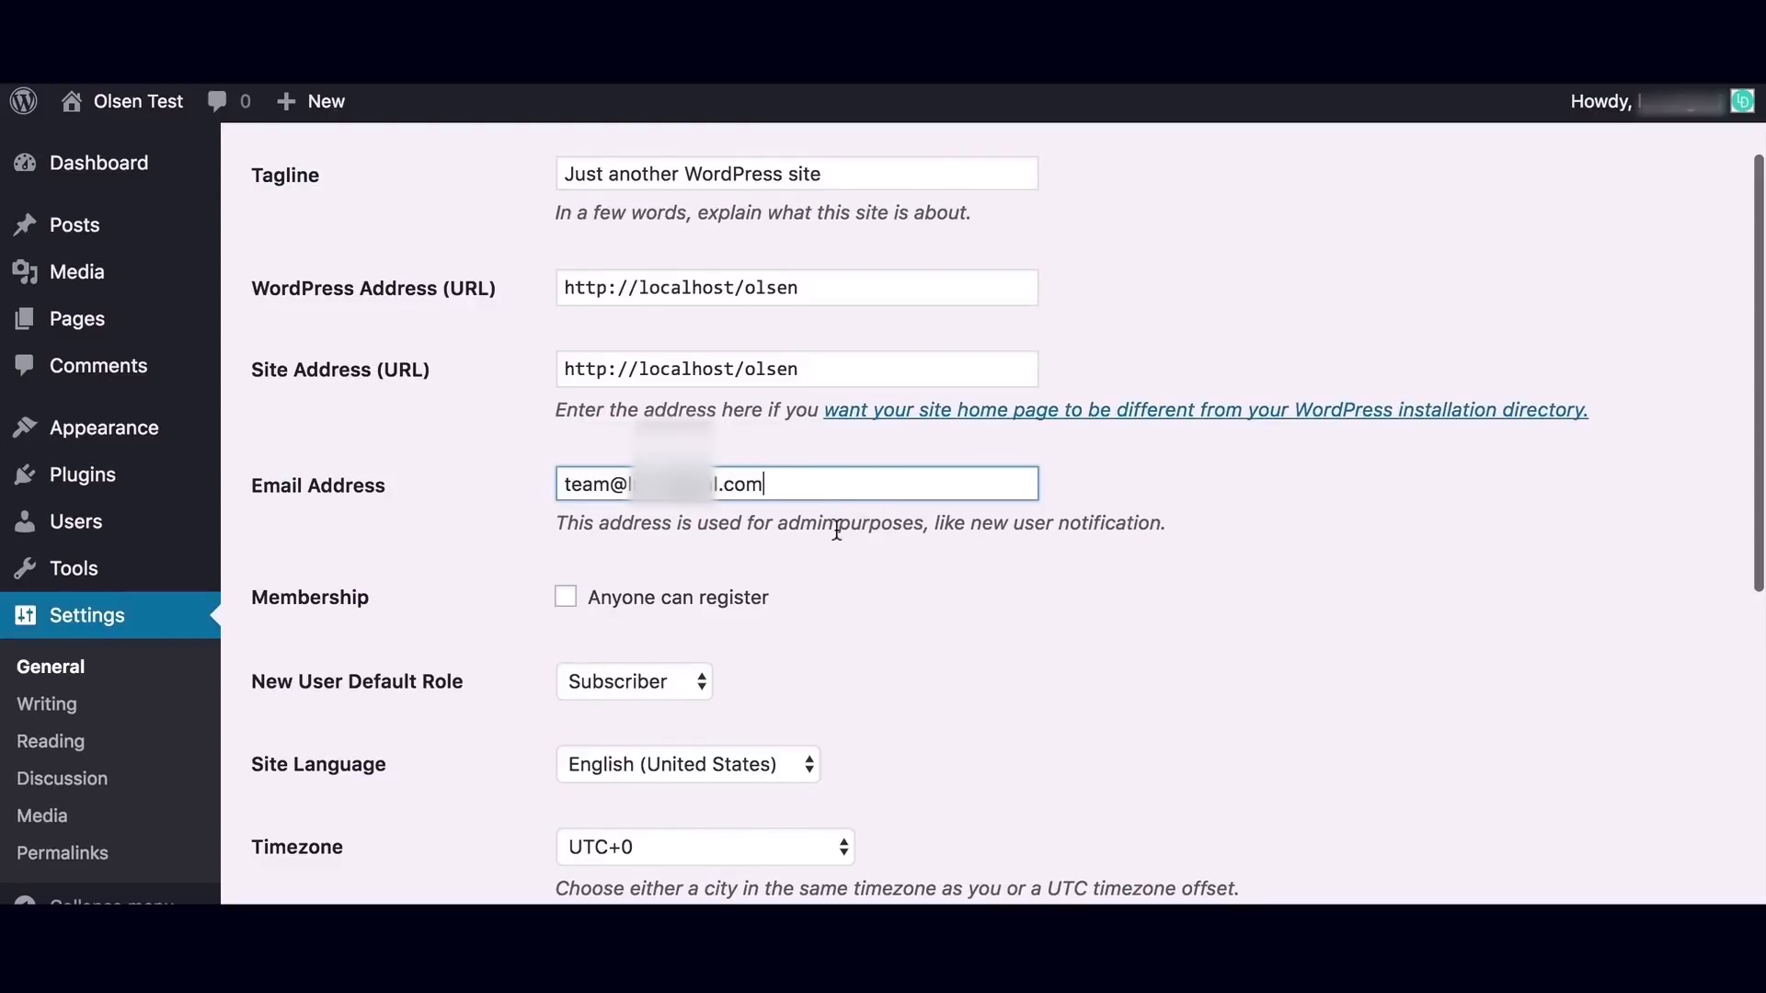
scroll(836, 524, down, 1)
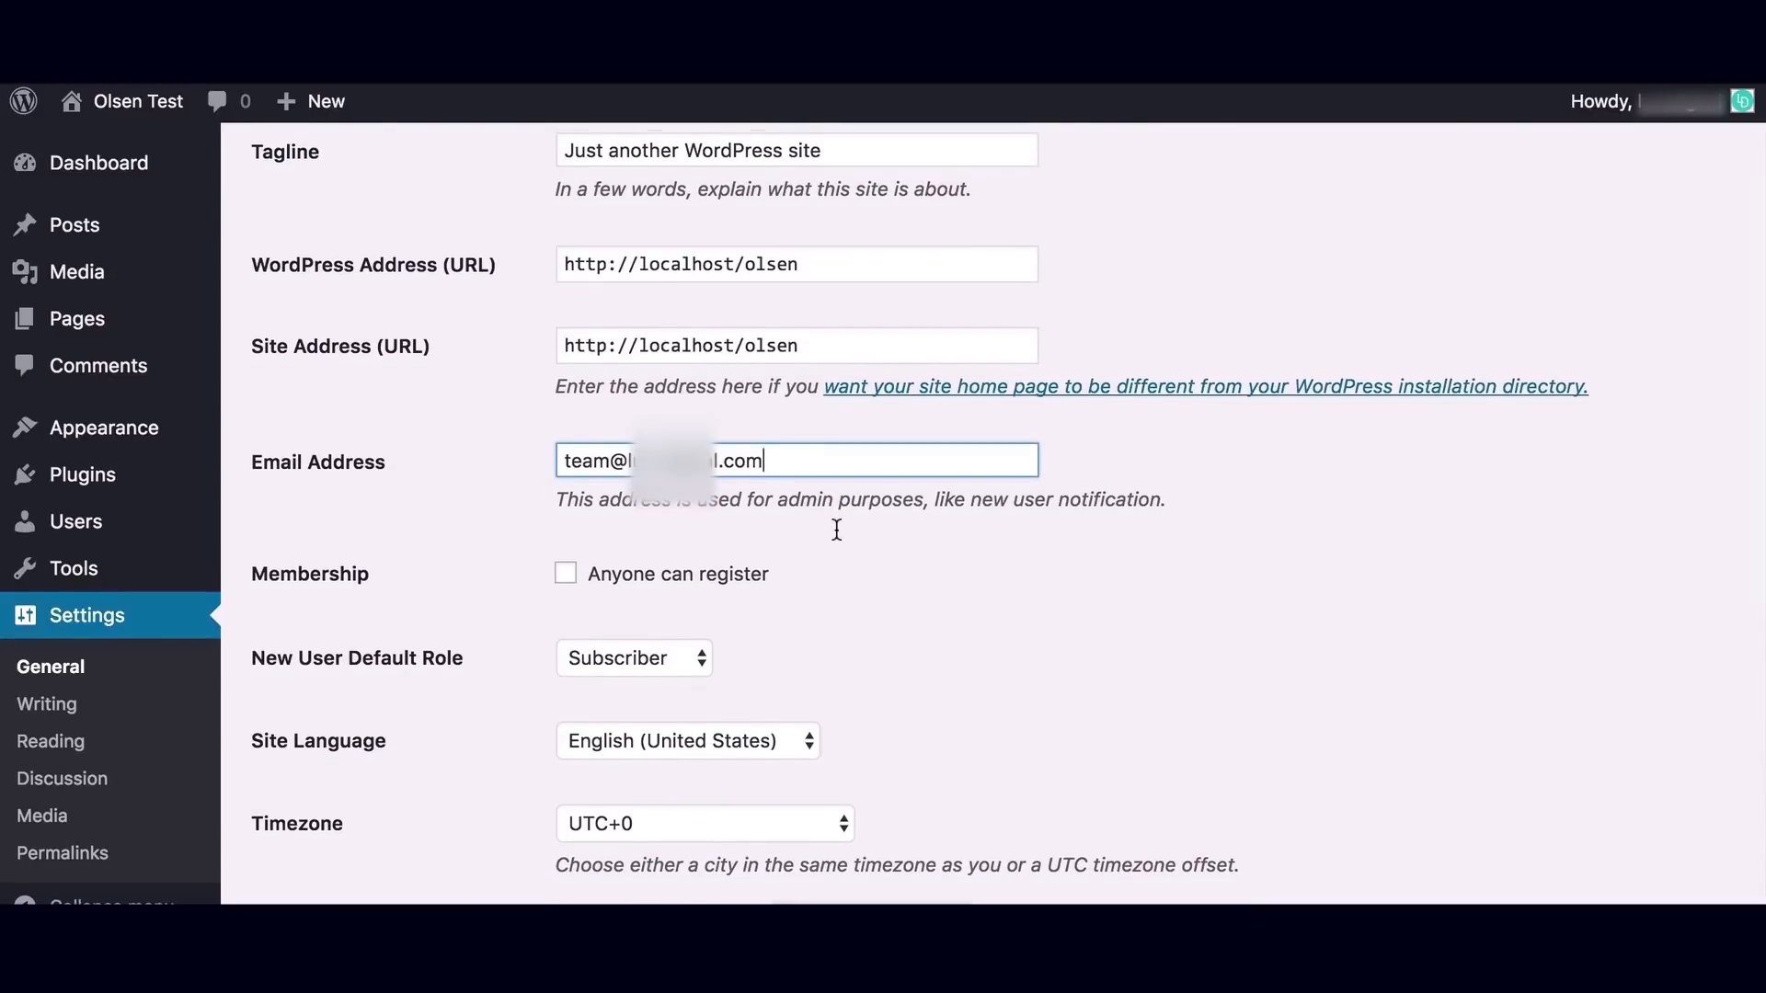
scroll(836, 530, down, 1)
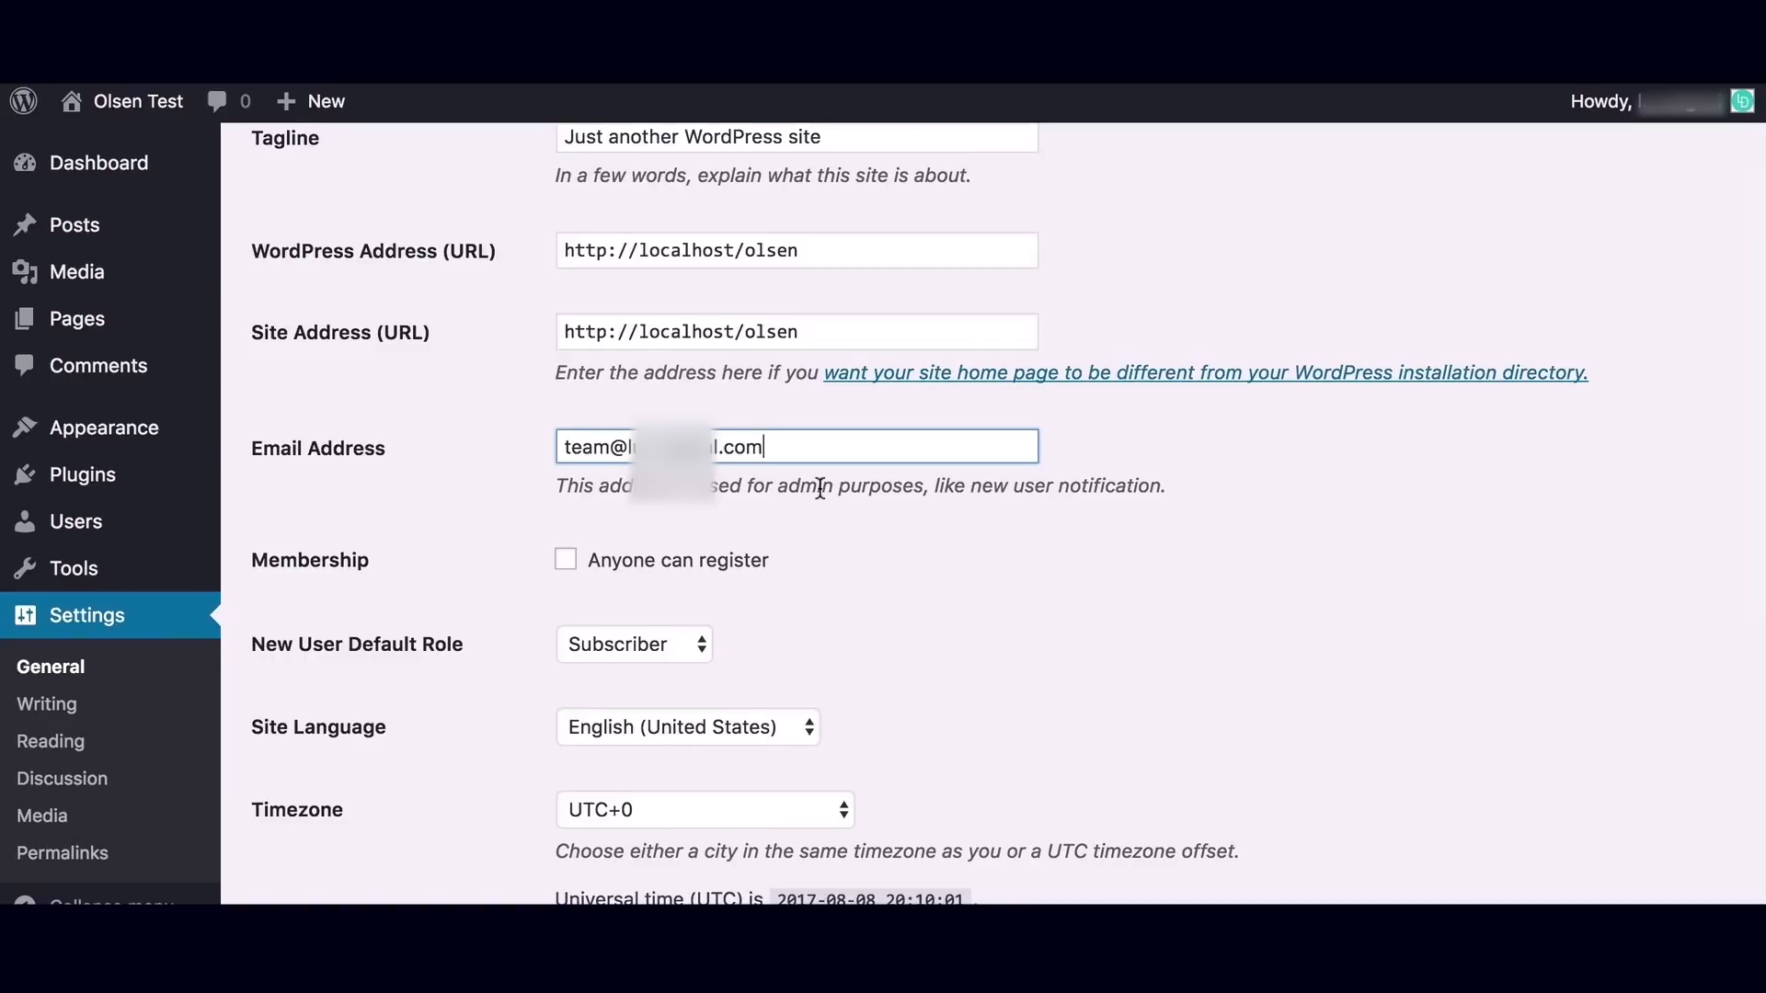
scroll(820, 488, up, 2)
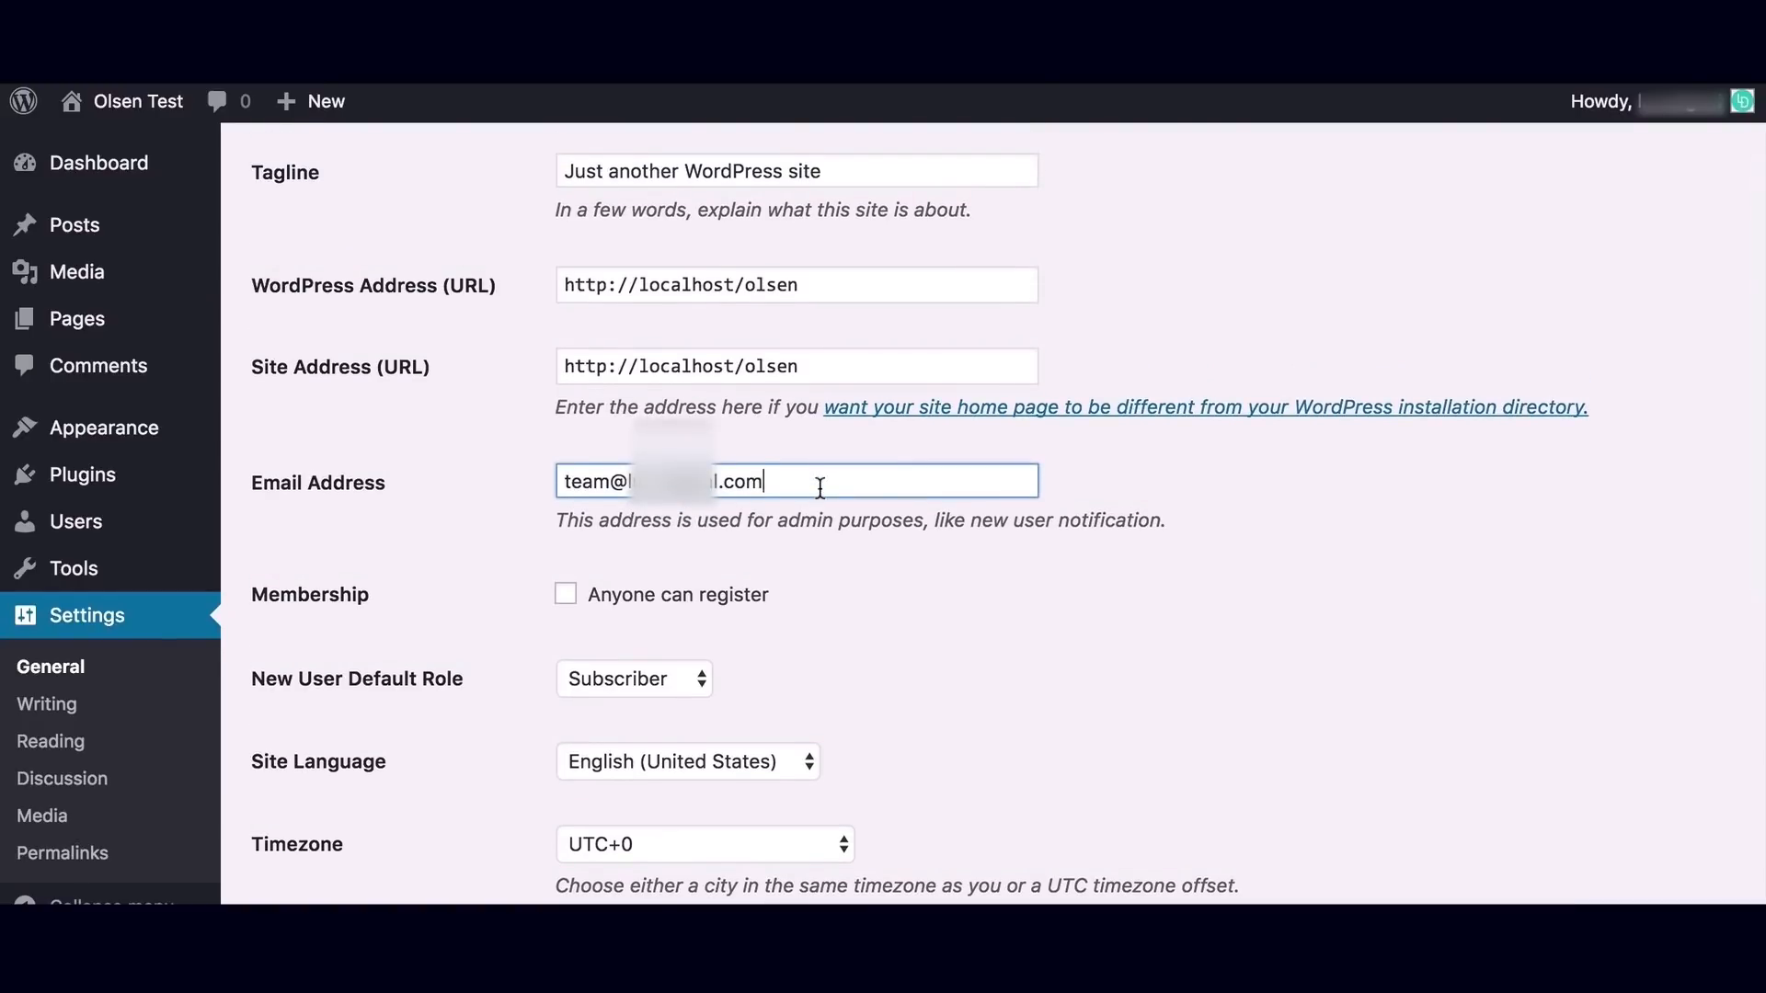
click(824, 563)
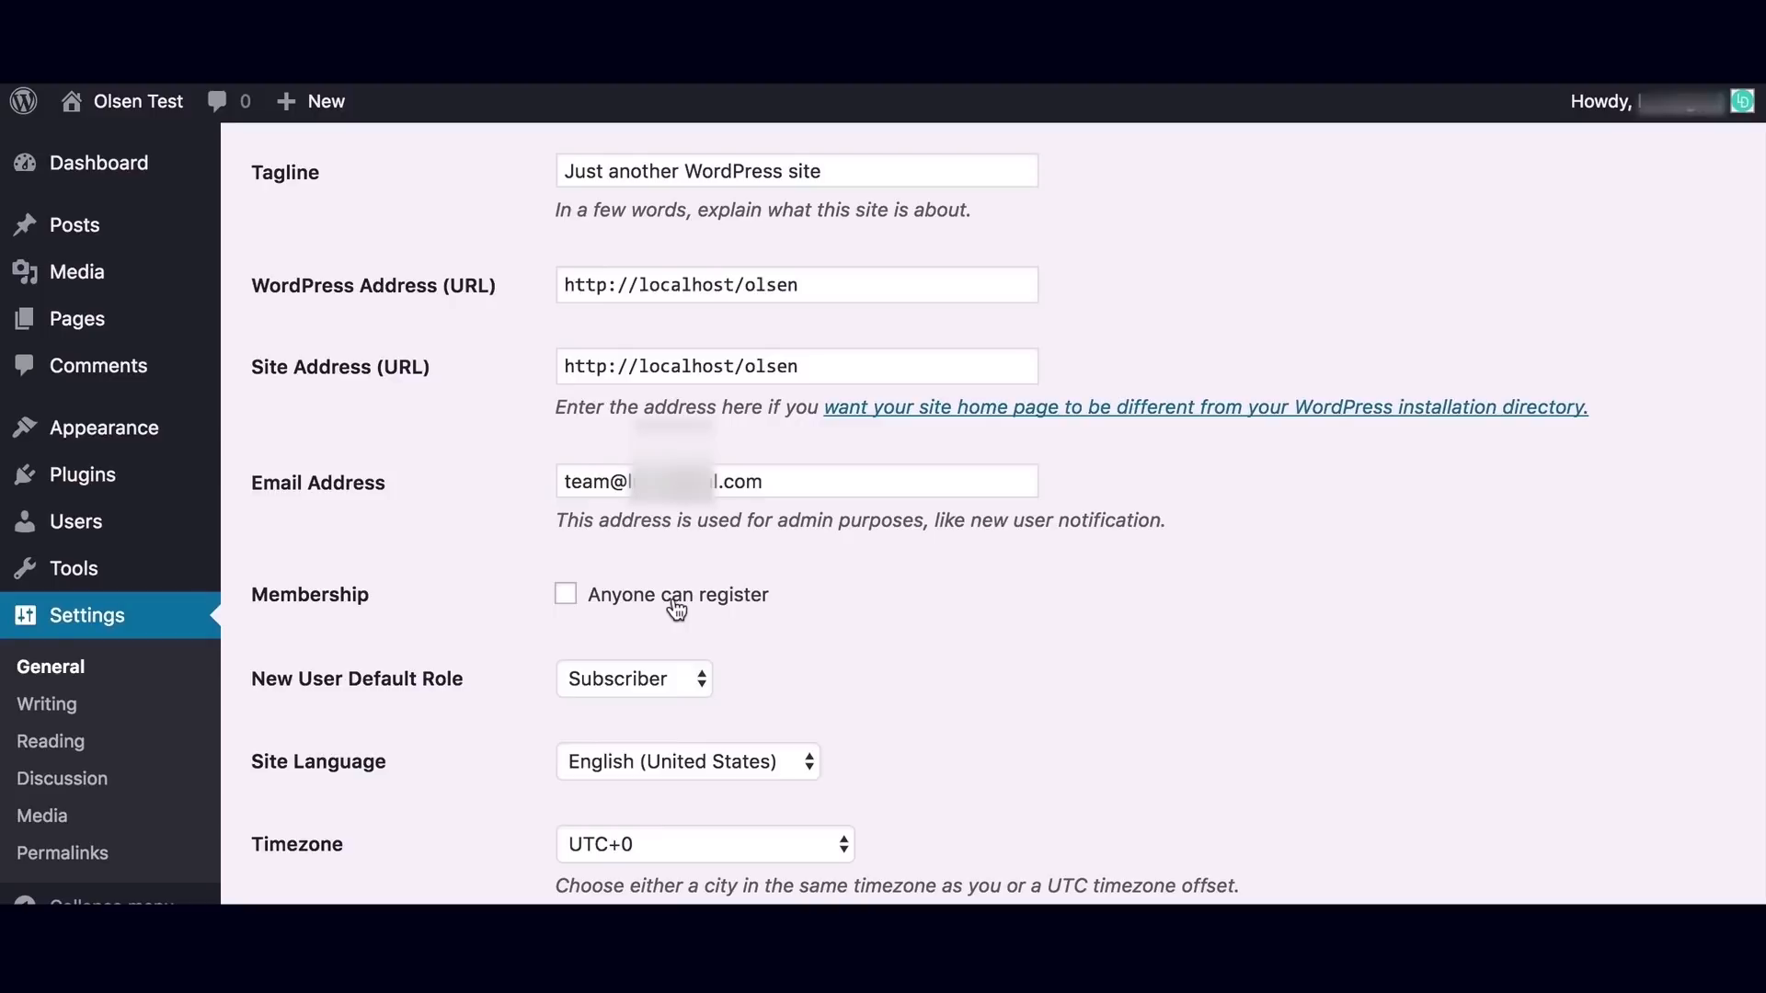
scroll(869, 604, down, 2)
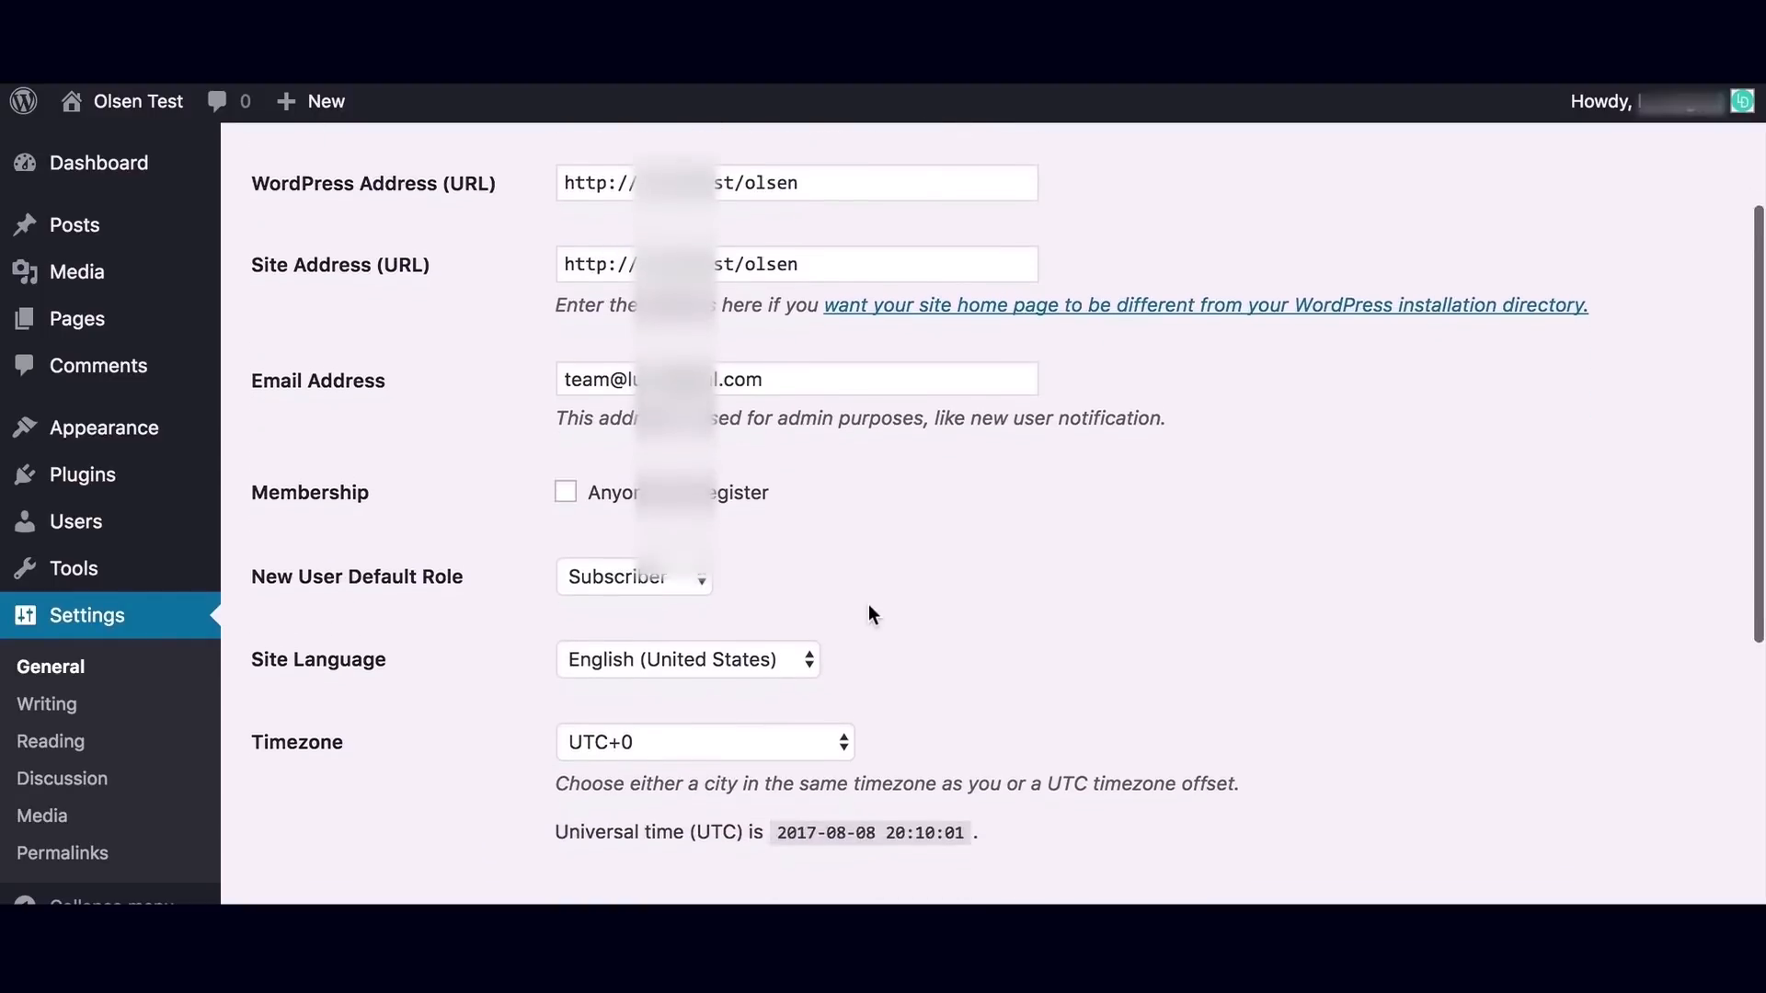
scroll(870, 607, down, 4)
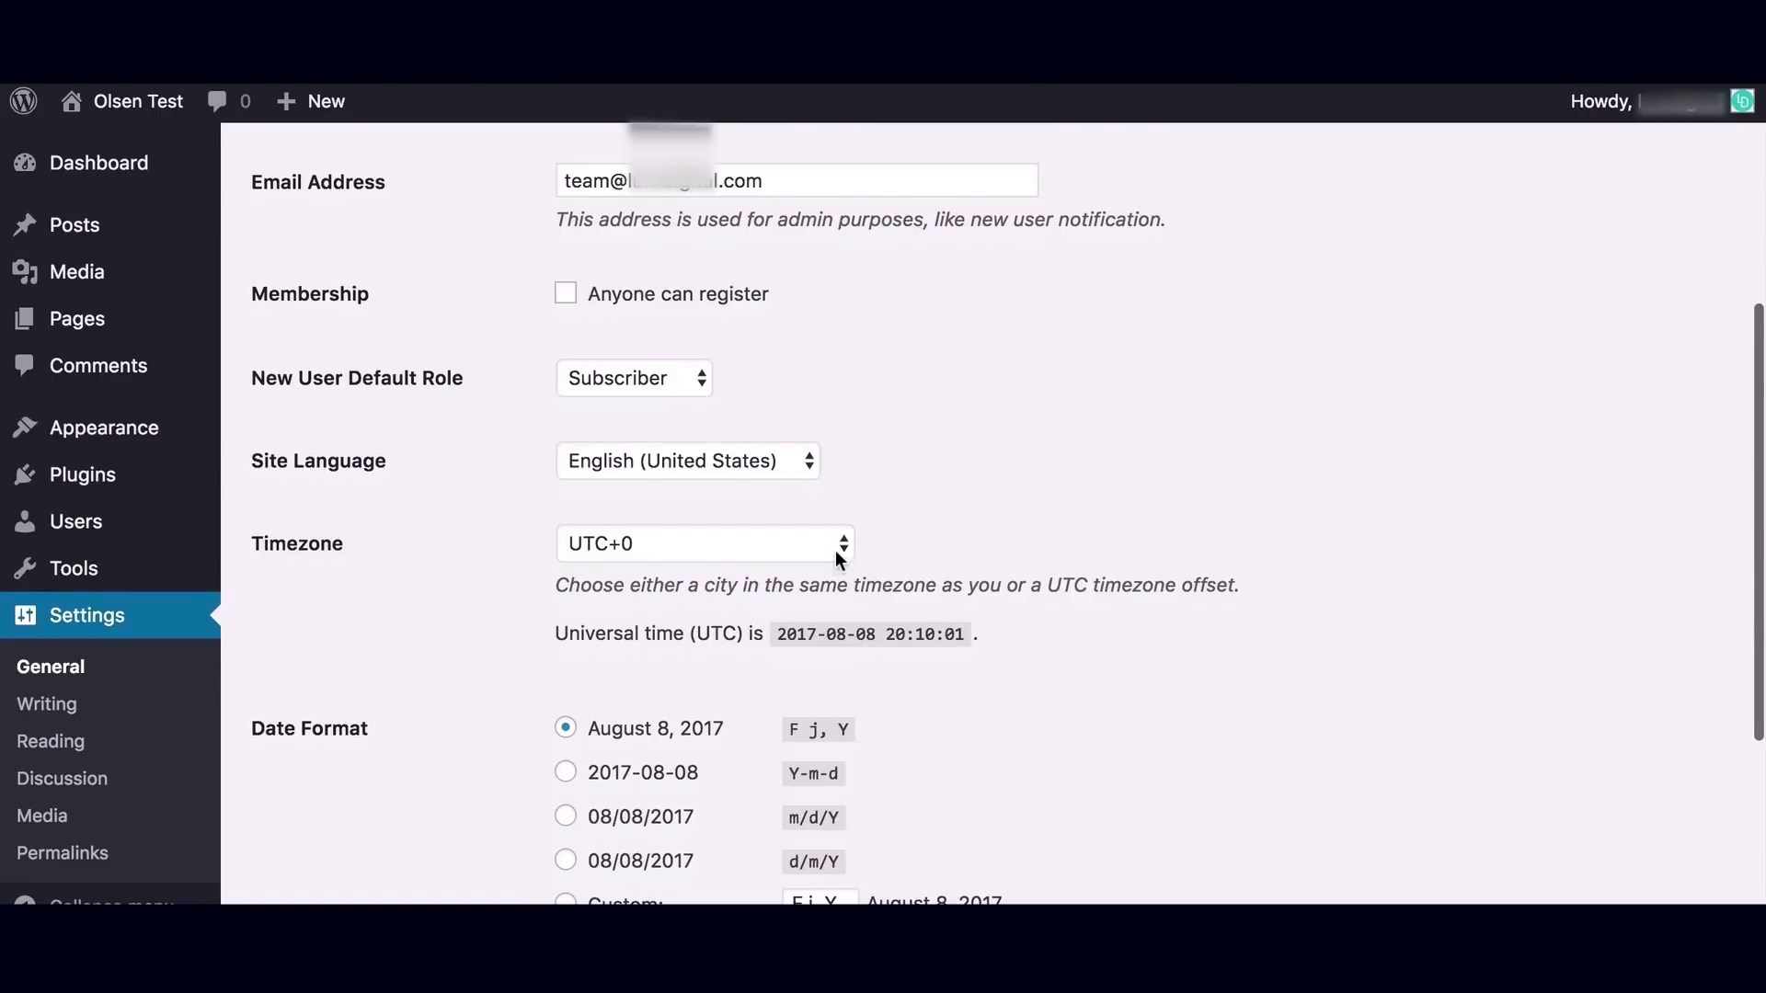
scroll(837, 552, down, 5)
scroll(762, 600, down, 6)
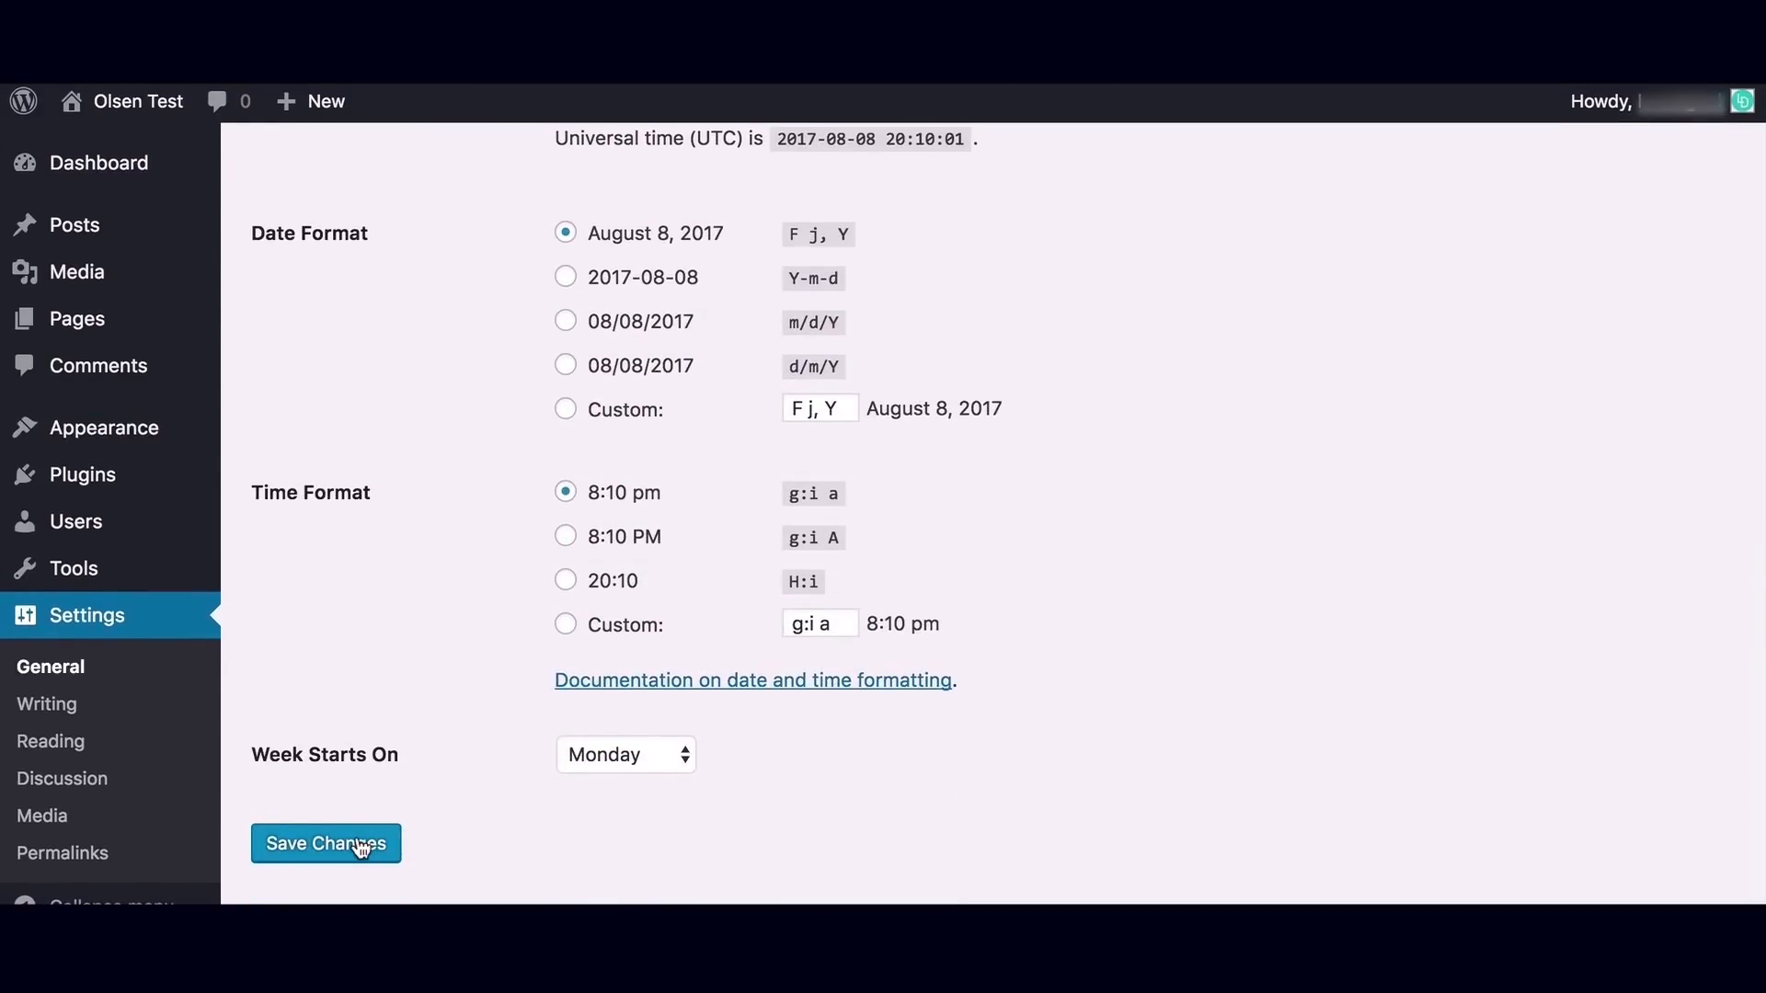
click(48, 707)
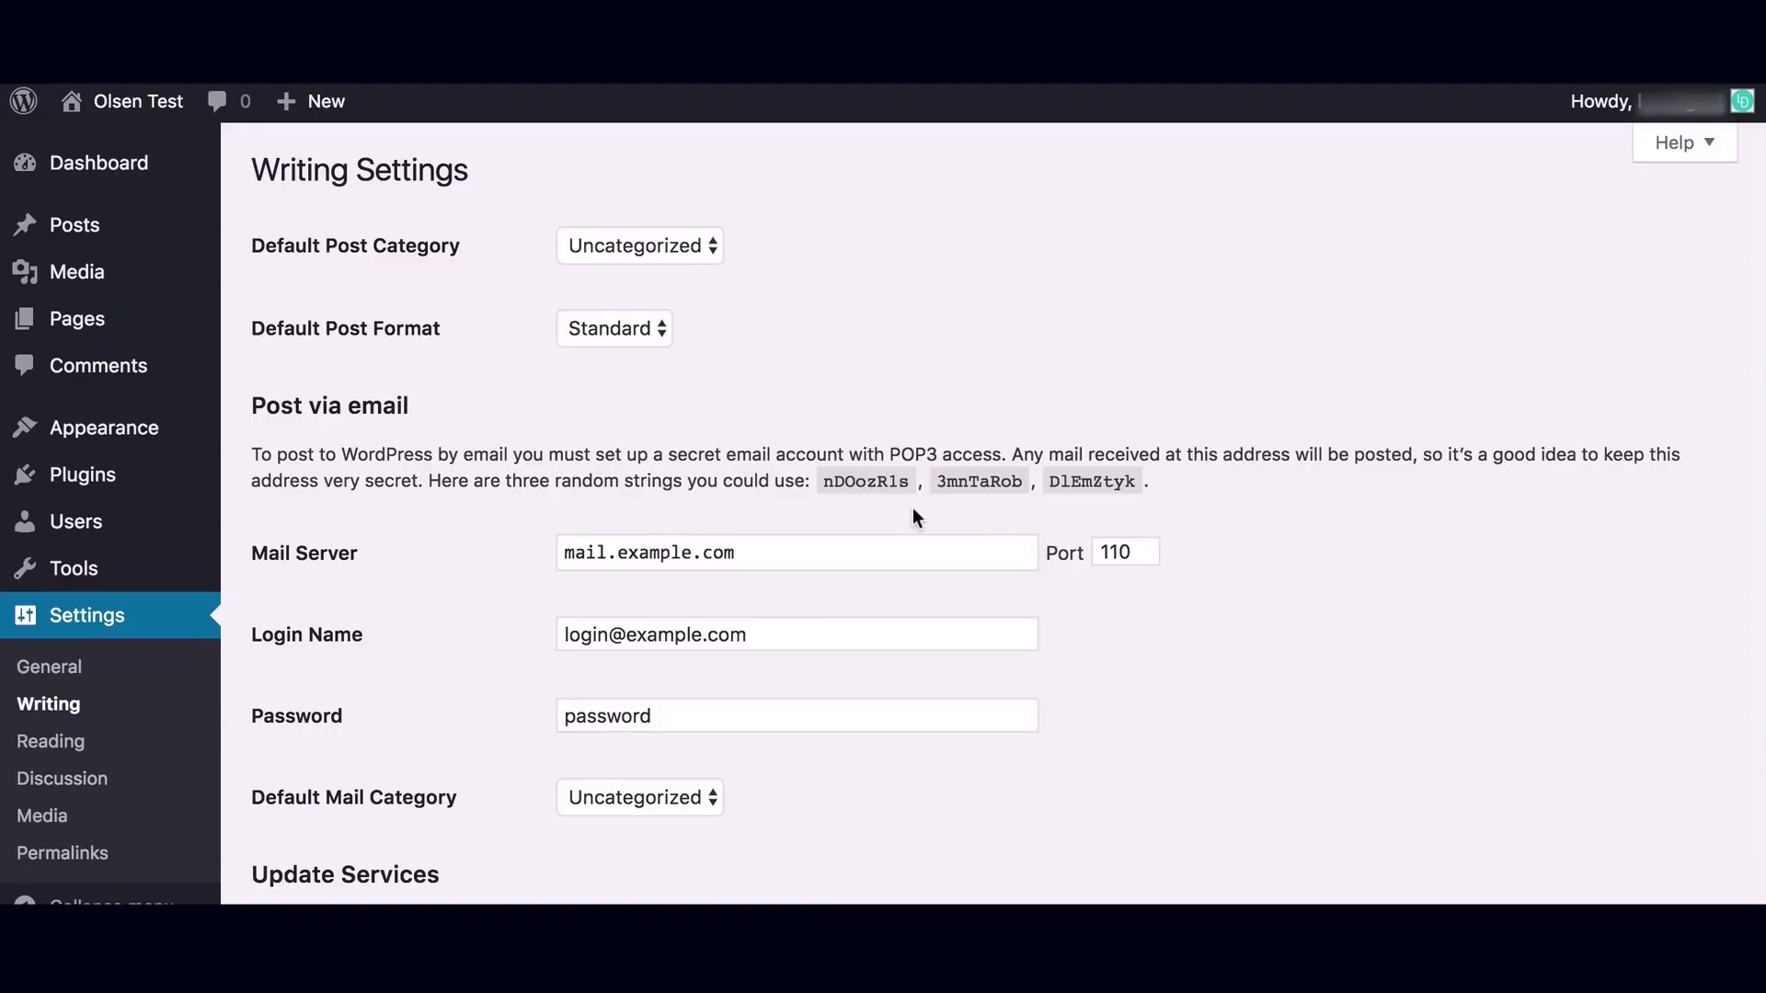
Scroll through the Writing settings, then switch to the Reading settings page.
scroll(920, 511, down, 2)
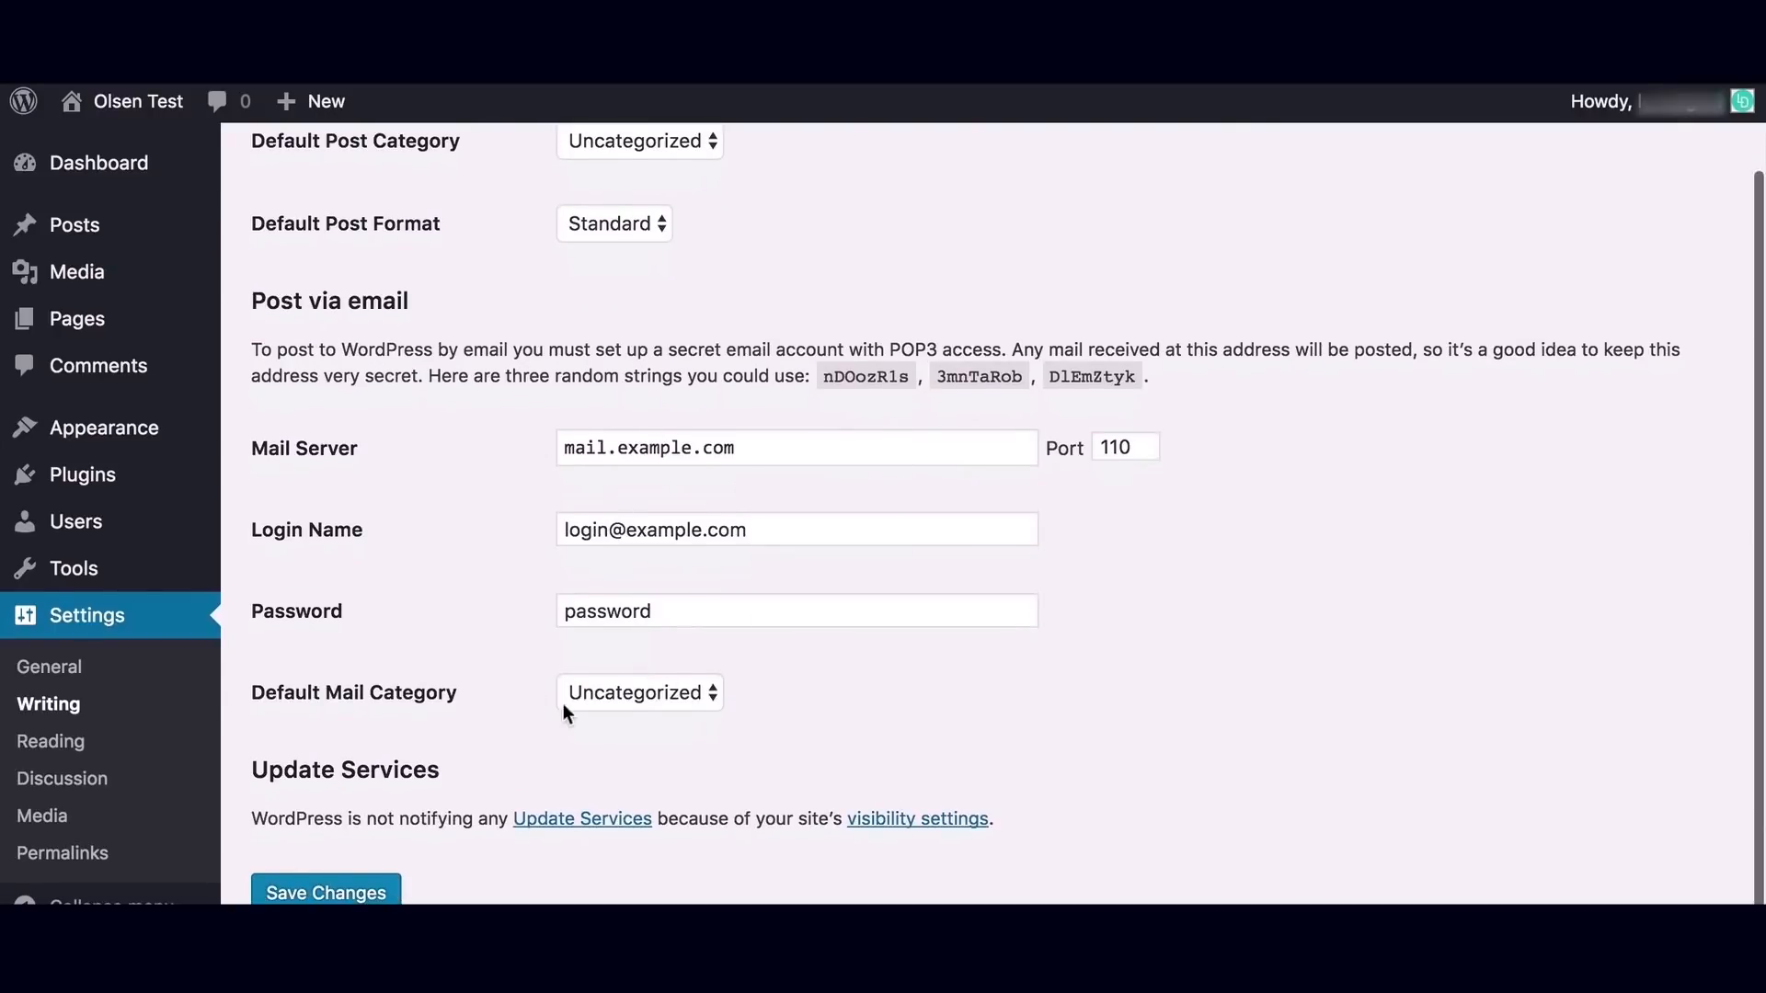
scroll(577, 703, down, 1)
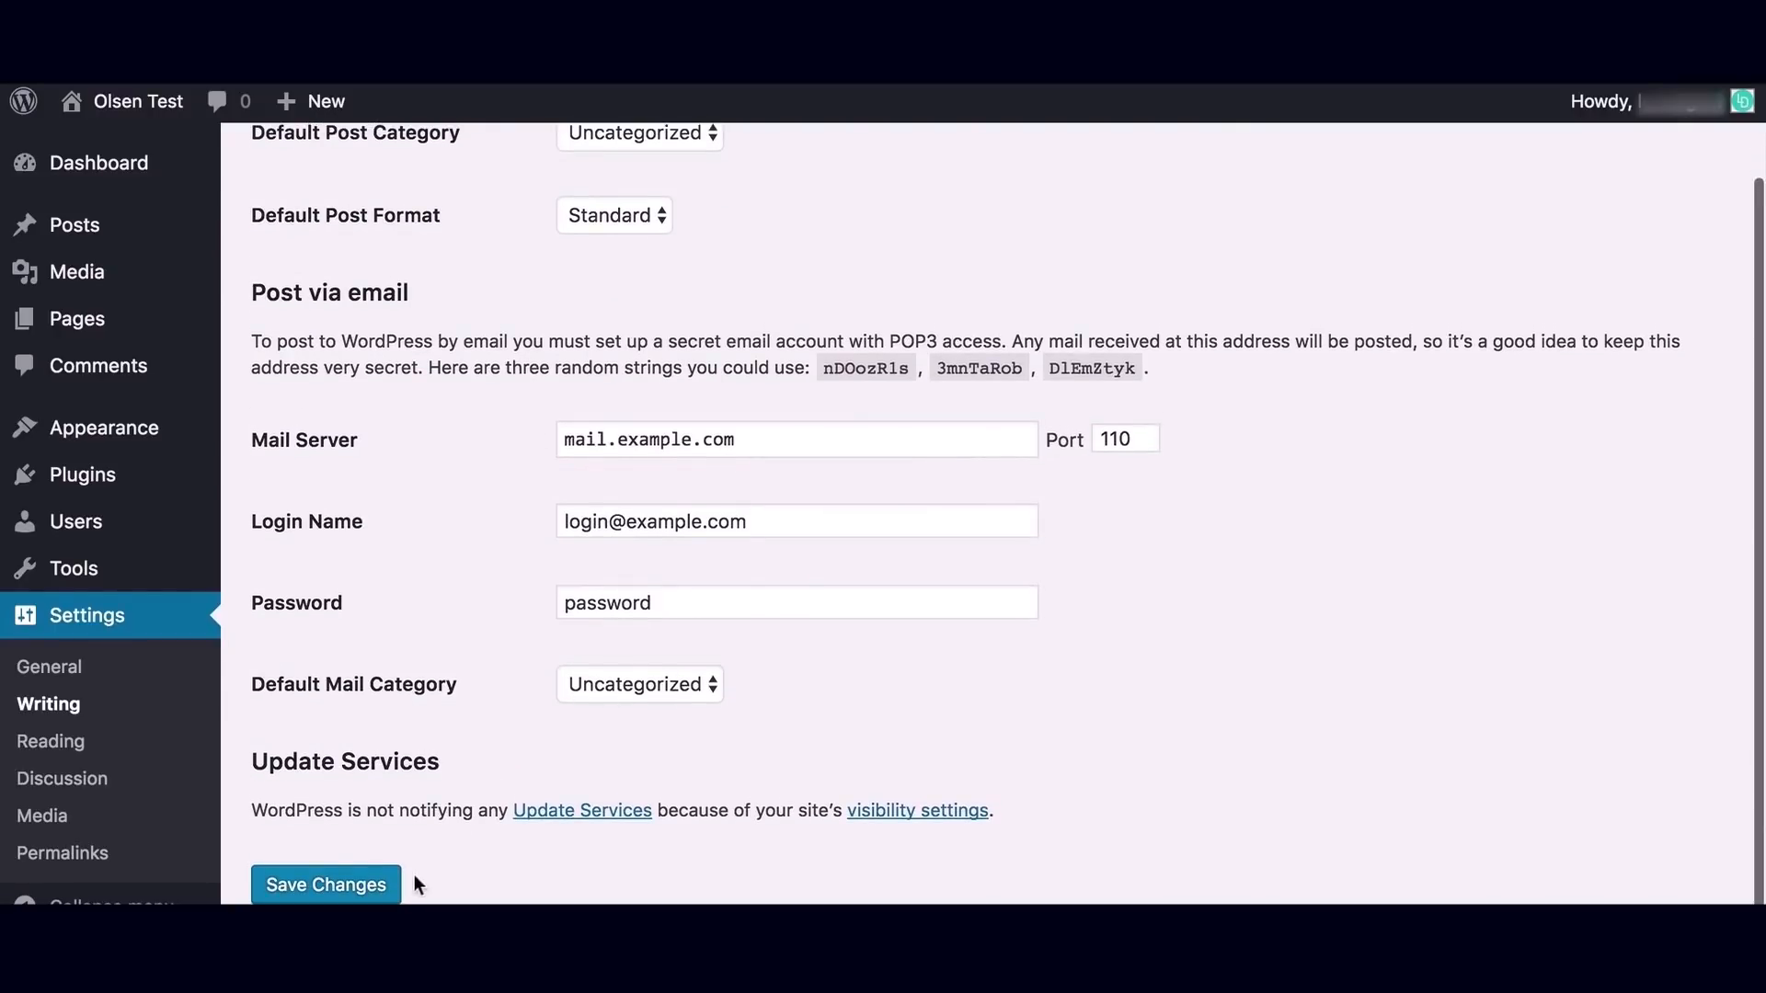
click(52, 745)
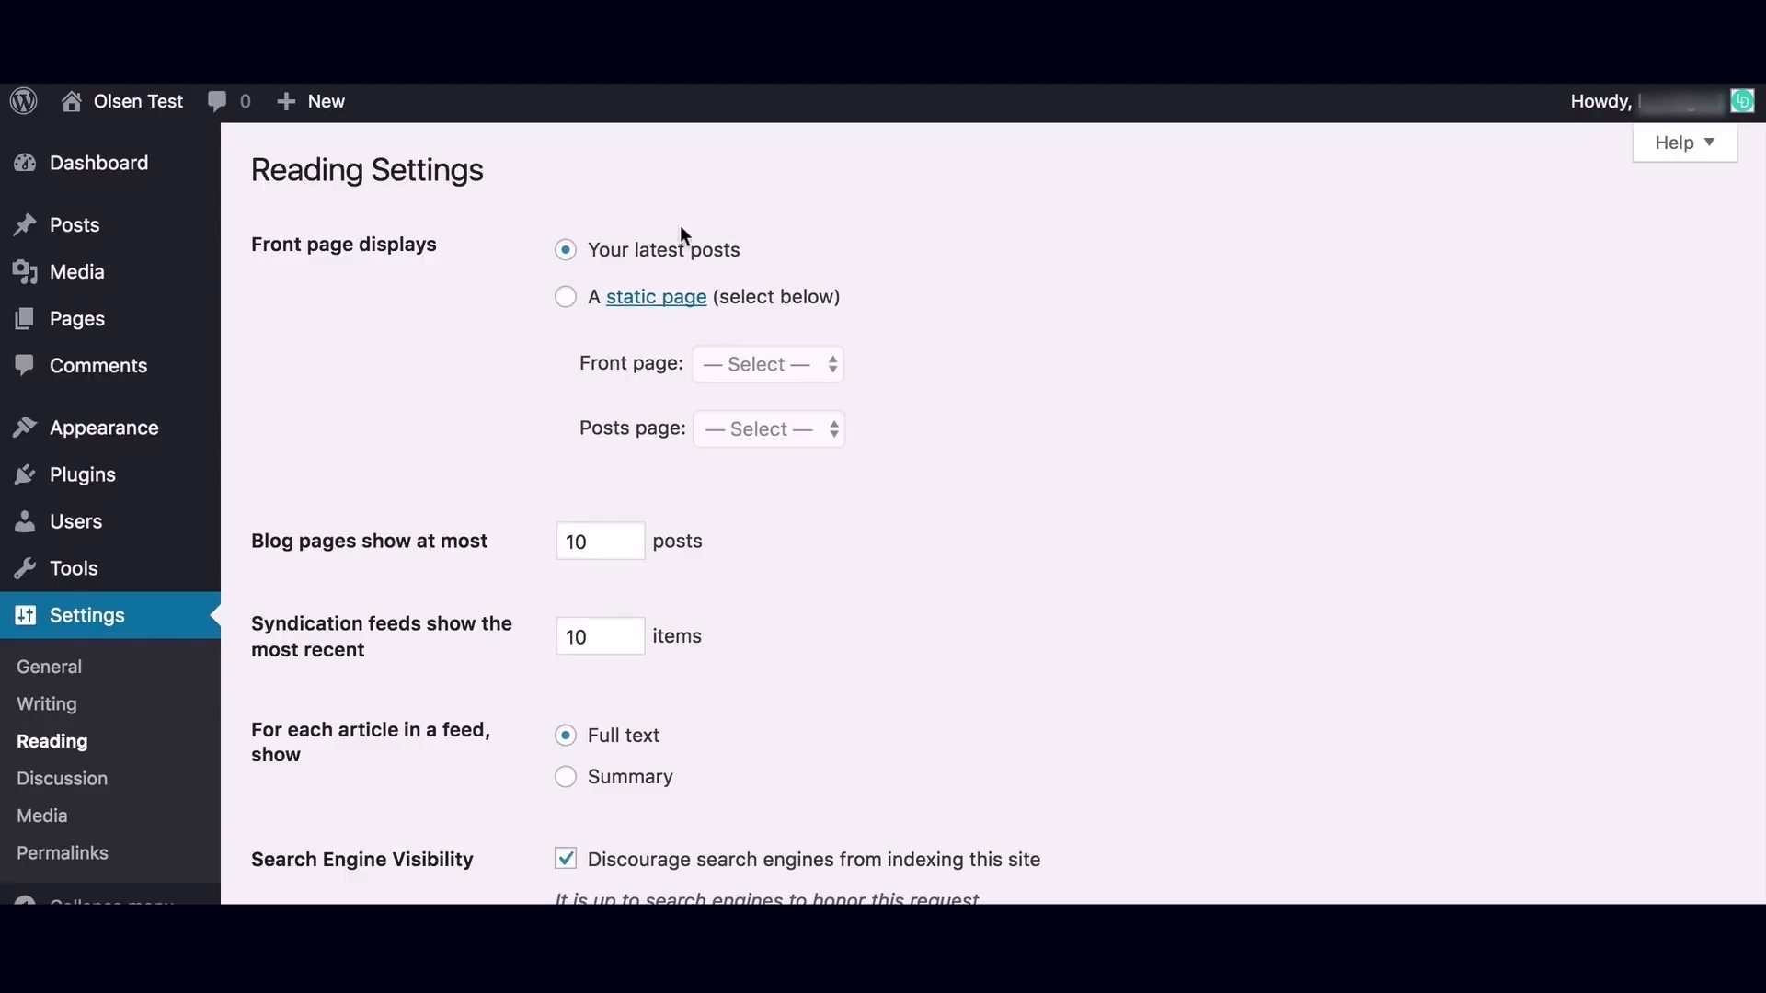
click(566, 304)
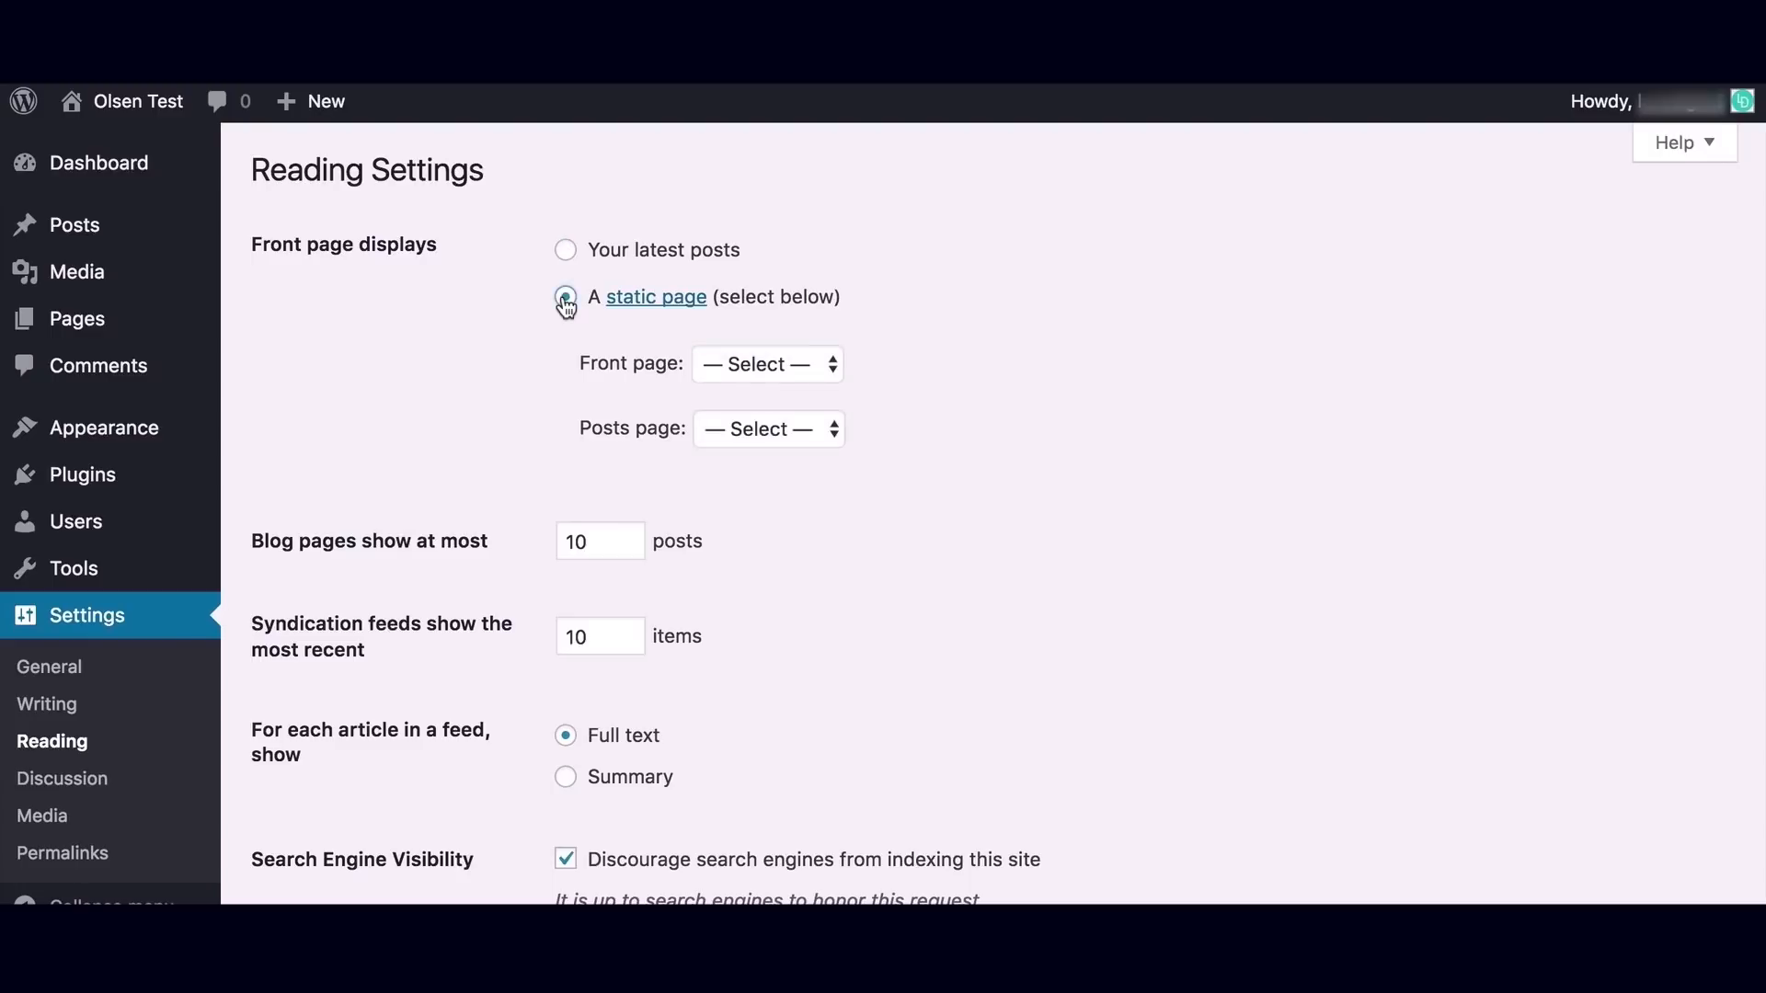
click(832, 364)
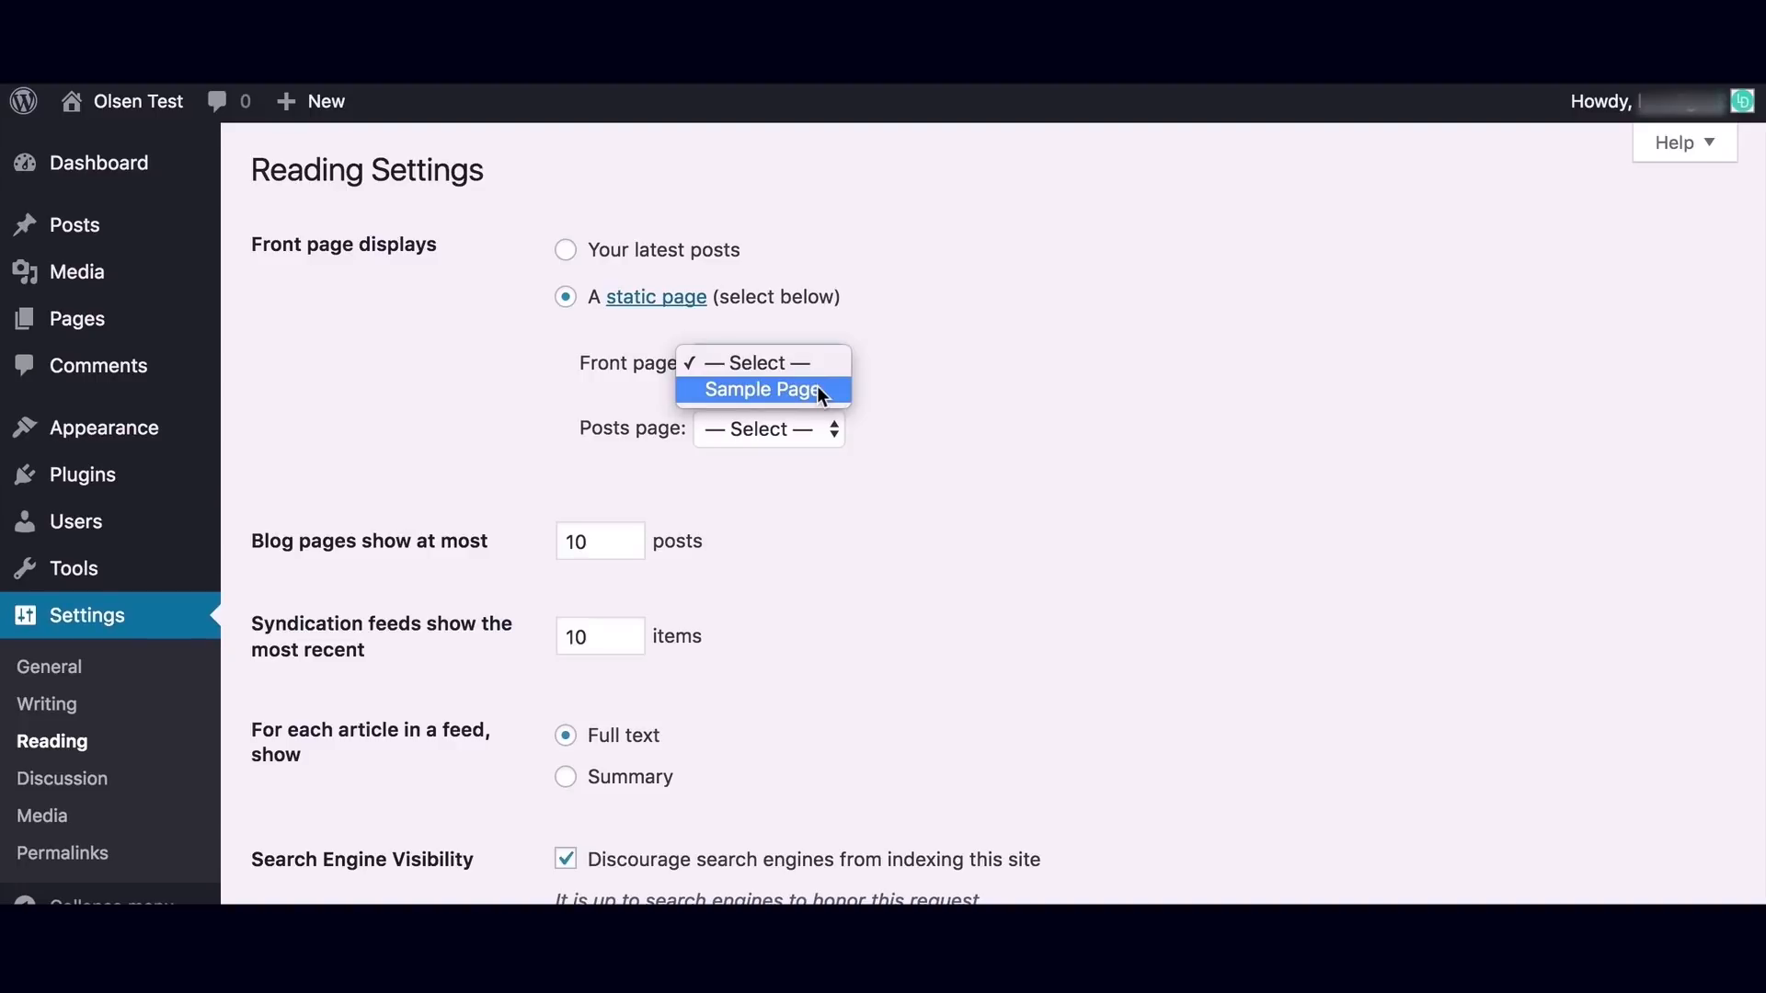
click(833, 365)
click(565, 251)
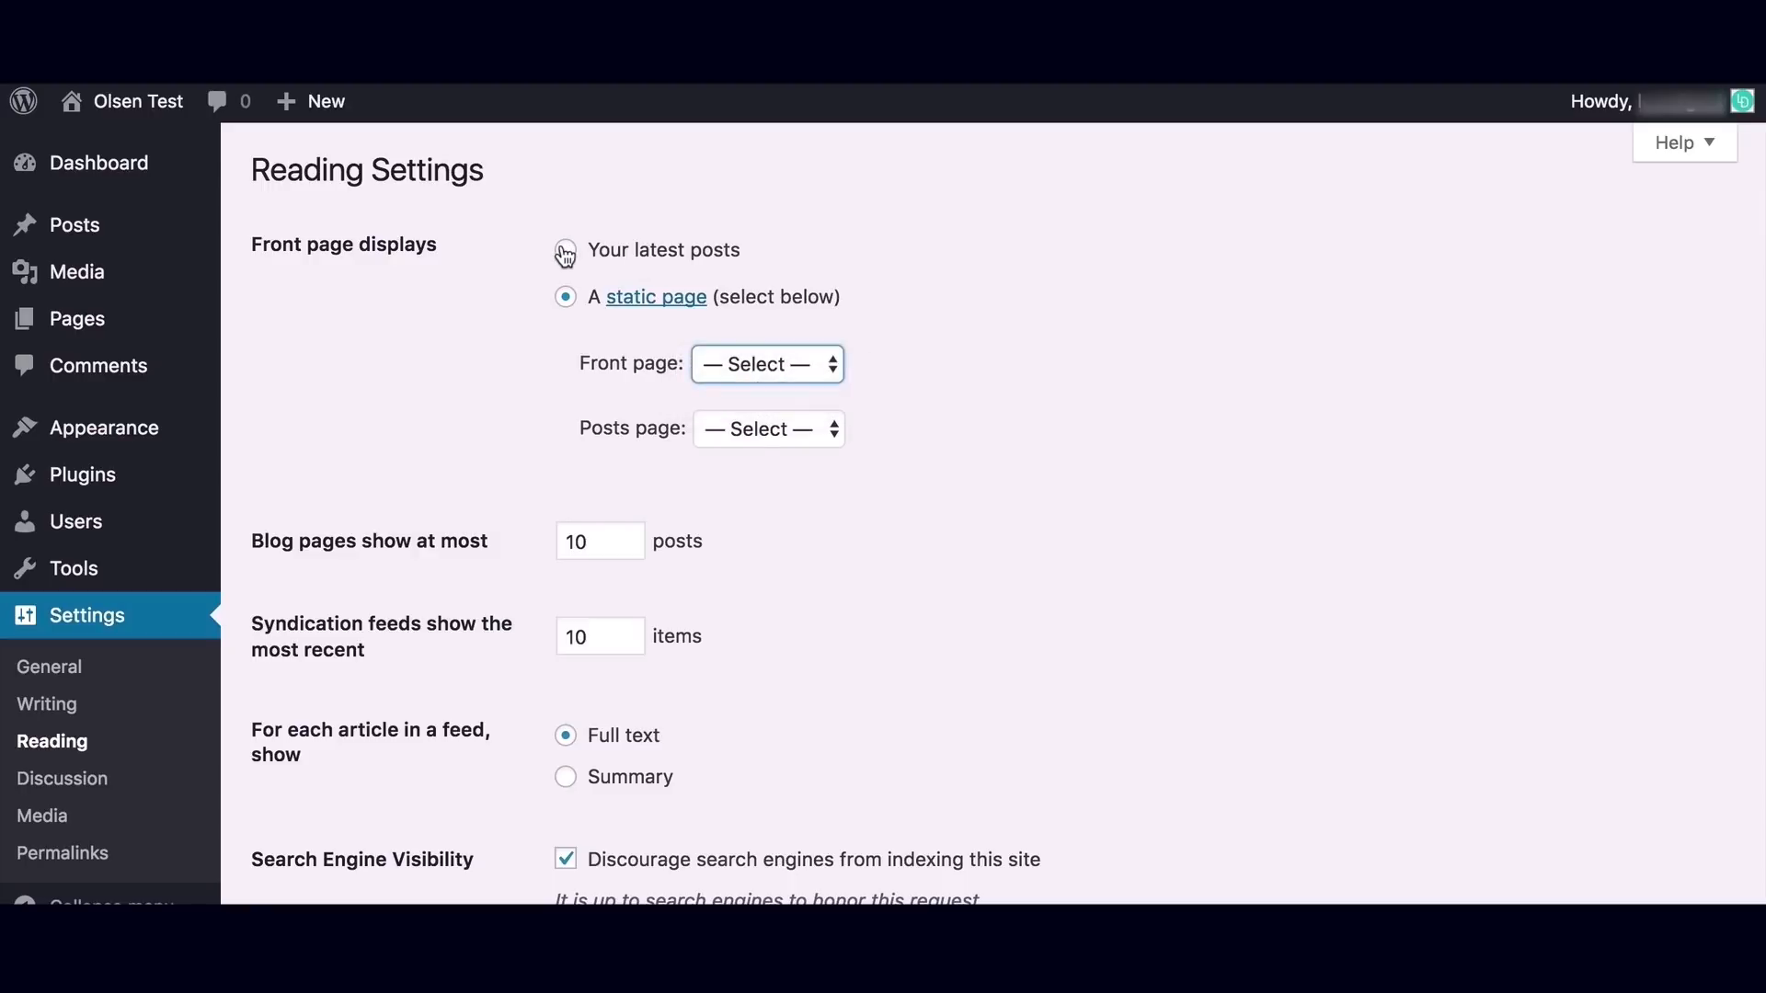
scroll(967, 364, down, 2)
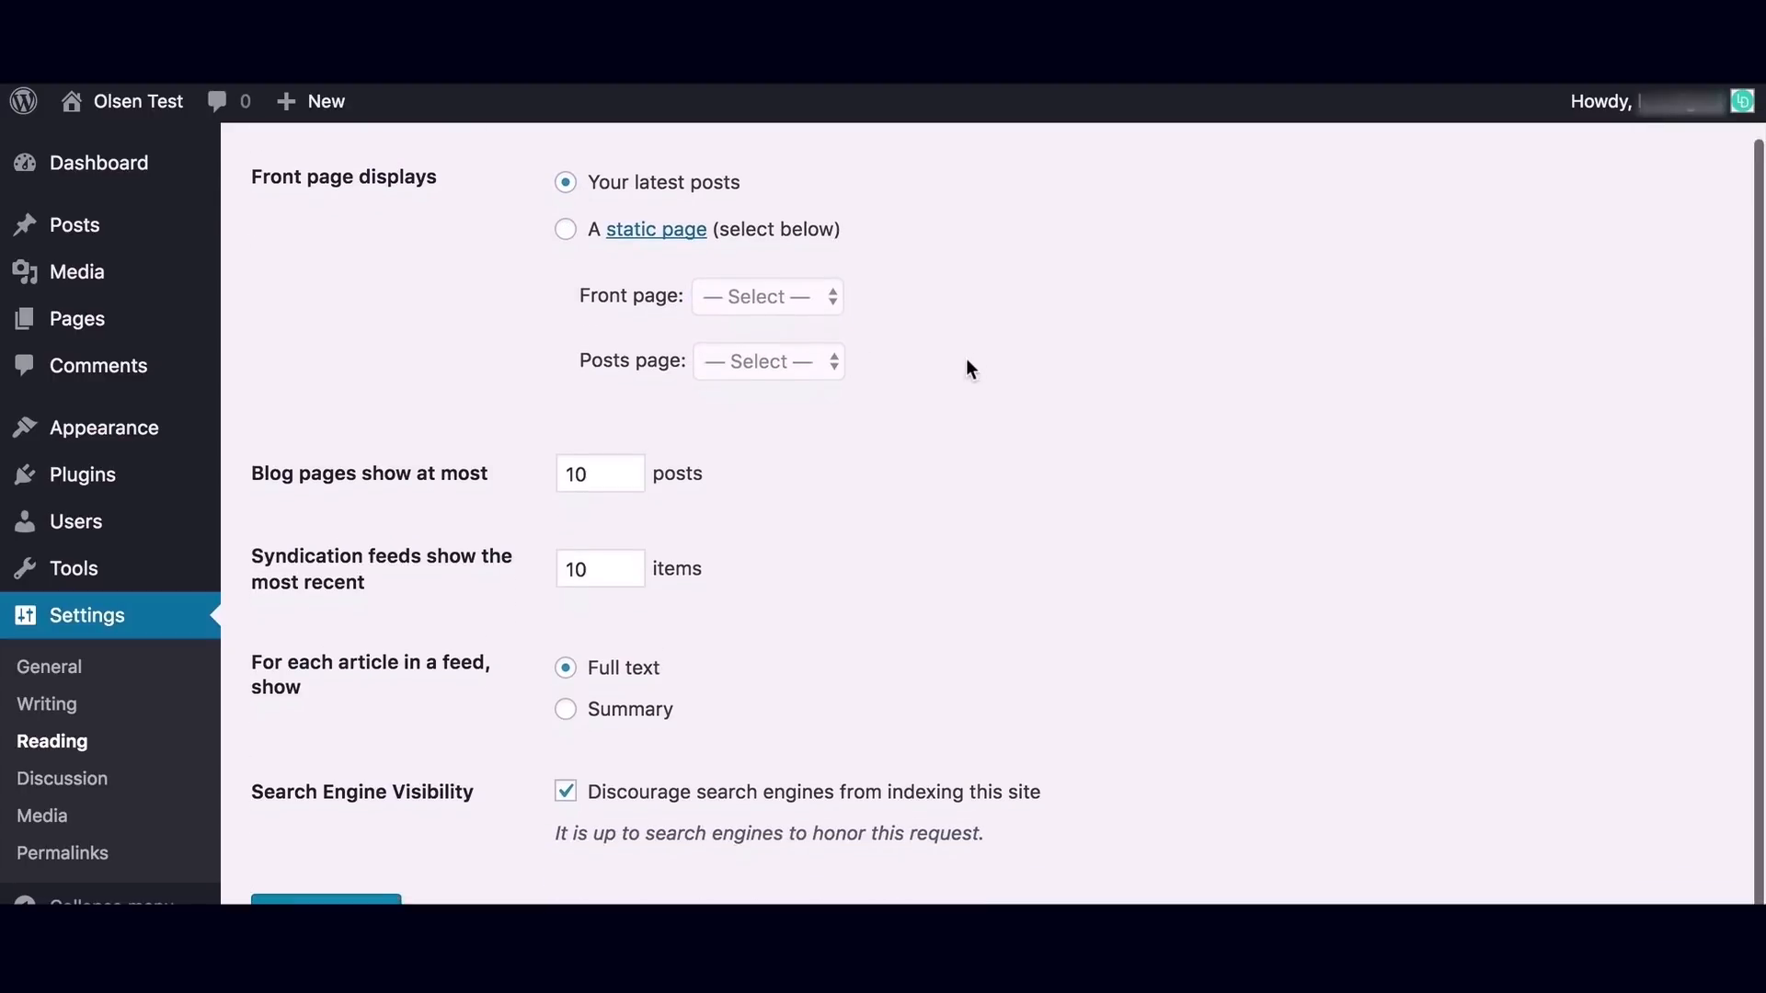
scroll(966, 368, down, 2)
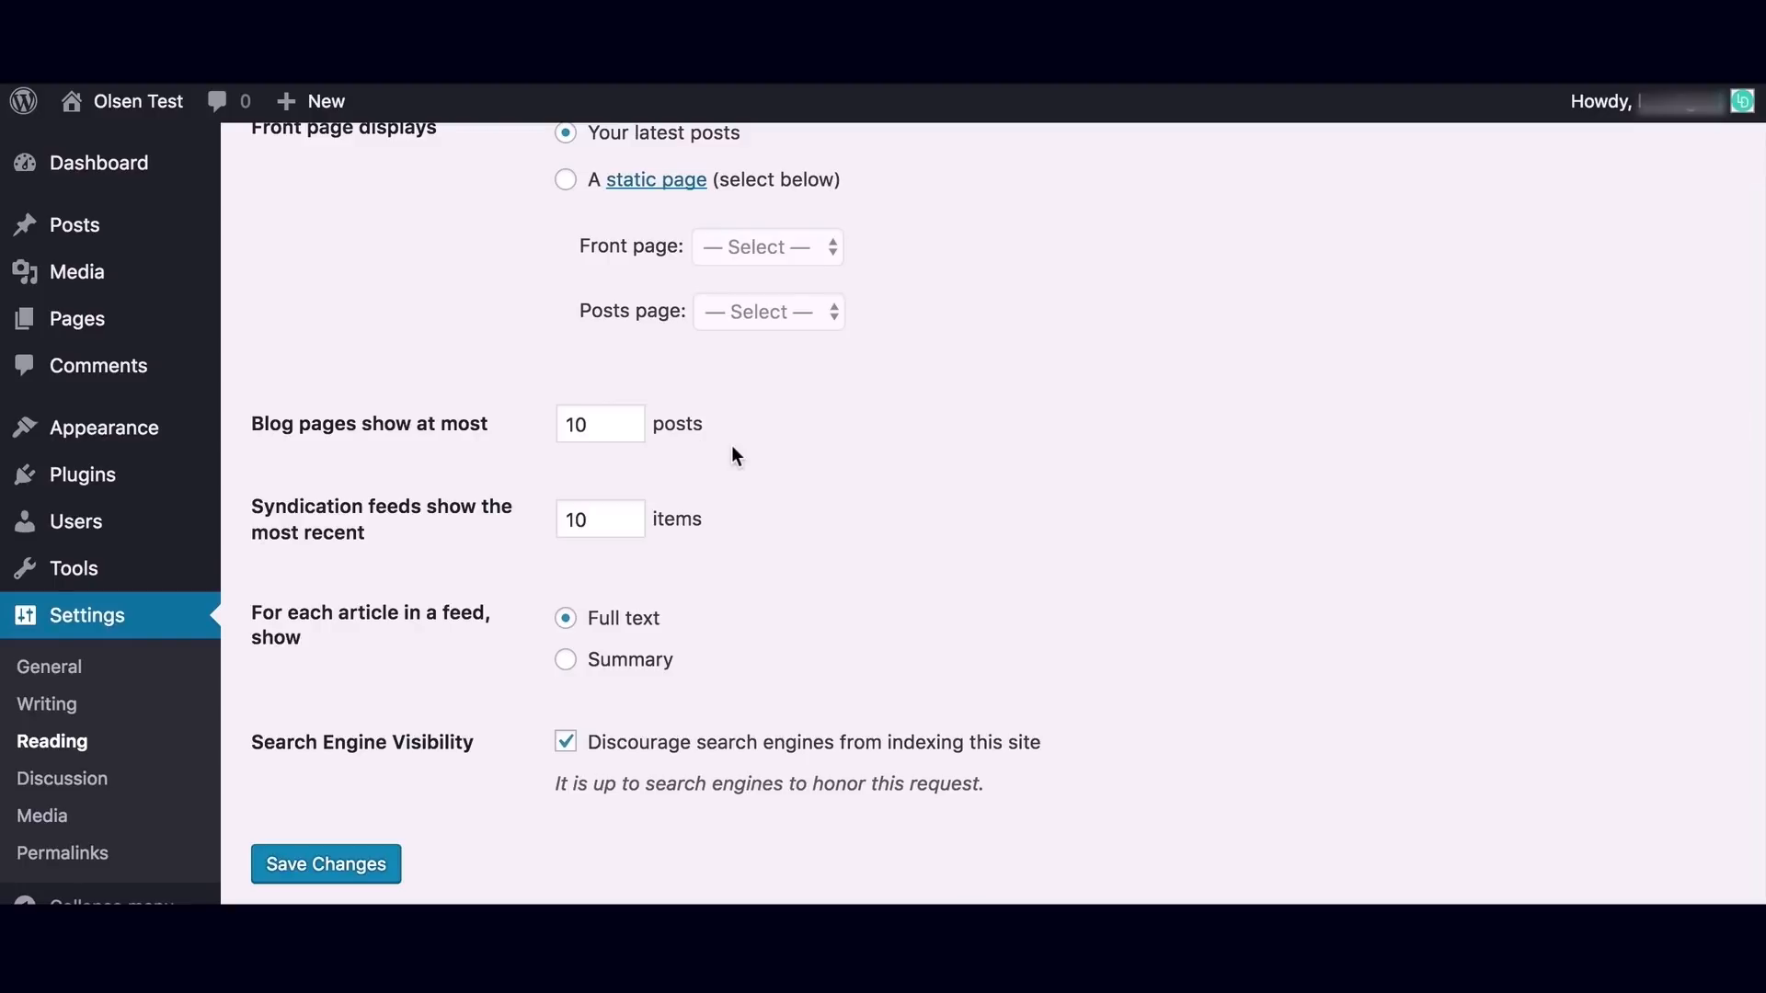
scroll(733, 450, down, 1)
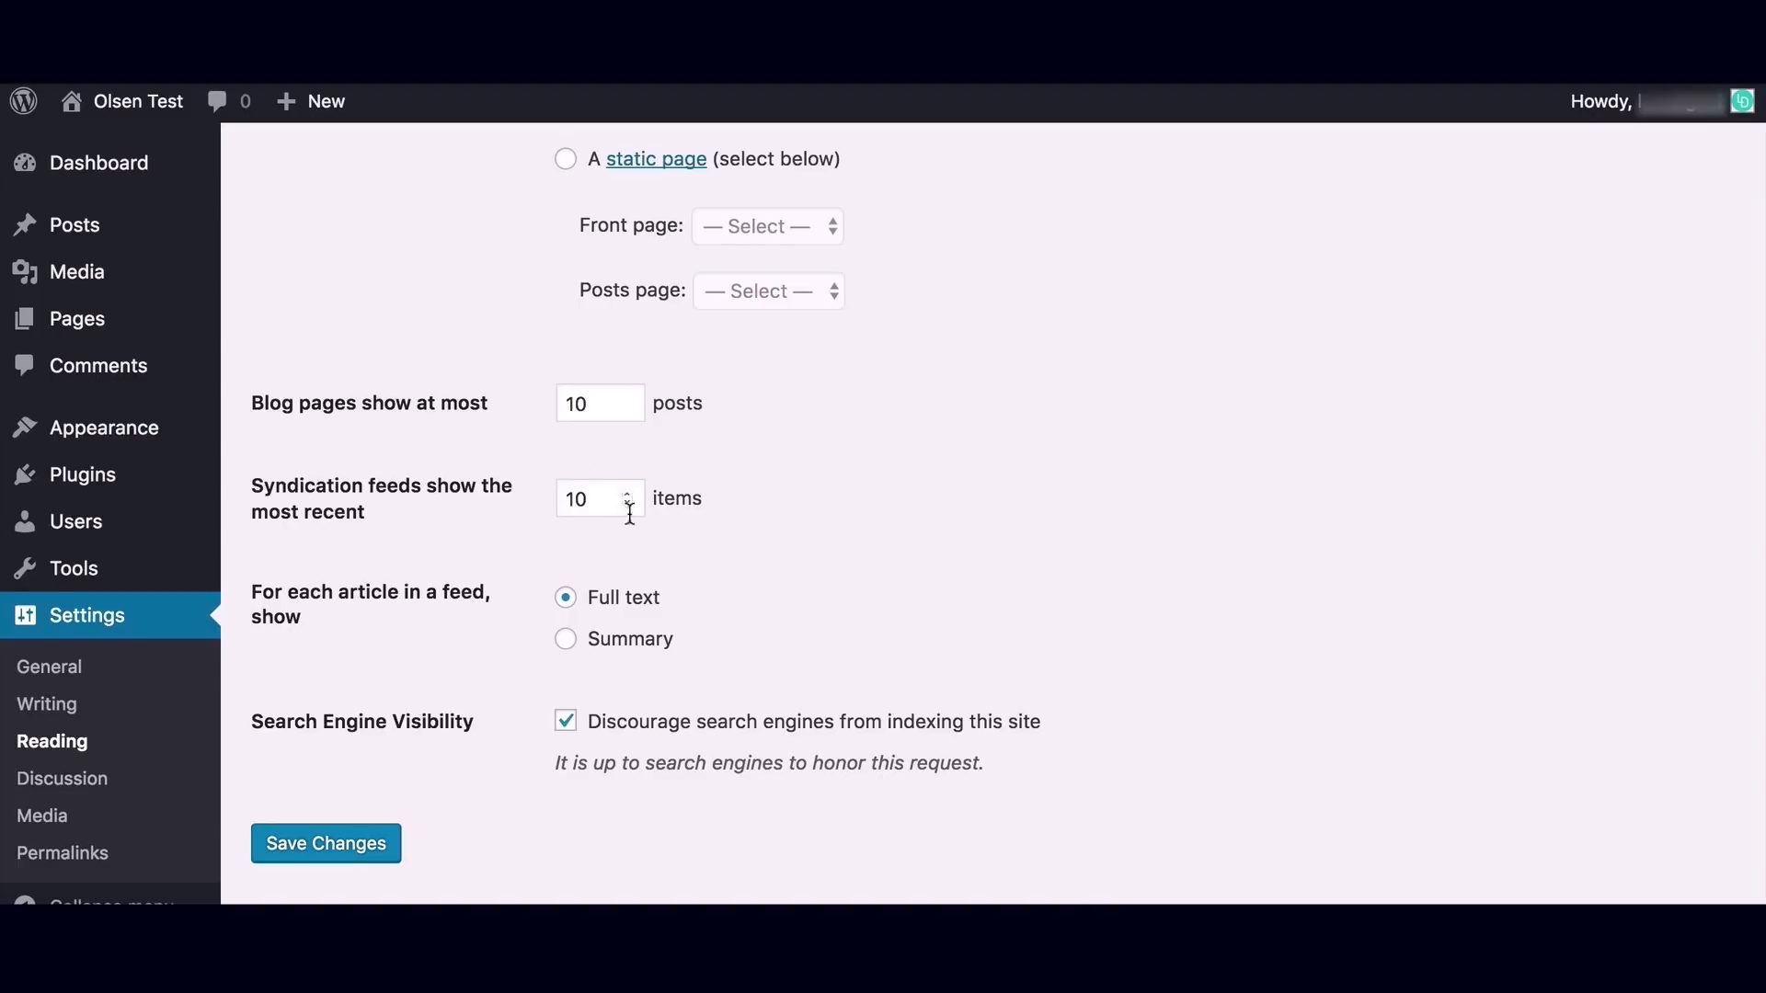
scroll(692, 603, down, 1)
click(566, 723)
click(566, 723)
click(80, 789)
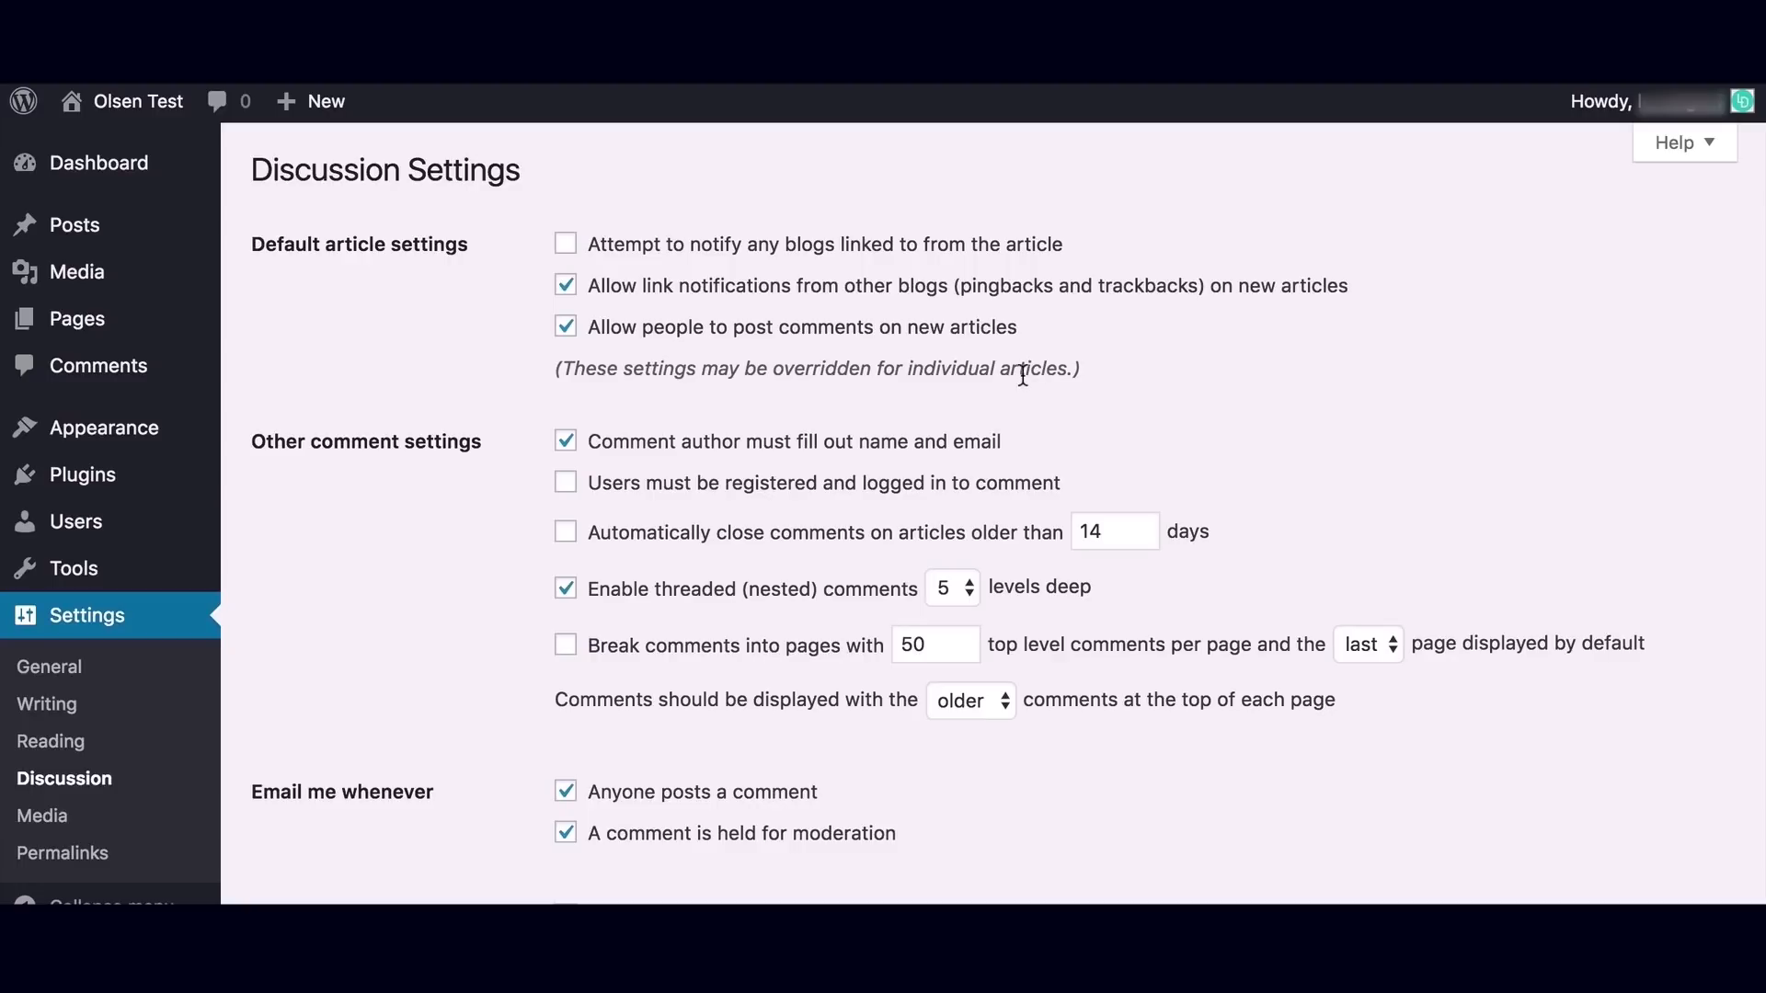
Check the Discussion help panel, then turn off pingbacks and trackbacks on new articles.
click(1714, 145)
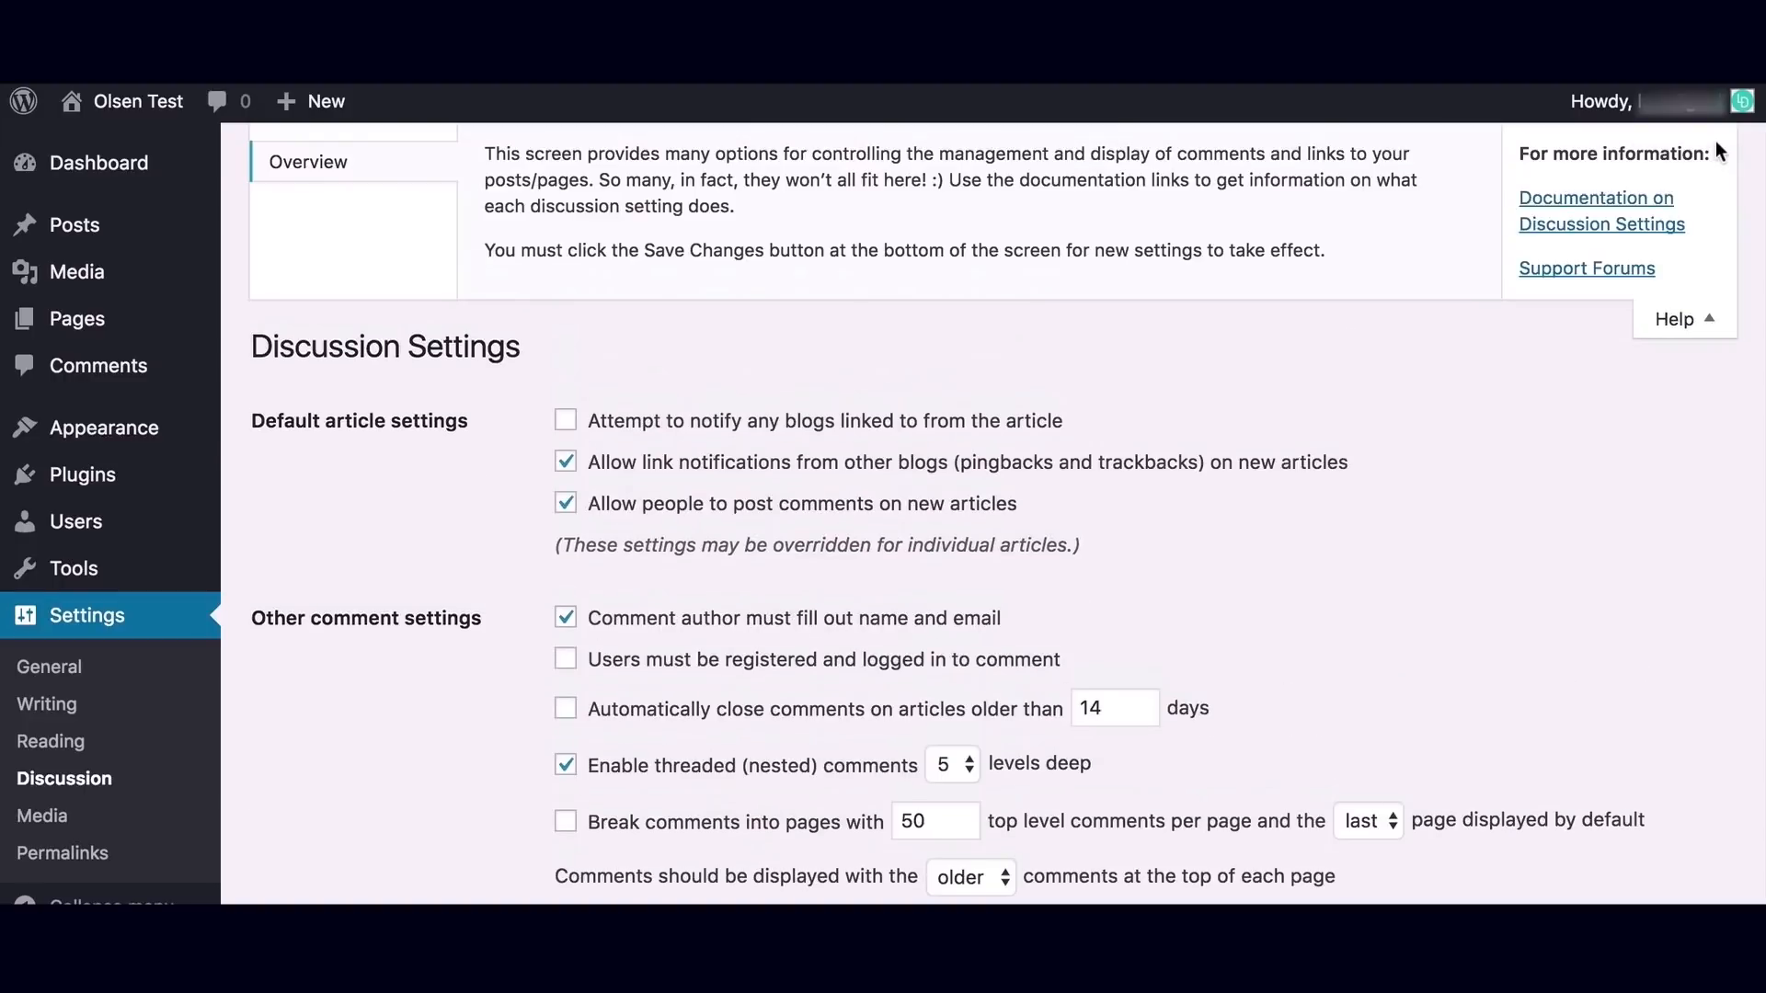
click(1700, 322)
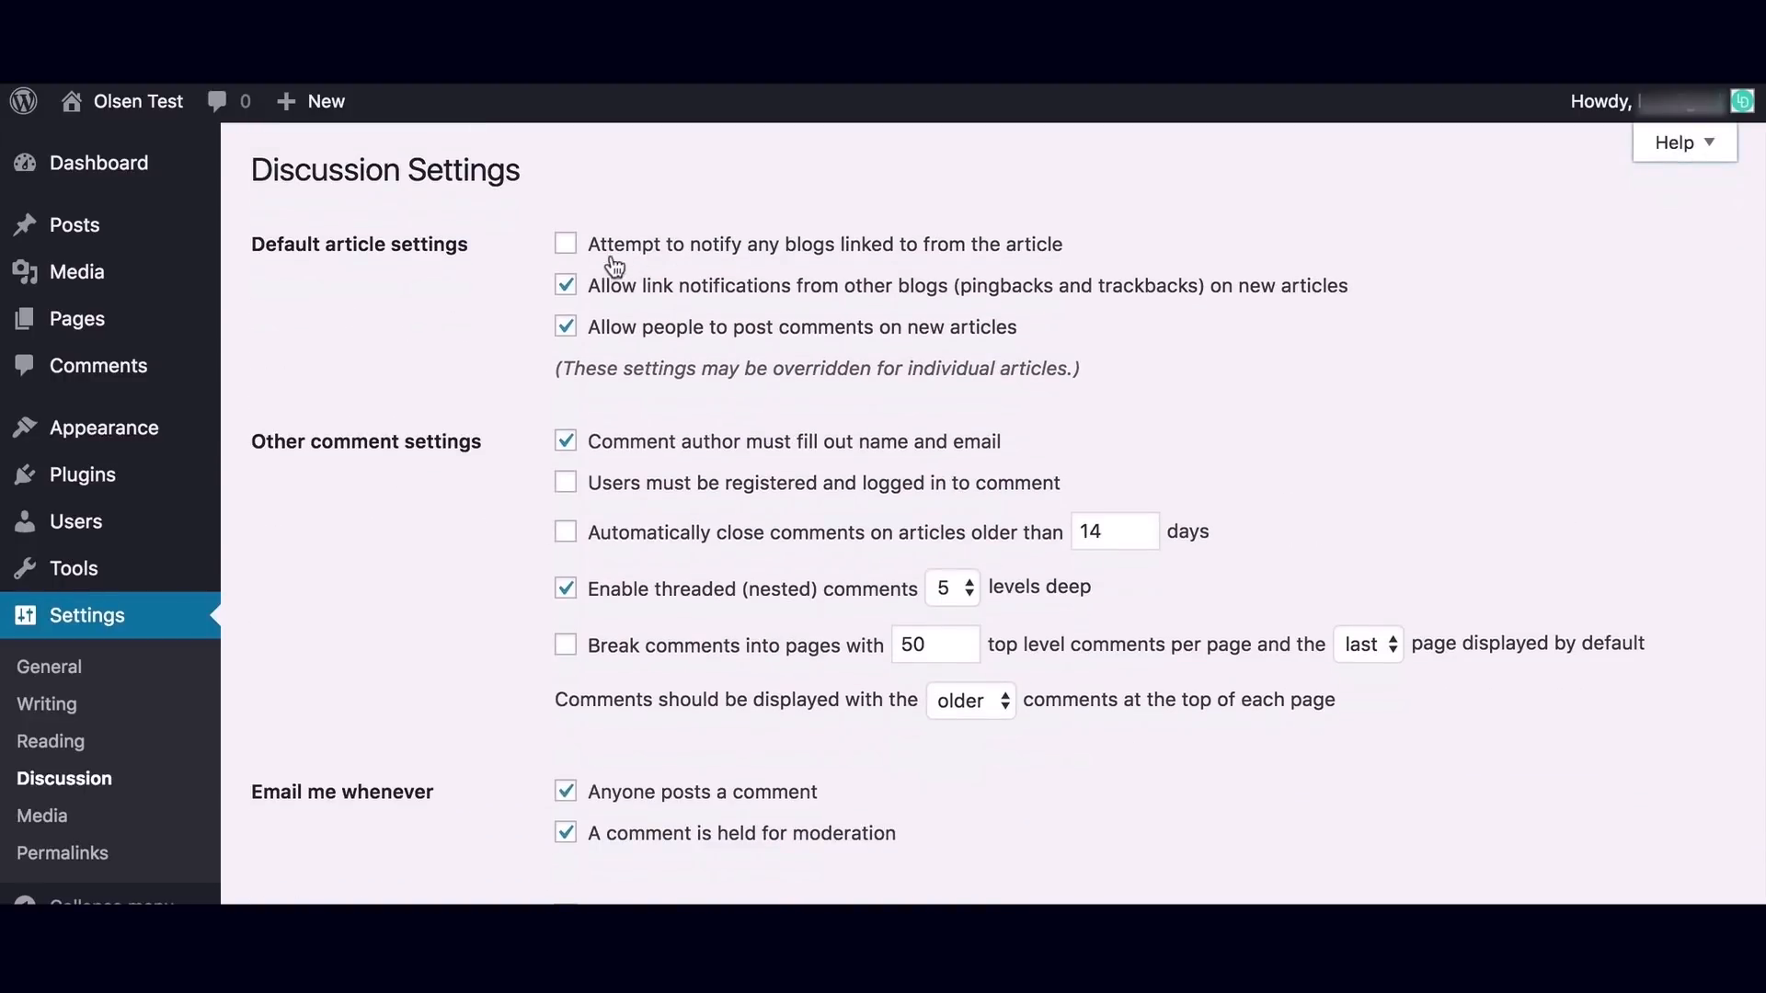
click(565, 285)
Scroll down the Discussion settings and expand the nested comment depth choices.
scroll(1188, 351, down, 1)
scroll(1185, 349, up, 1)
scroll(938, 346, down, 2)
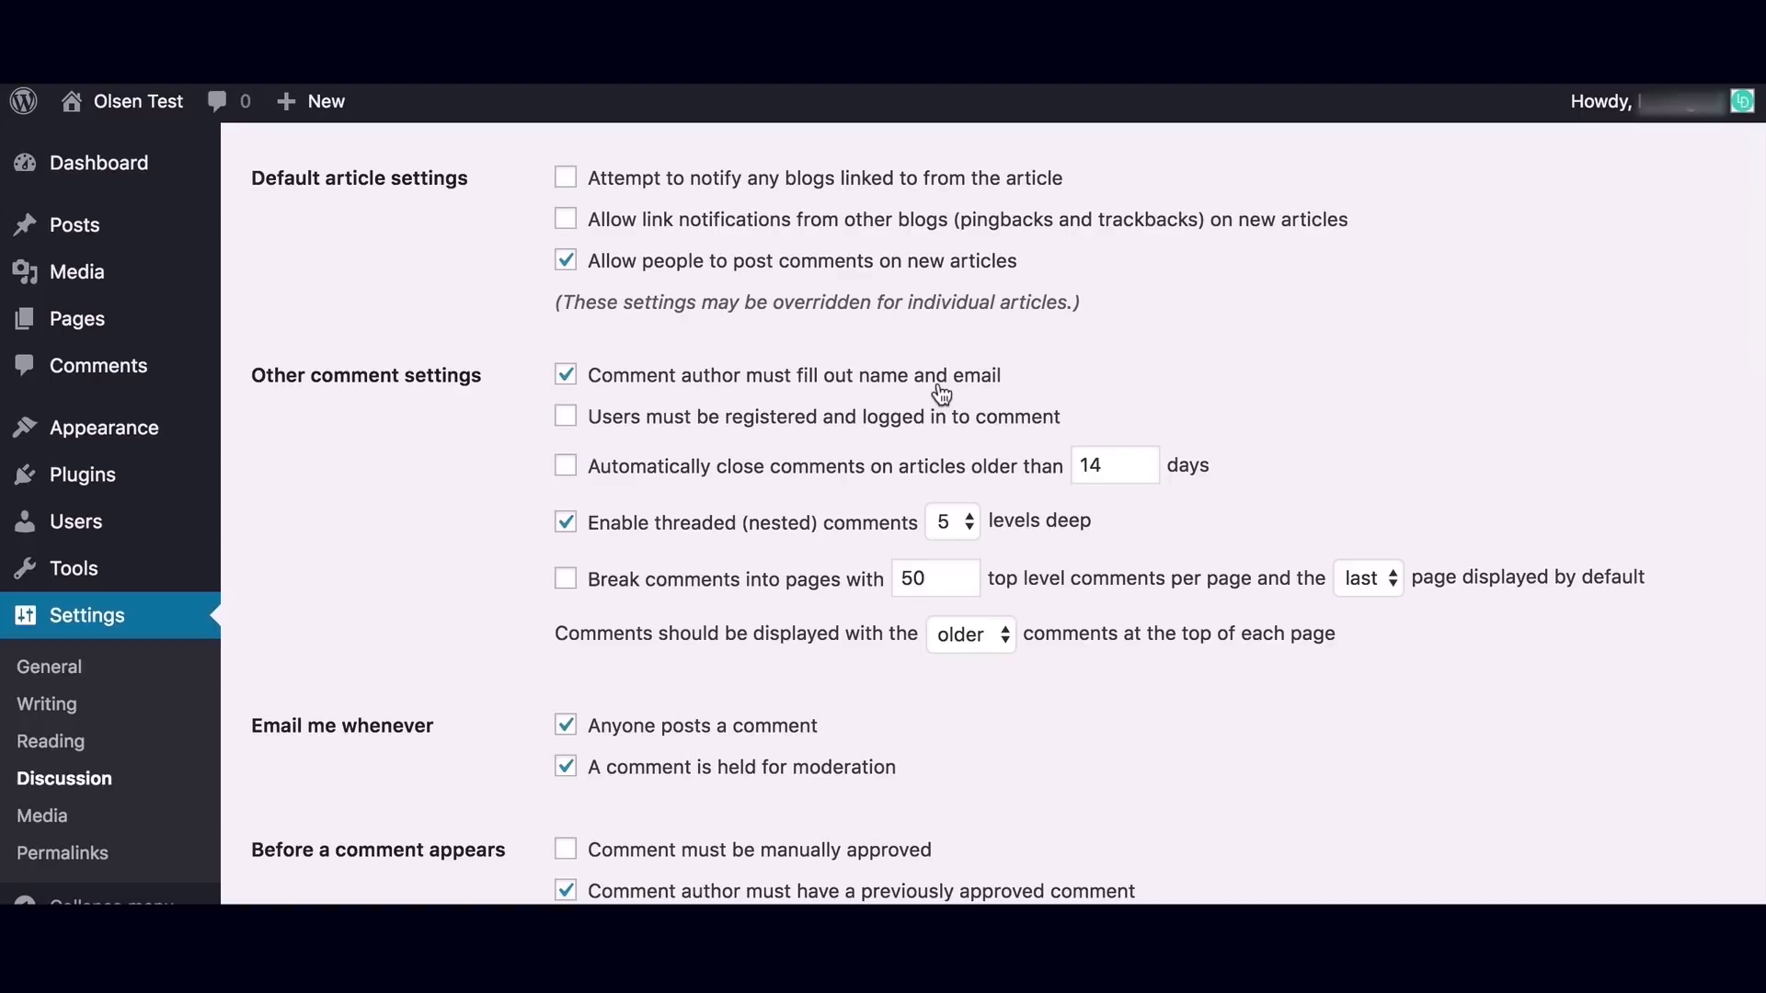
scroll(941, 394, down, 1)
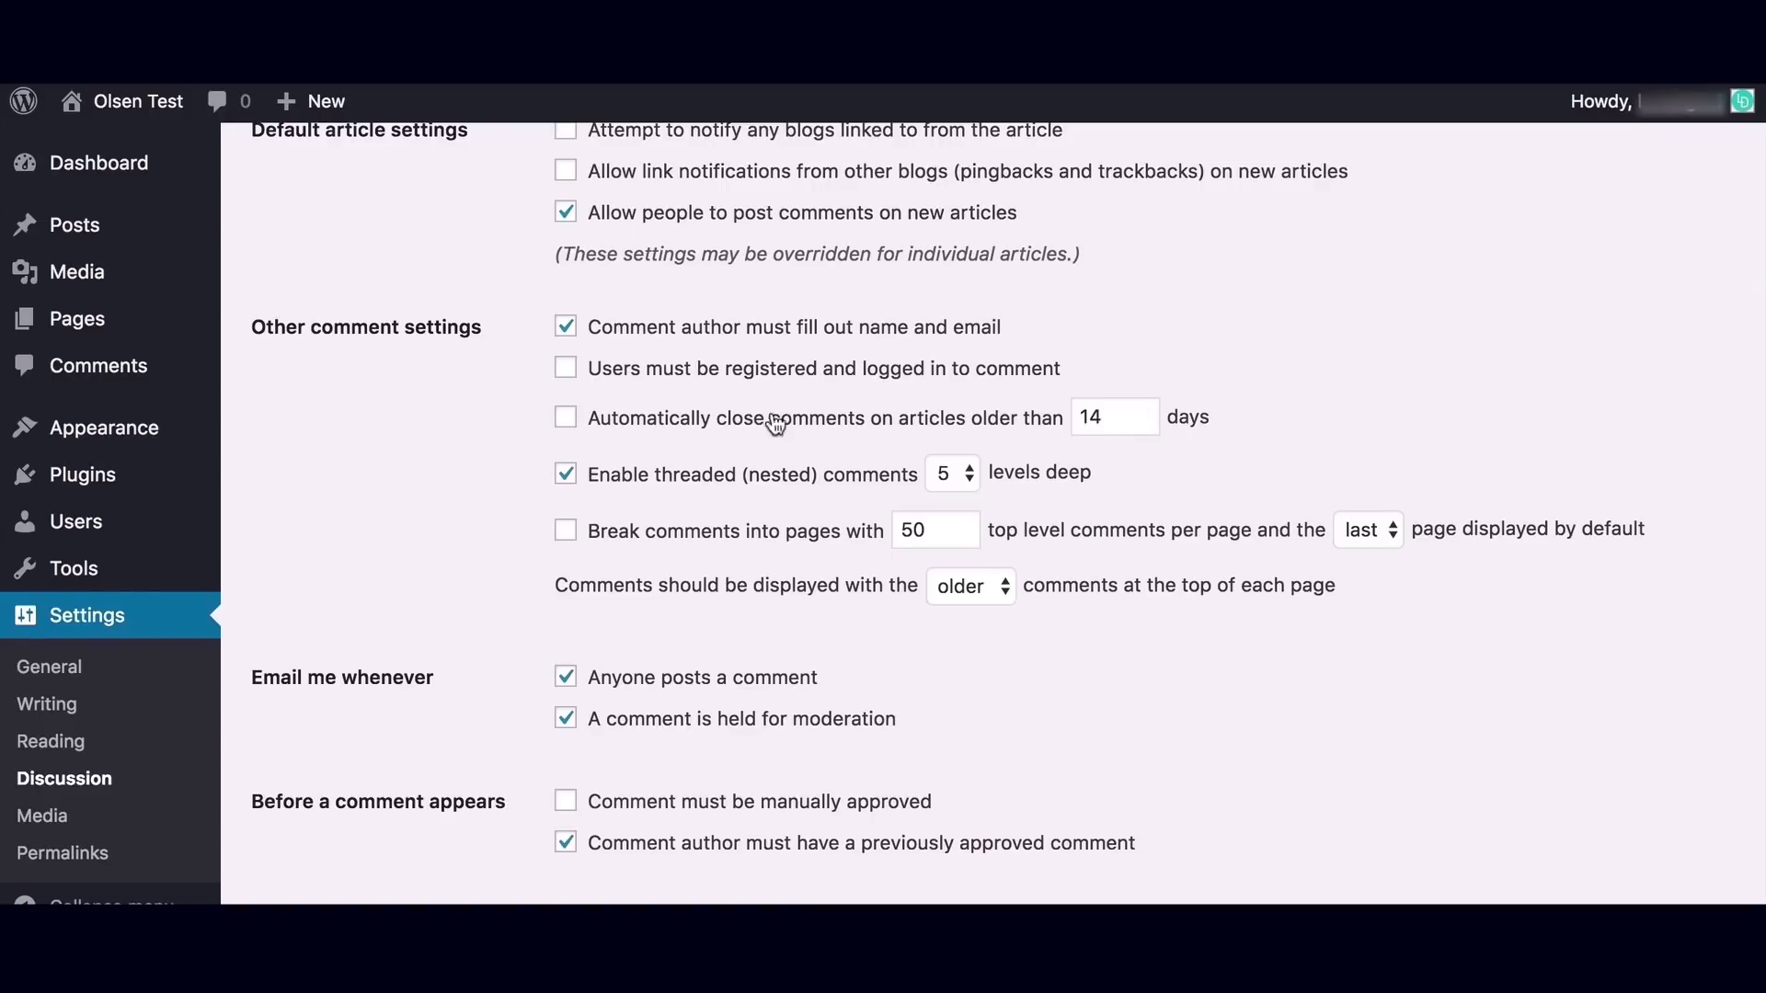
scroll(1113, 411, down, 2)
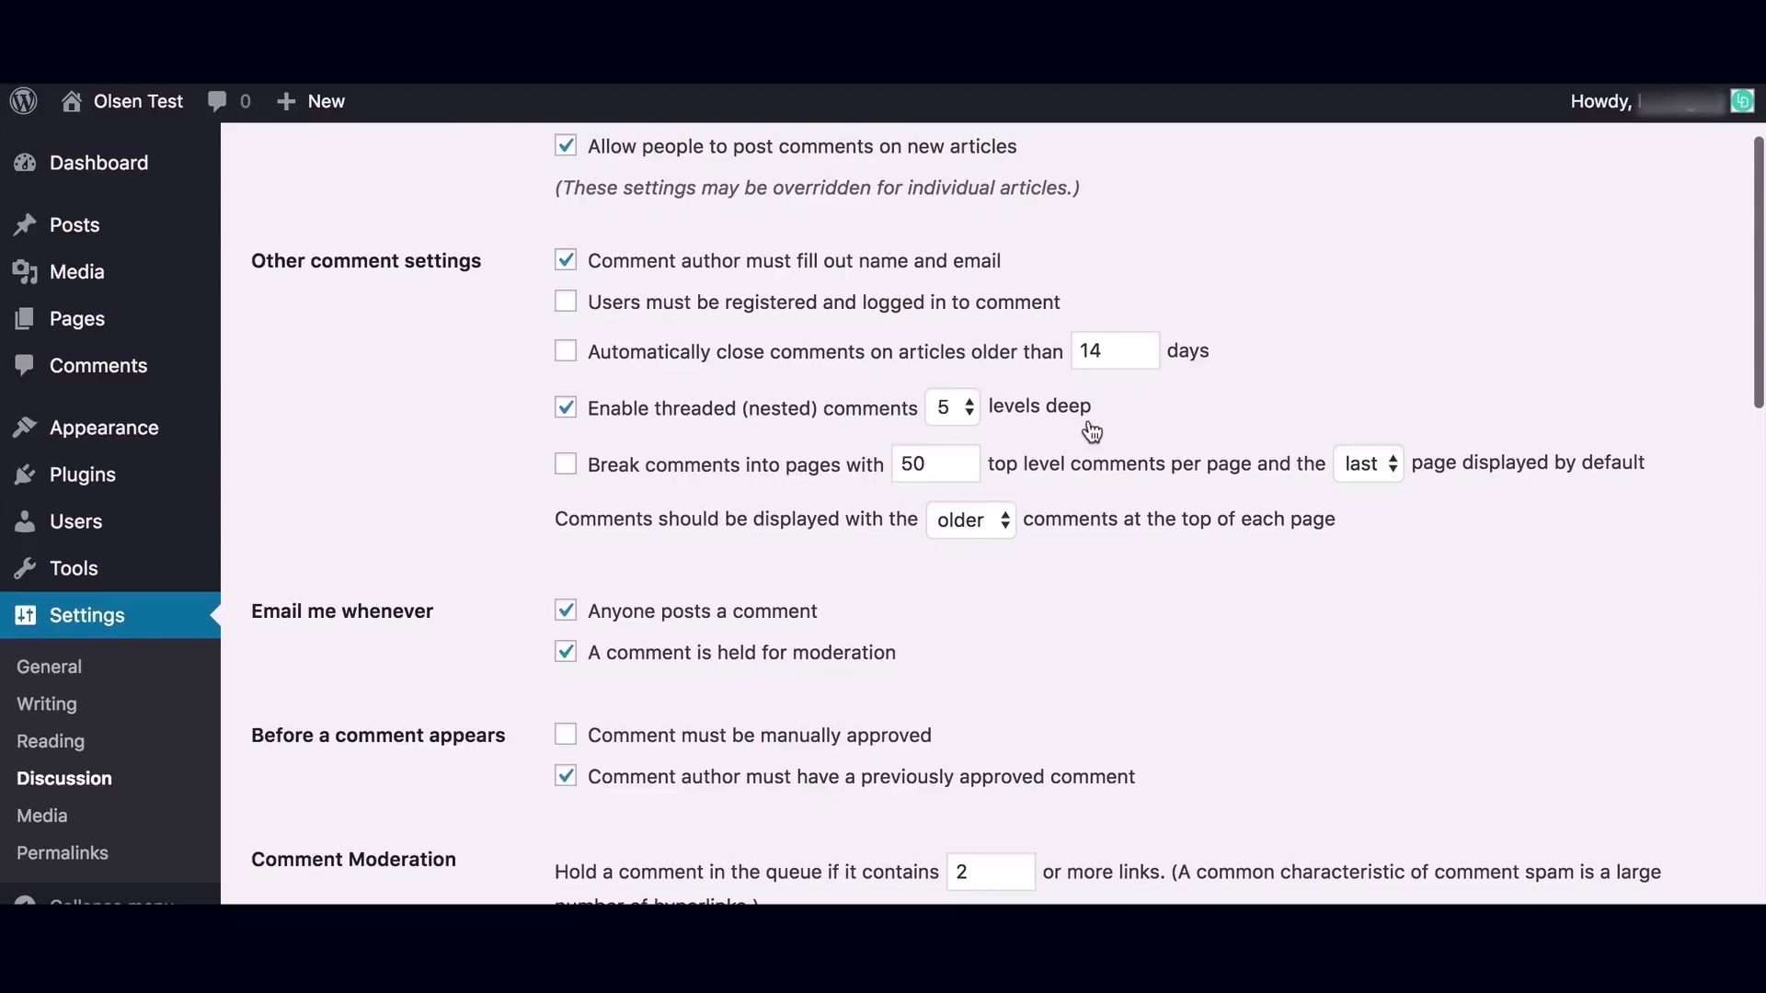
click(970, 412)
Set threaded comment depth to 5 levels after briefly trying 3.
click(966, 361)
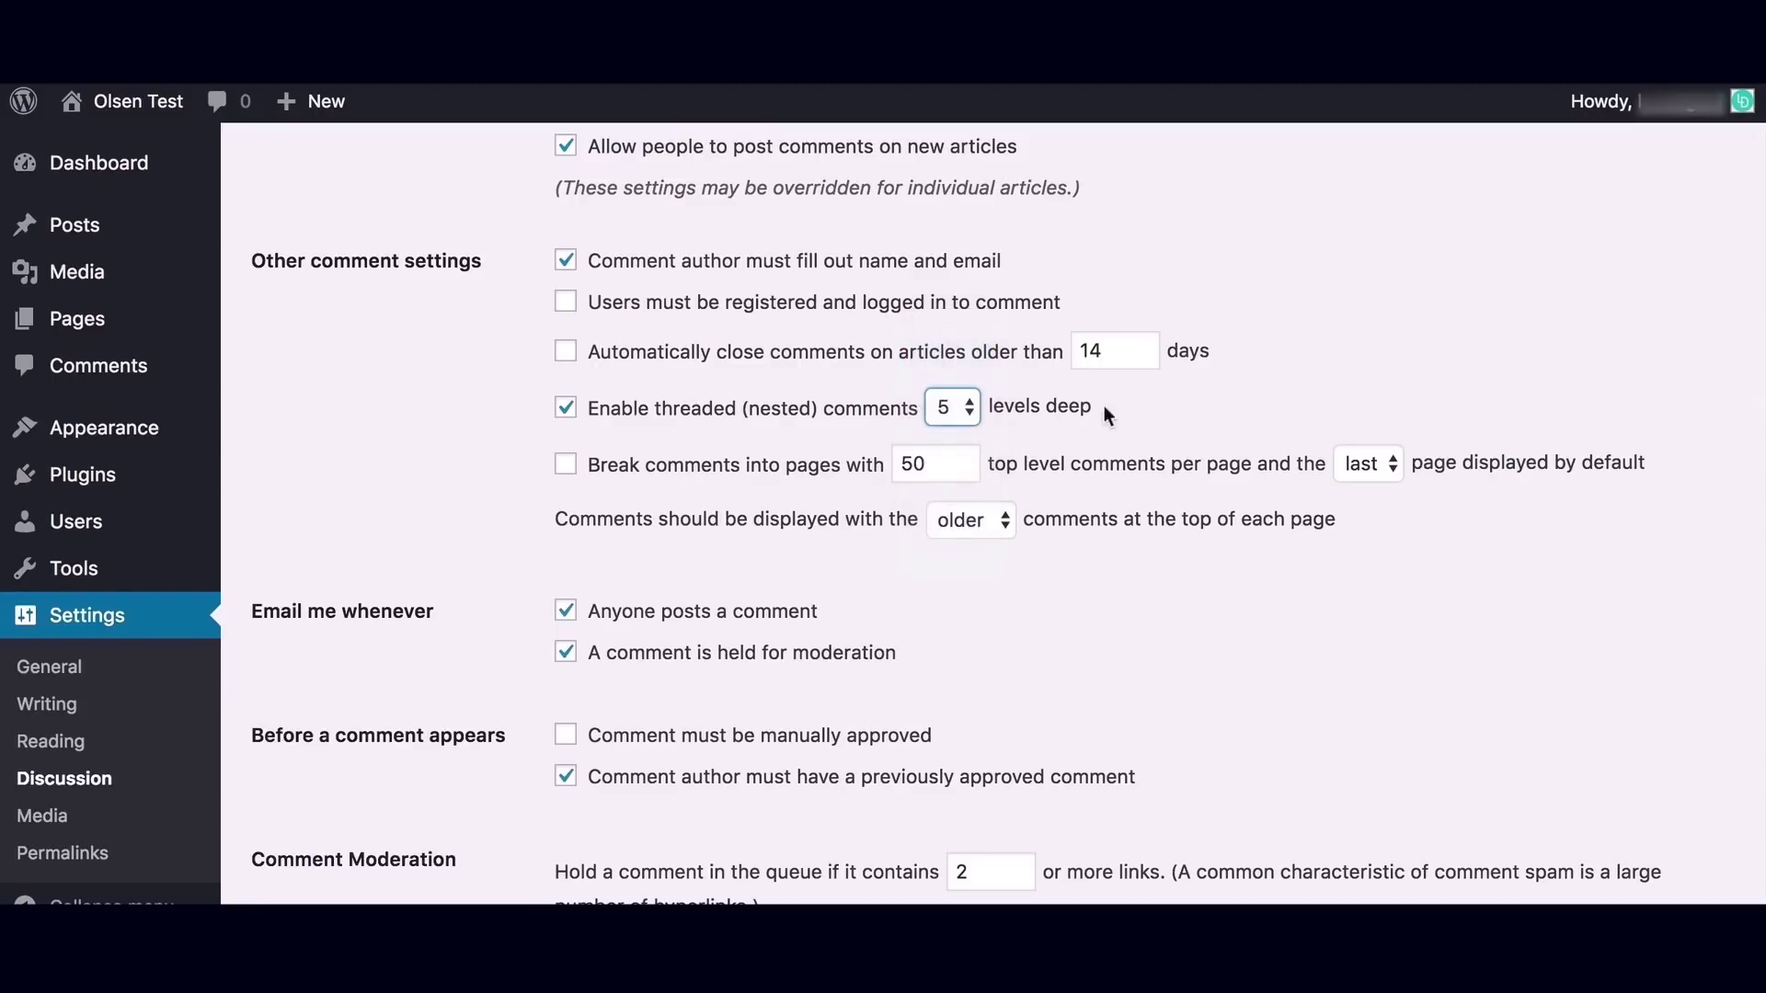
click(966, 408)
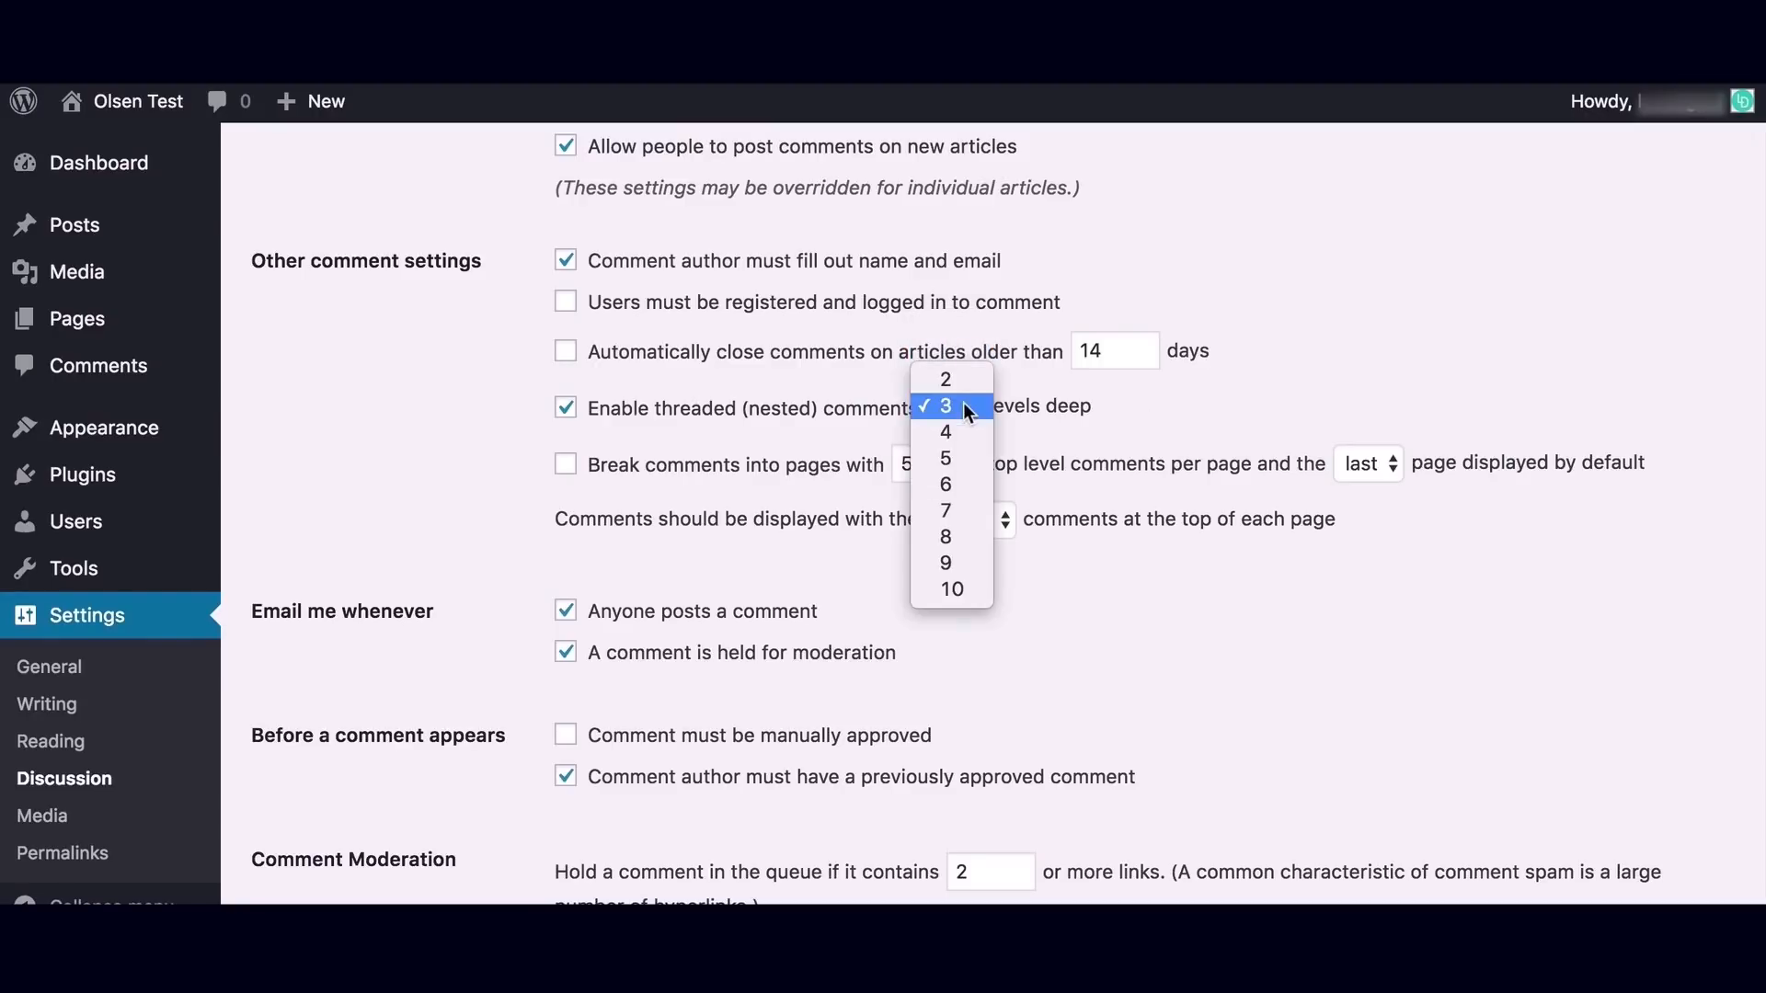
click(960, 452)
Keep older comments displayed at the top of each page.
scroll(1195, 410, down, 1)
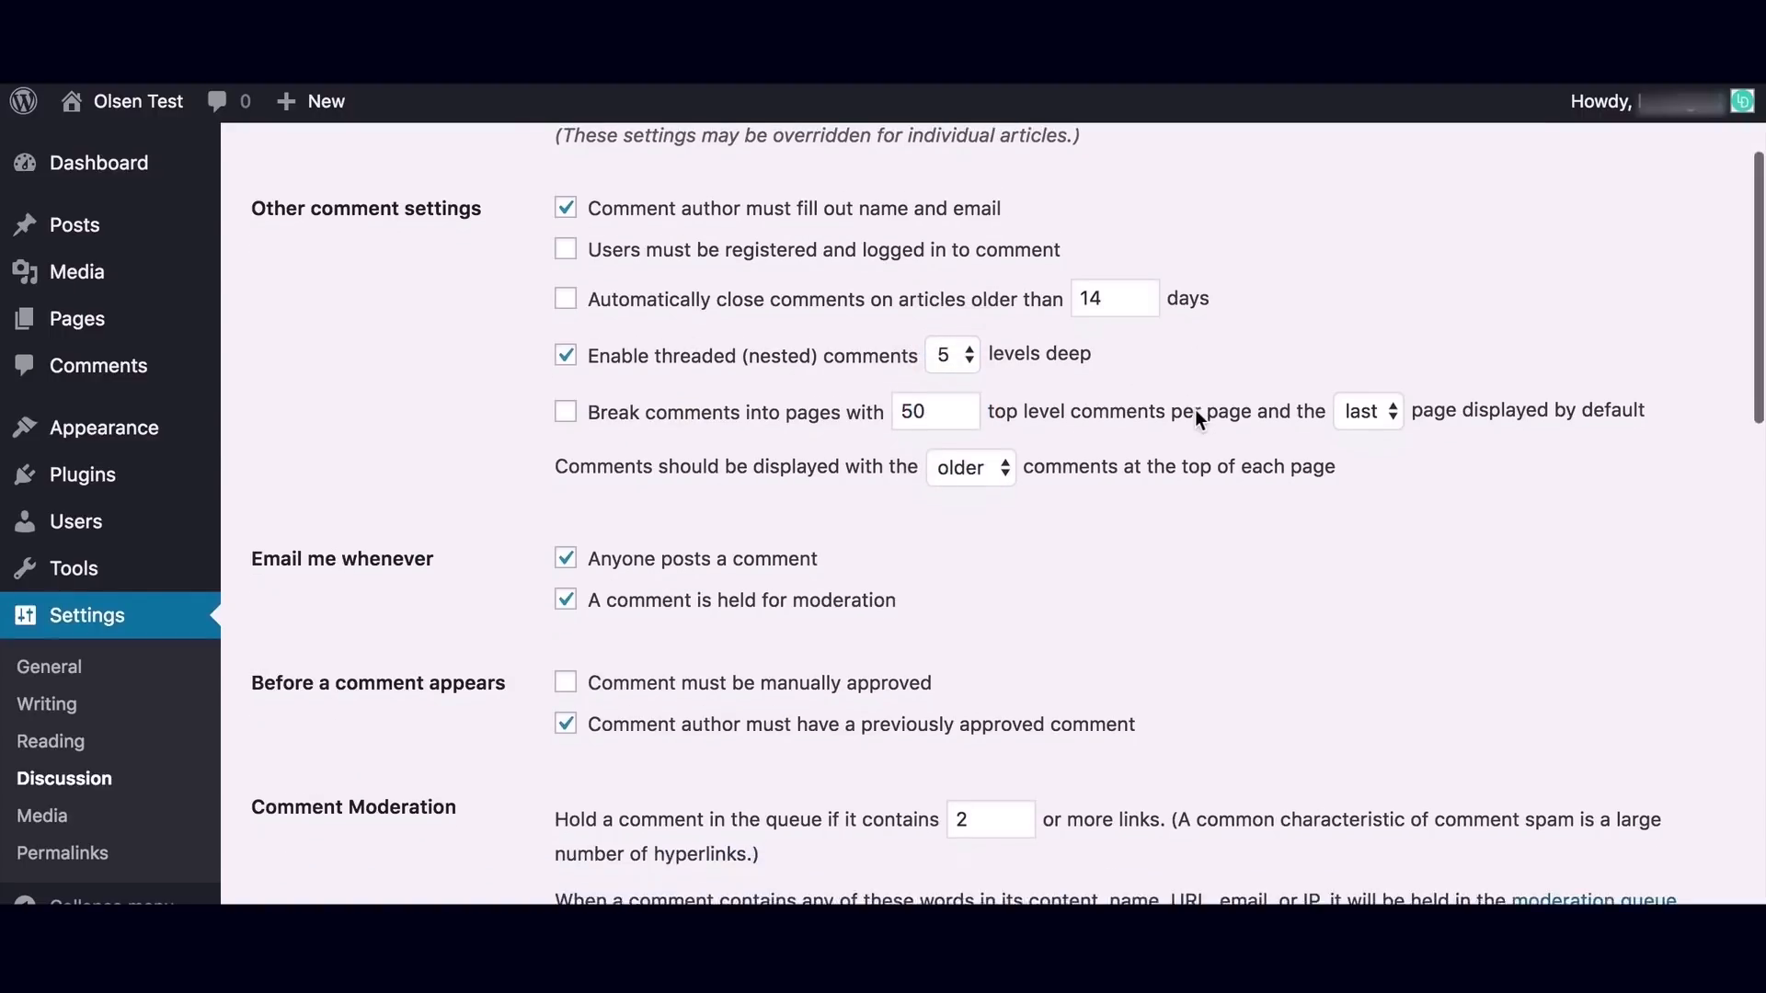
scroll(1058, 414, down, 1)
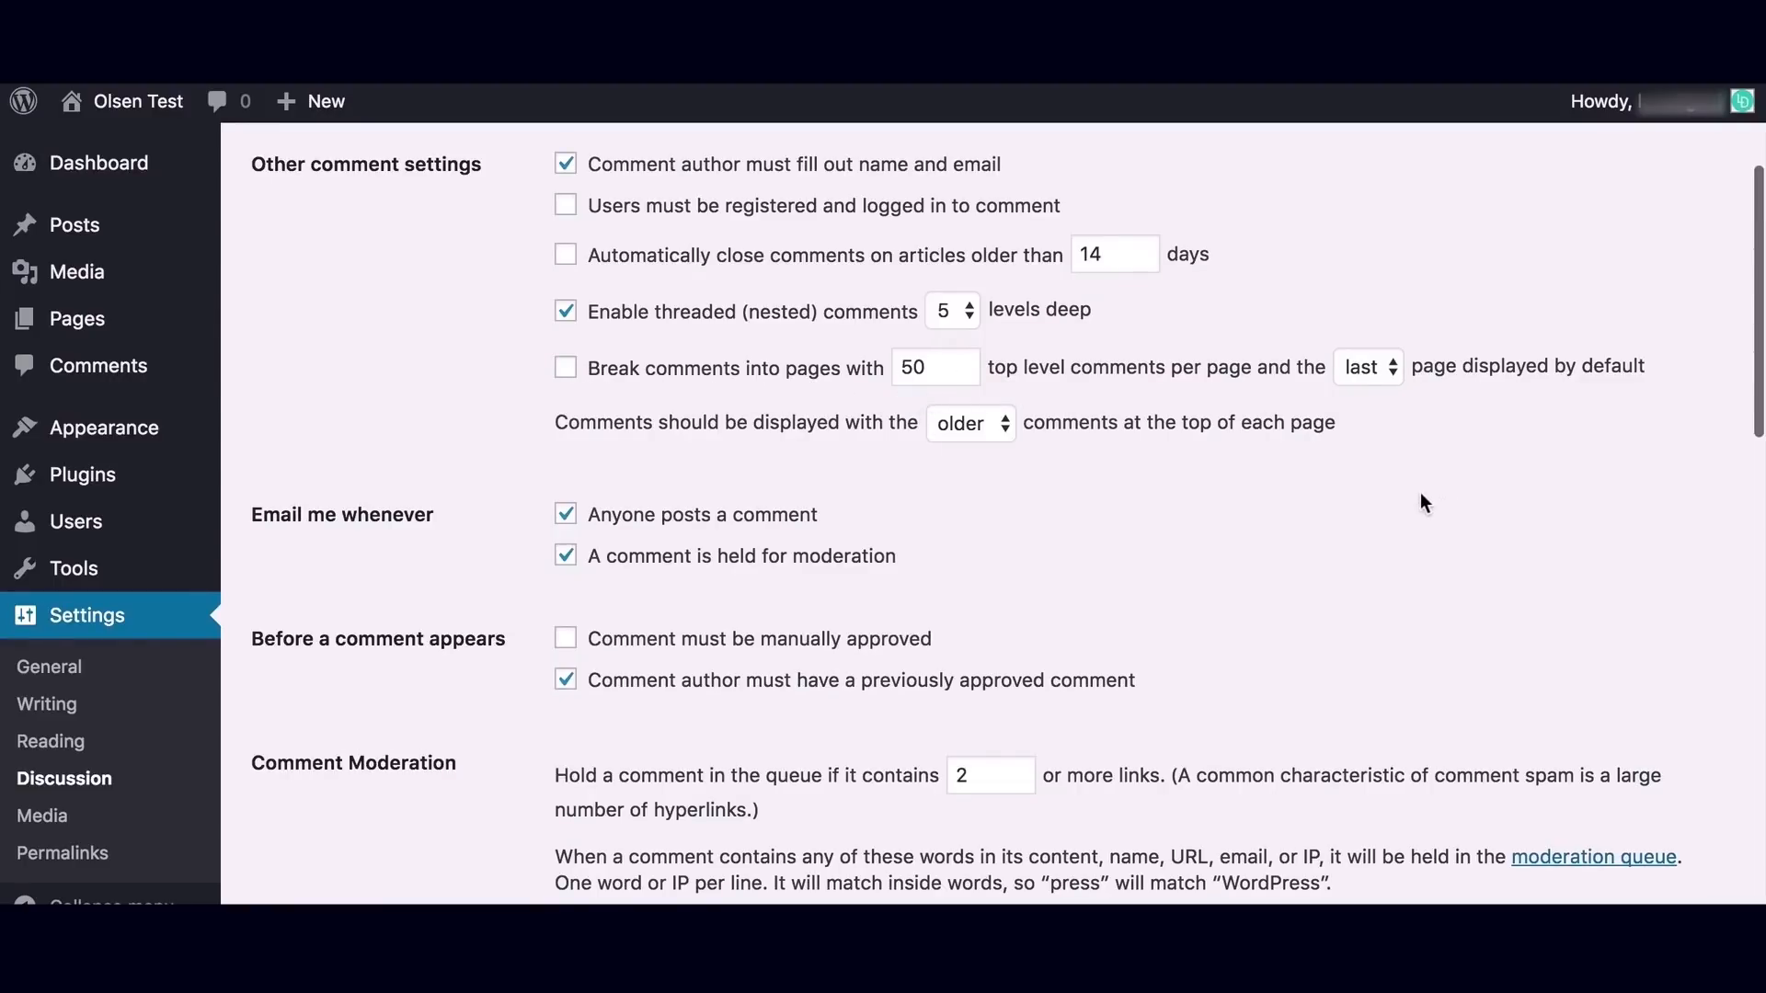
scroll(1415, 494, down, 2)
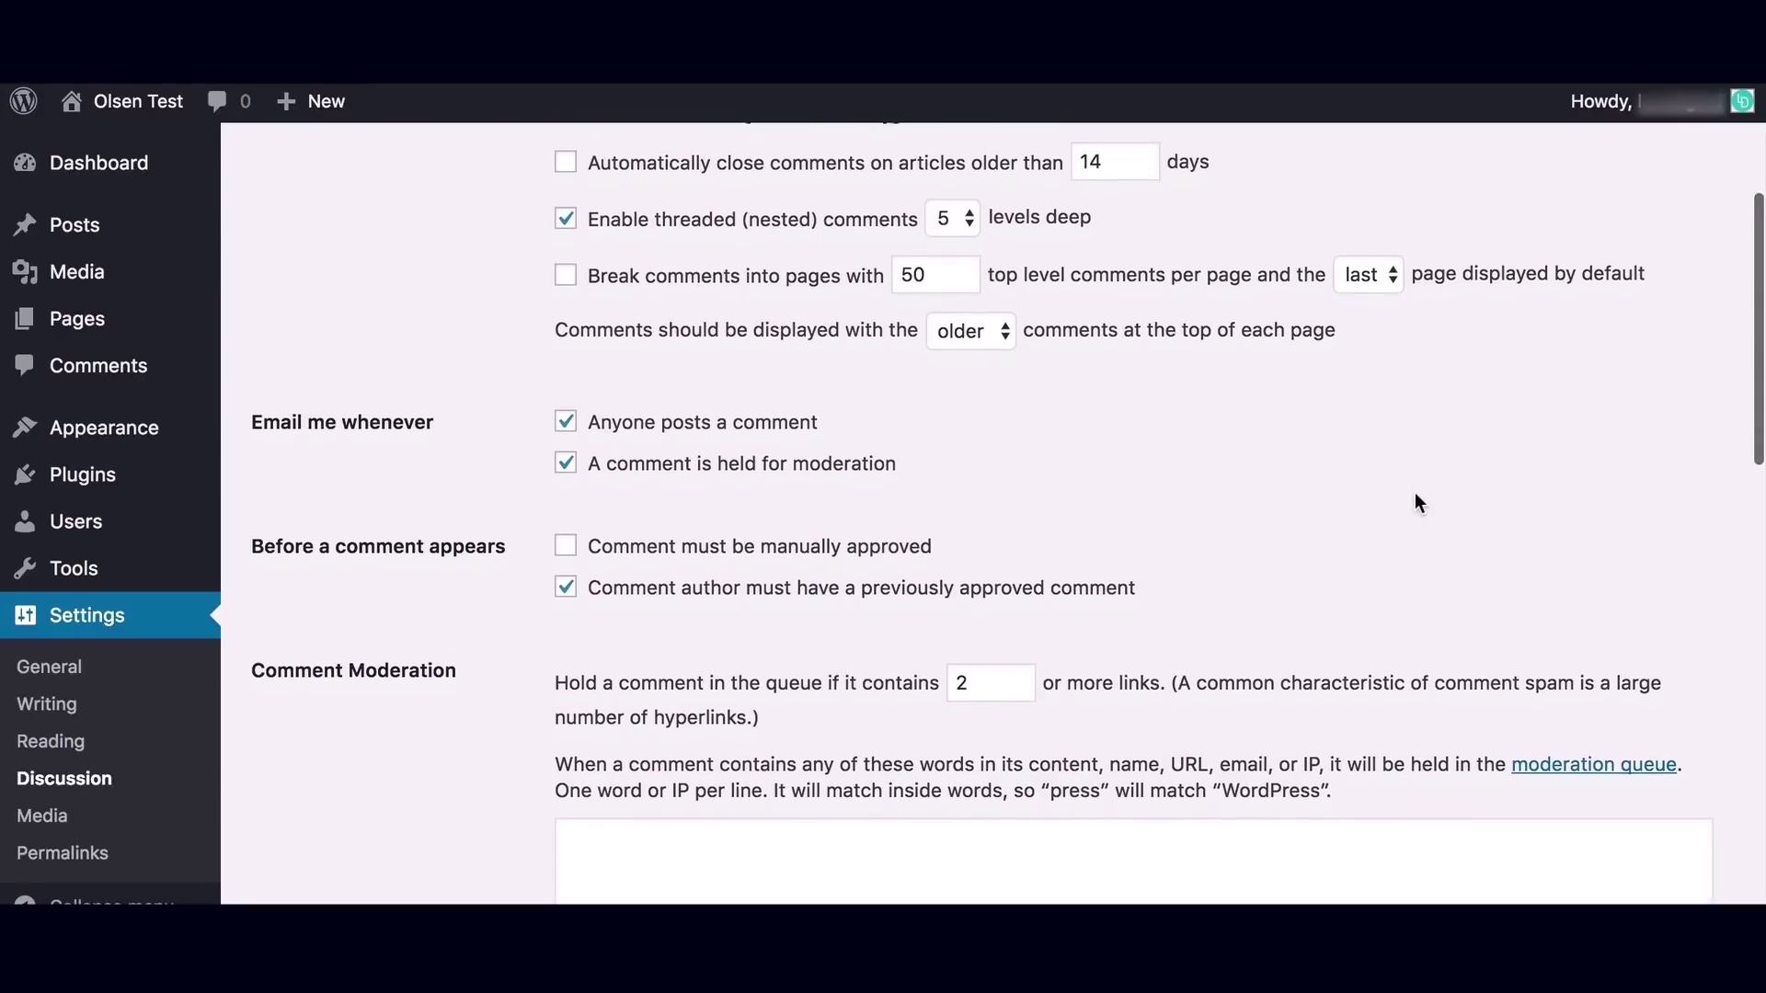
scroll(1415, 494, down, 1)
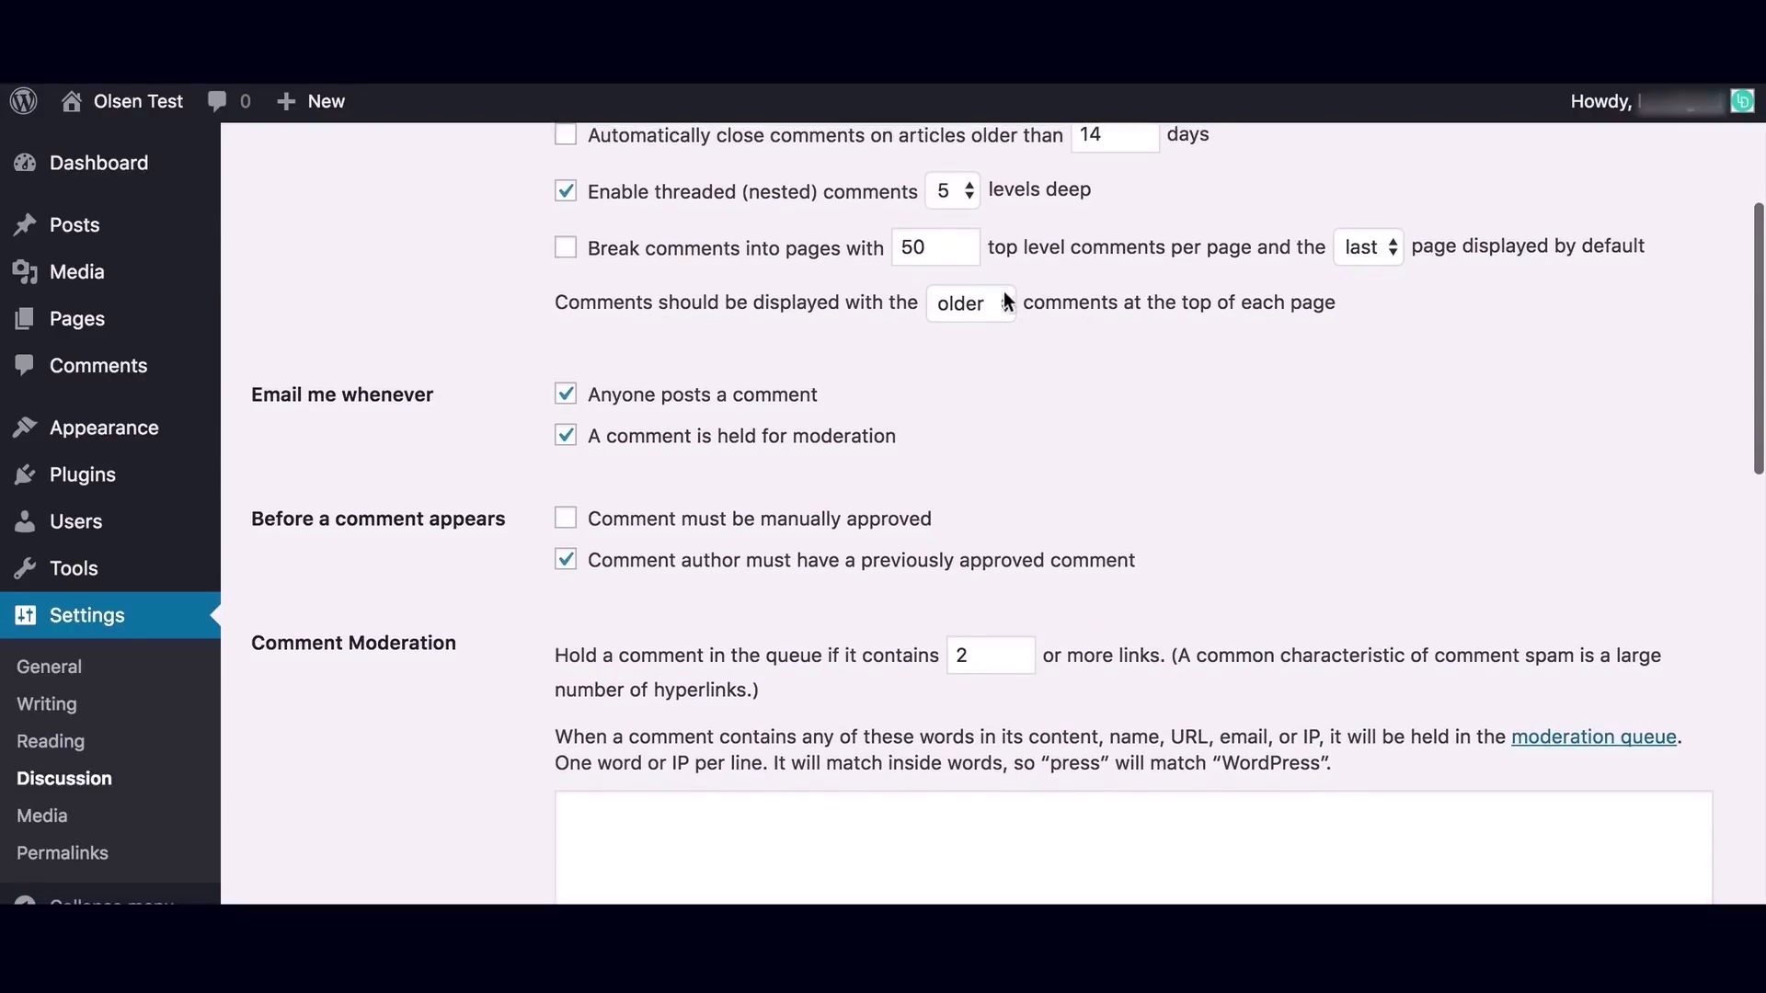
click(1006, 301)
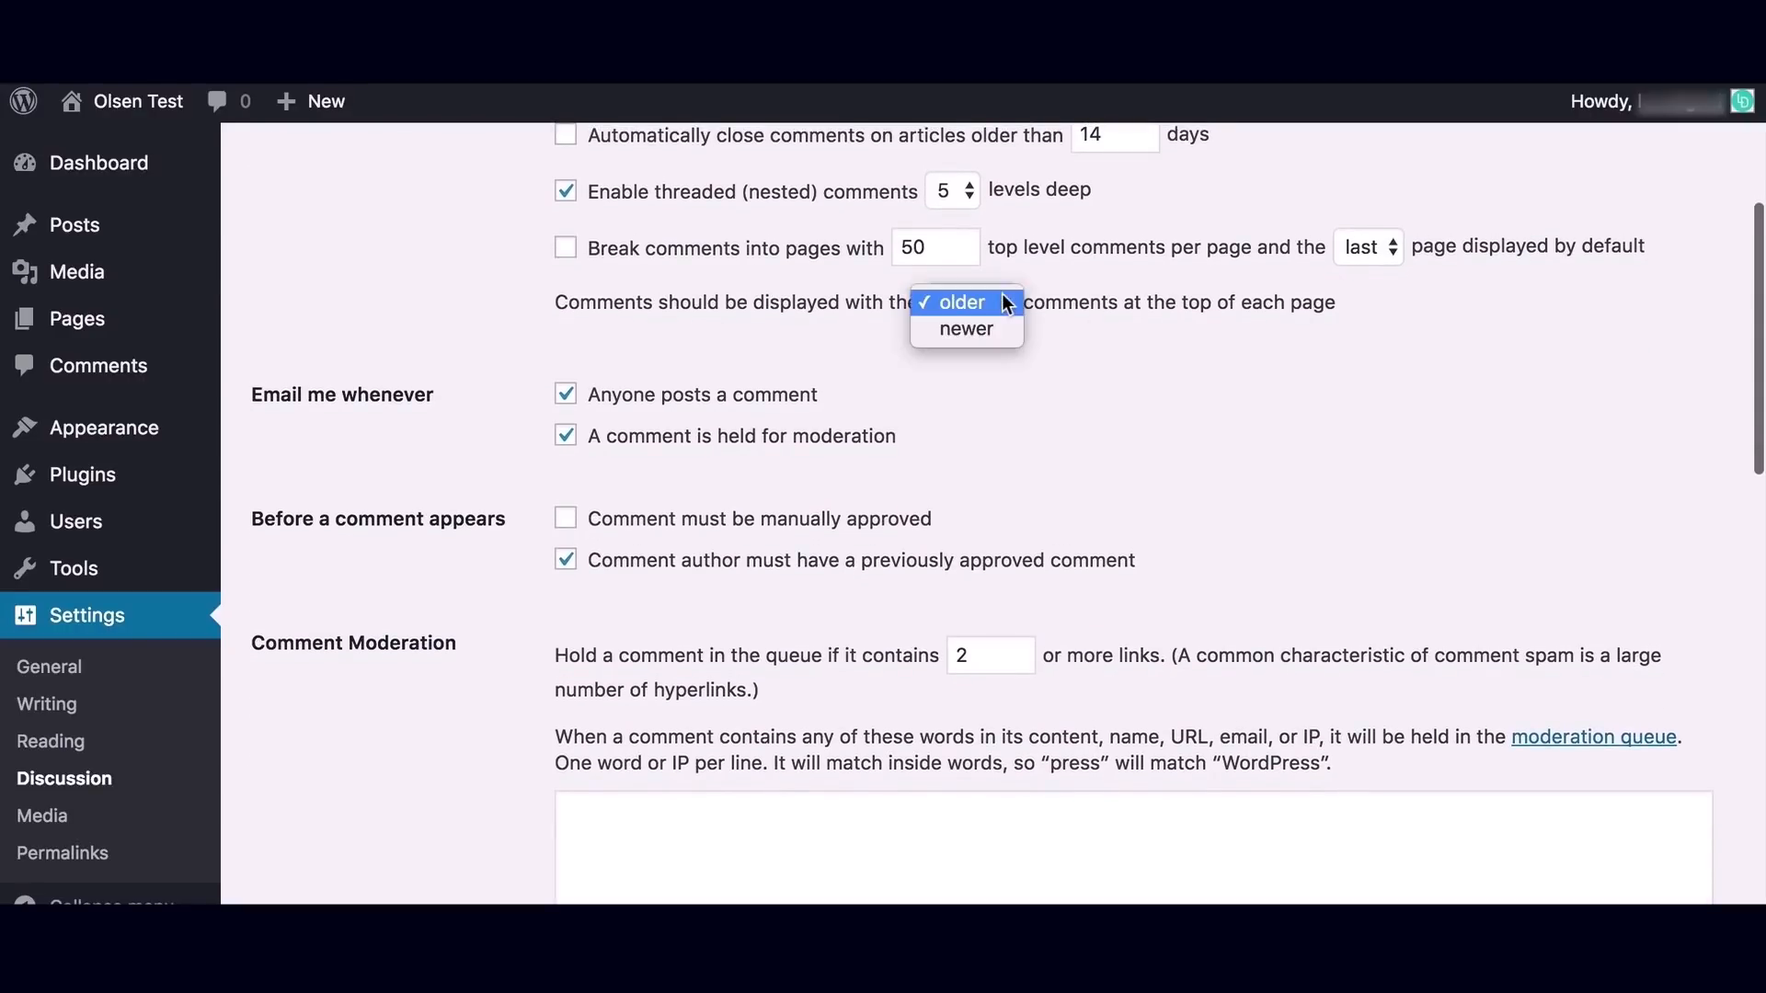
click(1054, 342)
Lower the comment moderation link limit to 1.
scroll(1054, 343, up, 1)
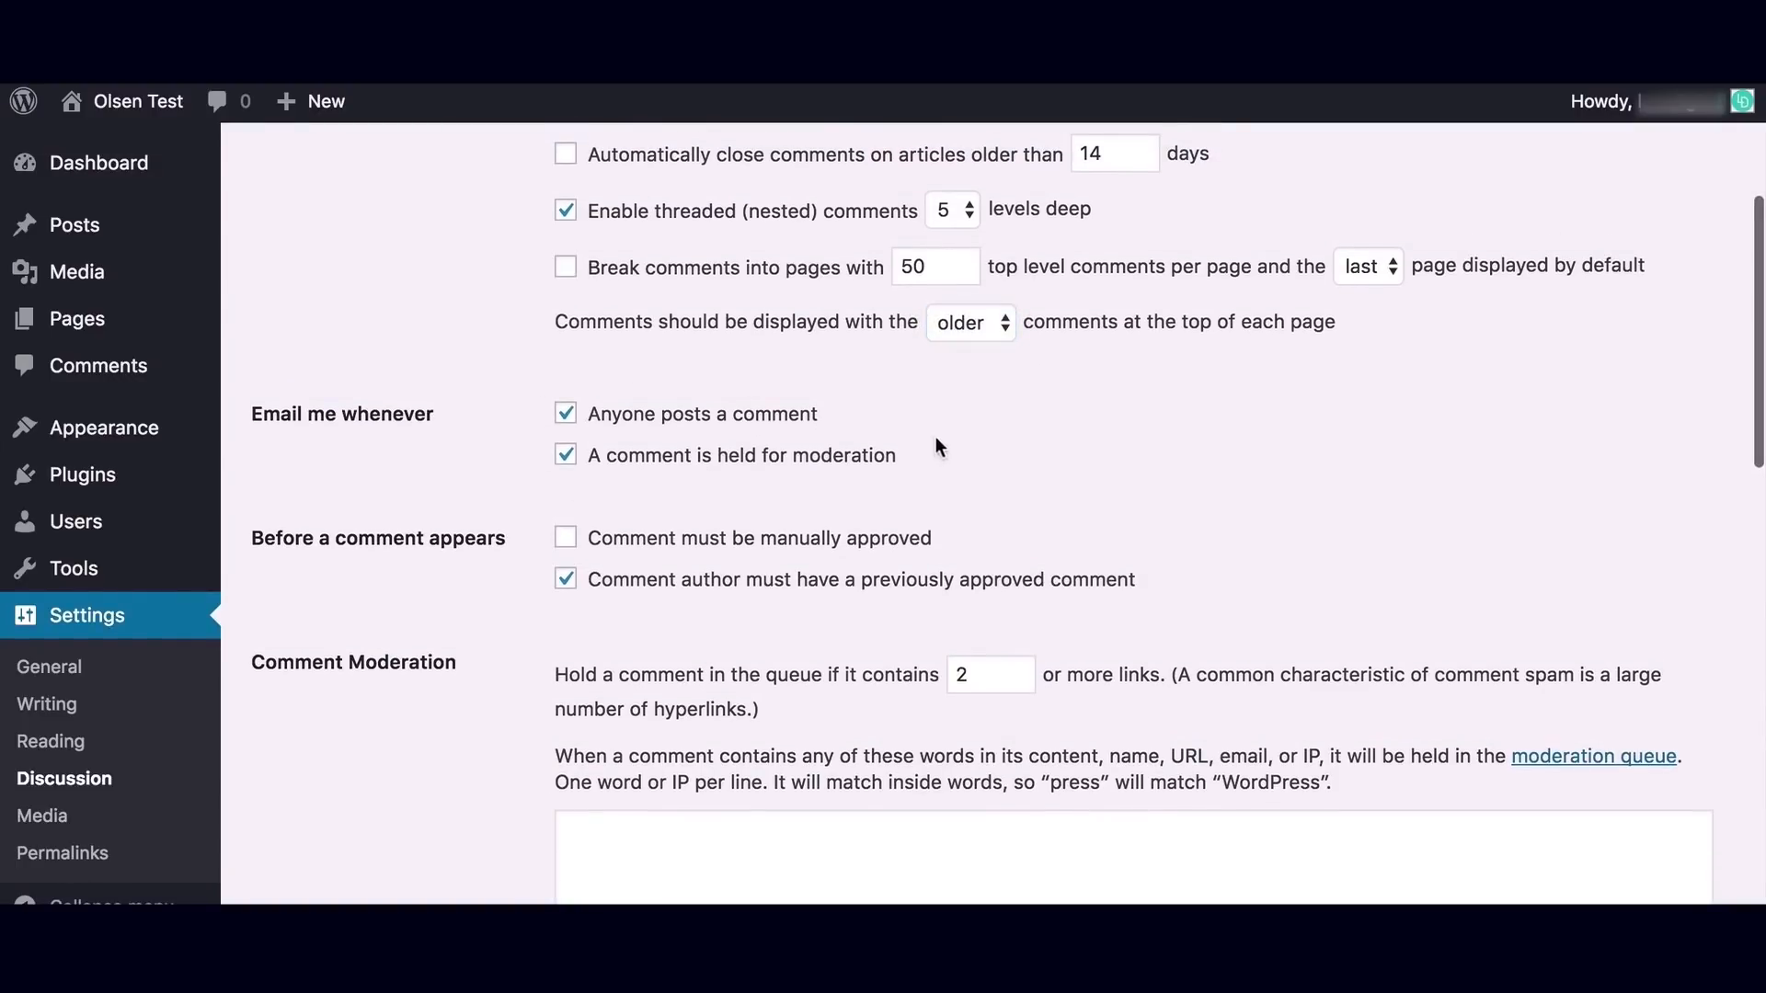
scroll(962, 448, down, 1)
scroll(962, 453, down, 2)
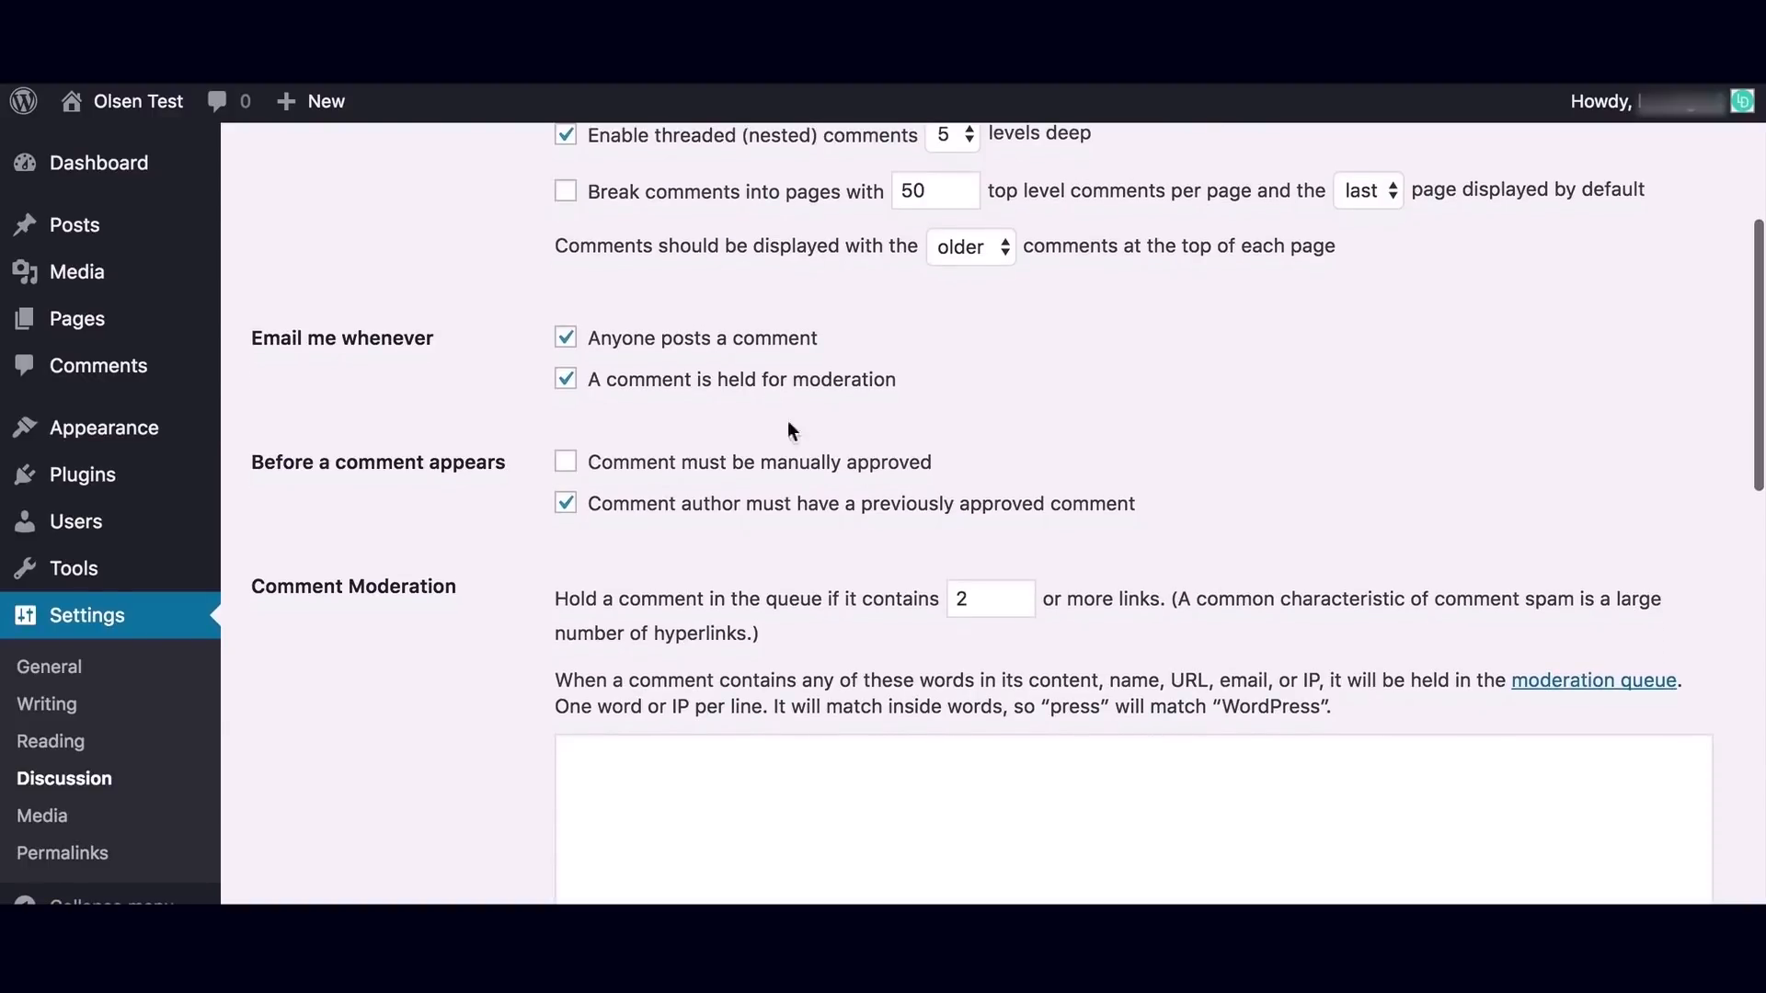
scroll(1323, 508, down, 3)
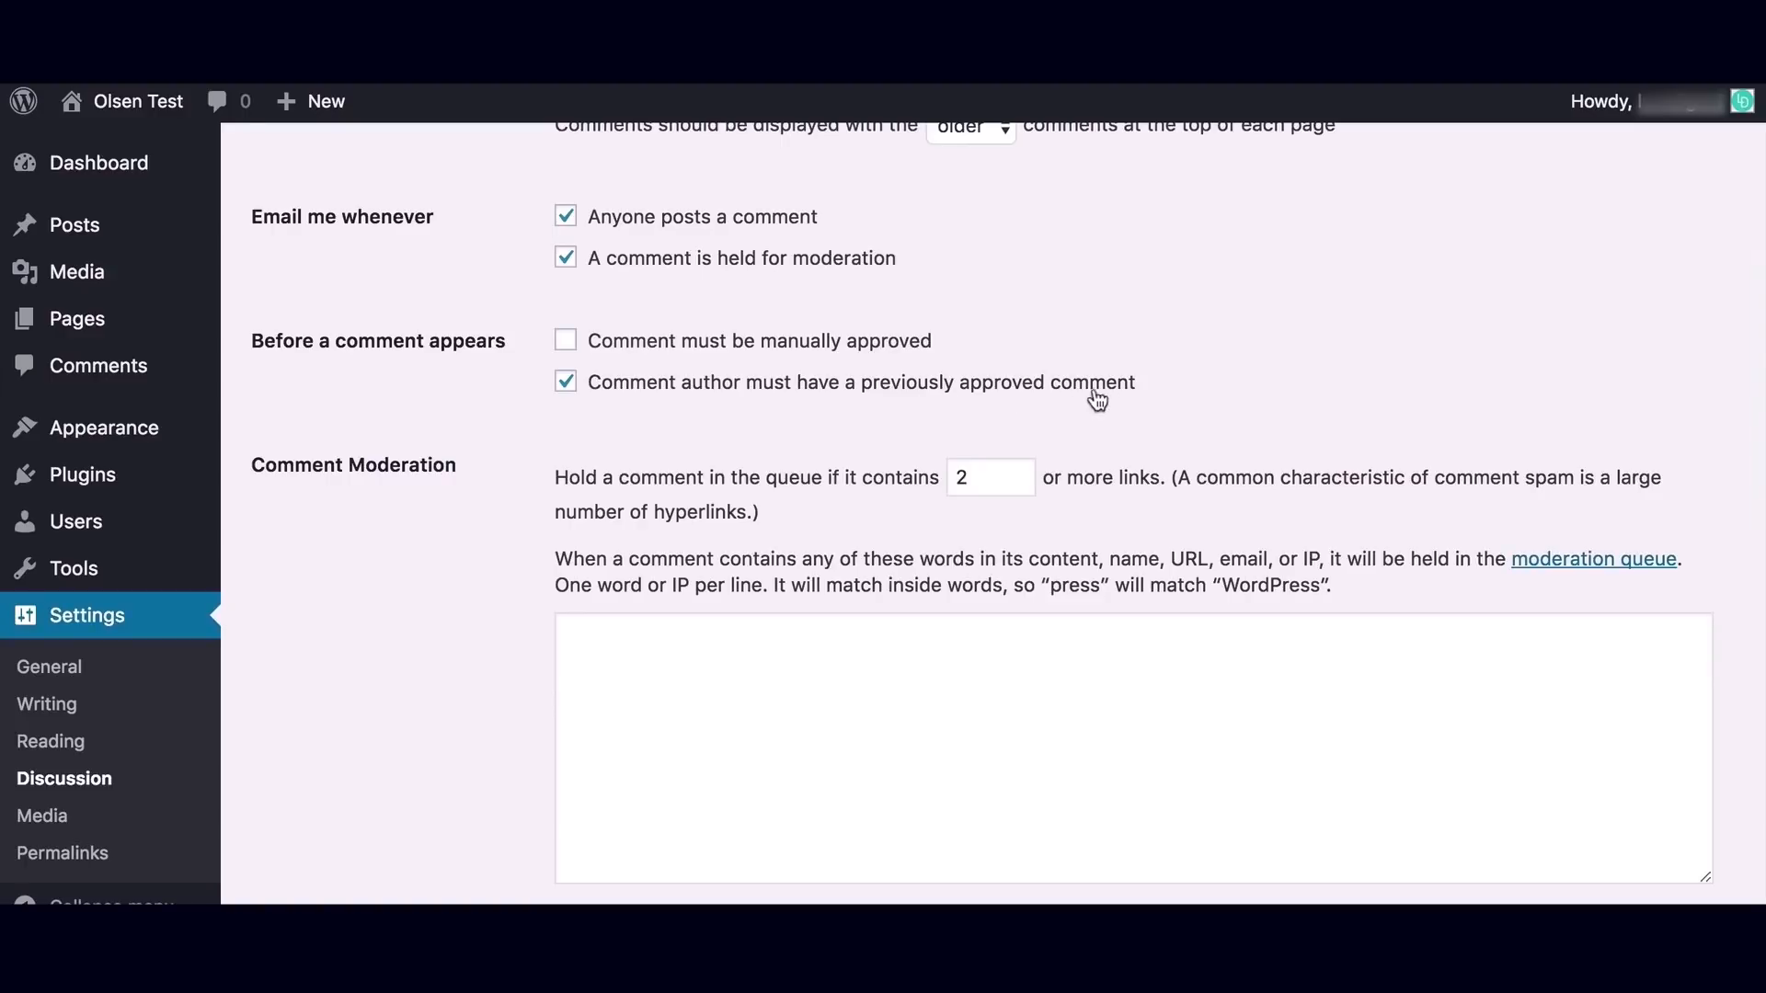
scroll(1260, 400, down, 1)
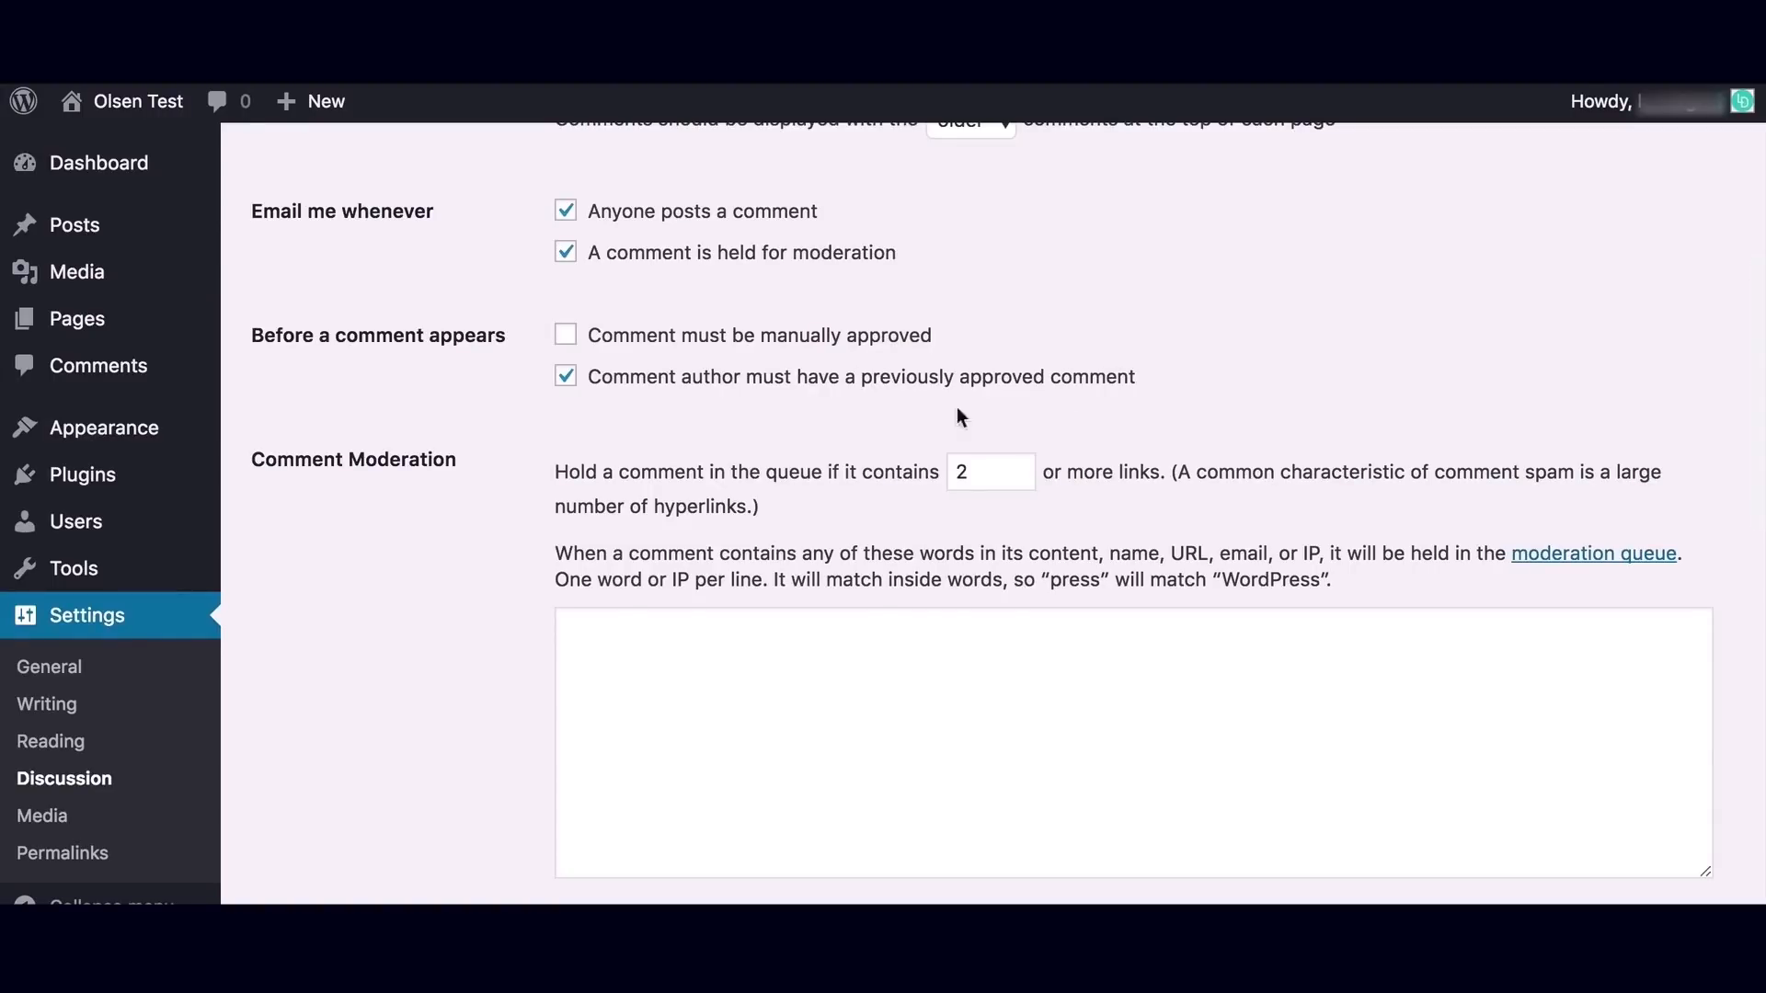
scroll(1105, 429, down, 2)
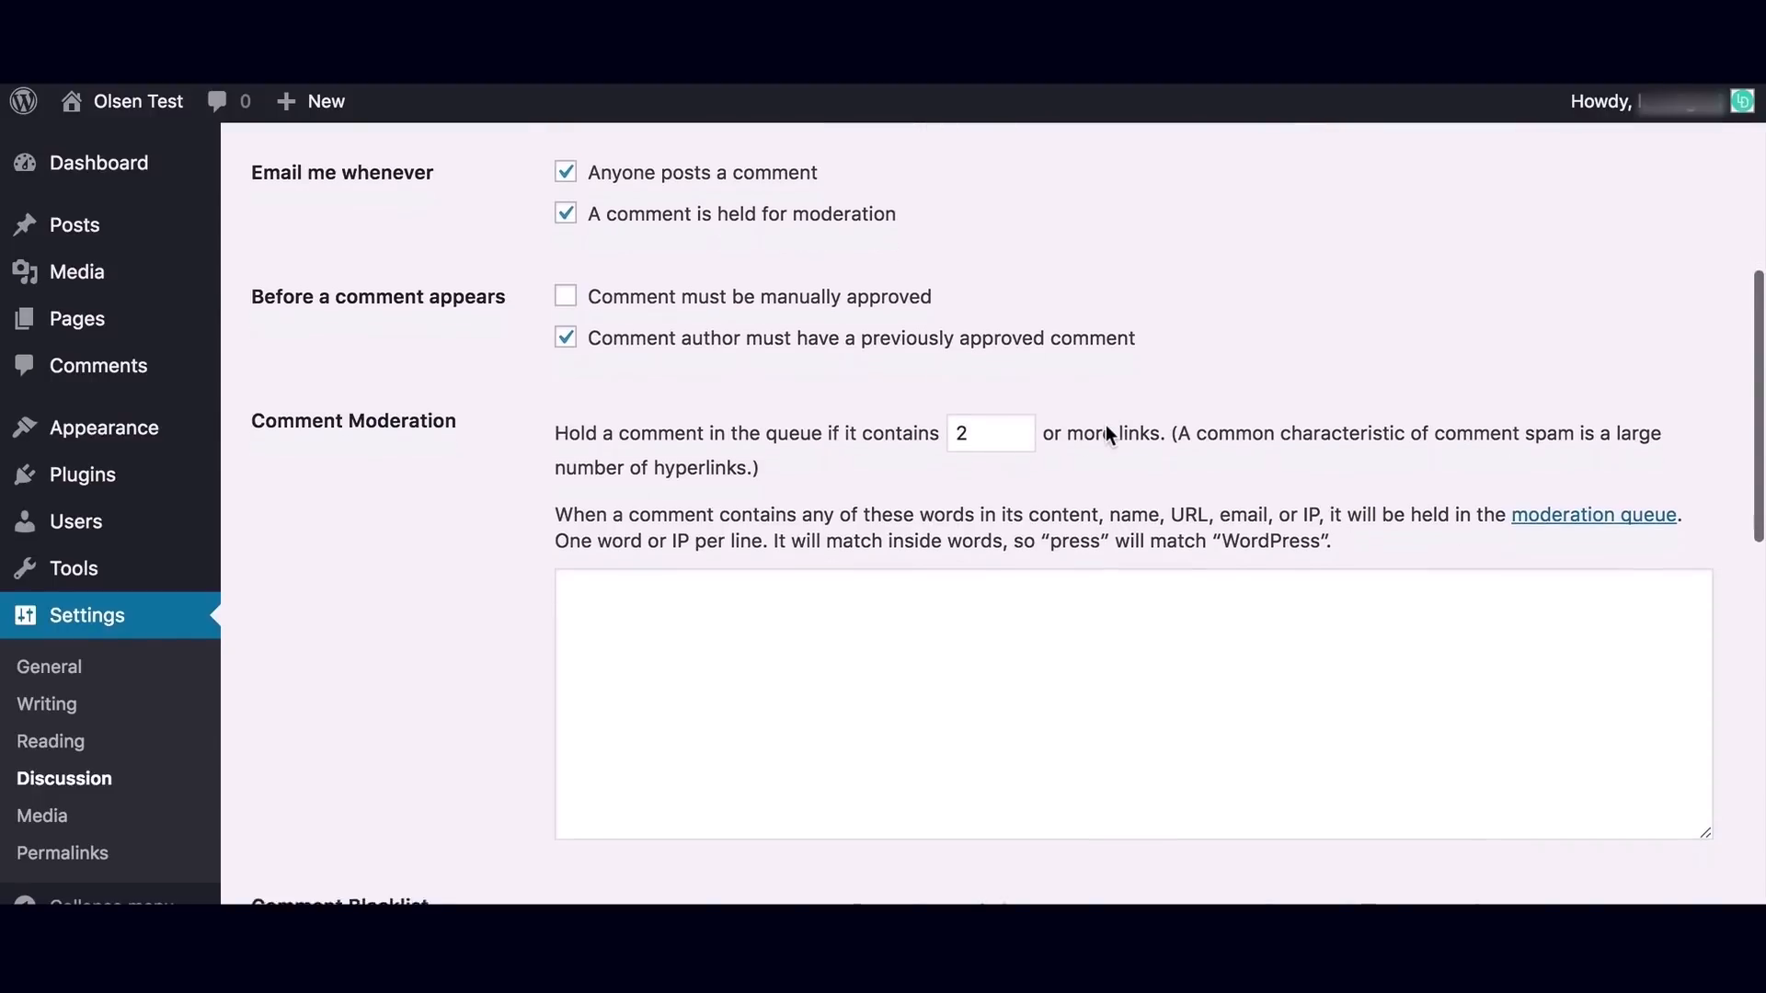
scroll(1105, 429, down, 2)
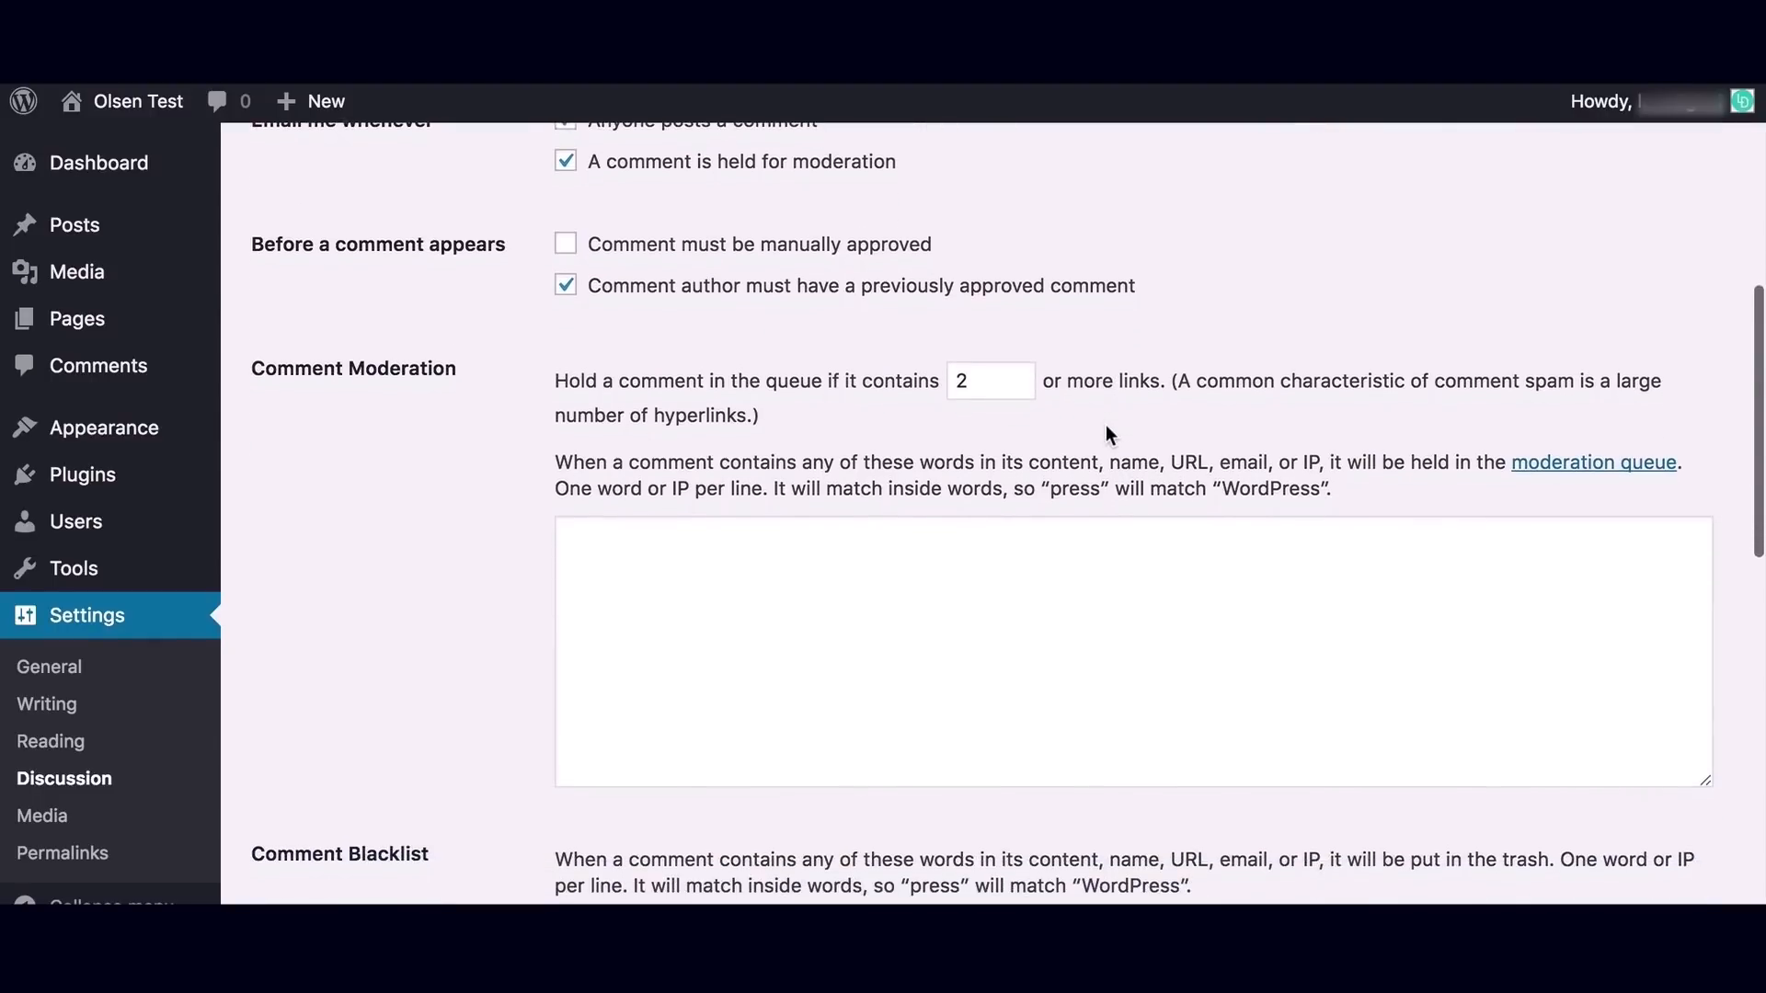
click(1016, 384)
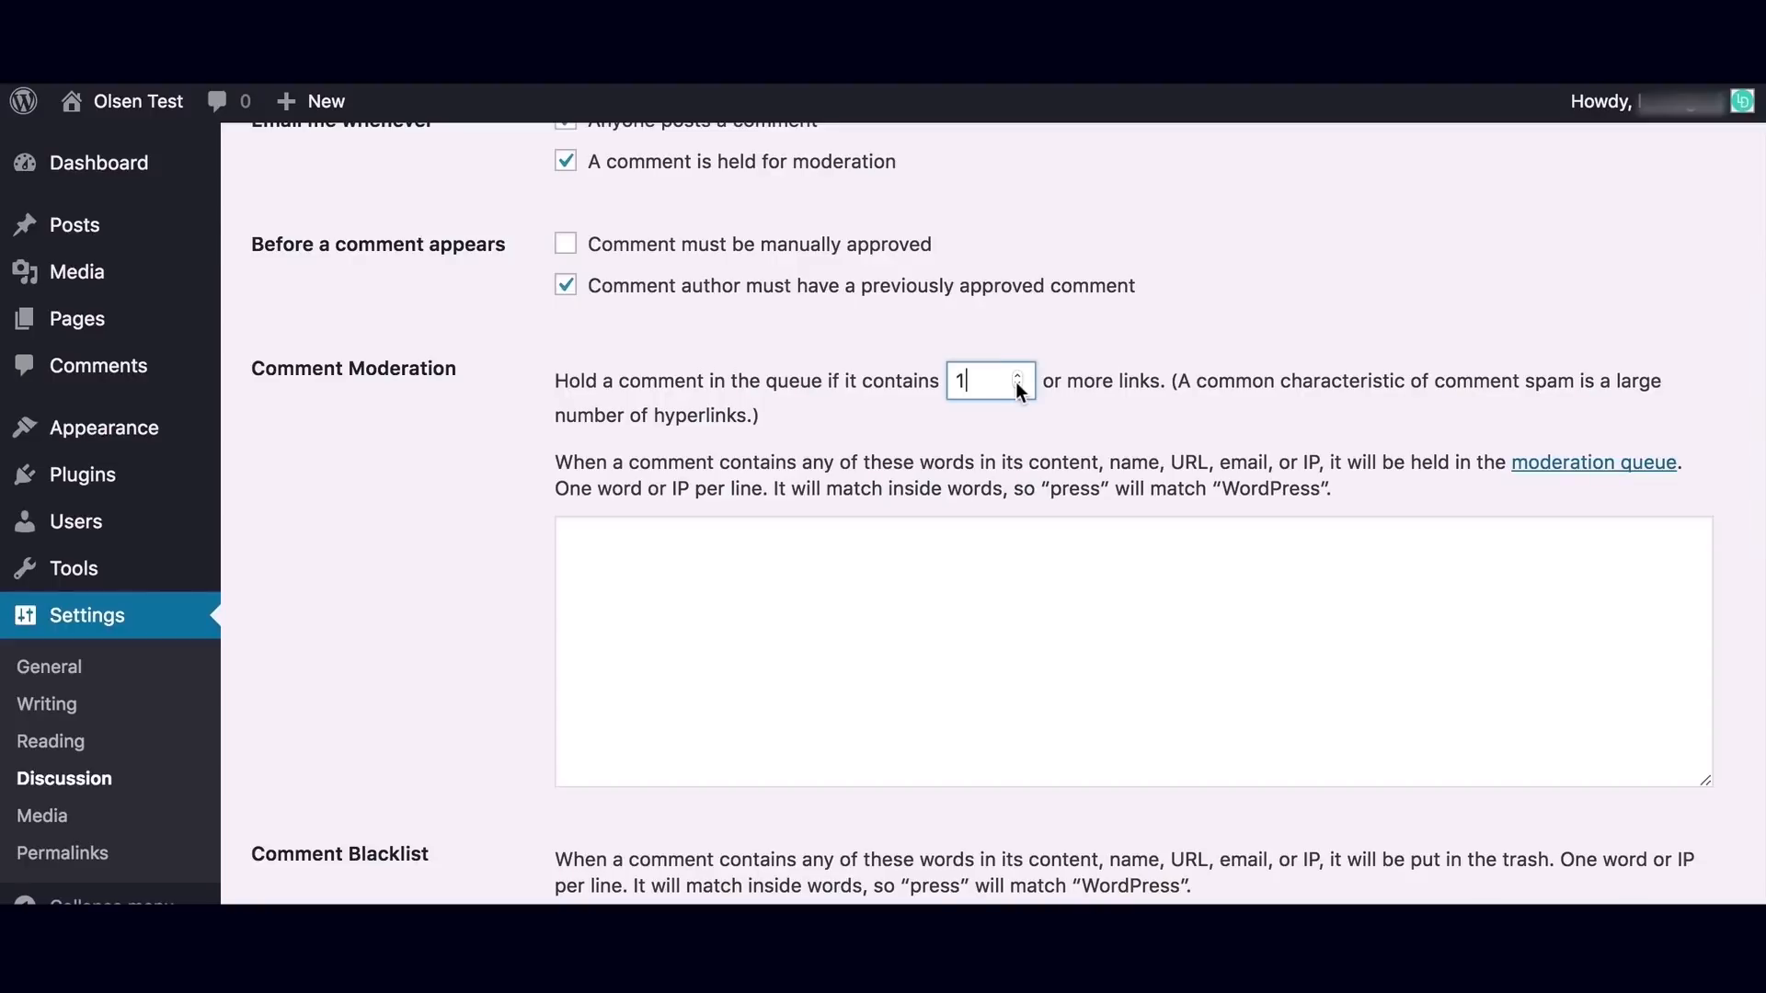
click(1089, 345)
Save the Discussion settings and go to the Media settings page.
scroll(1056, 436, down, 3)
scroll(1056, 436, down, 10)
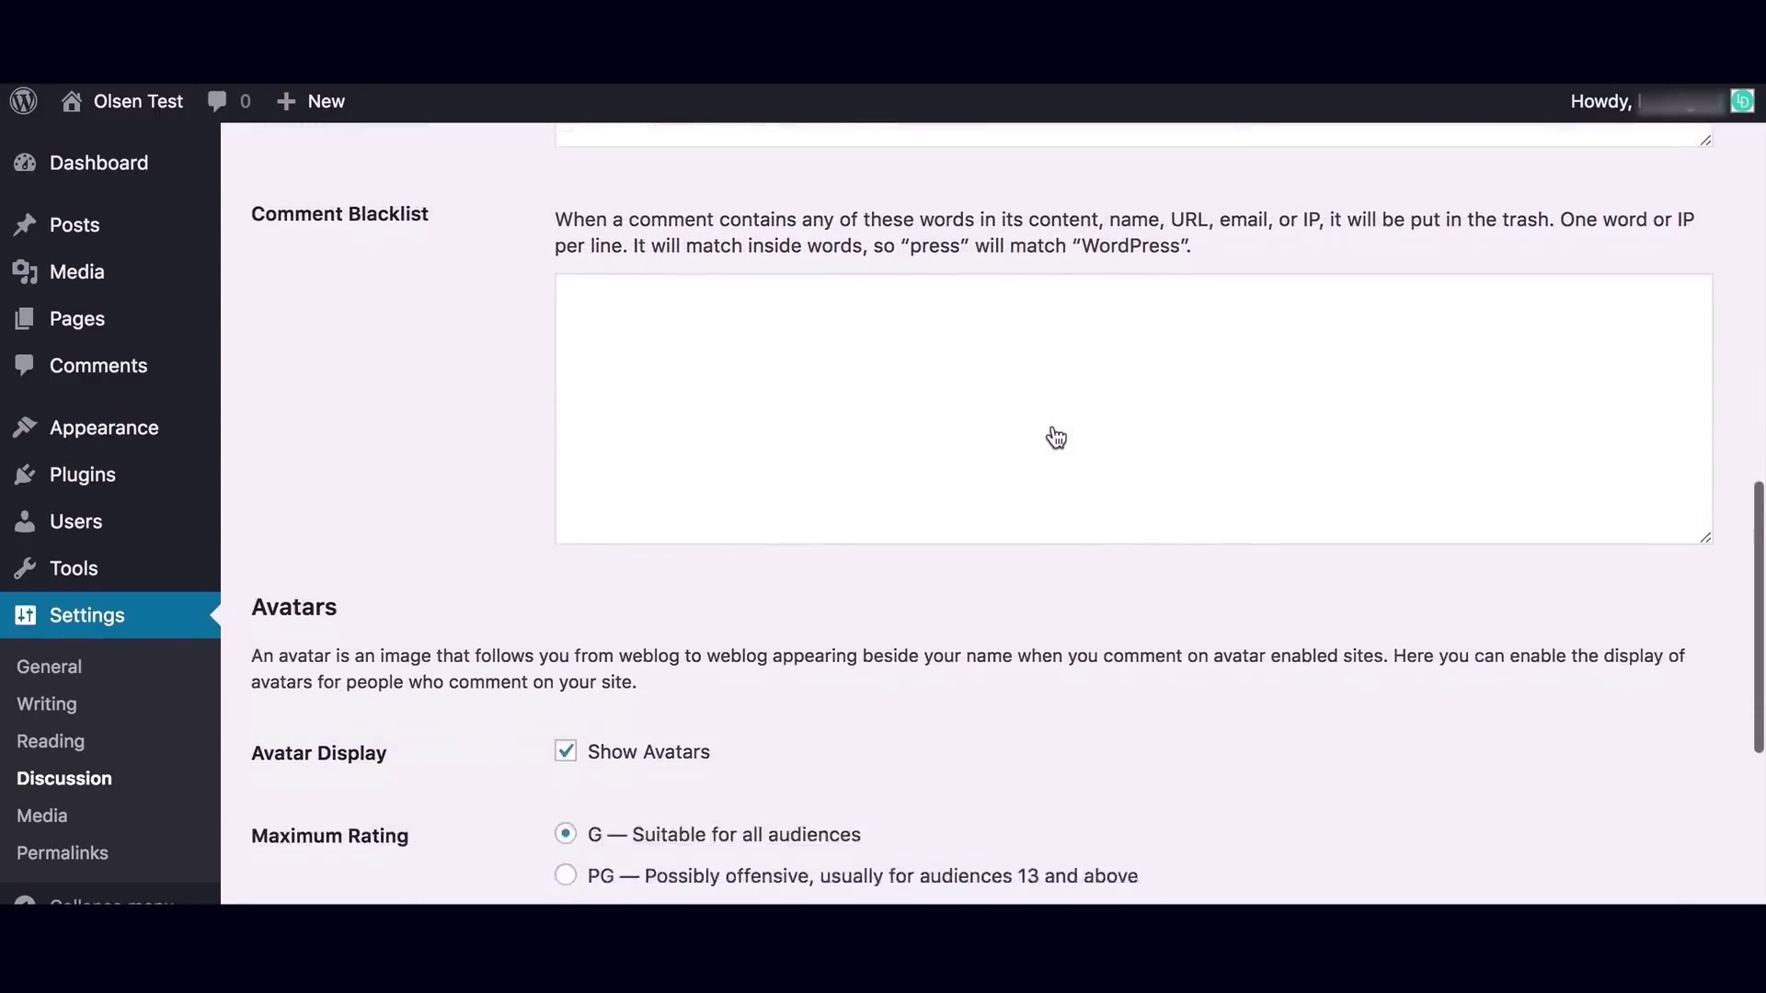
scroll(1056, 436, down, 3)
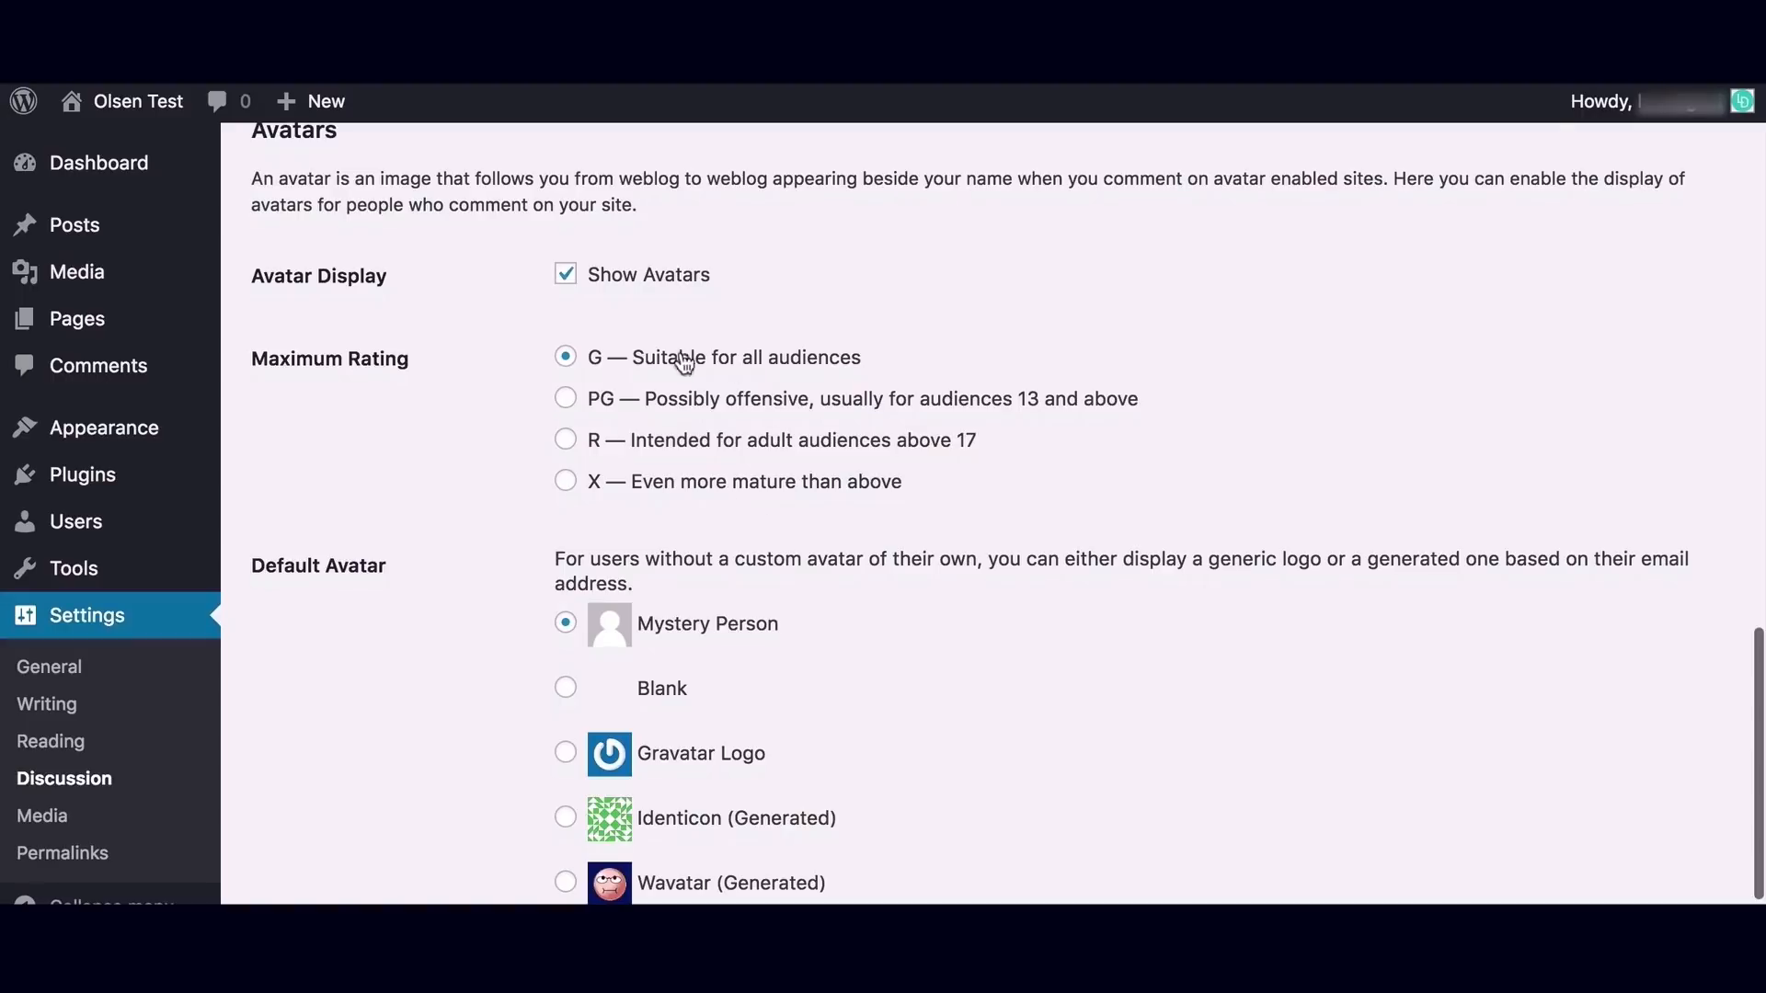
scroll(964, 646, down, 3)
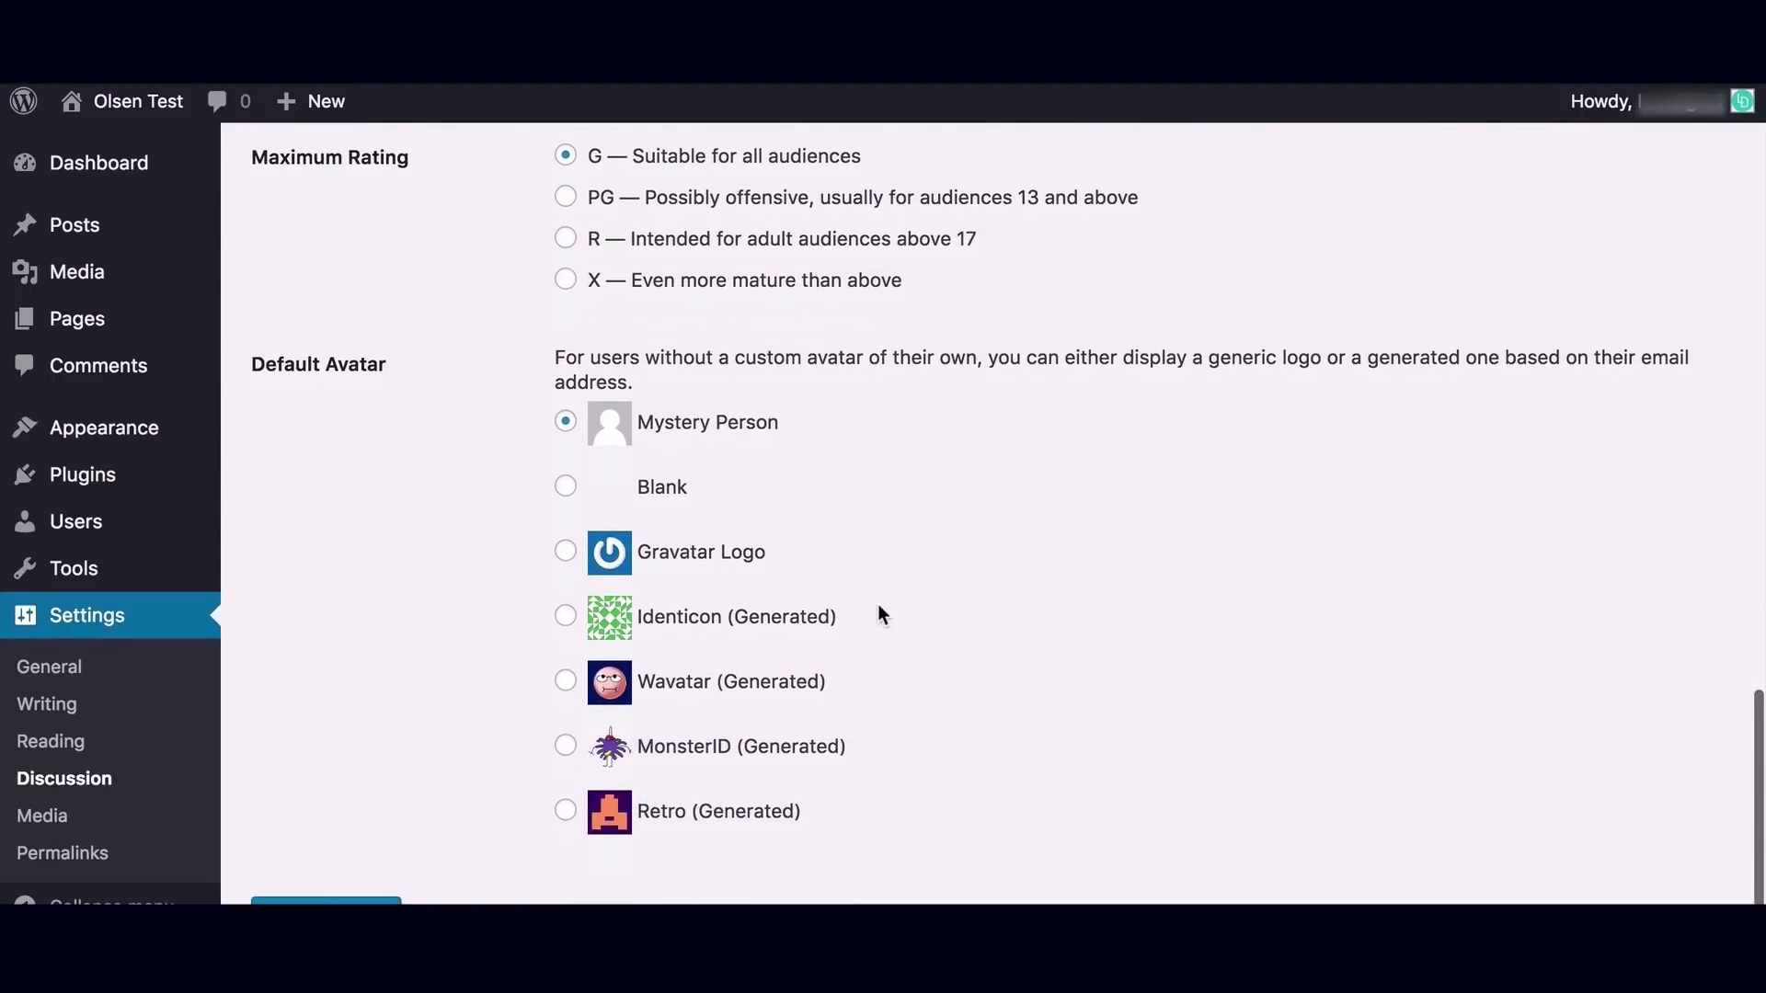
scroll(874, 607, down, 1)
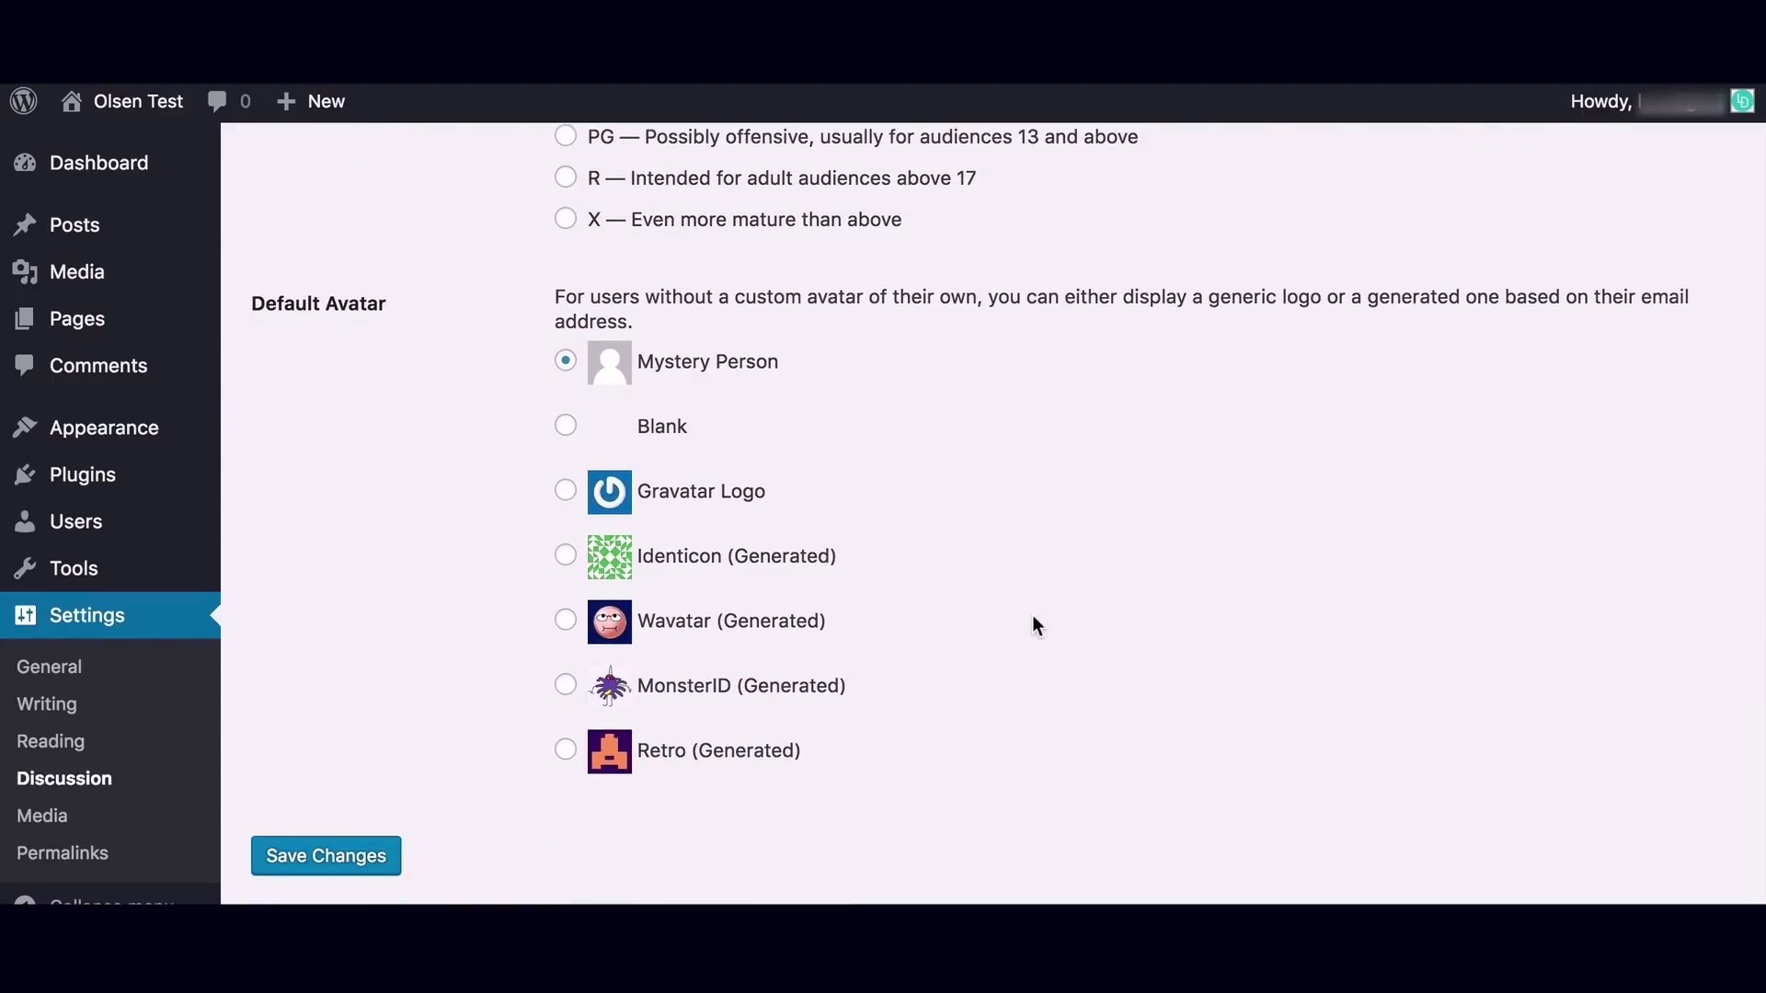
click(329, 860)
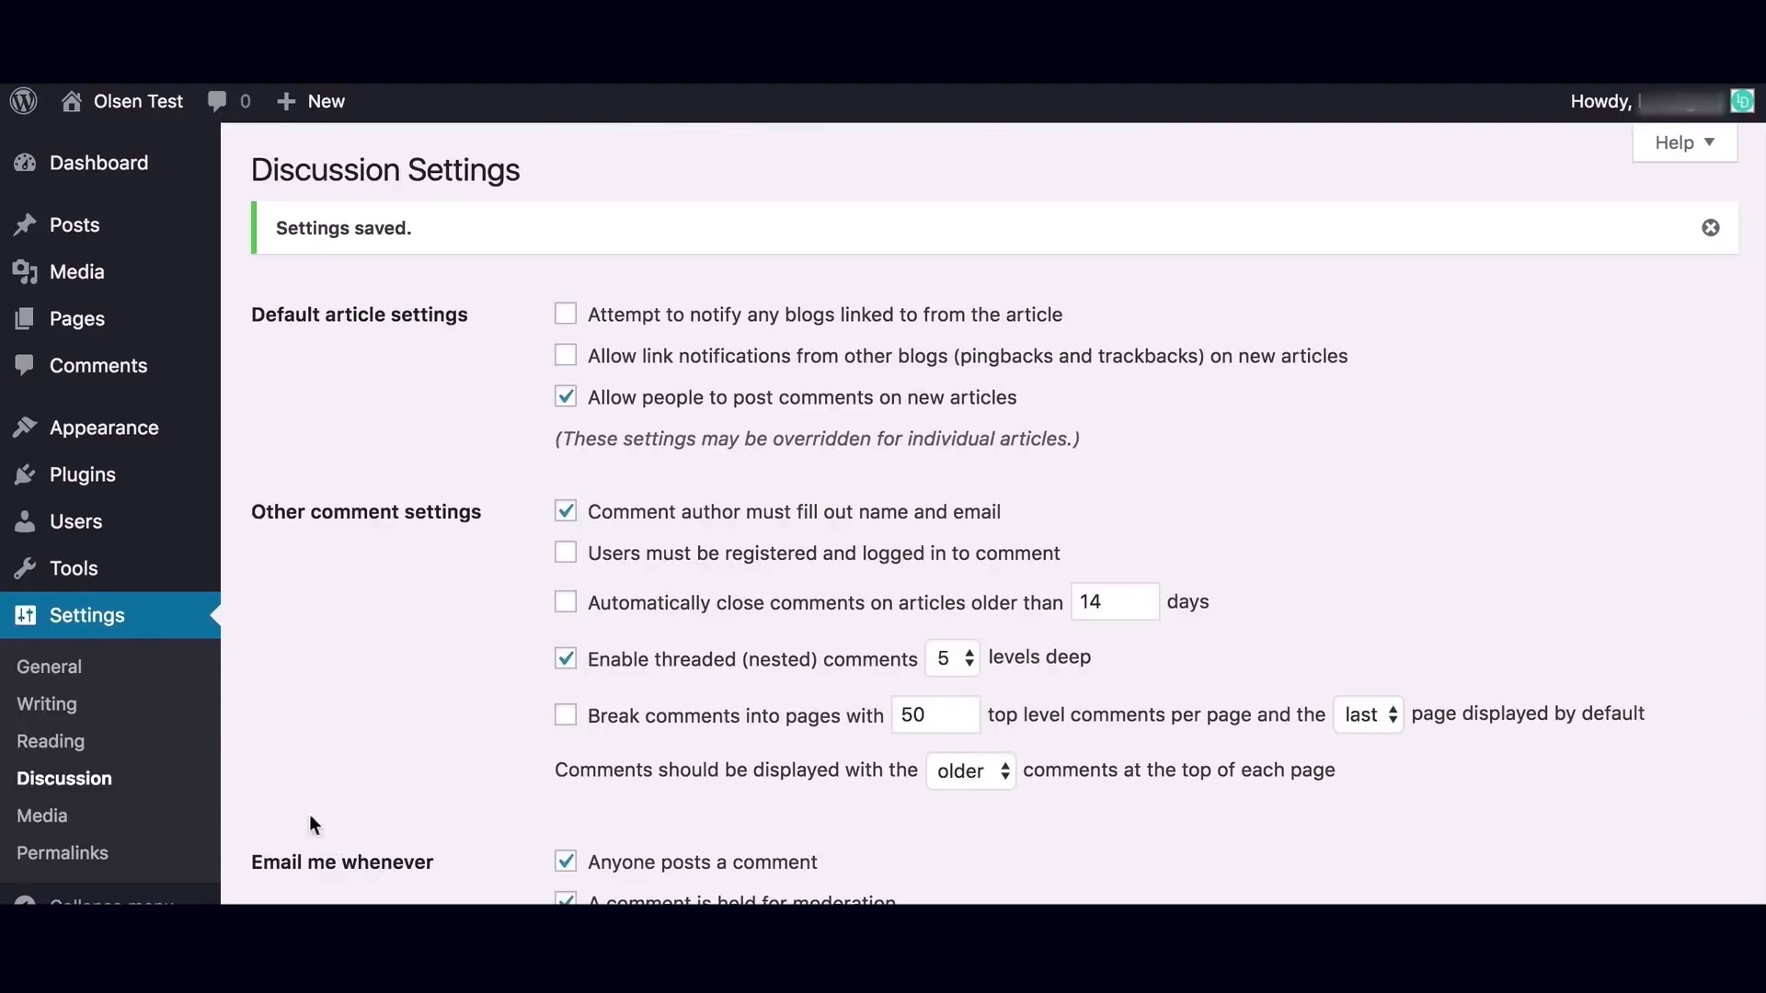
click(43, 816)
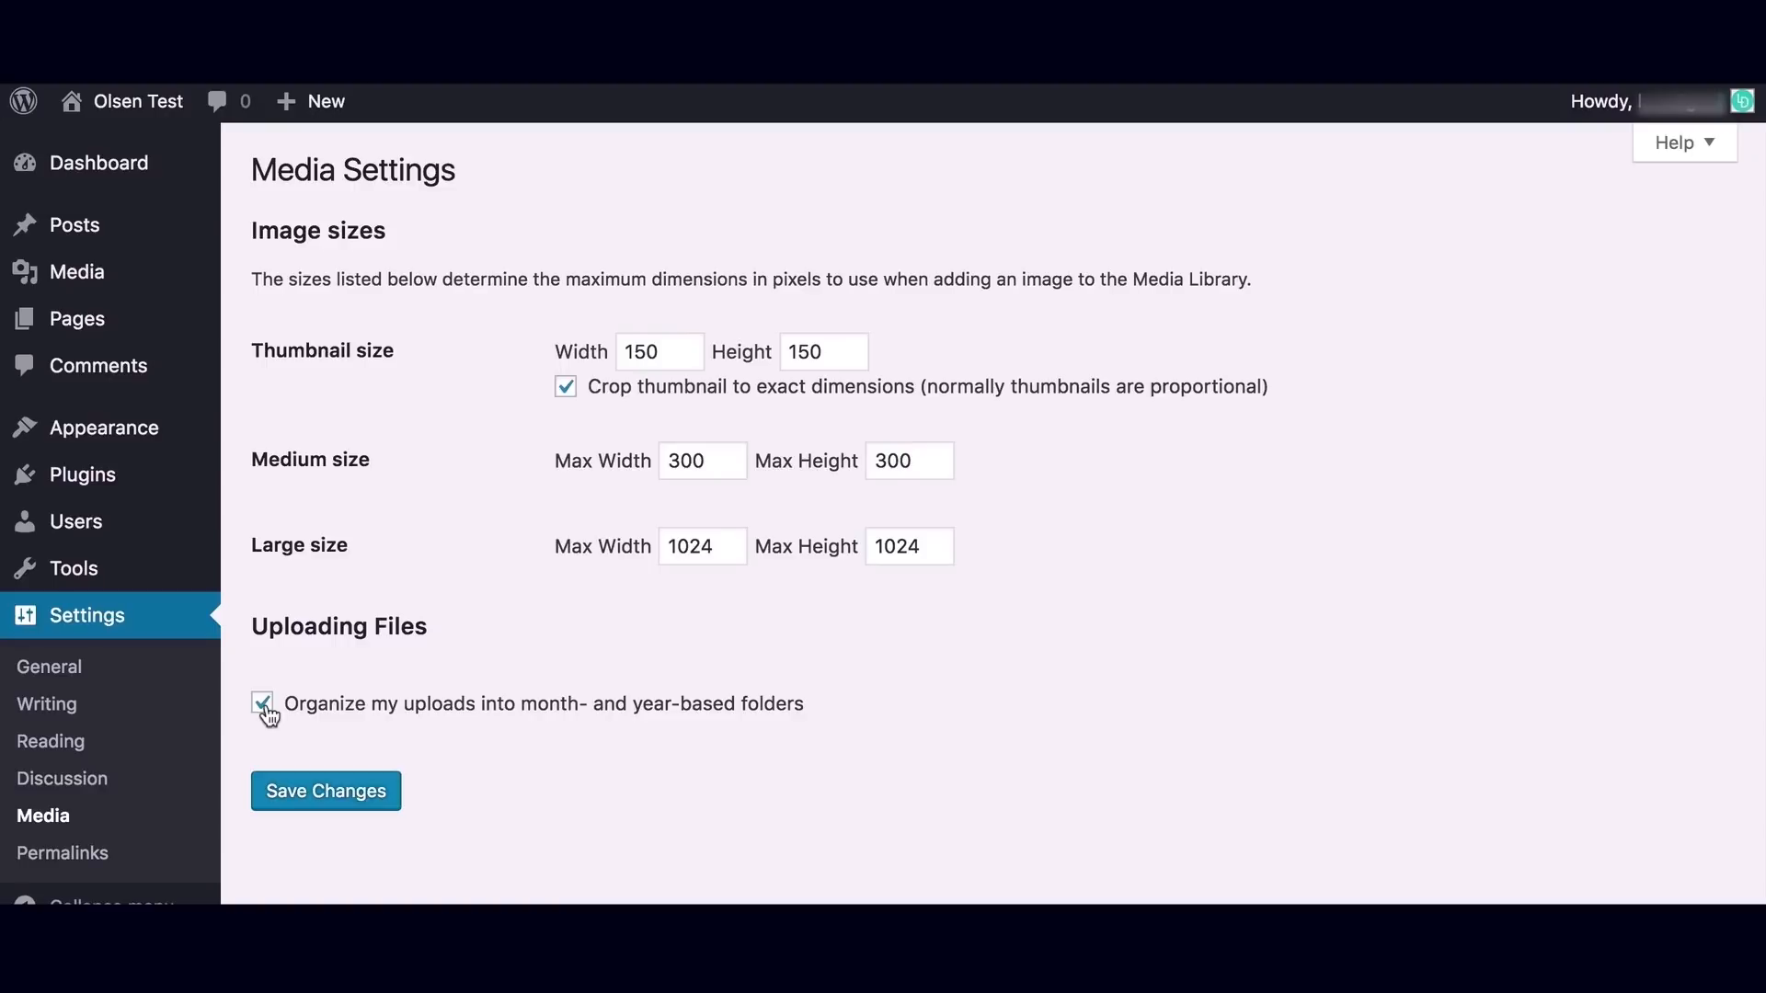
Go to Settings > Permalinks to see the current Day and name structure.
click(61, 856)
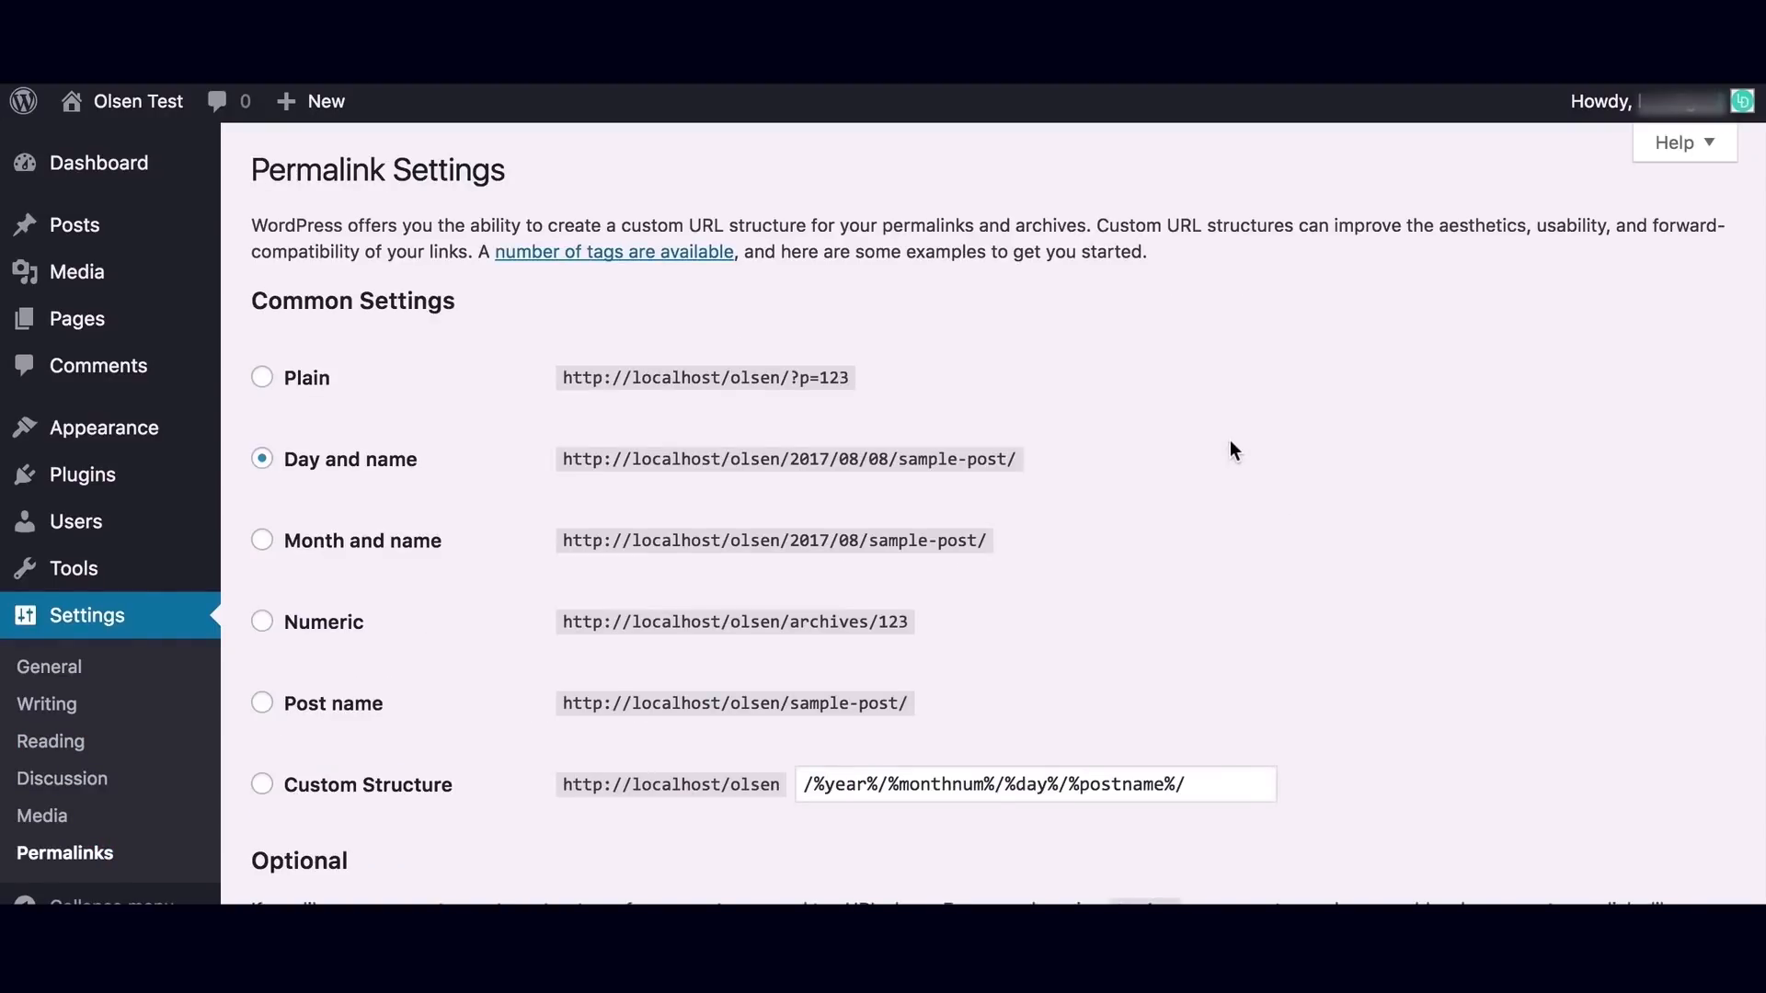
Select the Post name permalink option and save the change.
scroll(1231, 443, down, 1)
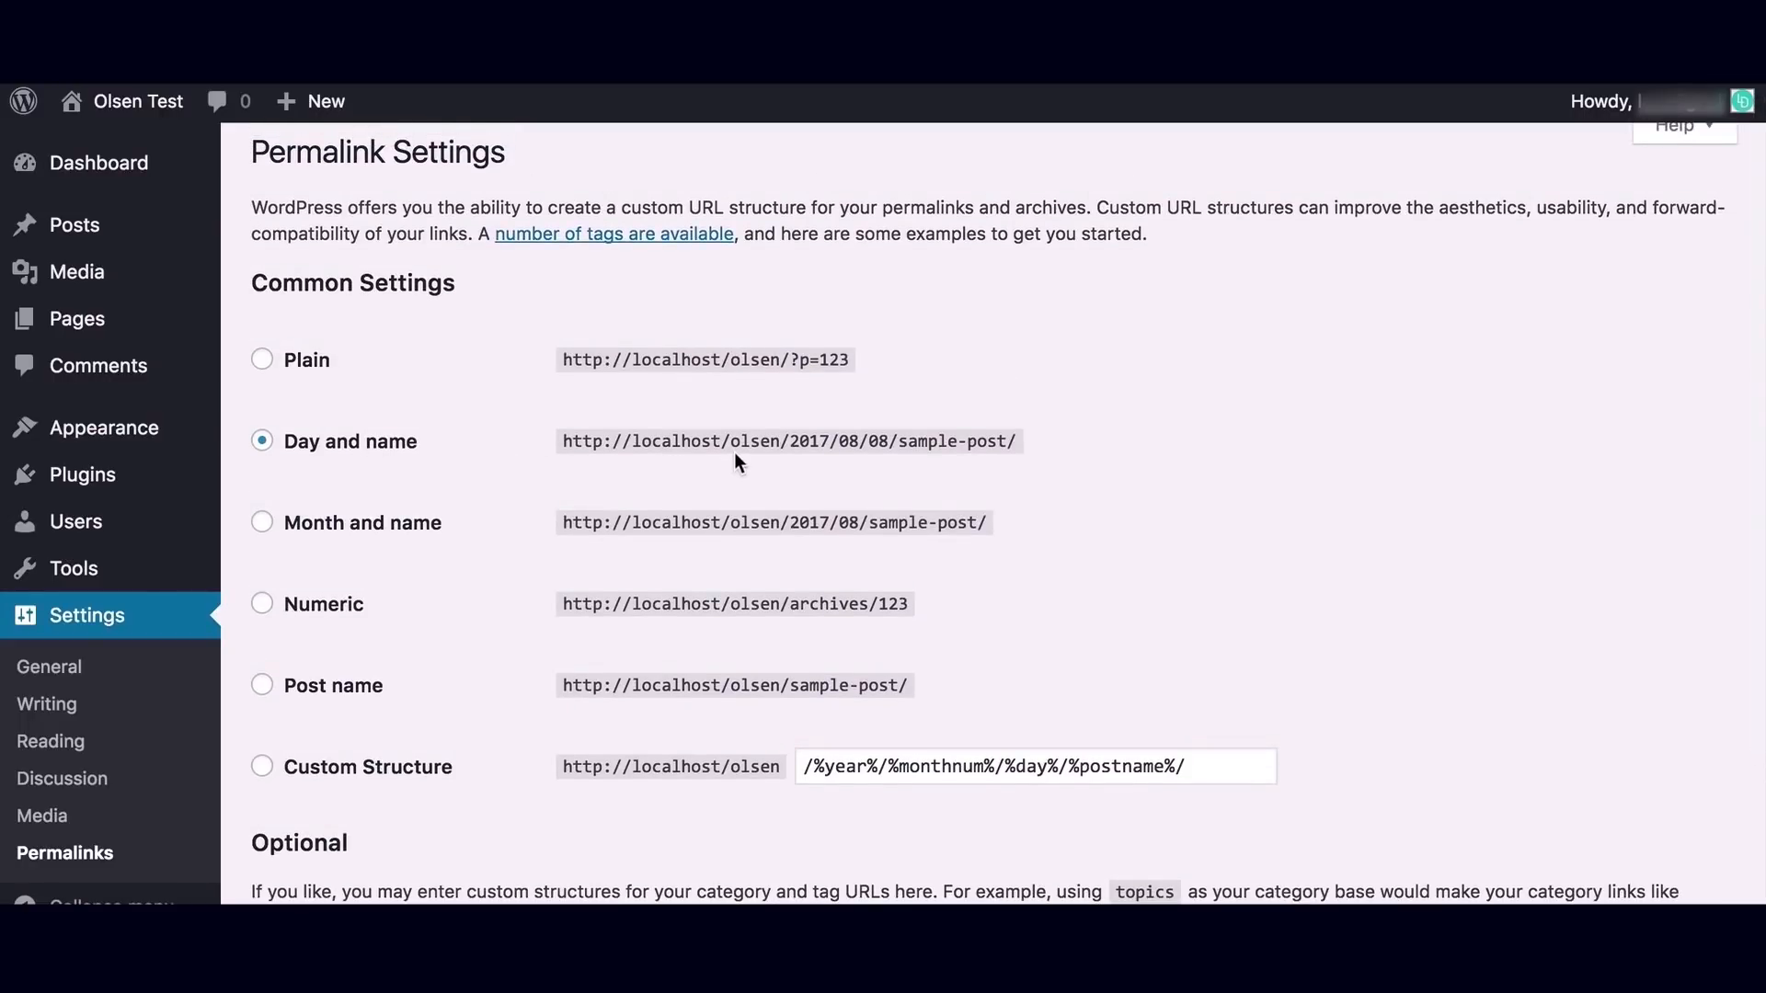
click(261, 686)
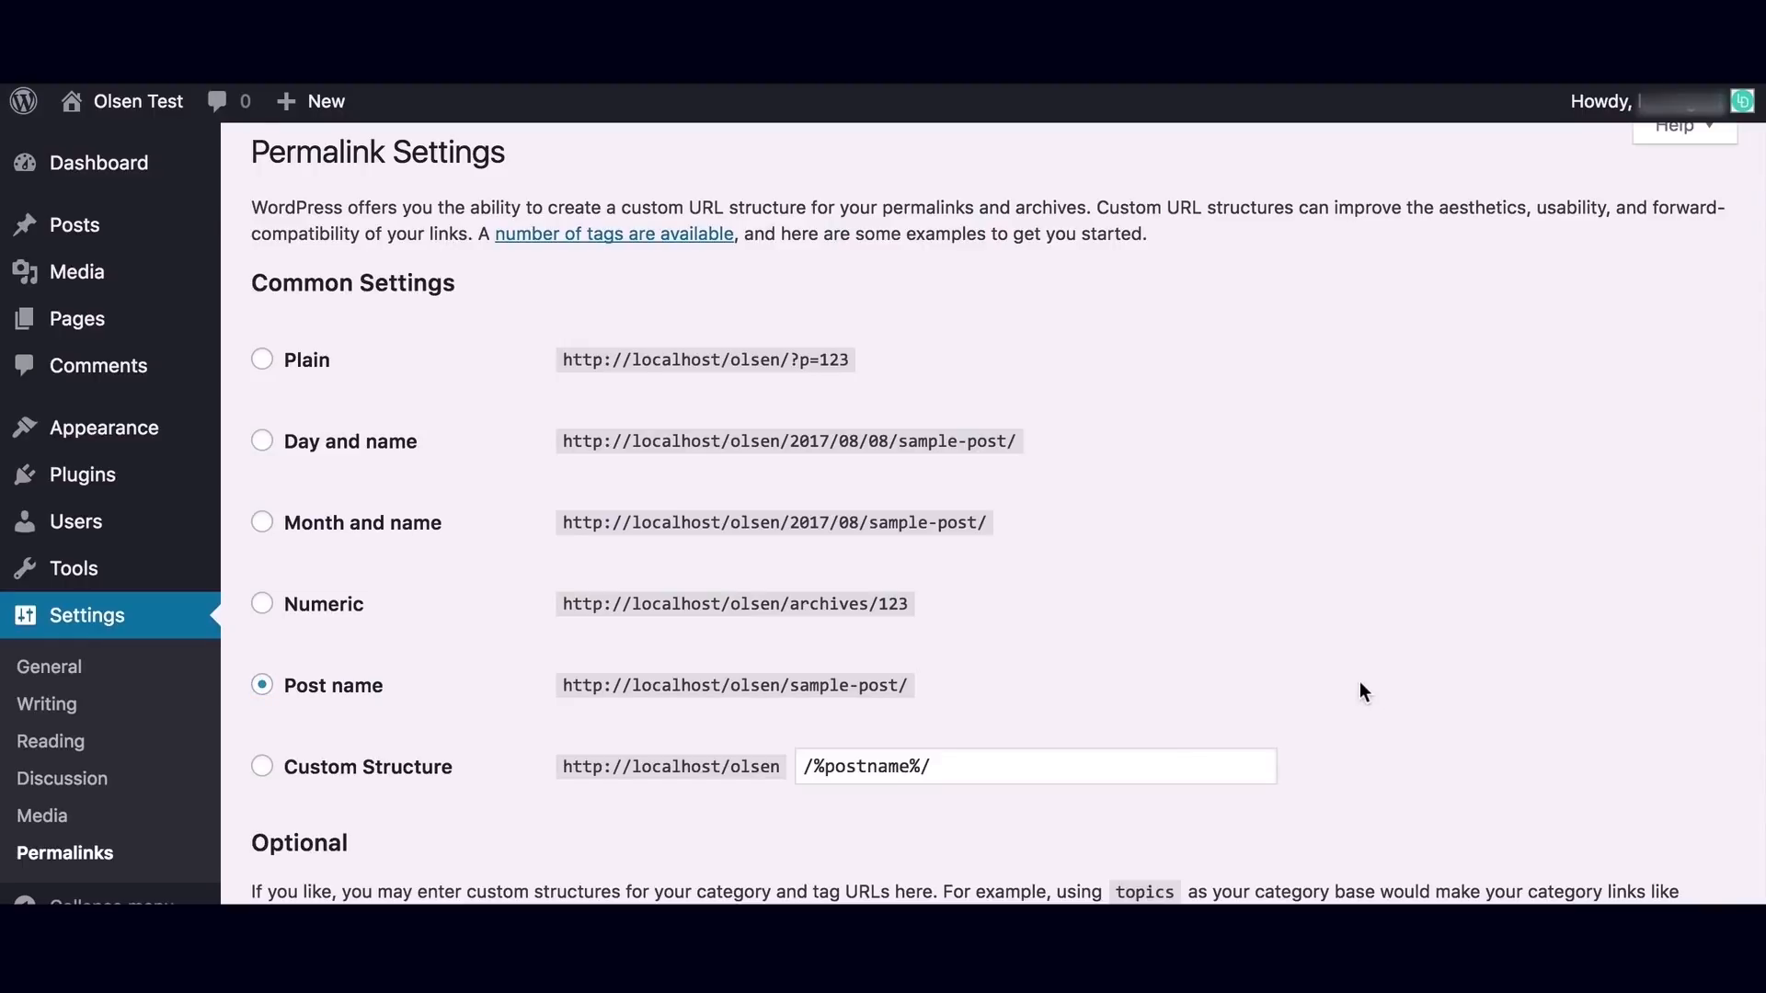
scroll(1361, 683, down, 3)
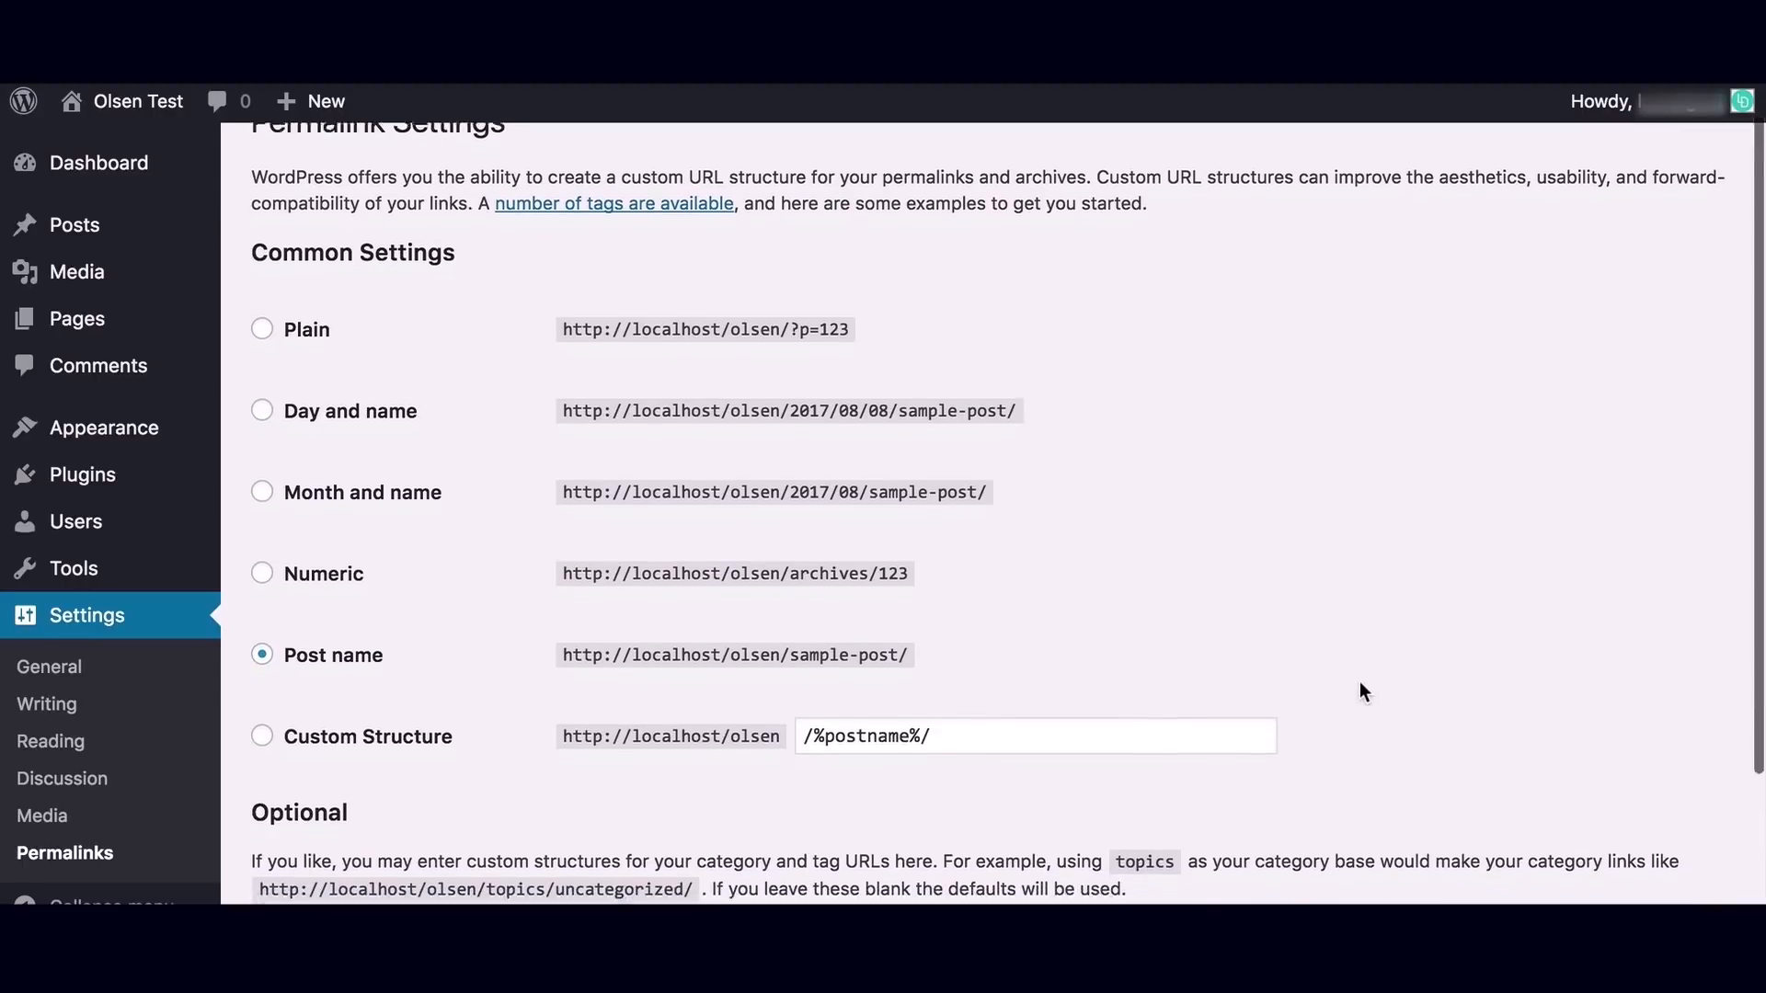
scroll(1361, 683, down, 3)
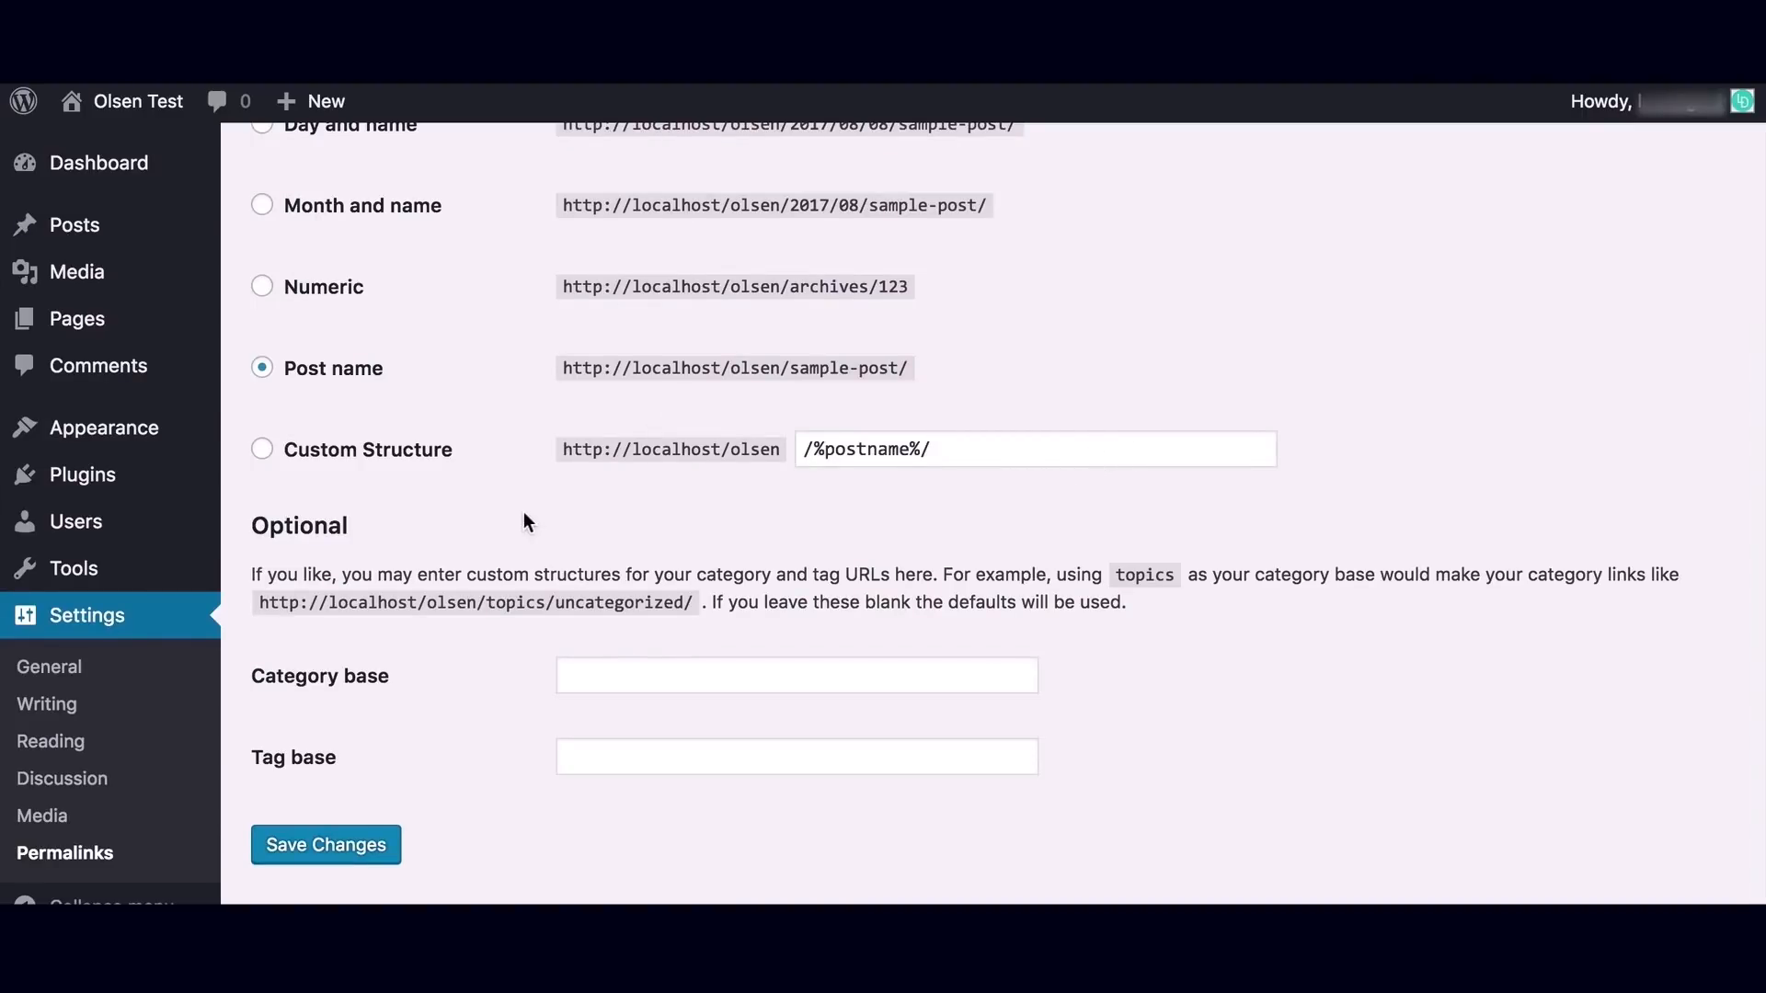
click(317, 844)
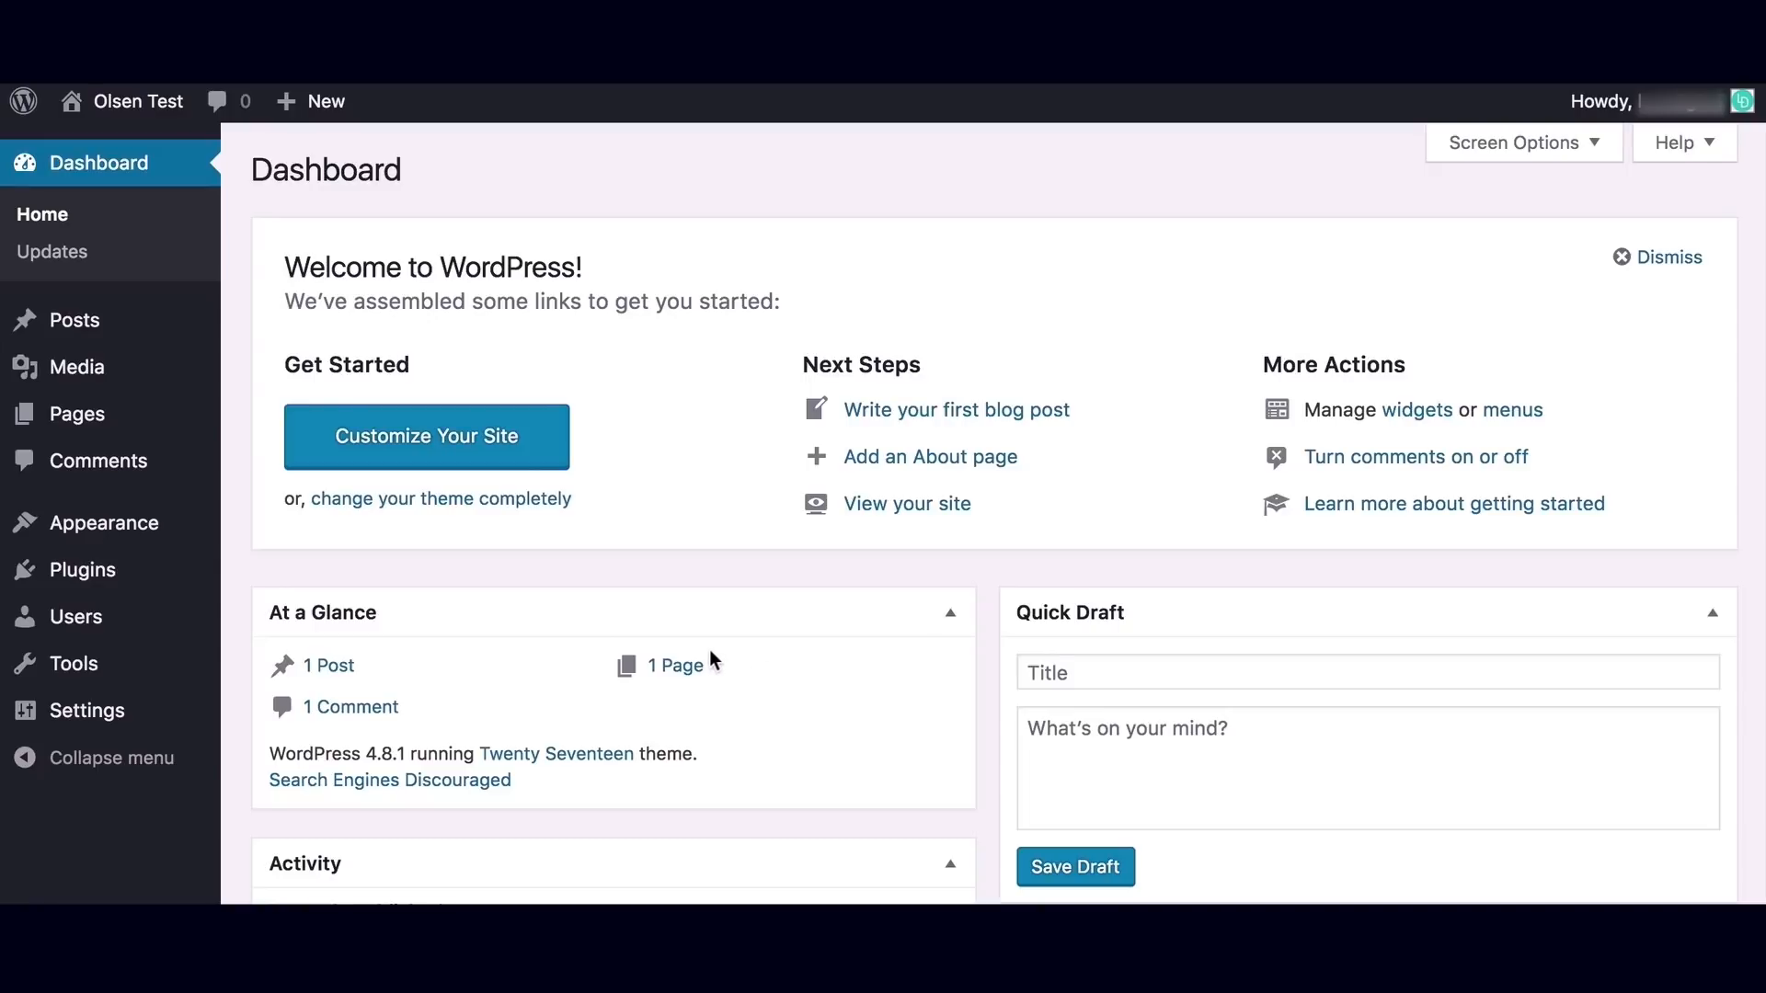
On Your Profile, preview the Light, Blue, Coffee and Sunrise colour schemes, then return to Default.
mouse_move(214, 636)
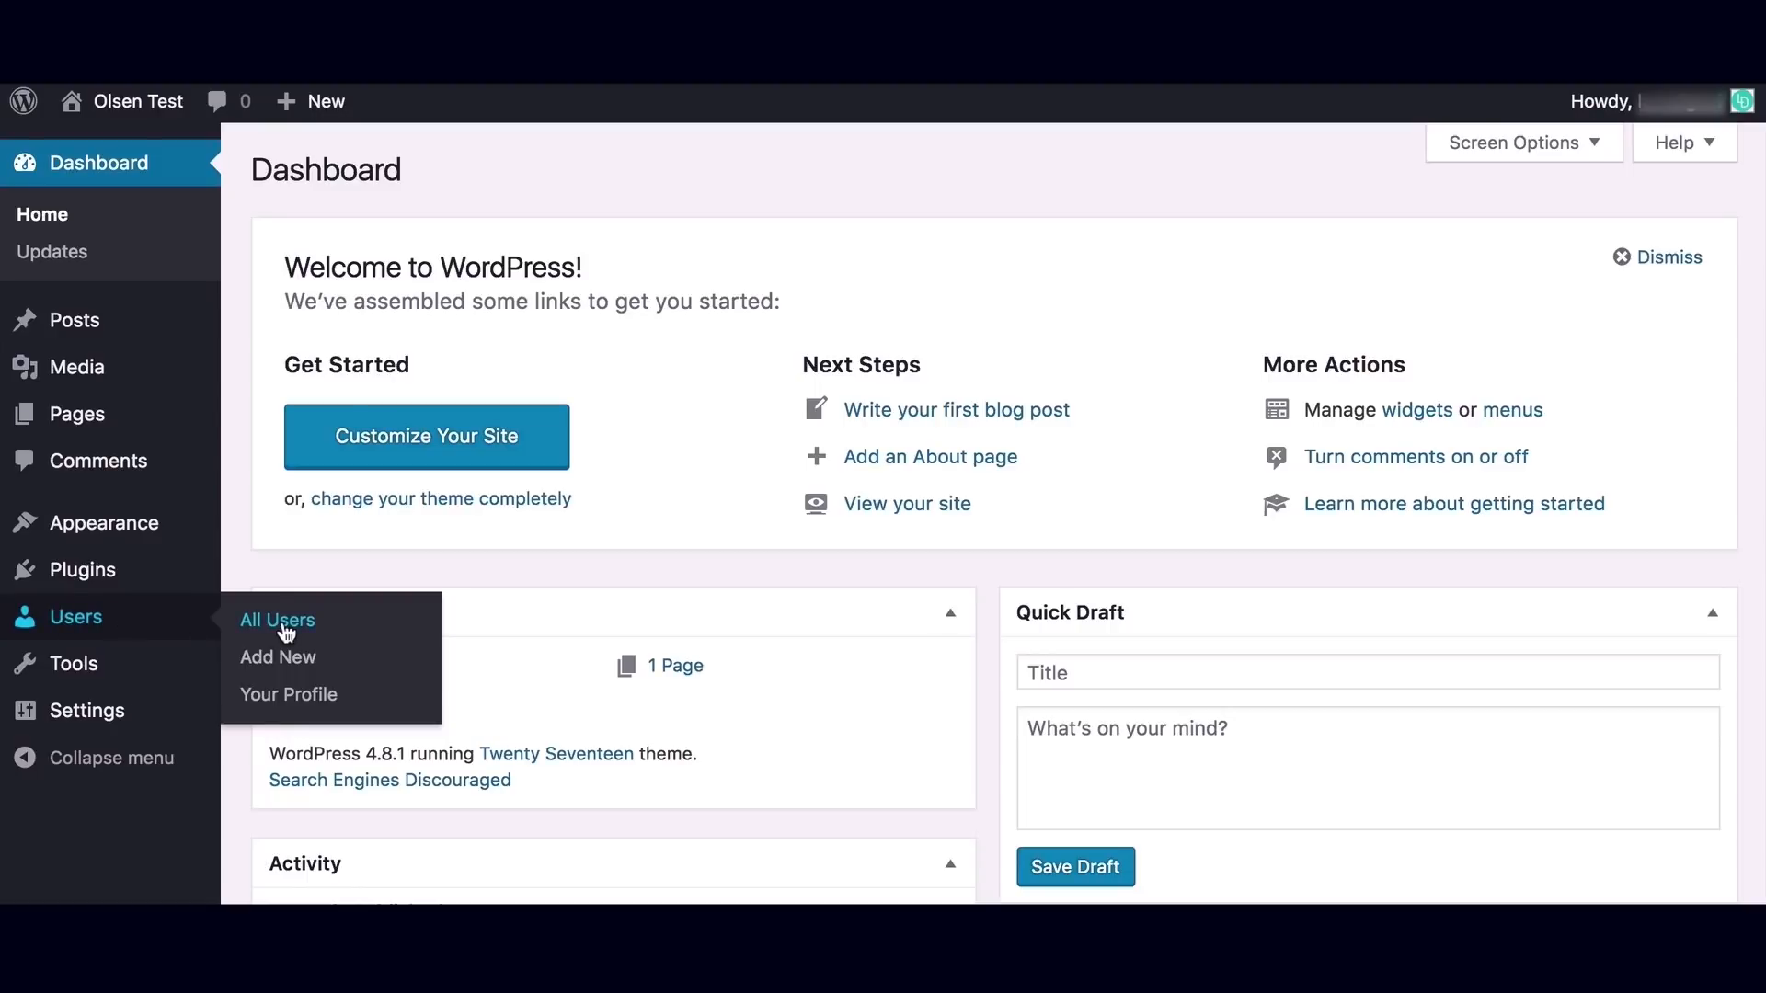
click(321, 707)
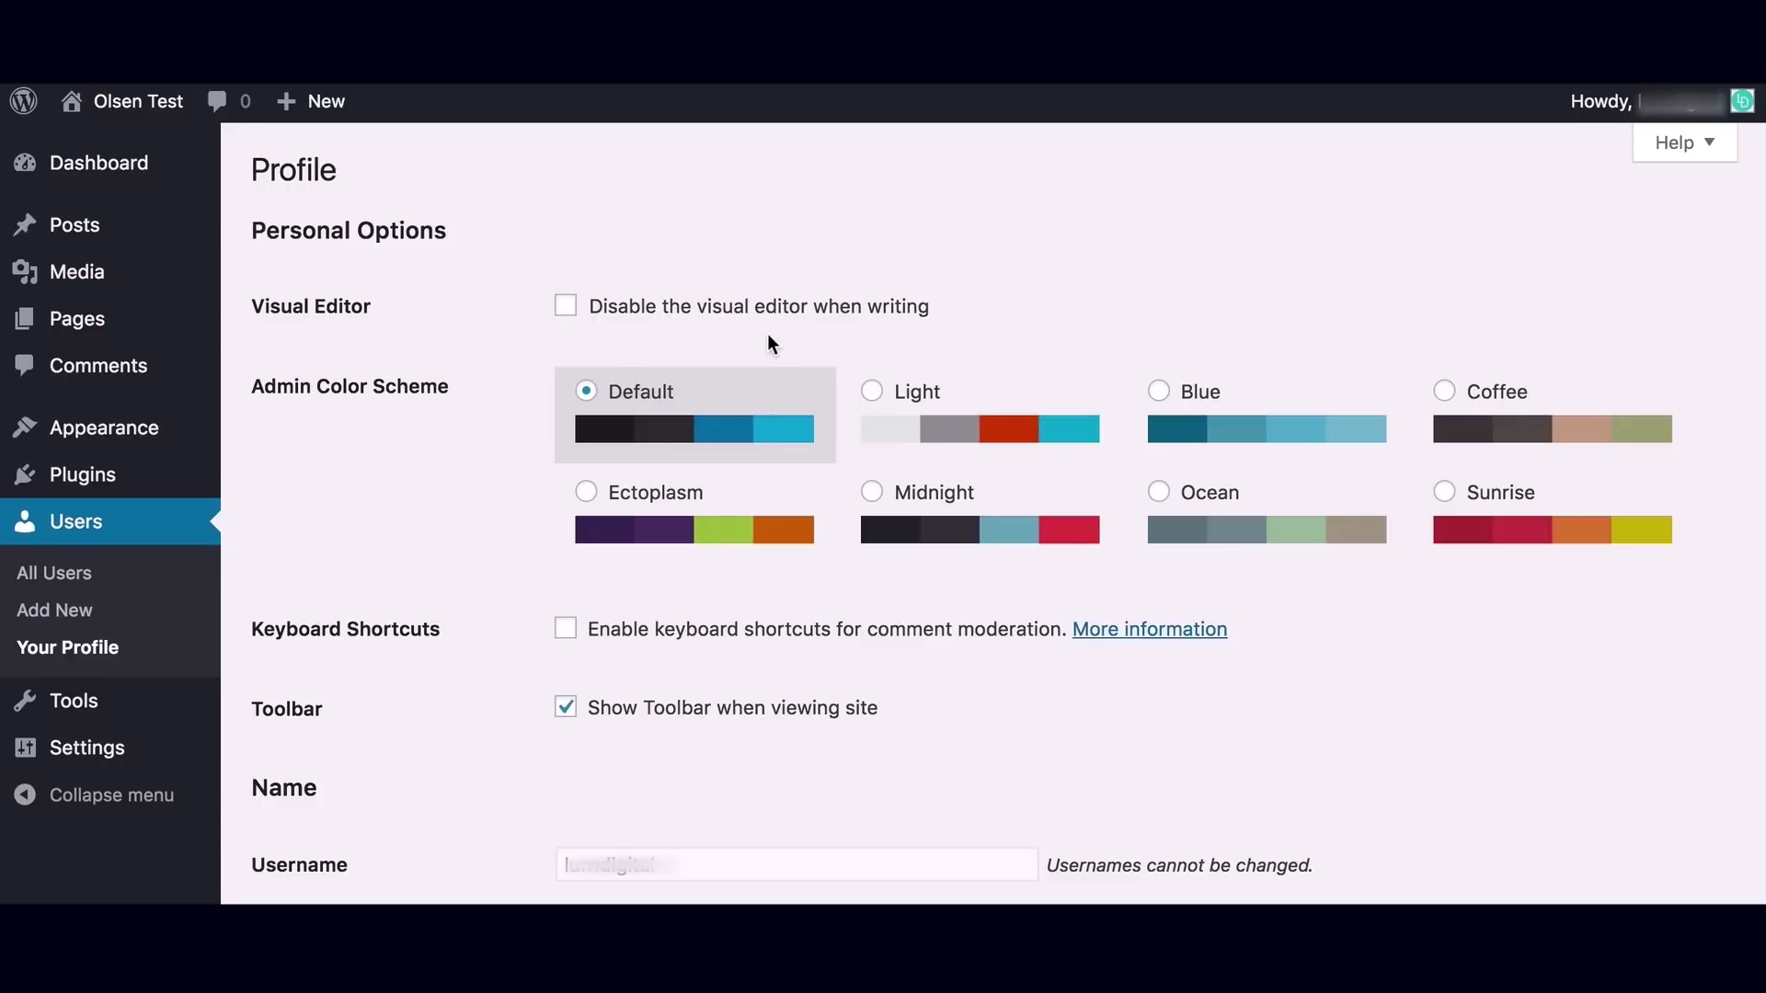
click(872, 392)
click(1158, 392)
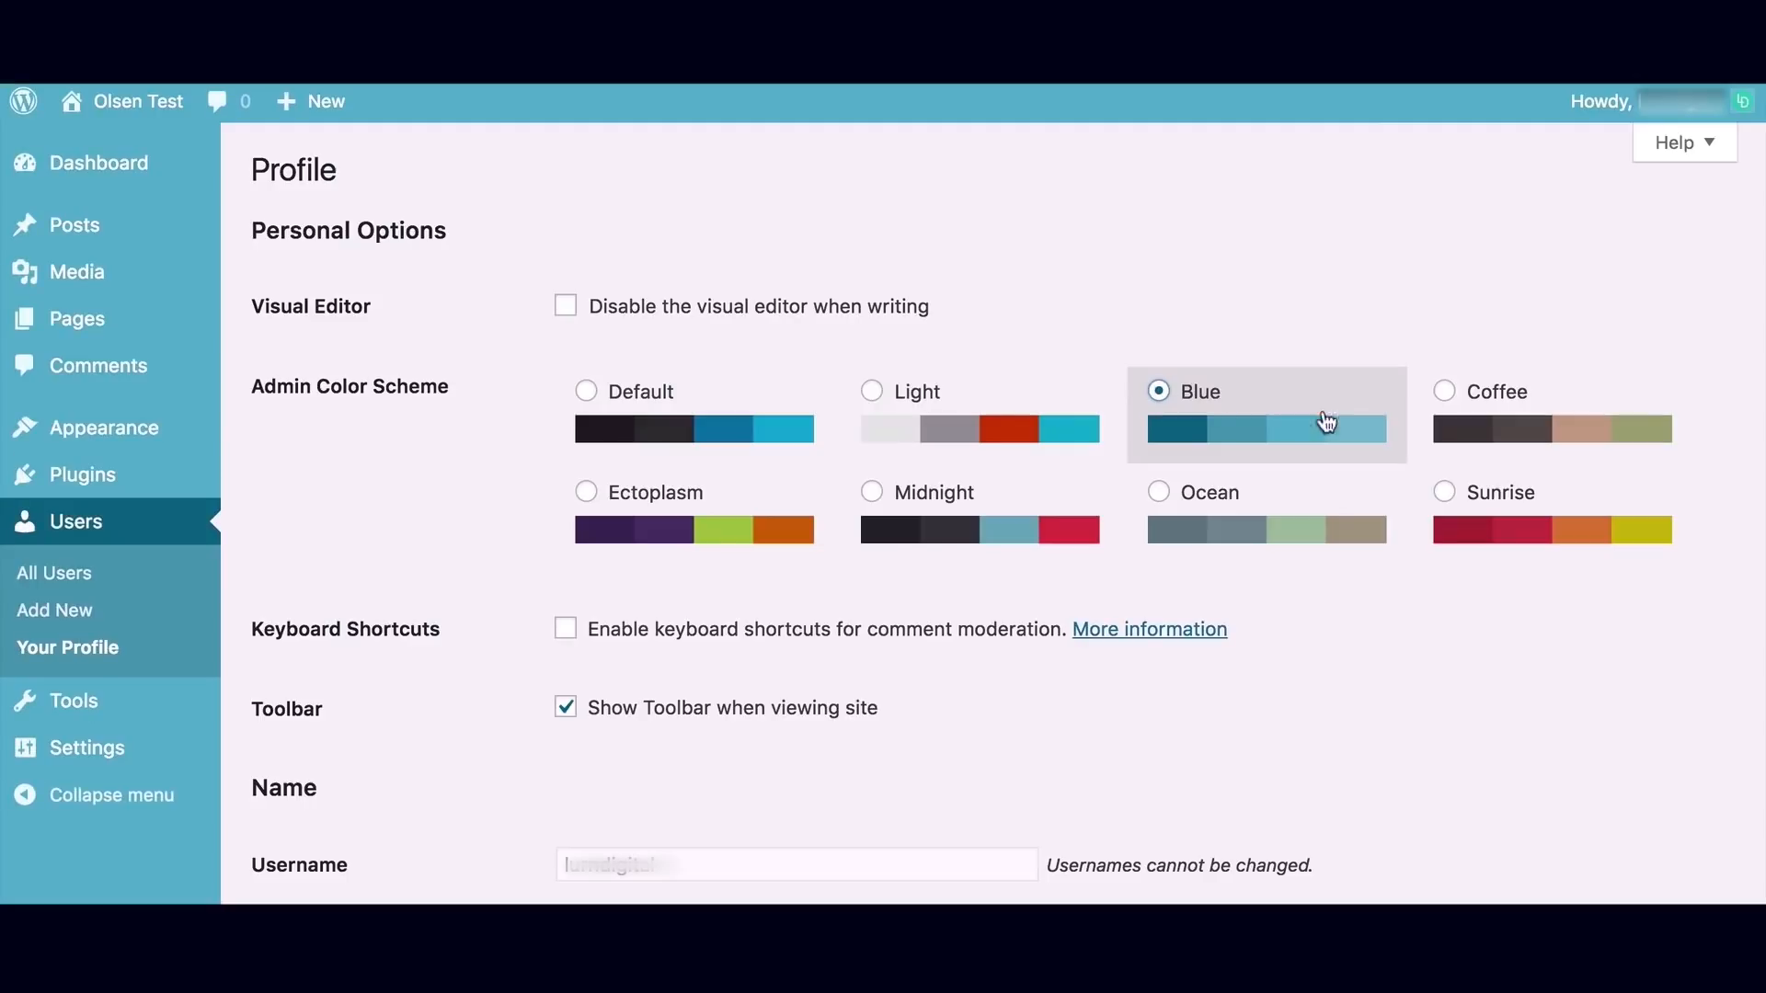
click(1446, 416)
click(1449, 496)
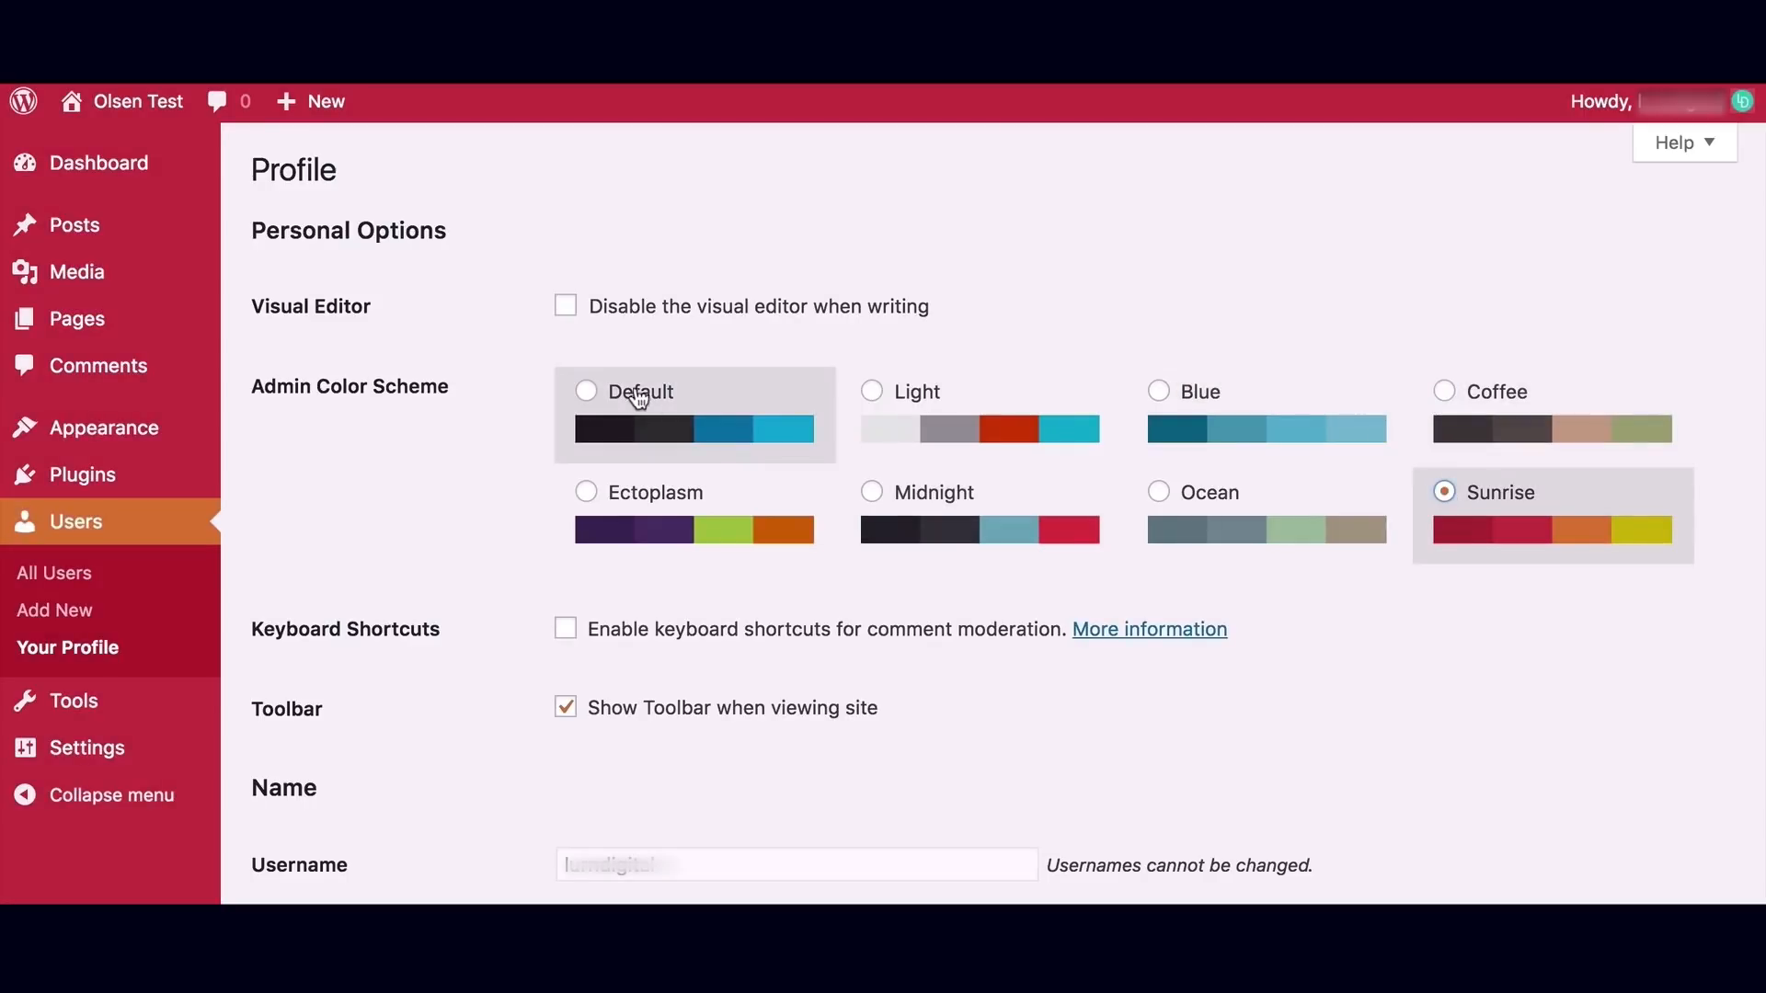
click(596, 394)
scroll(920, 589, down, 1)
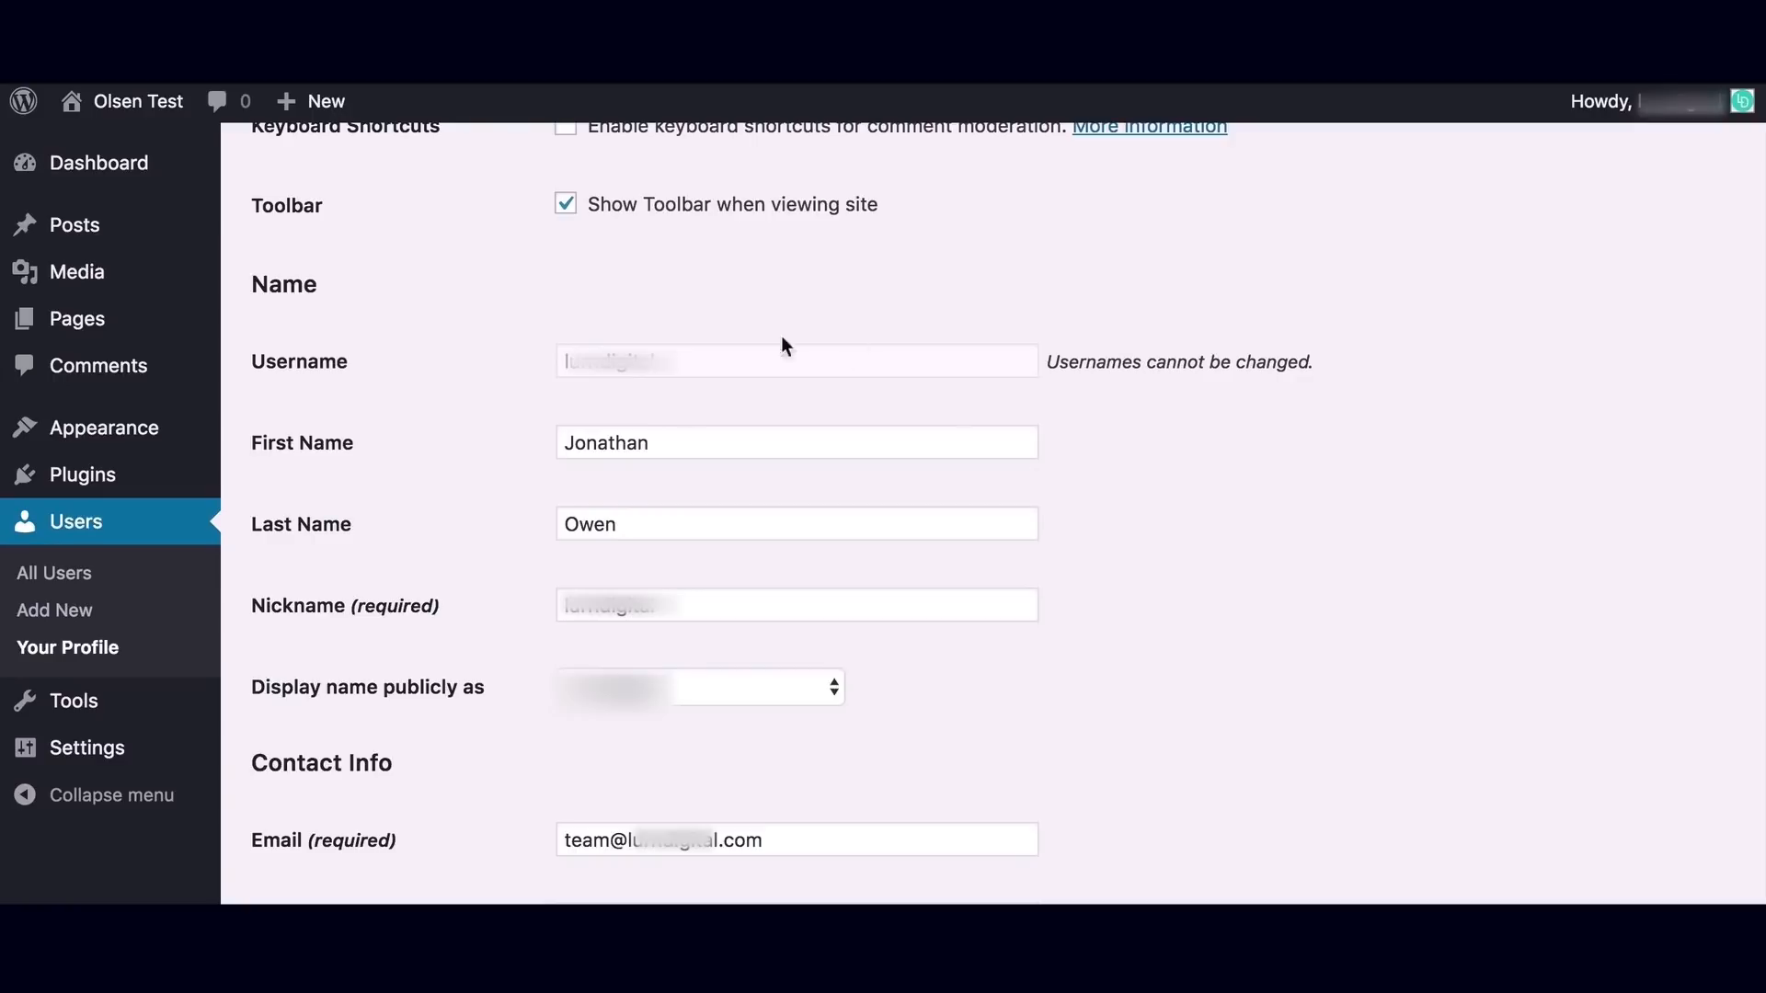
Set 'Display name publicly as' to the full first and last name.
click(743, 447)
click(714, 529)
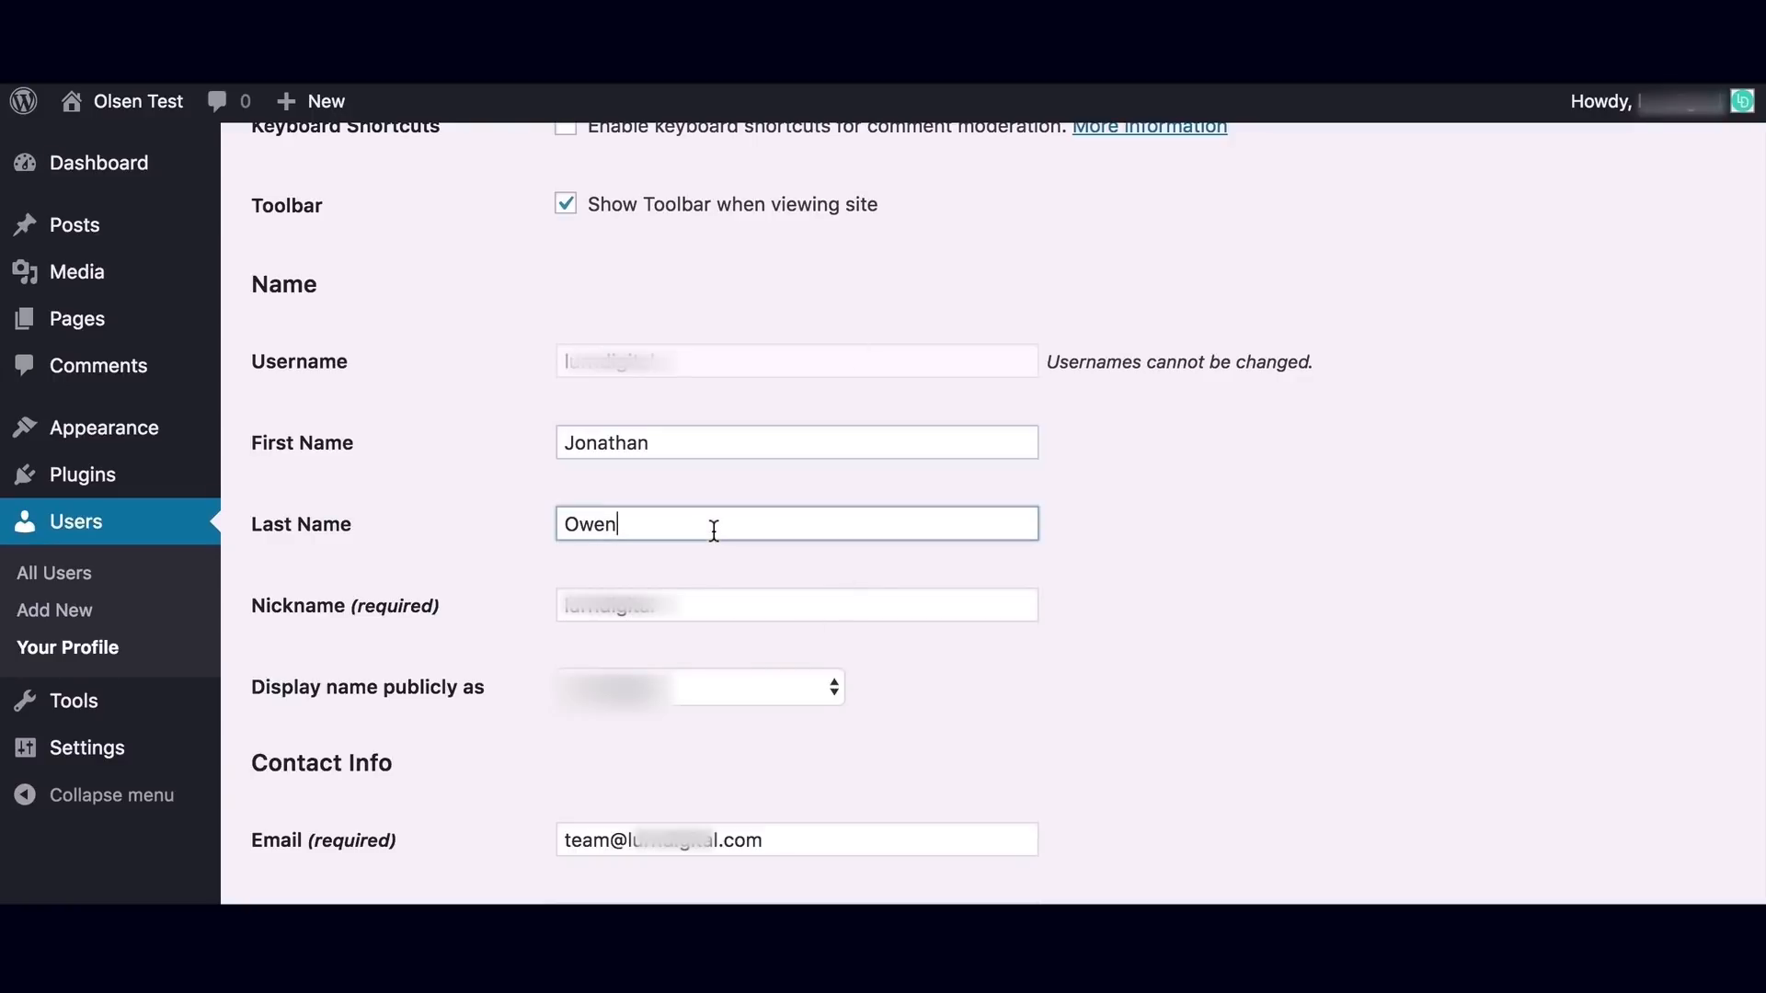
click(775, 696)
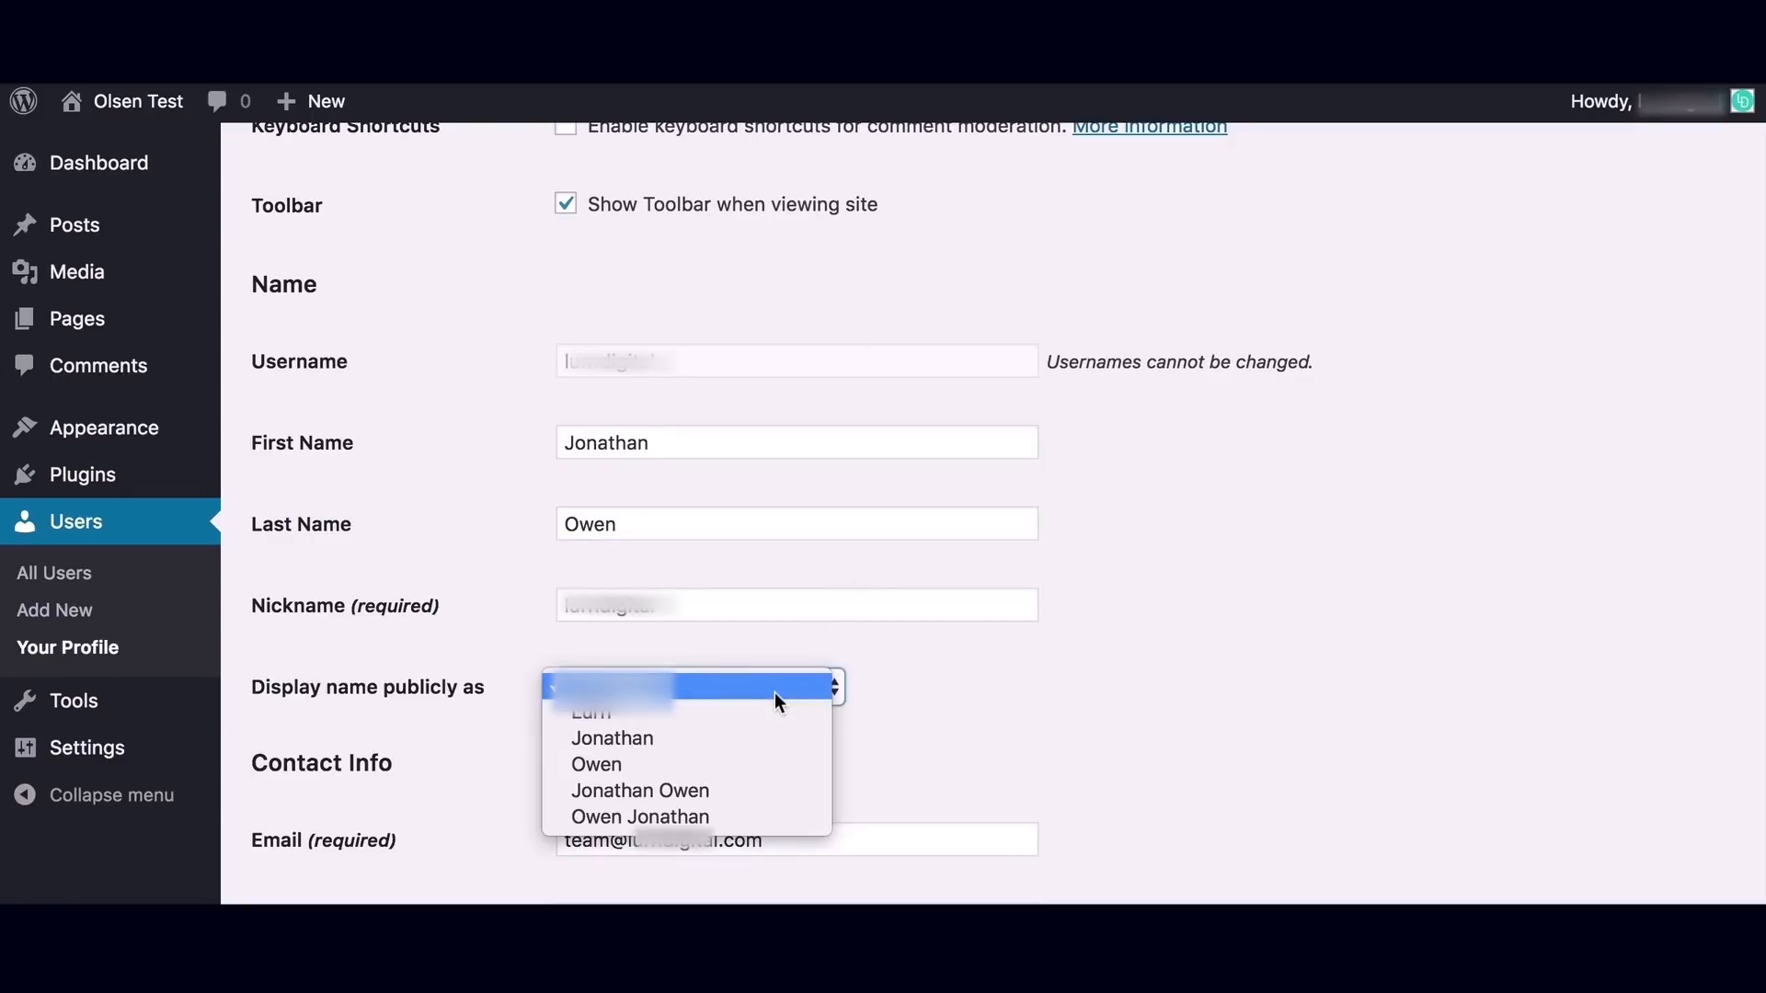
click(749, 787)
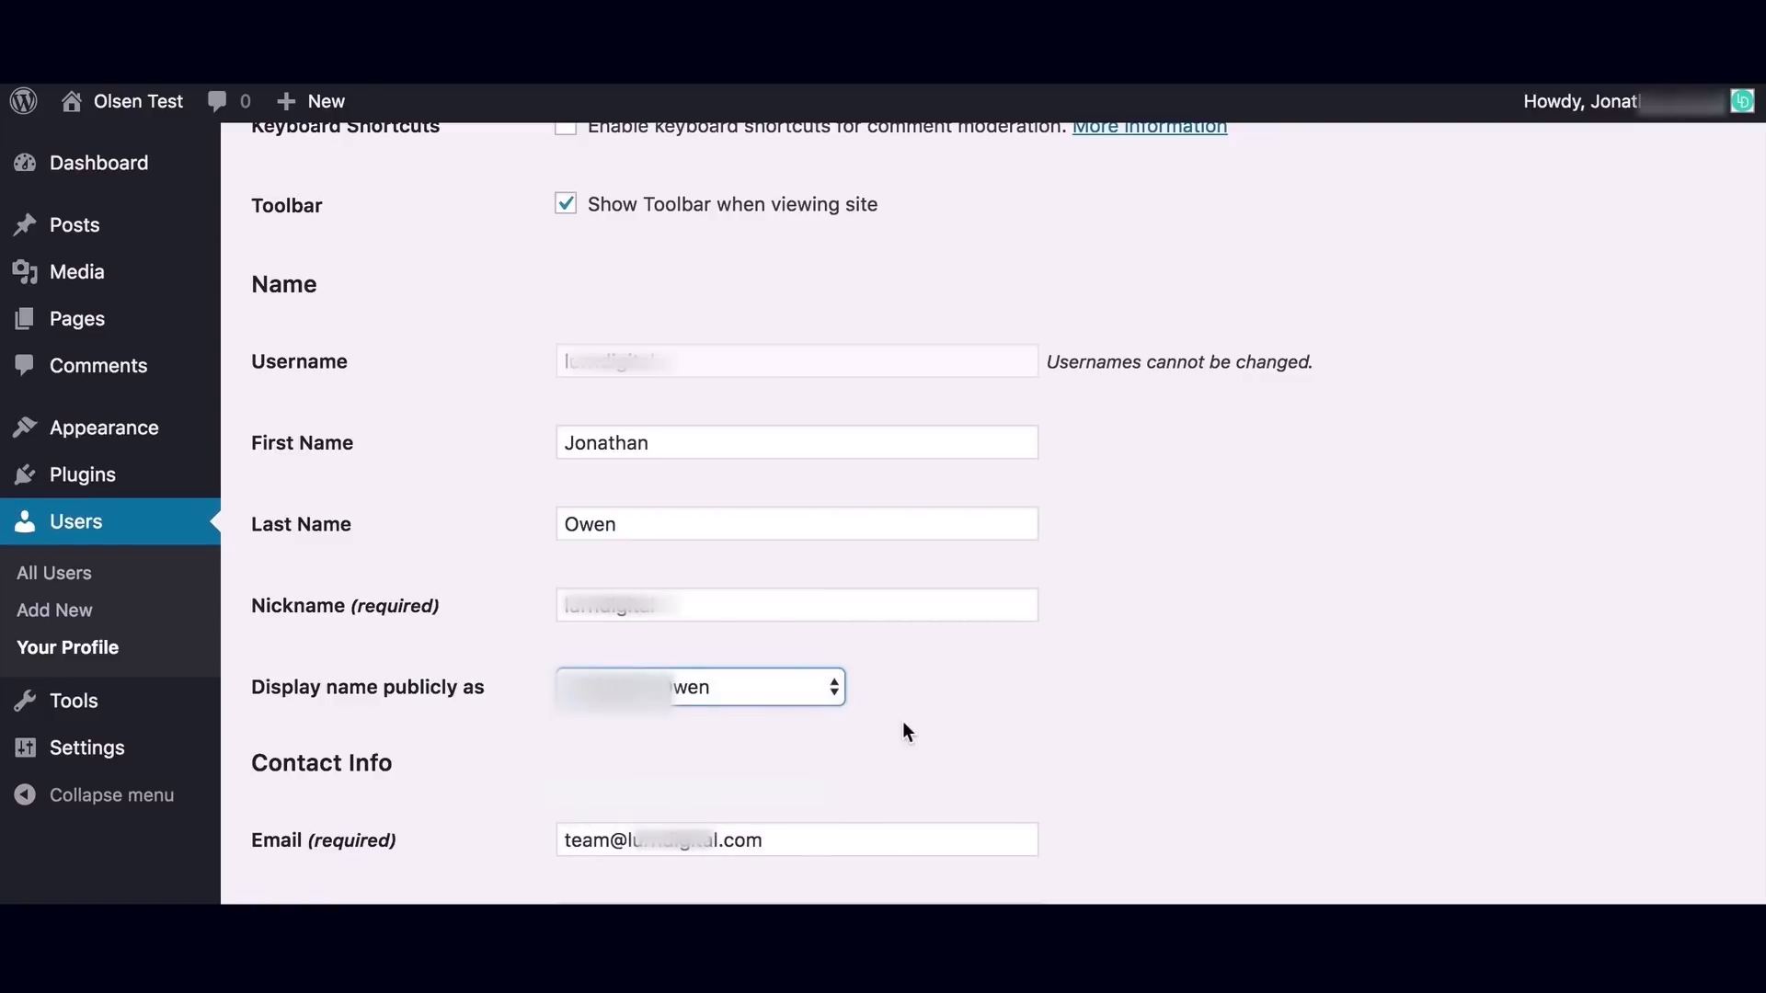
Enter larndigital.co as the website and 'Founder - Larn Digital' as the biographical info.
scroll(969, 727, down, 3)
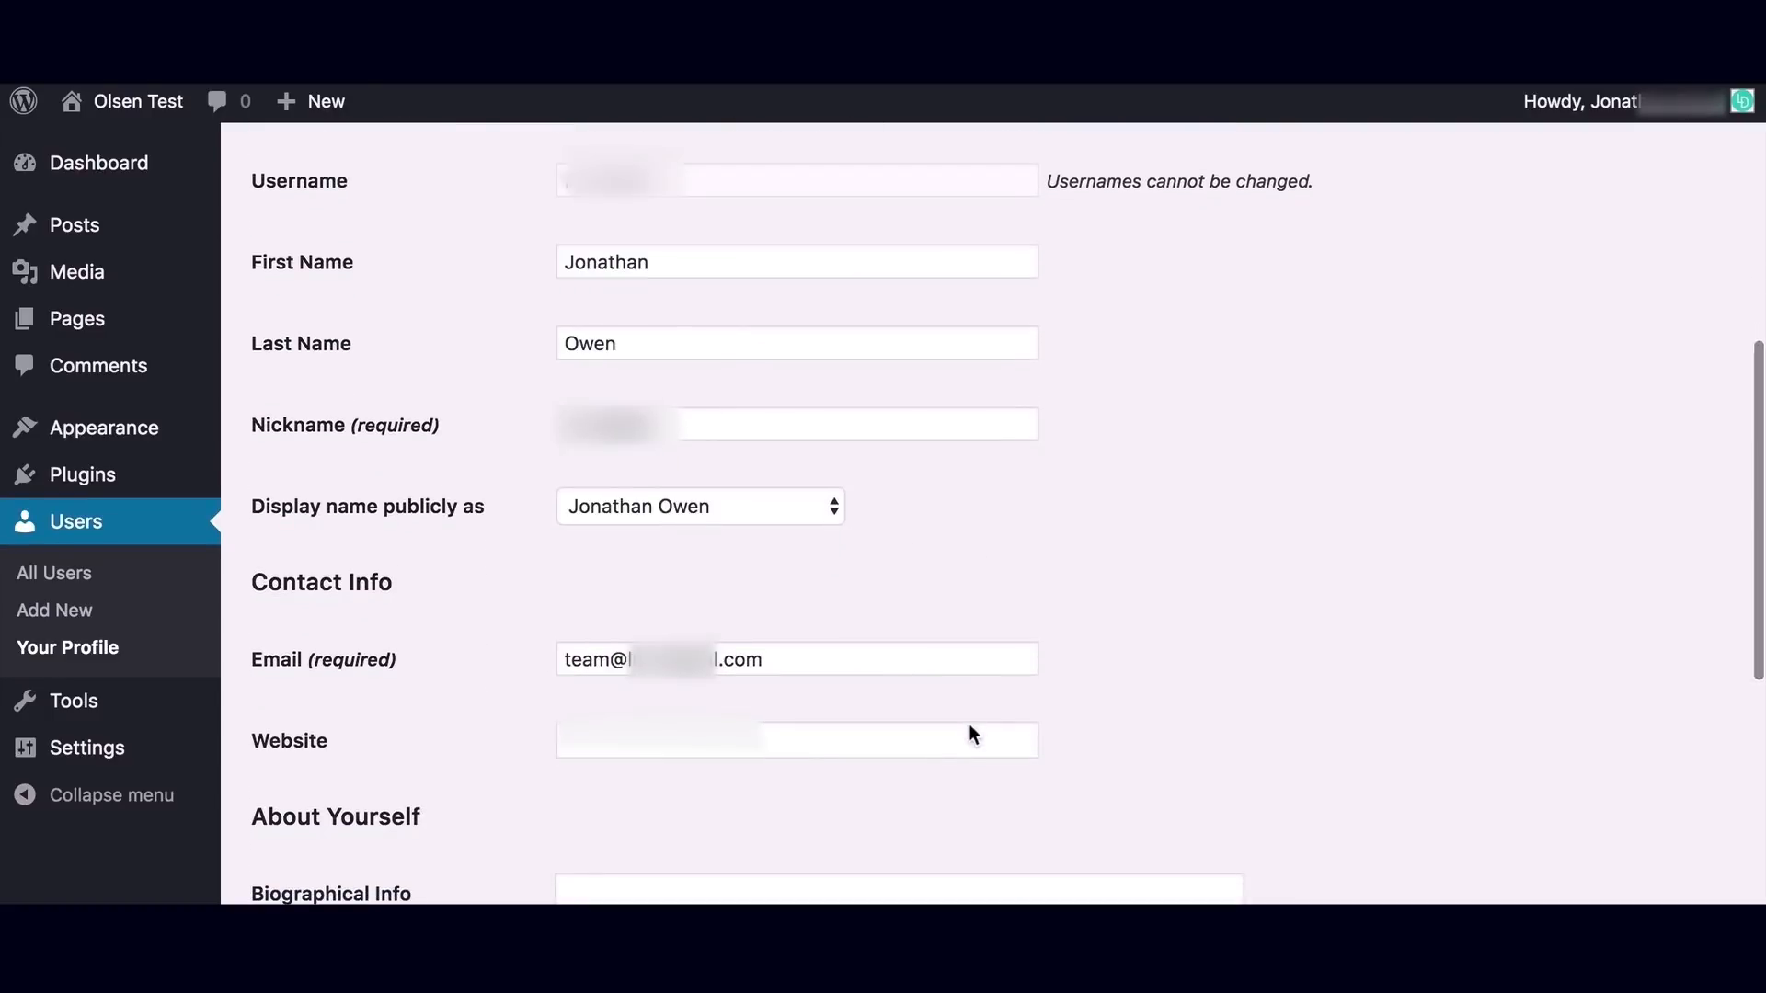
click(767, 660)
drag(768, 660, 531, 690)
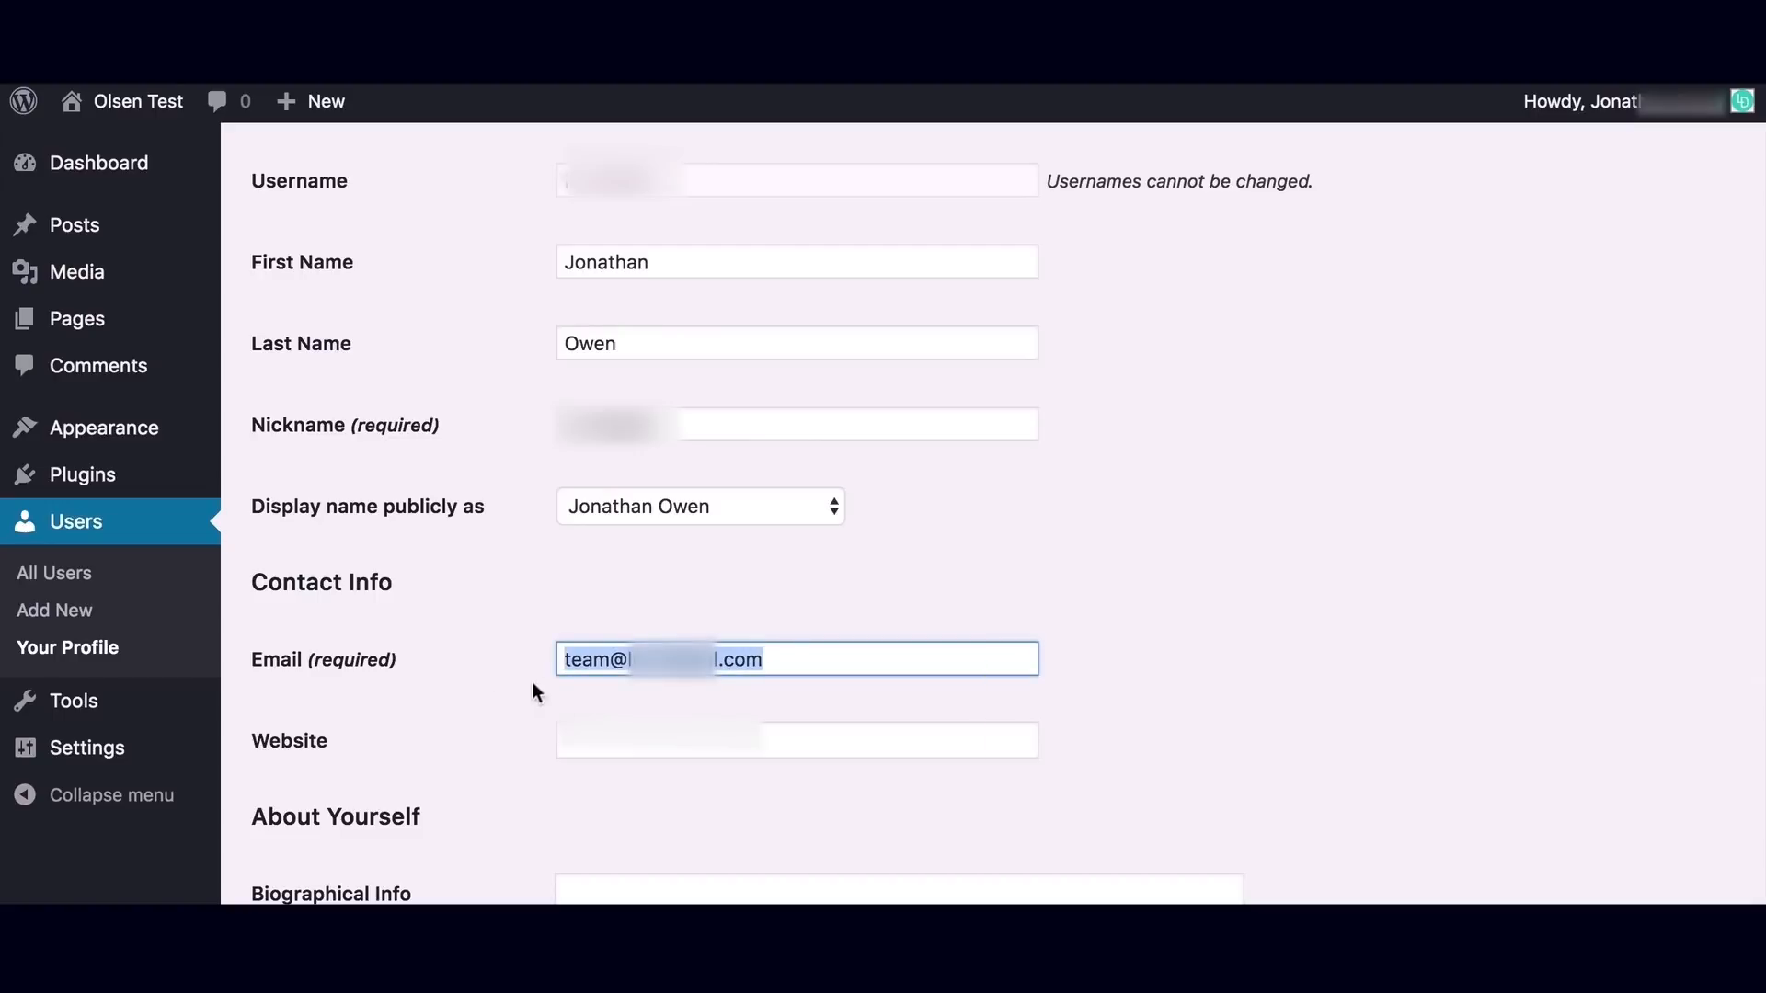
click(613, 743)
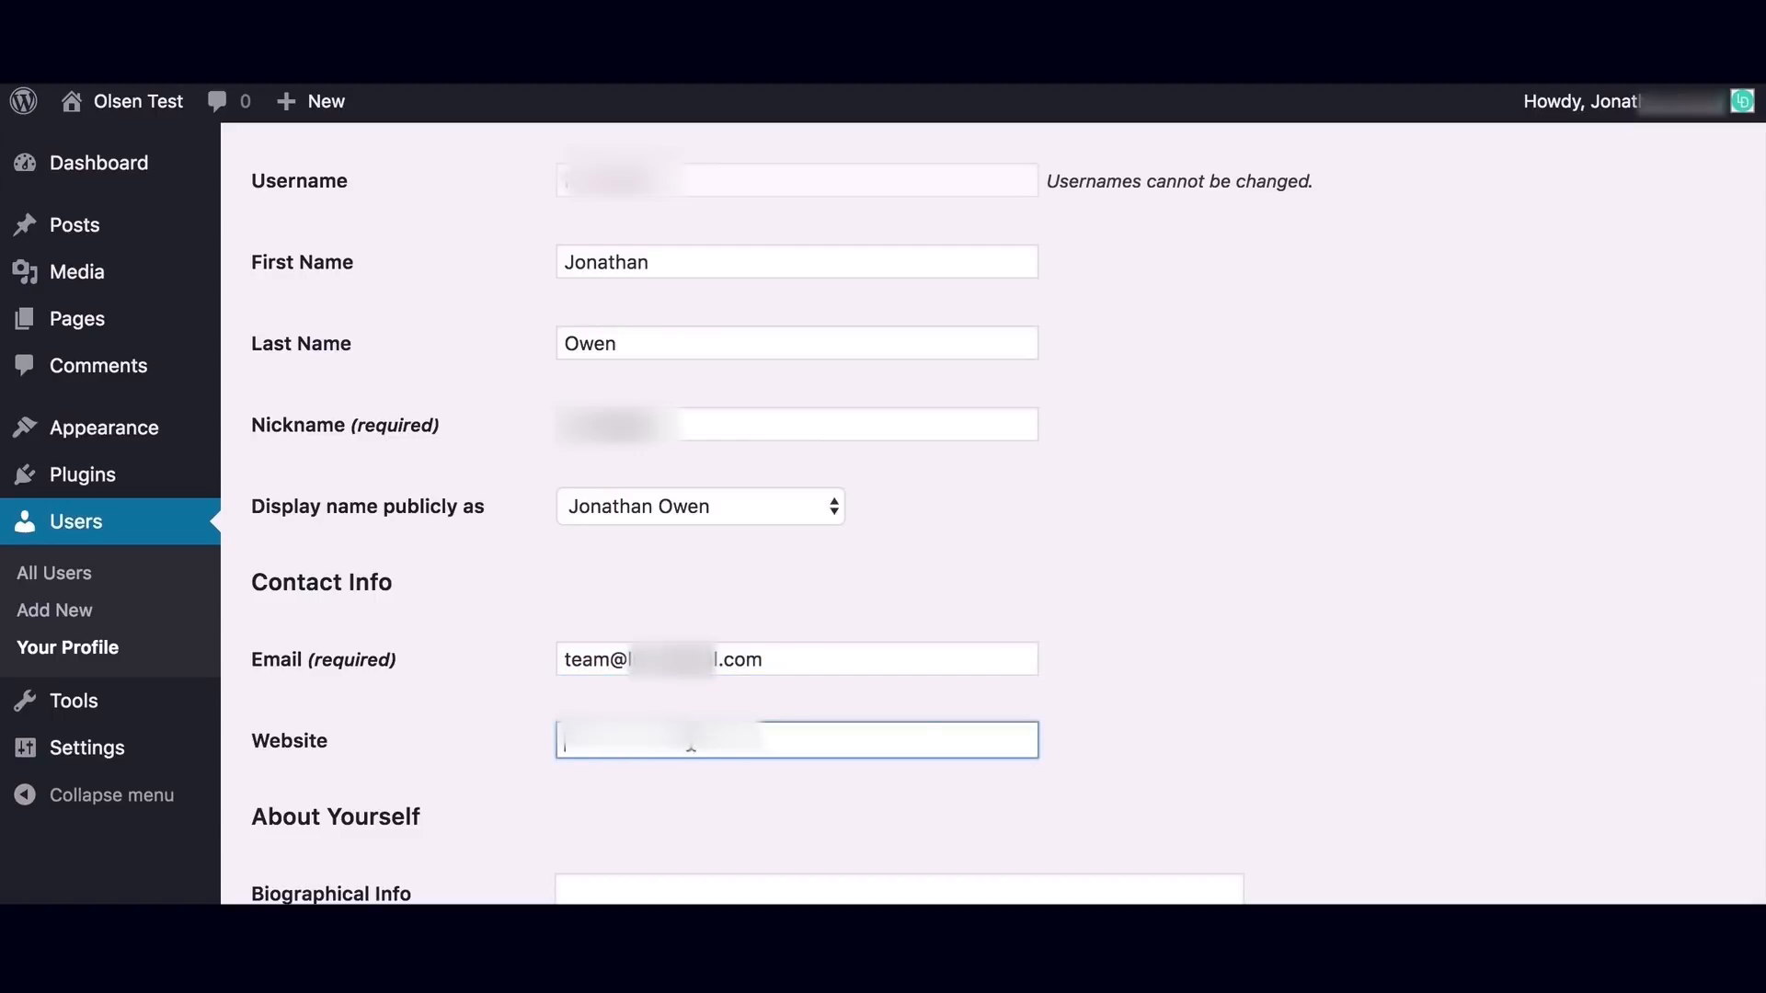
click(897, 659)
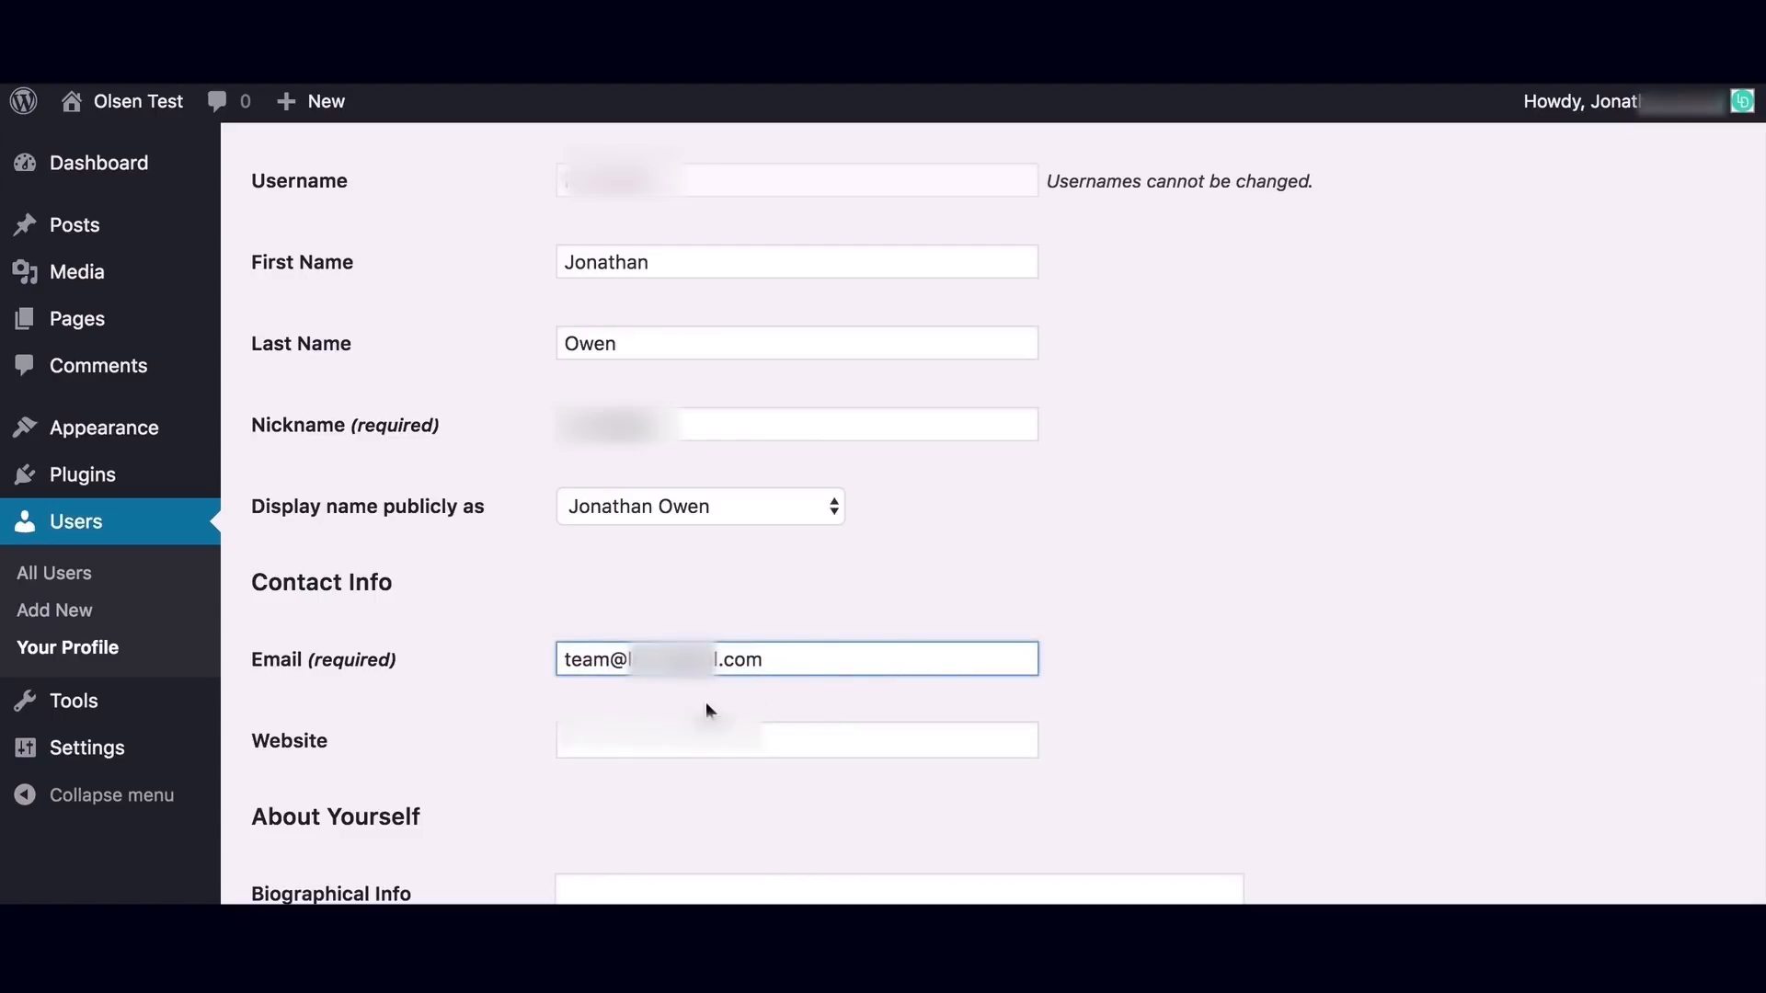
click(719, 738)
text(larndigital.co)
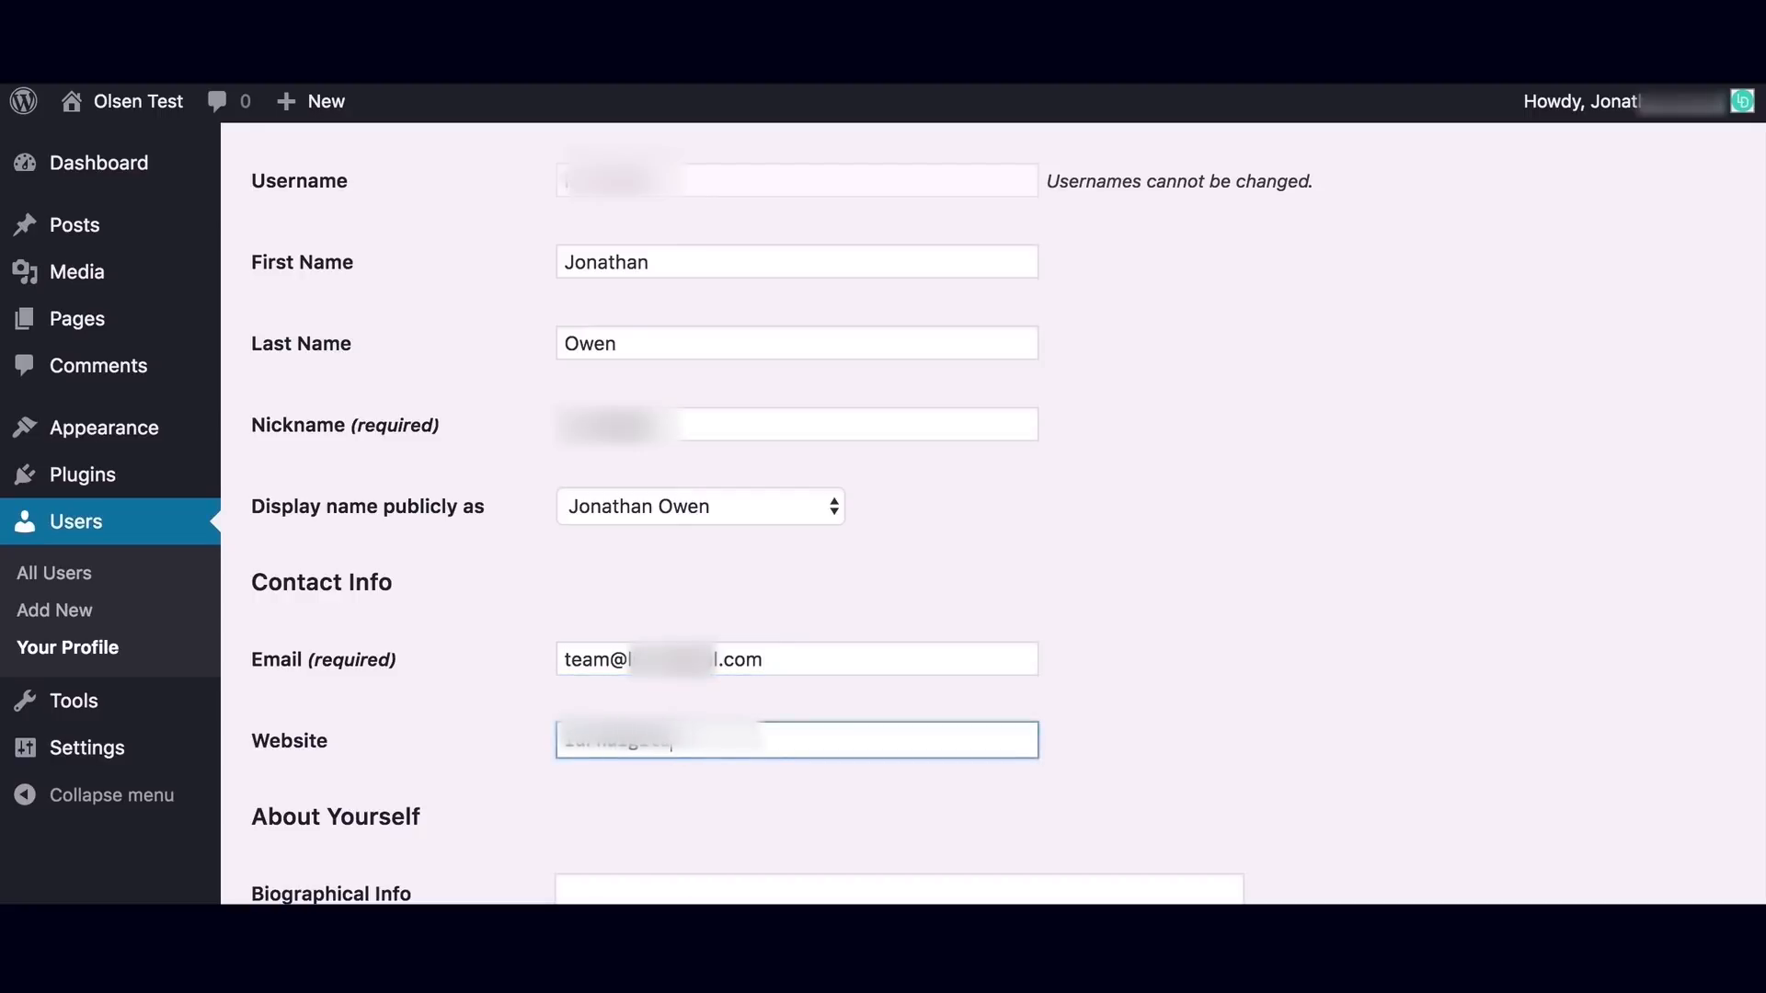
scroll(708, 800, down, 2)
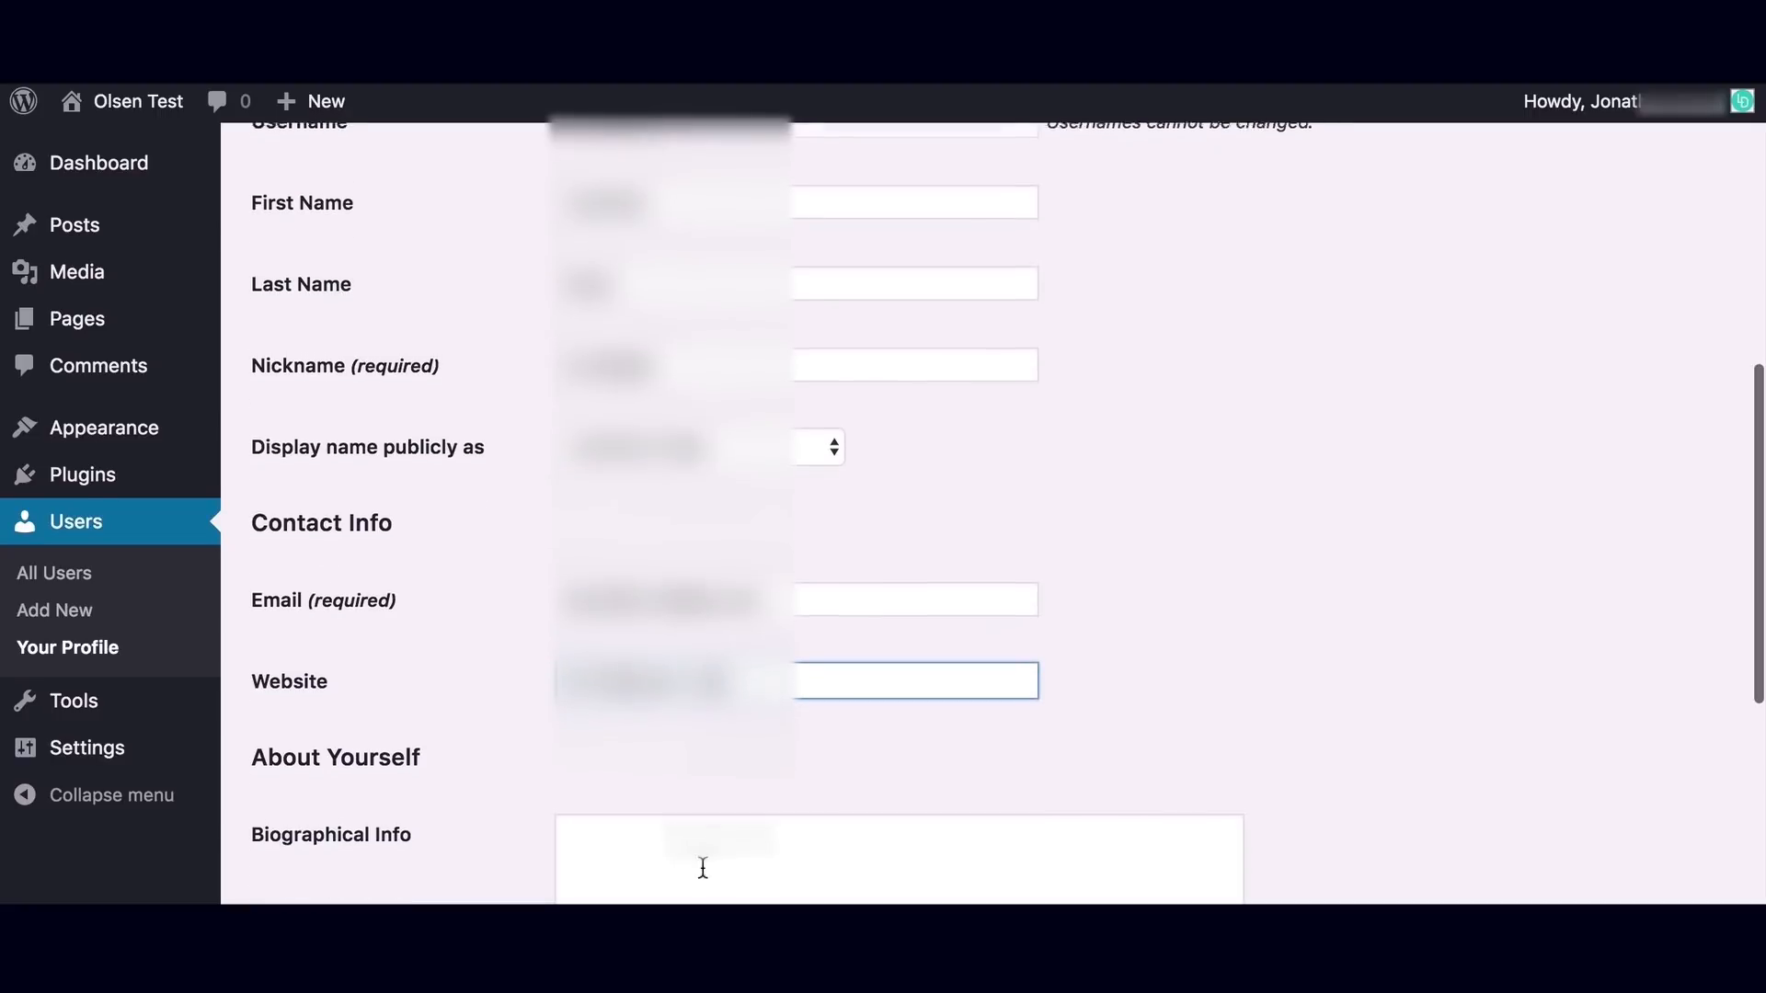
click(705, 862)
text(Foun)
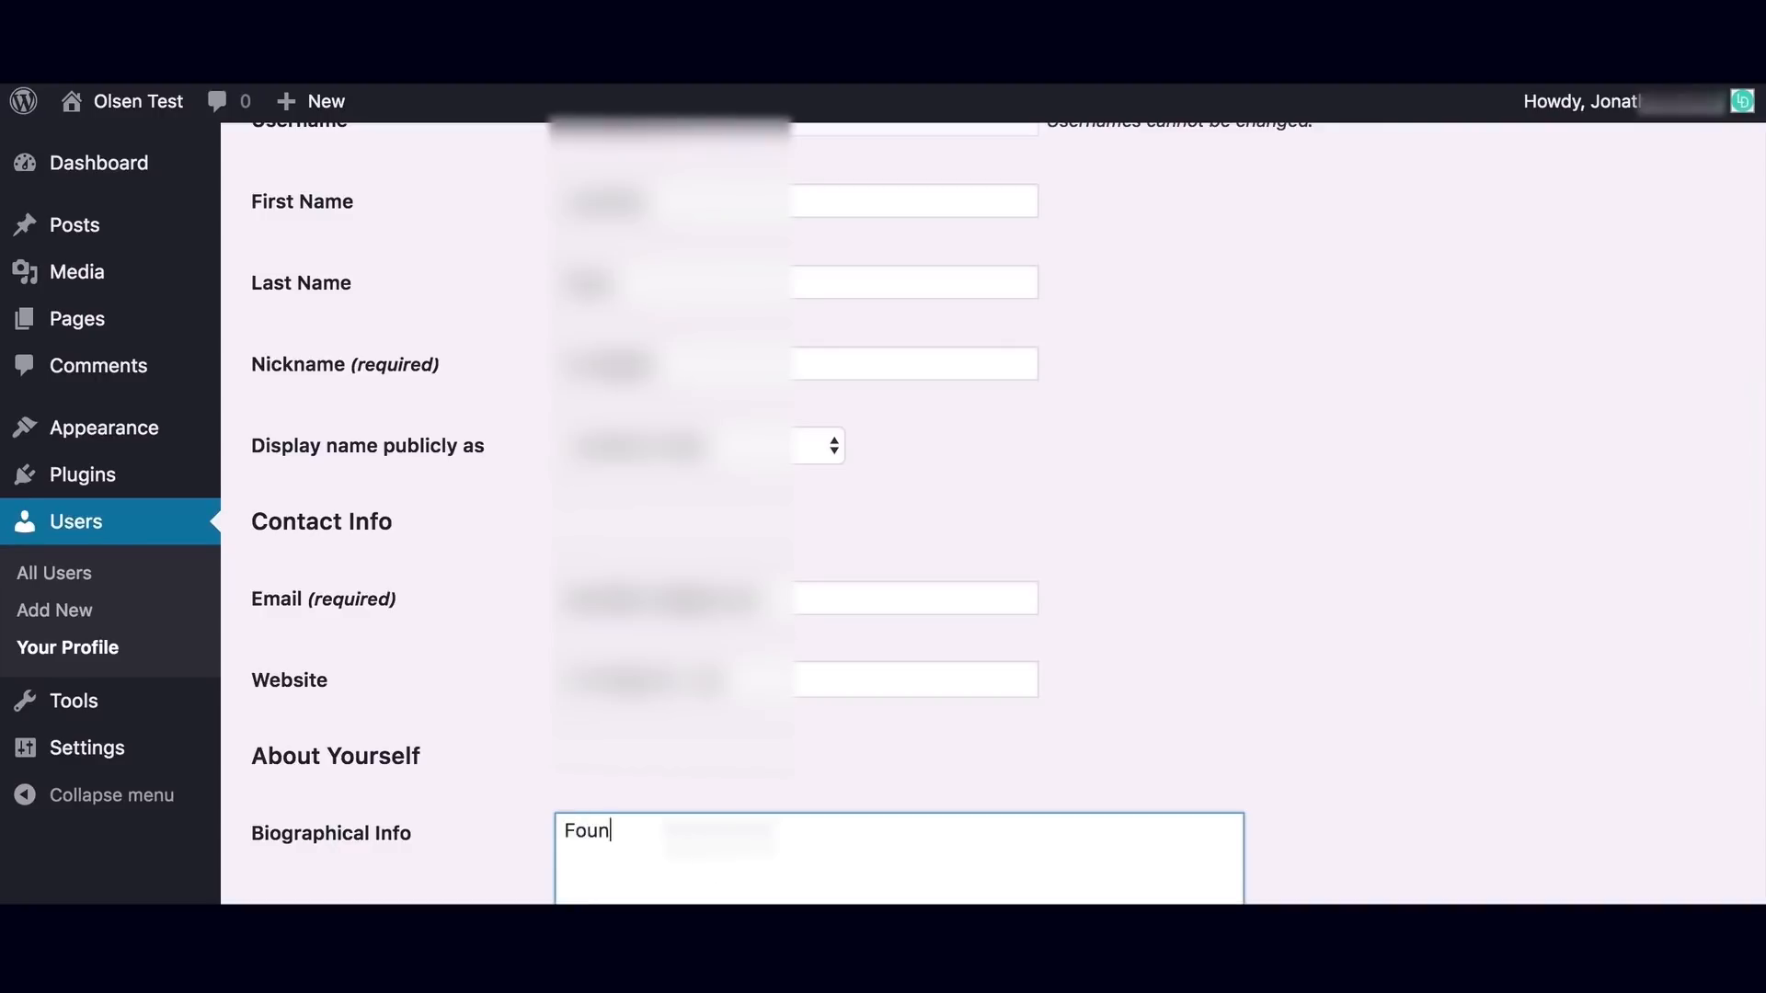
text(der - L)
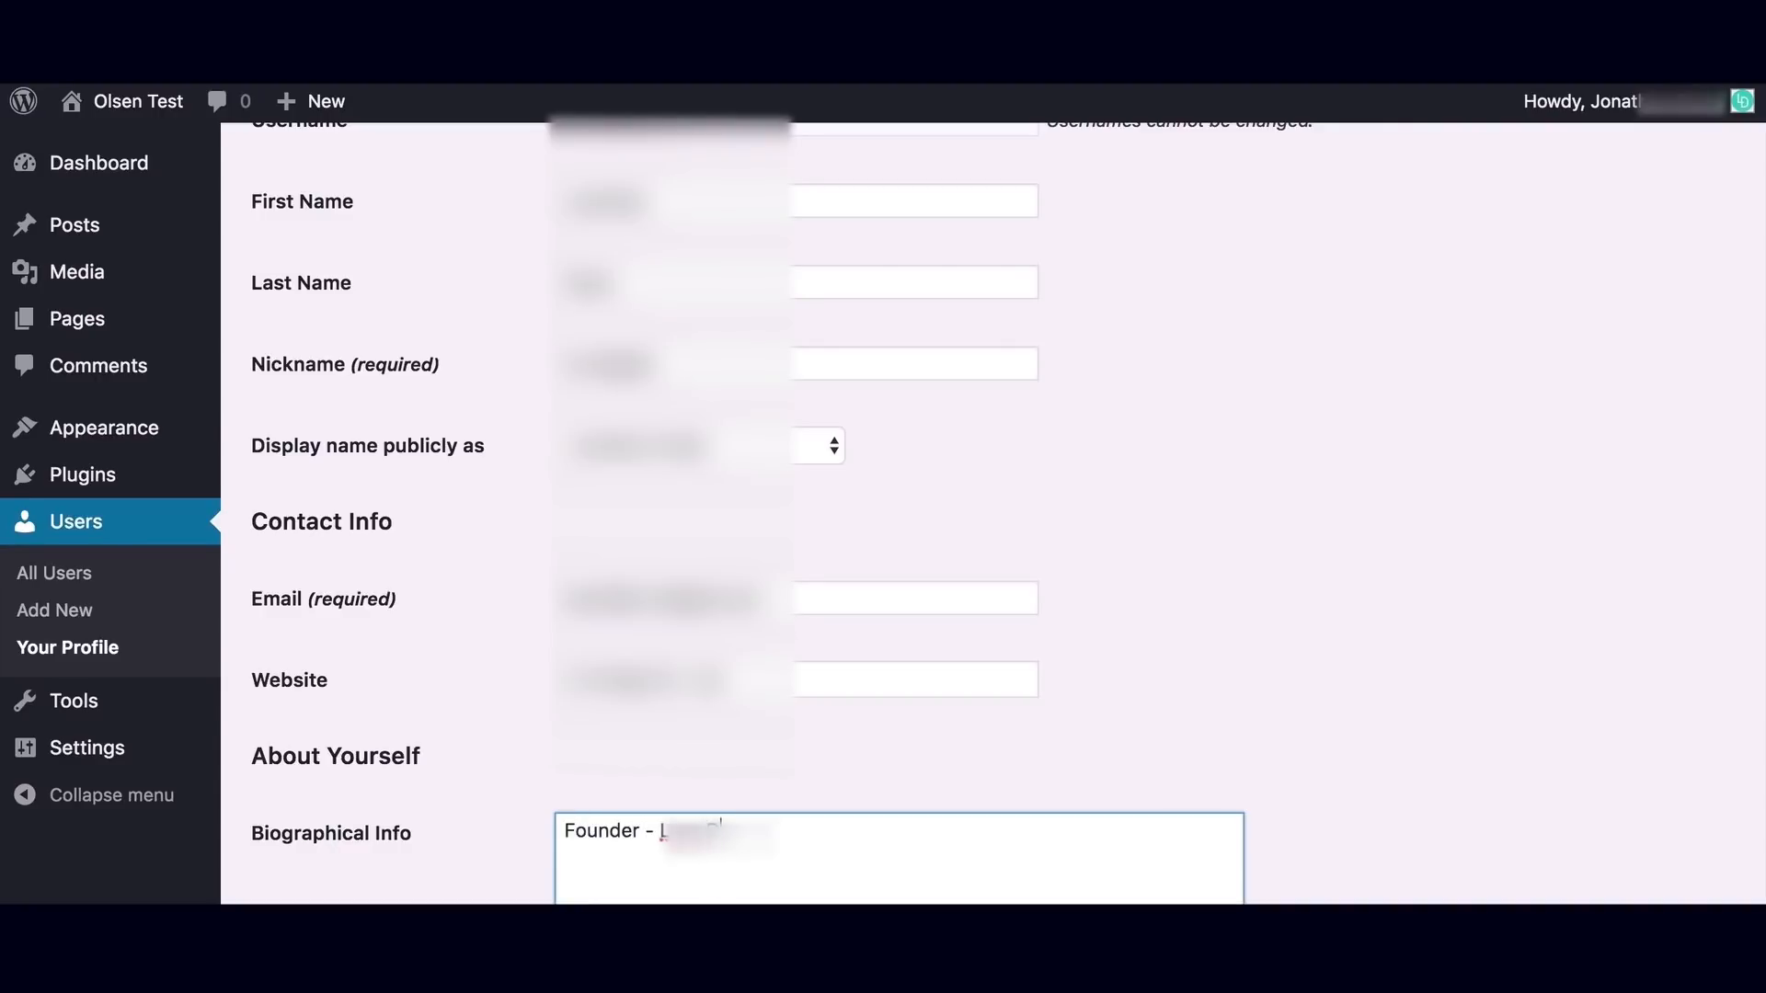
text(arn Digital)
Open the Gravatar link in a new browser tab.
scroll(1110, 758, down, 4)
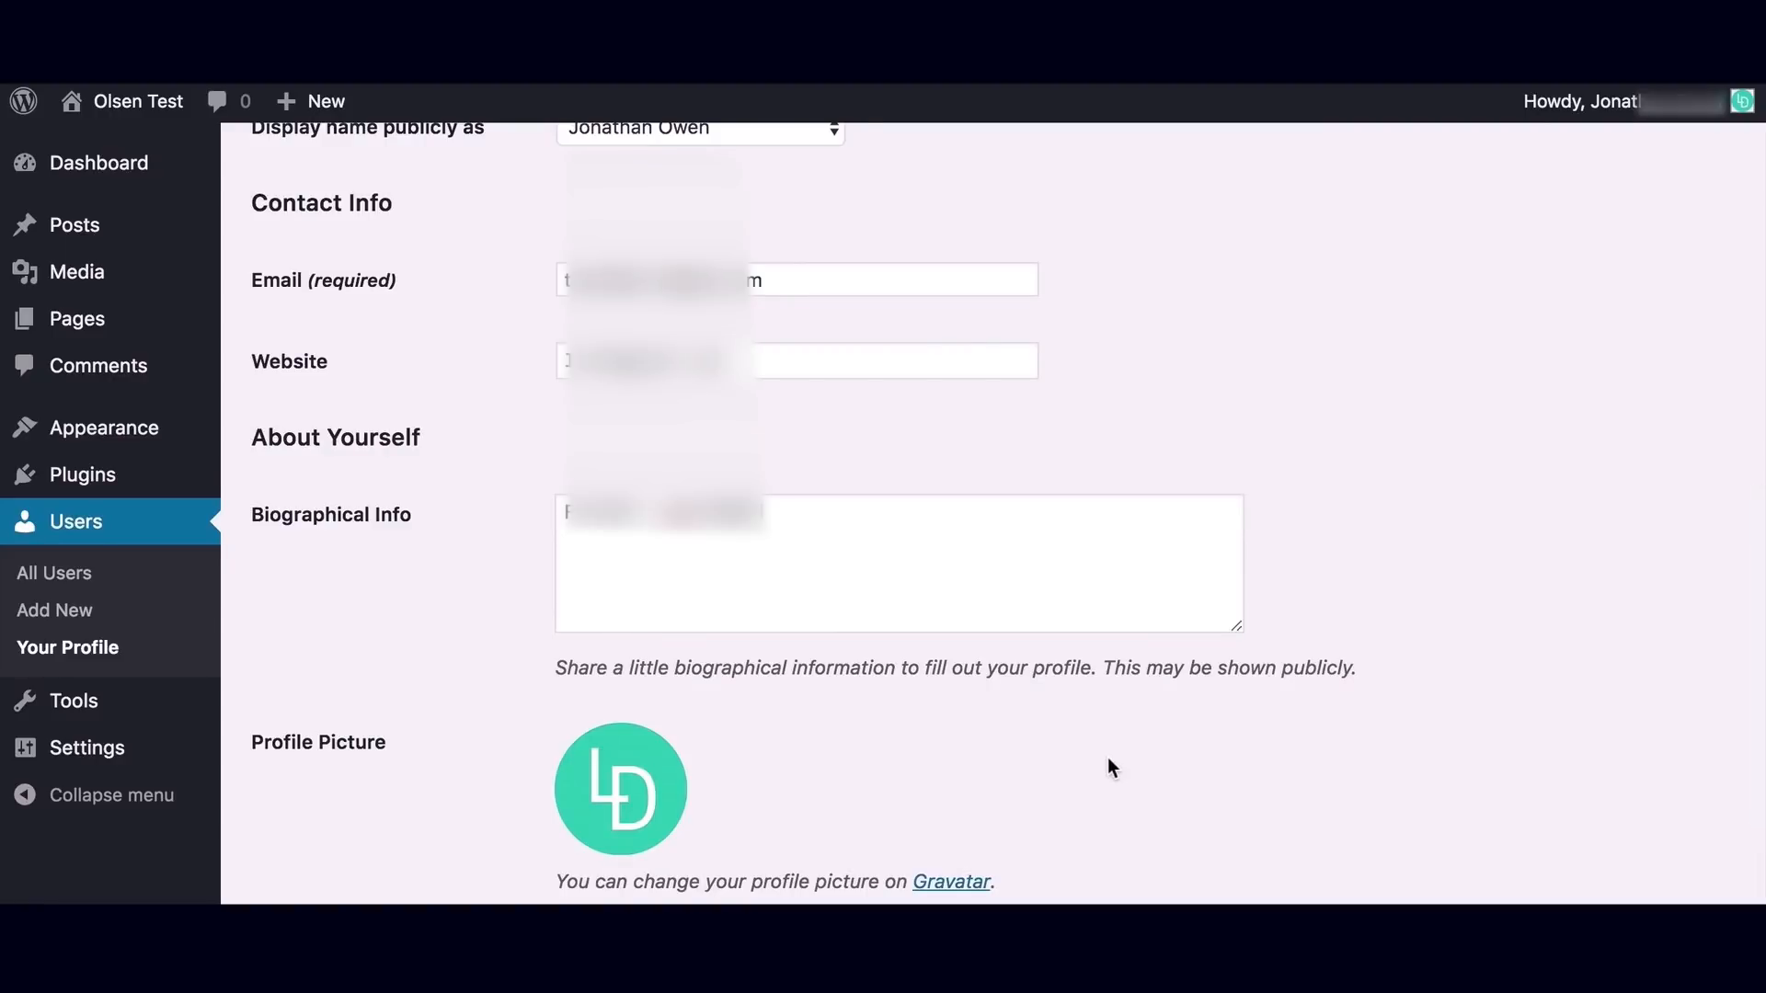
scroll(1108, 763, down, 2)
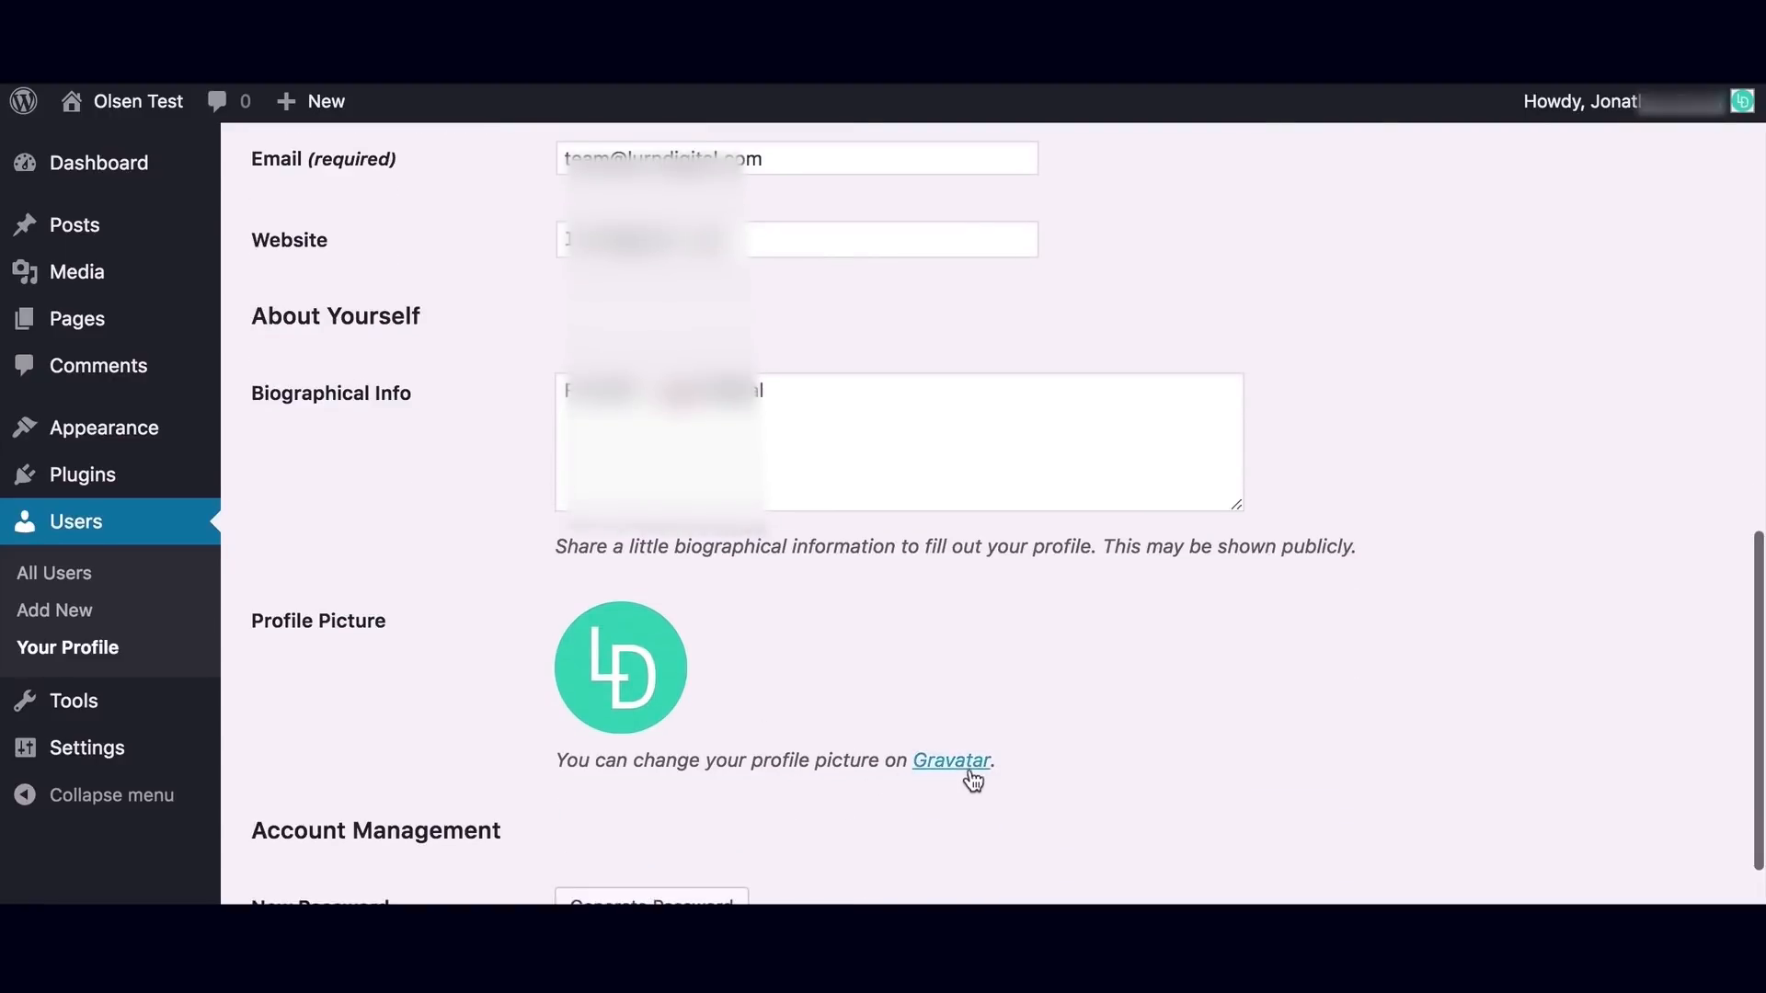
right_click(972, 772)
click(1077, 607)
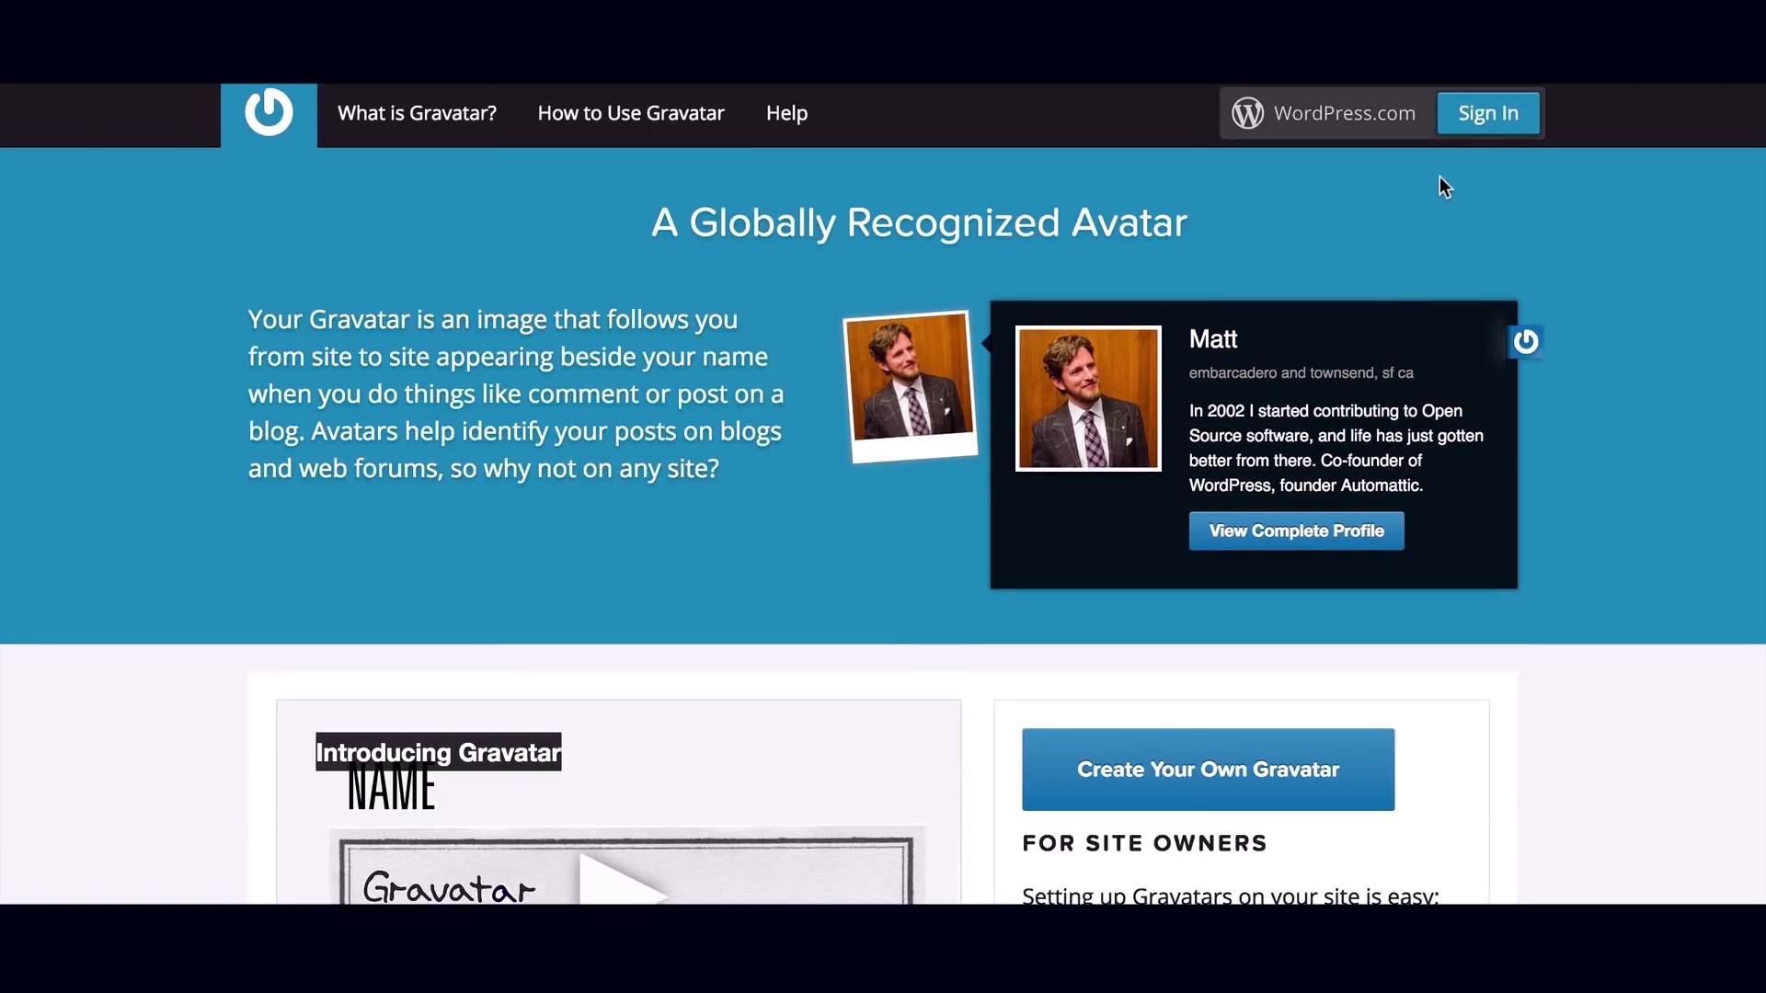
On Gravatar, upload the round LD logo as a new avatar image and crop it.
click(1206, 778)
scroll(820, 749, down, 1)
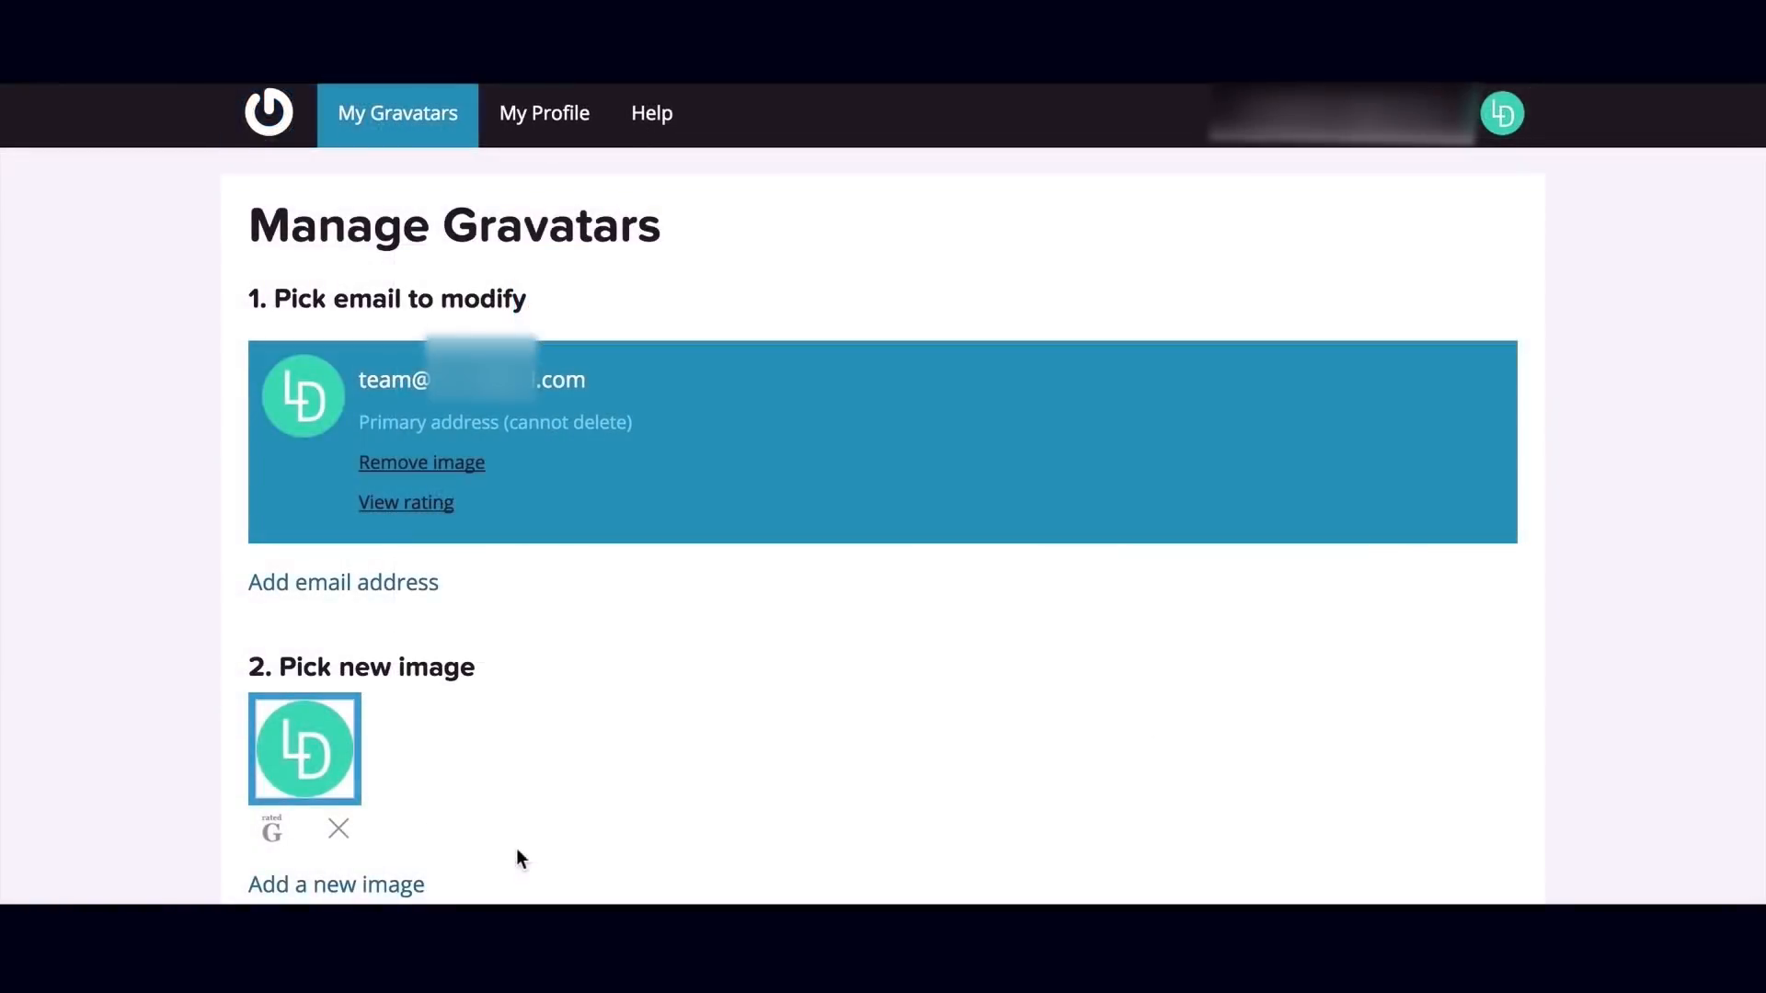
scroll(675, 780, down, 1)
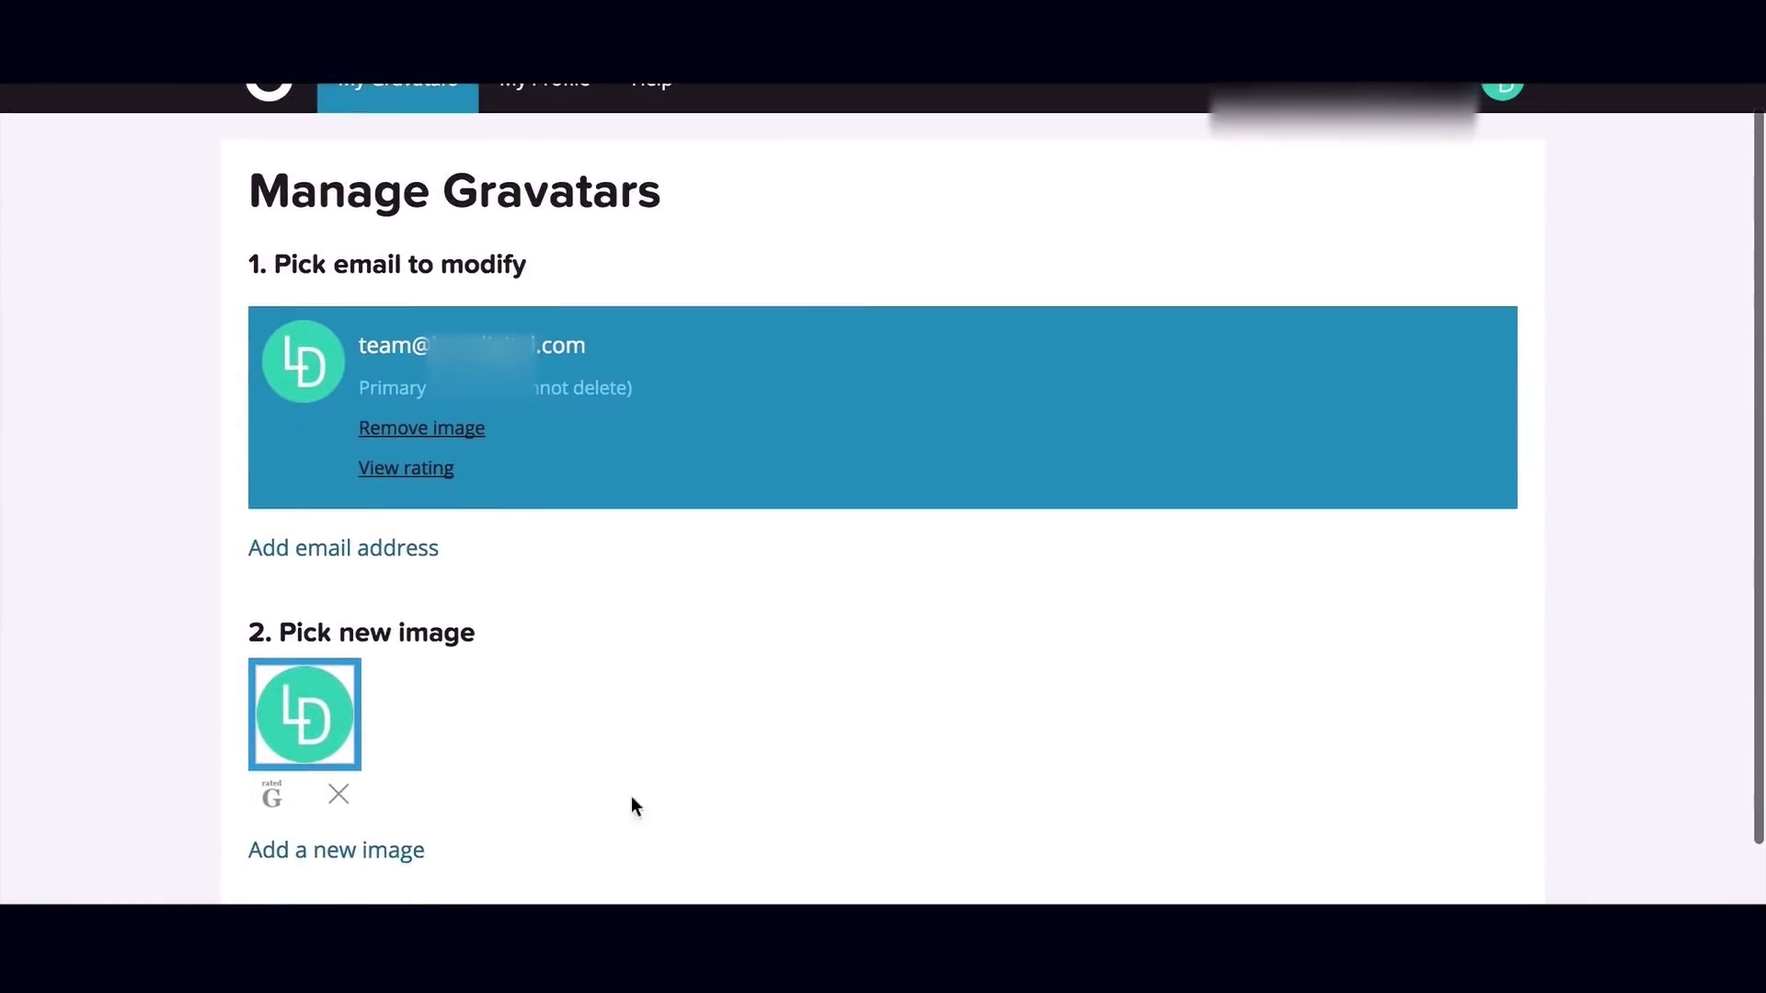
click(350, 856)
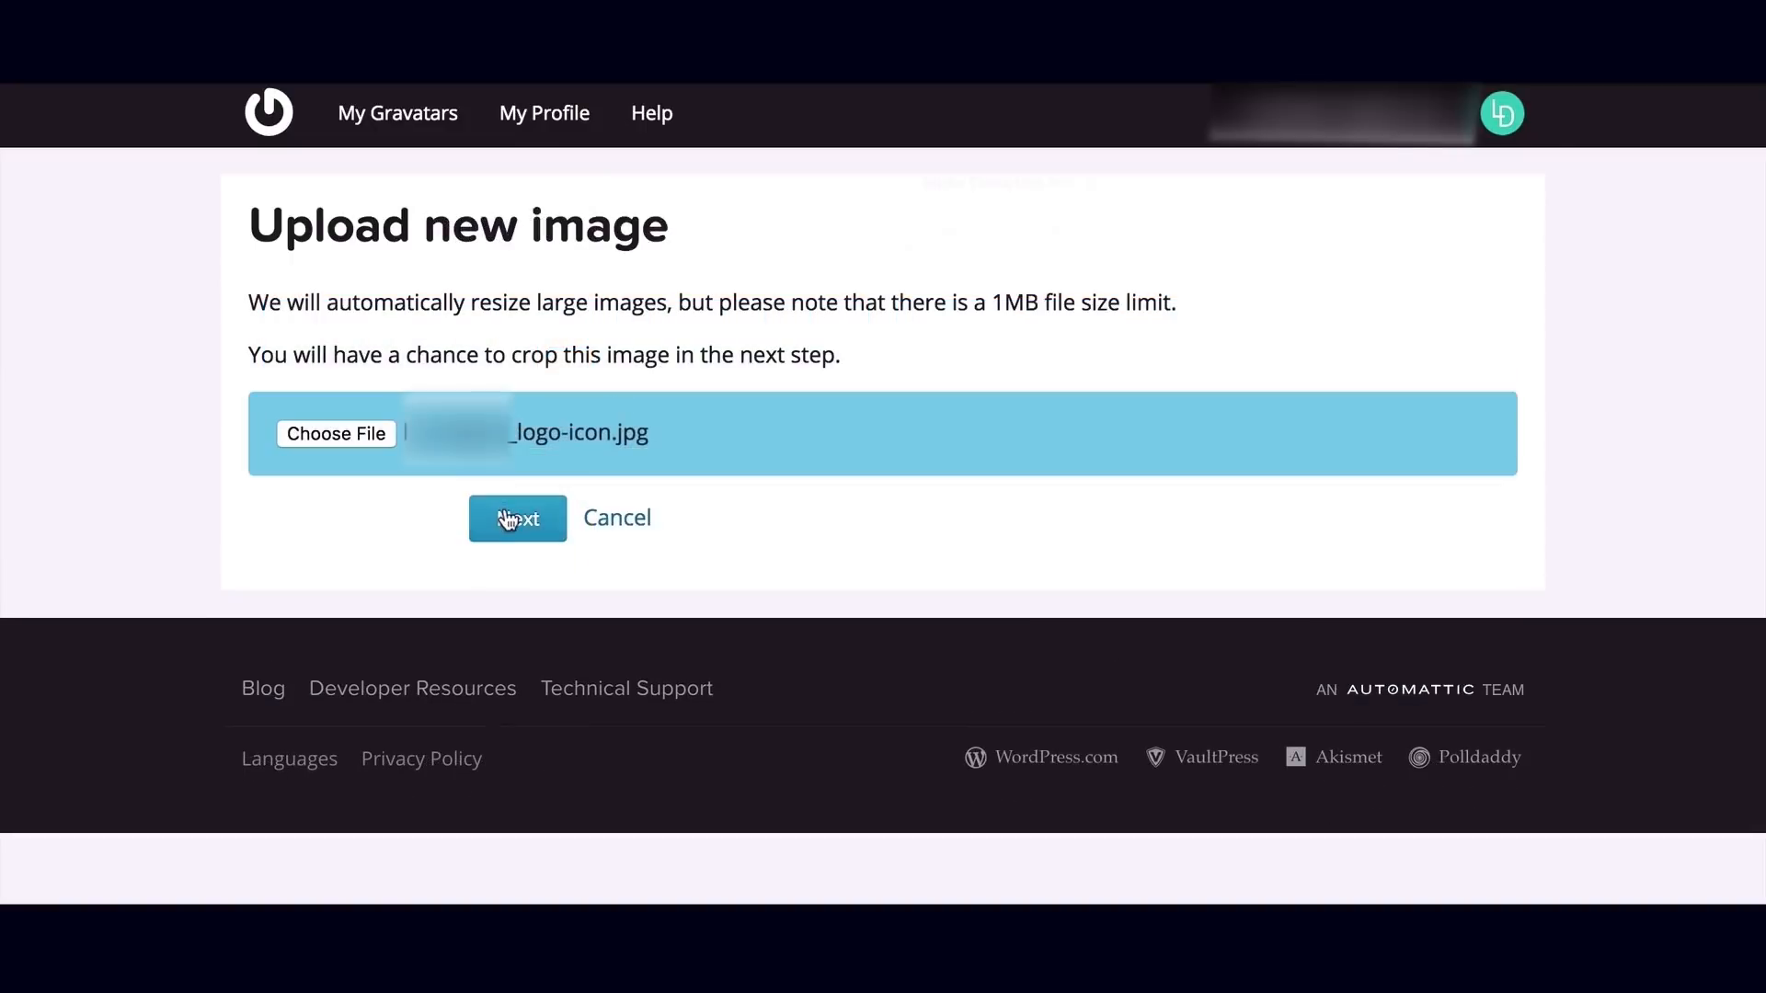
click(508, 520)
scroll(1134, 635, down, 5)
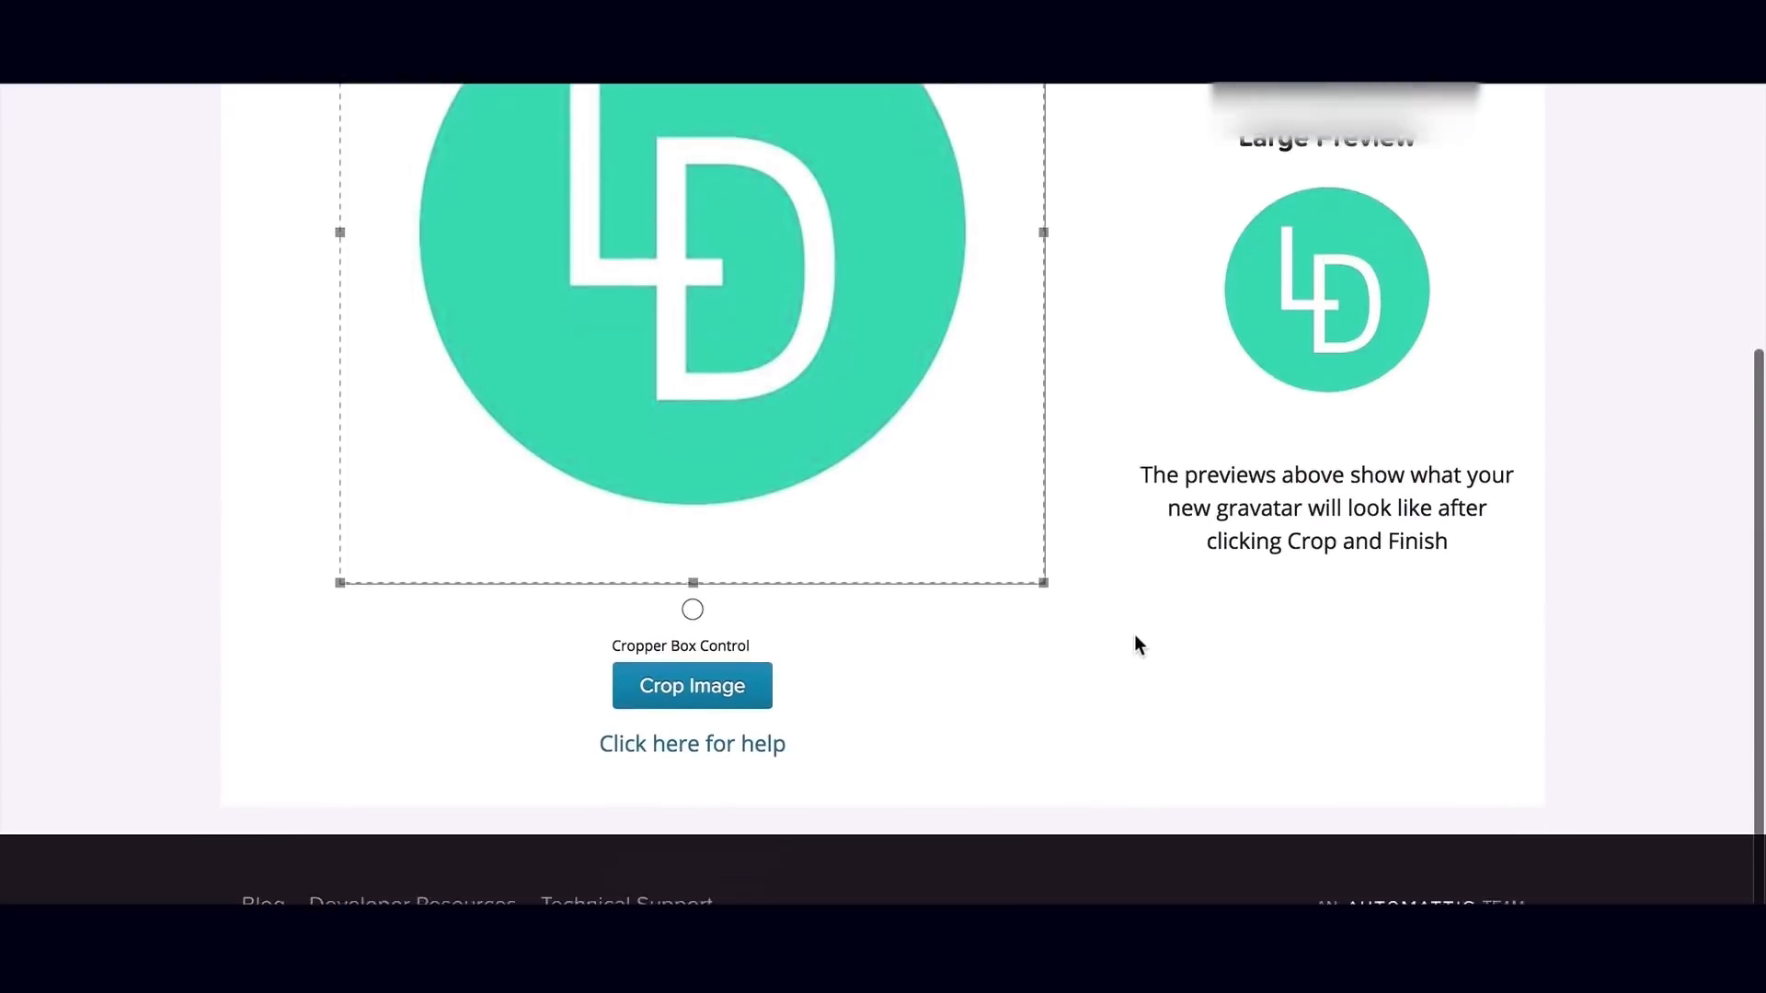
click(713, 623)
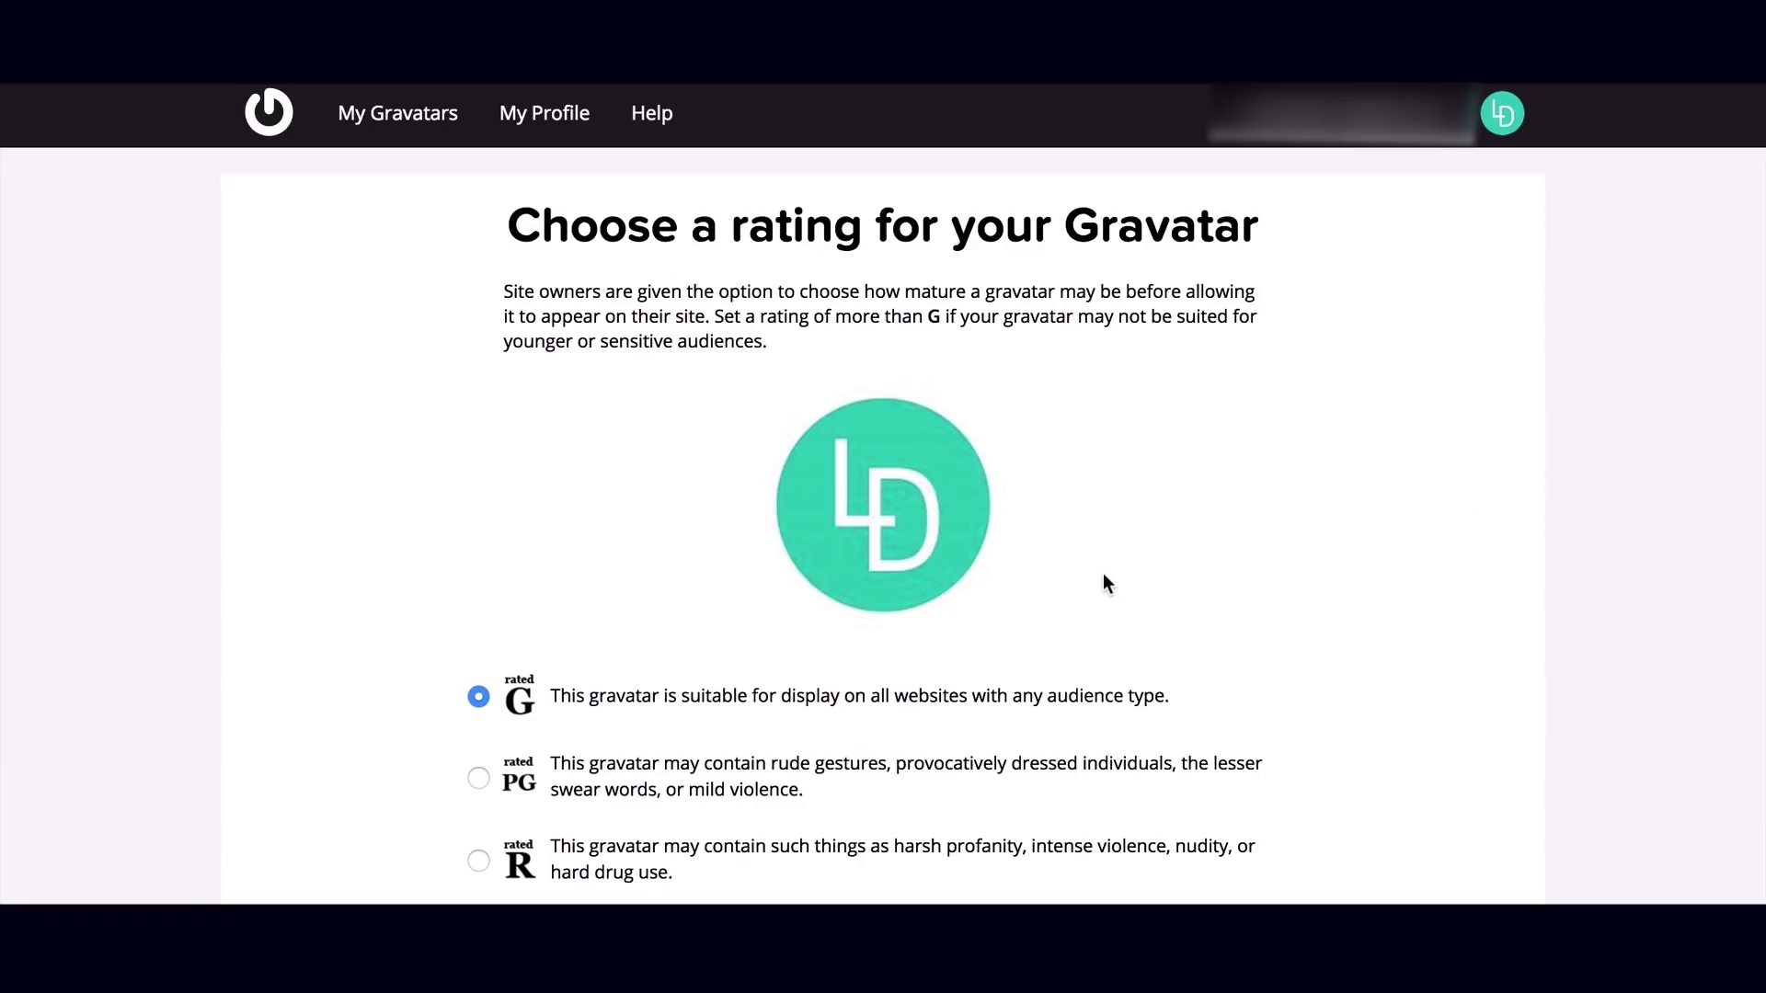
scroll(1106, 565, down, 3)
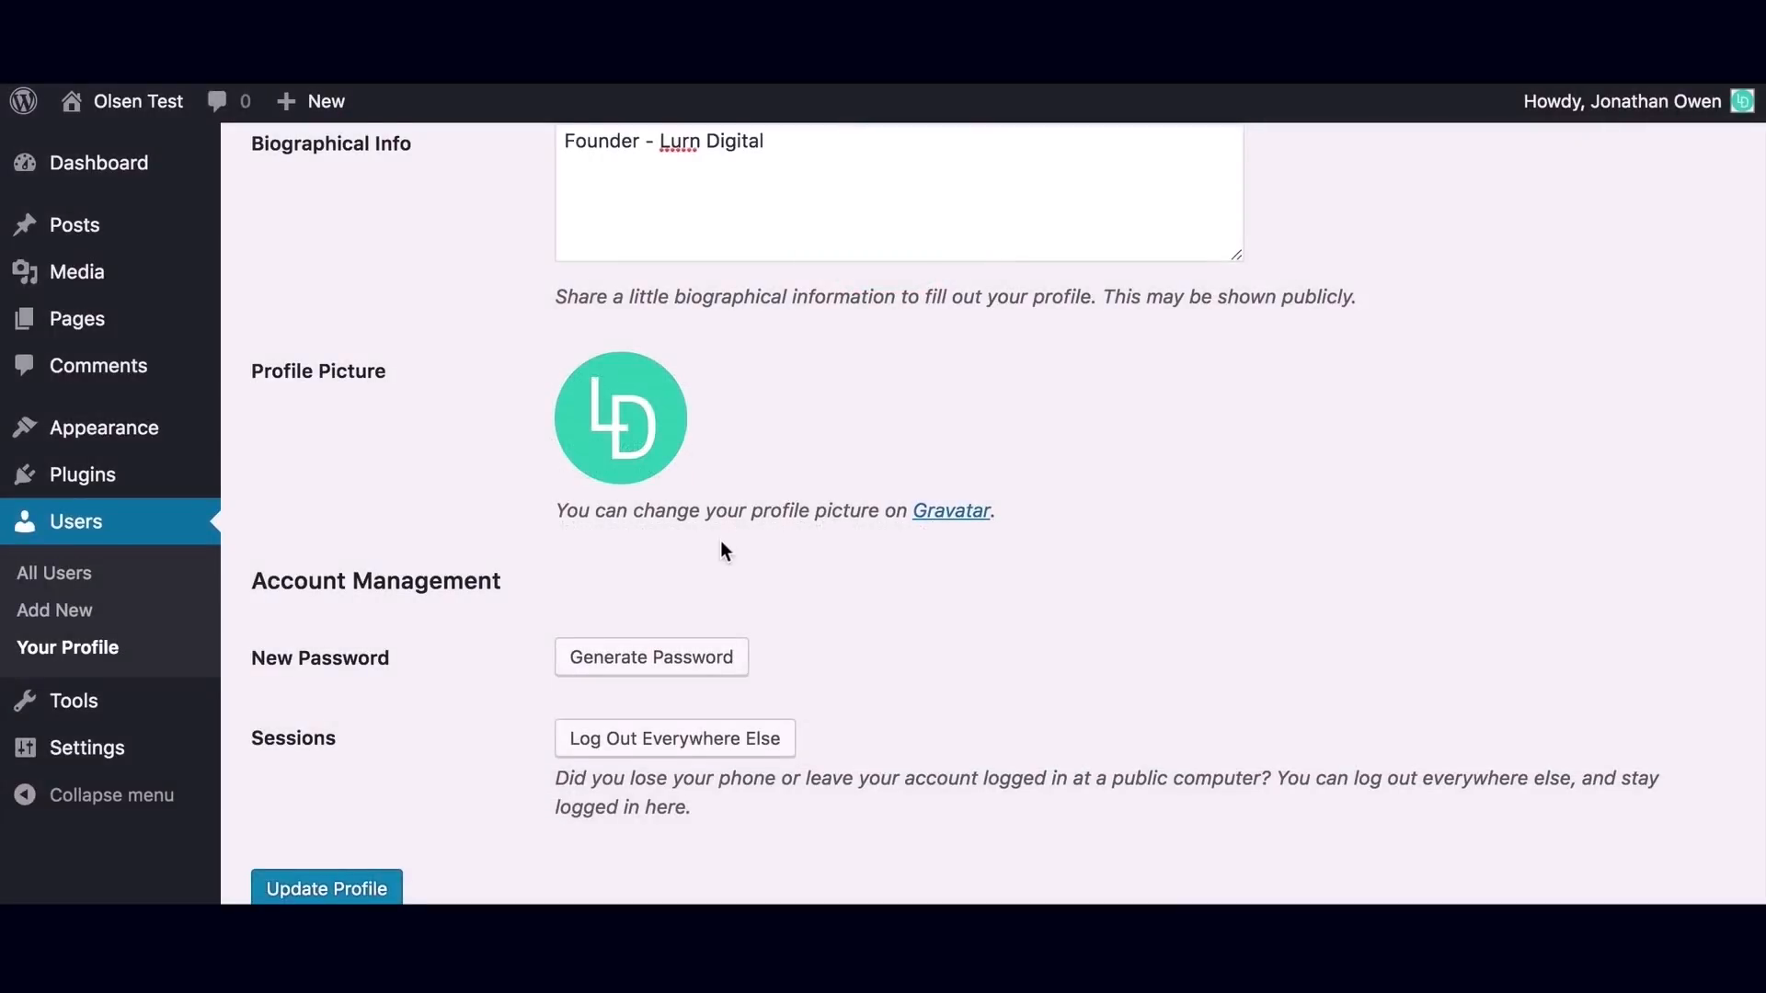
Browse the All Users list and look over its Bulk Actions options.
scroll(707, 540, down, 1)
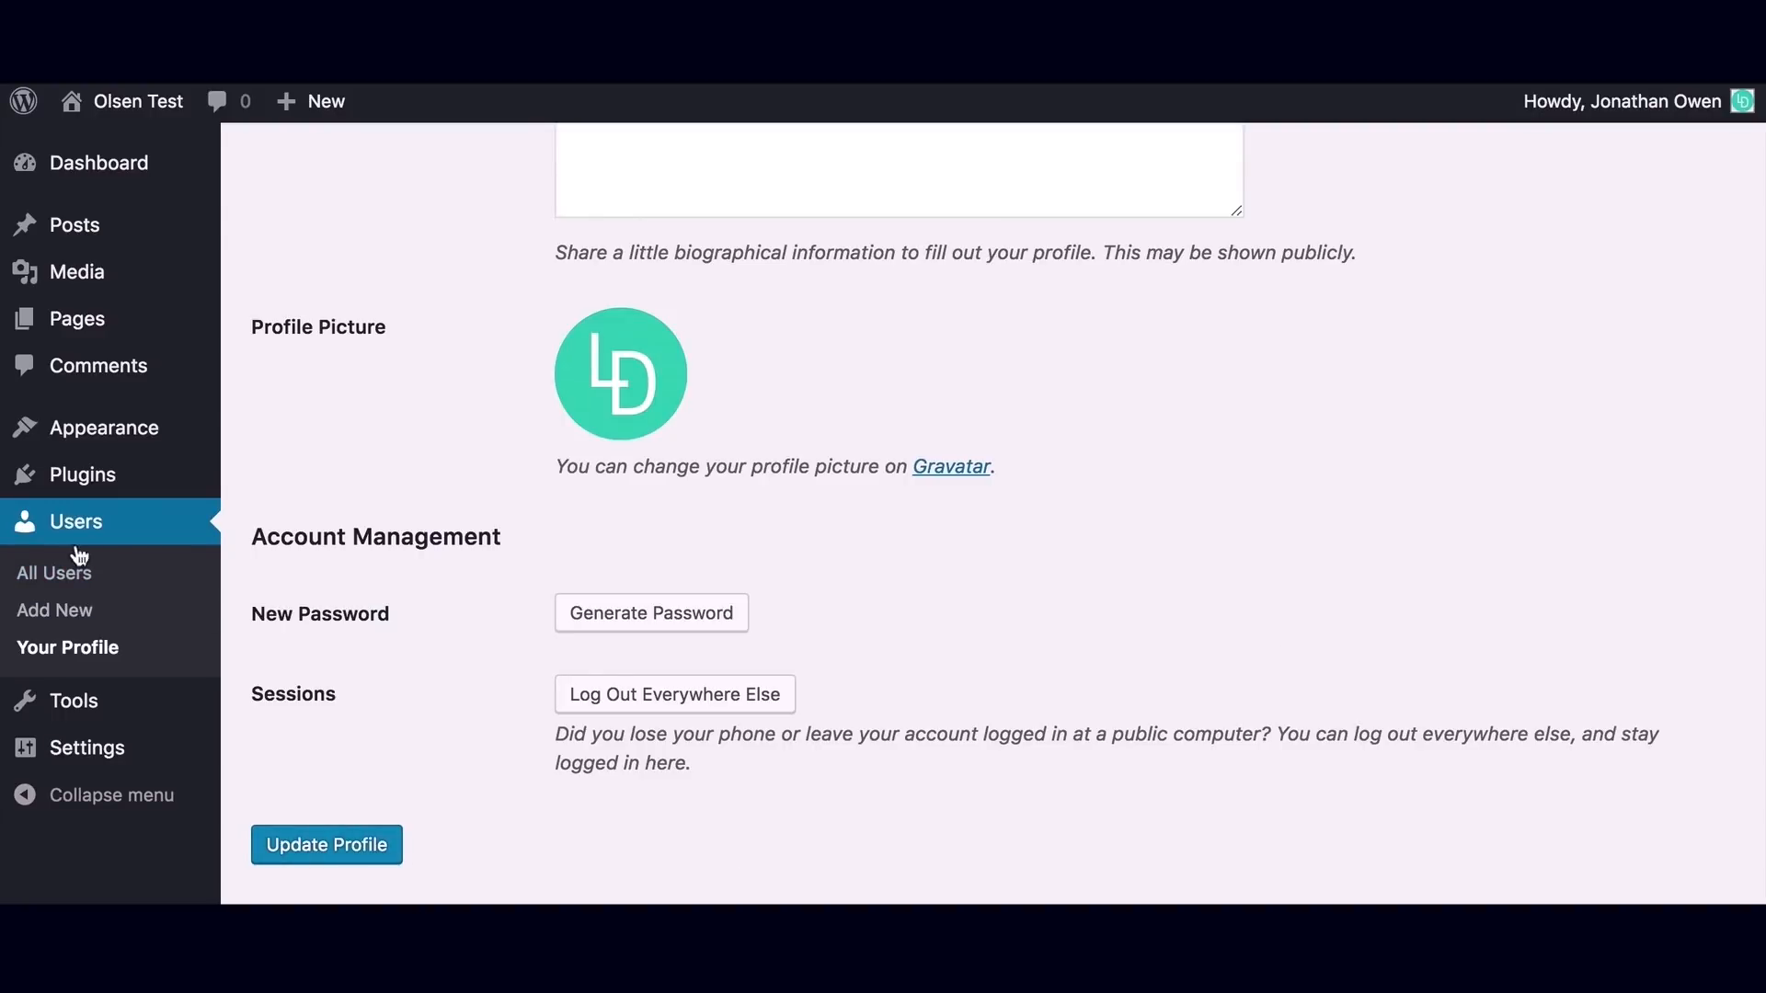
click(53, 575)
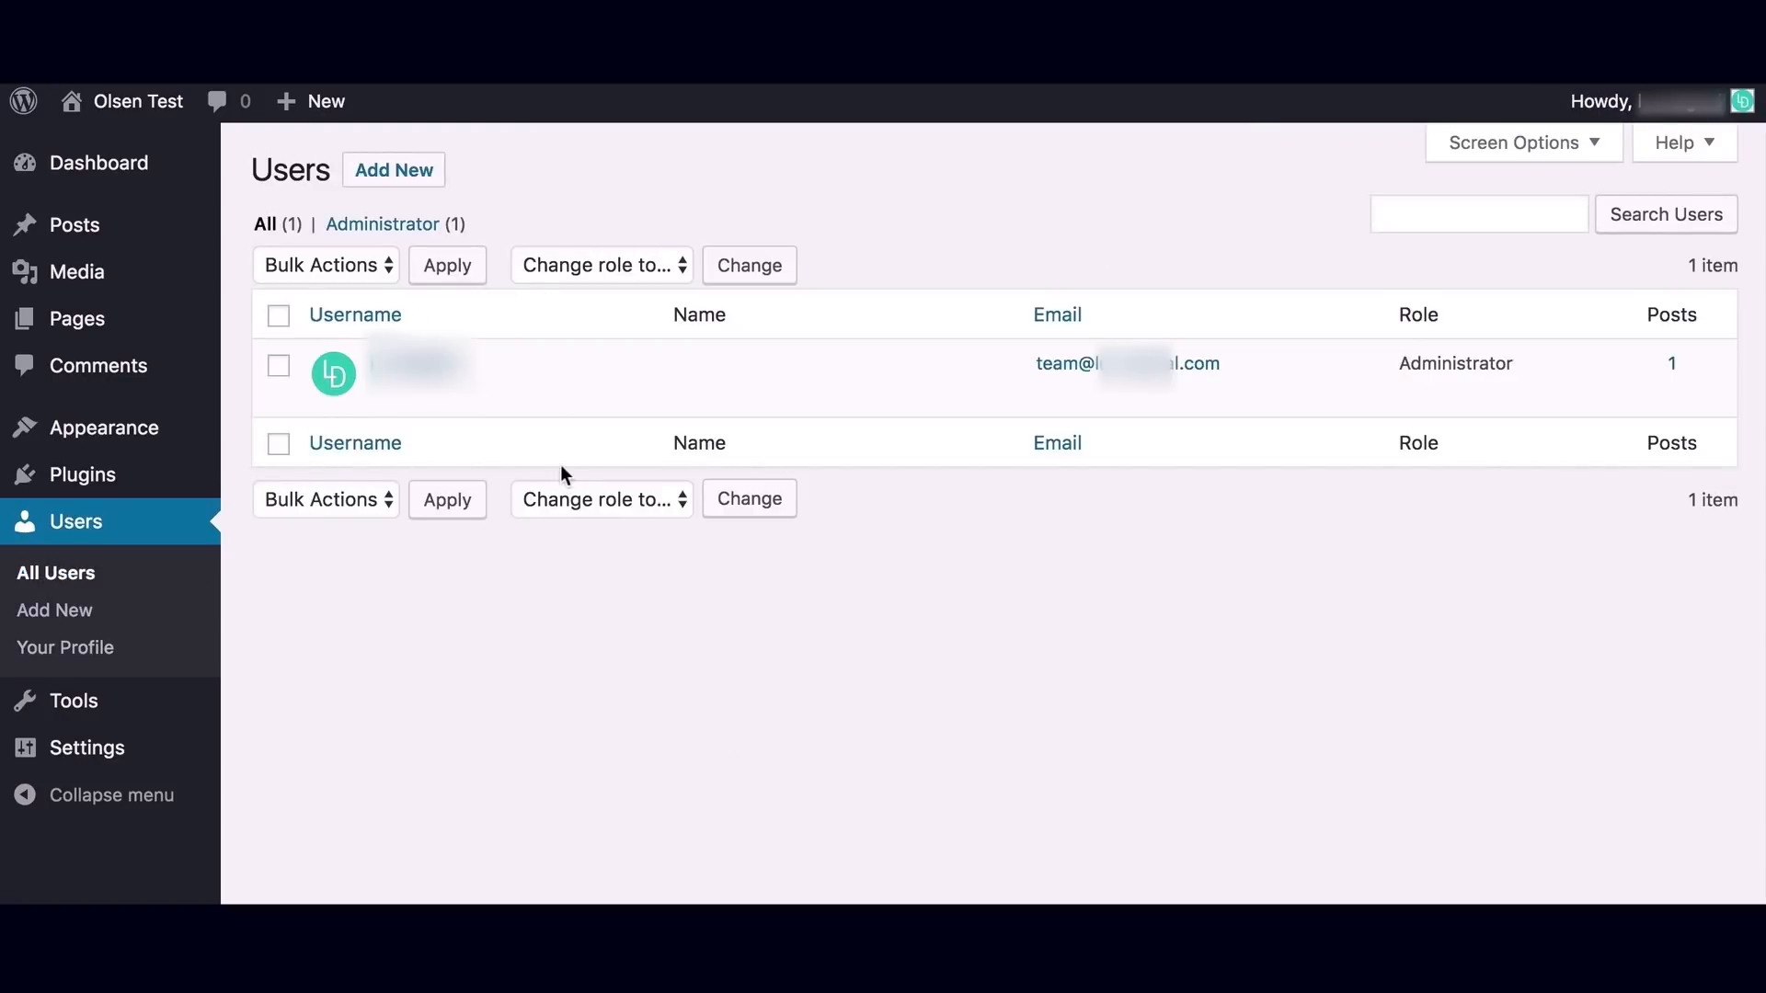
click(386, 270)
click(384, 268)
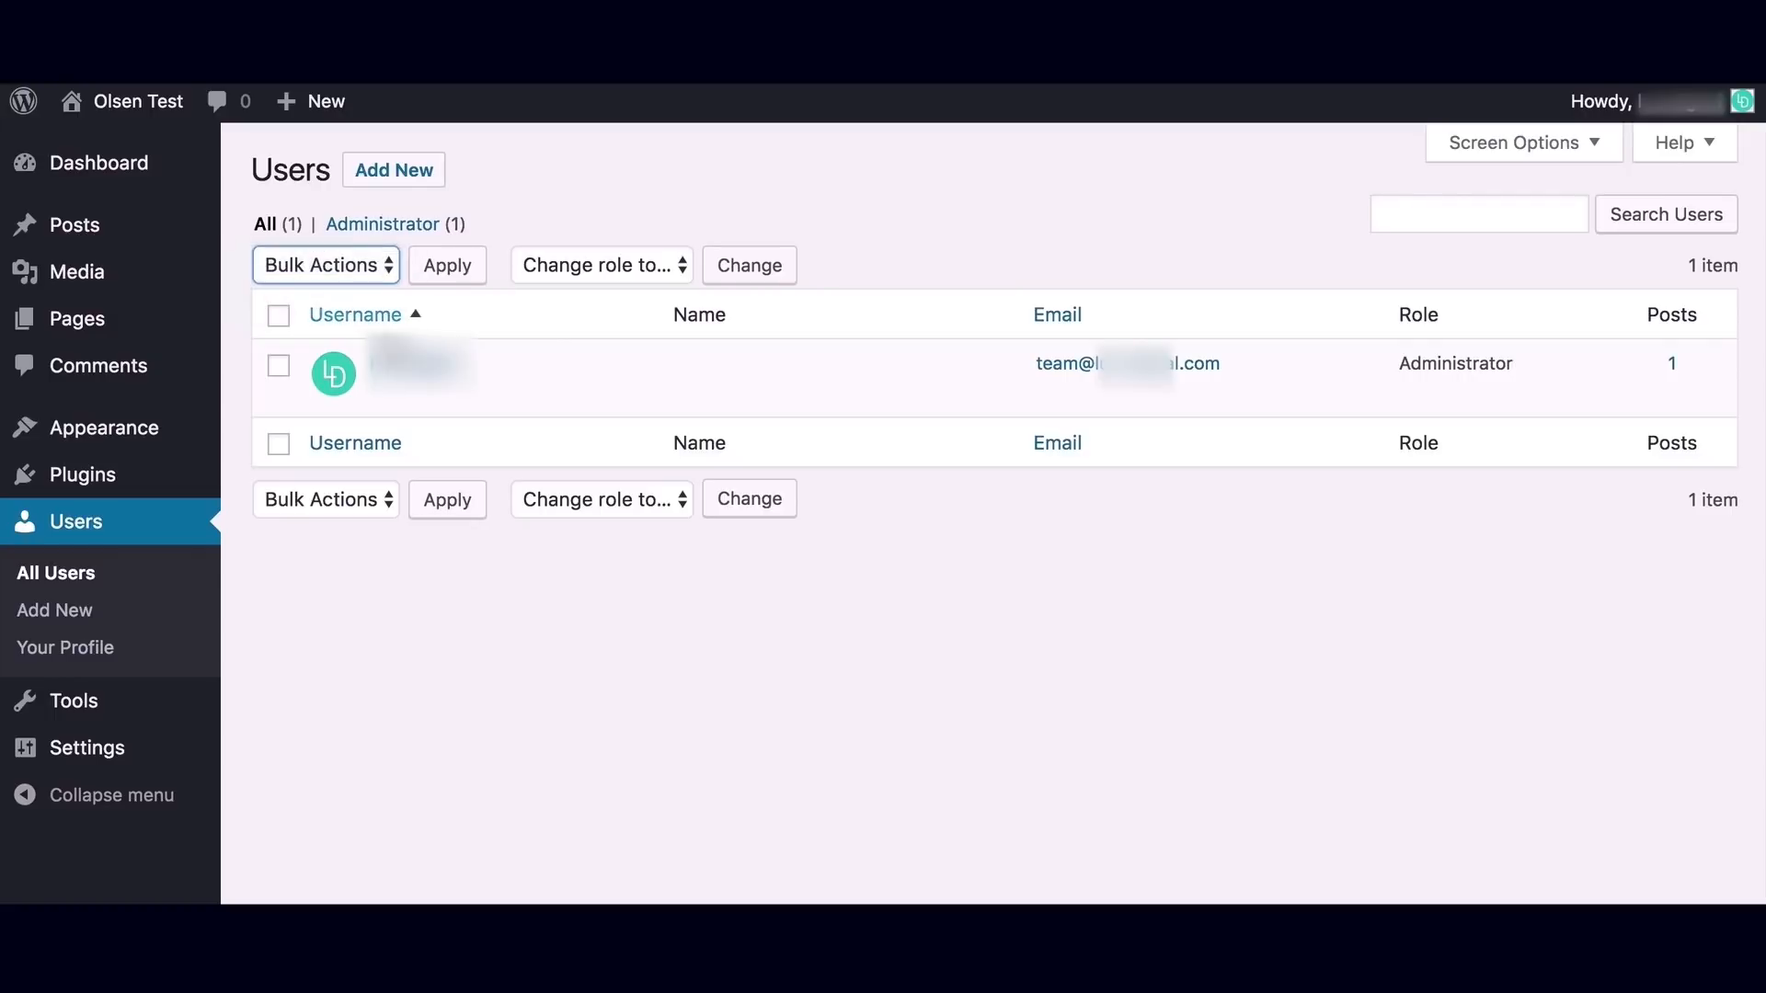
Revisit Your Profile, then bring up the Add New User form.
click(397, 366)
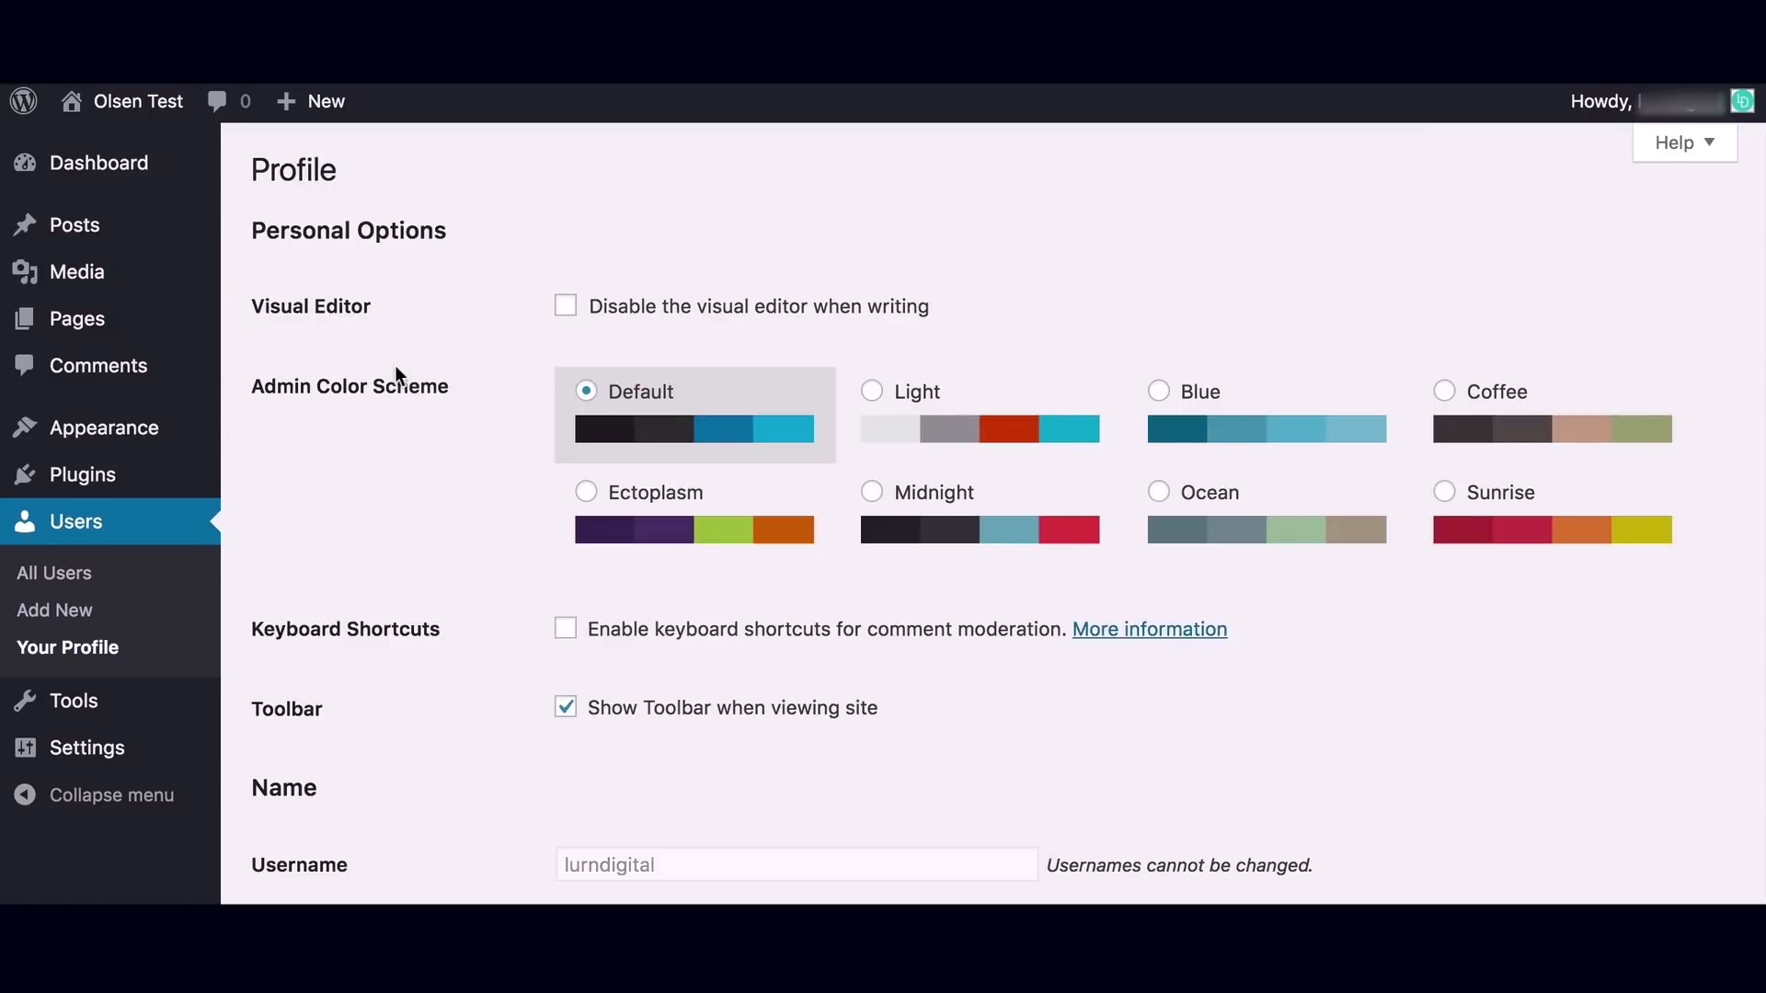
scroll(525, 520, down, 5)
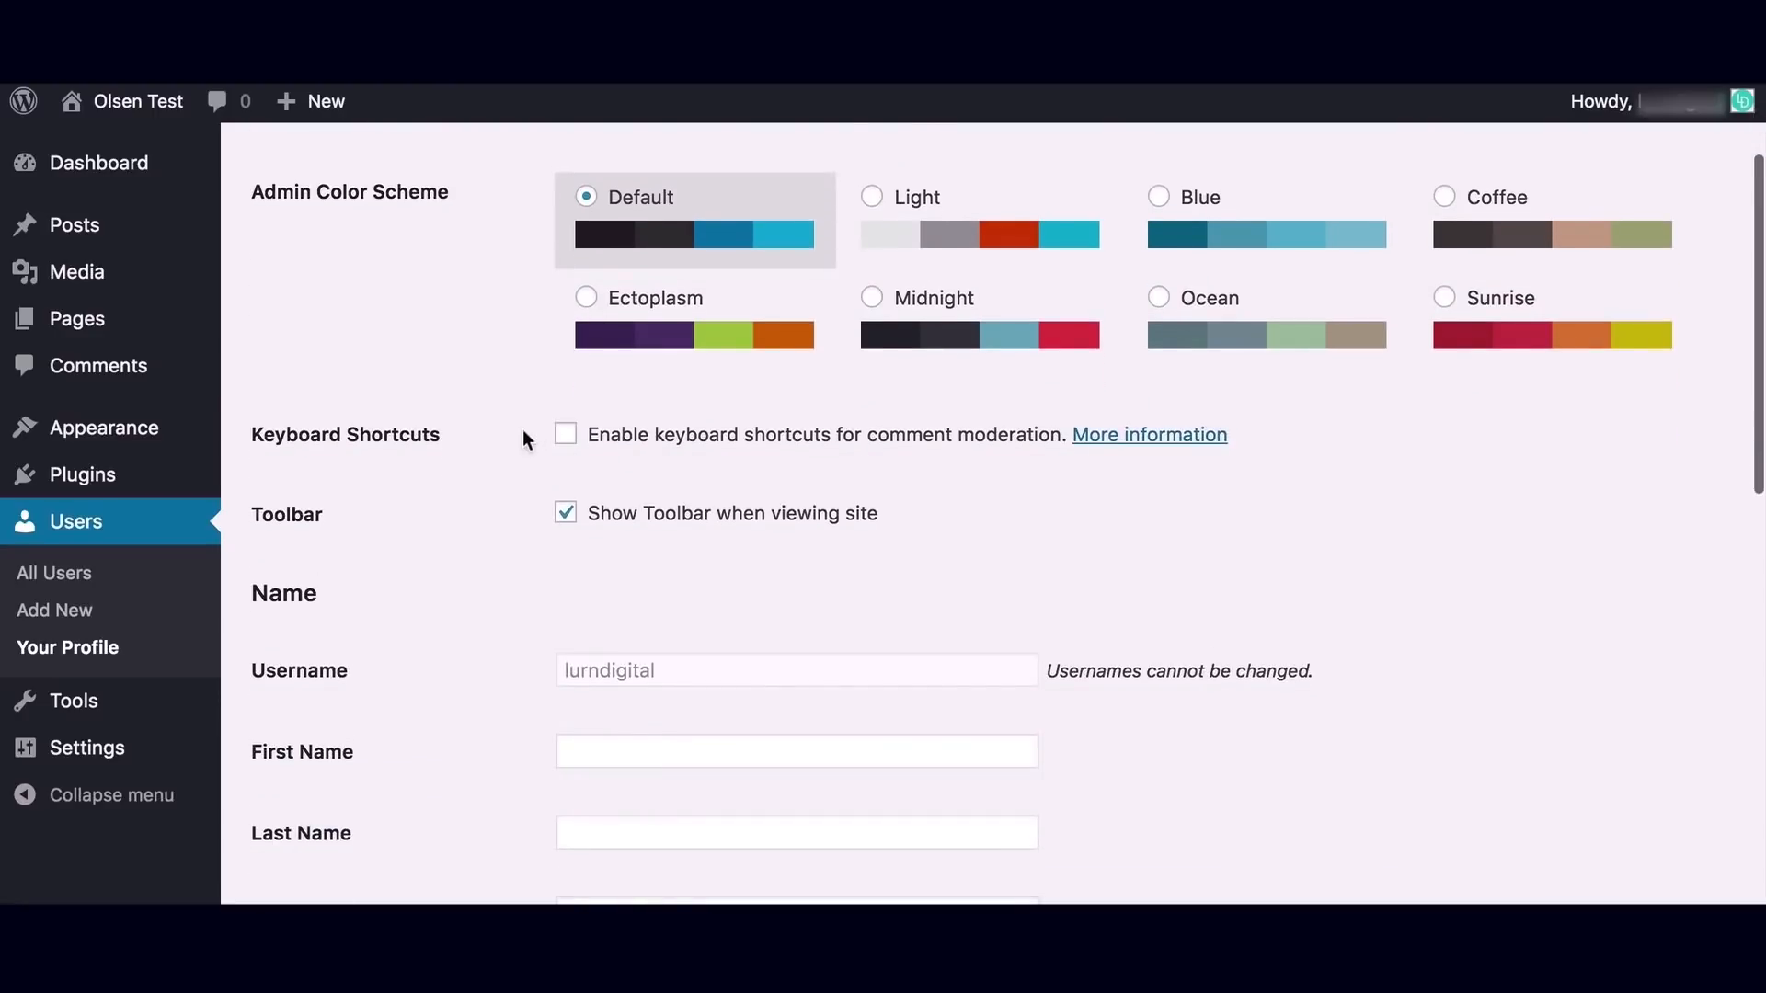
scroll(514, 440, down, 3)
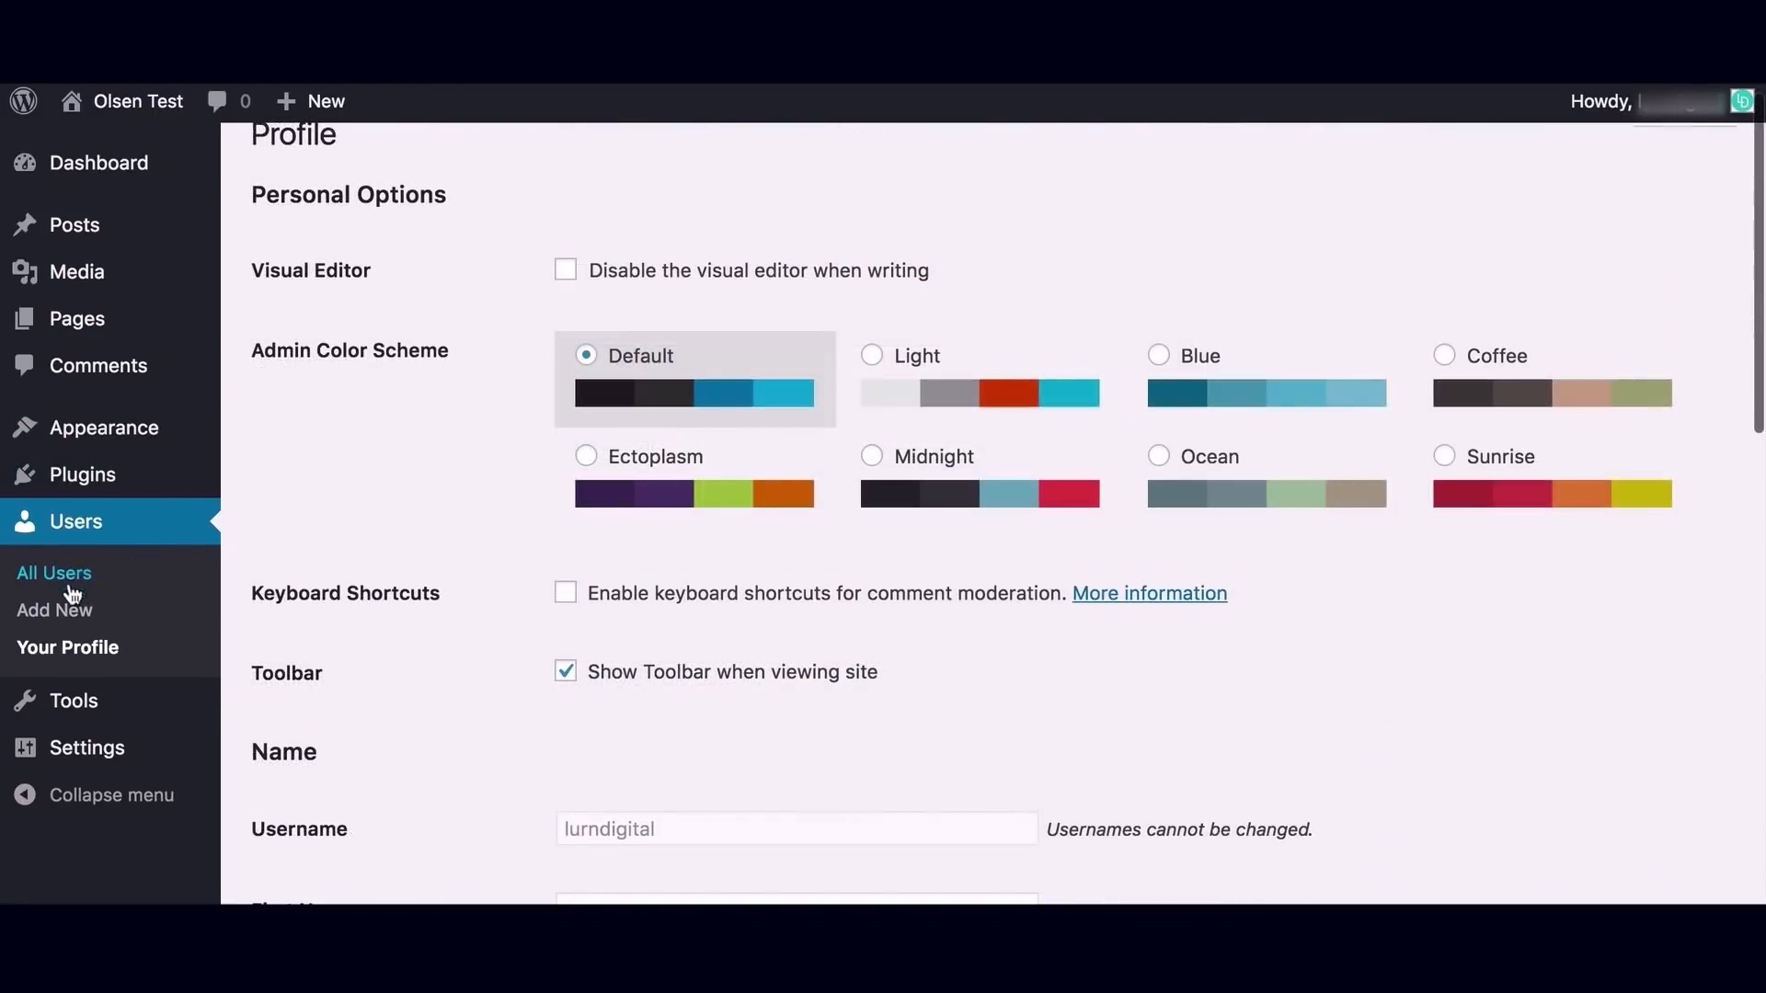
click(66, 612)
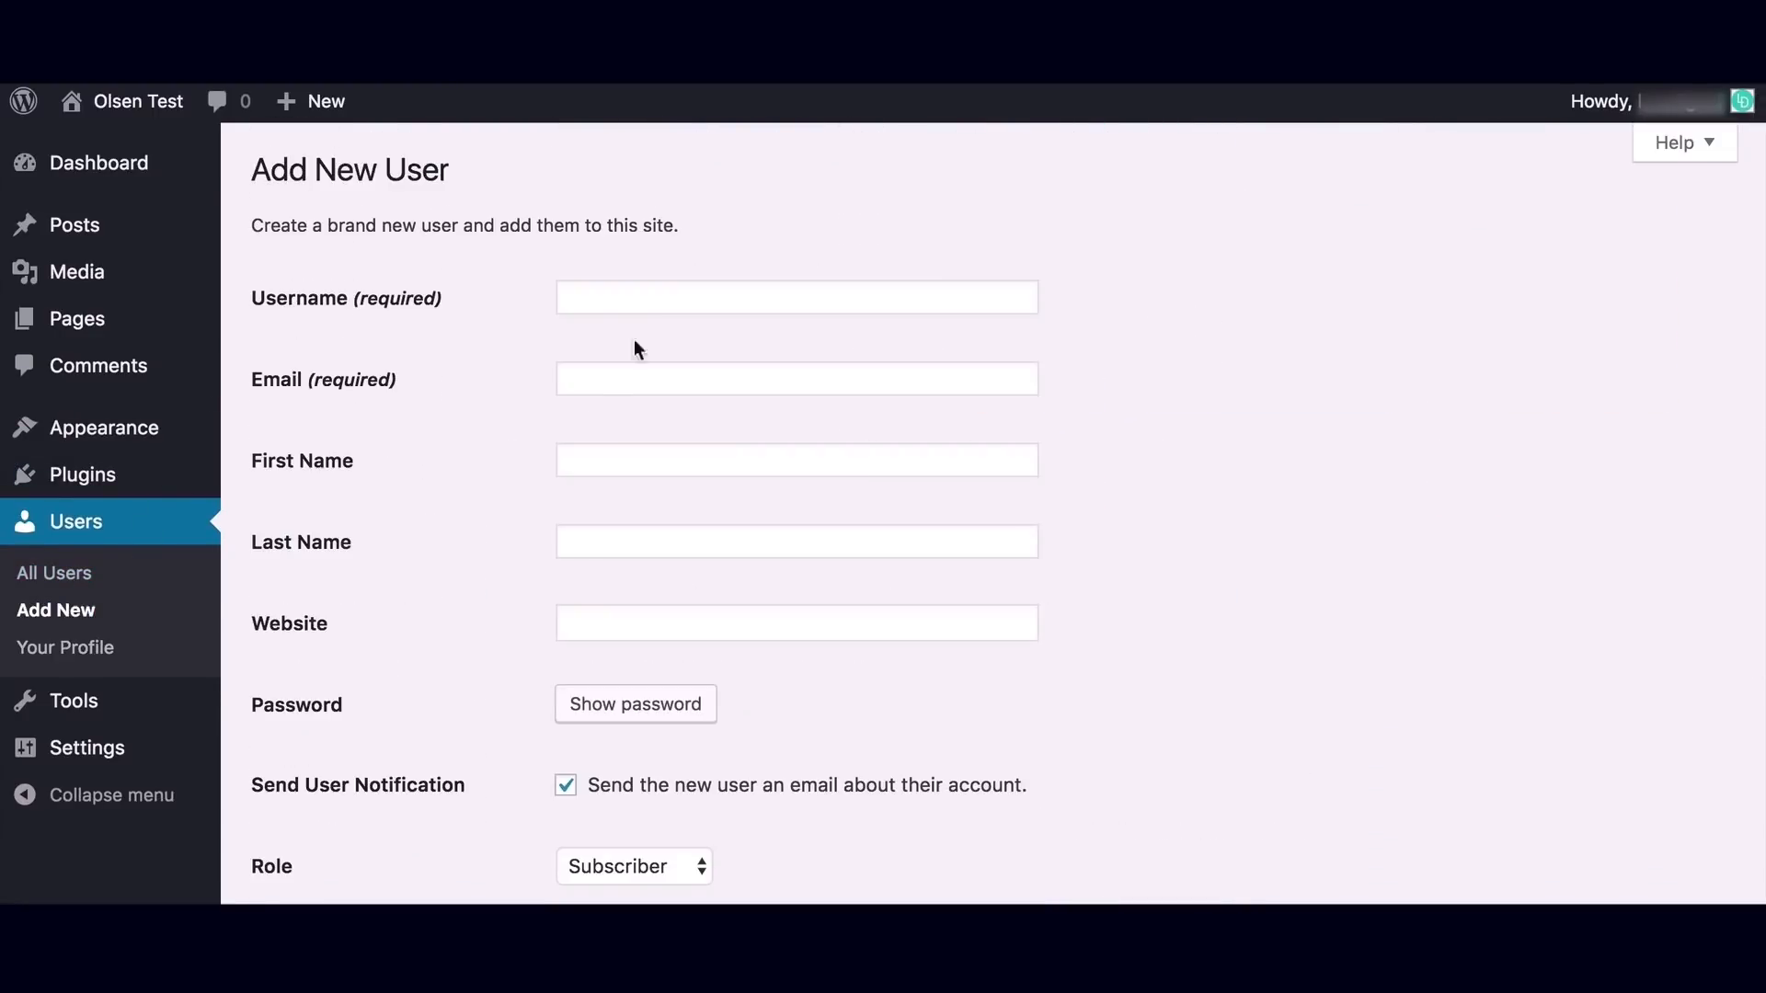
On the Add New User form, reveal the generated strong password and keep the Subscriber role.
click(648, 299)
click(626, 379)
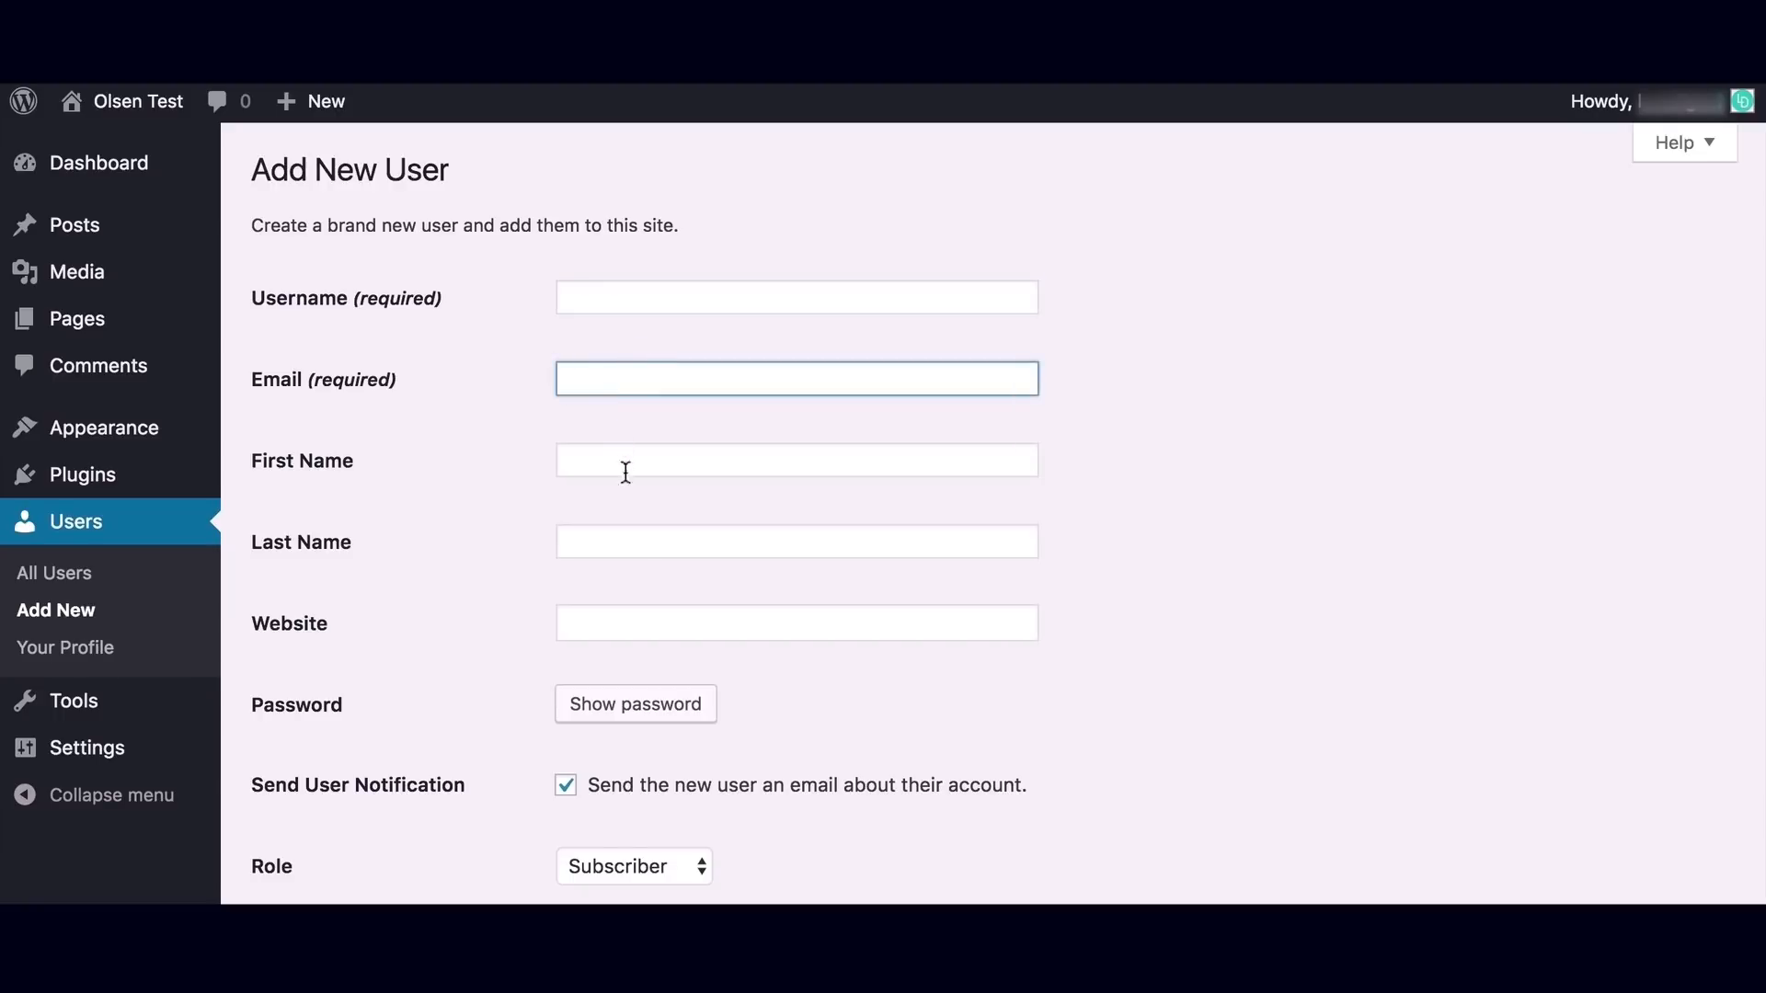
scroll(625, 502, down, 1)
scroll(626, 531, down, 1)
click(616, 591)
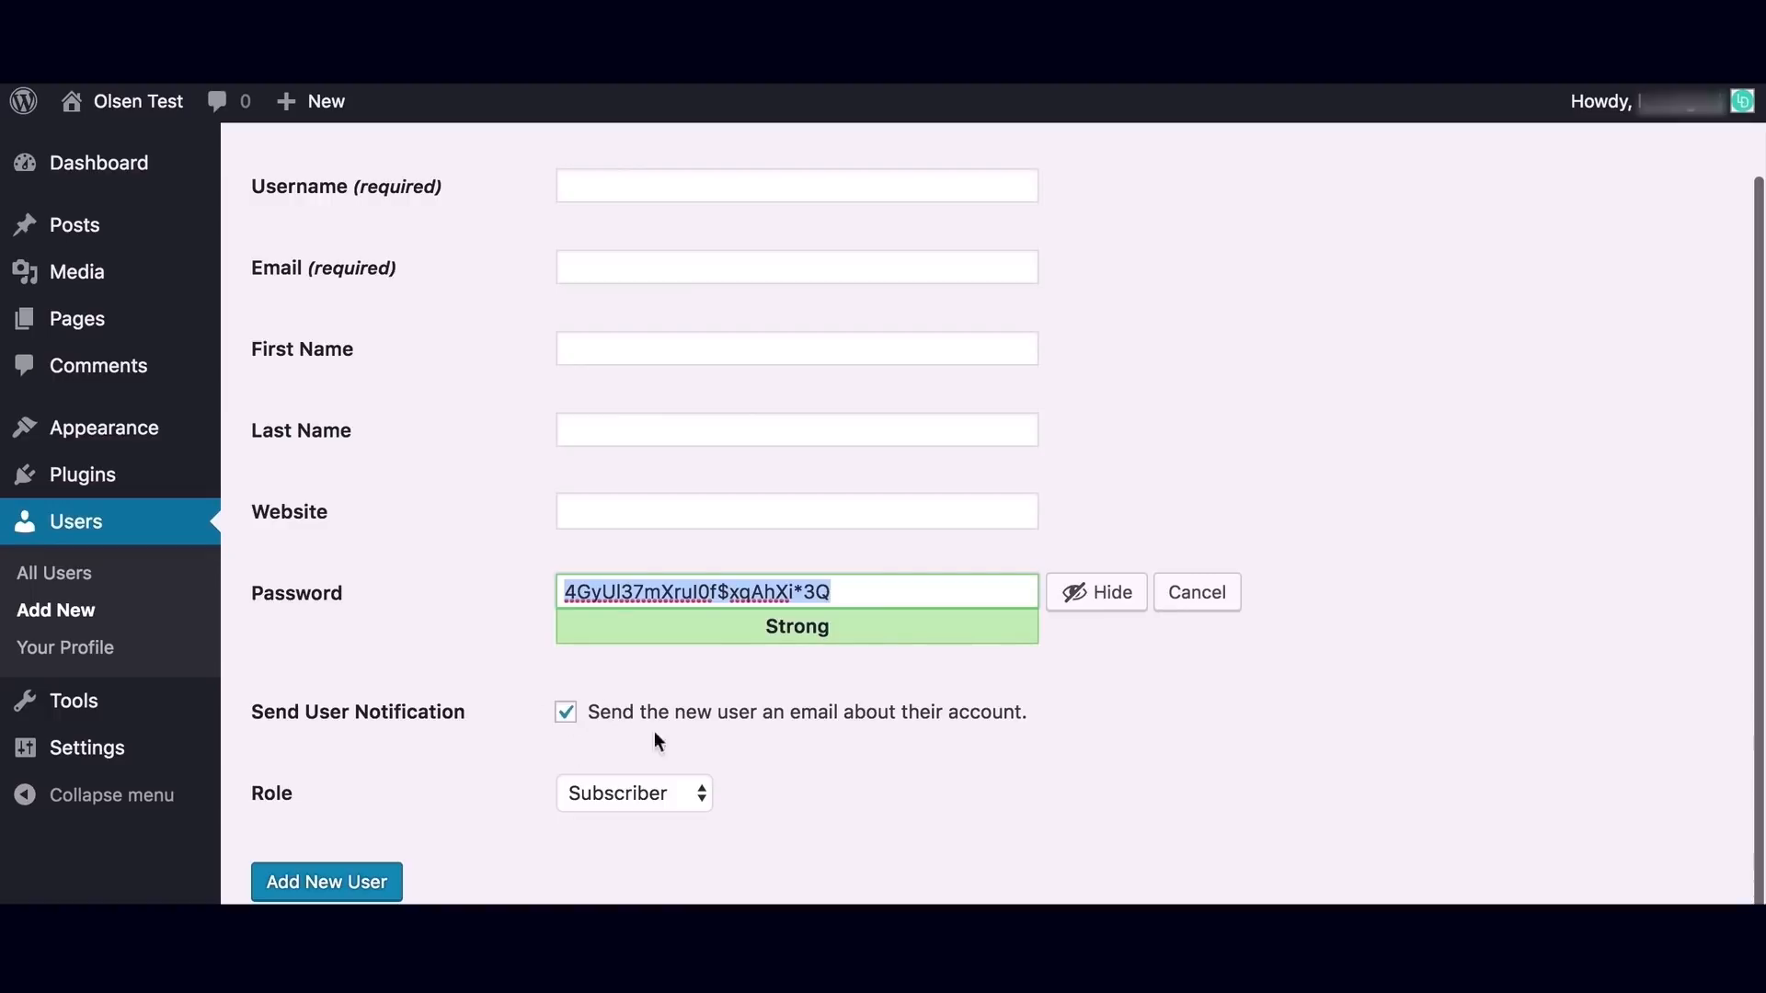
scroll(703, 741, down, 1)
click(704, 752)
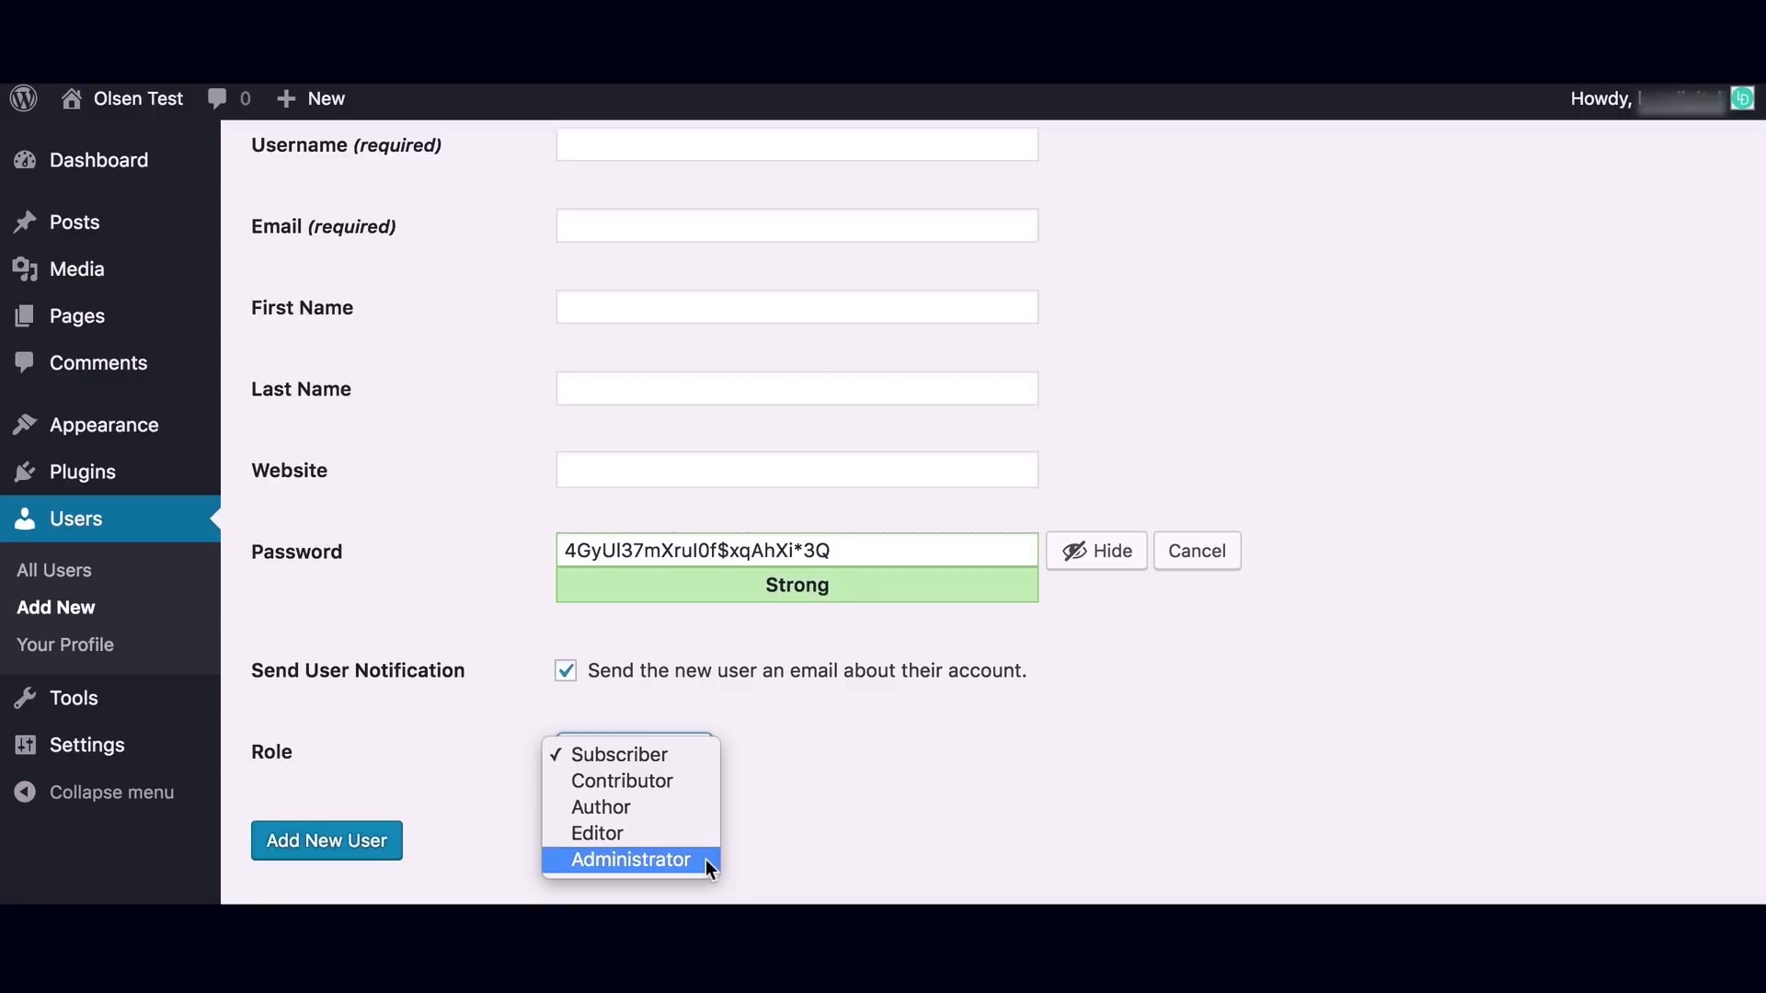
click(790, 781)
scroll(789, 781, up, 5)
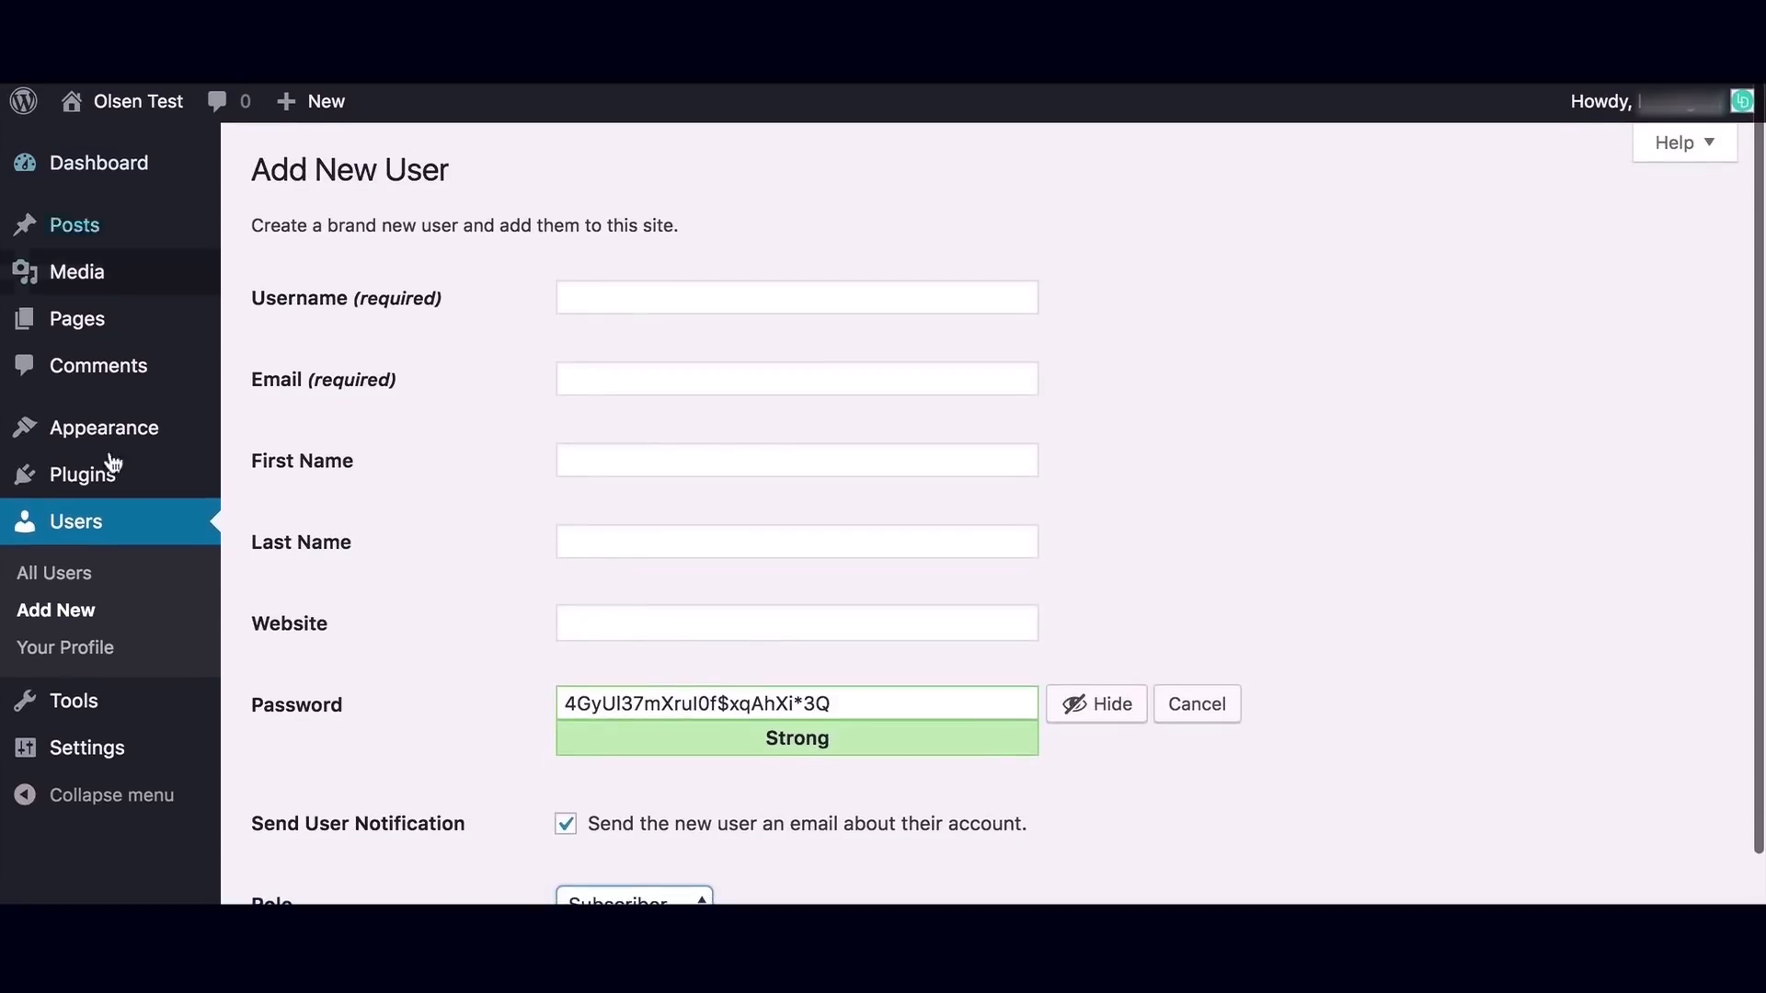
scroll(386, 592, down, 2)
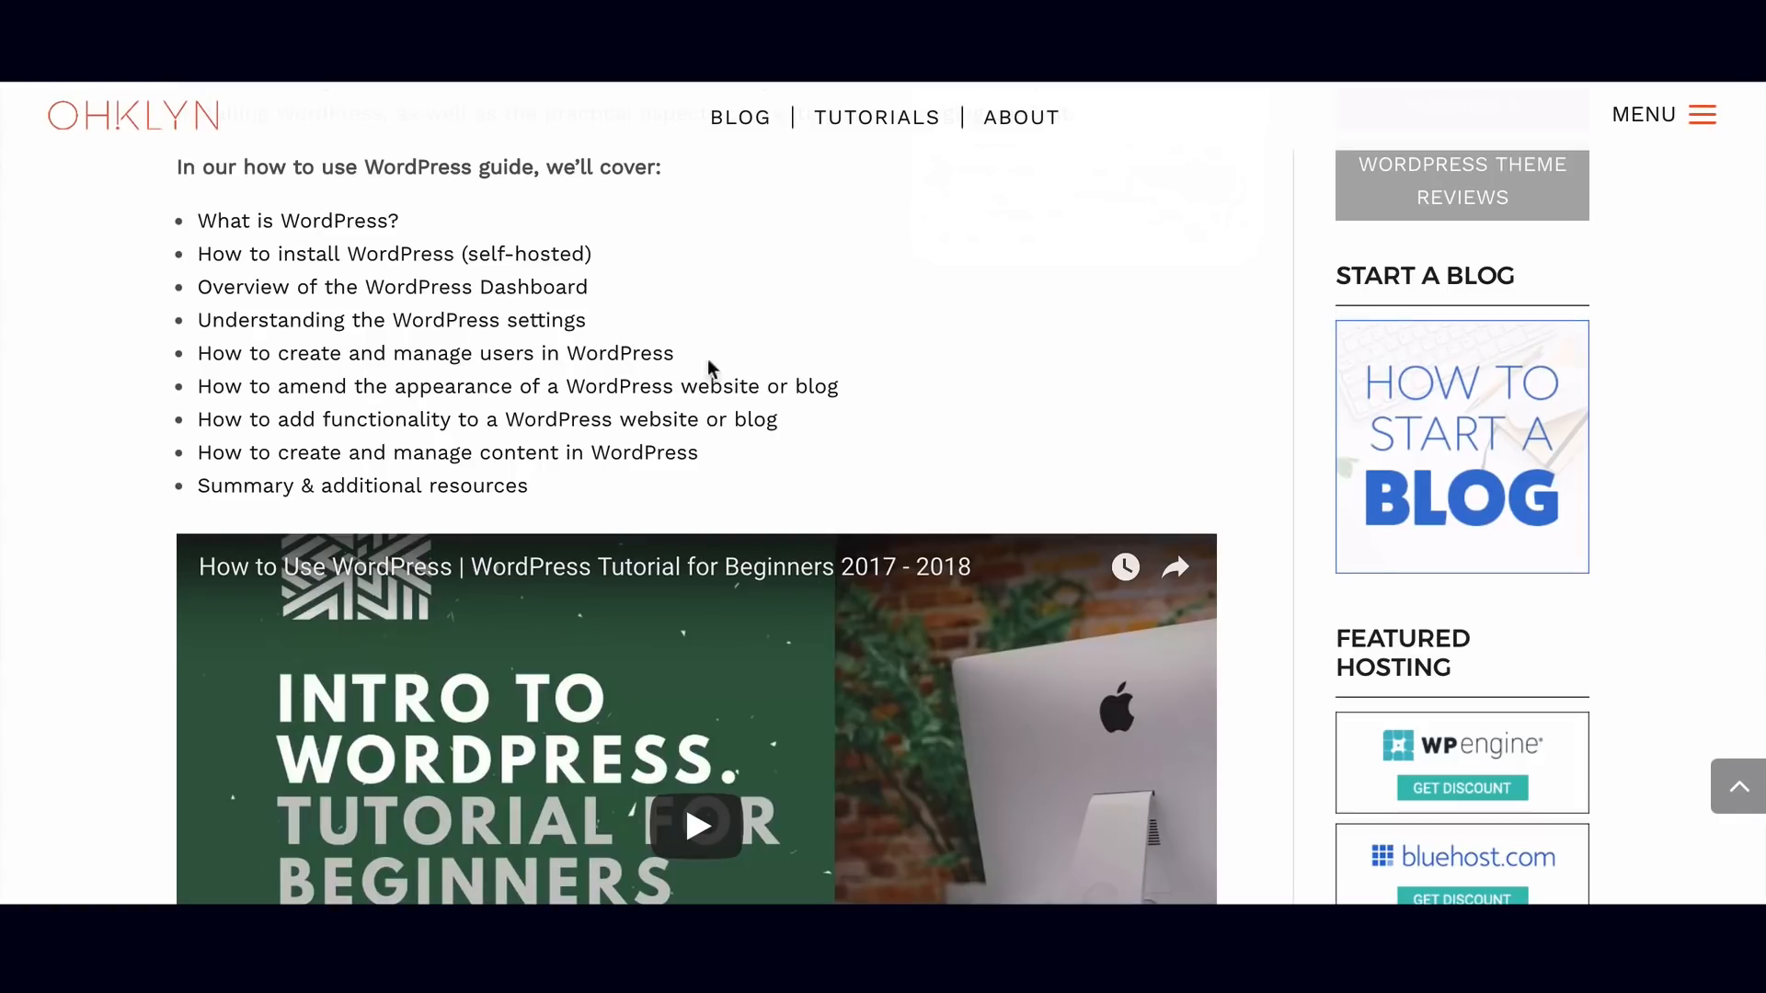
Jump to the 'How to create and manage users' section and highlight the Customer and Shop Manager role descriptions.
click(469, 359)
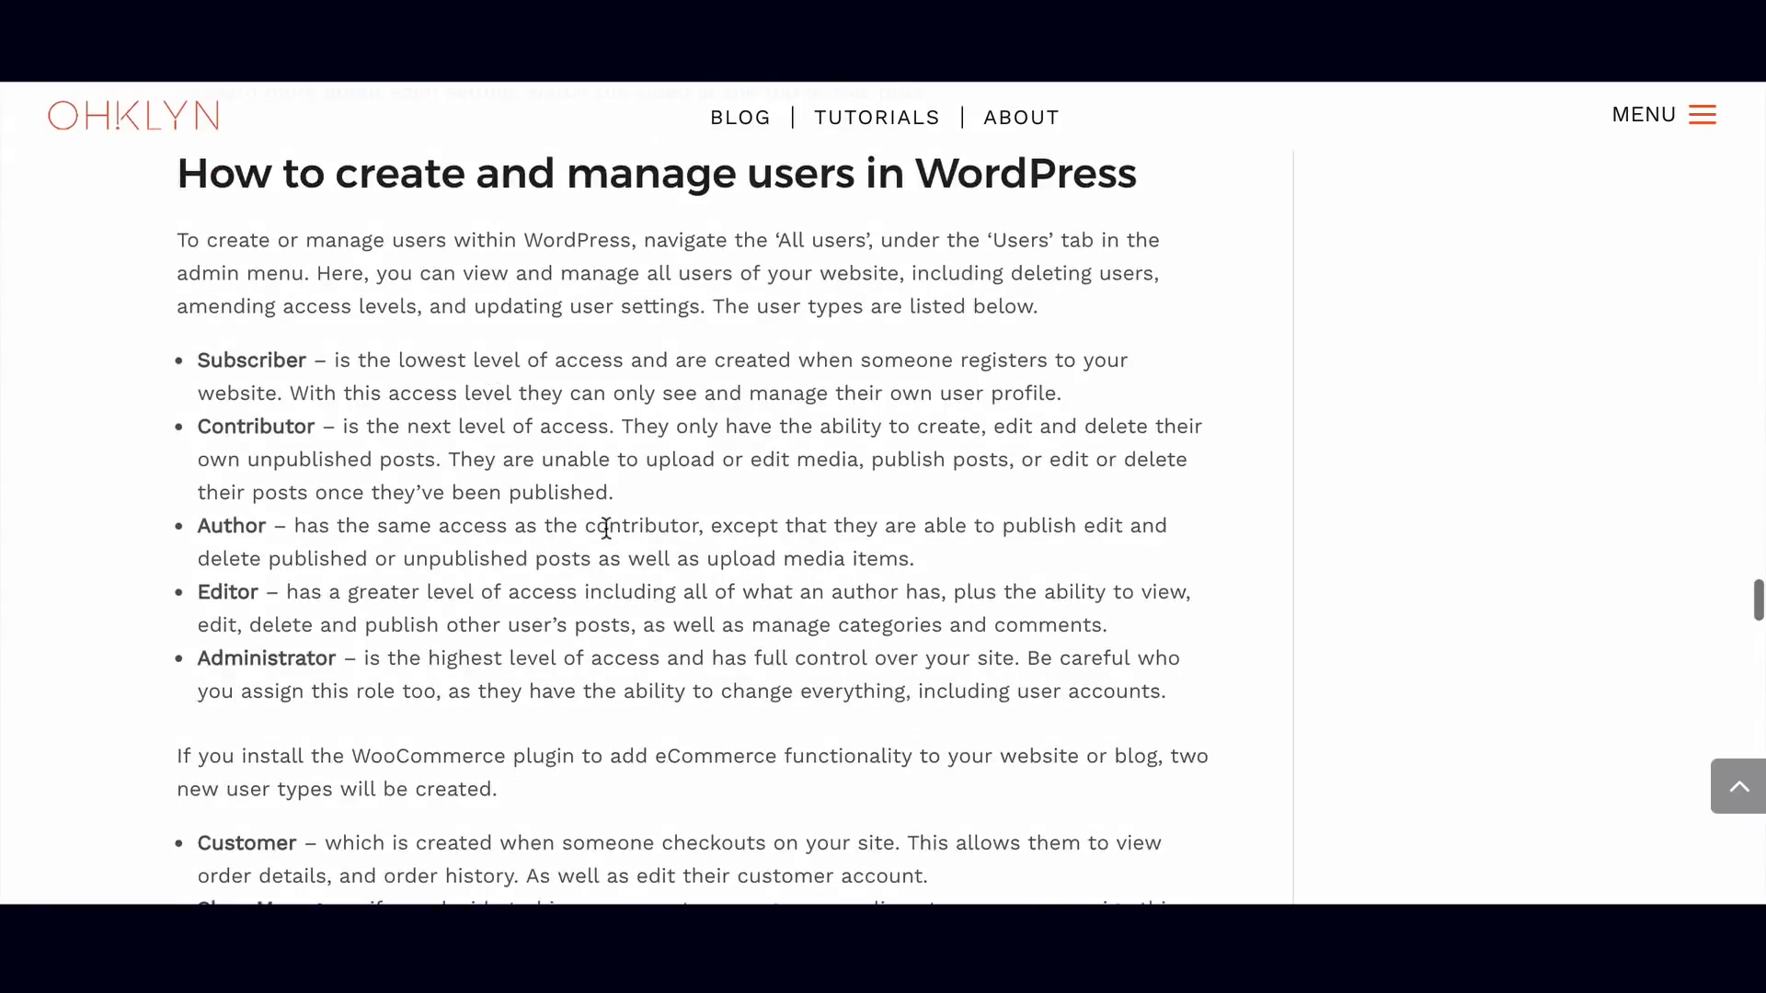
scroll(604, 528, down, 2)
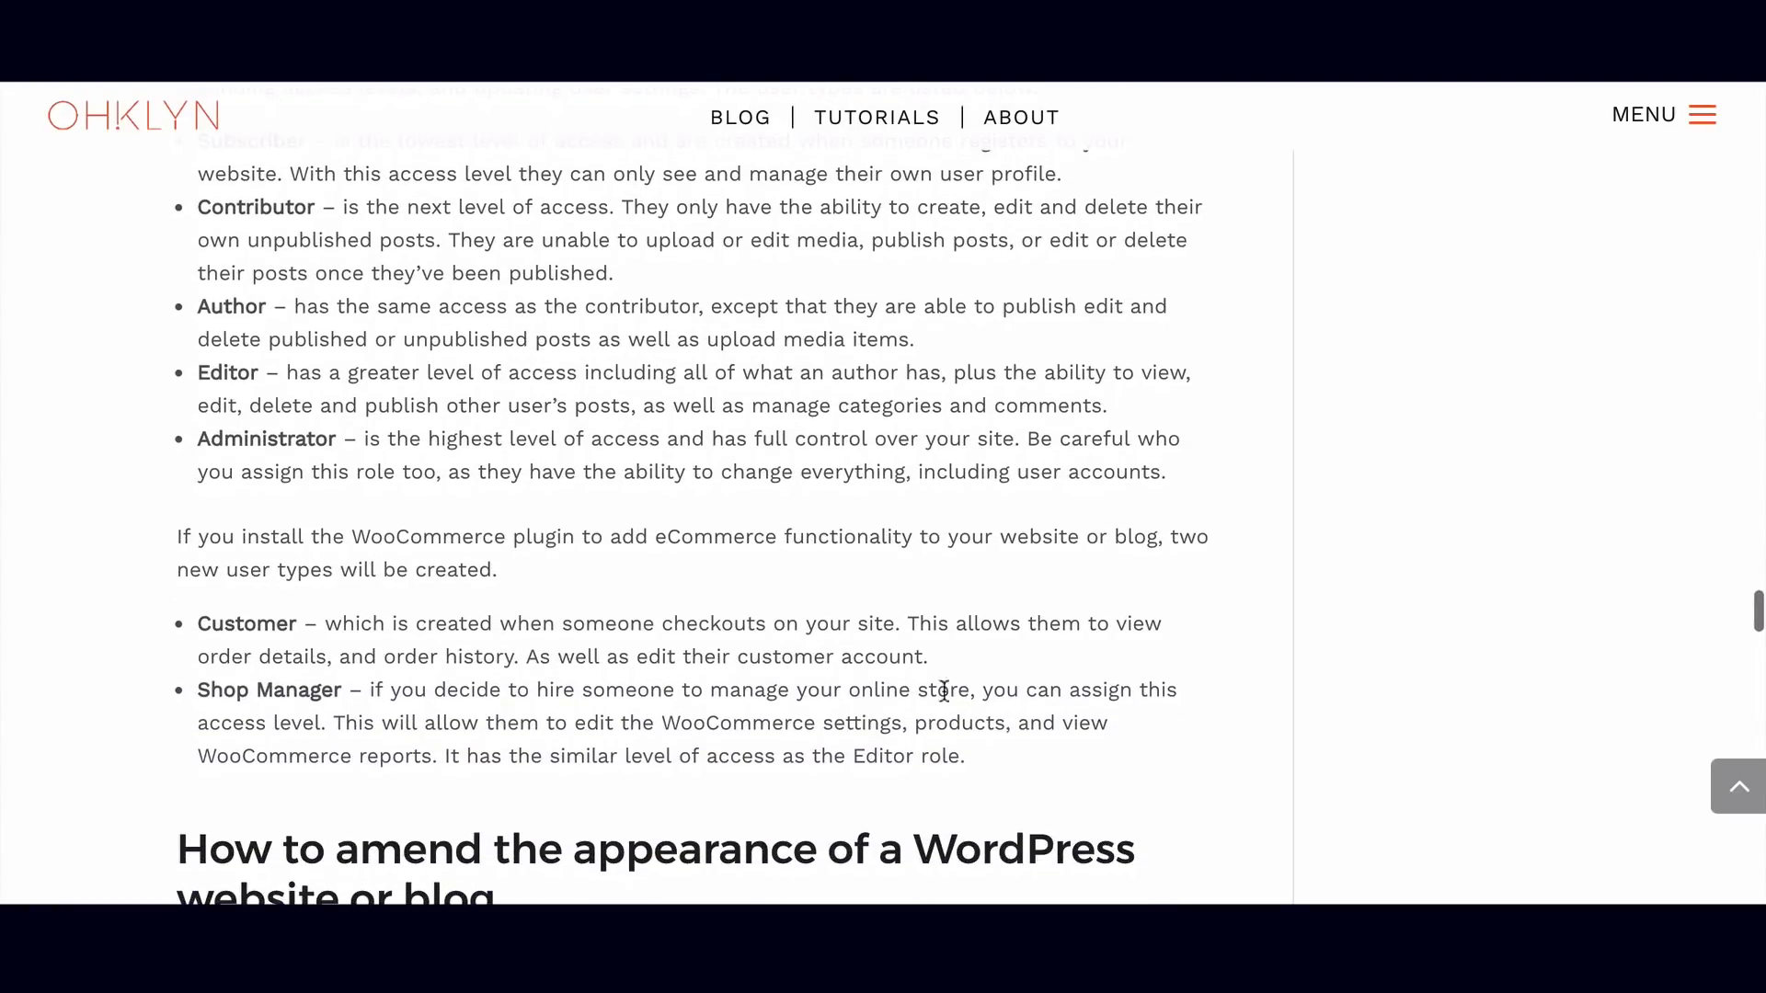
drag(986, 748, 203, 624)
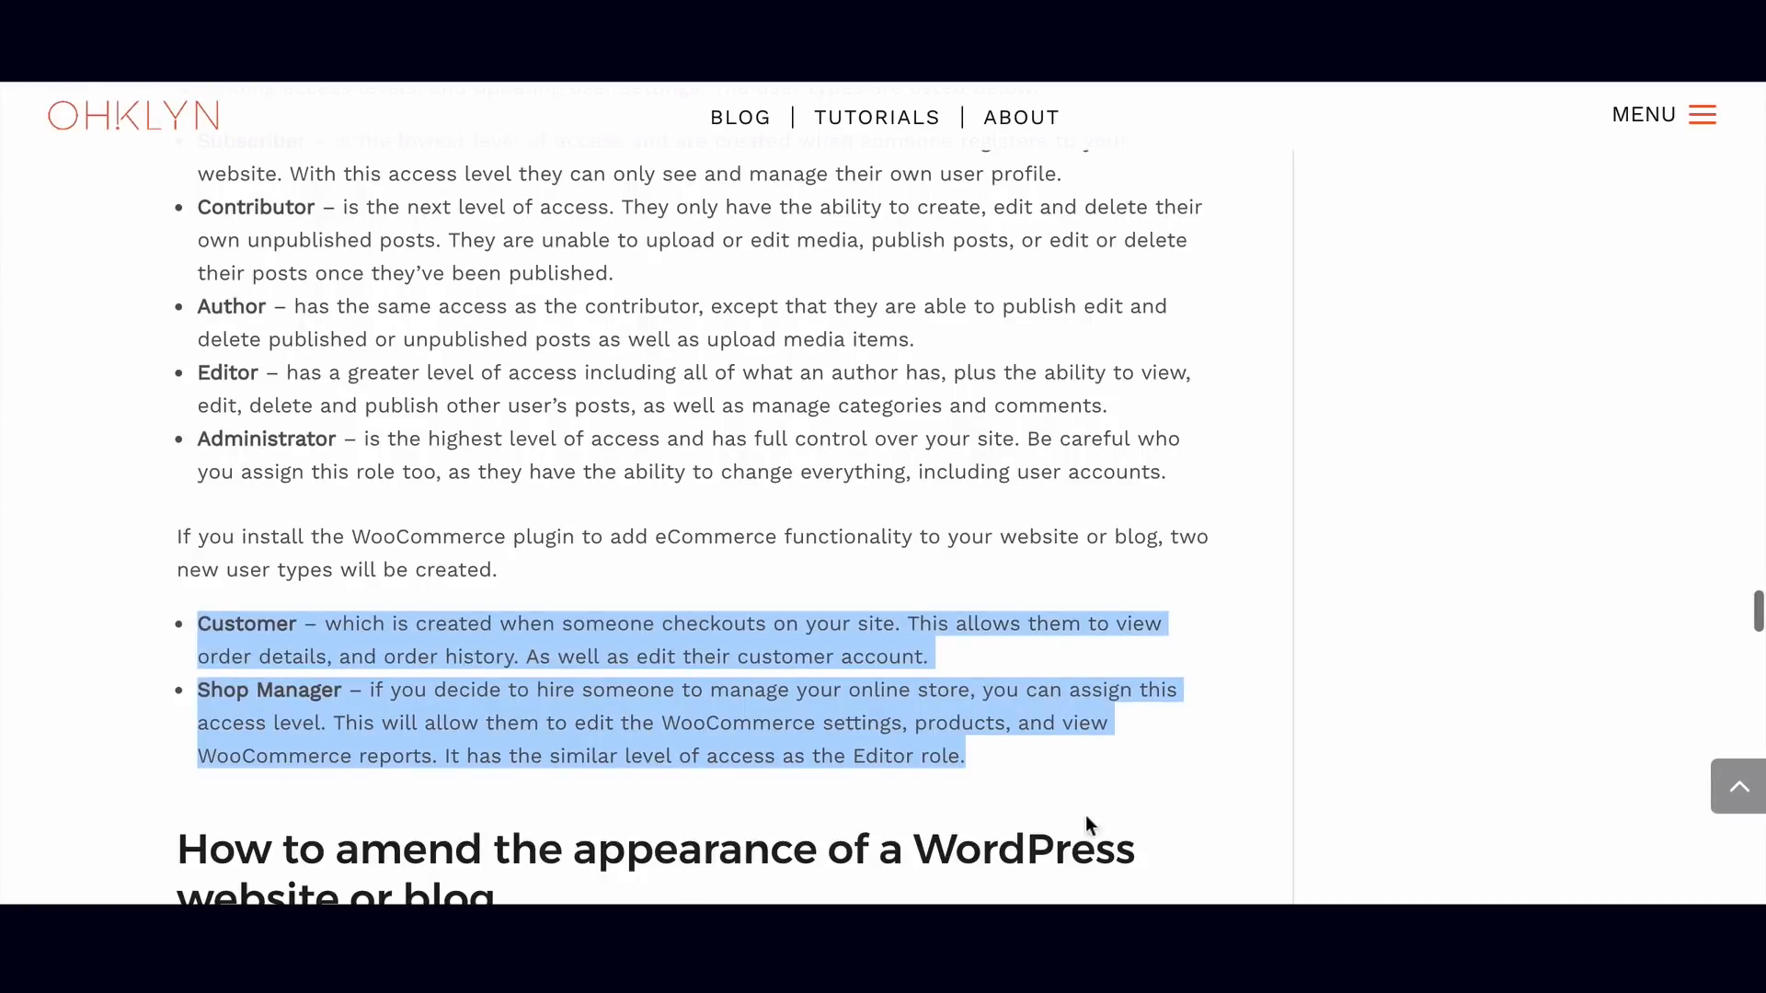
click(1117, 778)
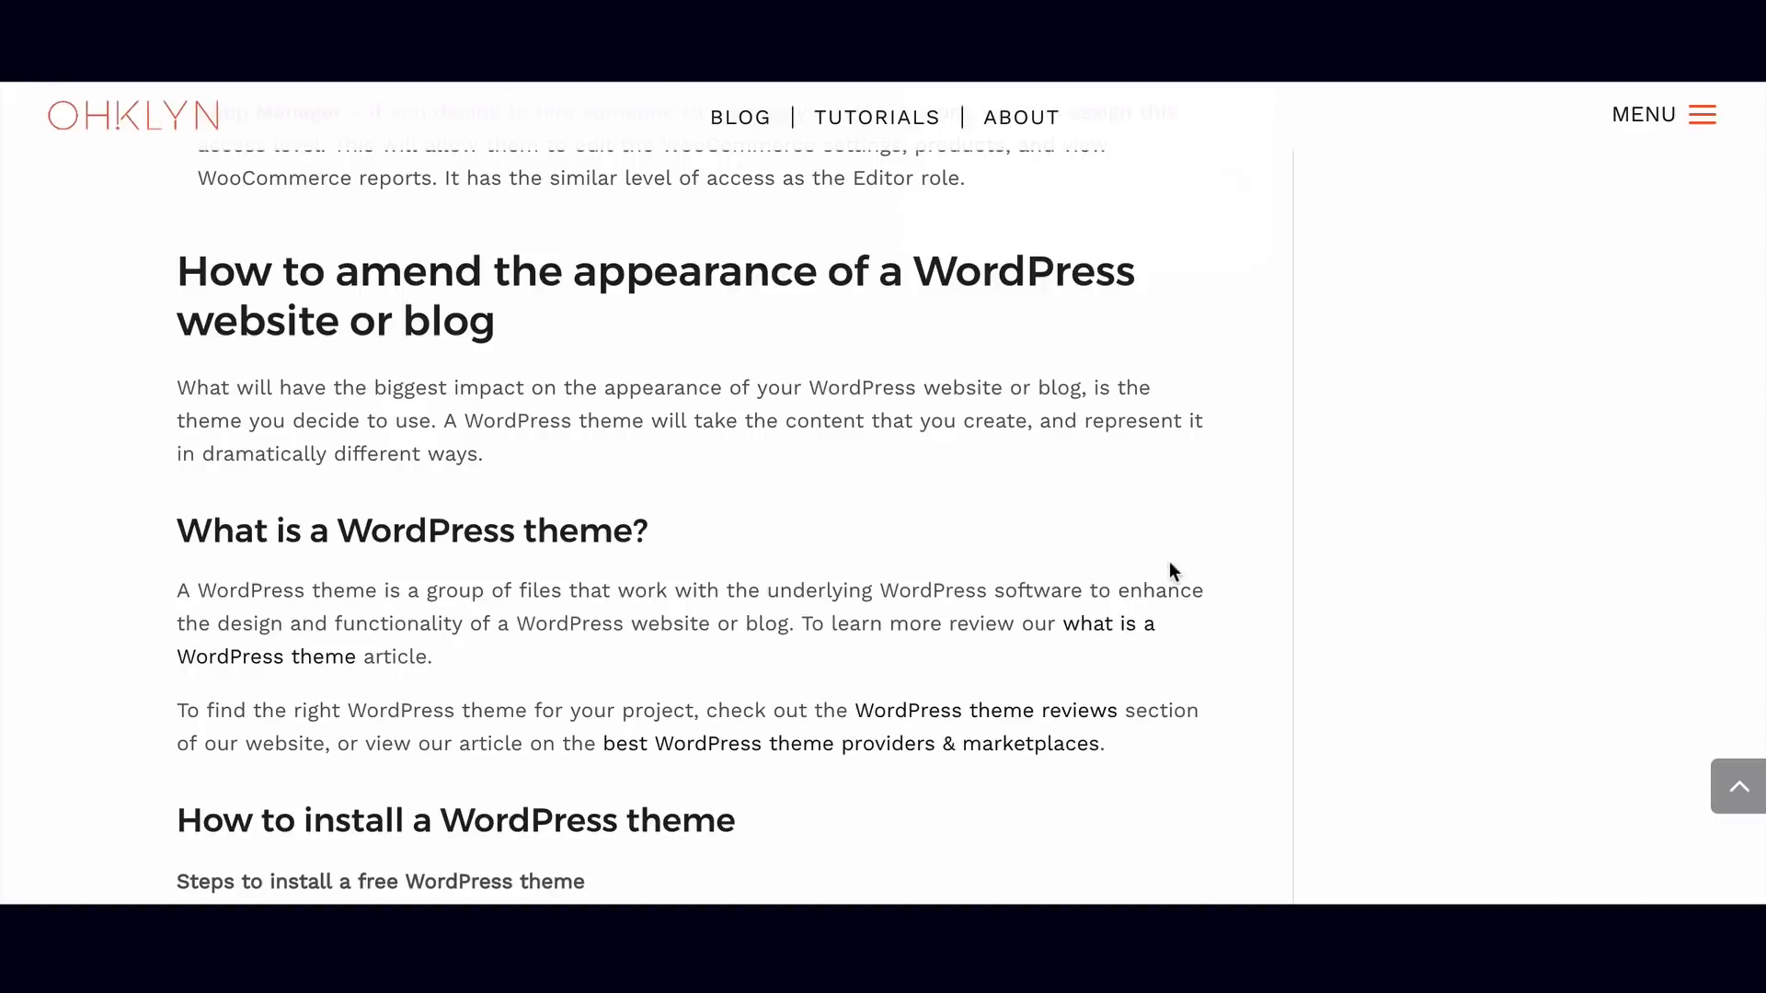
Open the 'What is a WordPress theme' article in a new tab.
scroll(1162, 580, down, 5)
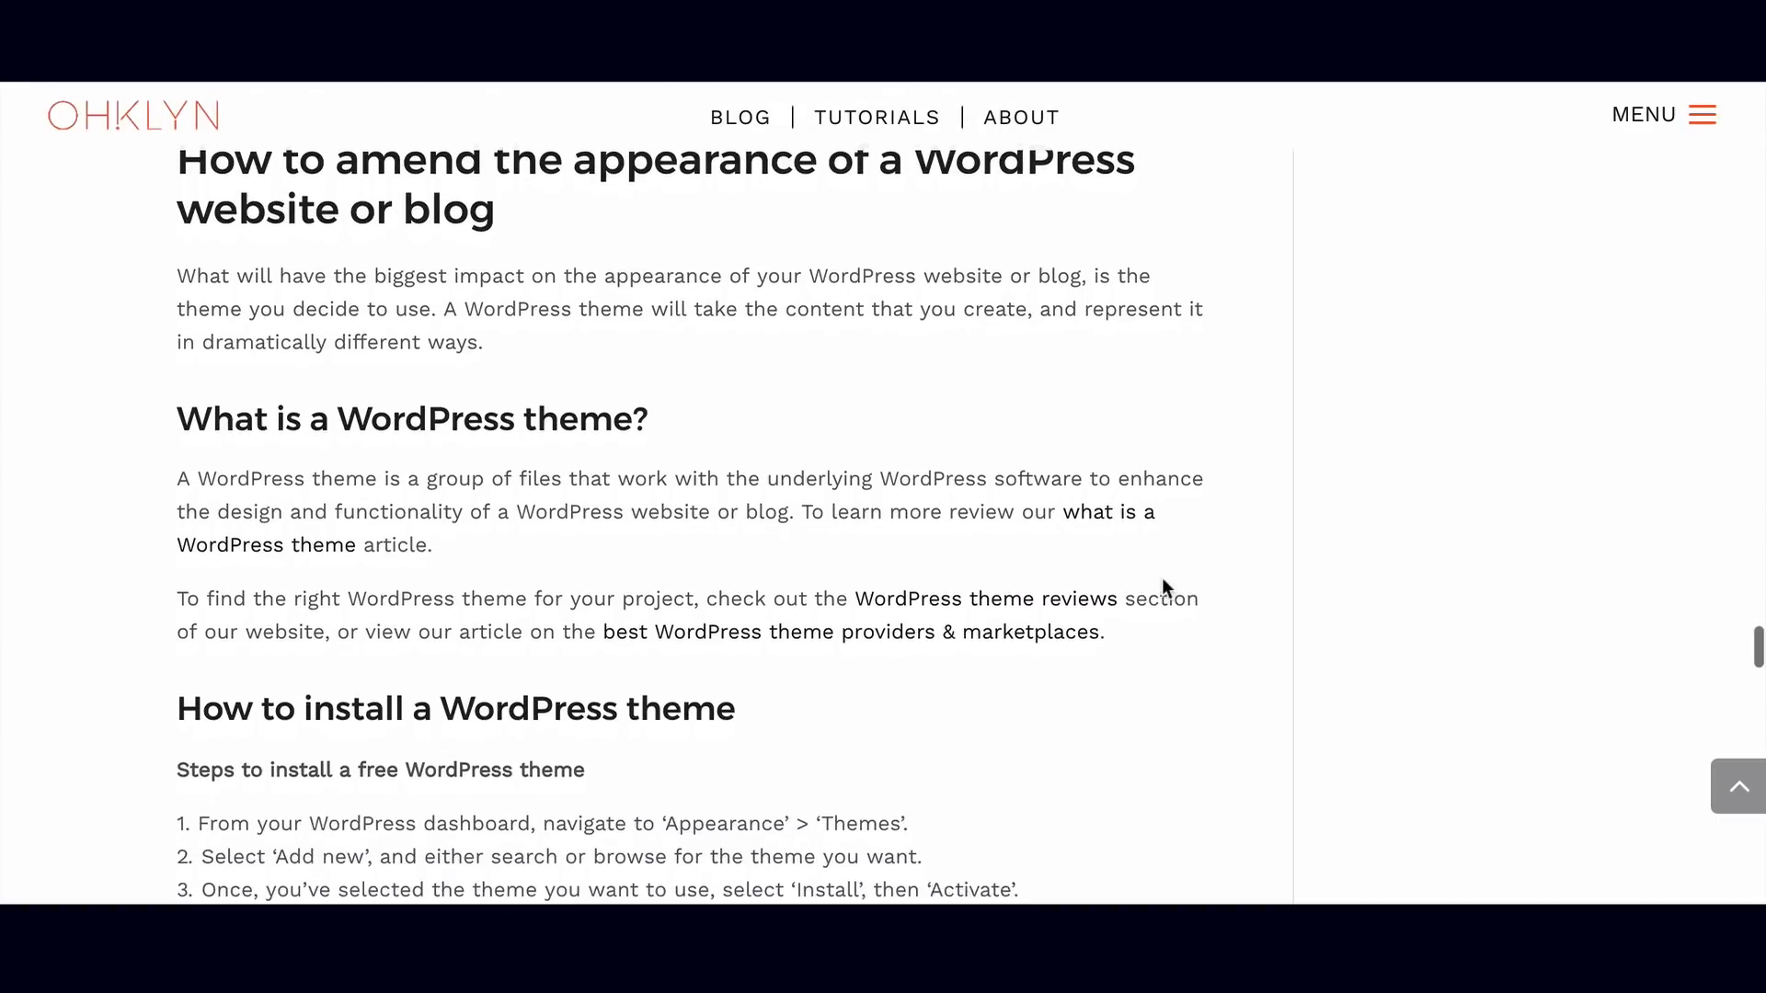
scroll(1162, 586, down, 2)
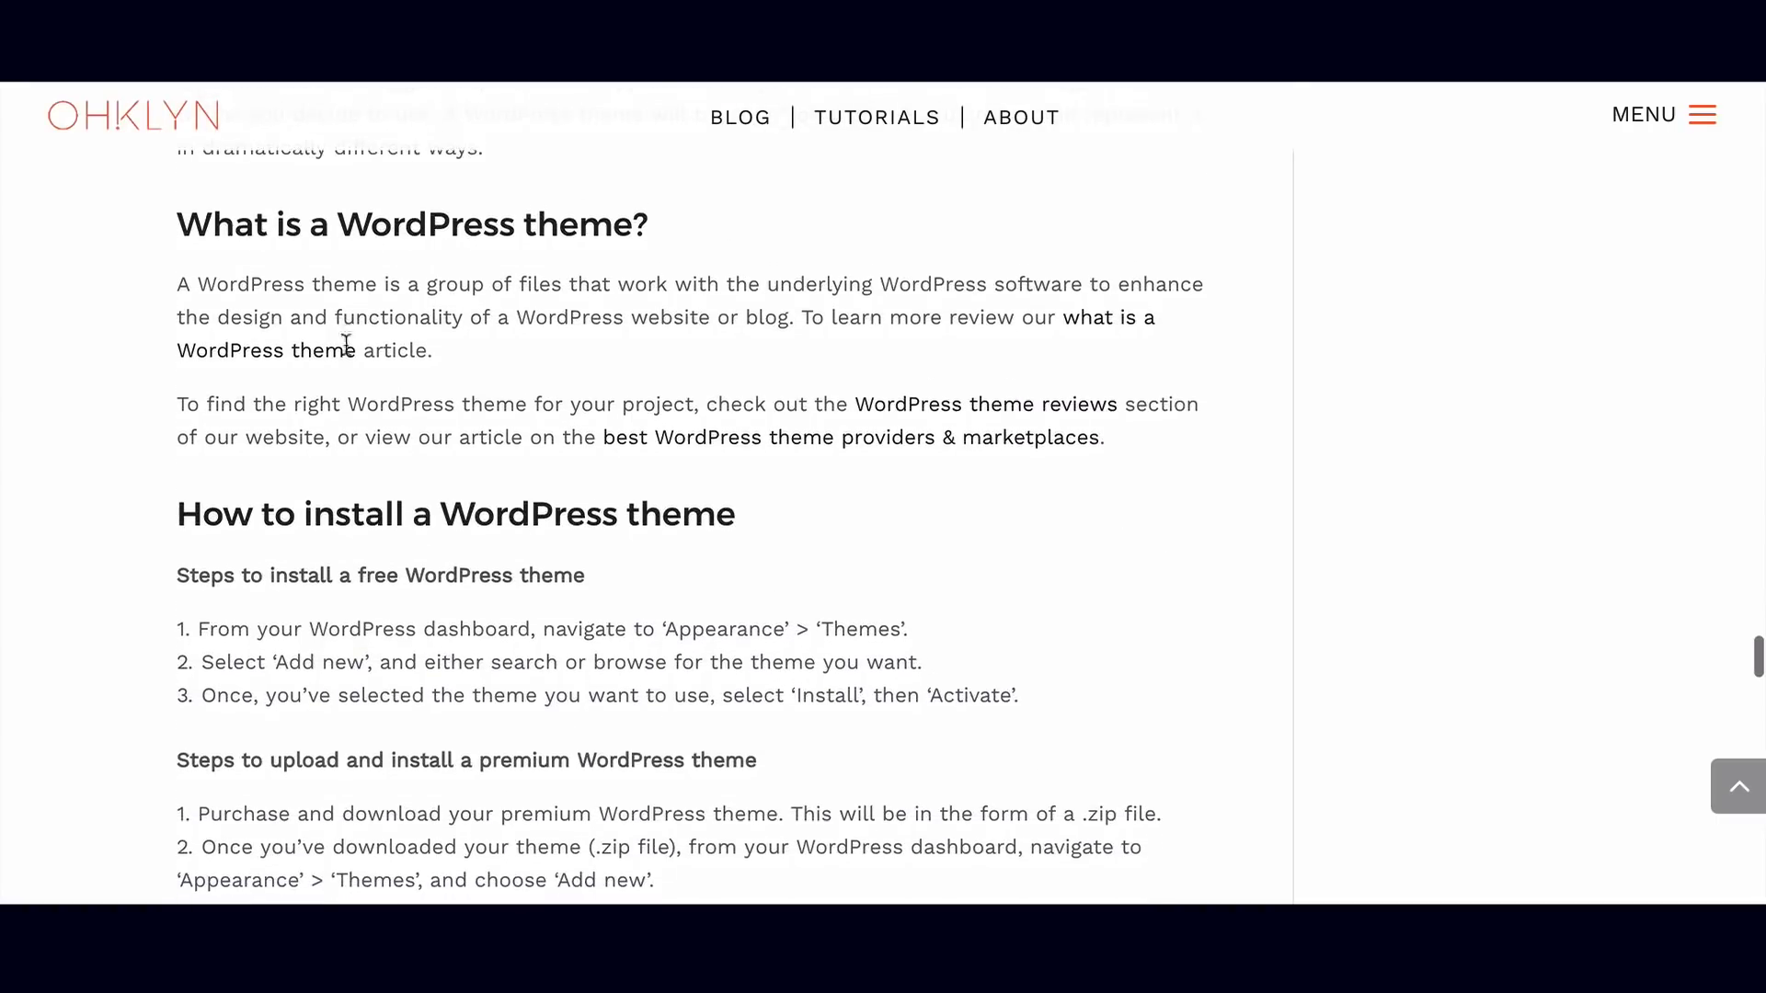
scroll(1118, 725, up, 1)
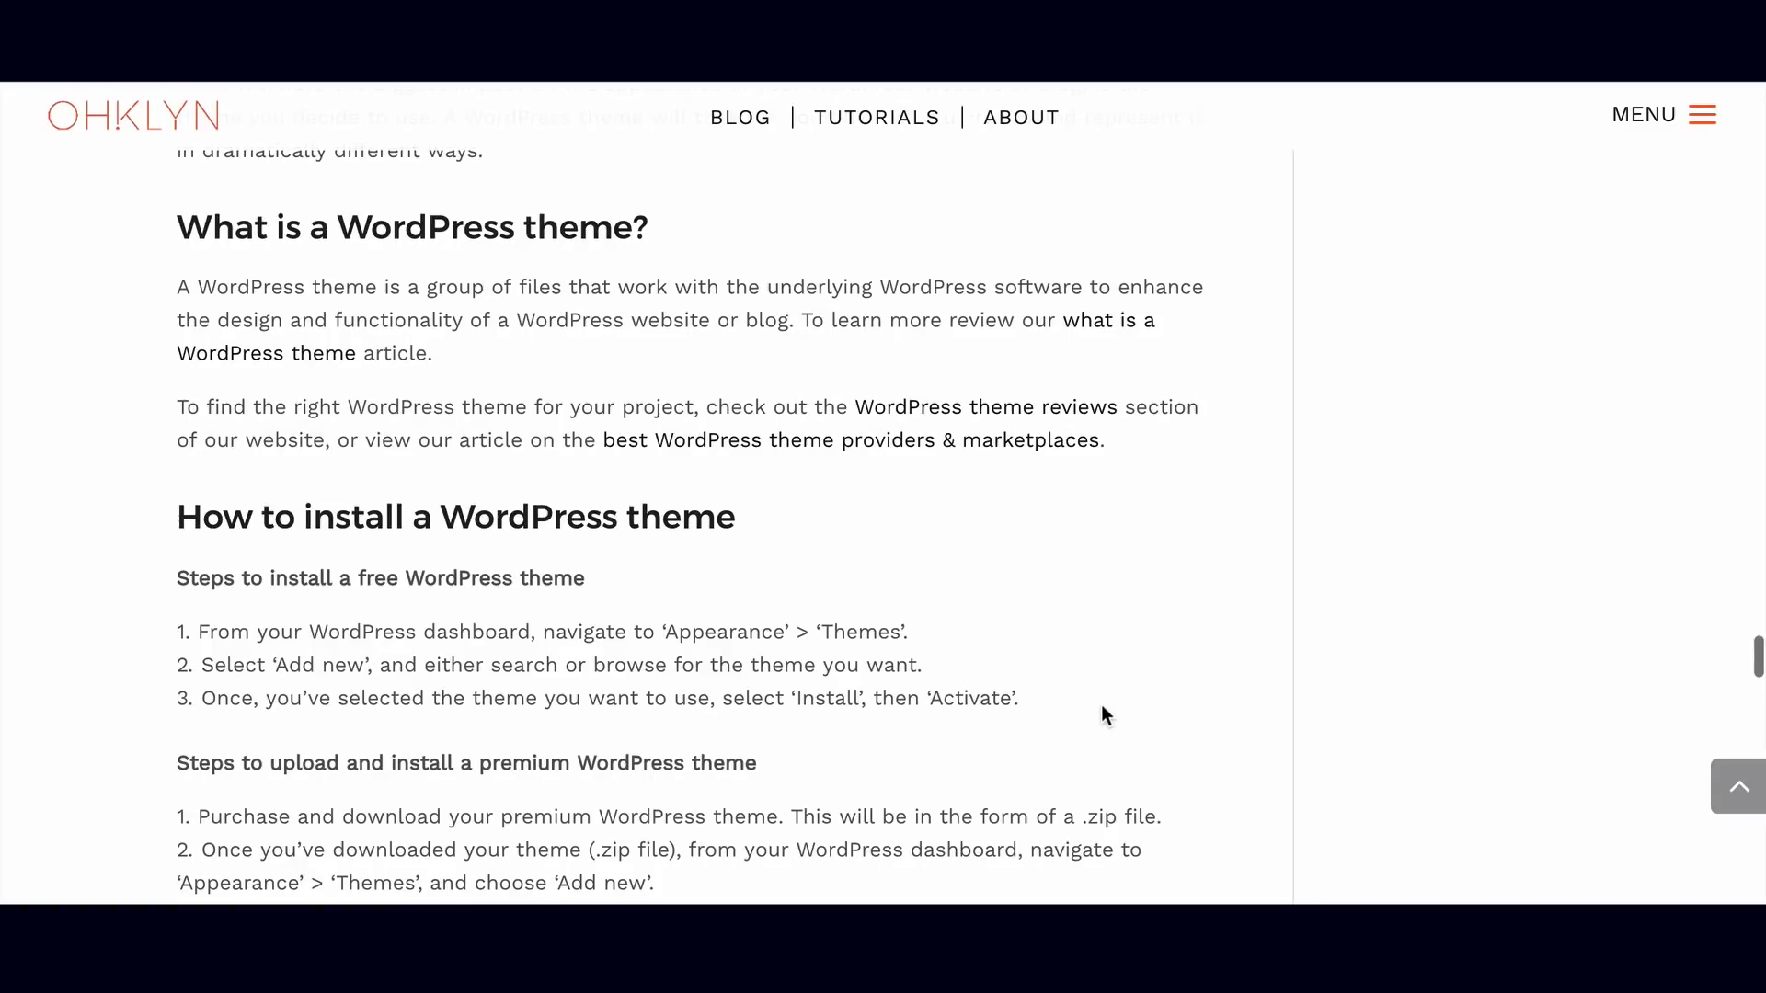
right_click(277, 354)
click(333, 366)
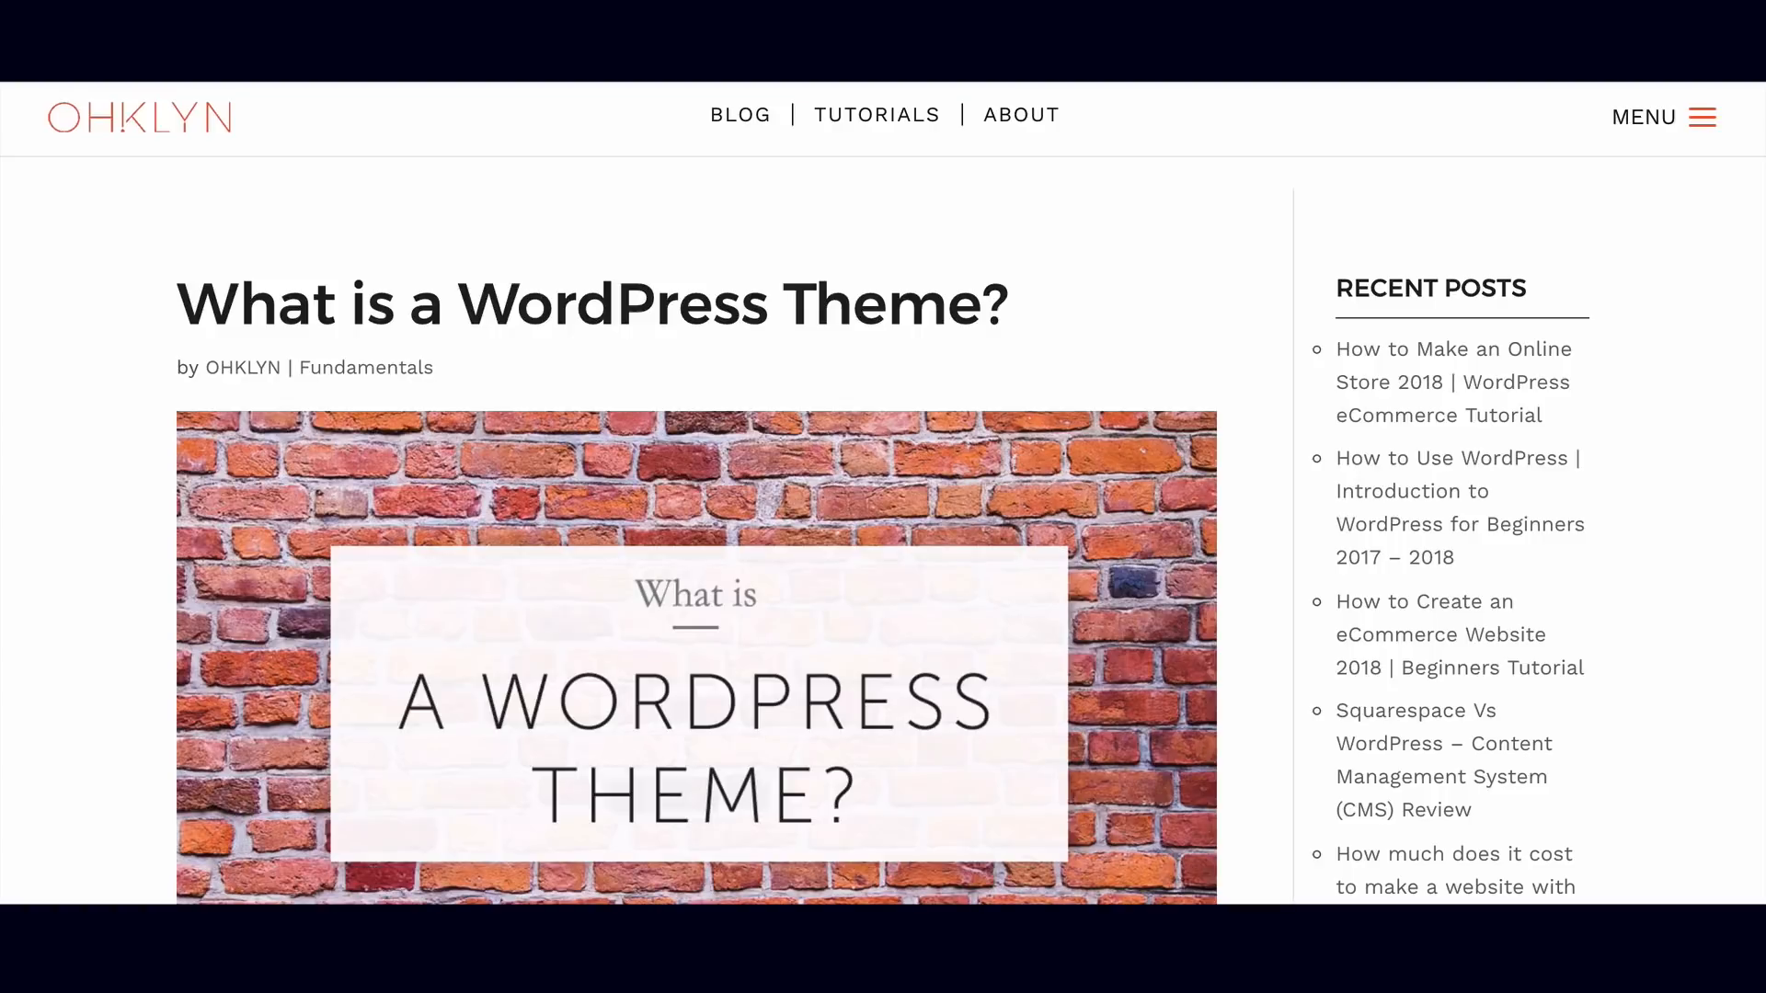
Browse the WordPress Theme Reviews category and open the 15 Best WordPress Theme Providers article.
scroll(1233, 596, down, 4)
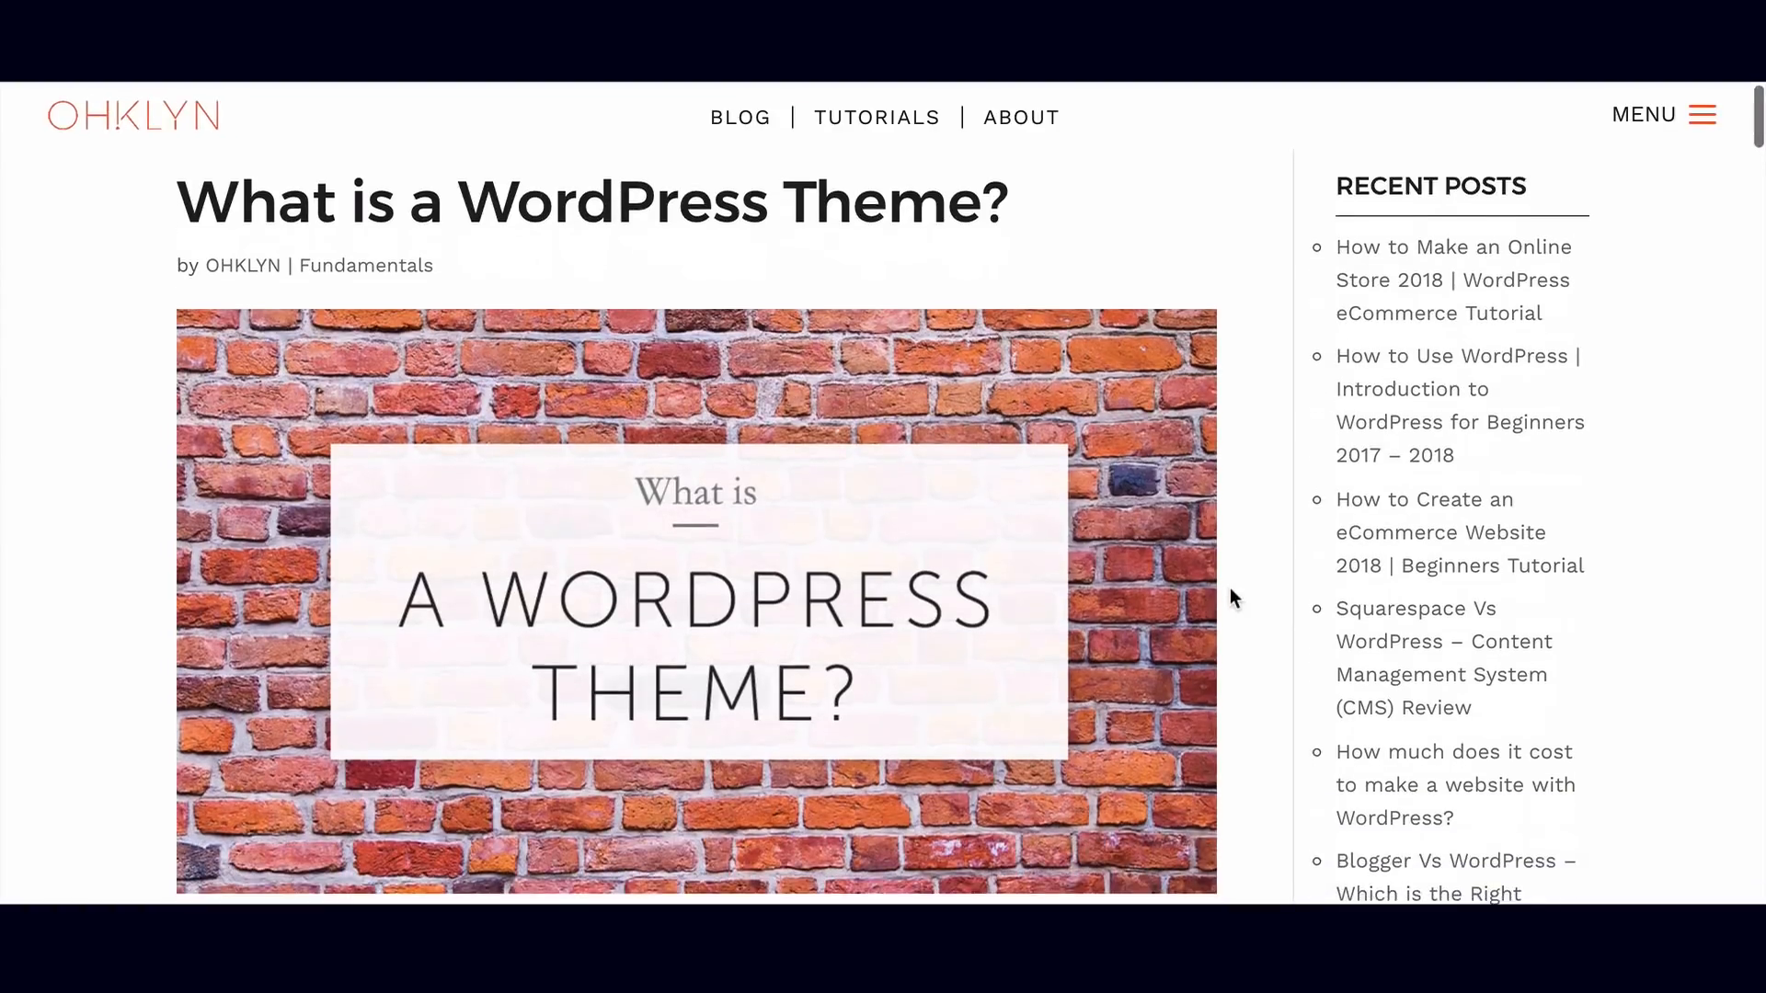
scroll(1231, 590, down, 3)
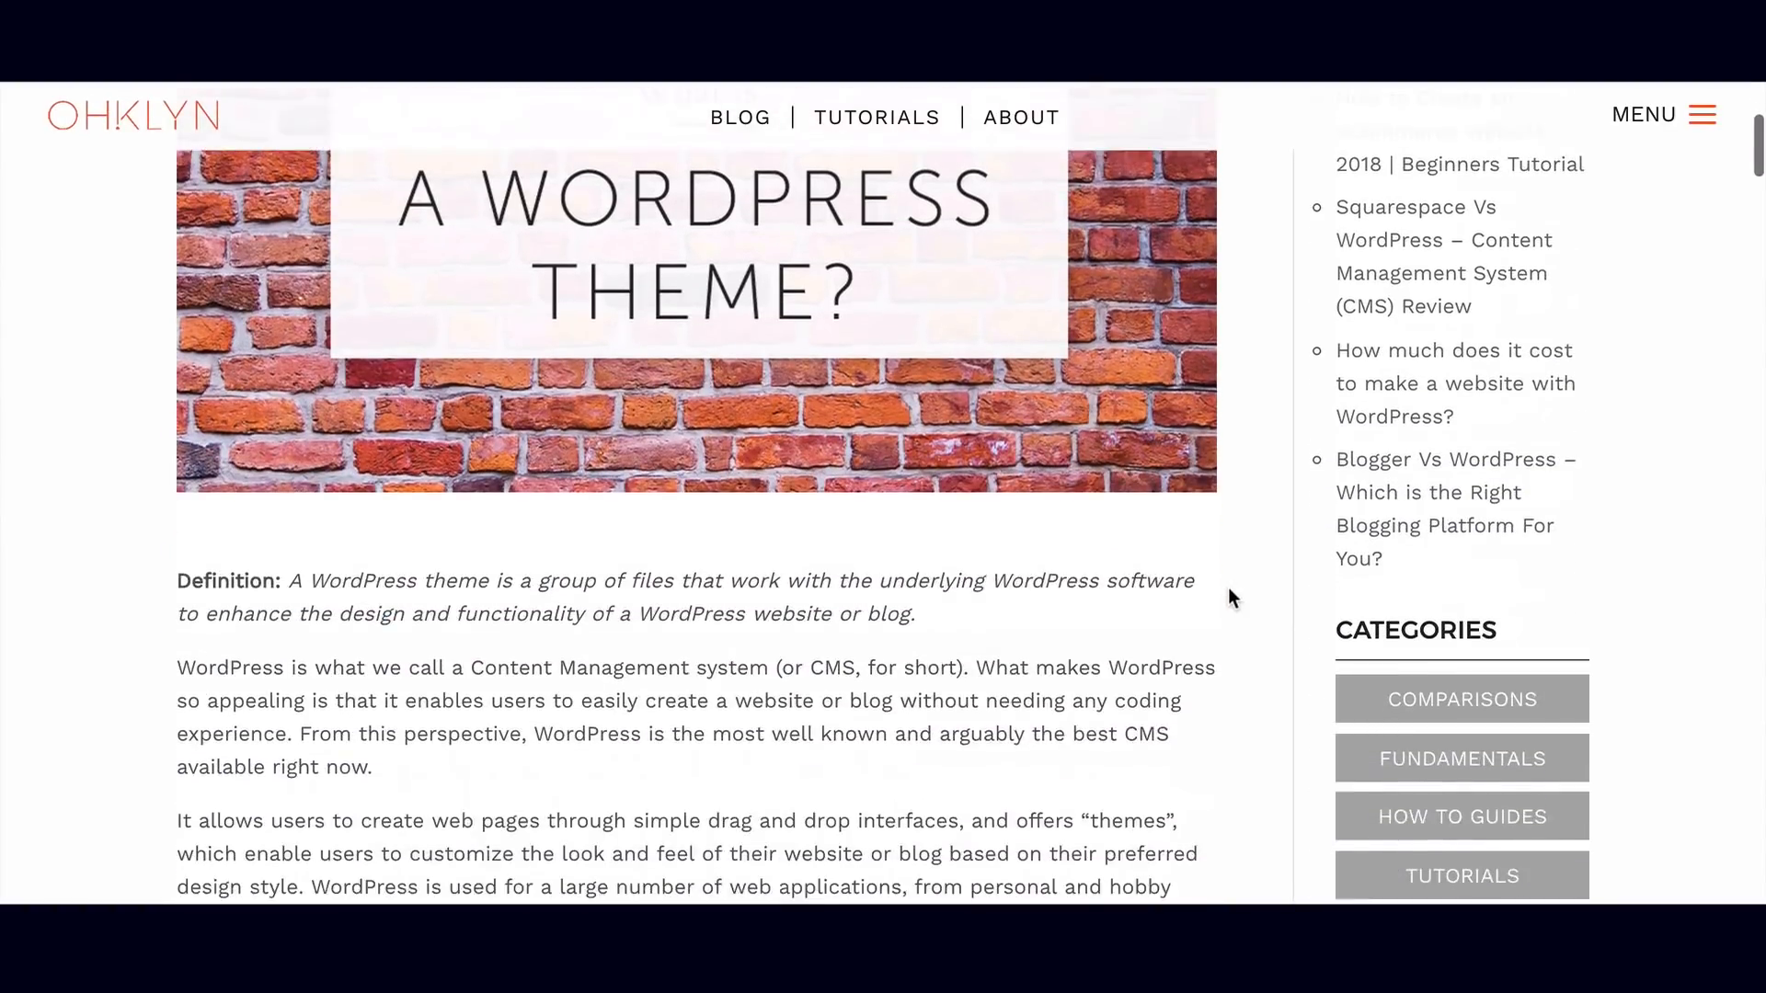
scroll(1228, 596, down, 4)
scroll(1225, 589, up, 2)
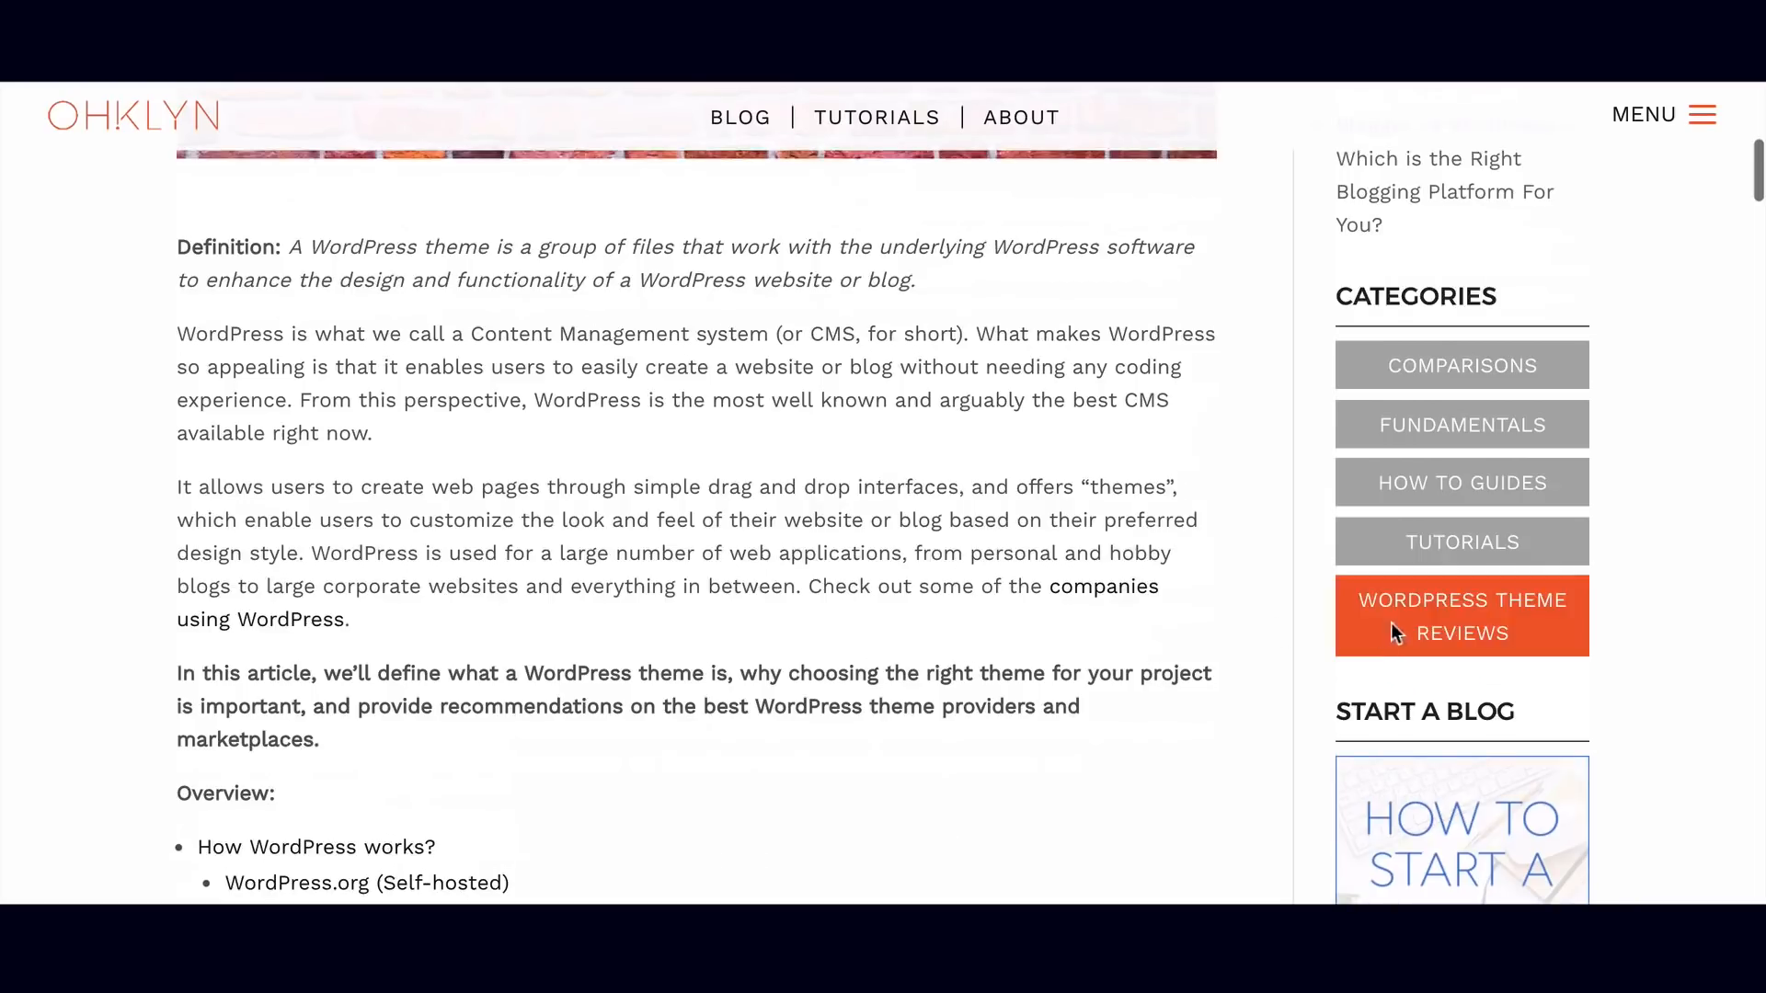
click(1463, 633)
scroll(1273, 627, down, 4)
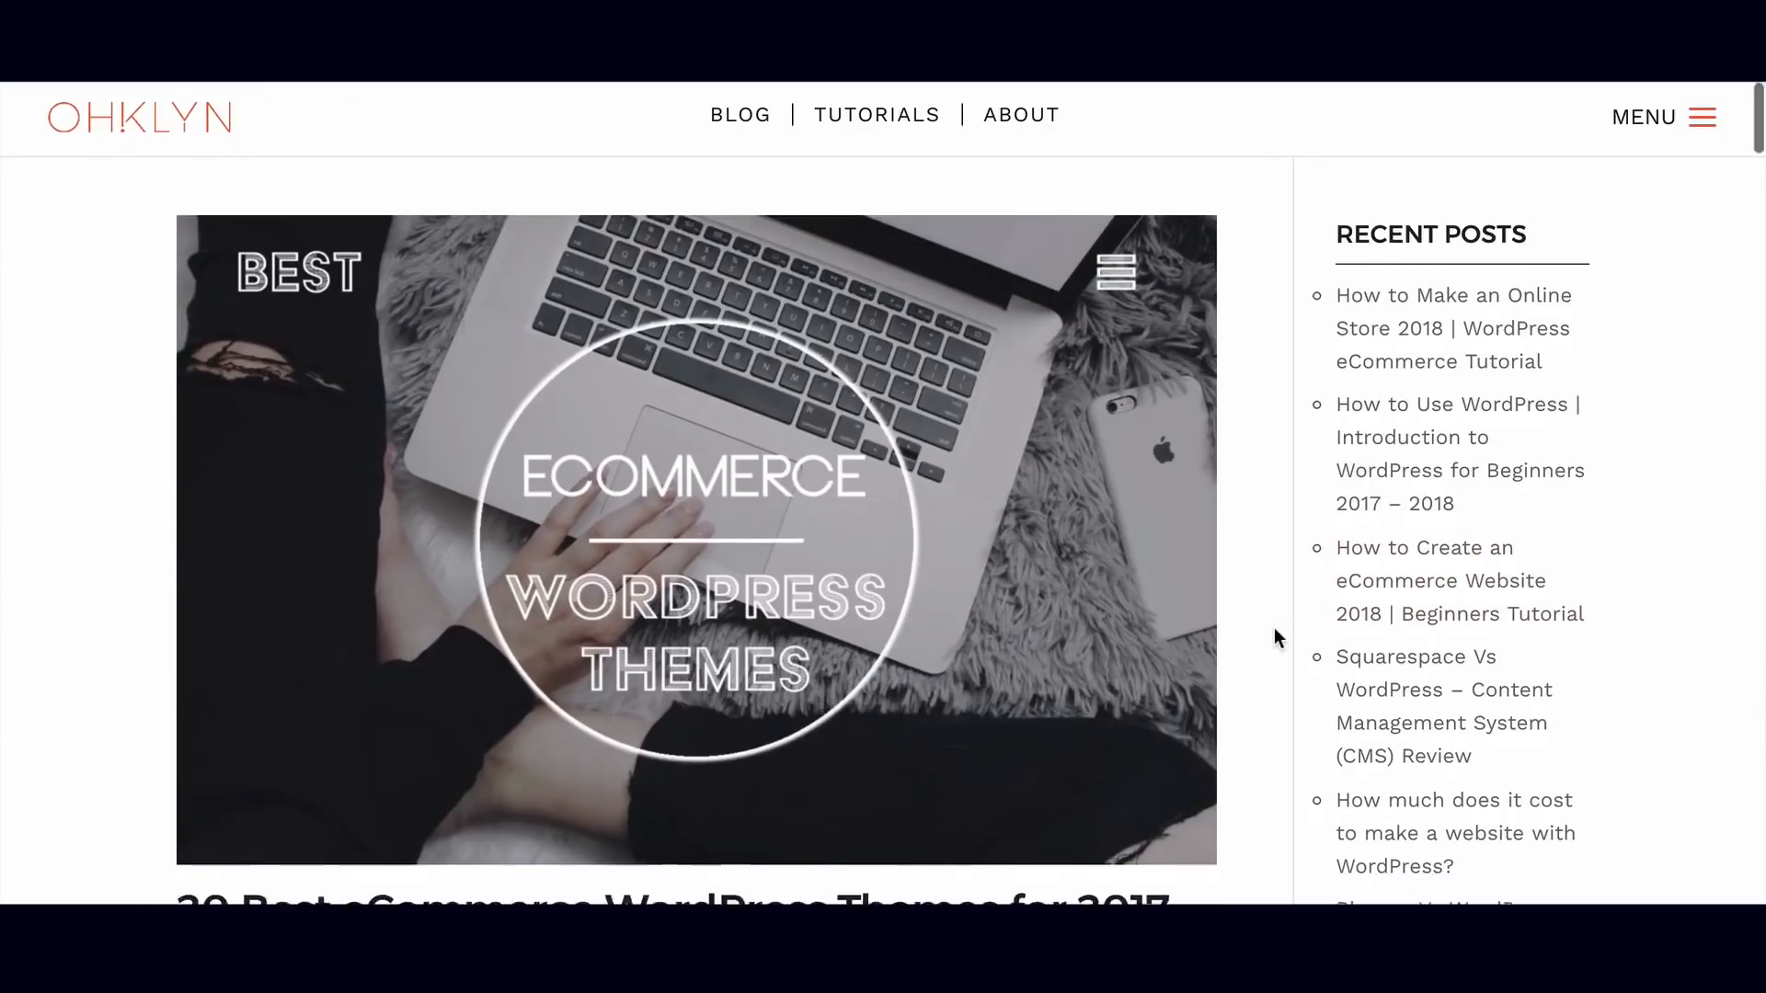
scroll(1274, 635, down, 8)
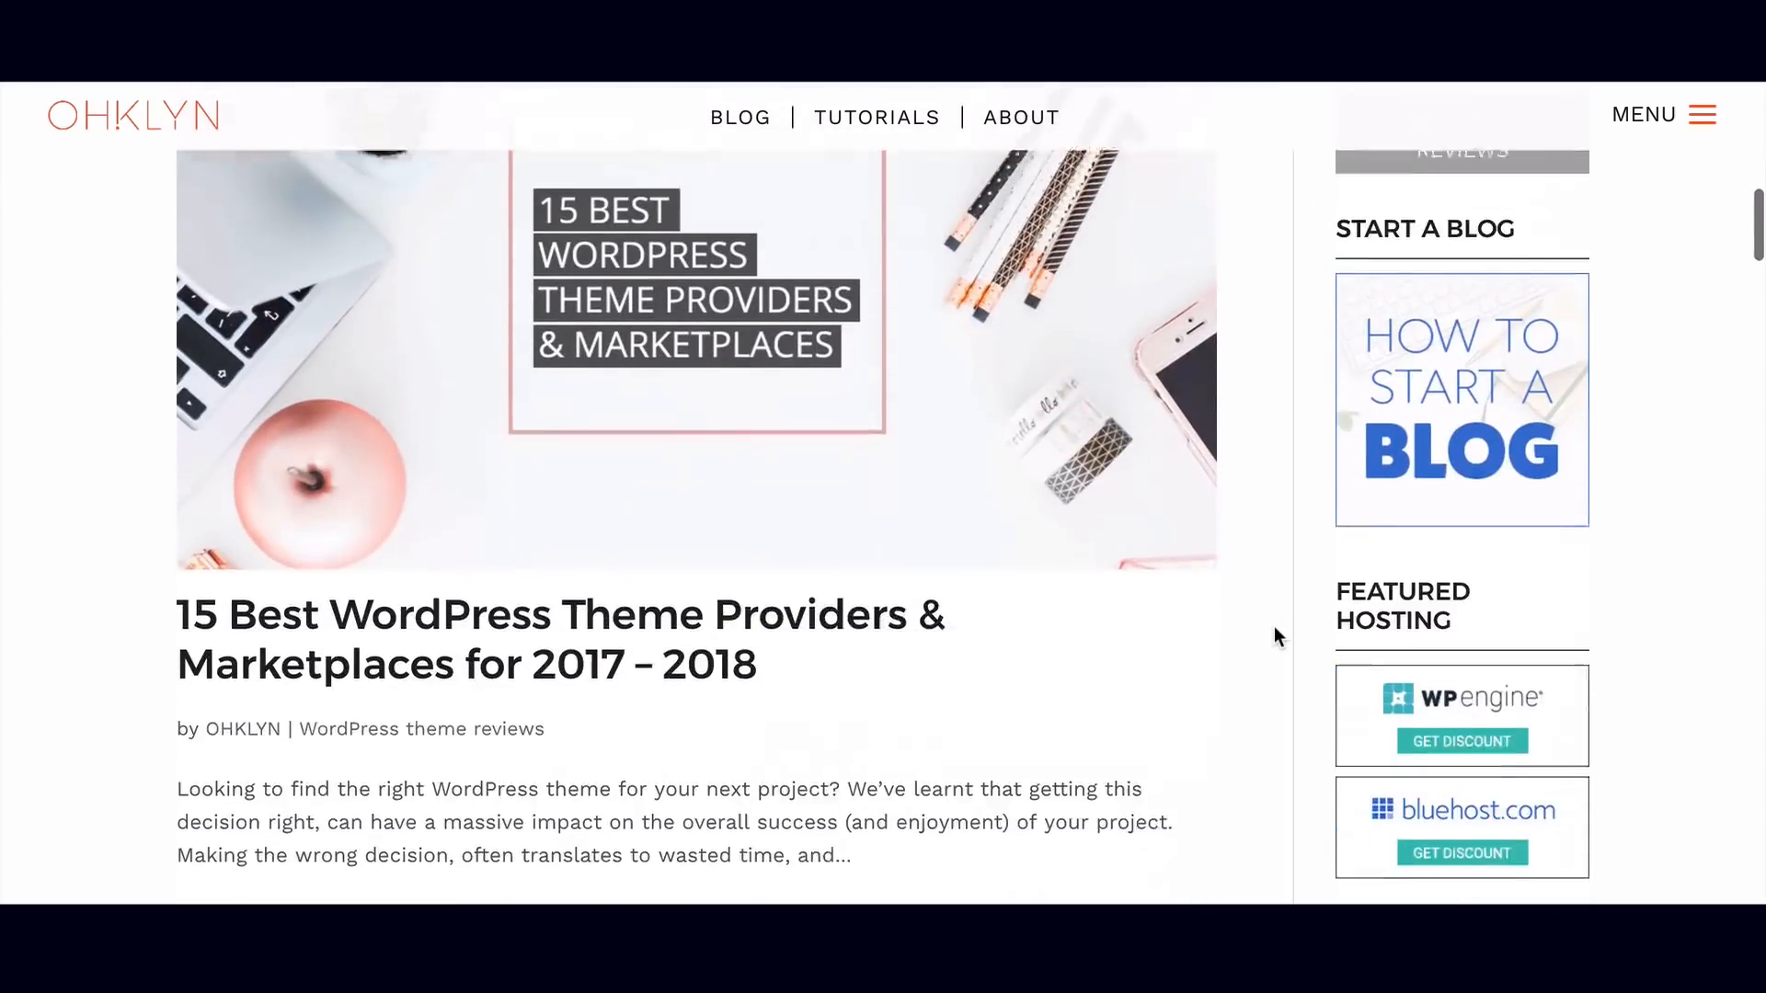
scroll(1274, 628, down, 10)
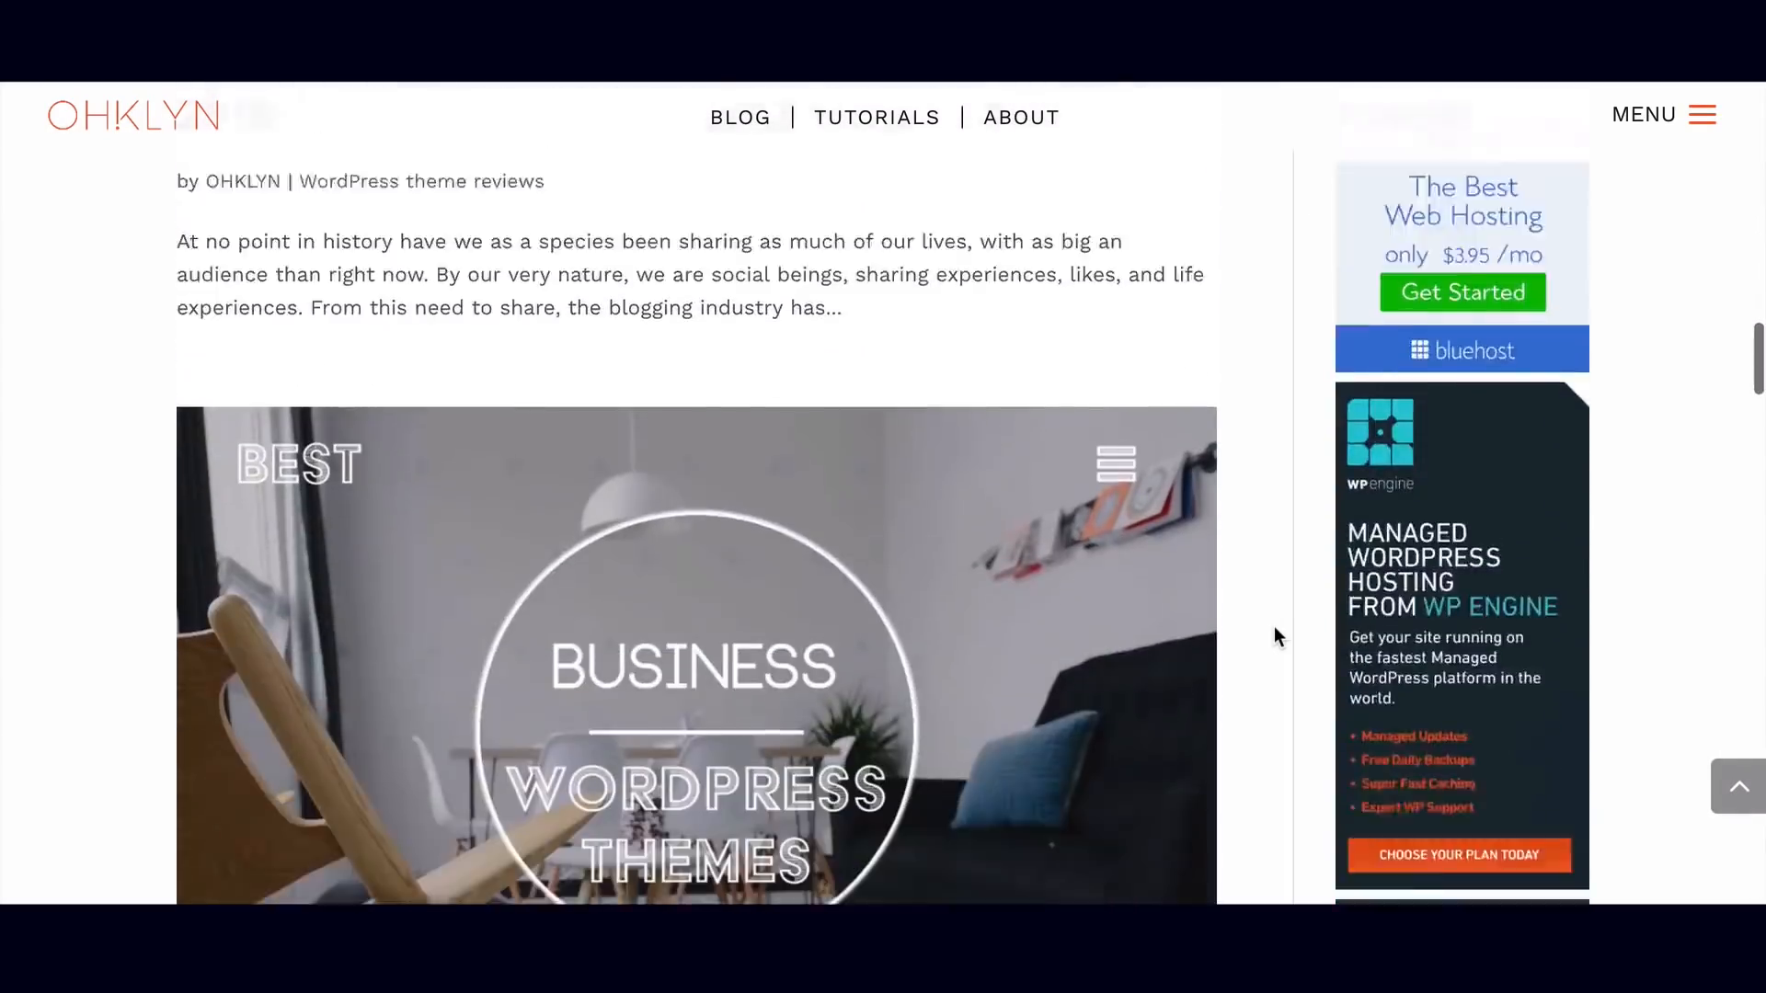
scroll(1274, 629, up, 10)
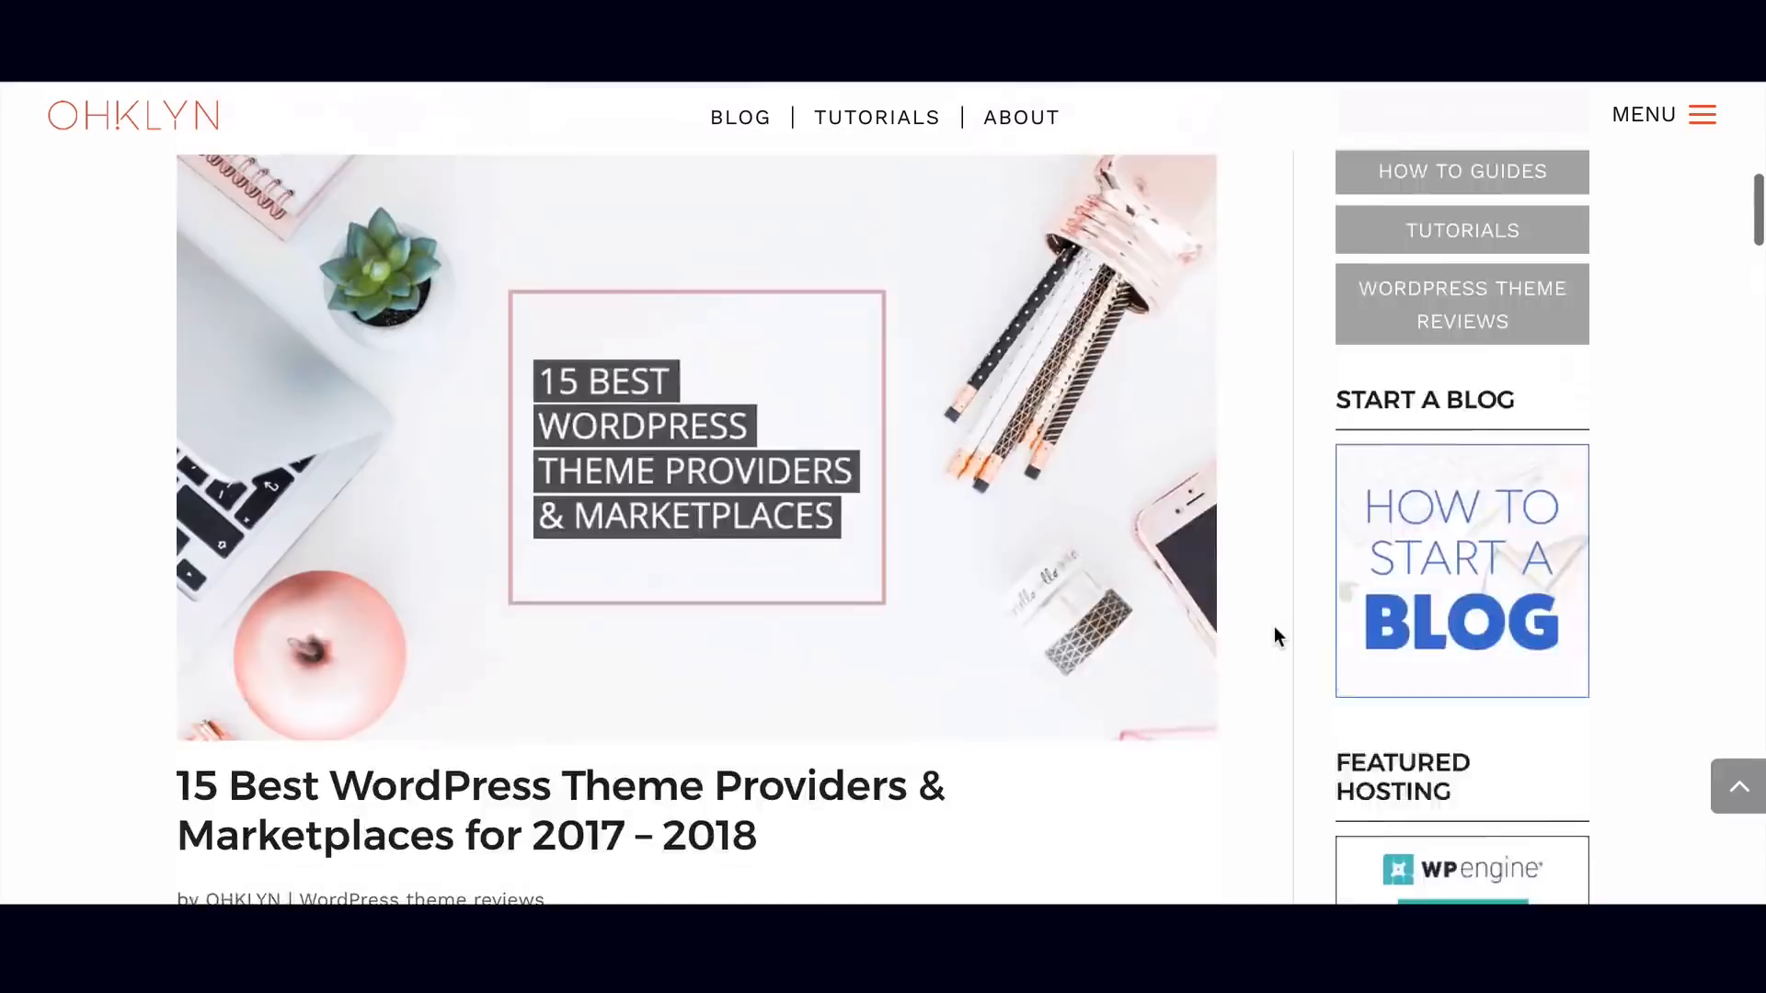
click(566, 607)
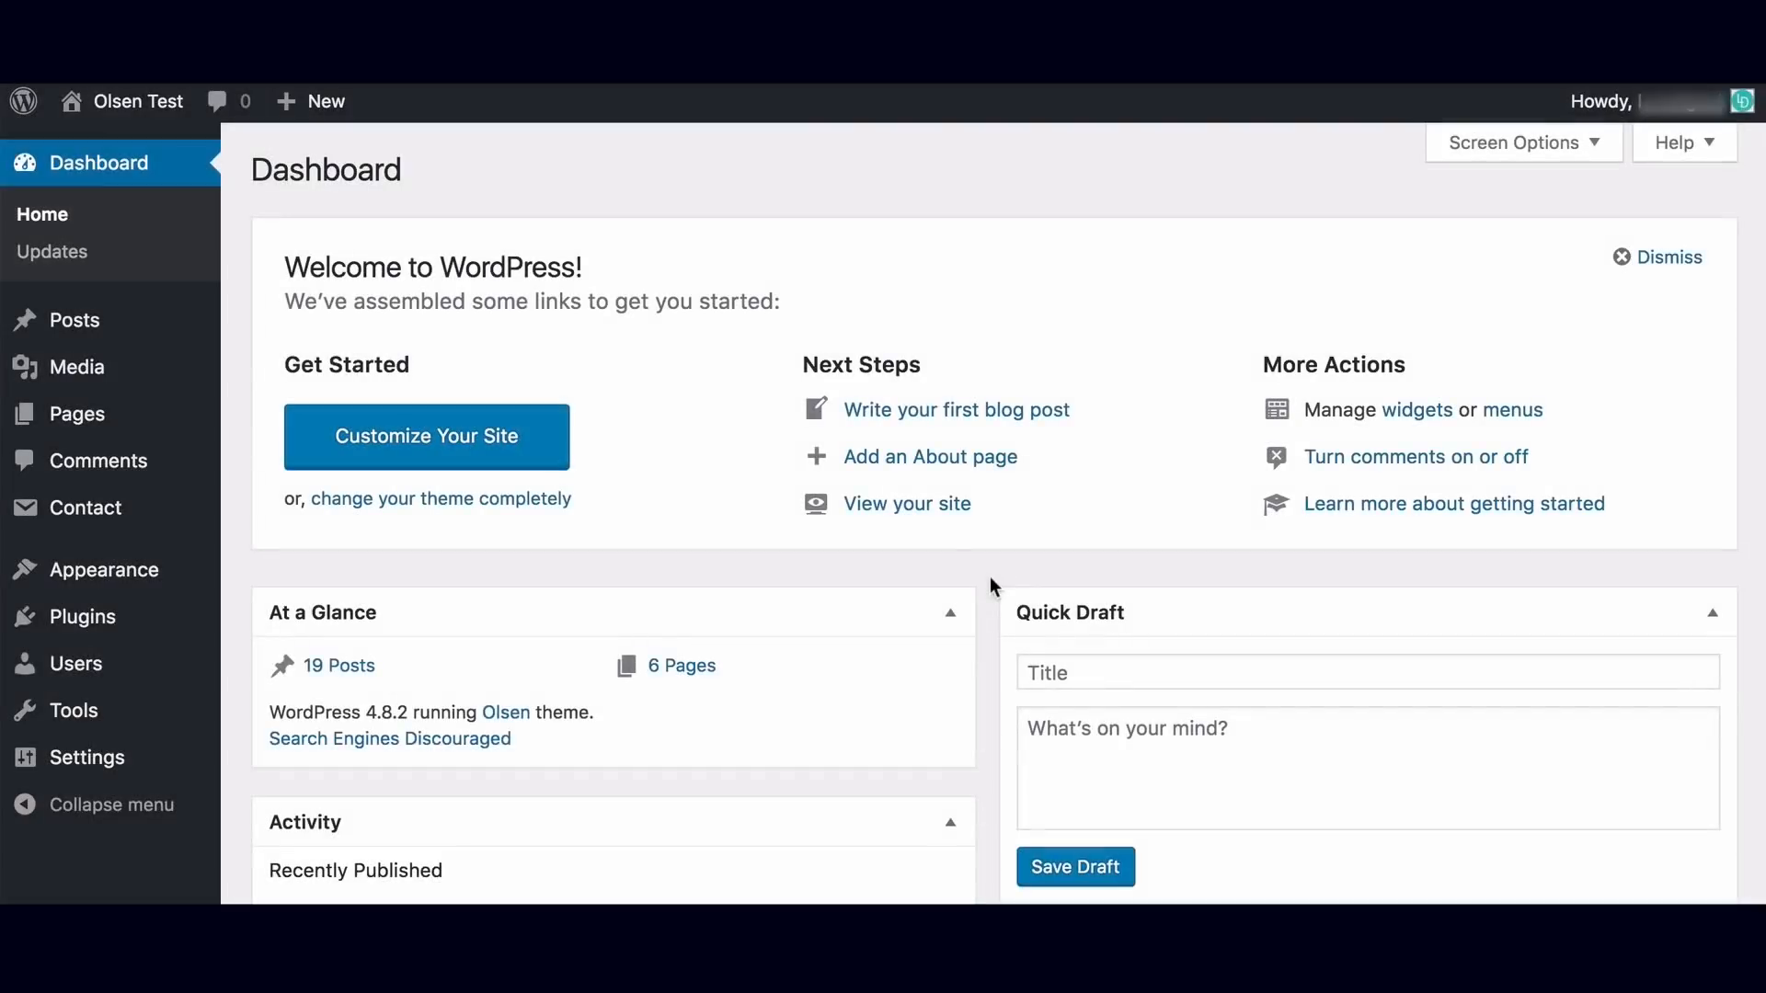
Under Appearance > Themes > Add New, search 'blog' and browse the Popular themes.
mouse_move(87, 580)
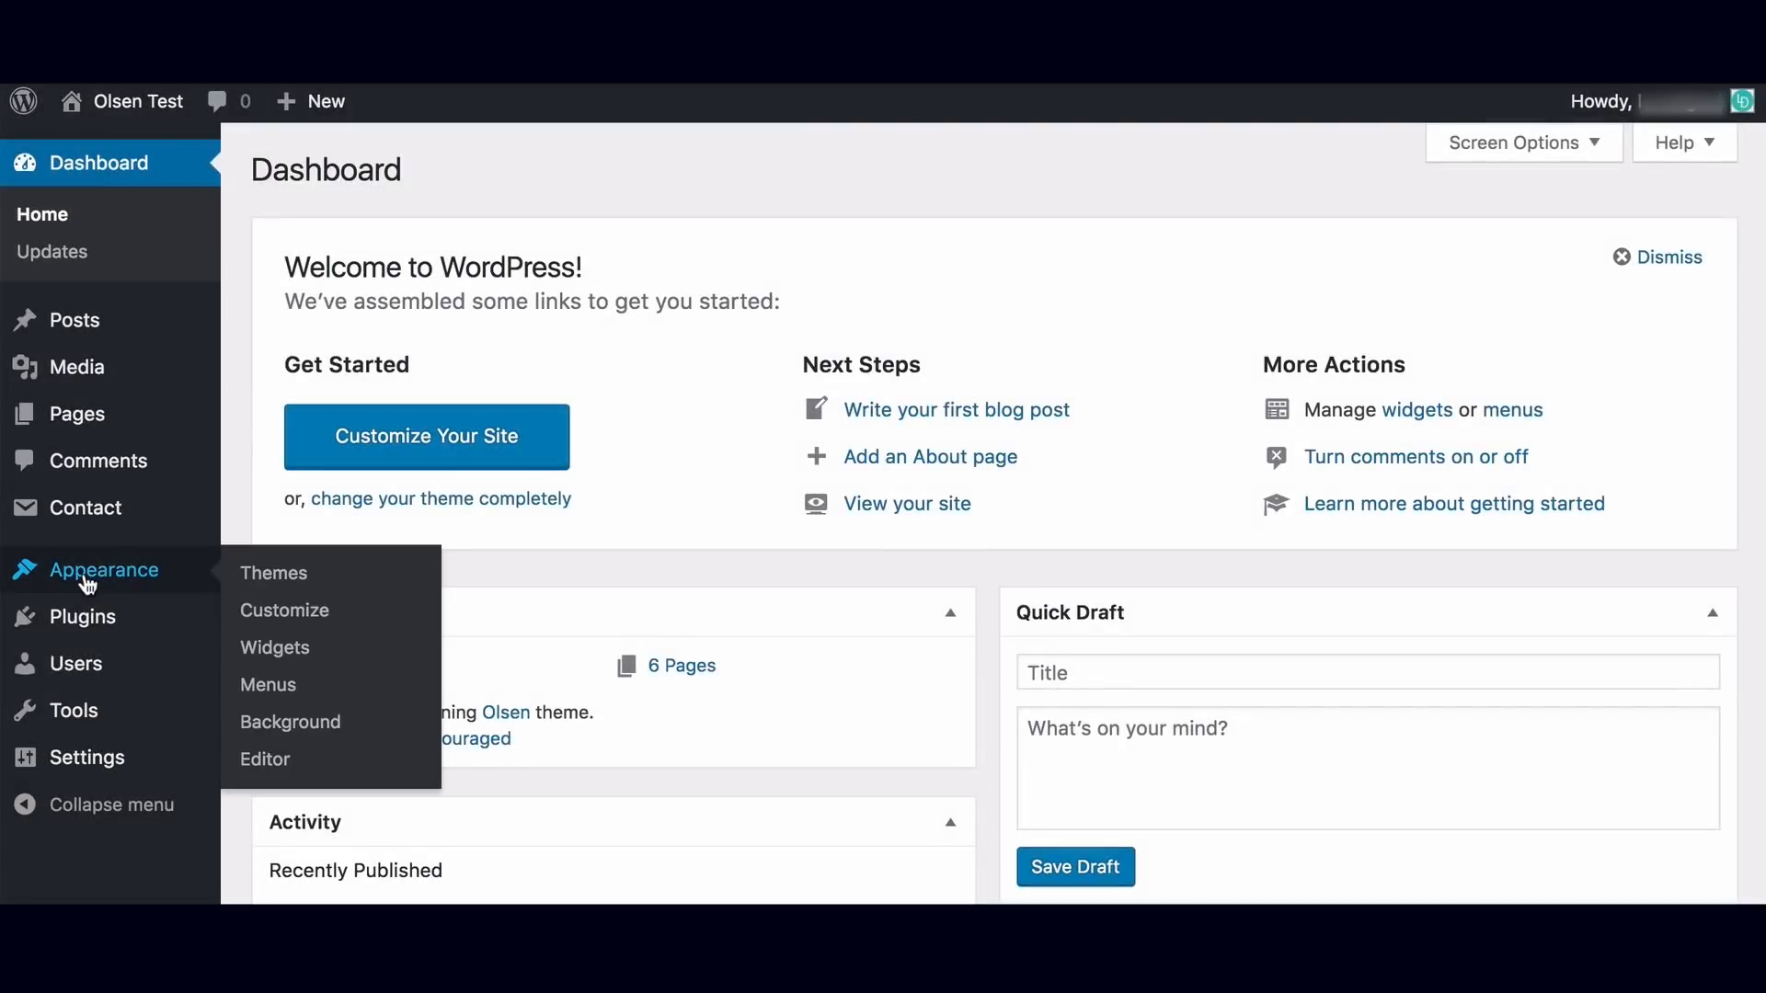
click(301, 574)
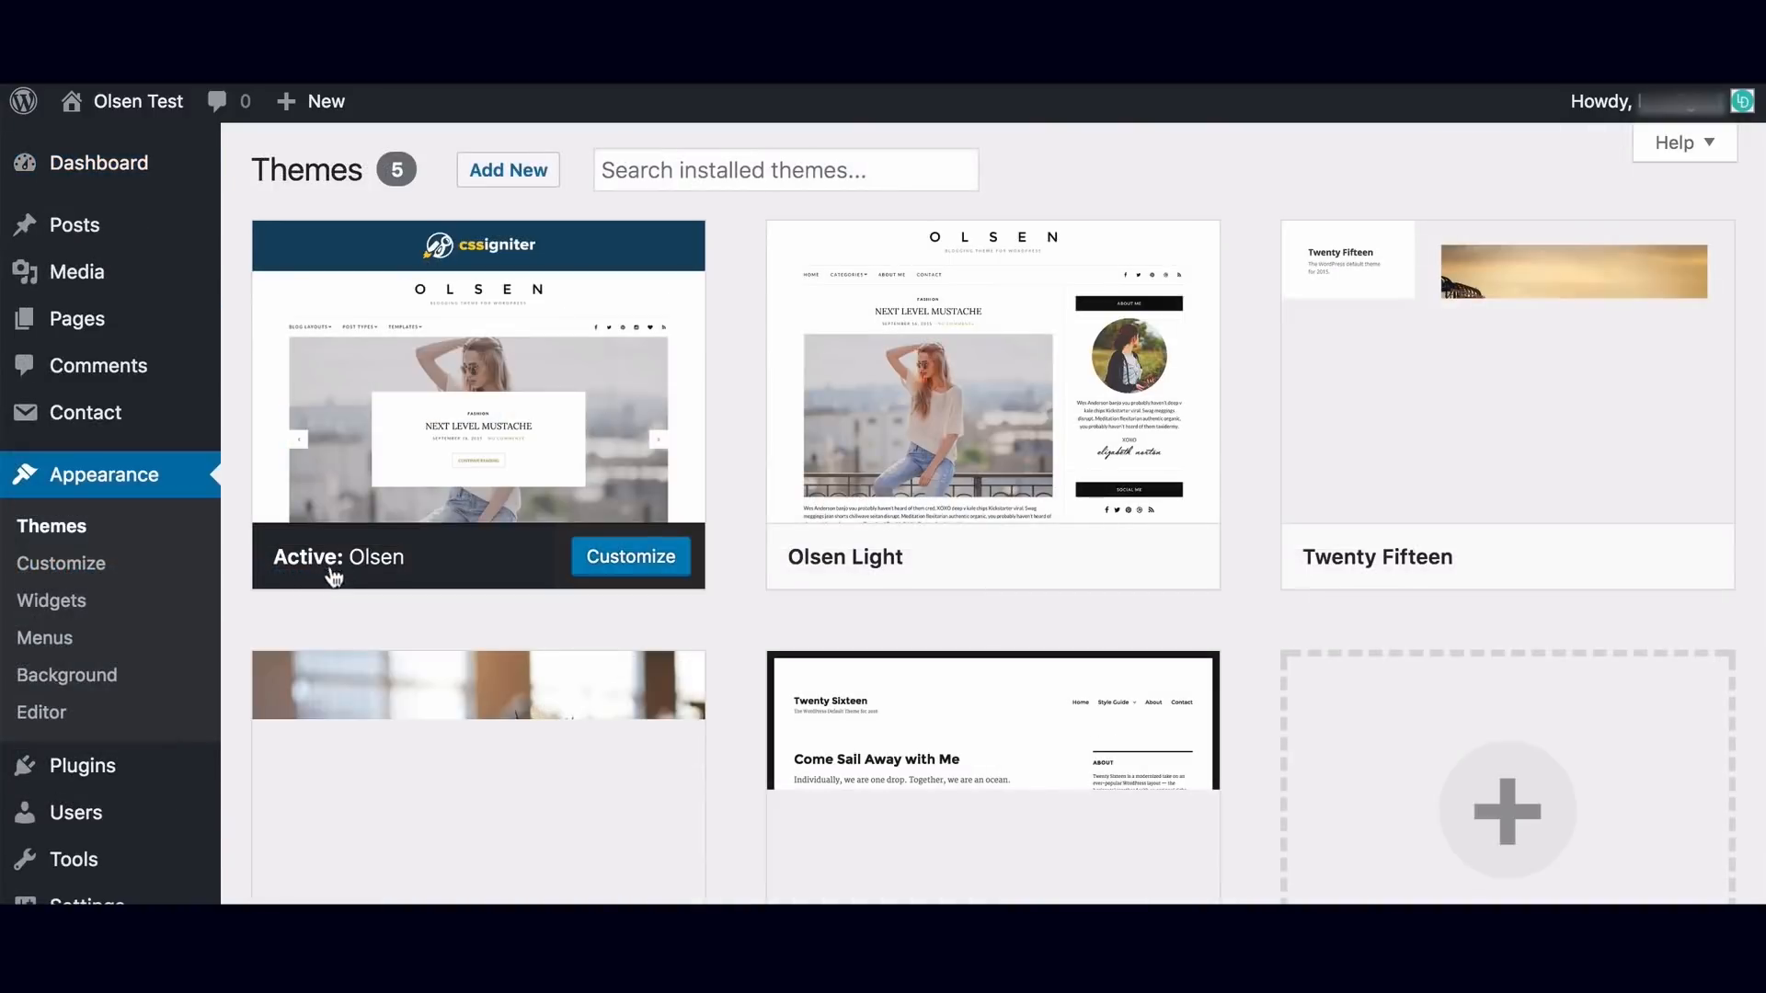
click(521, 174)
click(1418, 254)
text(bl)
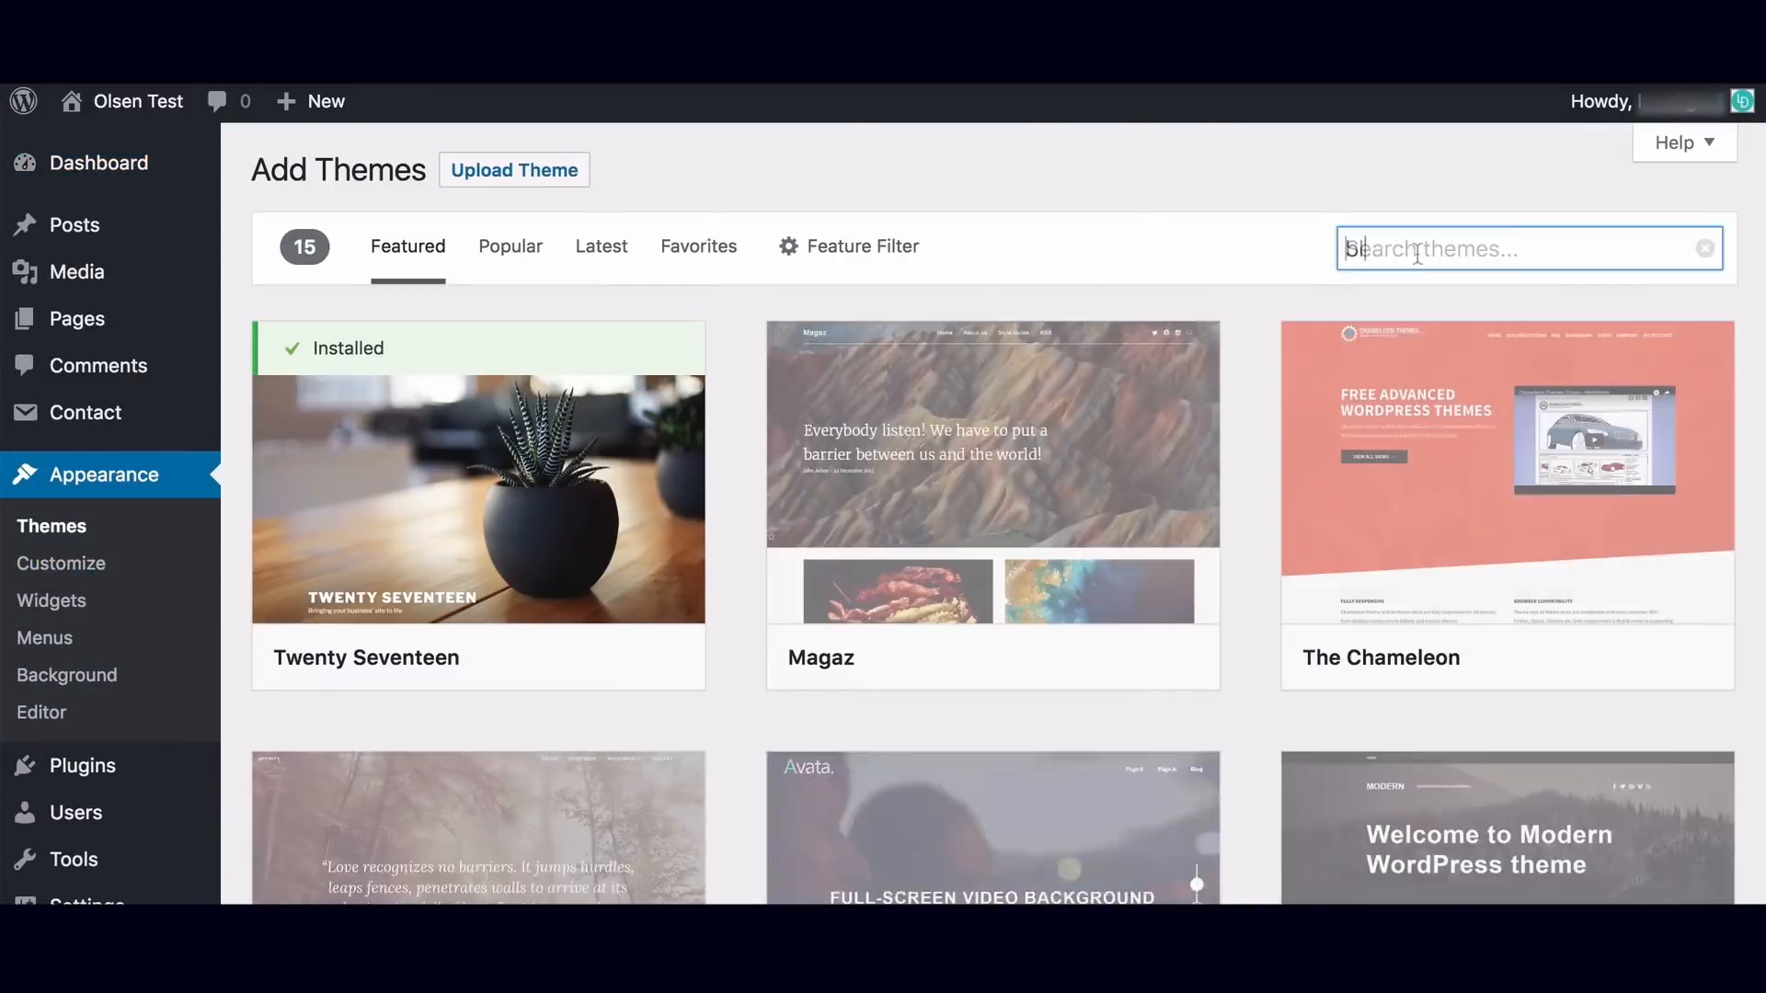
text(og)
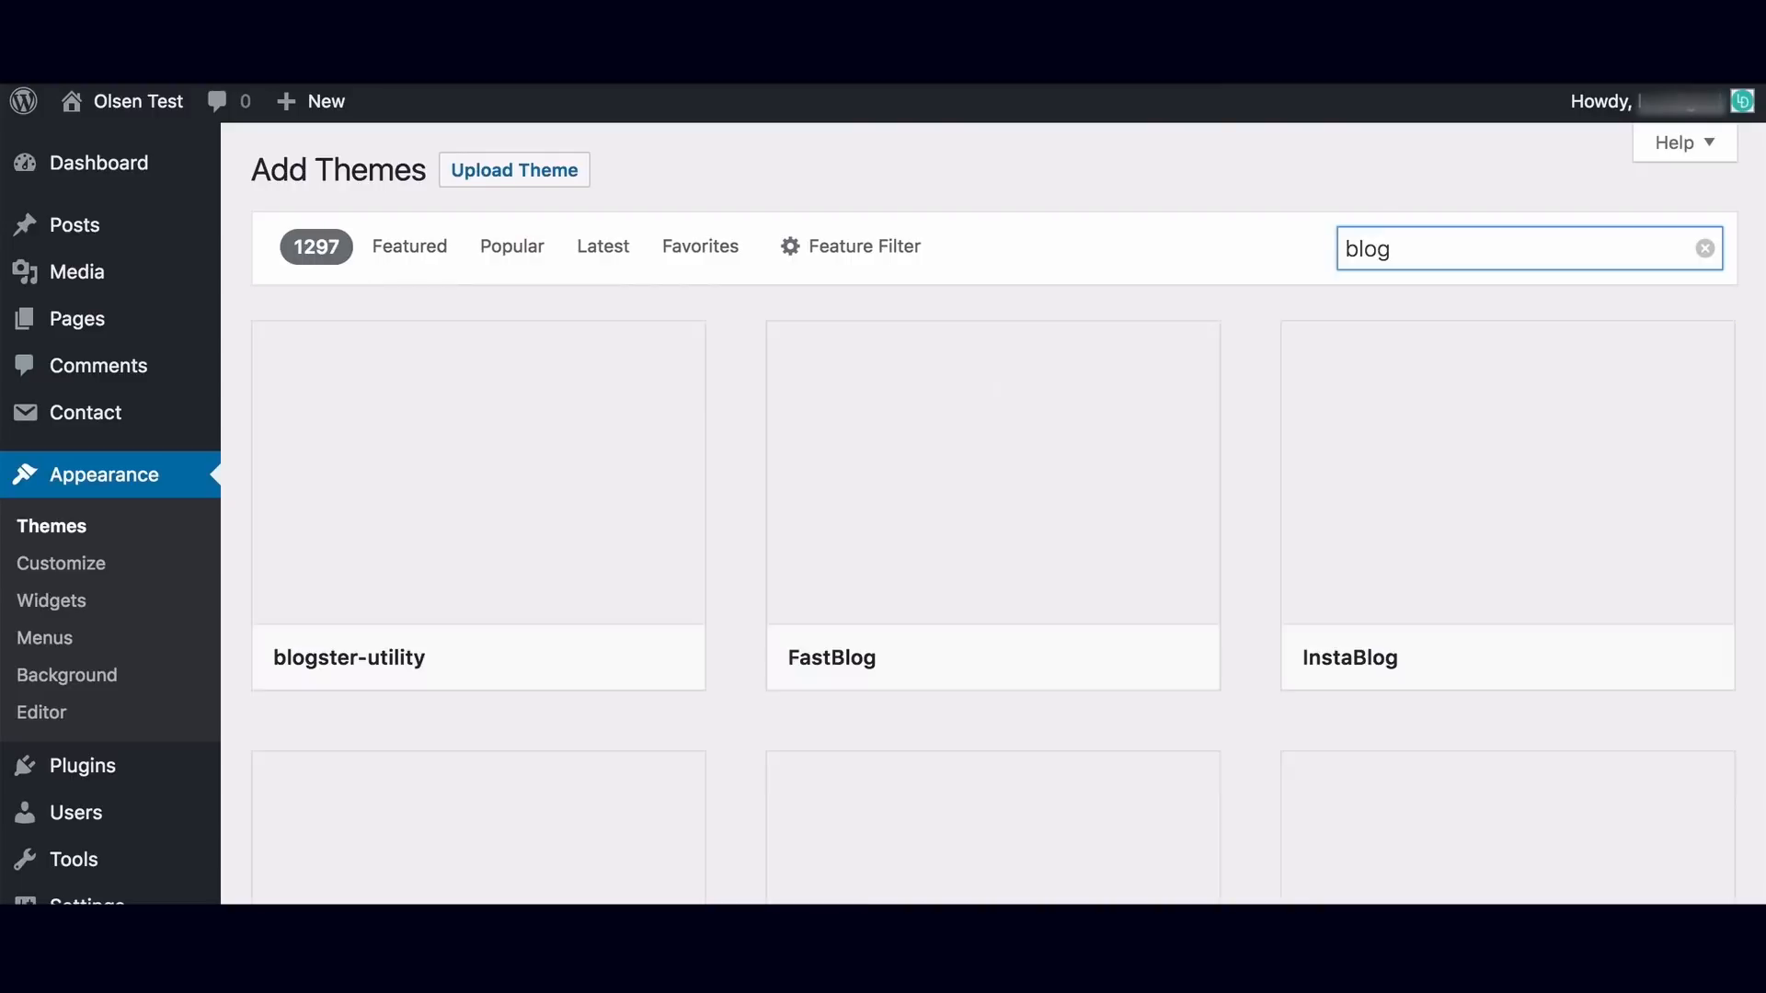
click(506, 250)
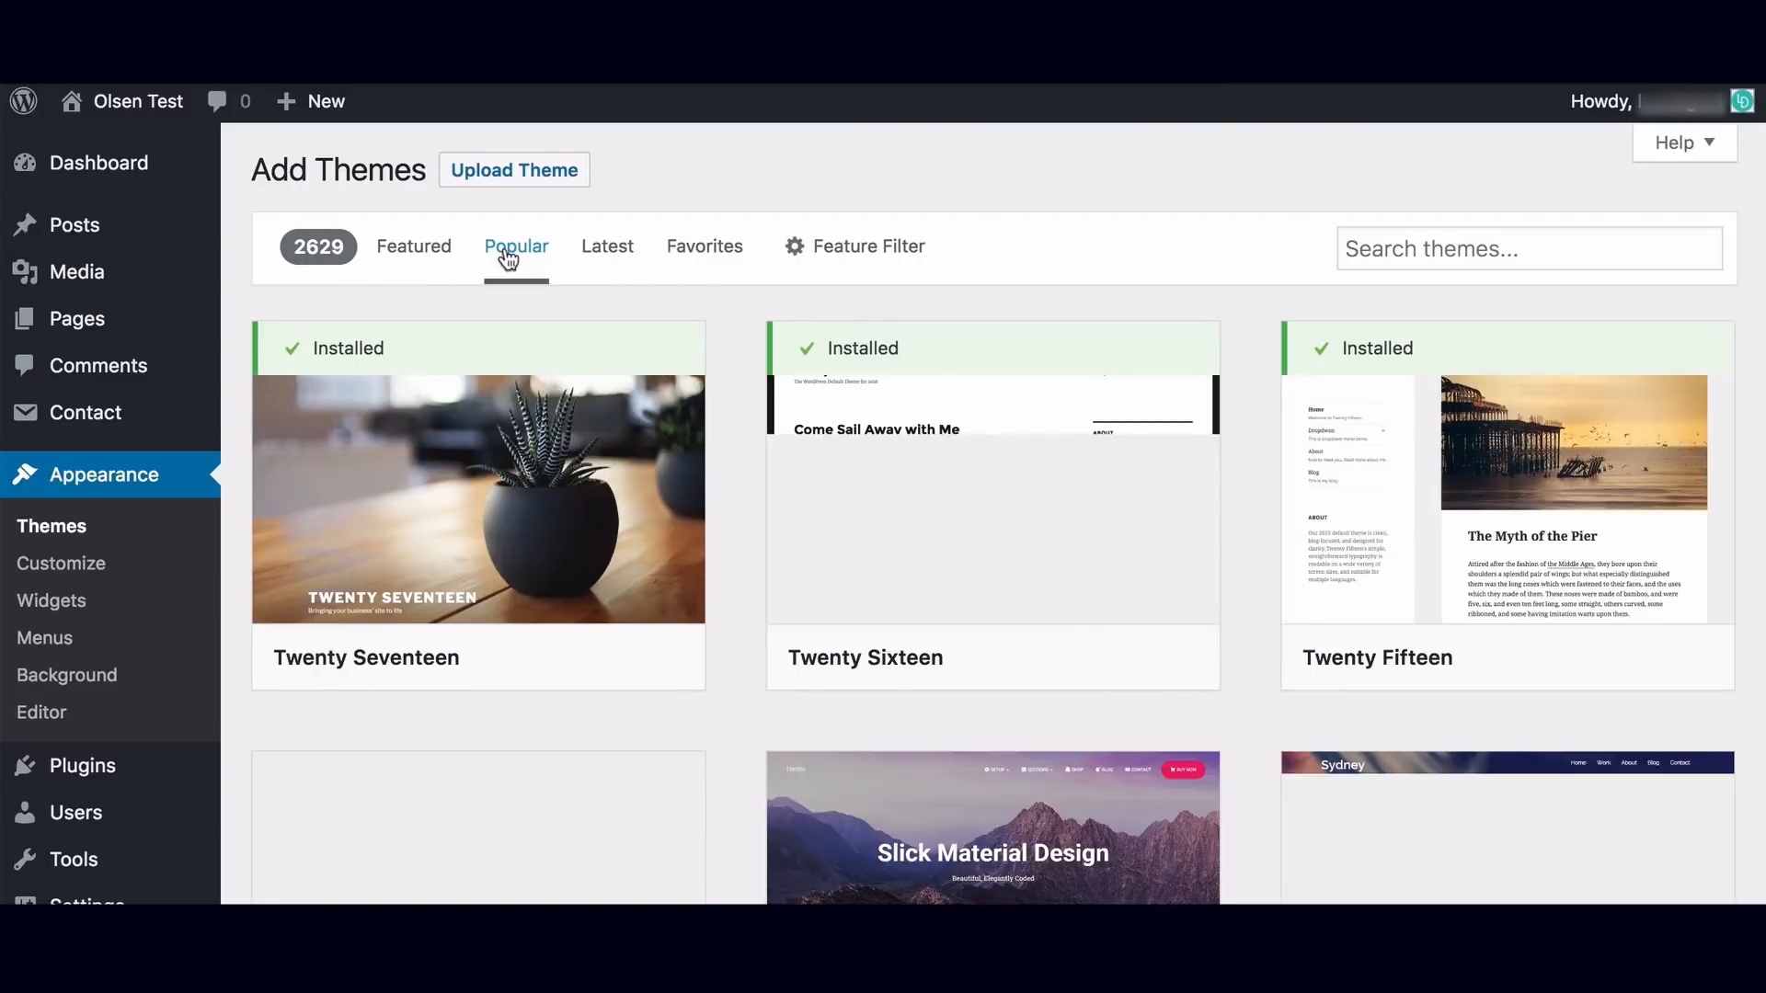
scroll(846, 479, down, 3)
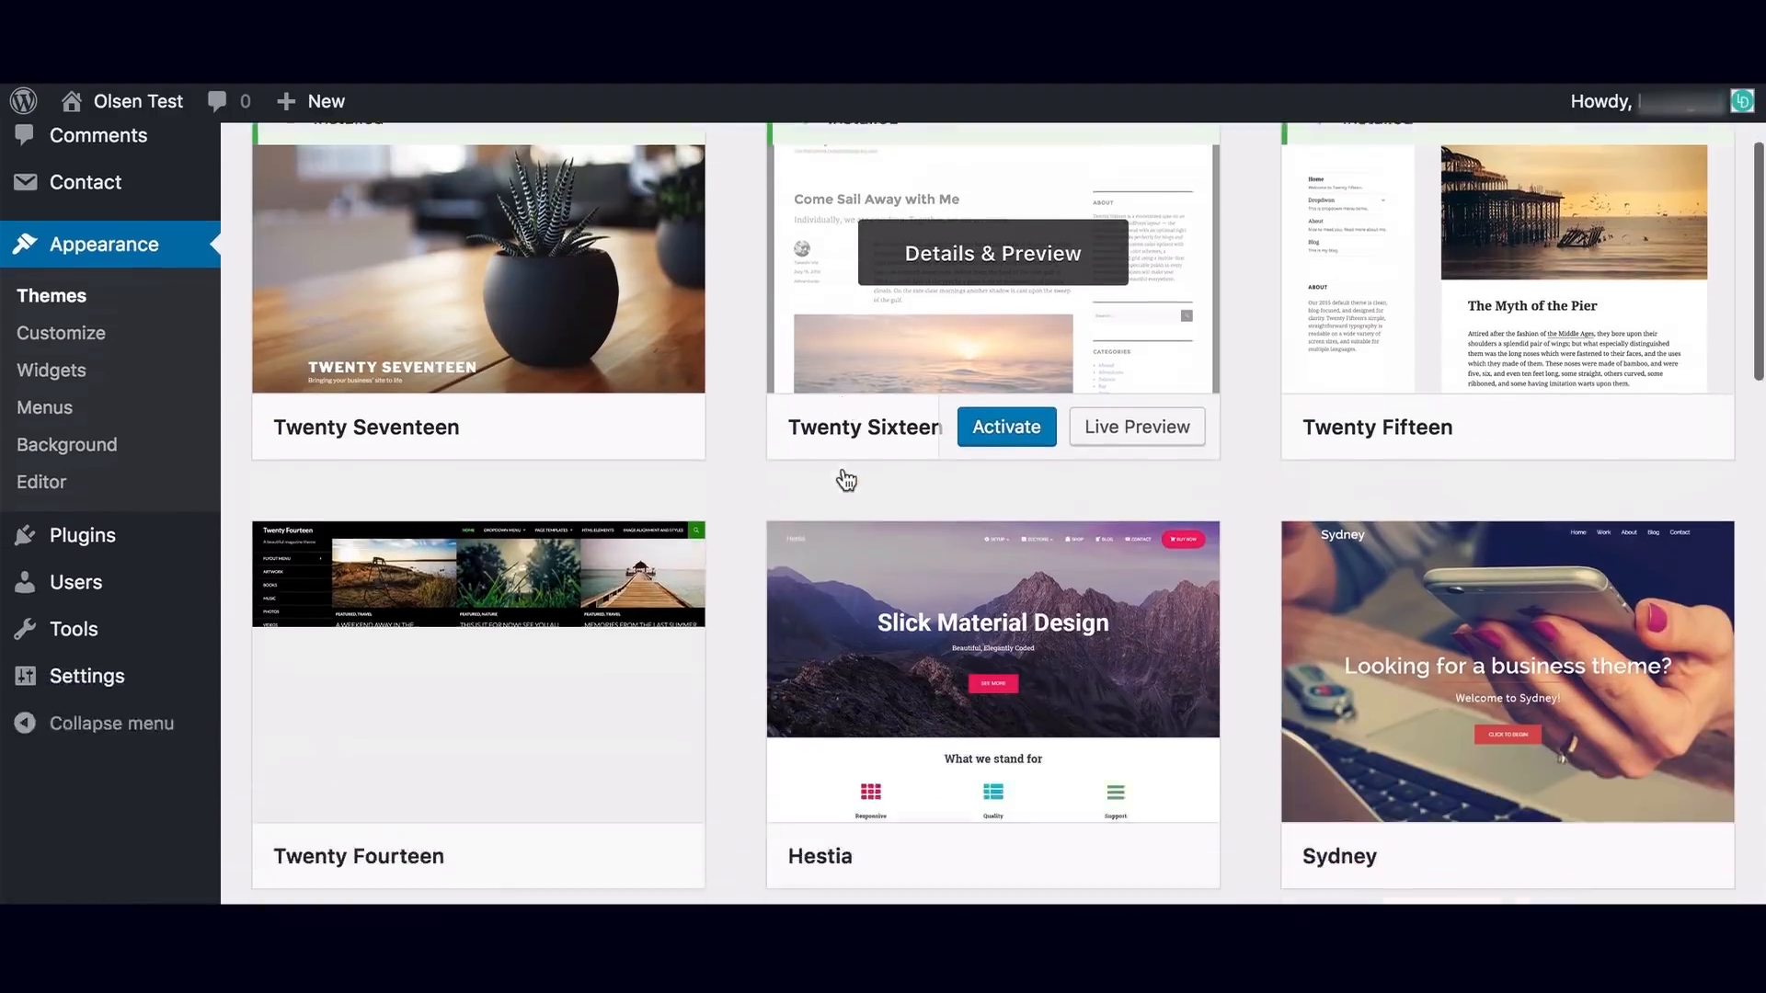
scroll(846, 479, down, 10)
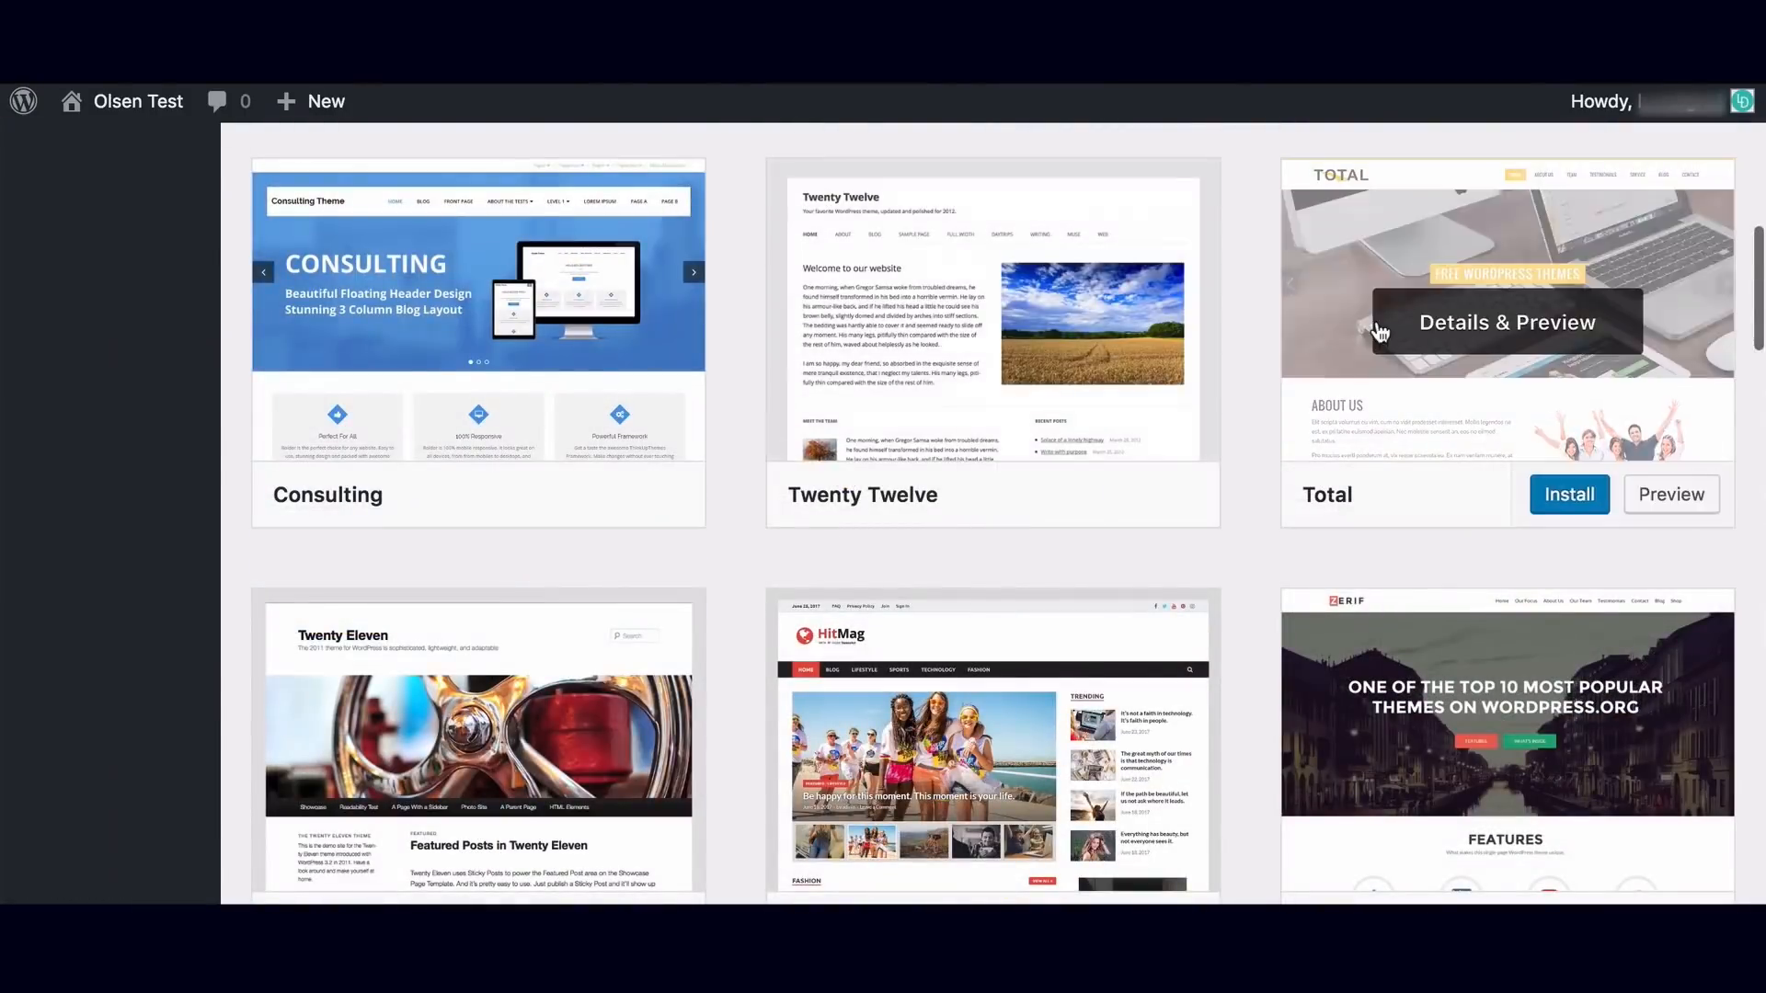
Install the Total theme from its details preview and activate it.
click(1489, 333)
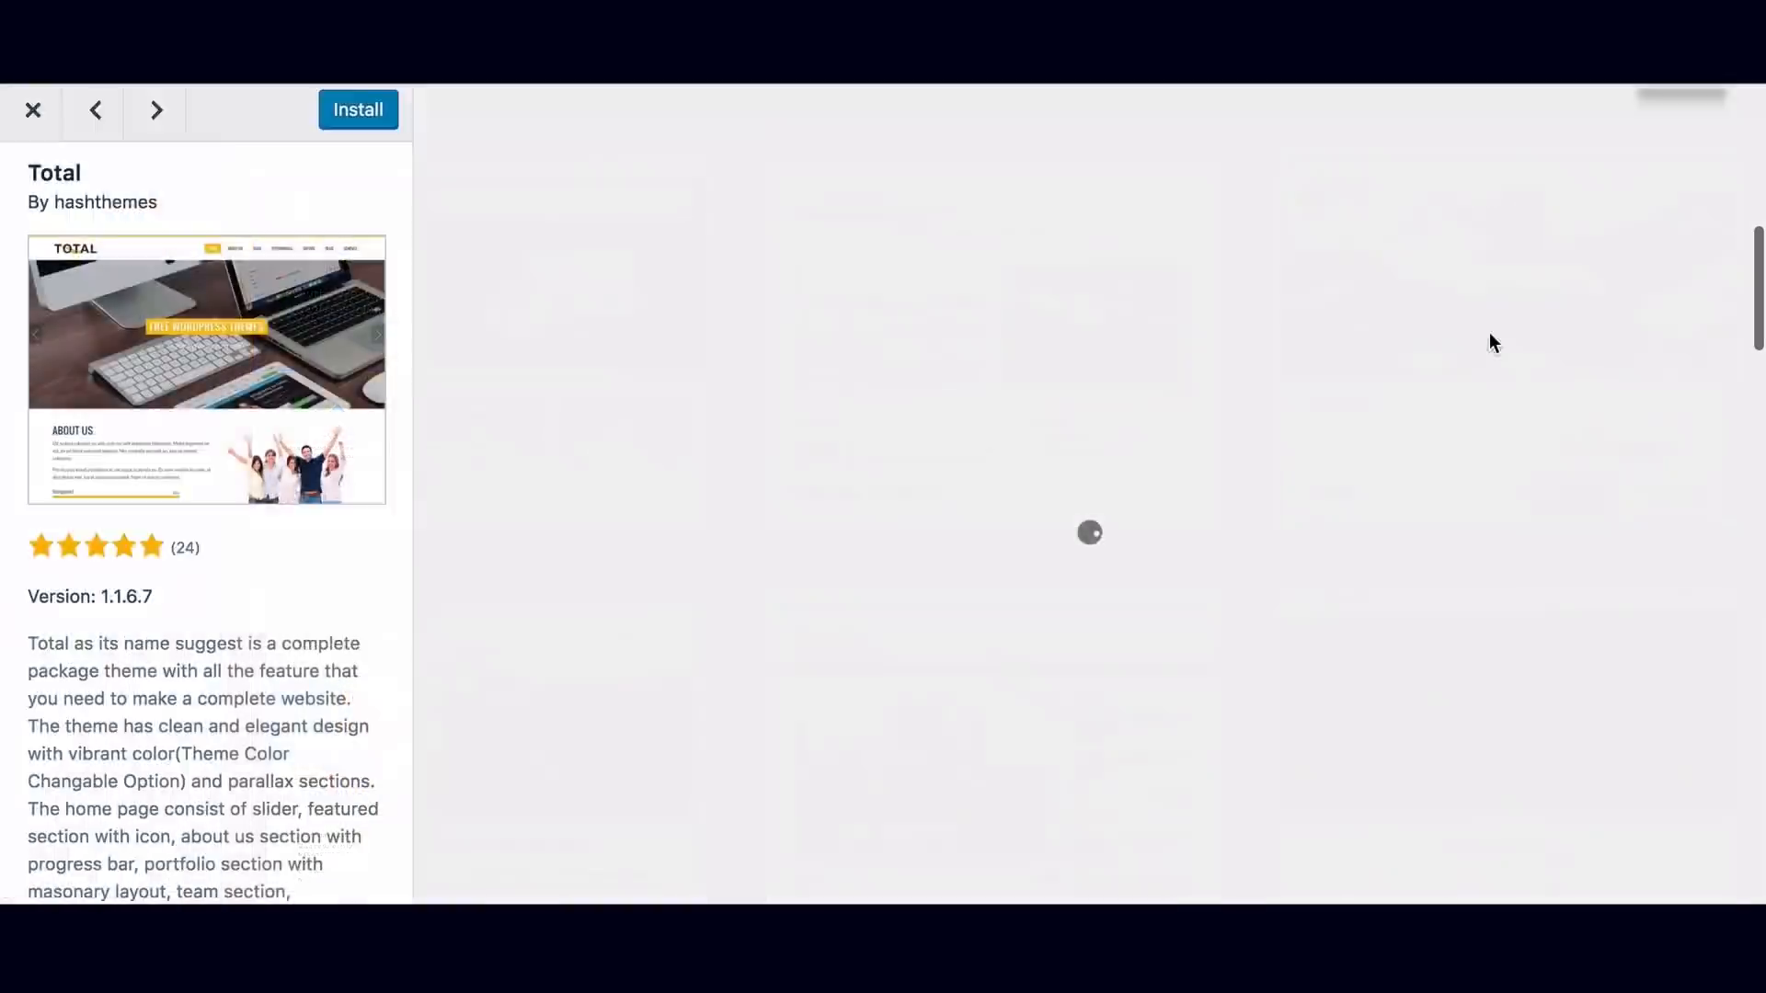
click(370, 118)
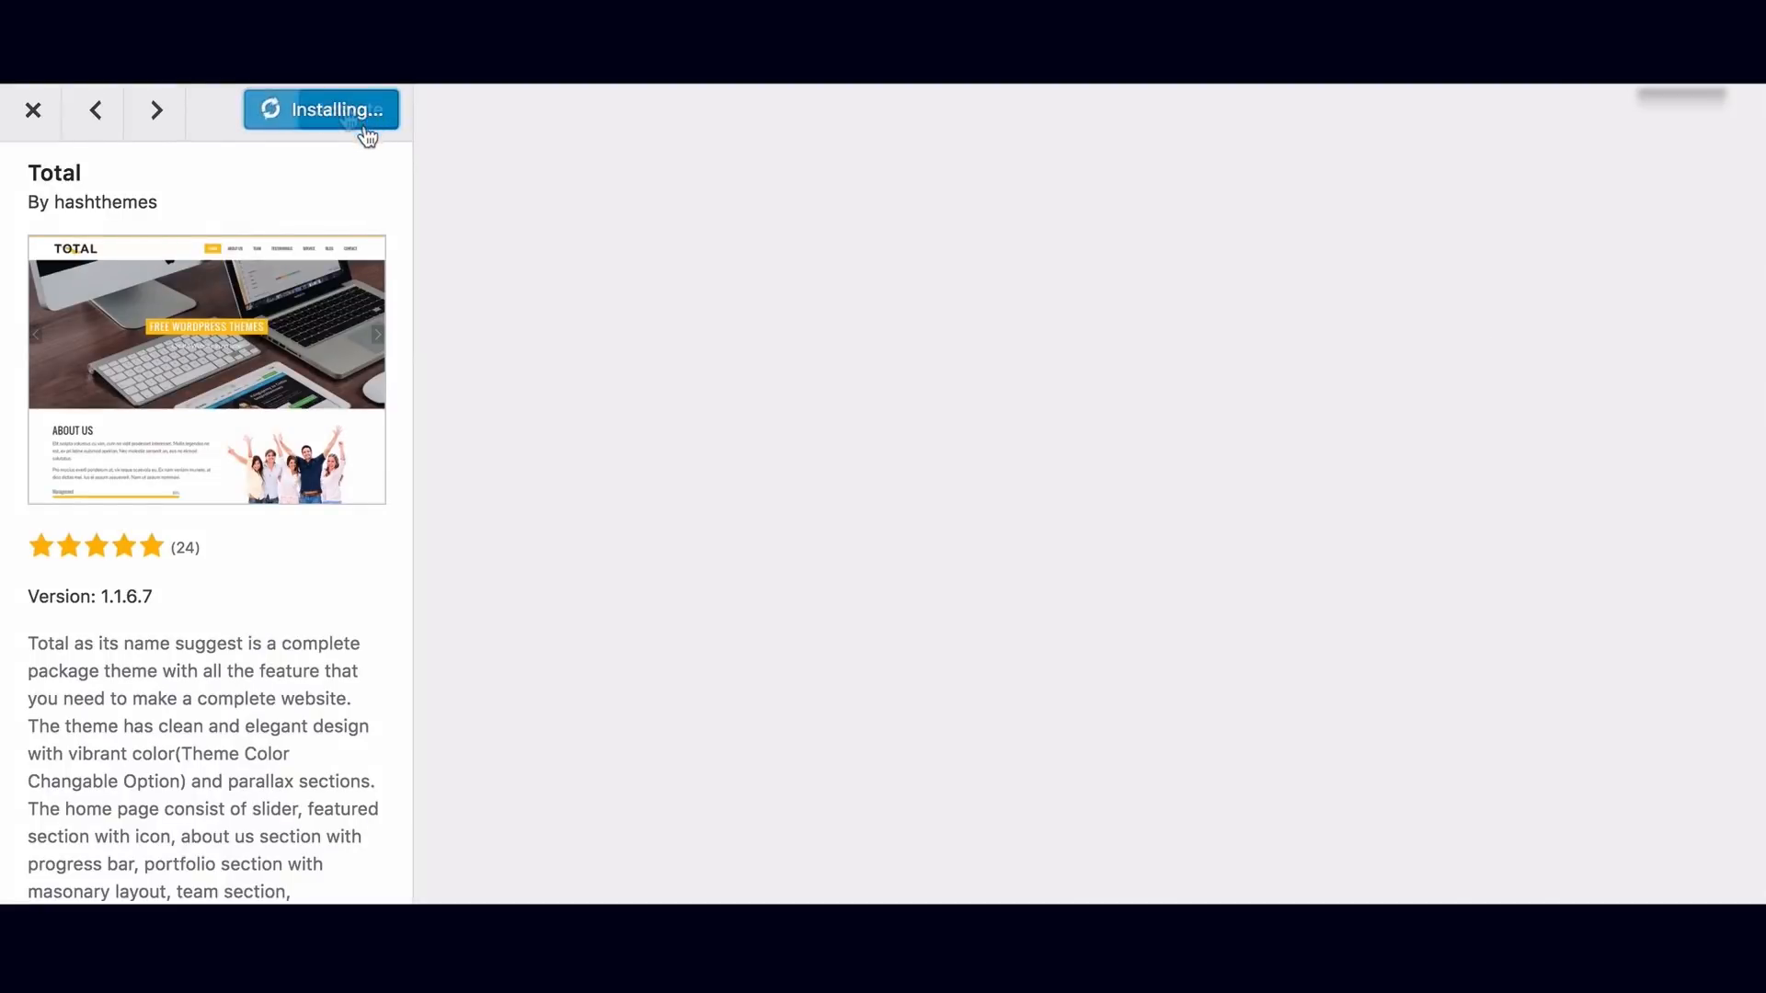
click(348, 110)
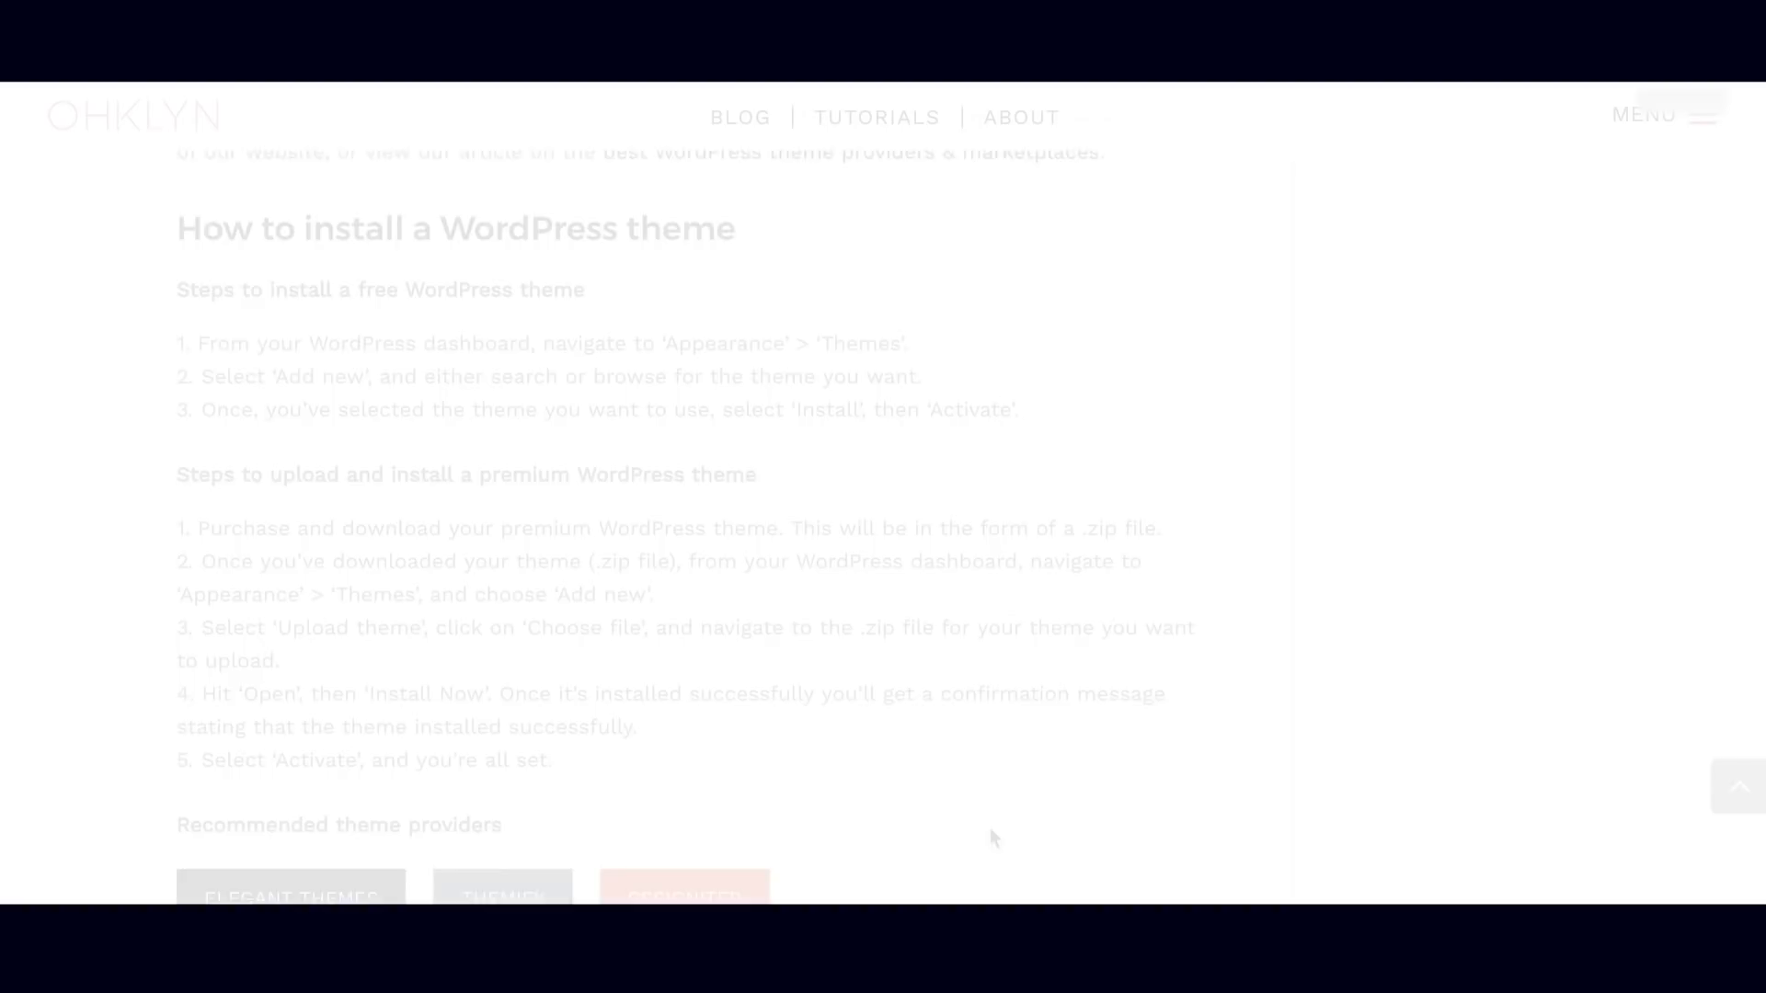
scroll(990, 828, down, 3)
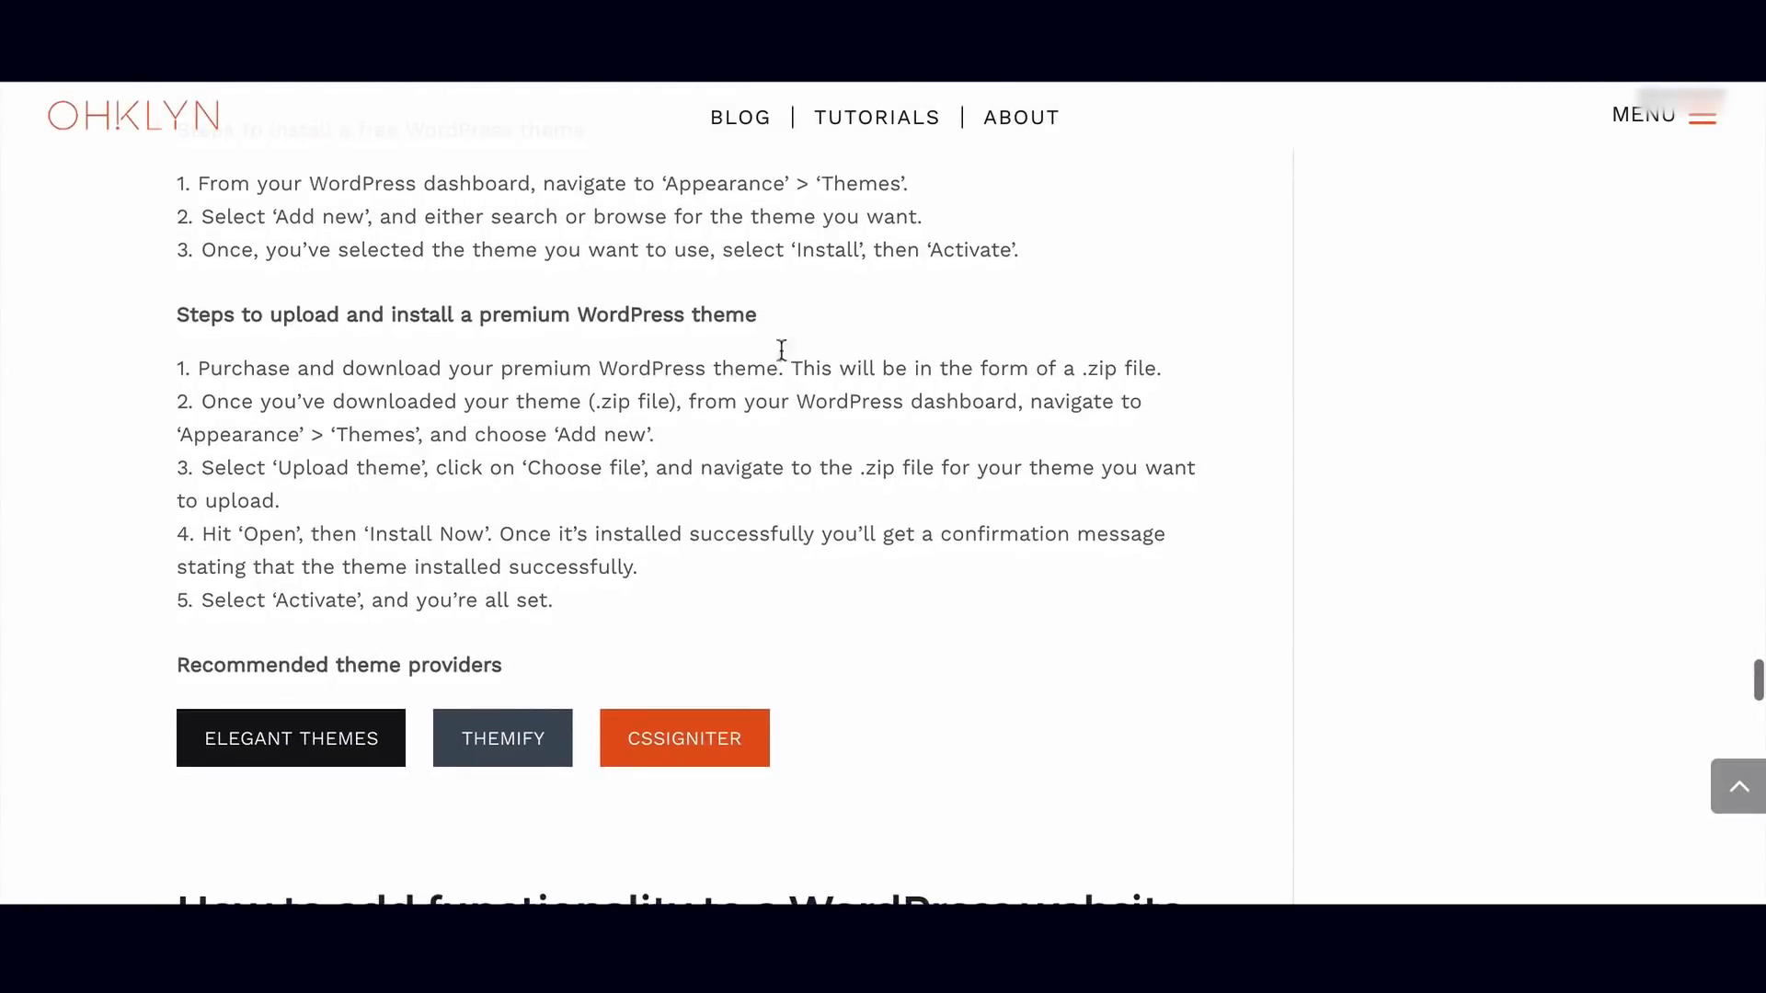
Highlight the premium theme upload steps heading in the OHKLYN guide, then scroll through the recommended providers.
triple_click(166, 319)
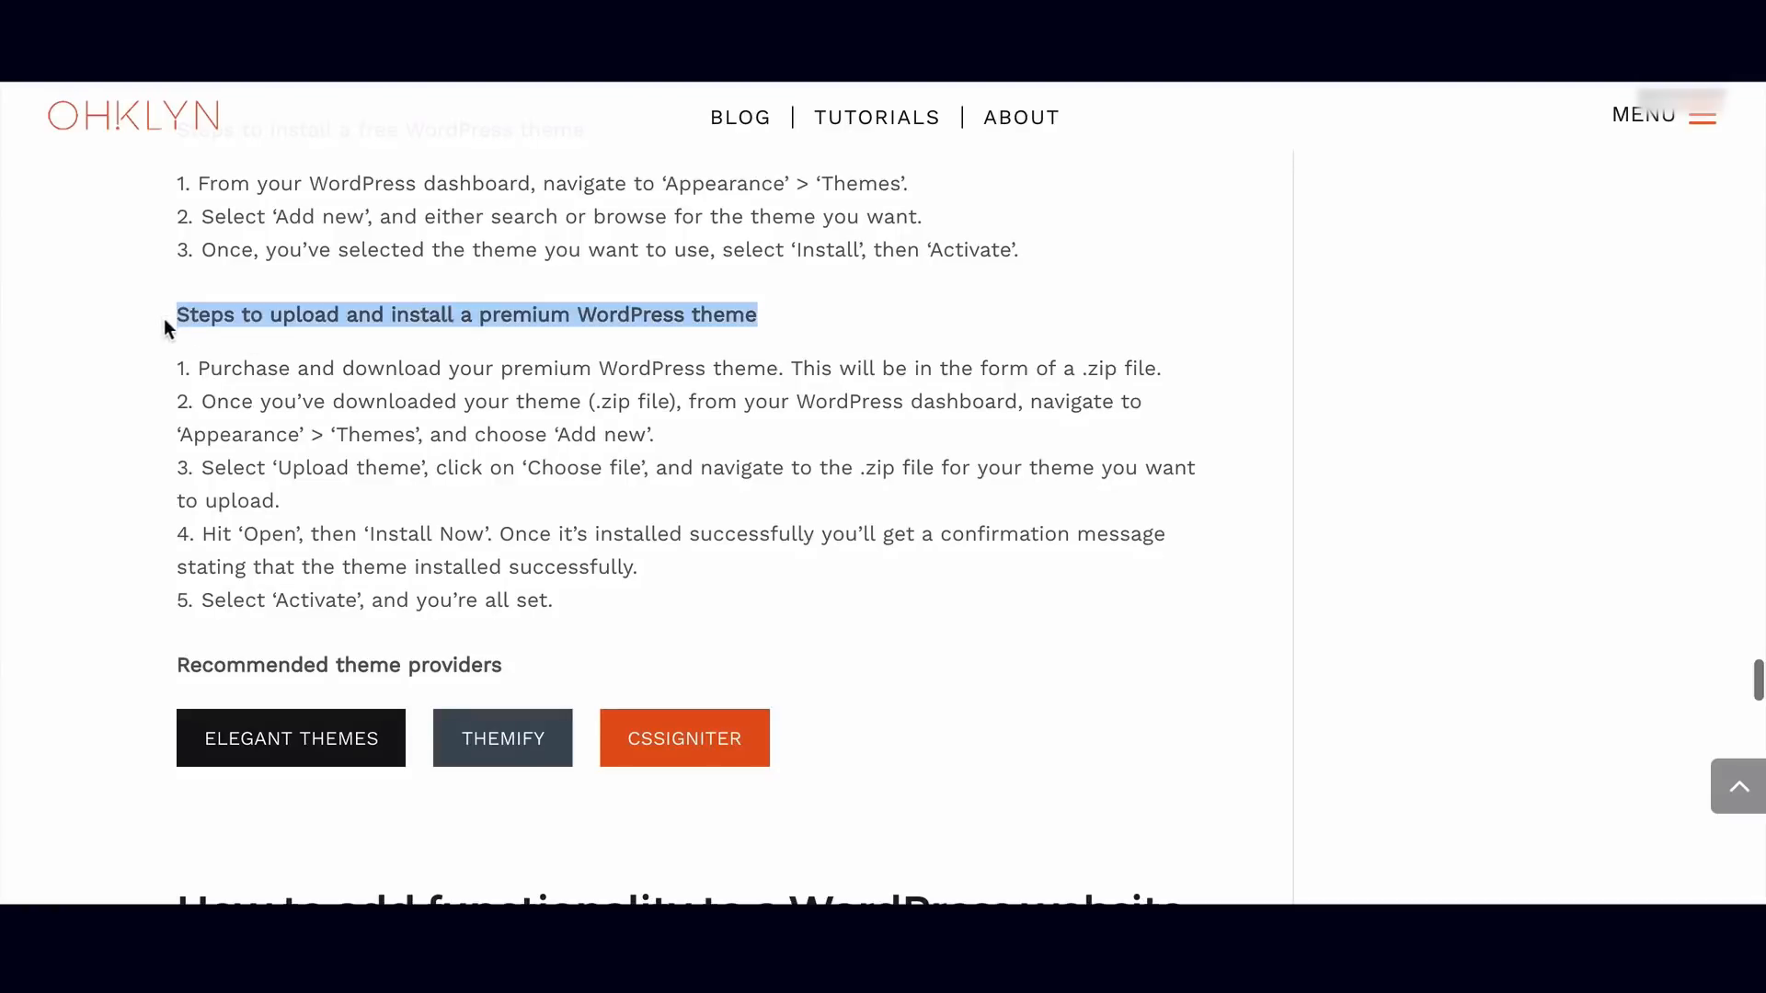
click(913, 588)
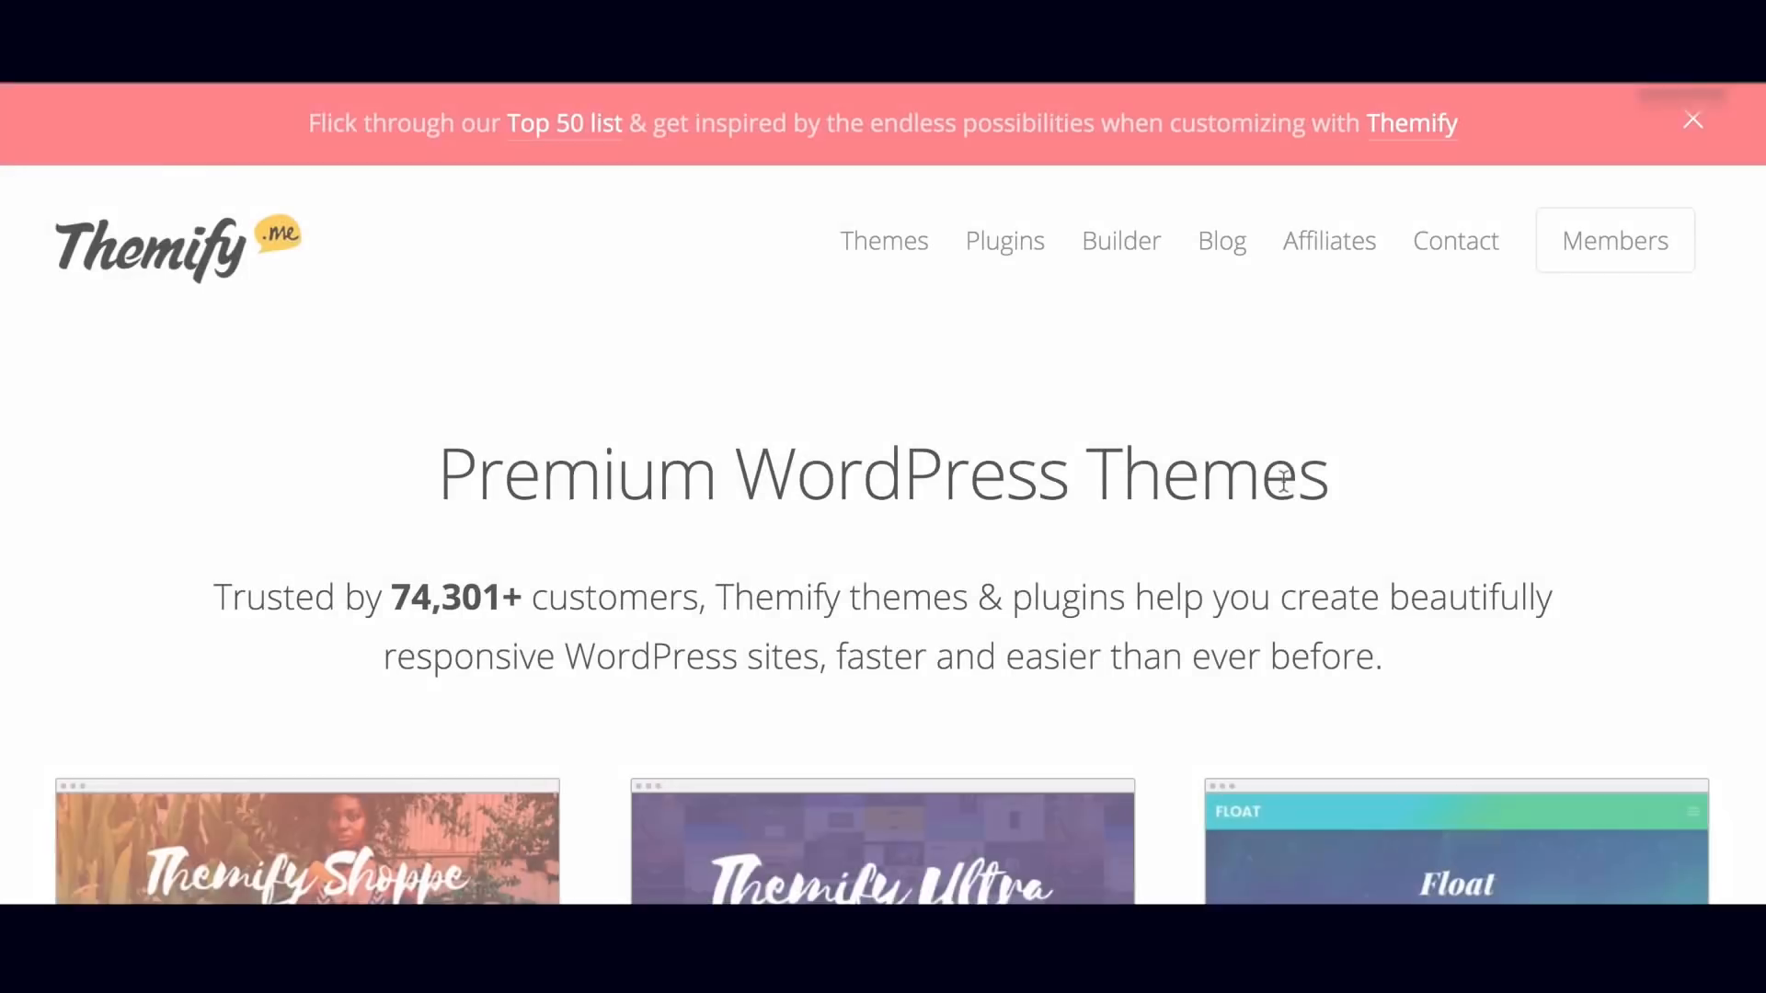
scroll(1289, 477, down, 3)
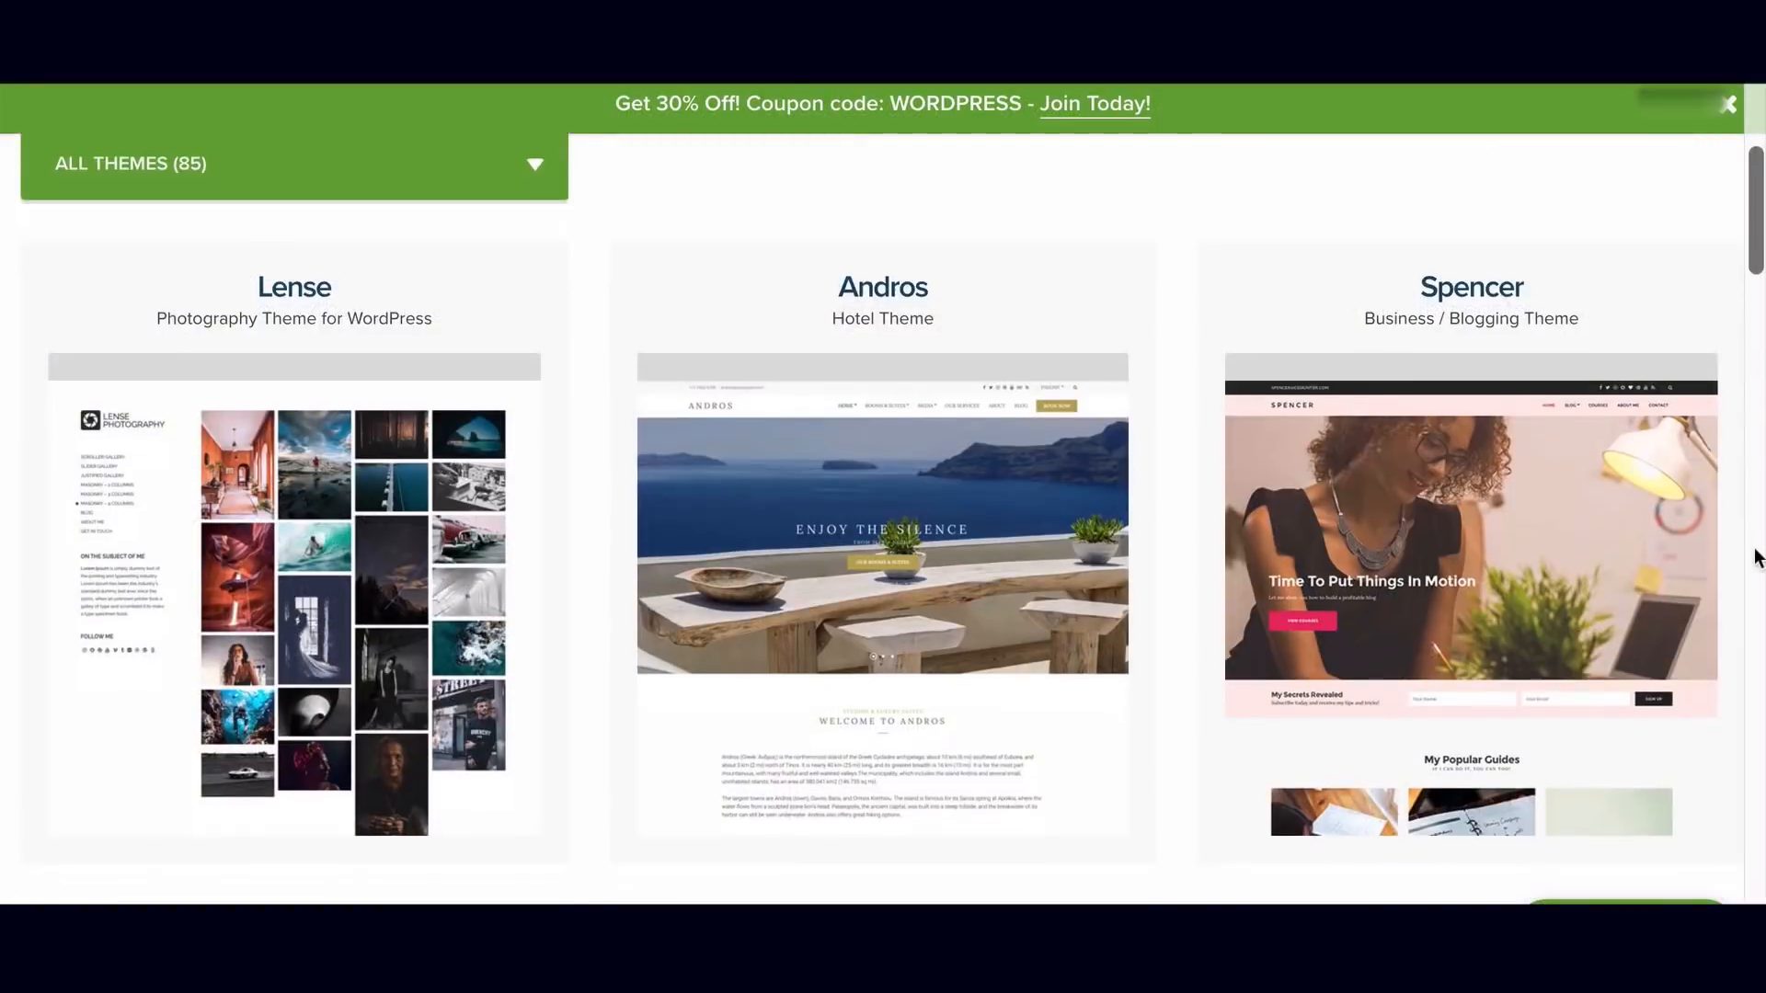
scroll(1755, 558, down, 7)
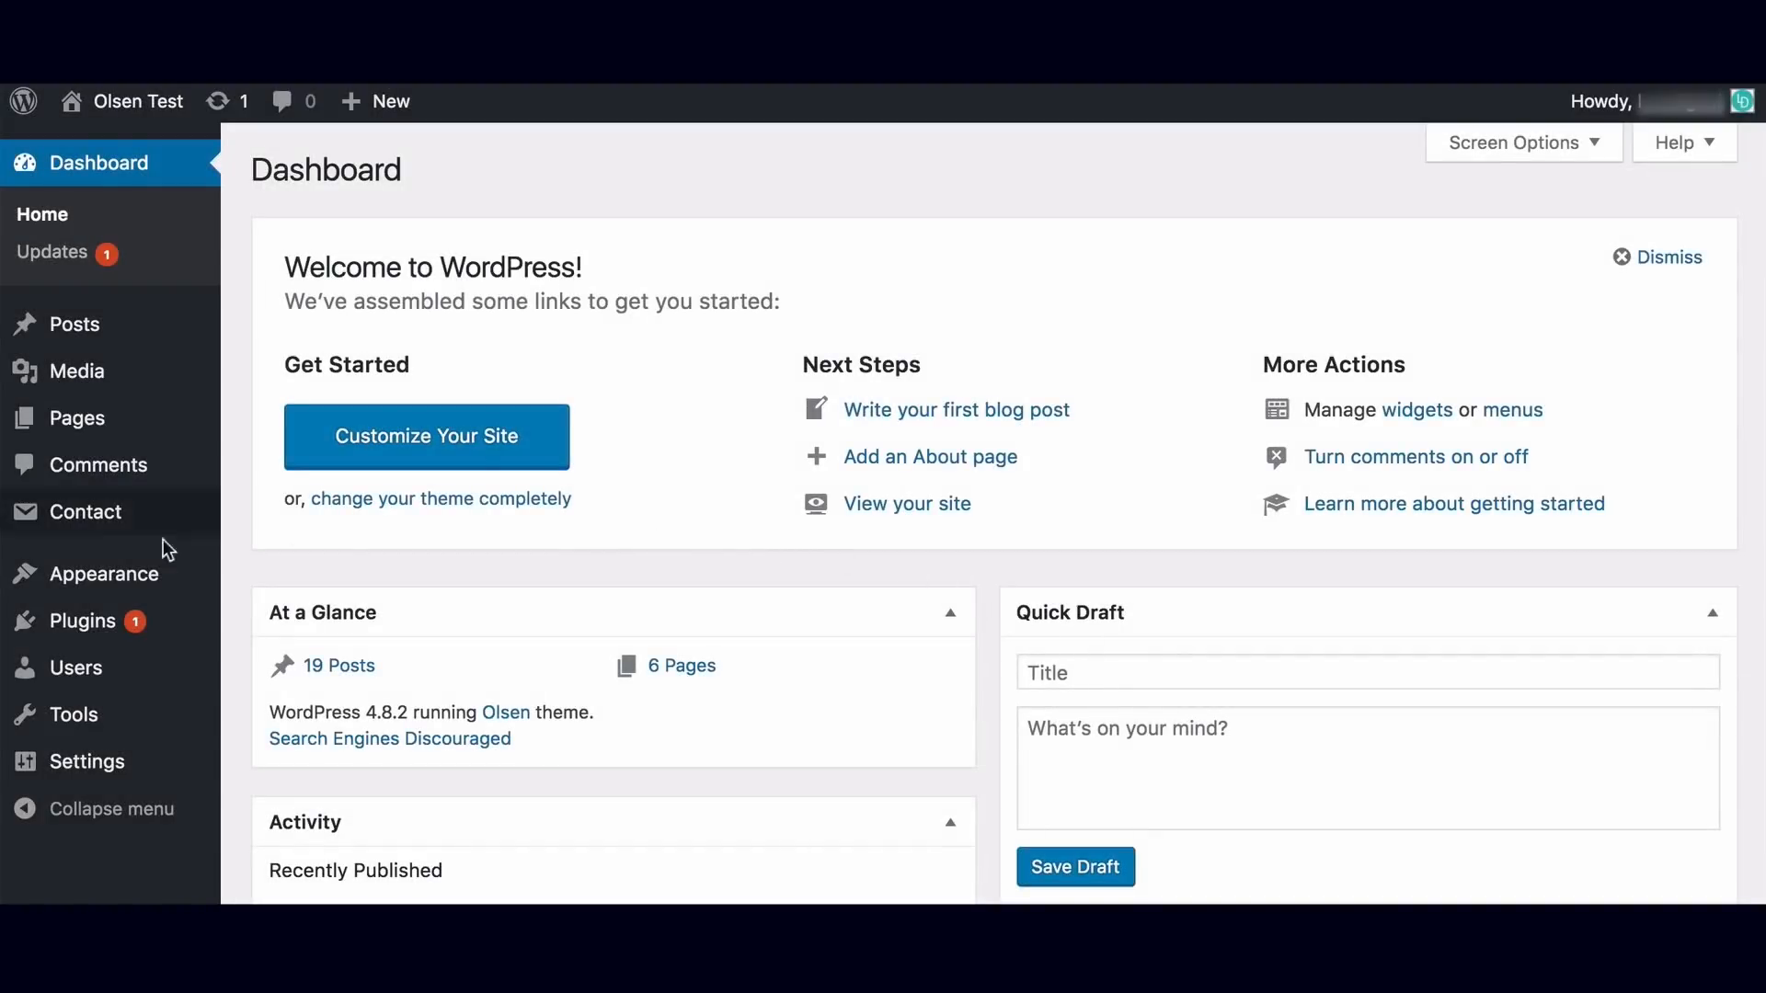
Upload themify-ultra.zip through Appearance > Themes > Add New, install it, and activate Themify Ultra.
mouse_move(81, 578)
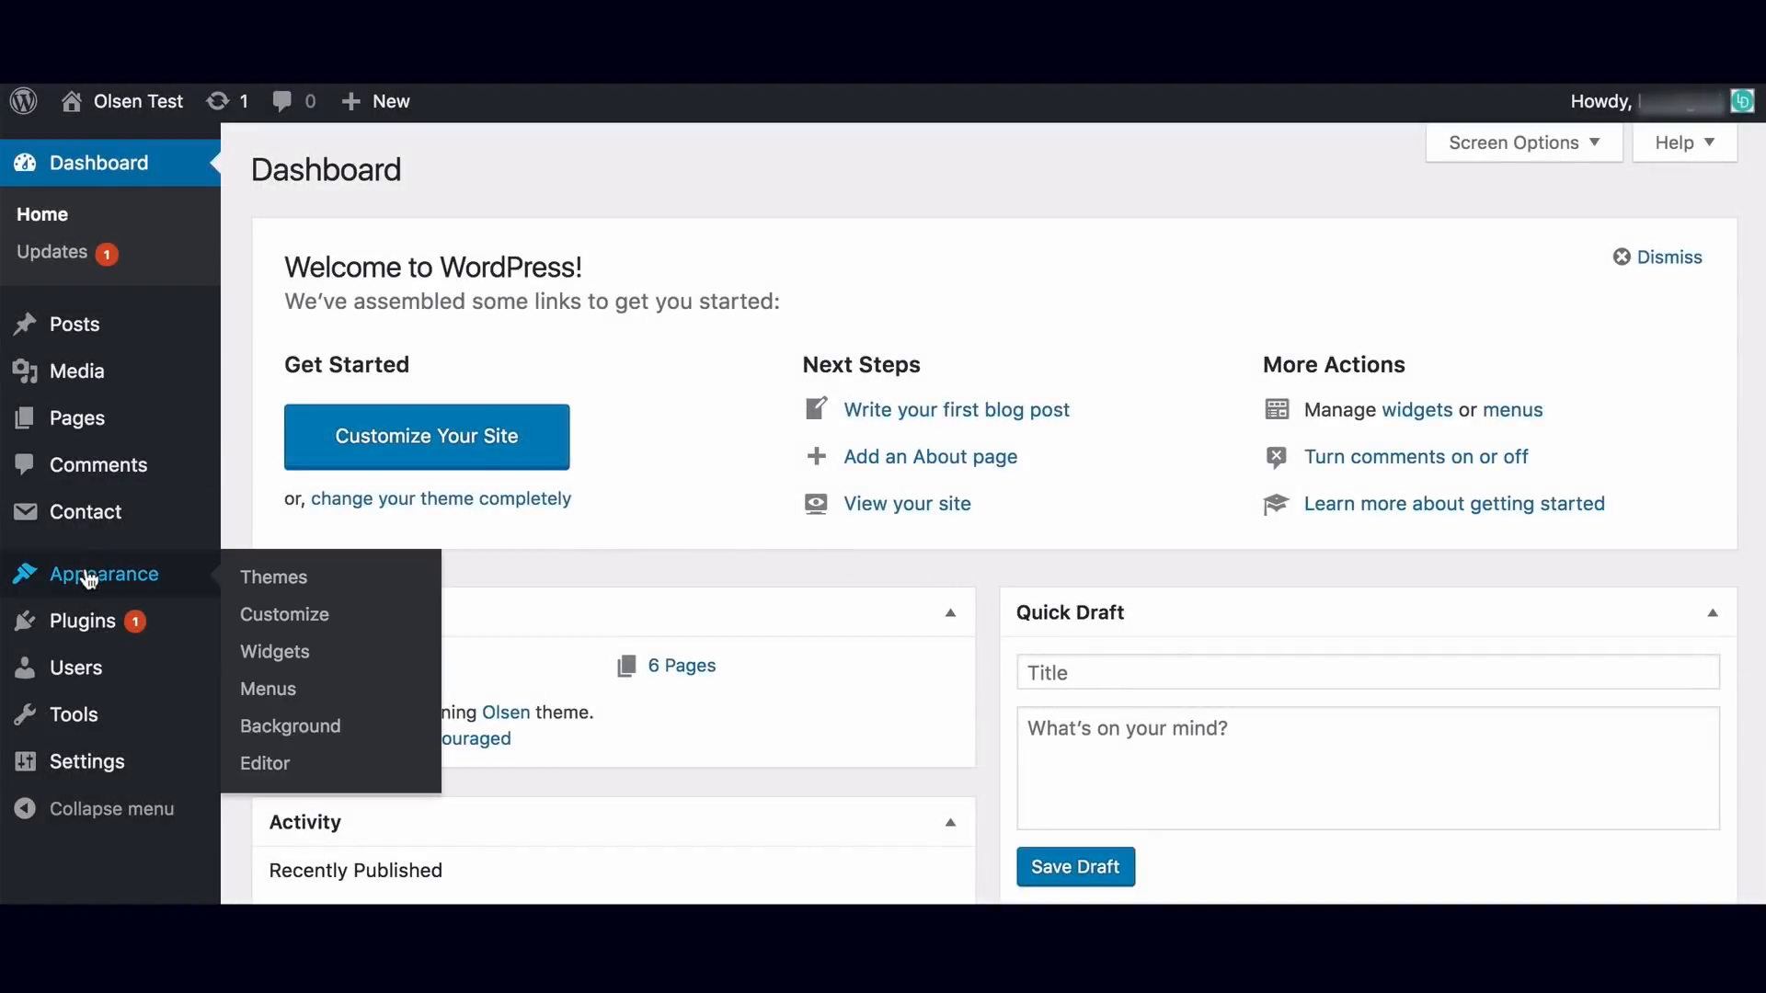
click(284, 580)
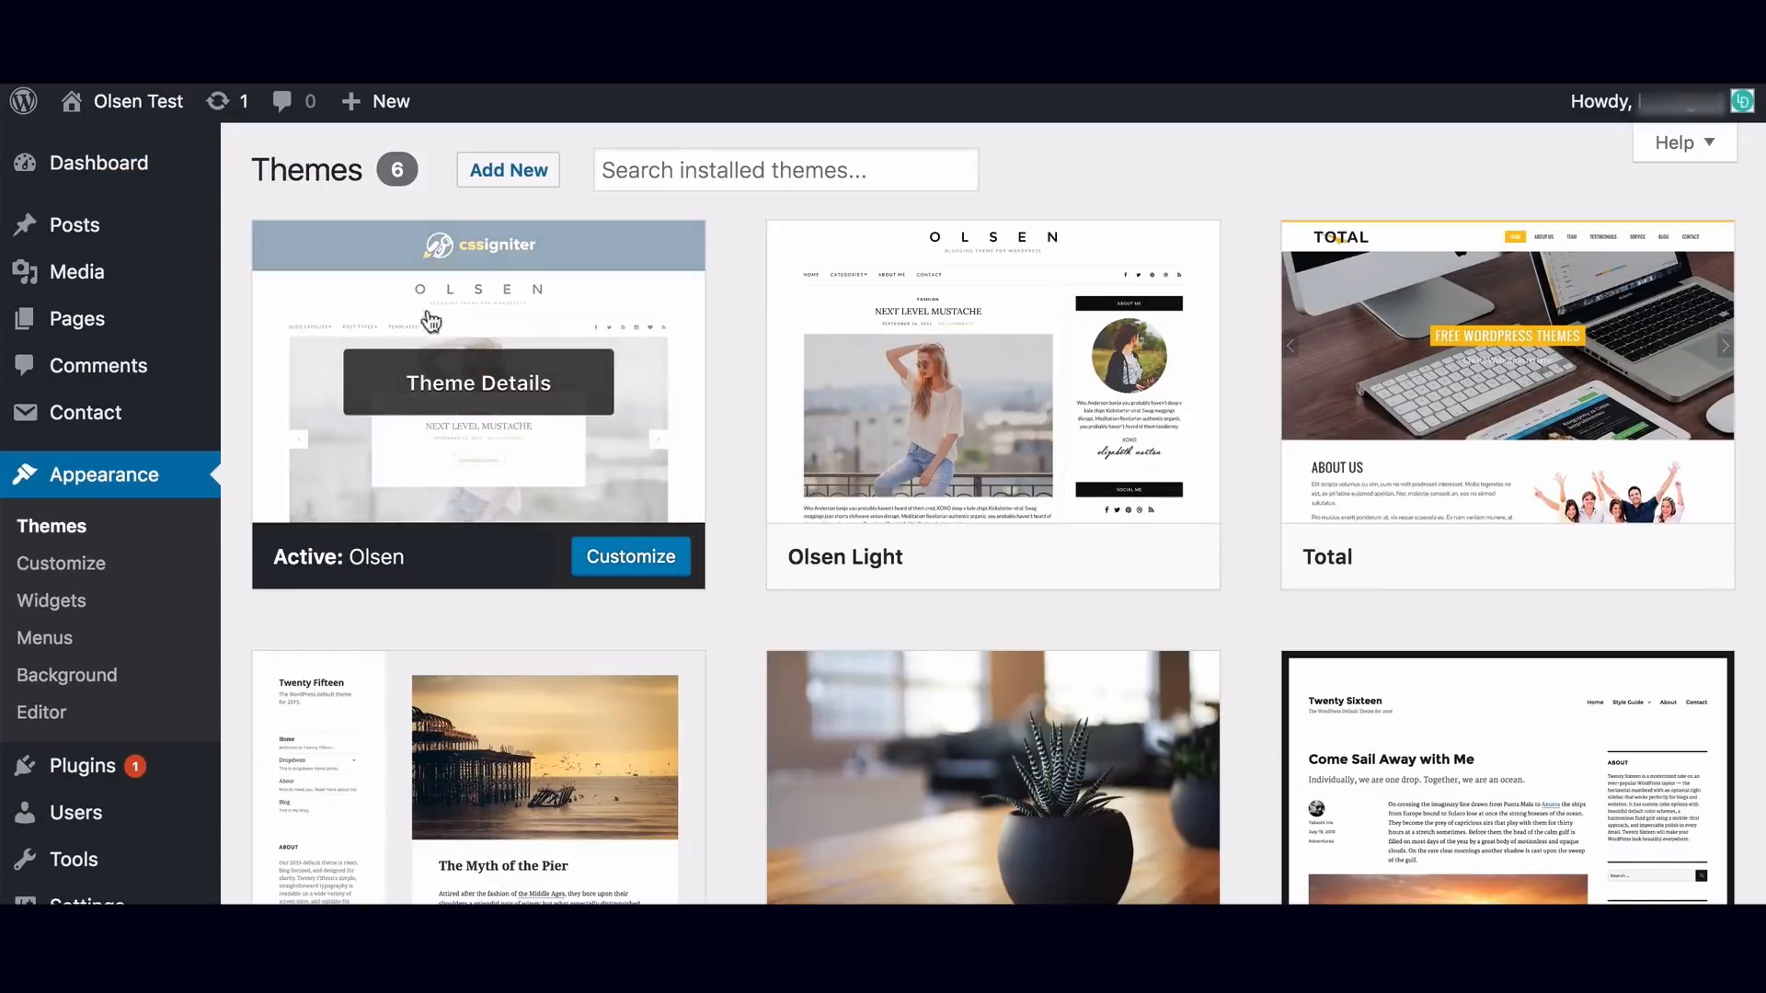
click(517, 169)
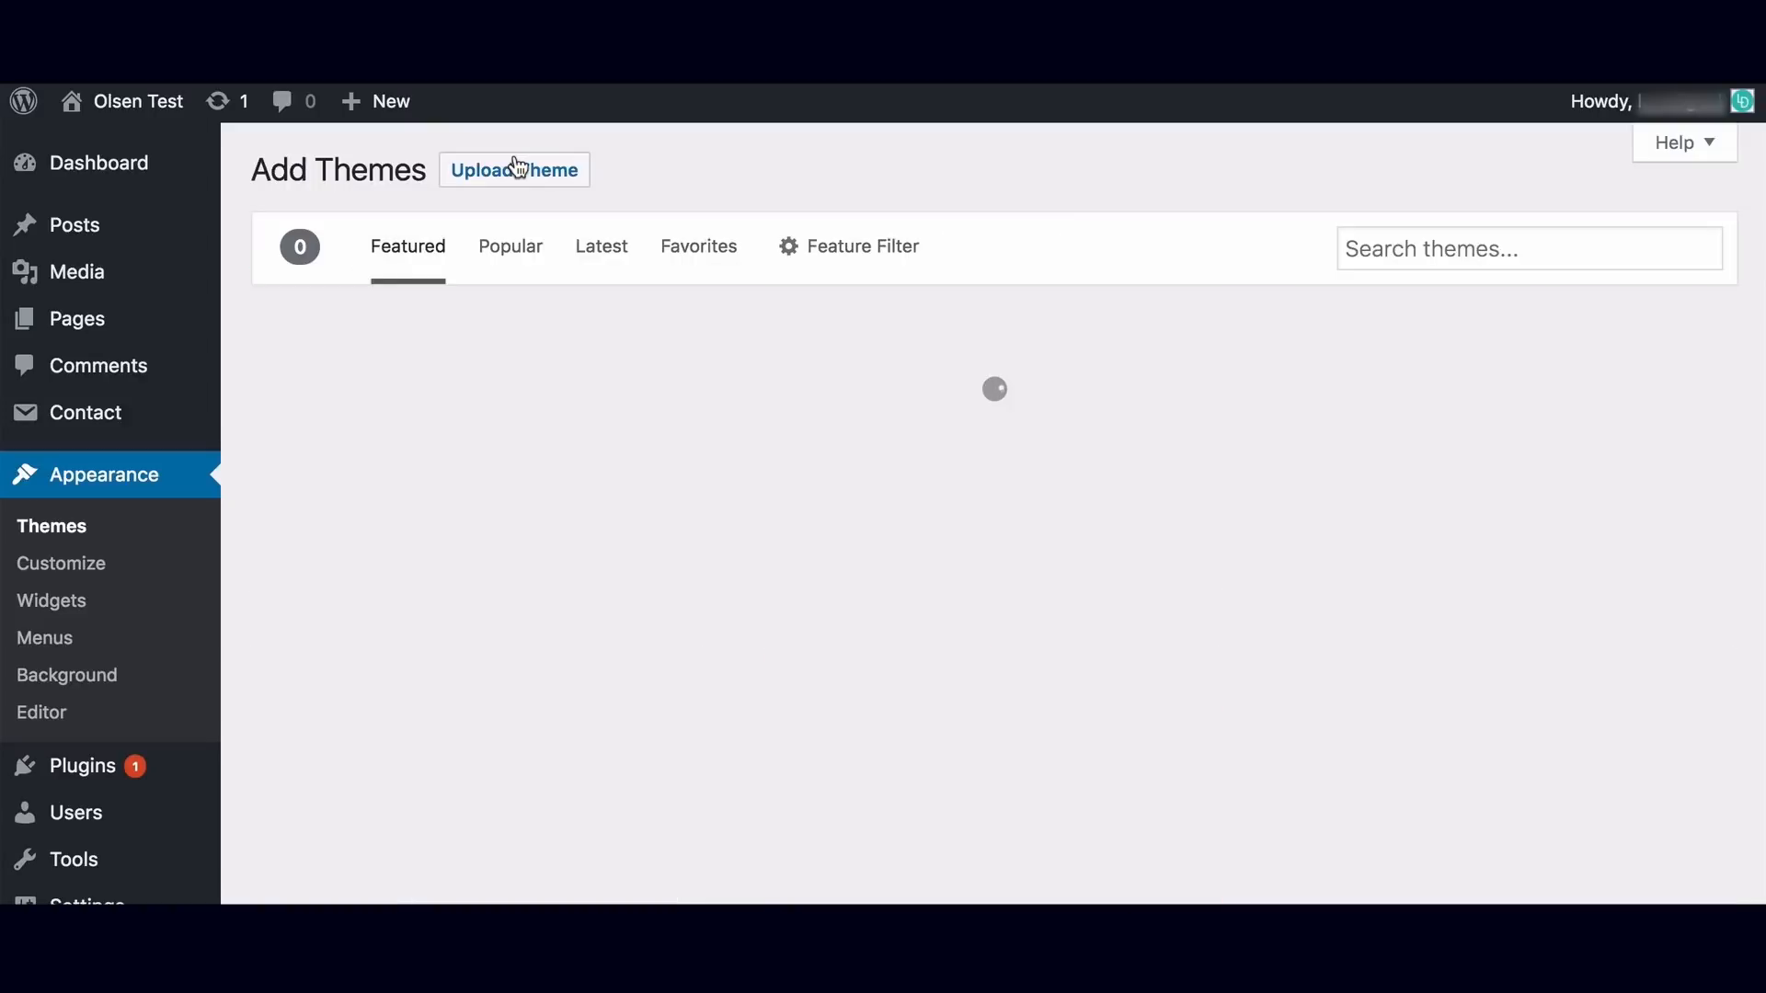
click(521, 179)
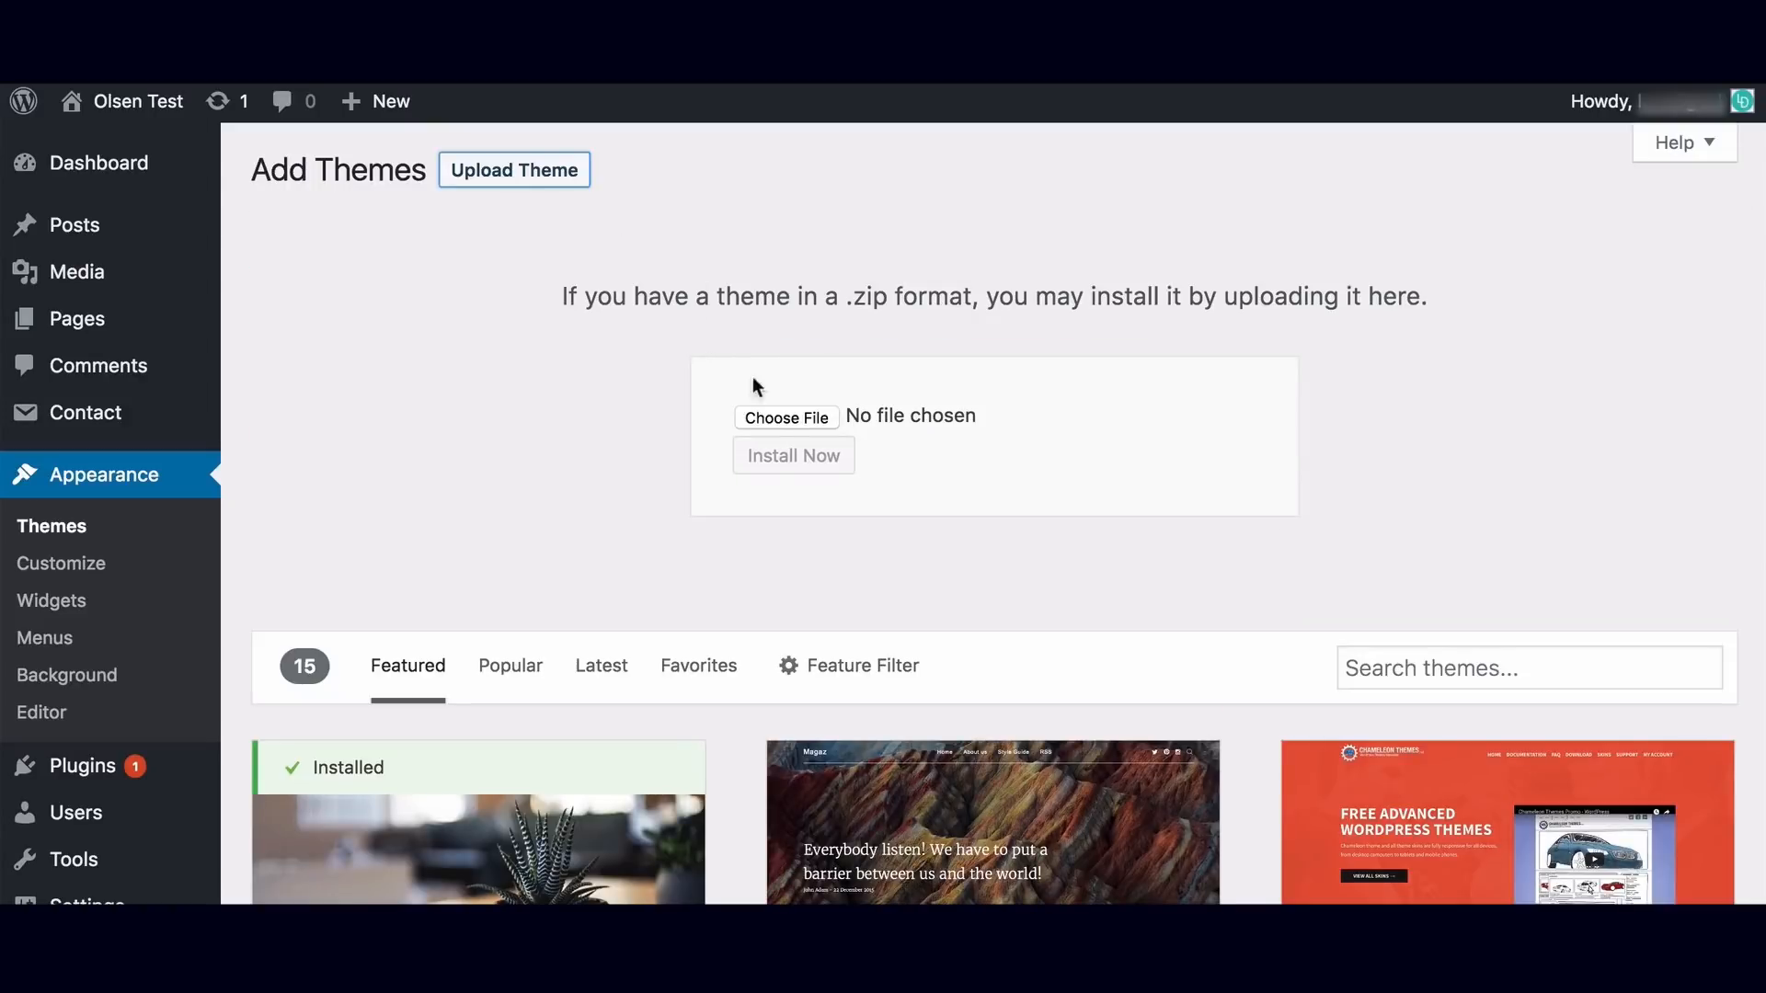
click(774, 417)
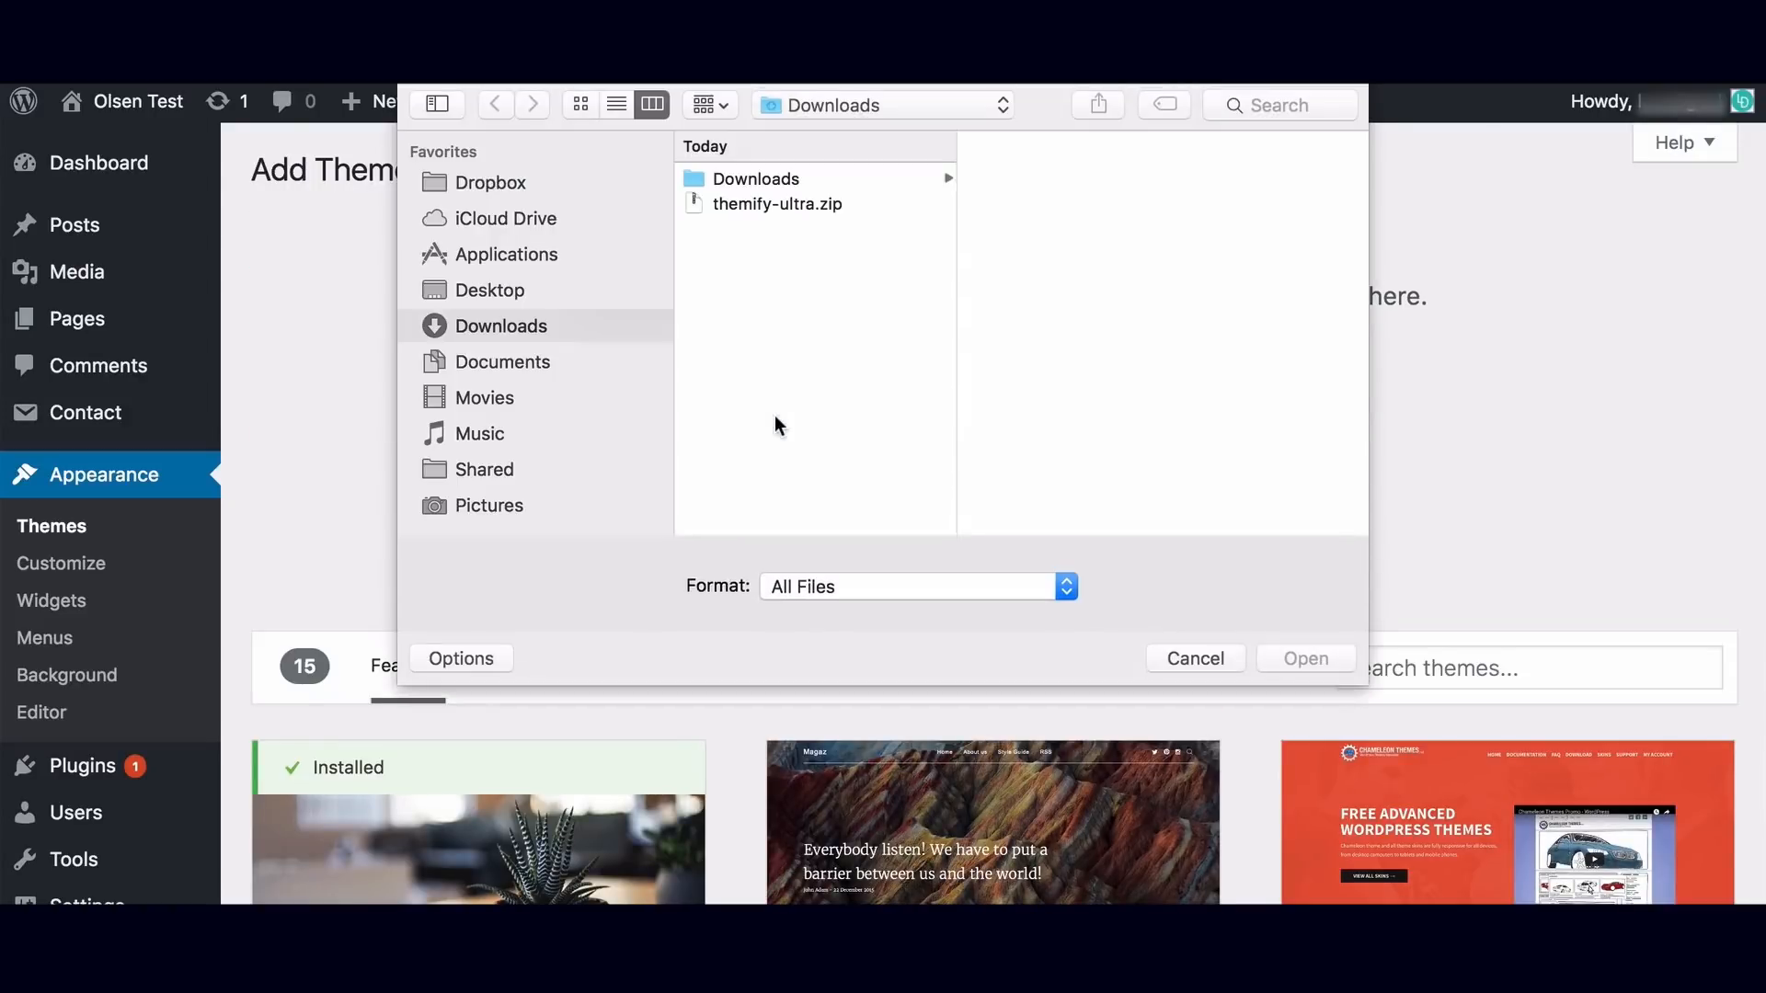
click(783, 203)
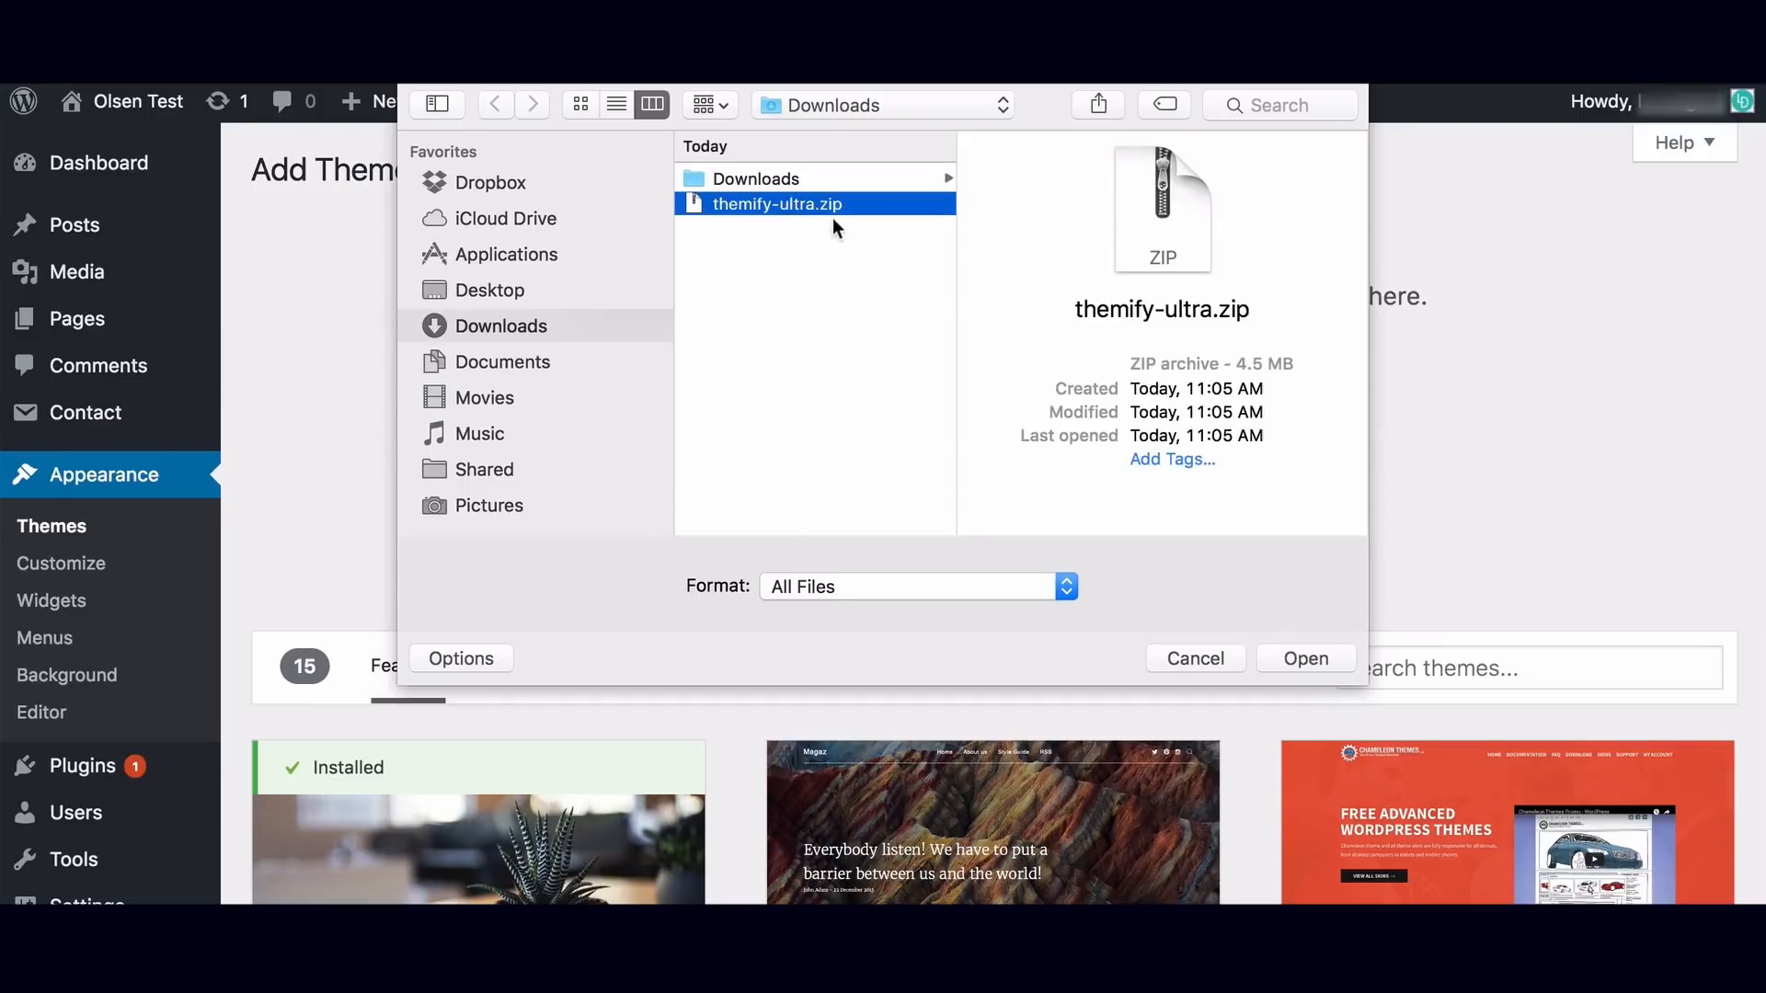
click(1306, 659)
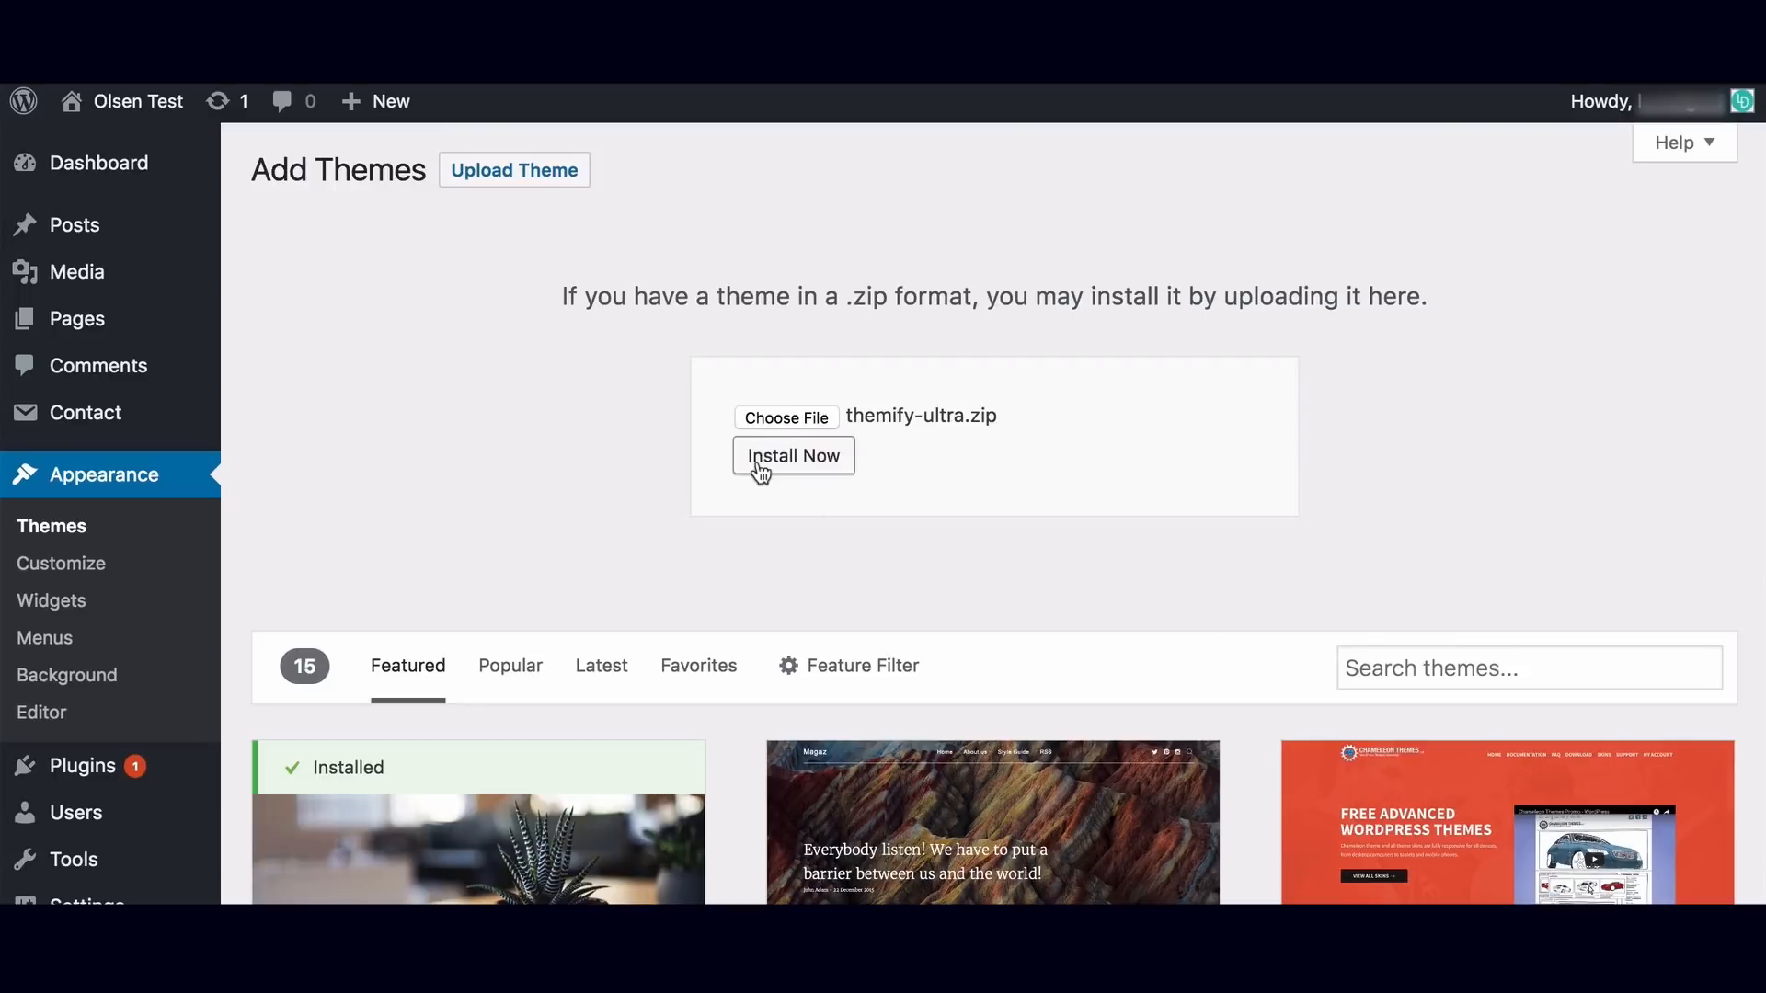
click(777, 471)
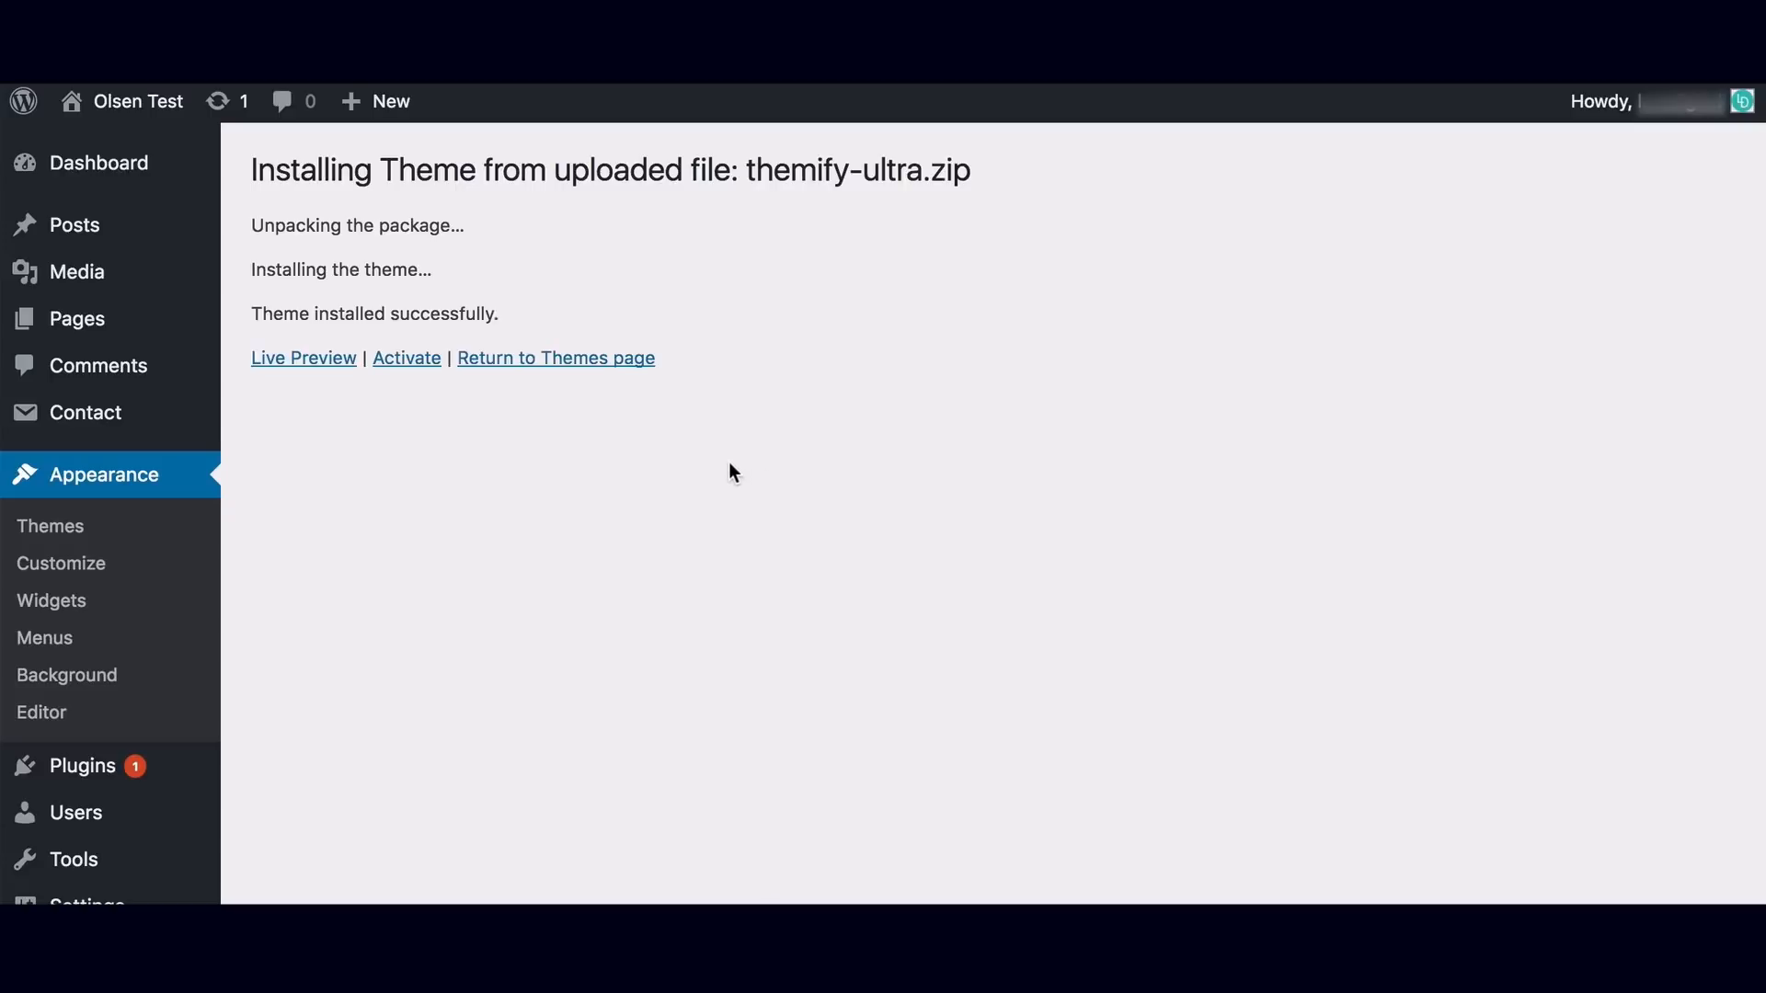
click(416, 361)
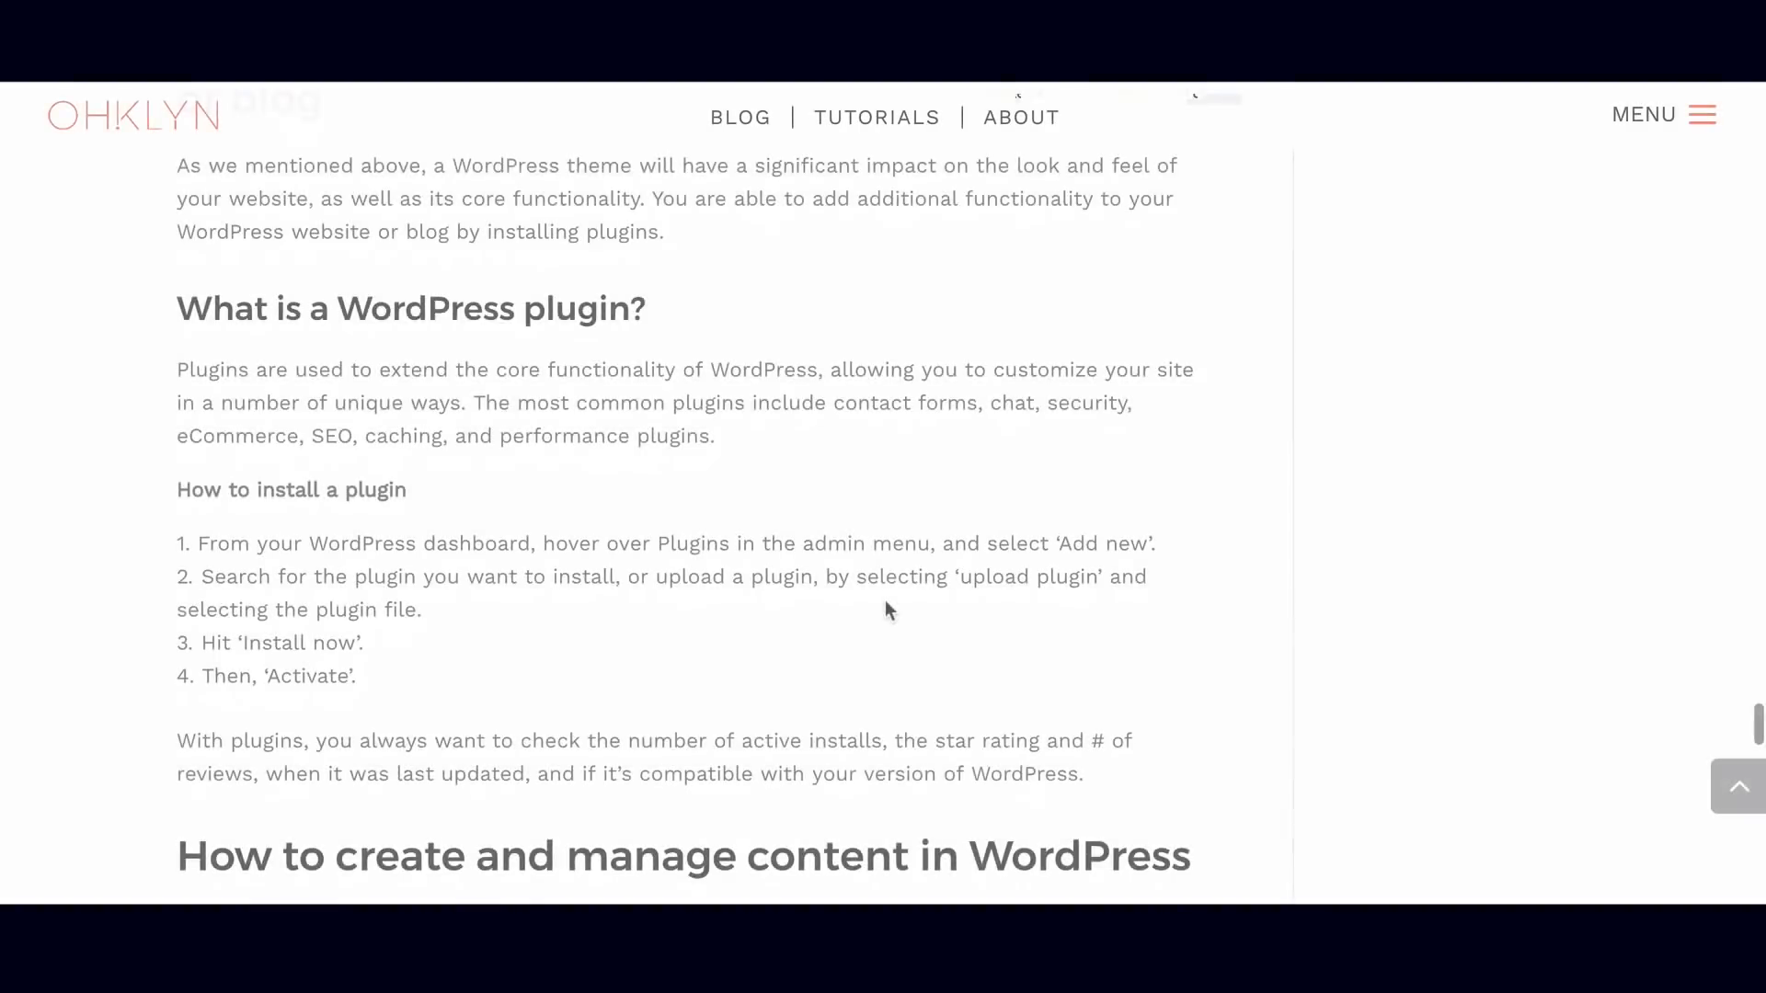
Advance the agenda slide so the WordPress themes item shows a checkmark.
scroll(885, 600, down, 1)
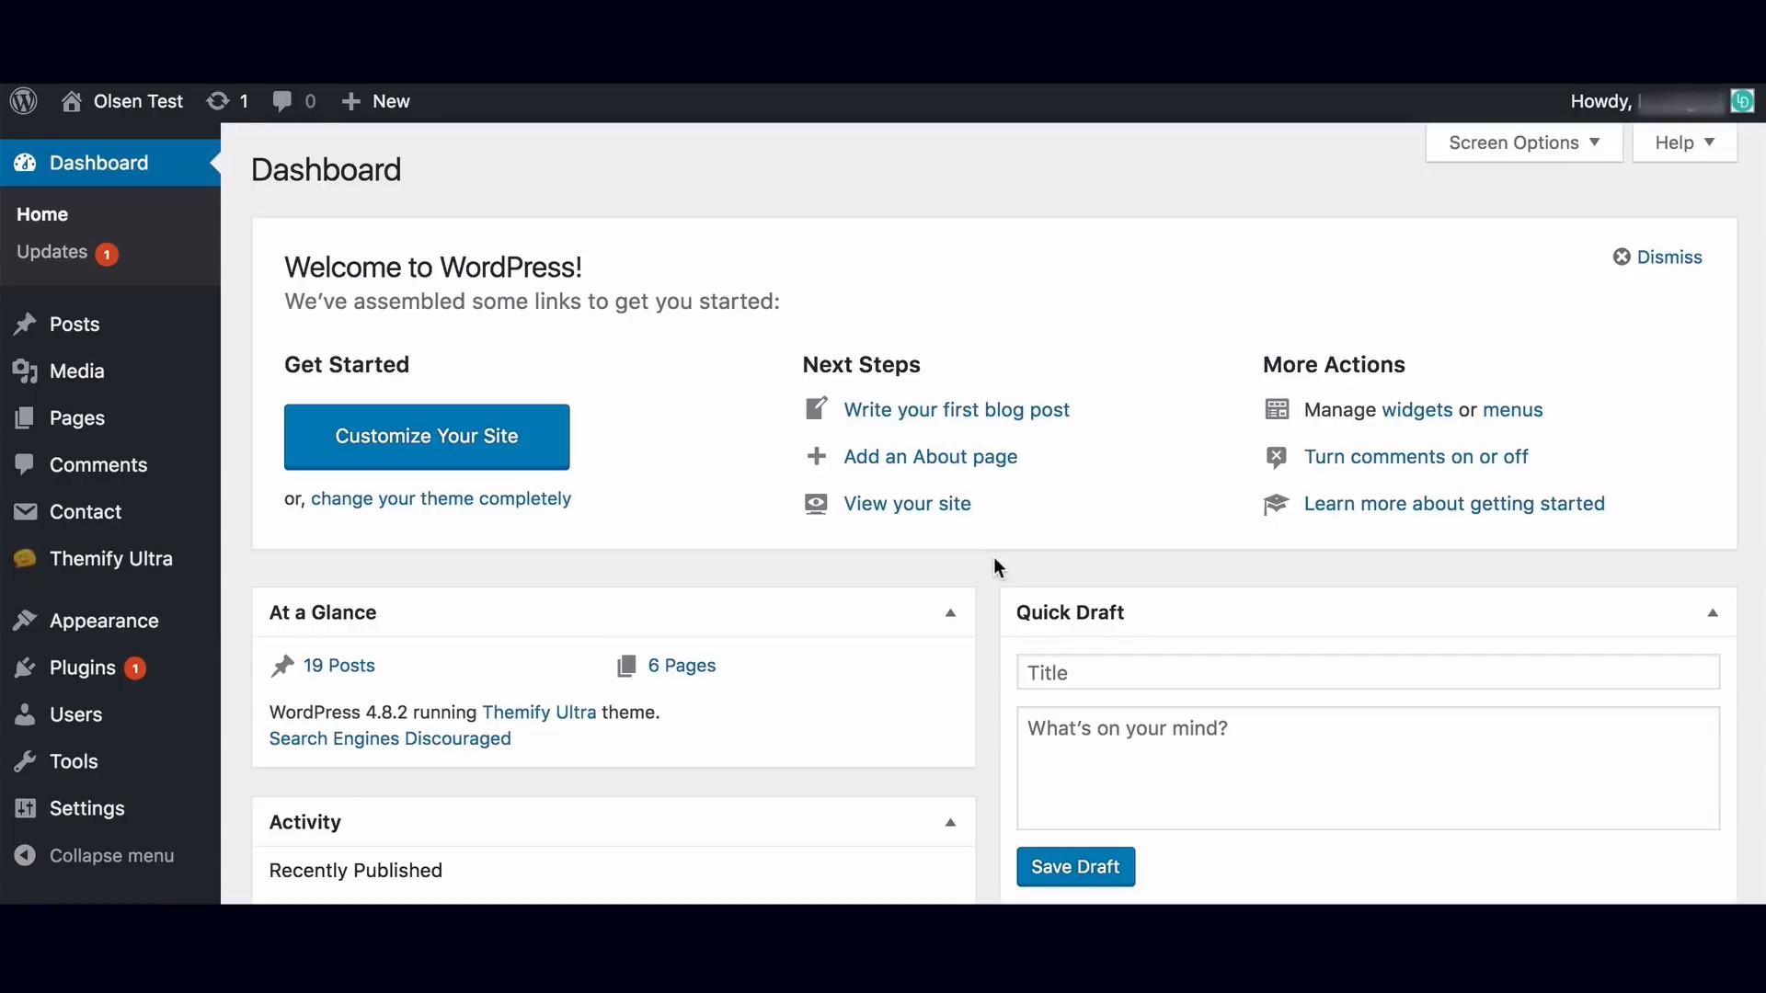
Search the plugin directory for 'woocommerce' and start installing the WooCommerce plugin.
mouse_move(83, 667)
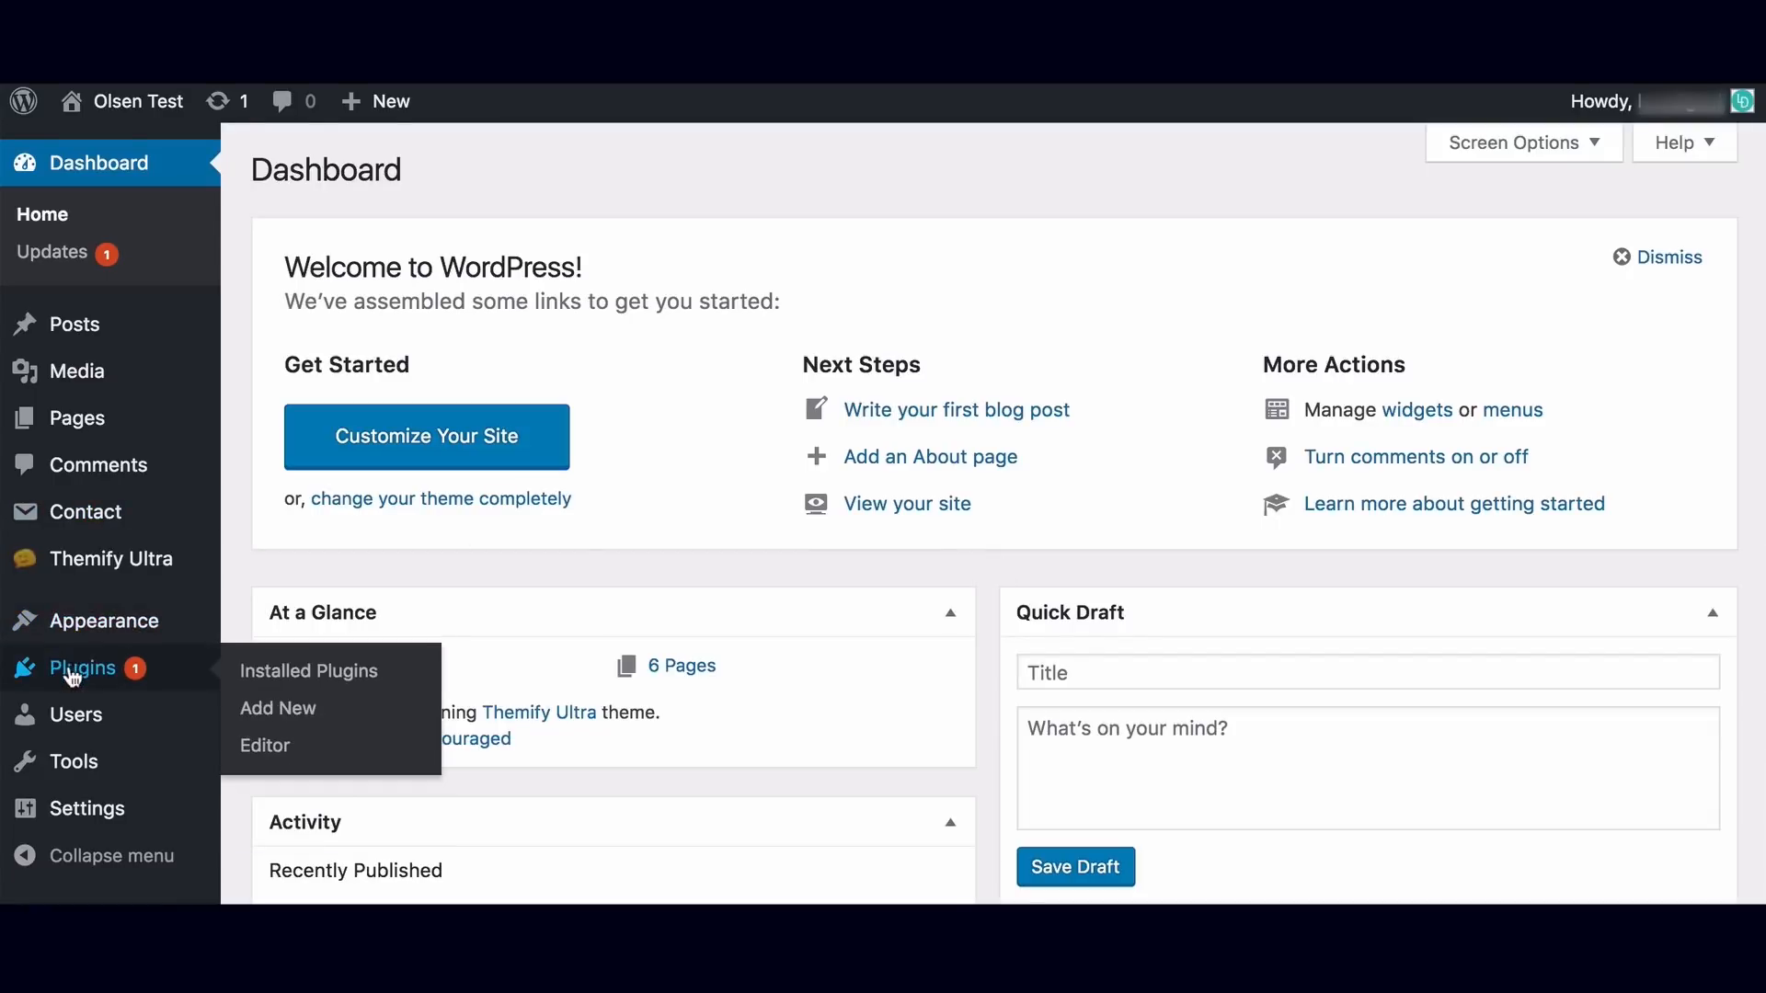
click(287, 715)
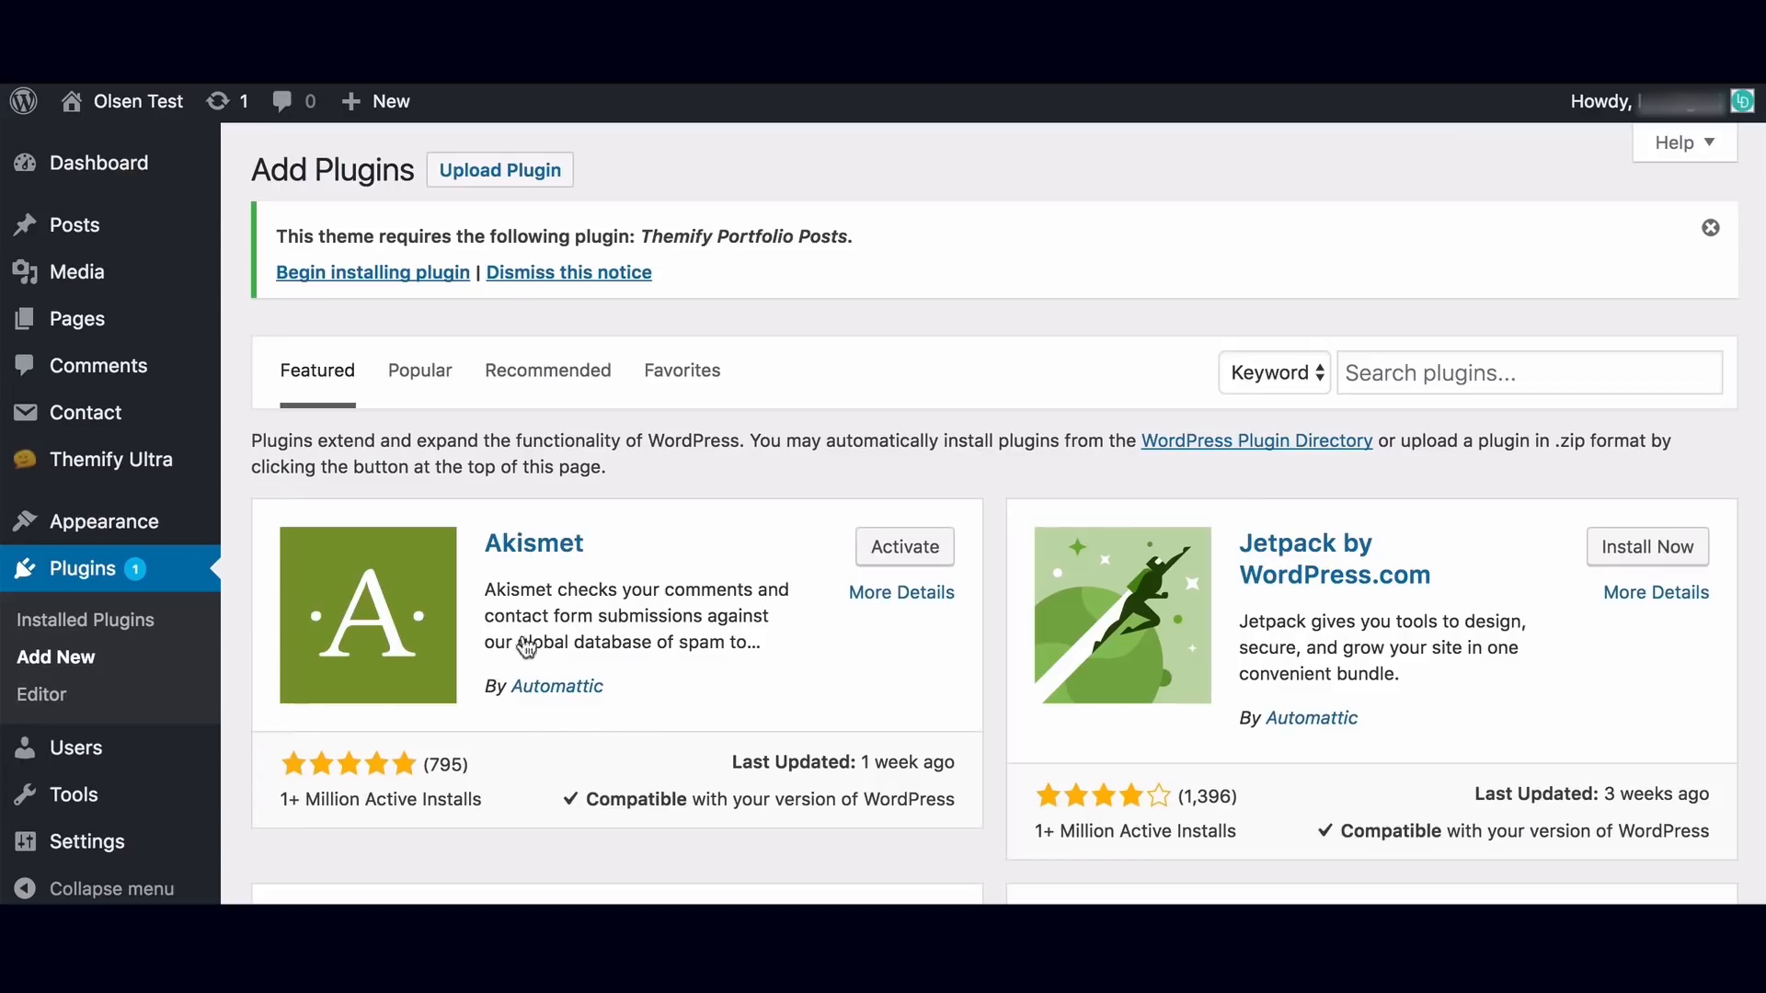
click(1509, 371)
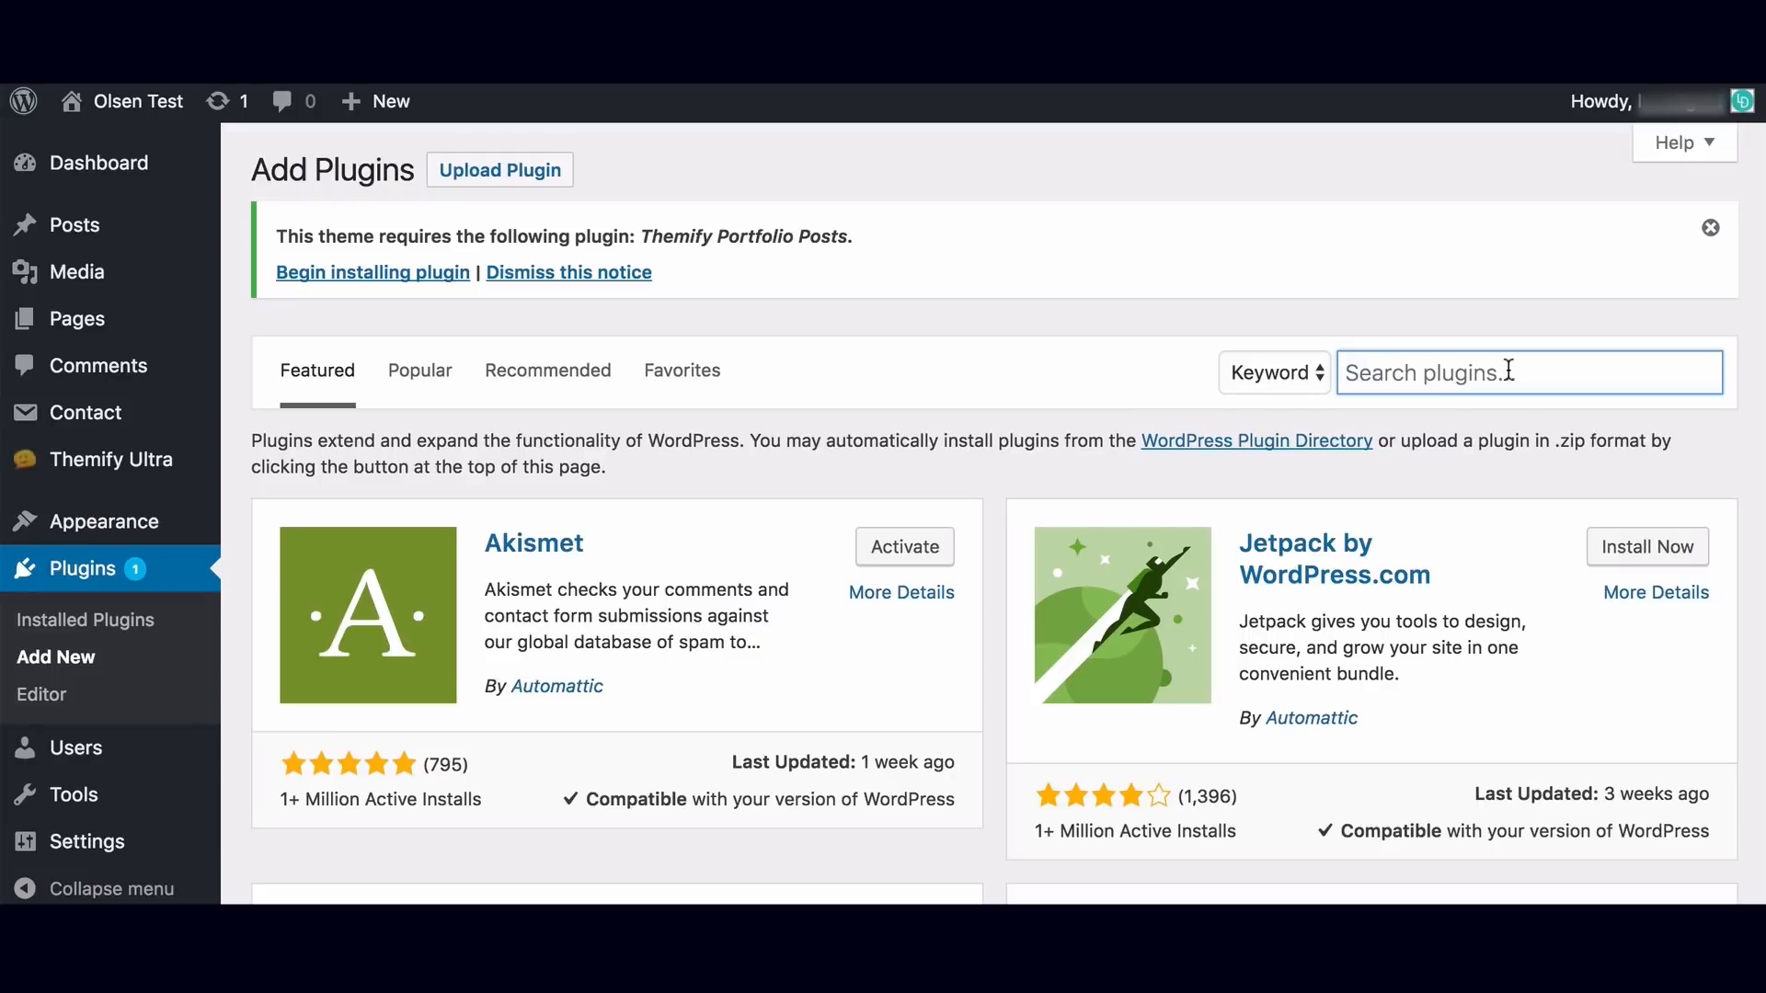
text(woocommerce)
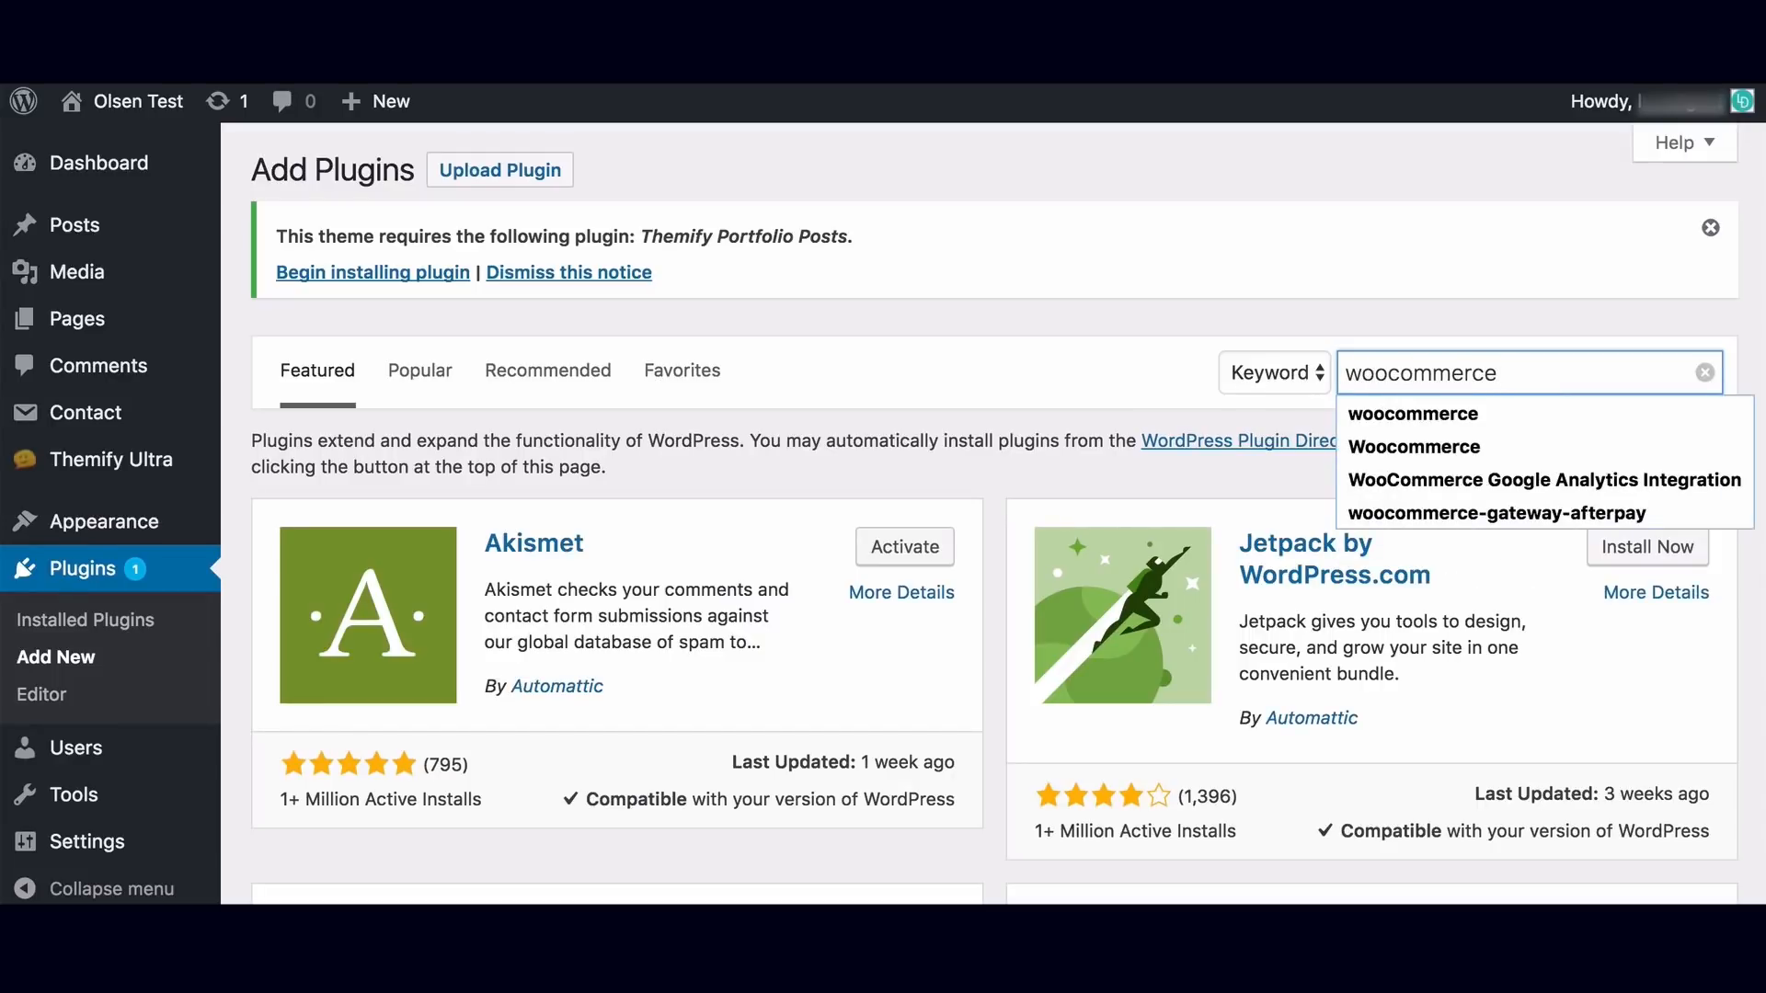
key(Return)
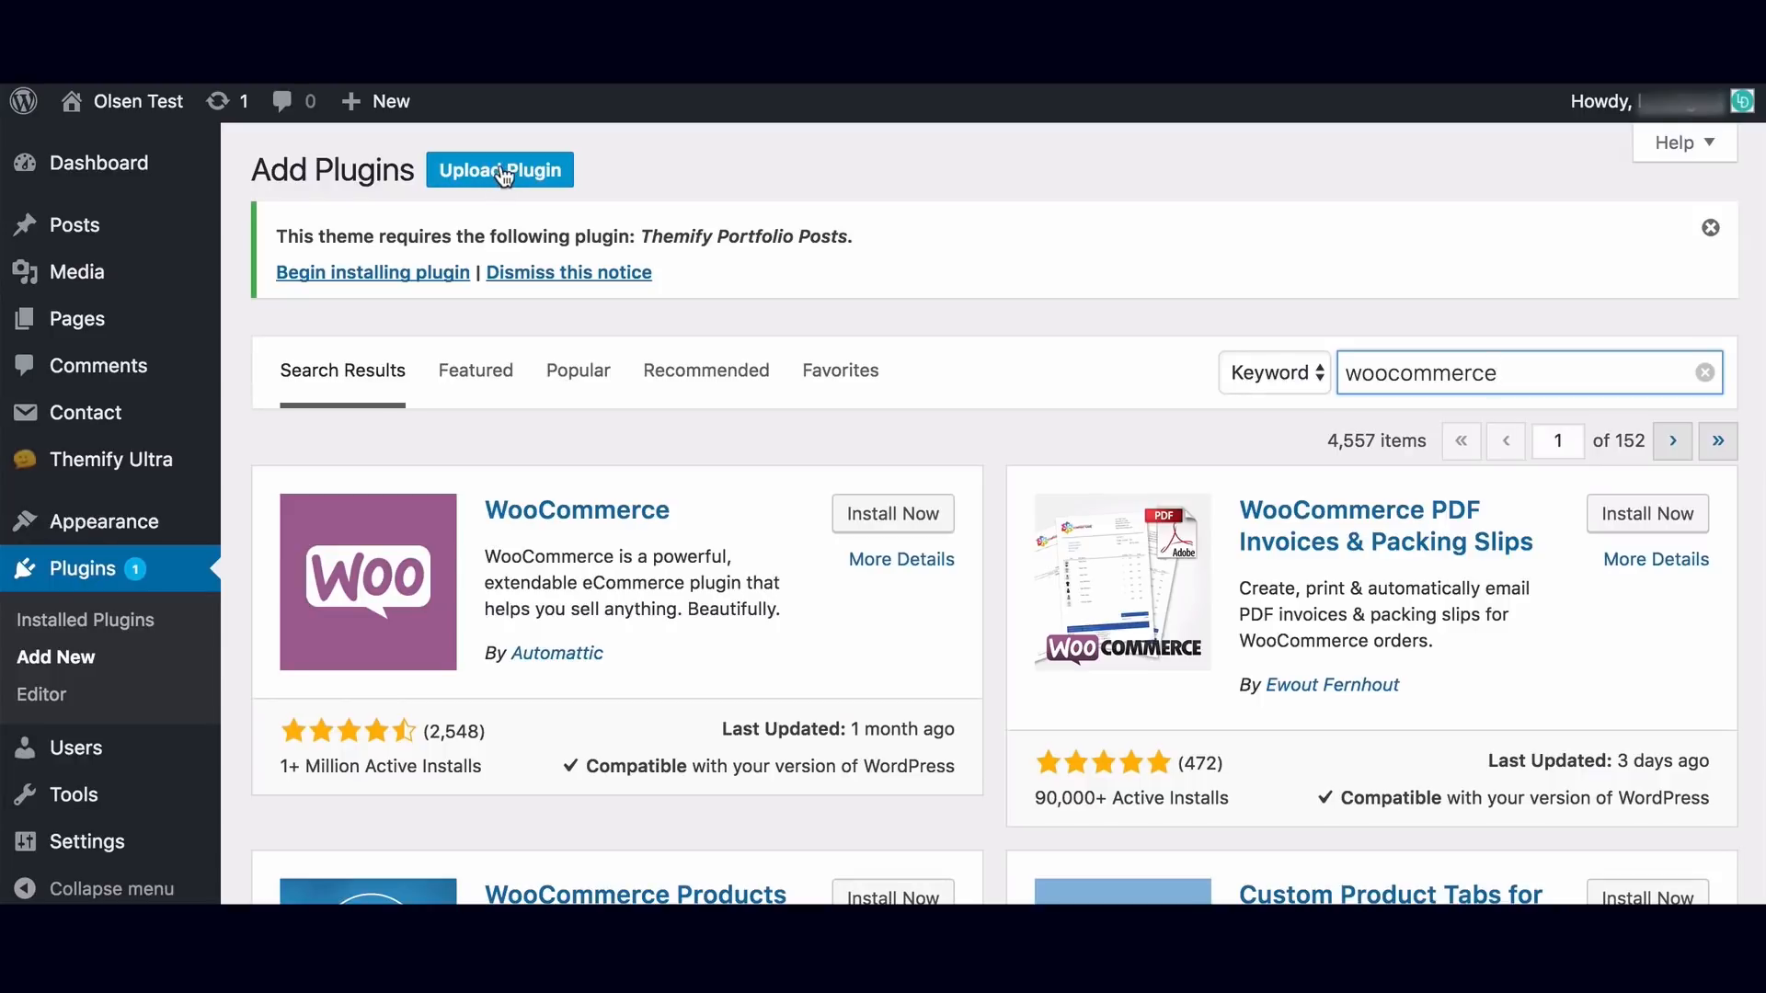
click(503, 177)
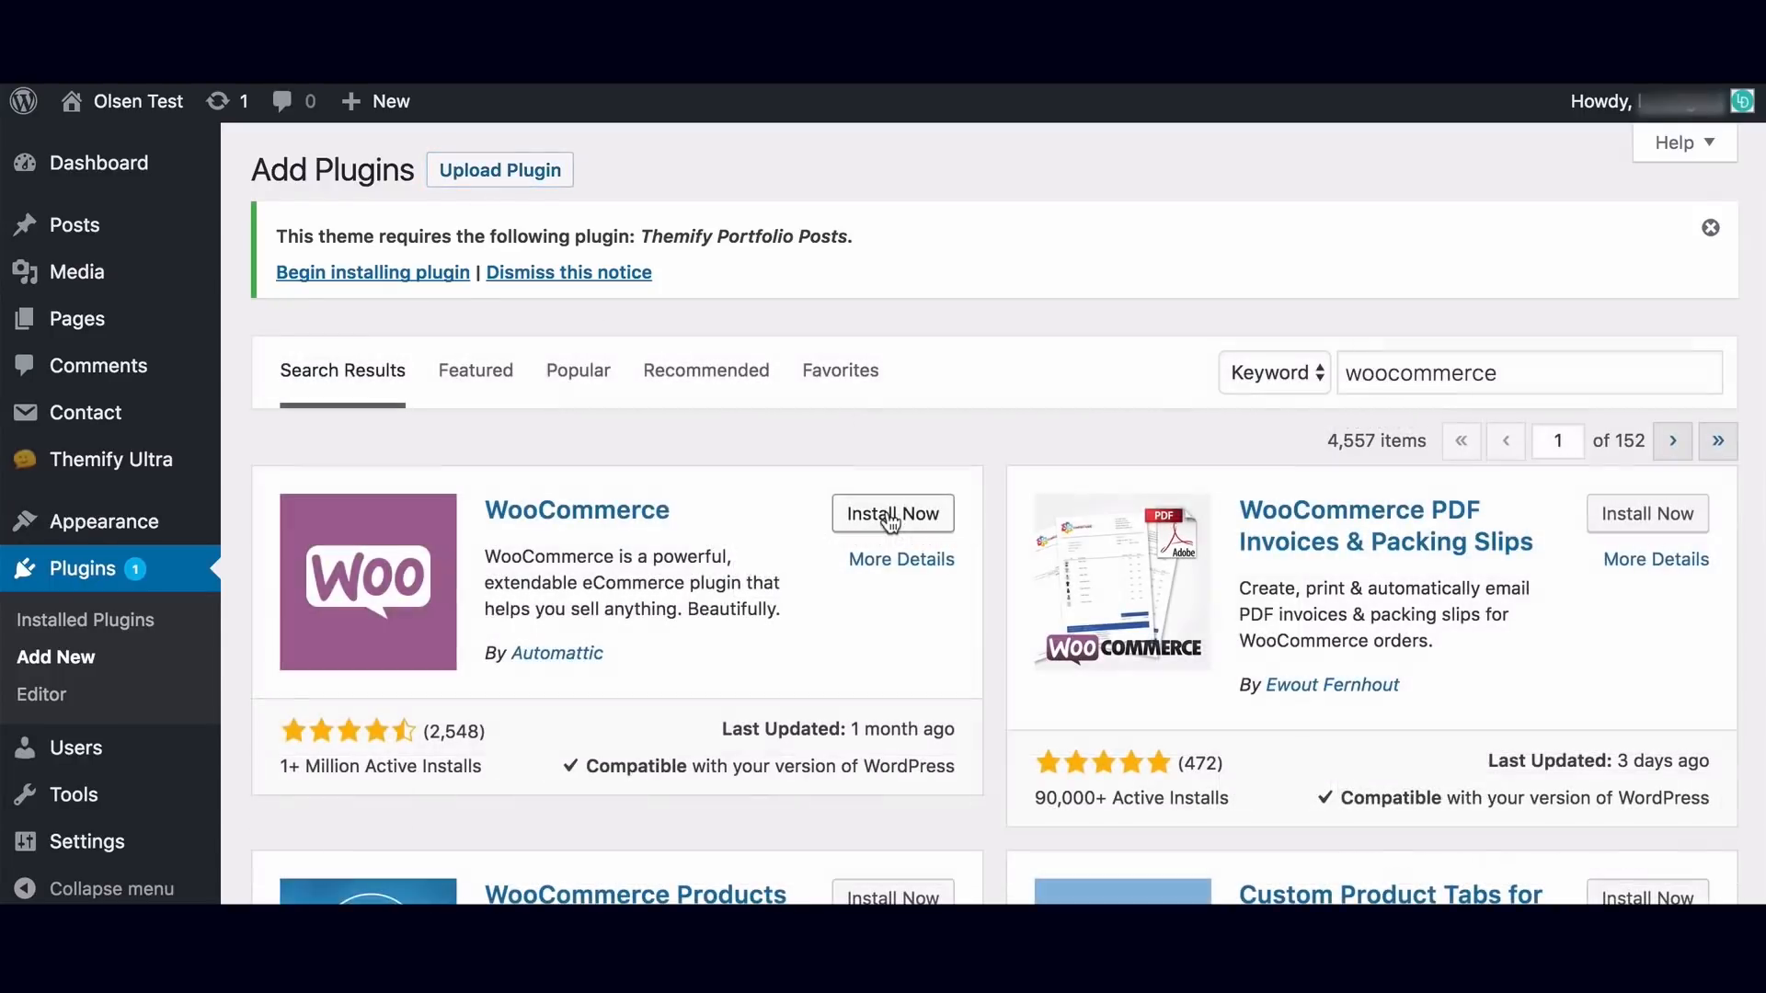
click(892, 515)
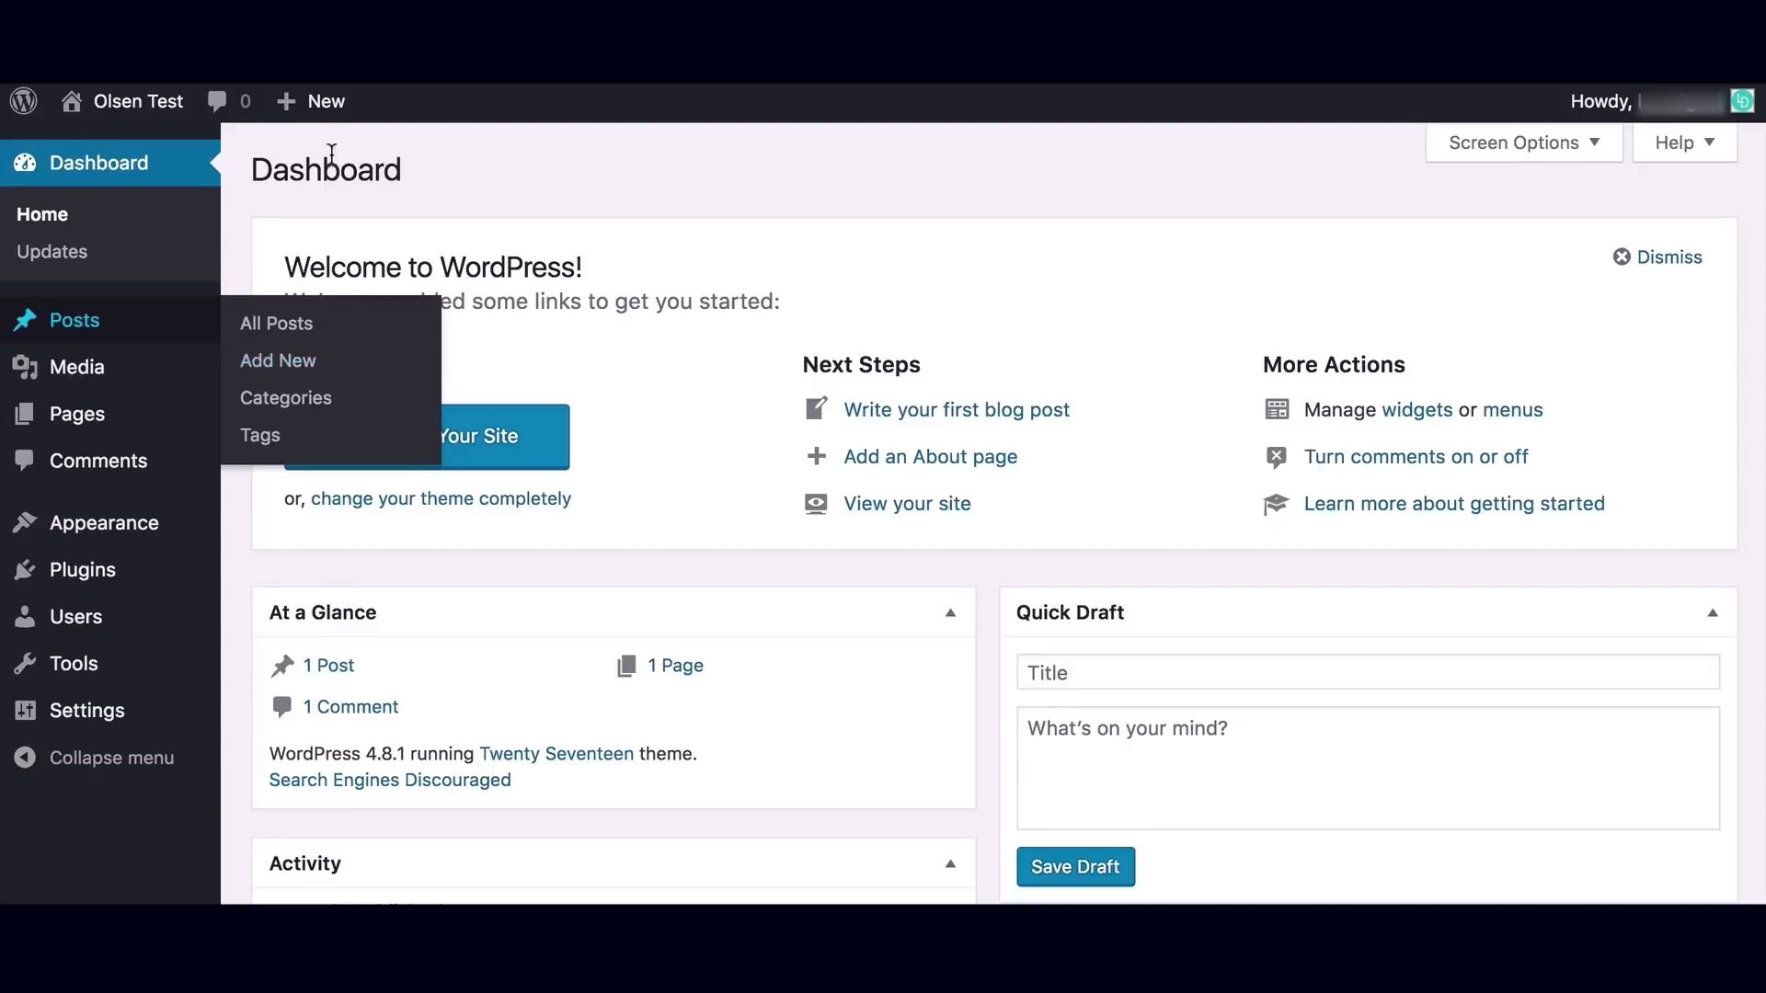
mouse_move(314, 109)
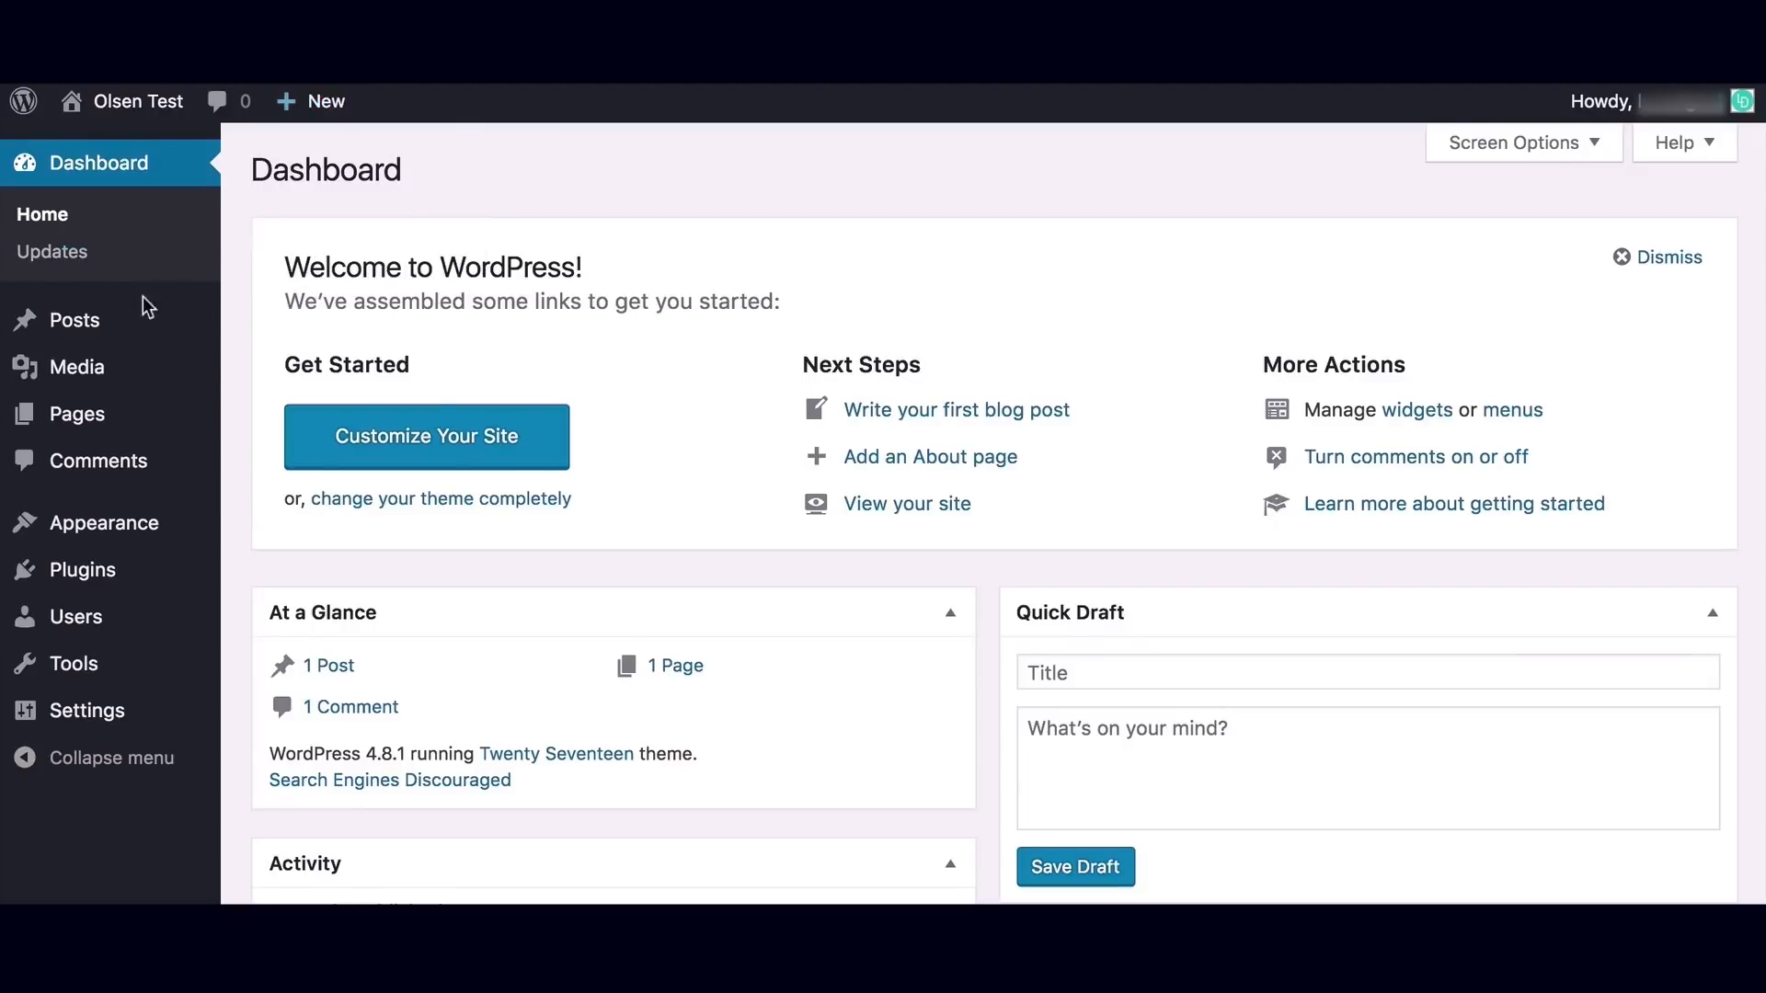
Open All Posts to list the Hello world! post and show the bulk actions menu.
mouse_move(138, 324)
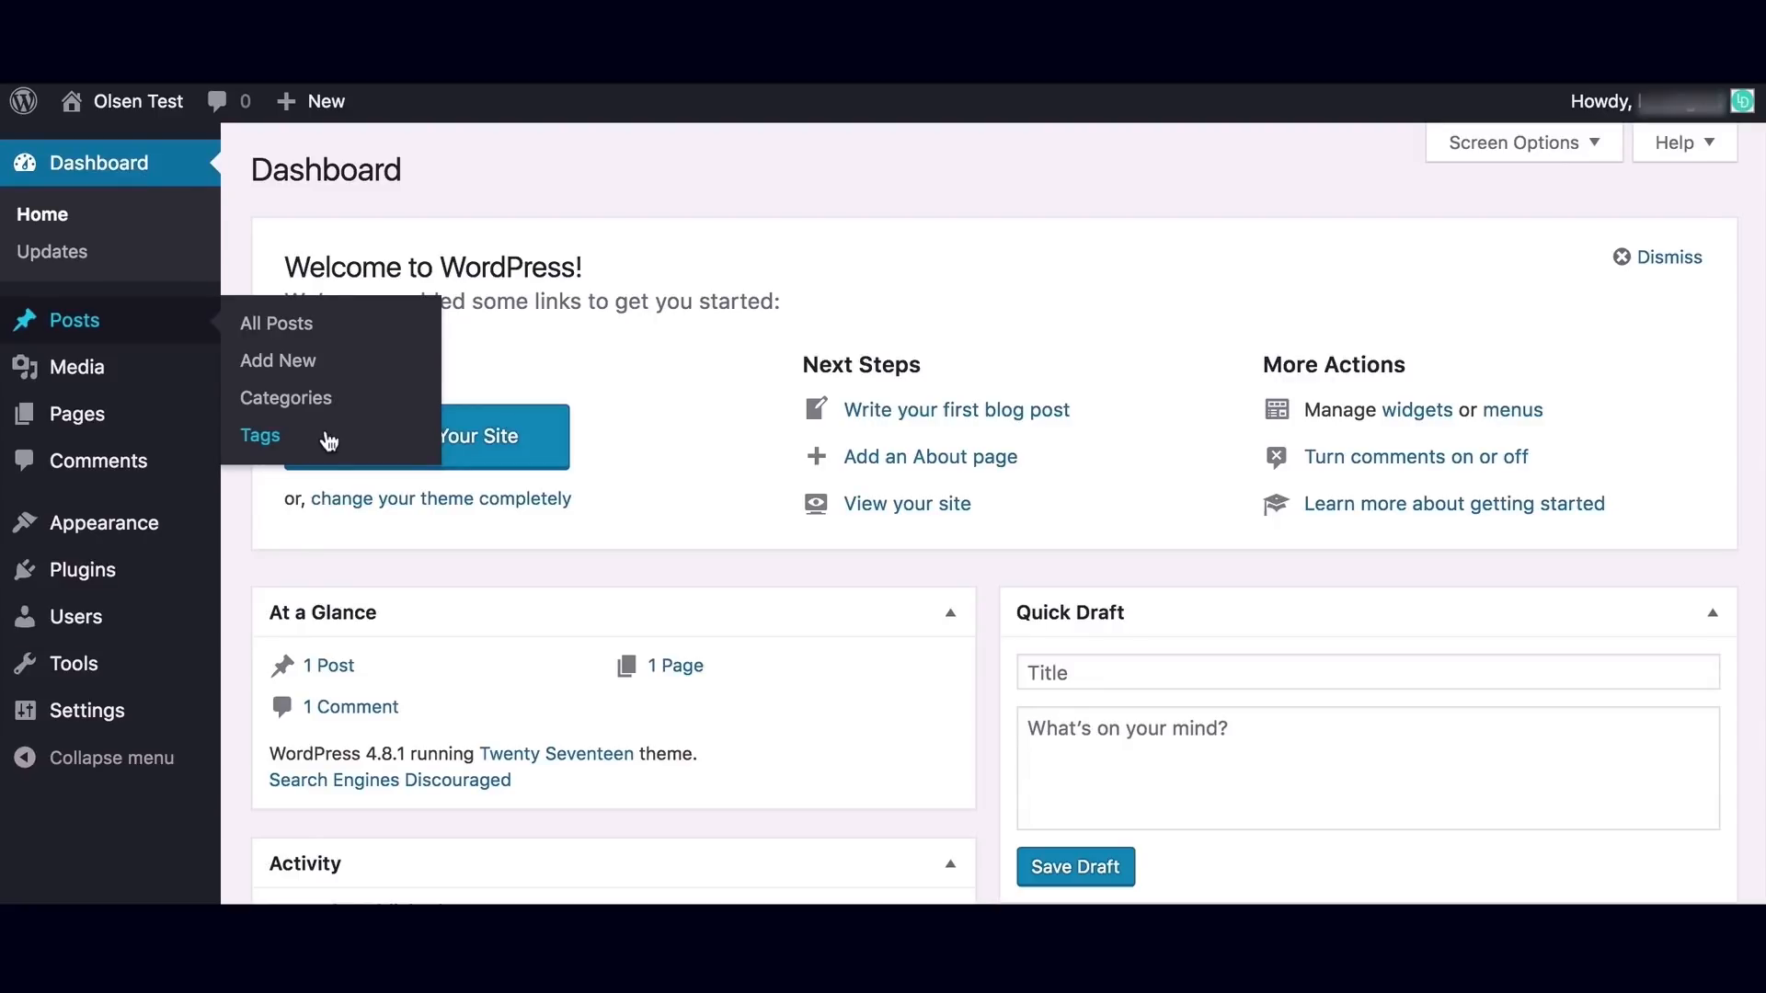
click(299, 333)
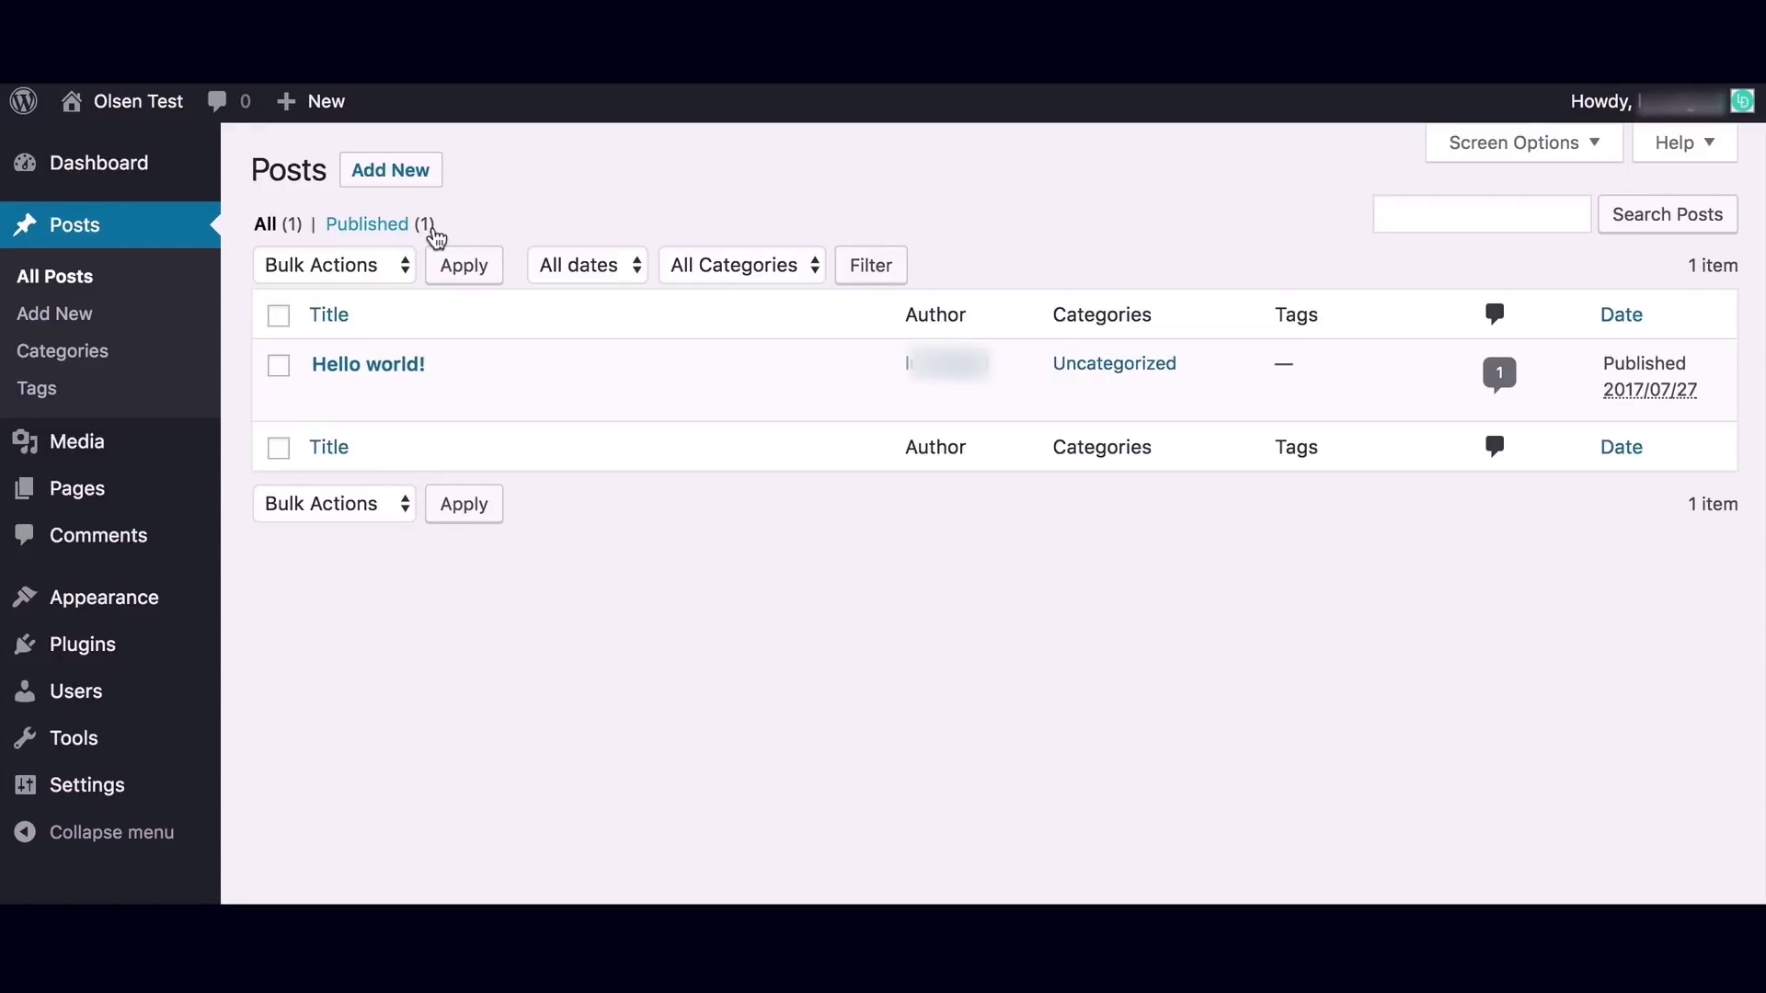
click(405, 267)
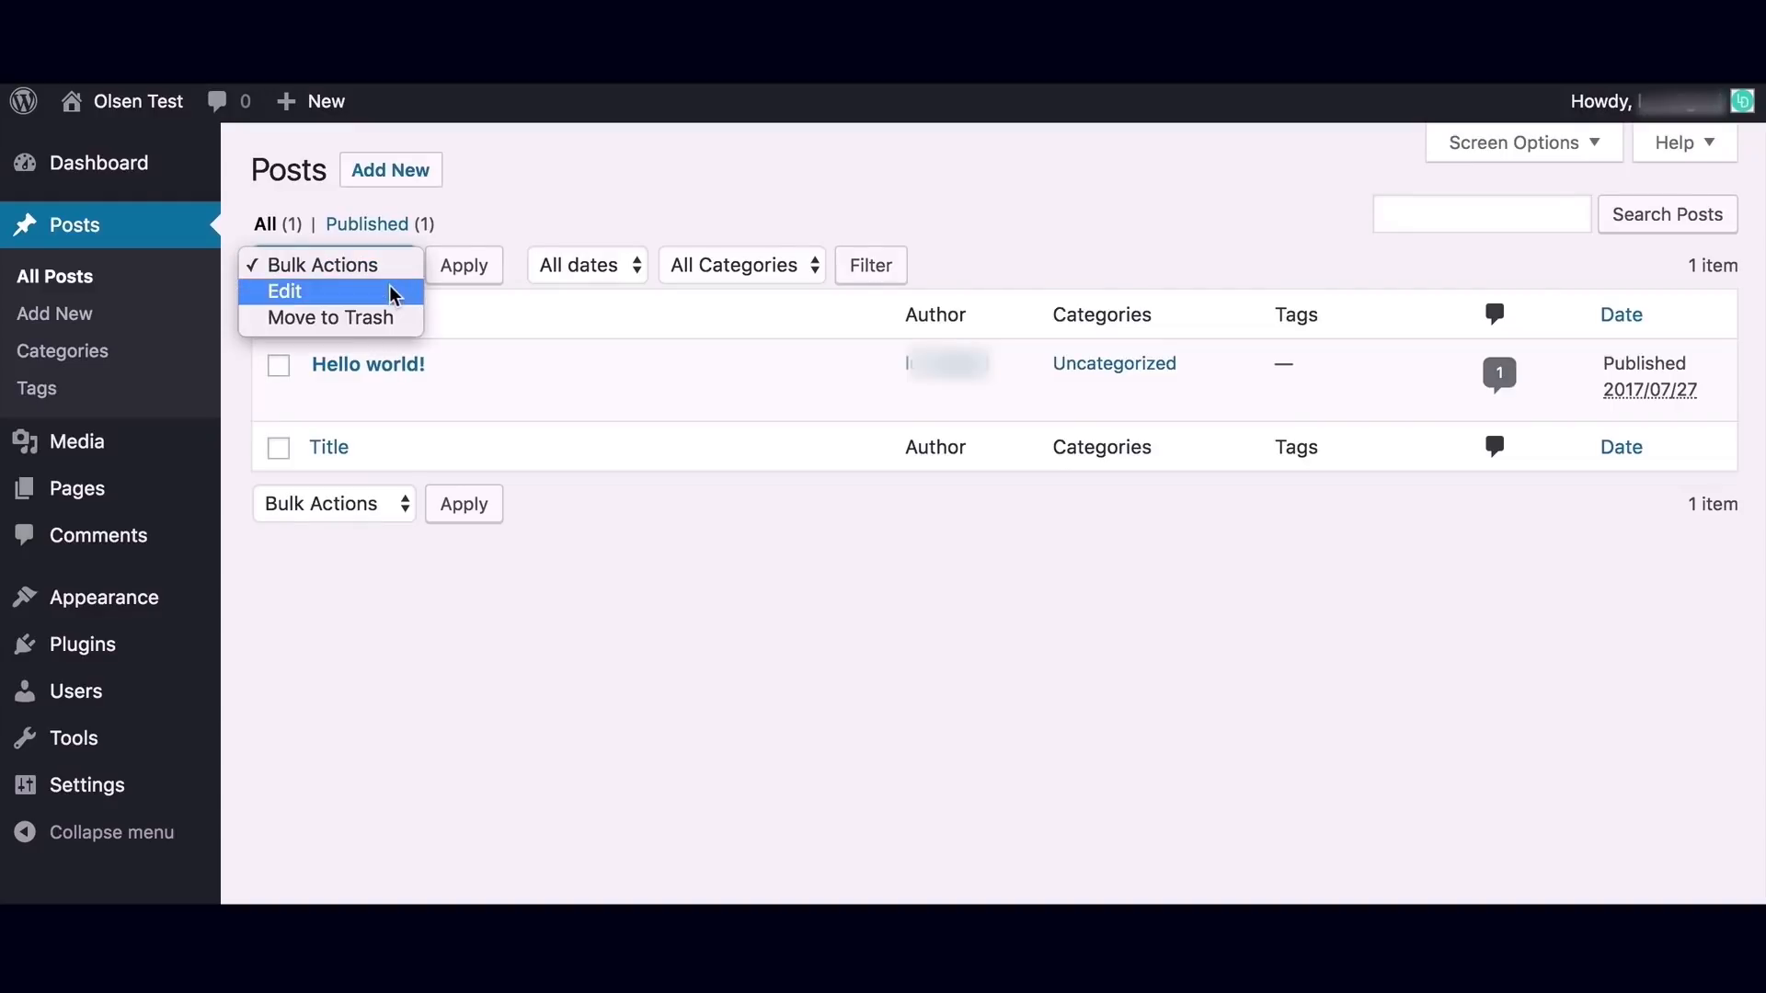
Leave Bulk Actions and All dates unchanged, then open Quick Edit for Hello world!
click(506, 226)
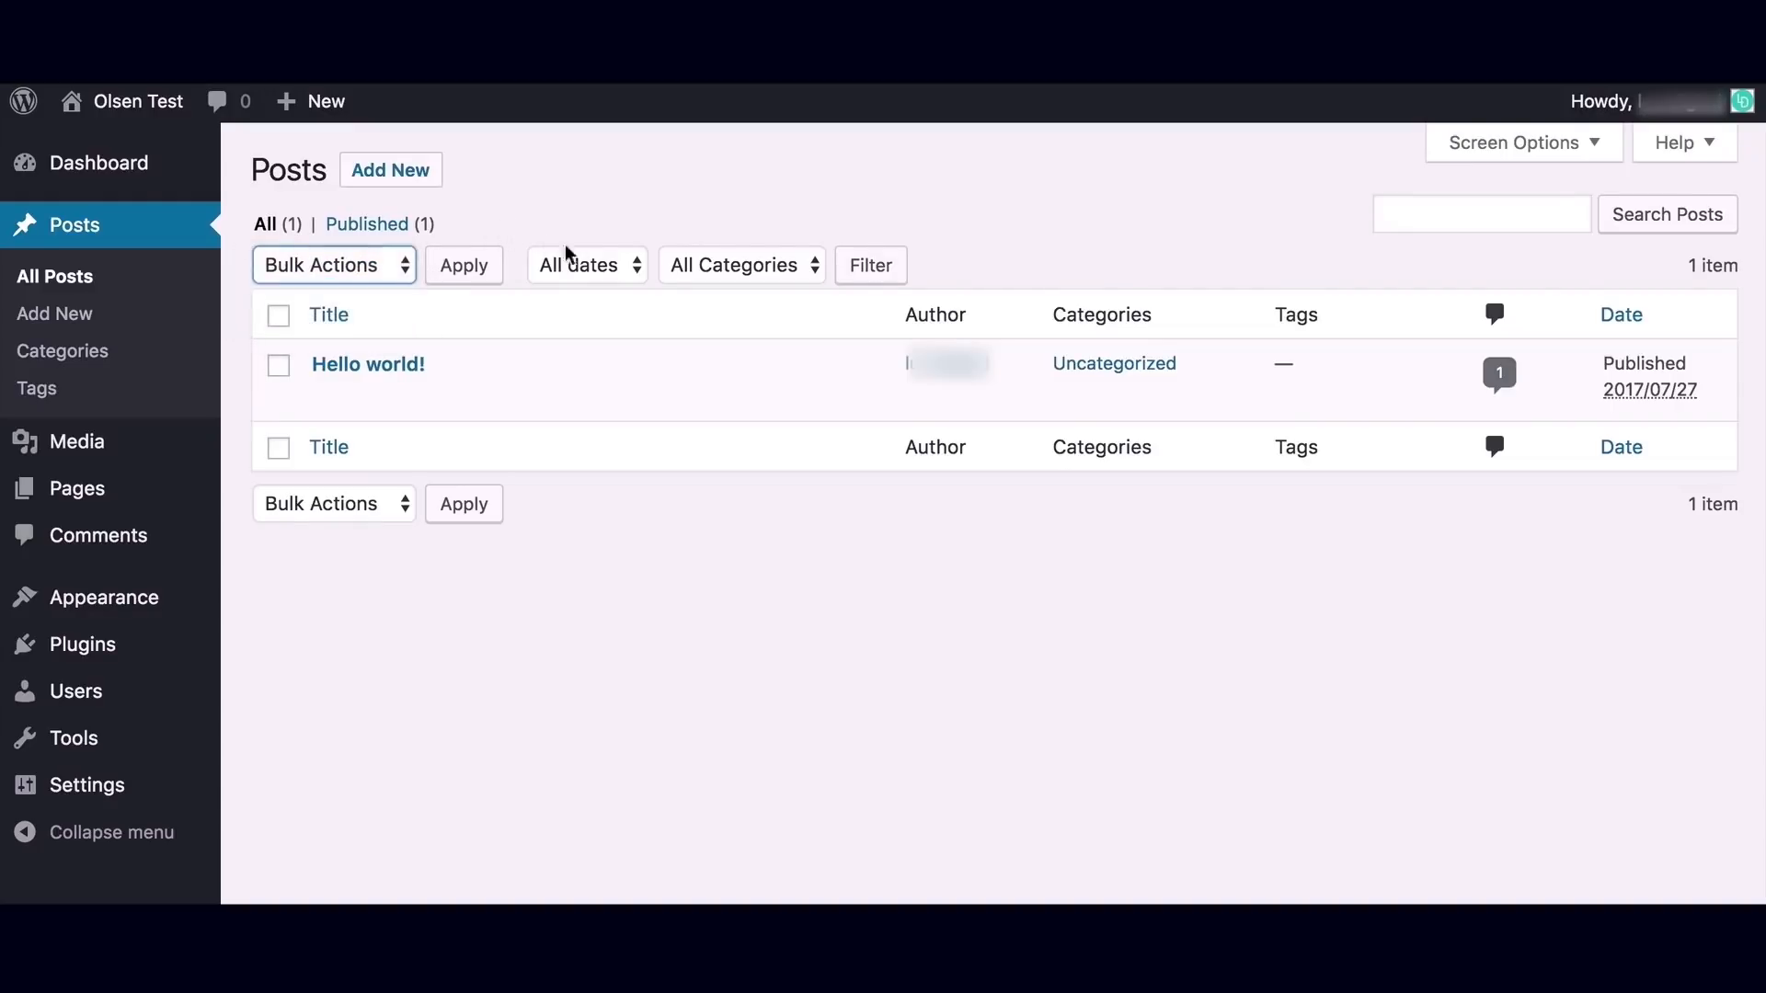
click(637, 268)
click(636, 267)
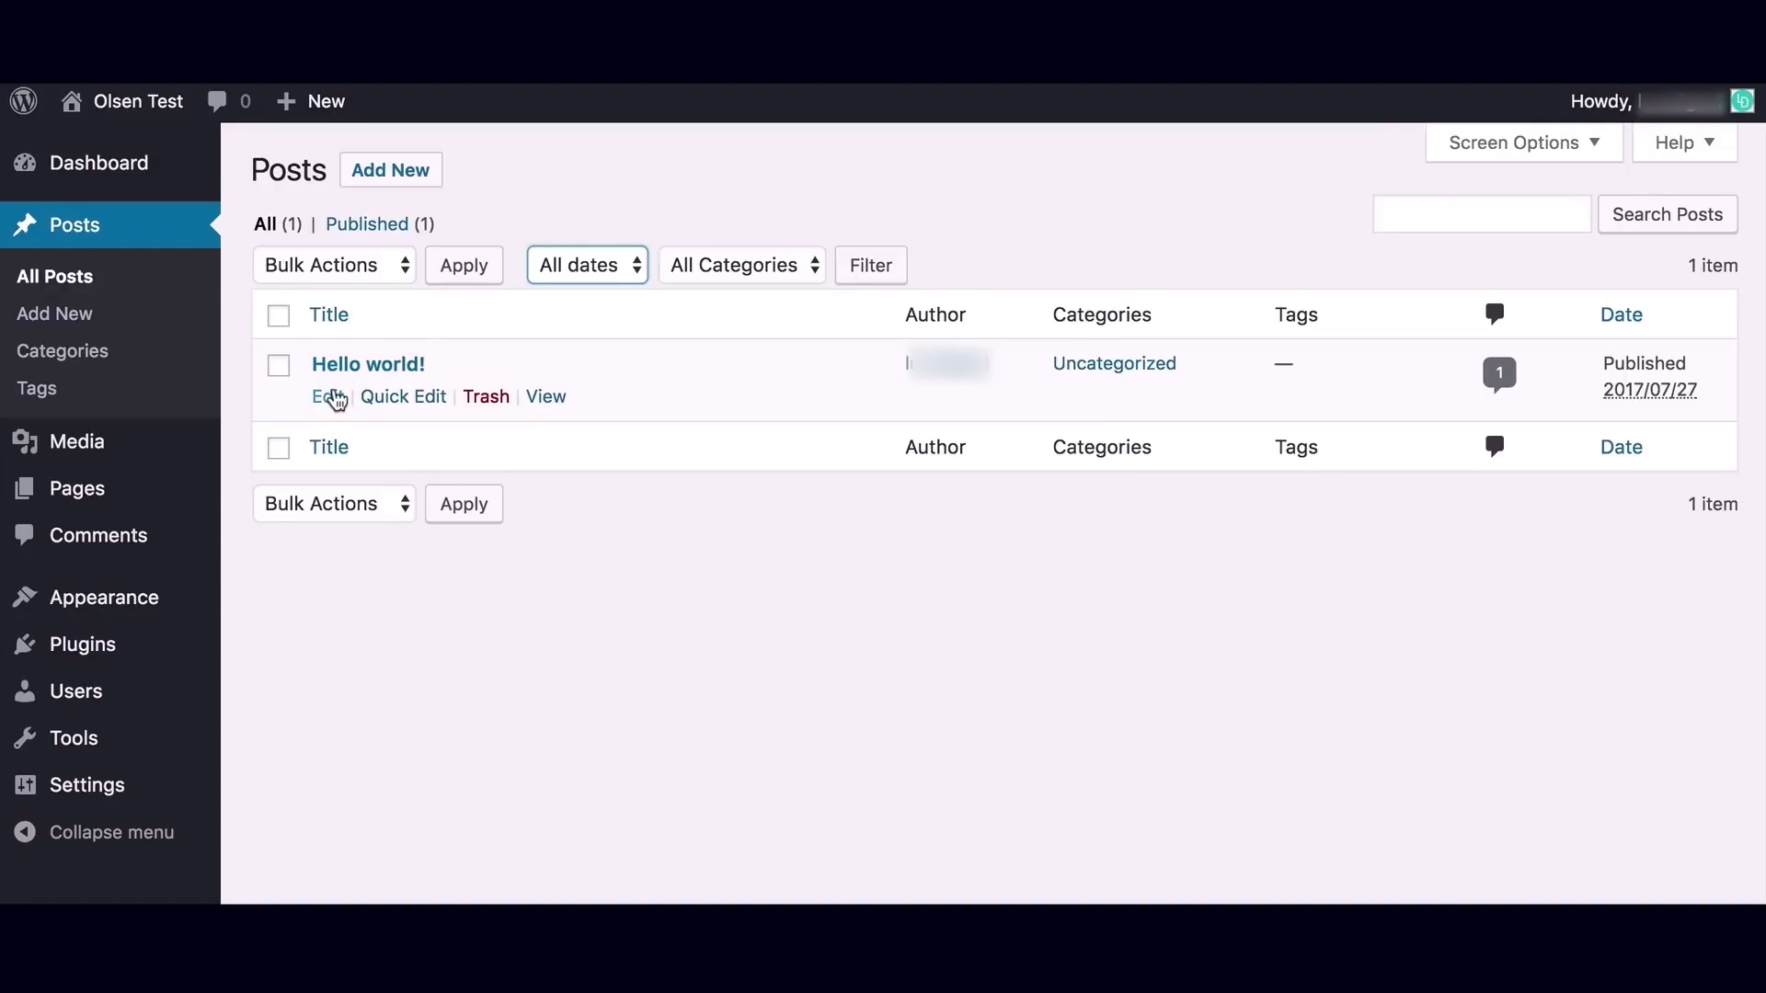
click(401, 396)
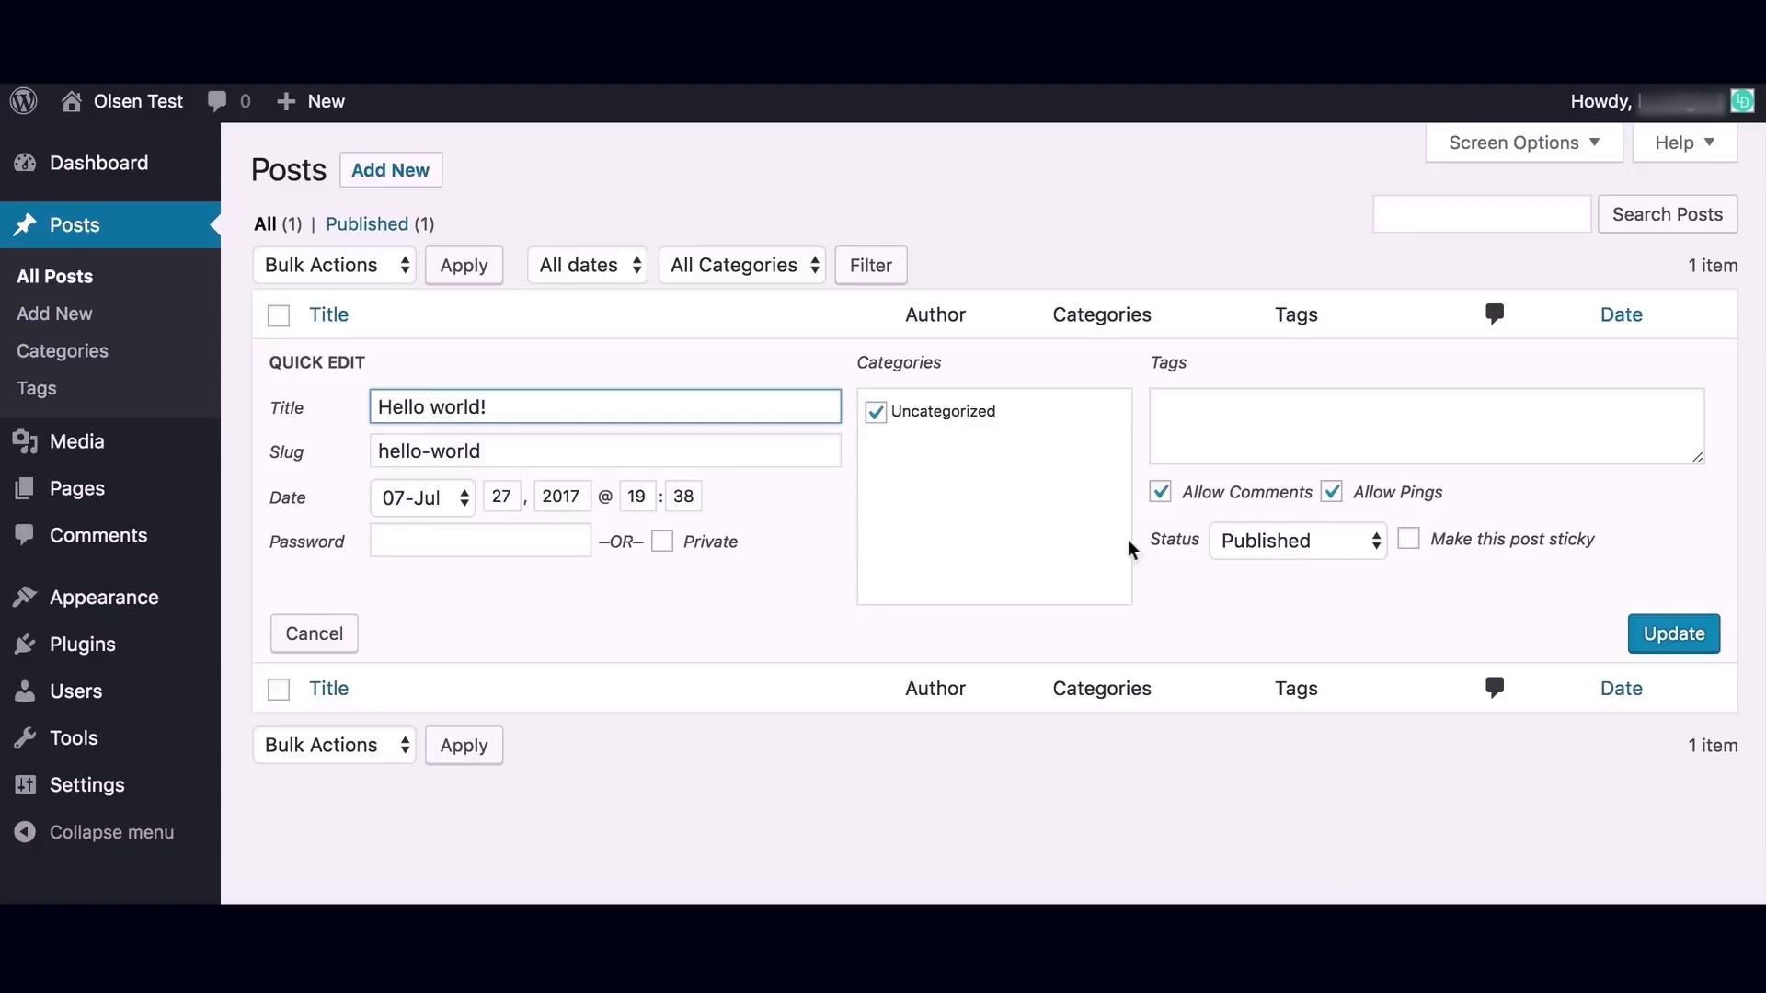
Cancel Quick Edit, trash Hello world!, restore it from Trash, and open it for editing.
click(336, 652)
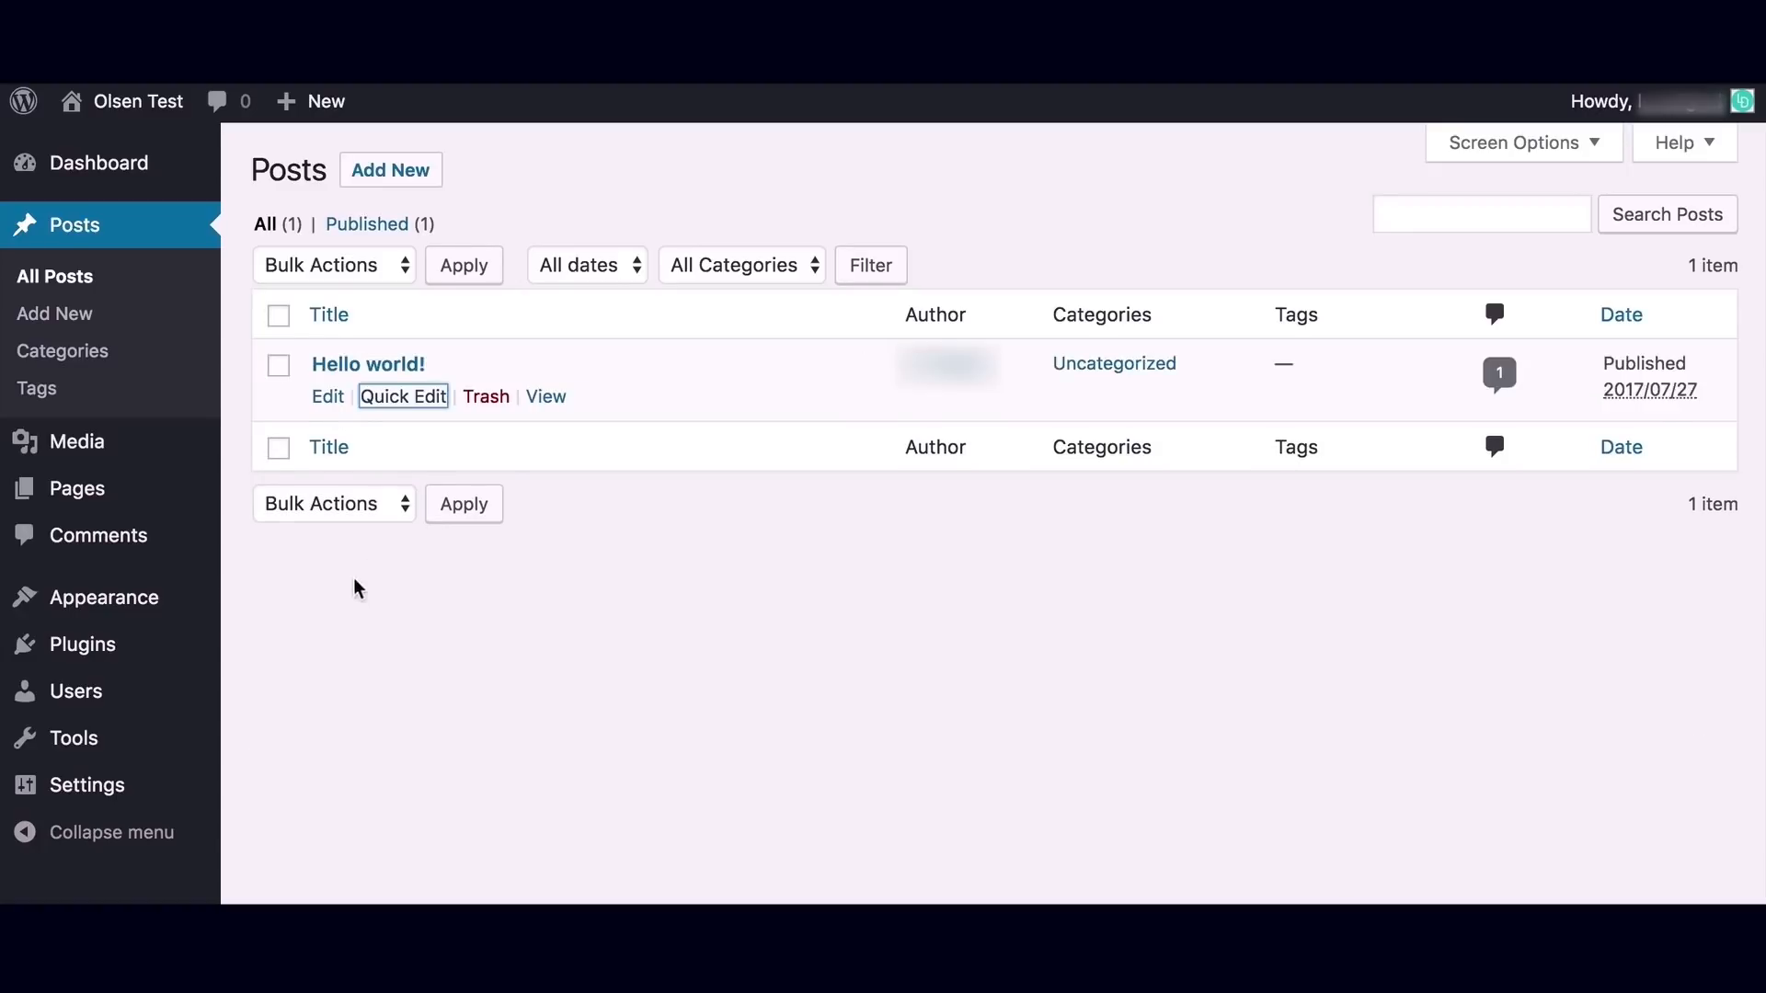
click(496, 402)
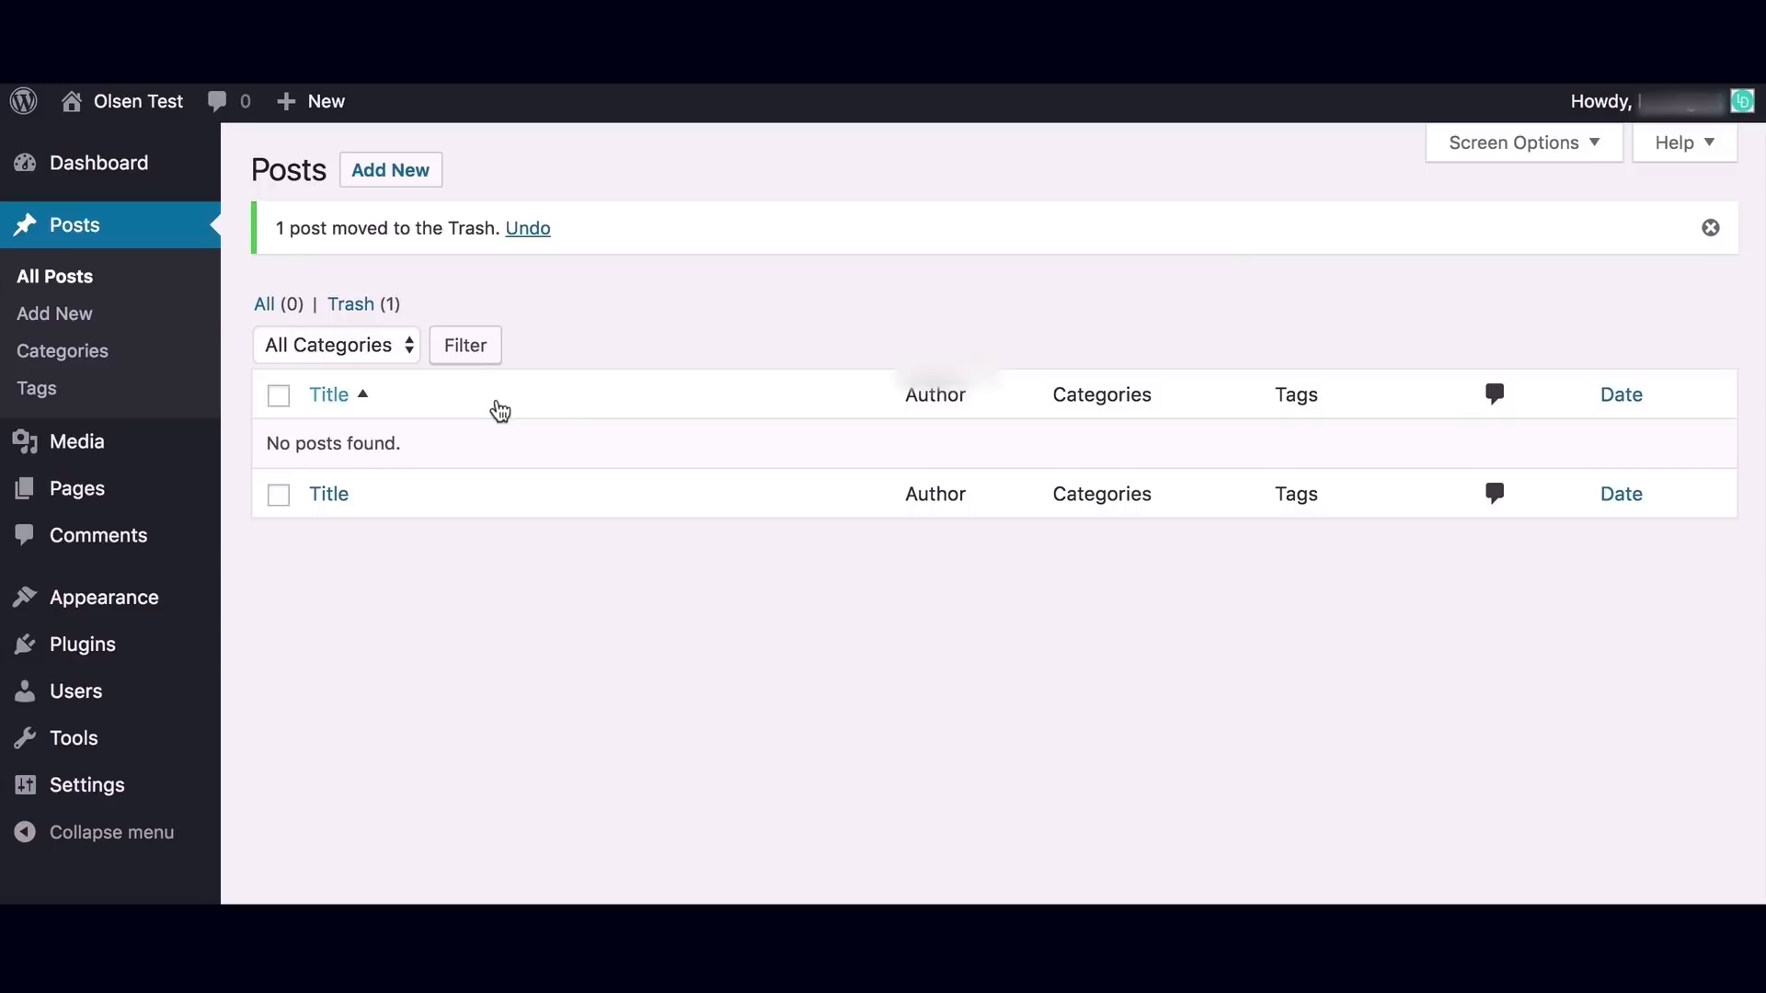
click(355, 313)
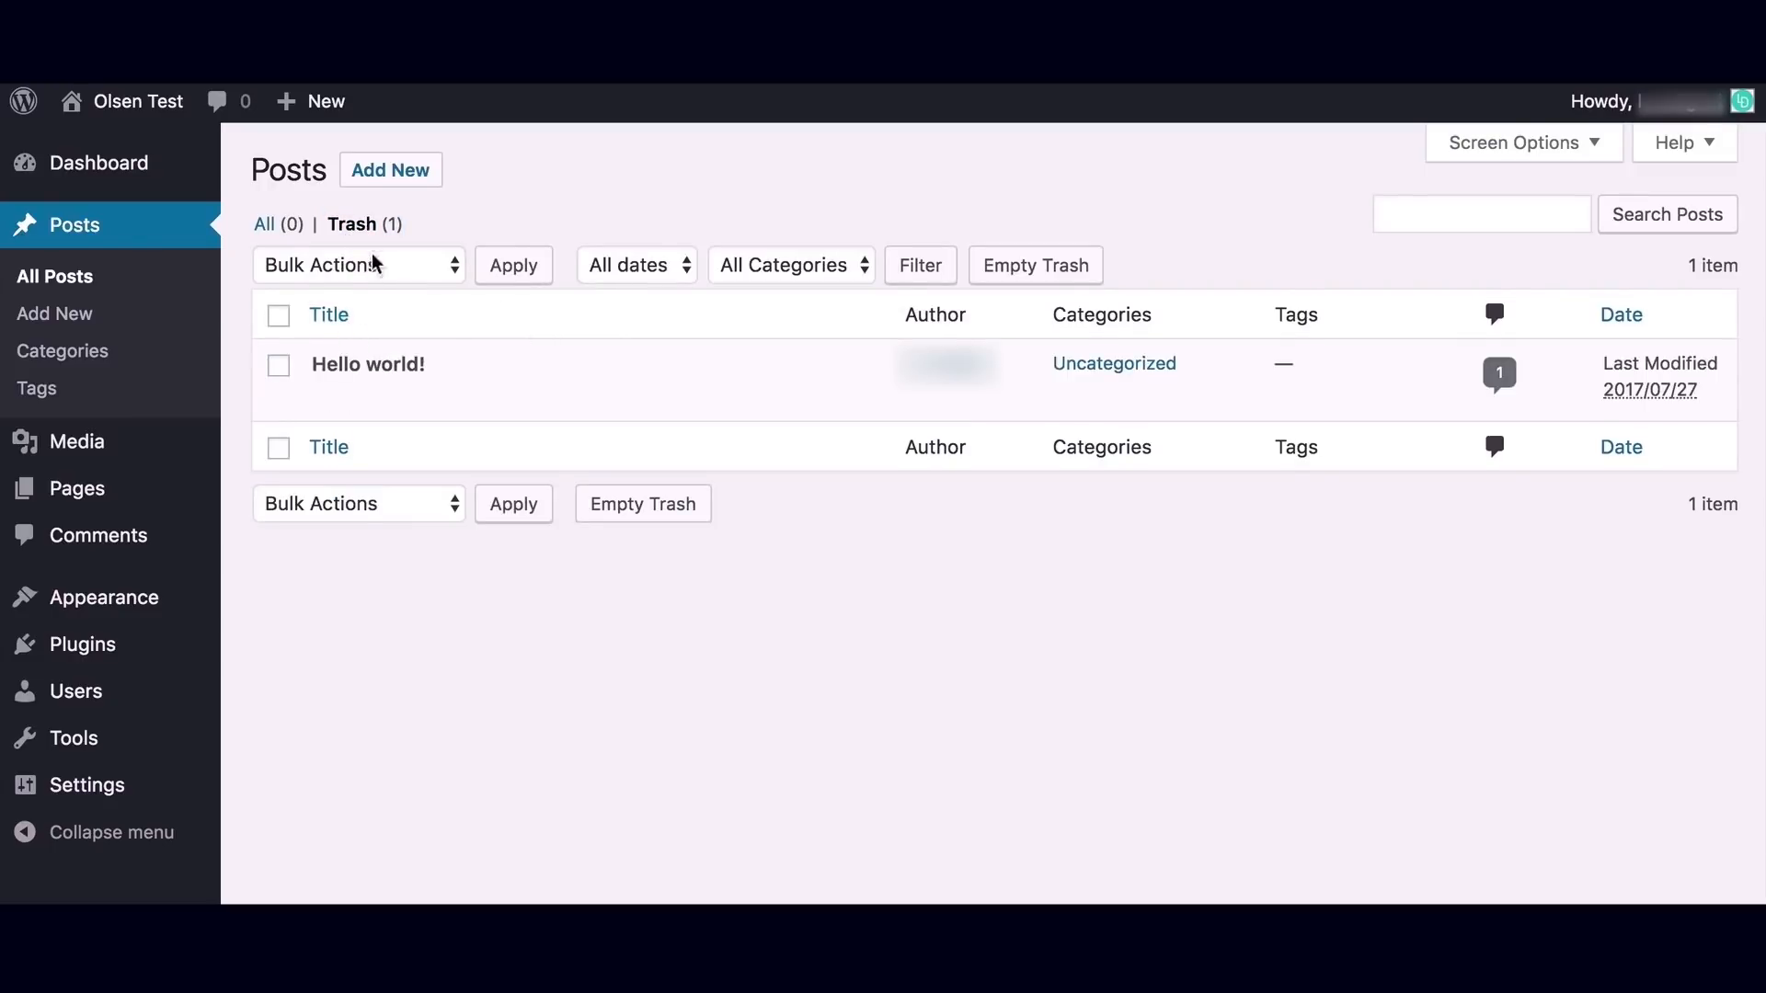
mouse_move(363, 400)
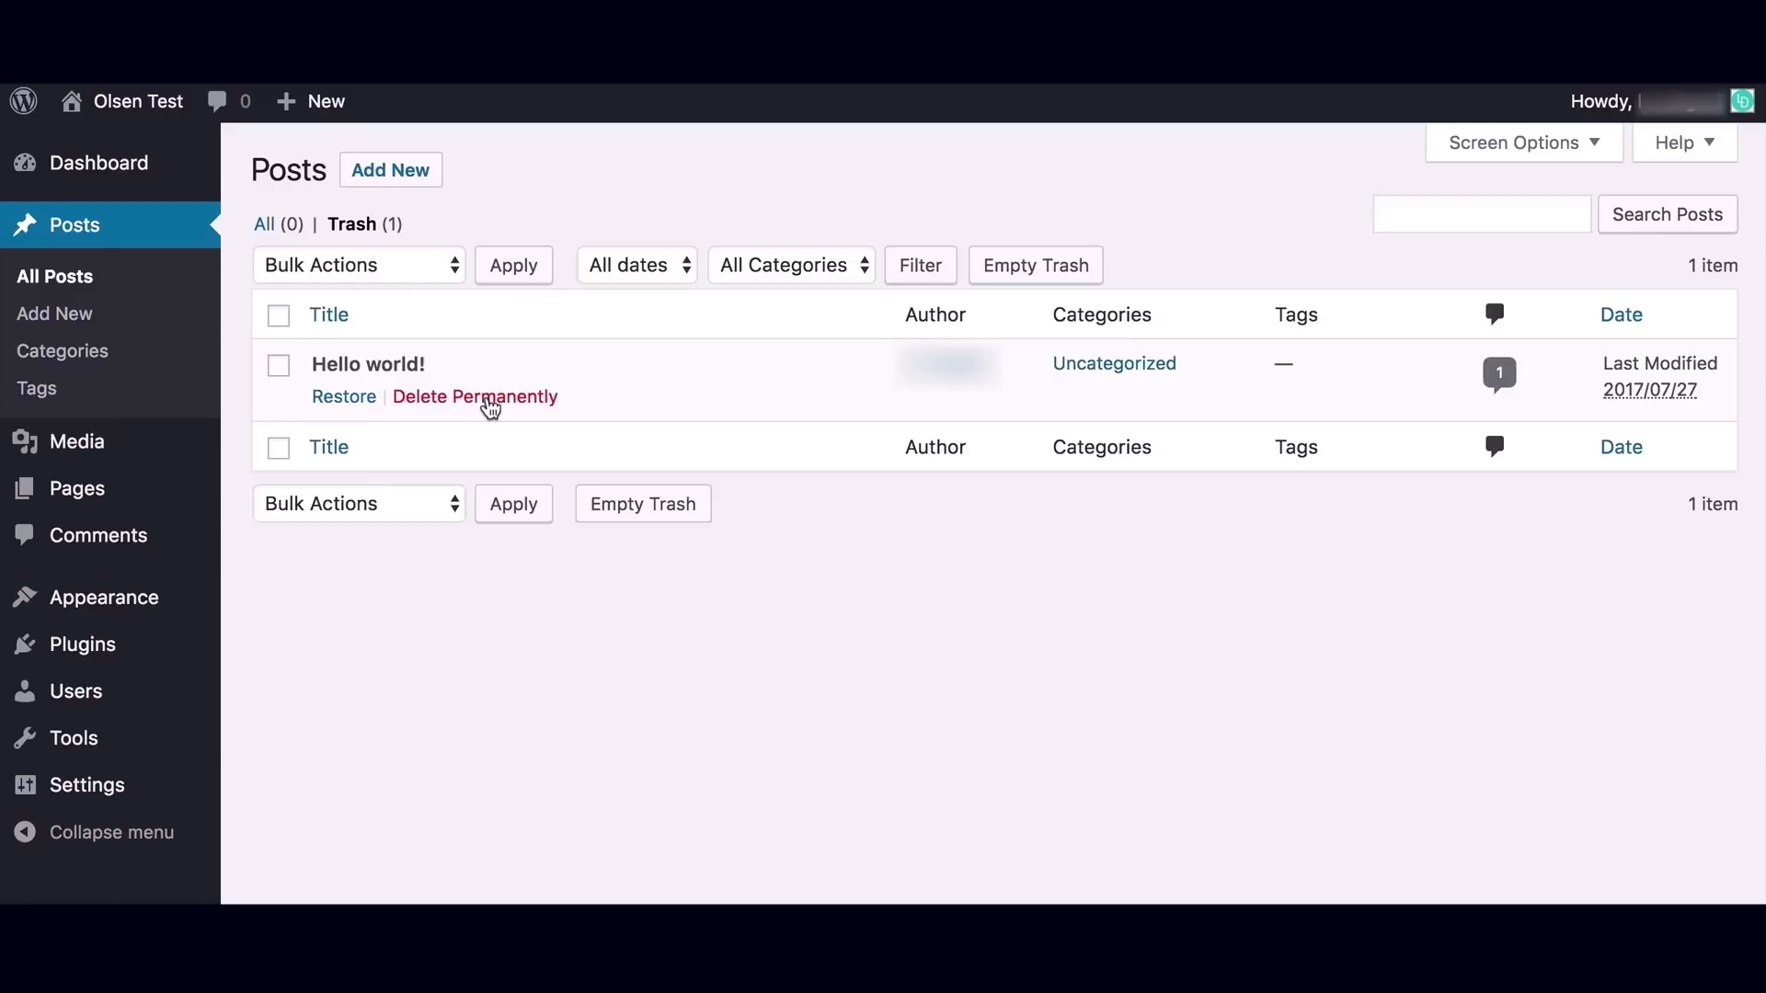
click(343, 405)
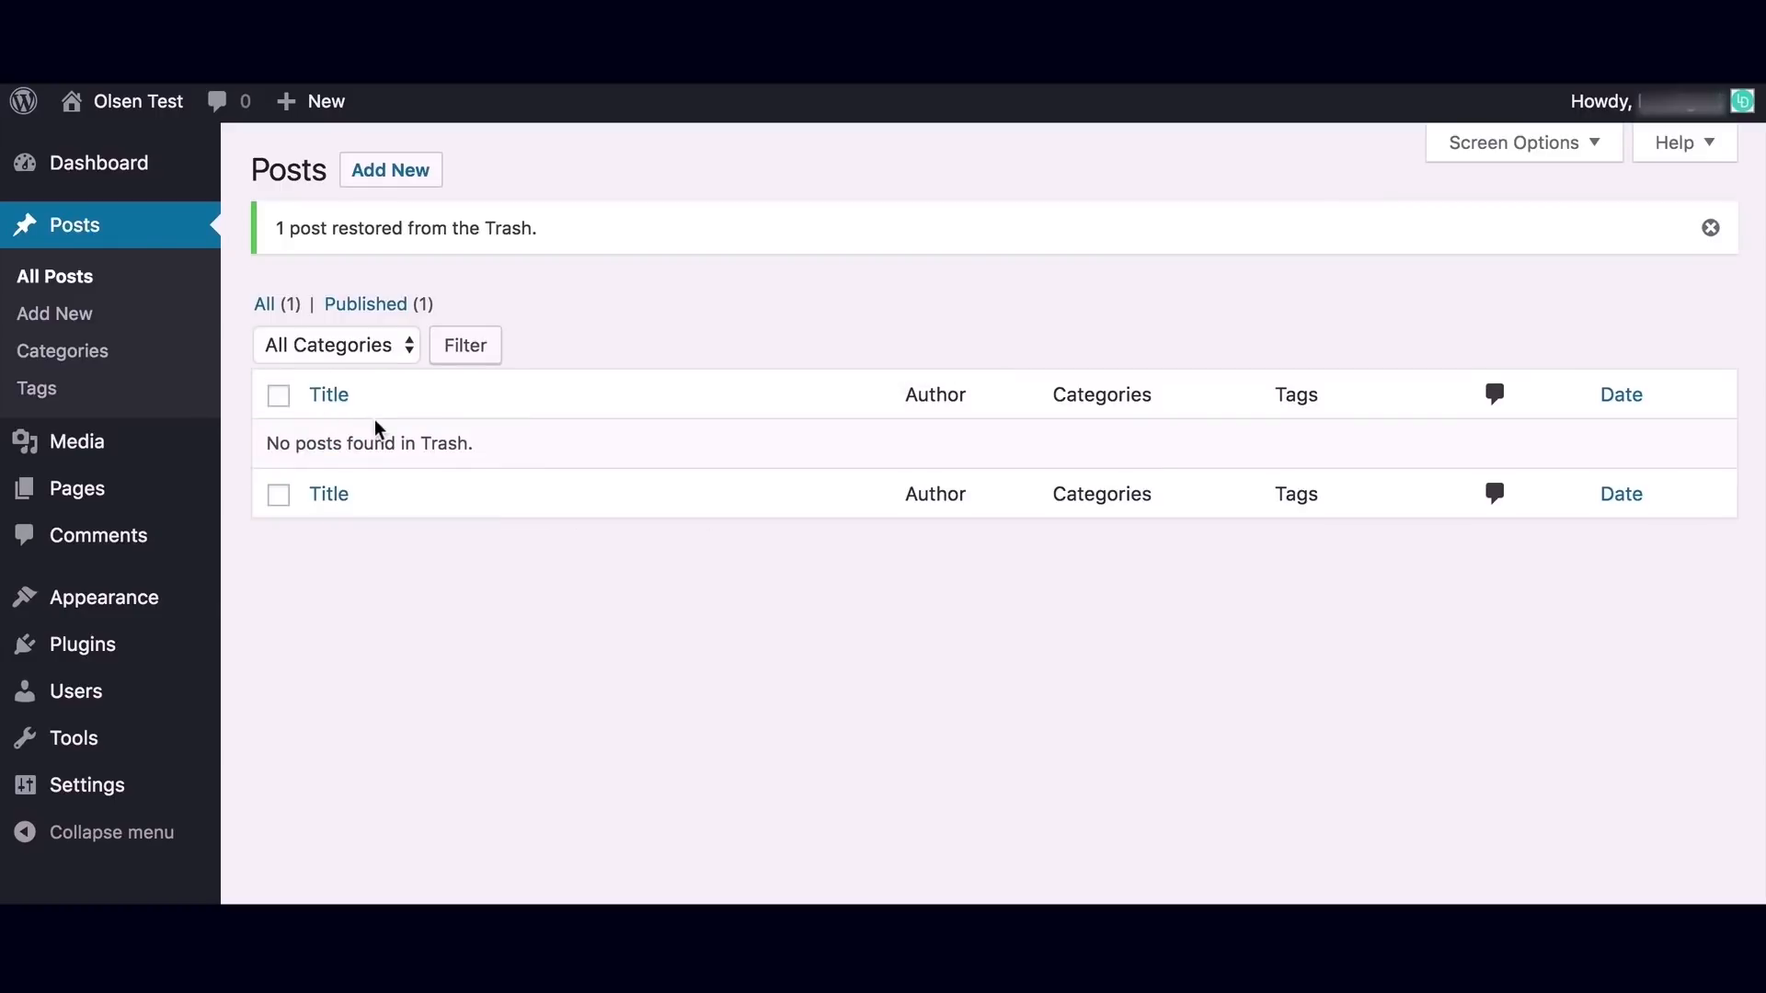
click(268, 306)
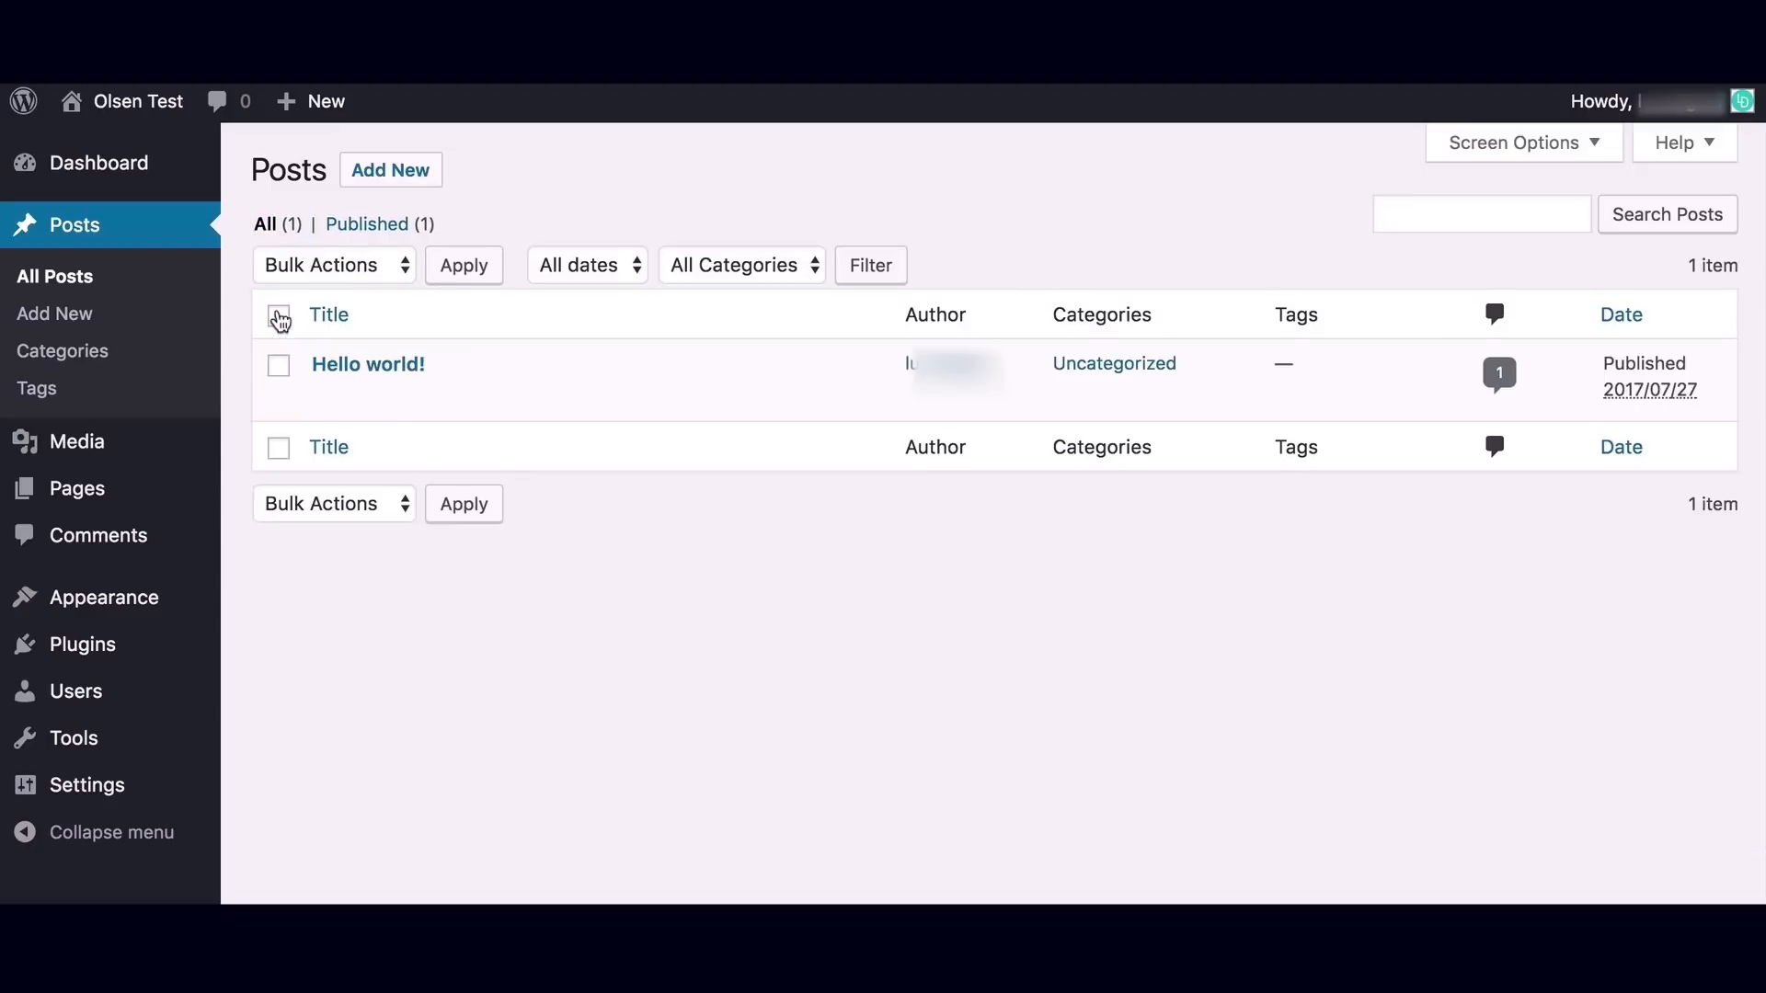
click(382, 372)
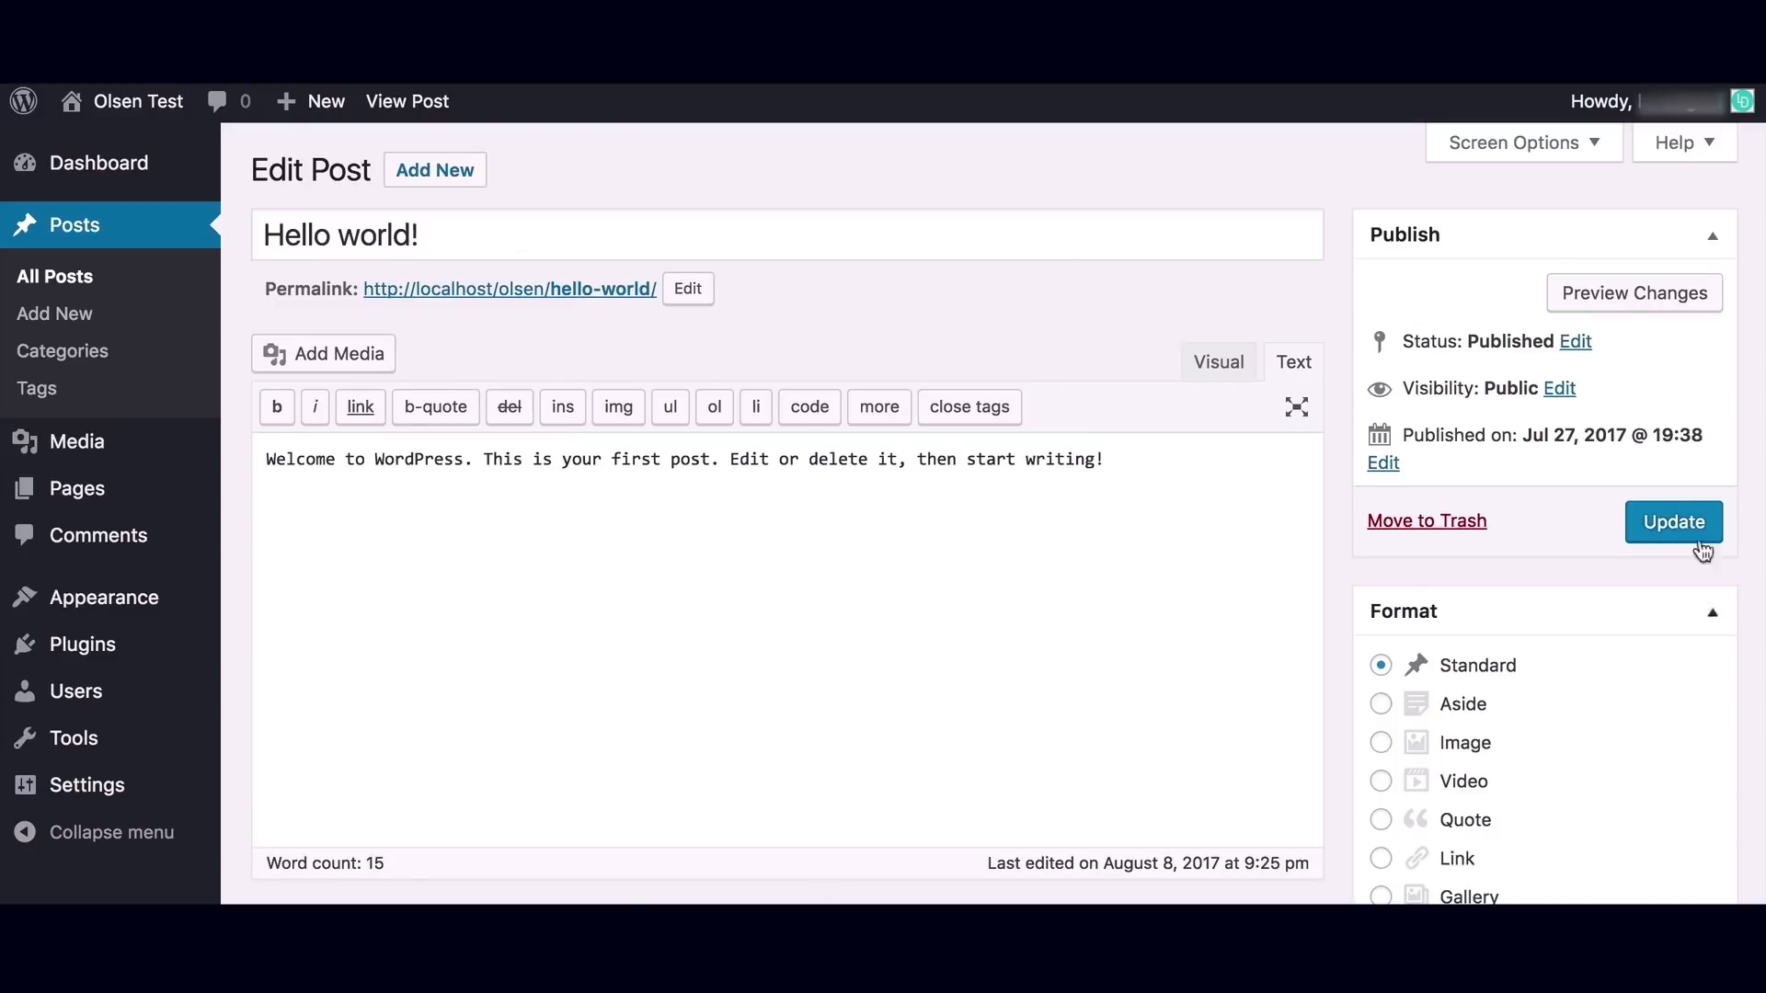
scroll(1531, 645, down, 9)
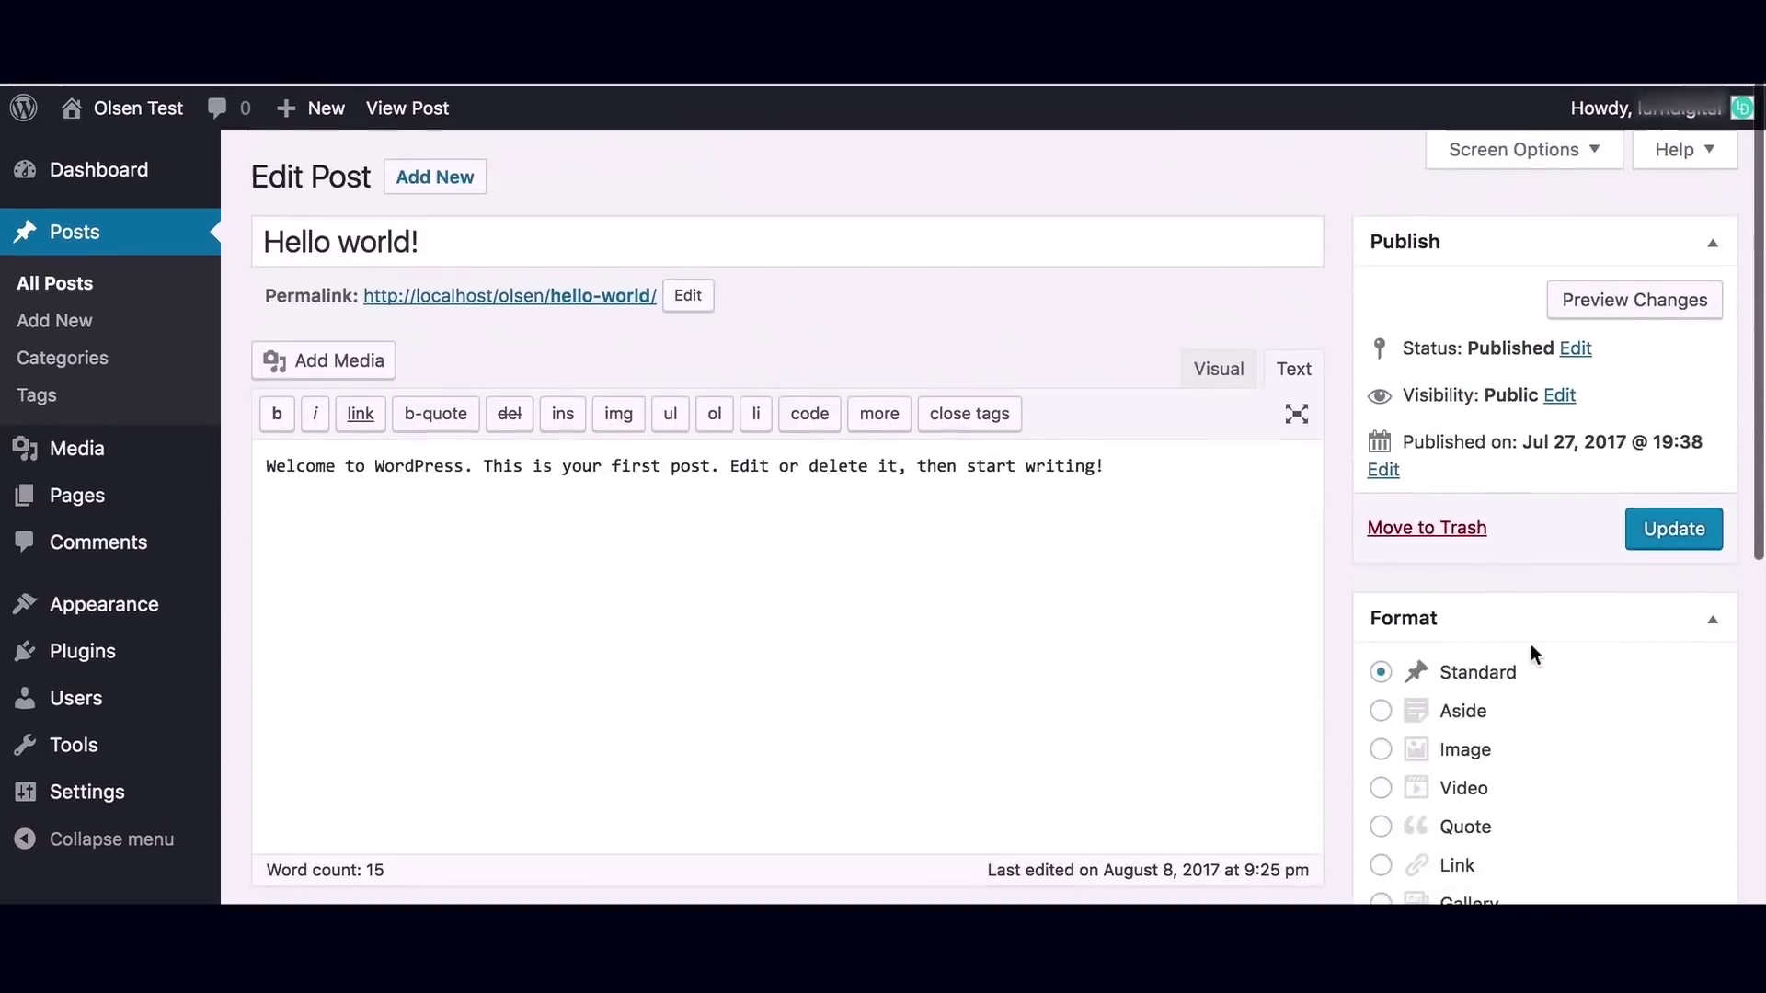
drag(485, 239, 202, 236)
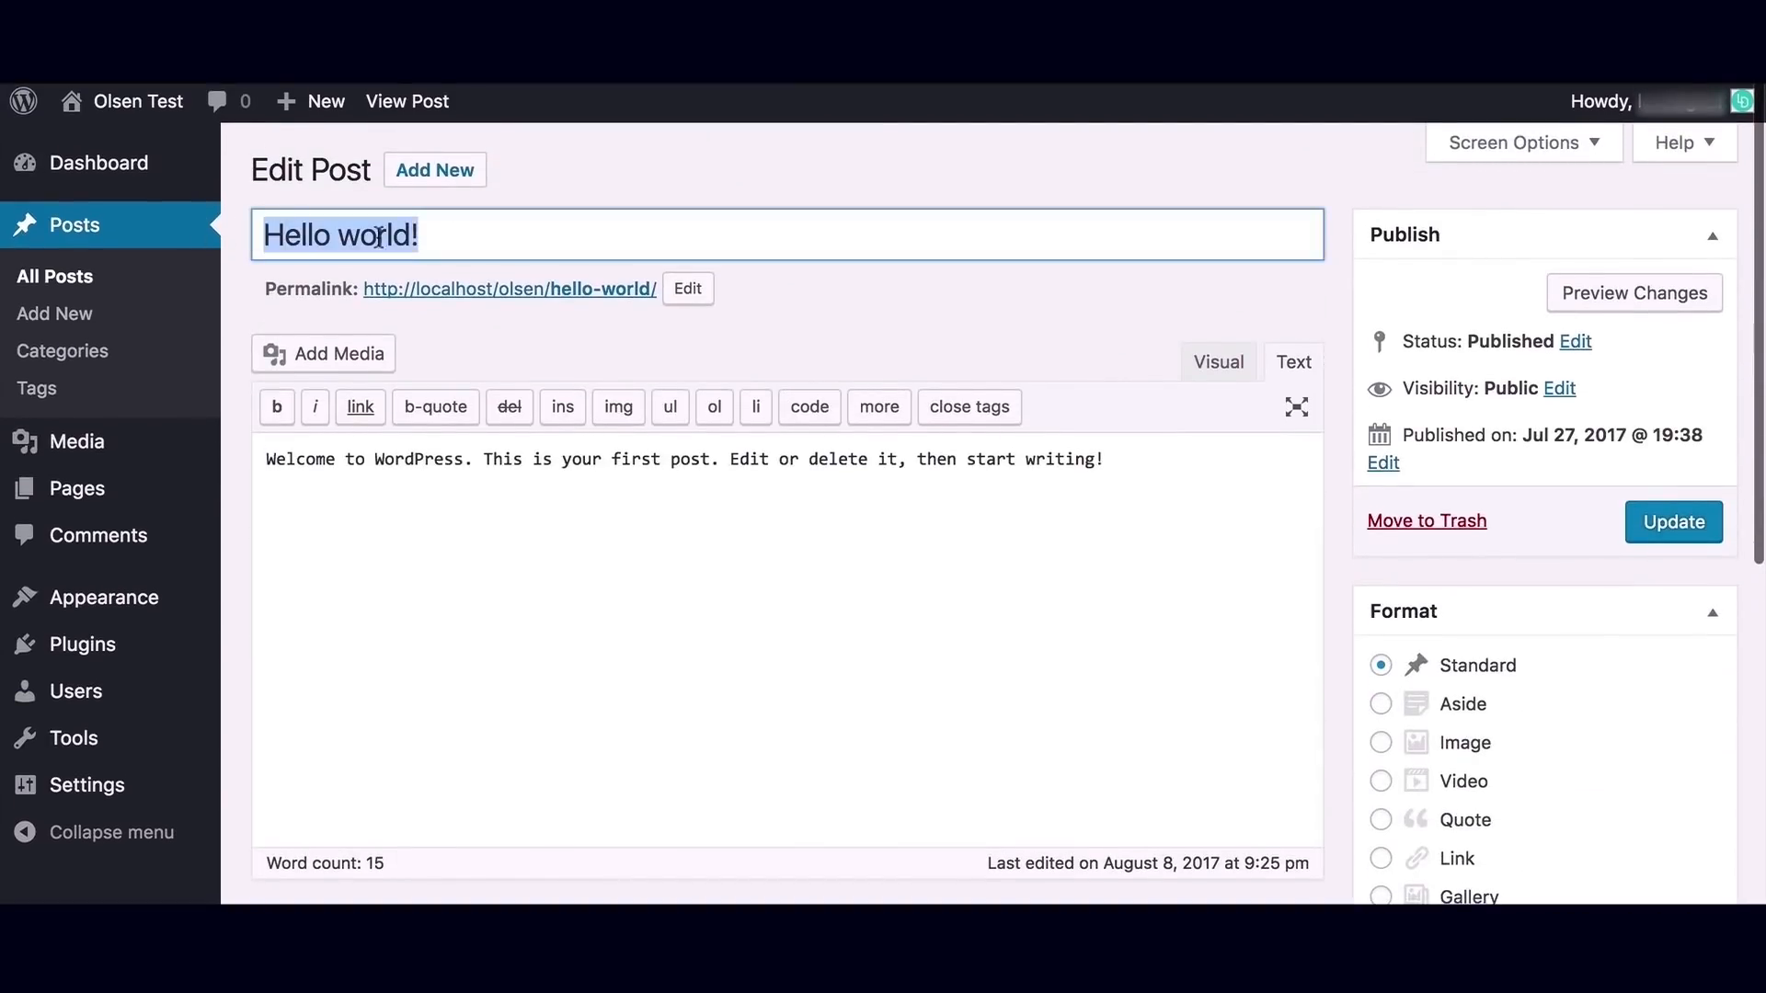
click(456, 232)
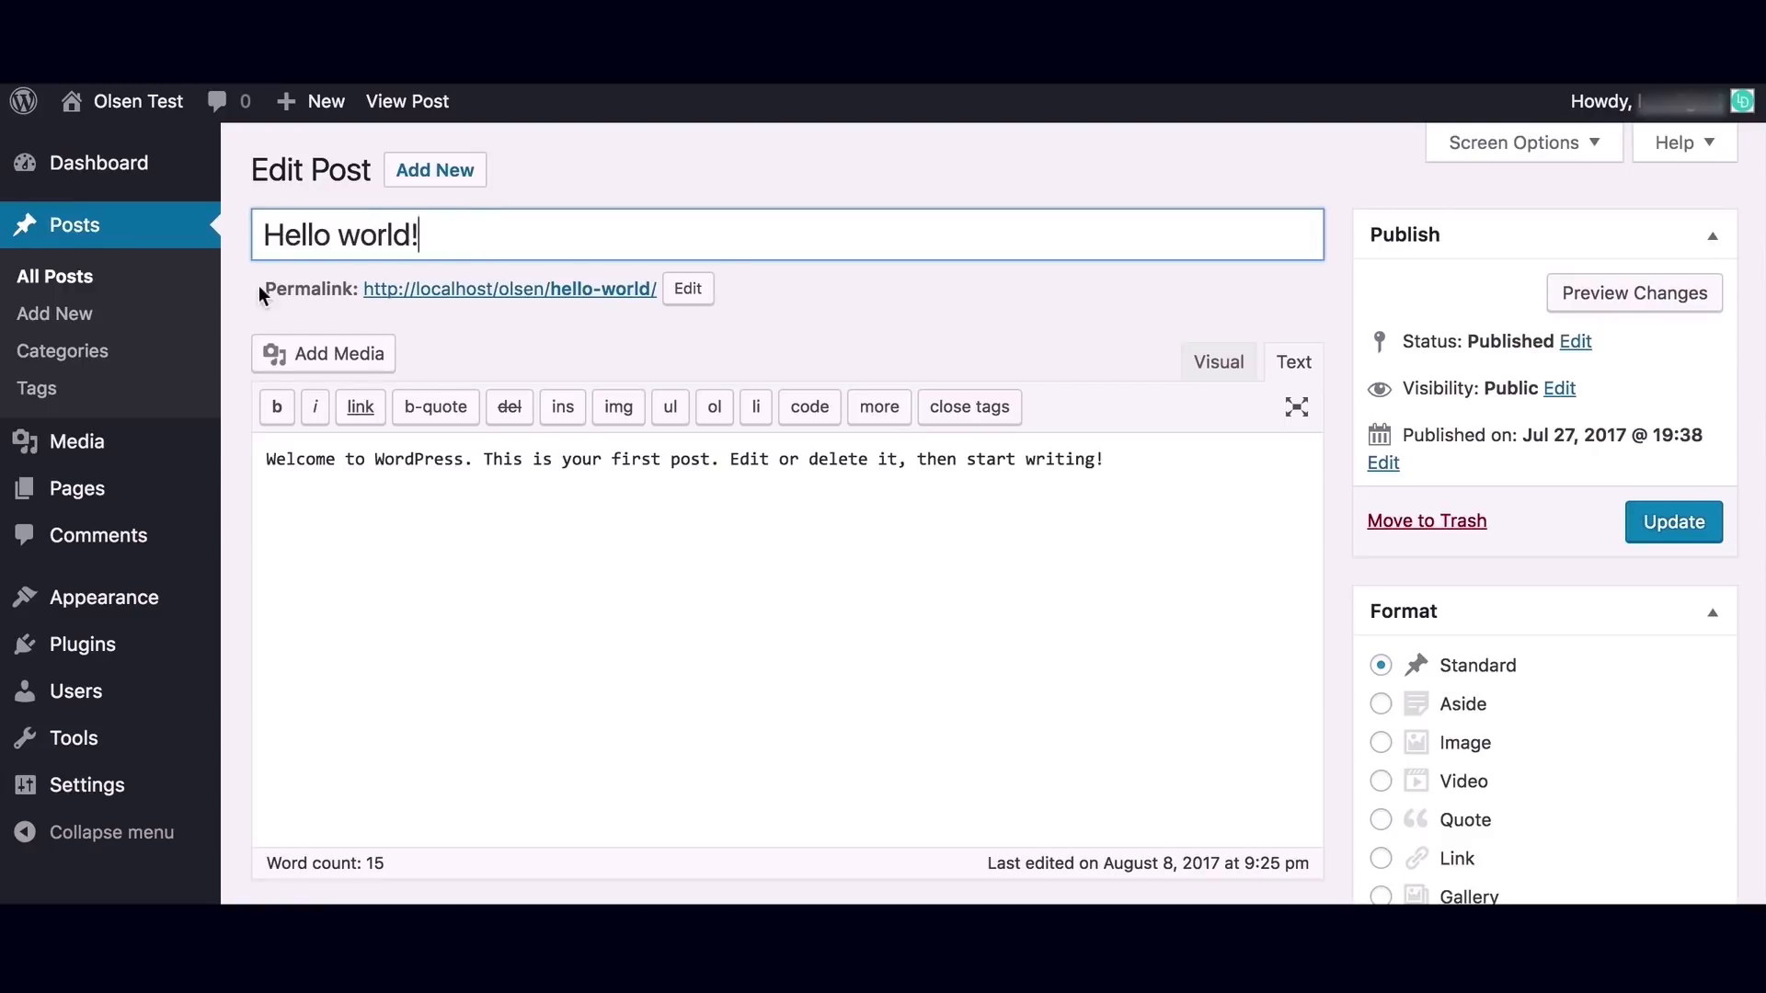
click(315, 288)
drag(264, 288, 659, 292)
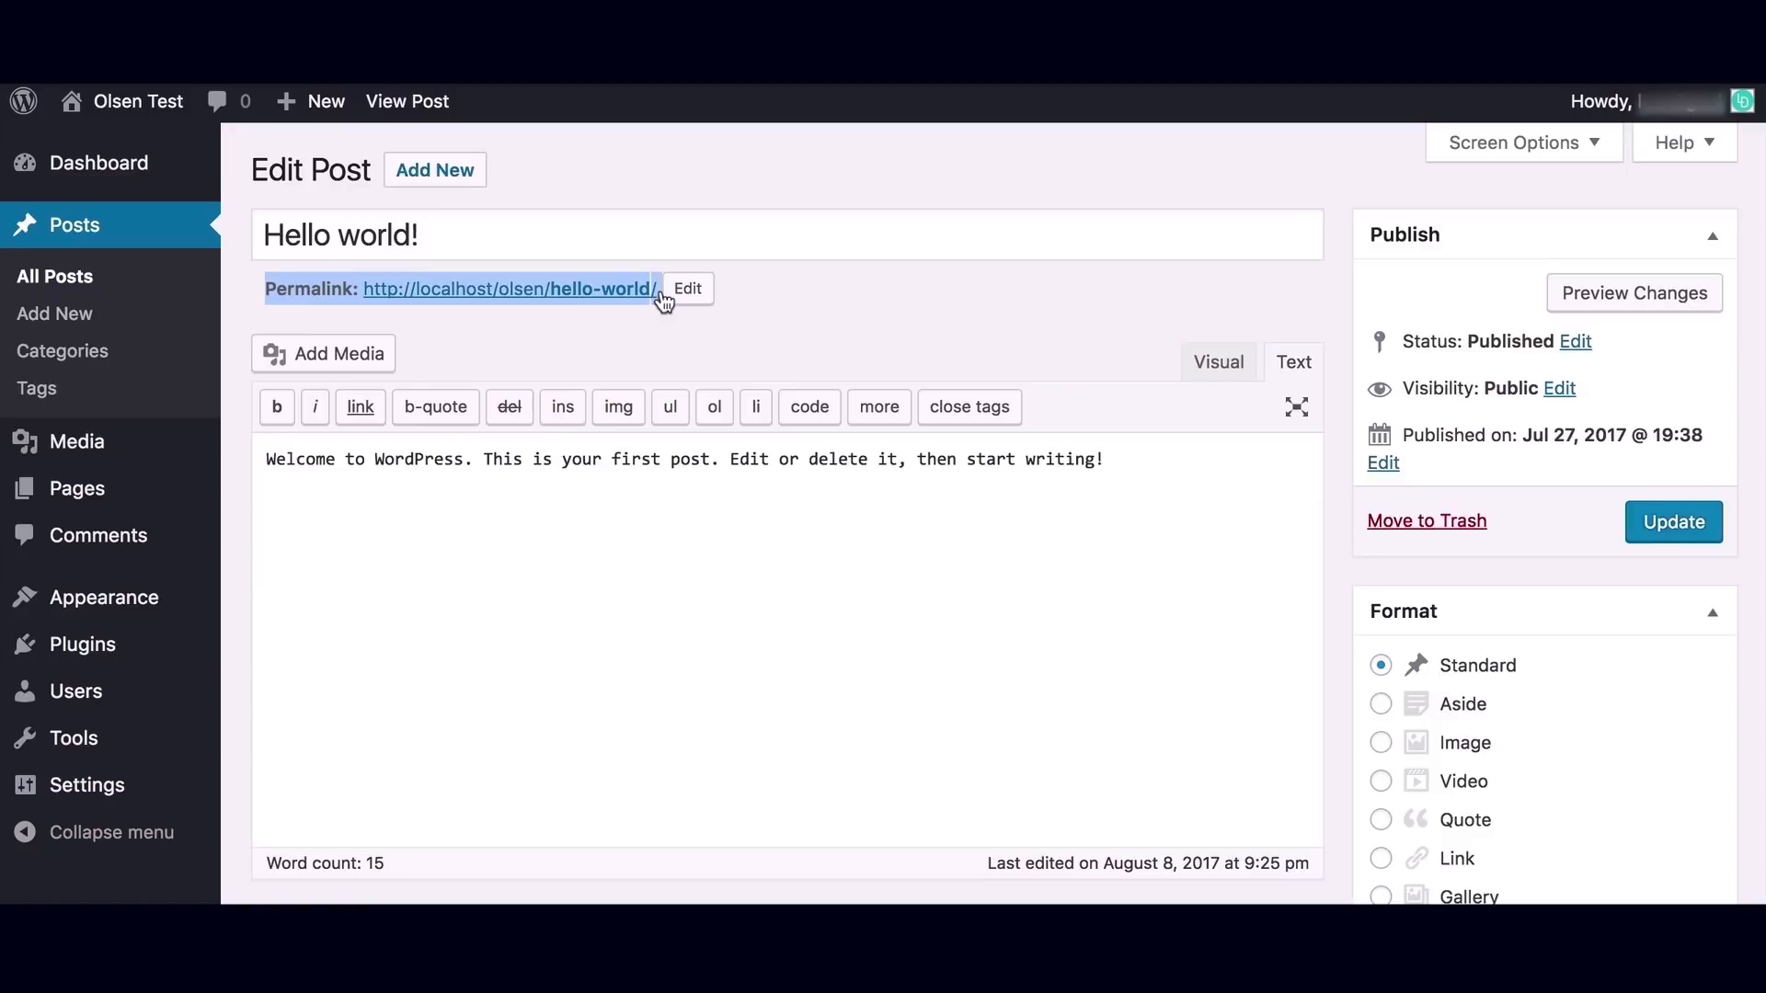
click(775, 296)
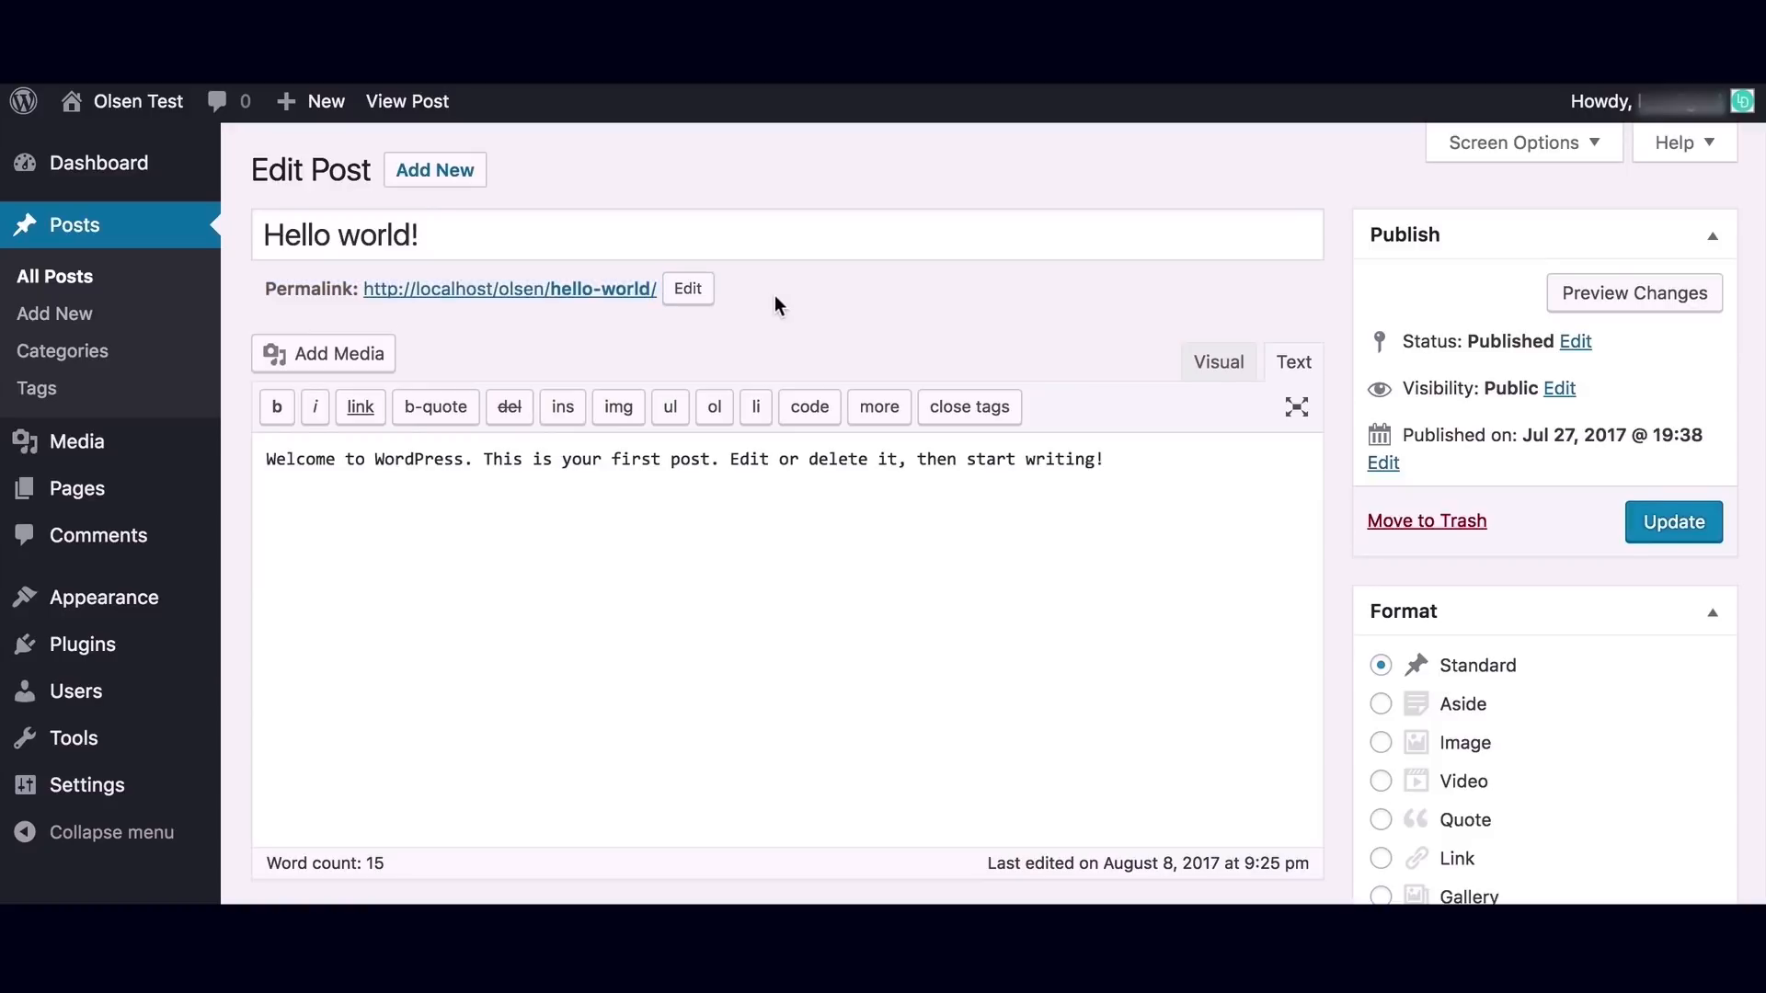
click(691, 289)
drag(717, 289, 563, 288)
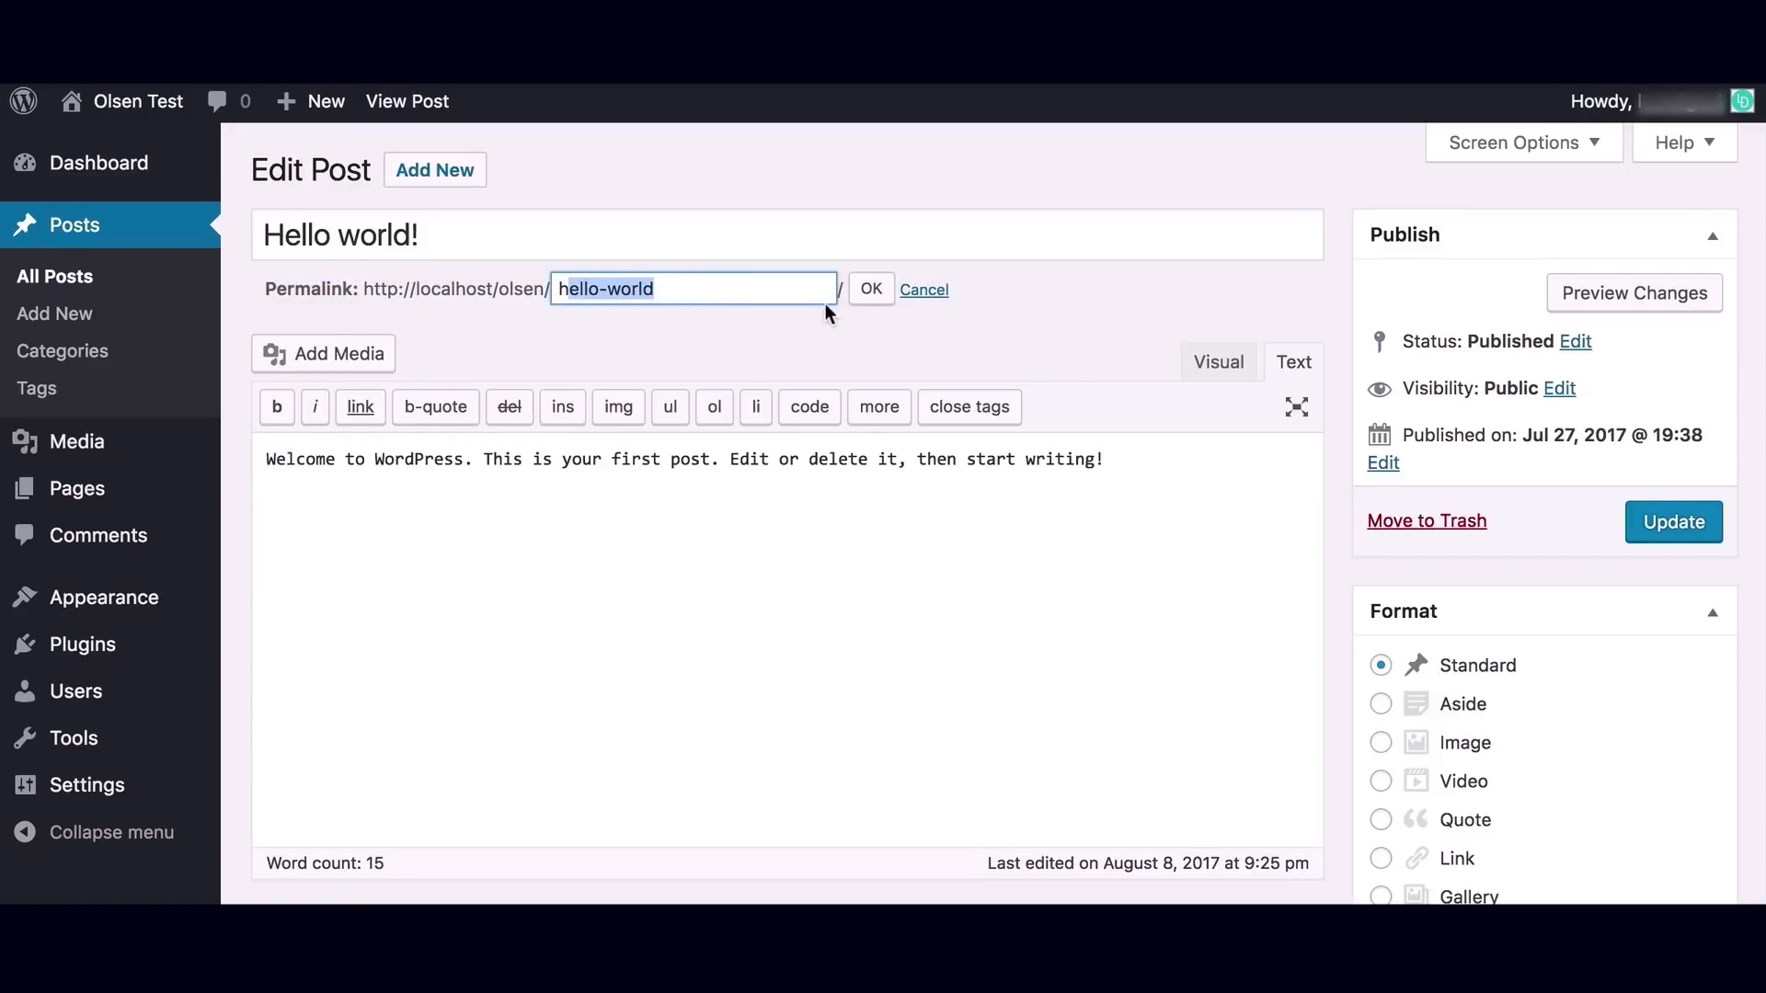
click(923, 289)
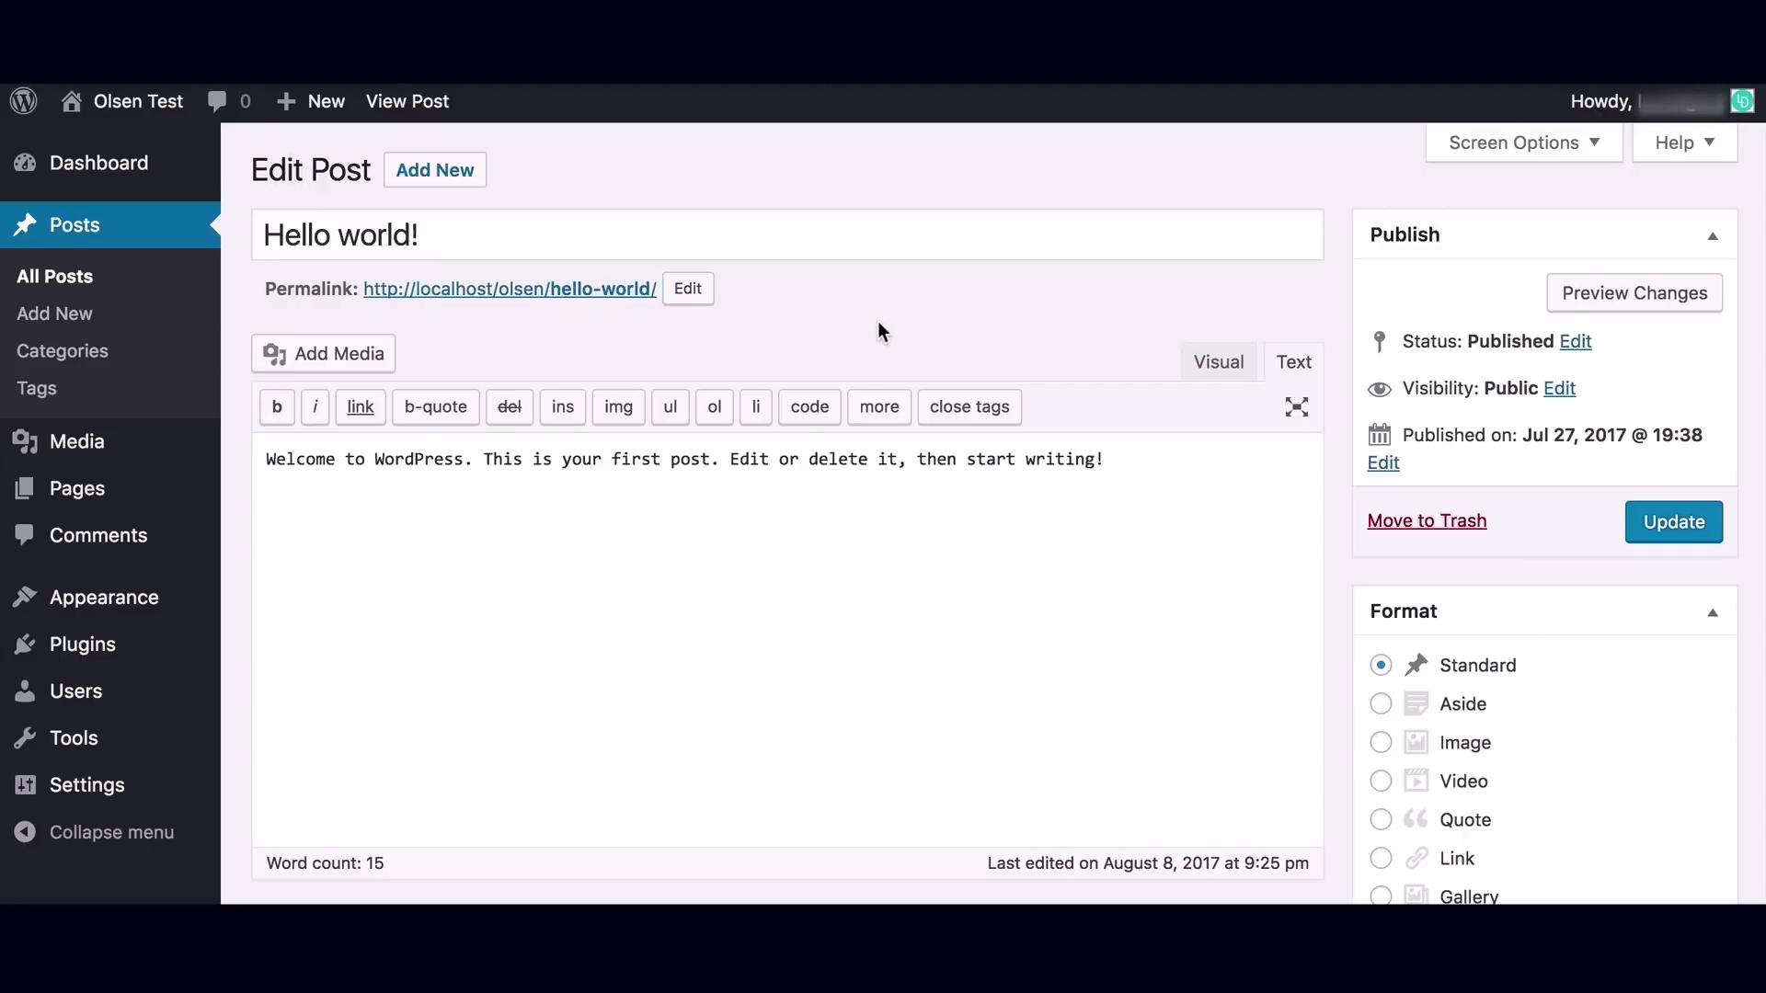
scroll(878, 324, down, 2)
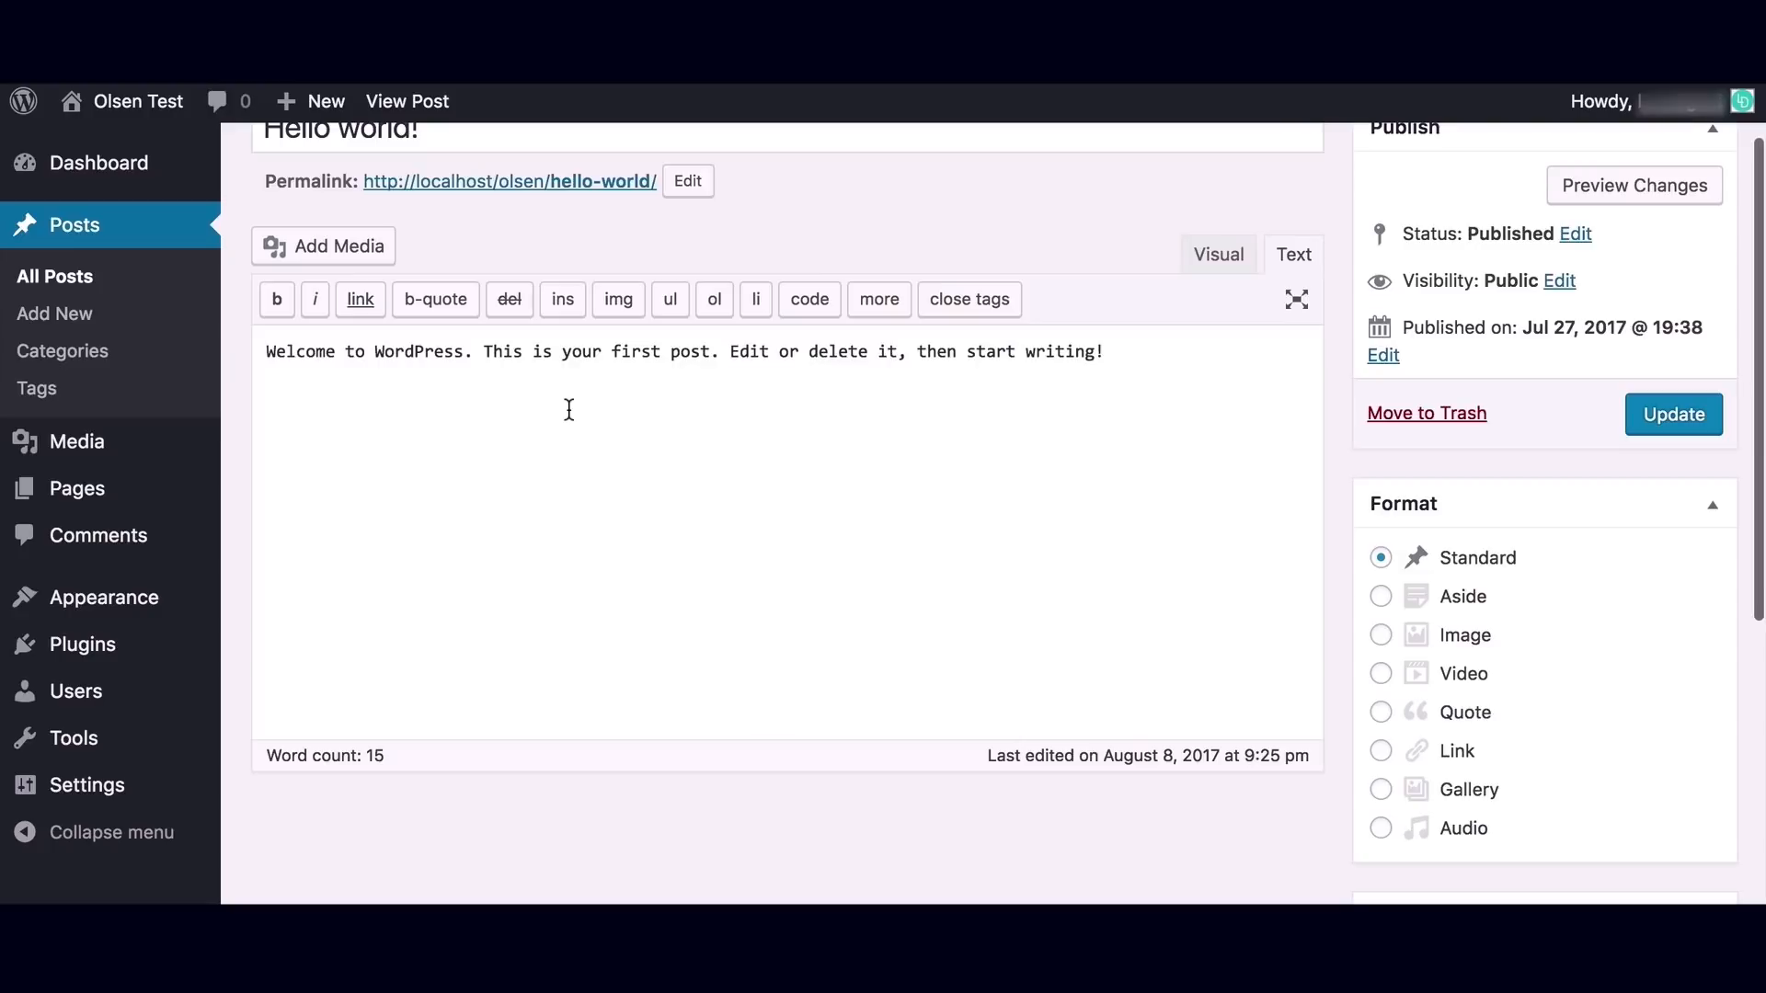
scroll(569, 410, up, 1)
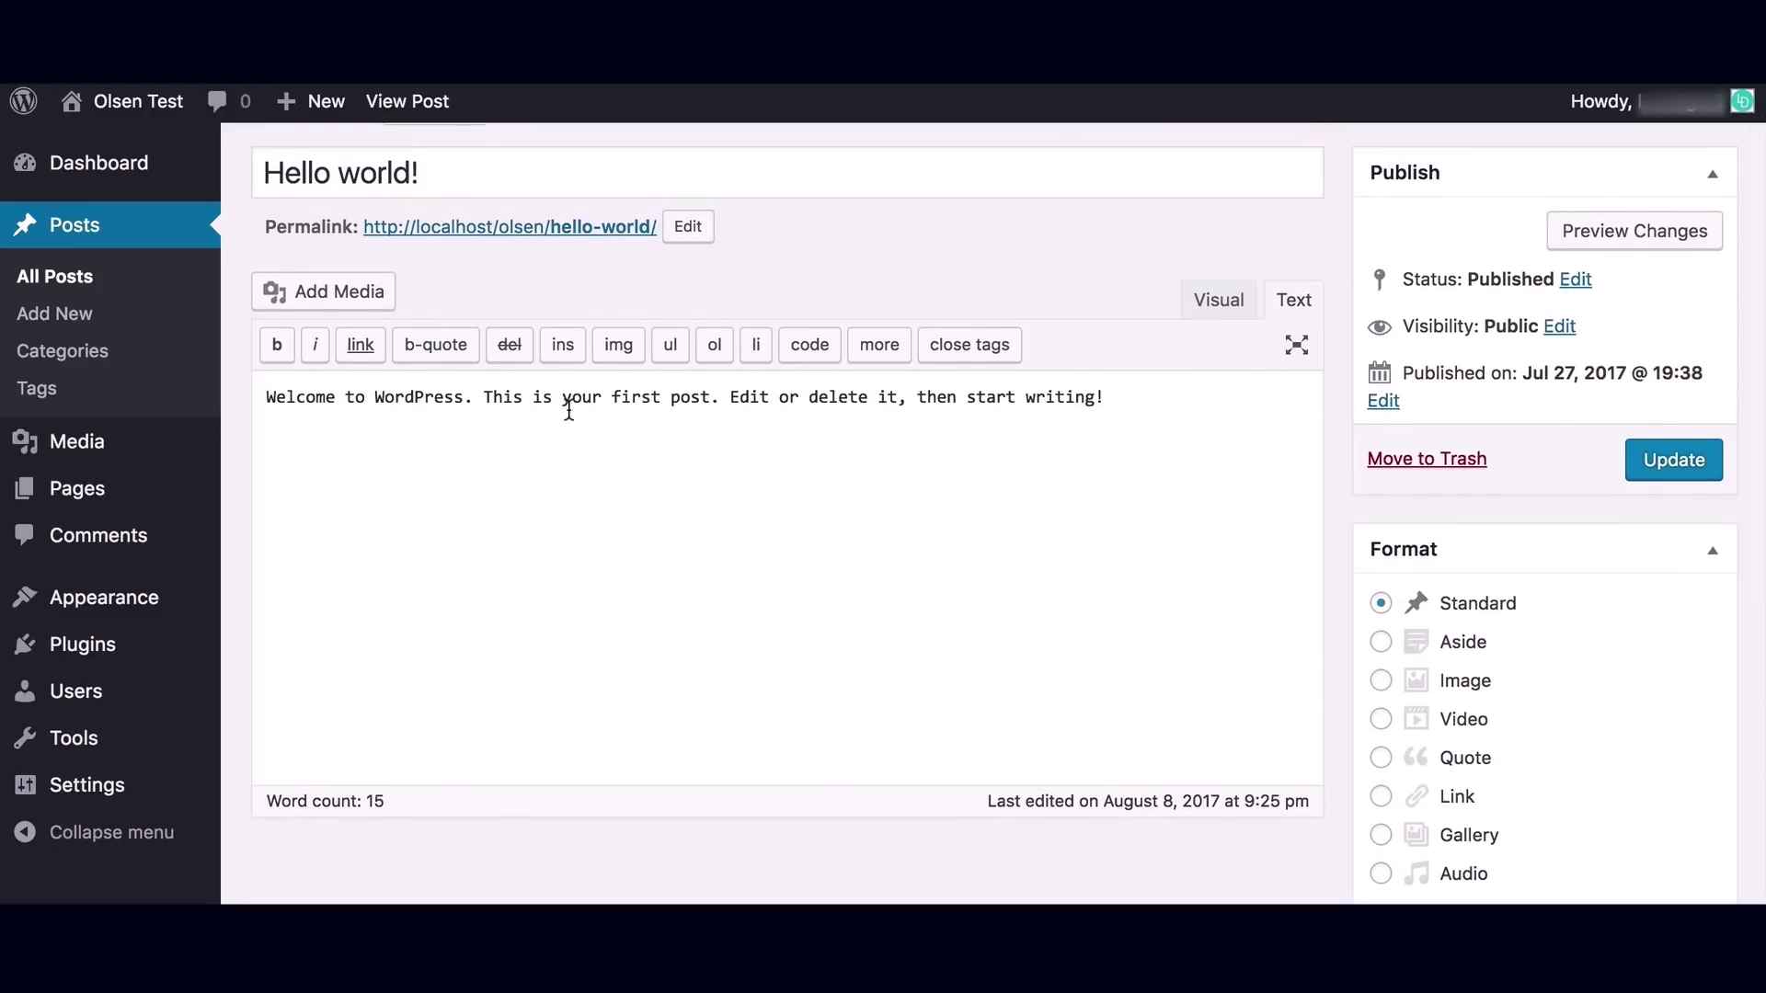
scroll(570, 410, up, 1)
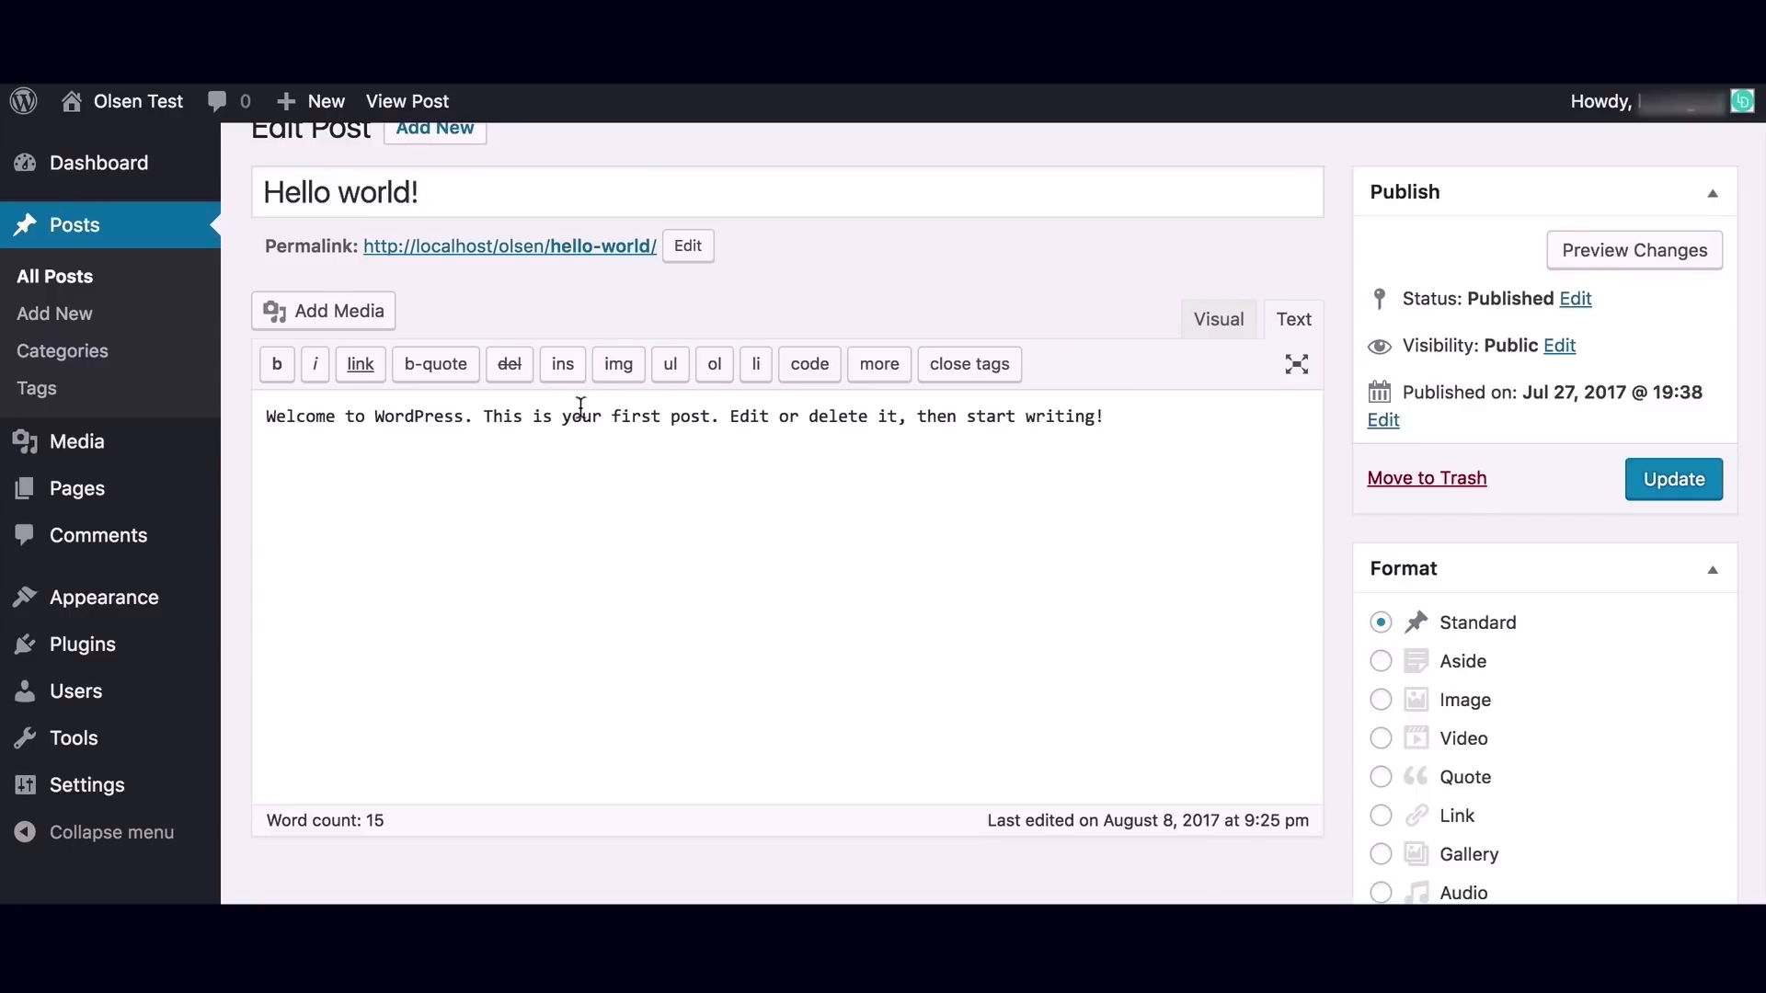
Switch the editor to Visual, select the welcome paragraph, and try the Text view.
click(1205, 329)
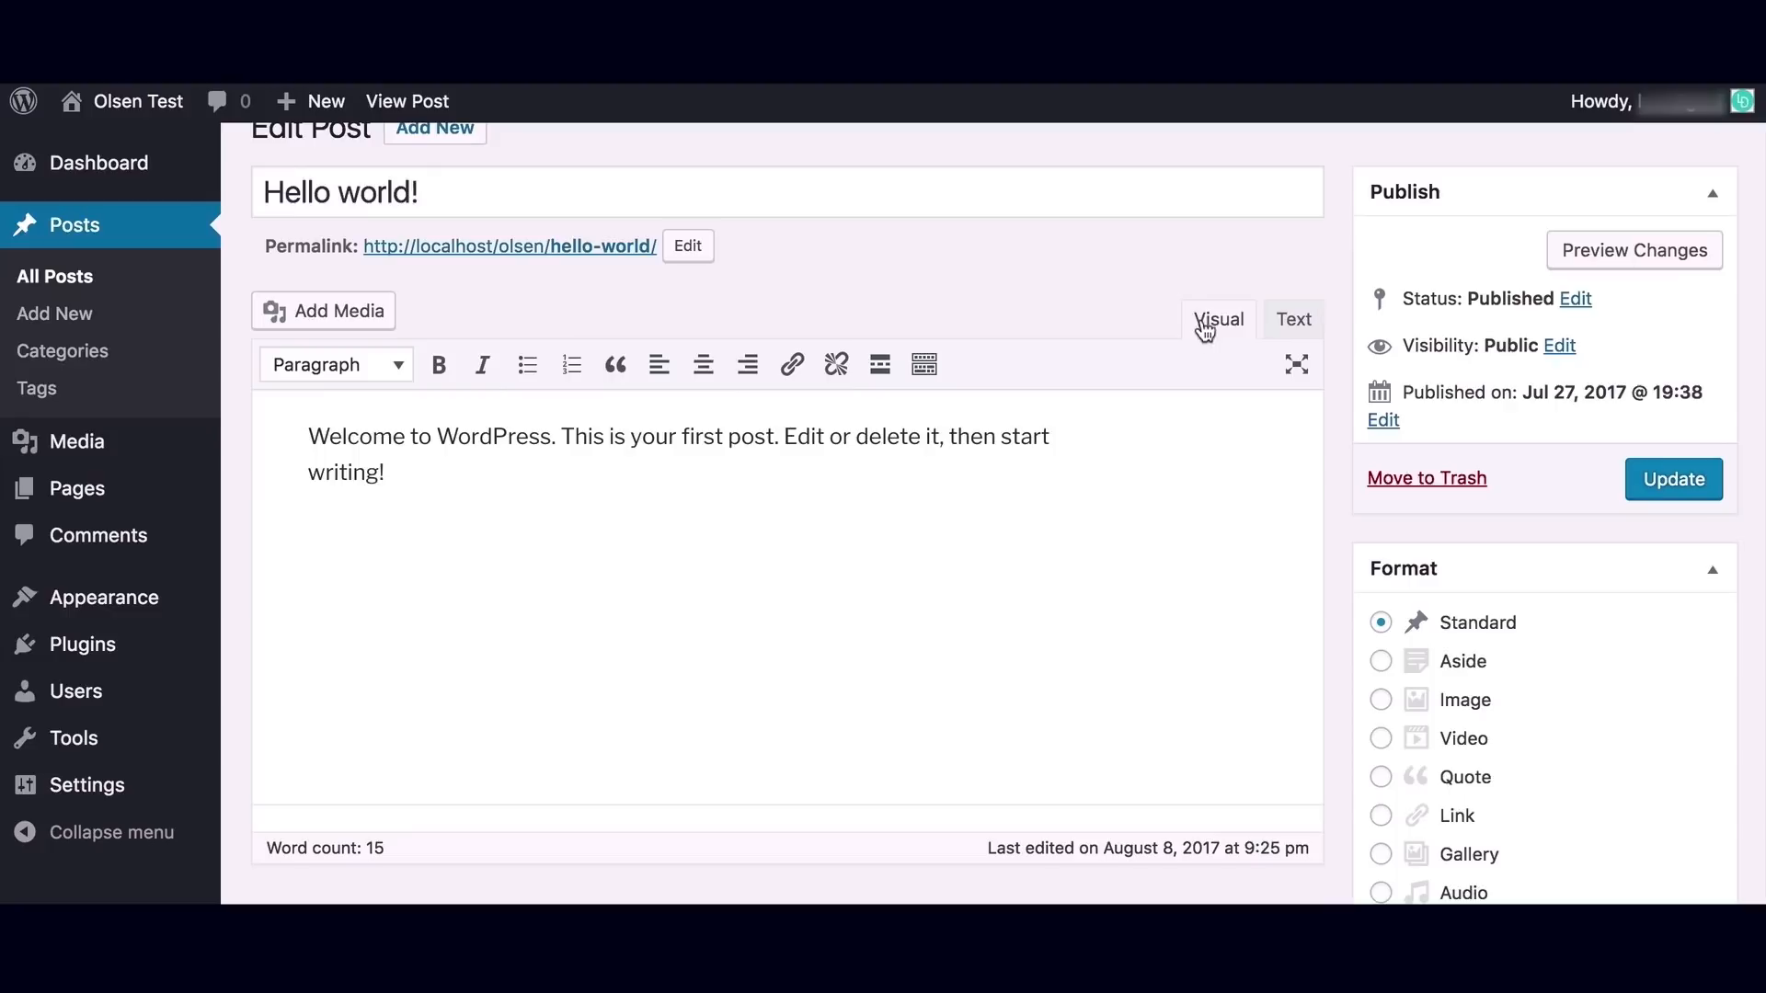
drag(398, 486, 252, 442)
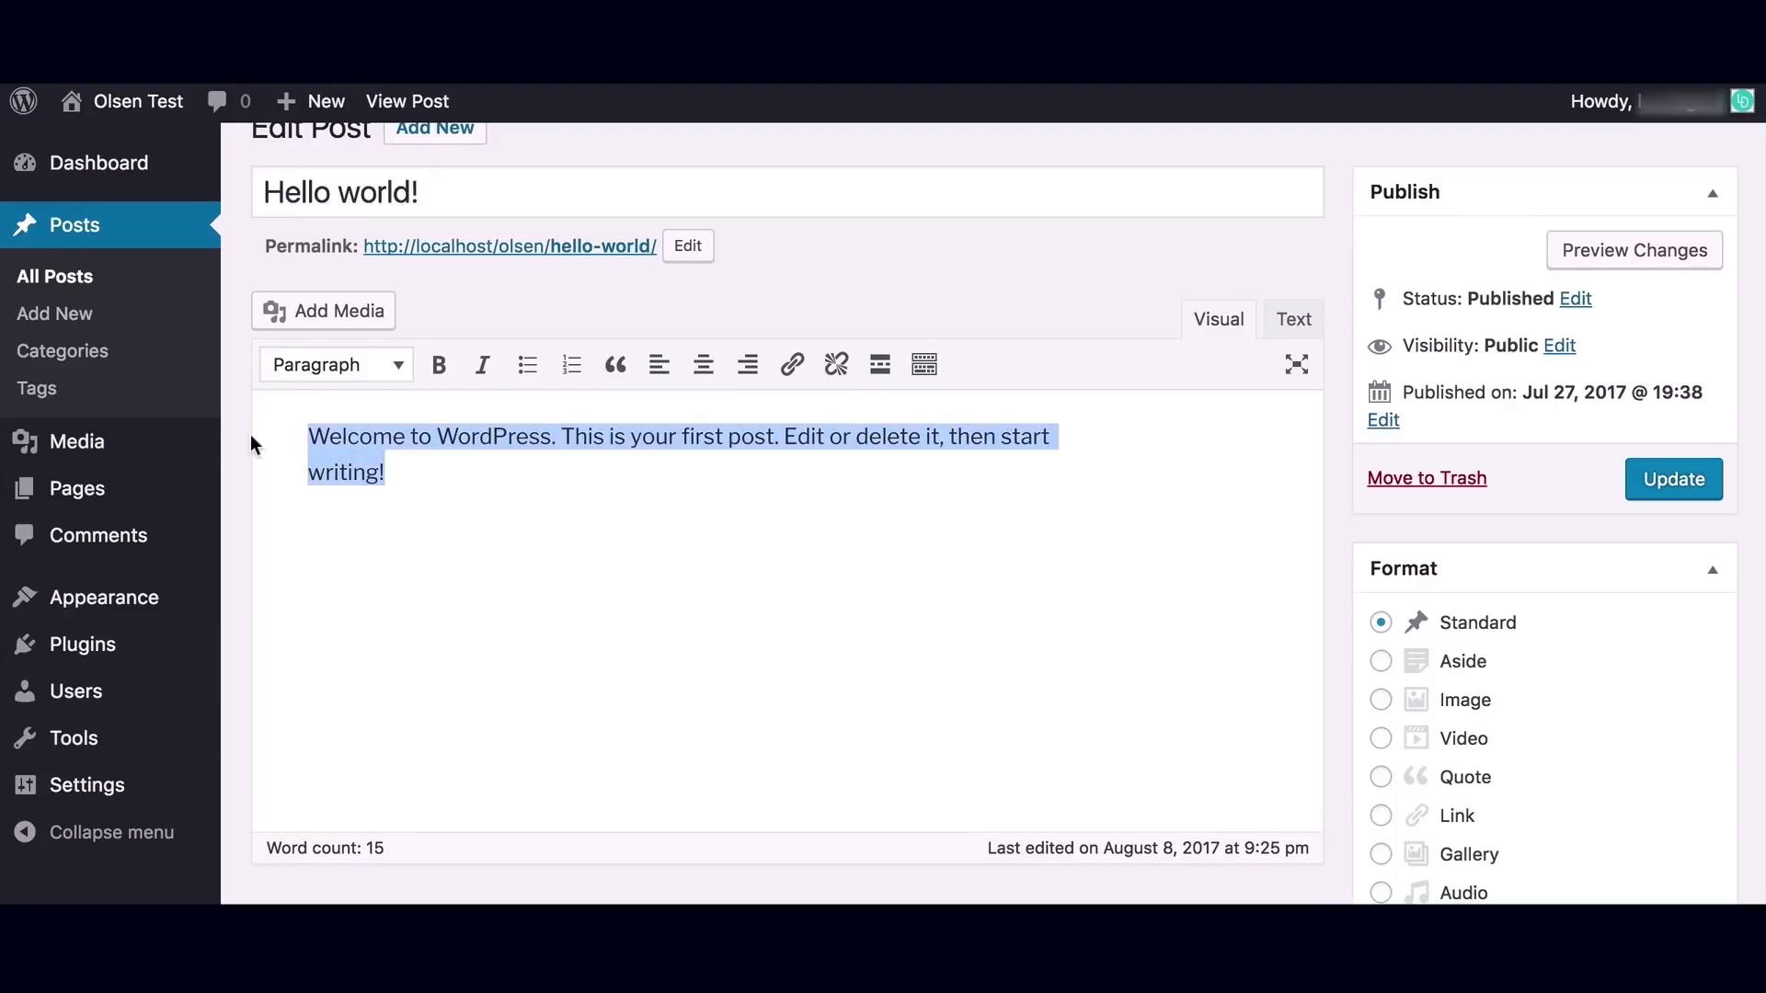
click(624, 499)
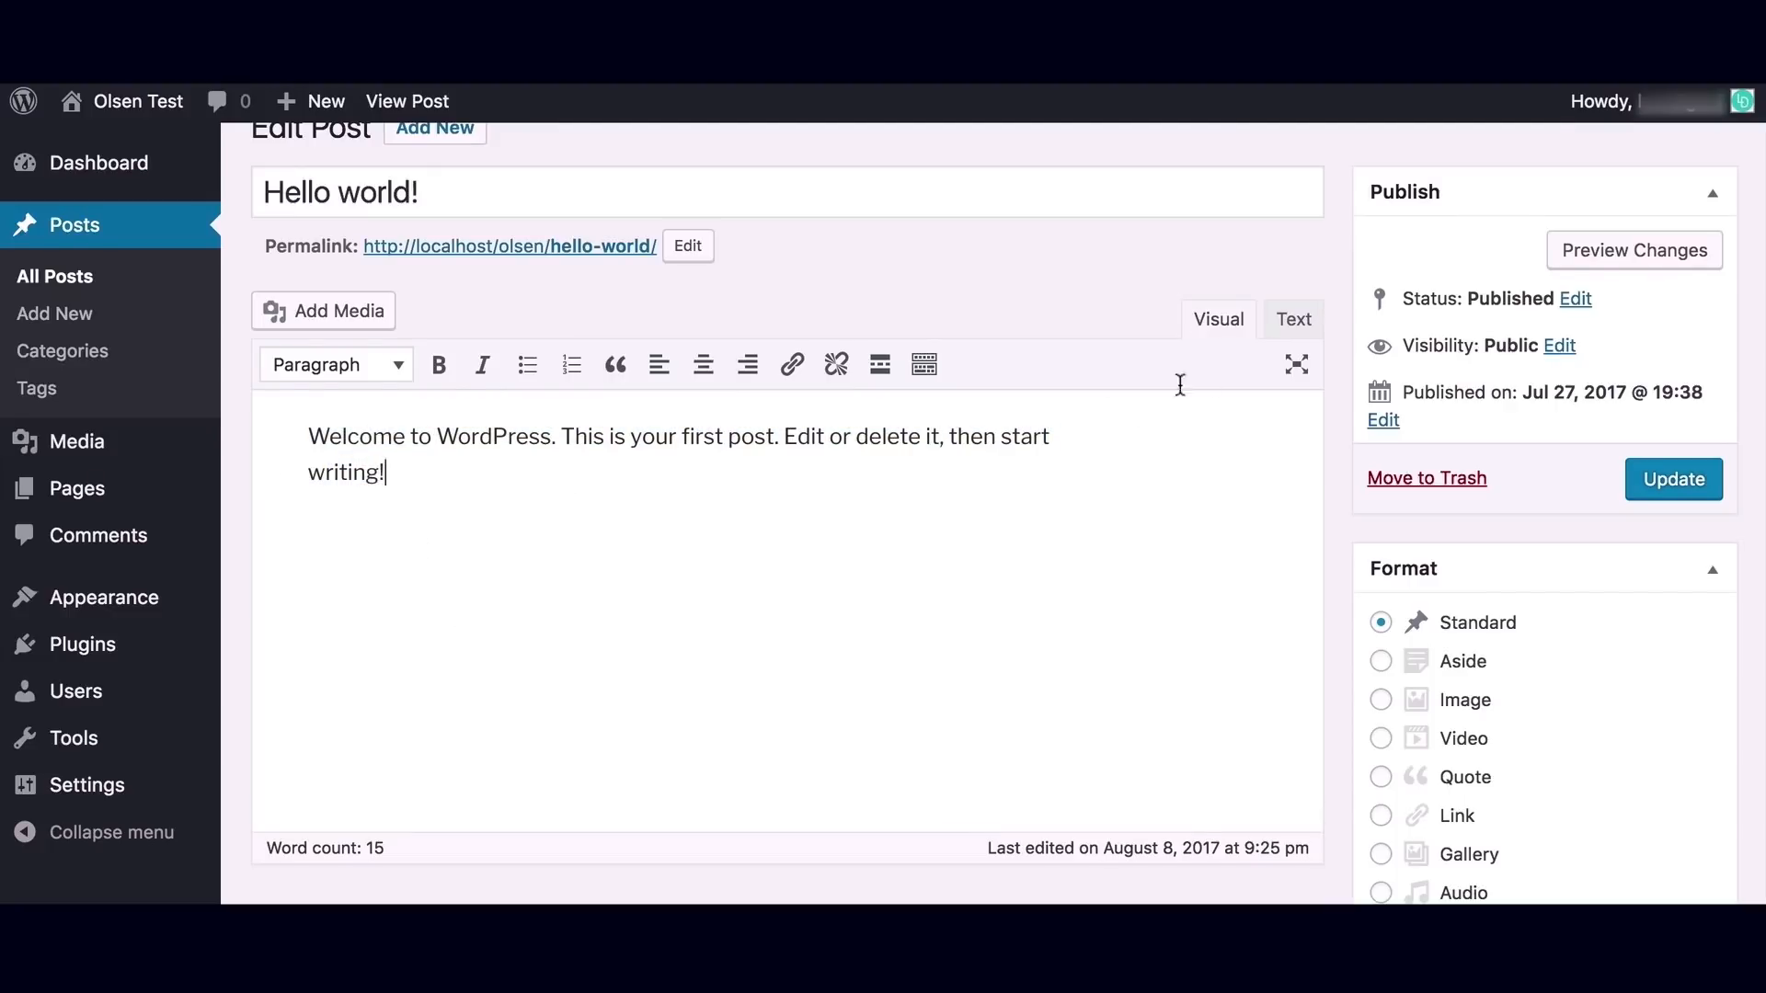
click(1292, 326)
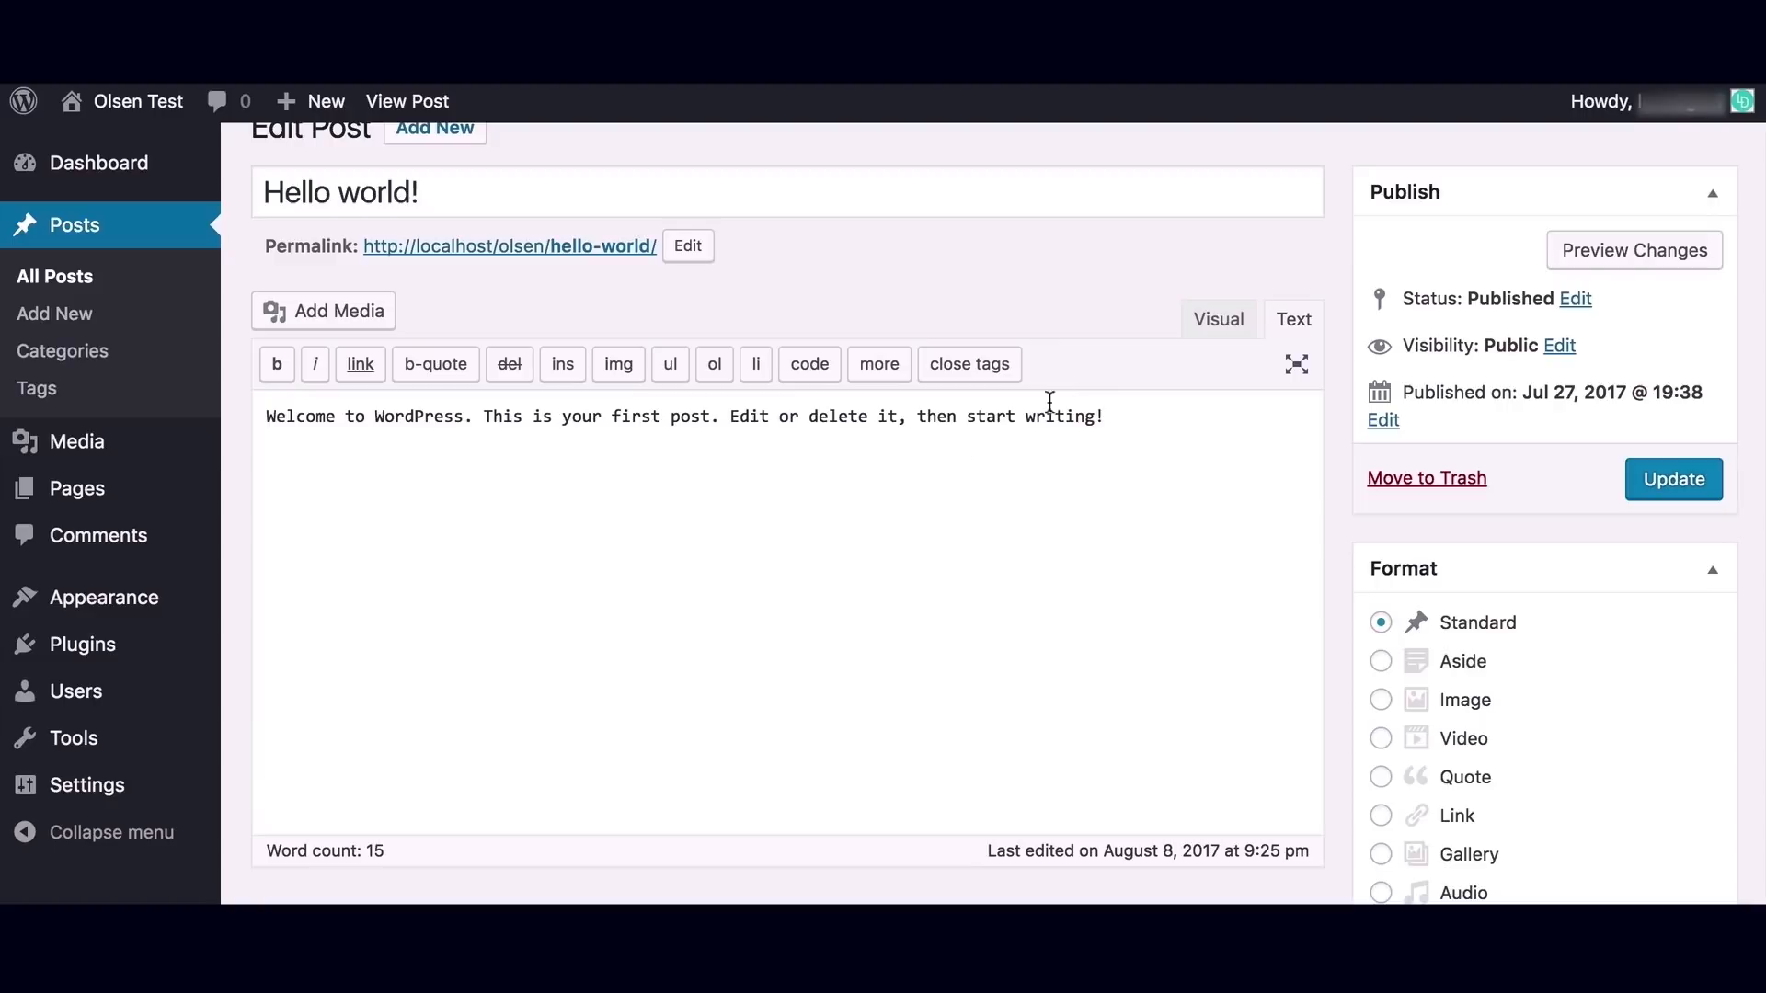
click(1188, 322)
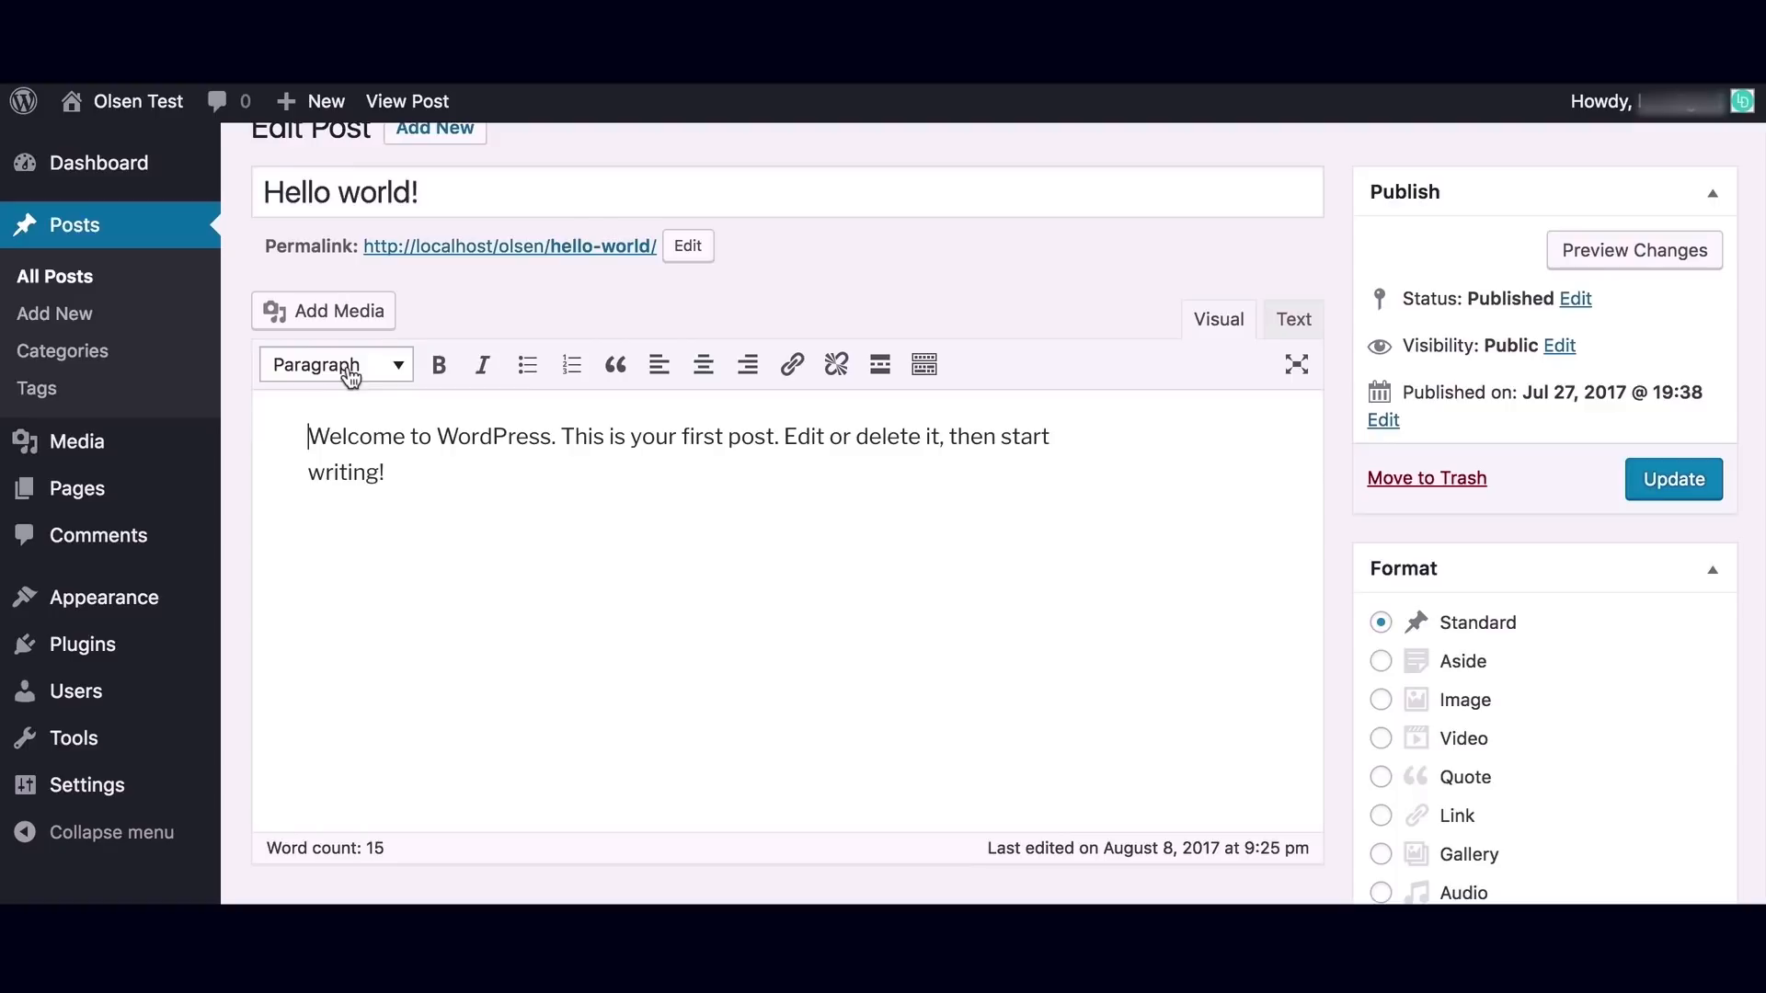
Show the second toolbar row and toggle Paste as text on, then off again.
click(918, 378)
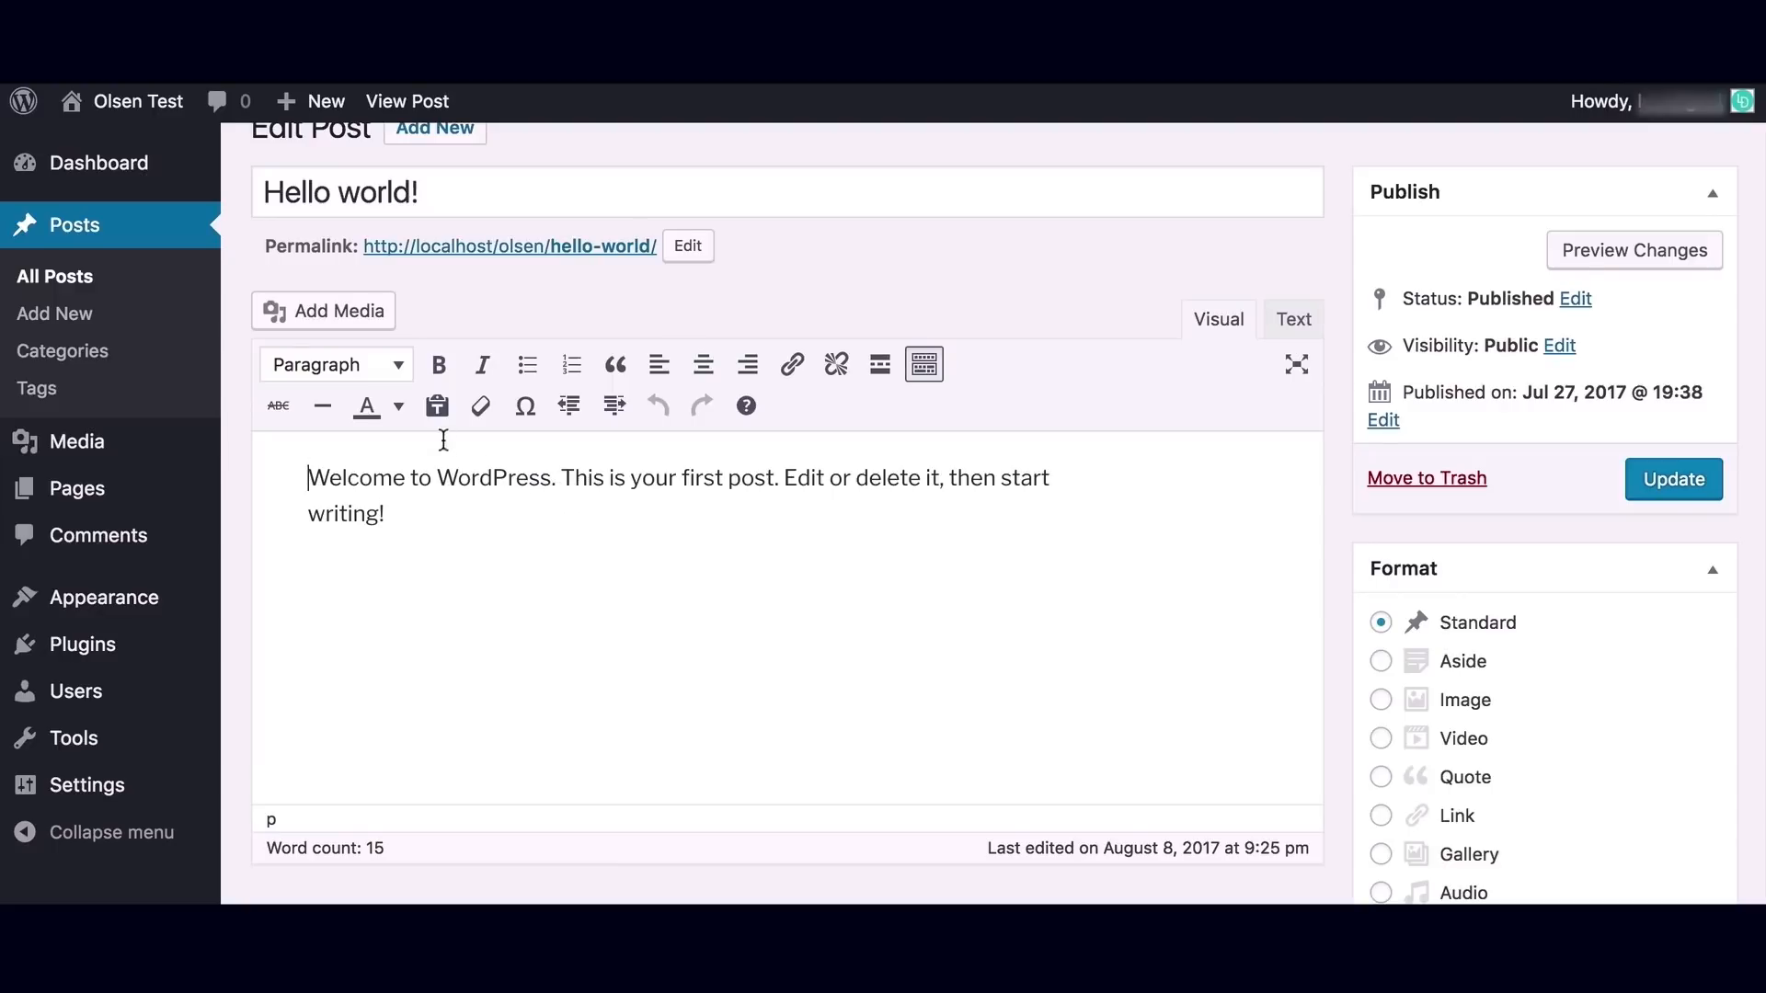
click(438, 409)
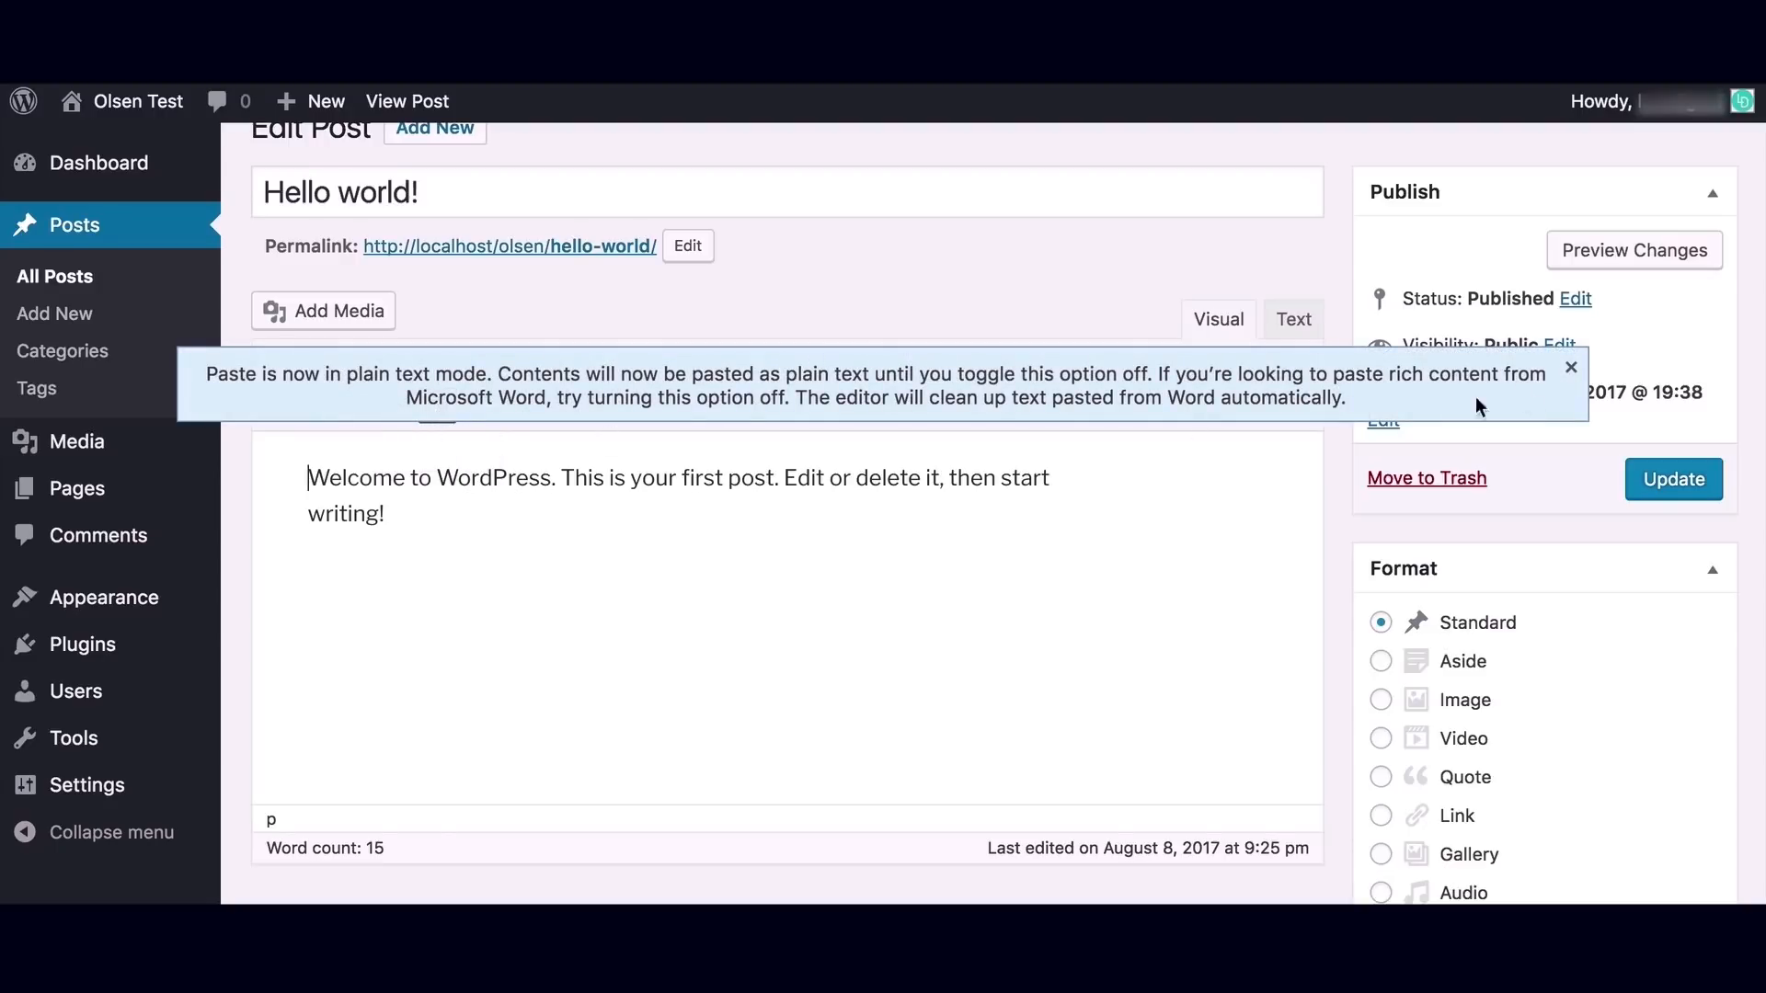
click(1572, 369)
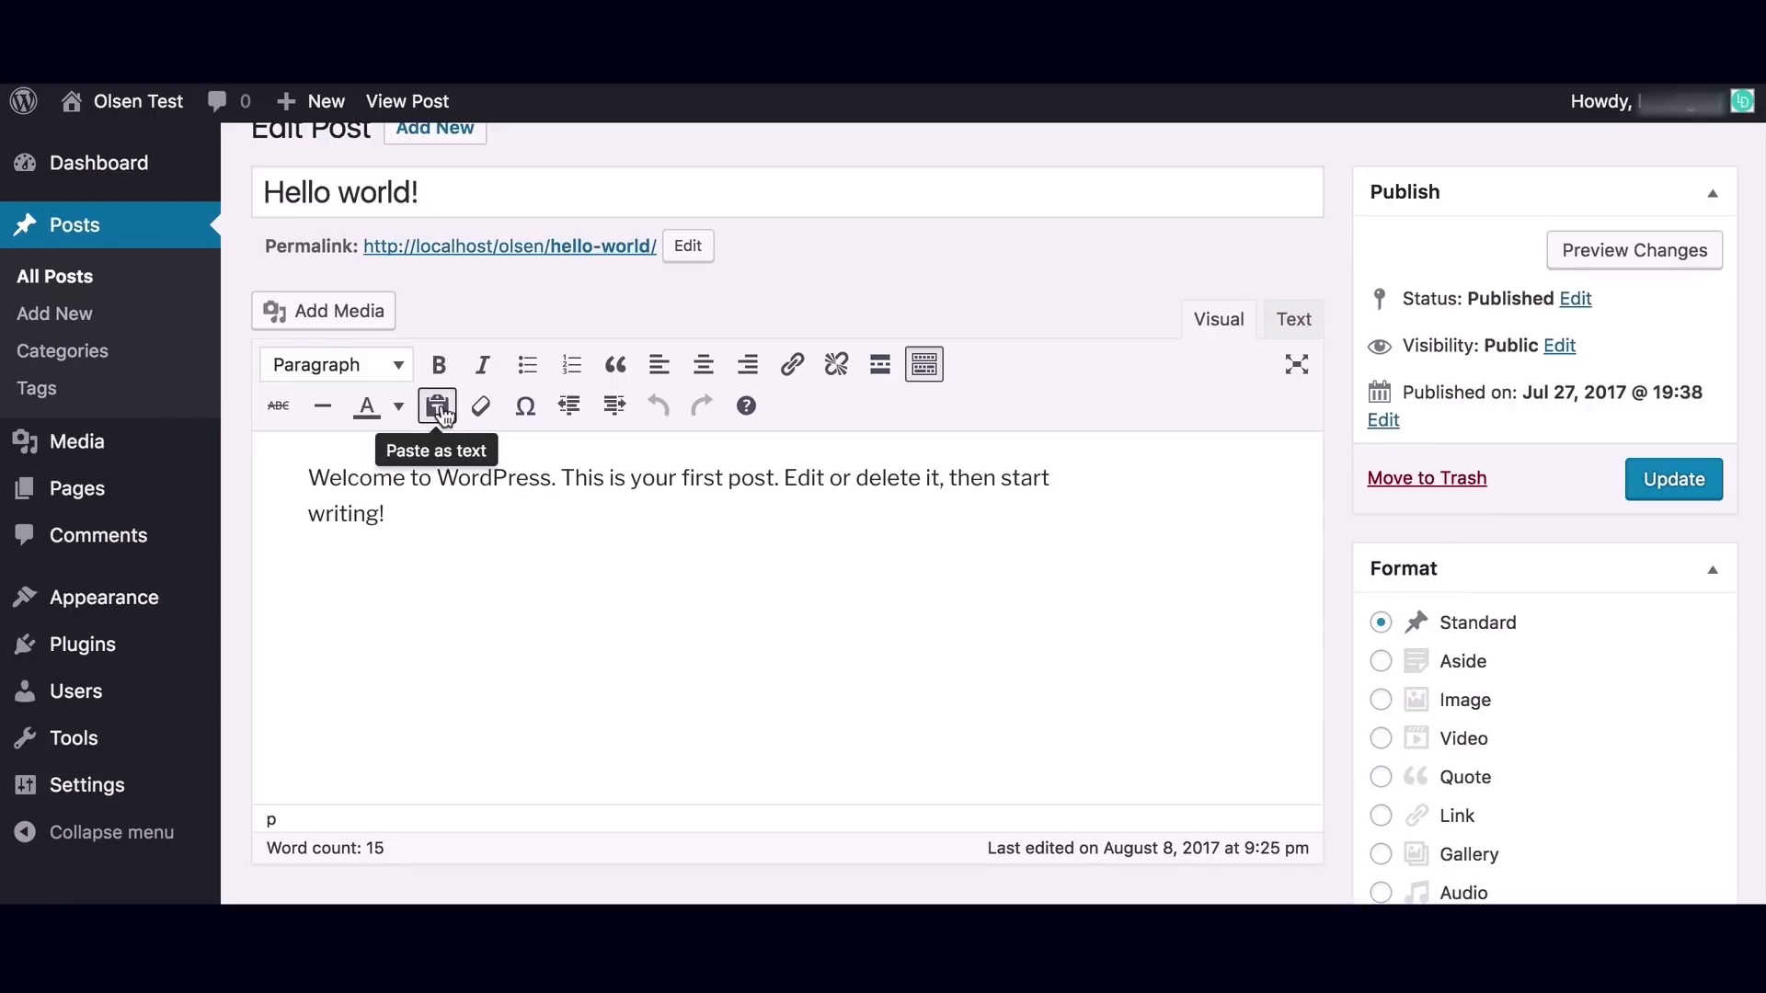
click(1293, 319)
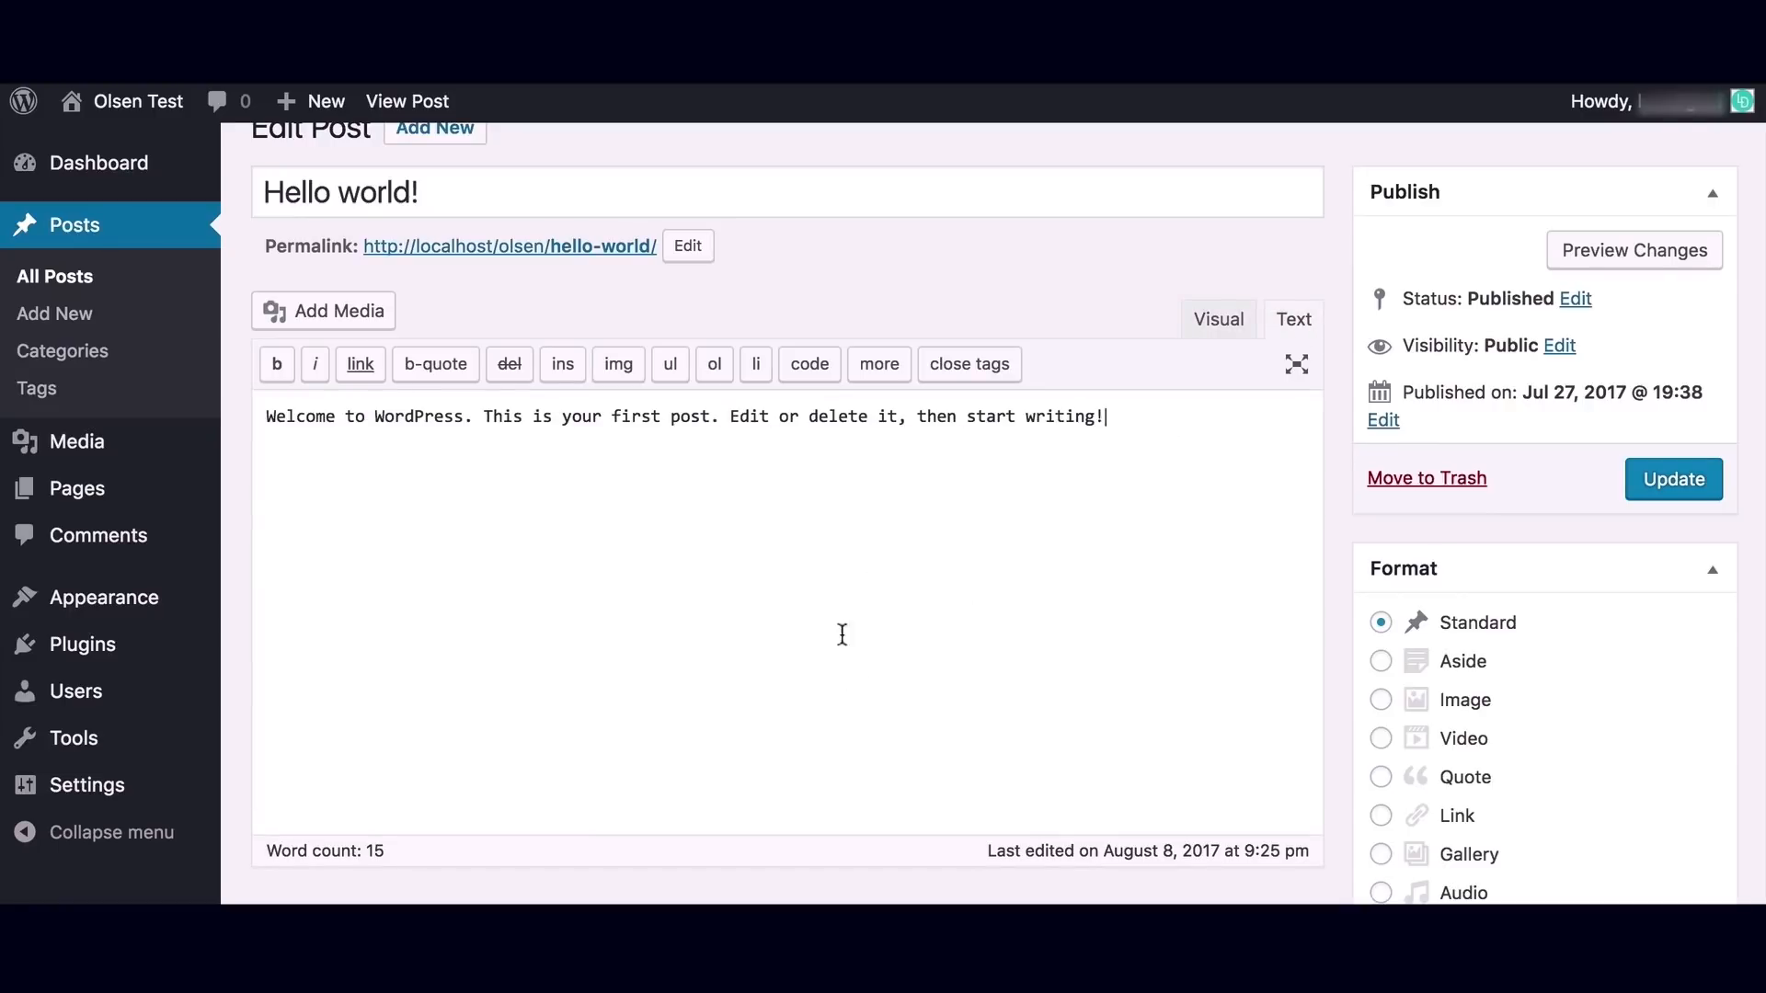
click(1210, 328)
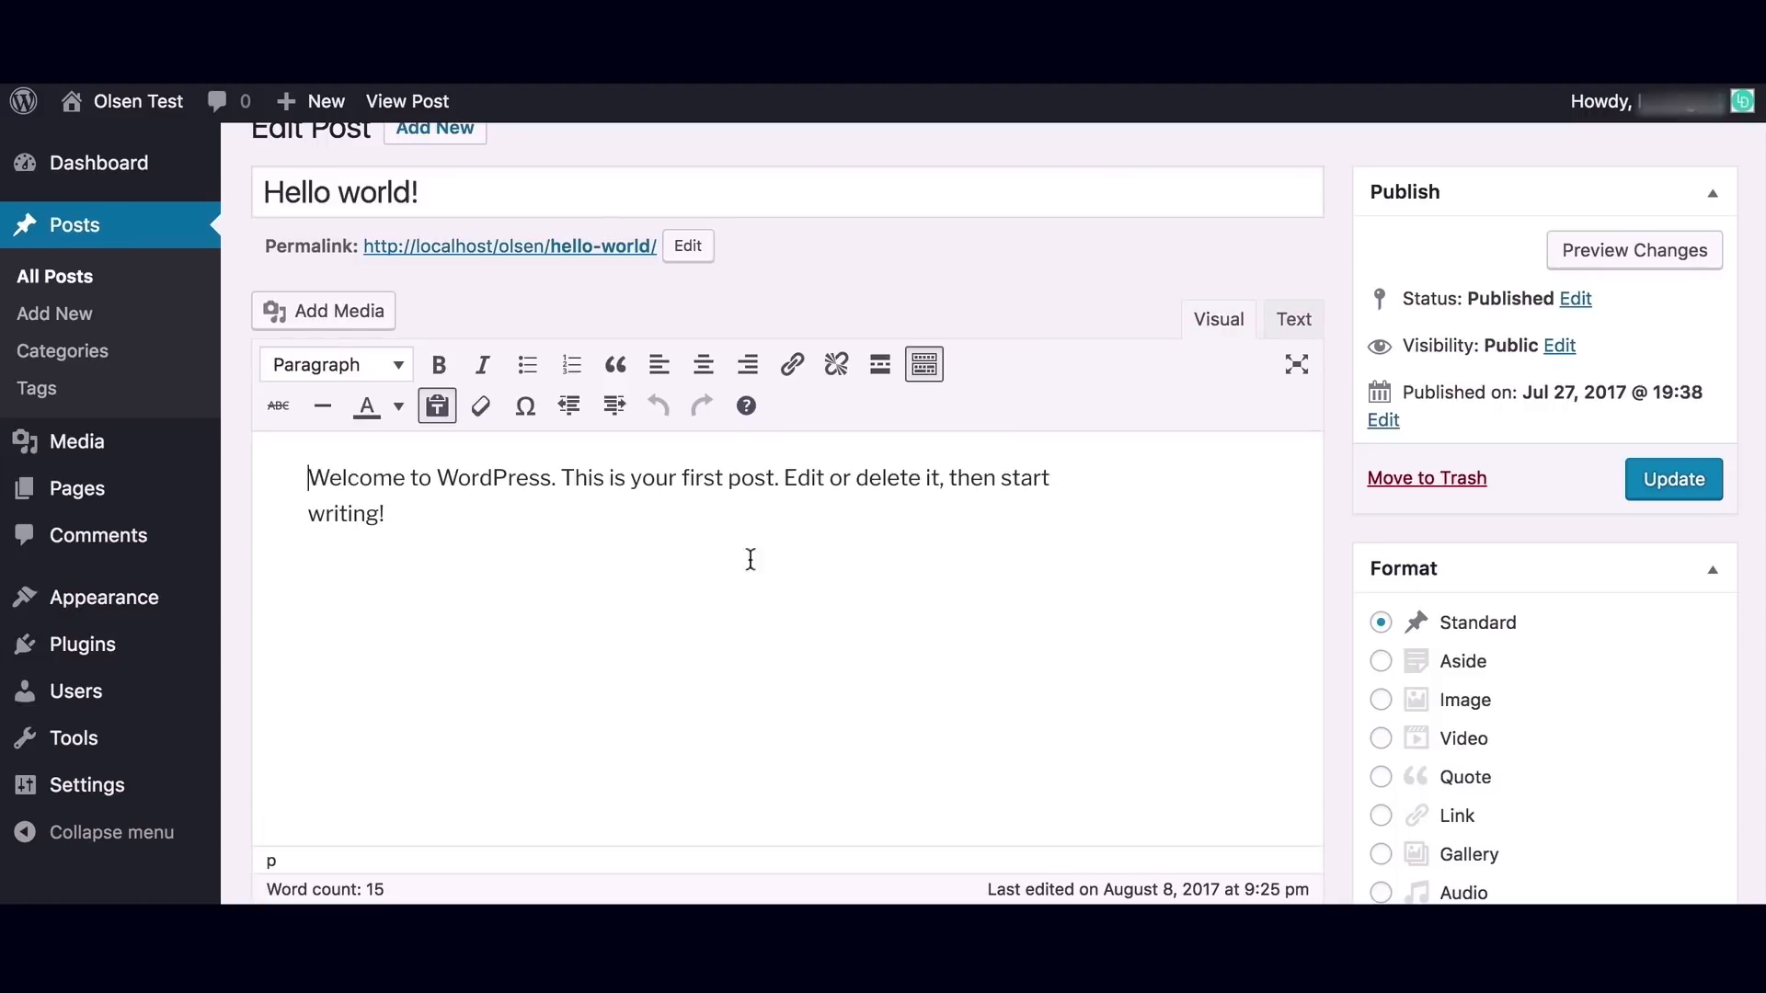
click(447, 417)
Toggle distraction-free writing mode on and off, then select 'Welcome to WordPress'.
click(1290, 371)
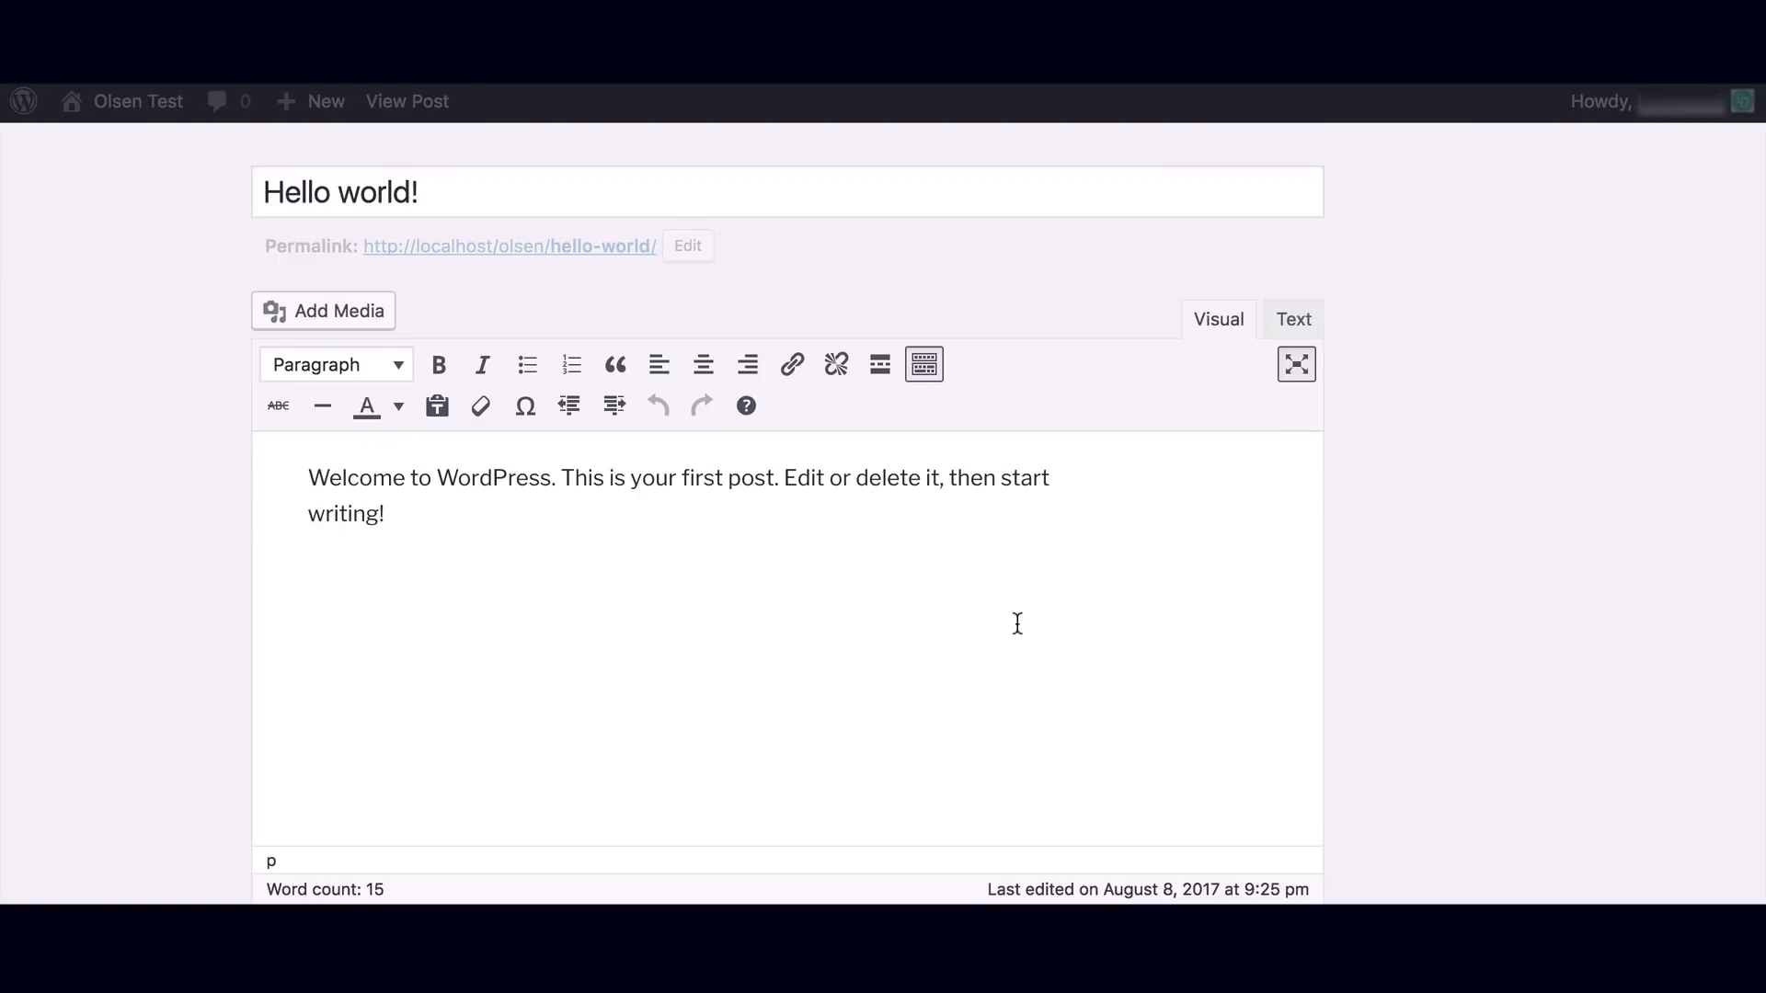
click(1295, 366)
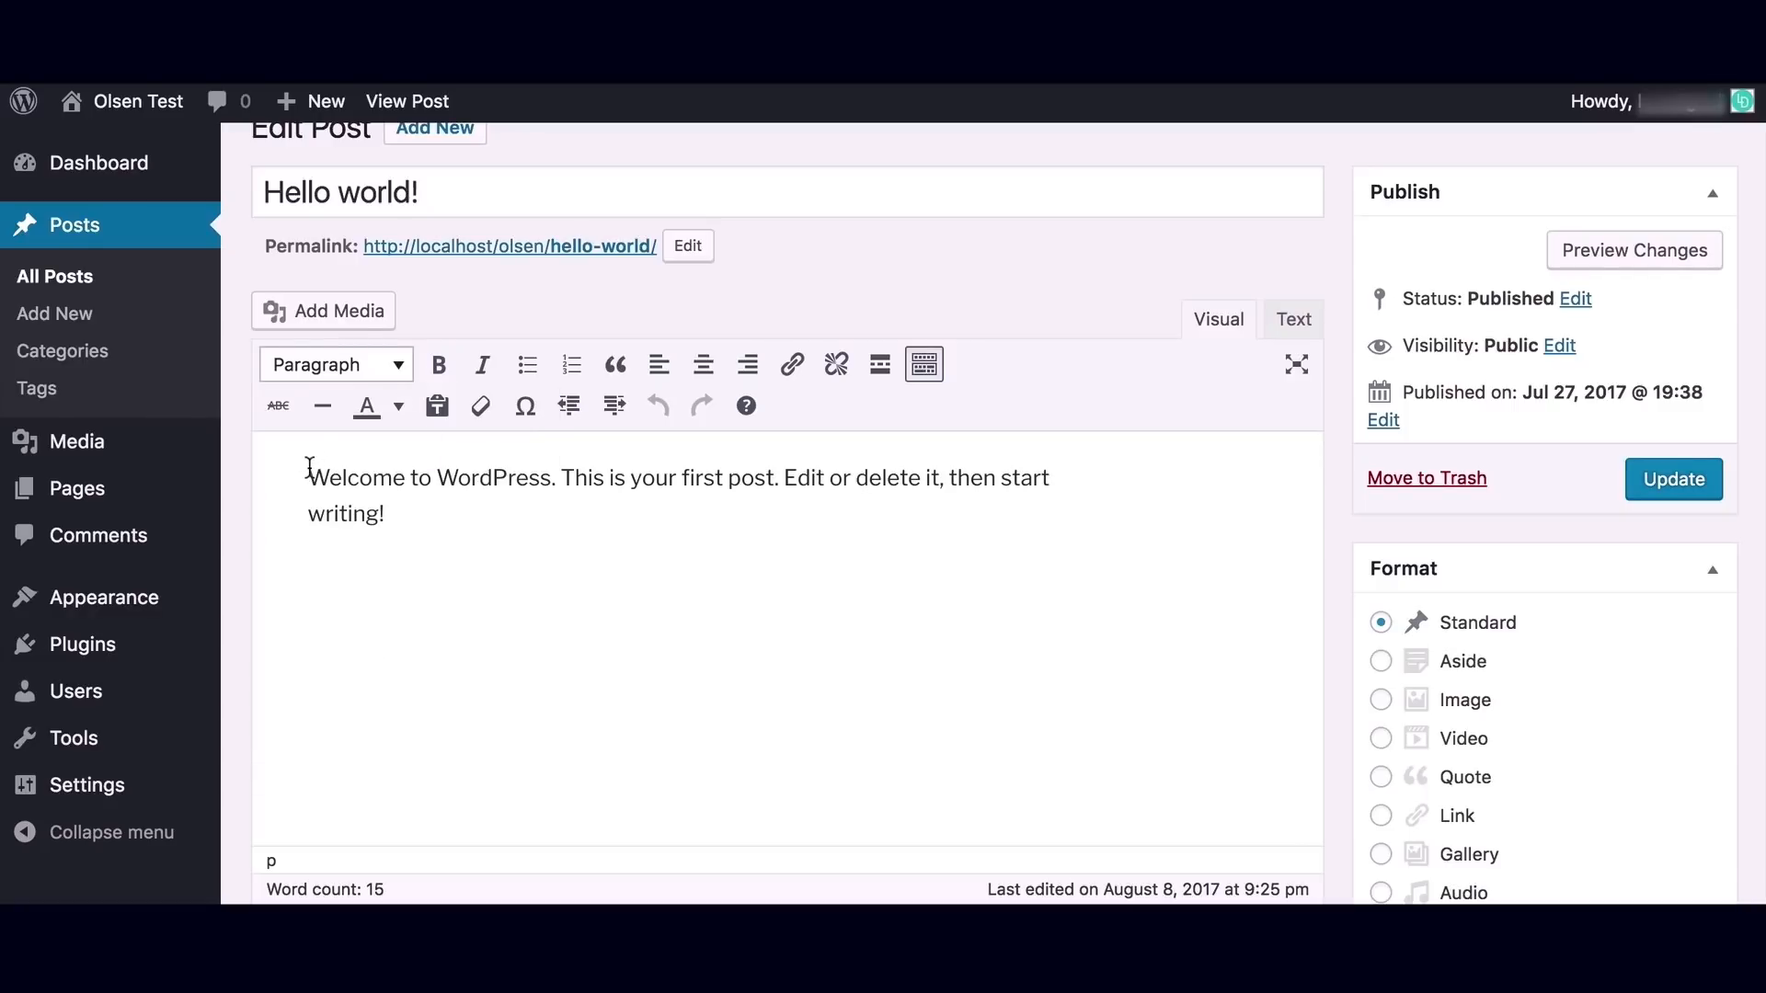
drag(310, 466, 550, 476)
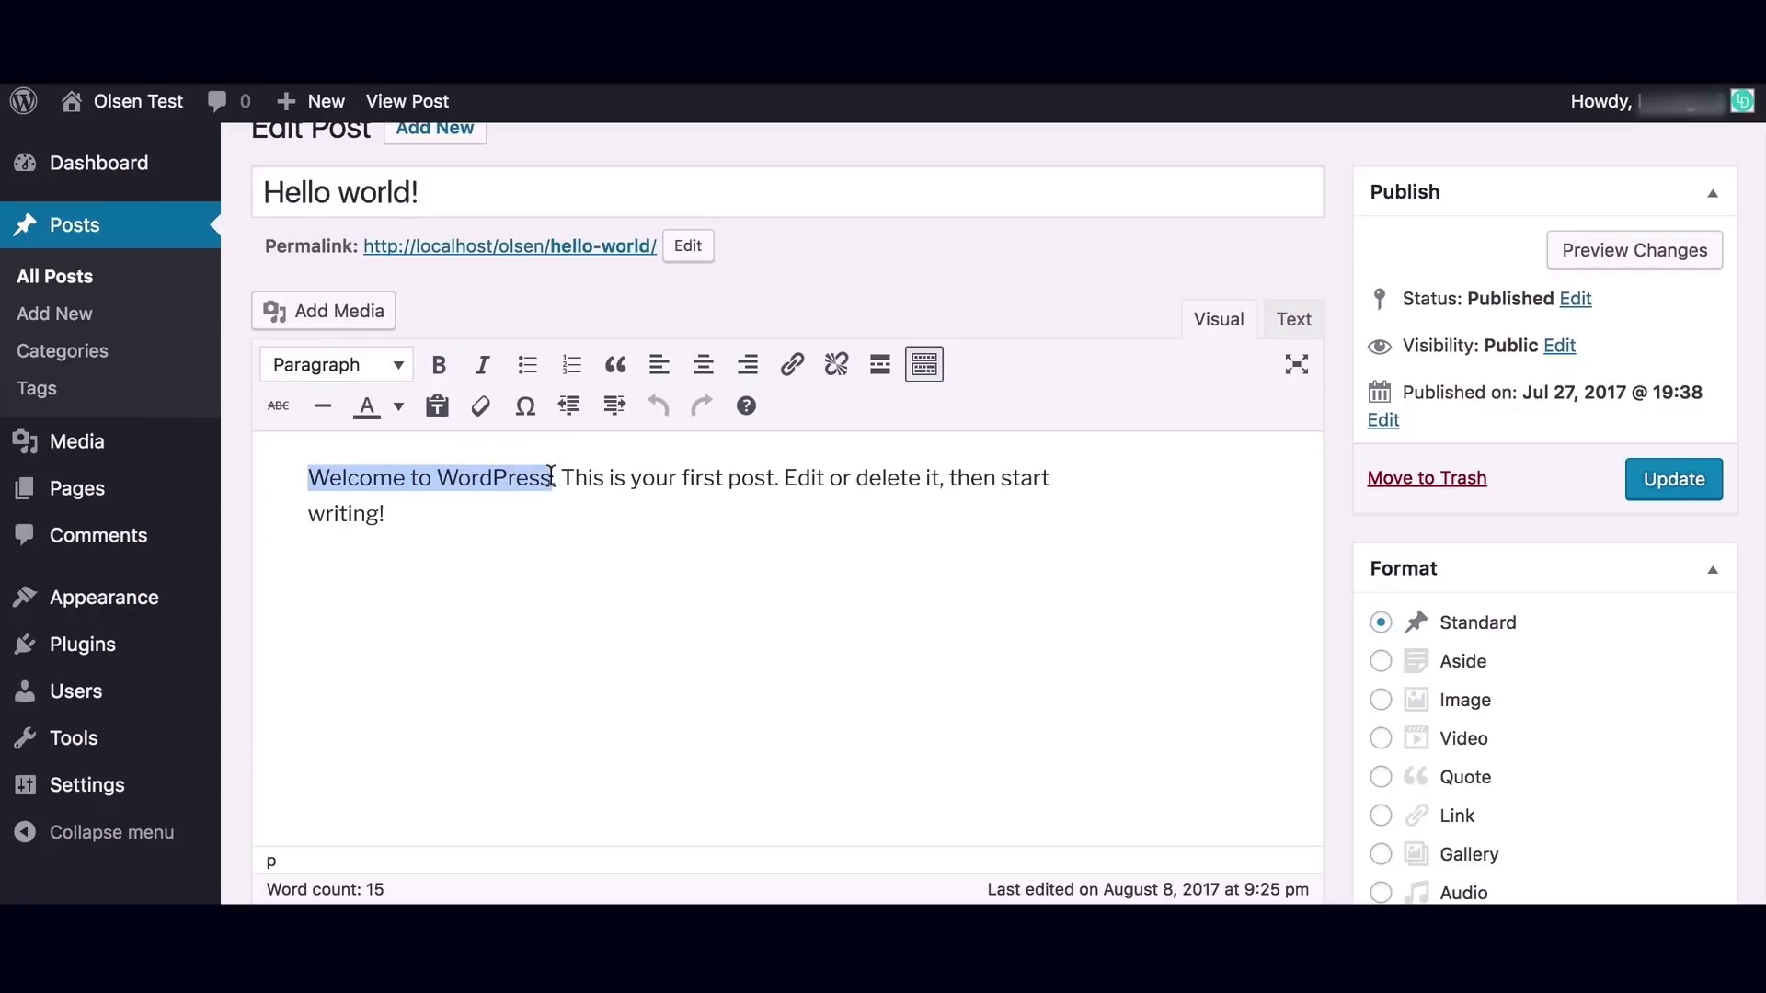
click(405, 367)
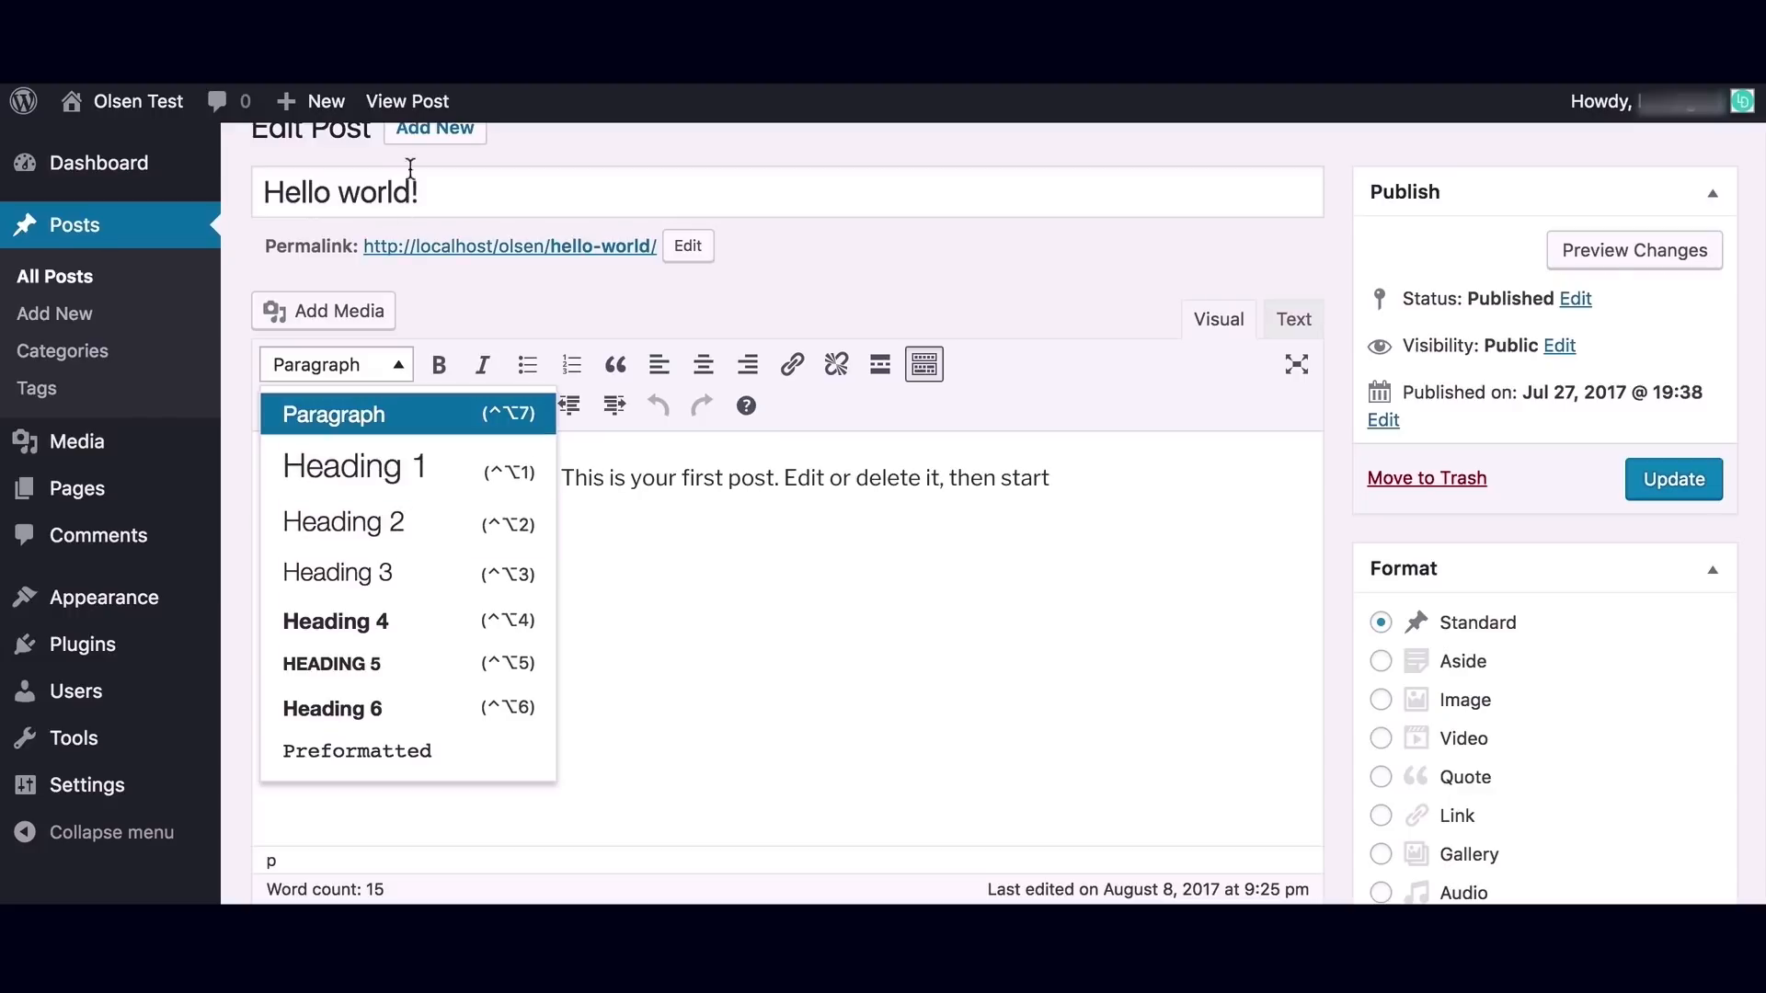
click(317, 198)
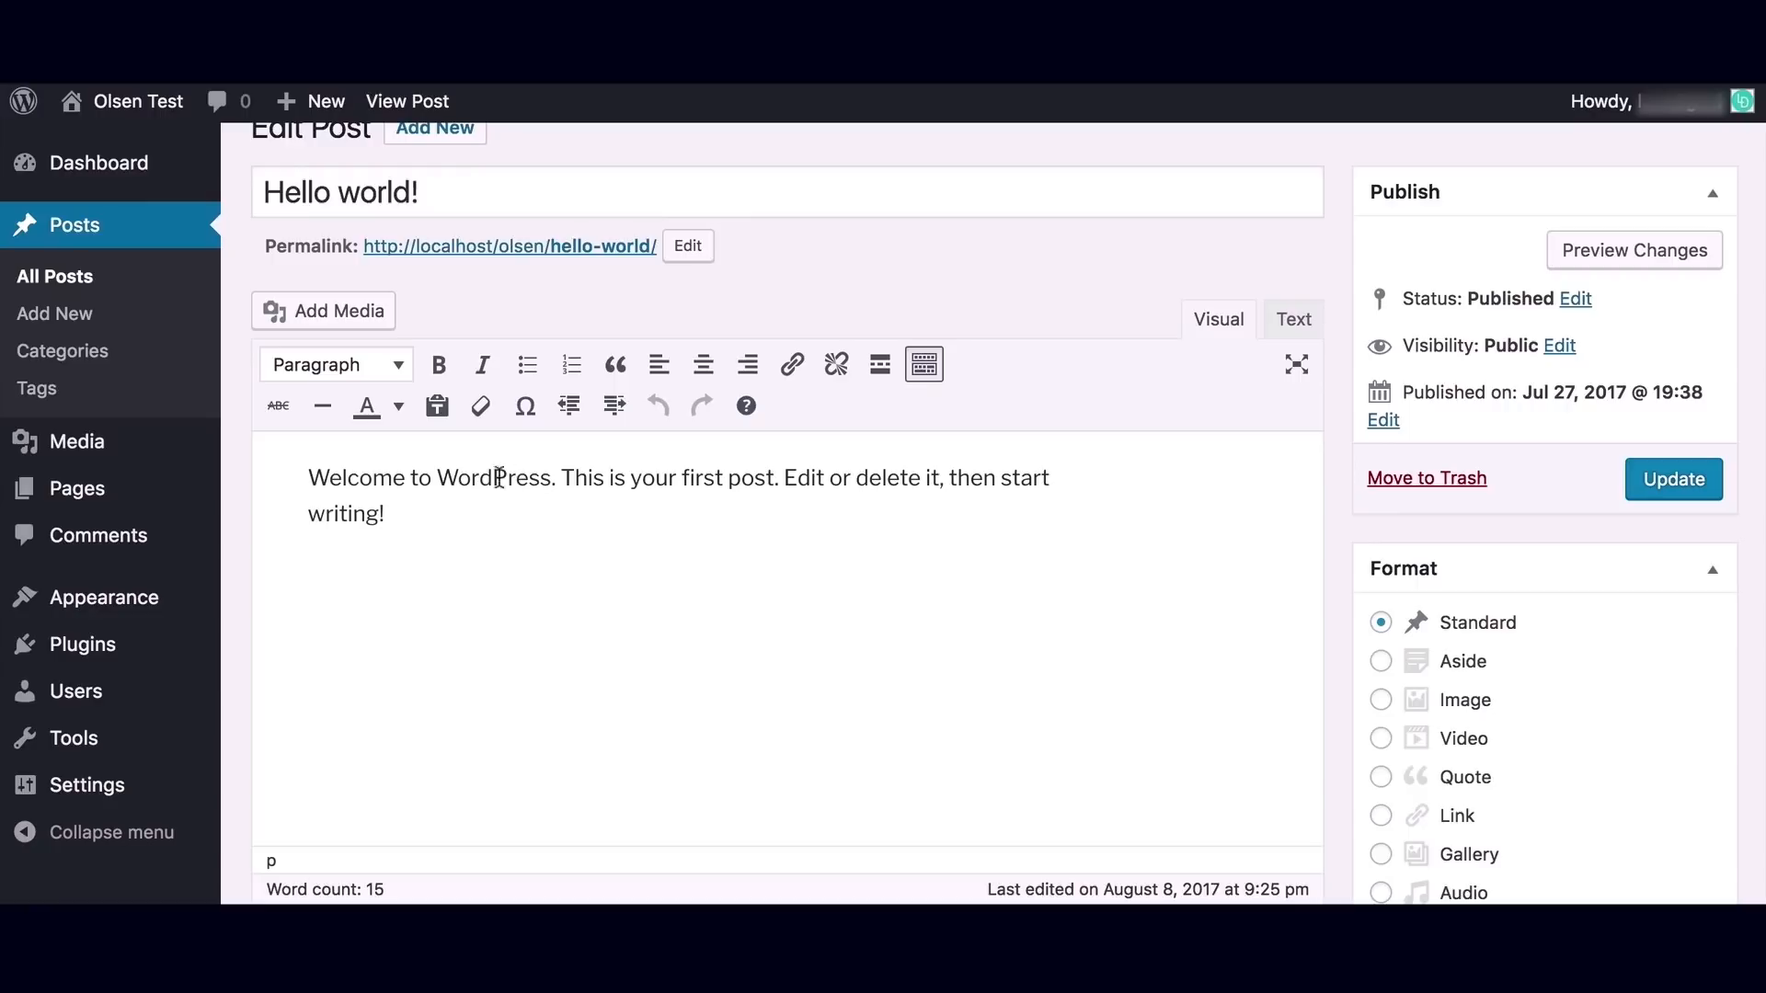
drag(548, 480, 304, 467)
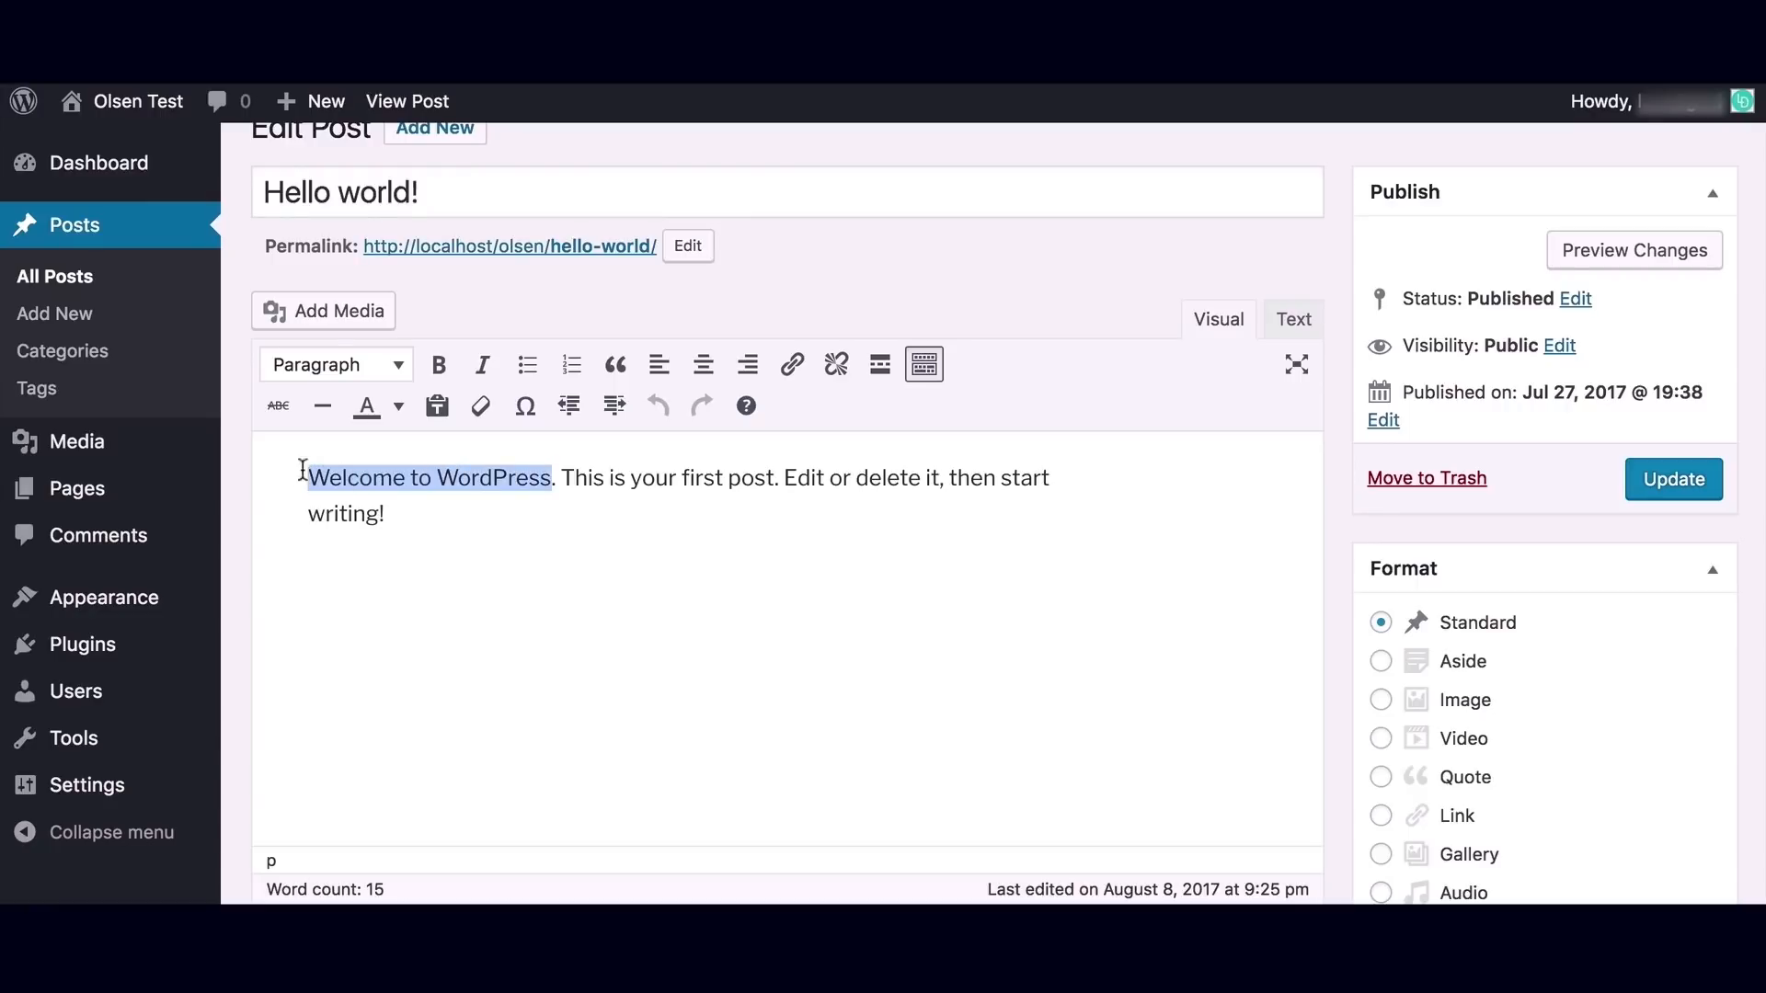
click(435, 368)
click(435, 367)
click(479, 371)
click(480, 371)
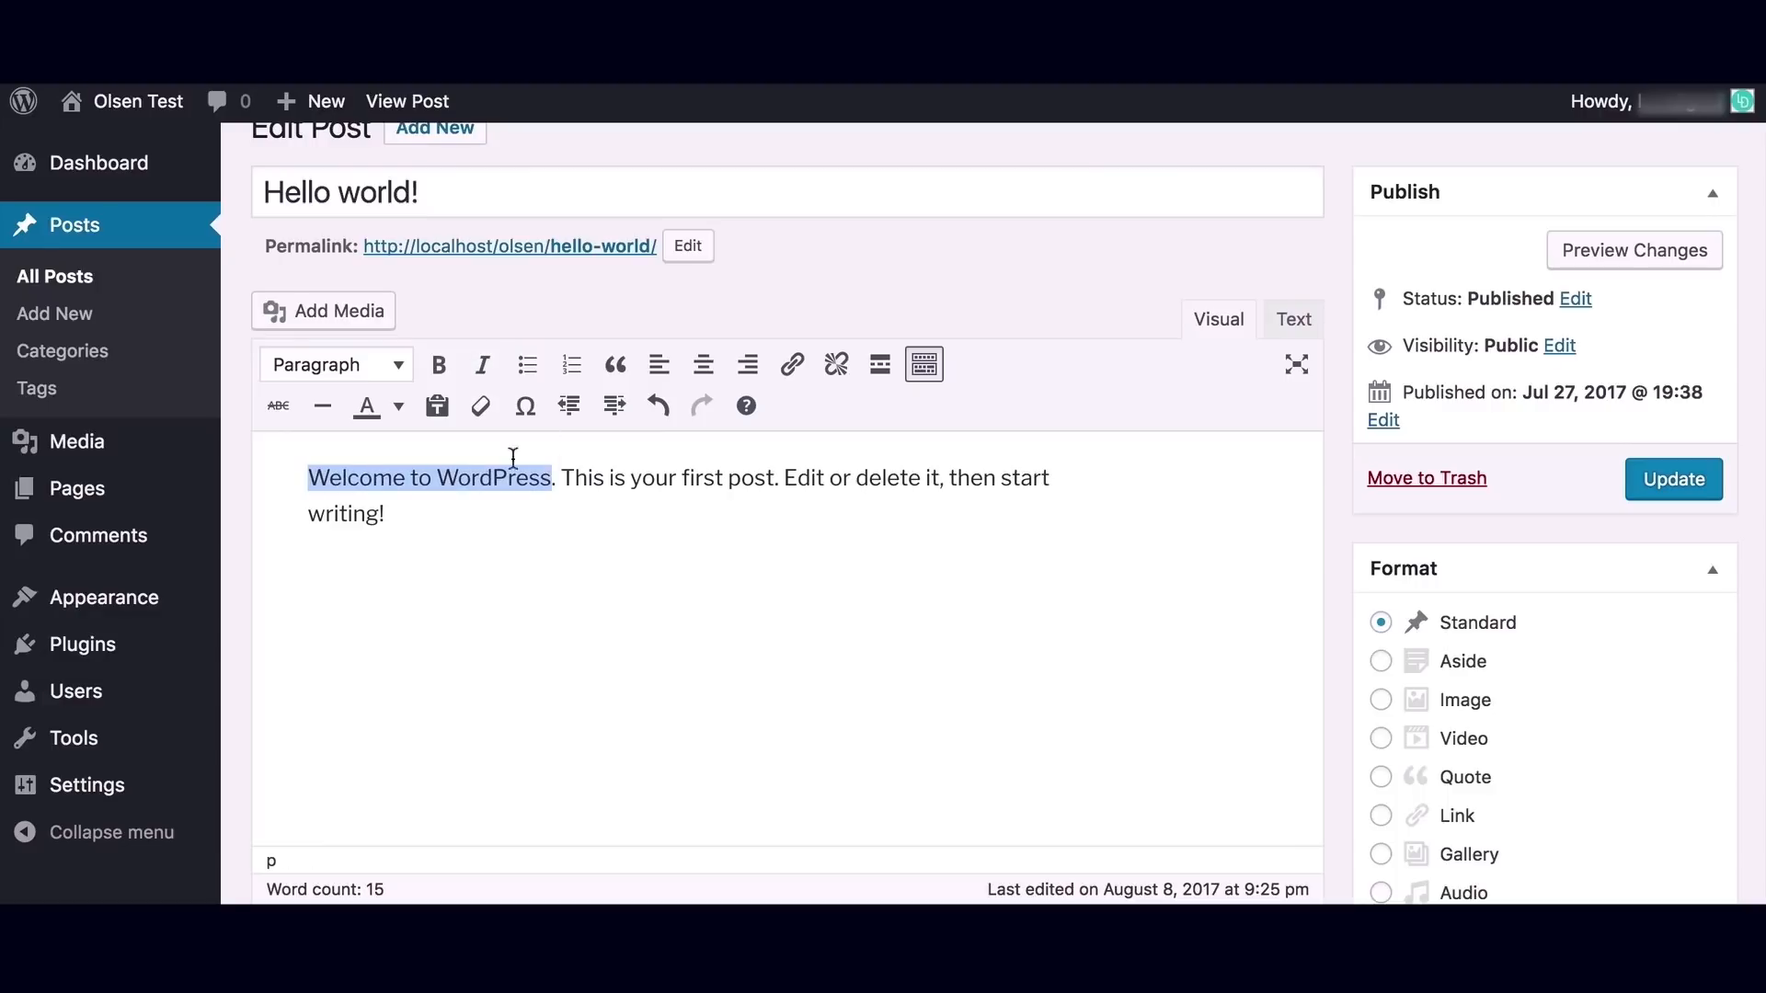
Continue the bulleted list below the paragraph with the item Two.
click(527, 504)
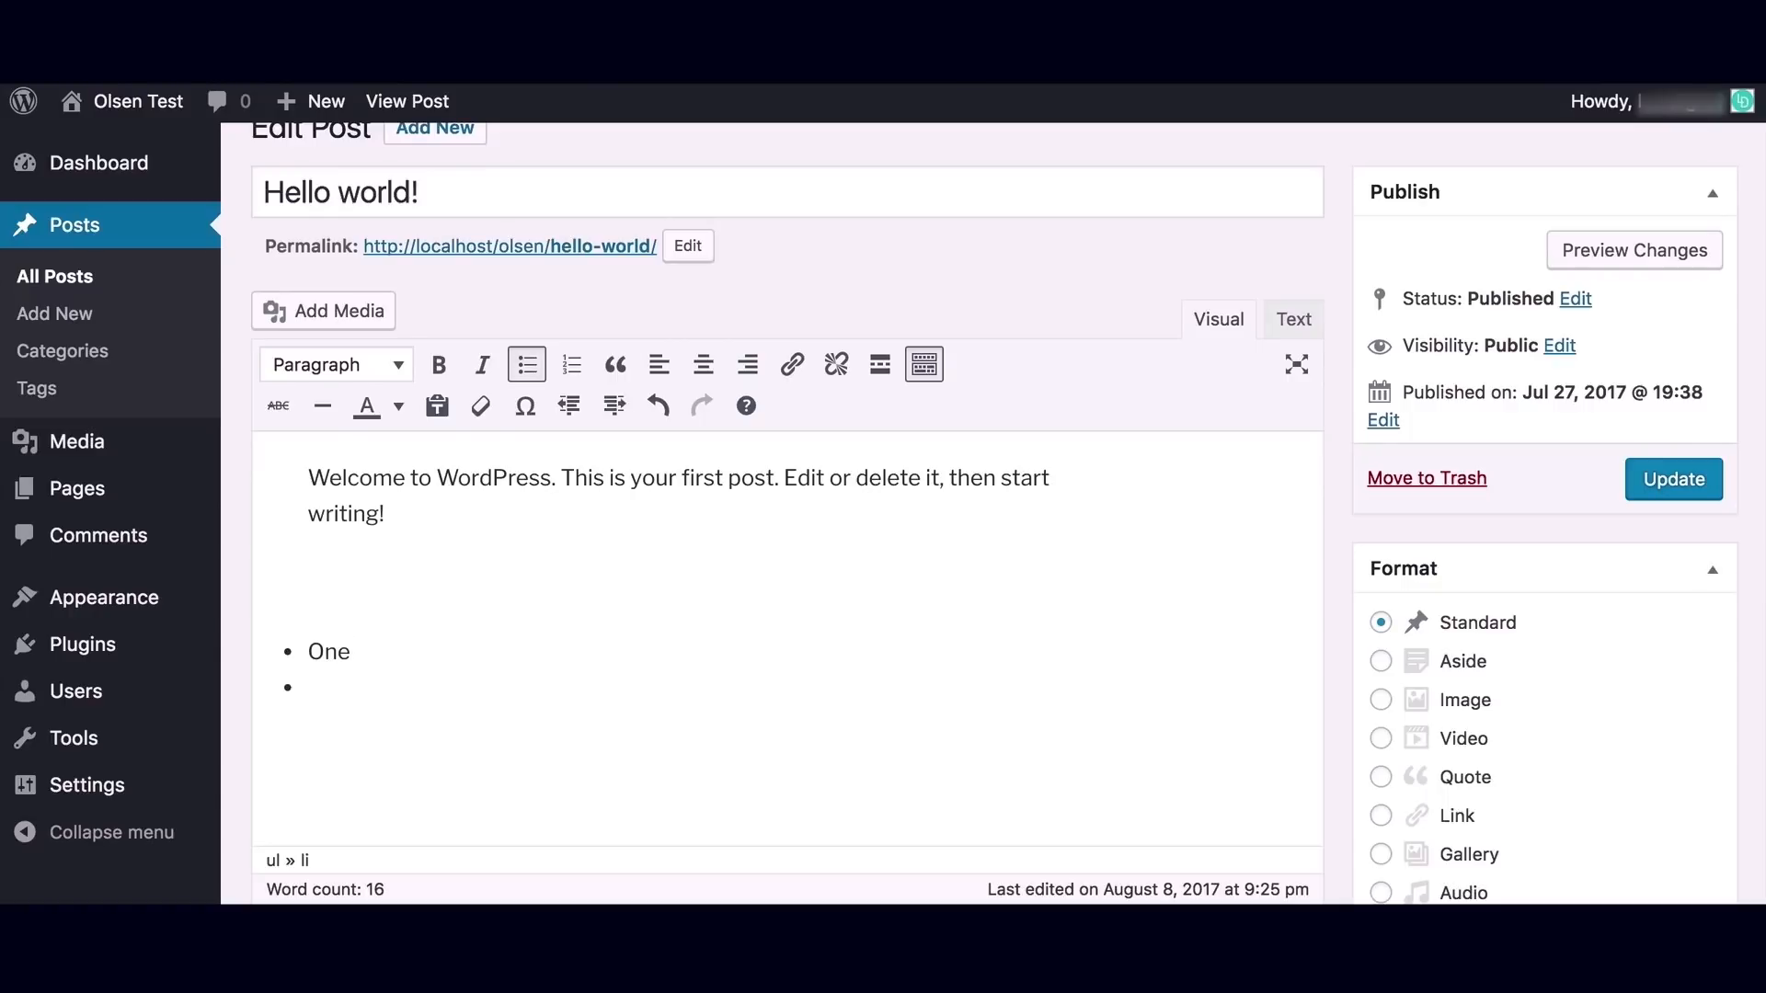
text(Two)
key(Return)
key(Return)
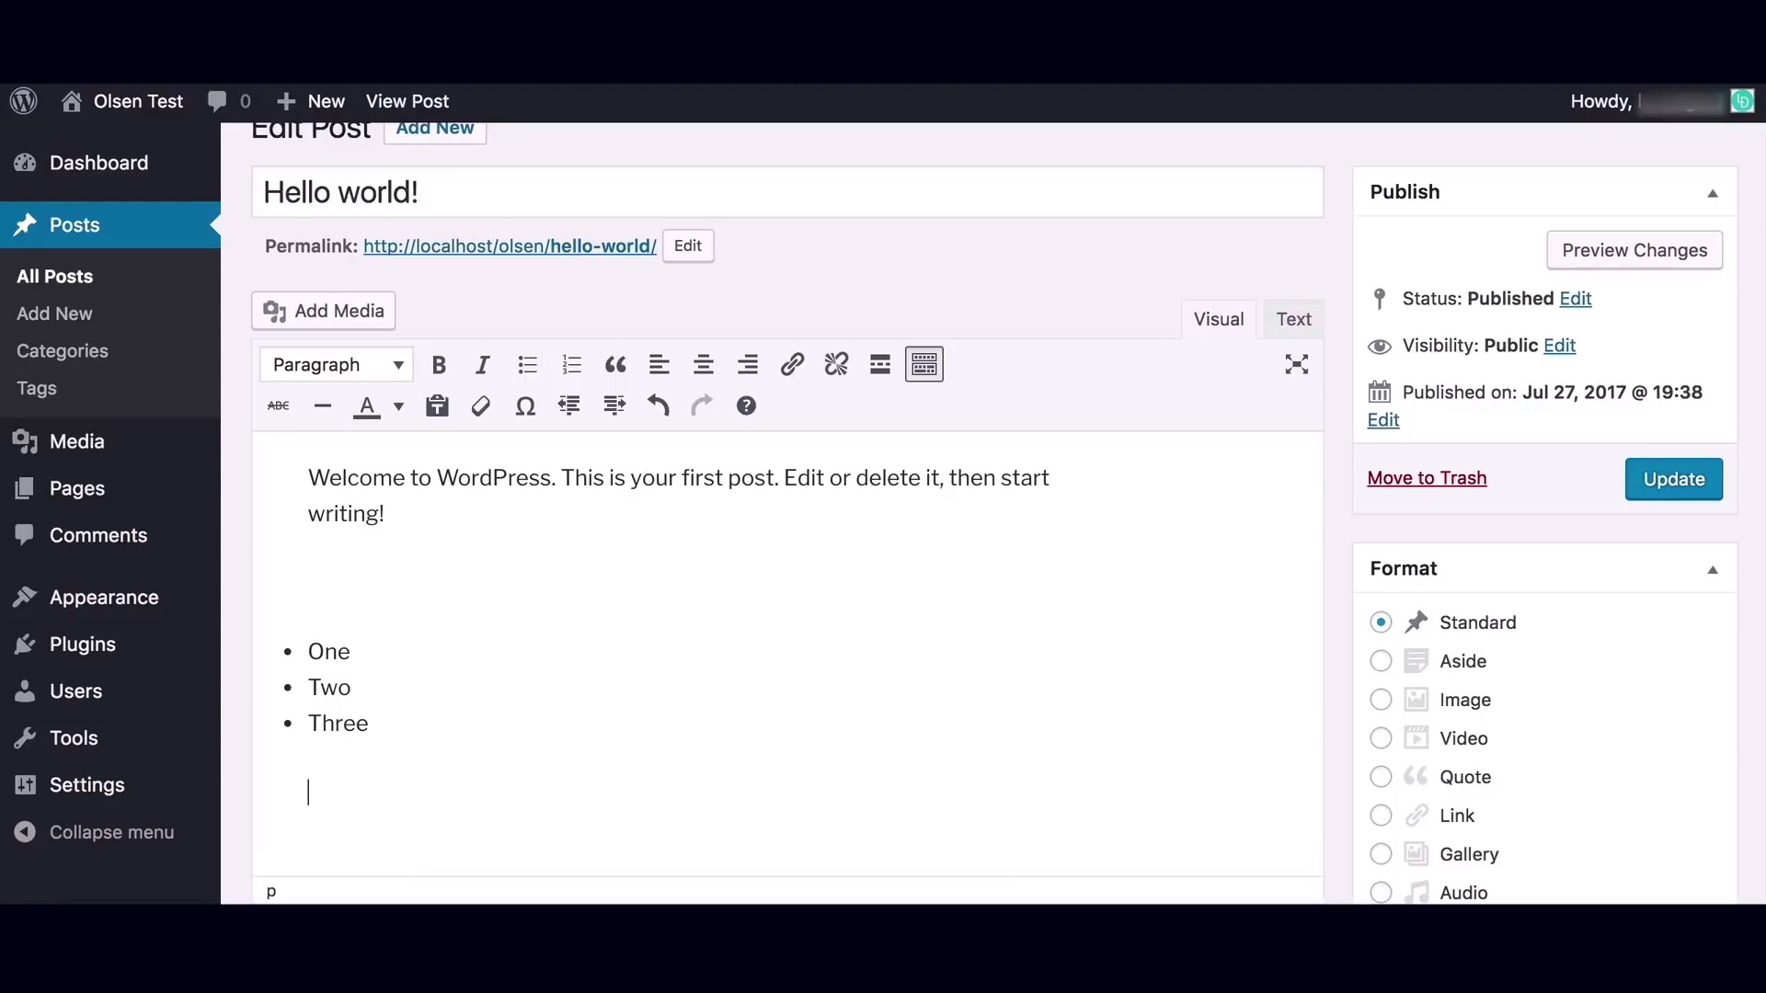
Add a numbered list reading One, Two, Three.
text(1. )
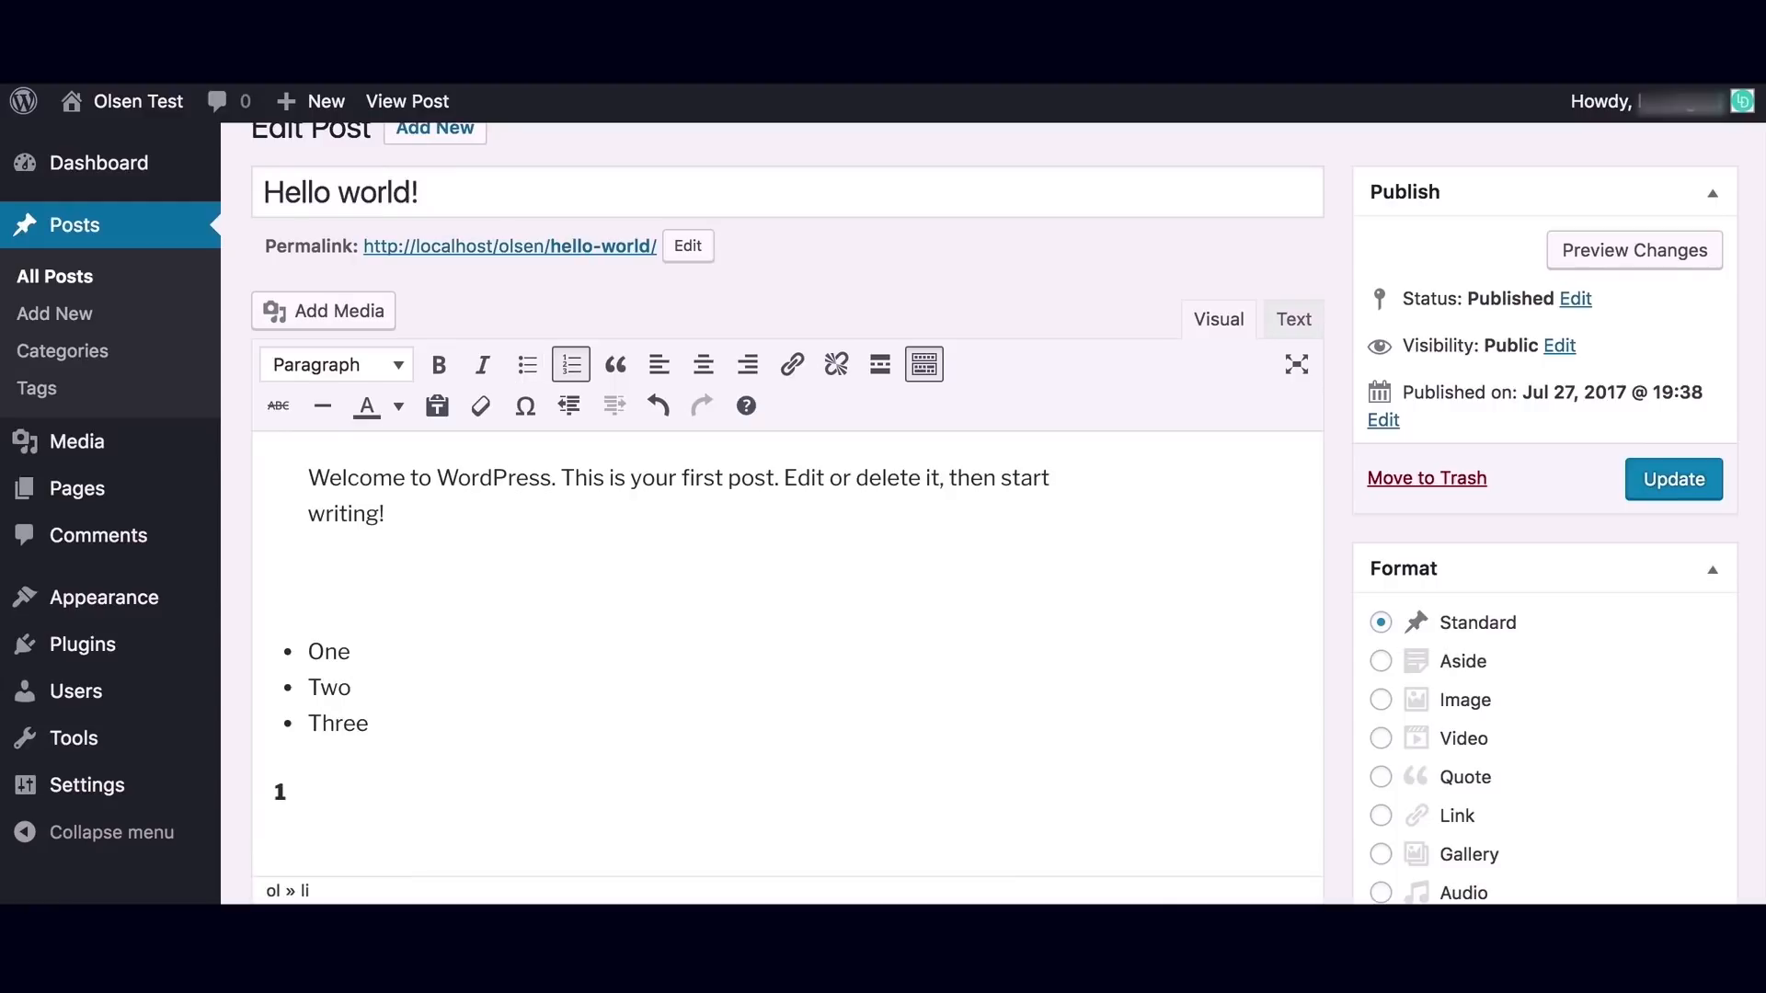
text(One)
key(Return)
text(T)
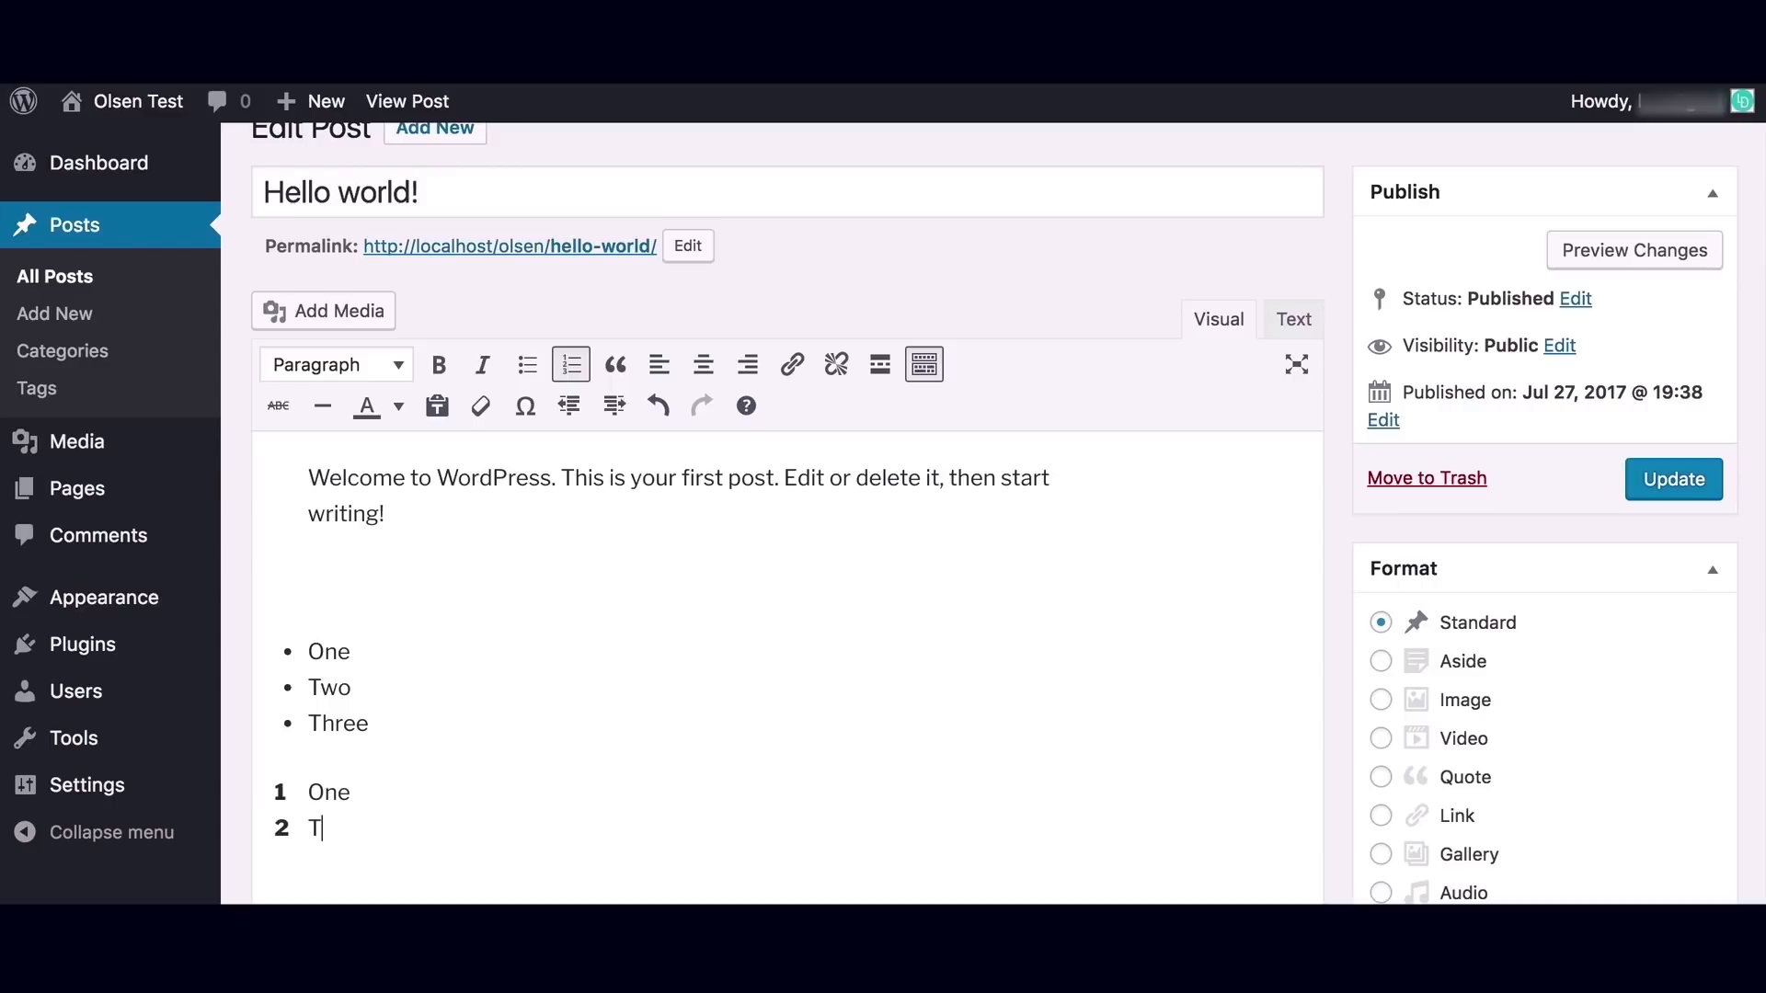
text(wo)
key(Return)
text(Three)
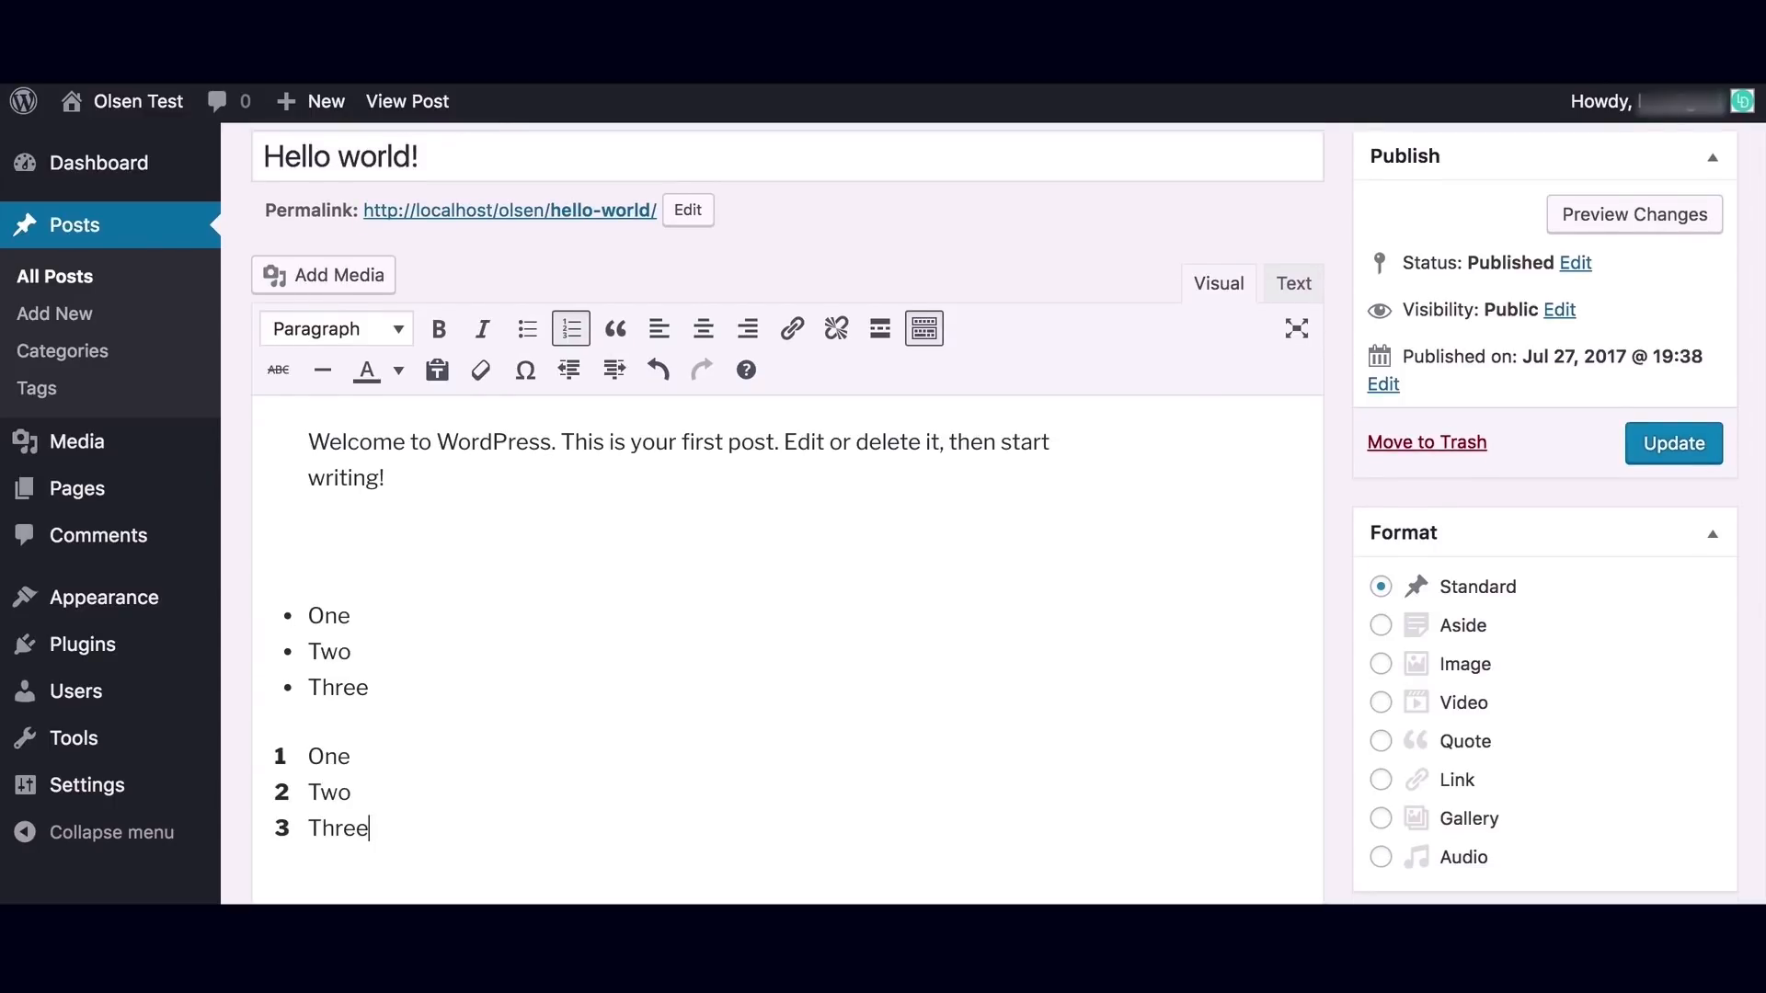
Indent Two and Three under One, then paste the first-post sentence into a new paragraph.
drag(380, 690, 306, 650)
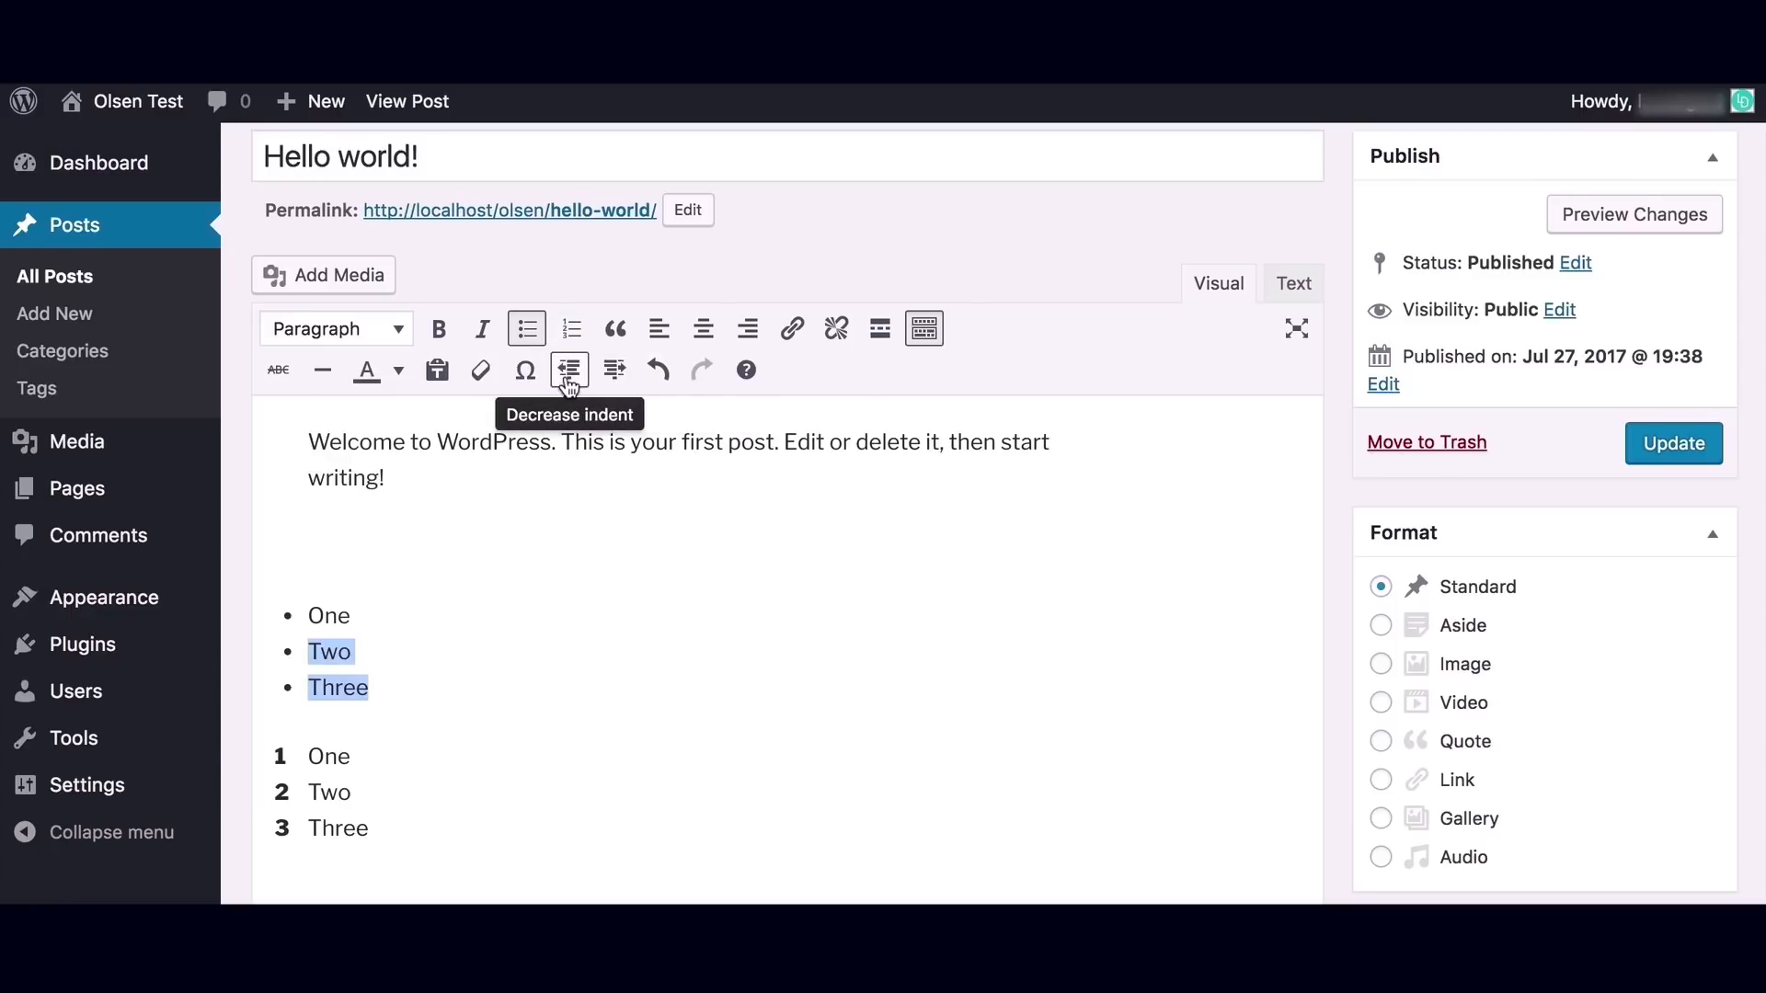
click(614, 372)
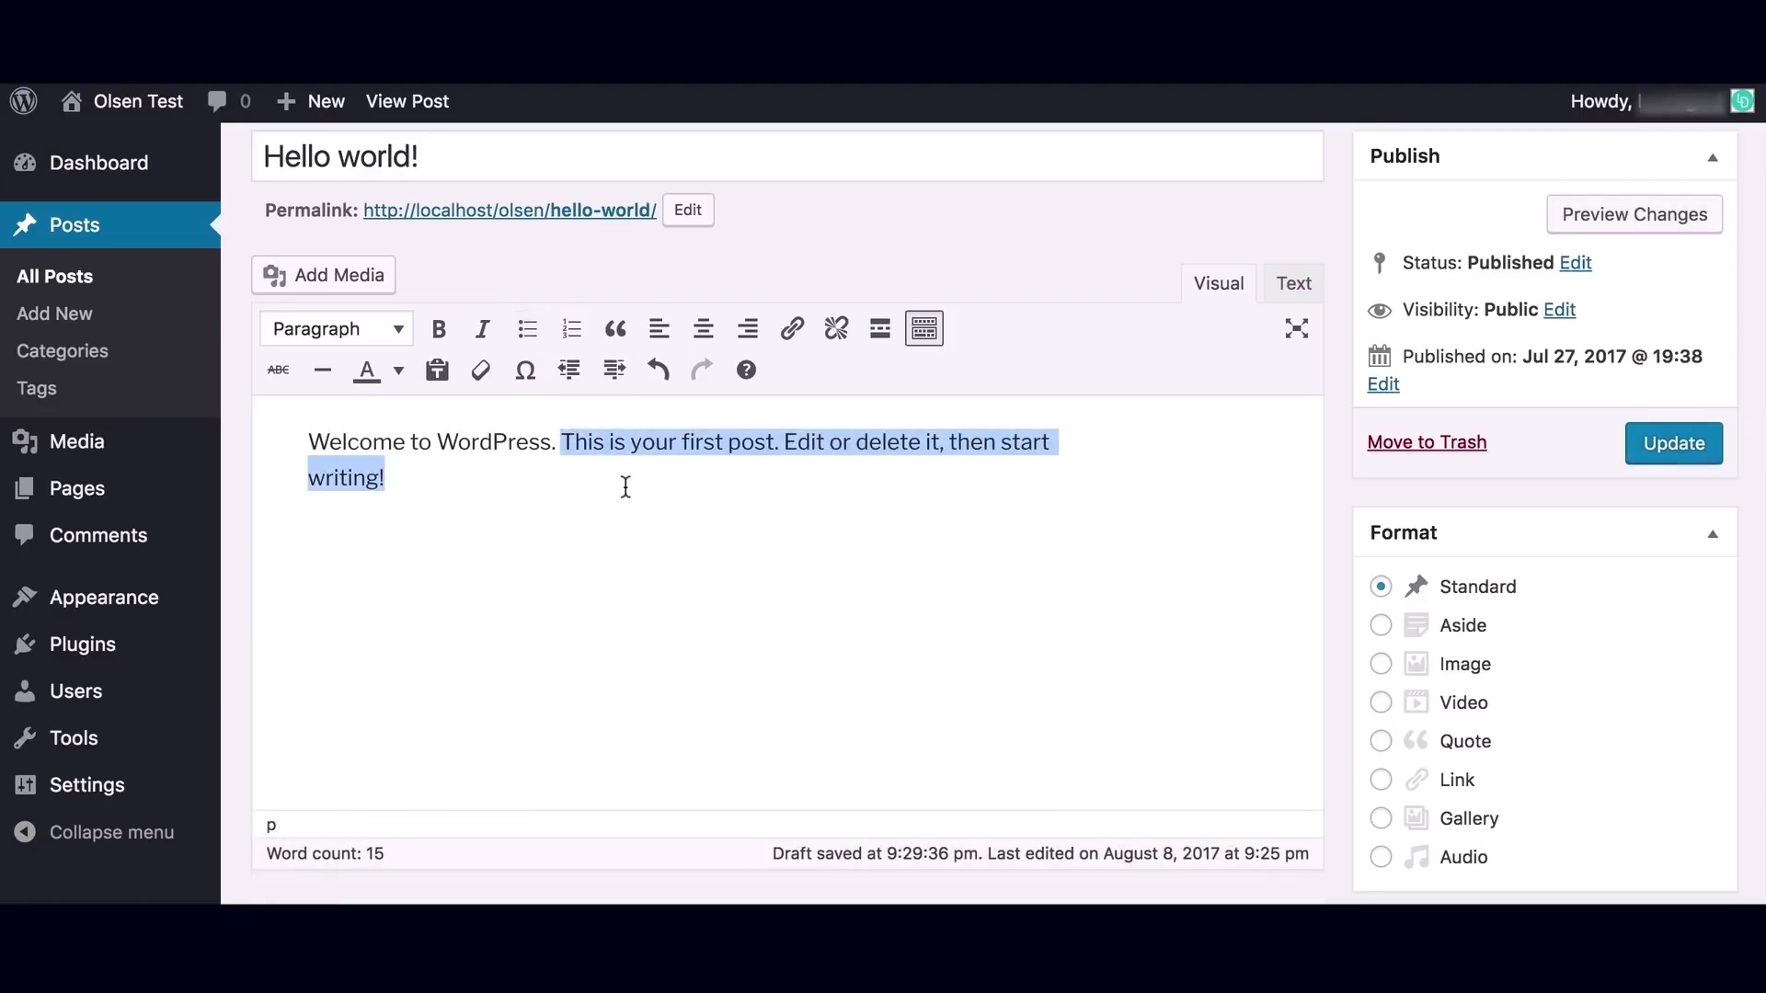
click(550, 571)
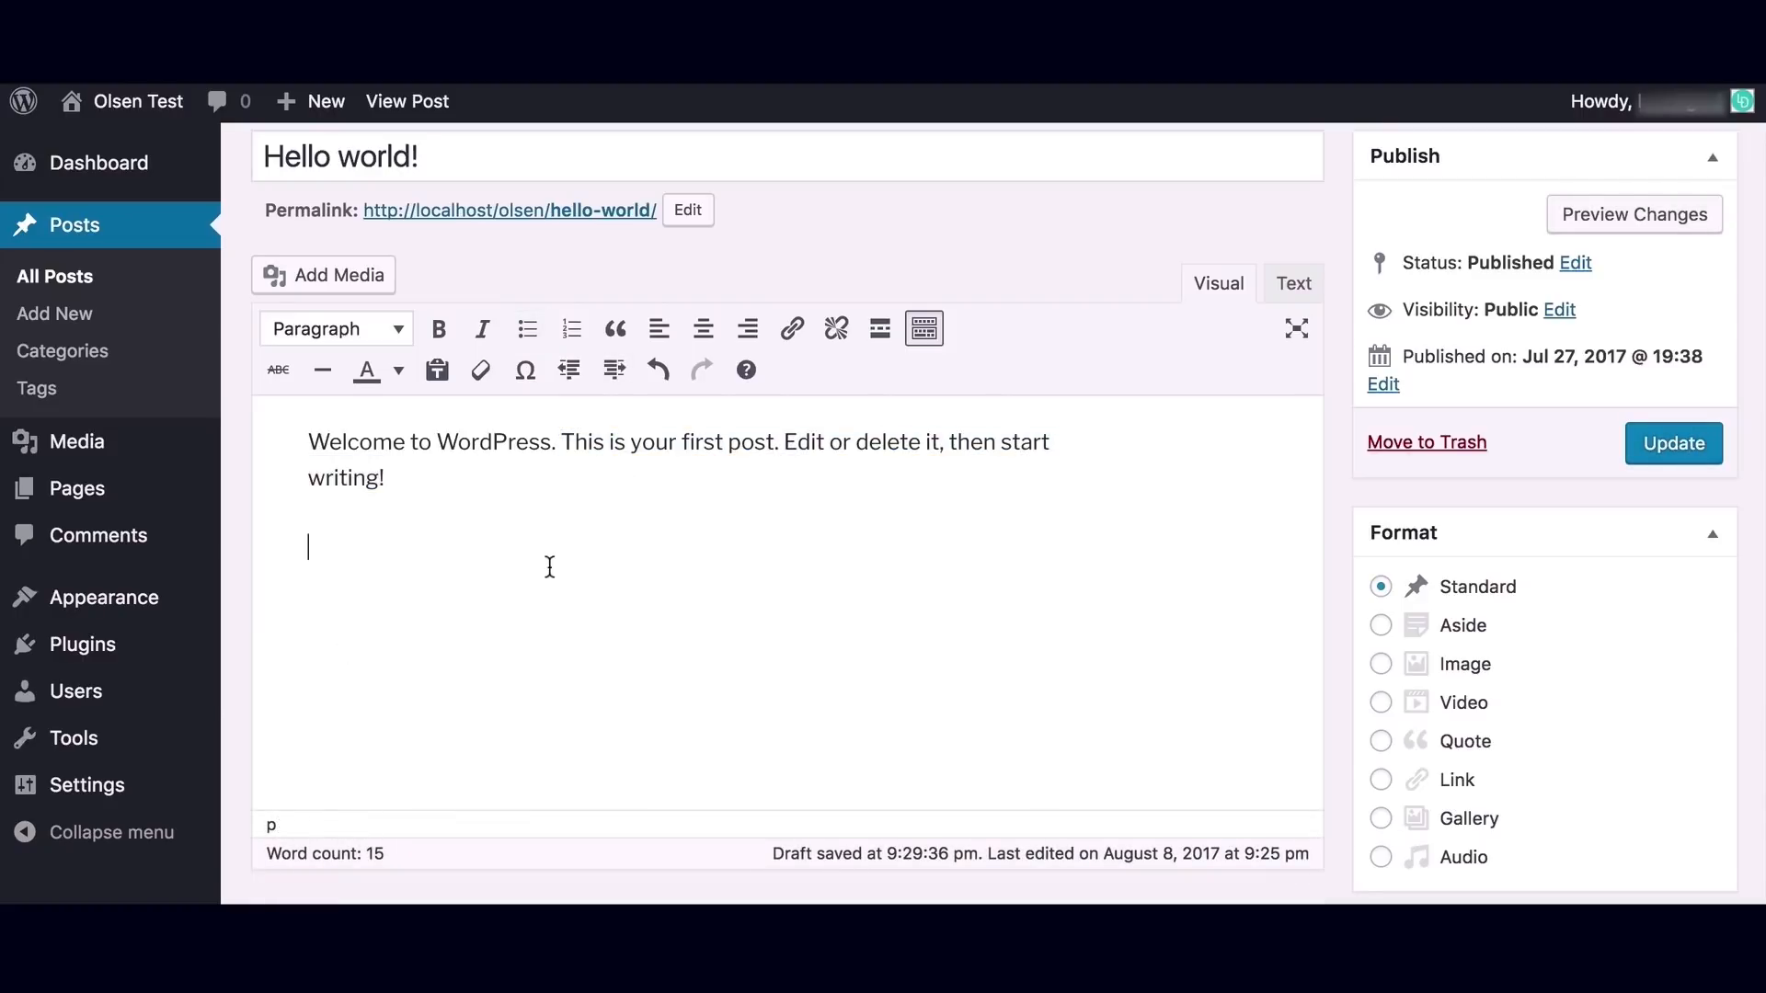
text(This is your first post. Edit or delete it, then start writing!)
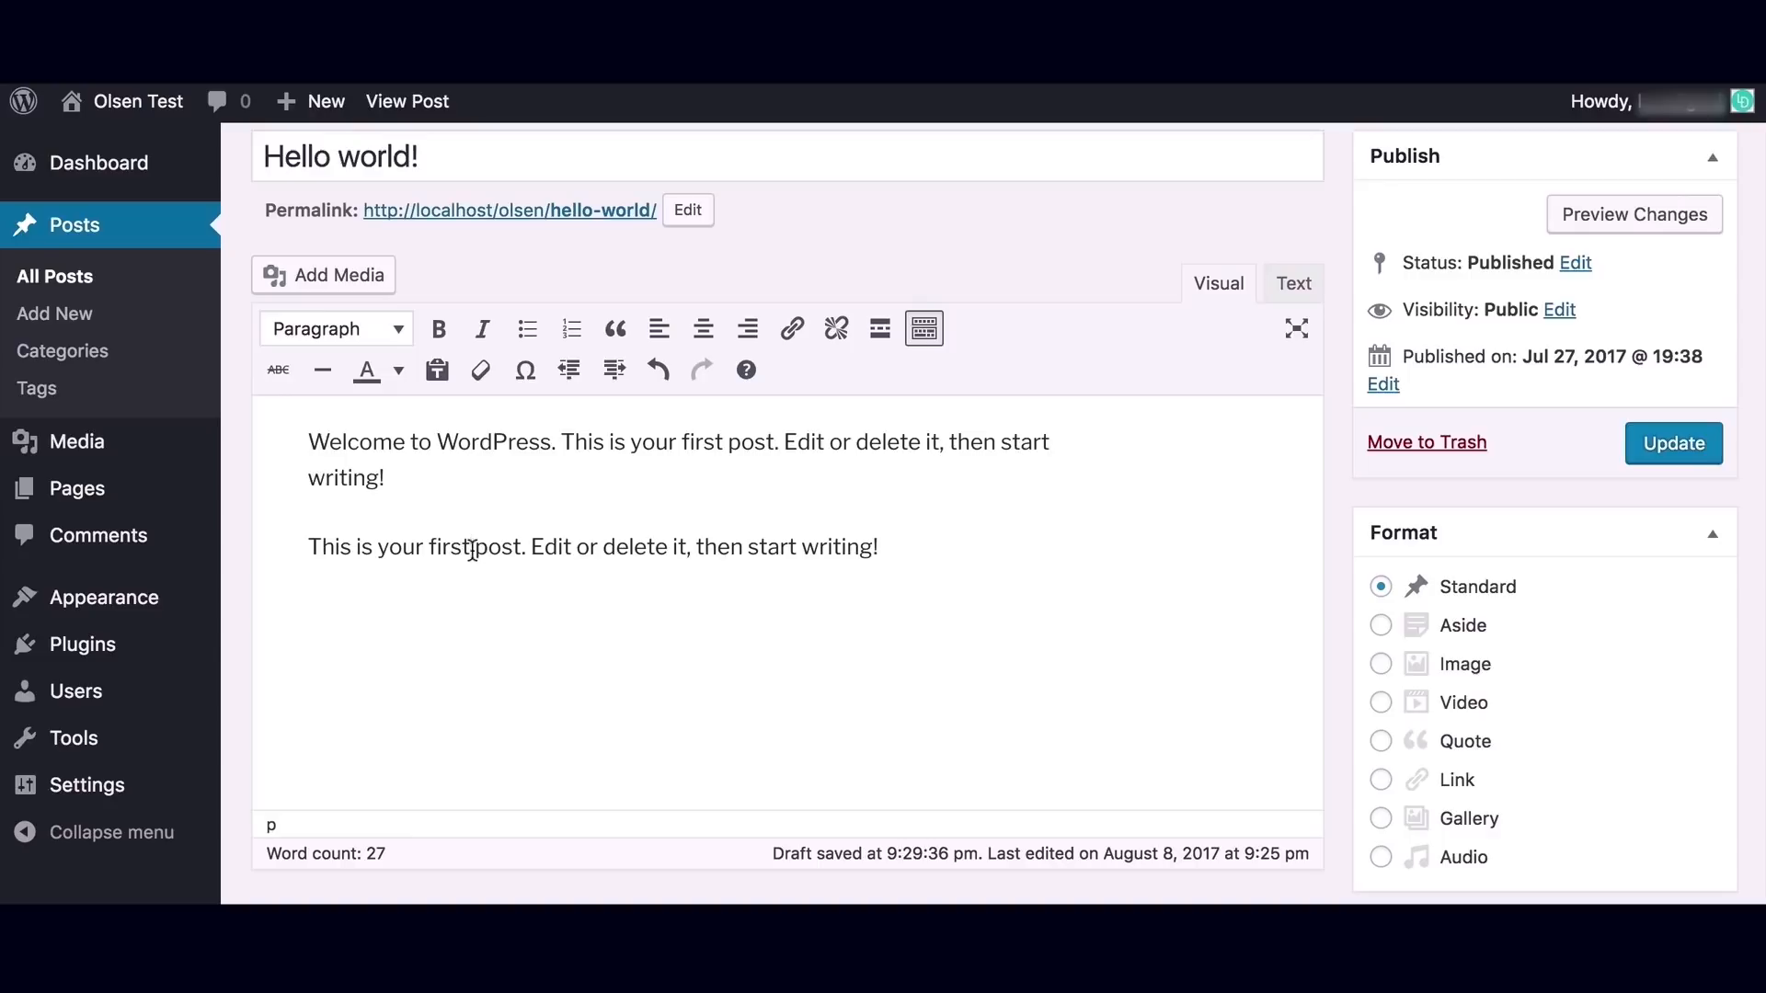
Toggle Blockquote on and off for the second paragraph, then select 'start writing'.
click(619, 339)
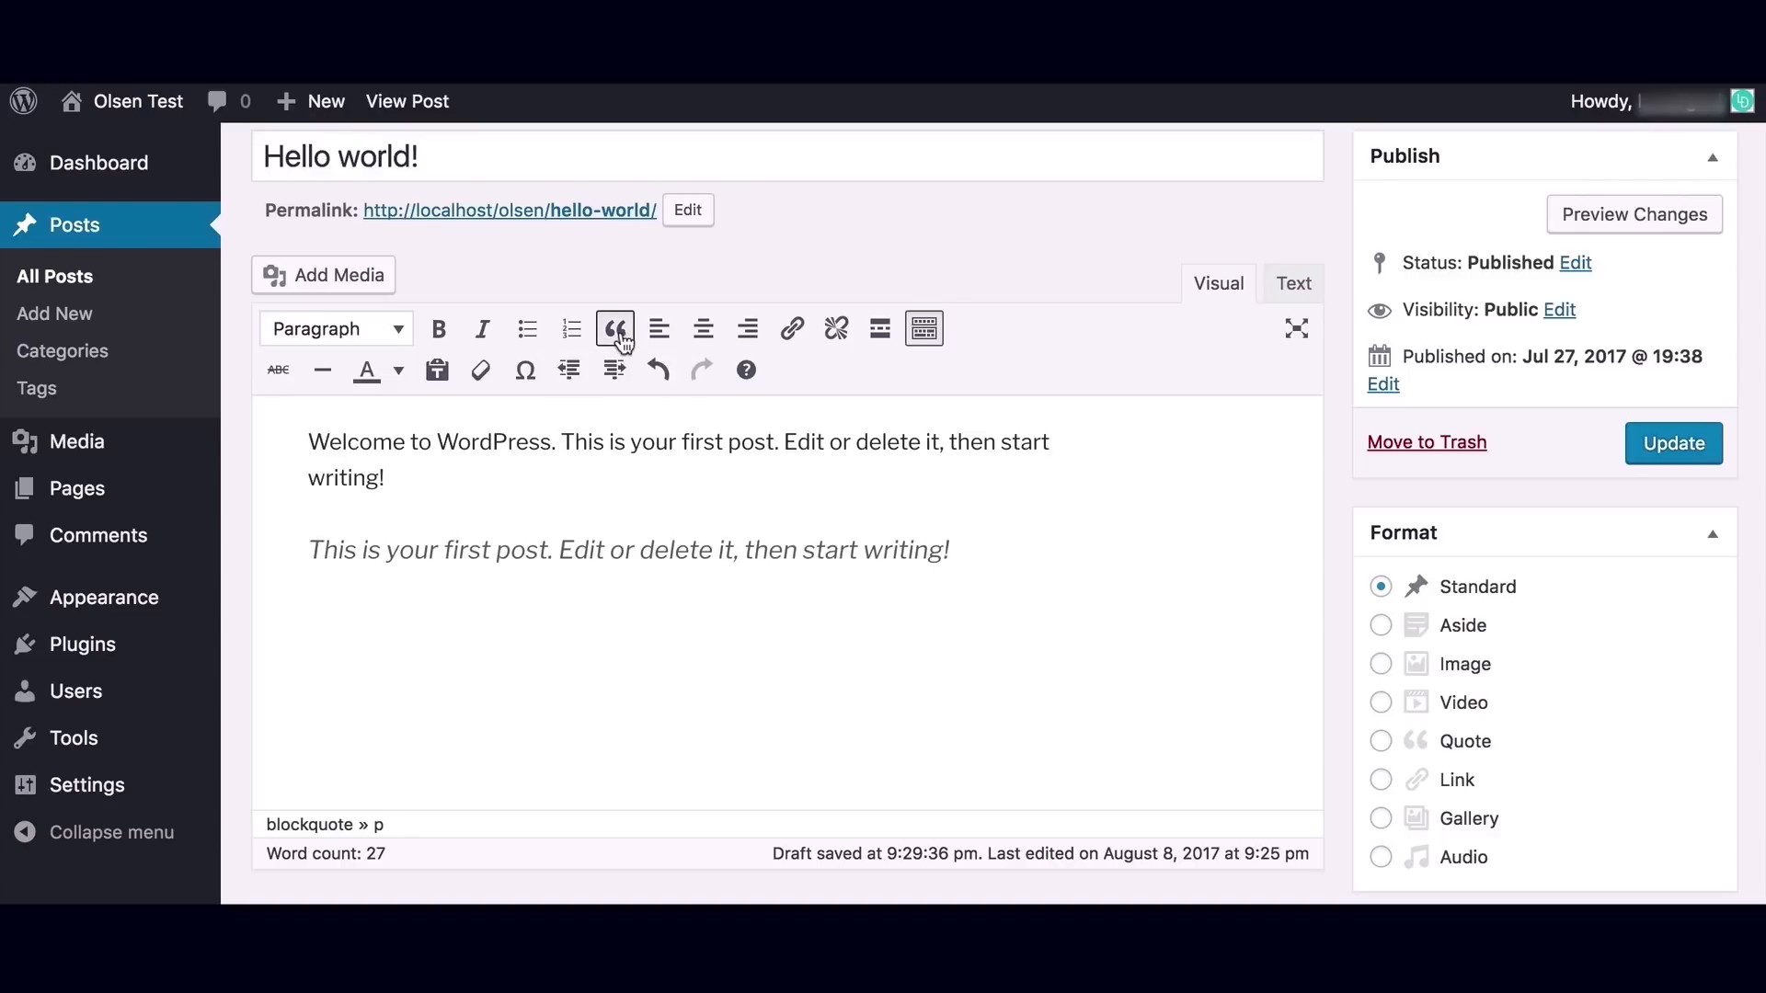
click(621, 337)
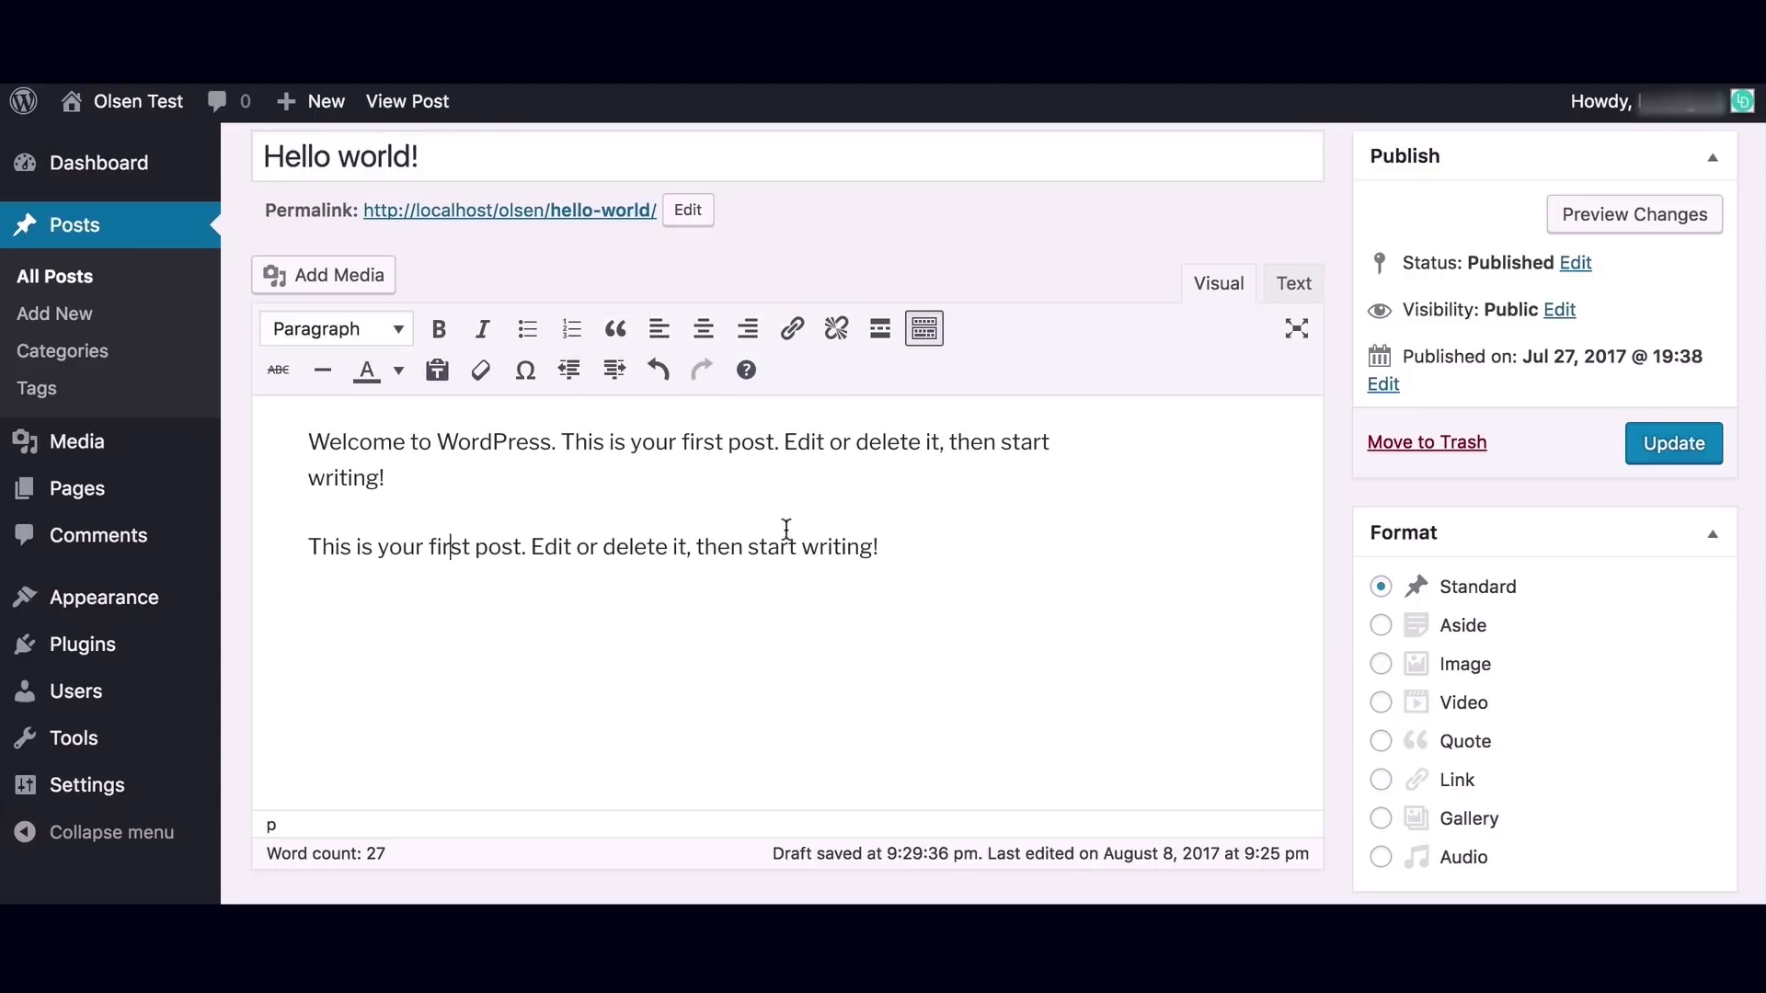
drag(750, 546, 867, 548)
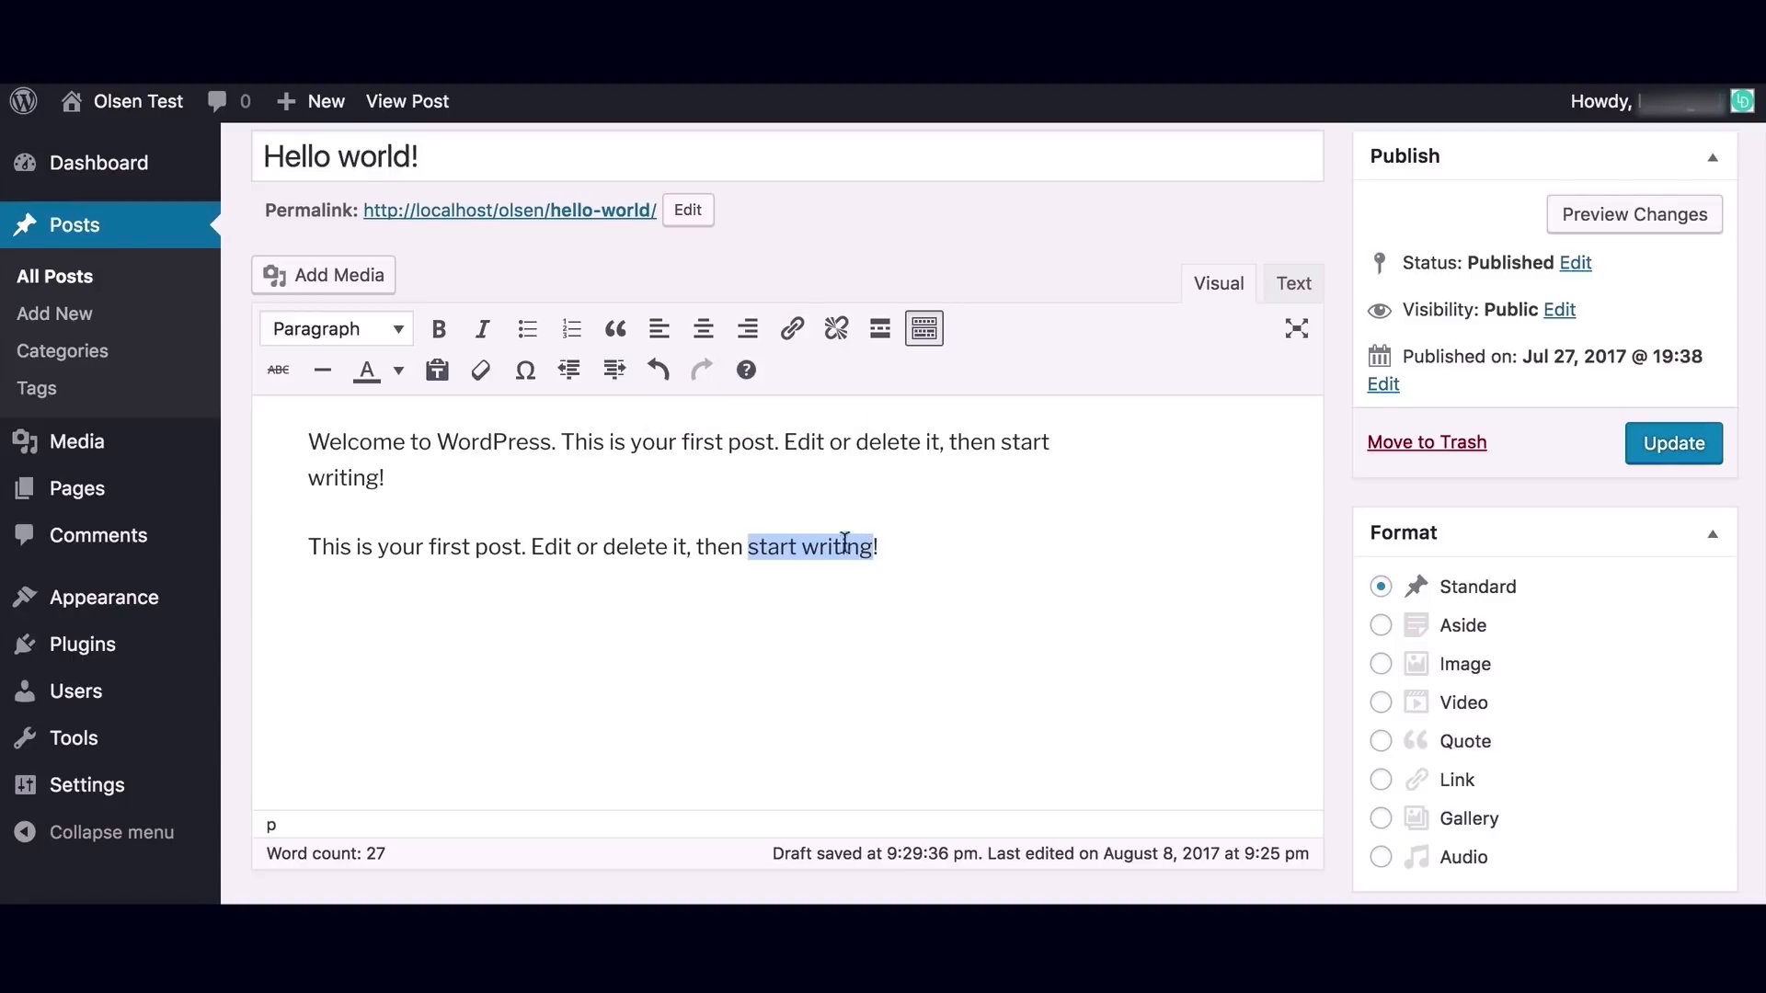
click(793, 331)
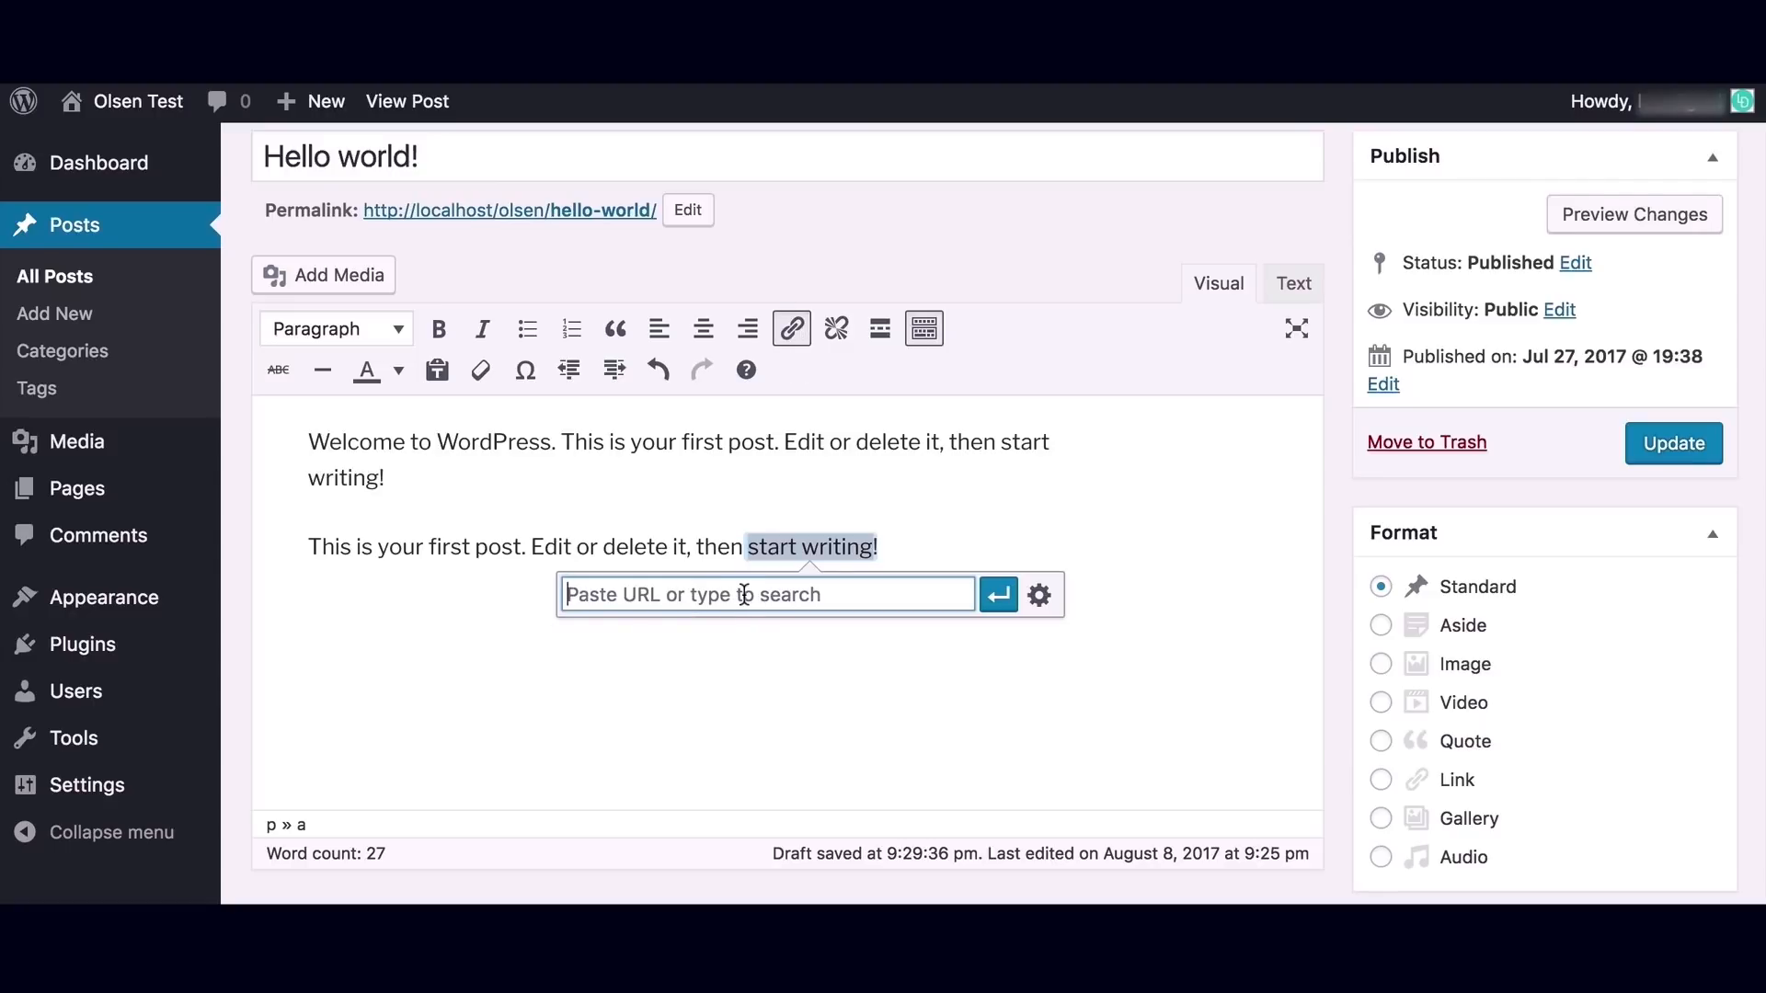
text(http://lurndigital.com/)
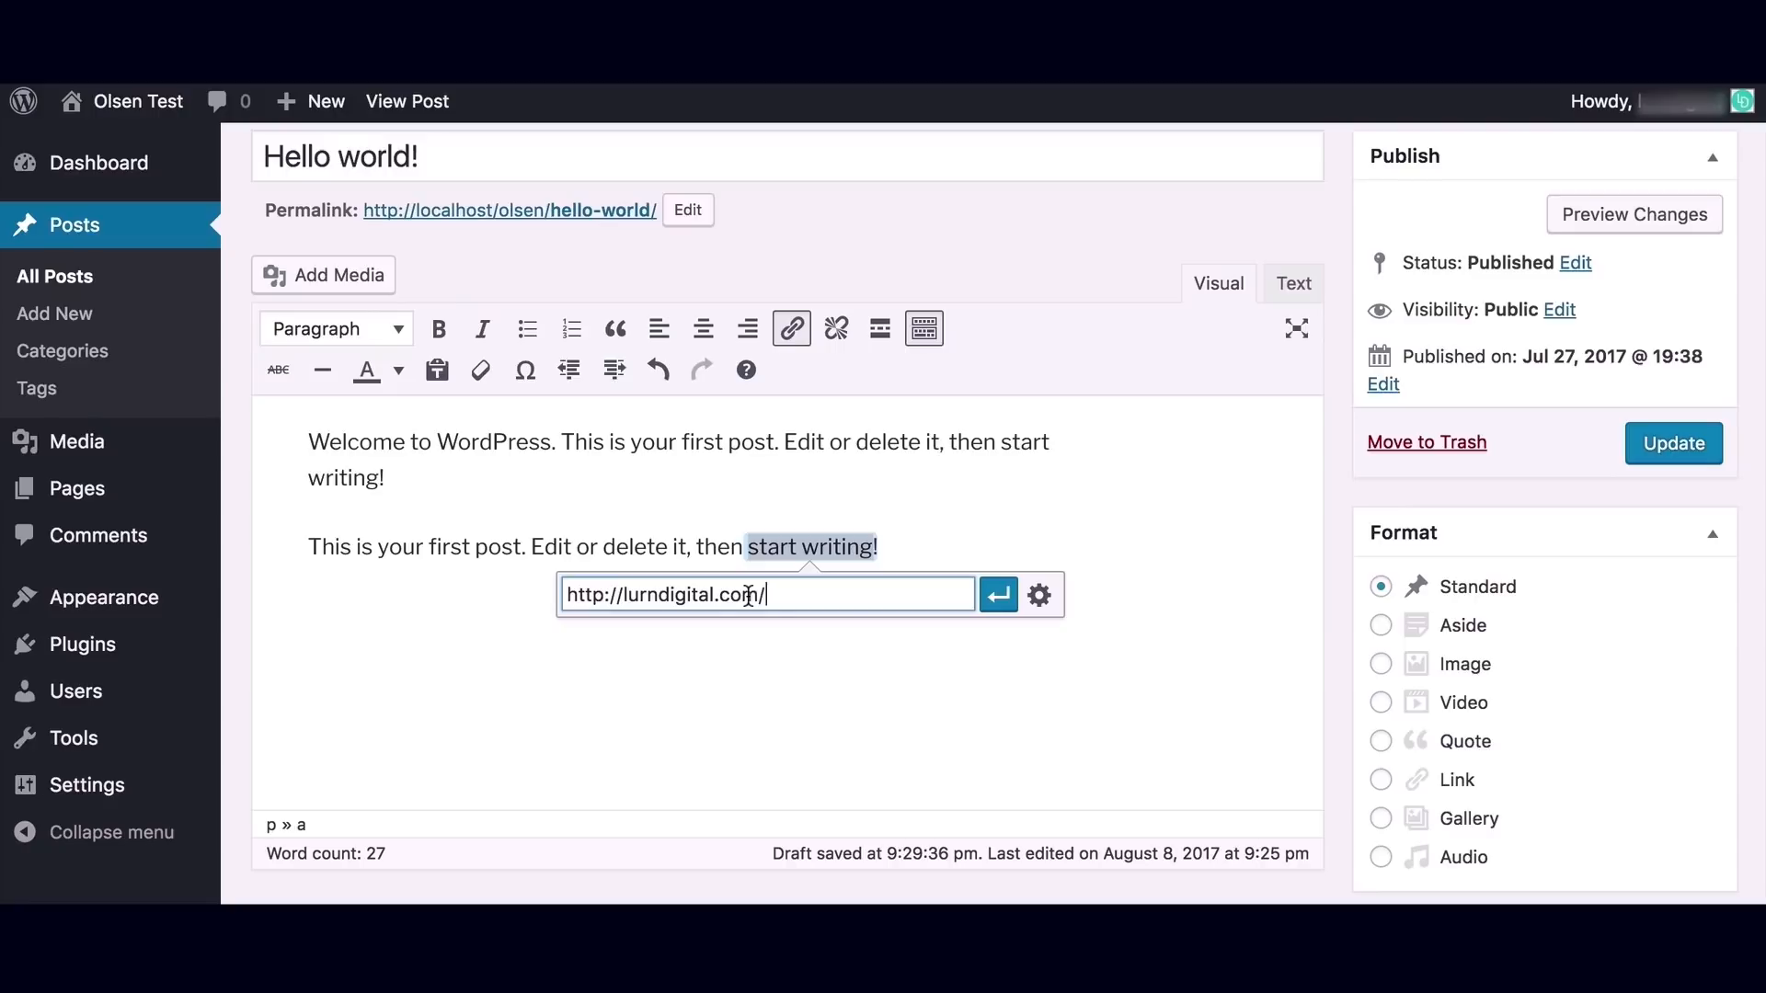
click(995, 595)
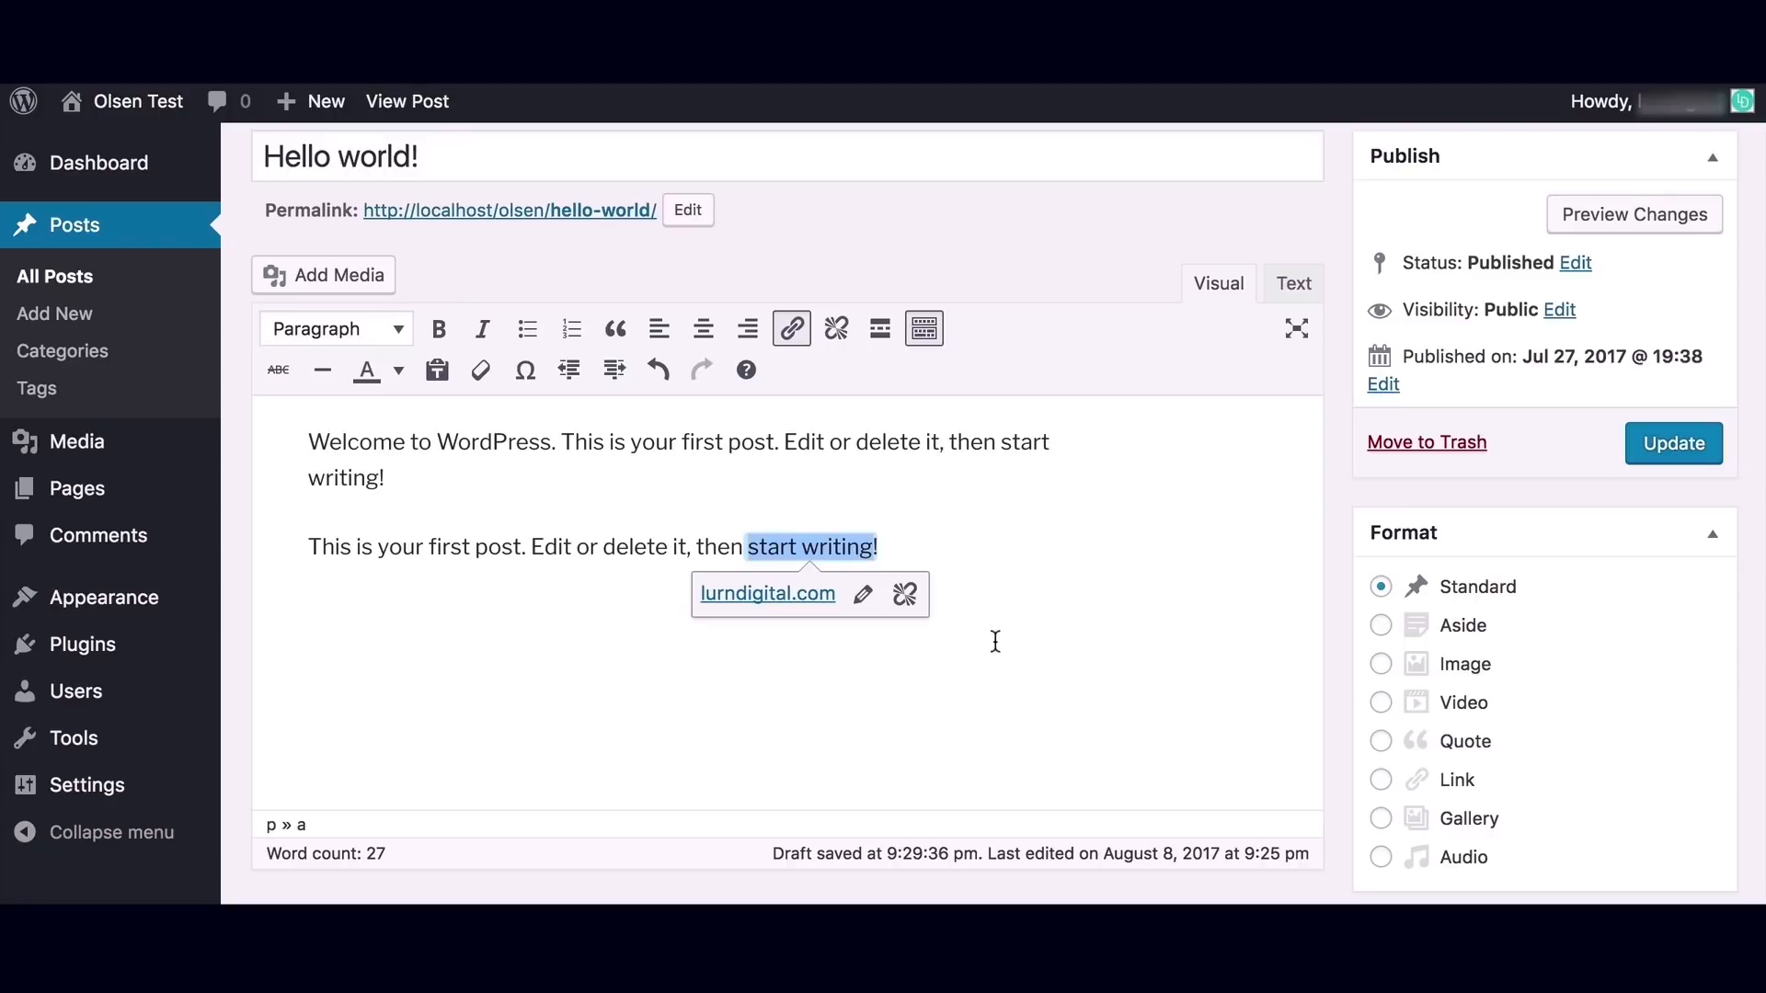
click(862, 594)
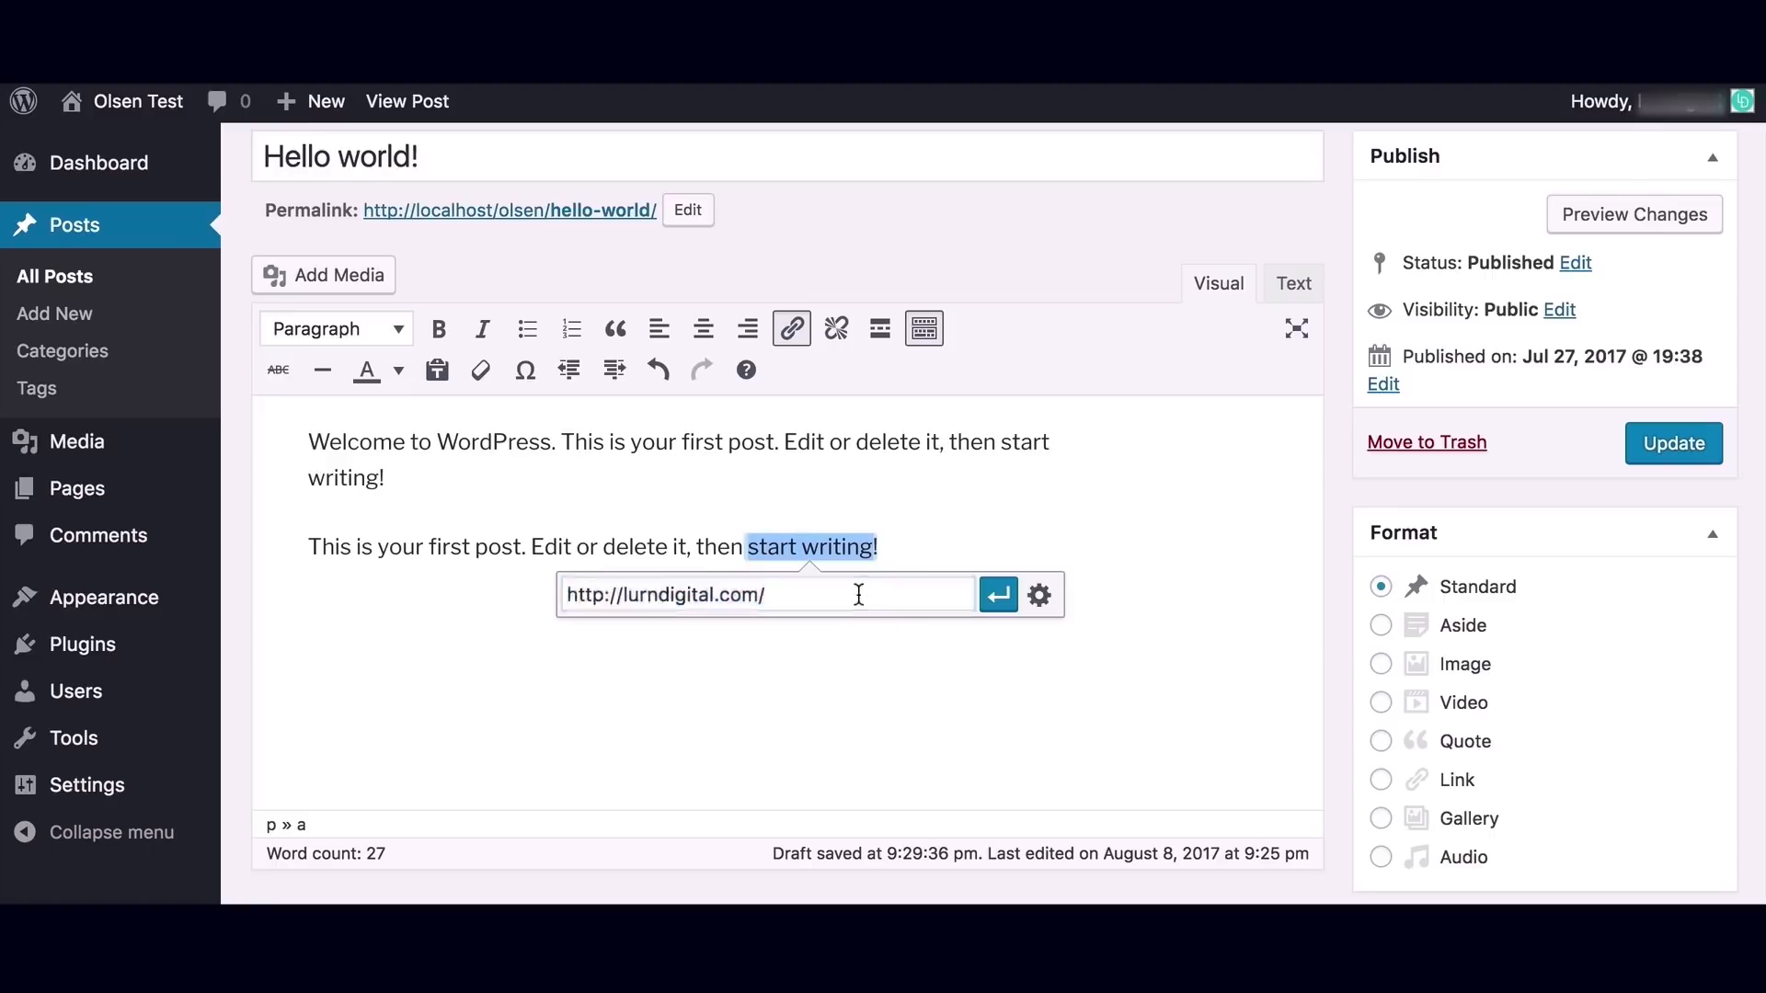
click(1038, 595)
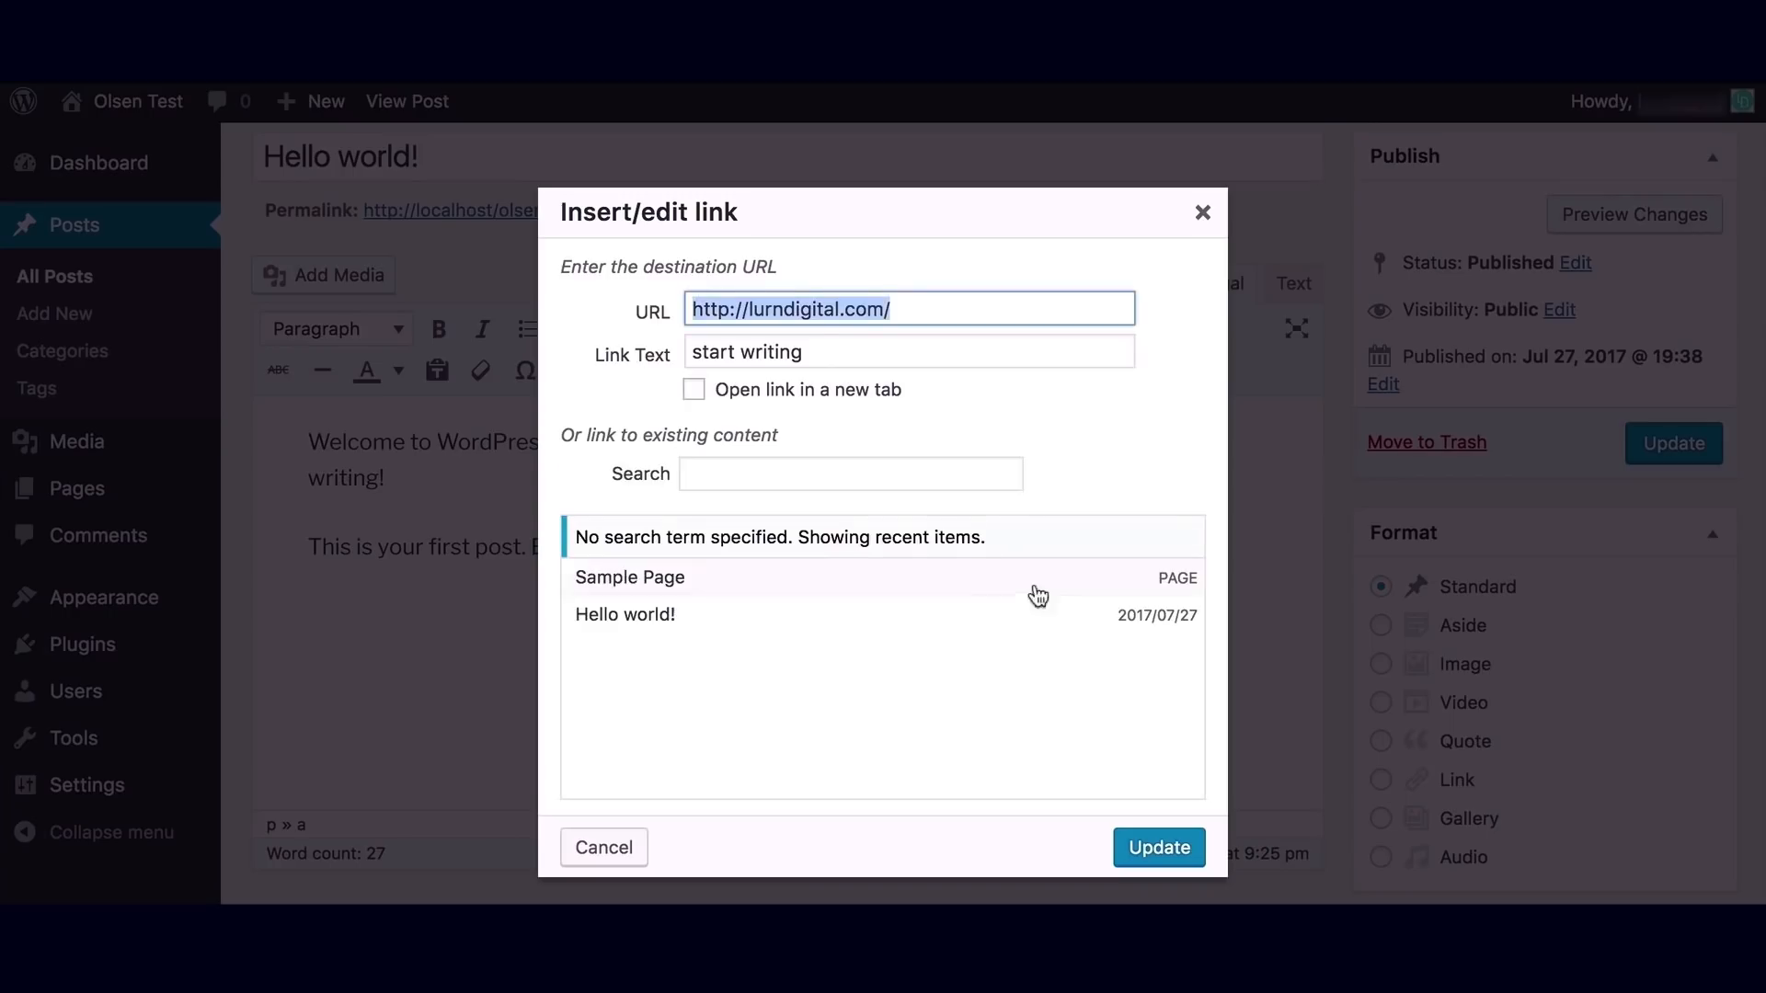
click(696, 391)
click(1146, 846)
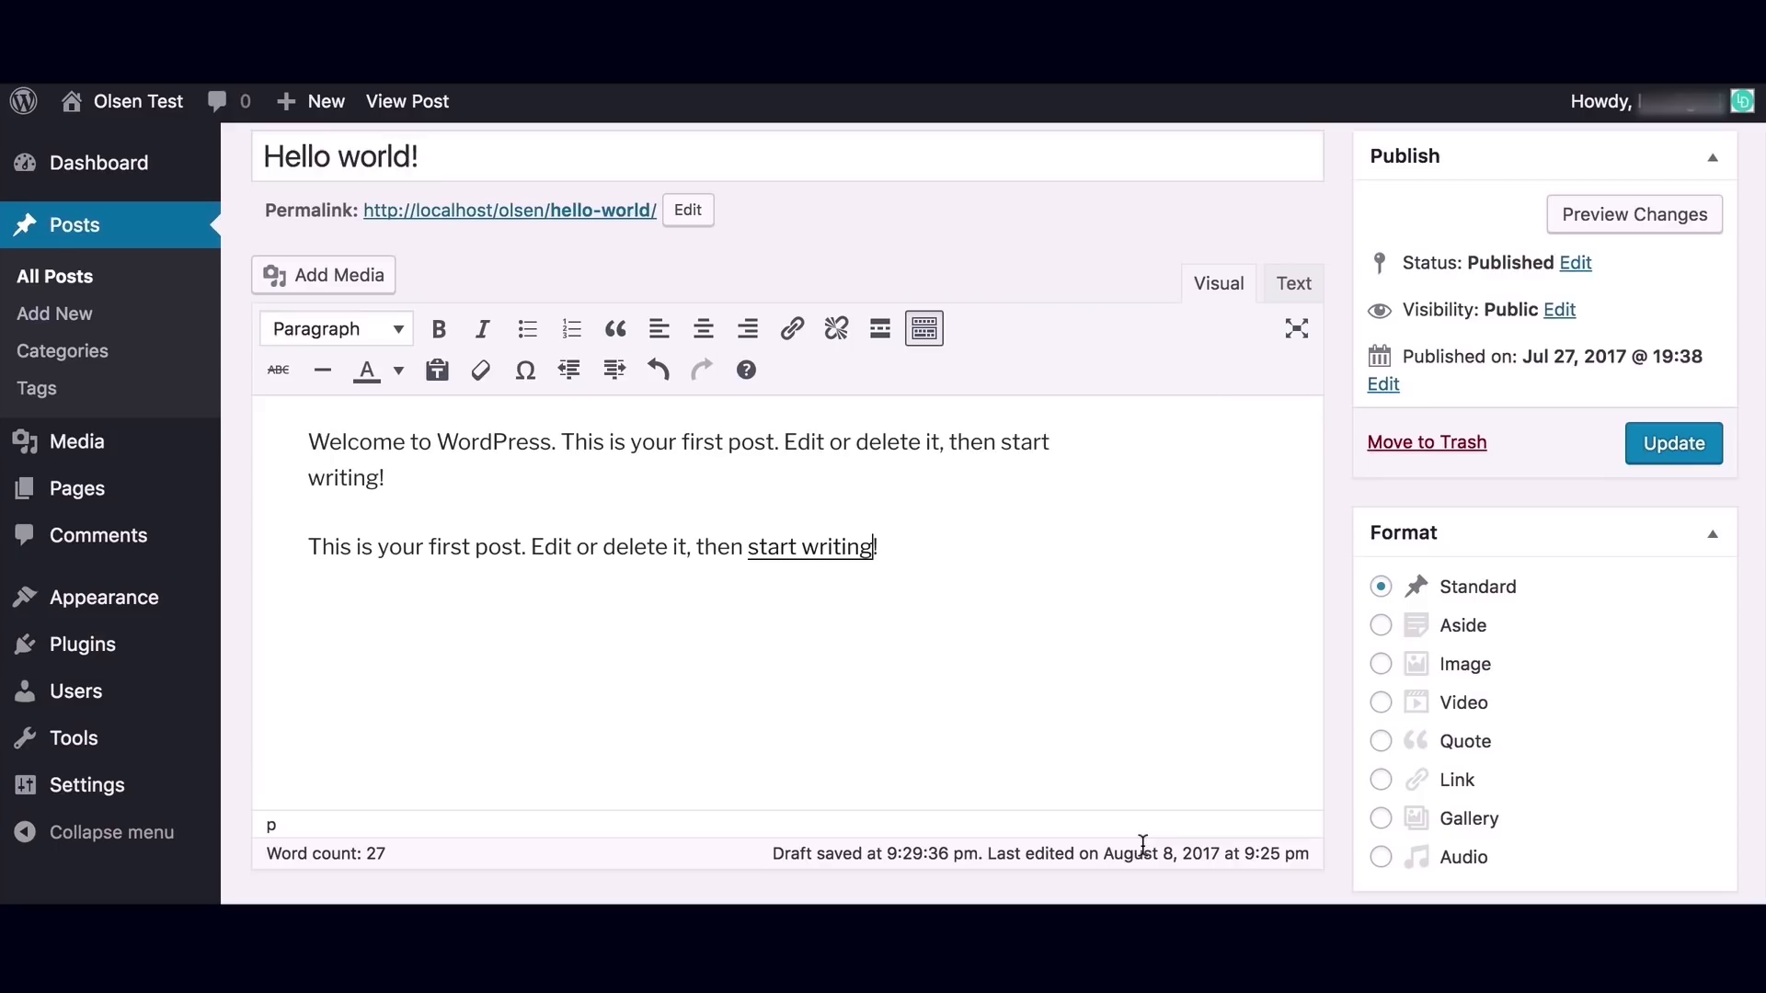
click(818, 544)
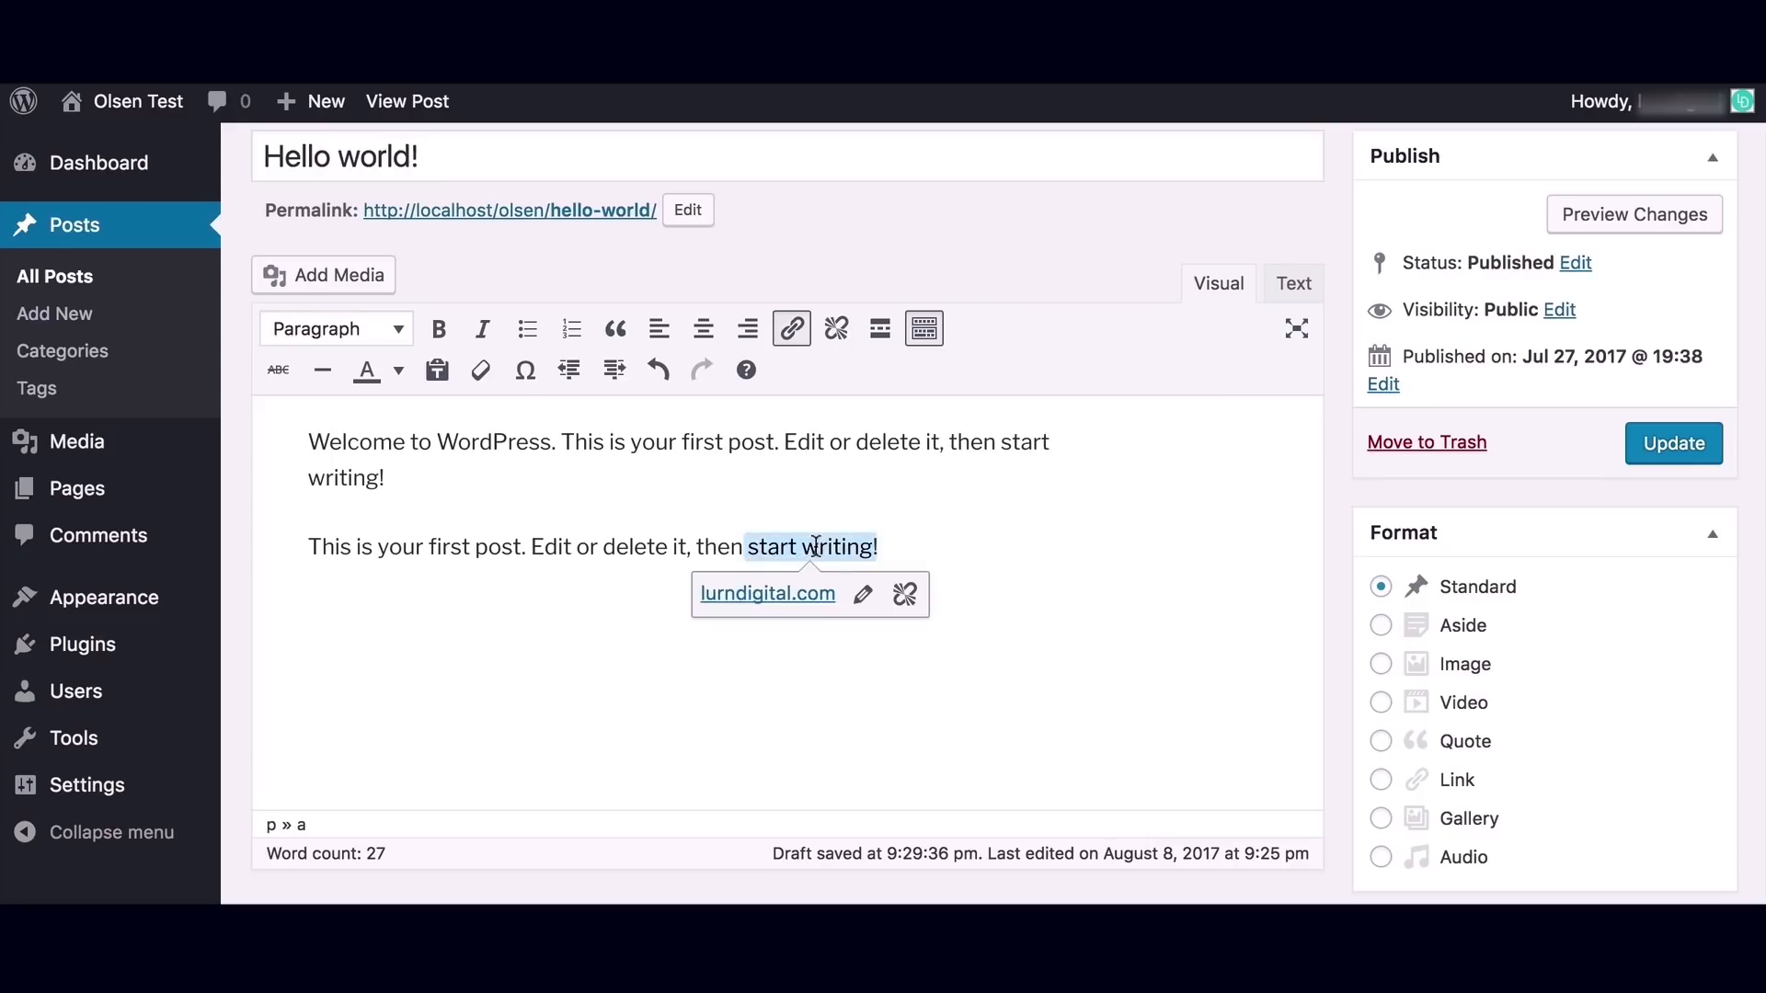
click(906, 596)
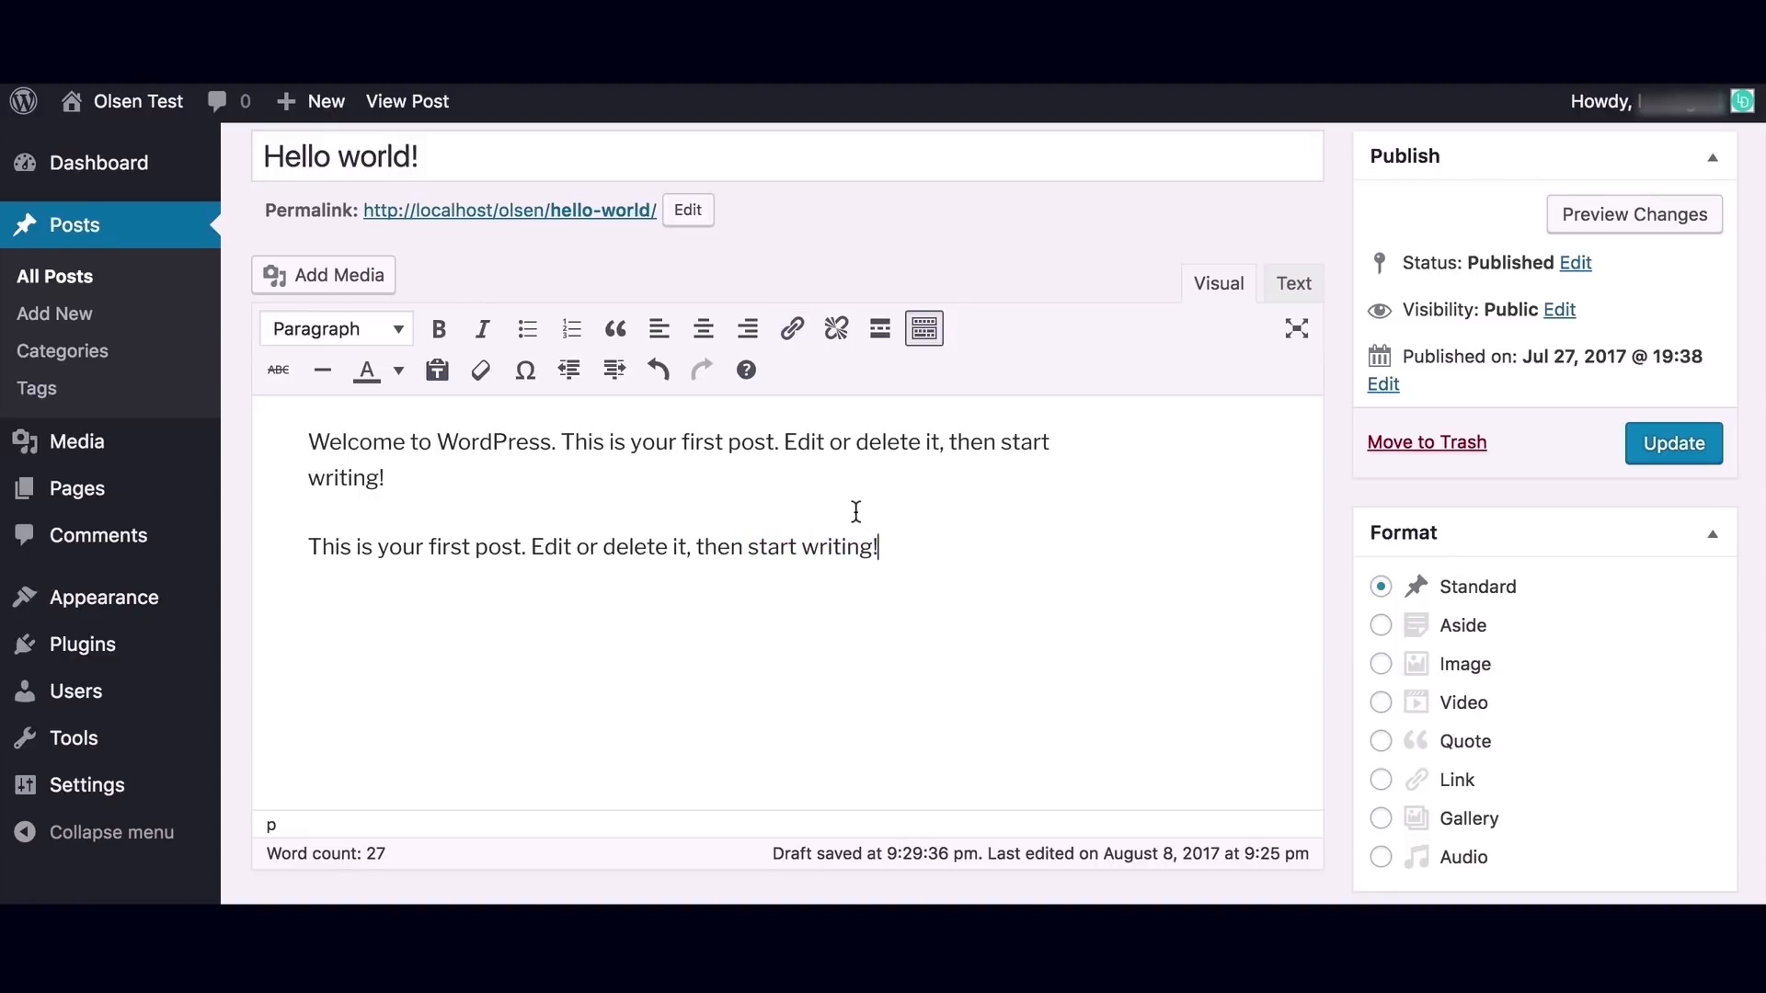
Add a blank line, try and undo a read-more break, then strike through 'start writing!'.
key(Return)
key(Return)
key(Up)
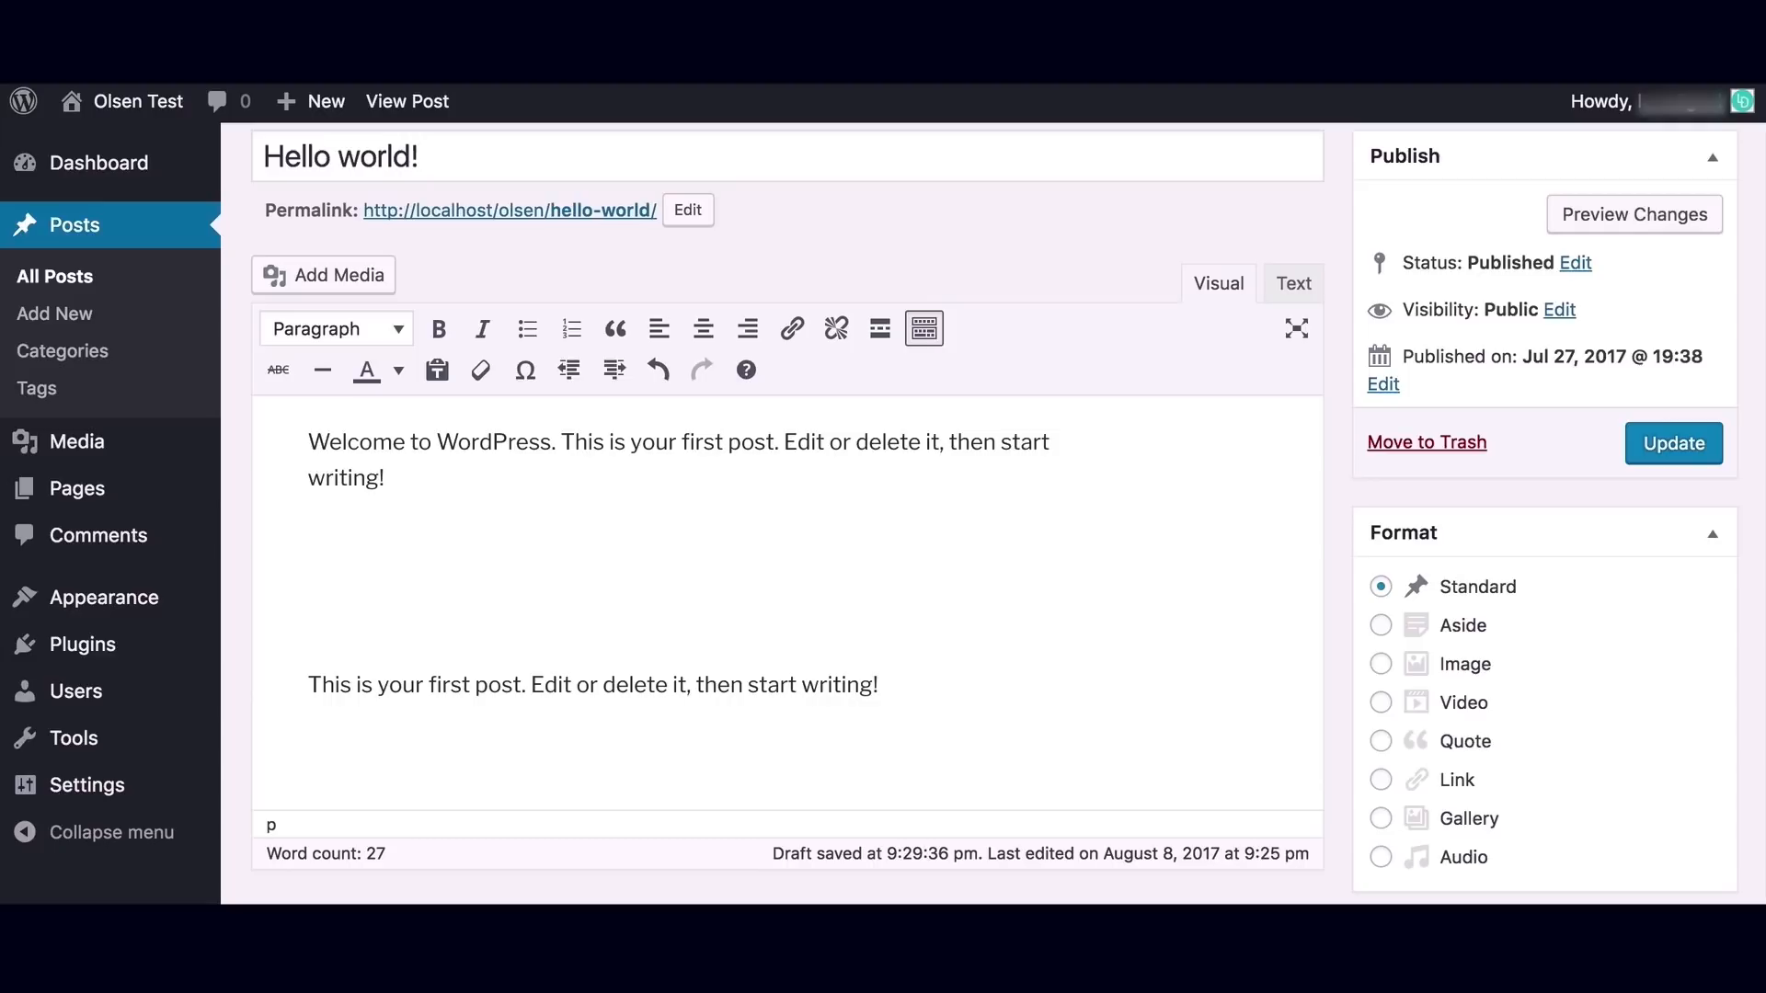
click(881, 338)
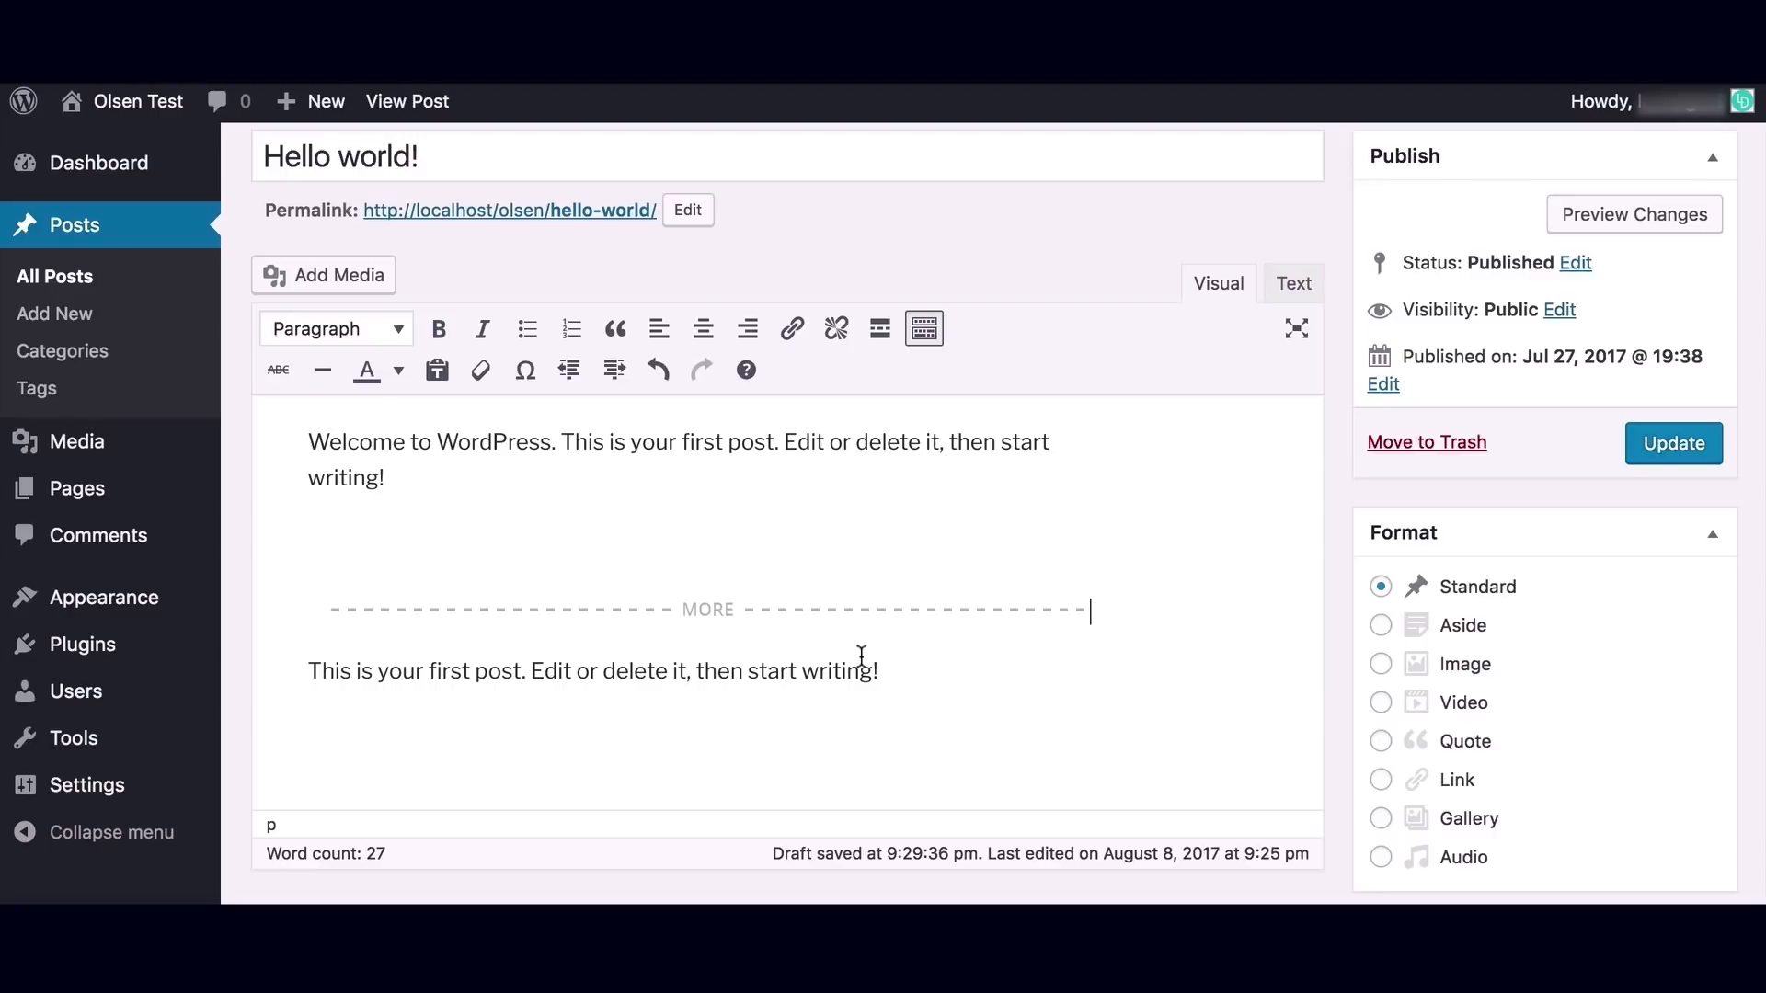
key(ctrl+z)
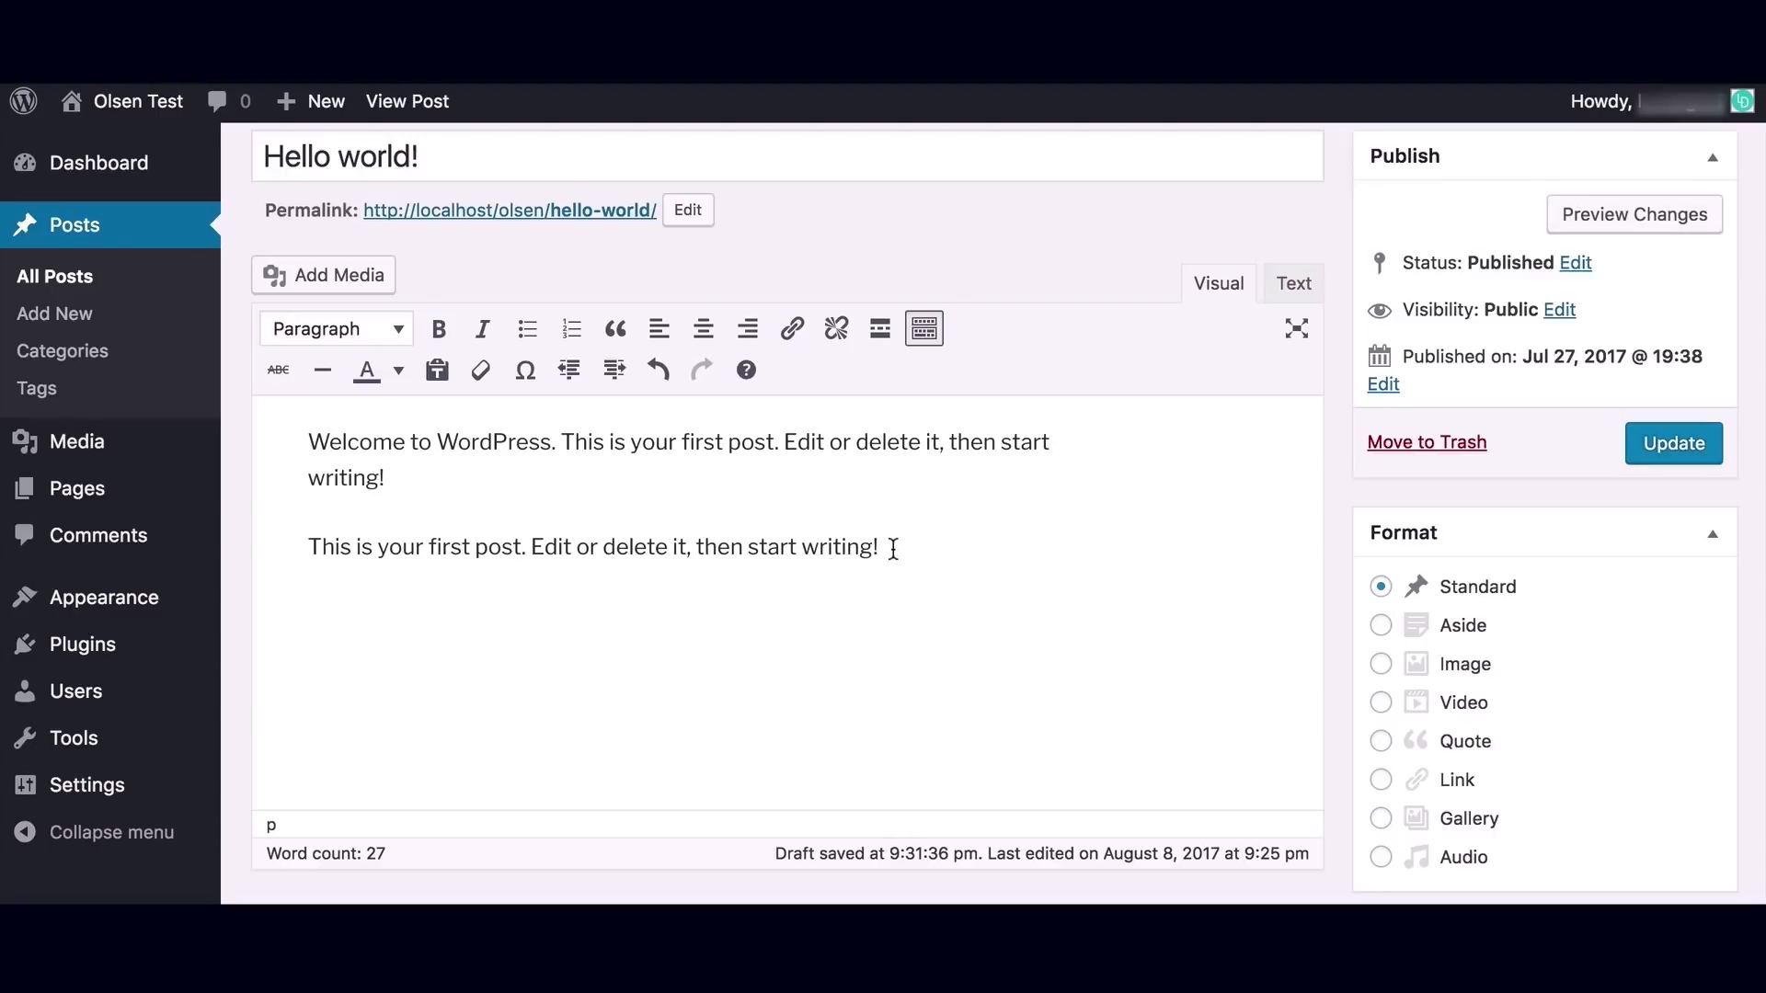
drag(893, 549, 738, 549)
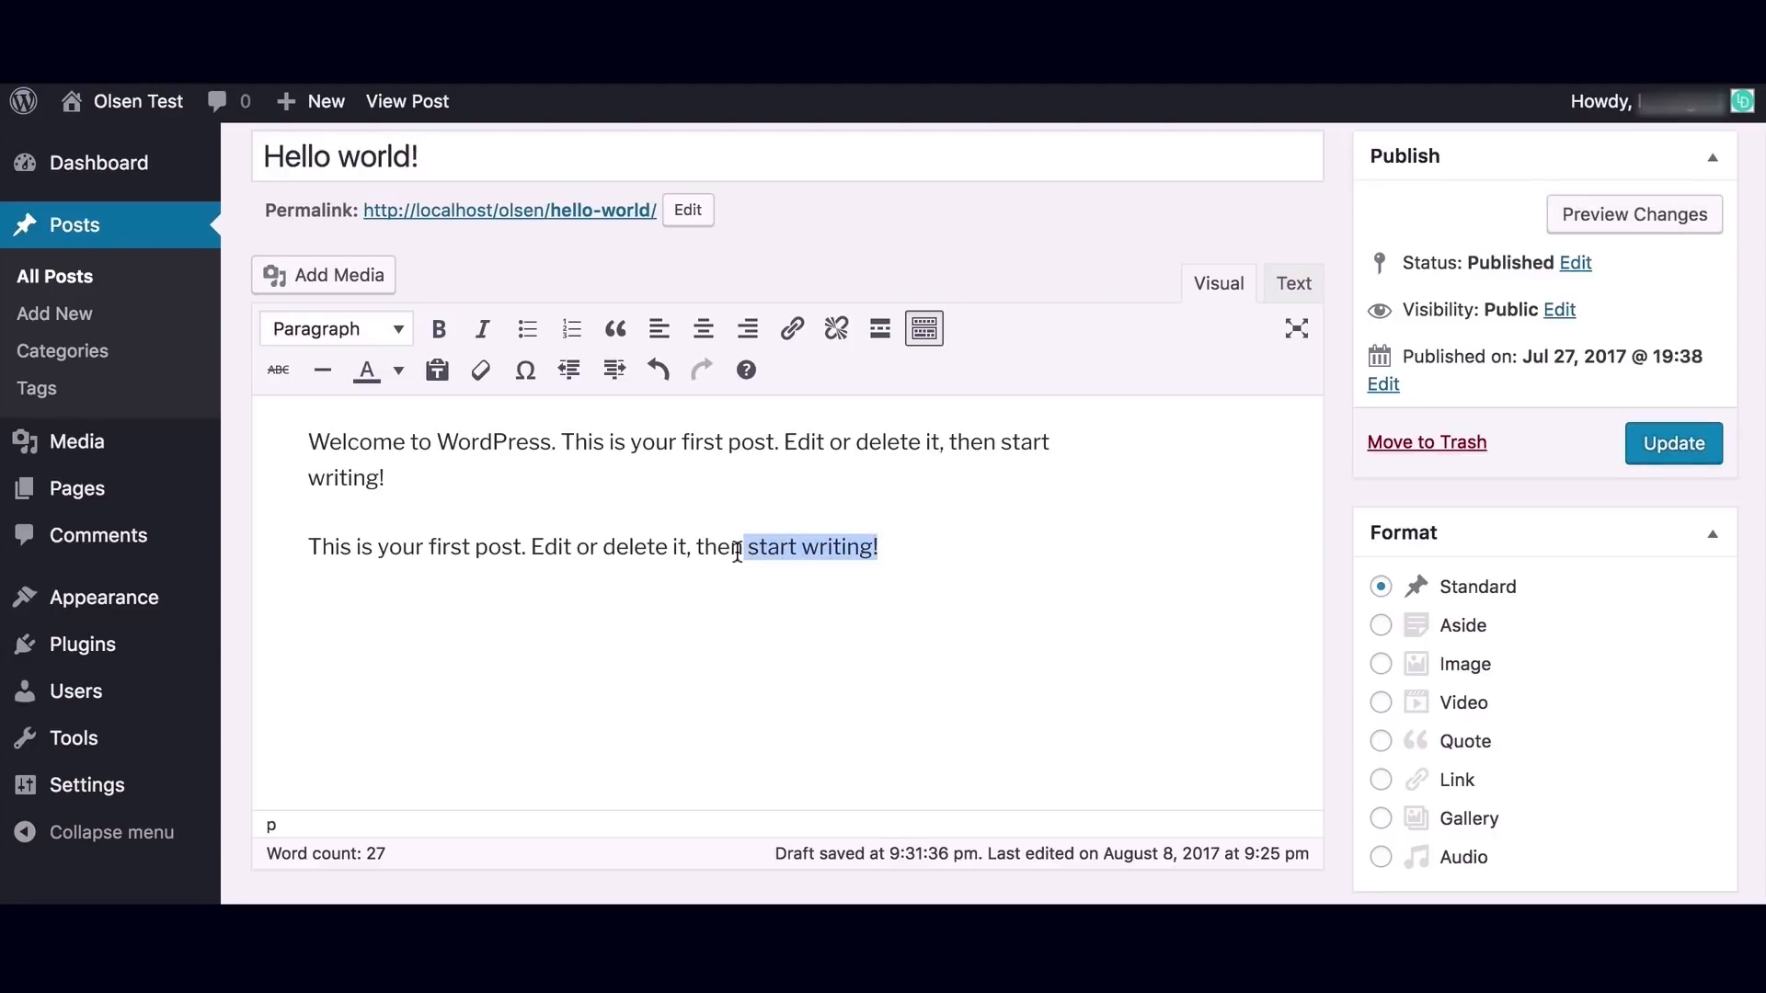
click(281, 371)
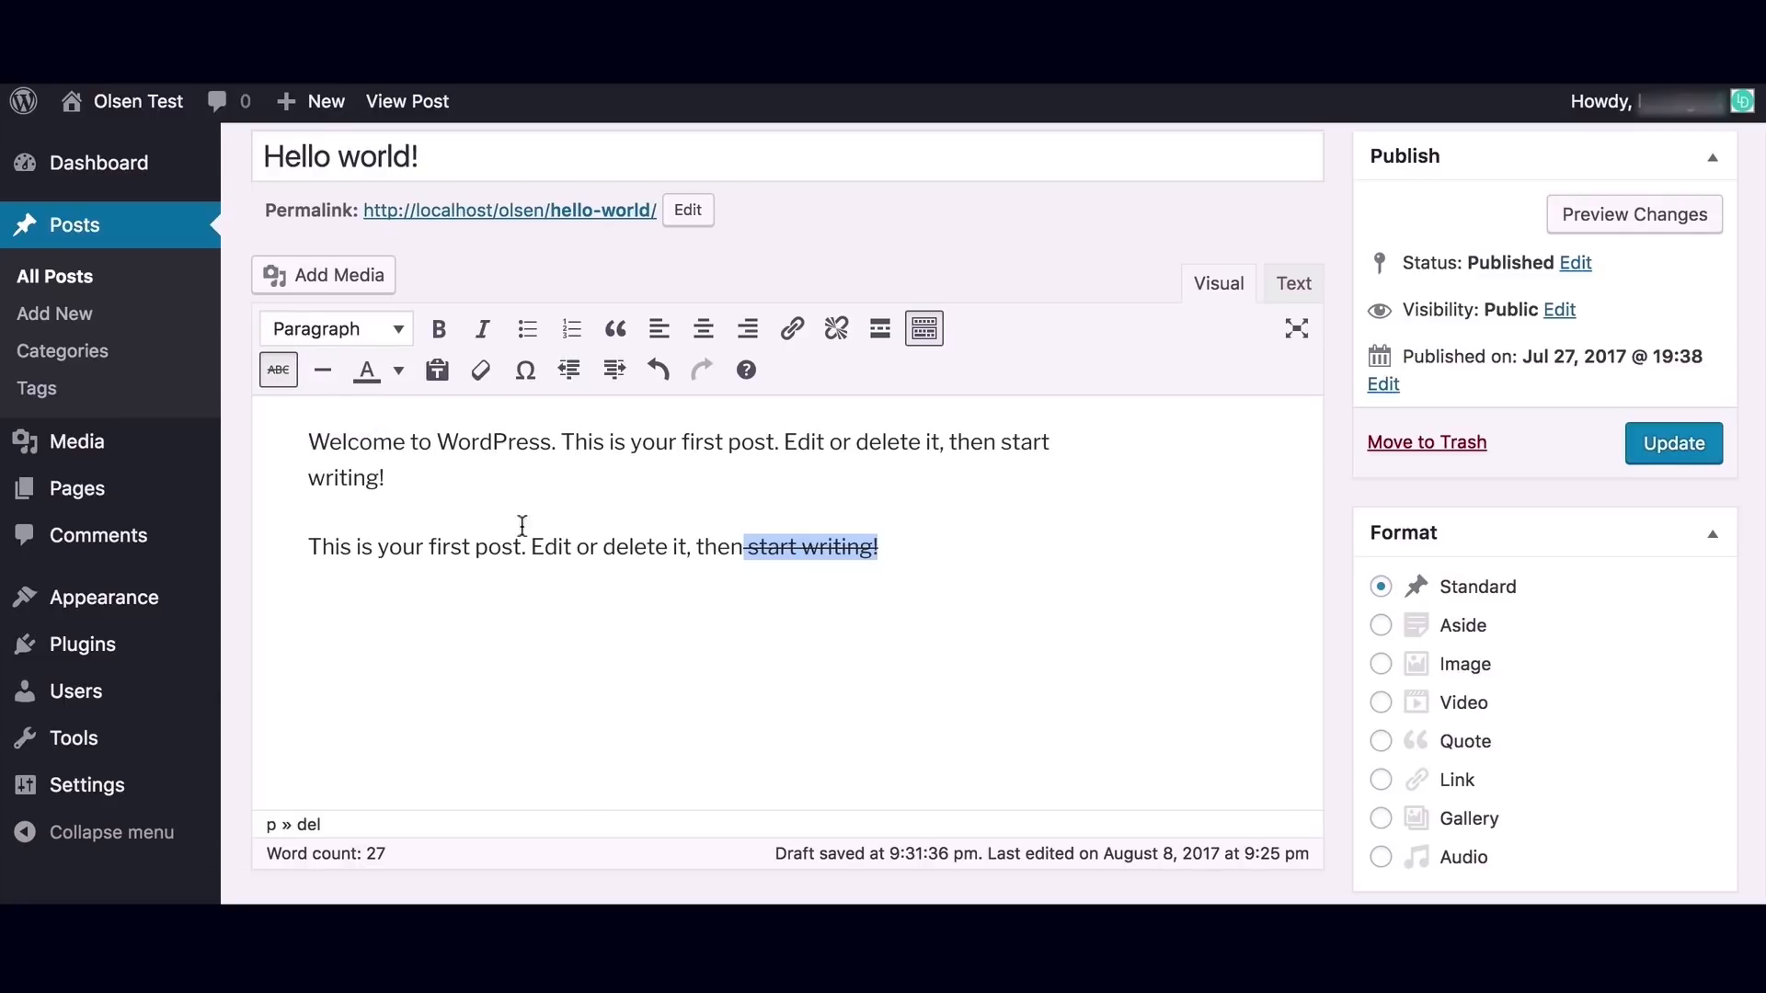
Insert a horizontal line between the two paragraphs.
key(Home)
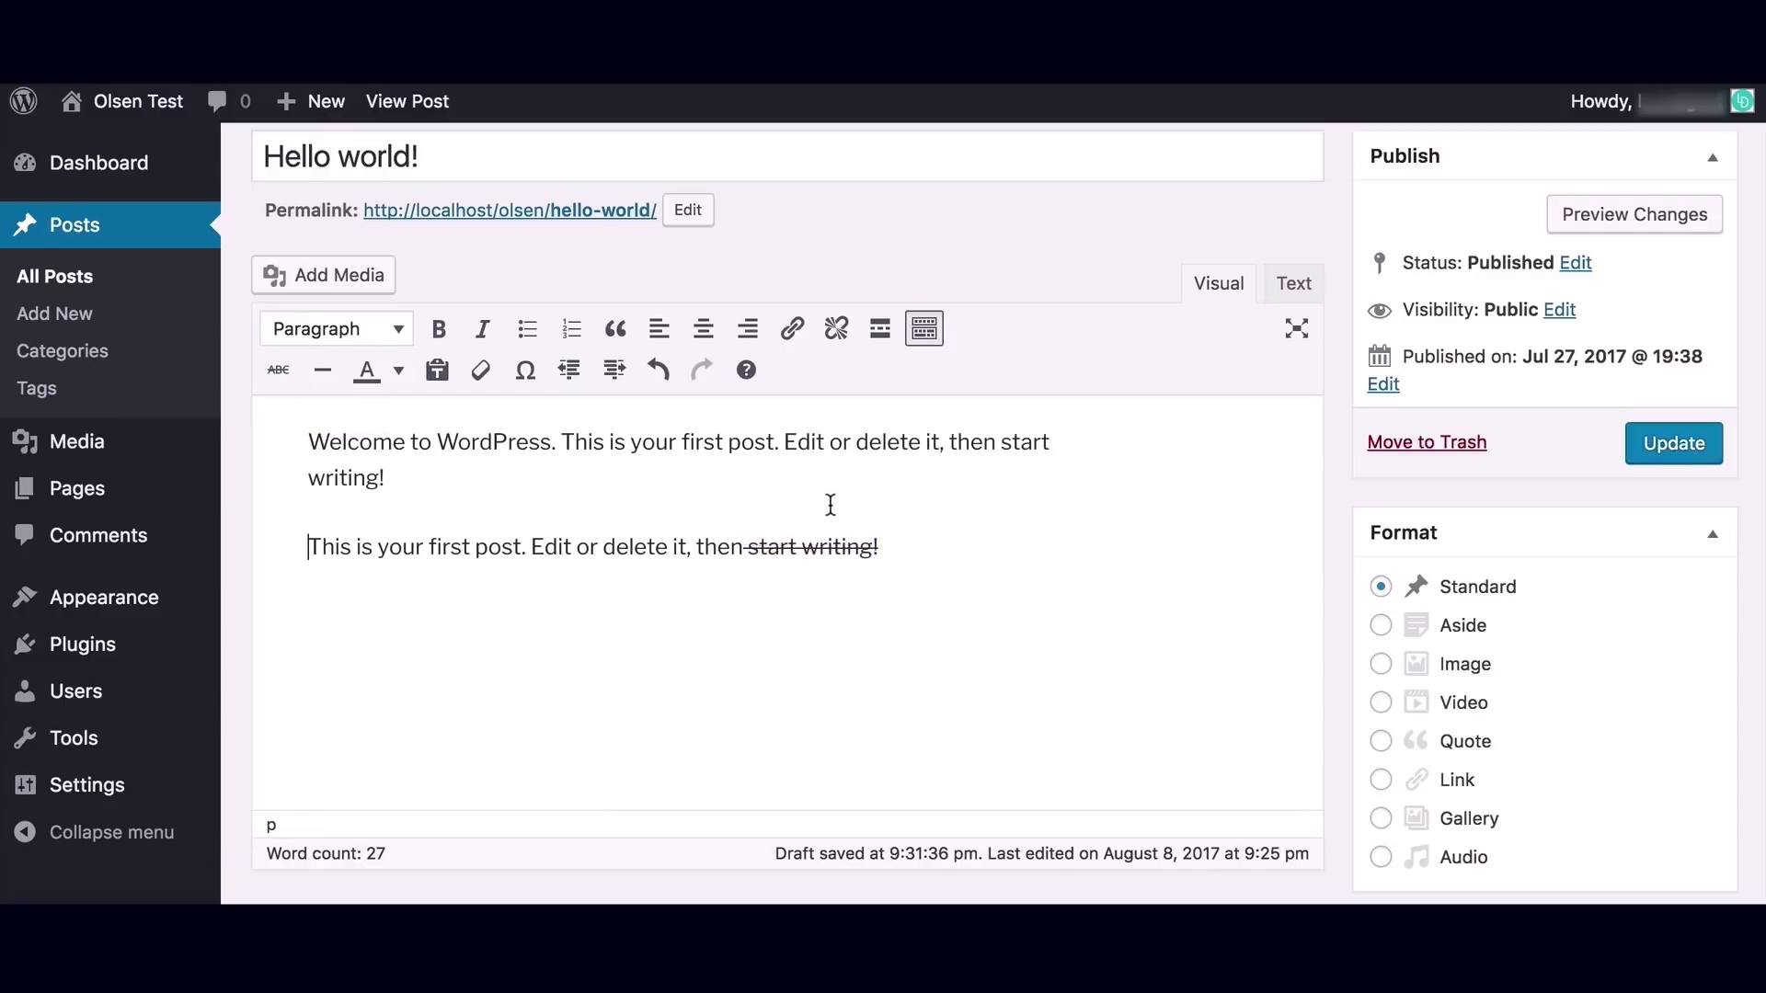
key(Return)
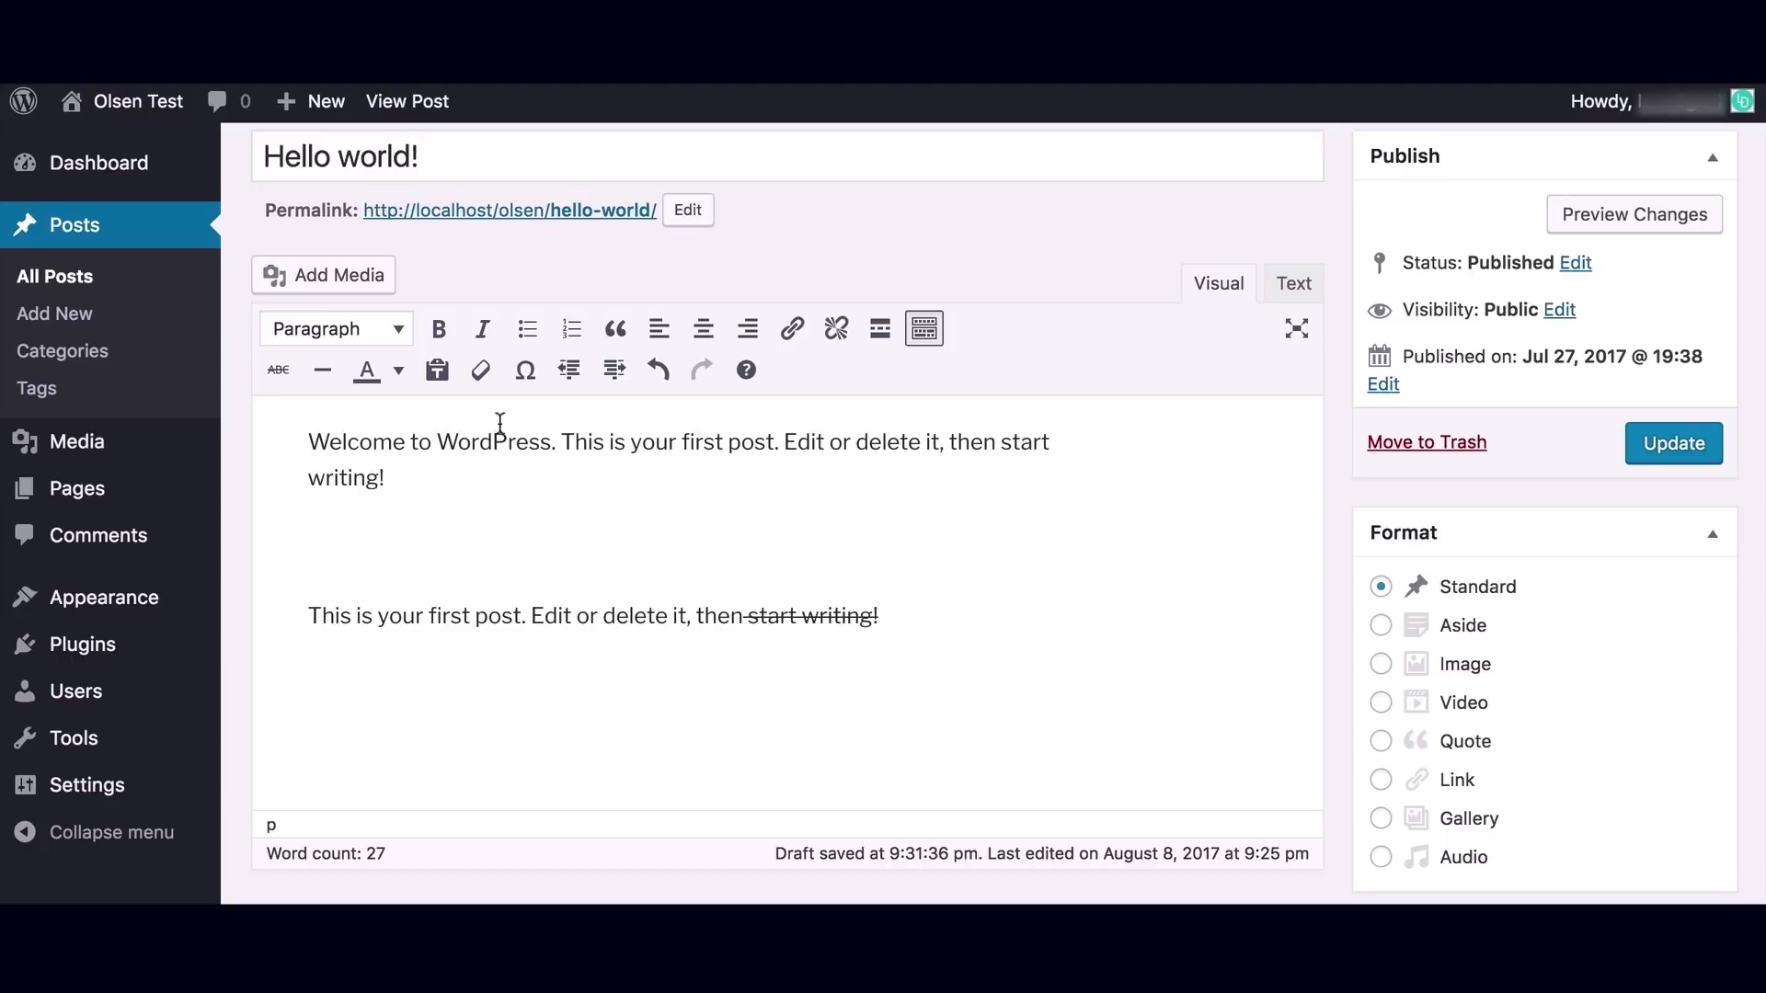
click(322, 370)
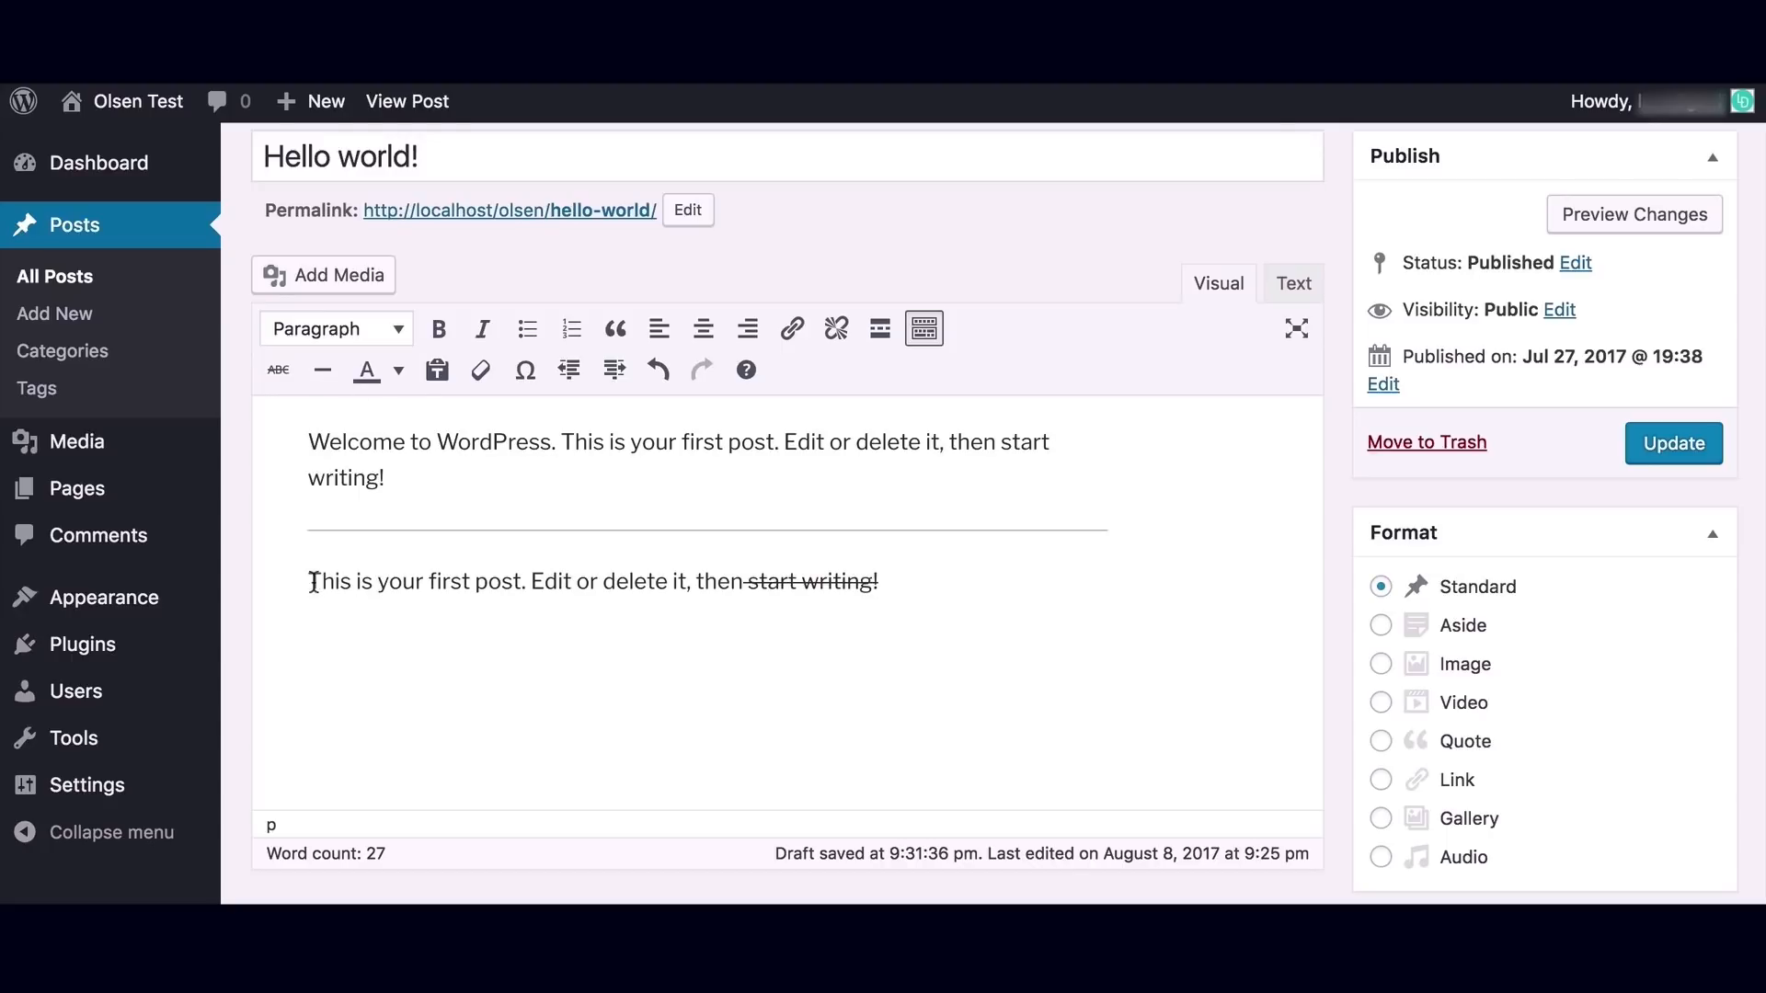
Colour 'This is your first post' cyan, then clear the colour again.
drag(313, 582, 520, 582)
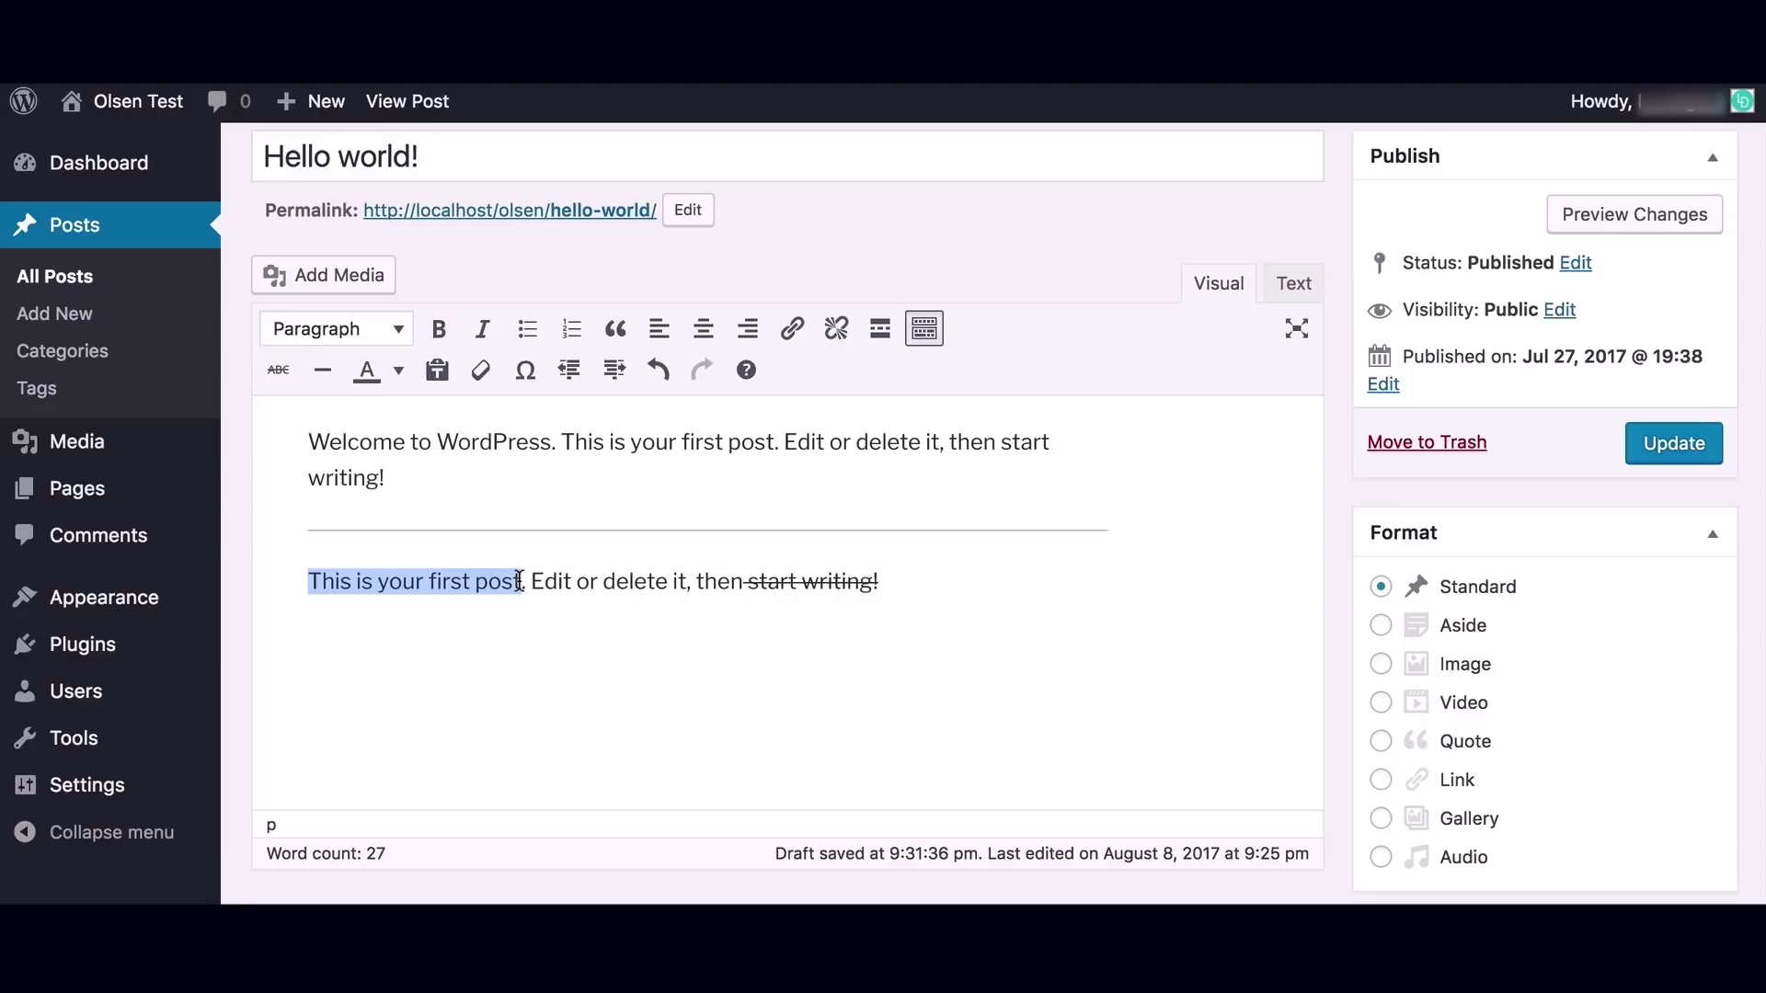
click(400, 374)
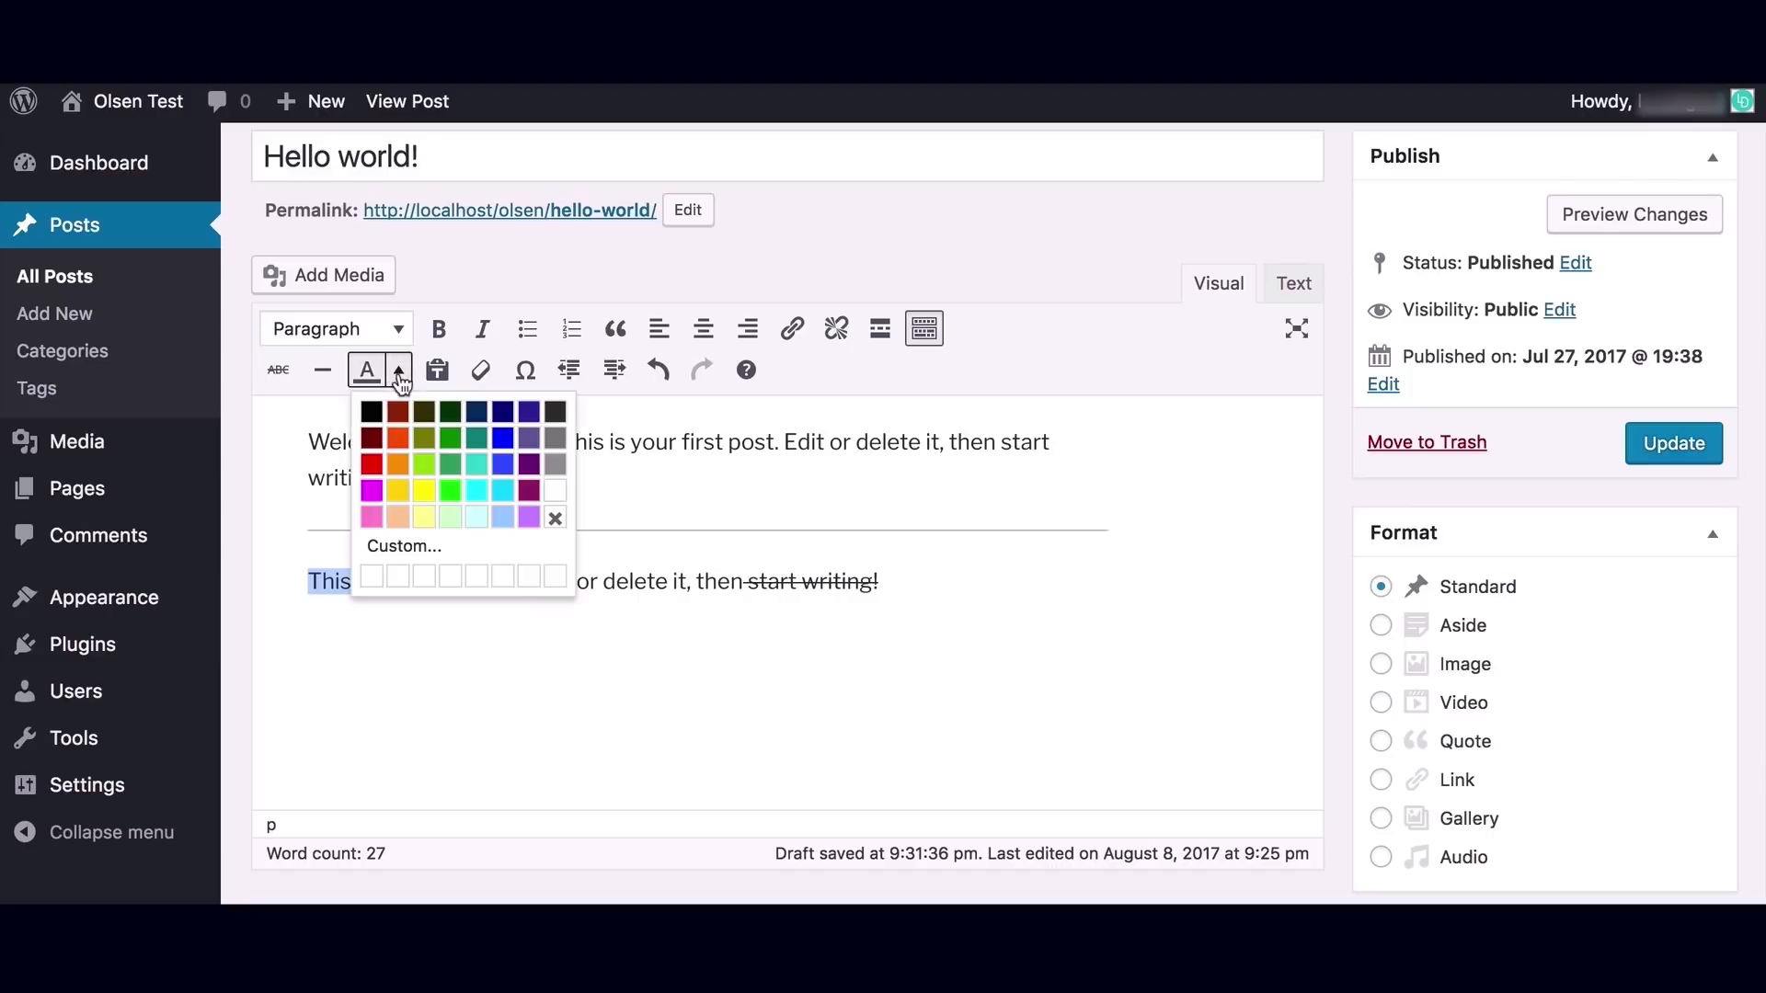
click(477, 490)
key(End)
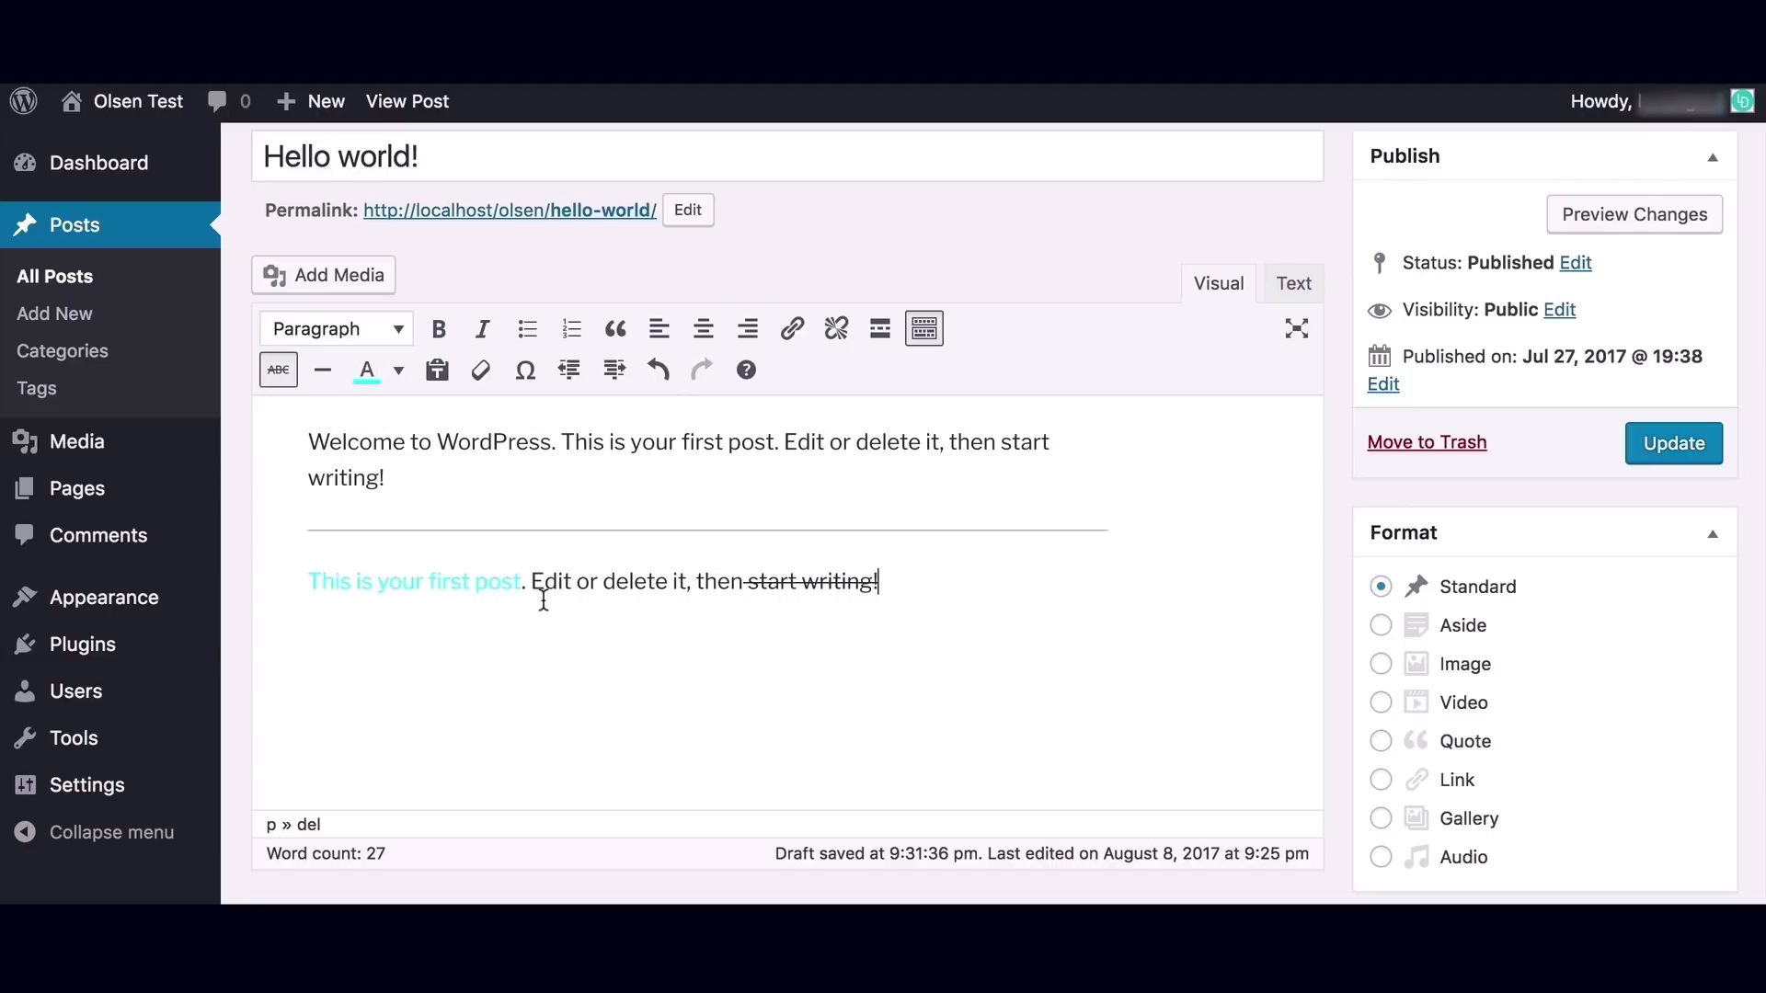
click(448, 581)
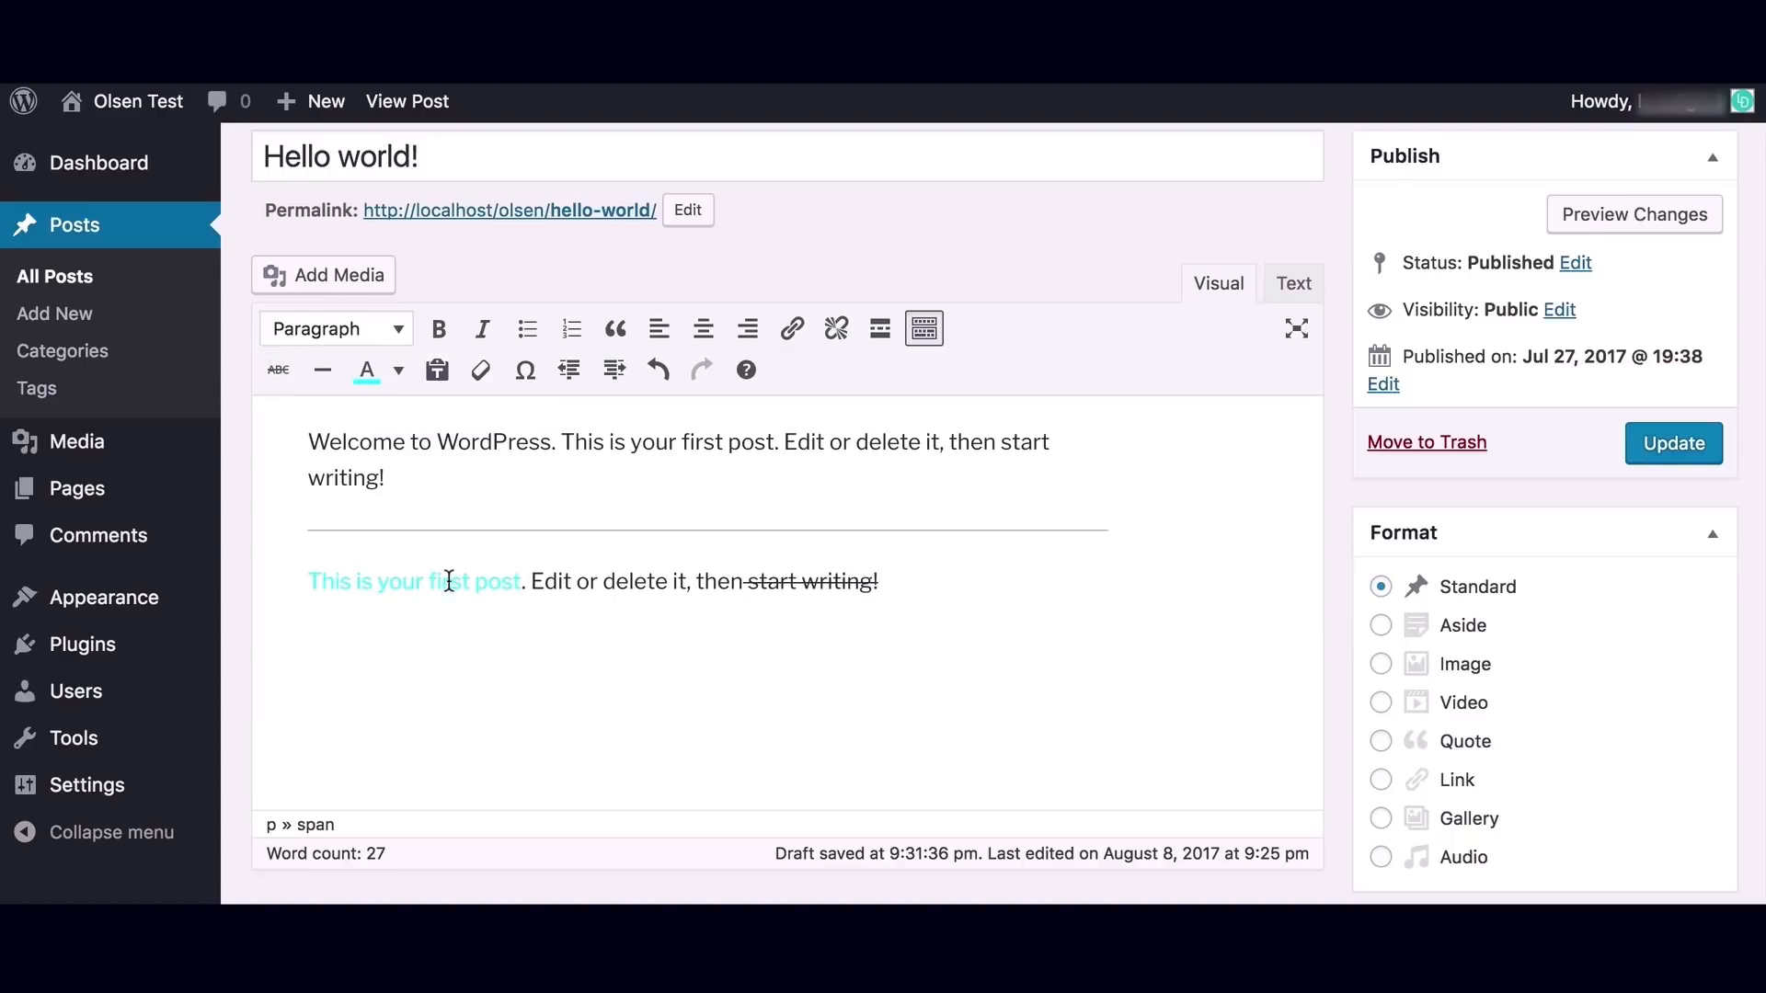
drag(529, 581, 307, 581)
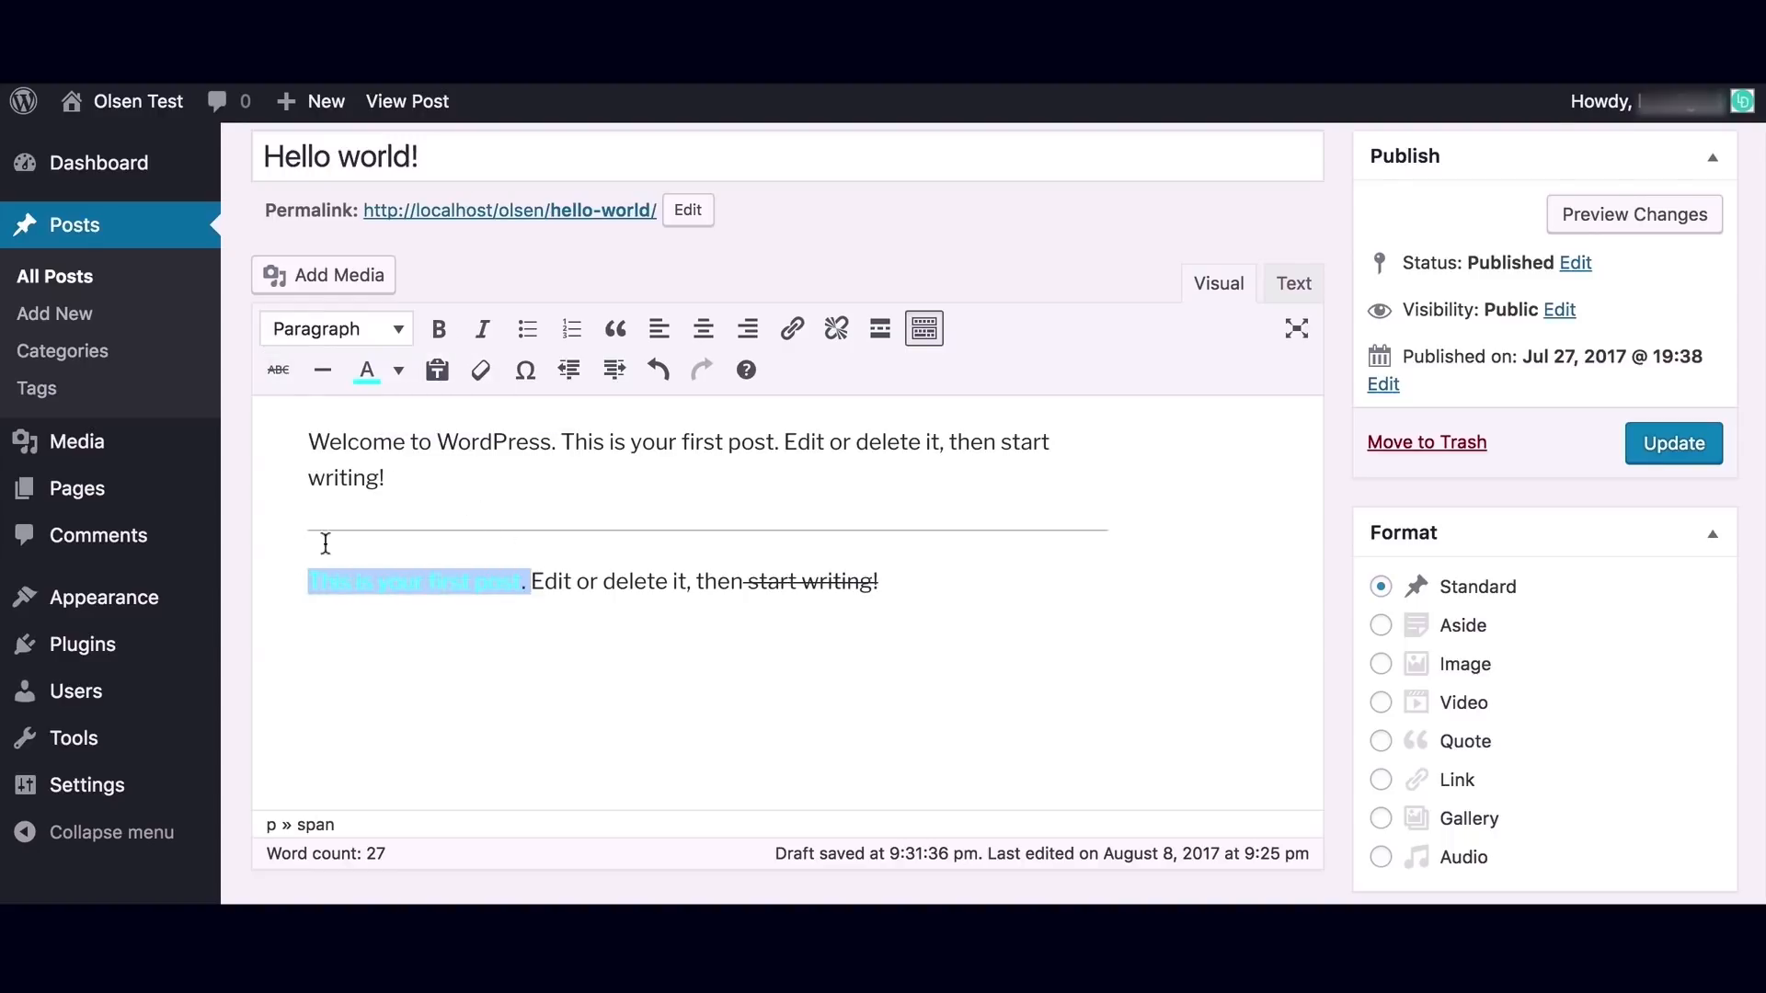
click(488, 373)
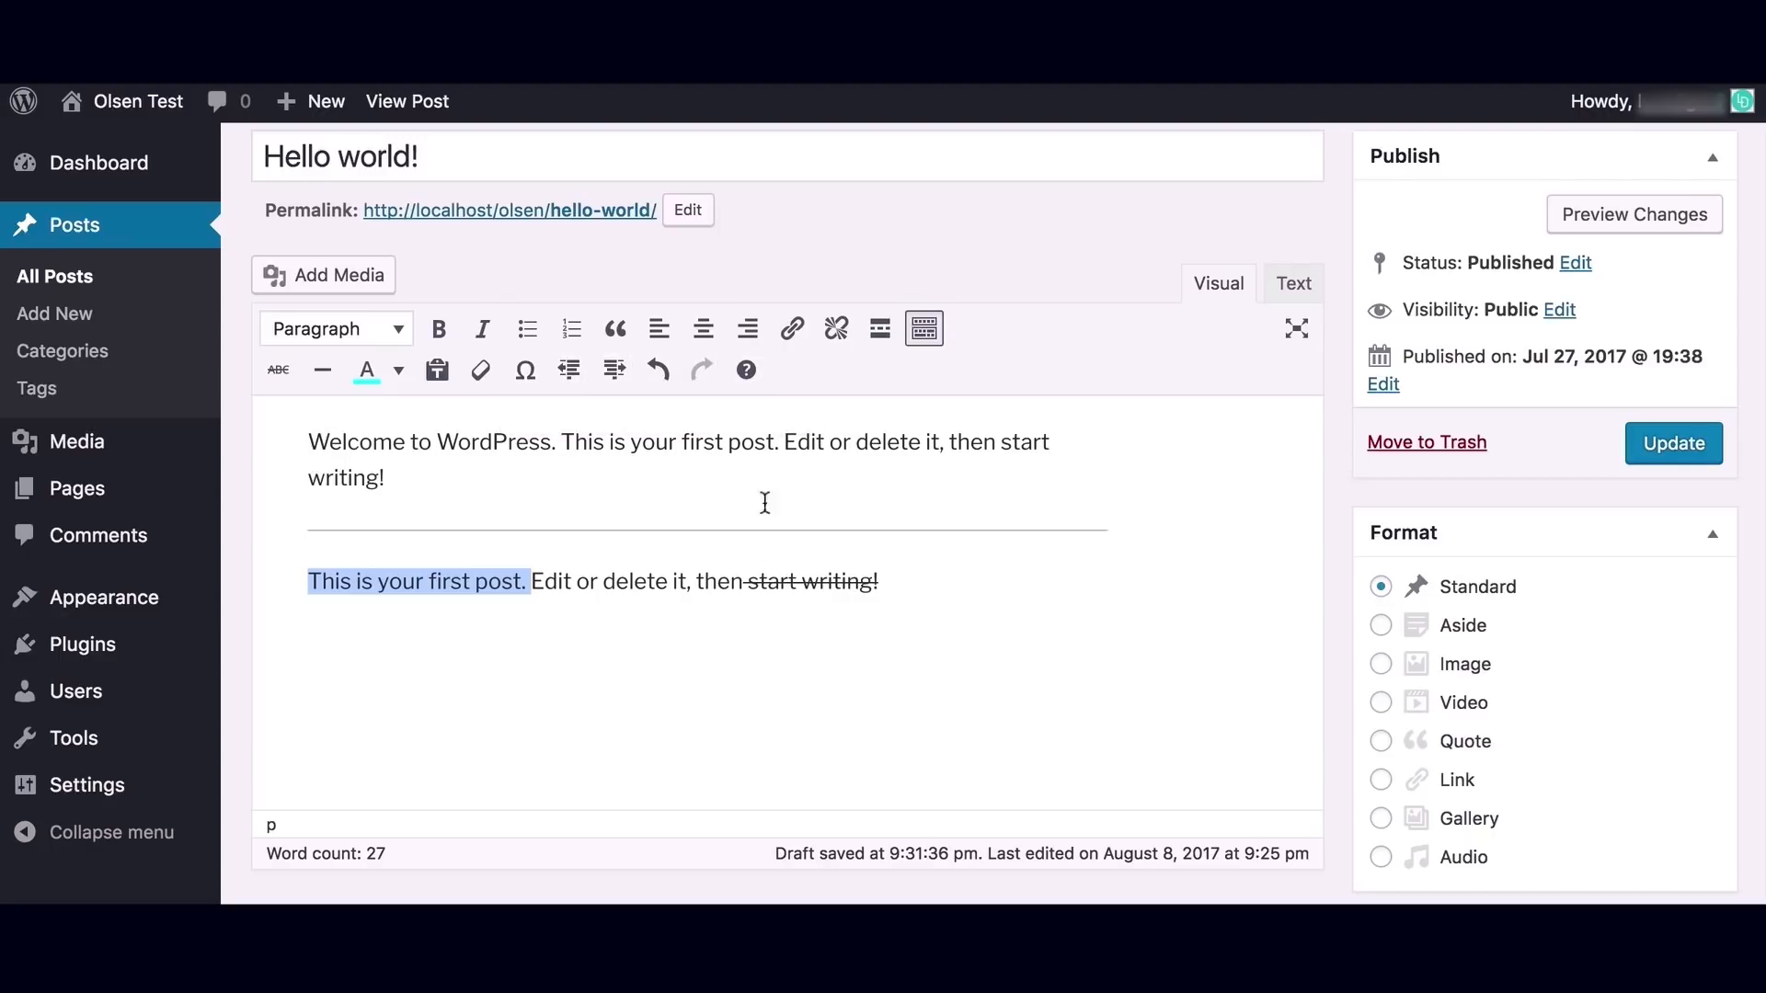
Add an empty paragraph above the horizontal line and open the media inserter.
click(773, 665)
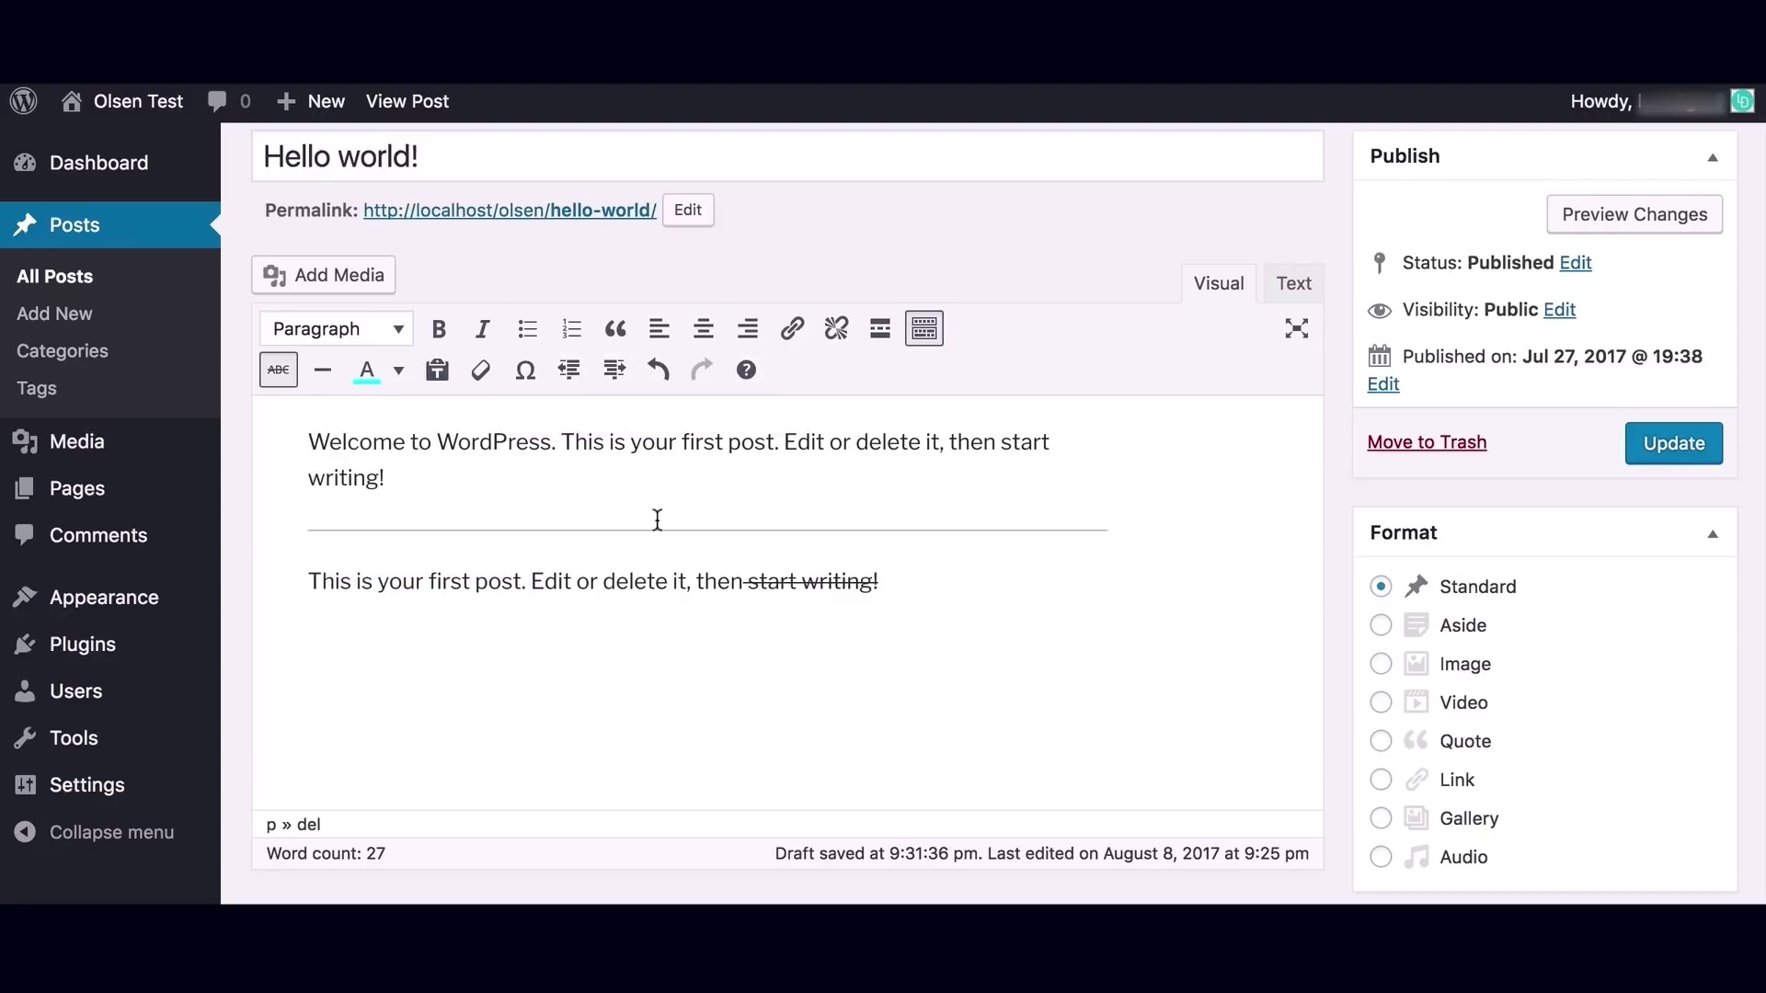
click(842, 535)
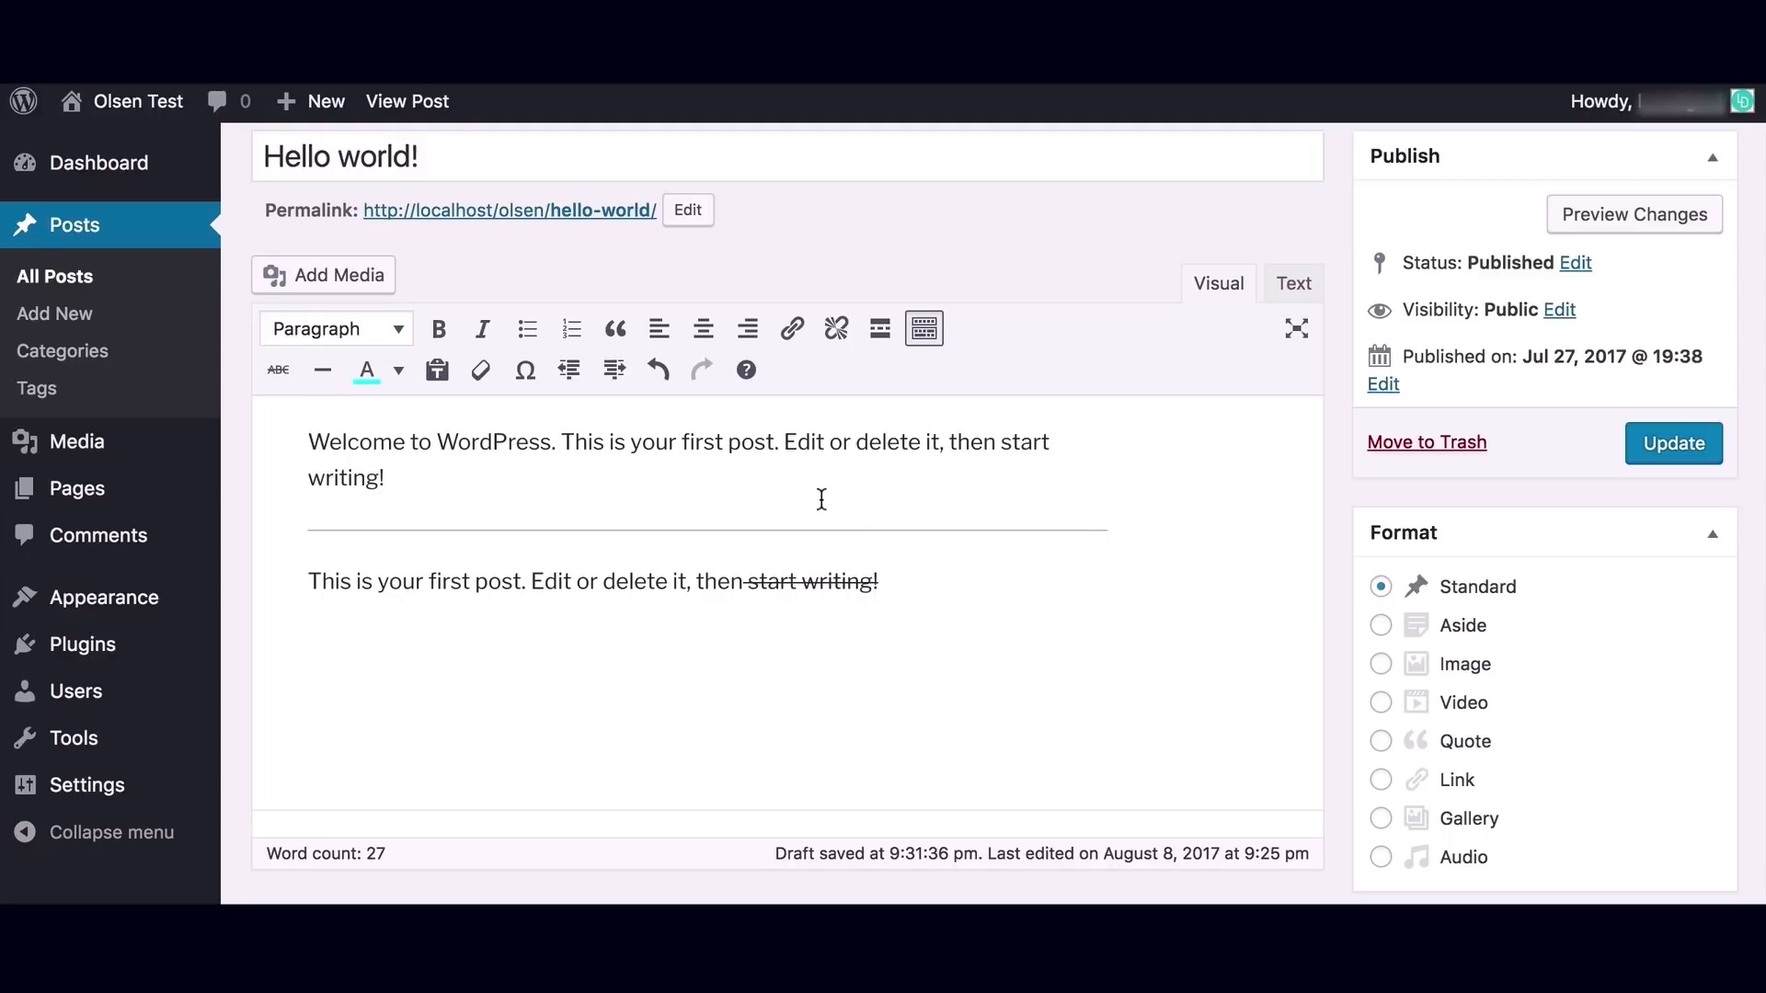
key(Return)
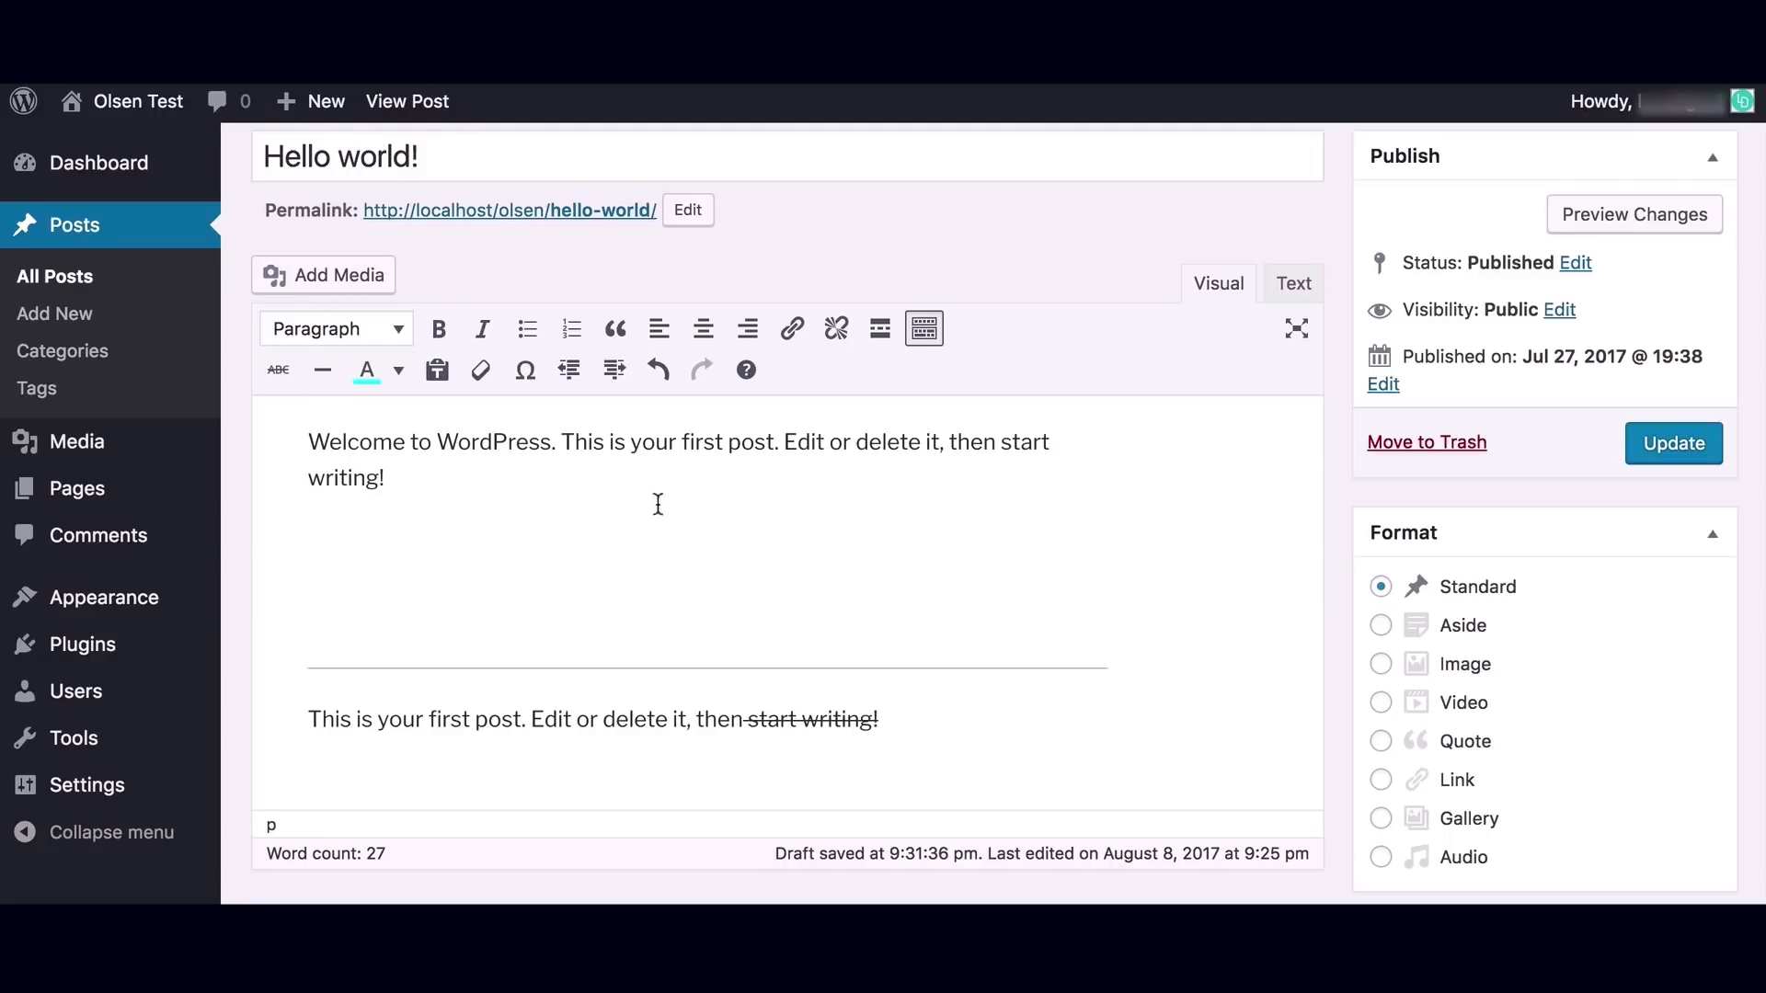
click(350, 285)
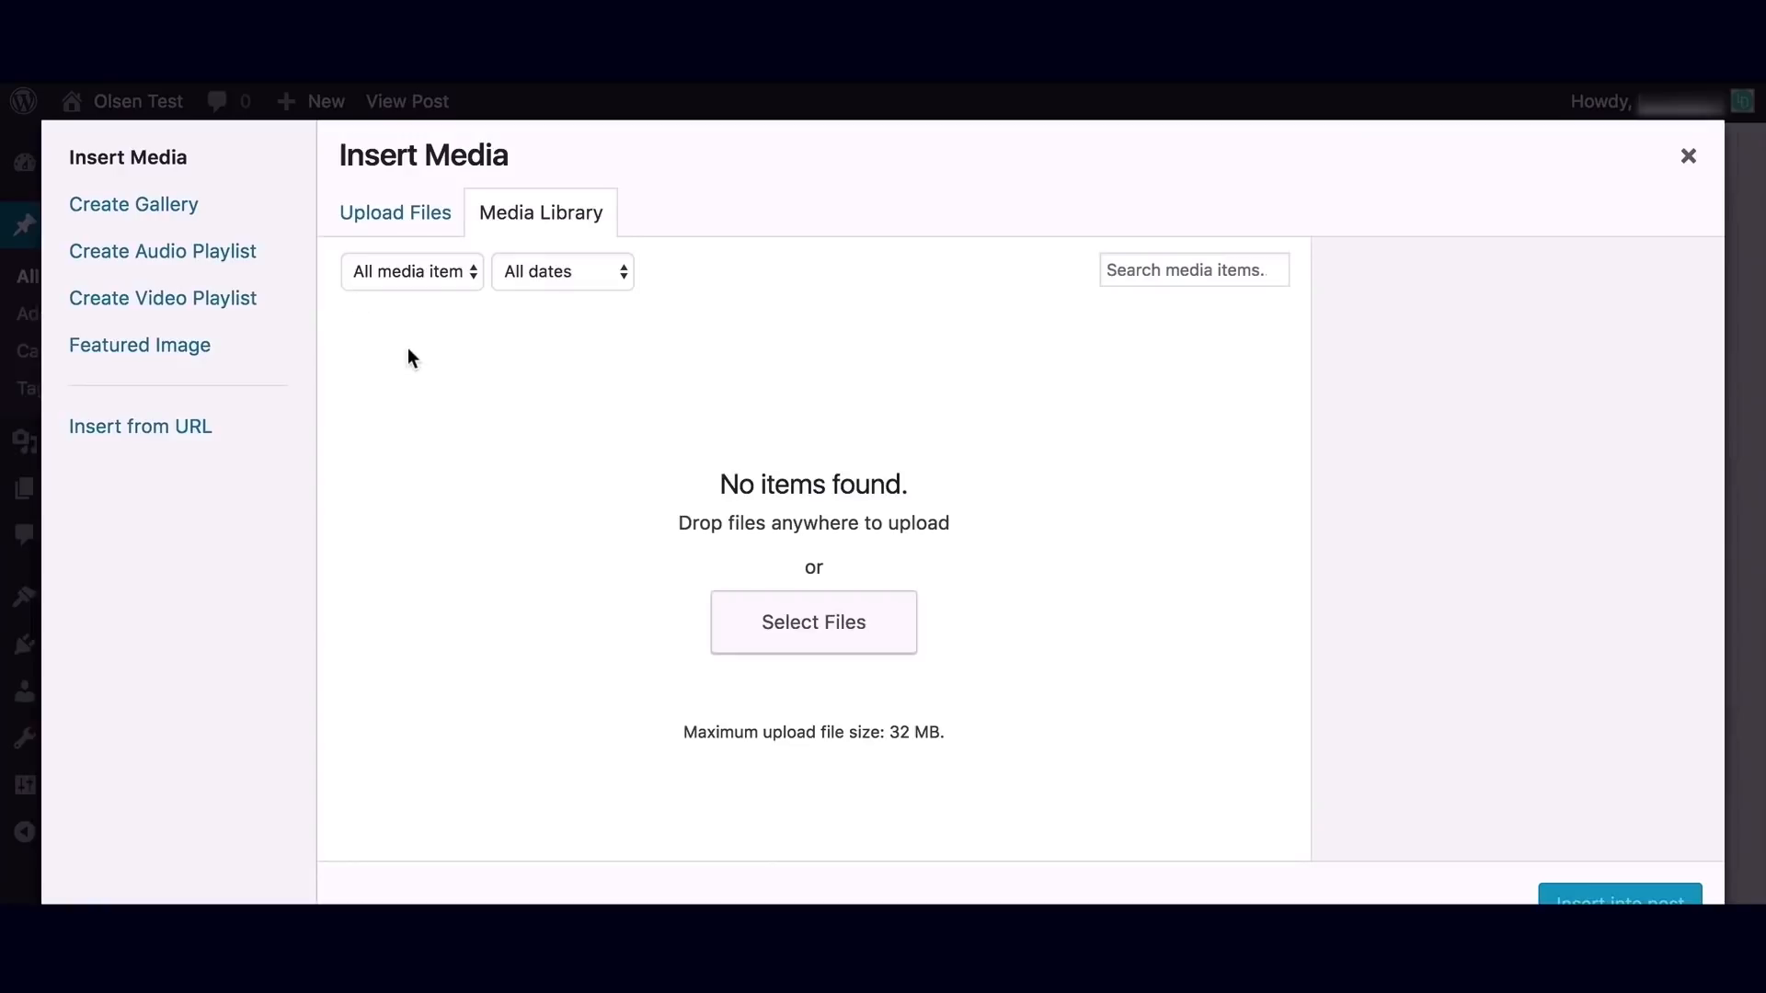
Upload Sample.png from the desktop, give it alt text 'Sample Image', and insert it.
drag(1764, 986, 1580, 982)
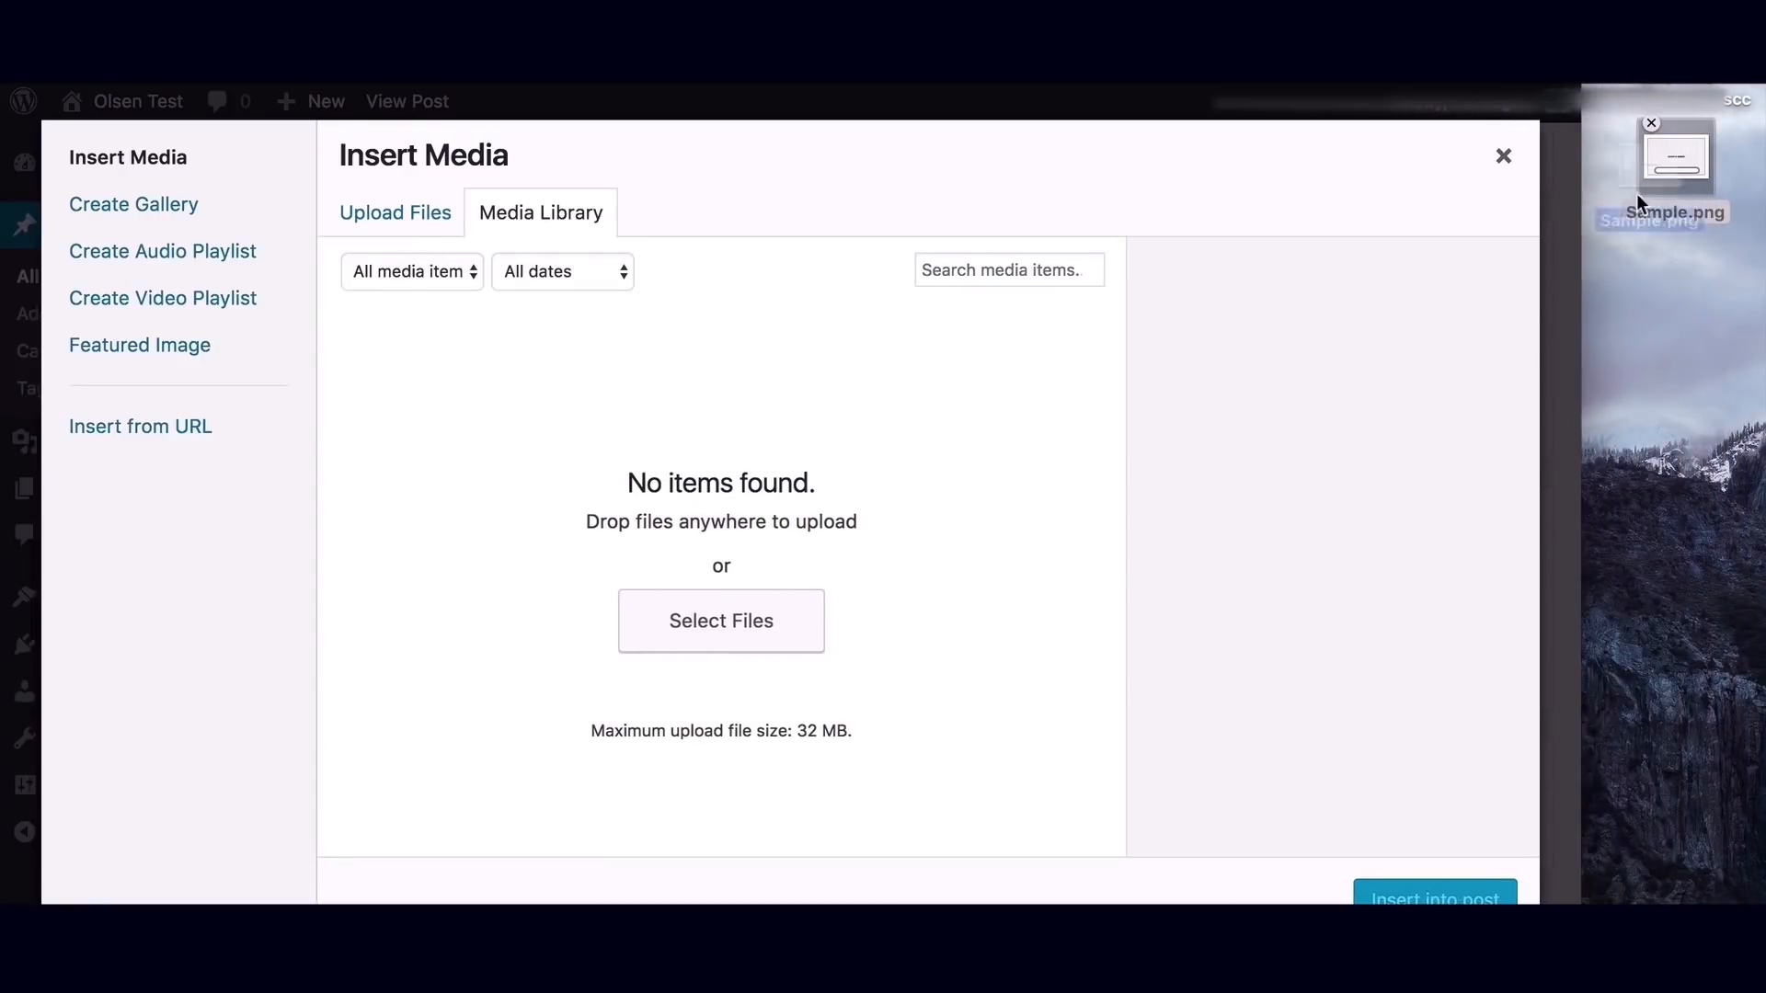
drag(1637, 198, 986, 421)
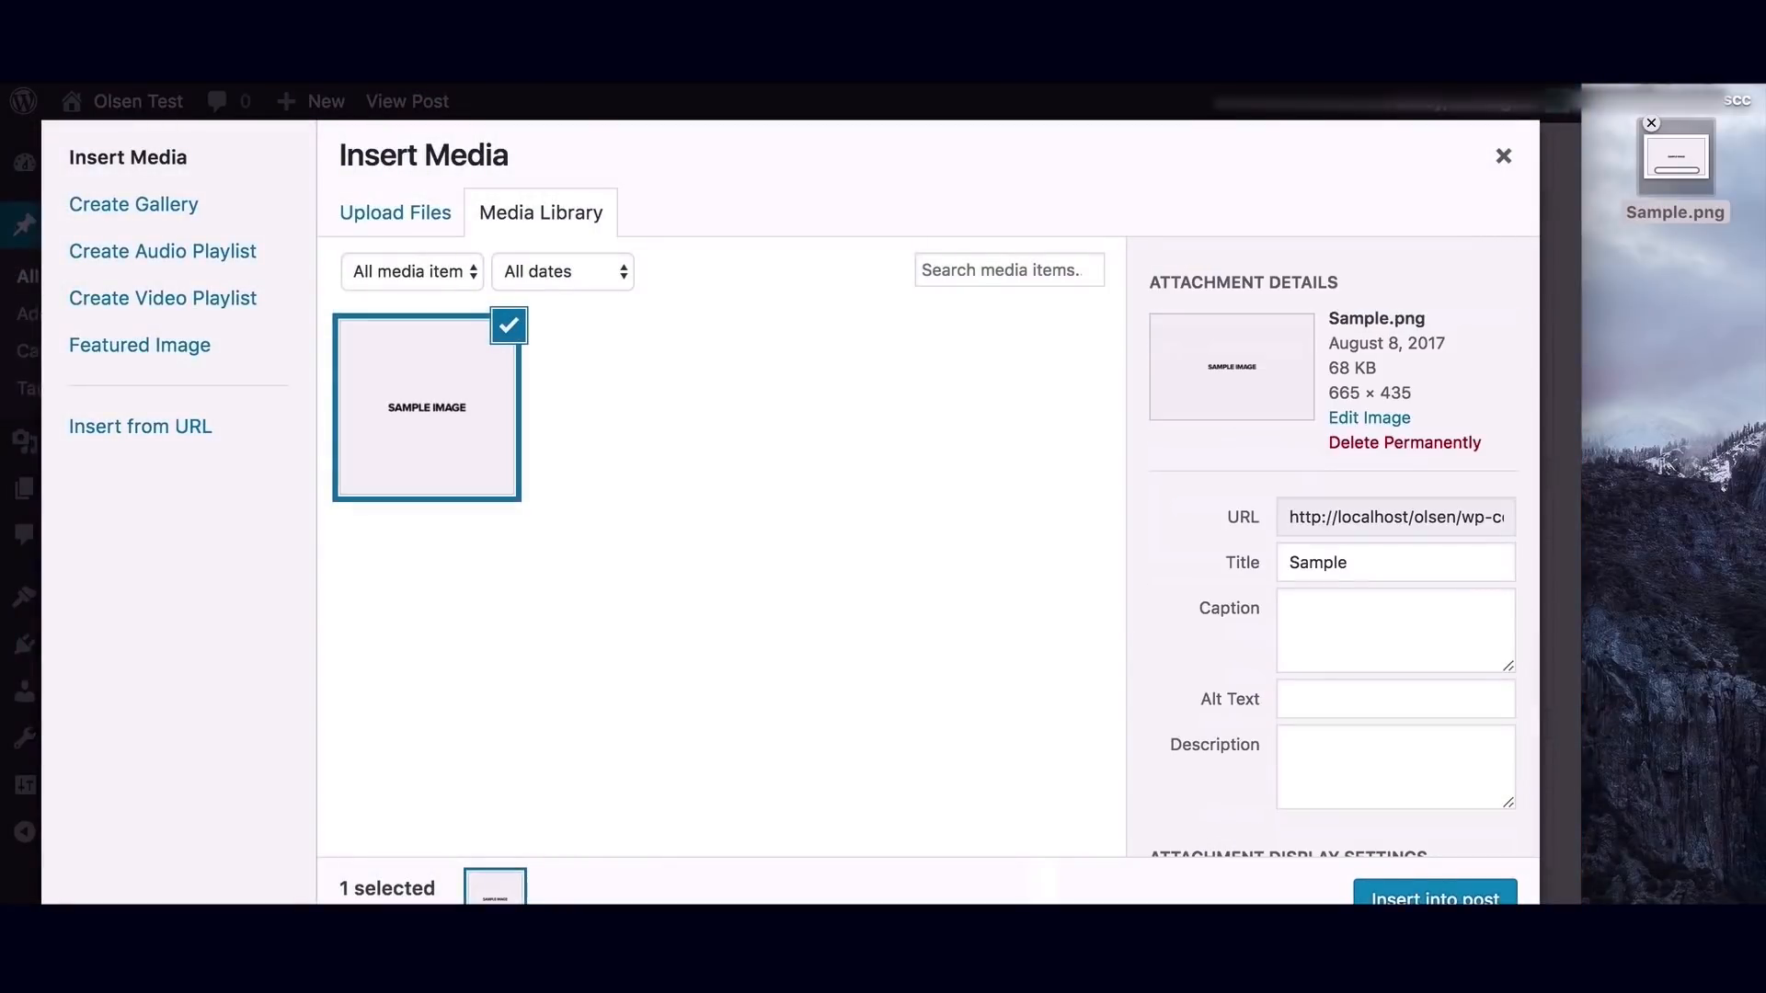
drag(1581, 982, 1764, 986)
click(1531, 737)
click(1531, 706)
click(1531, 753)
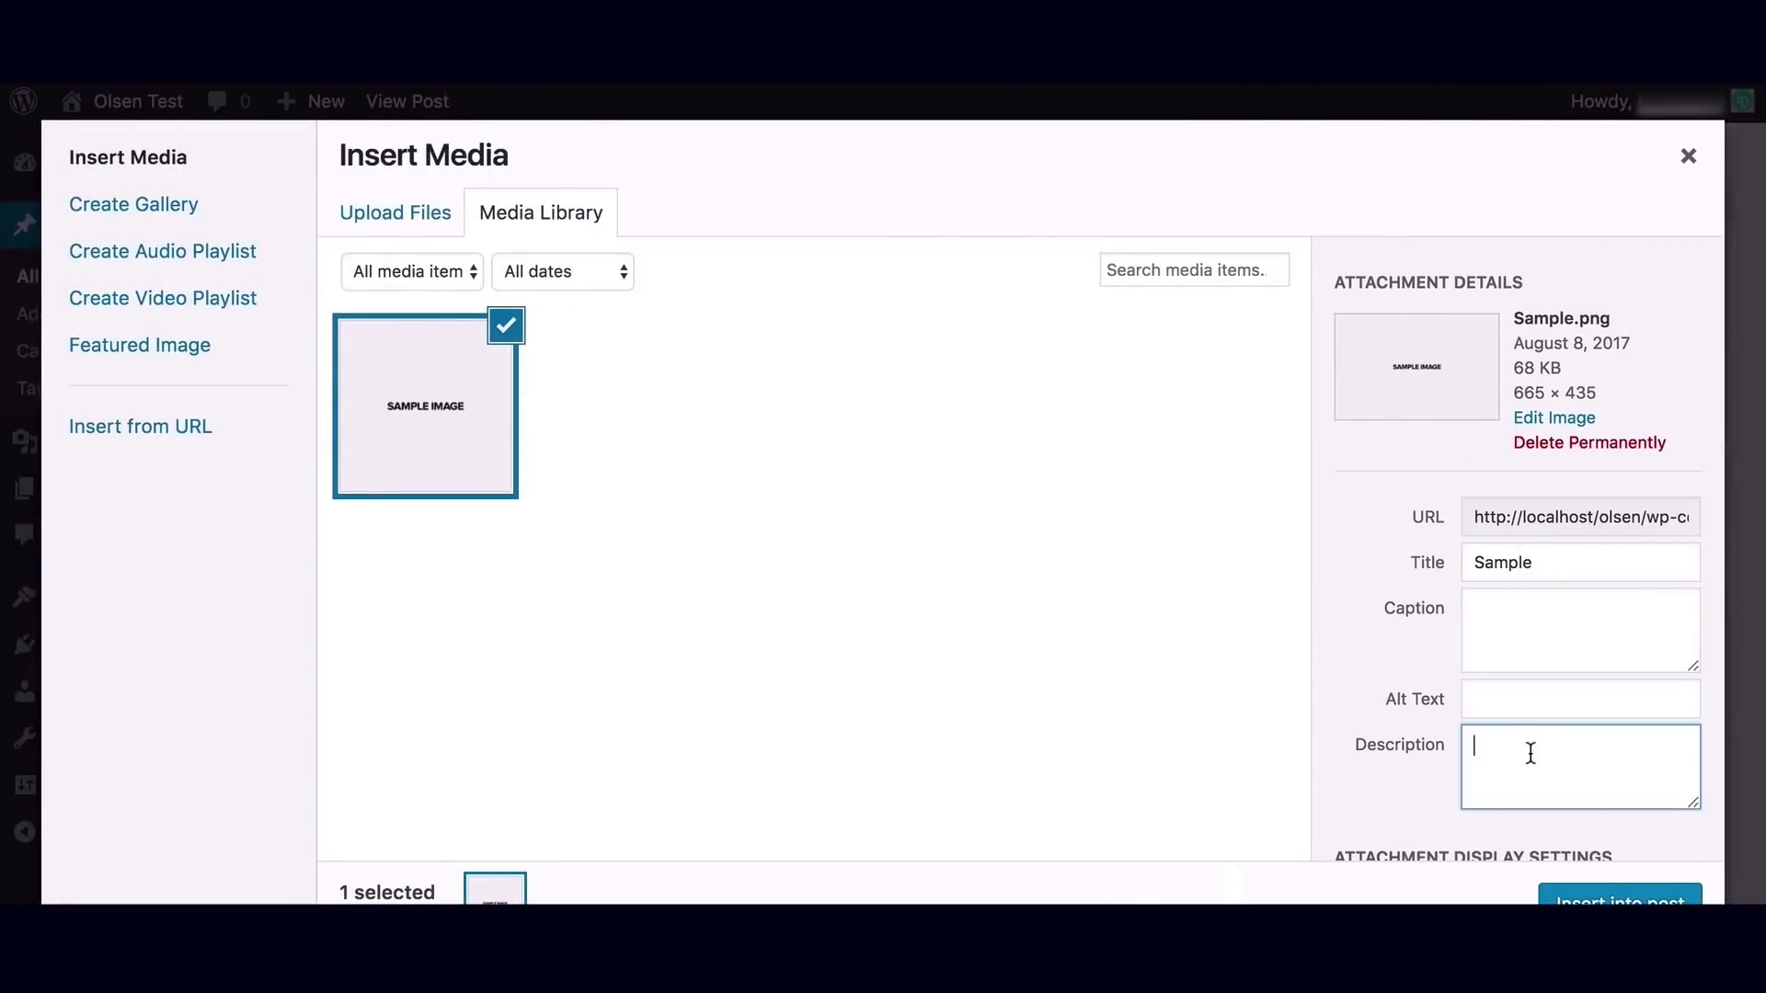
click(1532, 709)
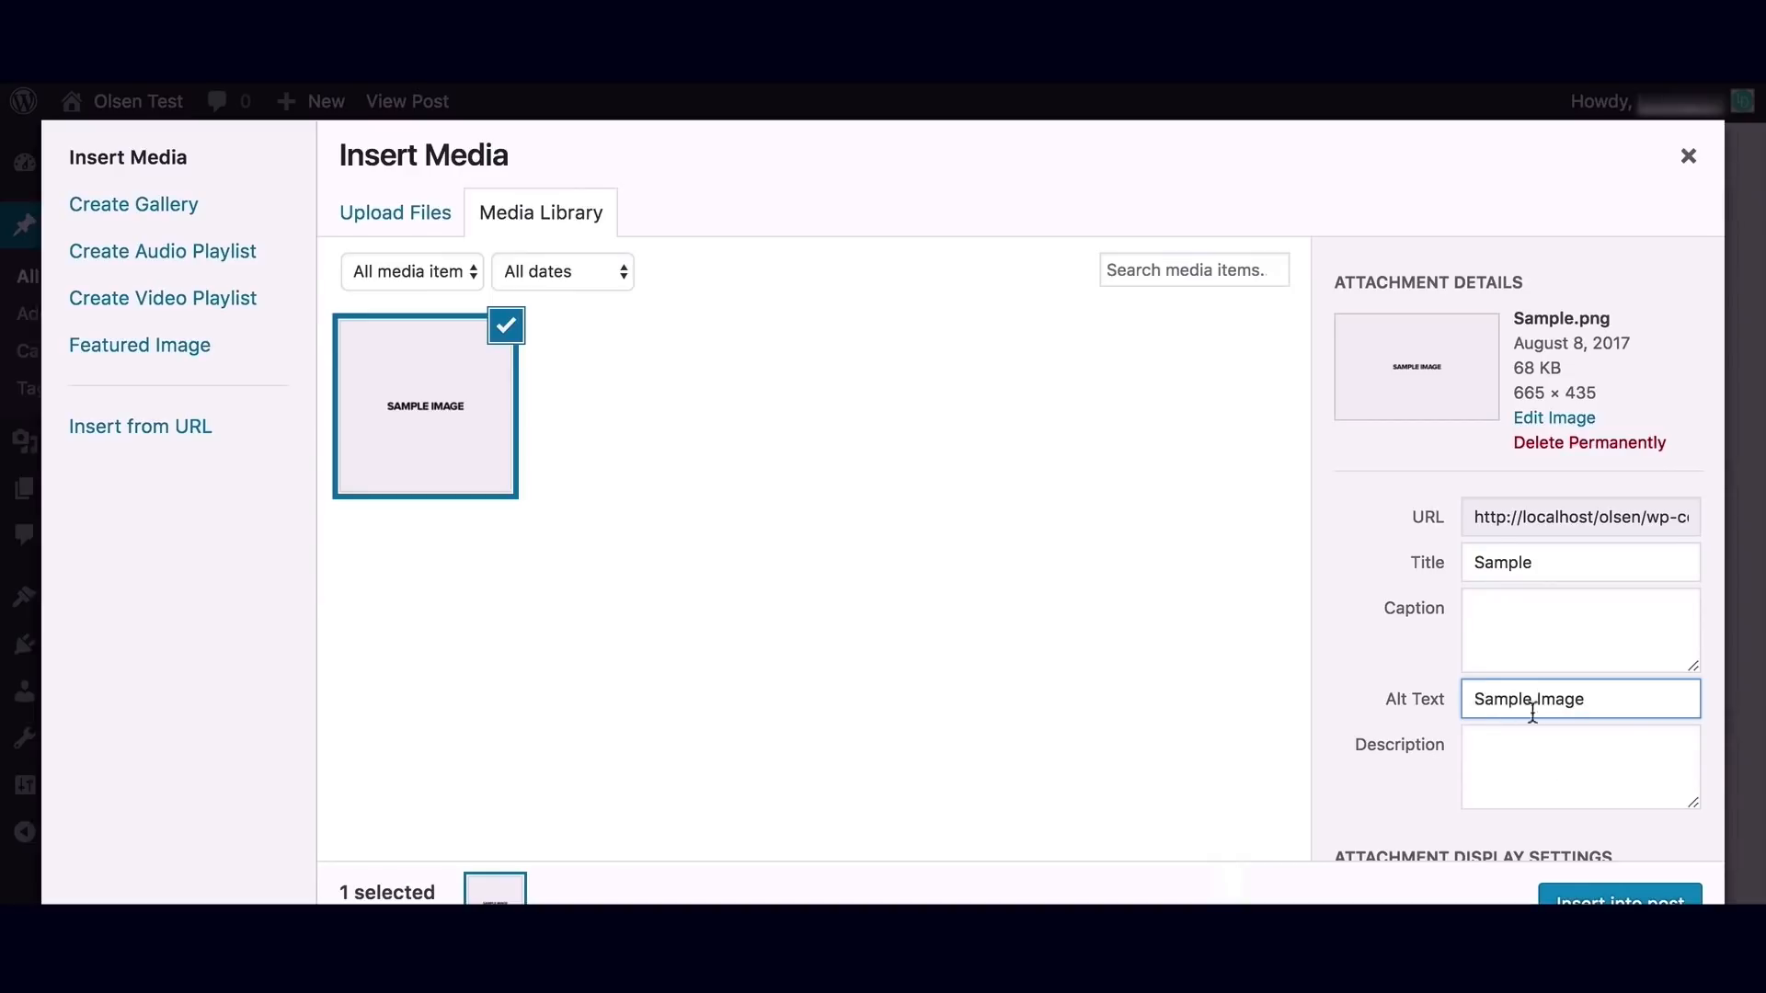
click(1619, 898)
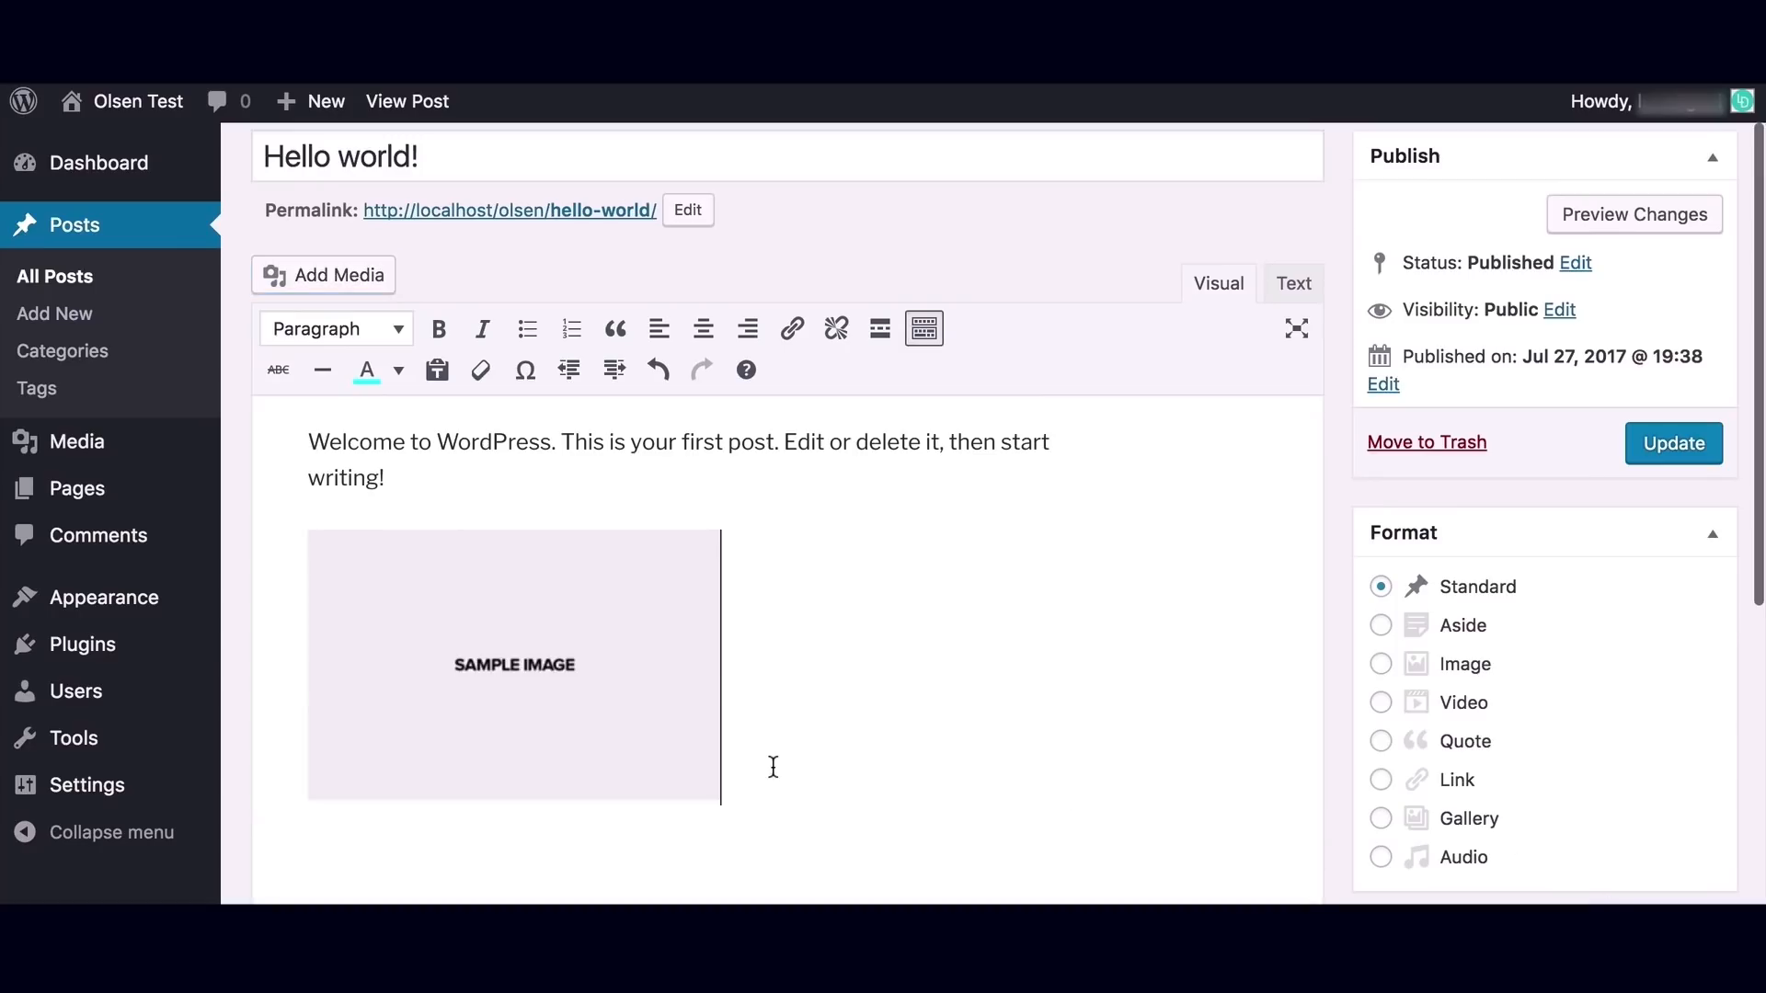
Align the inserted sample image to the left.
click(607, 690)
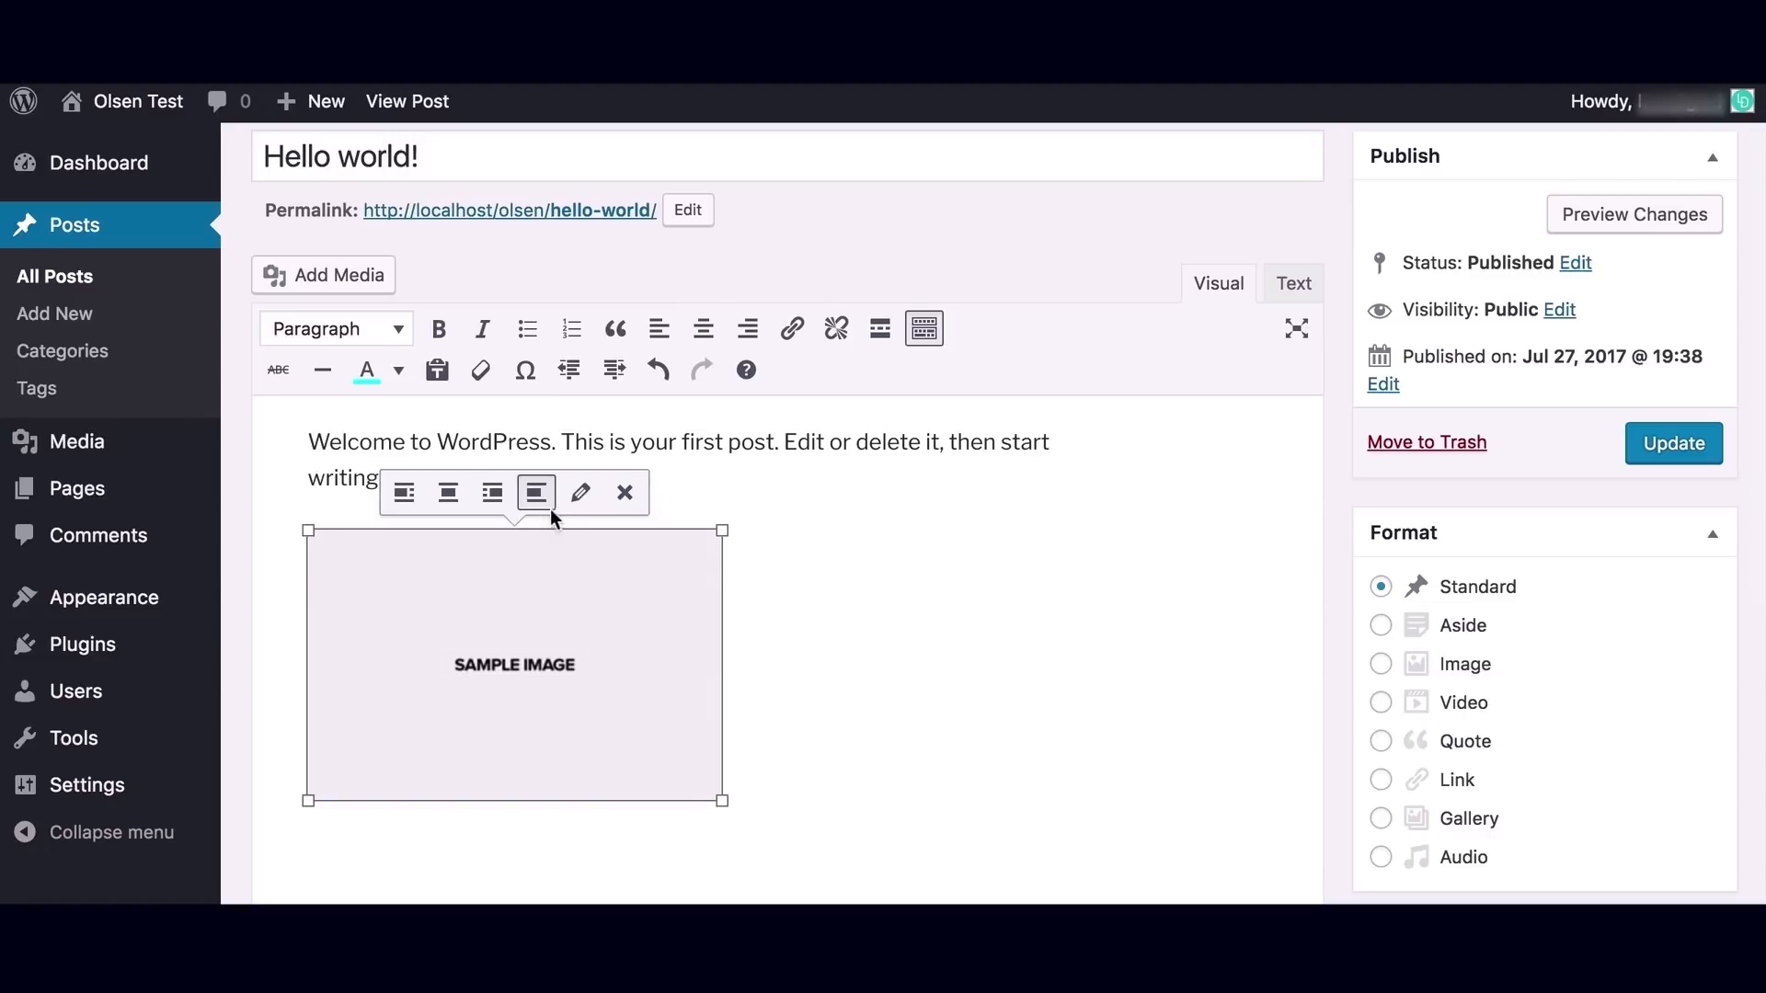
click(491, 492)
click(404, 492)
click(582, 496)
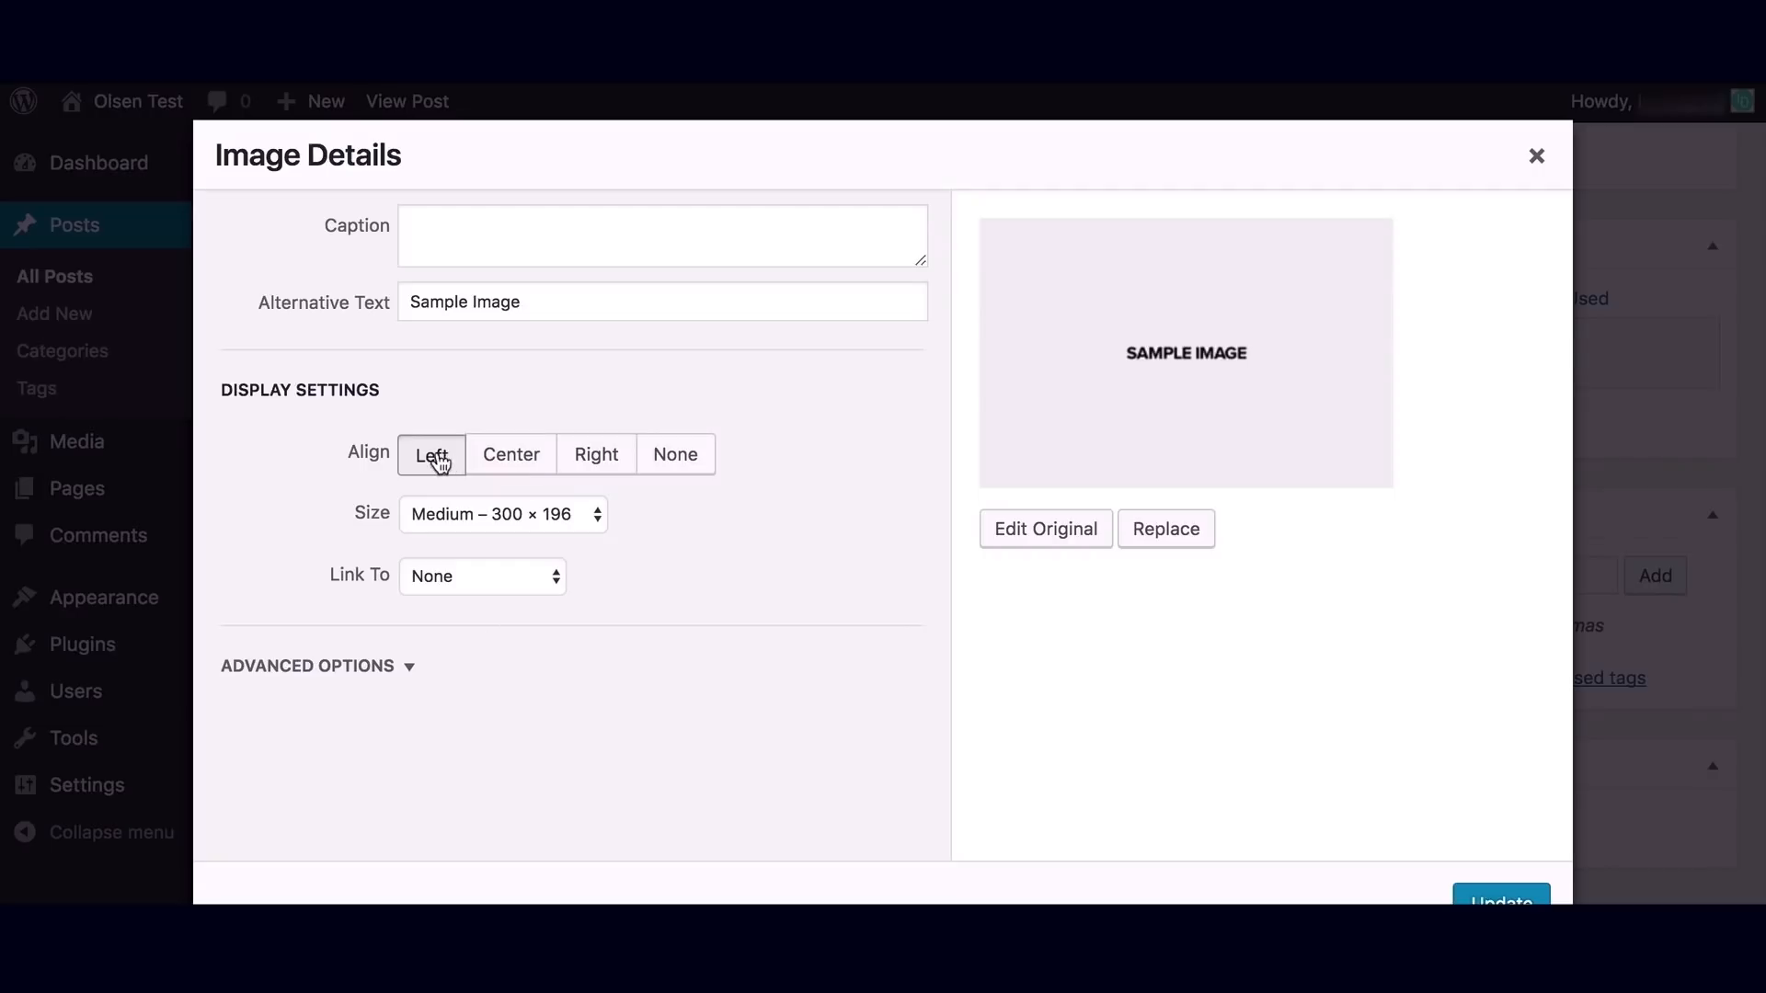
click(595, 514)
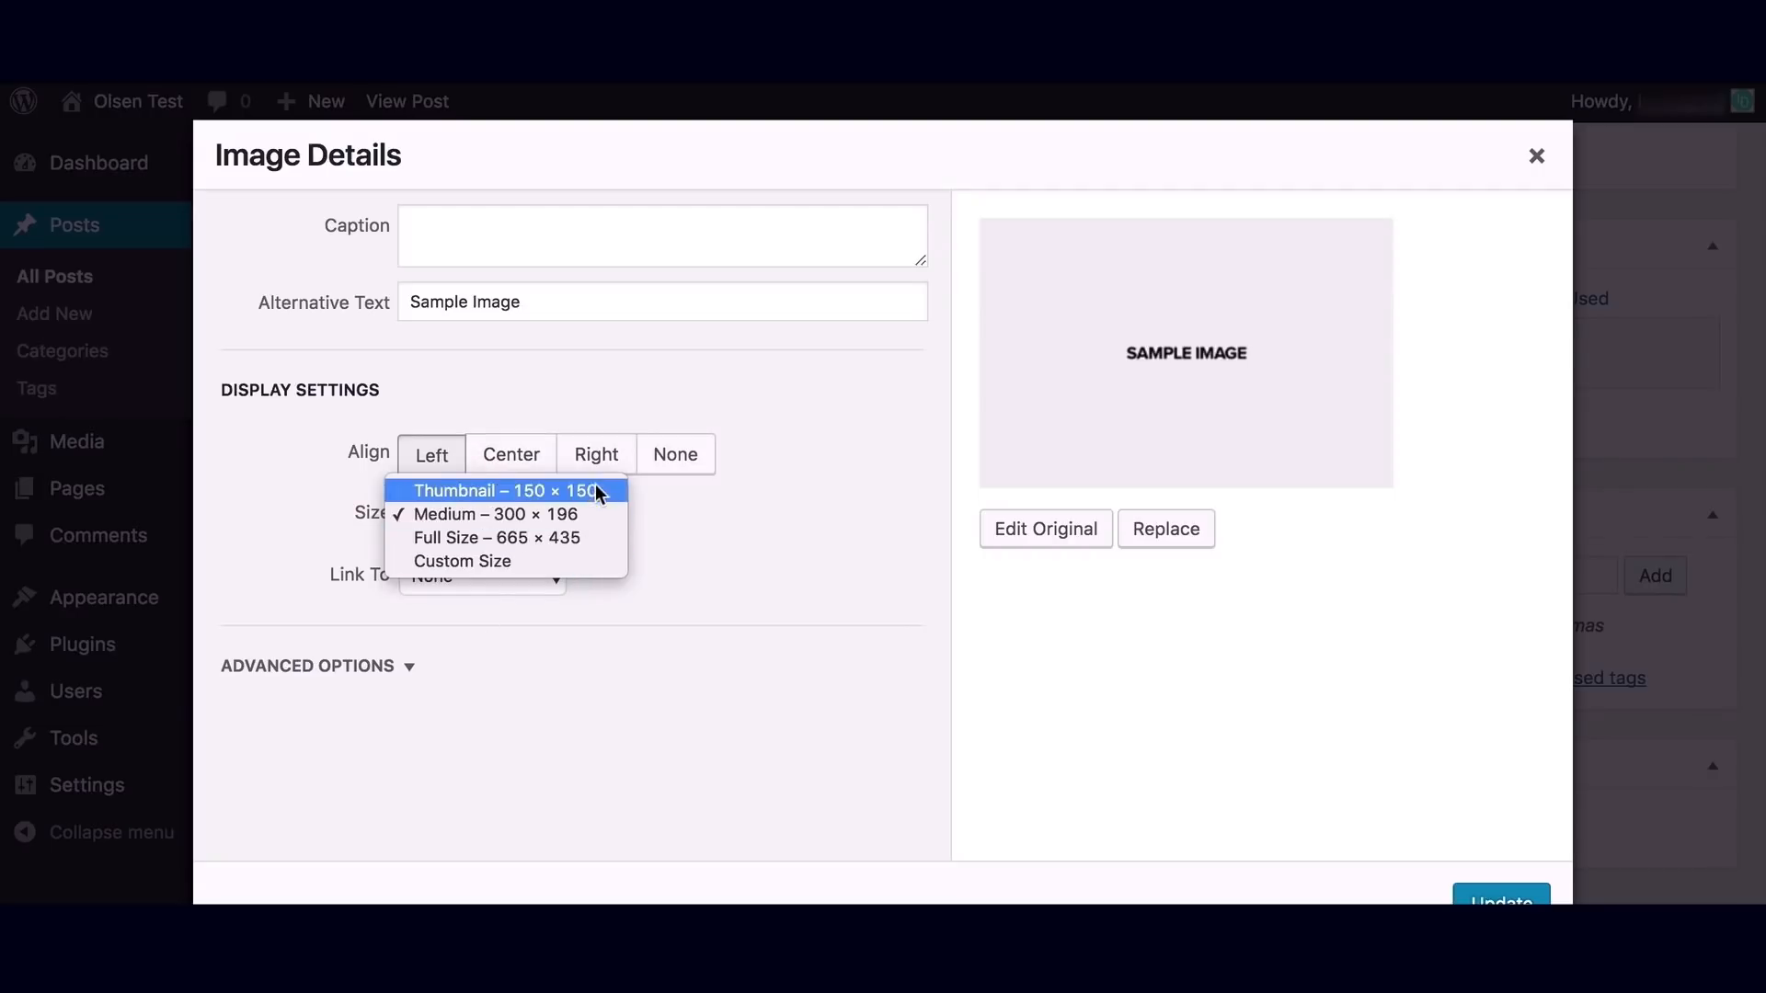
click(589, 514)
click(551, 576)
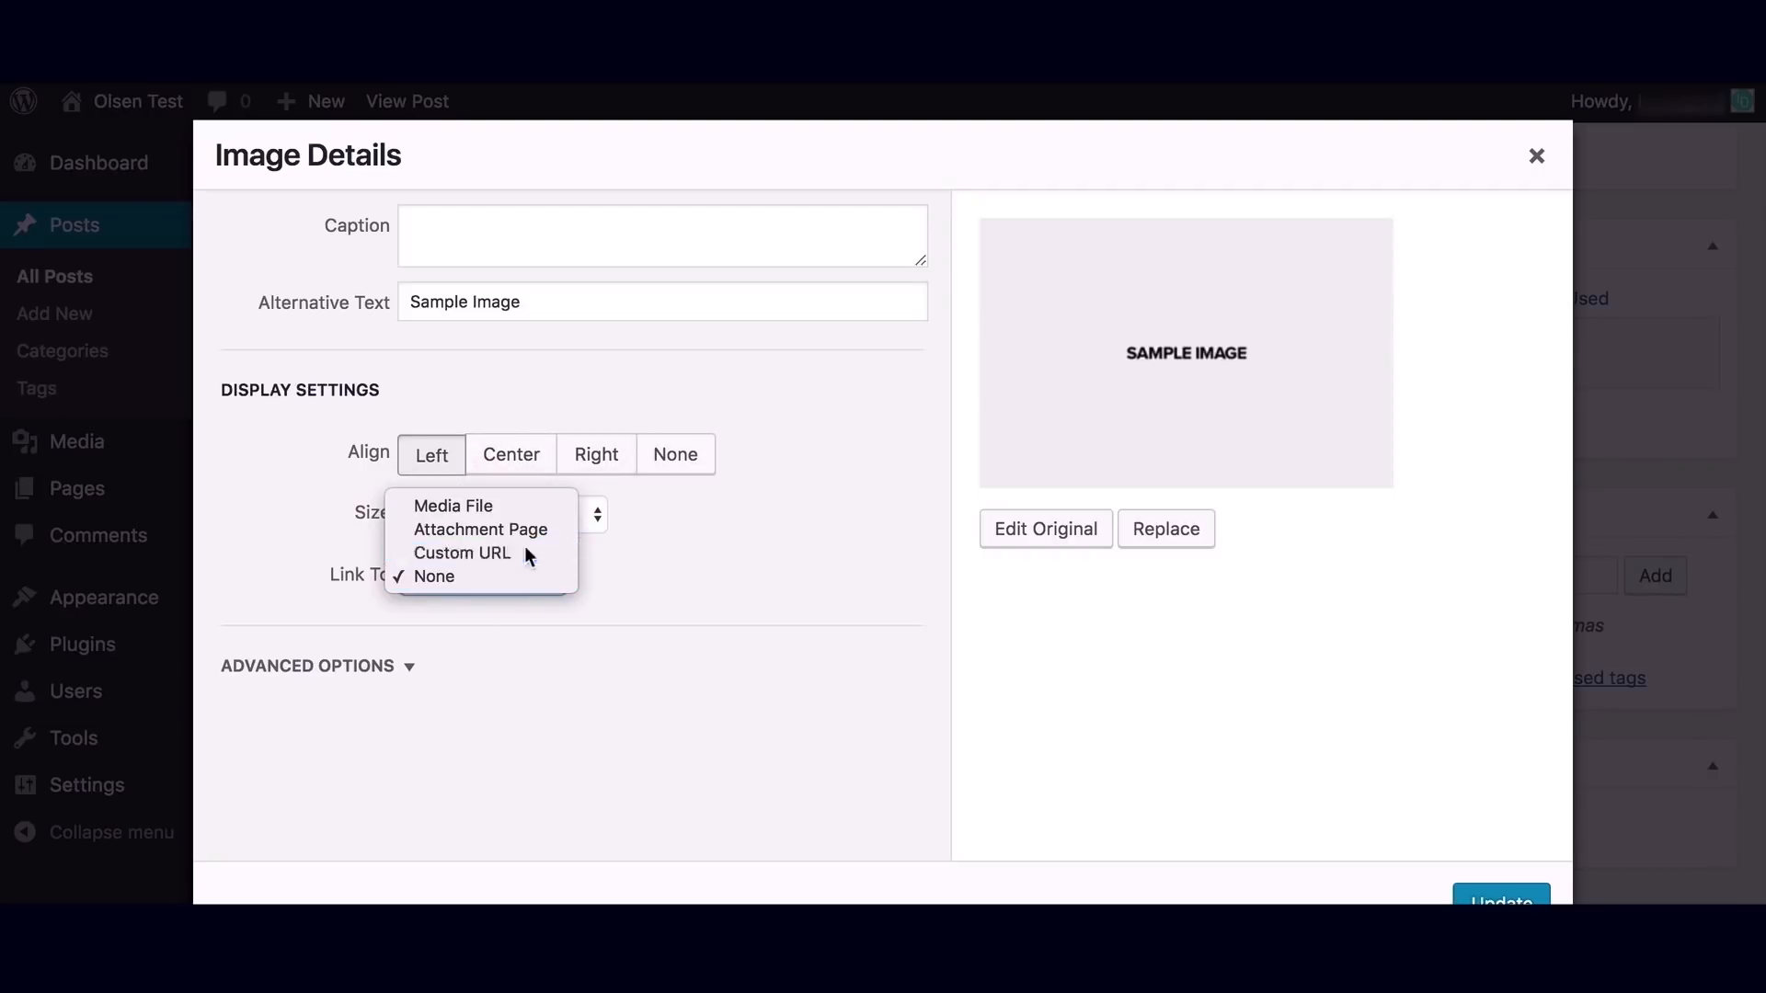
click(530, 553)
click(565, 627)
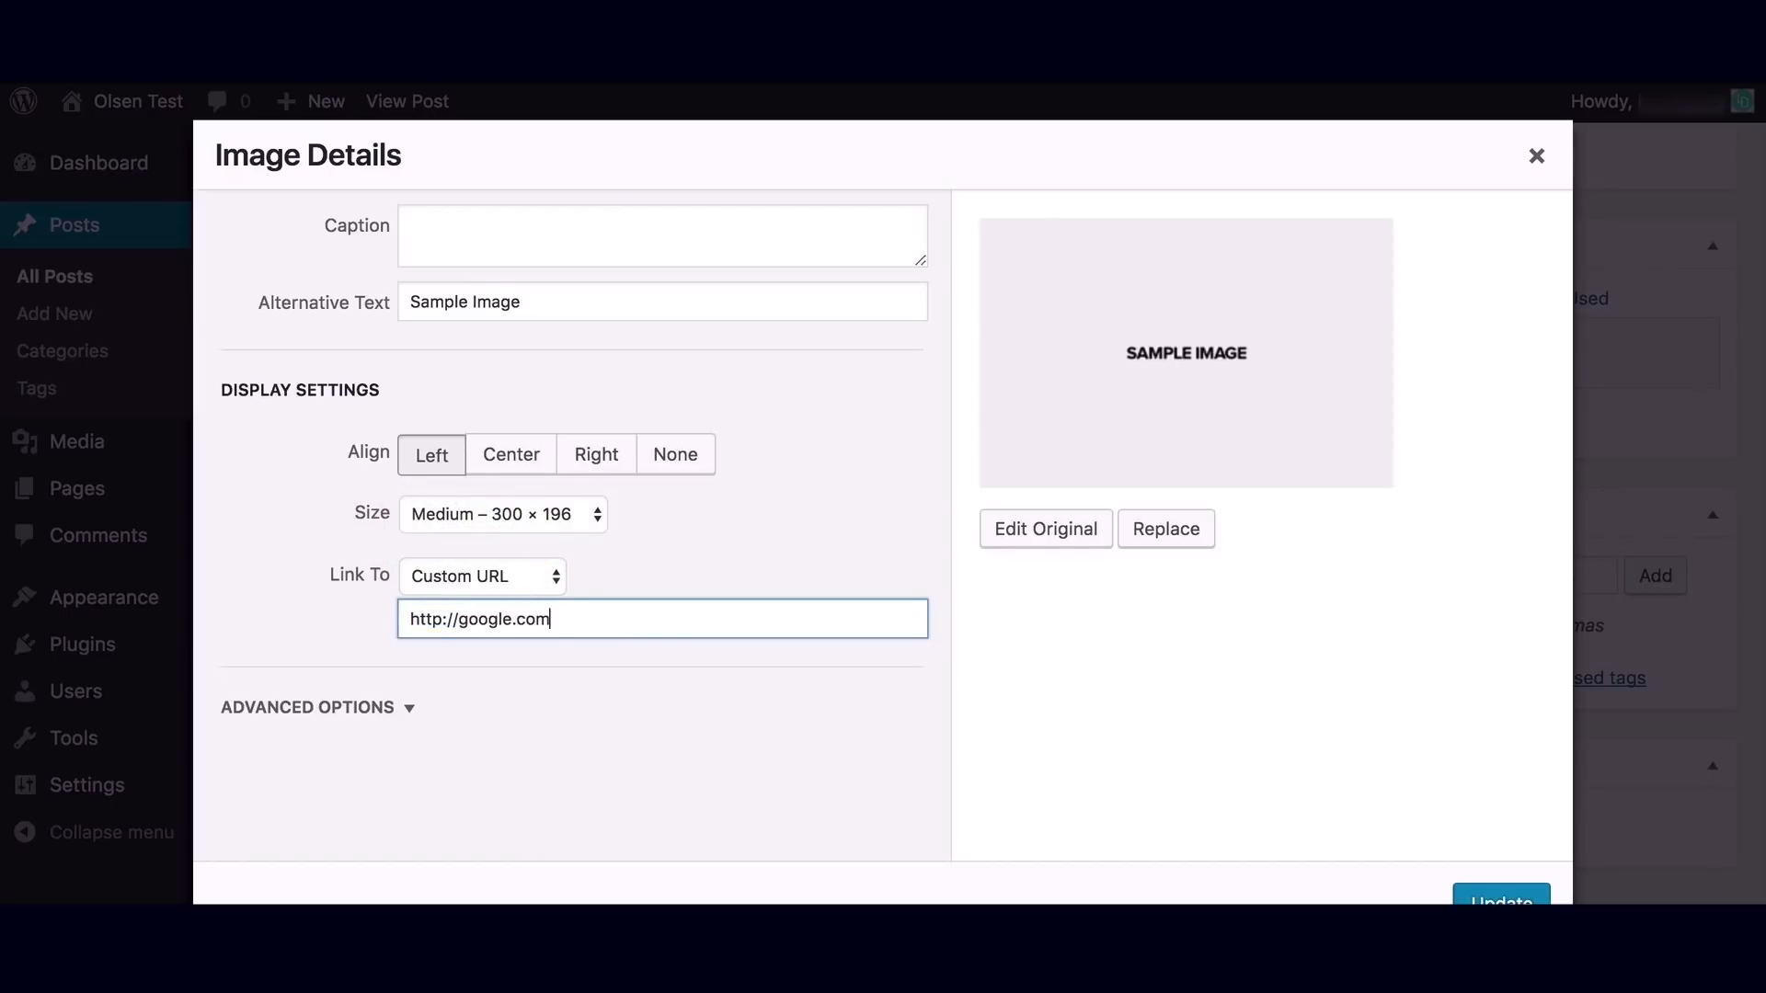
click(409, 710)
scroll(414, 709, down, 3)
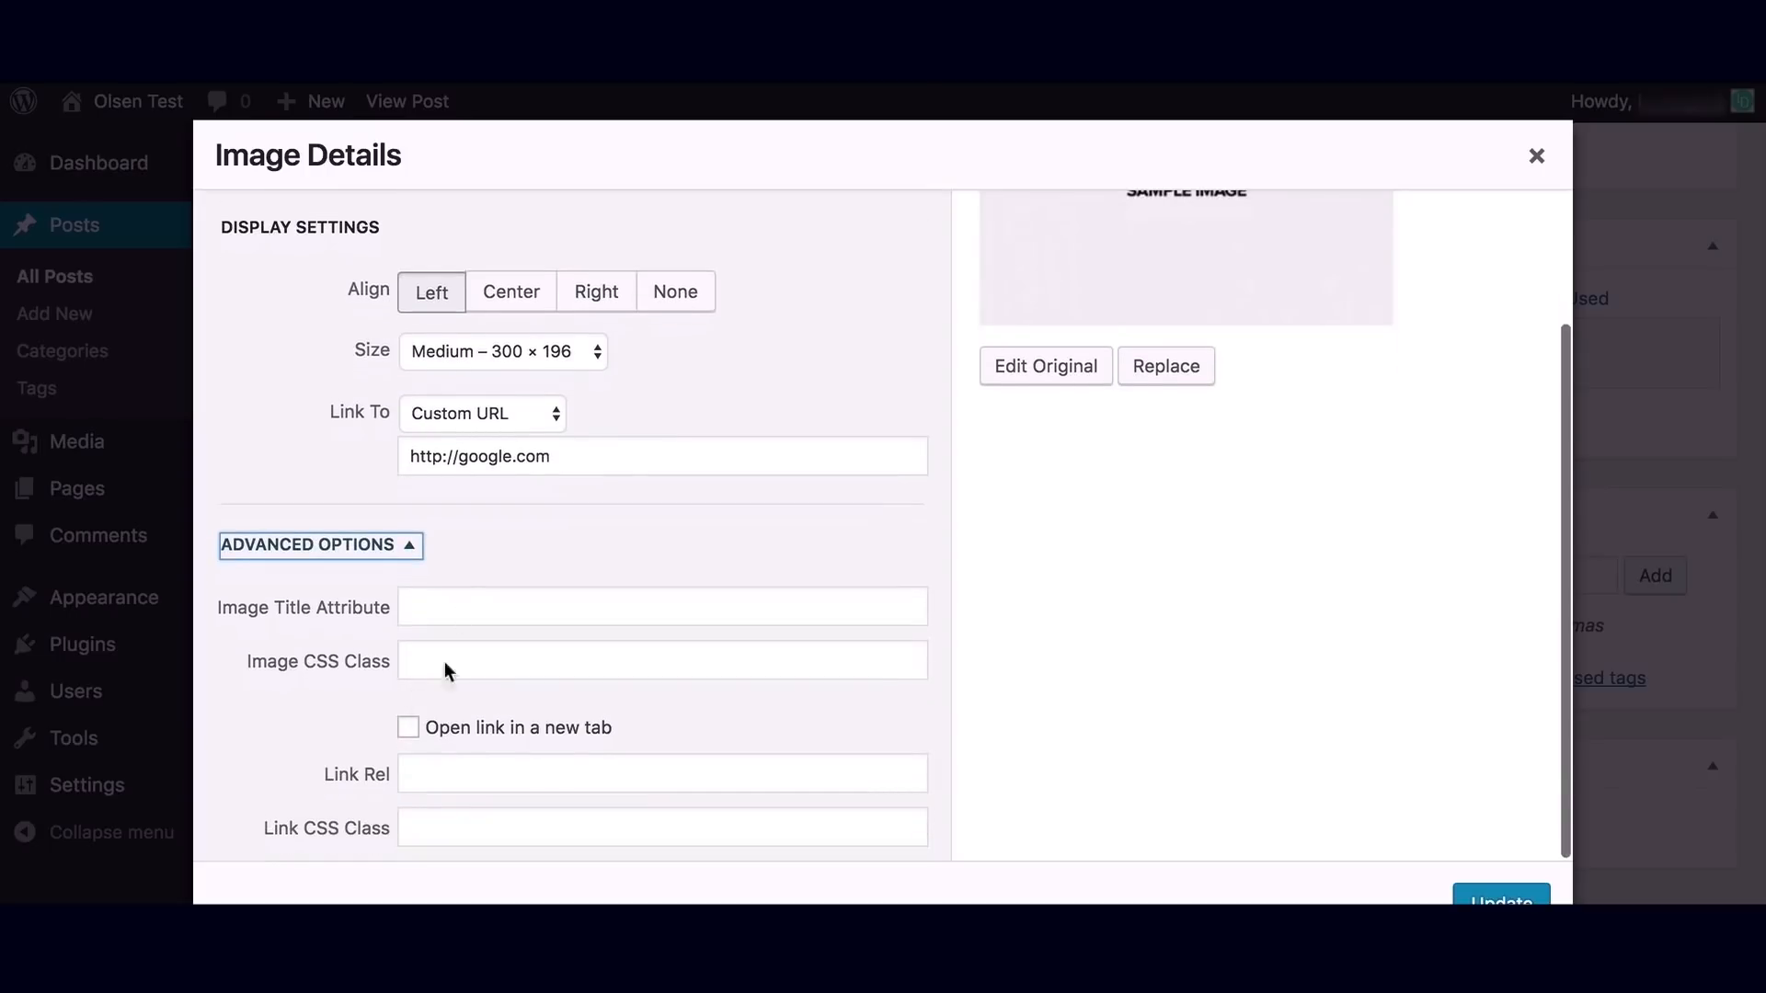
click(408, 727)
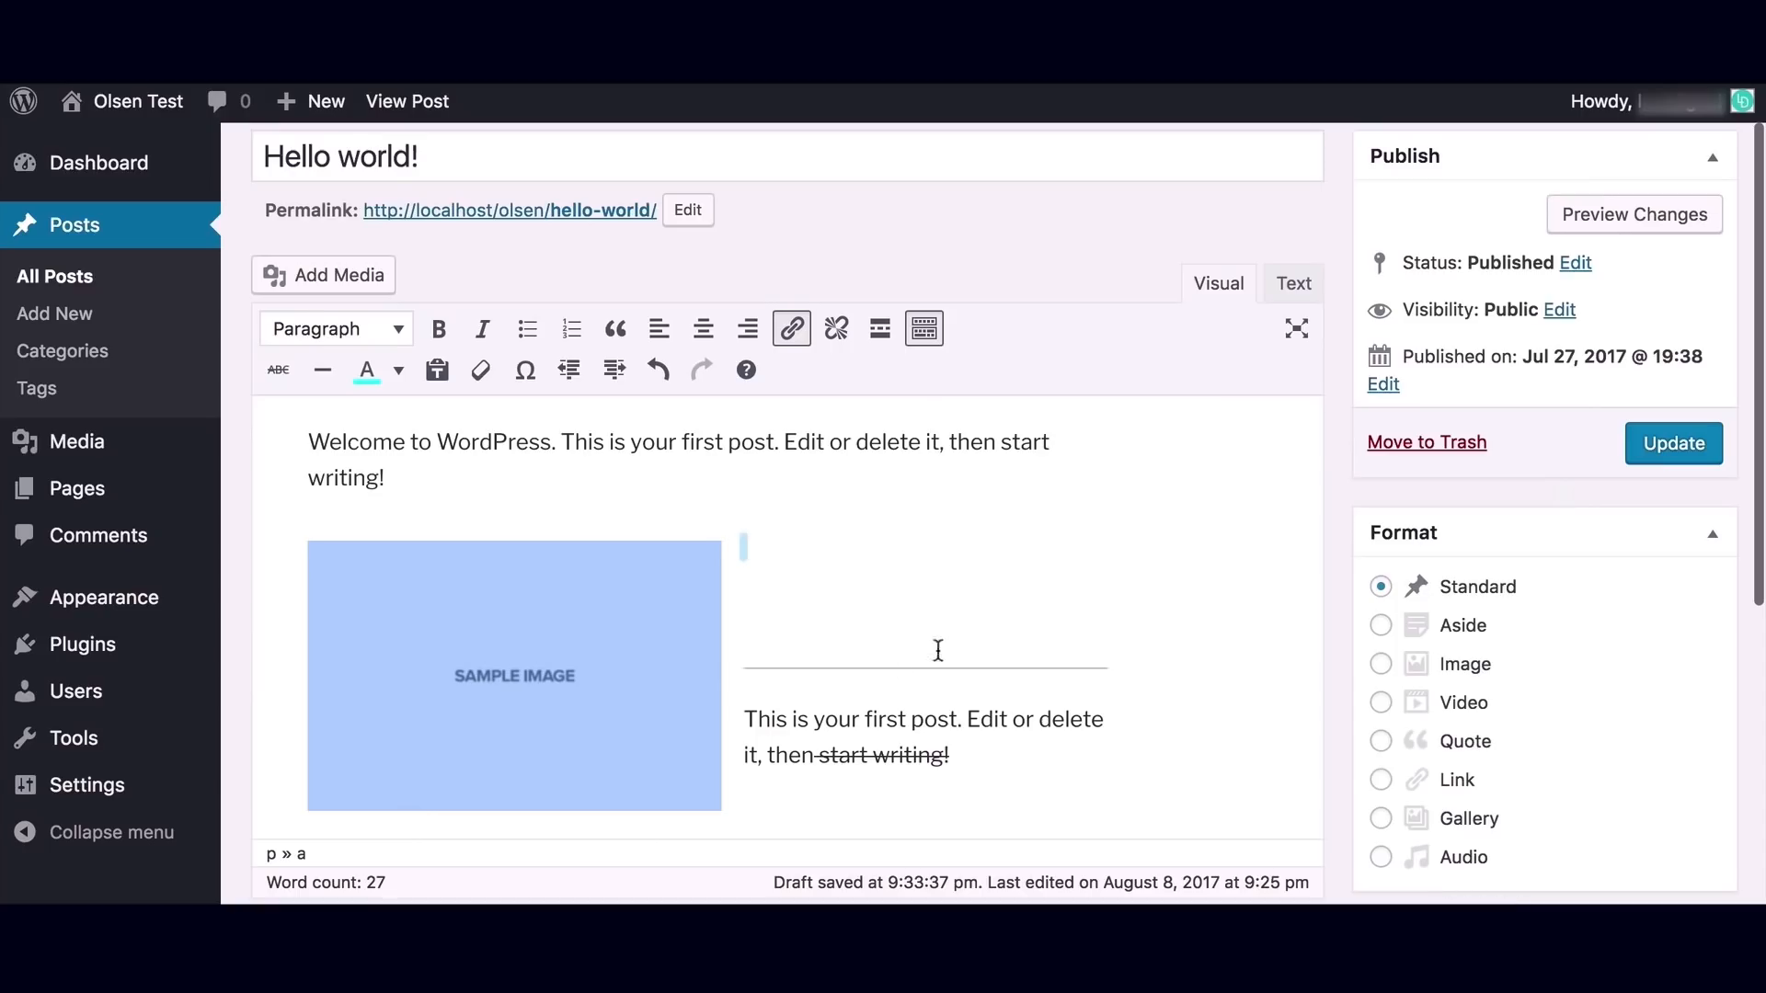
scroll(939, 651, down, 3)
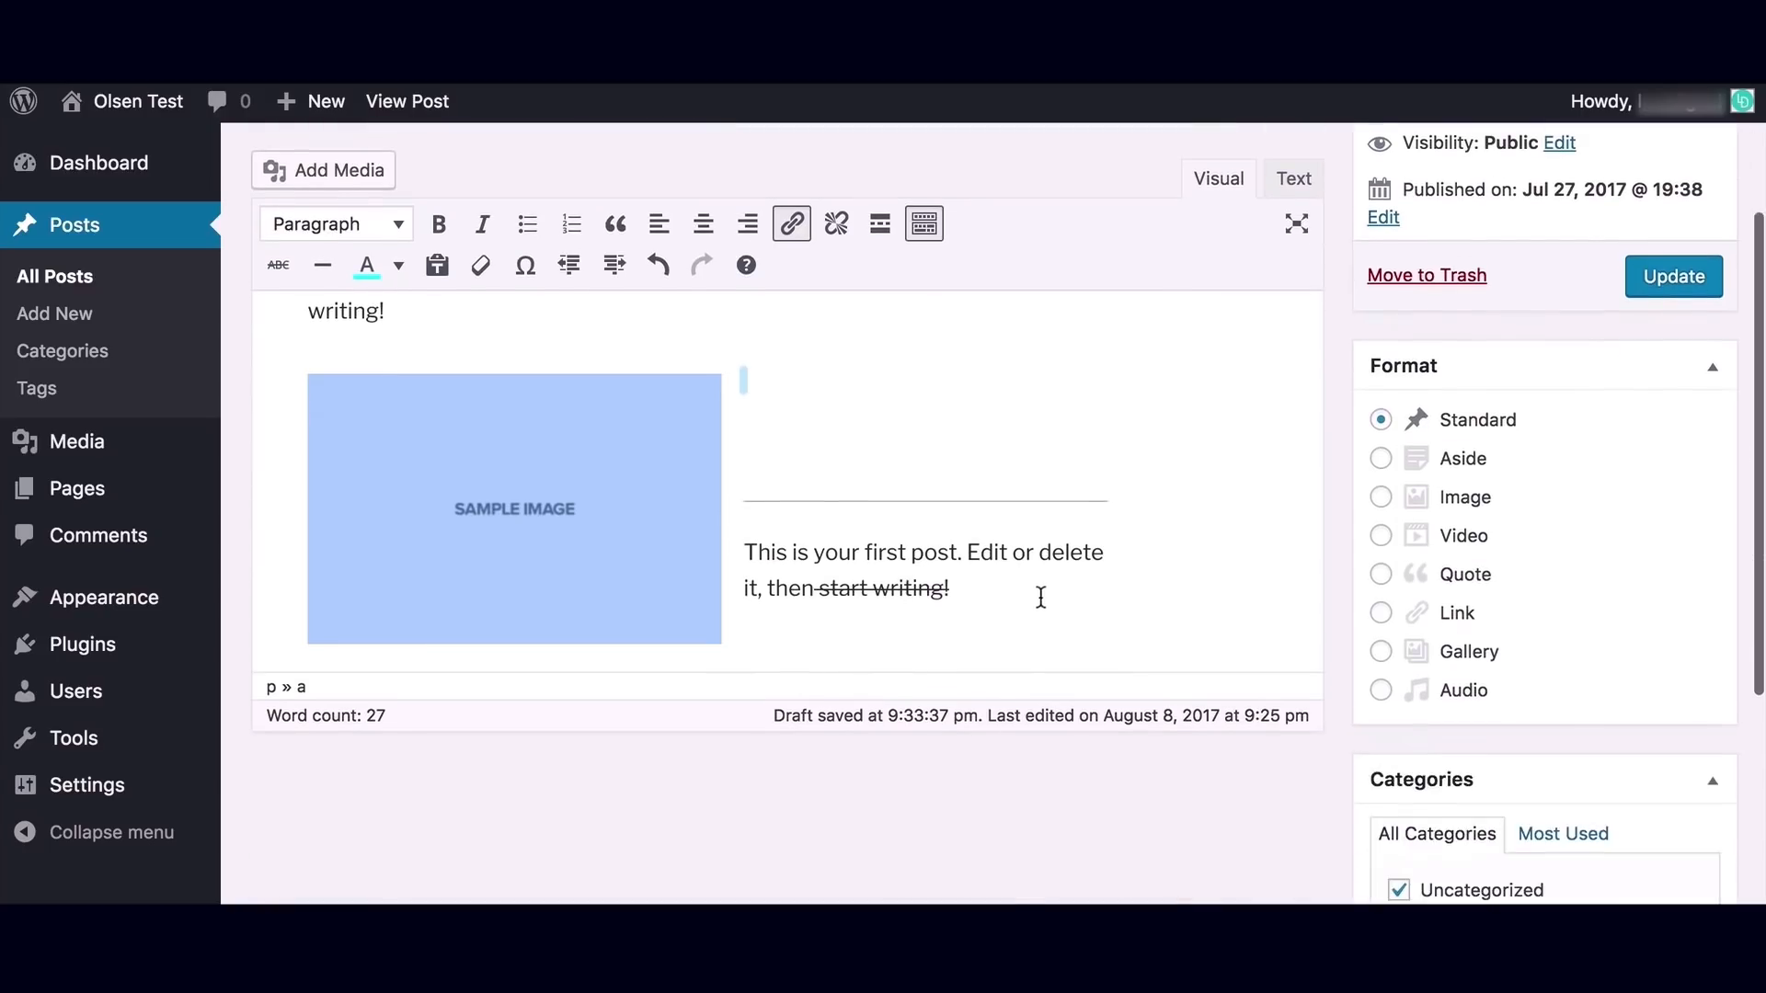
Add empty paragraphs below the image and reopen the media inserter.
click(1040, 598)
key(Return)
key(Return)
key(Return)
key(Return)
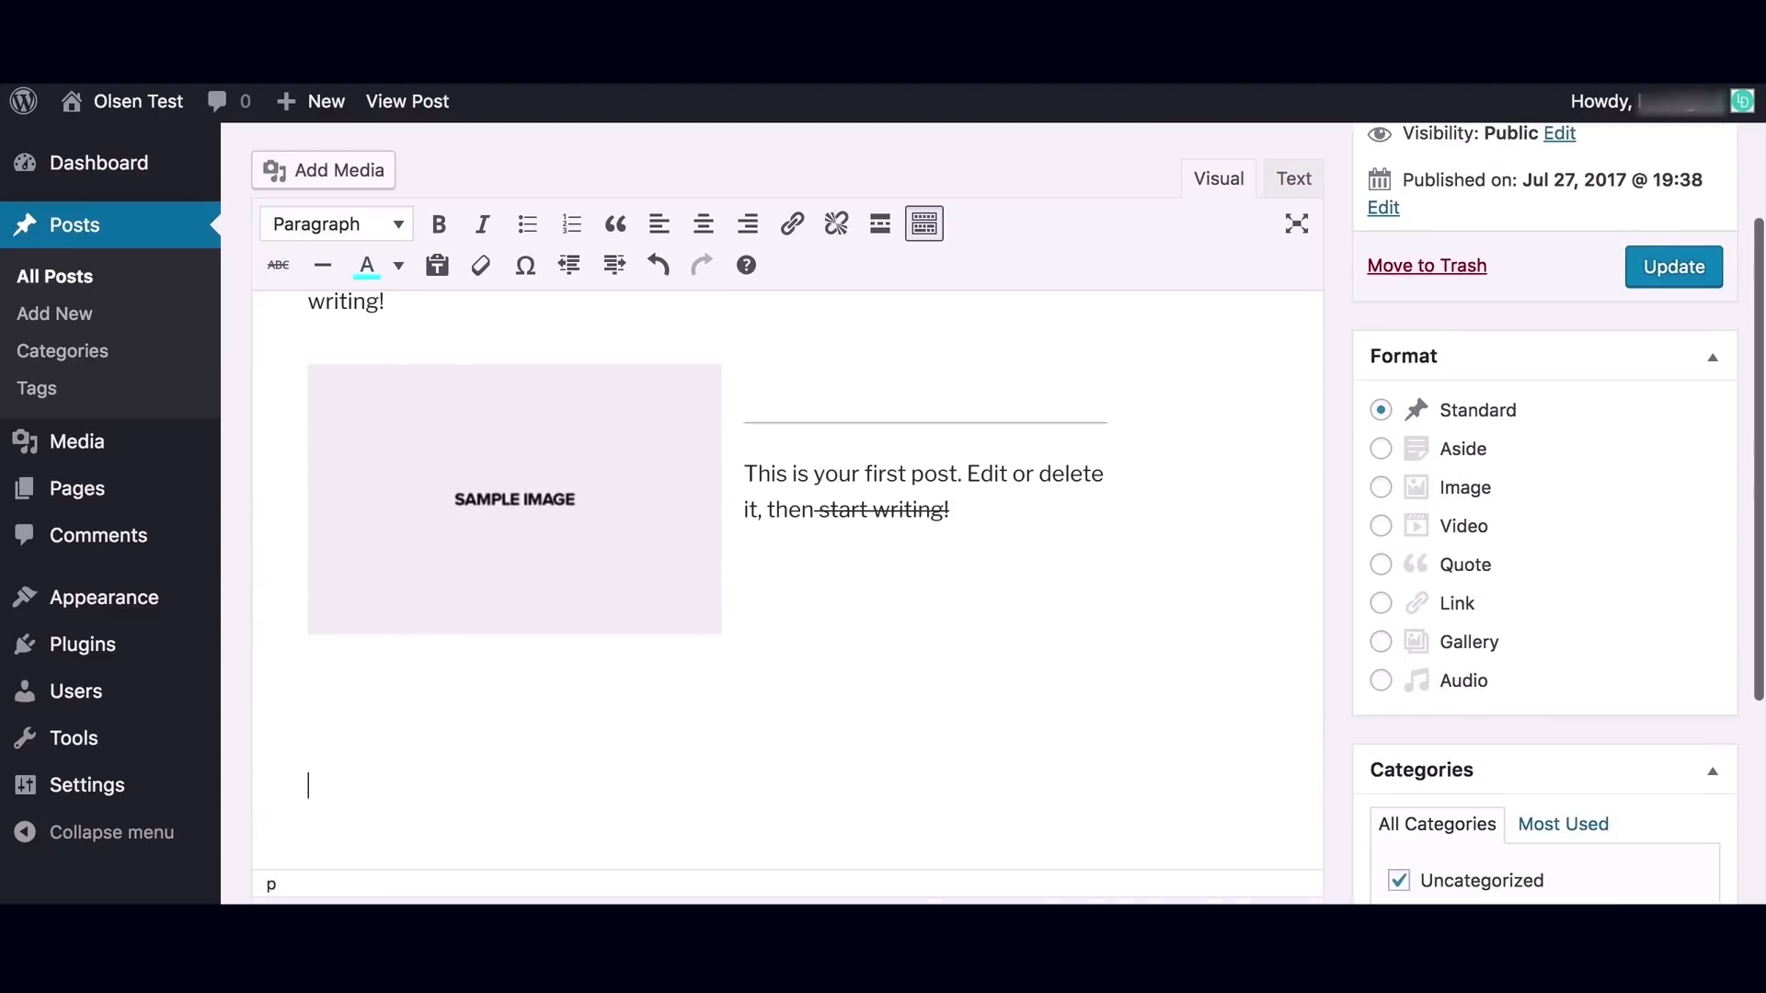
scroll(996, 634, up, 1)
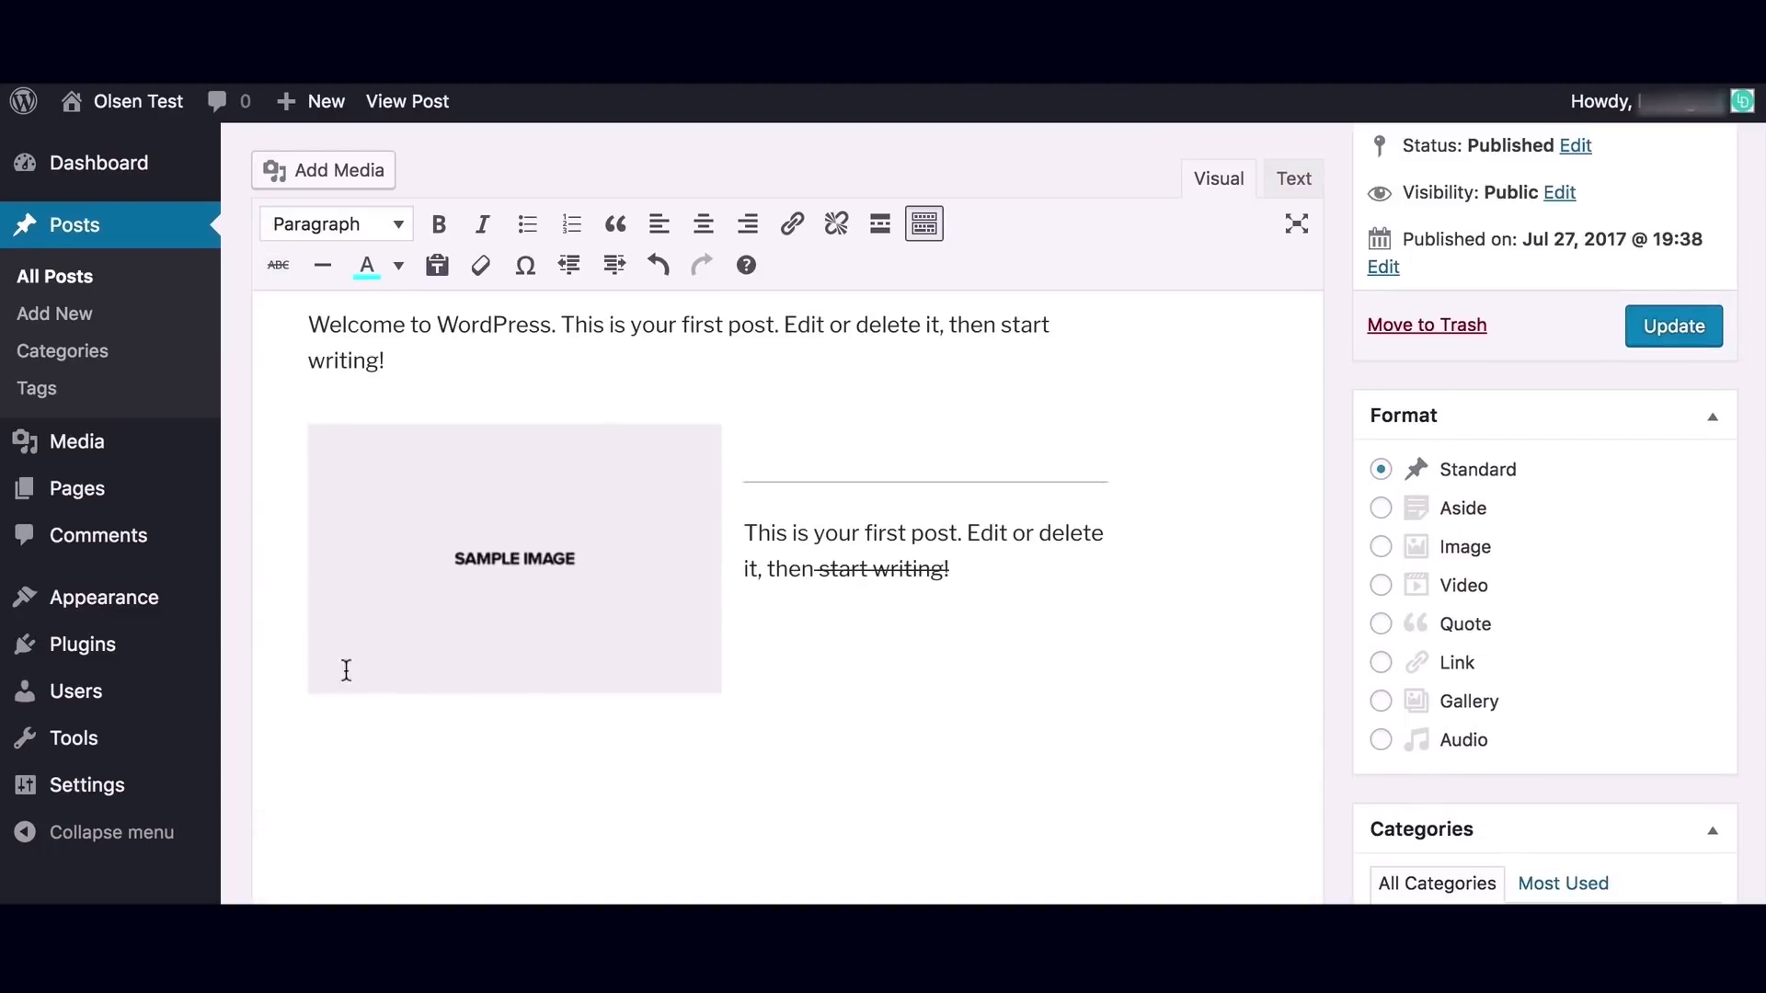
click(327, 167)
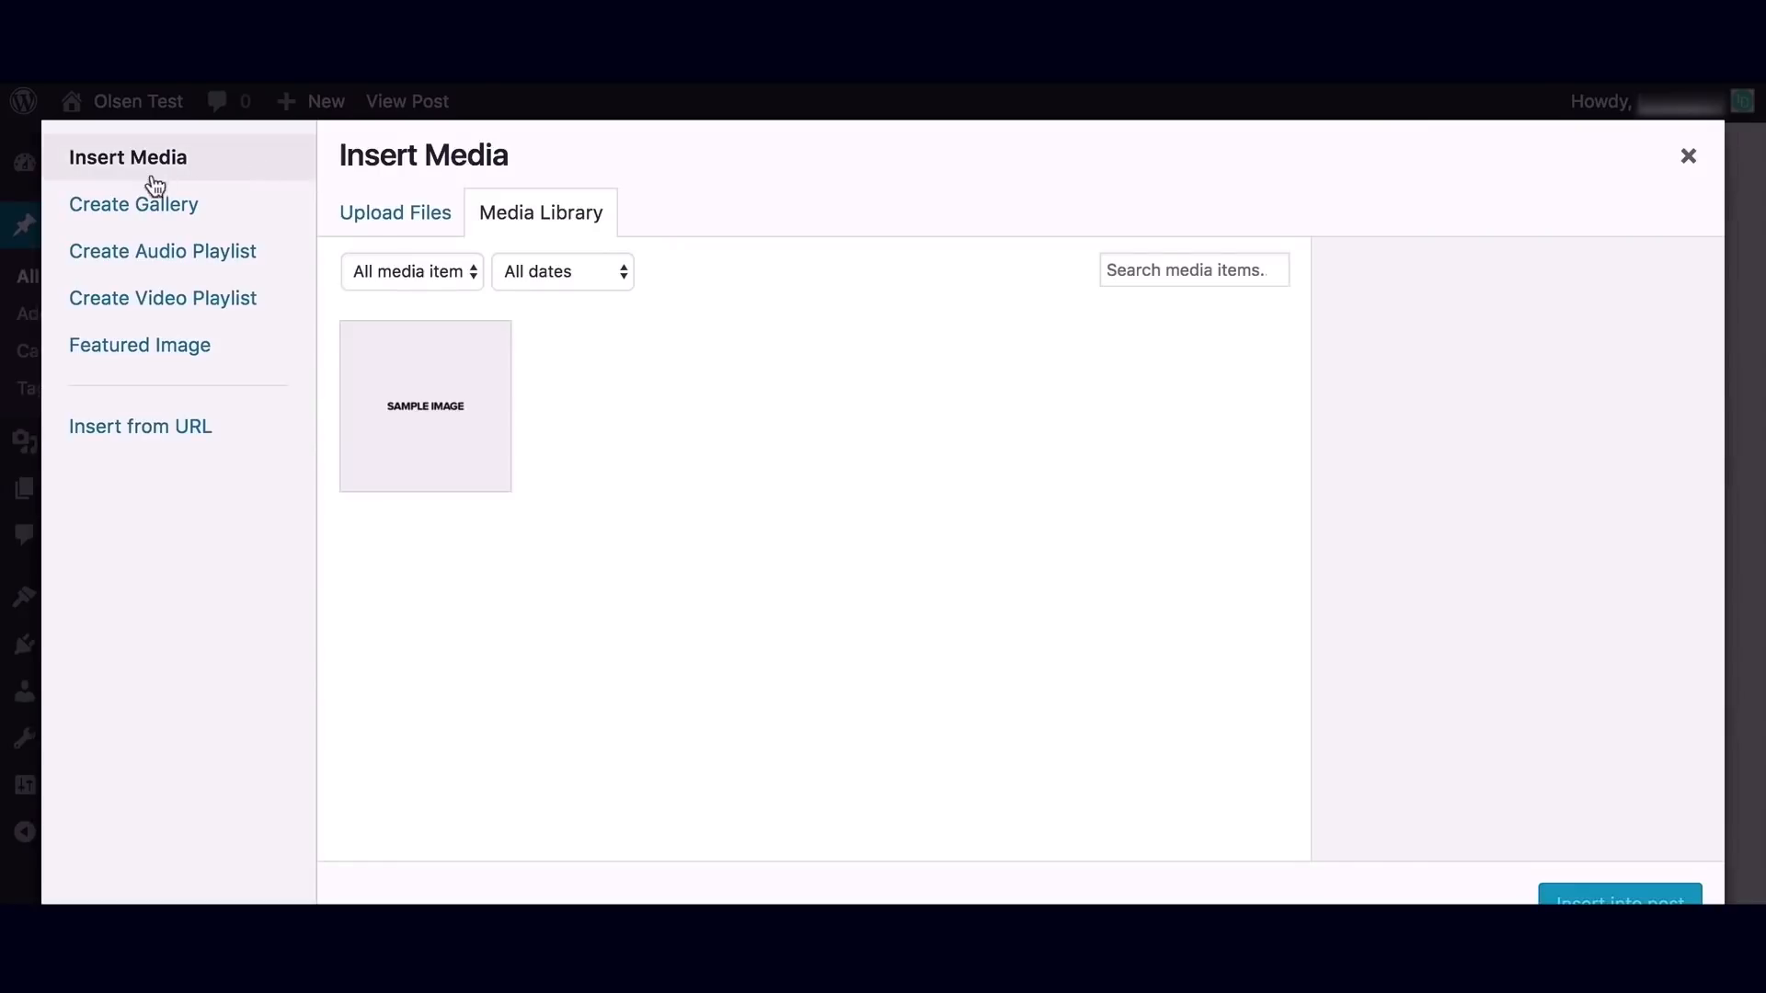
Upload Sample1–3.png and create a new gallery from them, reordering the images.
click(149, 204)
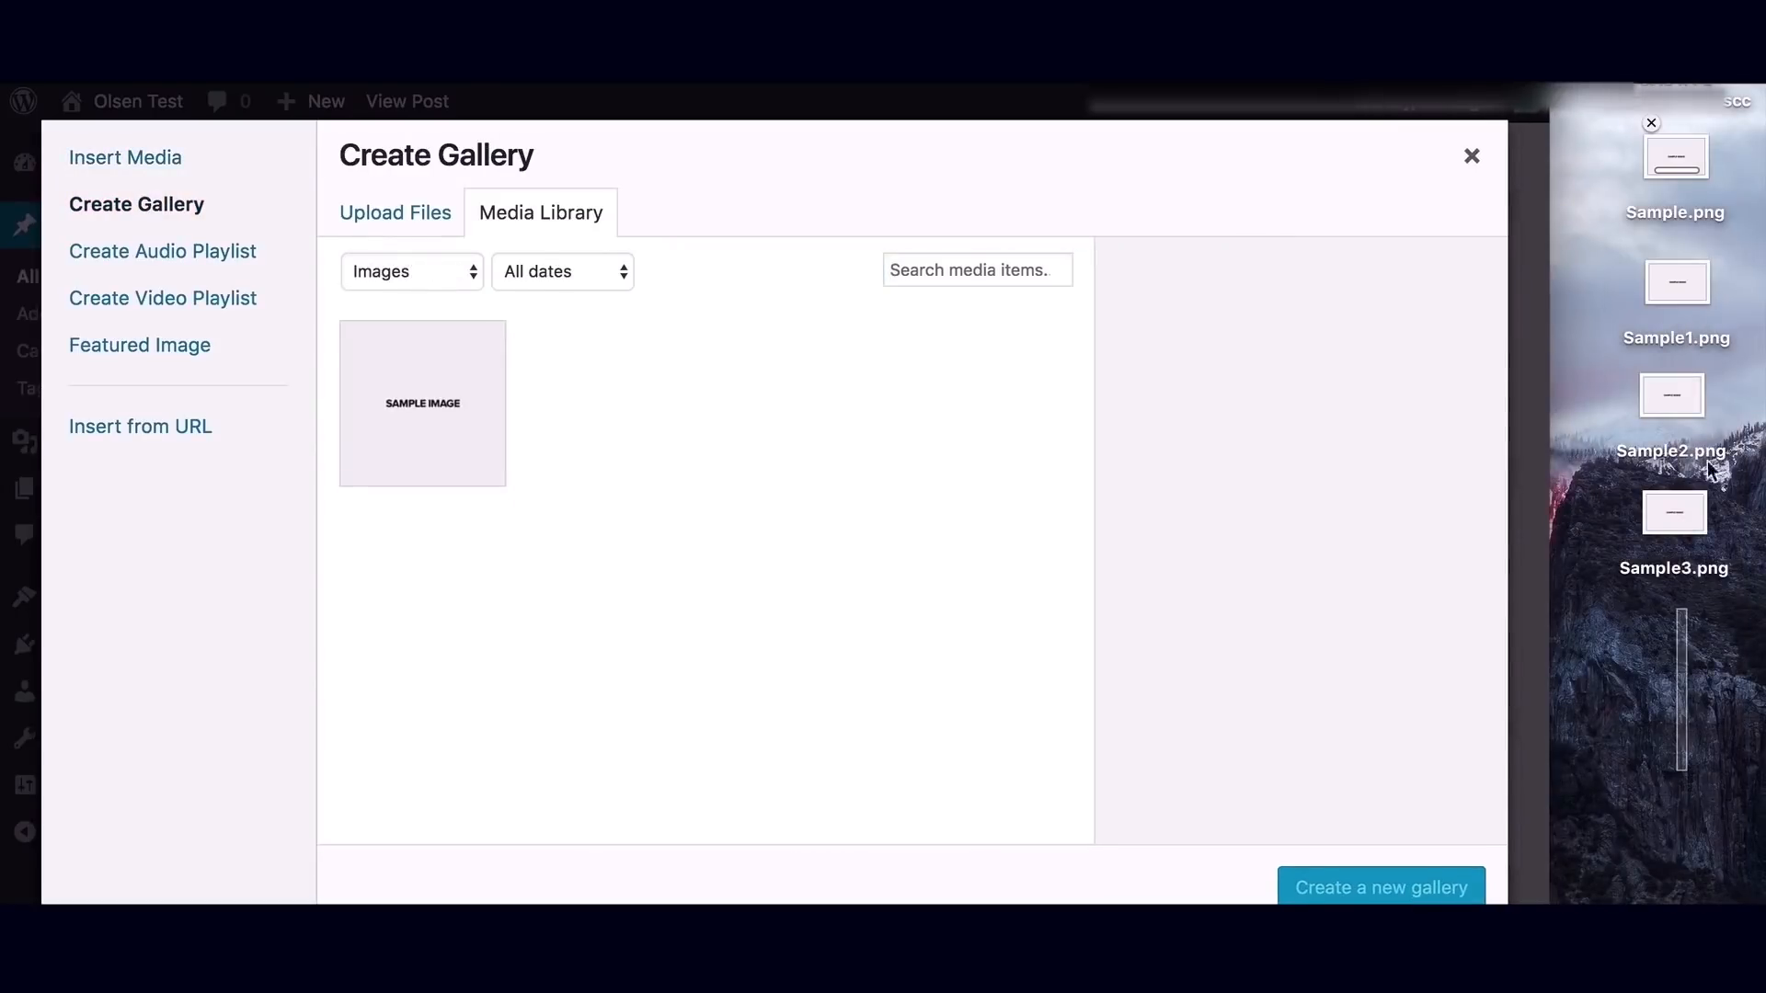
drag(1711, 470, 695, 438)
drag(1549, 970, 1764, 986)
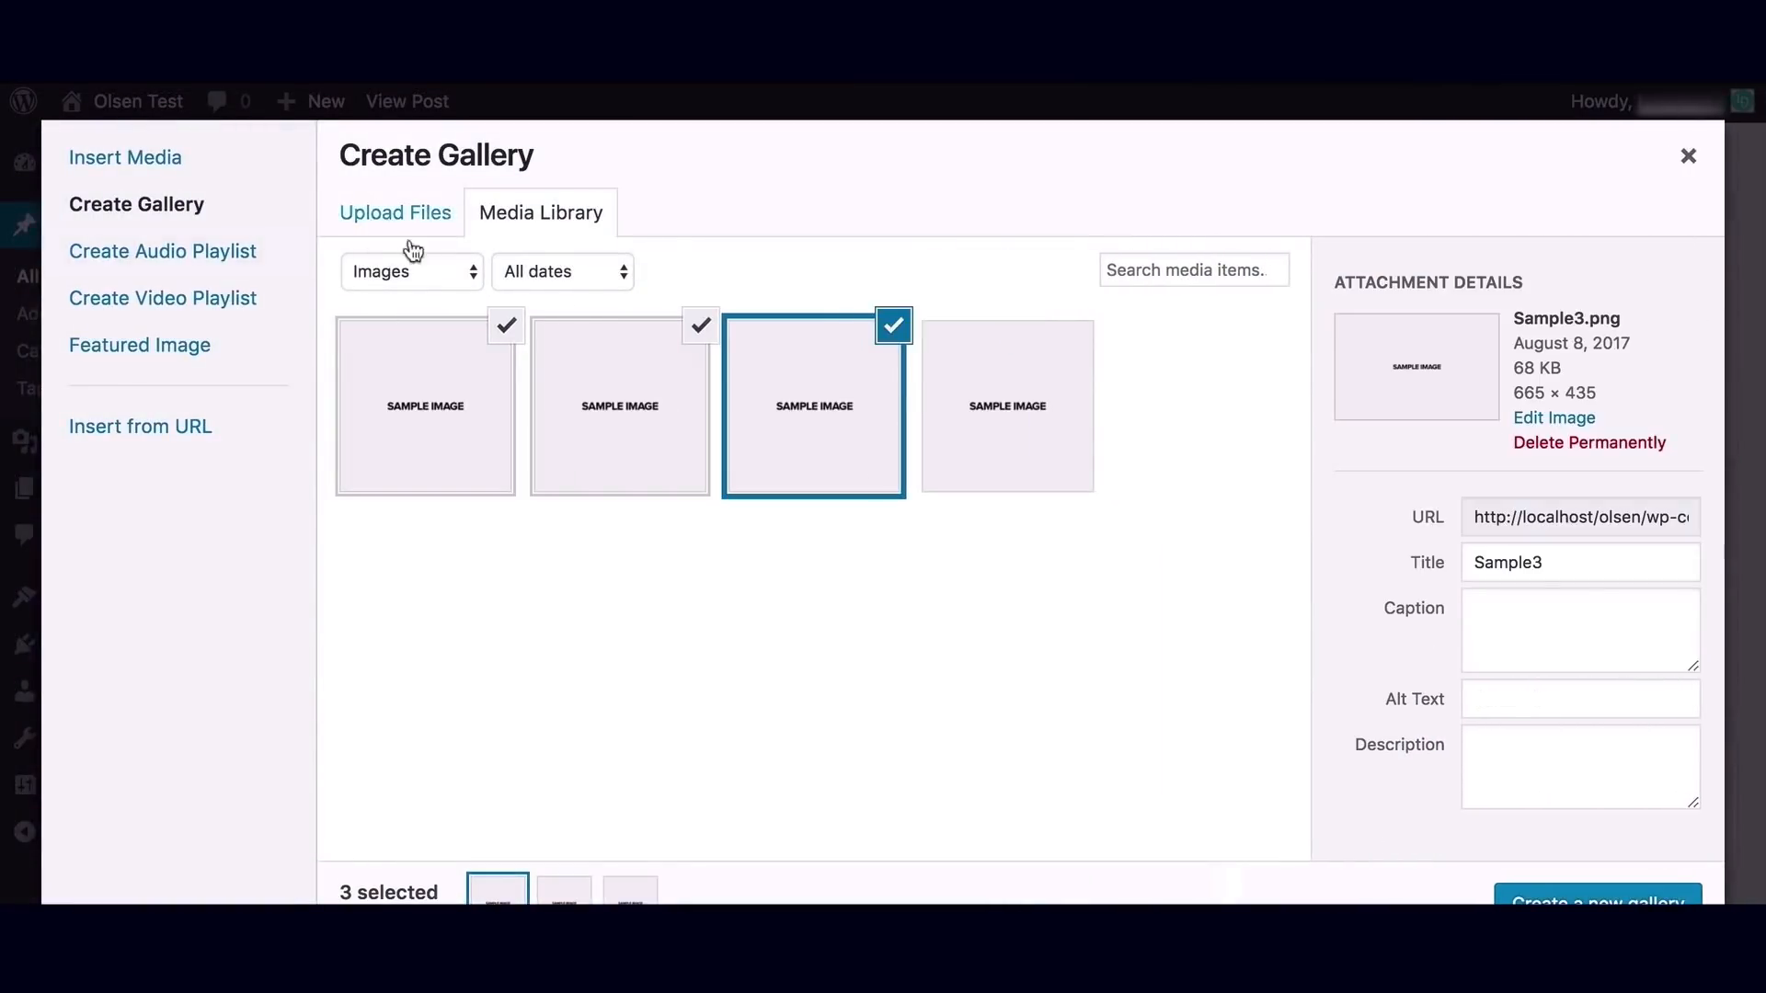
click(1597, 903)
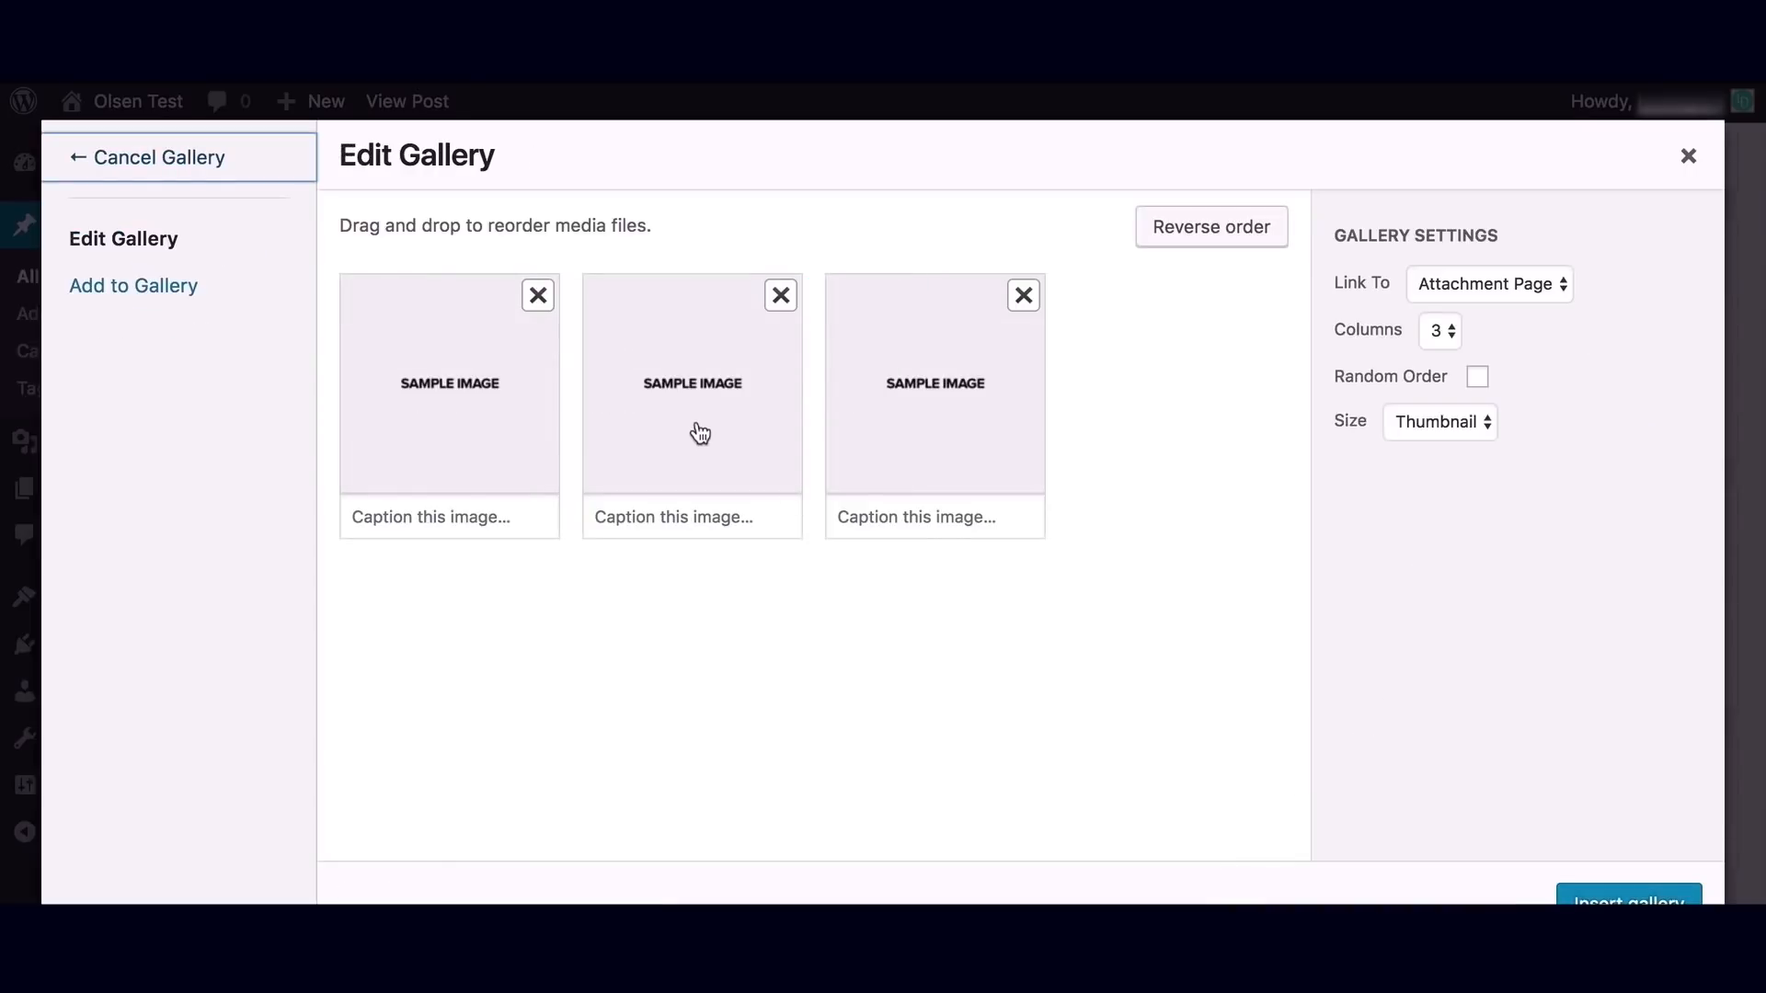
drag(700, 434, 971, 434)
drag(497, 408, 709, 402)
Set gallery links to Media File and size to Large, then insert the gallery.
click(1551, 289)
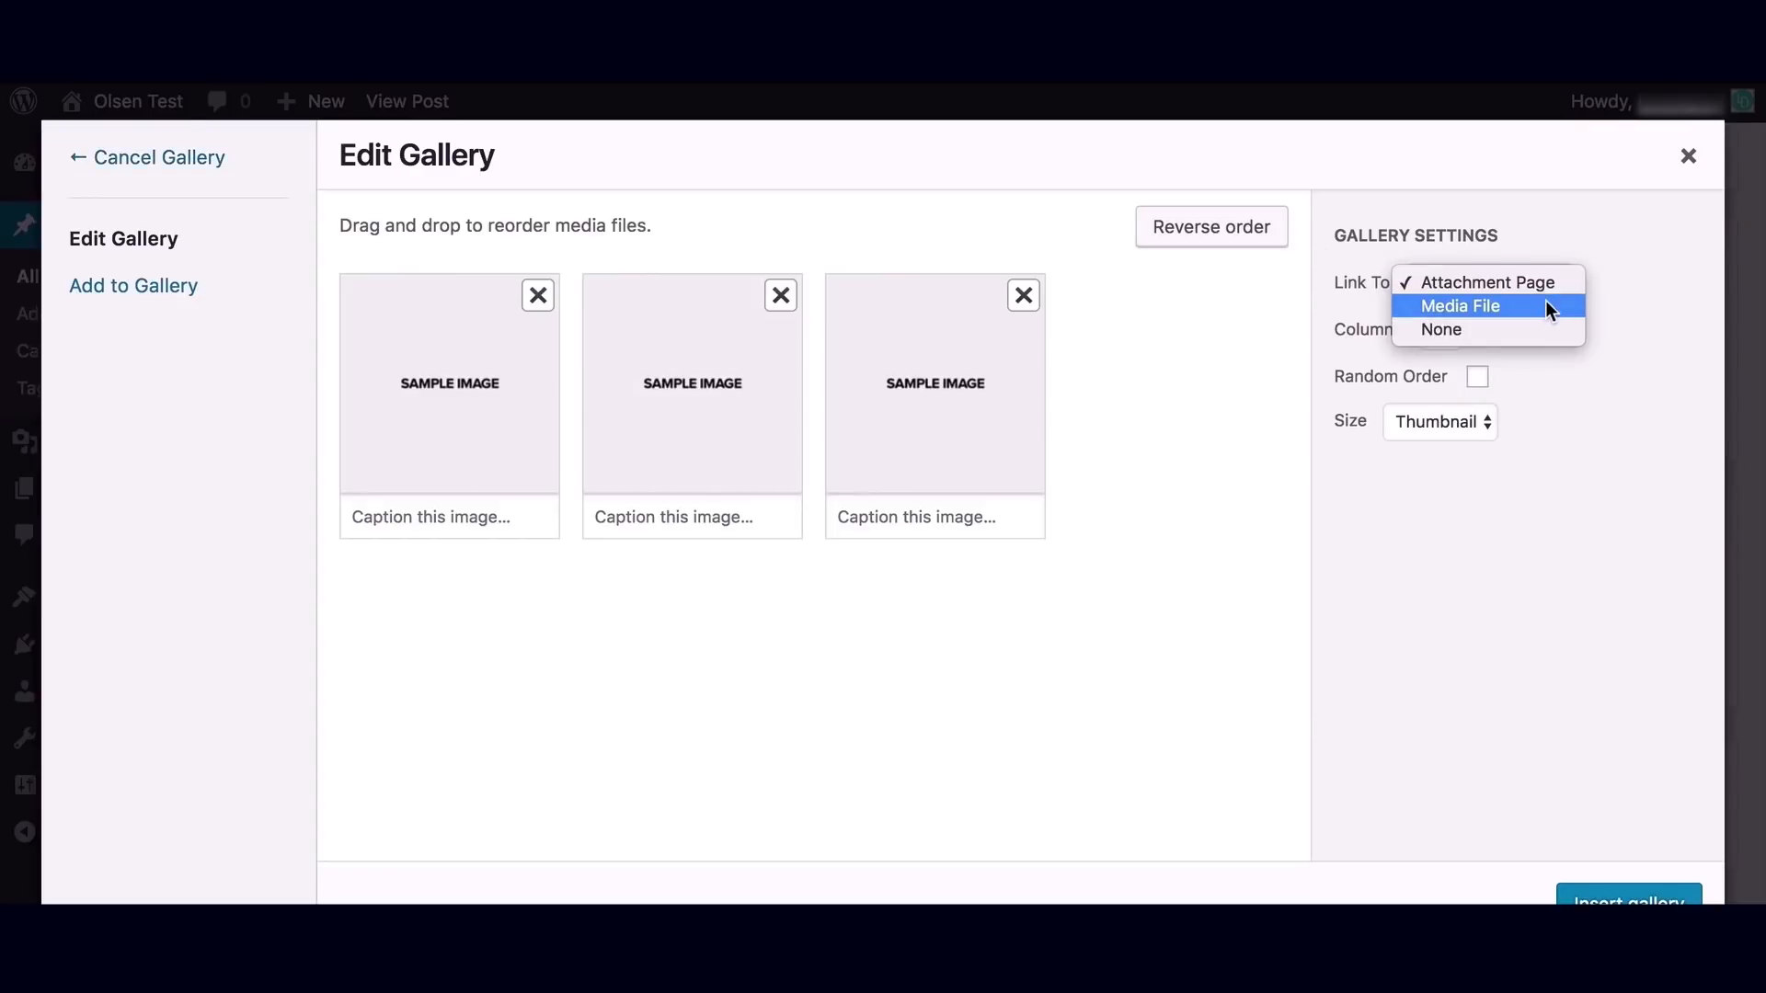
click(1546, 300)
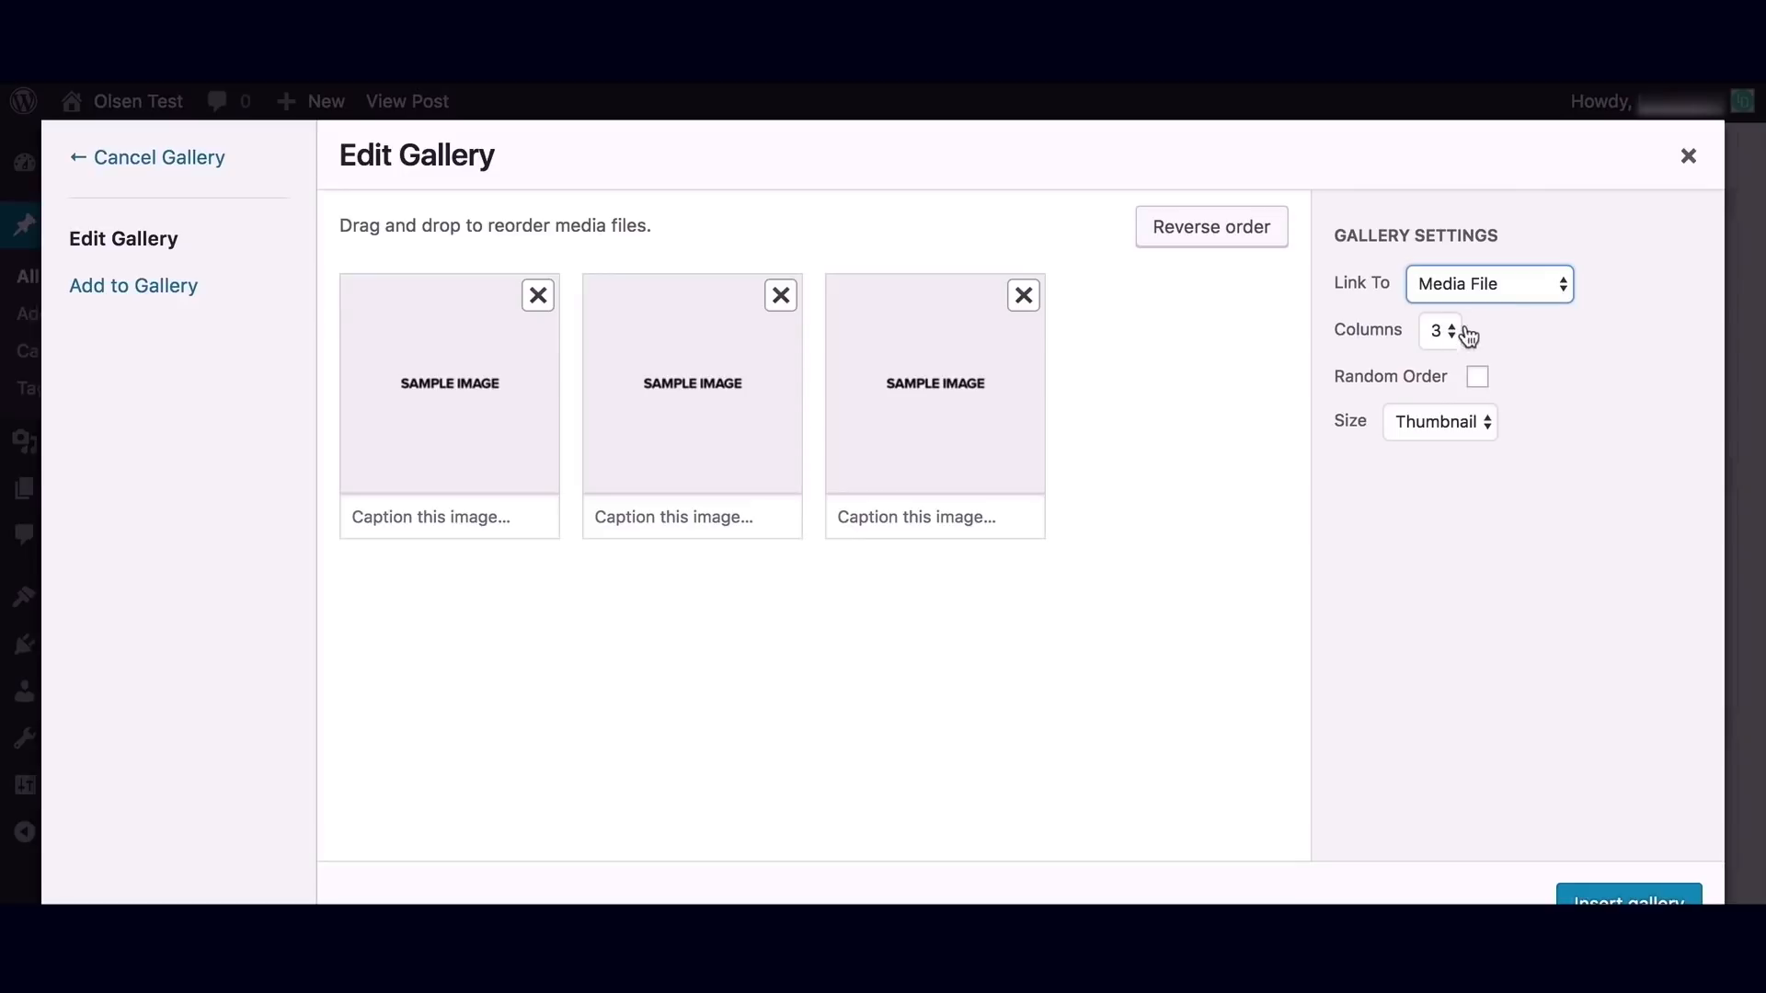
click(1483, 427)
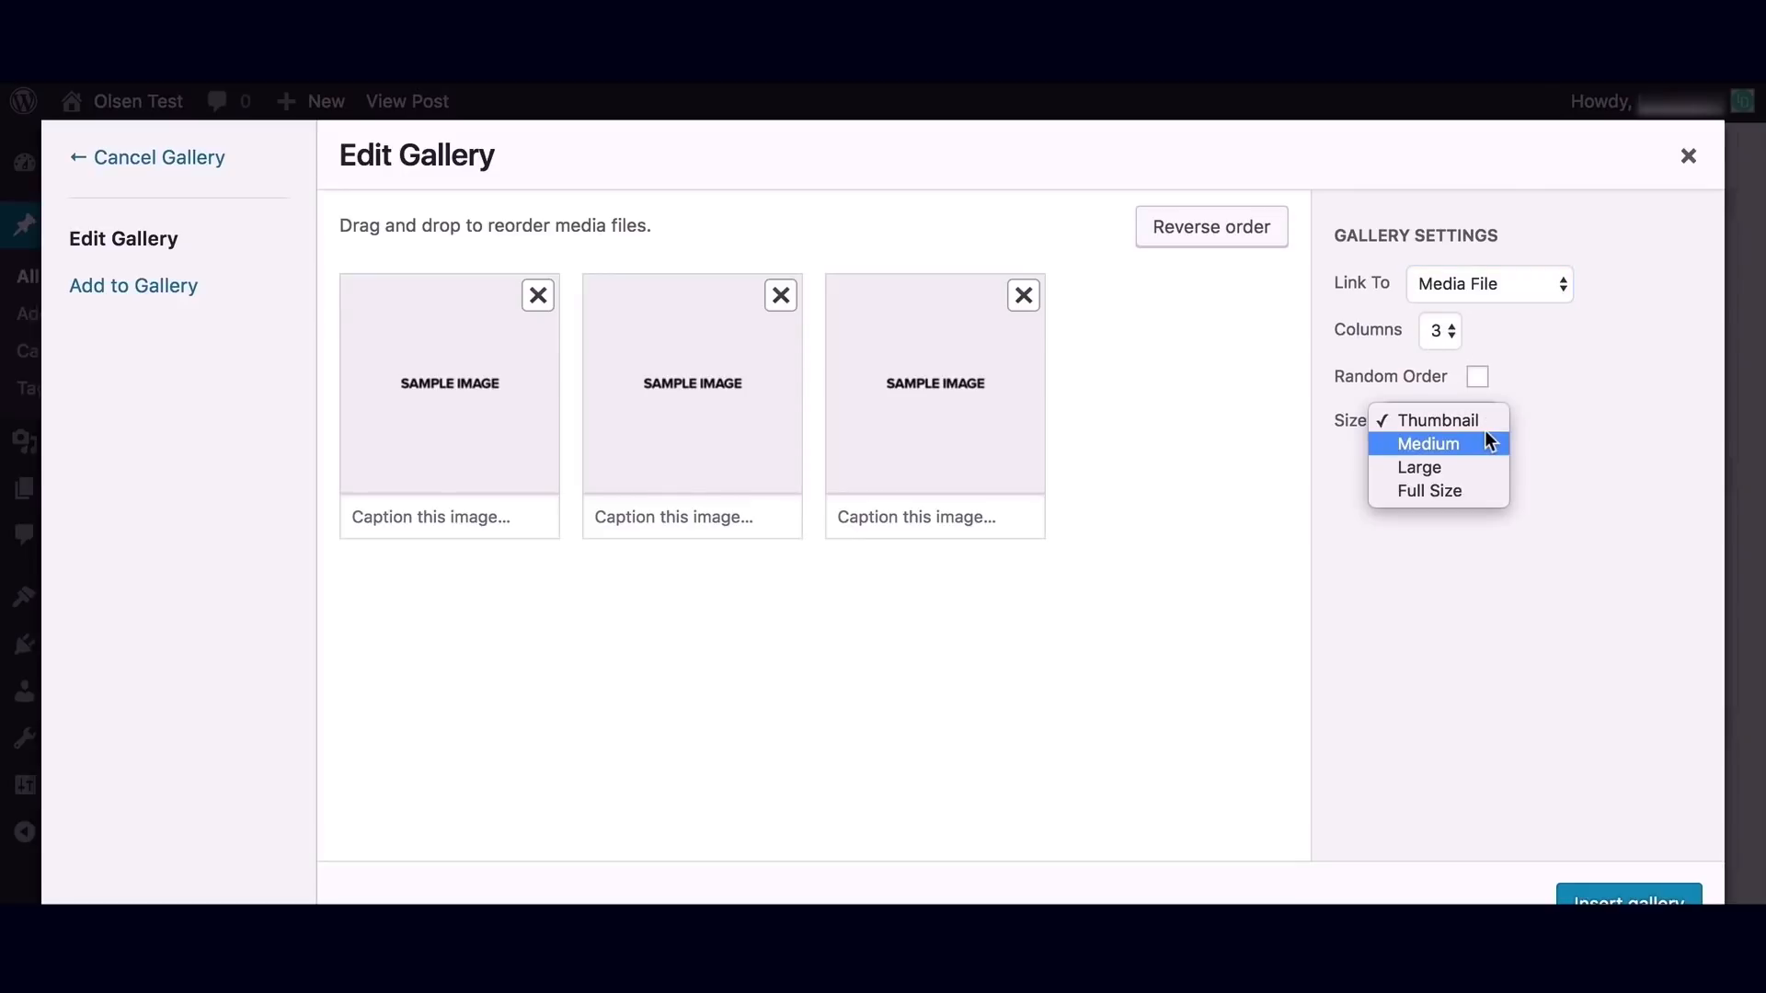
click(1481, 467)
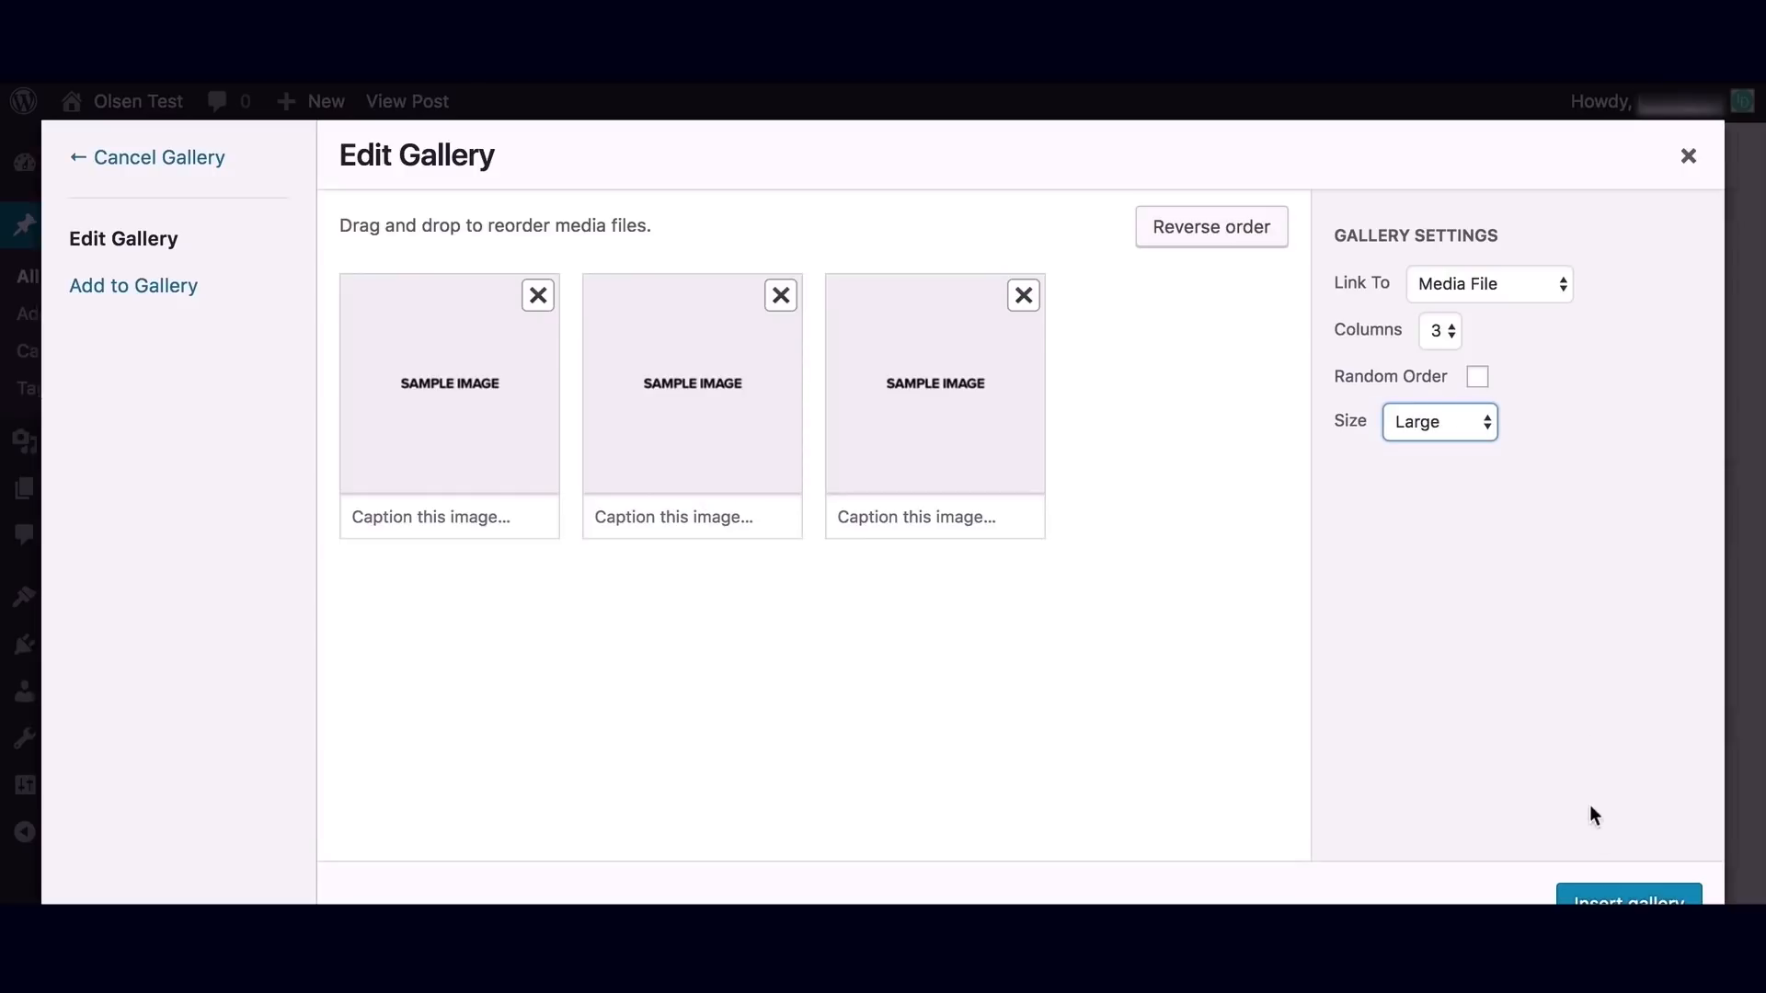
click(1629, 896)
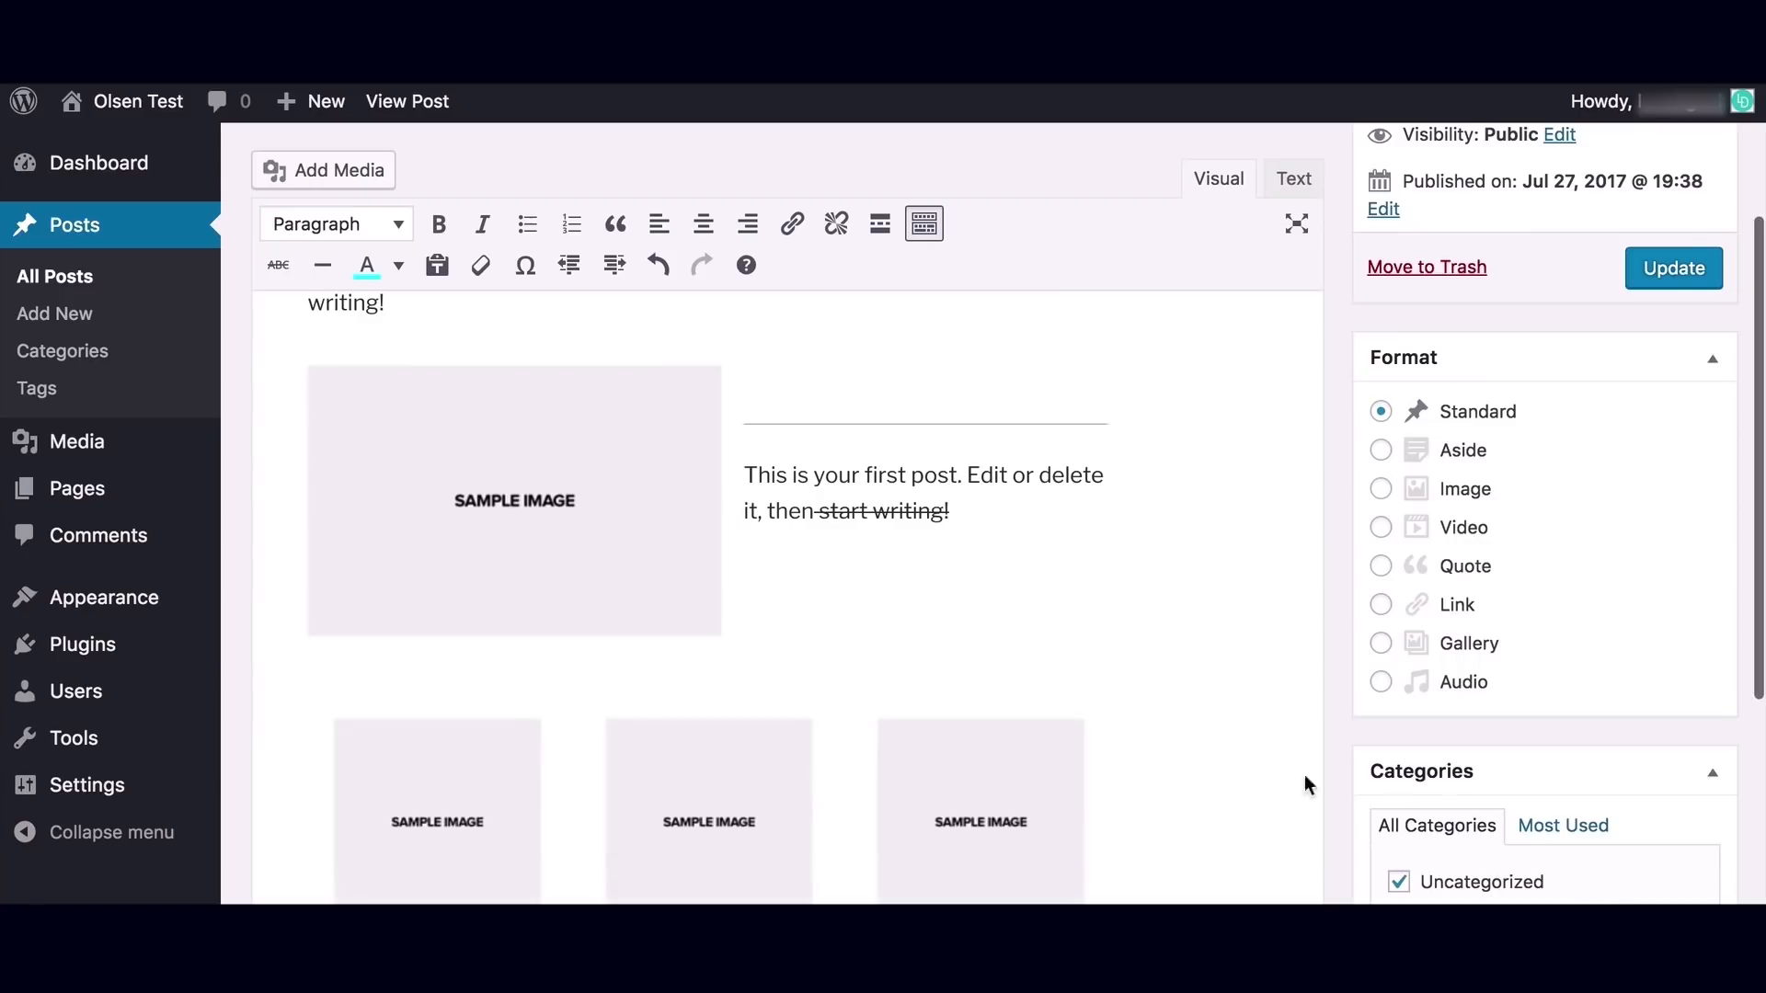
scroll(1067, 662, down, 2)
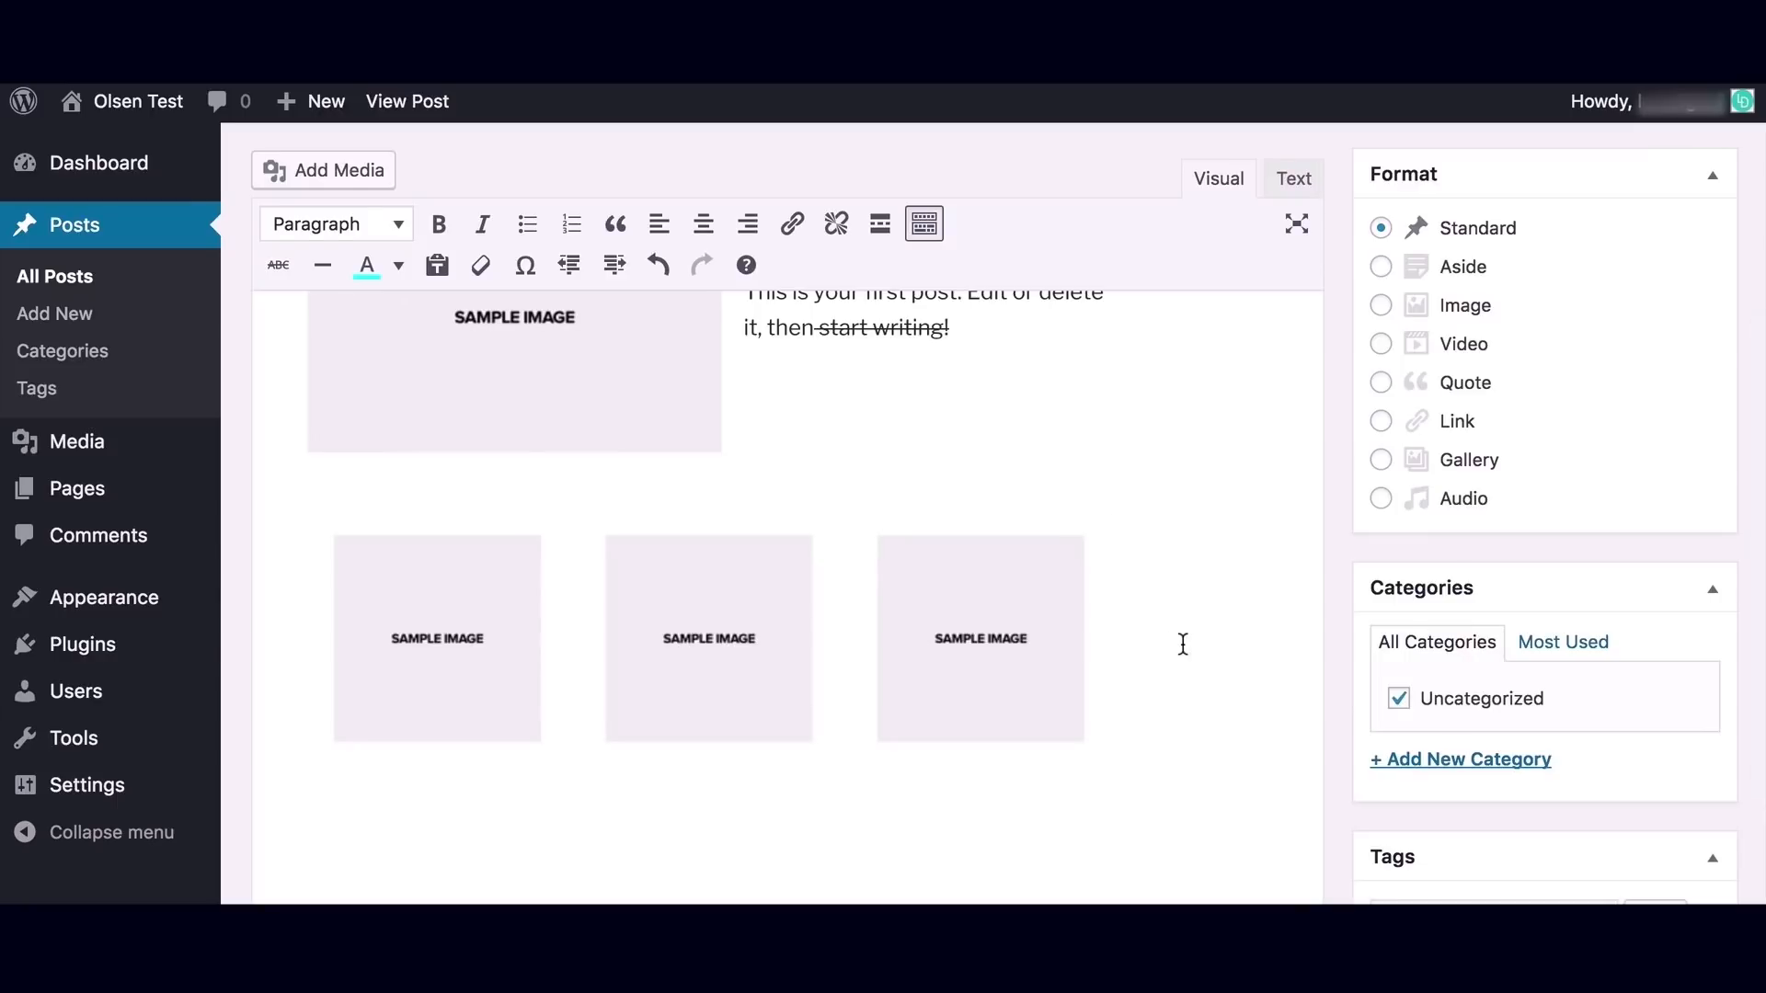
scroll(1183, 643, up, 5)
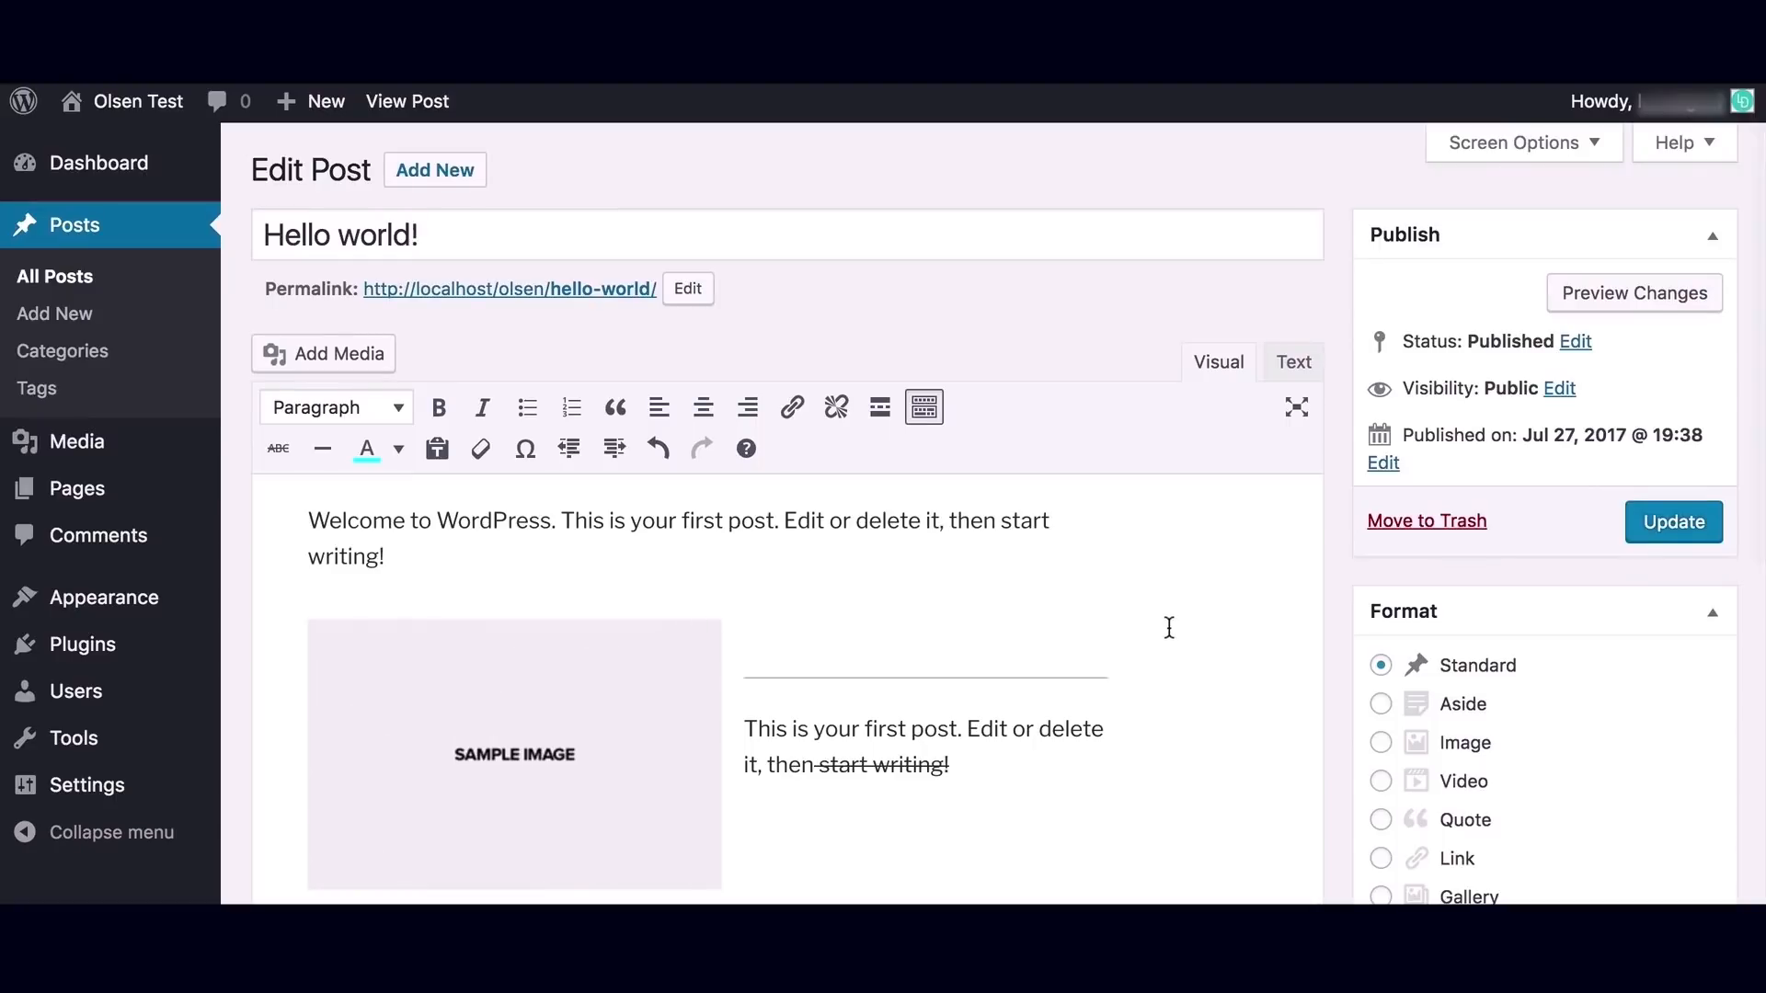
scroll(1139, 718, down, 5)
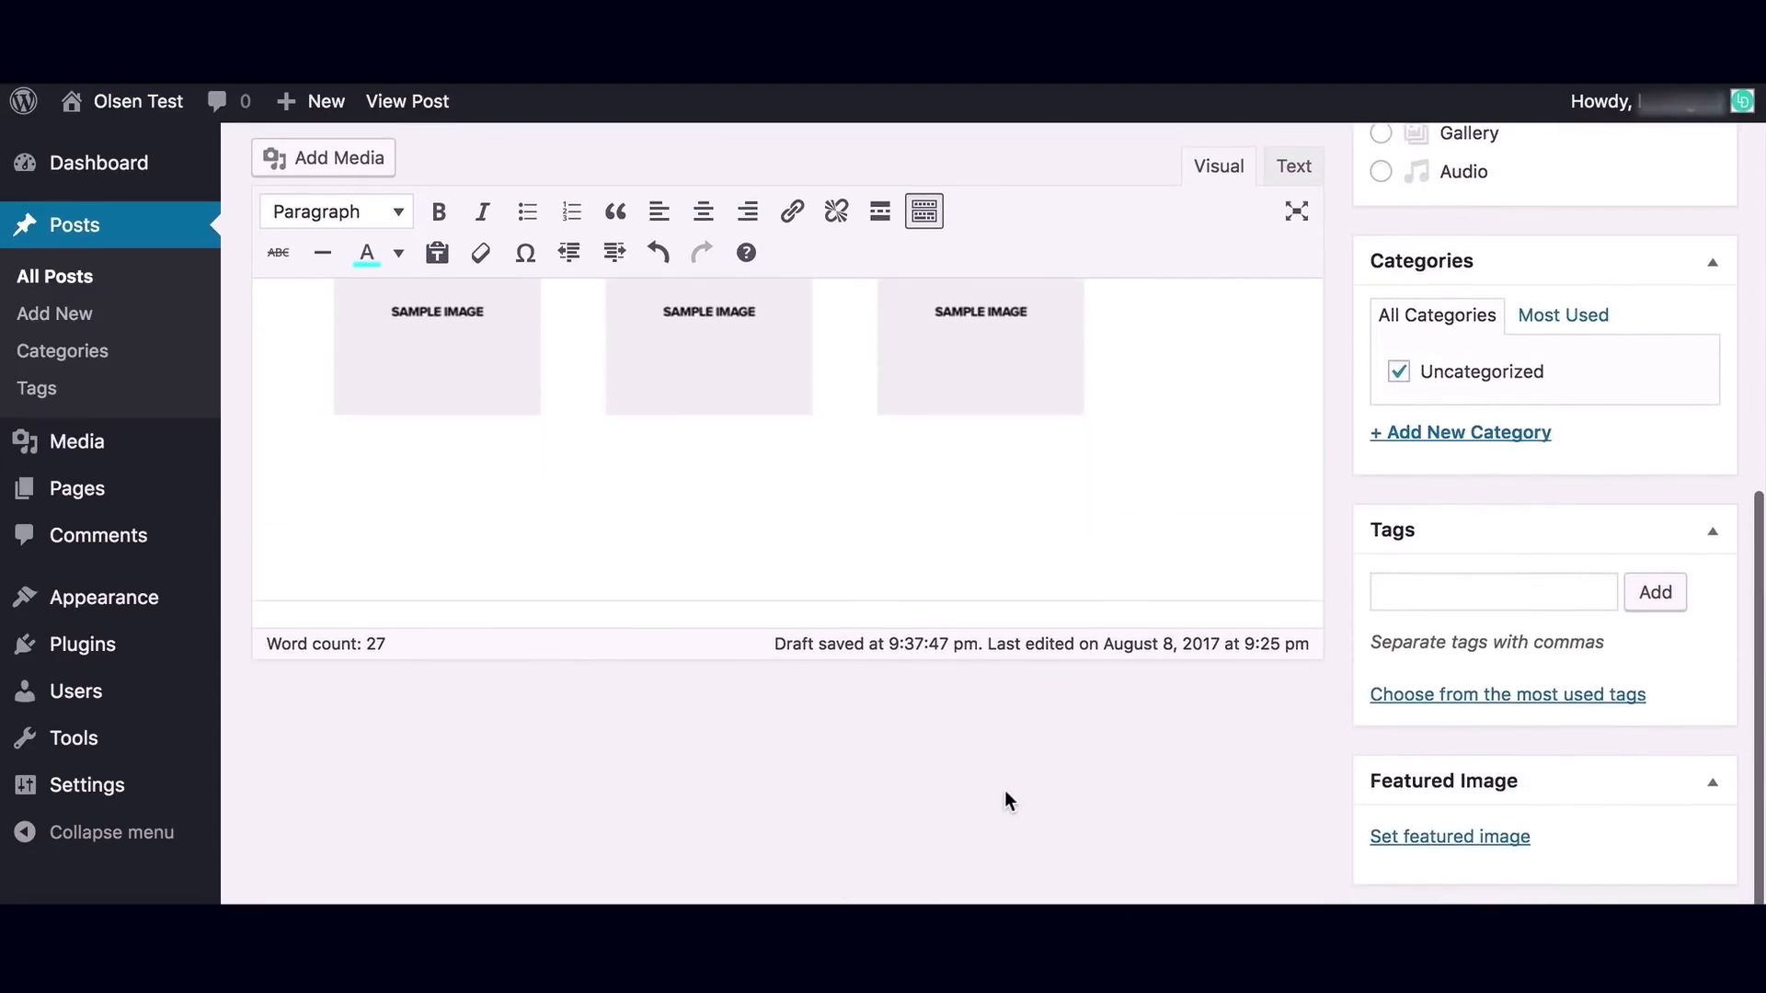
scroll(1004, 793, up, 5)
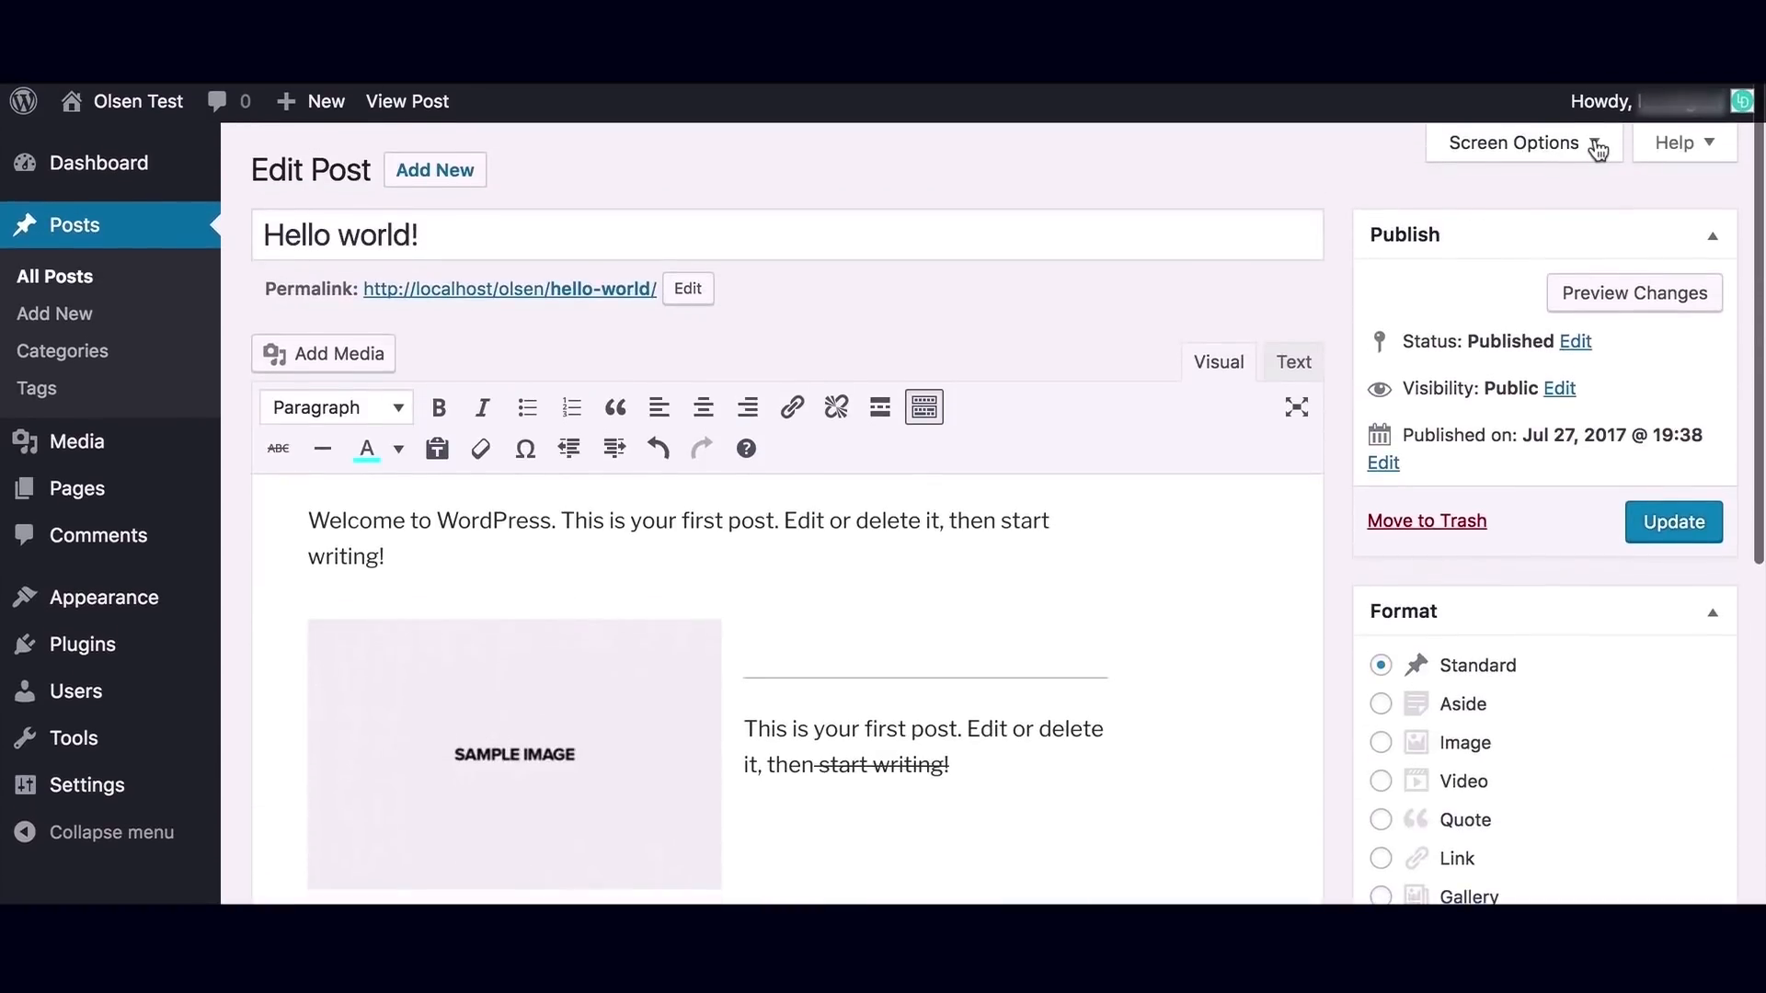
click(1593, 145)
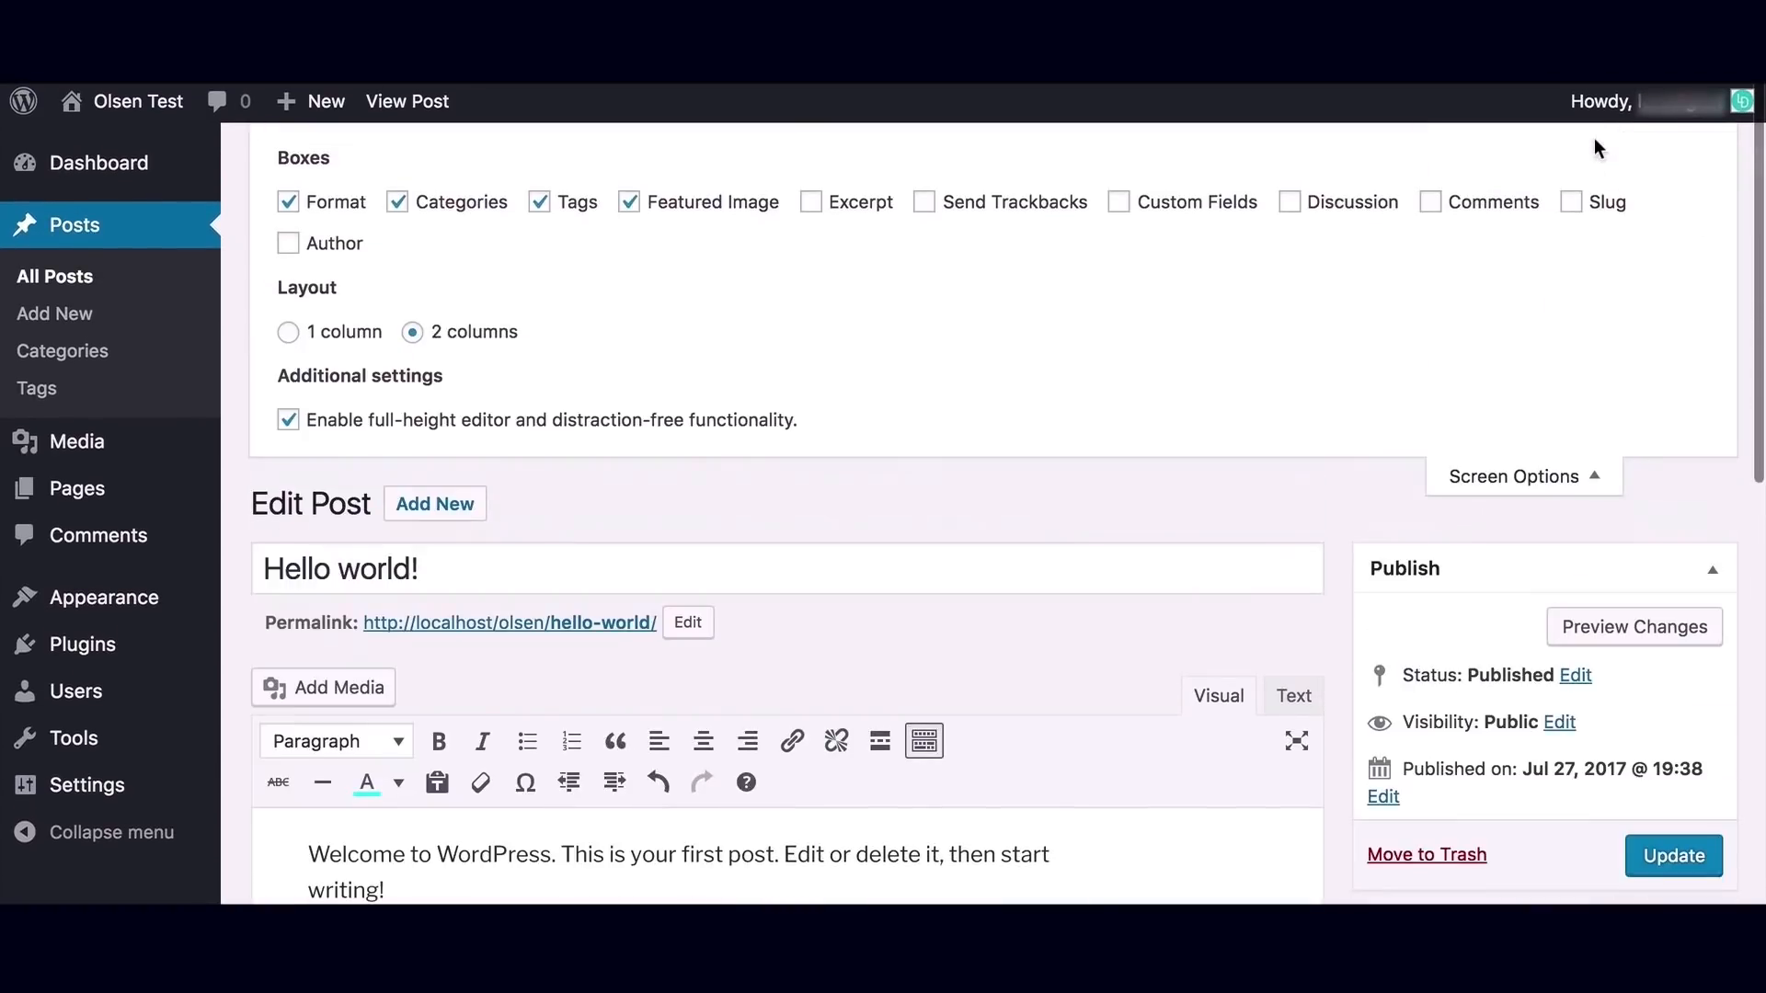
Tick Excerpt and Author in Screen Options, close the panel, and update the post.
click(811, 203)
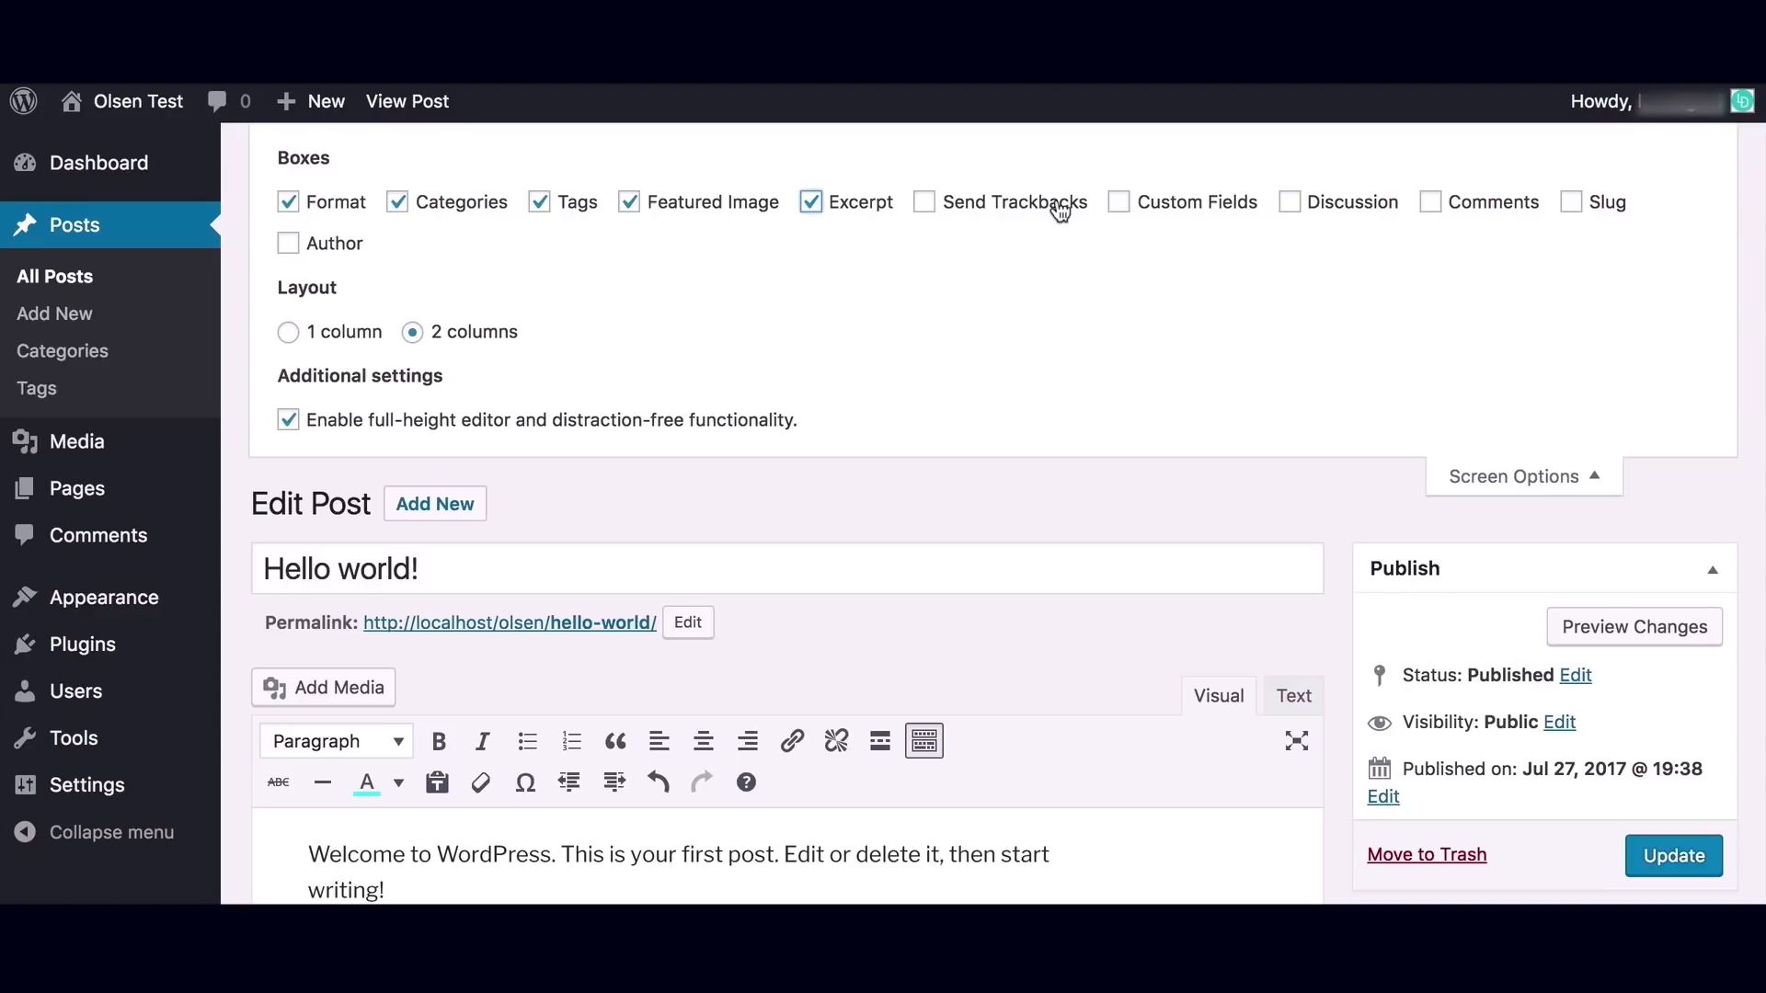
click(288, 242)
click(1564, 476)
scroll(1568, 478, down, 2)
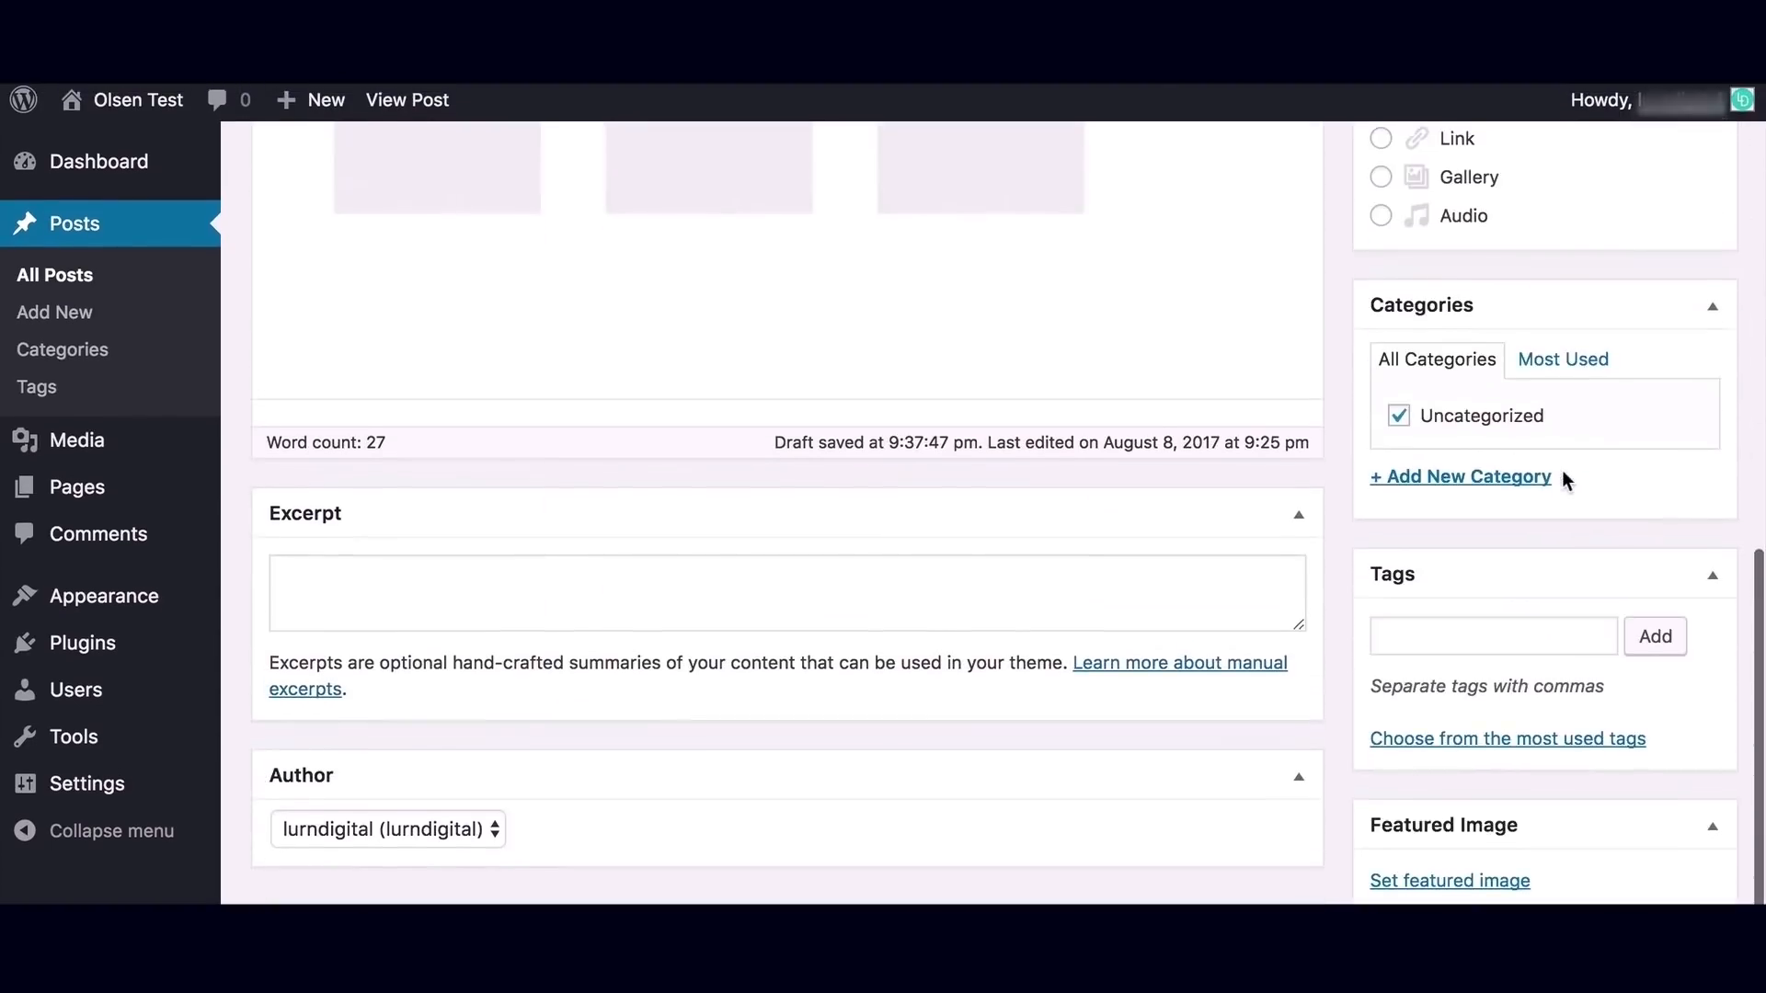
scroll(1567, 476, up, 5)
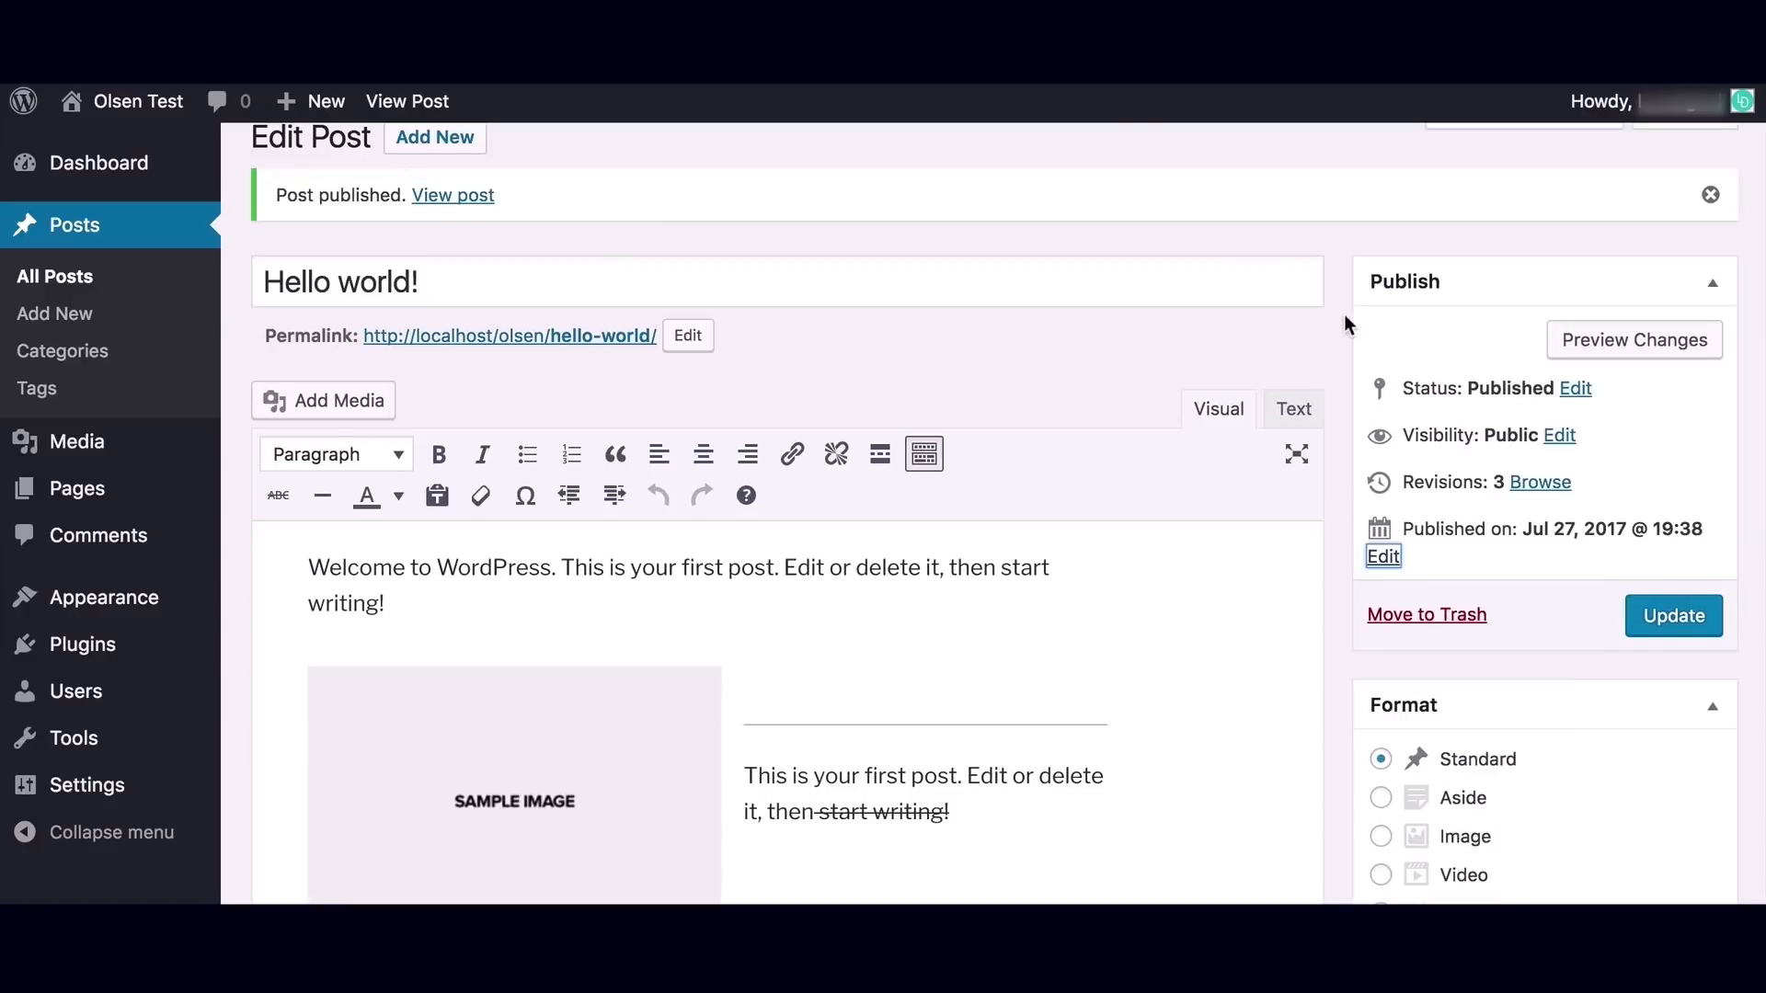
click(1343, 313)
Change the post status to Draft and save the draft.
scroll(1368, 315, up, 1)
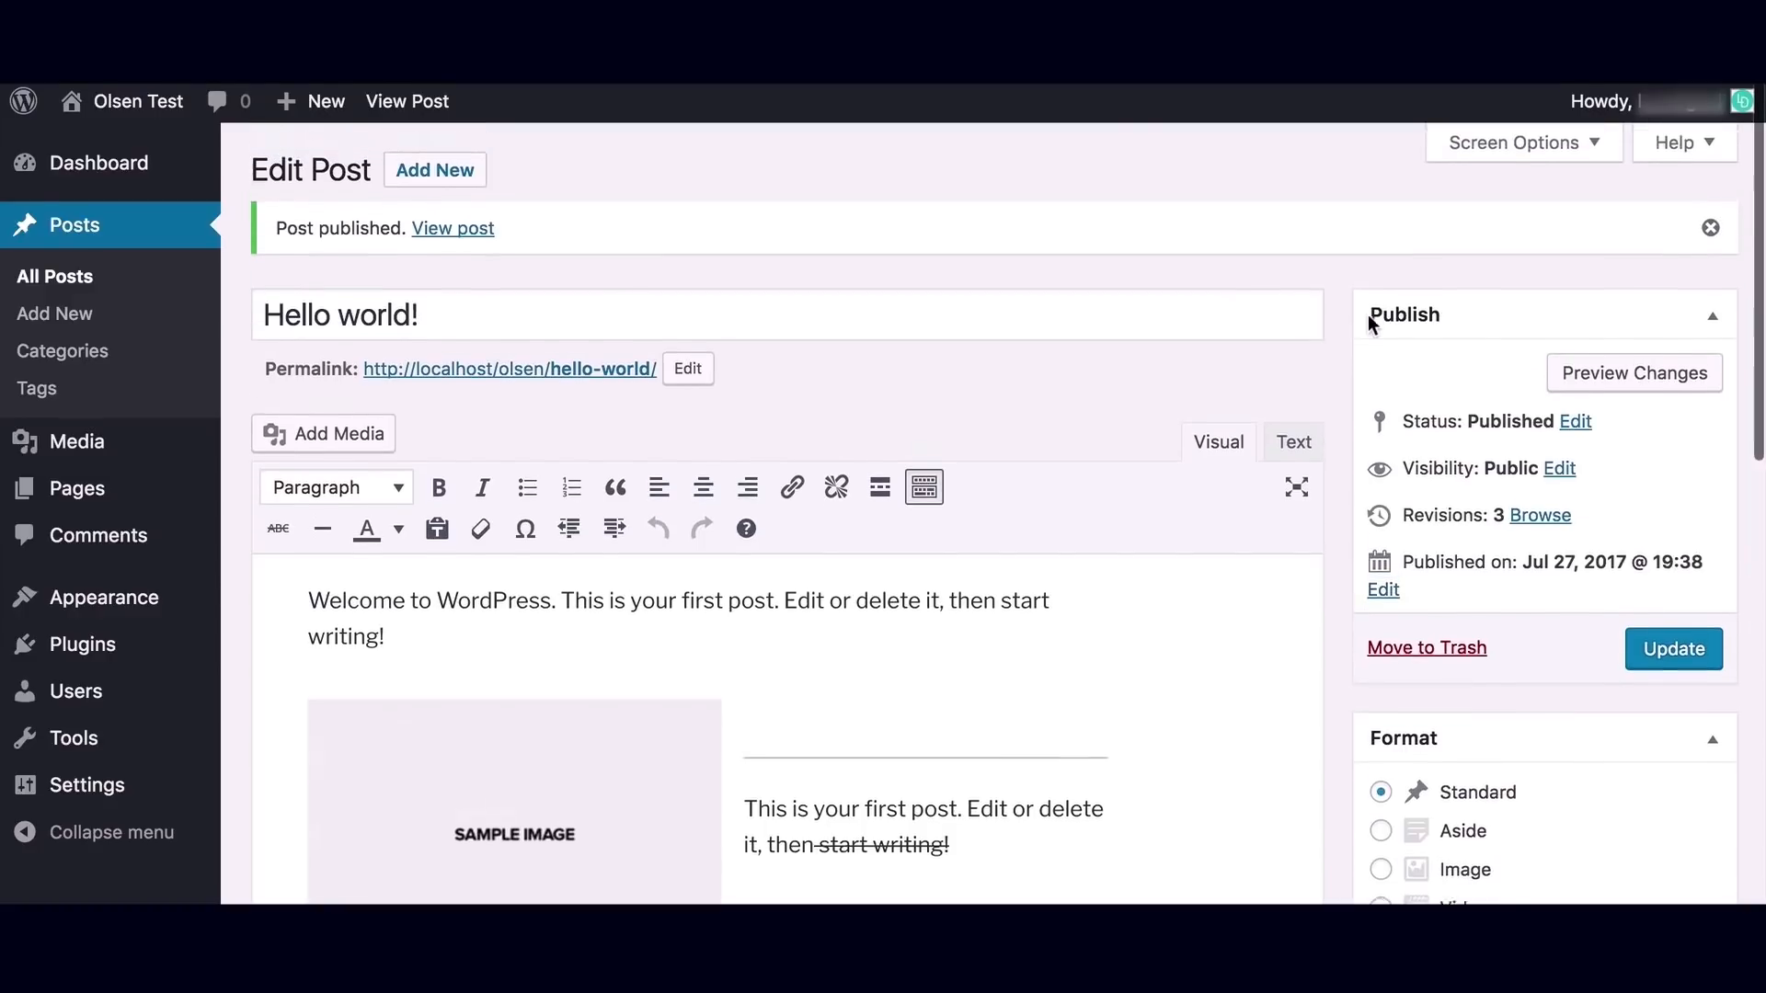
click(1576, 423)
click(1531, 461)
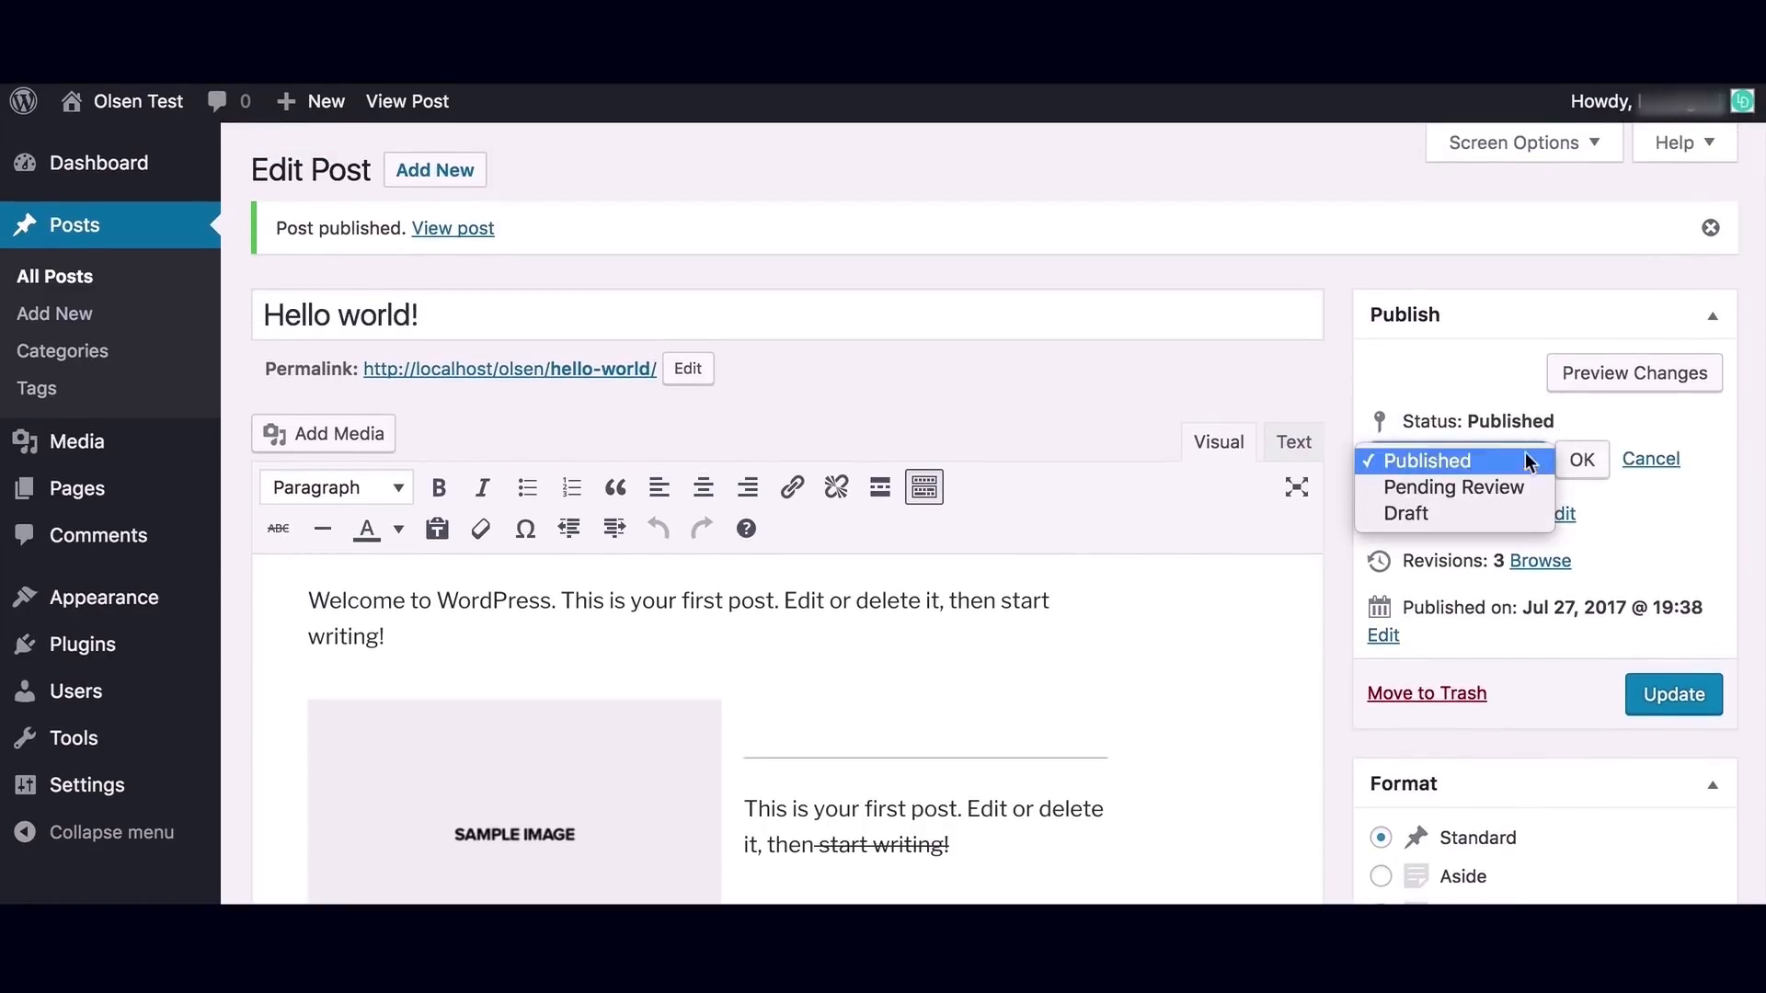
click(1509, 513)
click(1582, 459)
click(1656, 648)
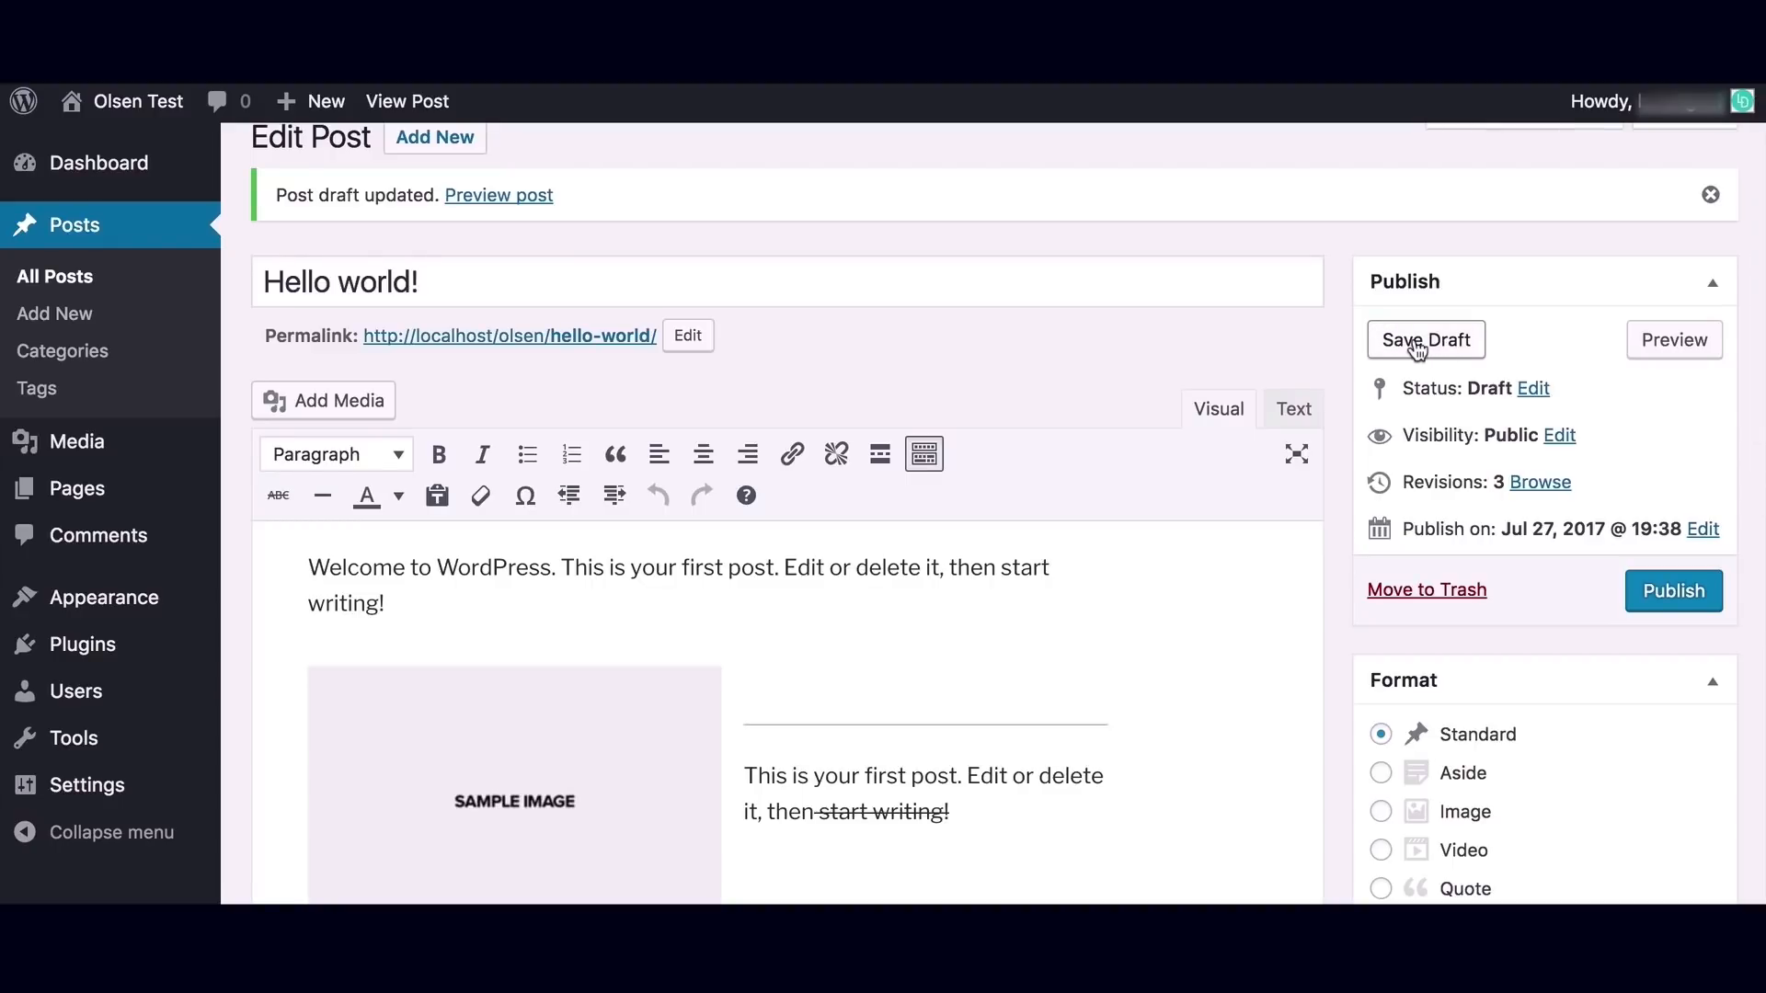
Preview the draft post on the site, then close the preview tab.
click(1656, 340)
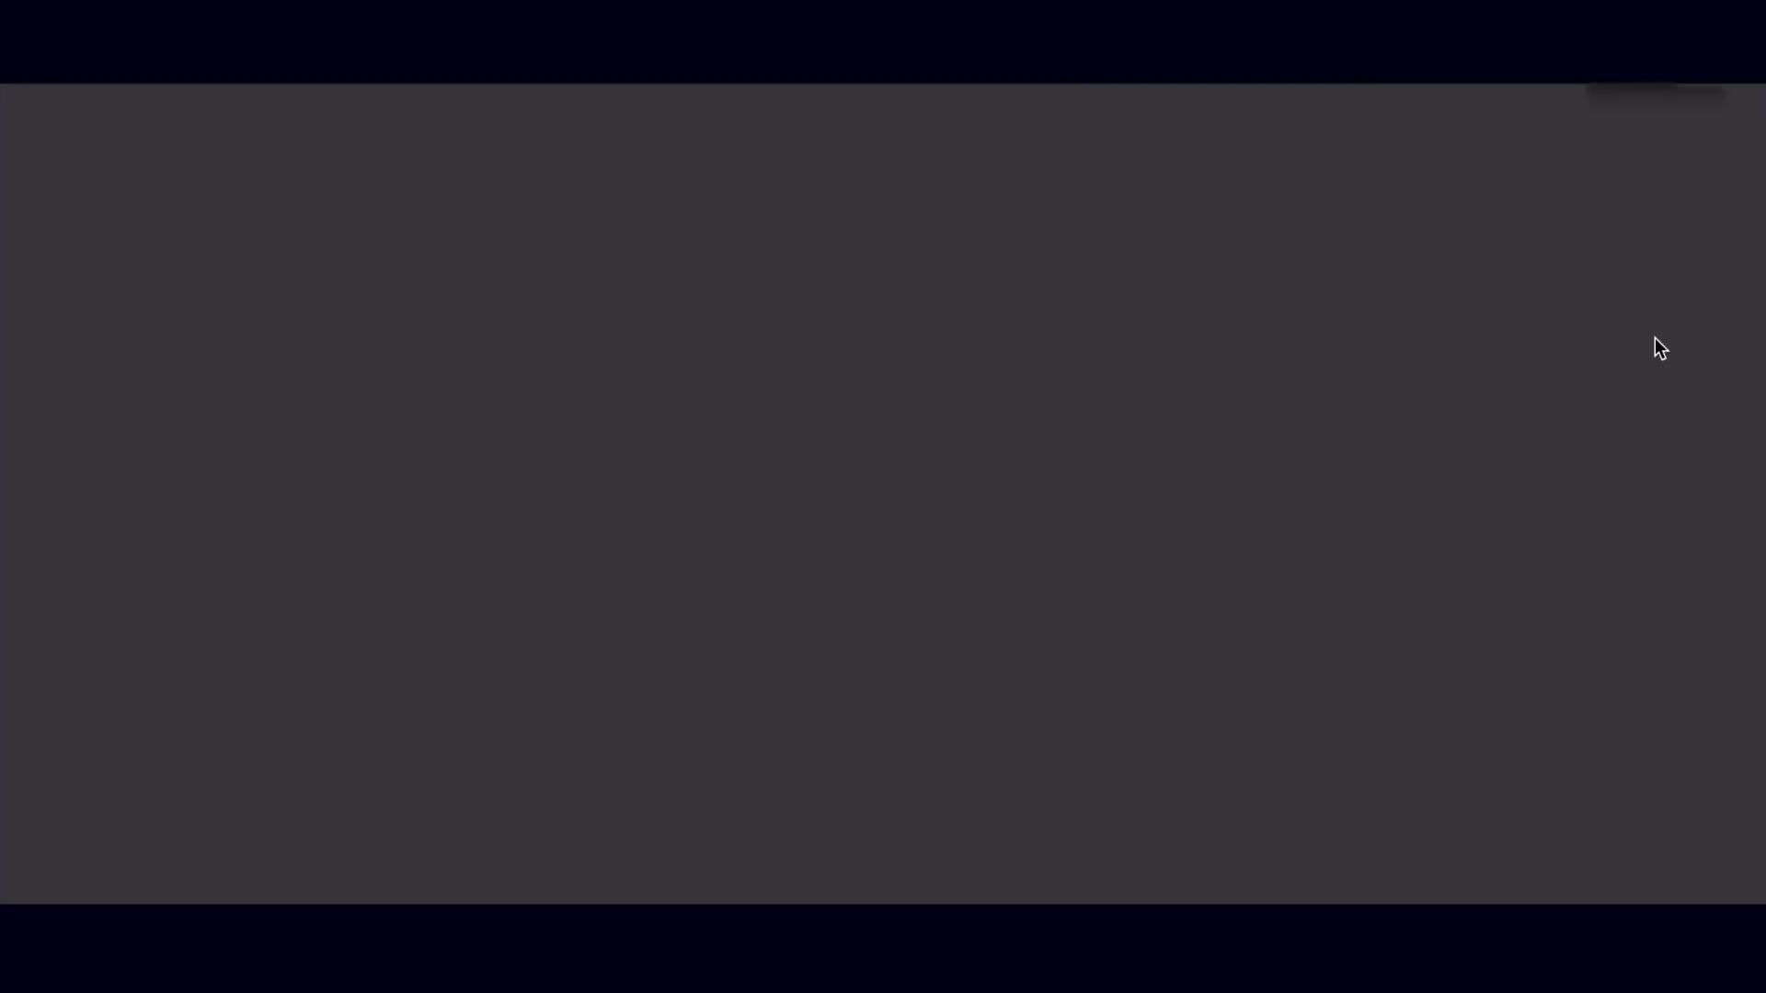
scroll(783, 611, down, 4)
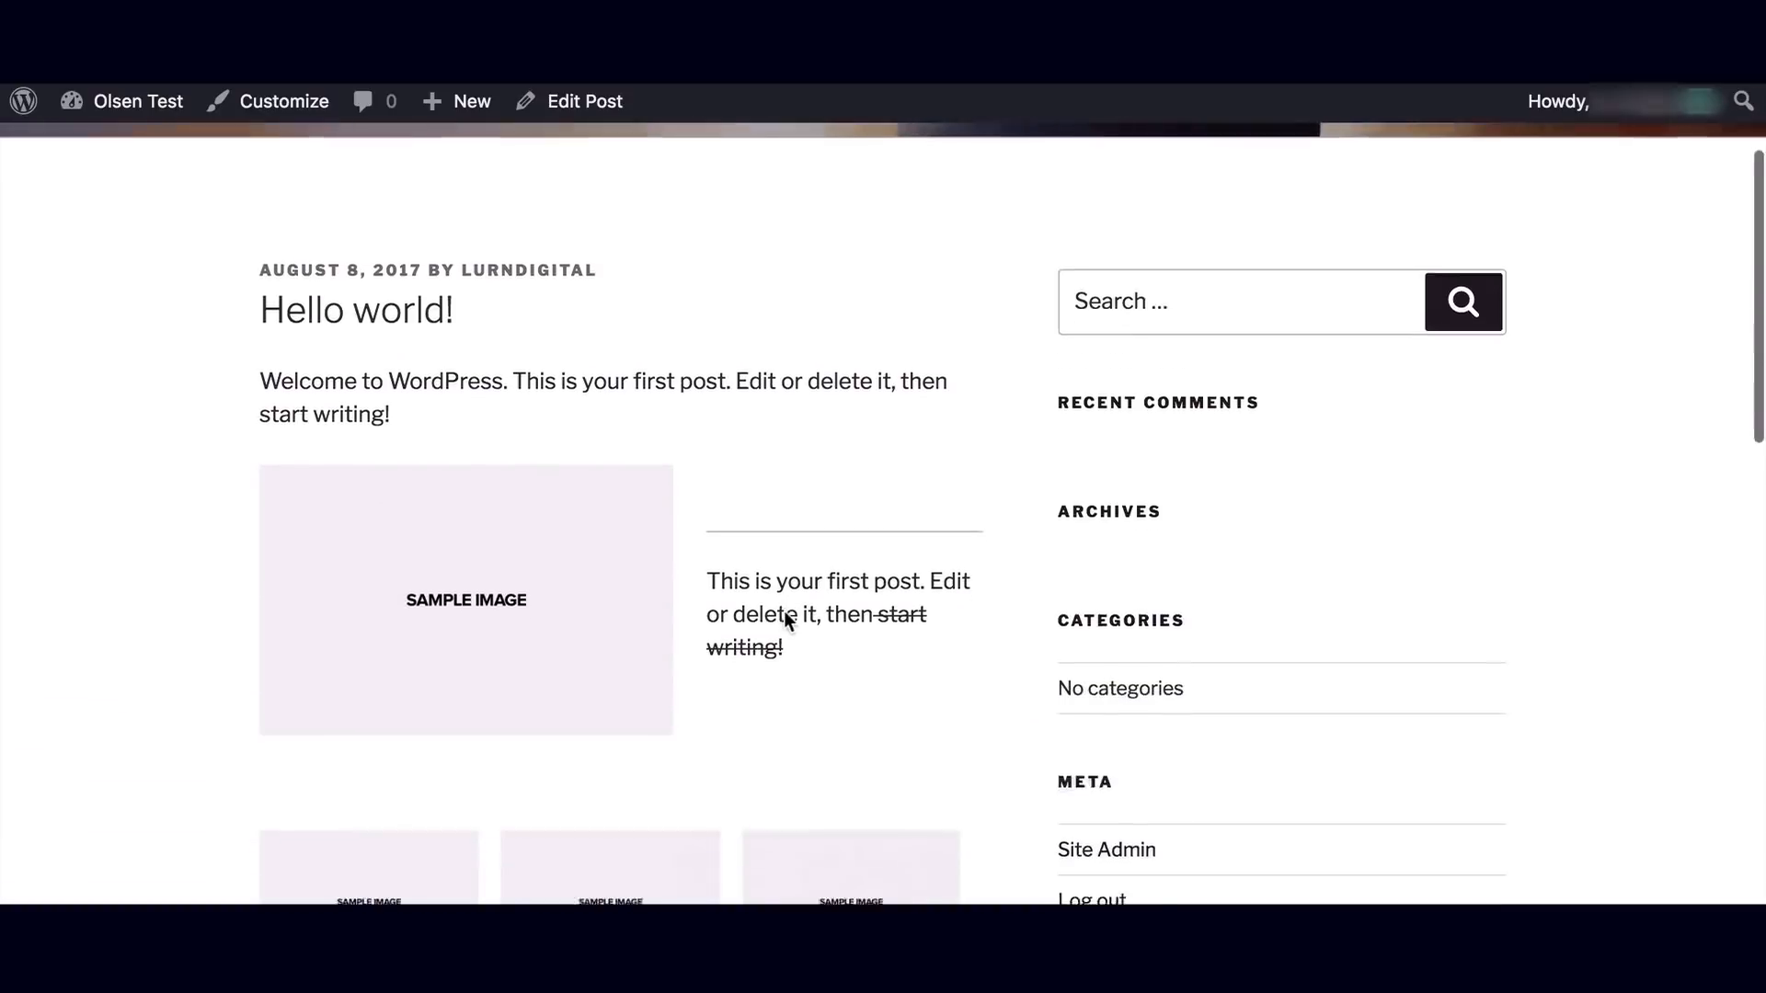
scroll(405, 599, down, 2)
scroll(682, 425, up, 5)
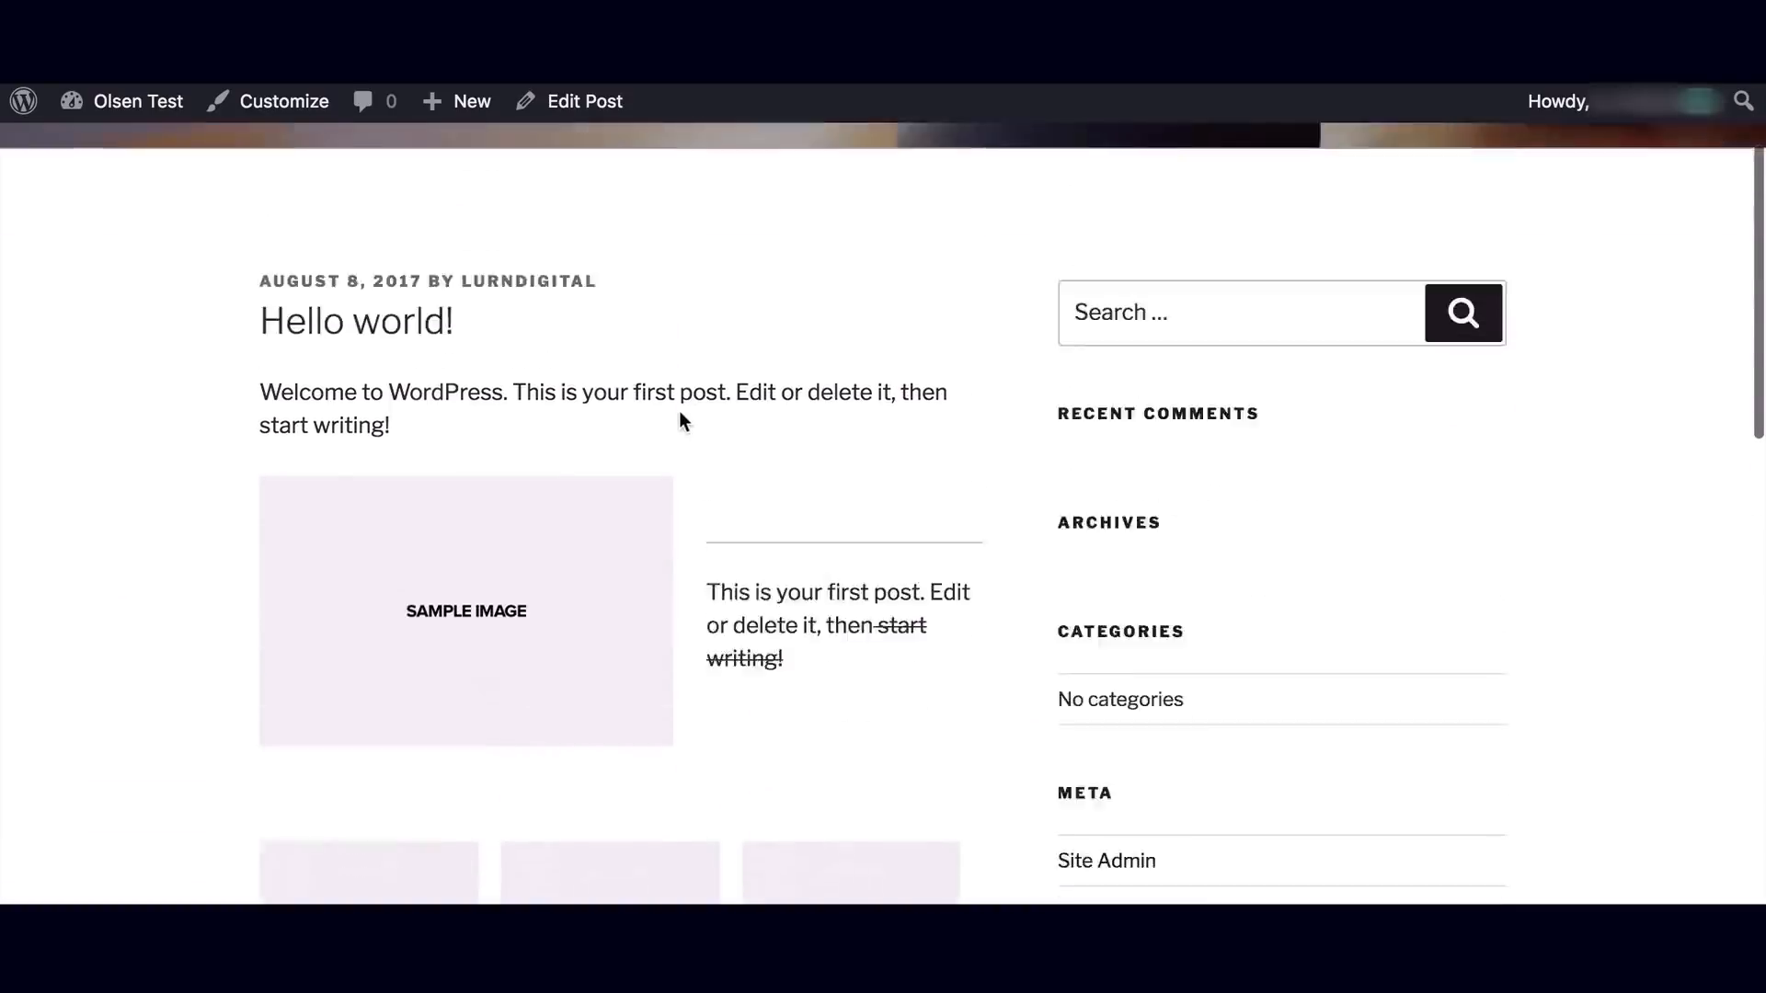
key(super+w)
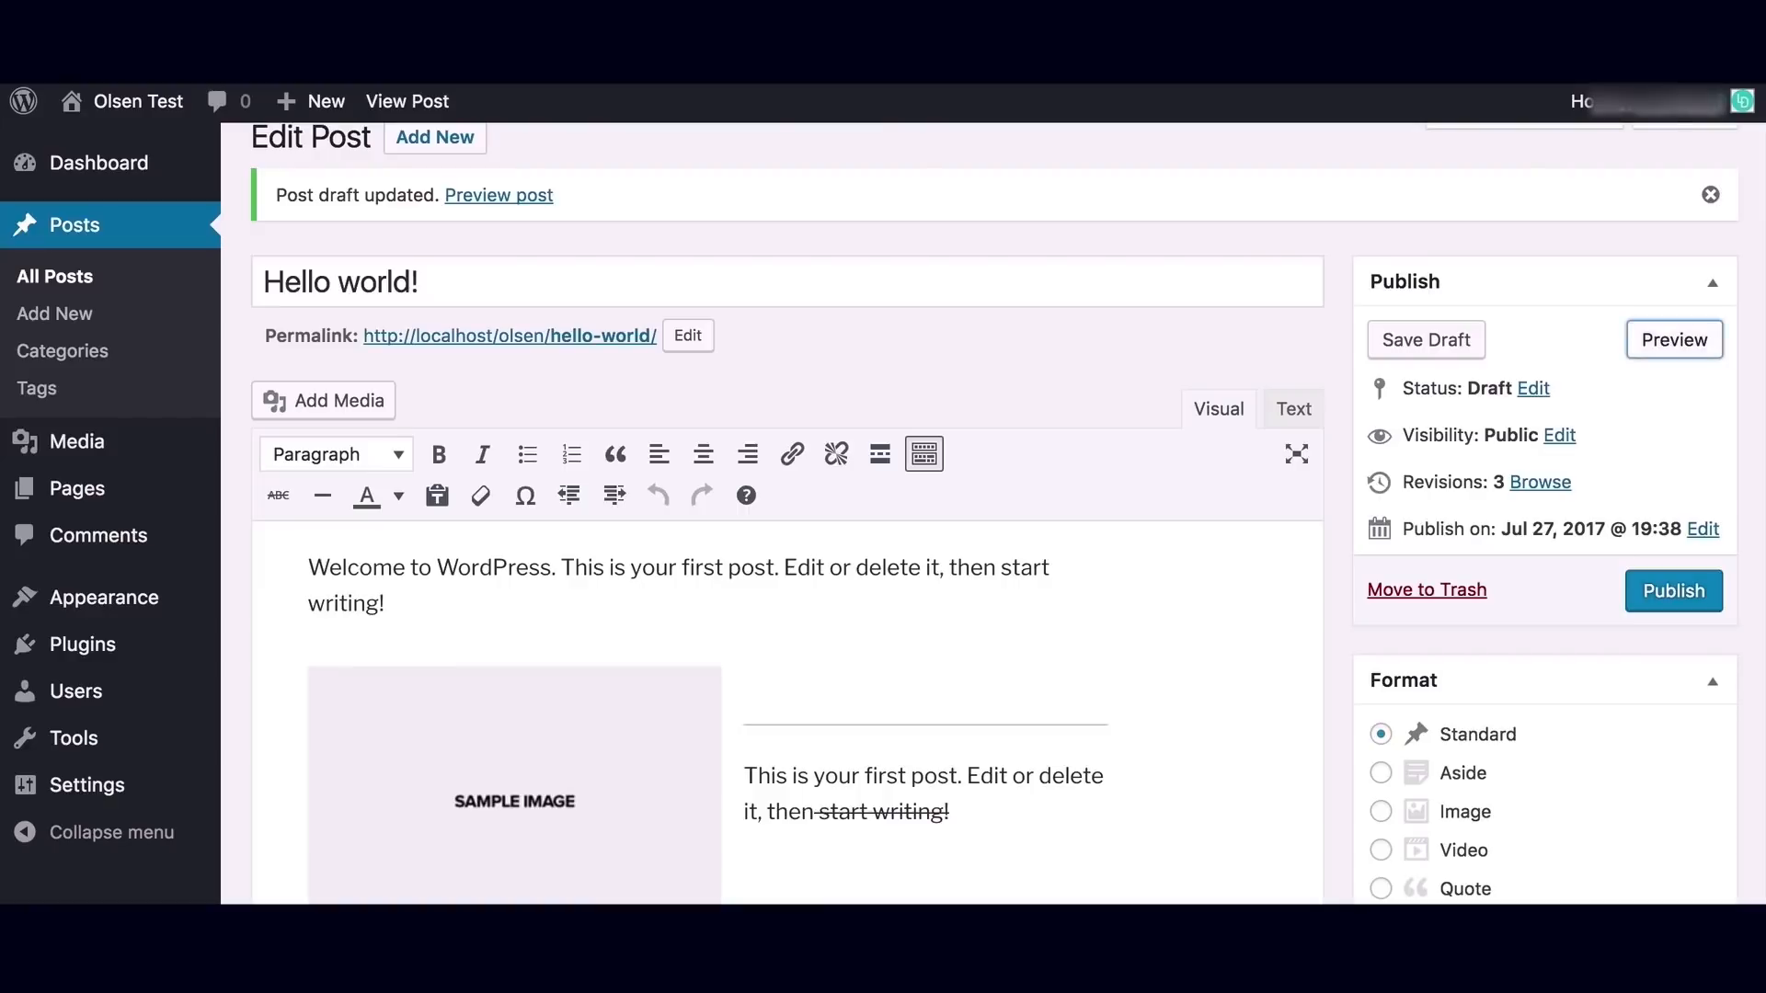
Keep Public visibility and the Jul 27, 2017 @ 19:38 date, then publish the post.
click(1561, 436)
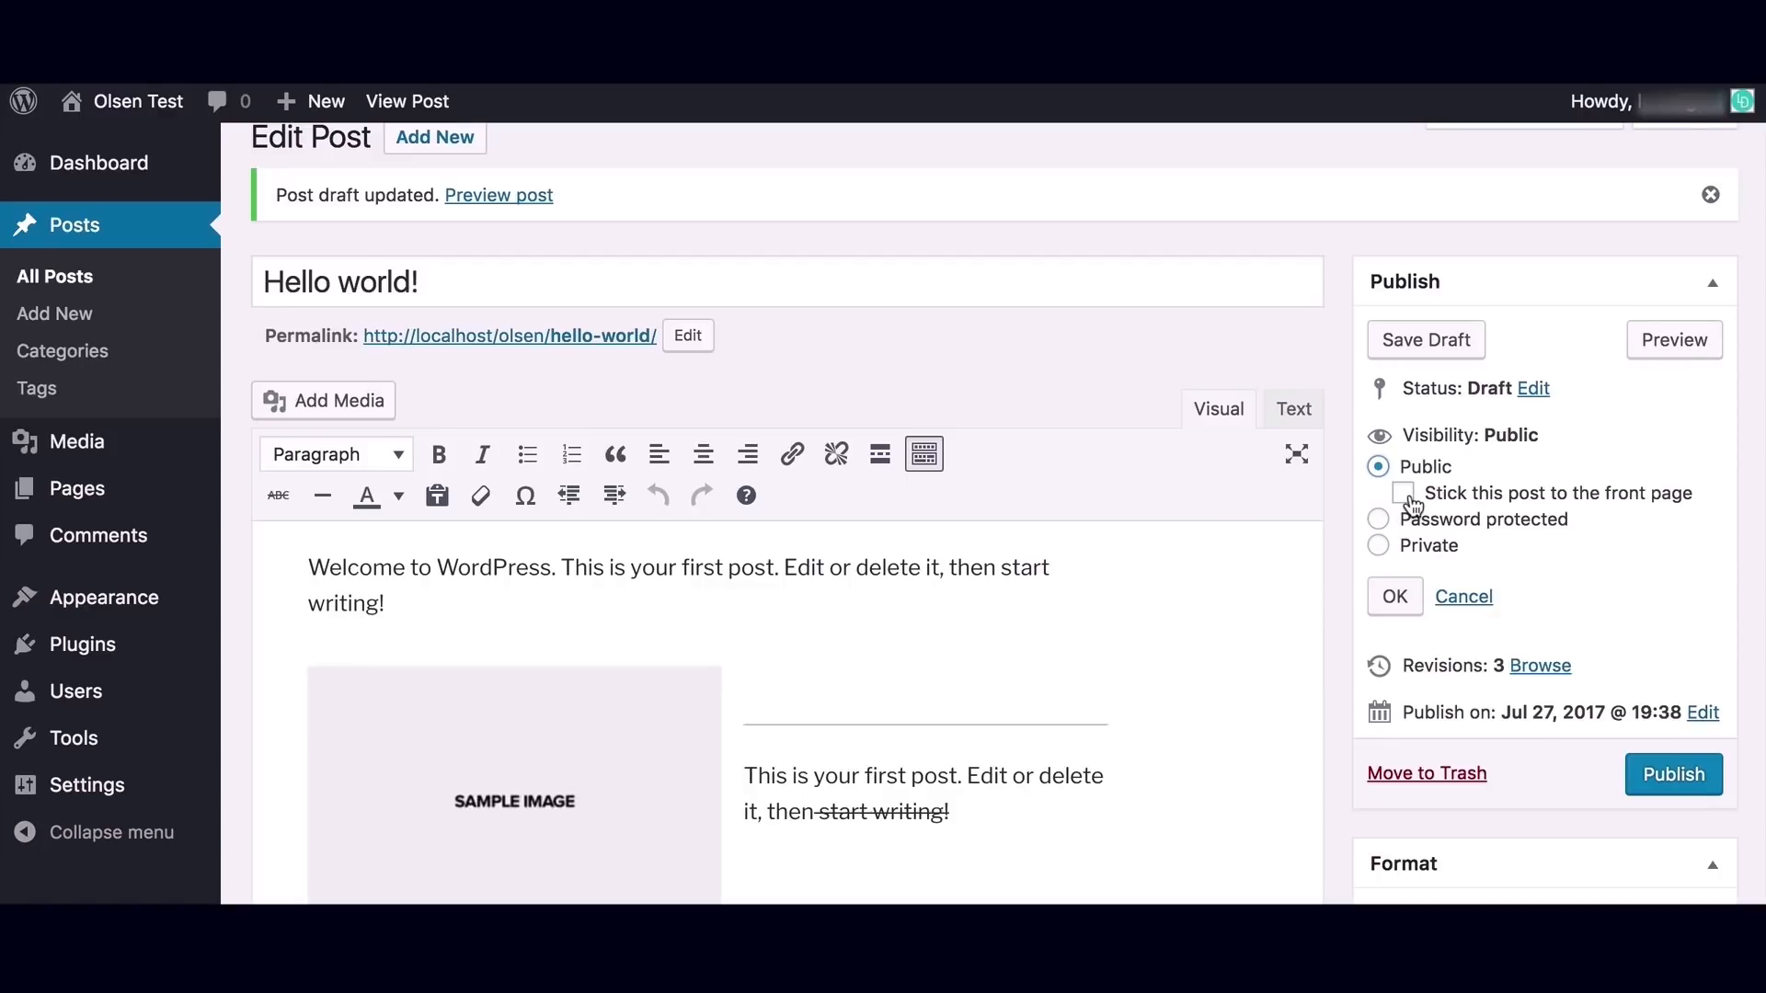
click(1397, 598)
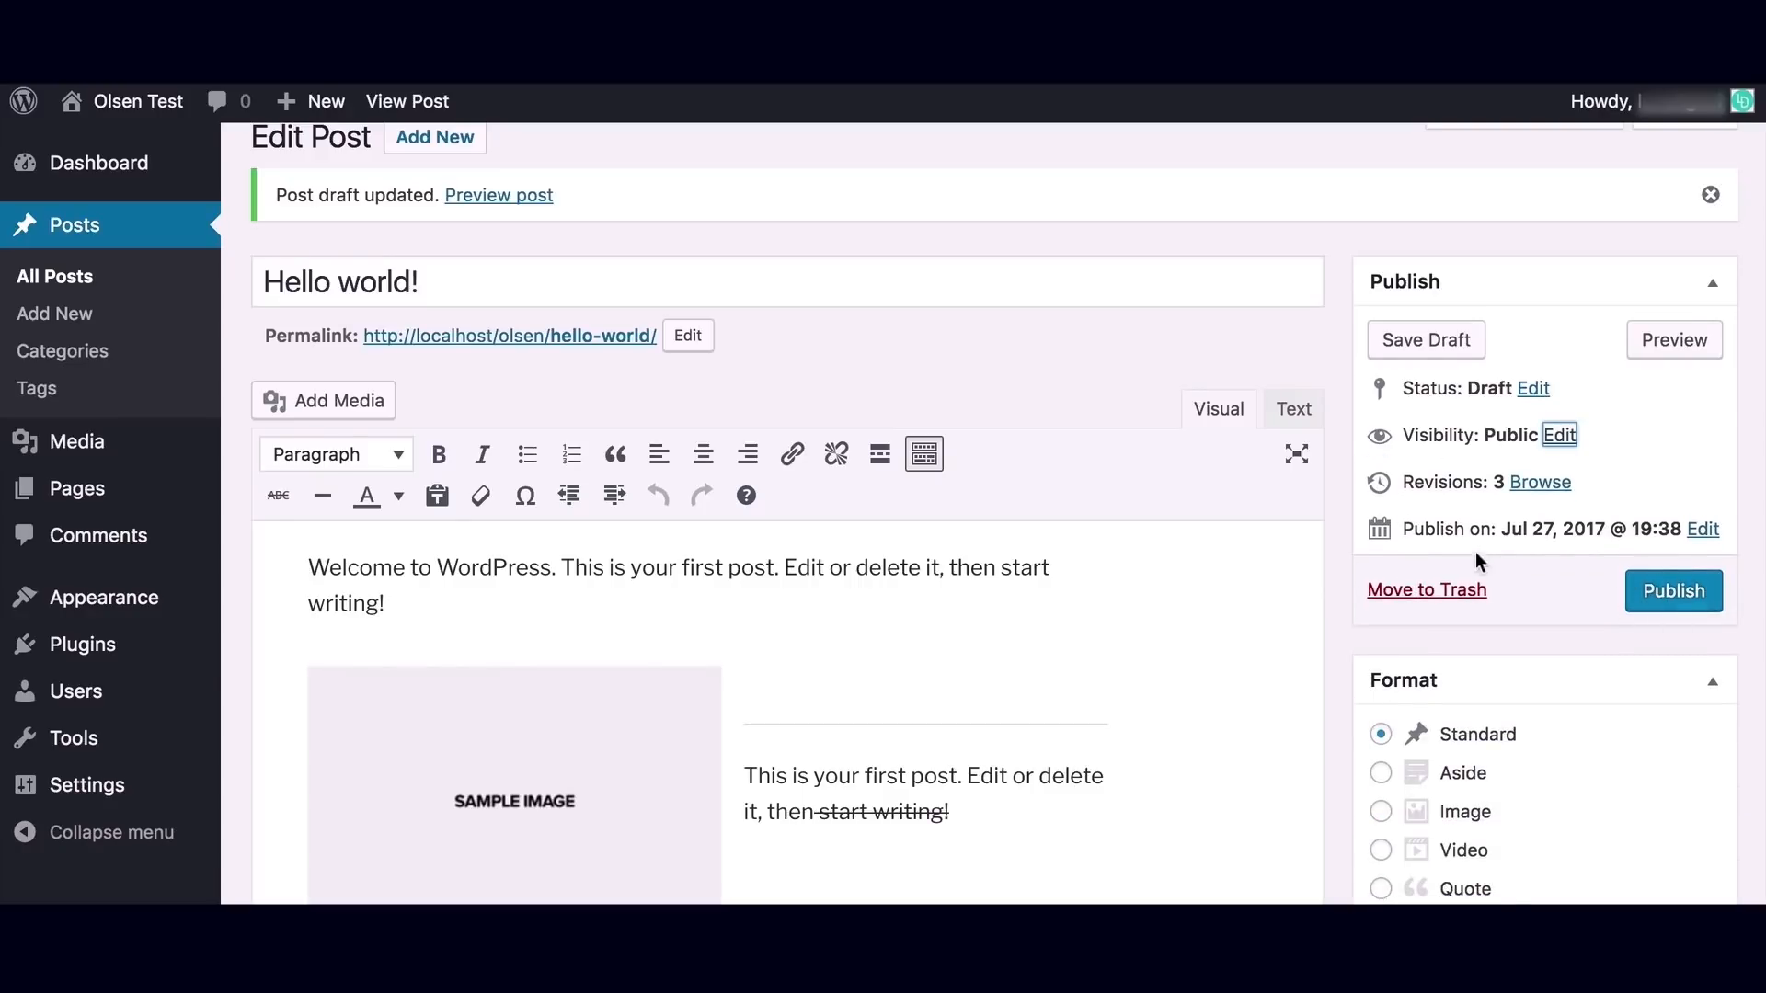
click(1702, 529)
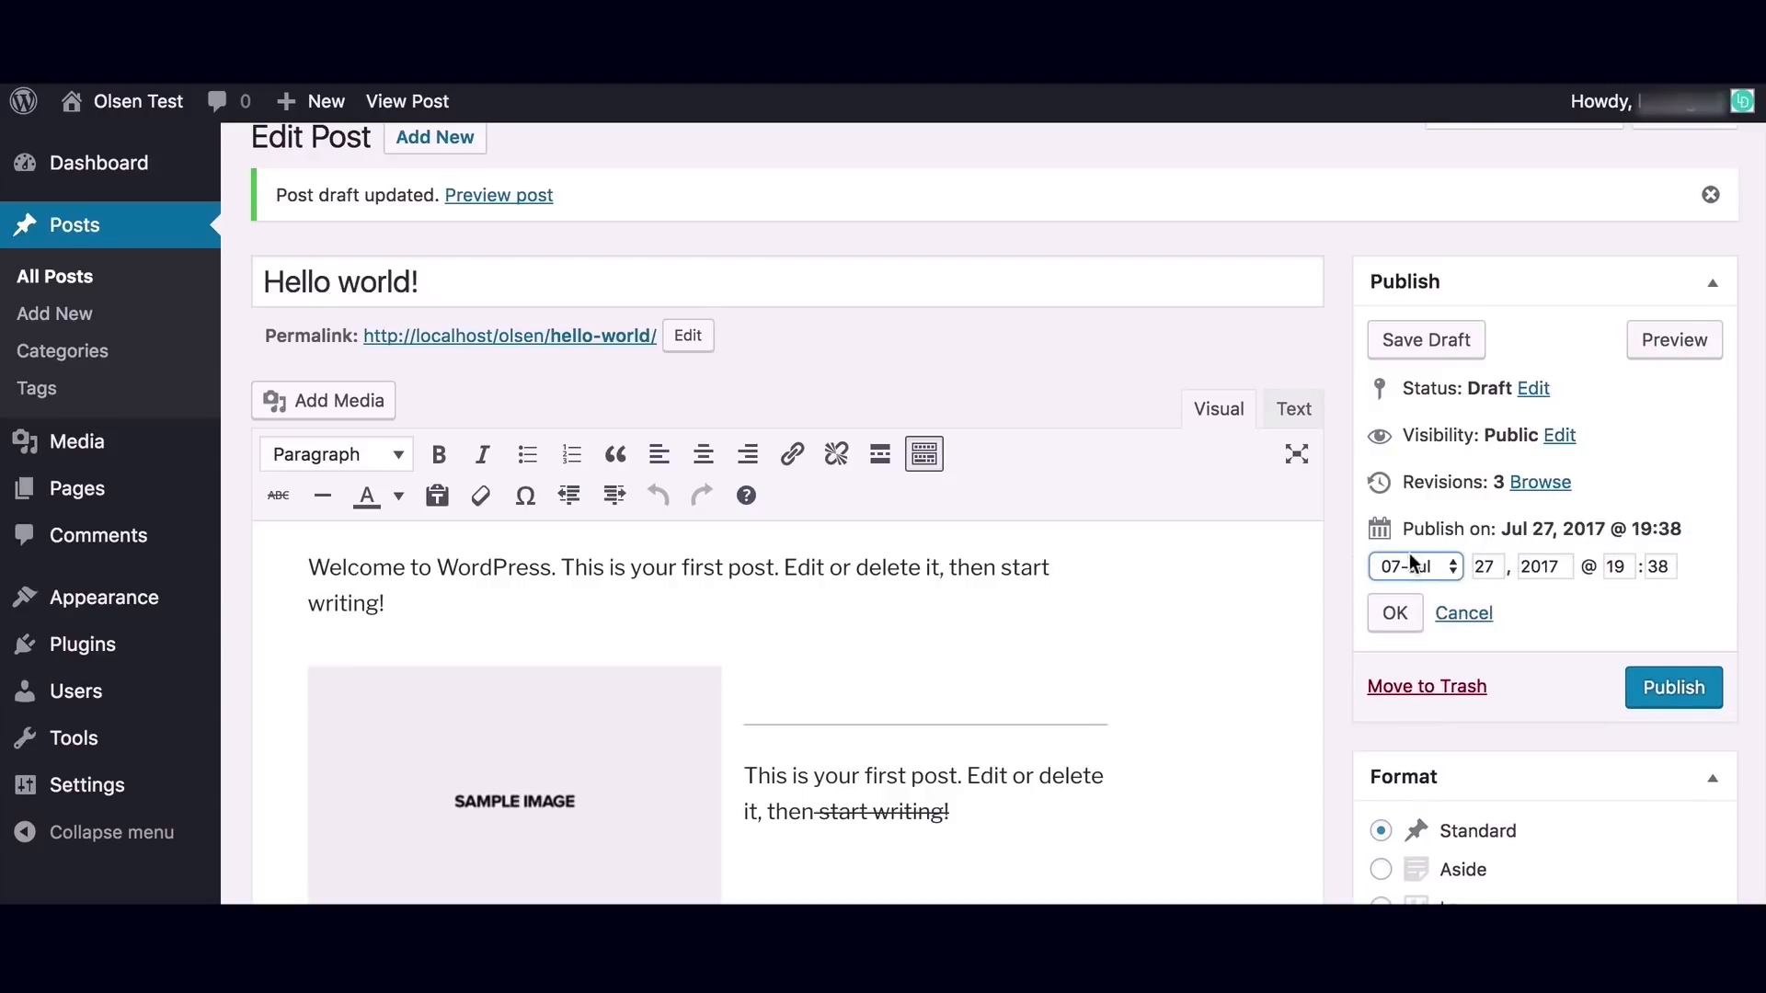
click(1398, 613)
click(1667, 594)
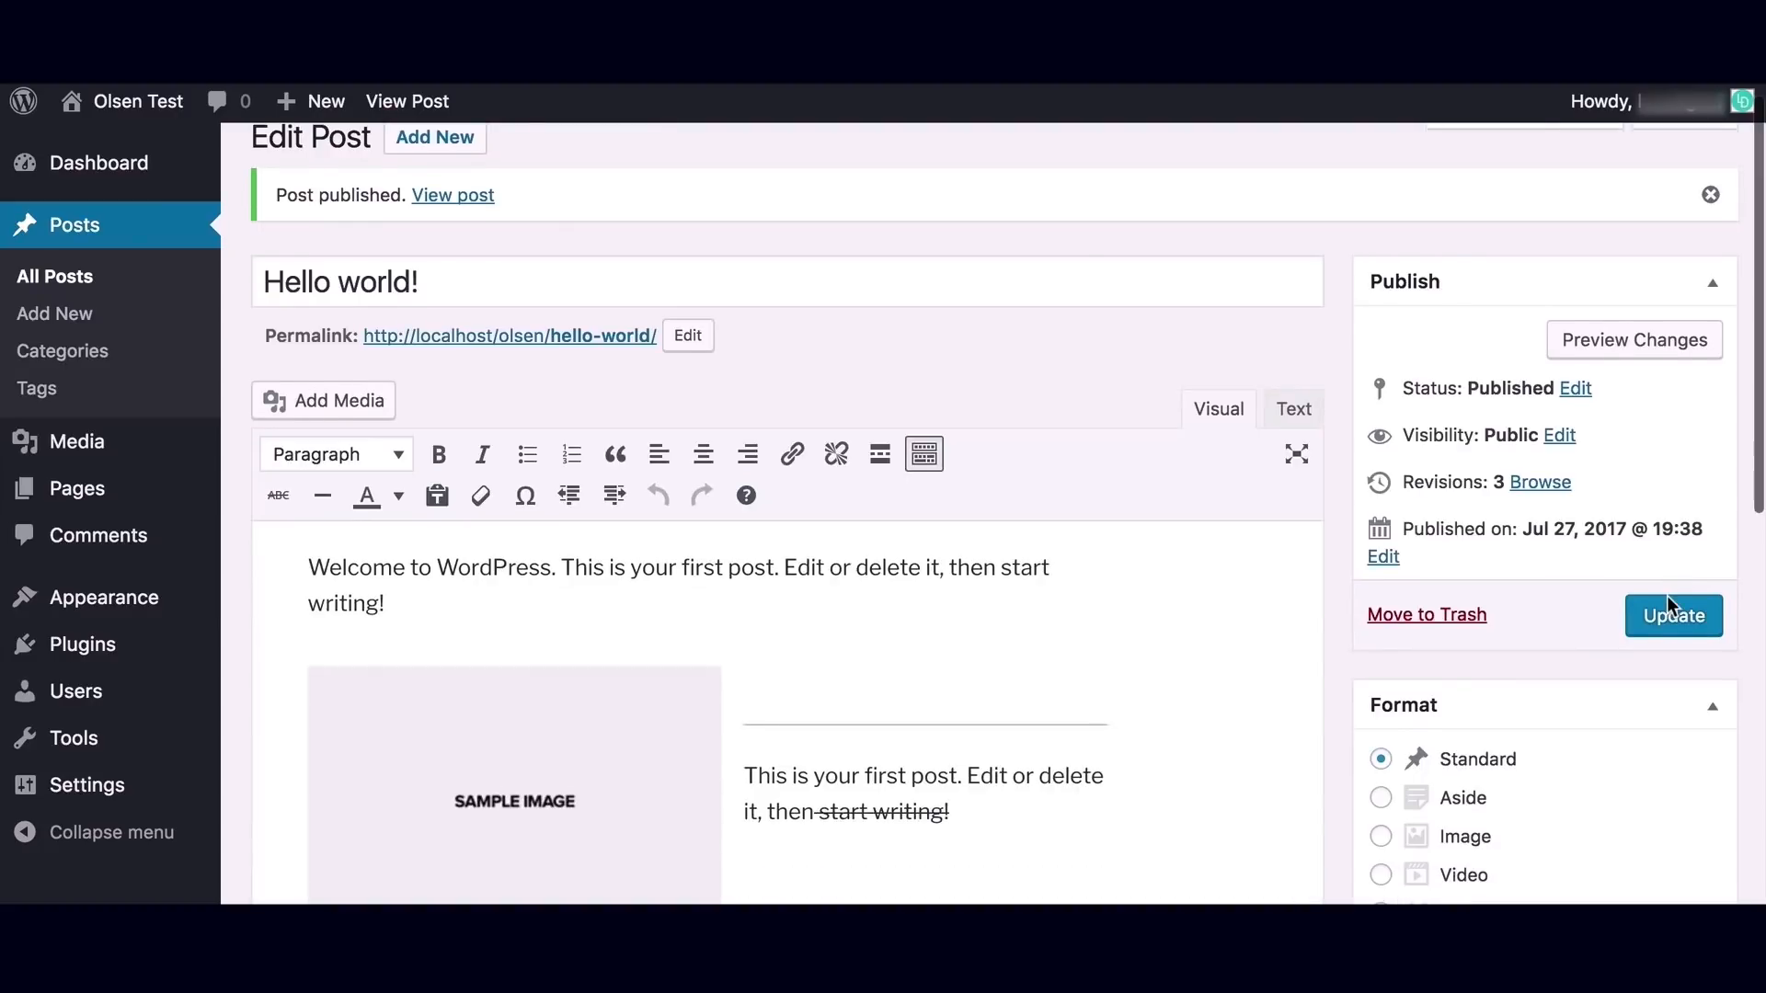
Create a top-level Fashion category for the post and uncheck Uncategorized.
scroll(1637, 602, down, 2)
scroll(1614, 610, down, 4)
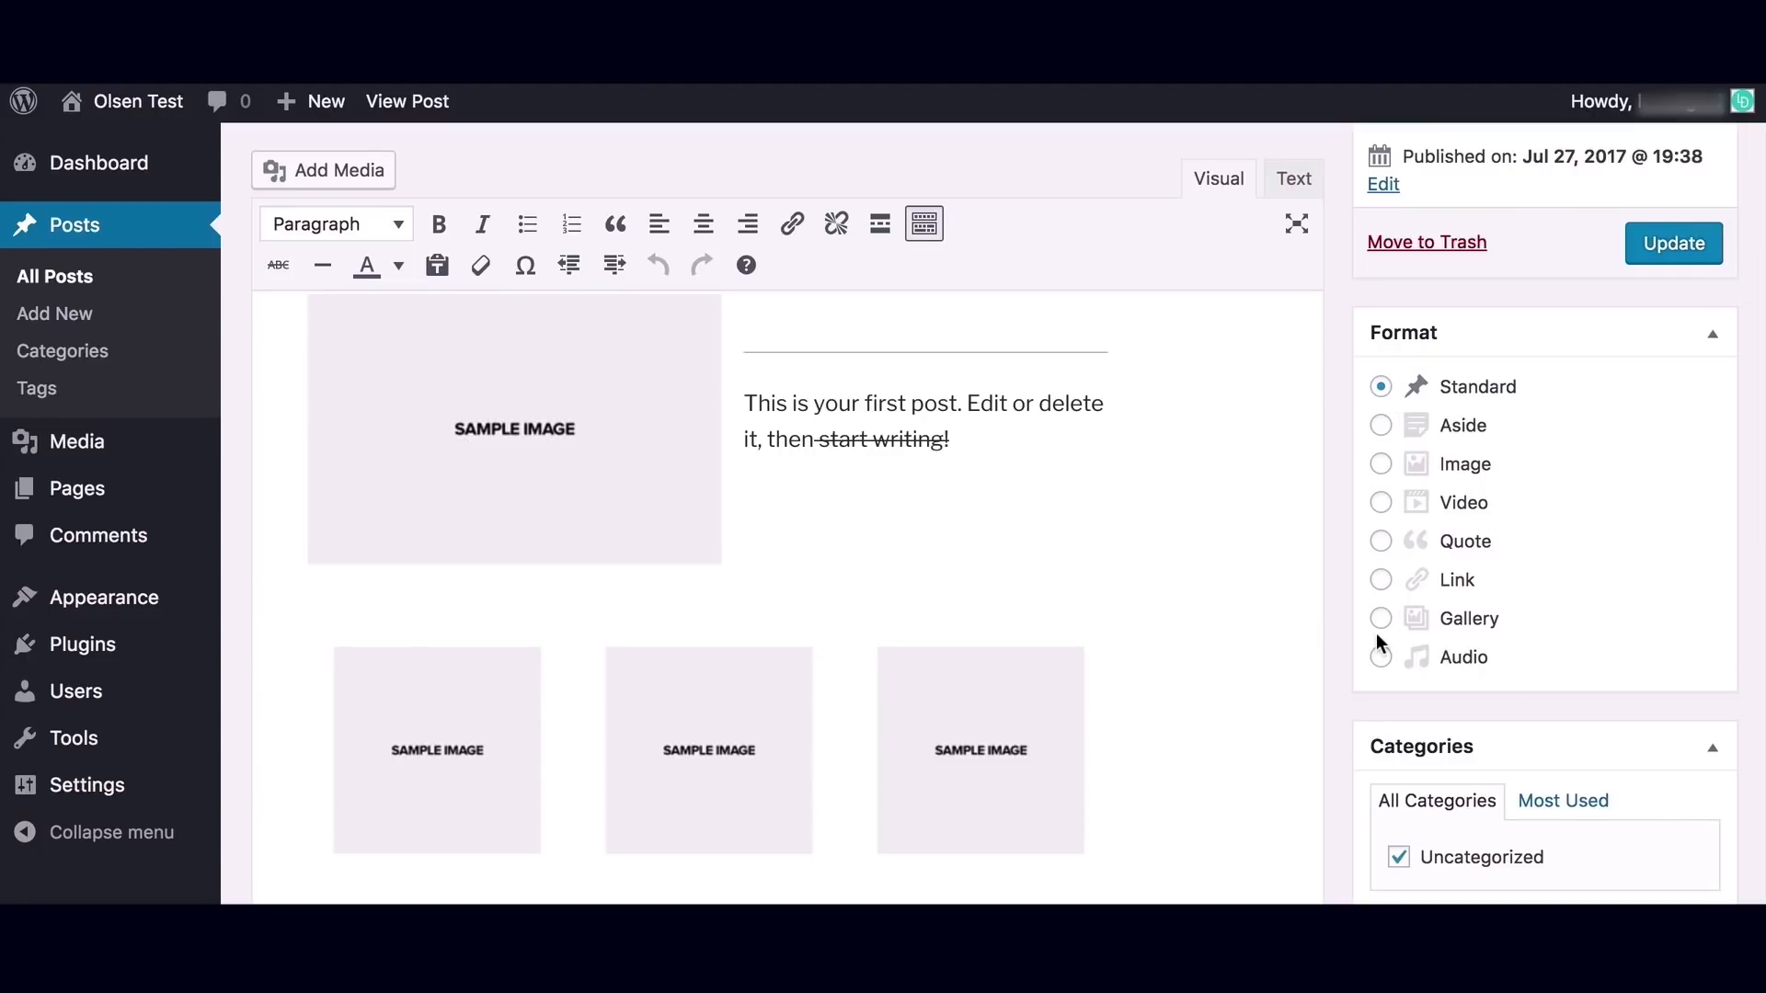
scroll(1378, 632, down, 3)
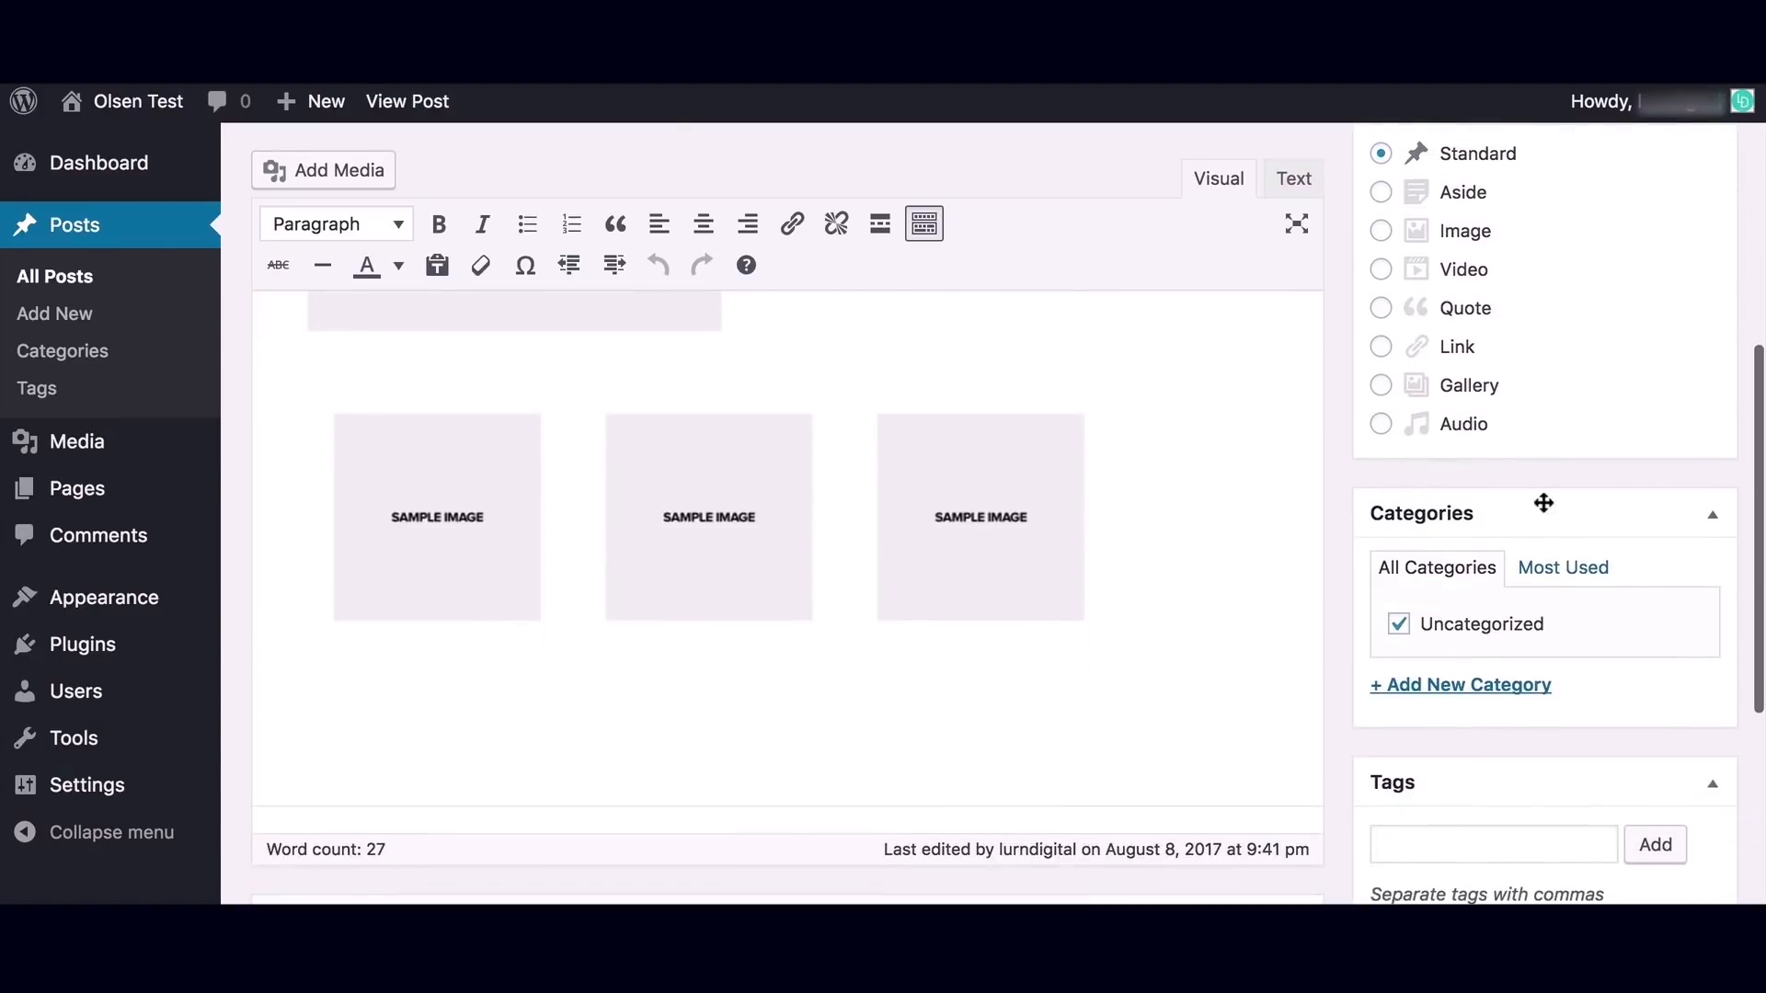
scroll(1570, 670, down, 2)
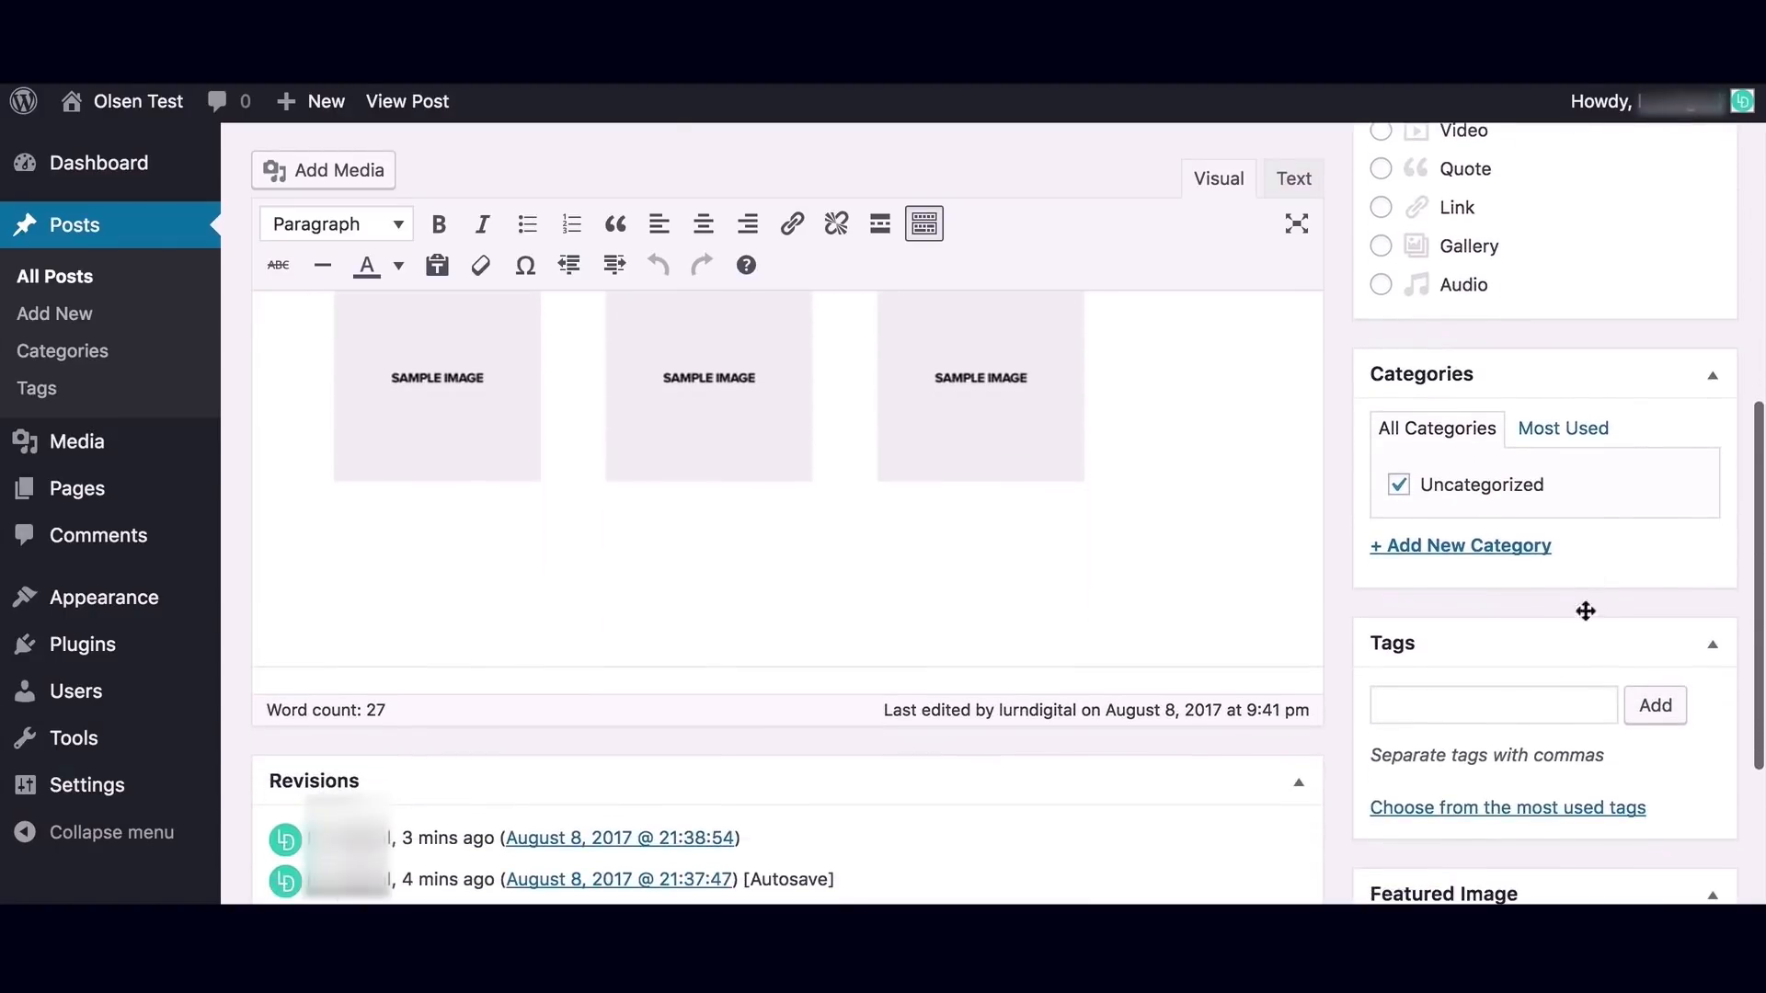
click(1446, 552)
text(Fashion)
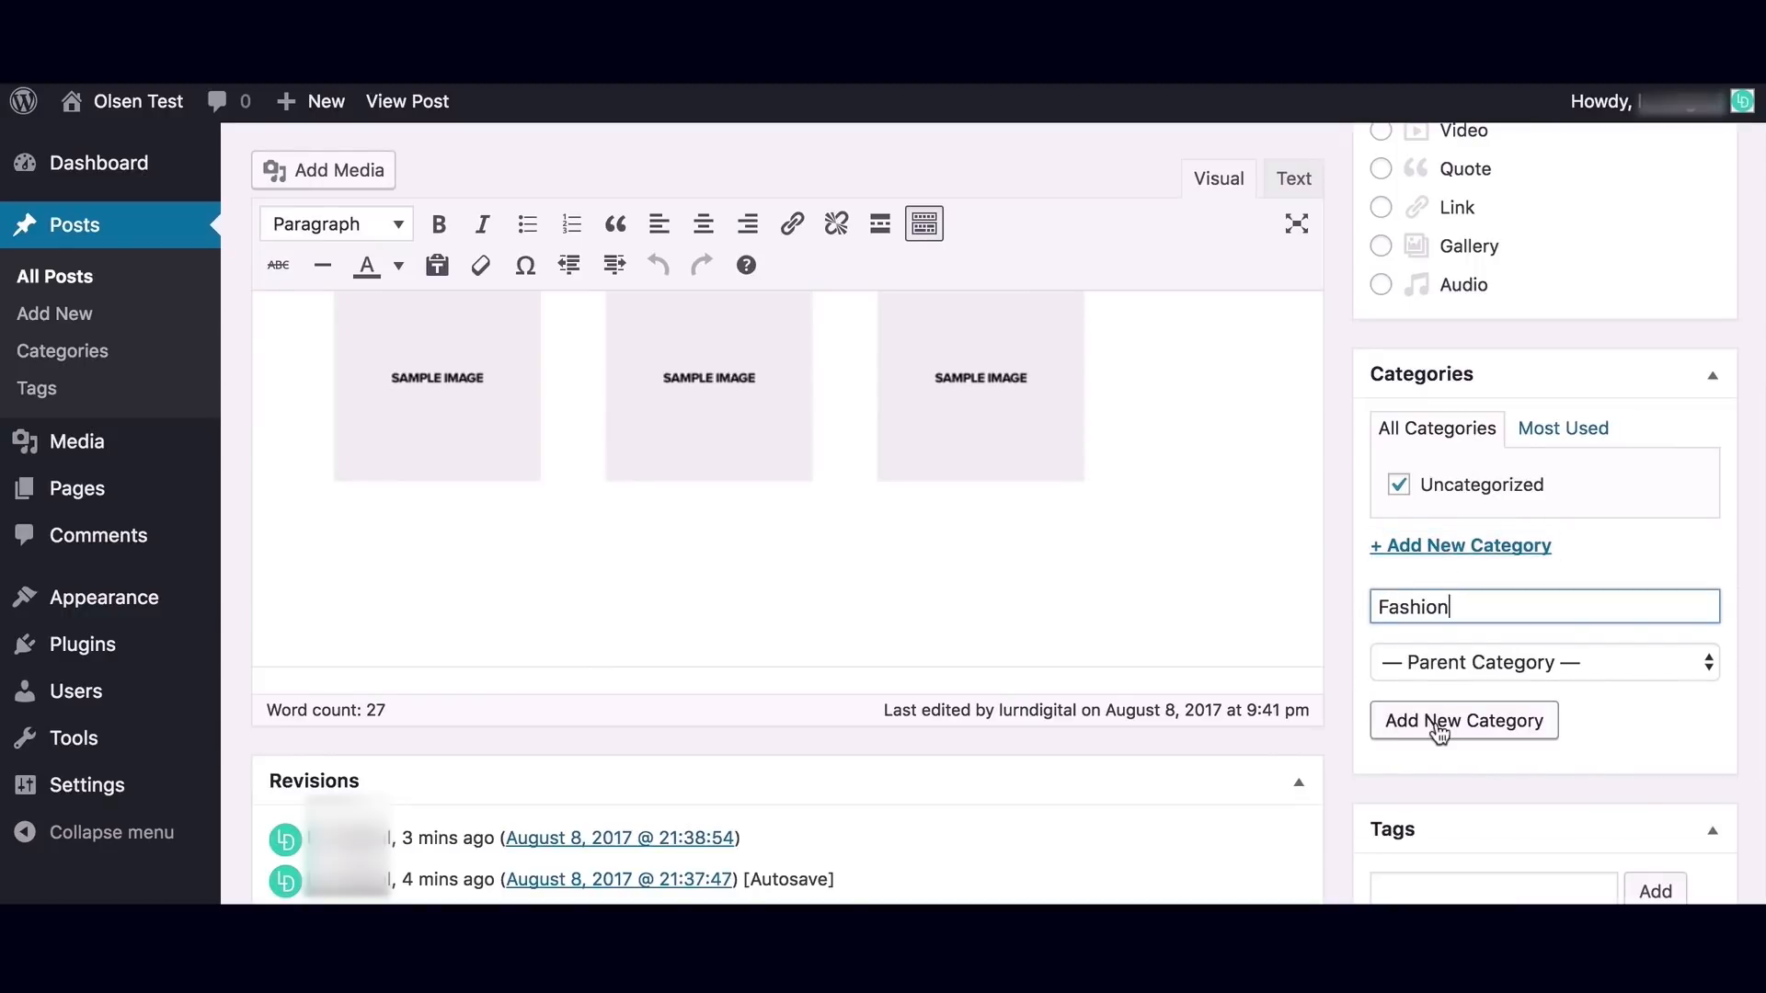
click(1554, 662)
click(1564, 661)
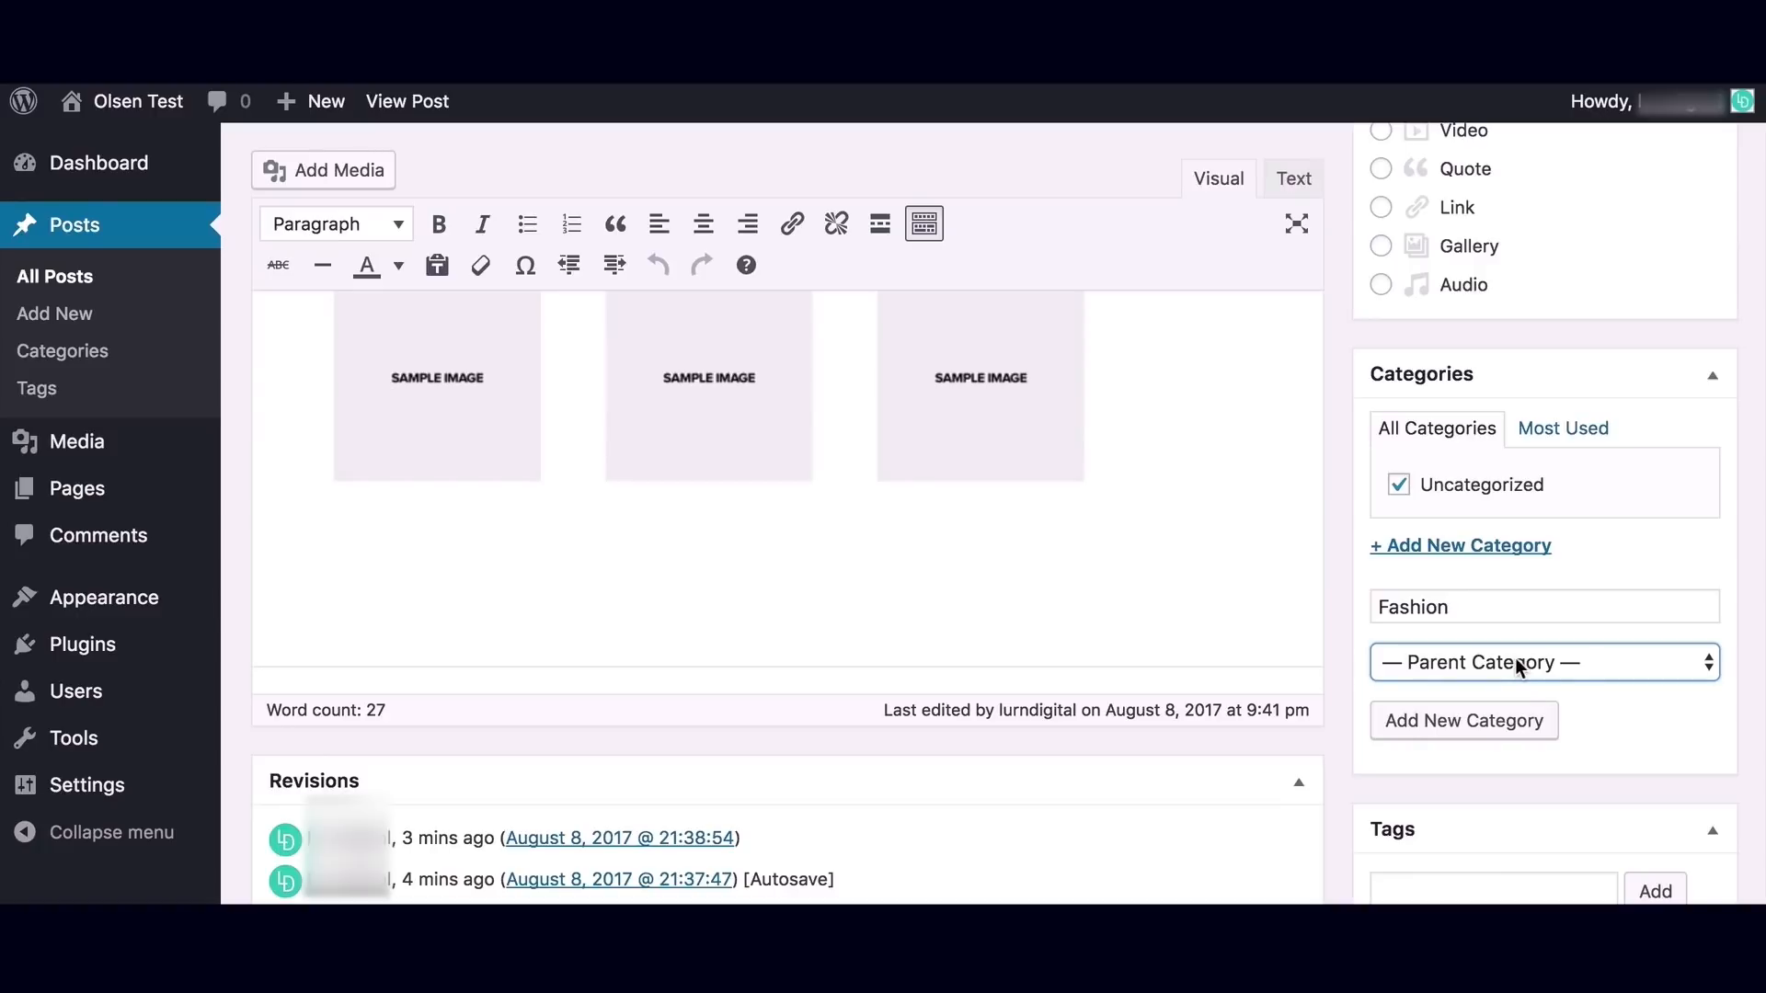
click(1509, 720)
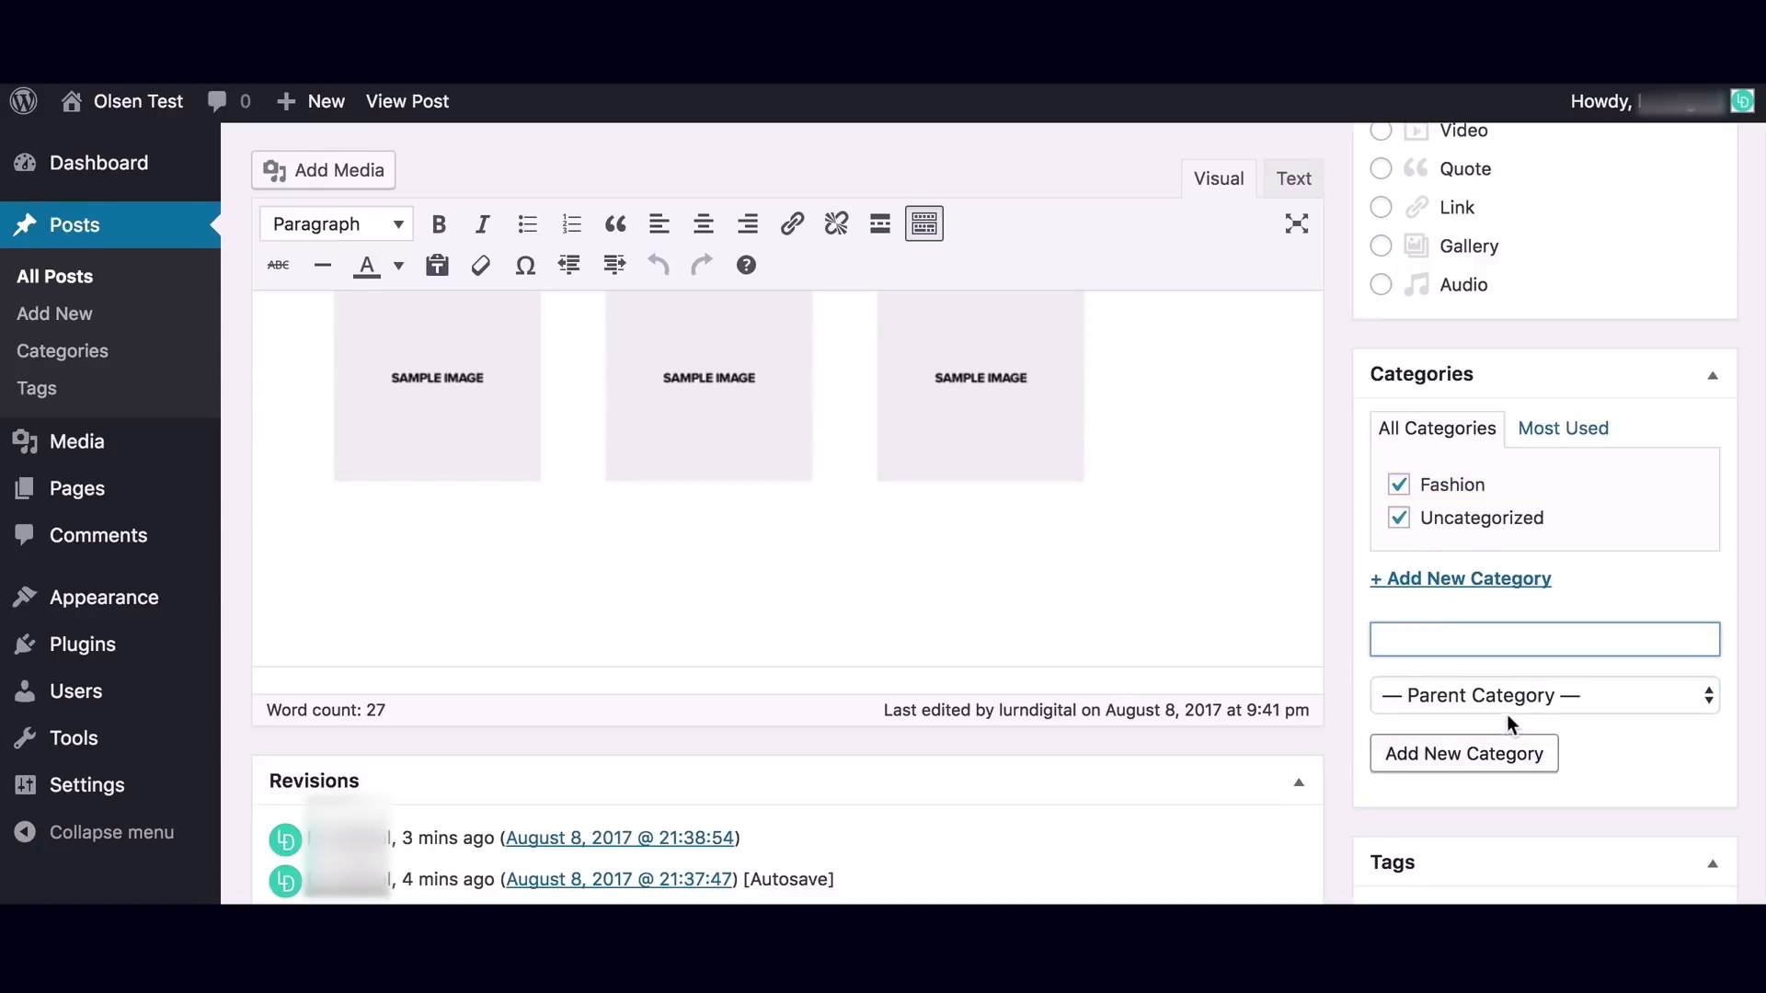
click(1399, 518)
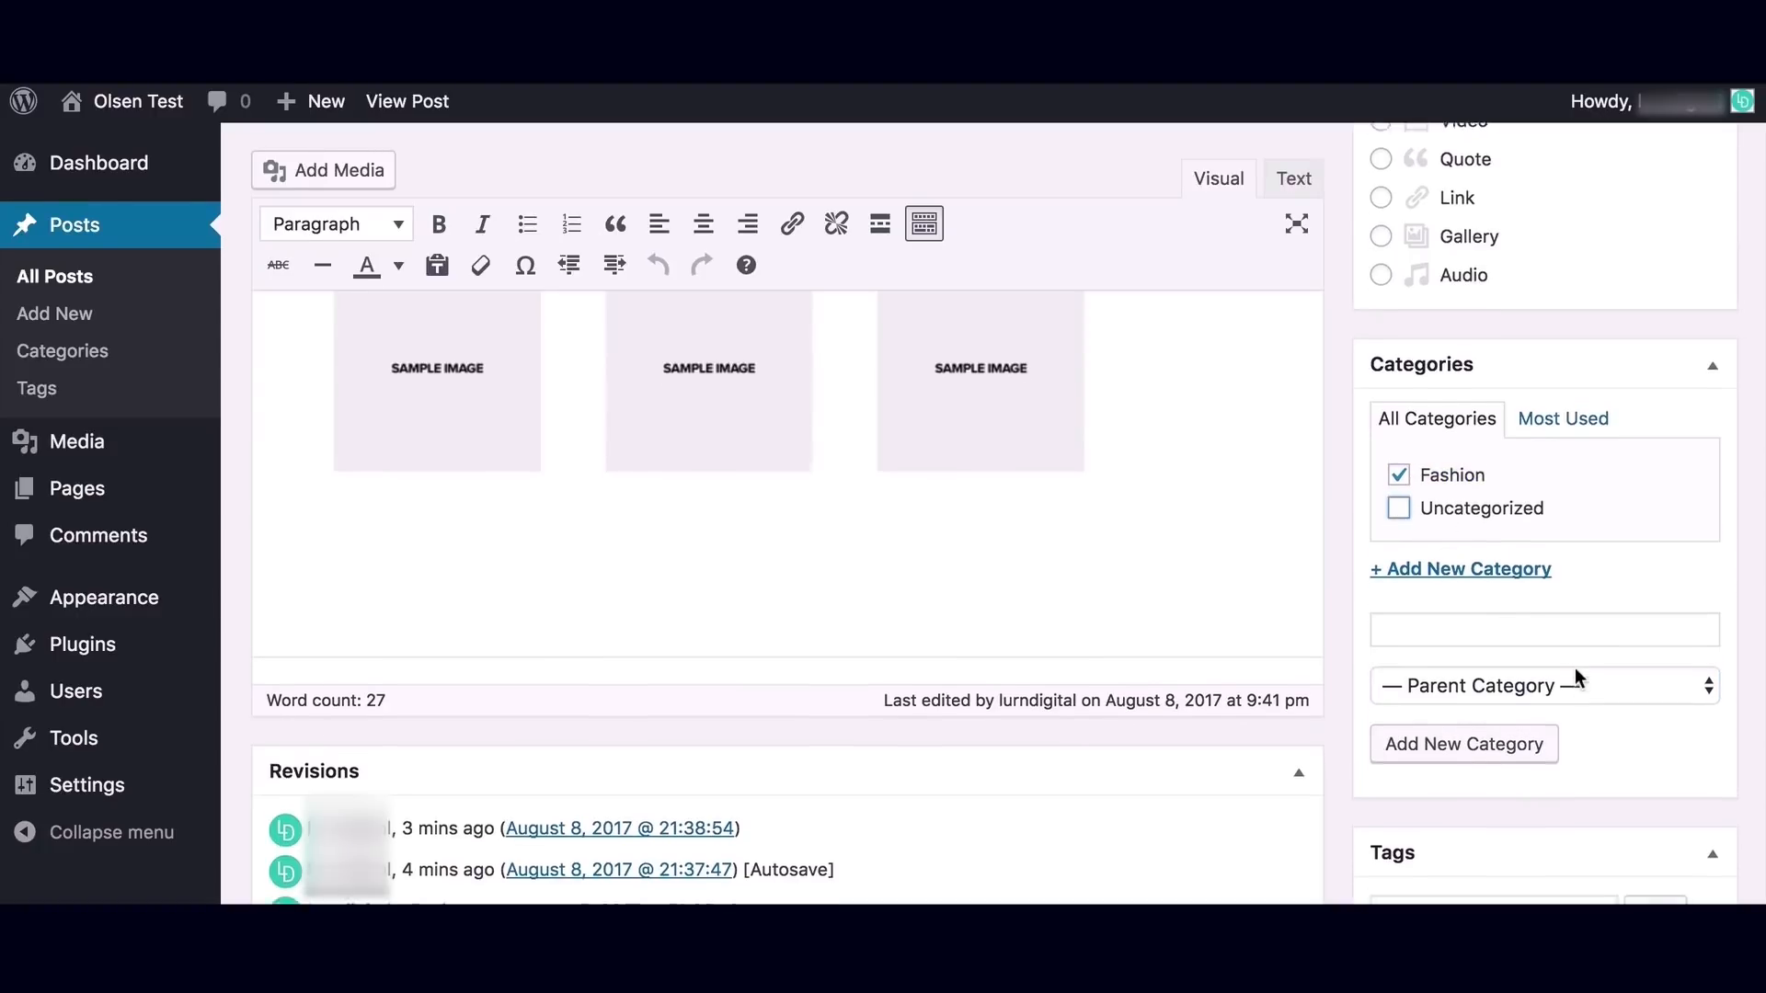
Add tags Bags, Blue and Leather, remove Leather and Bags, then open the featured image chooser.
scroll(1564, 669, down, 4)
click(1433, 634)
text(Bags, Blue, )
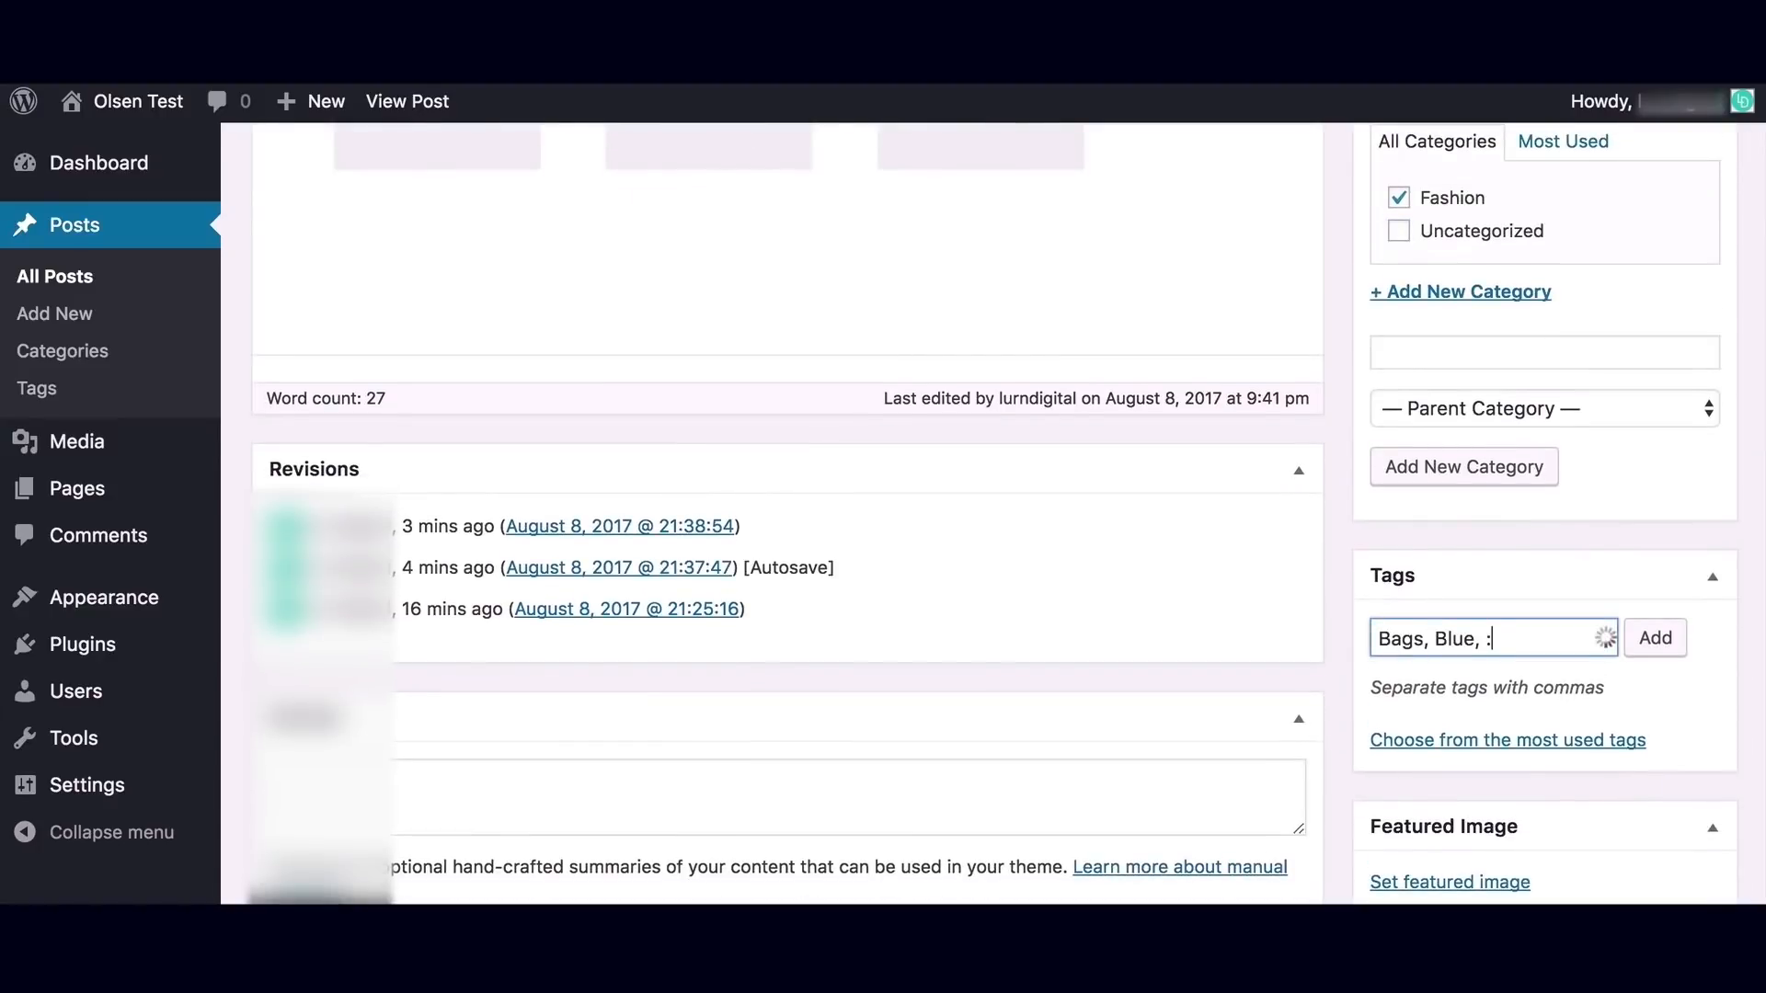
text(Leather)
key(Return)
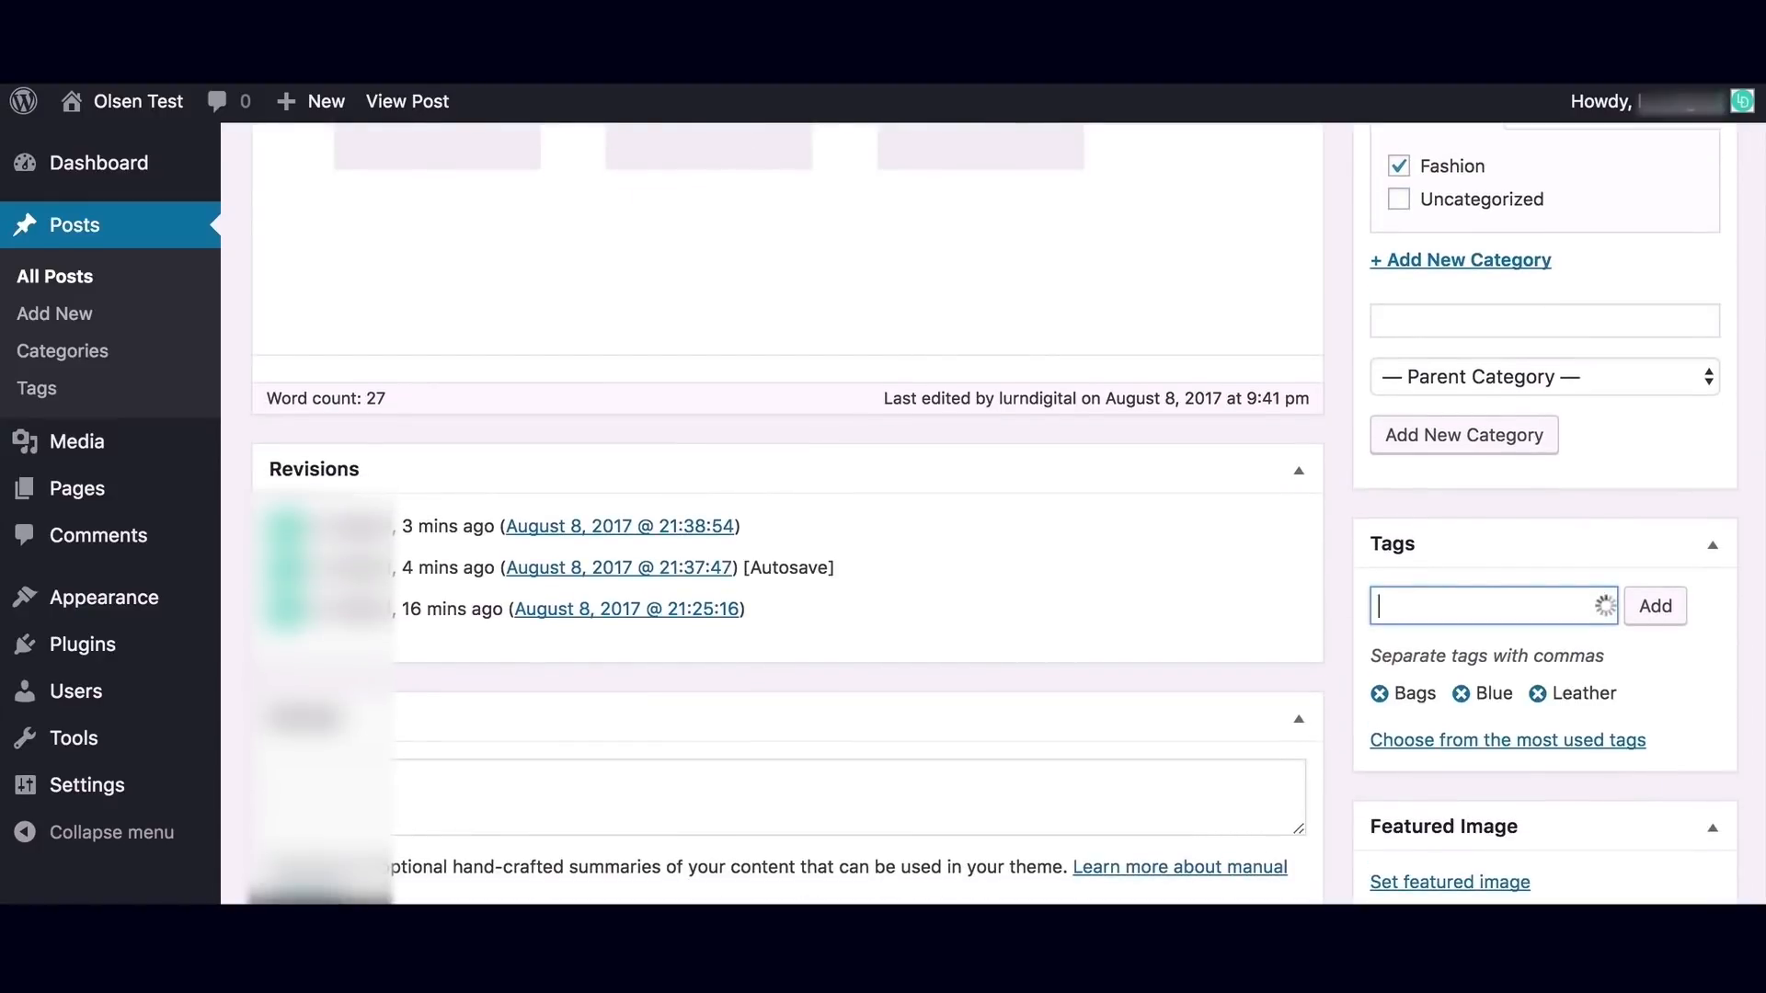
click(1536, 694)
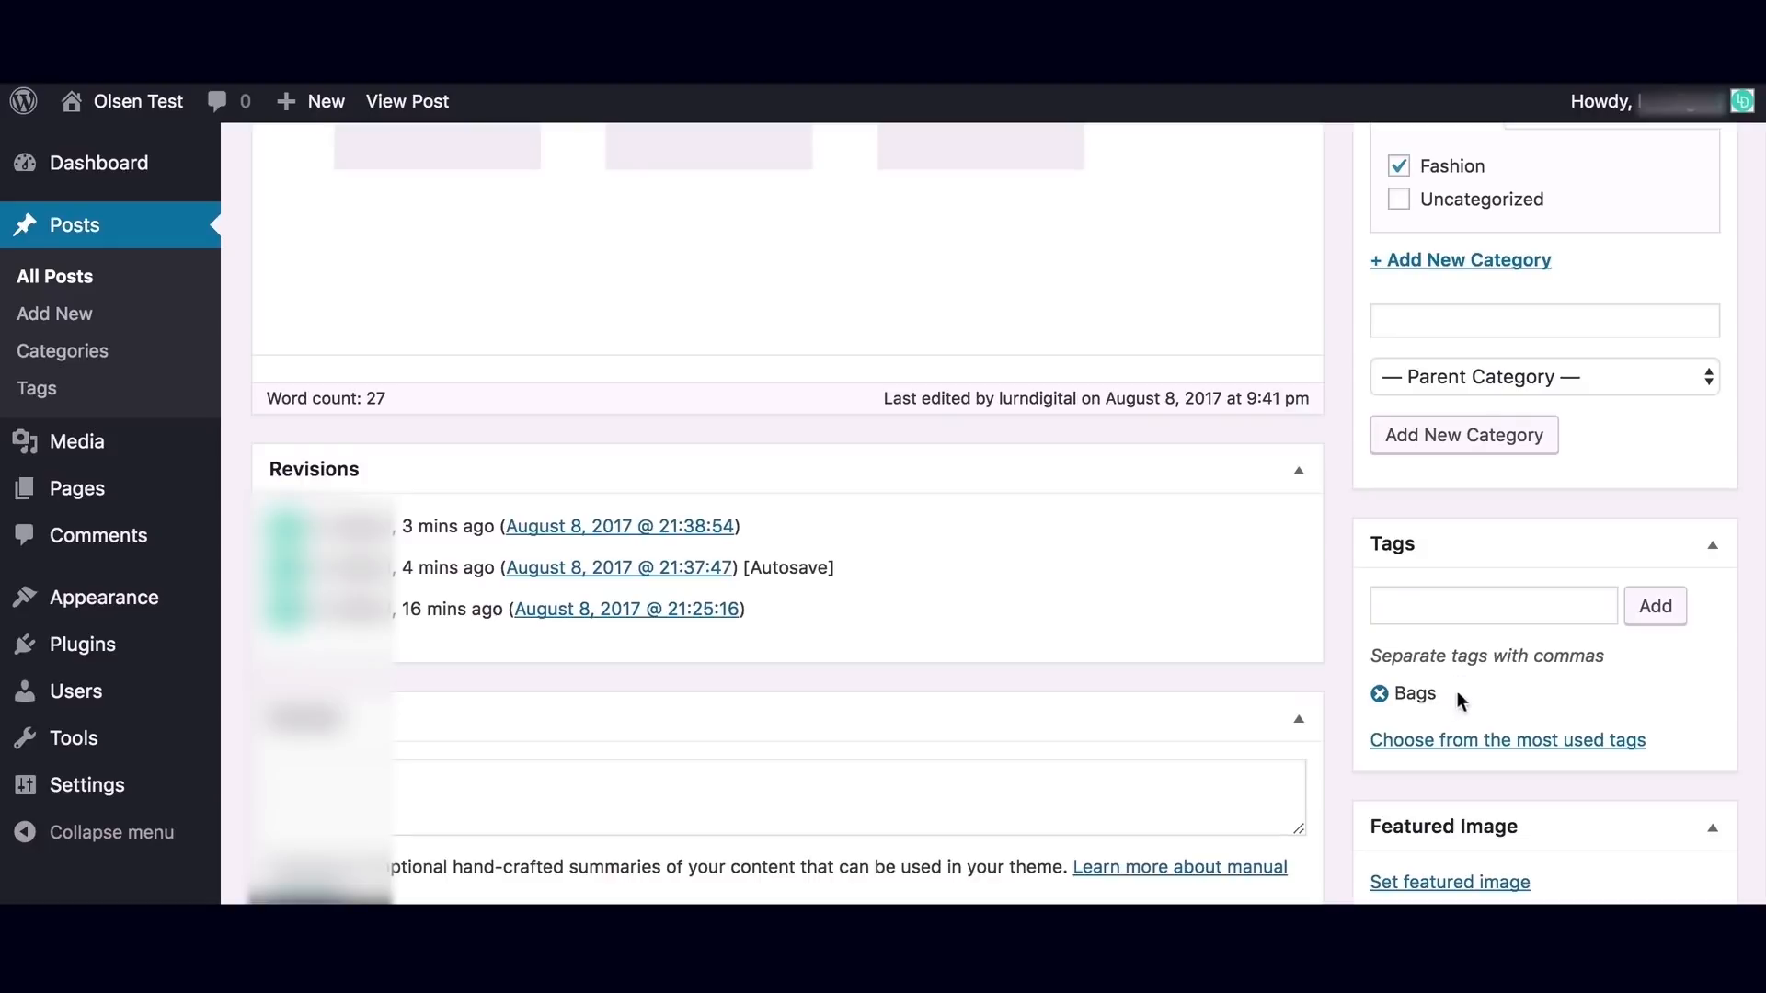
click(1380, 694)
scroll(1435, 718, down, 3)
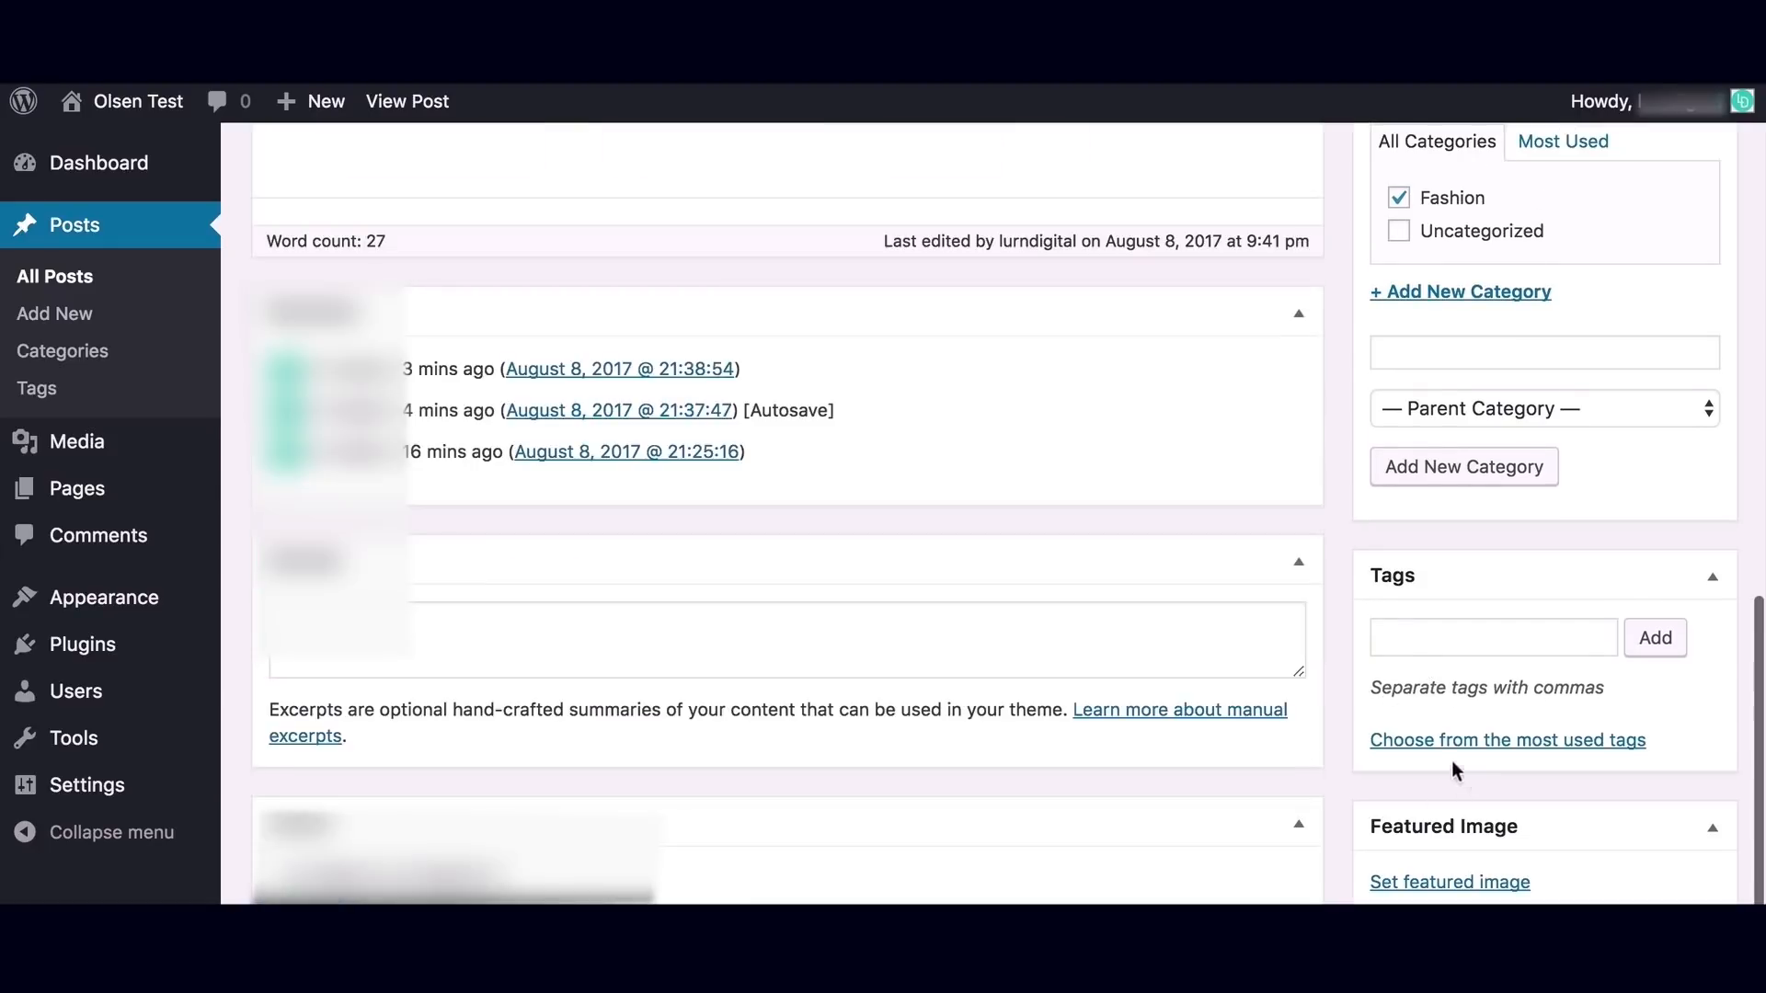
scroll(1467, 824, up, 1)
scroll(1542, 852, down, 1)
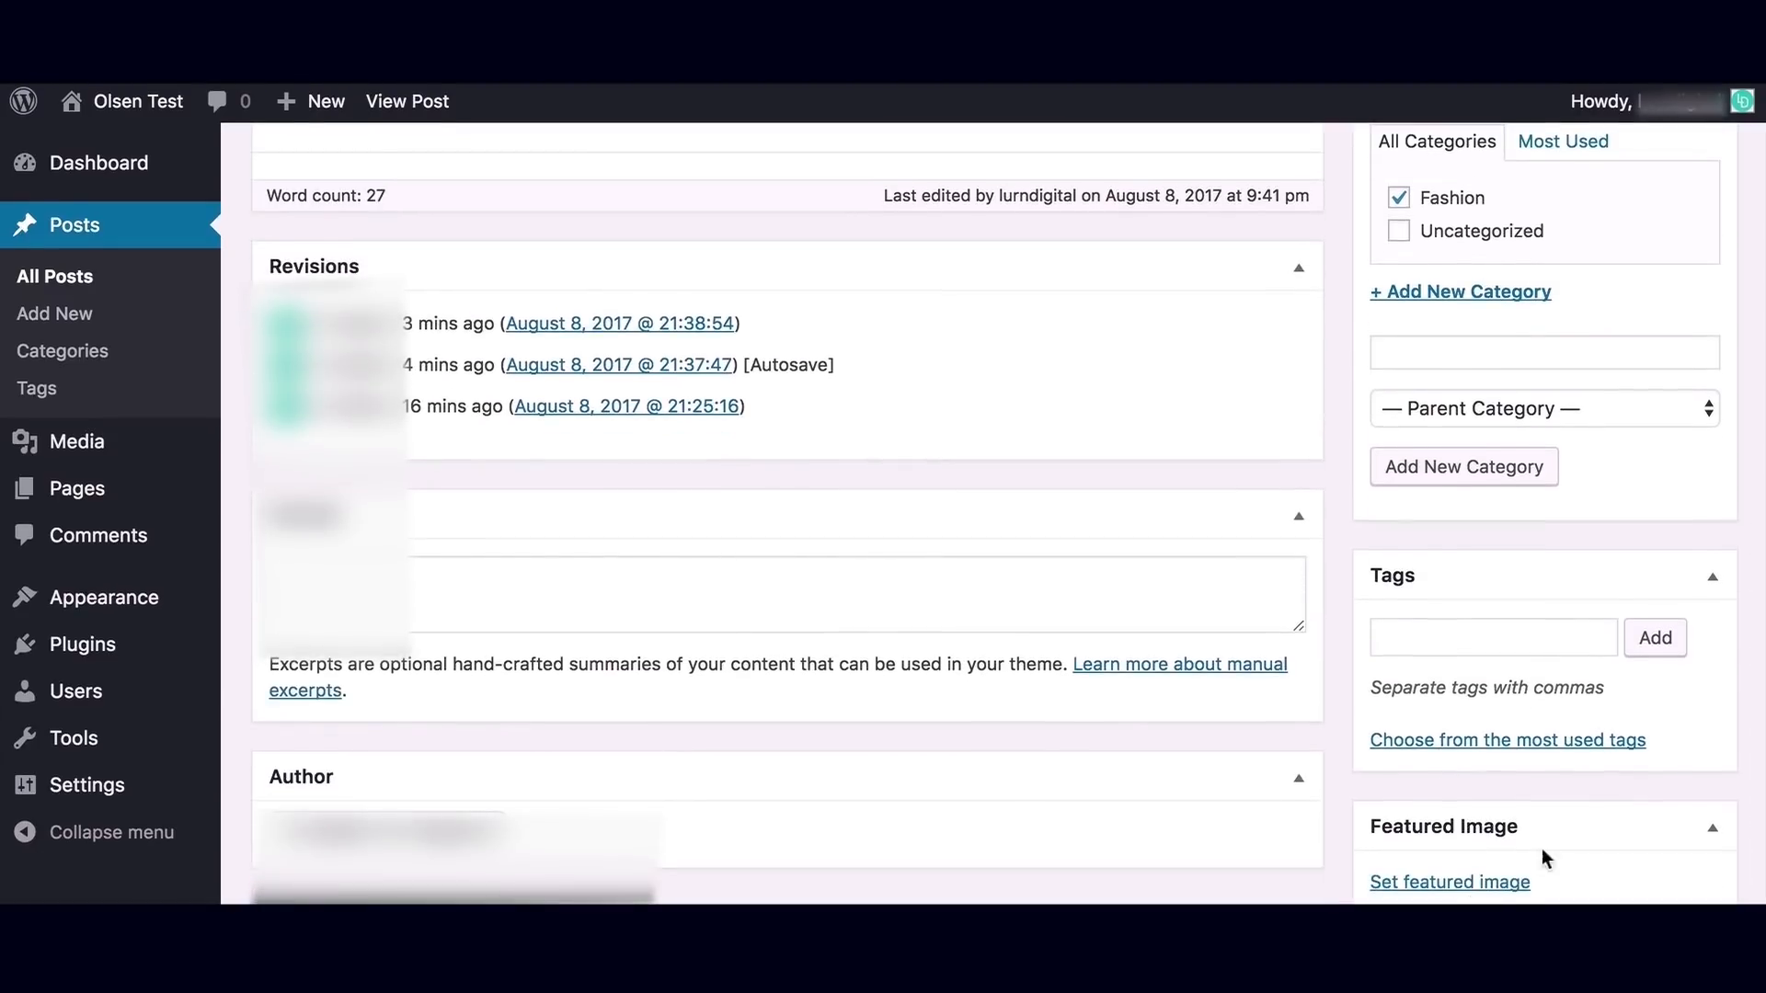
click(1447, 883)
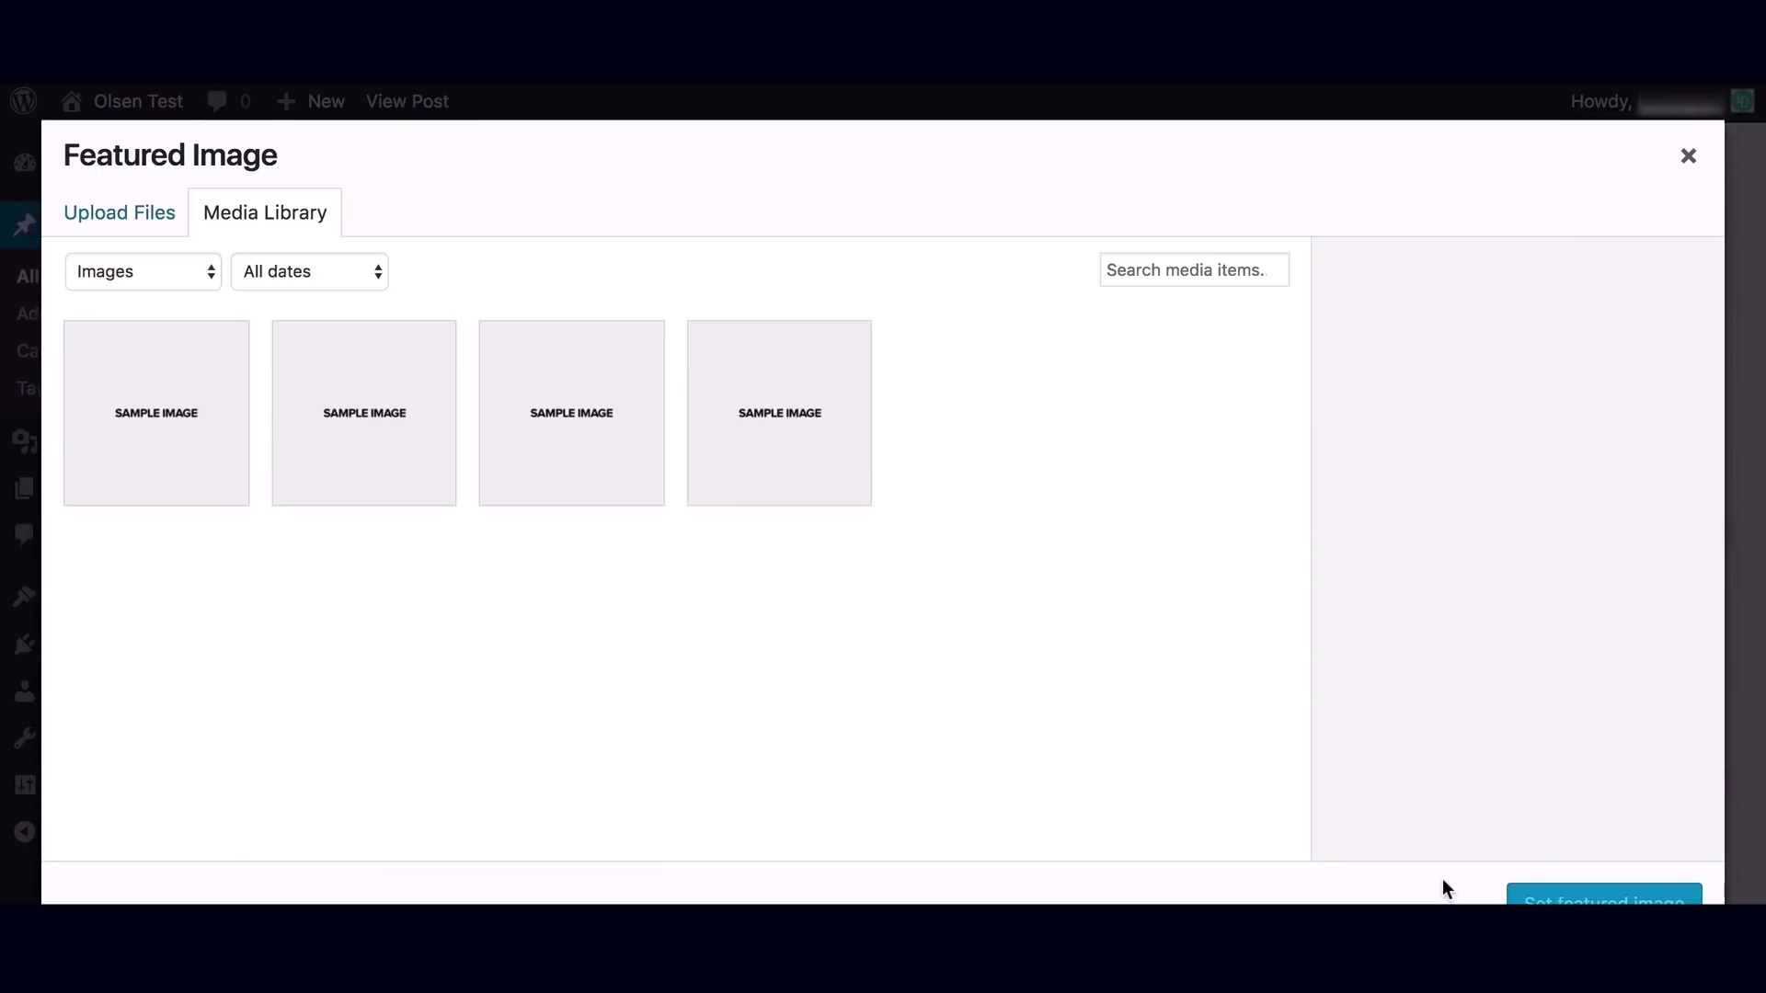
Set Sample1 as the post's featured image.
click(203, 440)
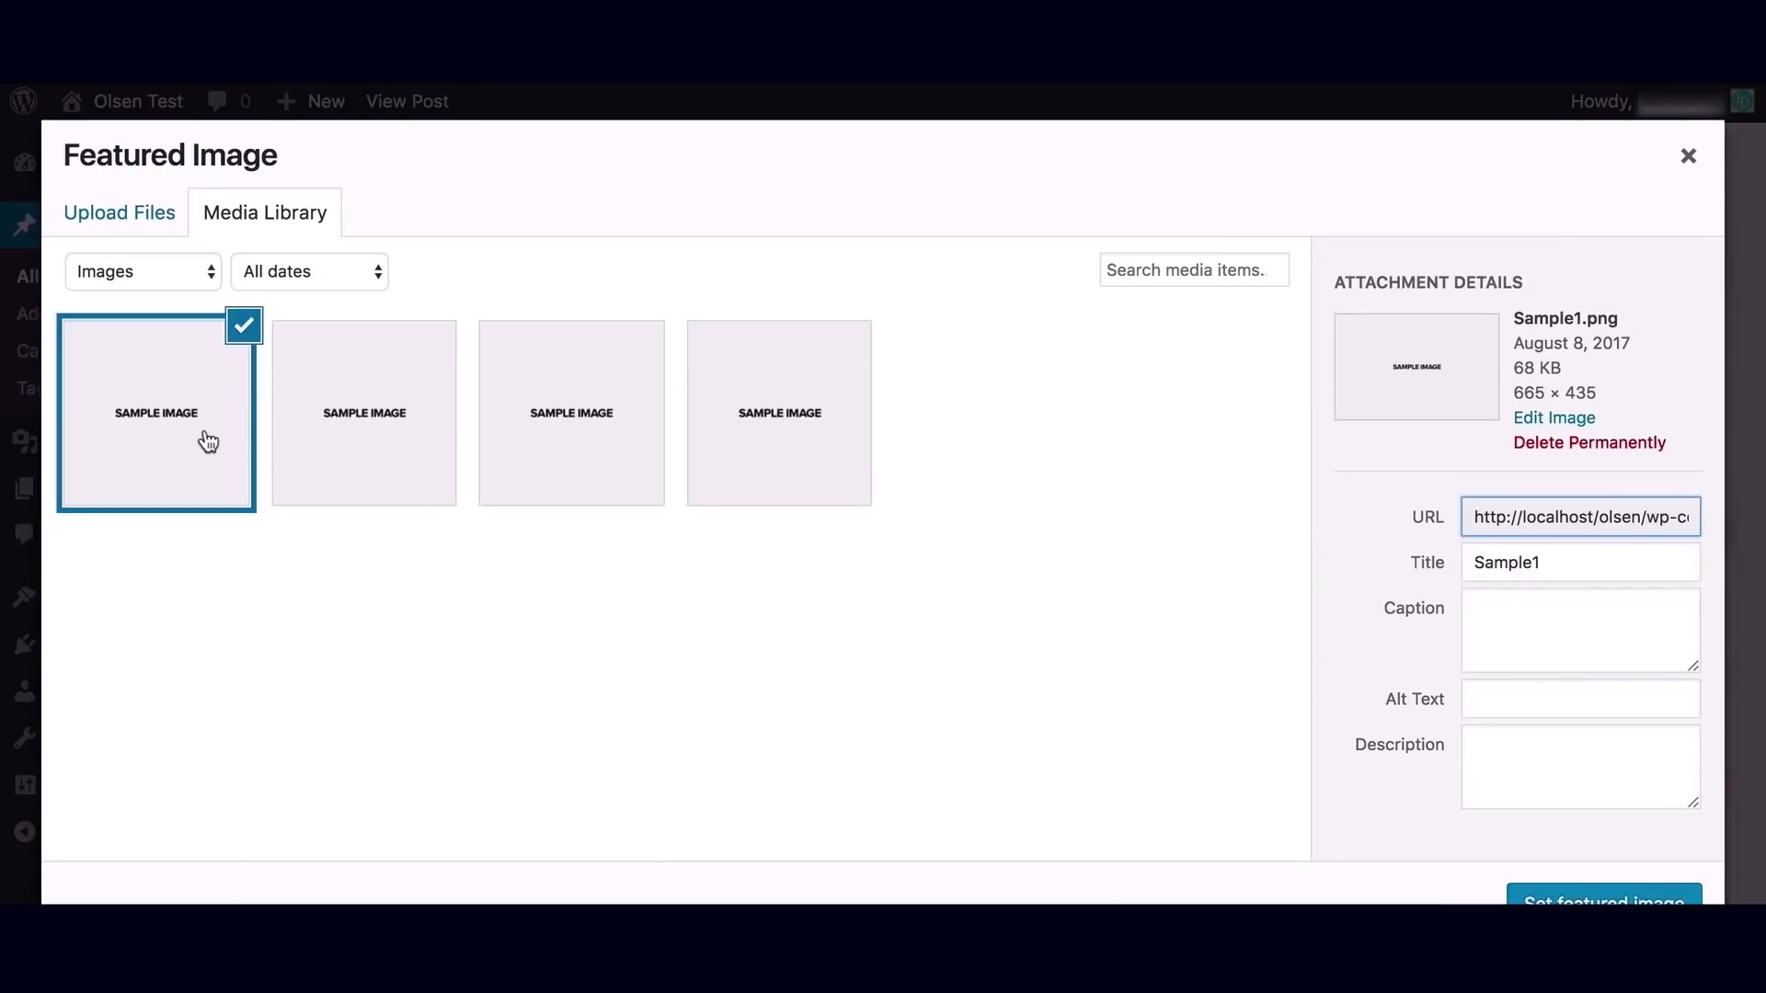
click(1514, 696)
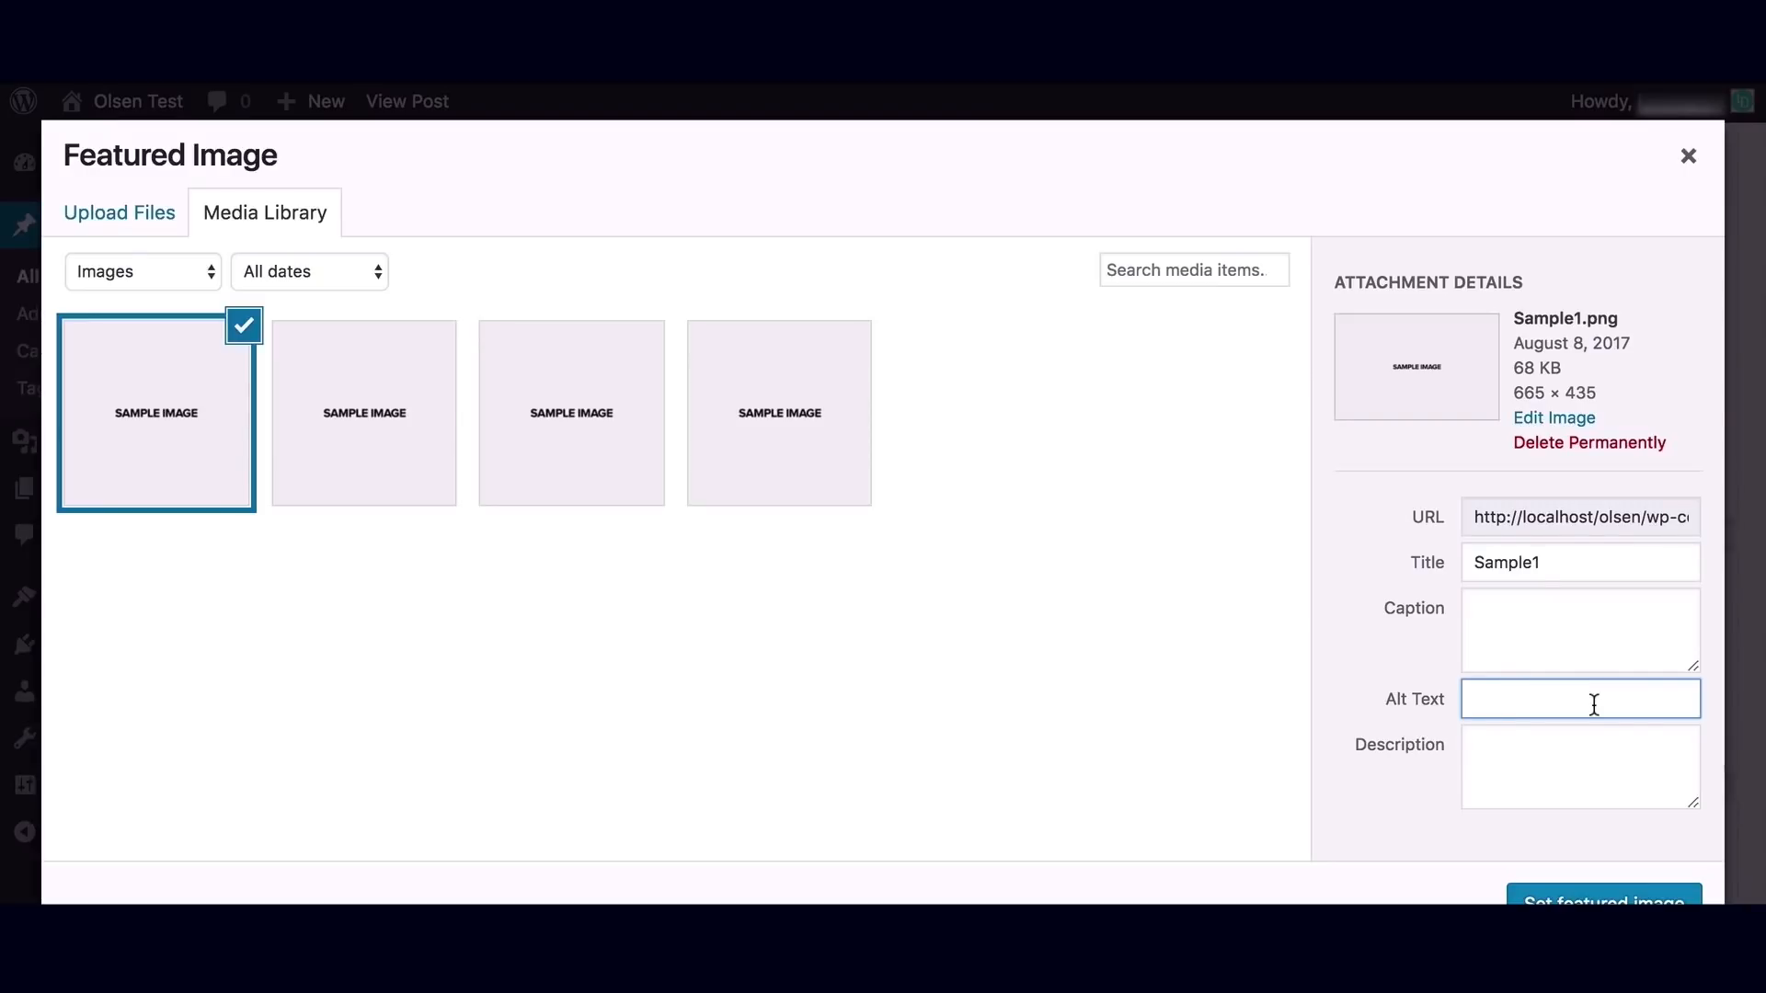
click(1589, 900)
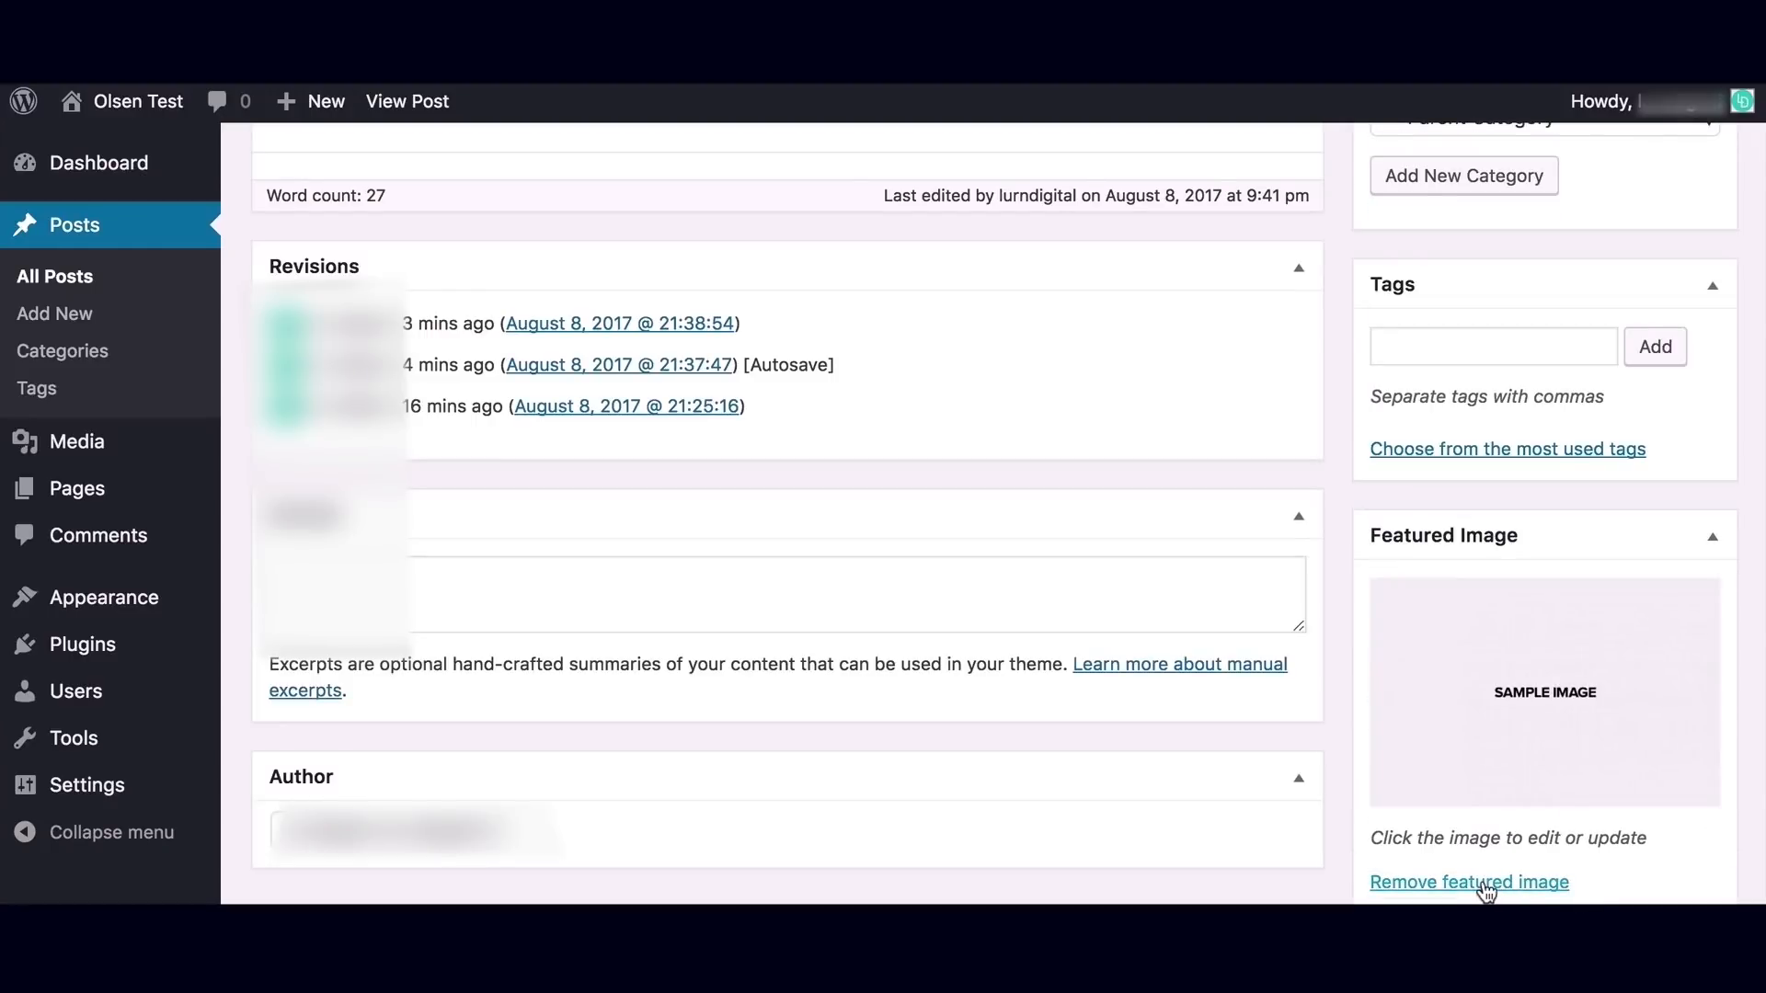
Replace the featured image with Sample2, then remove it altogether.
click(1515, 691)
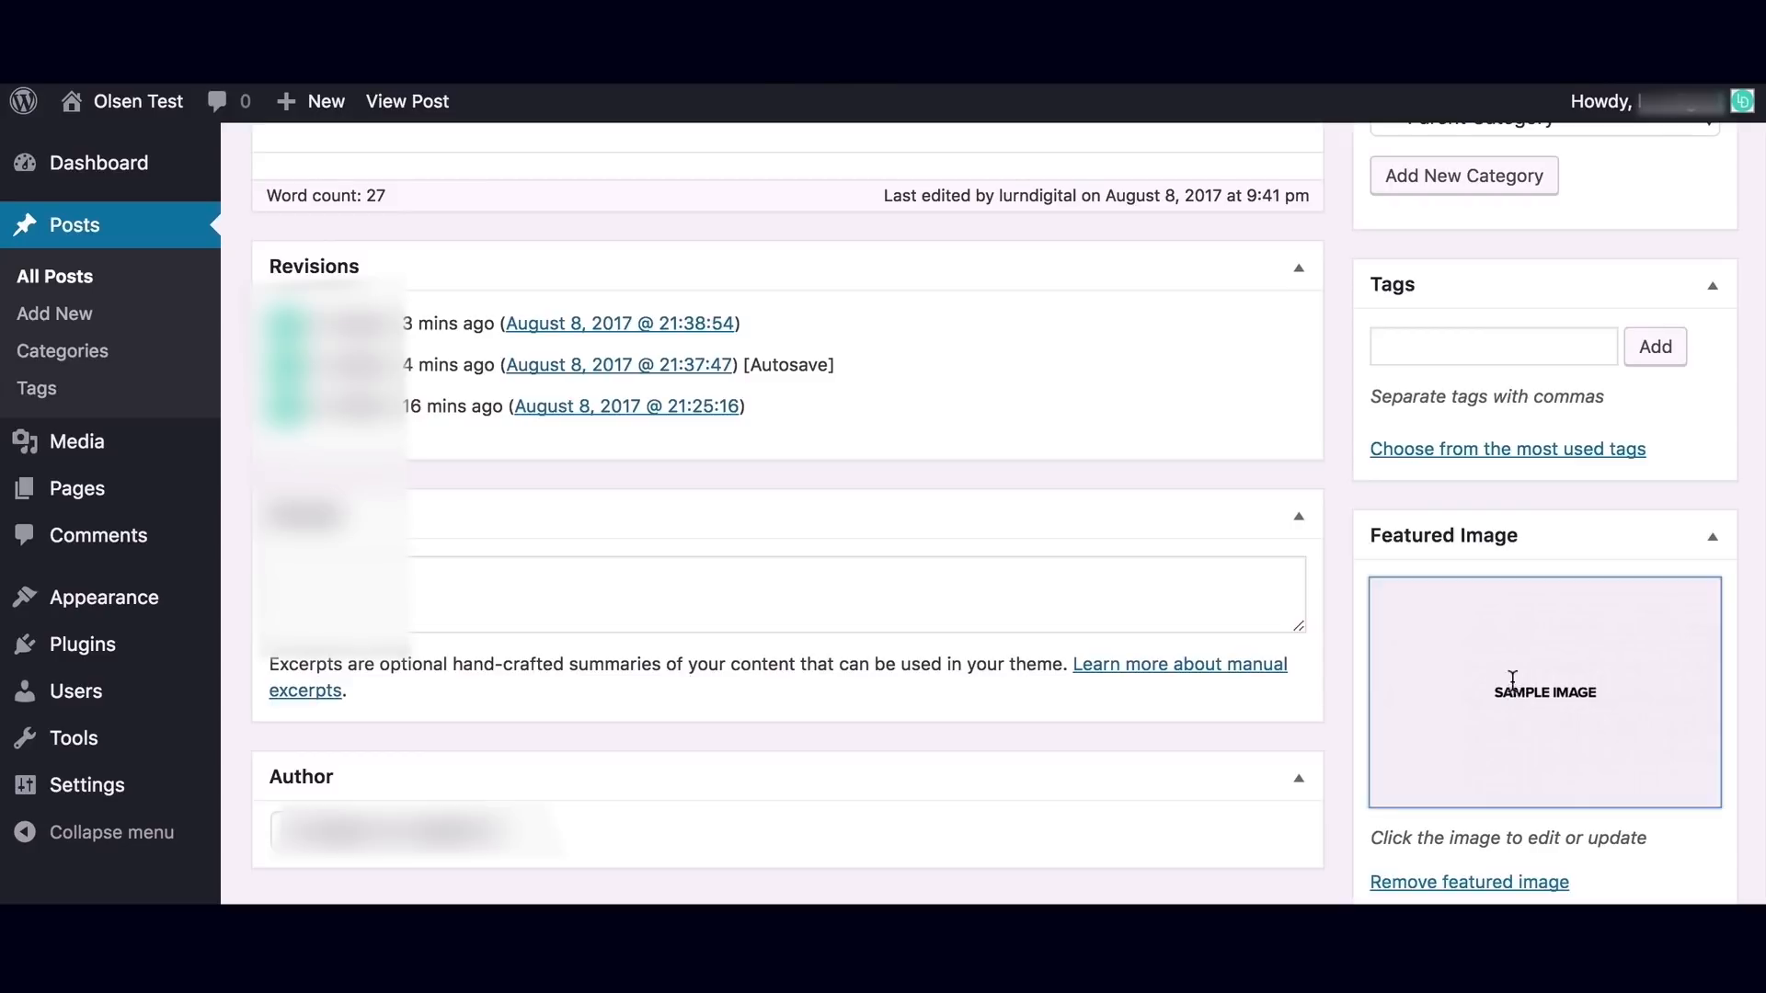
click(381, 410)
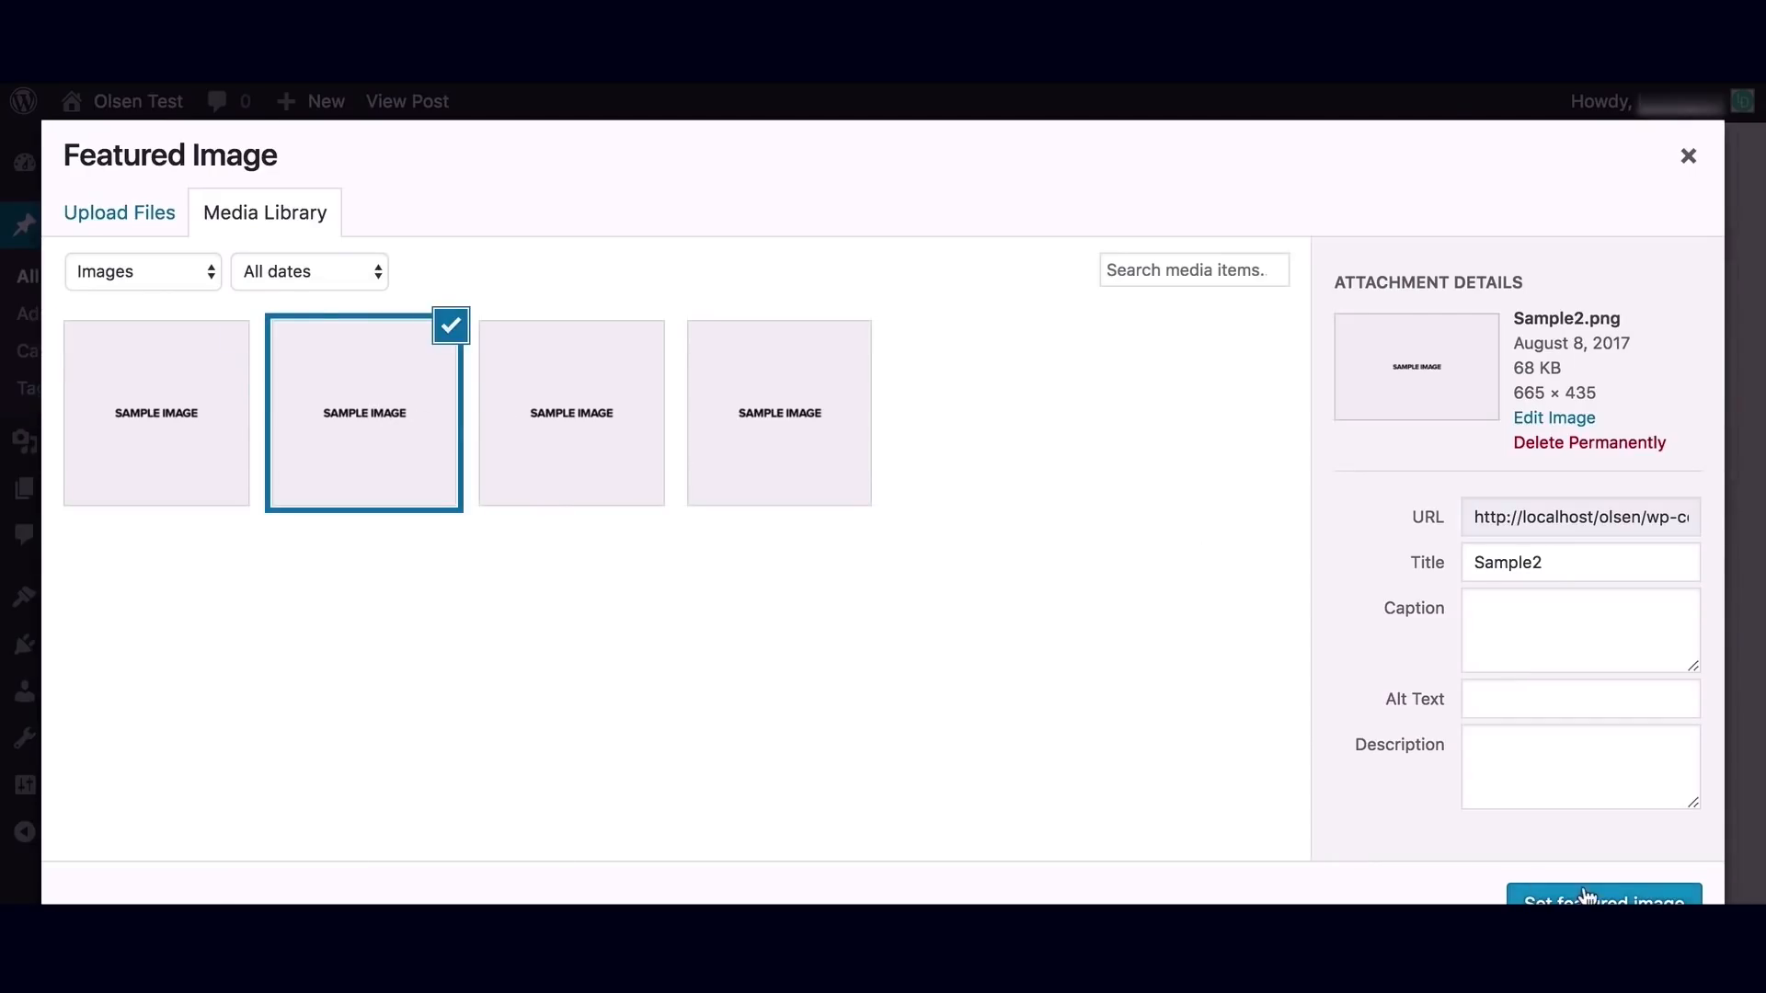
click(1574, 892)
click(1504, 883)
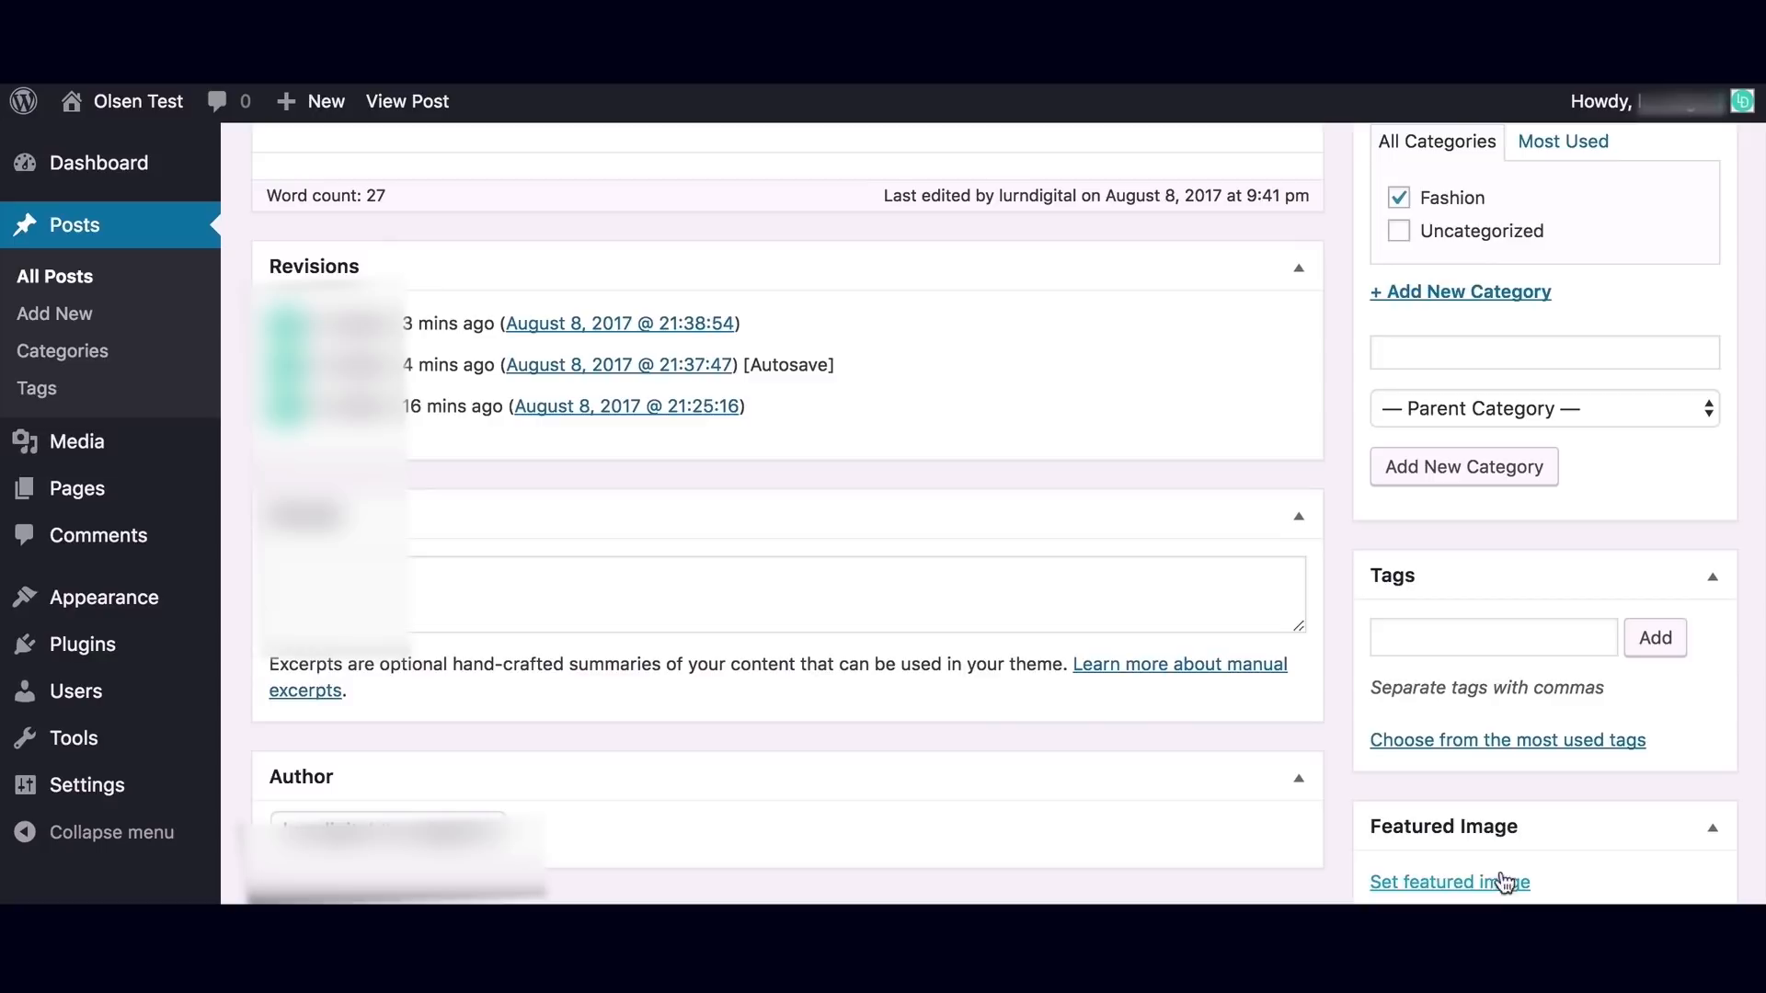
scroll(1505, 709, up, 10)
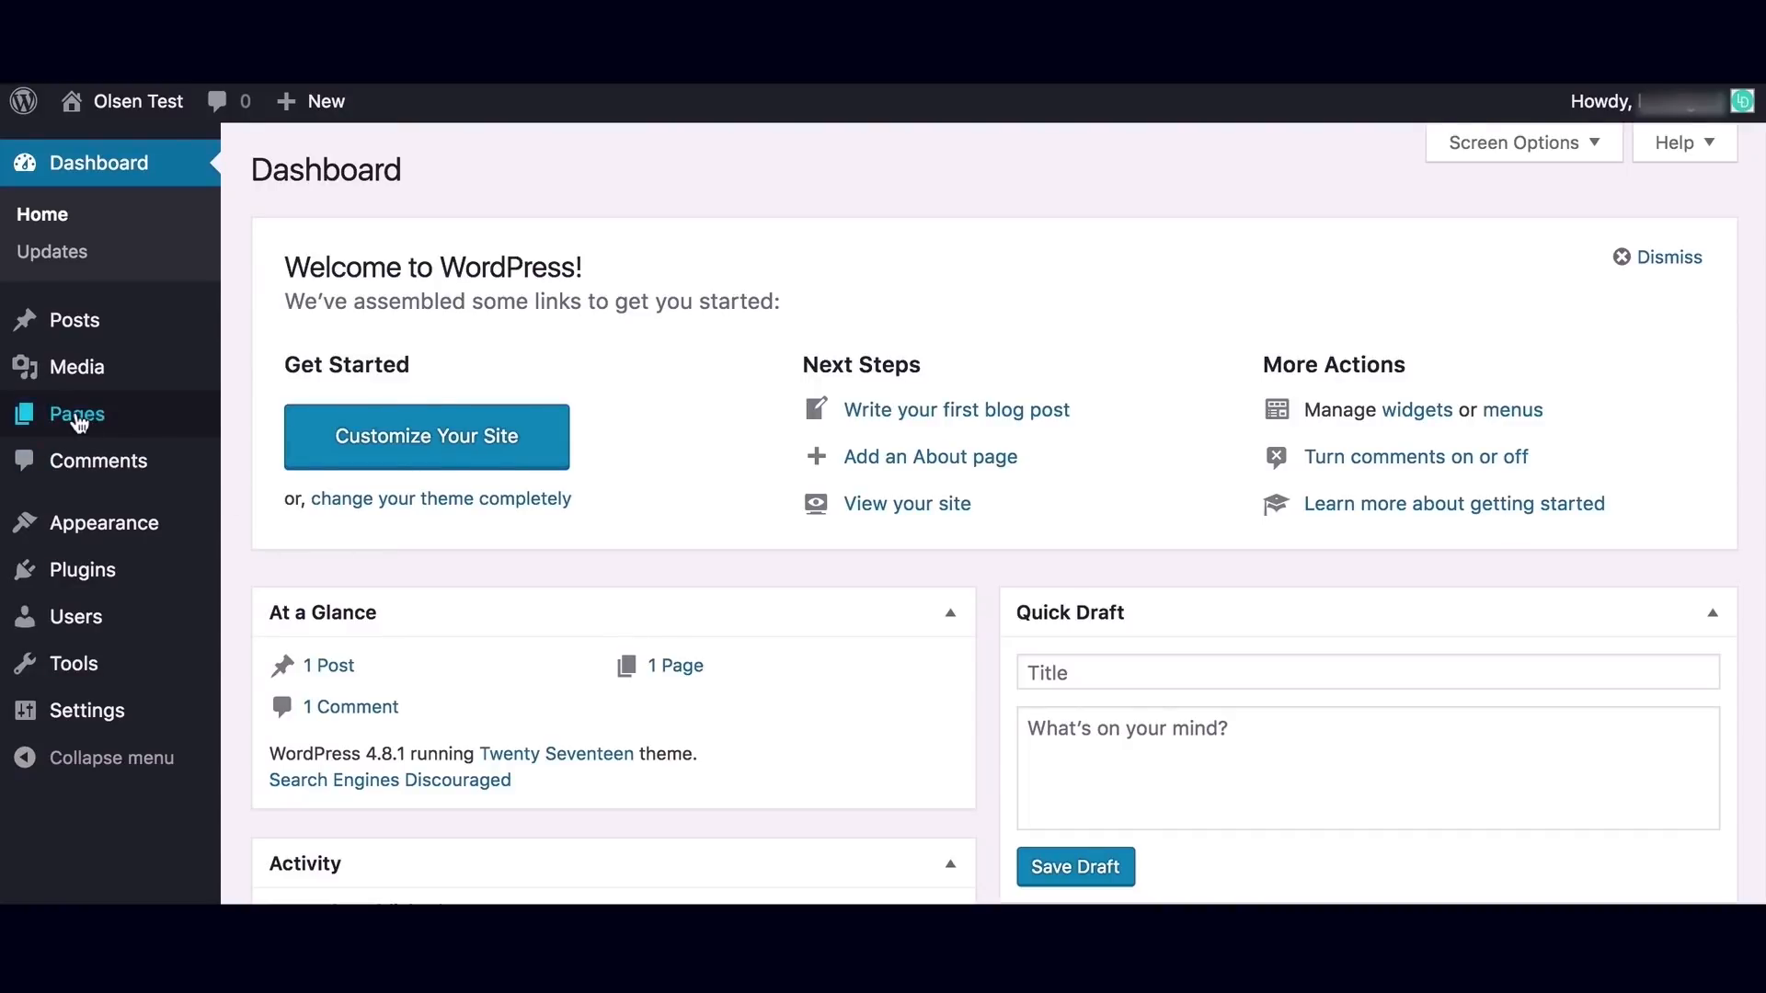
mouse_move(77, 421)
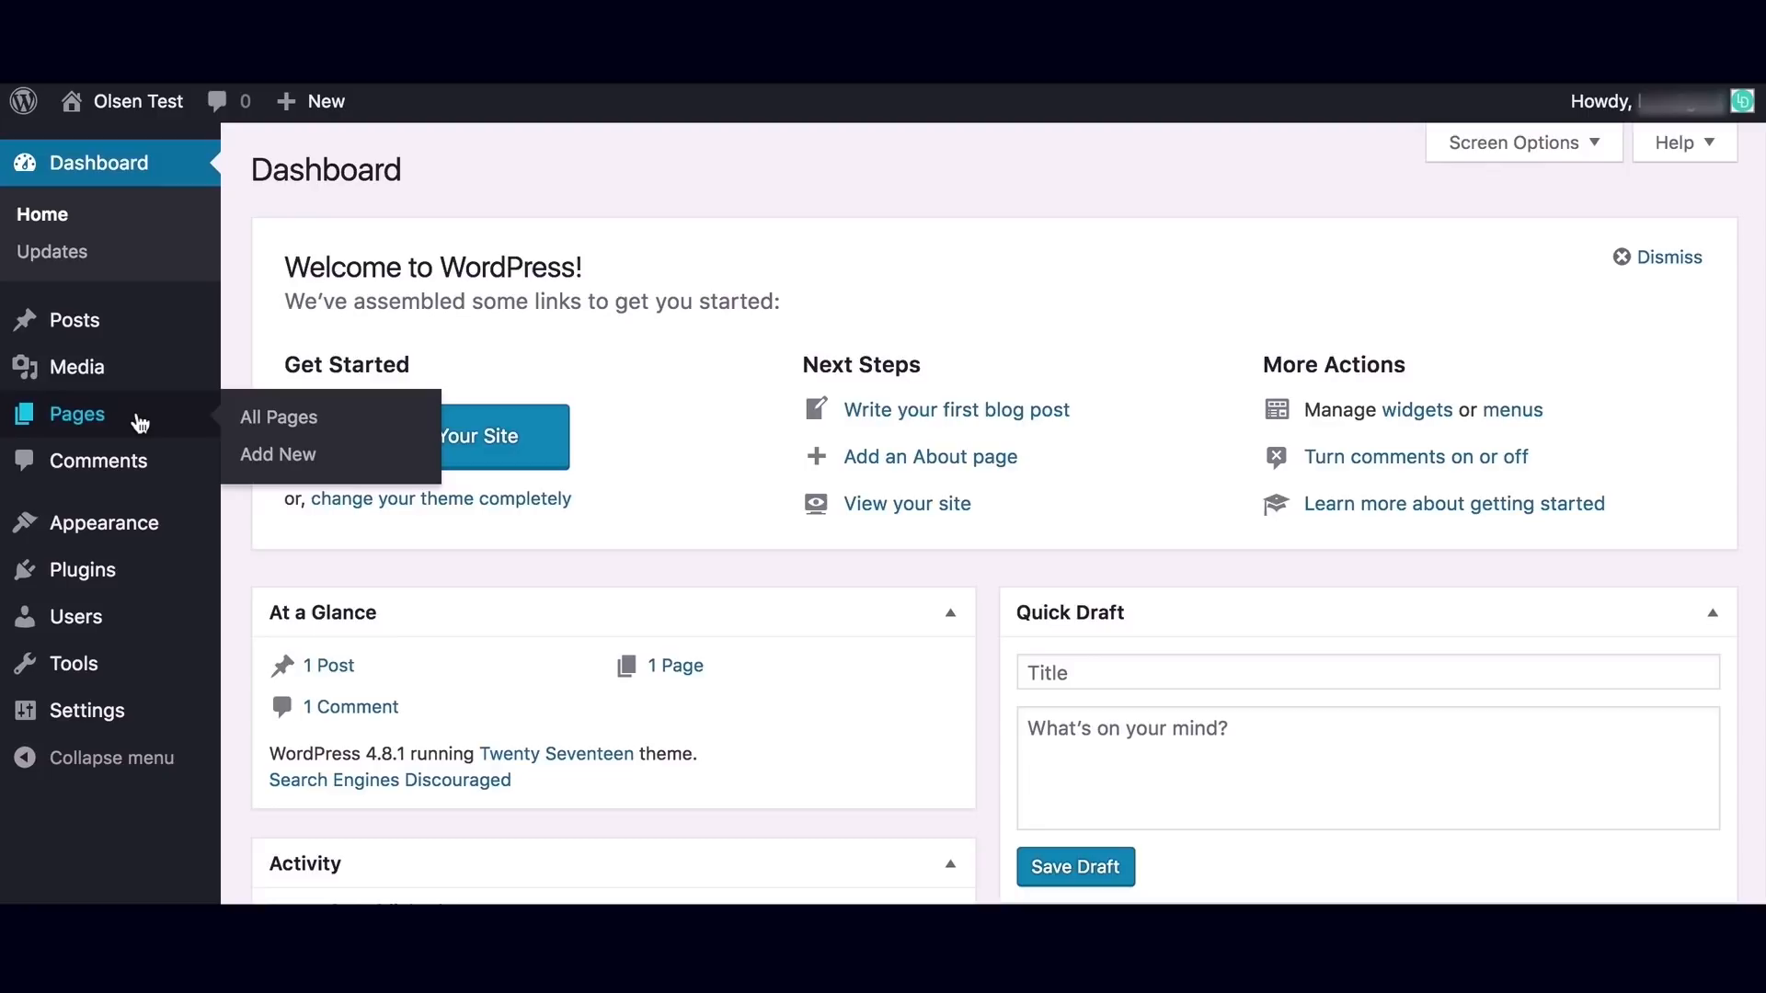
Open the All Pages list, then open Sample Page for editing.
click(292, 419)
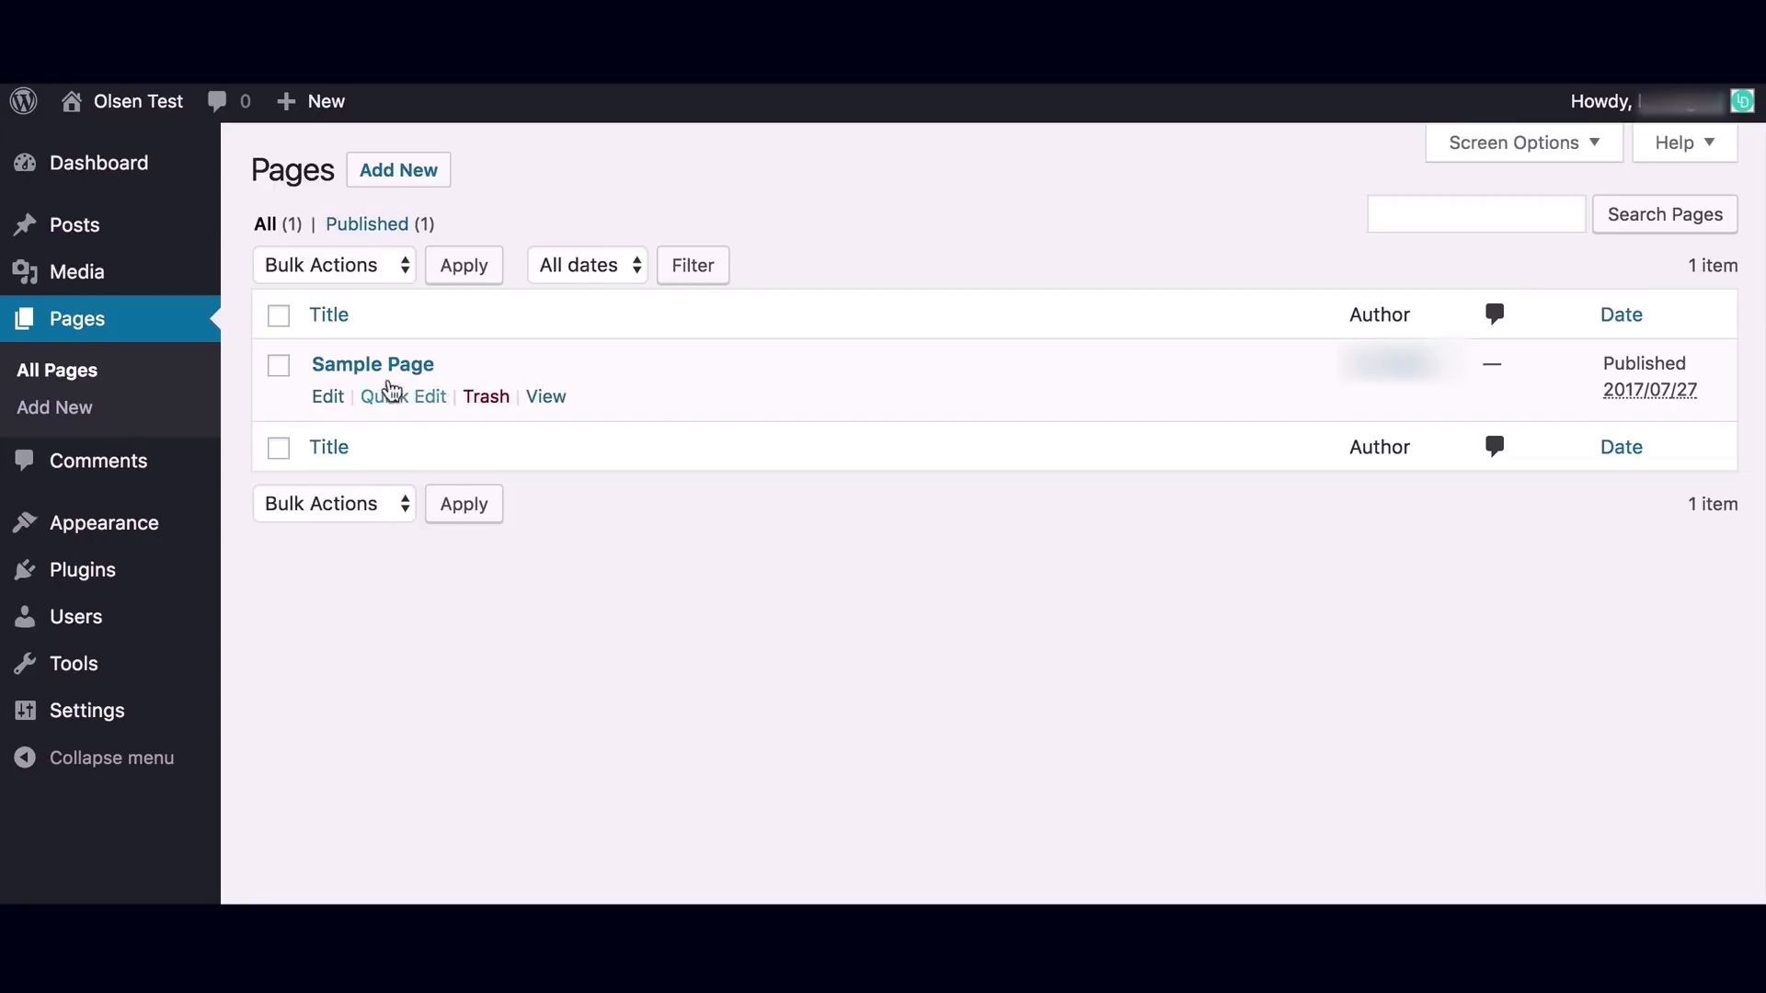
click(384, 368)
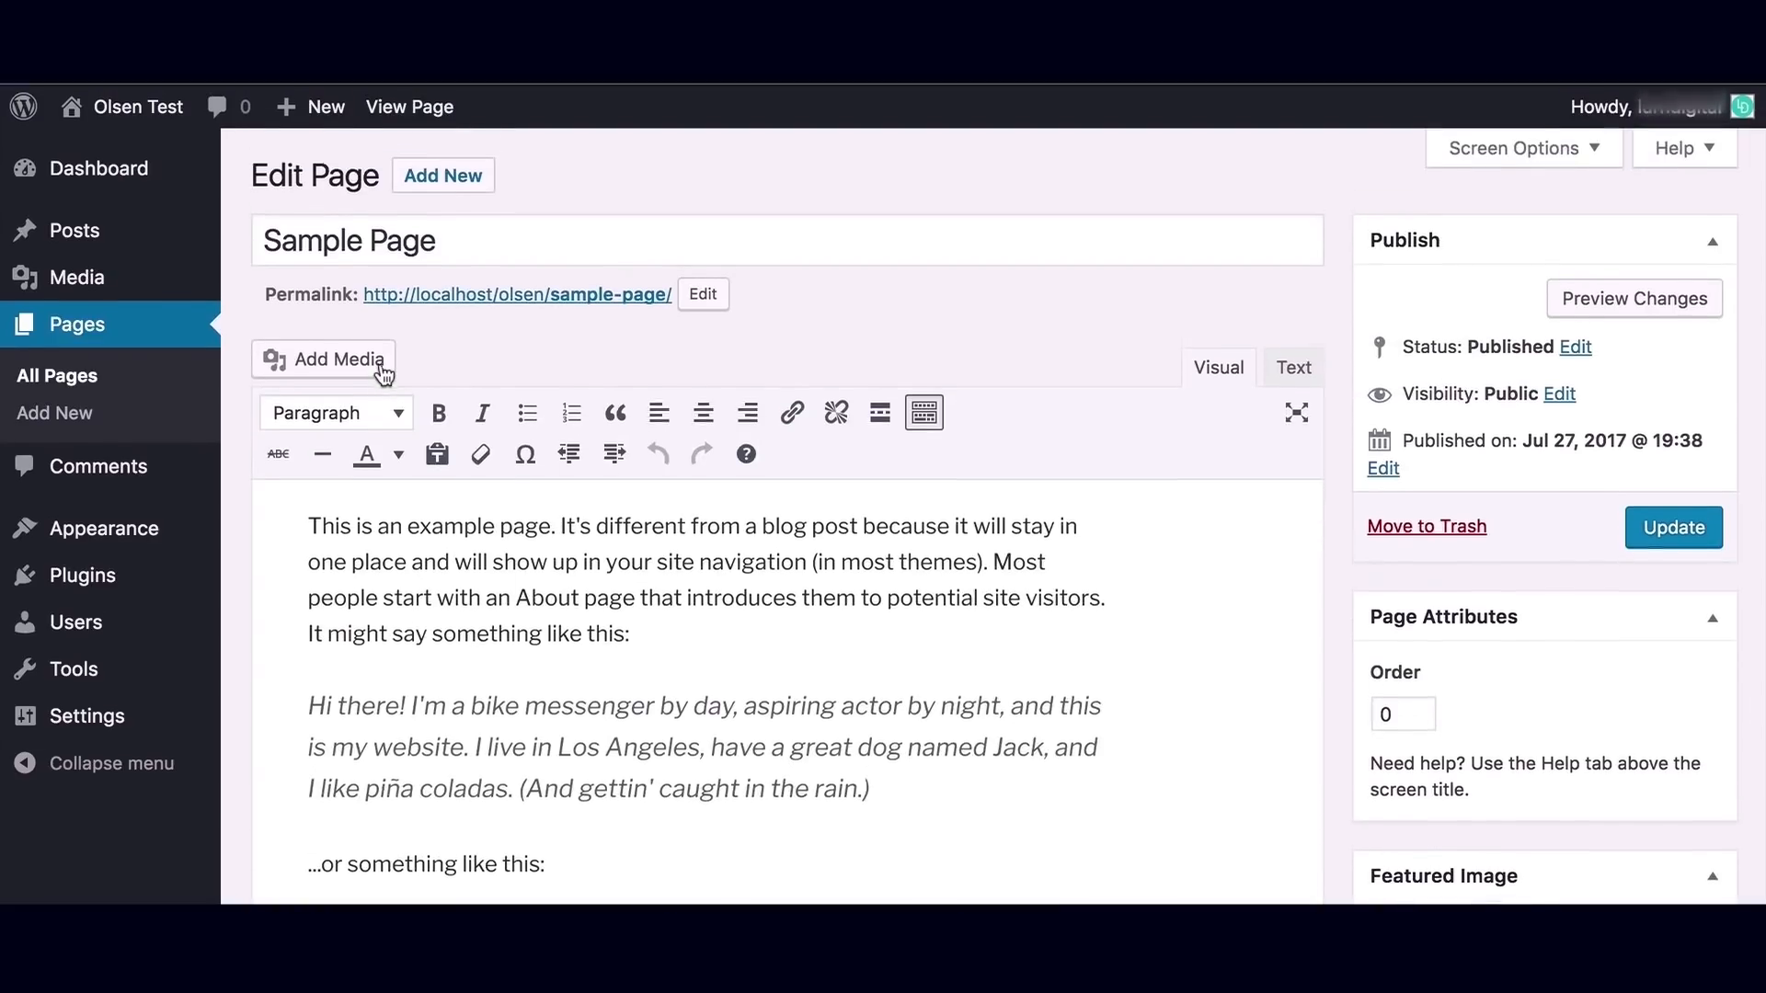
Review the published Sample Page's settings, including its page order of 0, then return to the Dashboard.
click(493, 235)
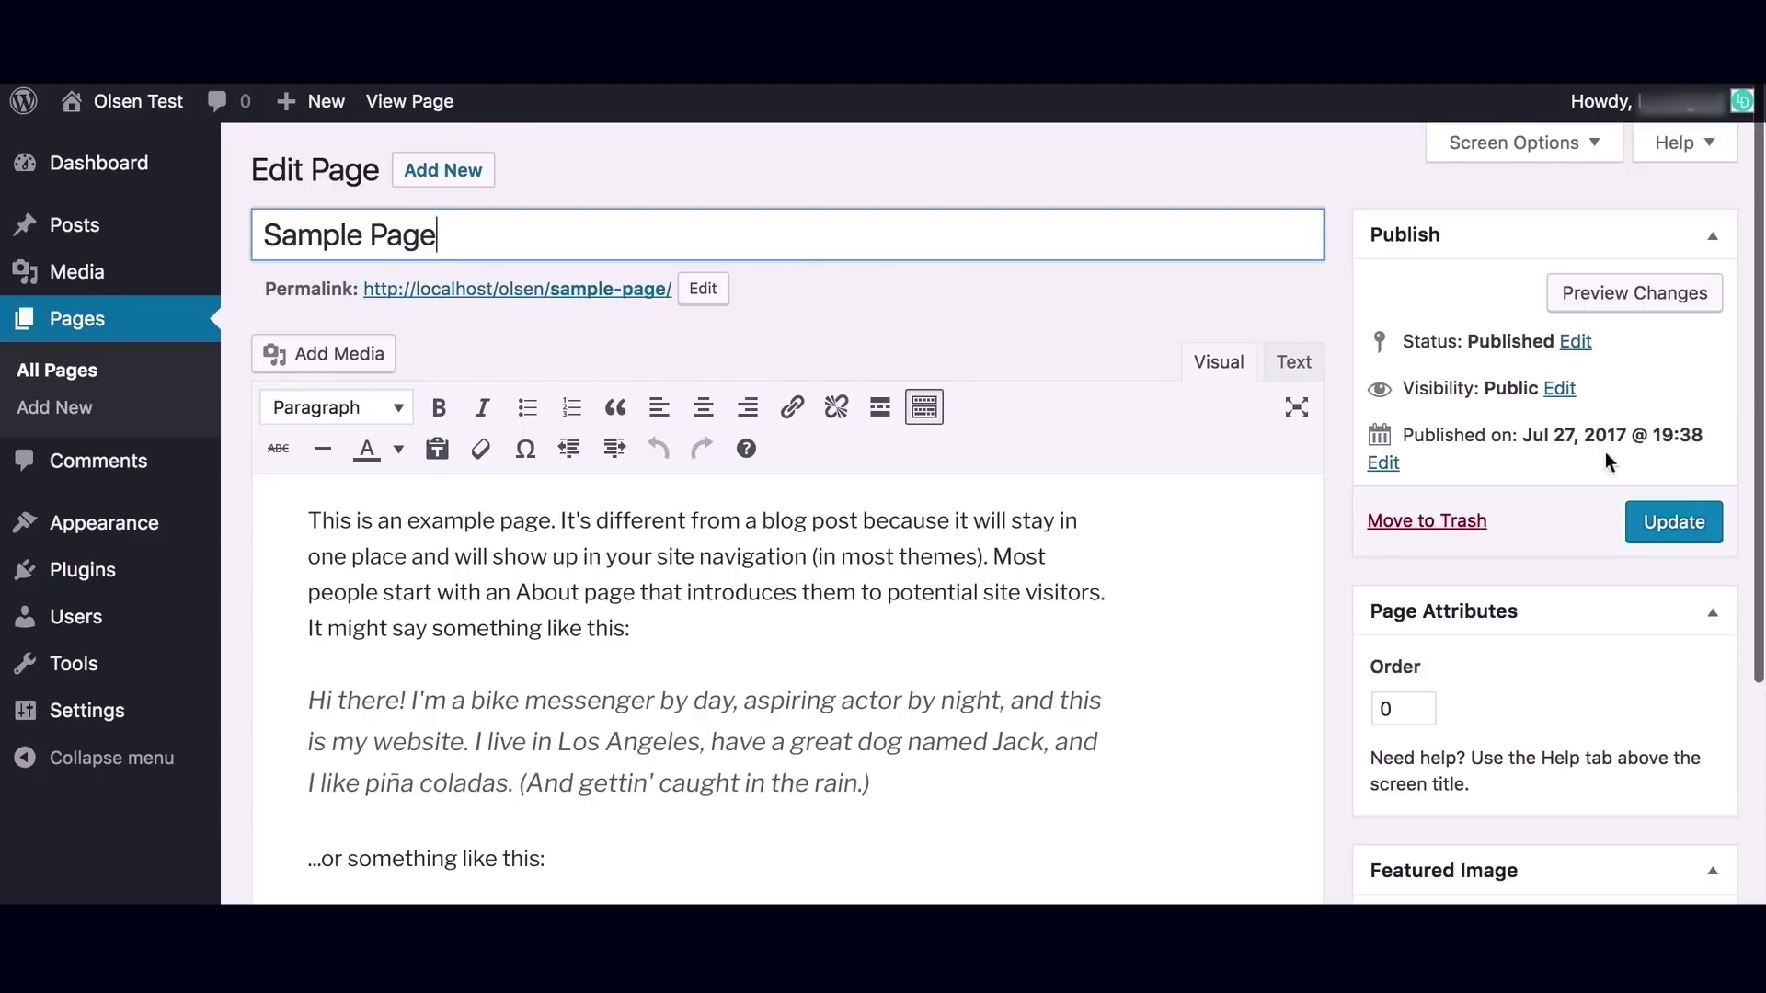
scroll(1517, 368, down, 1)
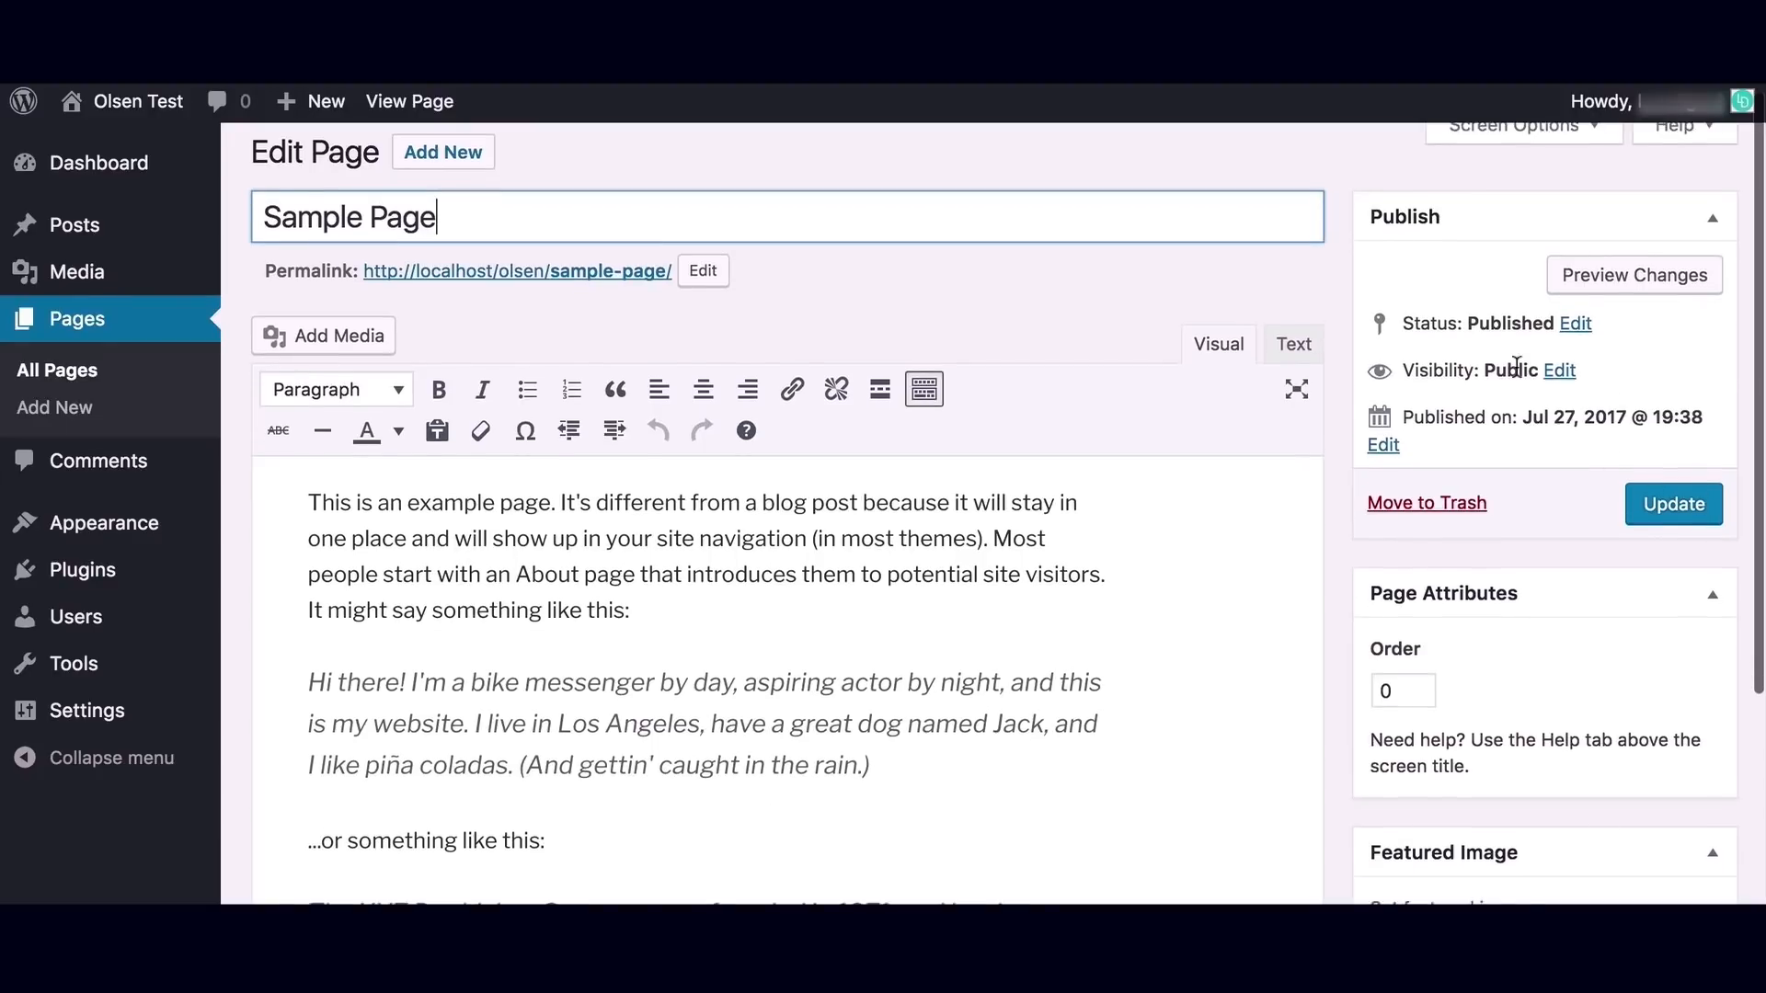
scroll(1517, 368, down, 3)
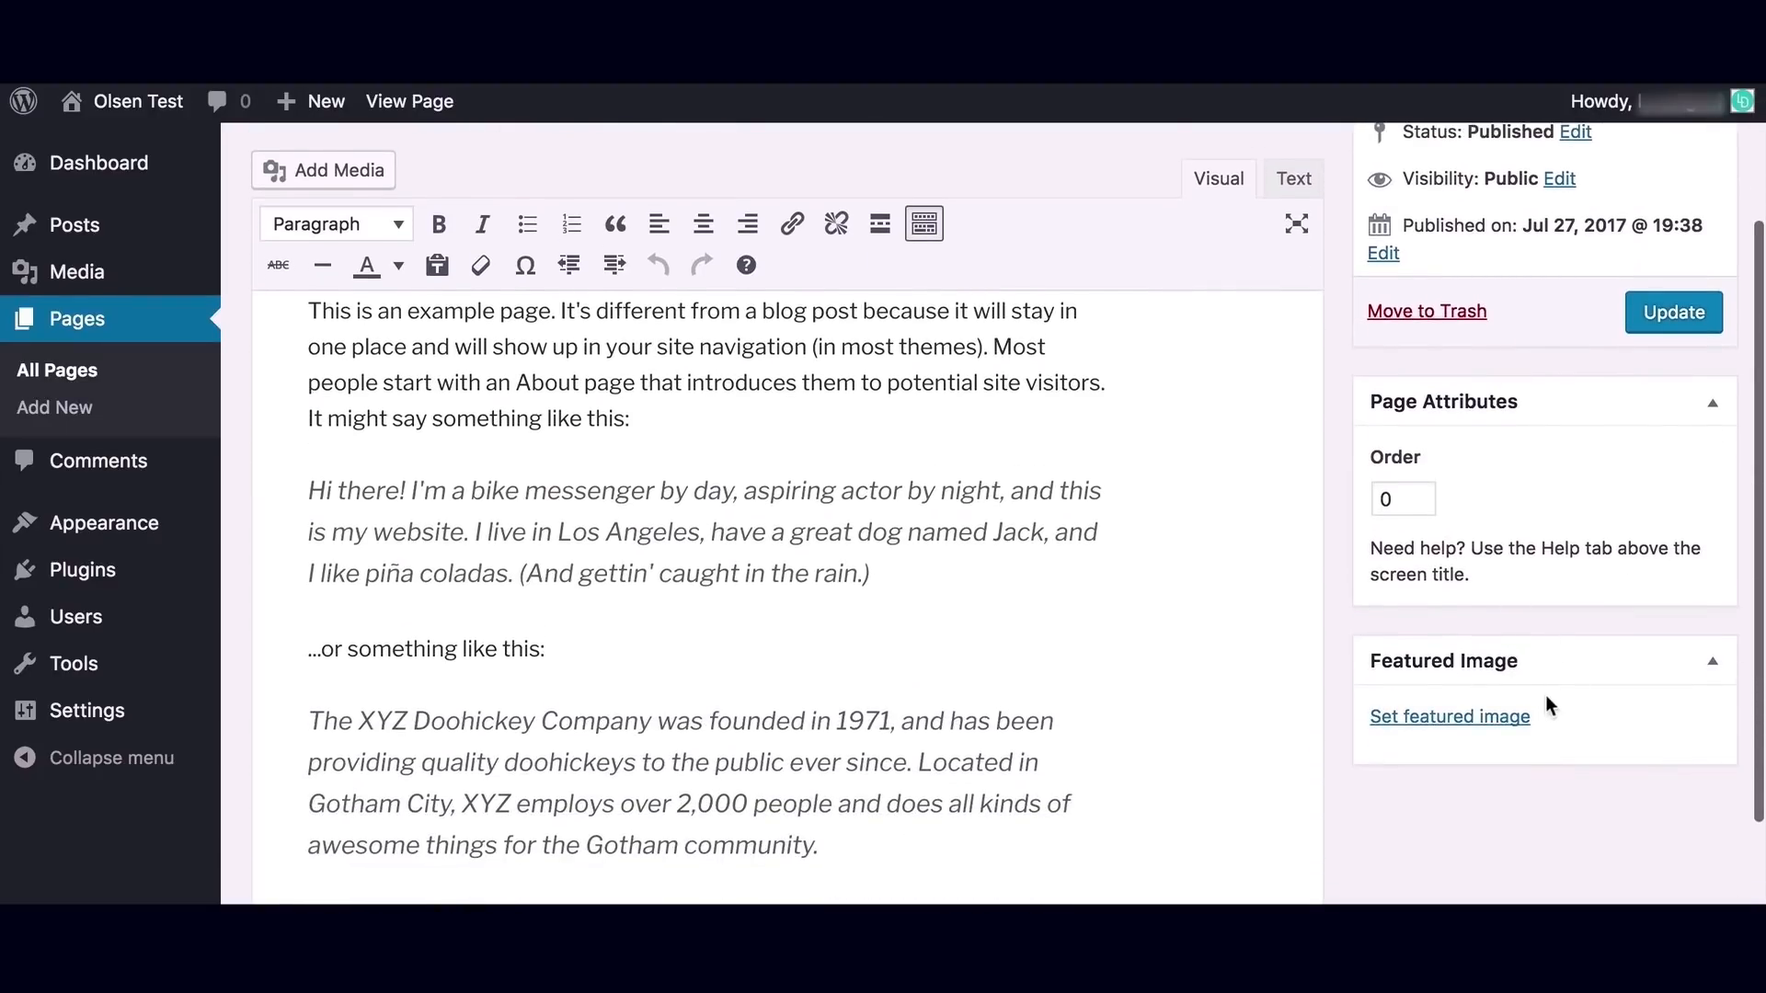
scroll(1545, 705, up, 3)
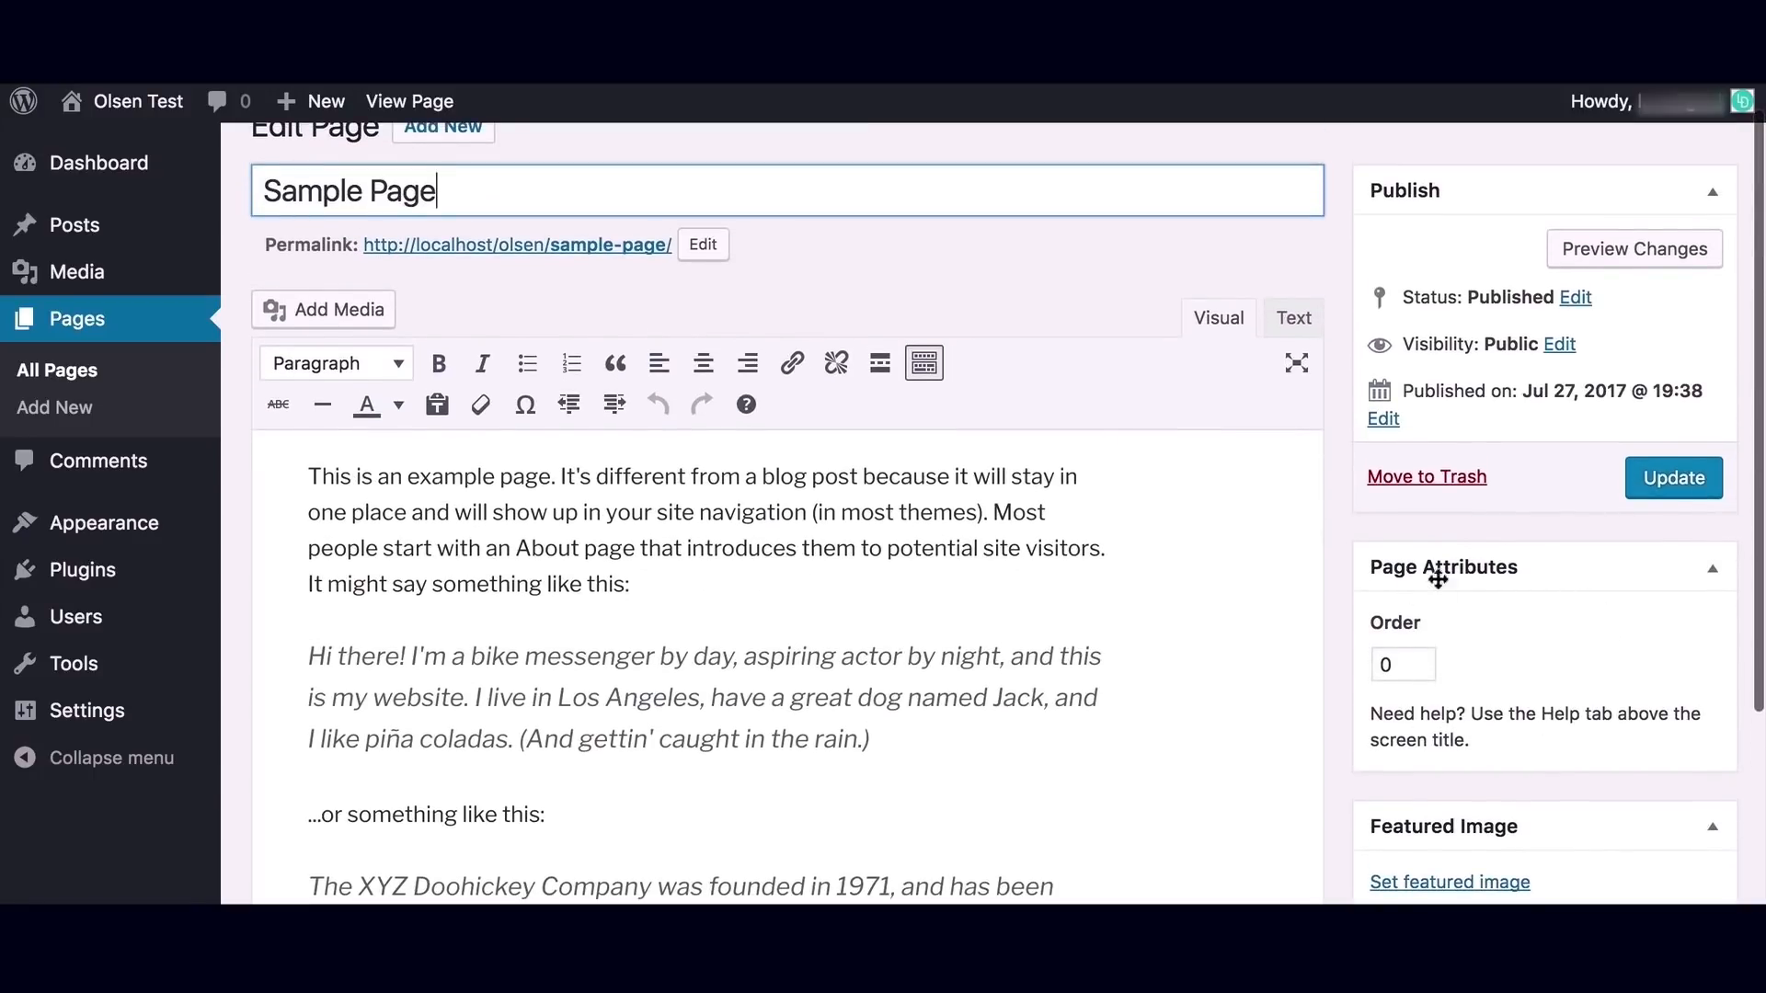
scroll(1536, 665, up, 1)
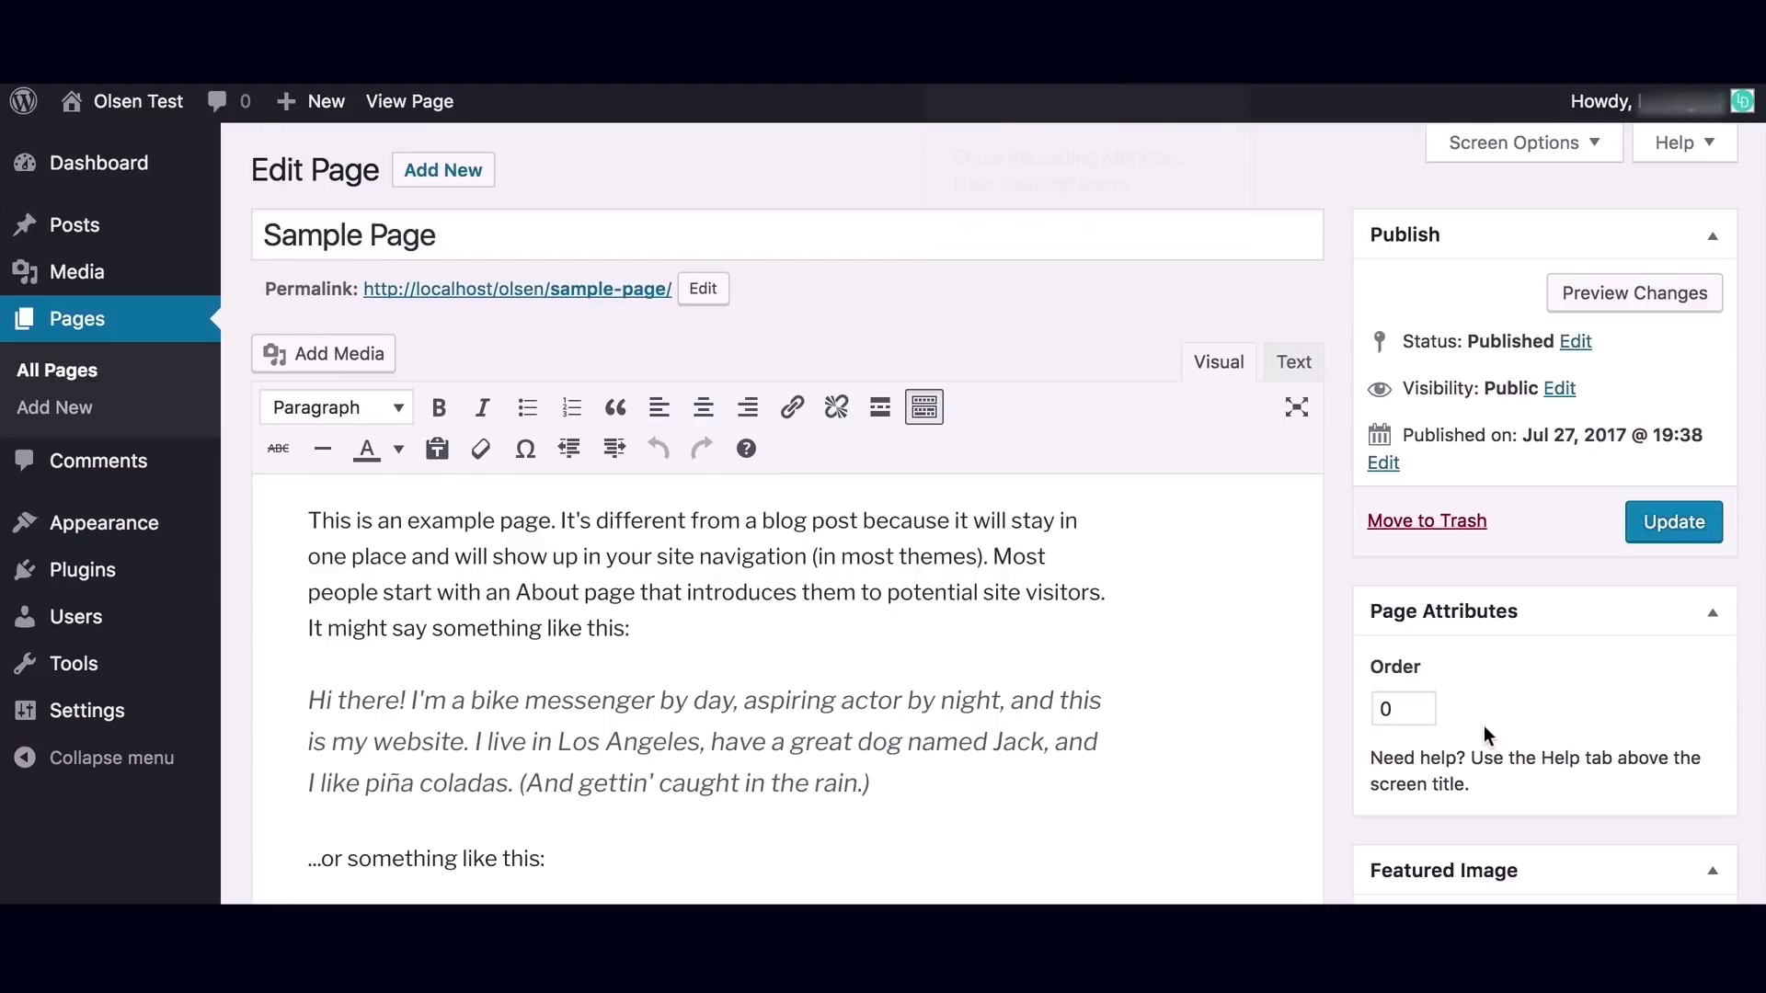
click(1420, 711)
click(98, 166)
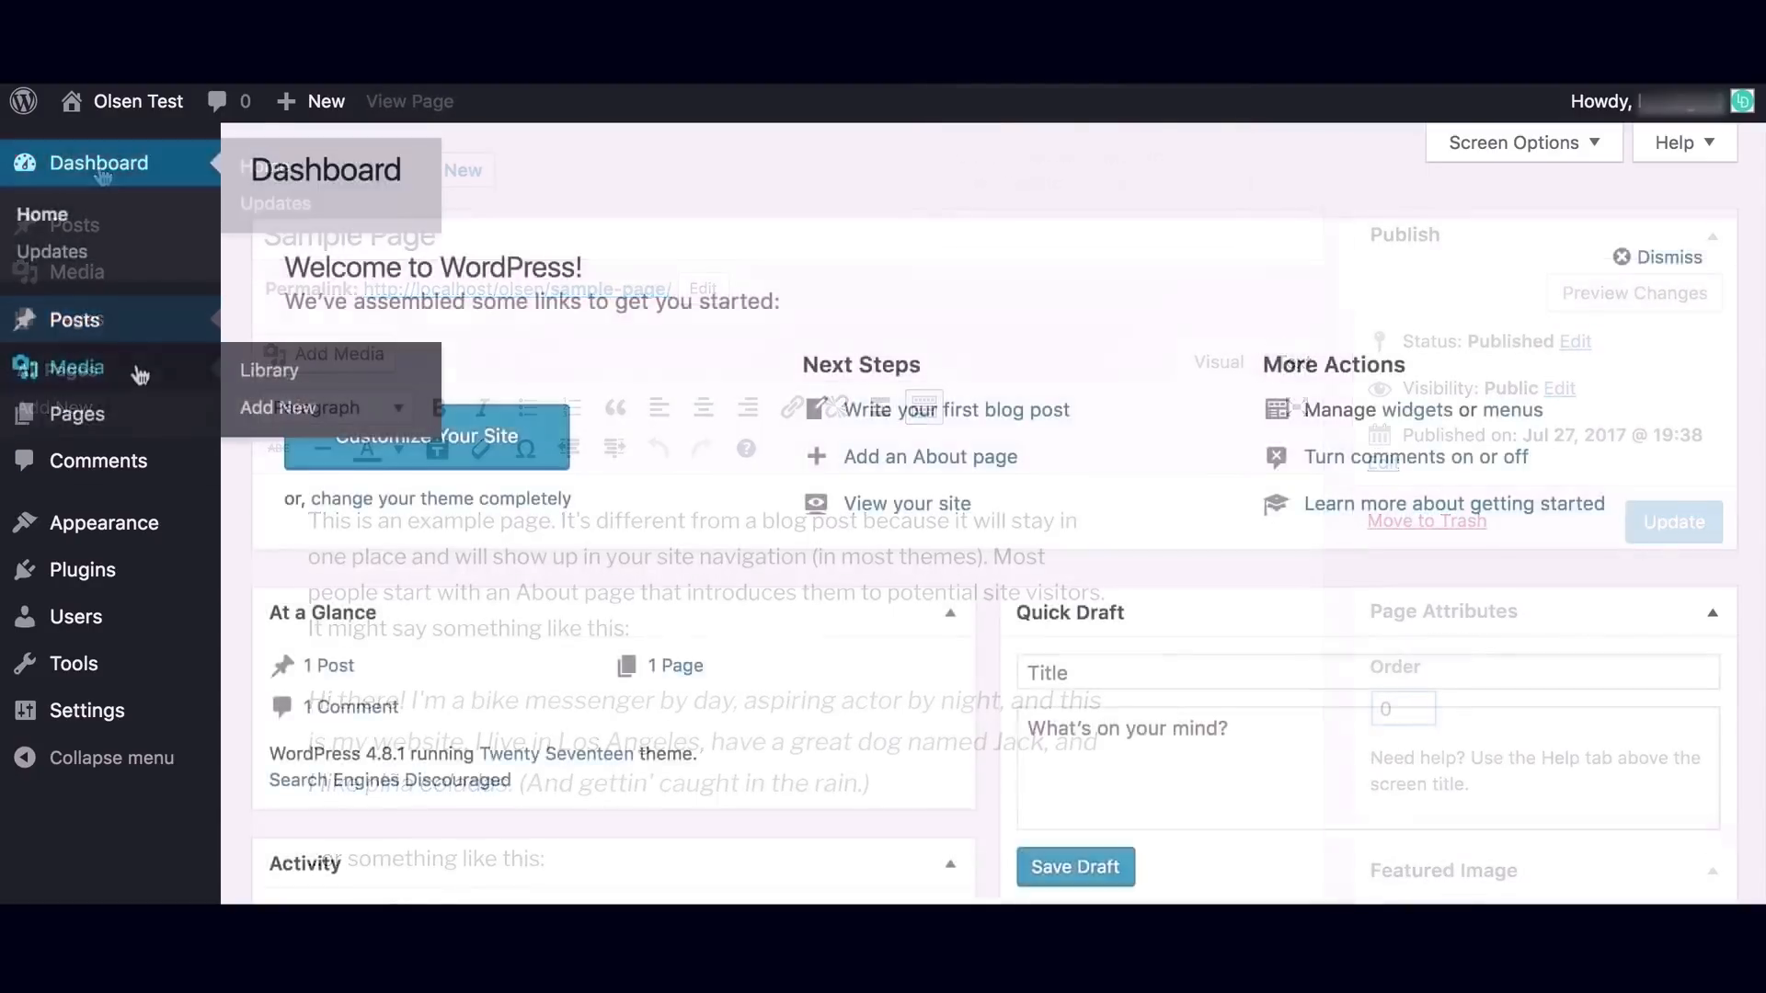
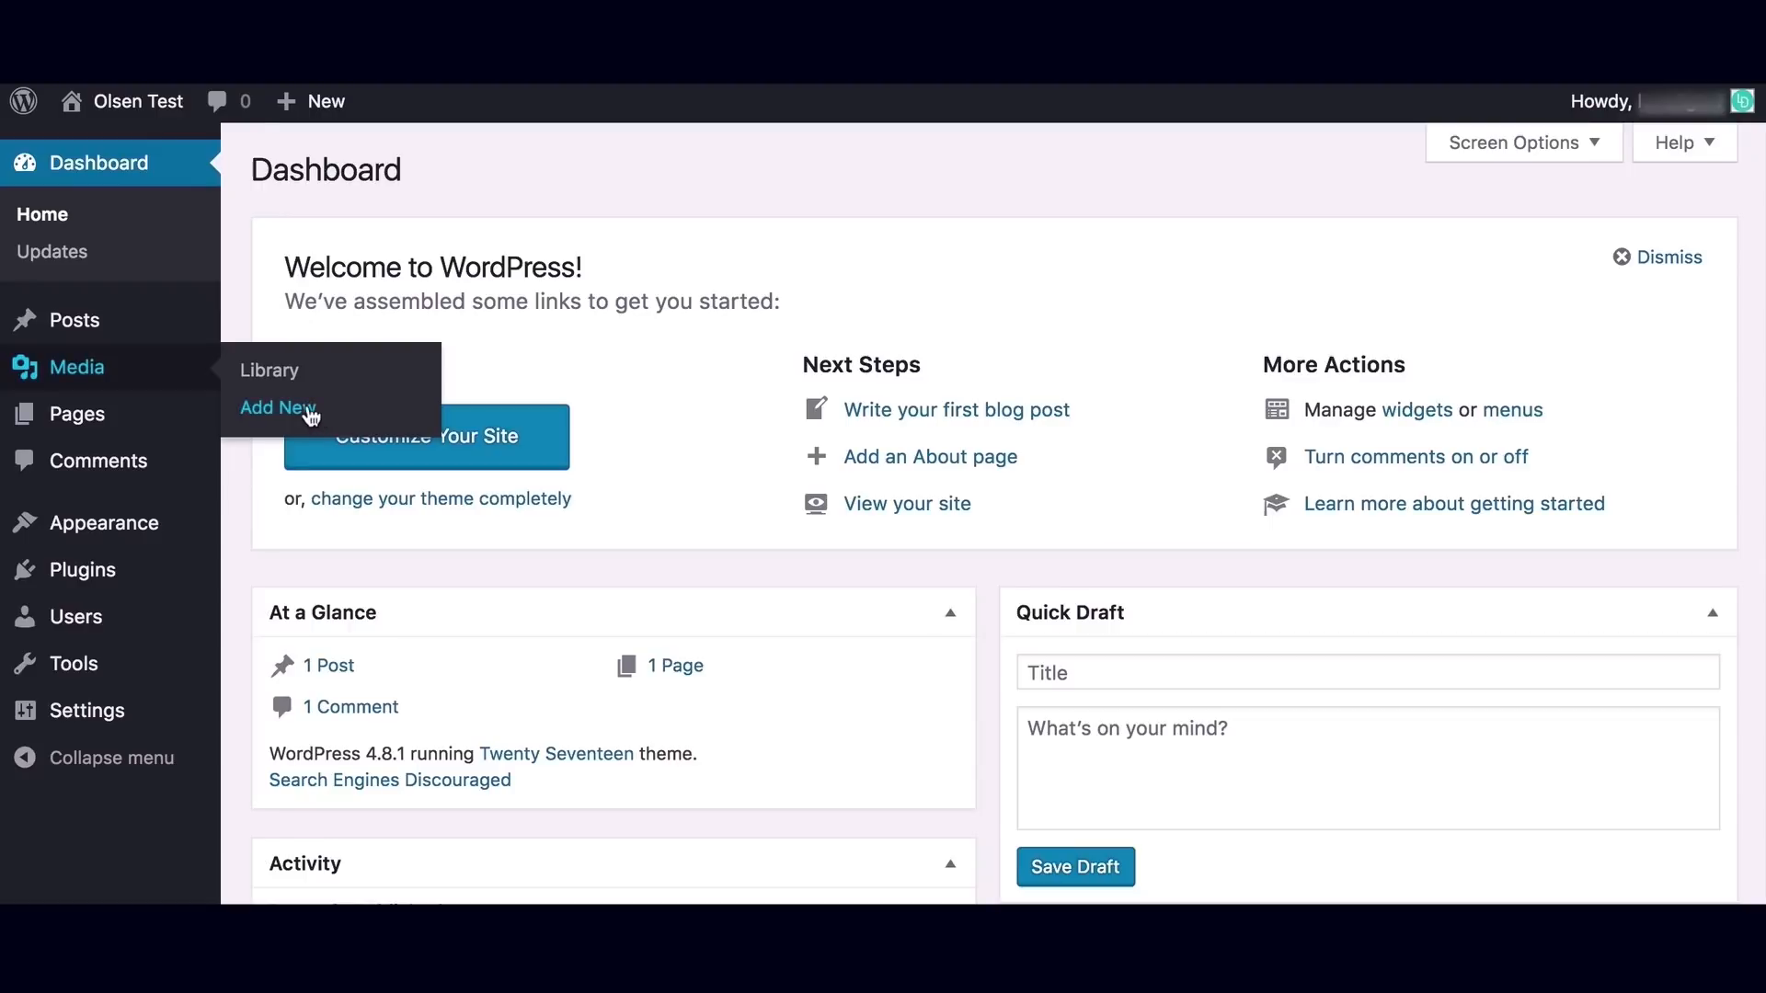
Go from Add New media to the Media Library and open Sample1.png's attachment details.
click(307, 408)
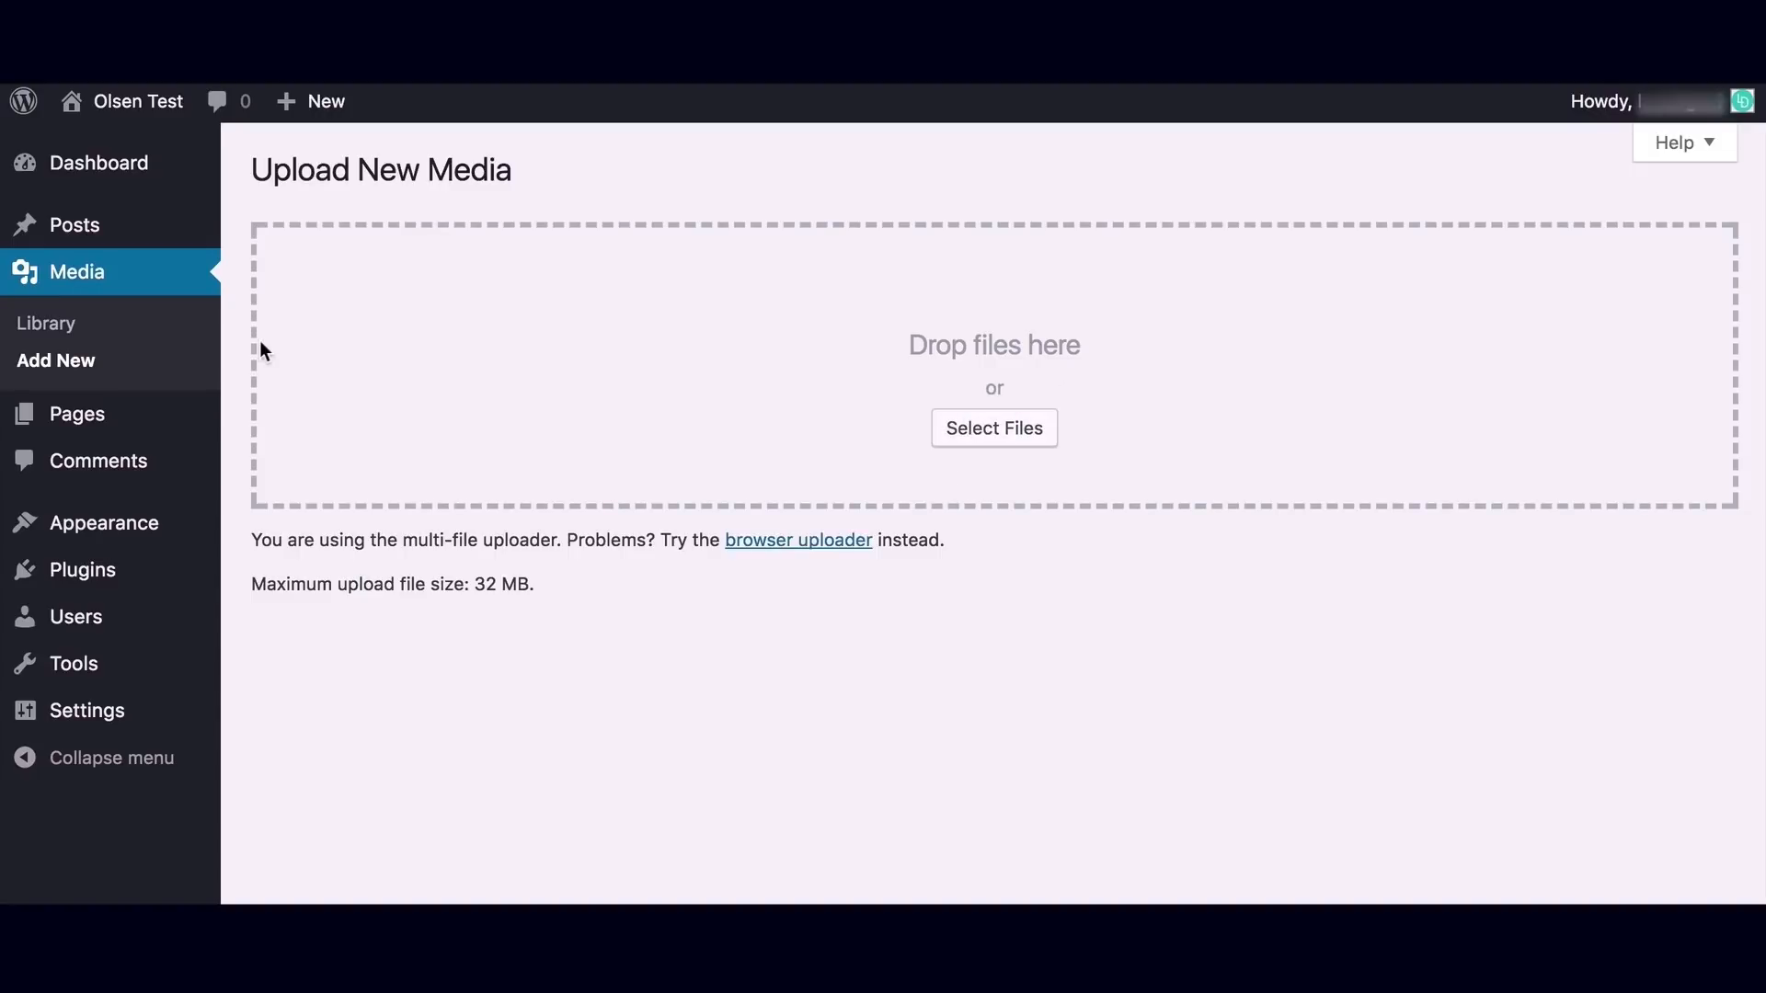
click(72, 333)
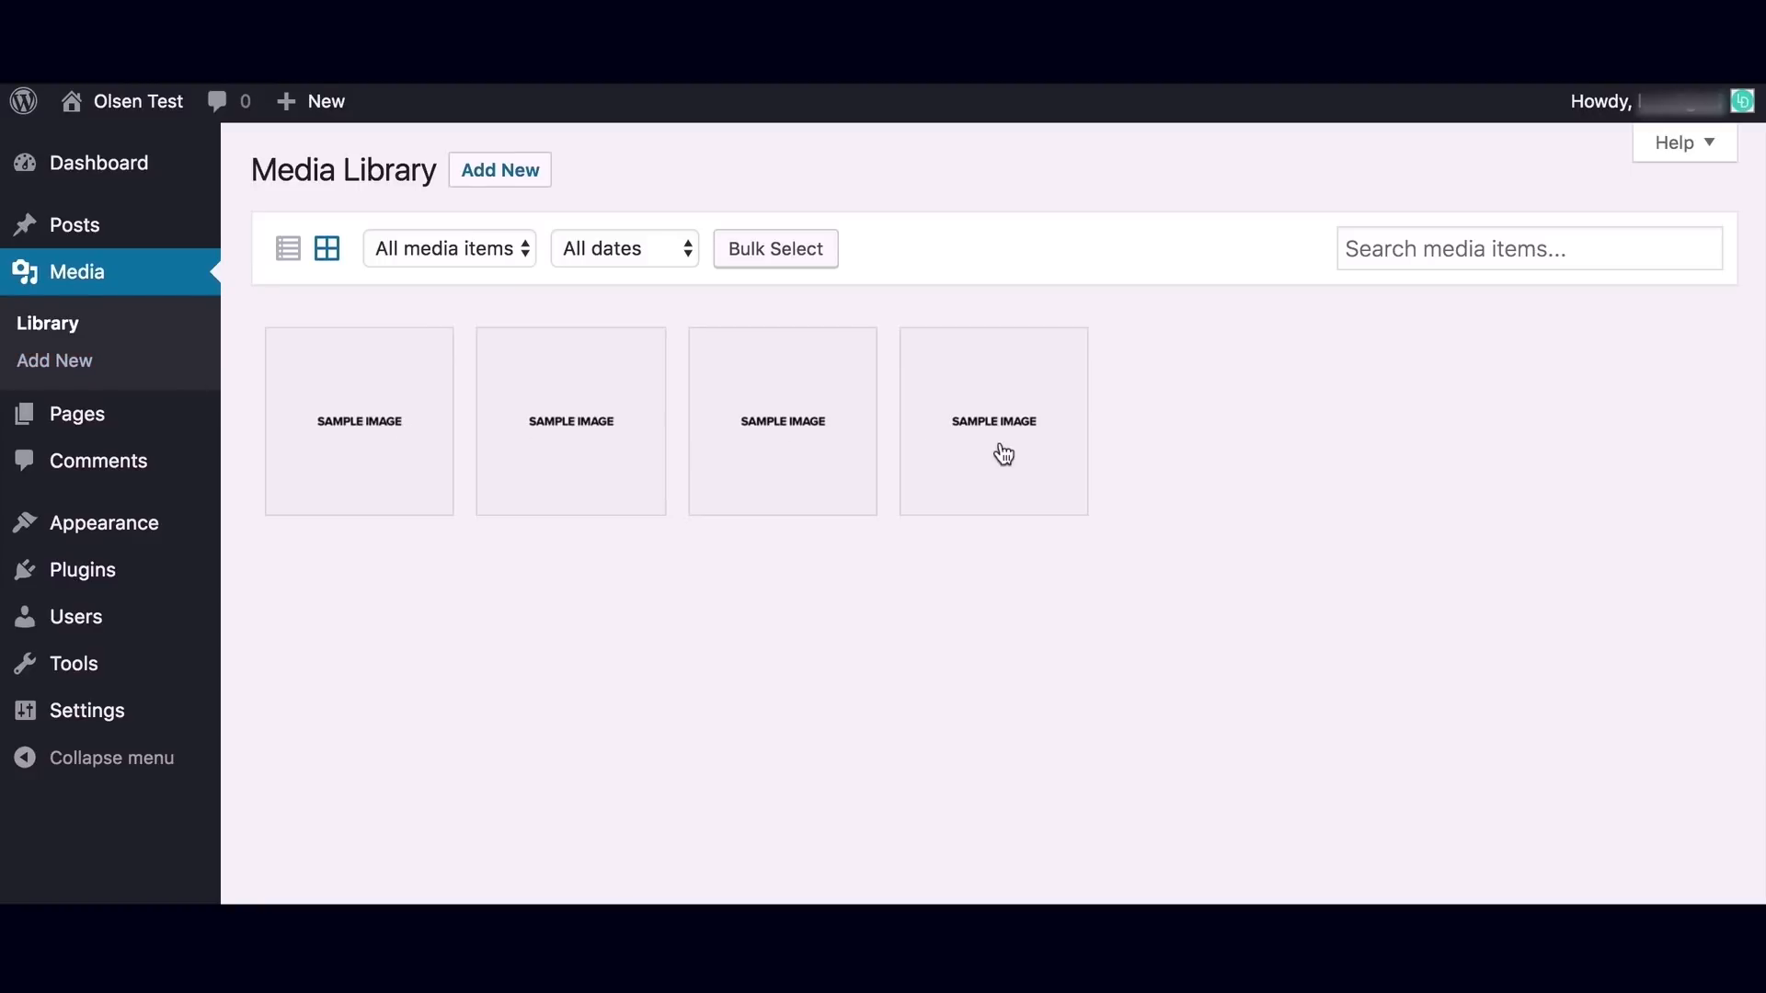
mouse_move(195, 406)
click(373, 388)
Select Sample1.png's full file URL in Attachment Details and scroll along it.
click(1504, 396)
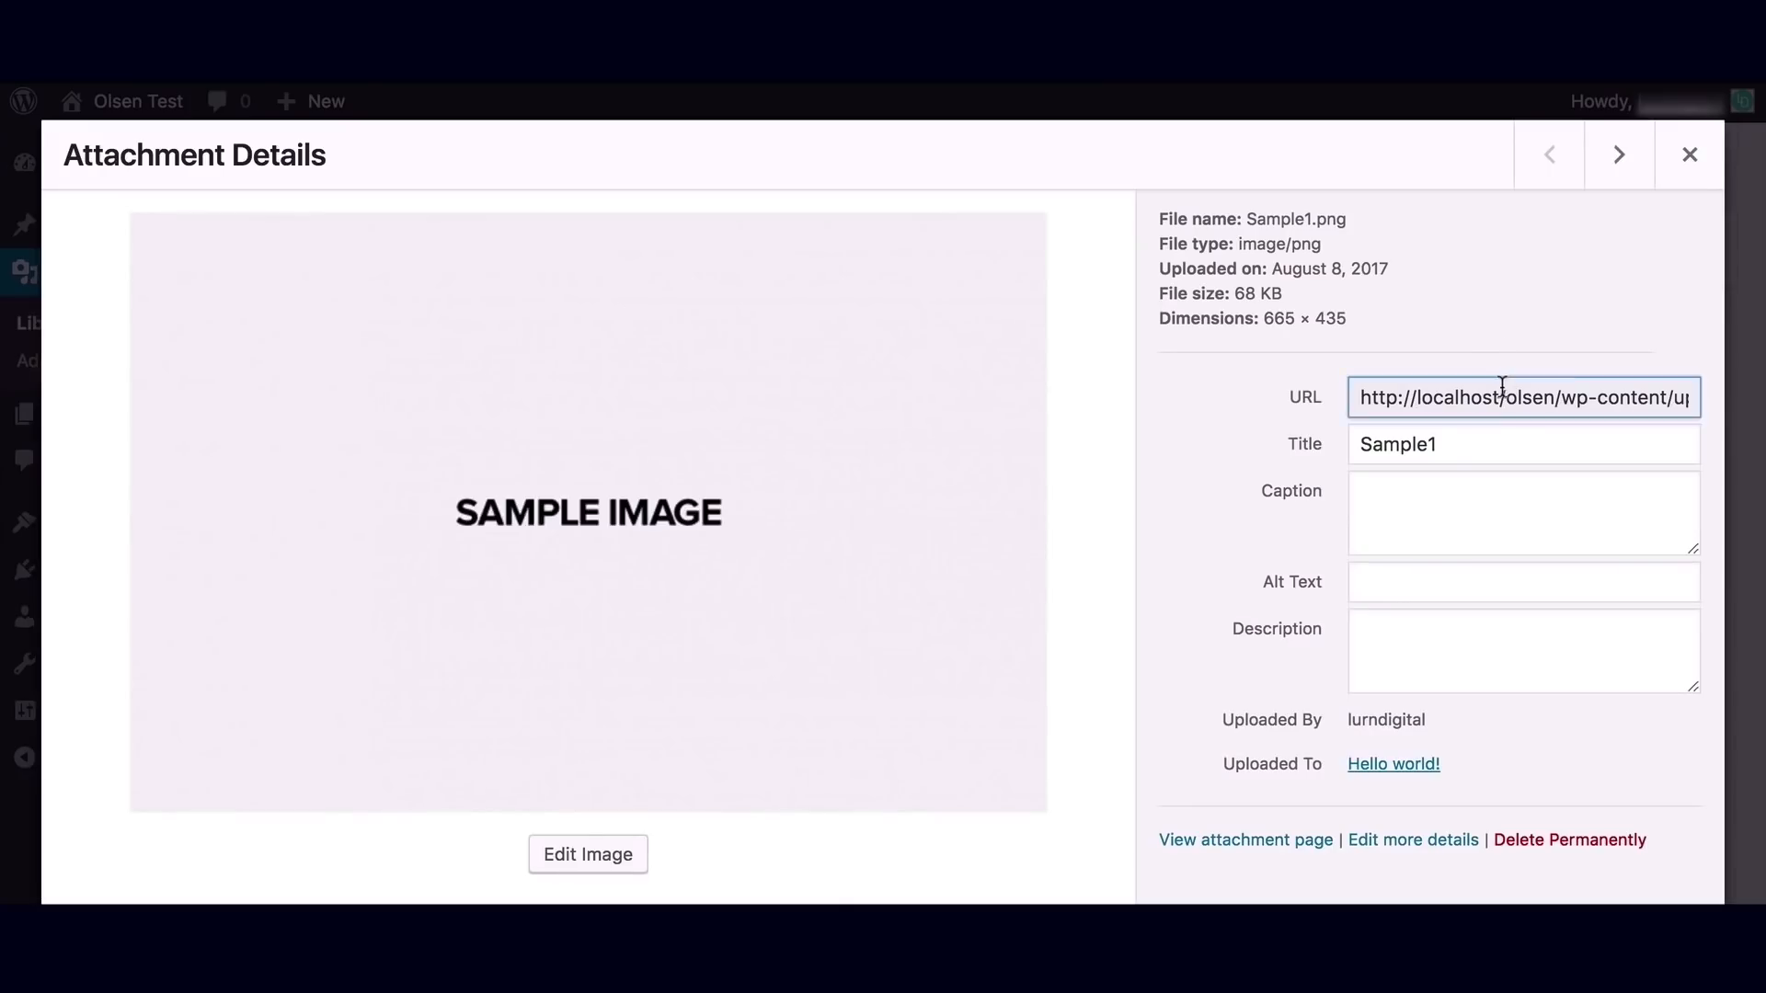
scroll(1499, 405, right, 5)
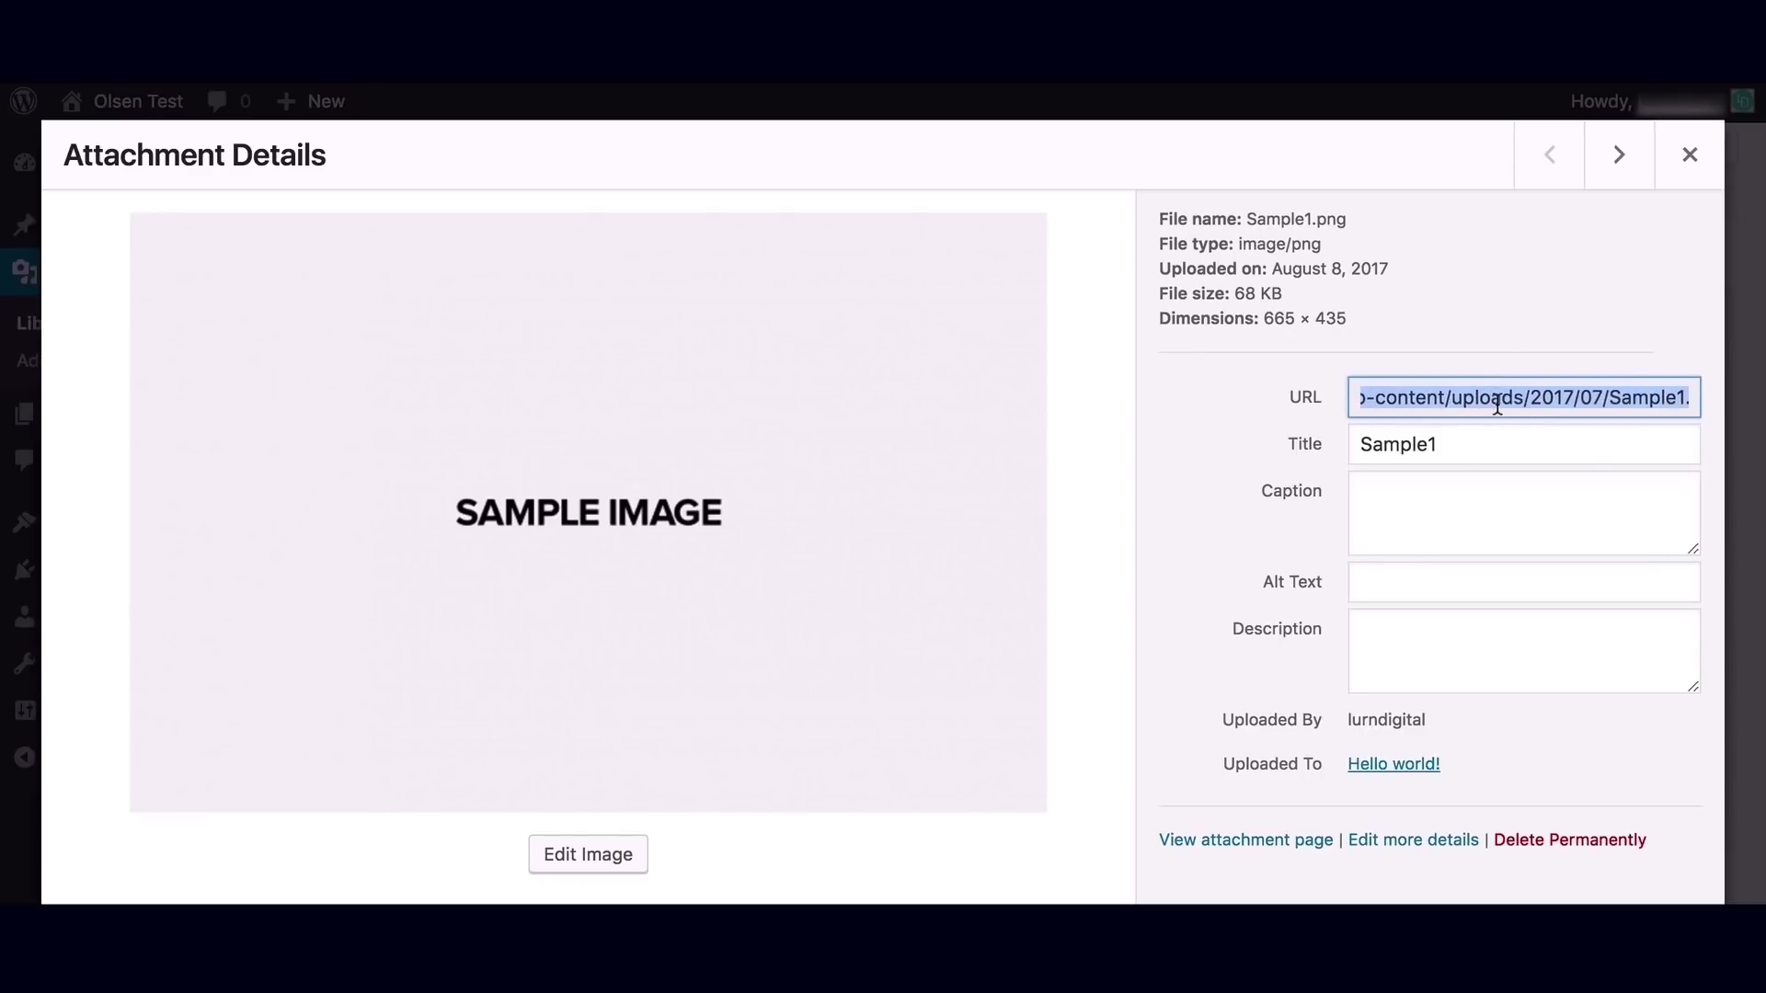
scroll(1498, 404, left, 5)
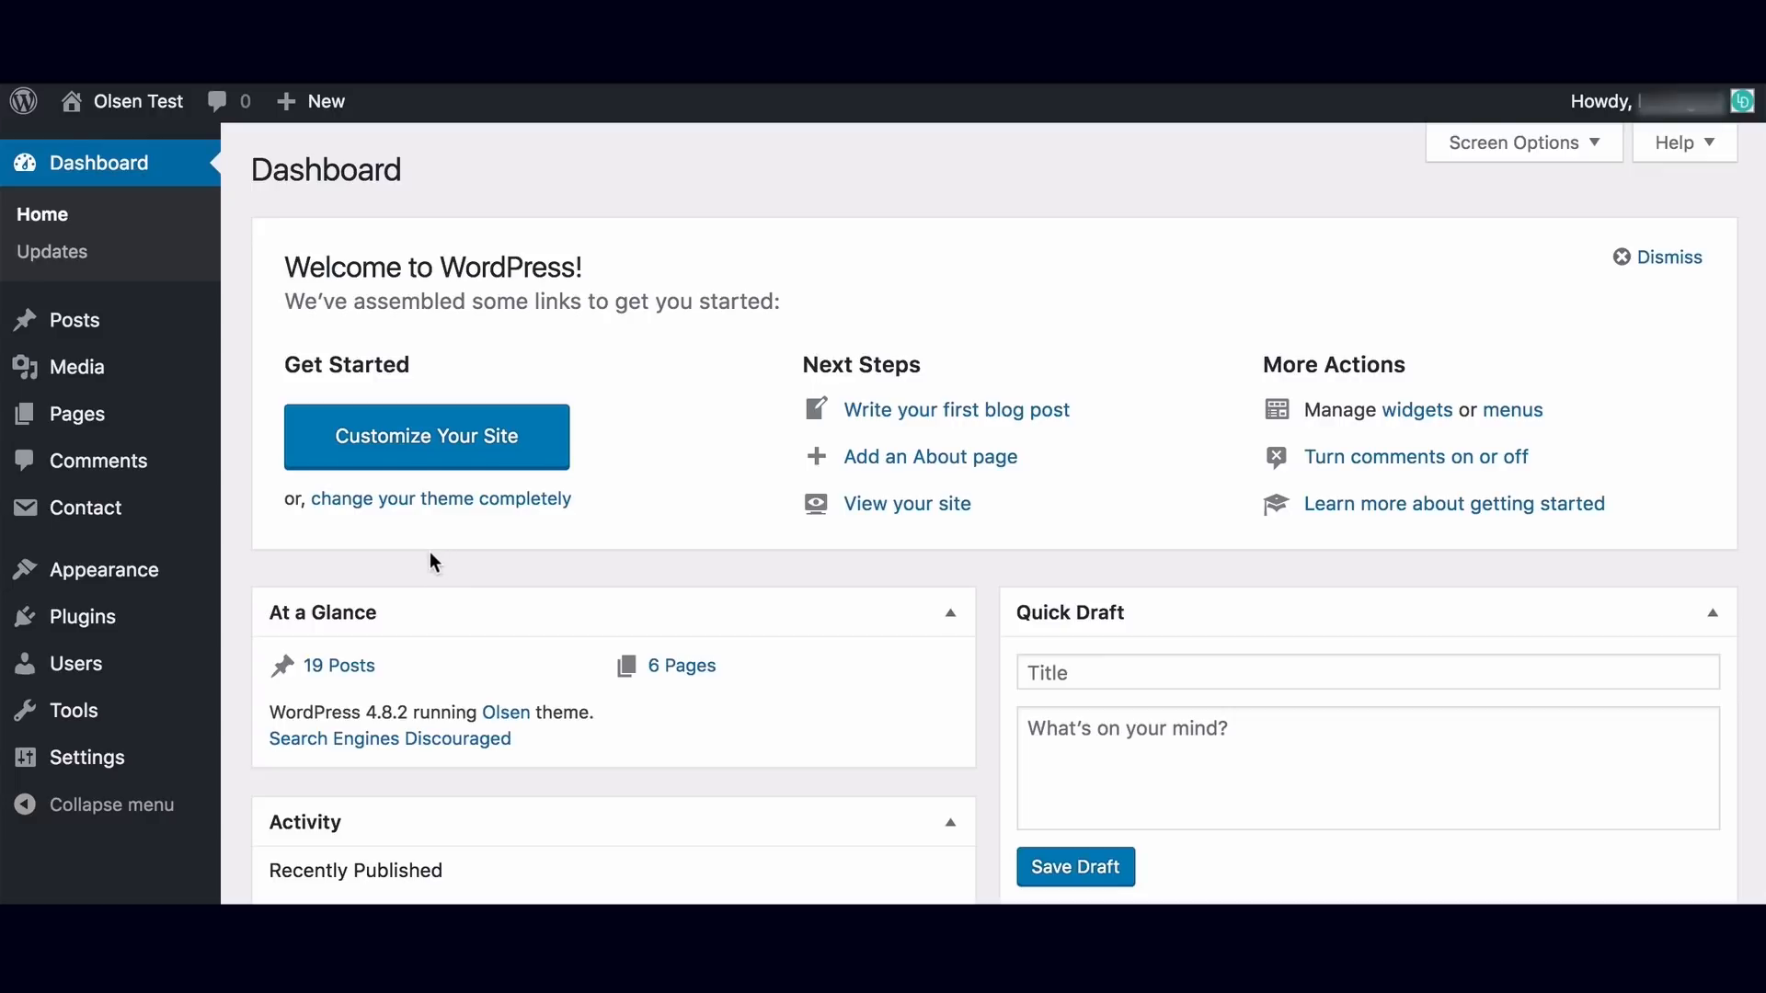
Open Appearance > Menus, check Manage Locations, then return to editing the Main menu.
mouse_move(66, 582)
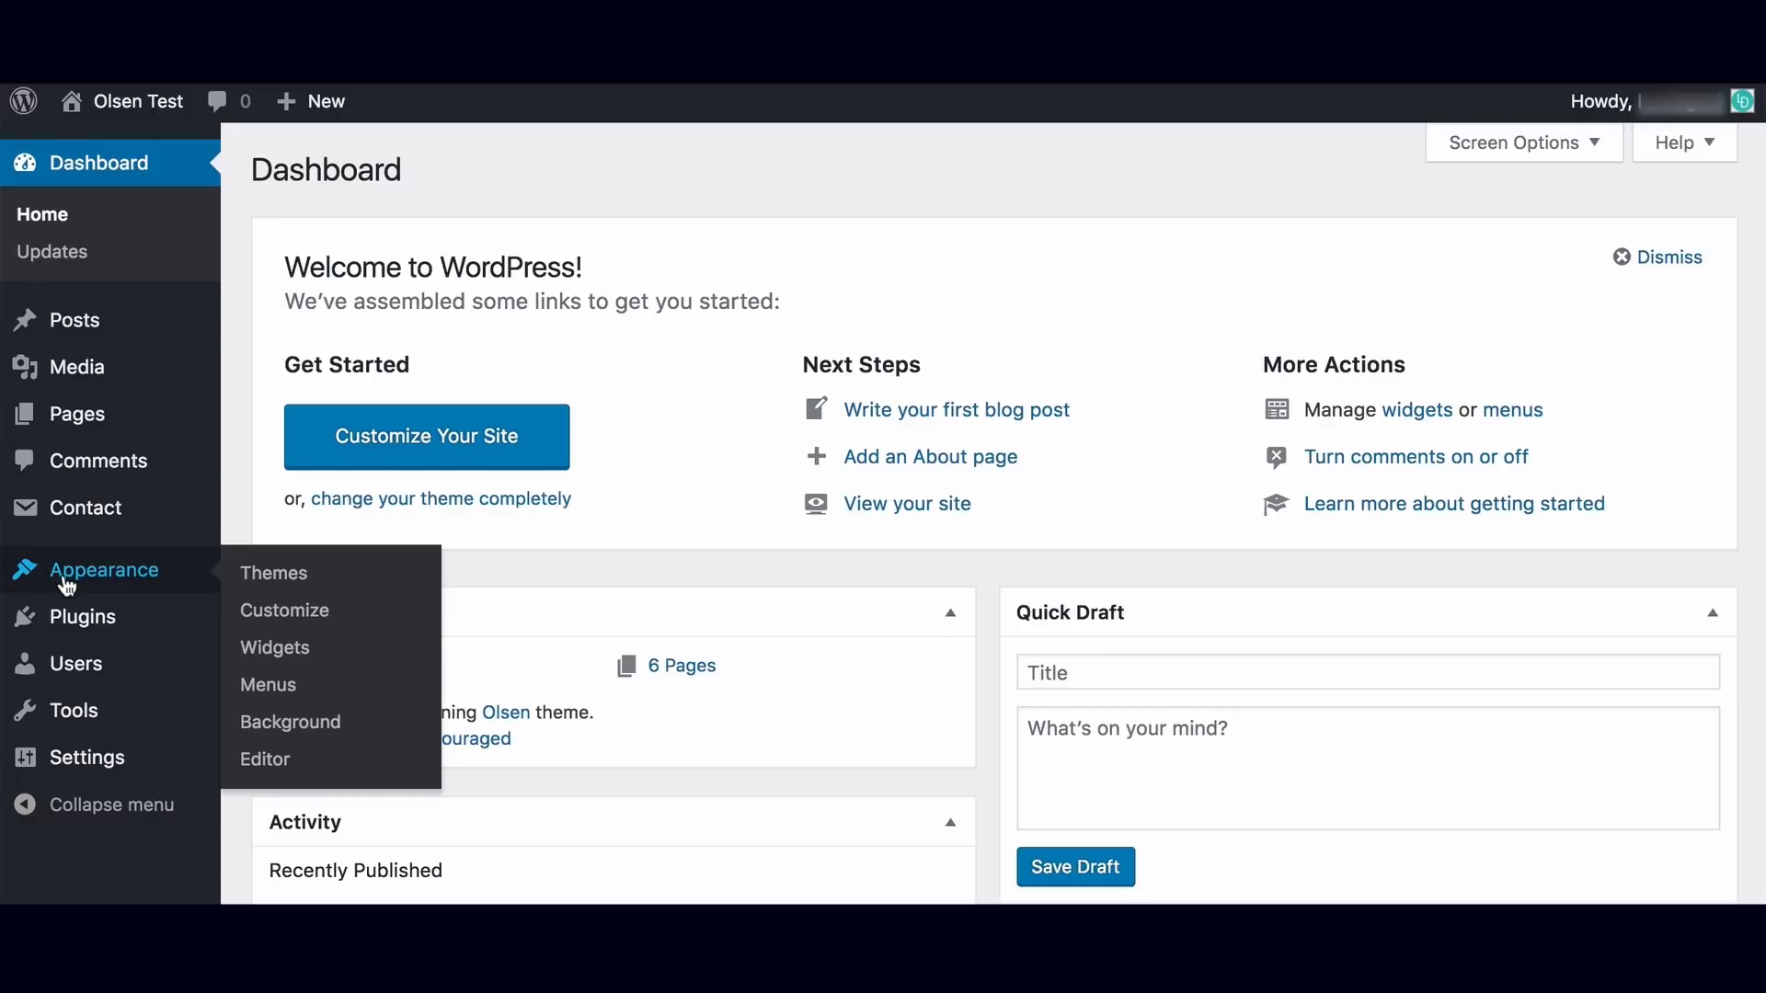
click(268, 685)
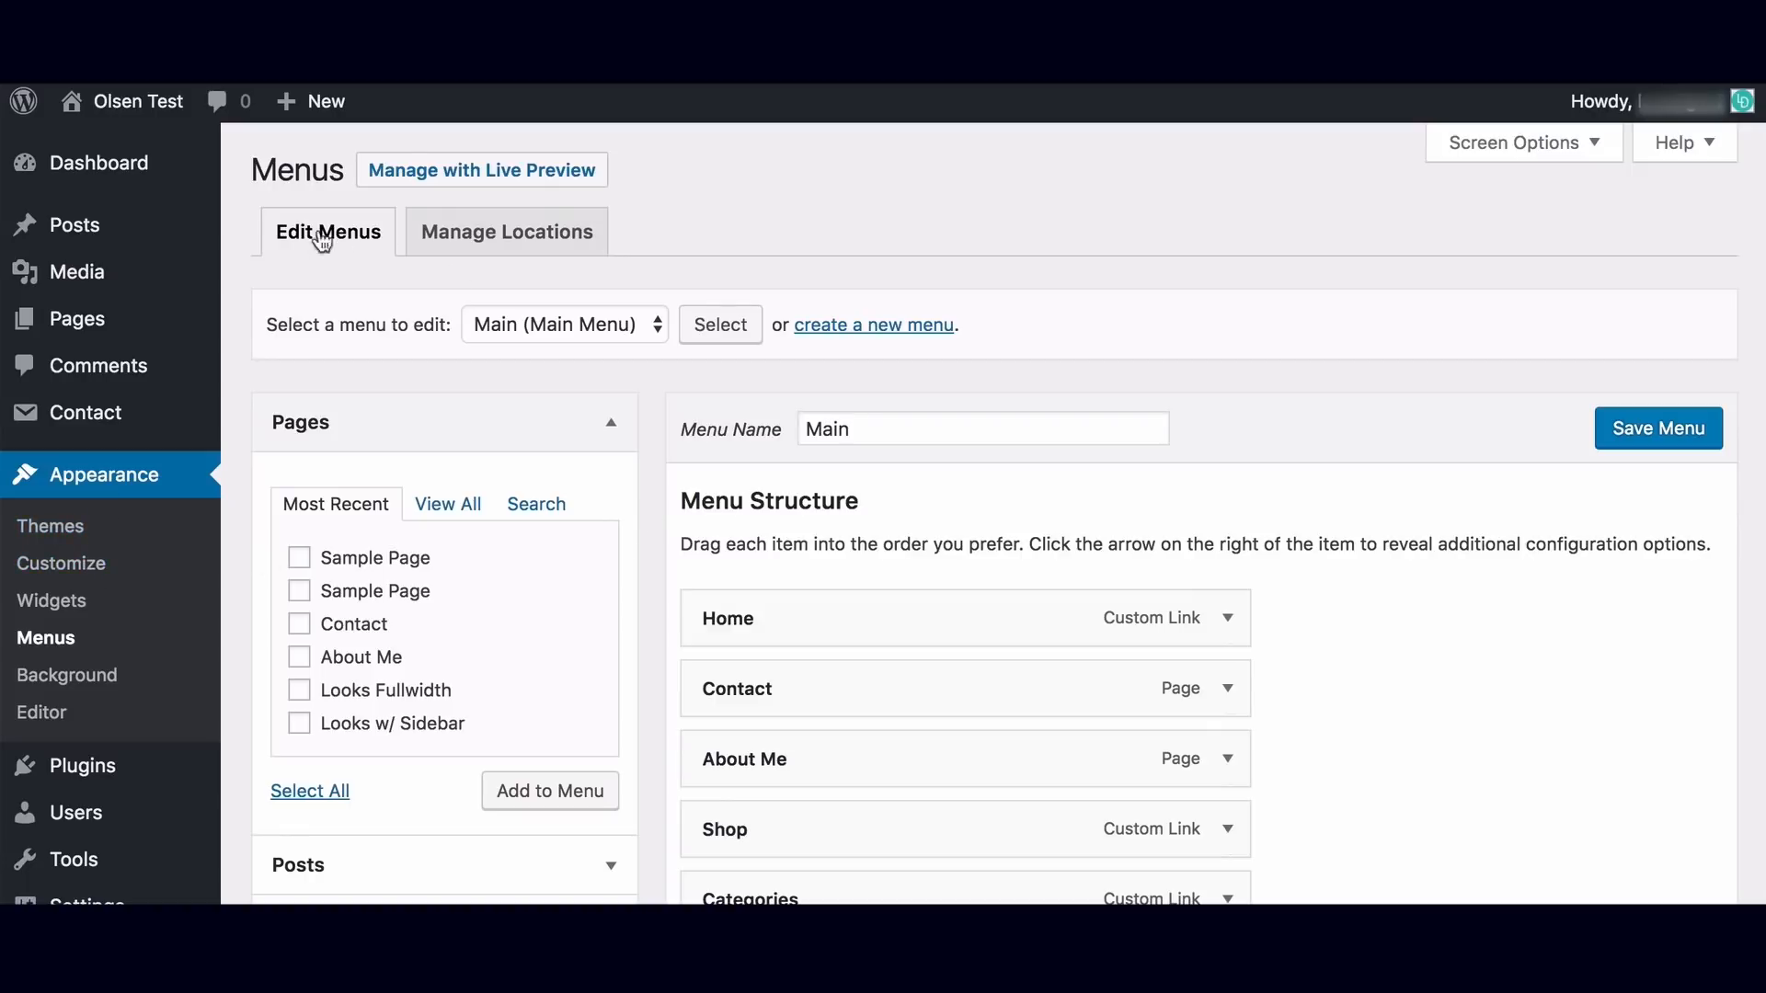
scroll(840, 727, down, 3)
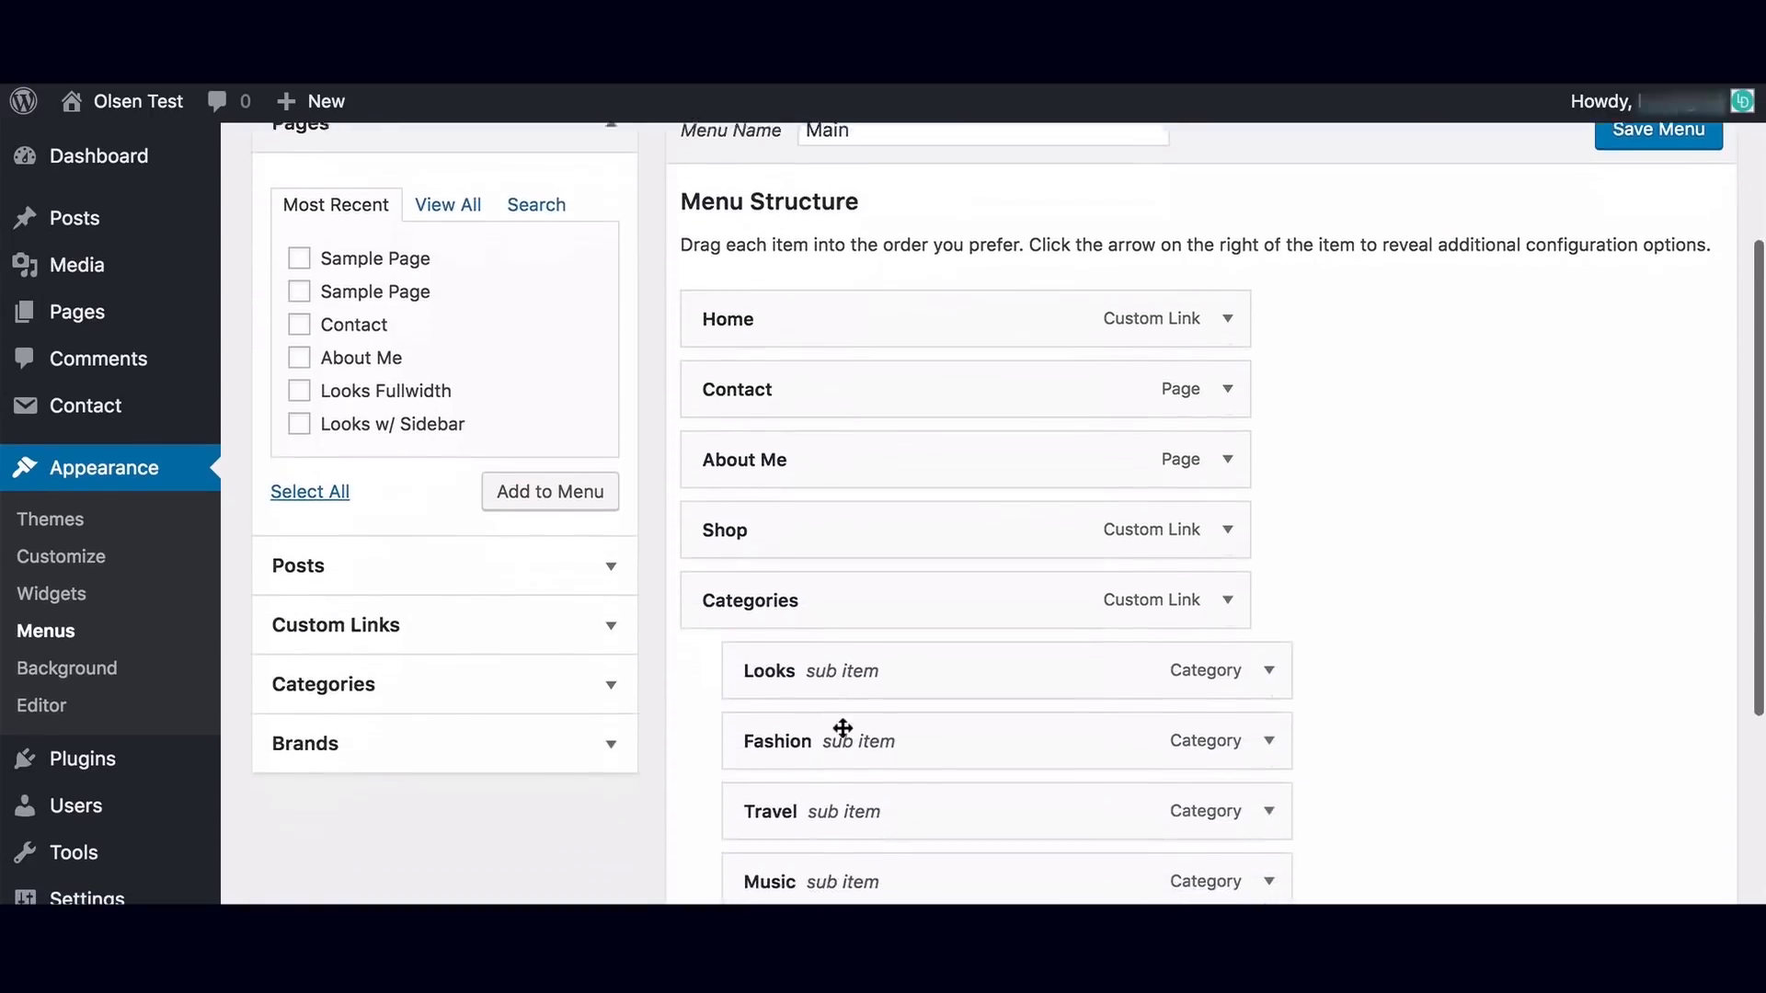
scroll(840, 726, down, 3)
scroll(840, 726, up, 6)
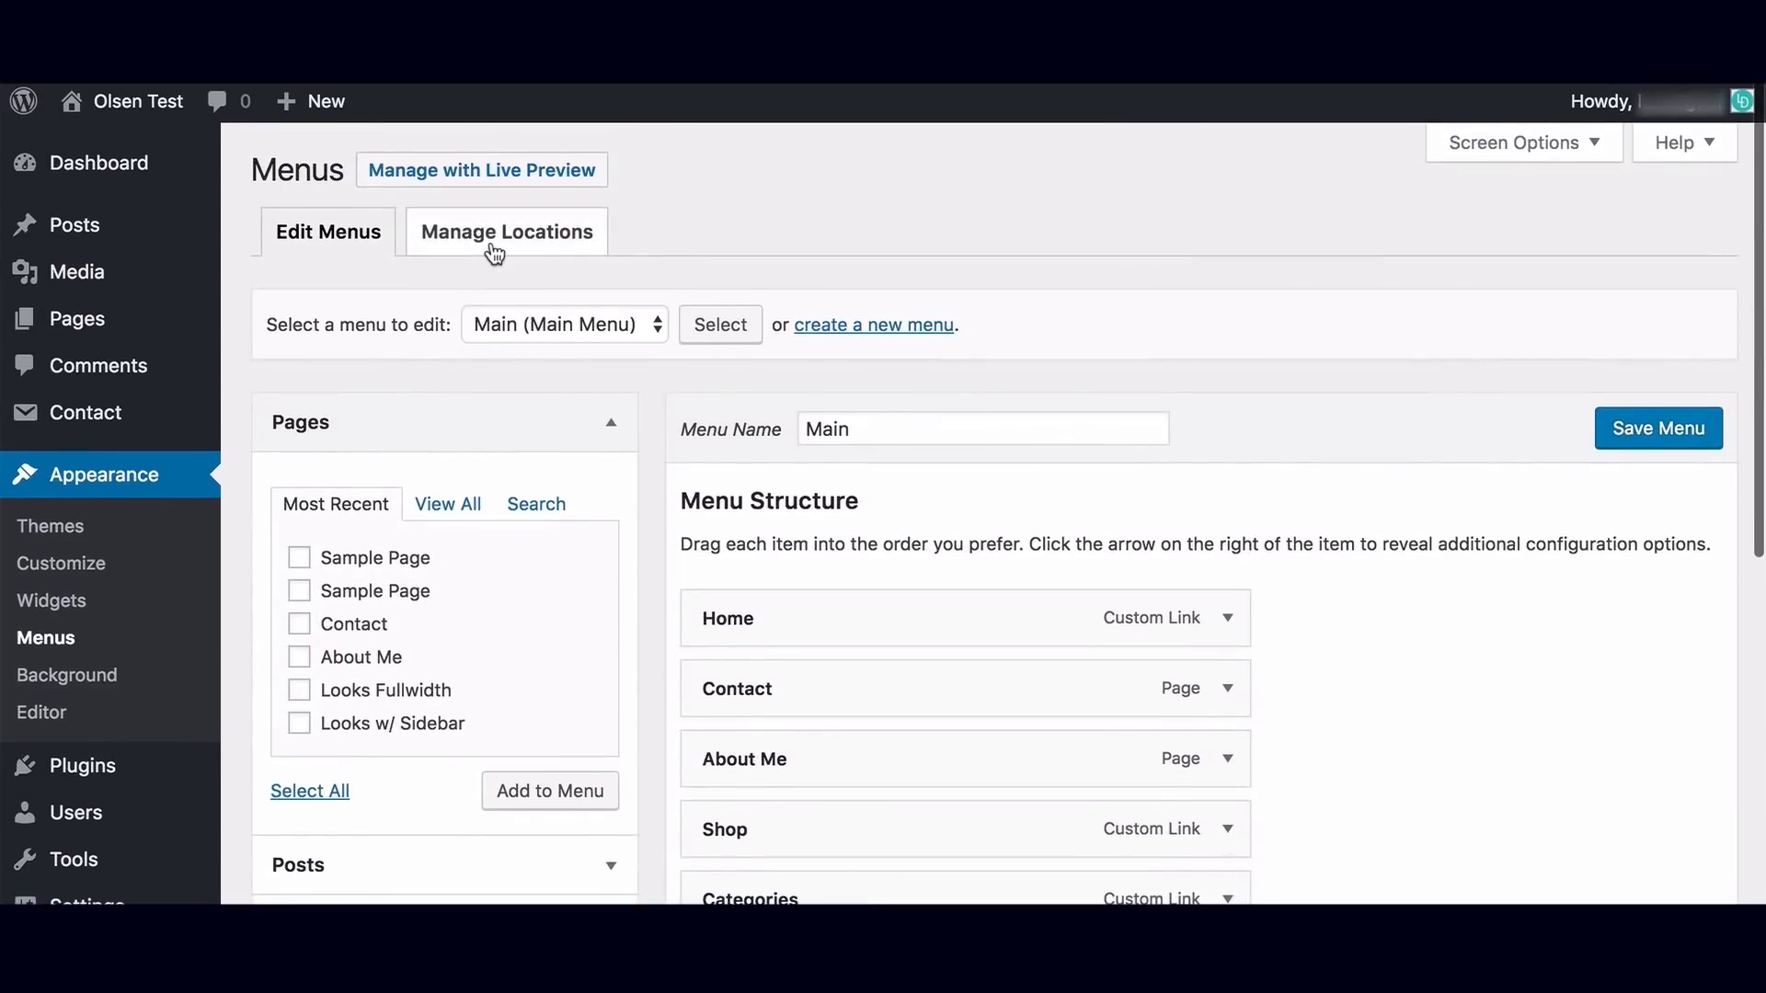
click(495, 252)
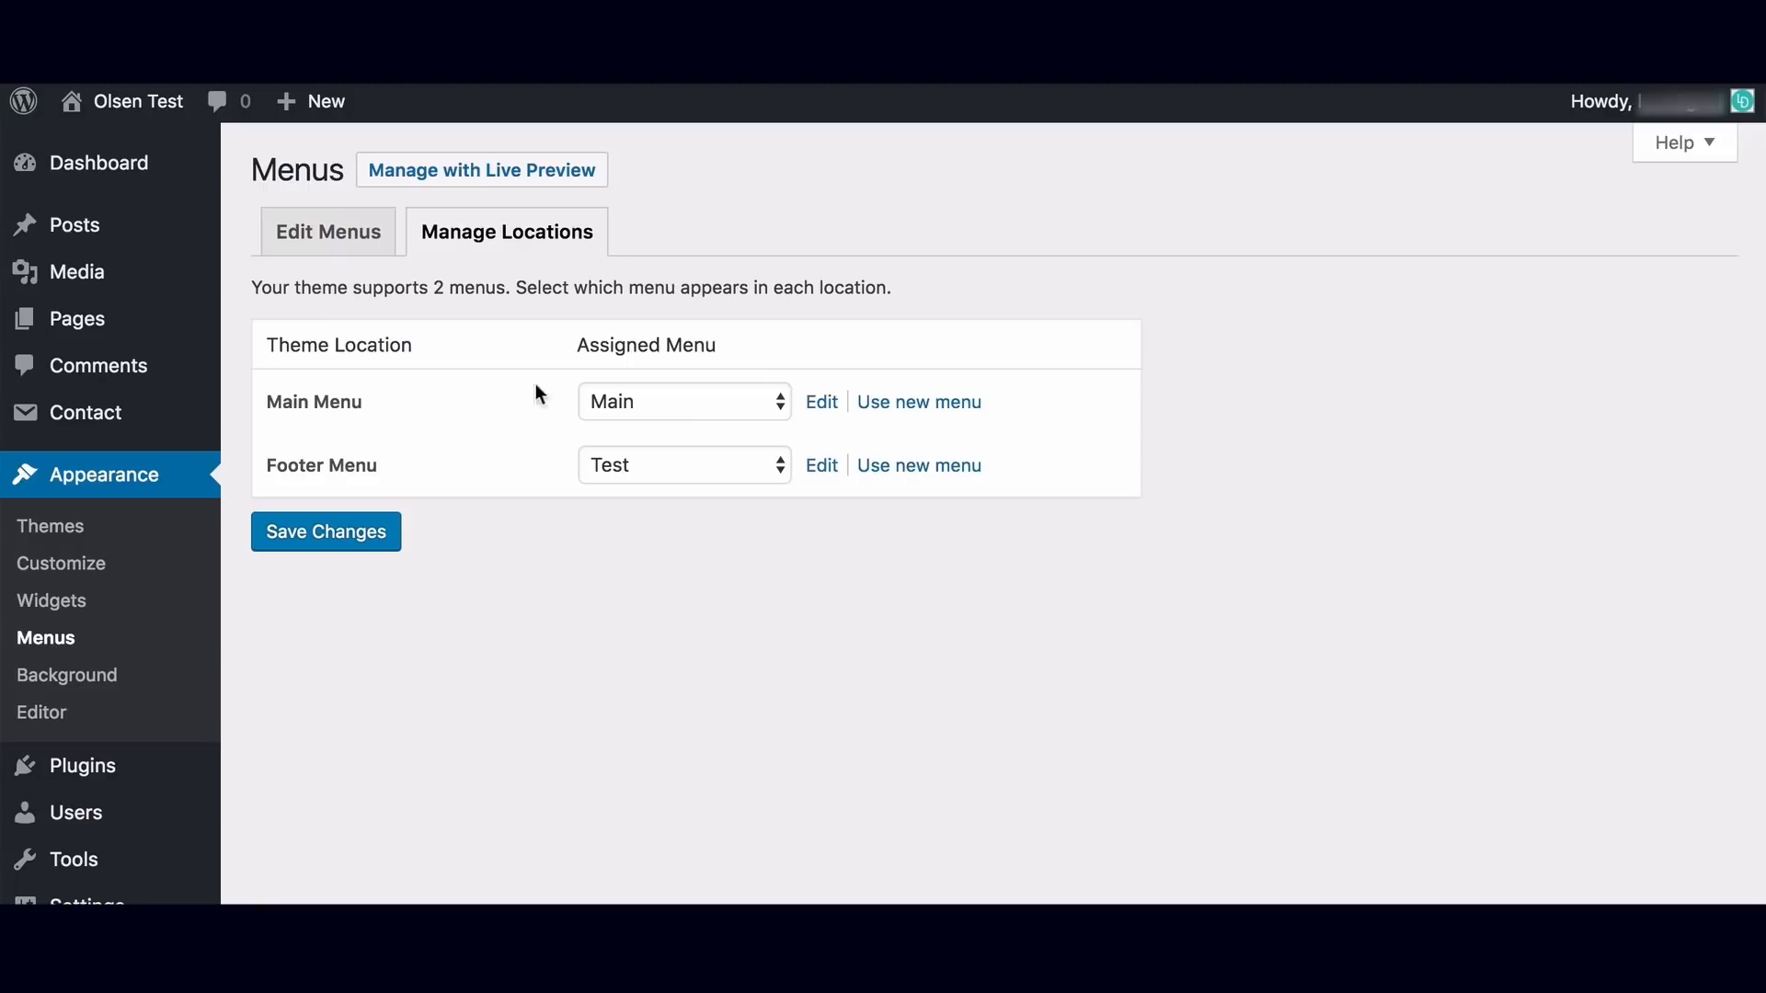
click(338, 241)
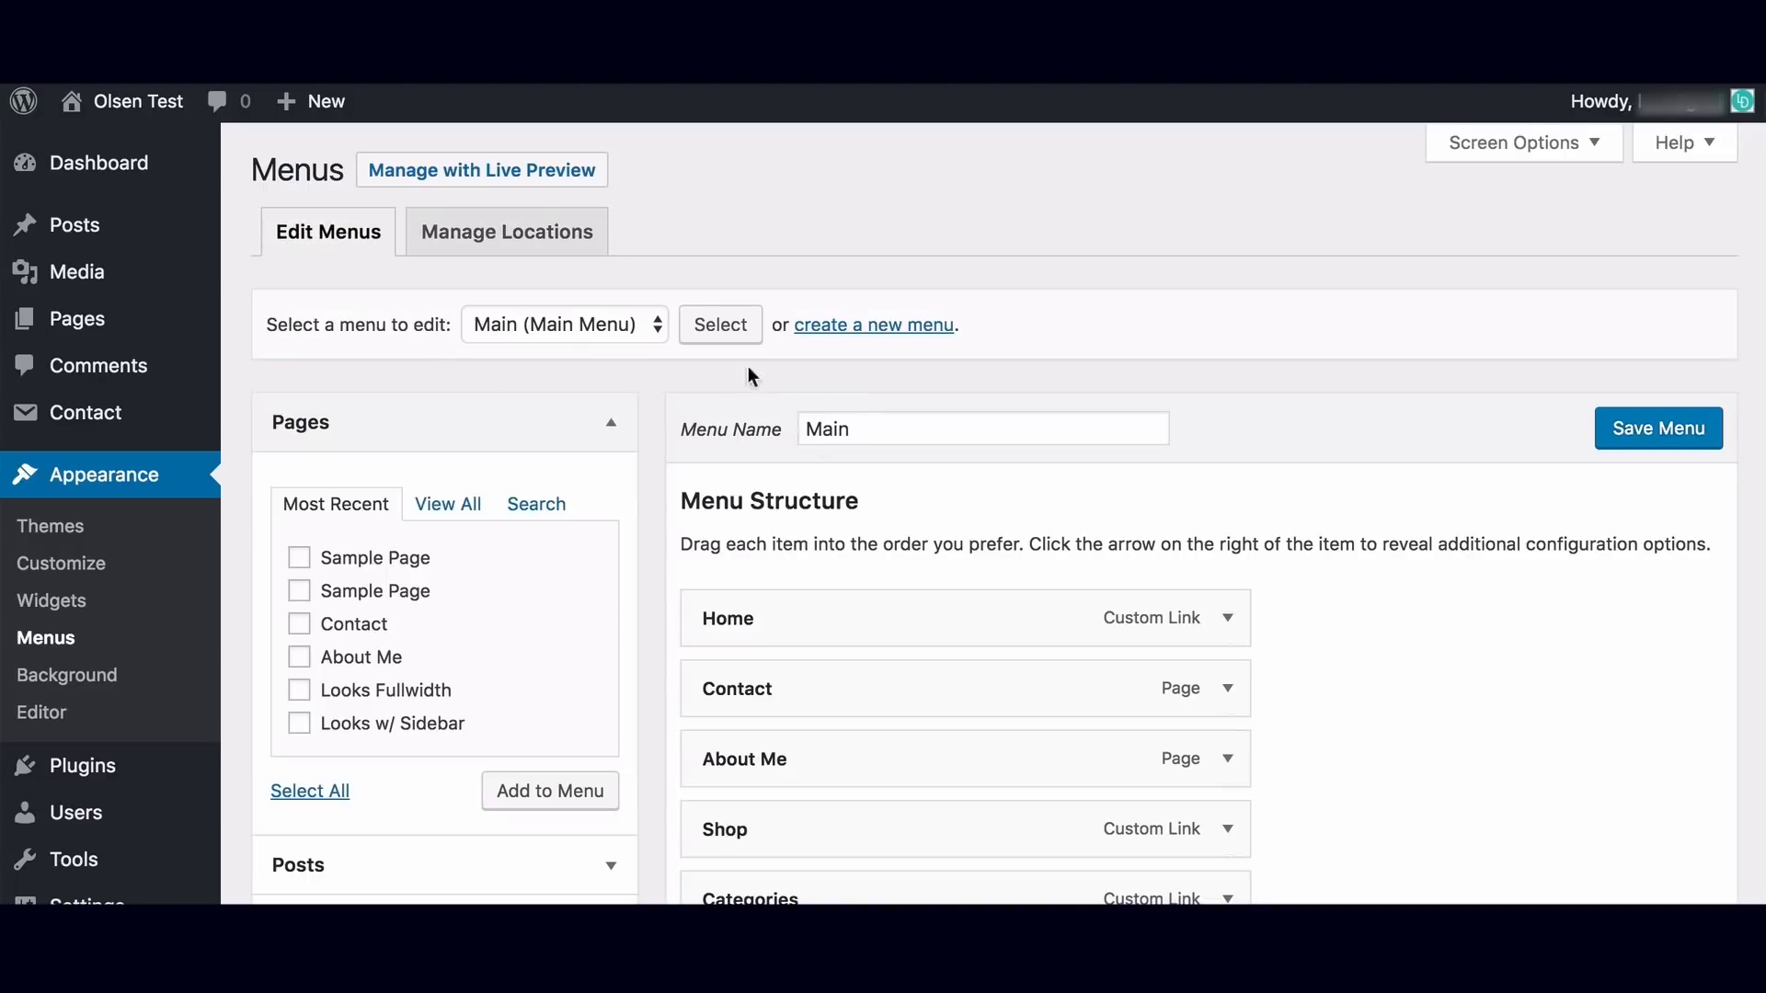
Create a new menu named 'Test menu'.
click(874, 331)
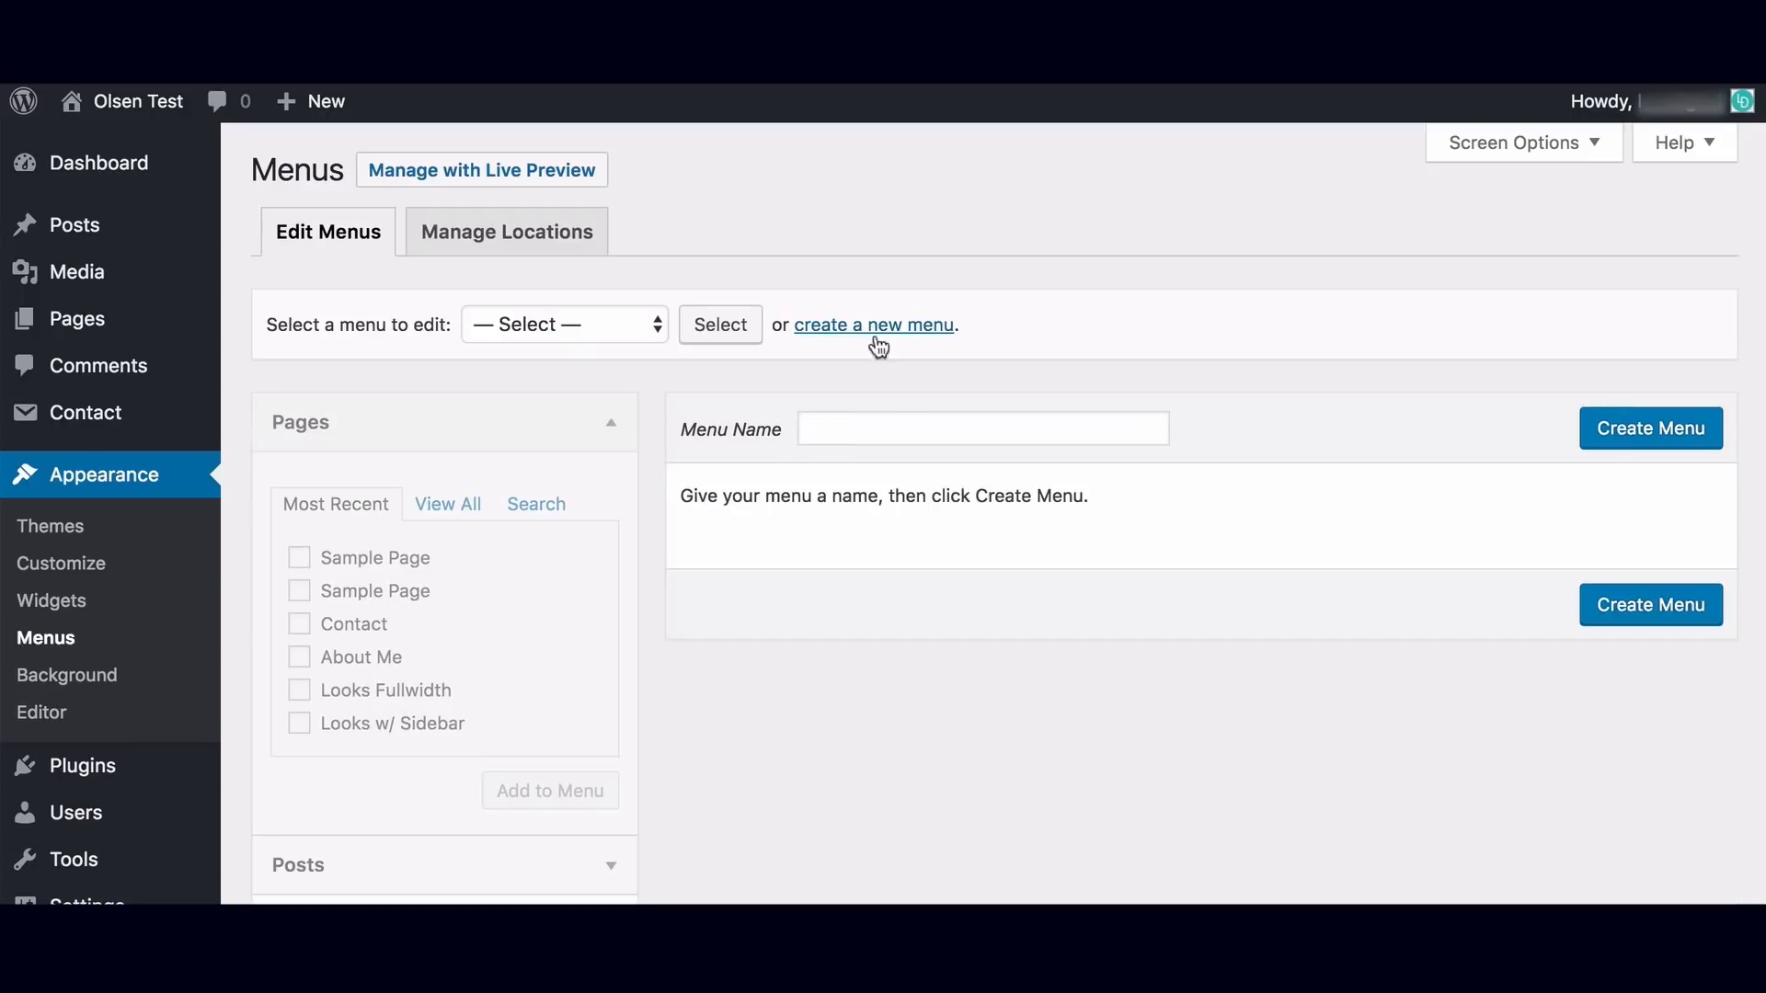
click(1119, 423)
text(Test menu)
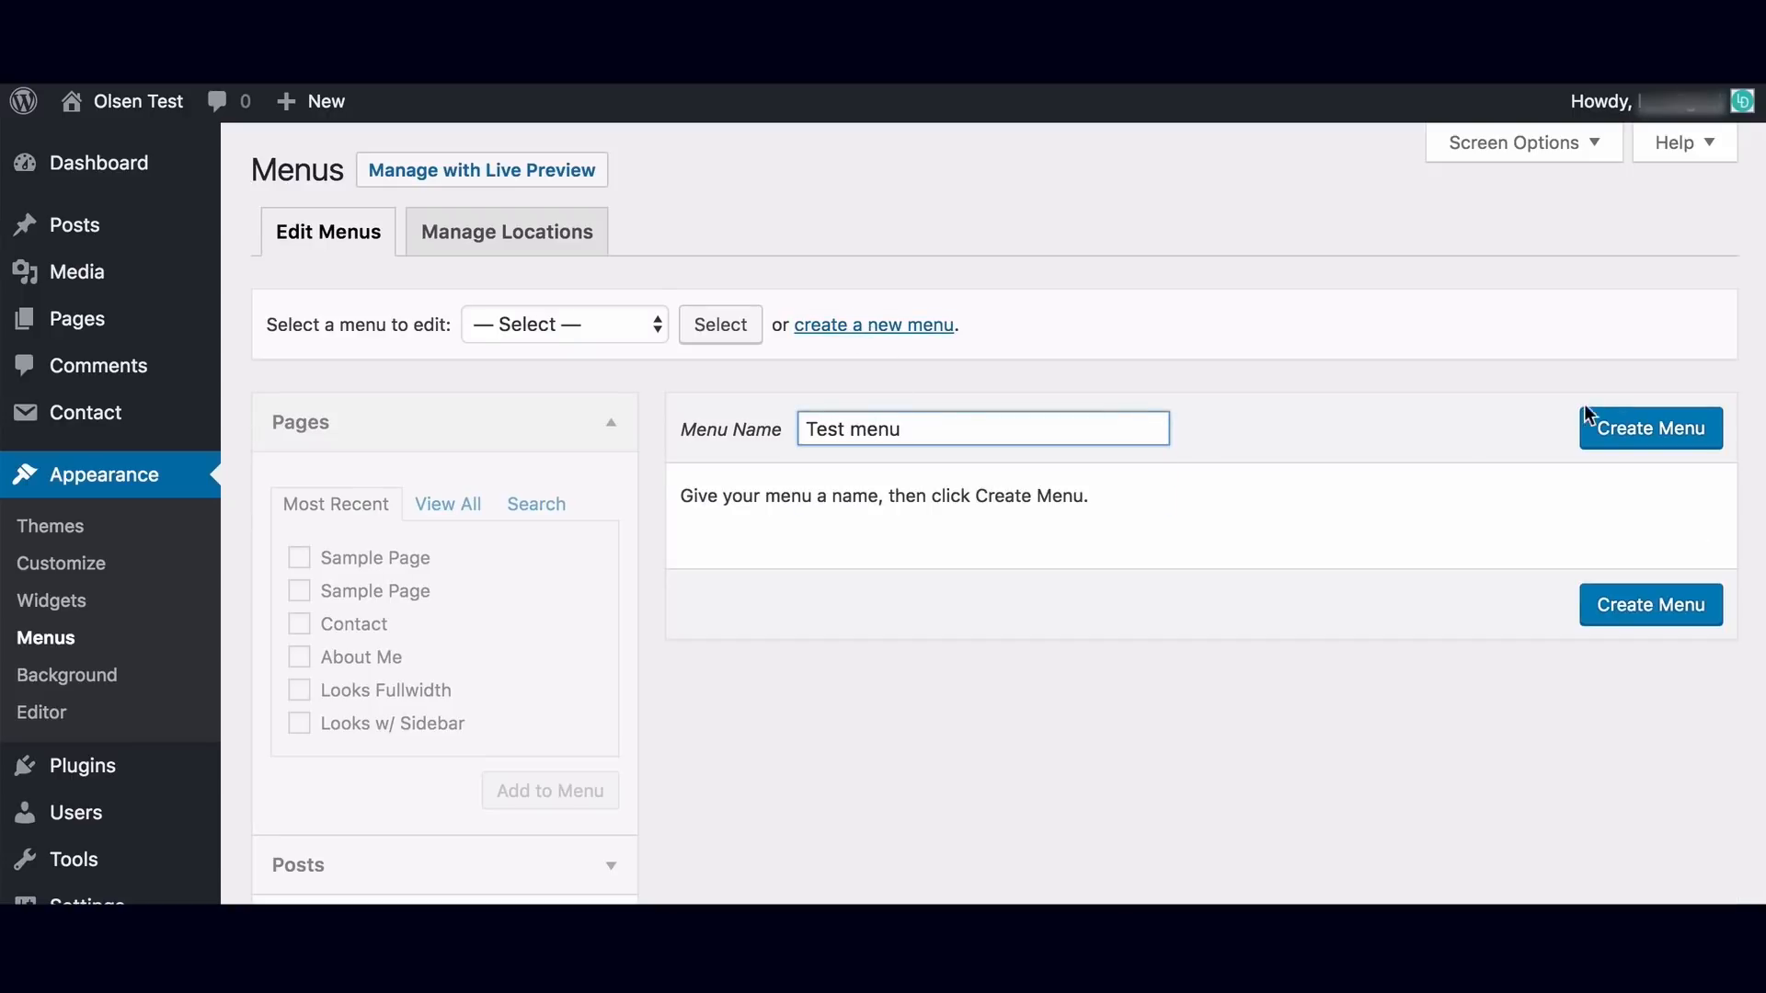
click(1642, 423)
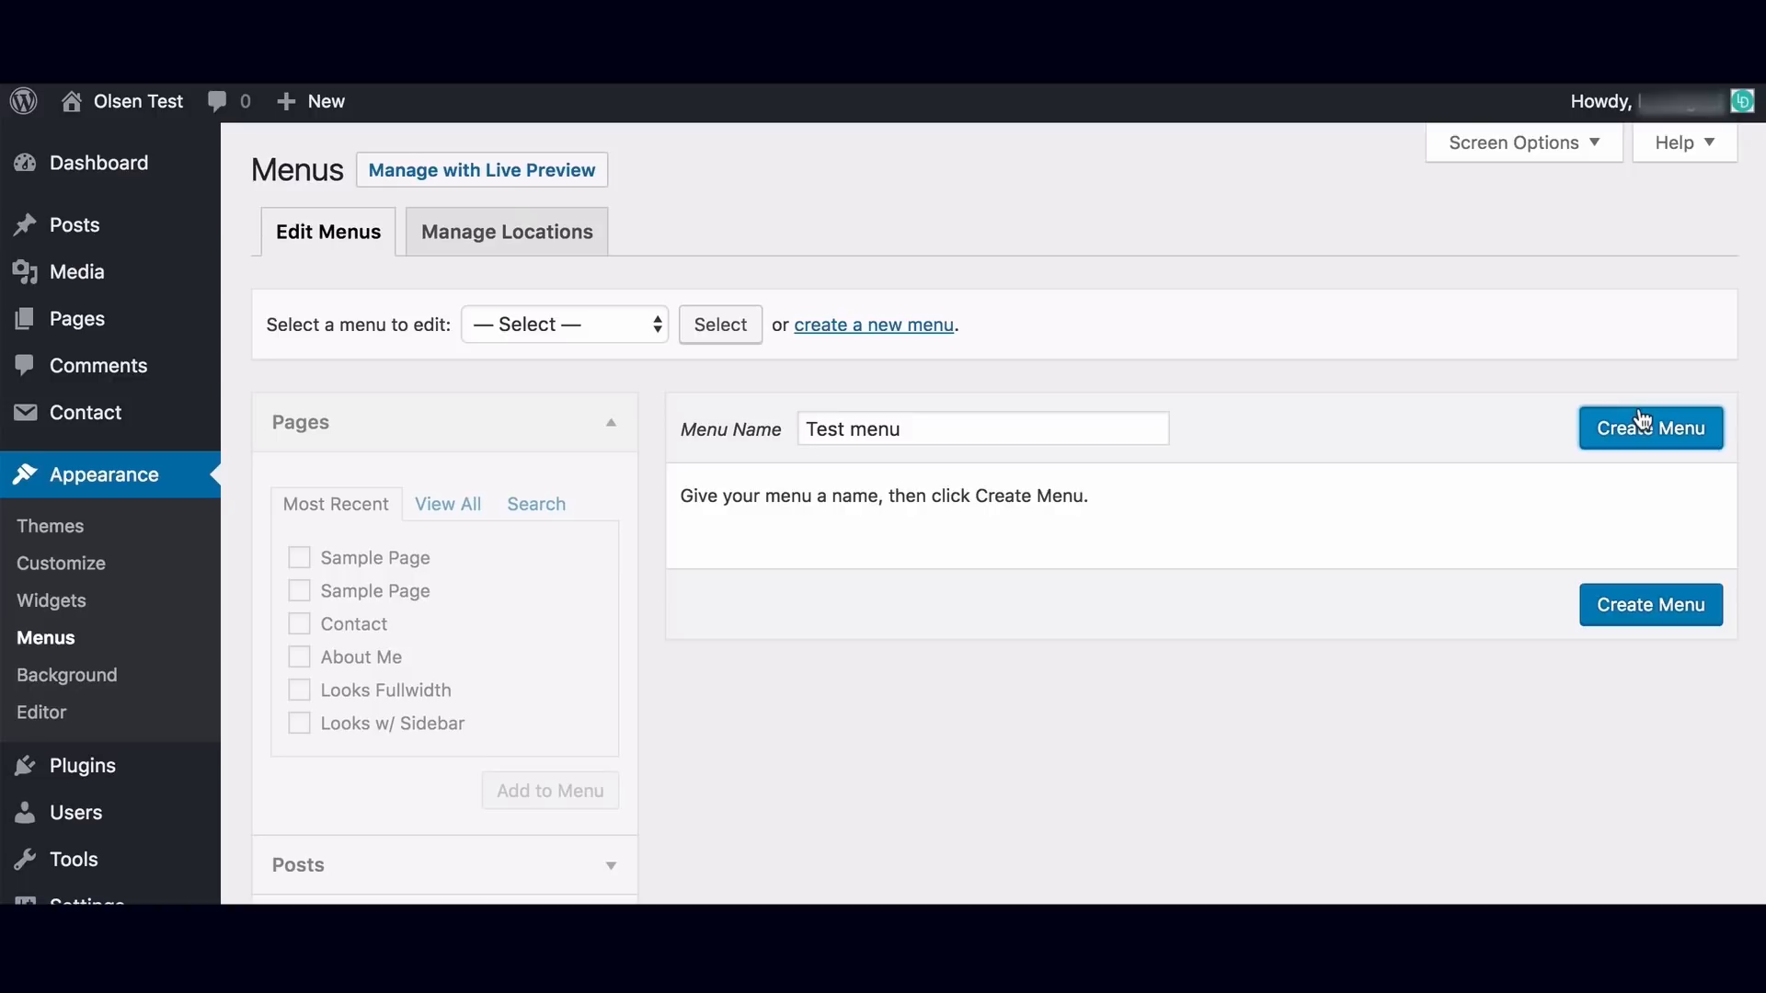
scroll(1049, 506, down, 2)
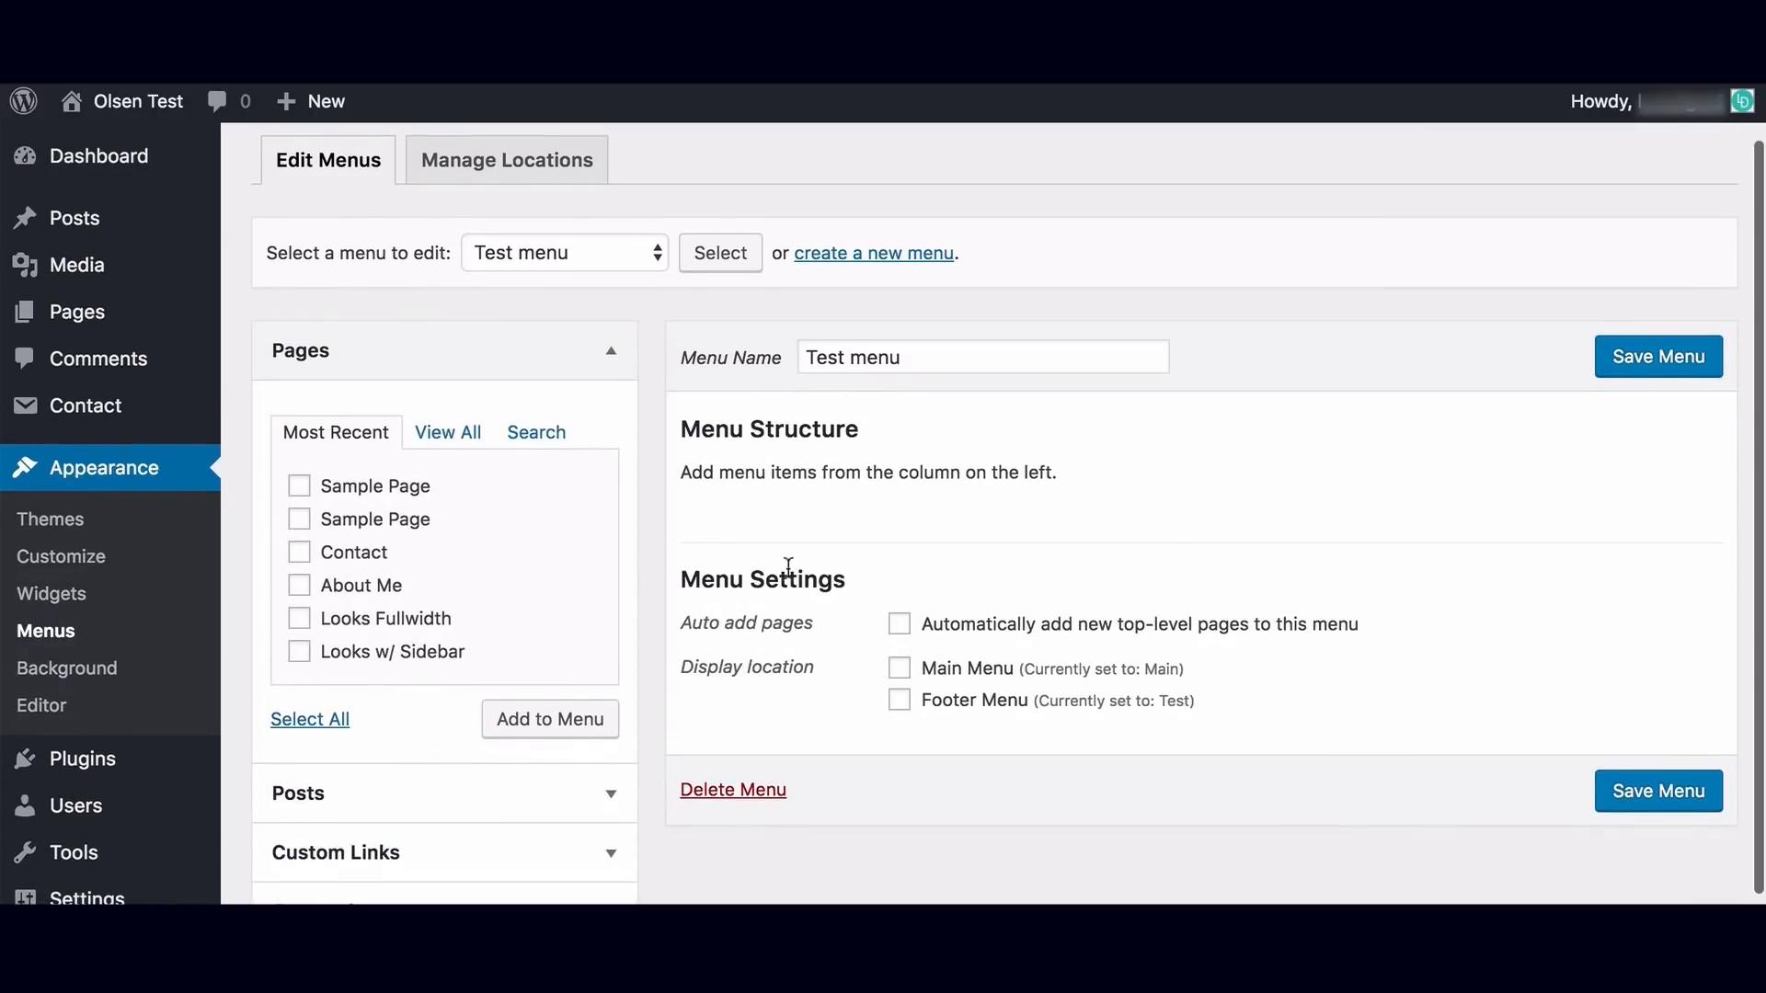
Assign Test menu to the Main Menu location and add the Contact and About Me pages.
click(904, 674)
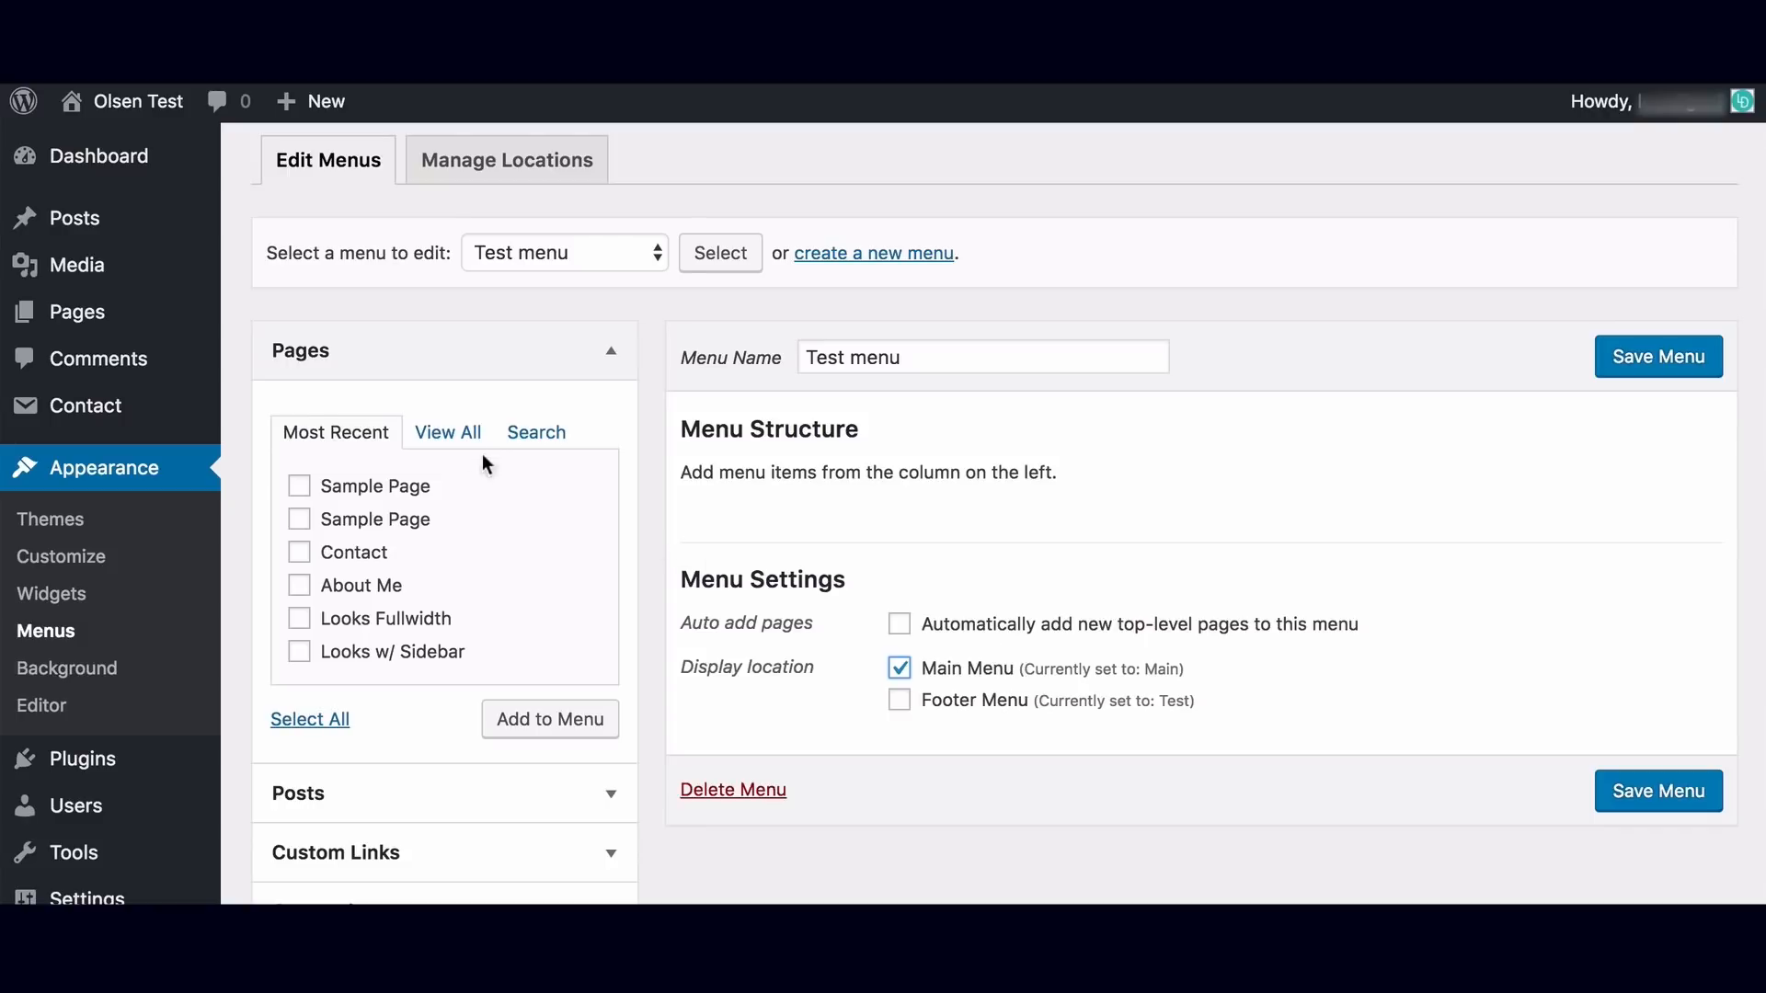
click(299, 586)
click(299, 553)
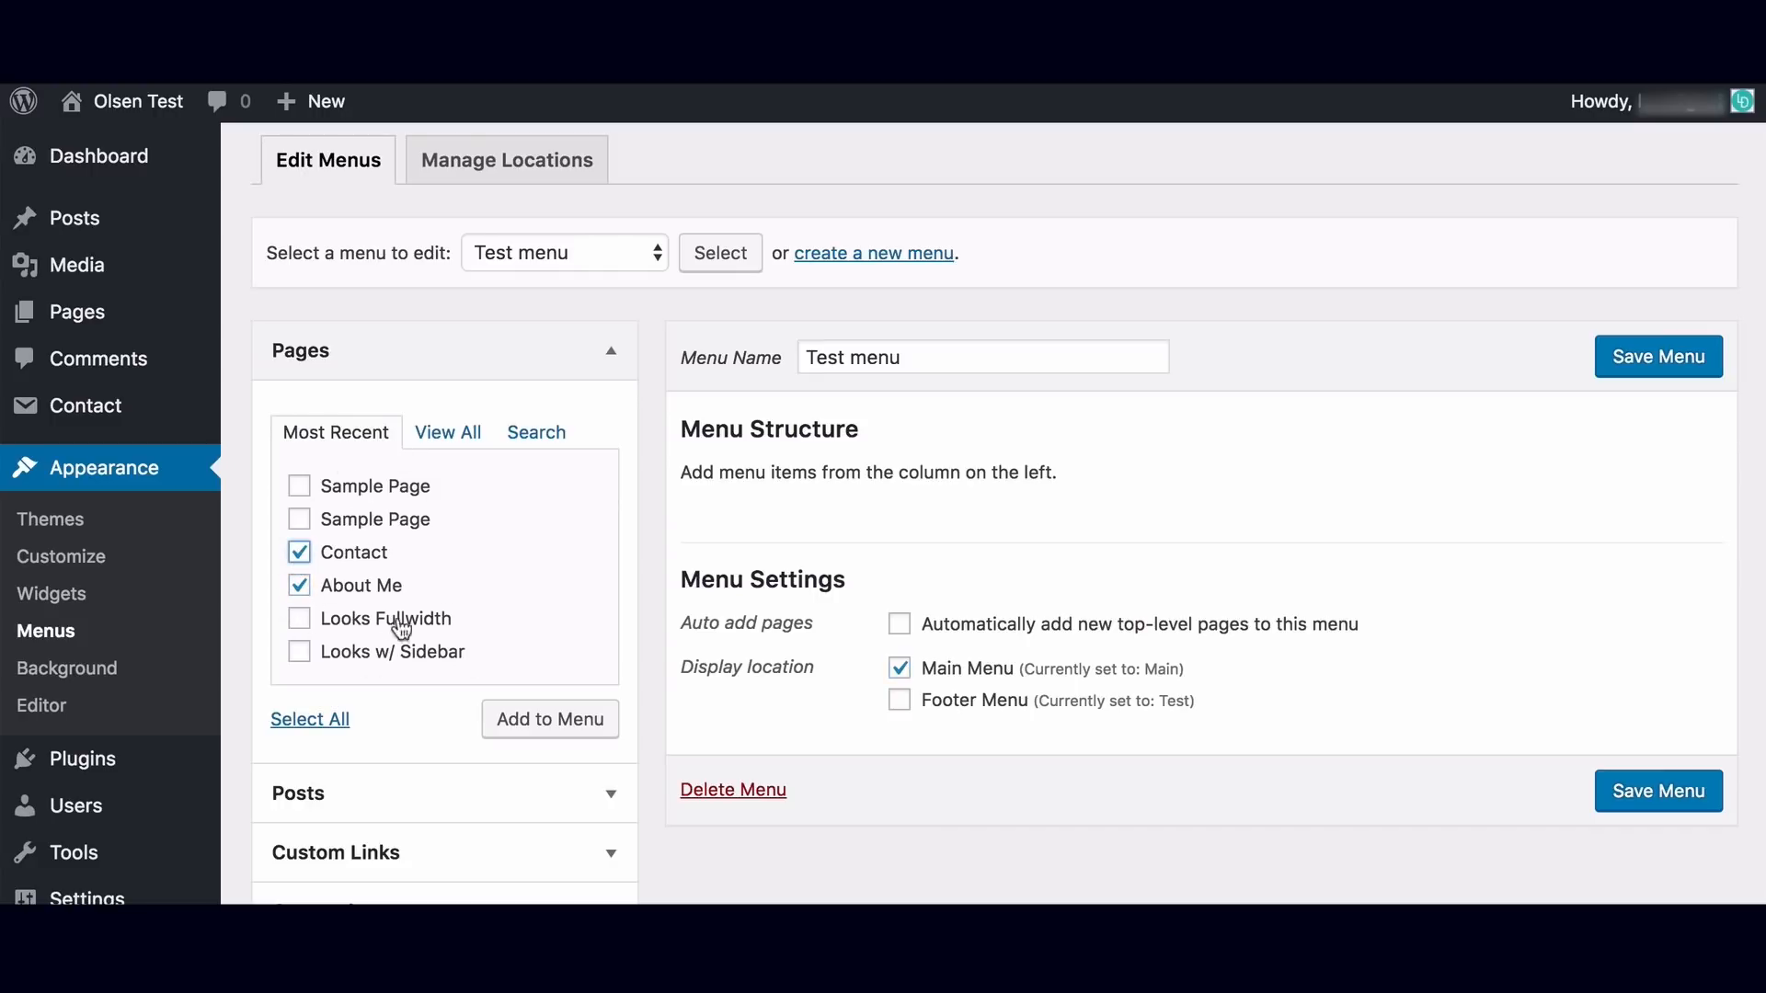
click(545, 727)
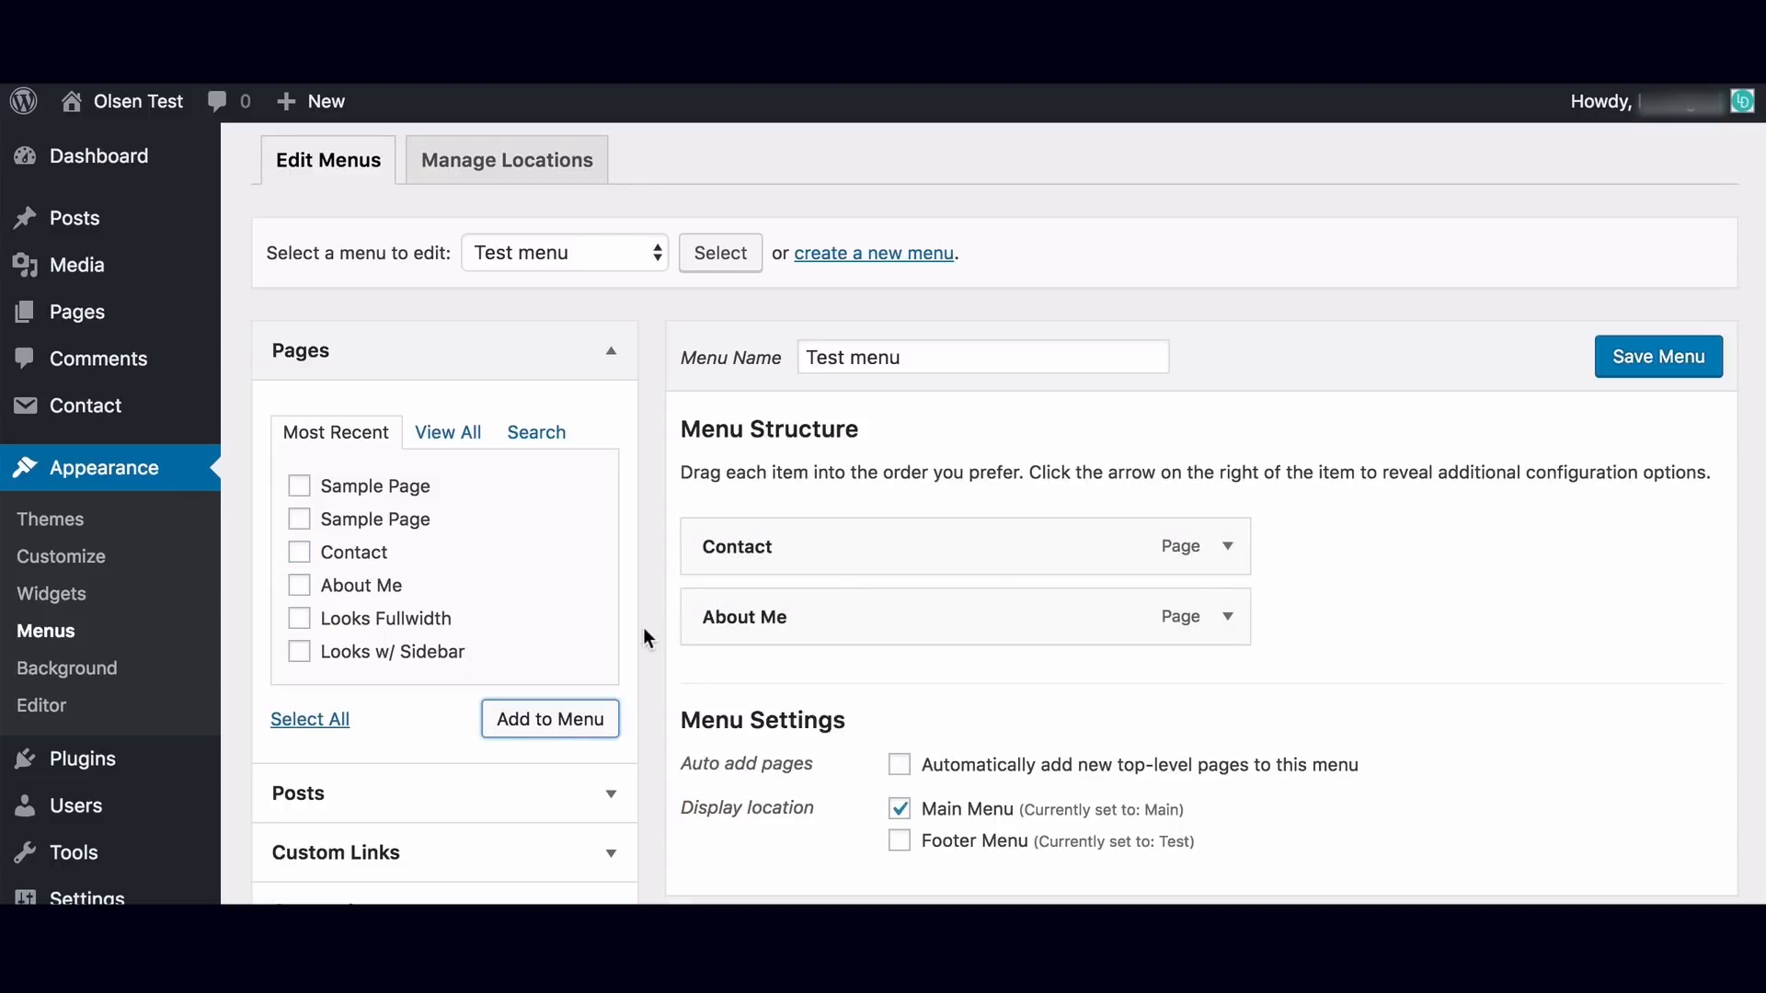
scroll(643, 639, down, 2)
click(593, 691)
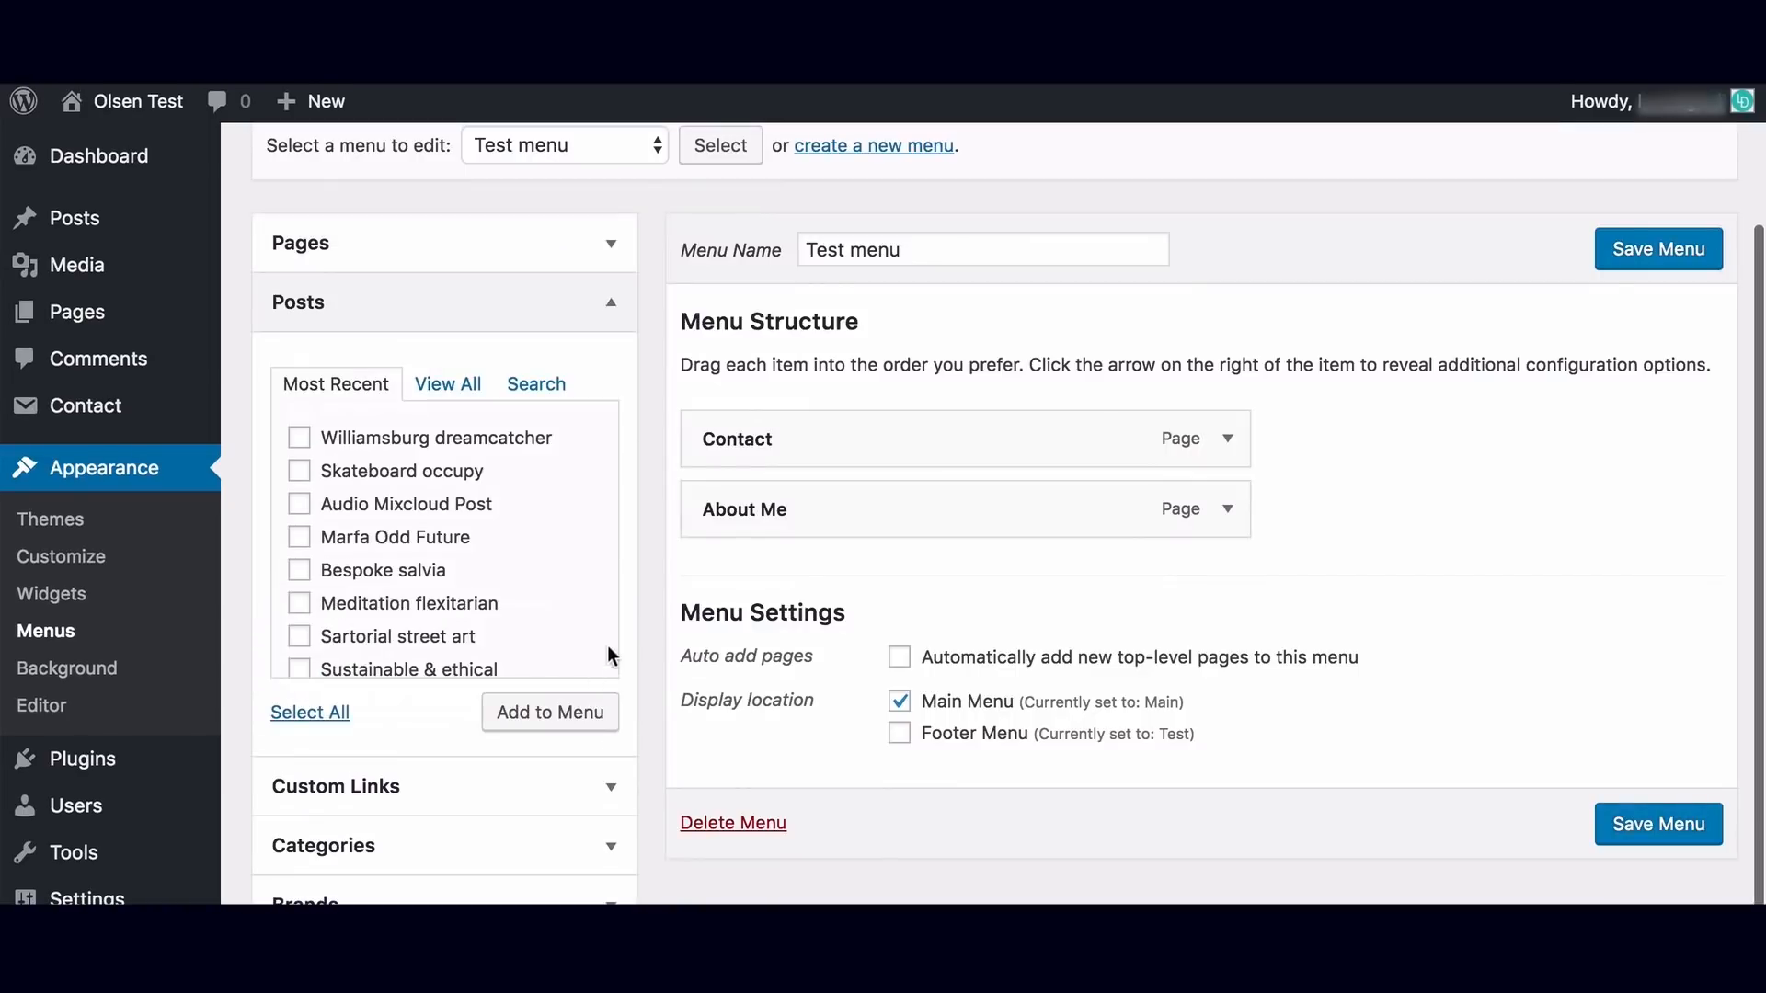
click(613, 318)
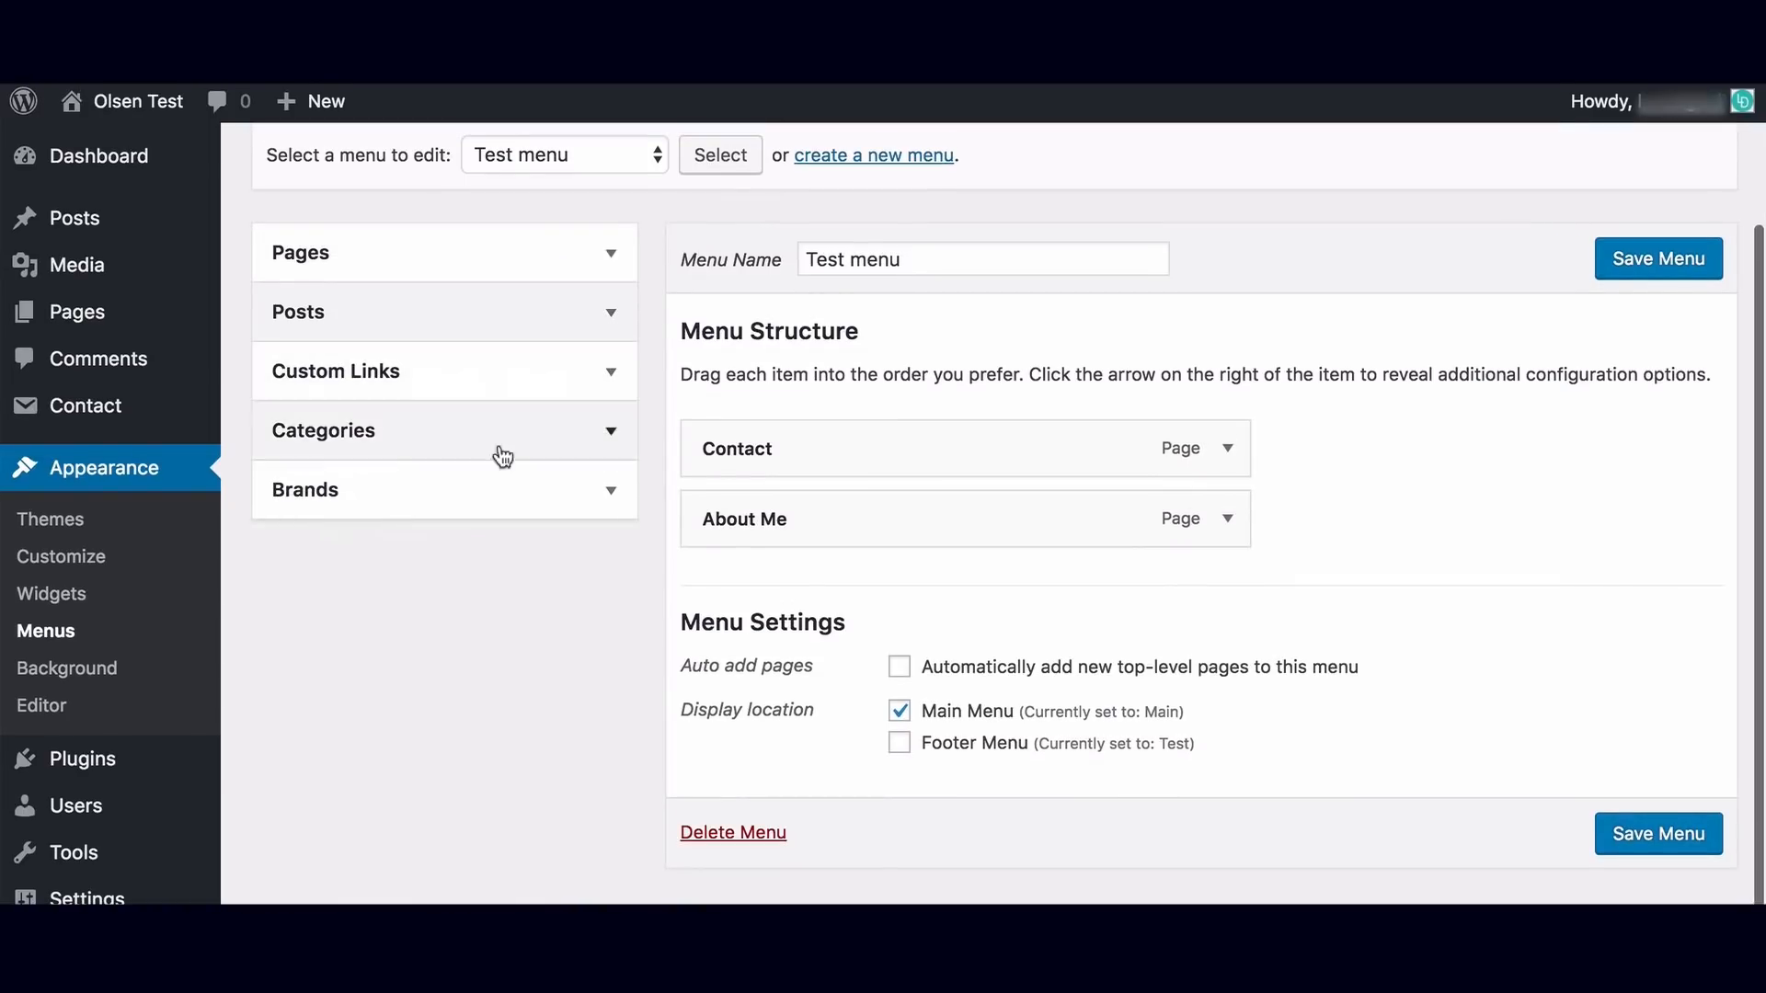
scroll(871, 476, up, 3)
Enable the Tags box in Screen Options, toggling CSS Classes and Link Target off and on.
click(1591, 143)
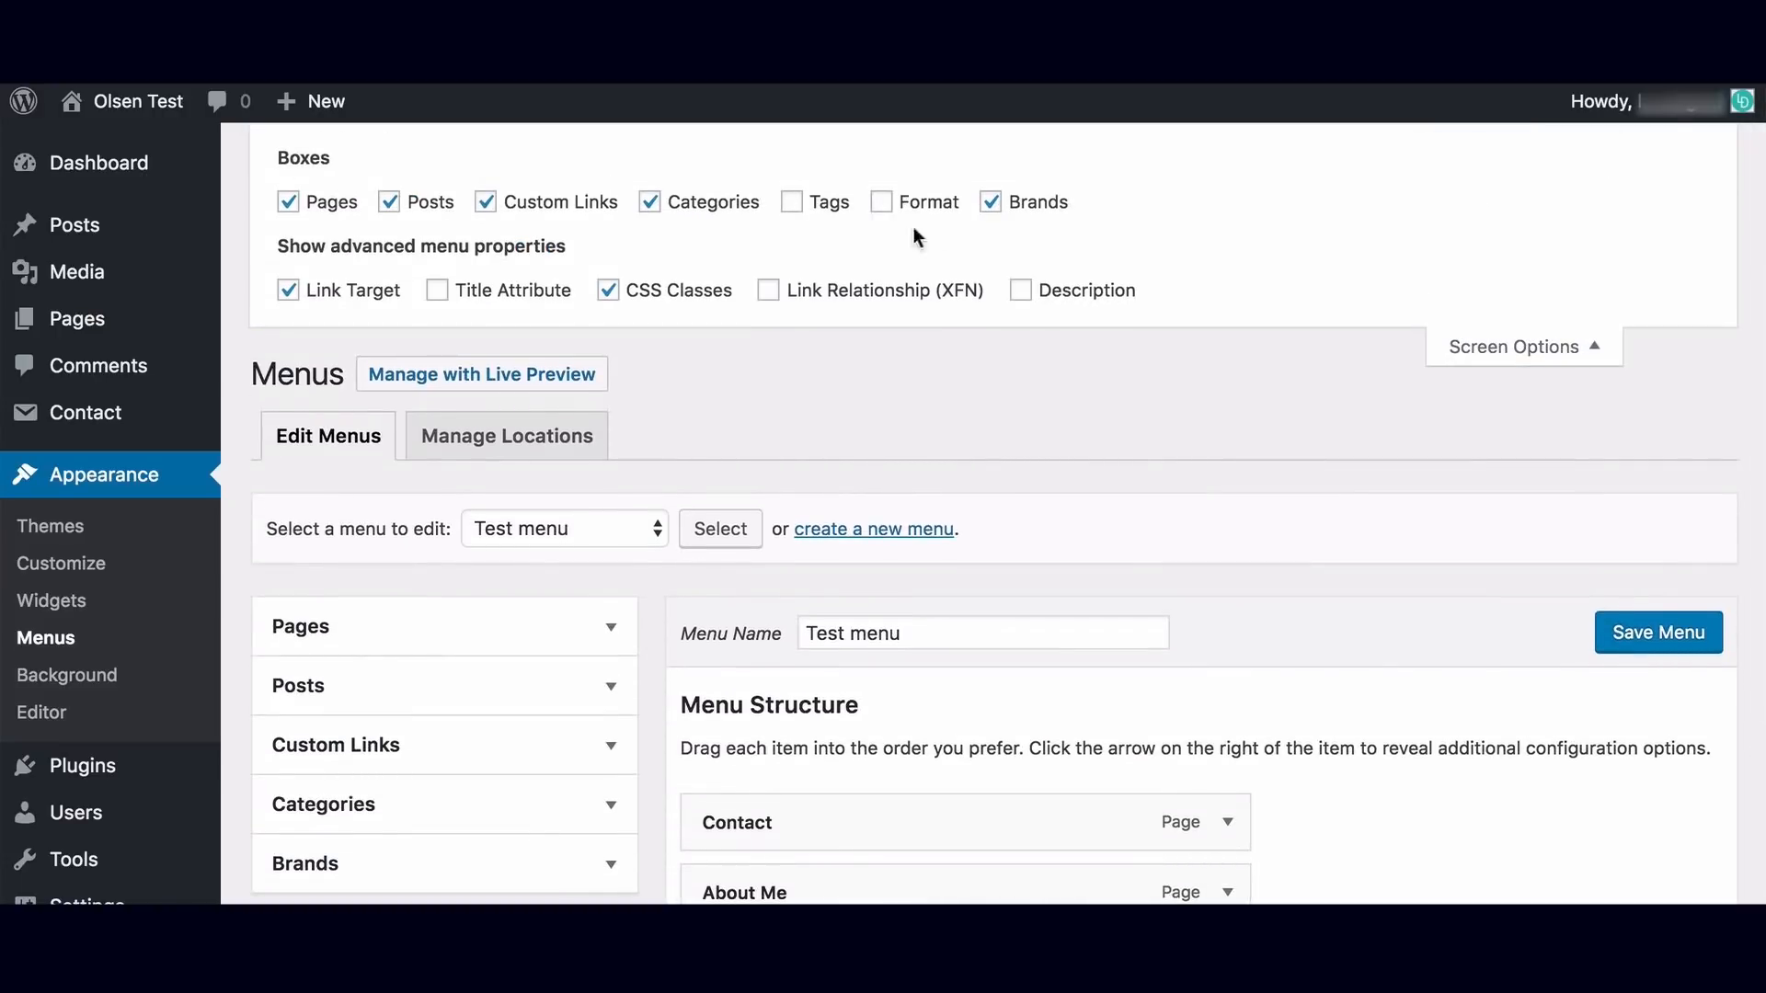
click(793, 203)
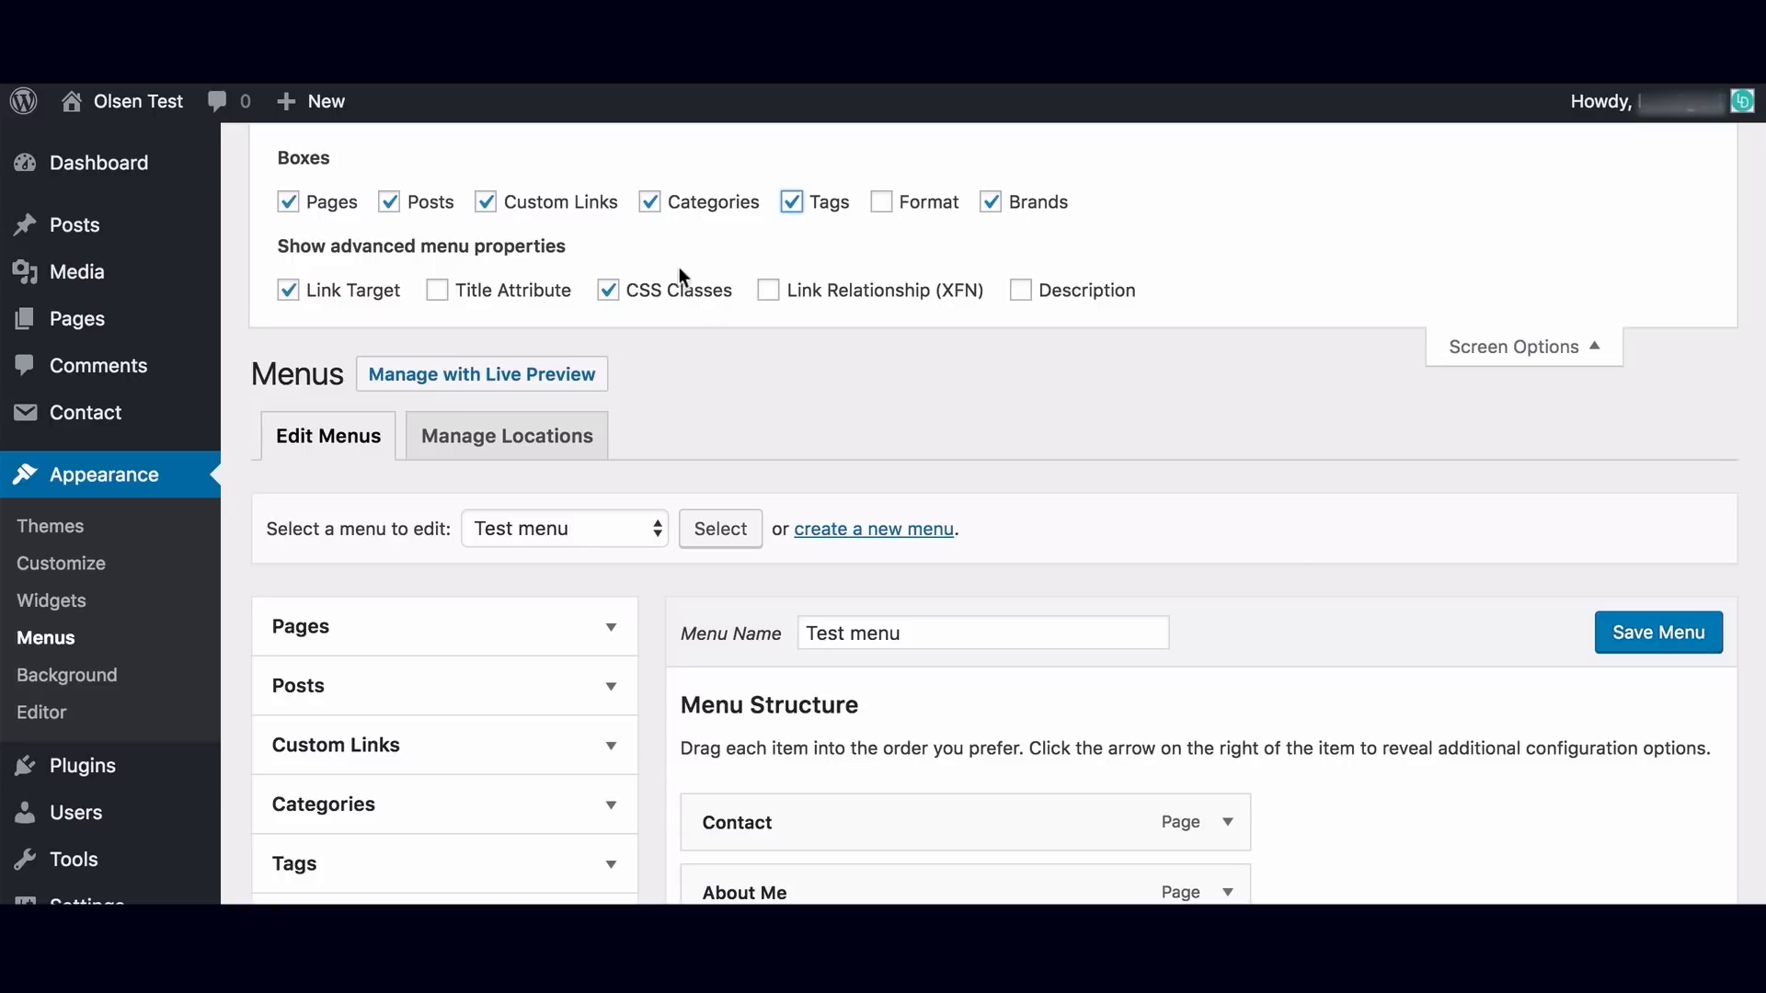
click(608, 290)
click(608, 293)
click(294, 292)
click(298, 292)
click(1589, 345)
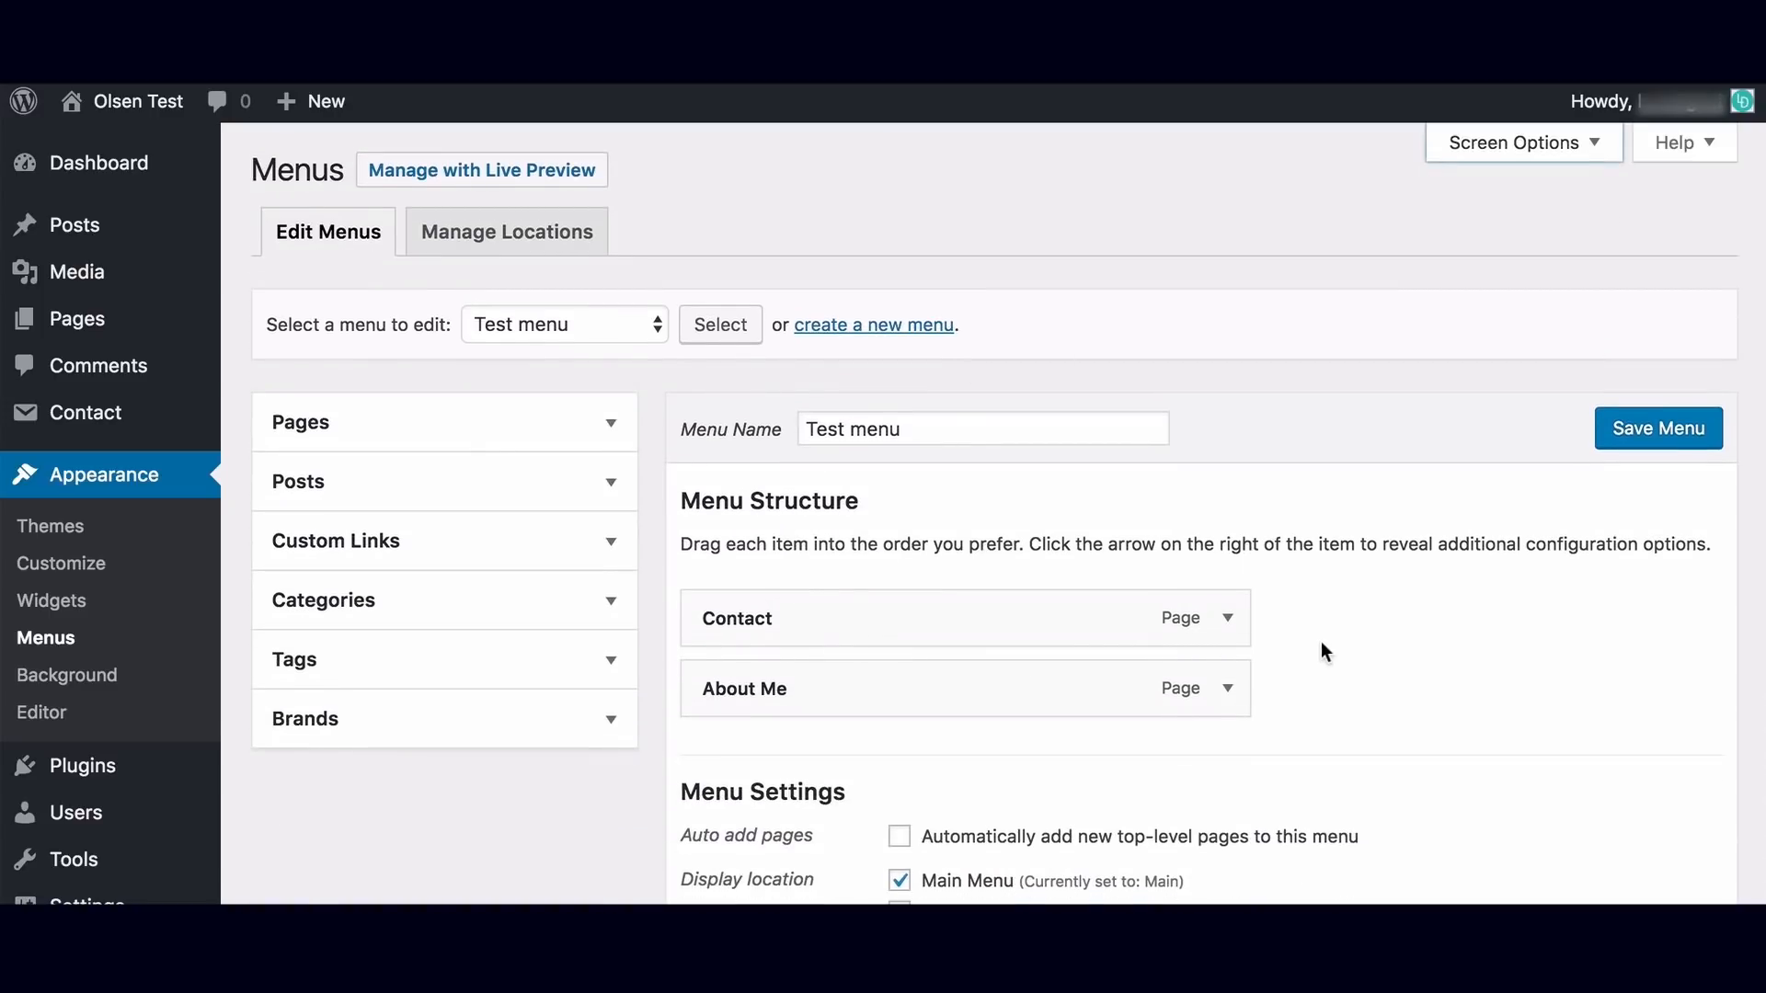
Save the Test menu, check the page help, and leave the menu editor.
scroll(1328, 665, down, 2)
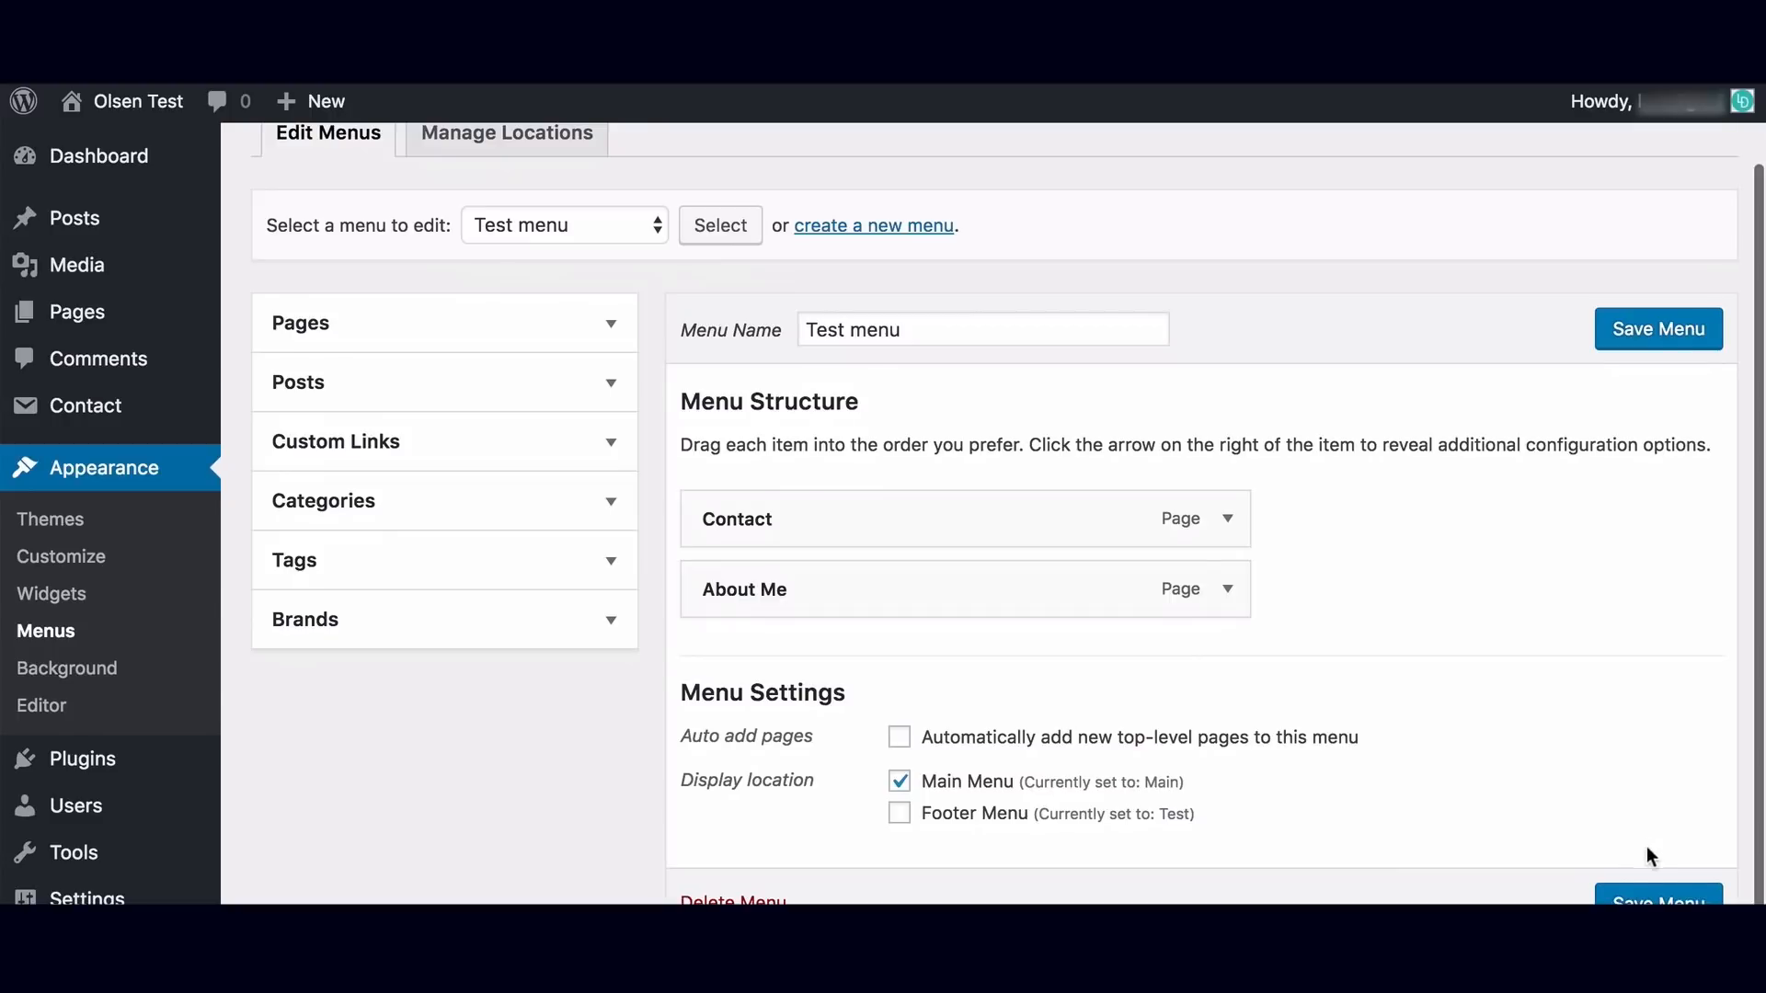
click(1660, 900)
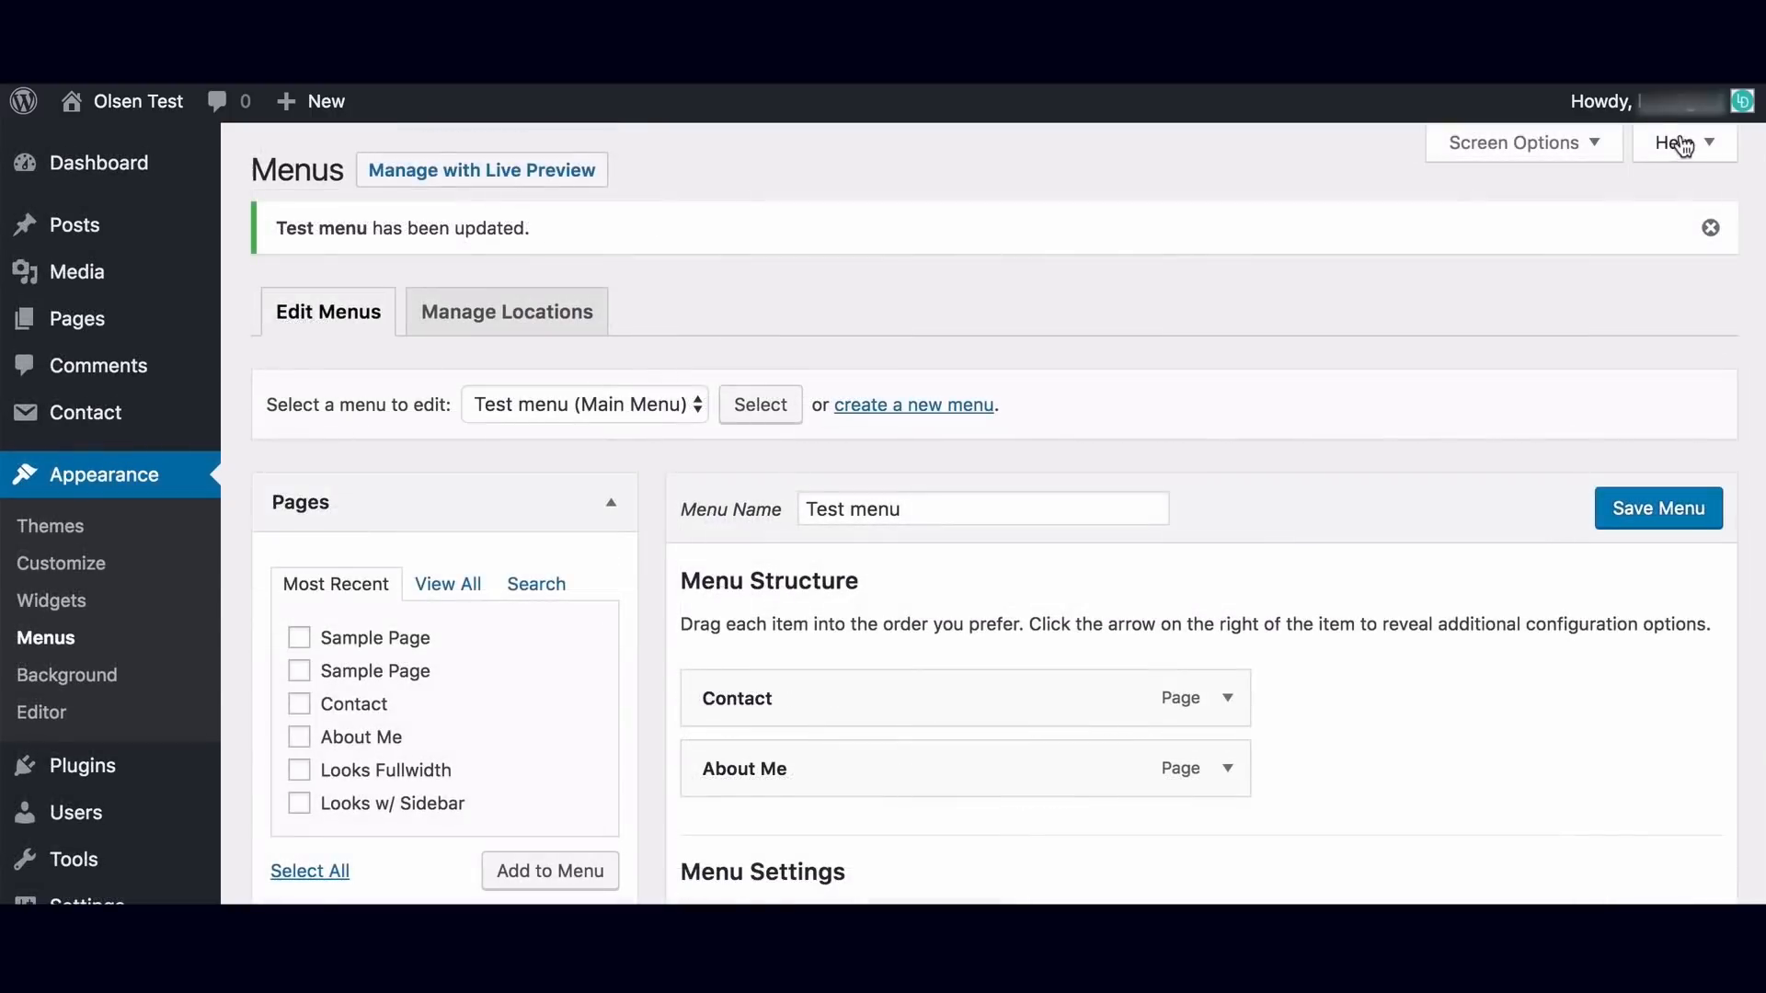
click(1683, 143)
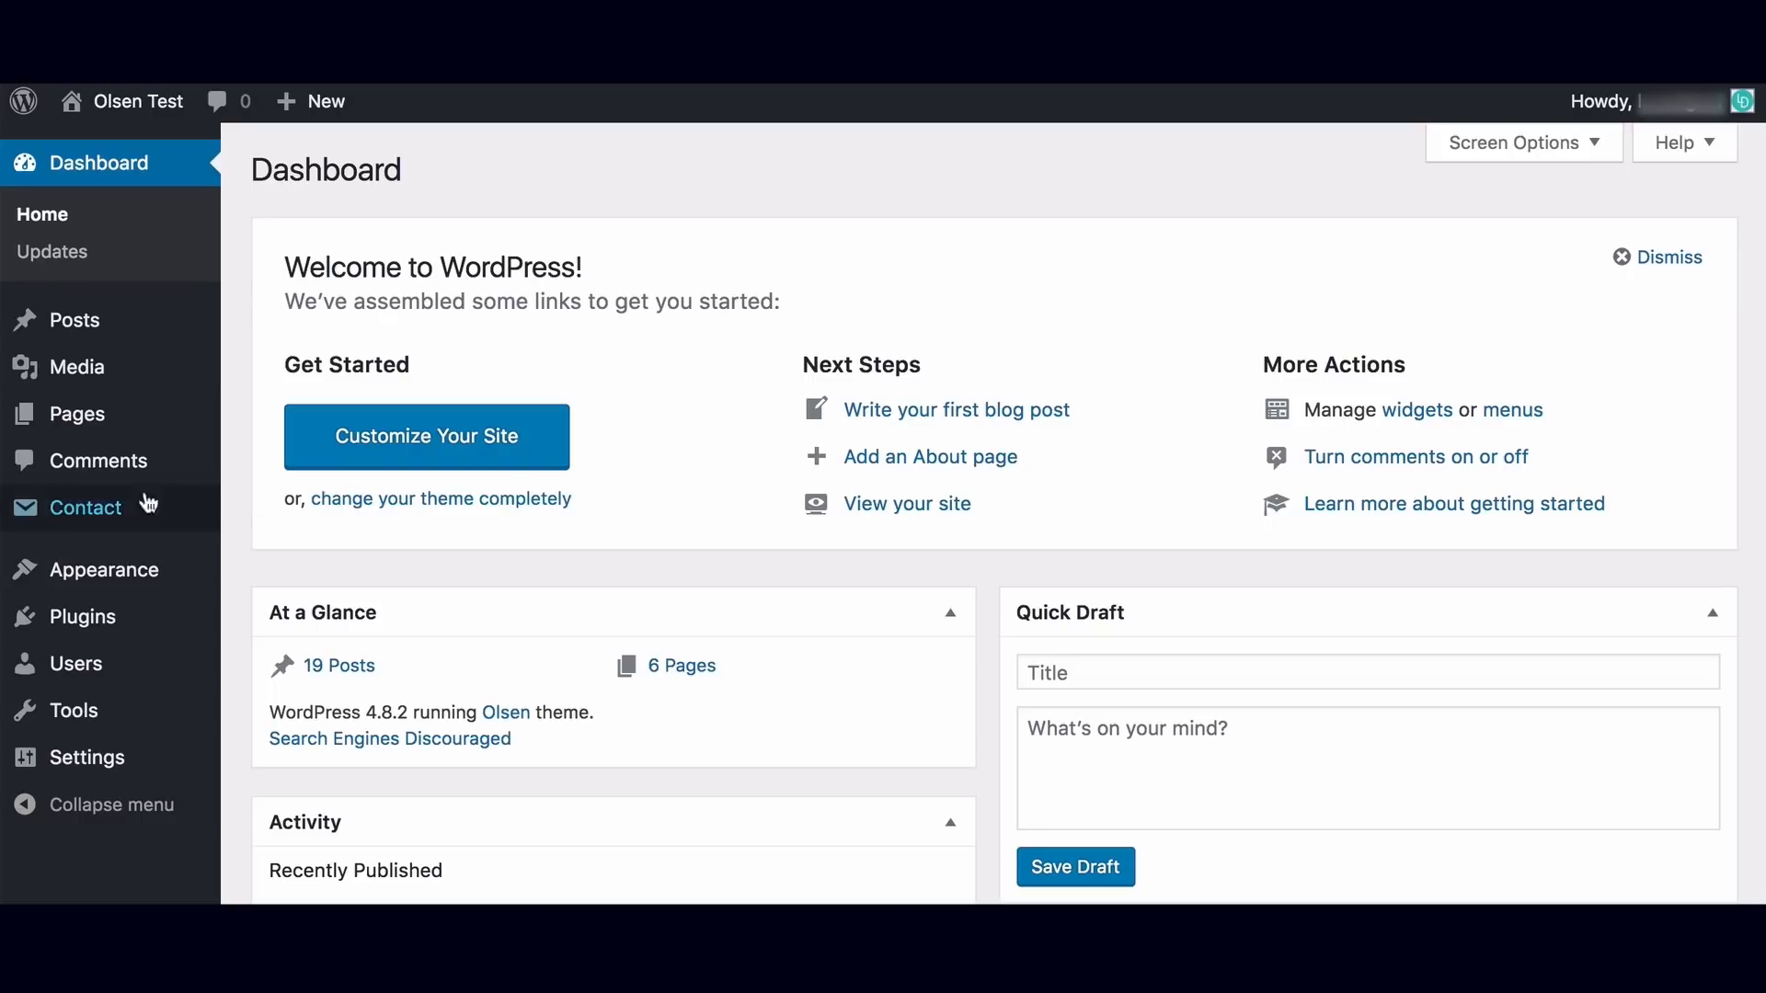
click(267, 649)
Go to Appearance > Widgets and expand the Blog sidebar's Recent Posts widget showing 4 posts.
scroll(516, 593, down, 4)
scroll(516, 598, down, 5)
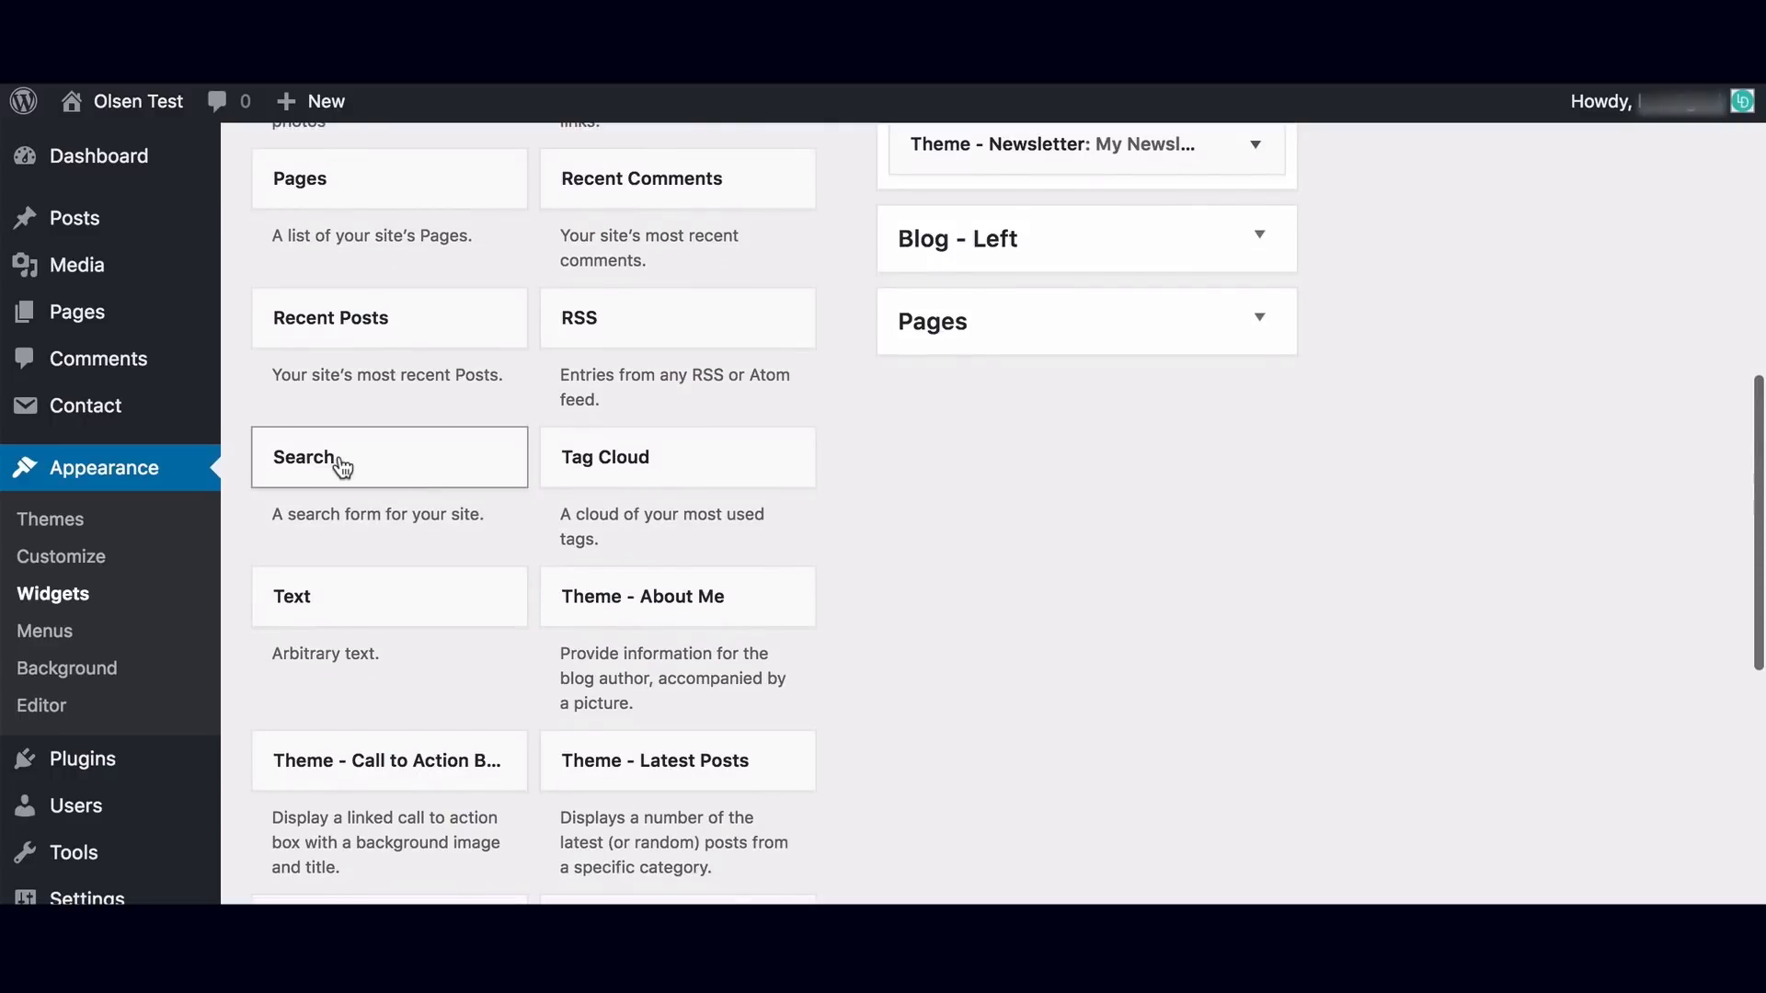
scroll(345, 479, down, 1)
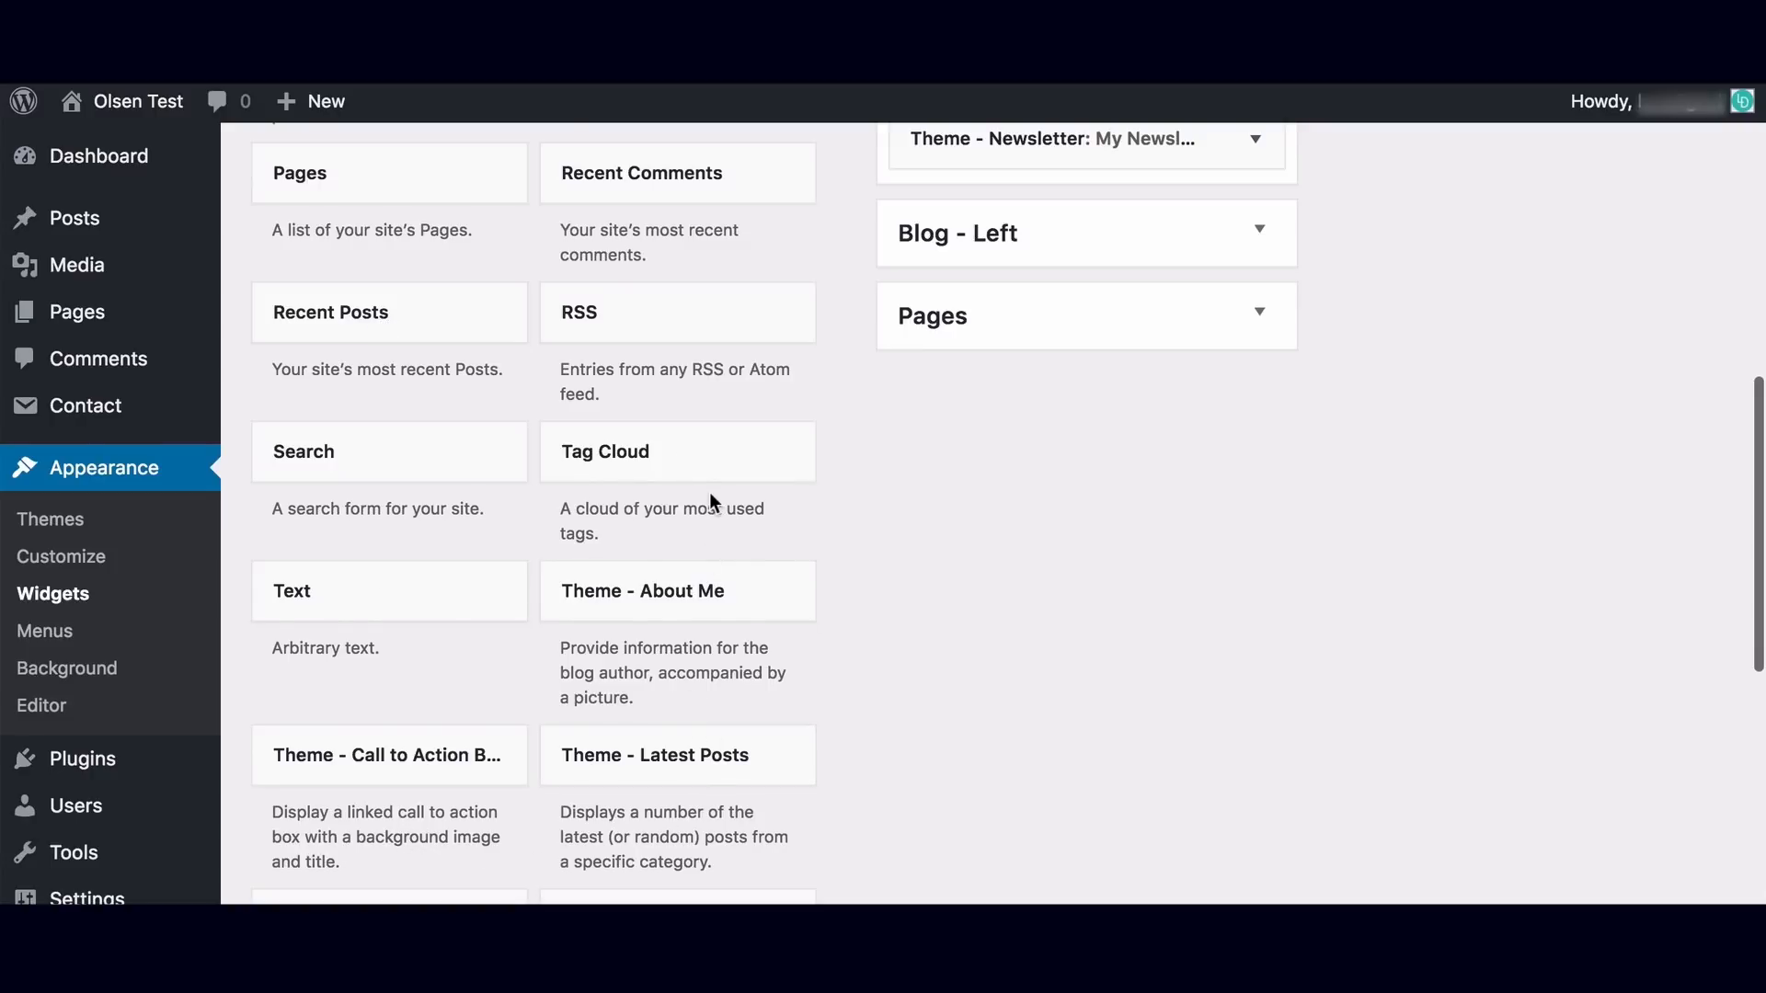
scroll(709, 493, up, 5)
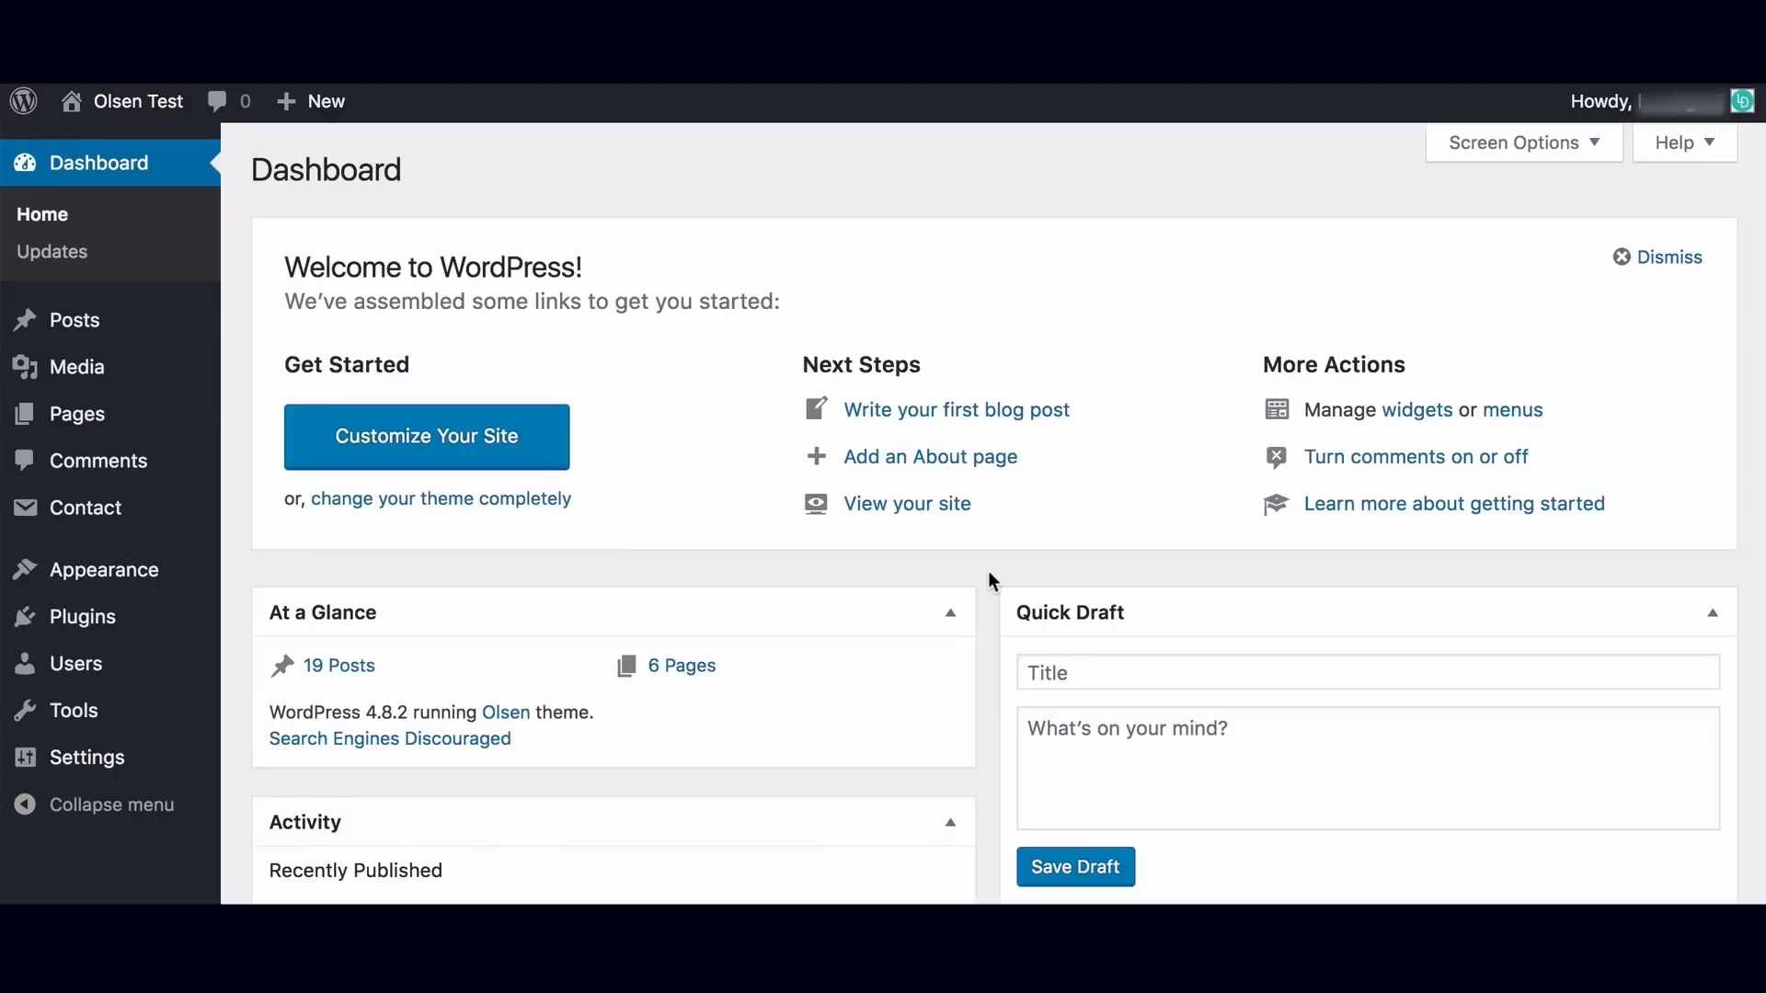
mouse_move(92, 575)
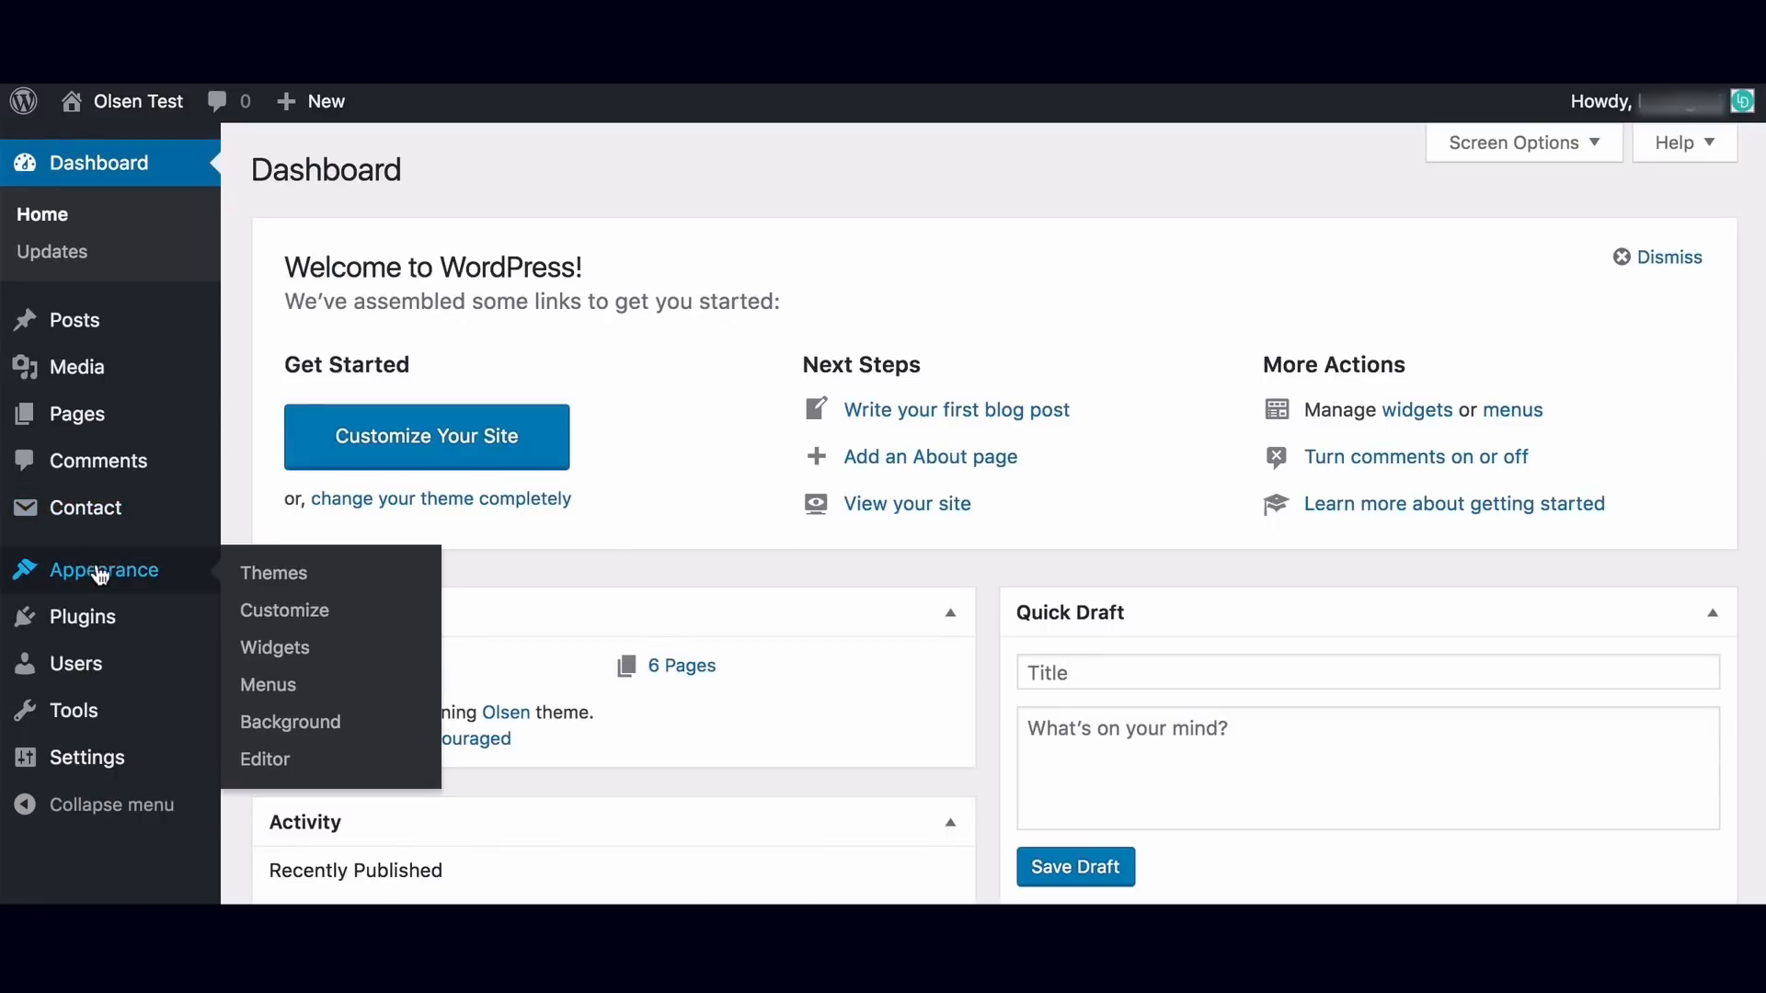
click(288, 663)
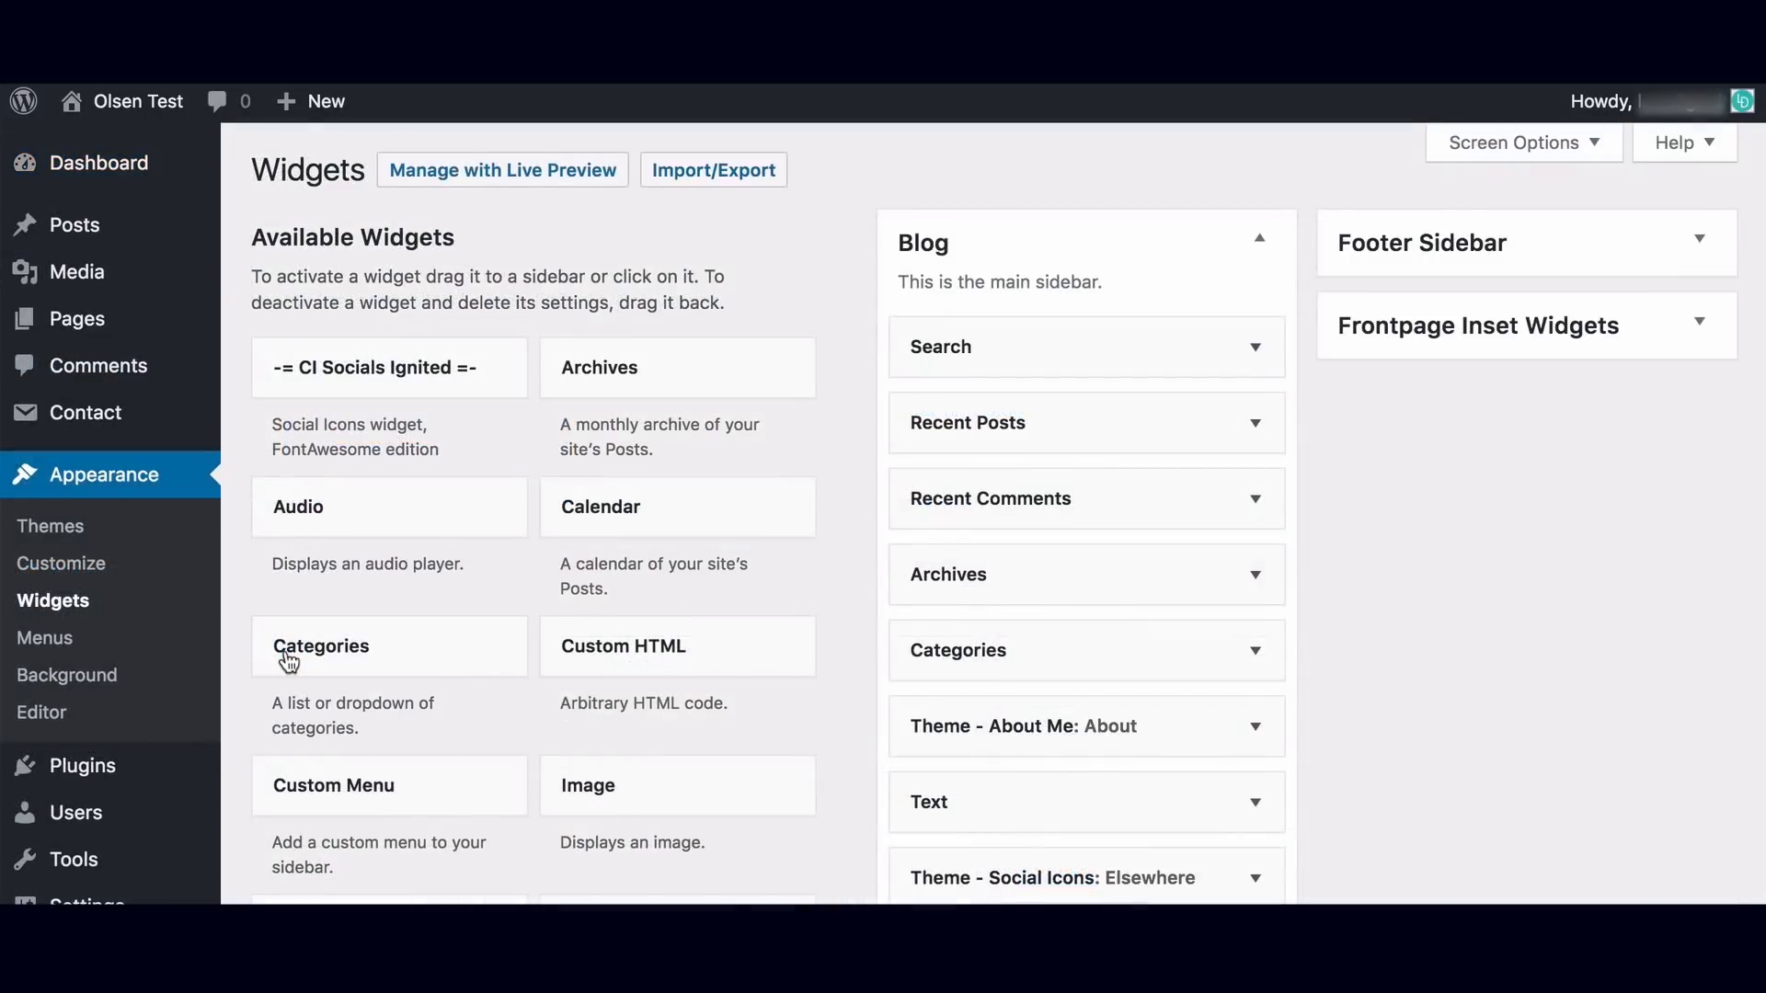
scroll(288, 662, down, 7)
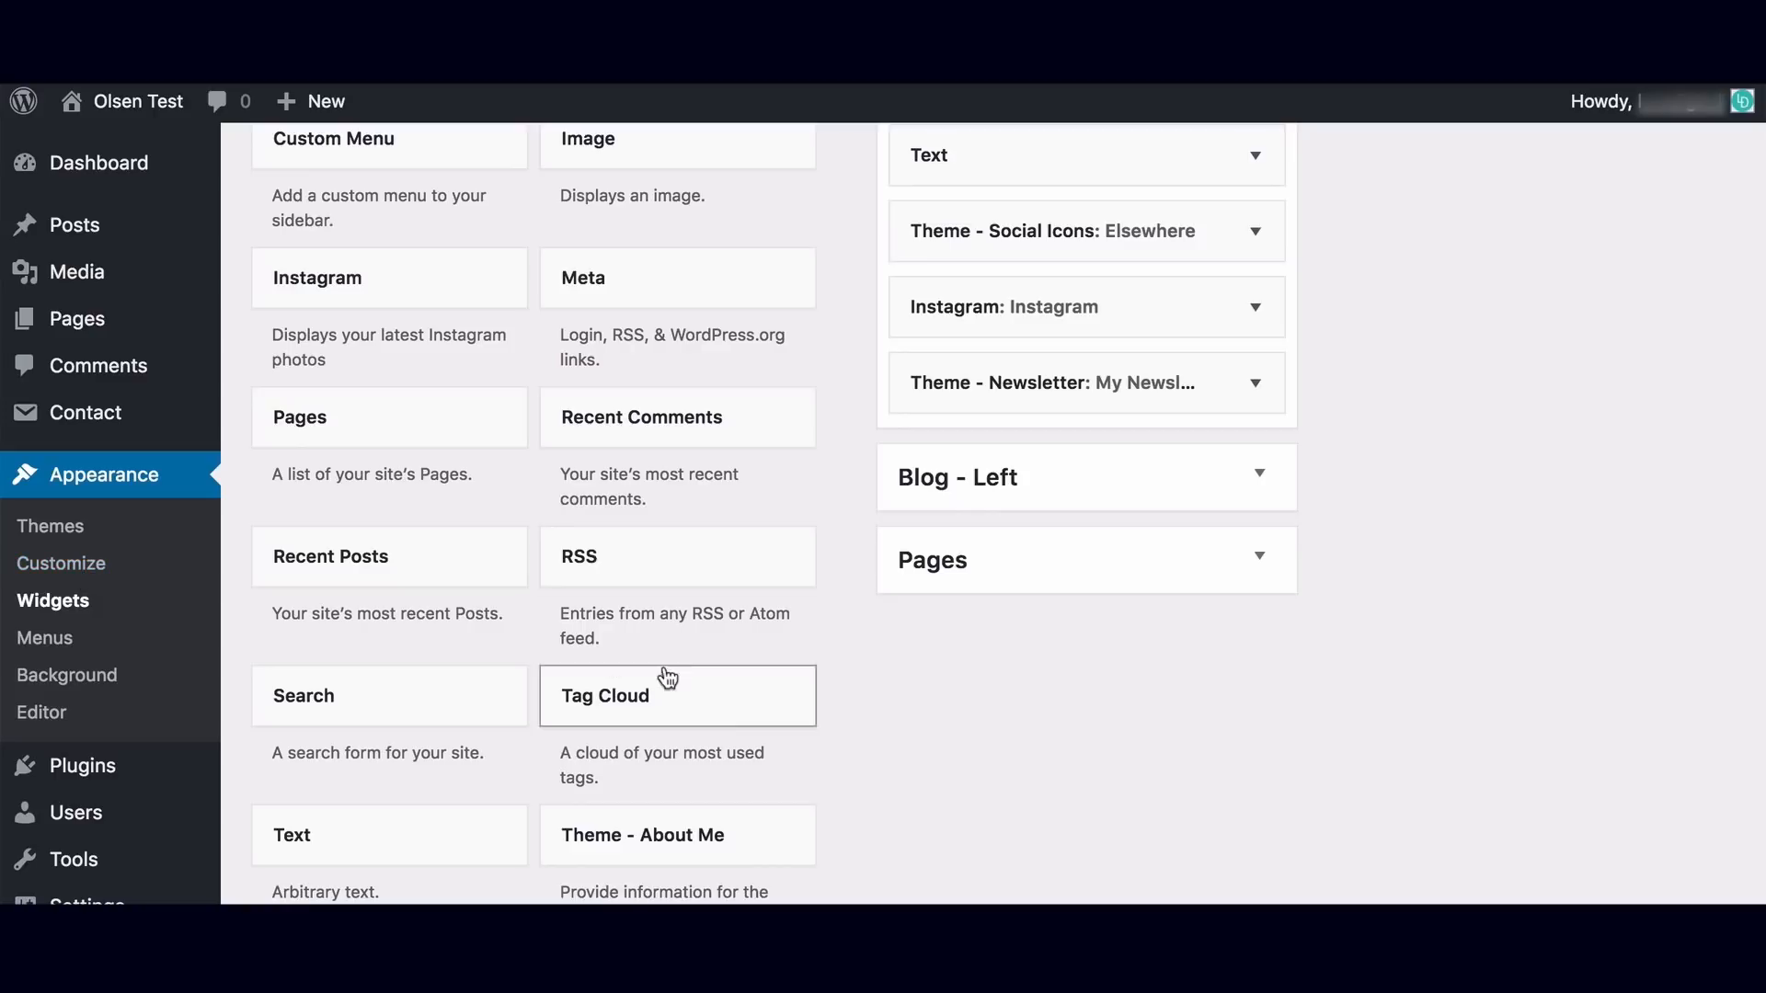
scroll(861, 690, up, 7)
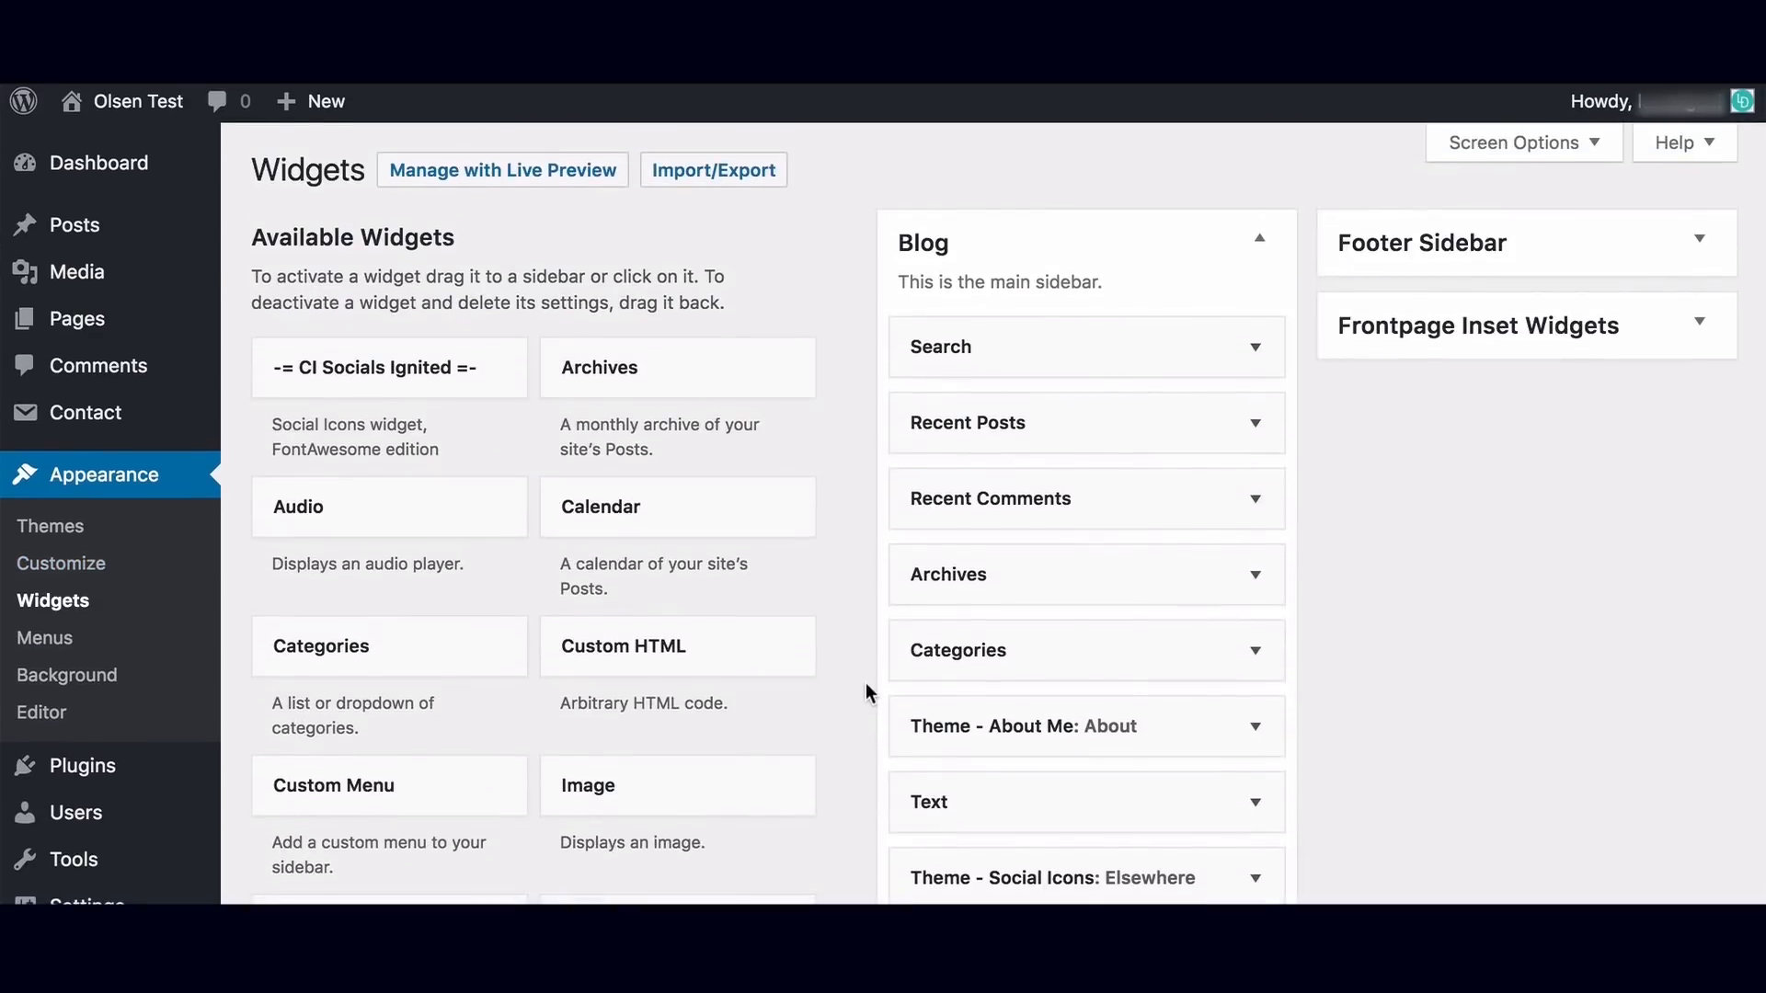
click(1257, 424)
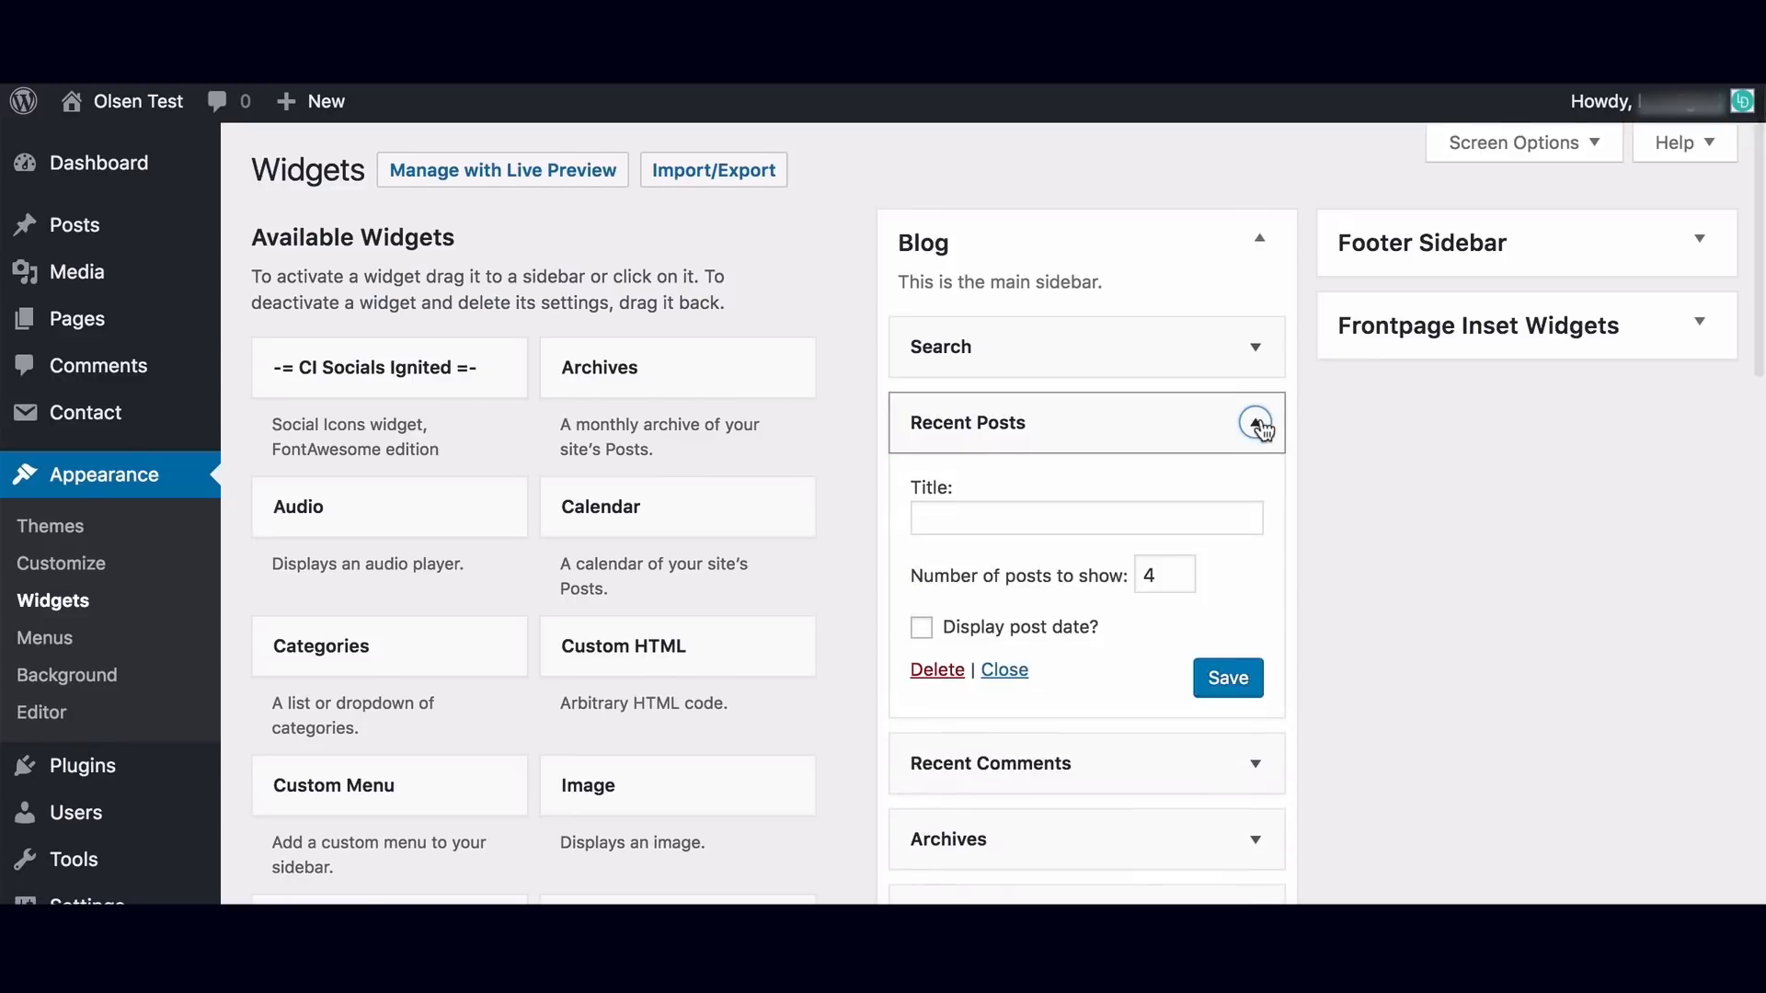
Set Recent Posts to show 5 posts, save it, and drag it below Archives.
scroll(1186, 544, down, 1)
double_click(1166, 545)
text(5)
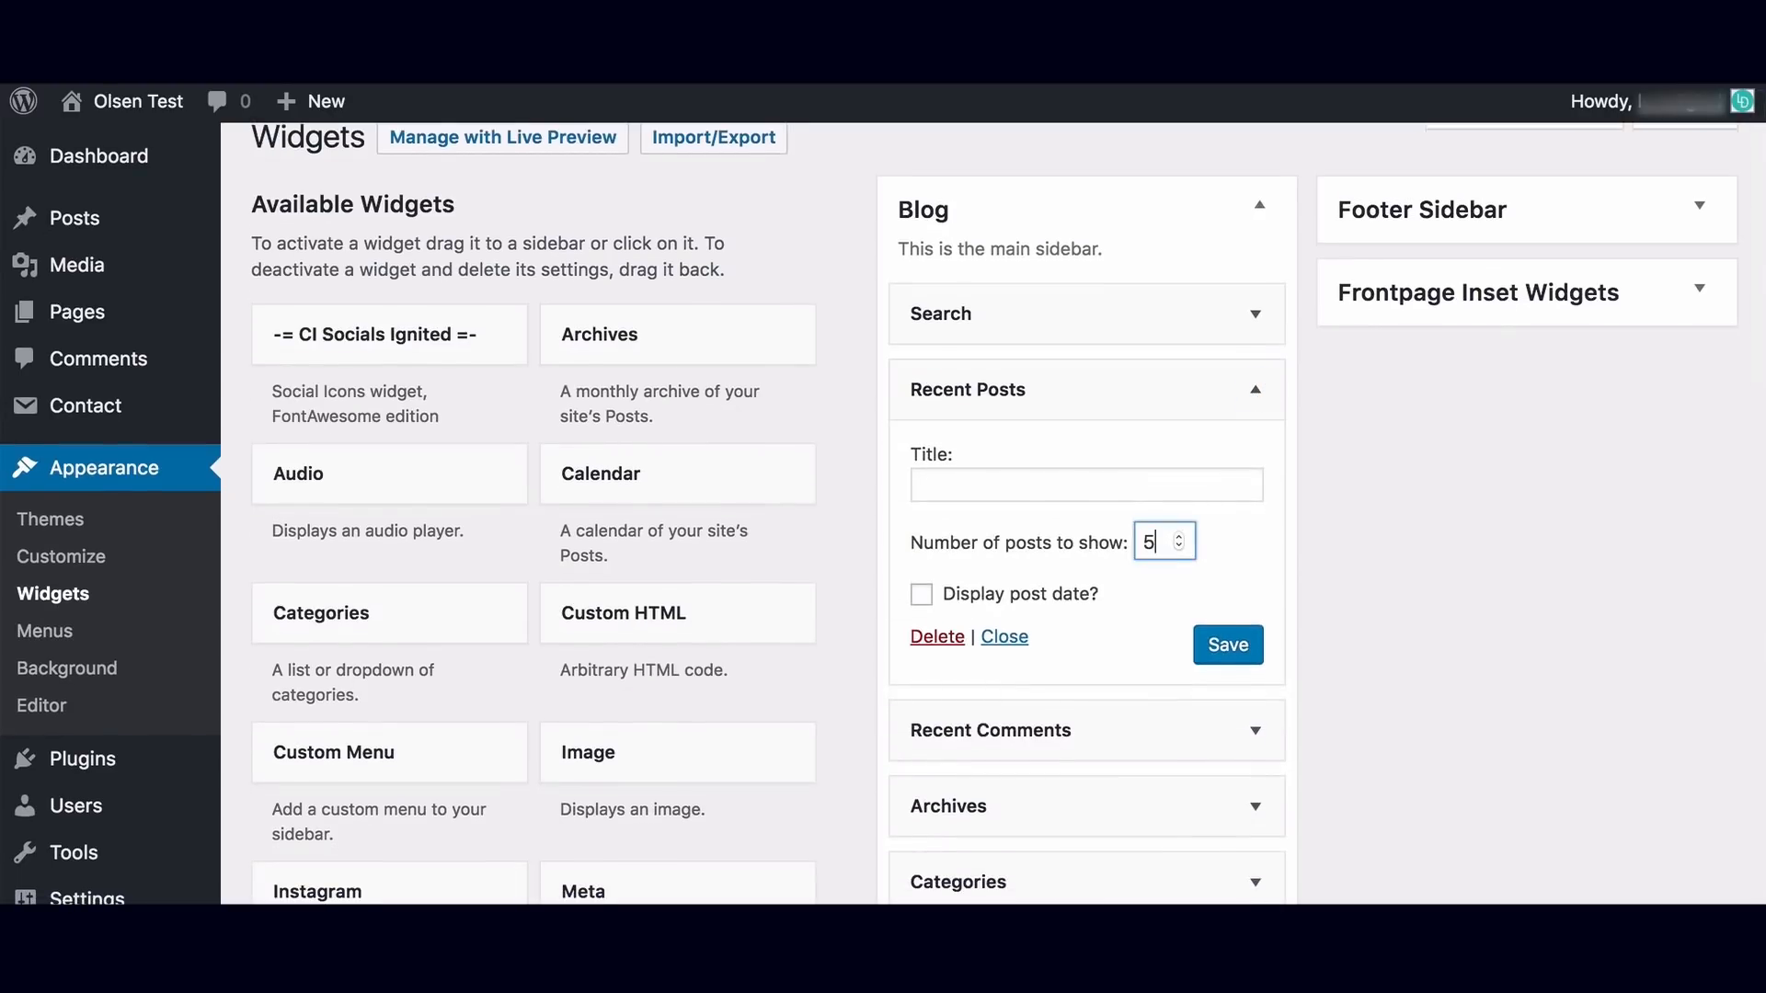
click(1211, 649)
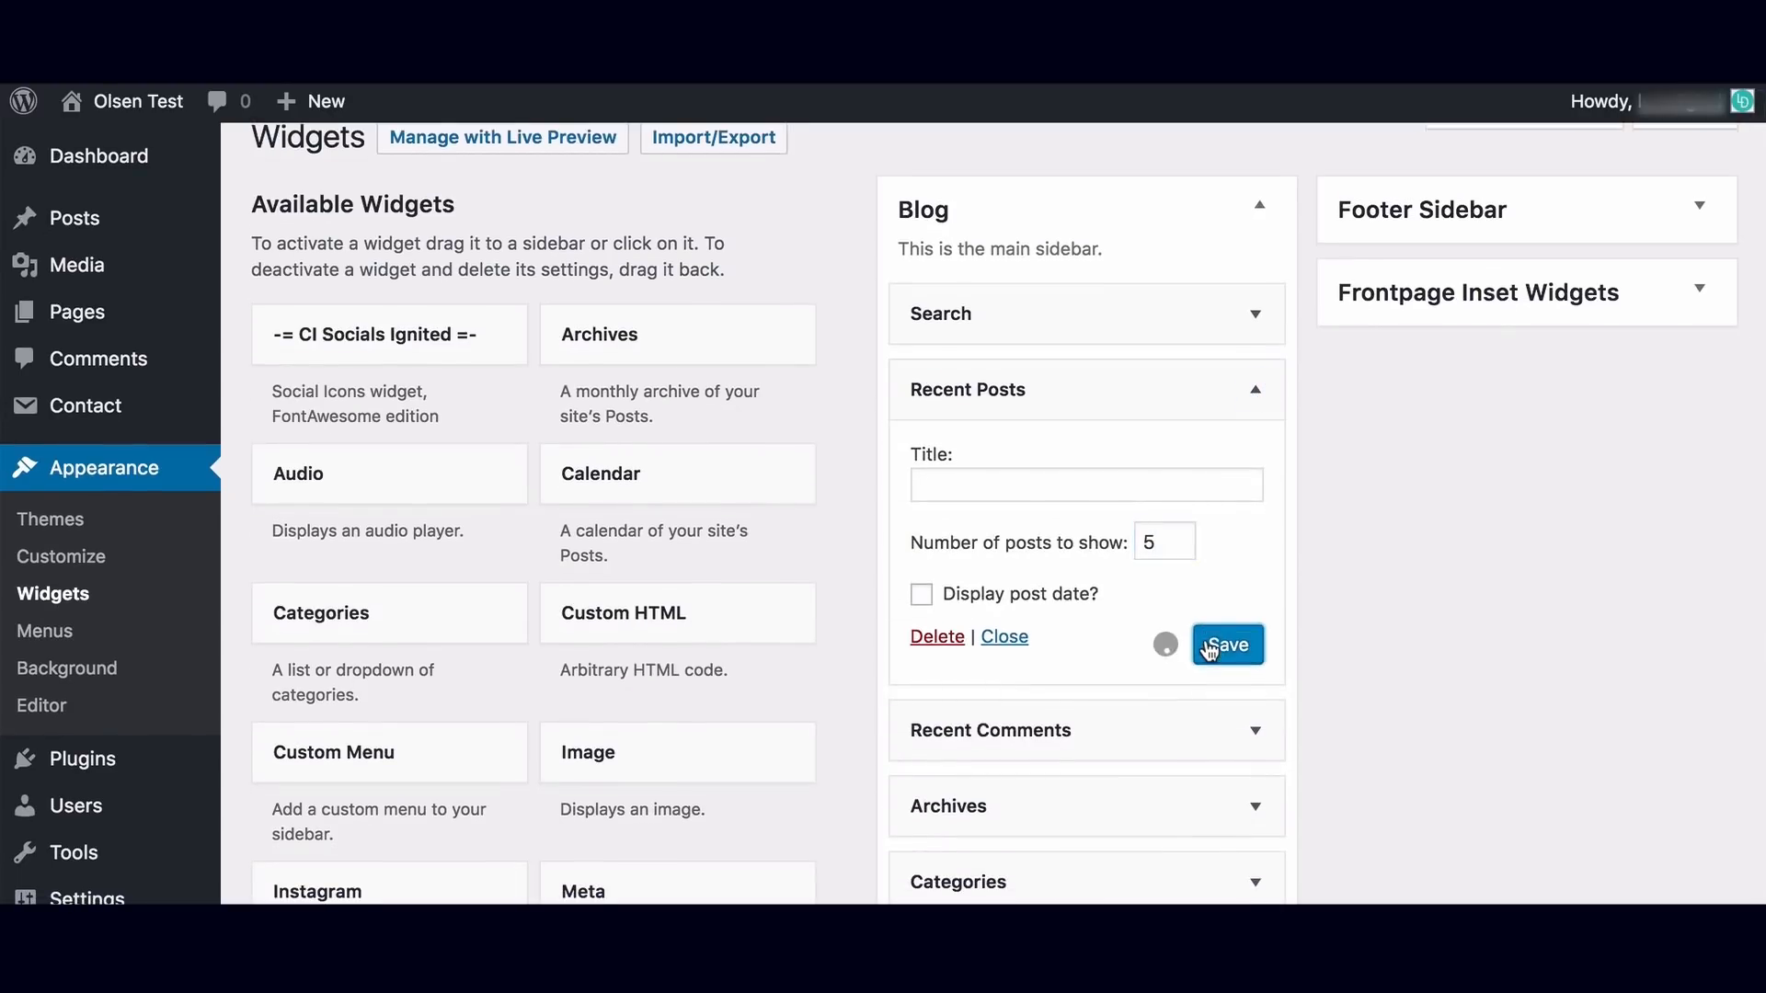
click(1254, 389)
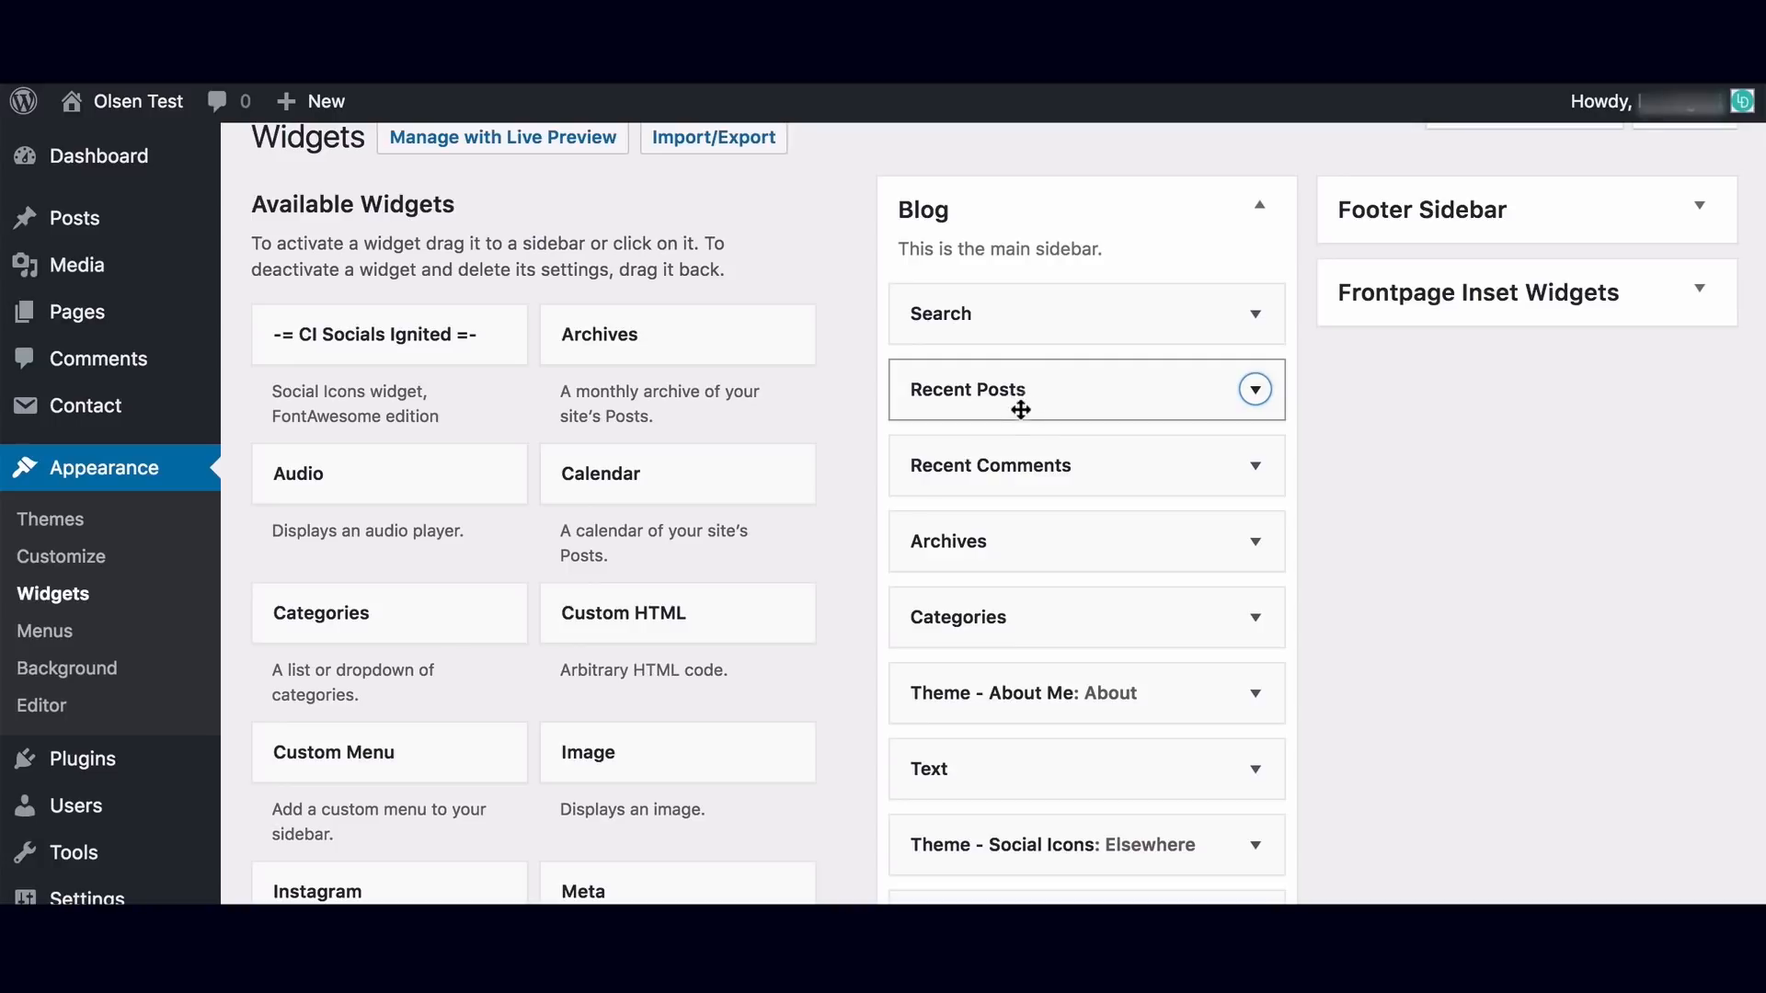
drag(1021, 409, 1016, 564)
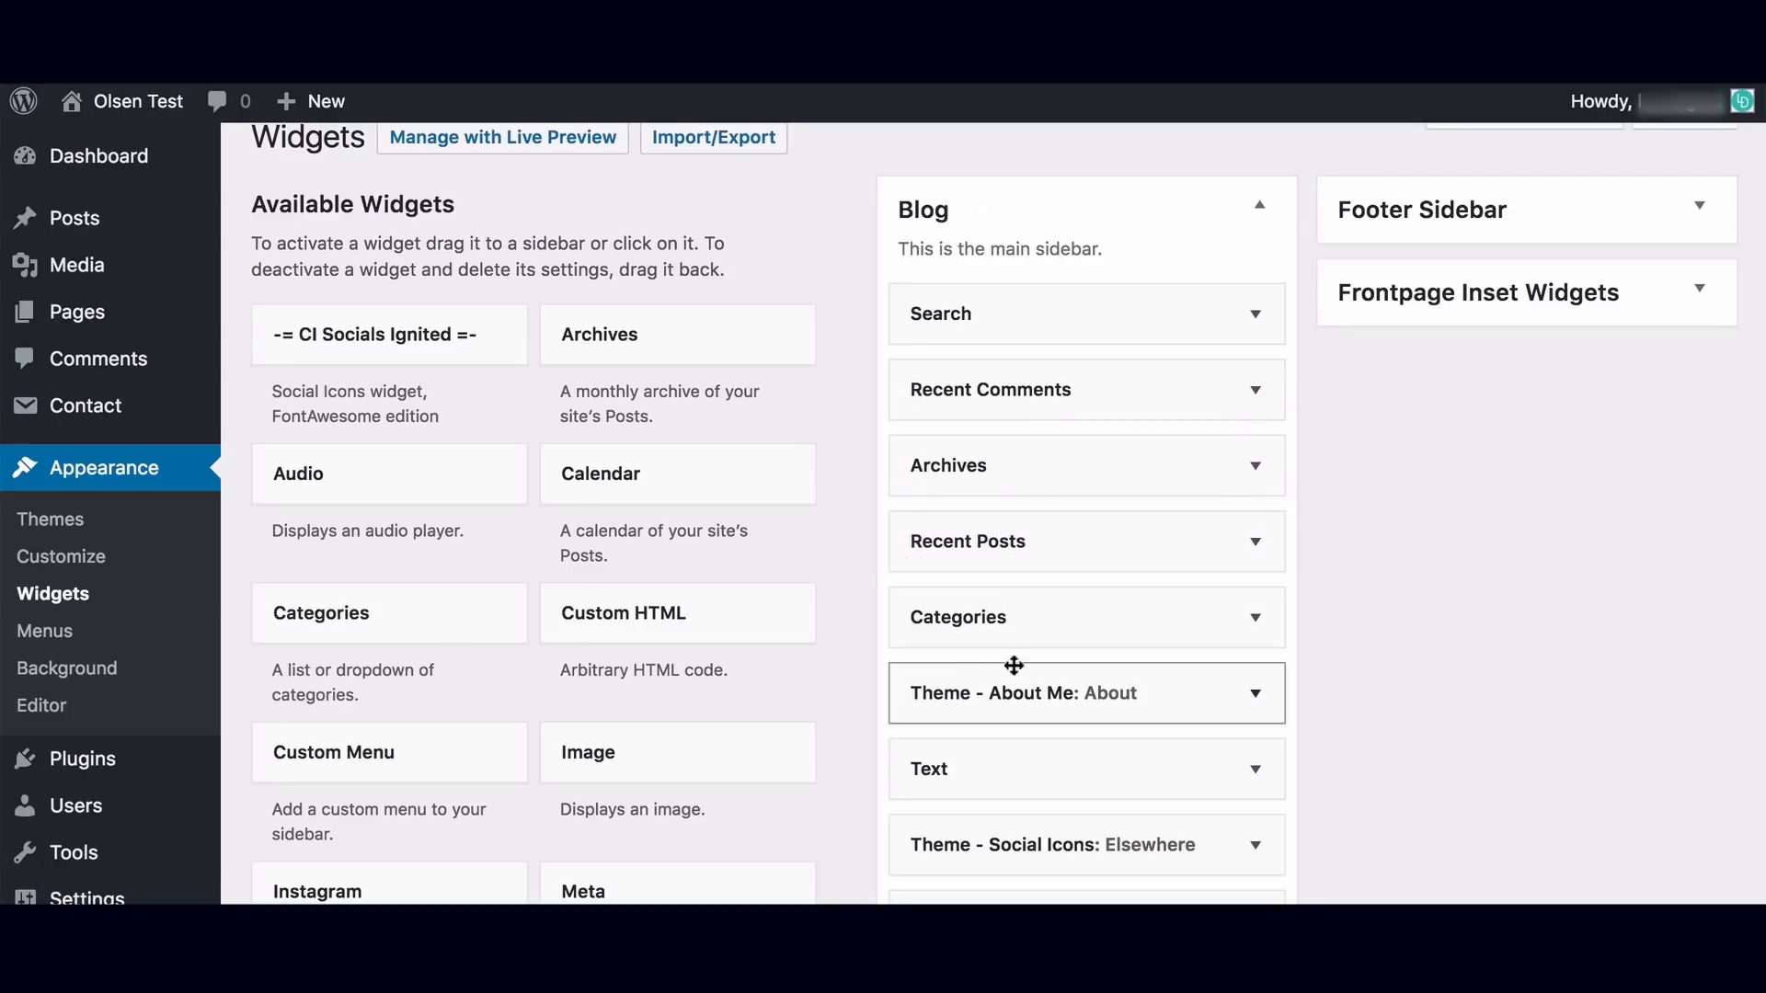
Delete the Recent Posts widget and add an Image widget to the Blog sidebar.
click(1270, 555)
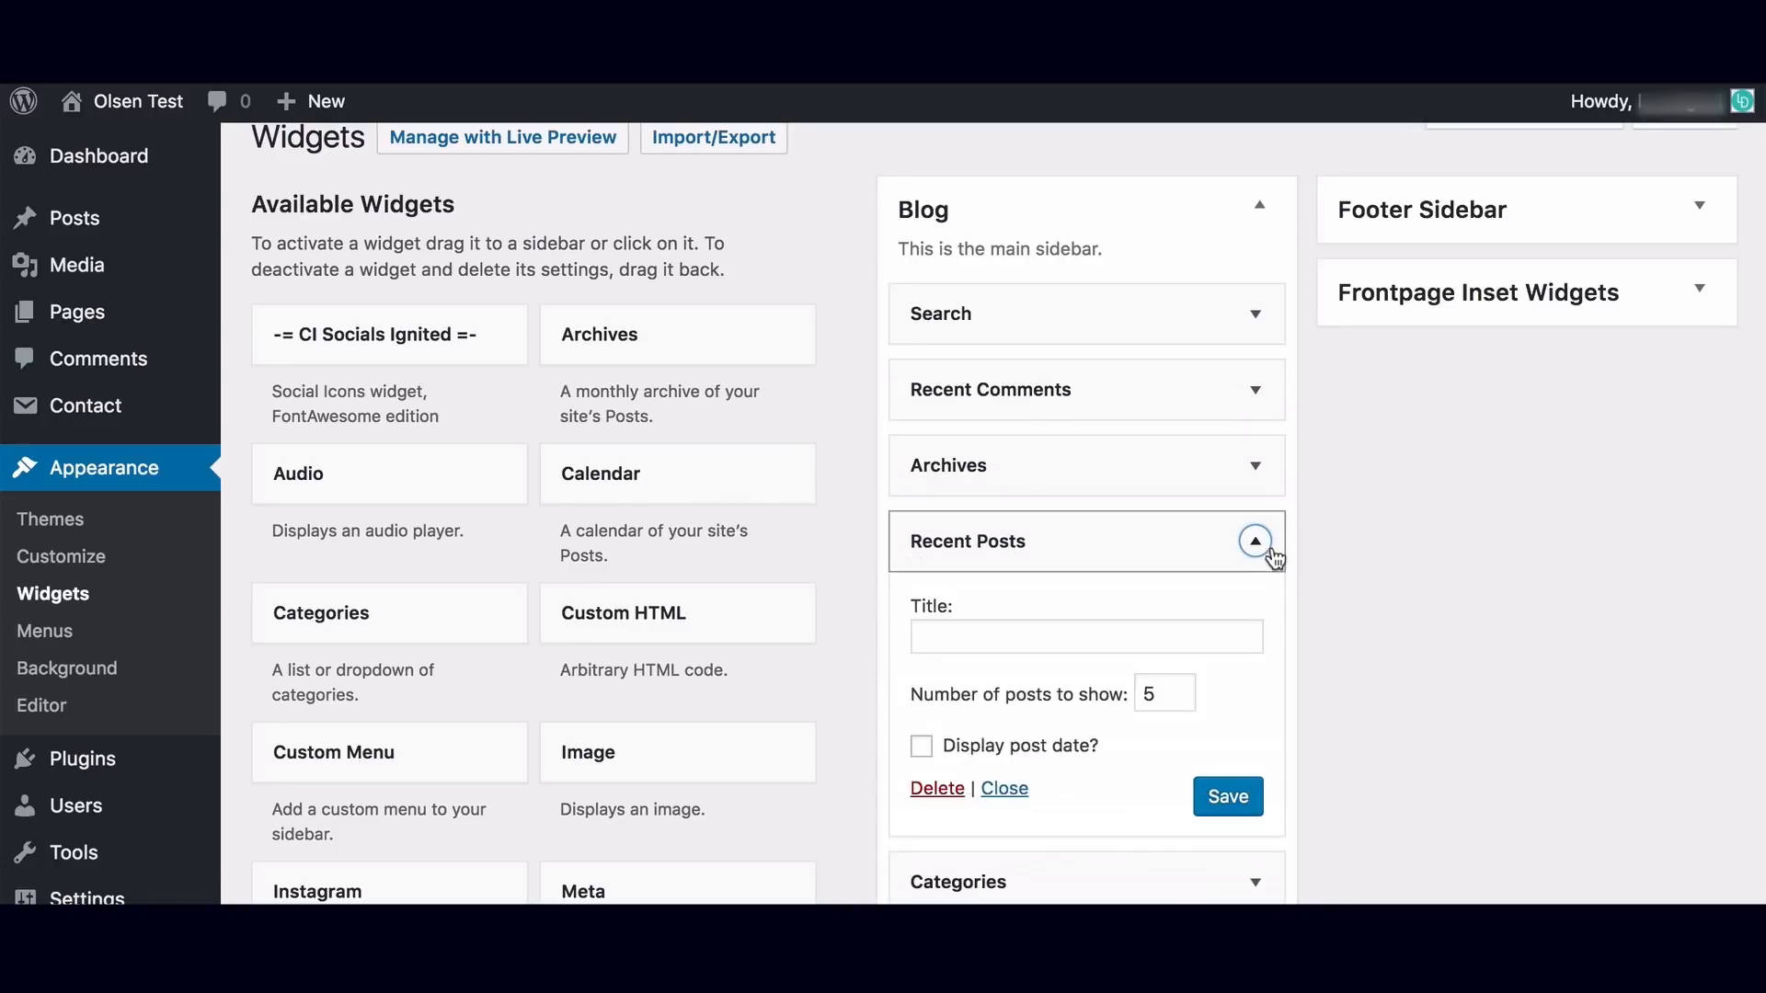
click(922, 789)
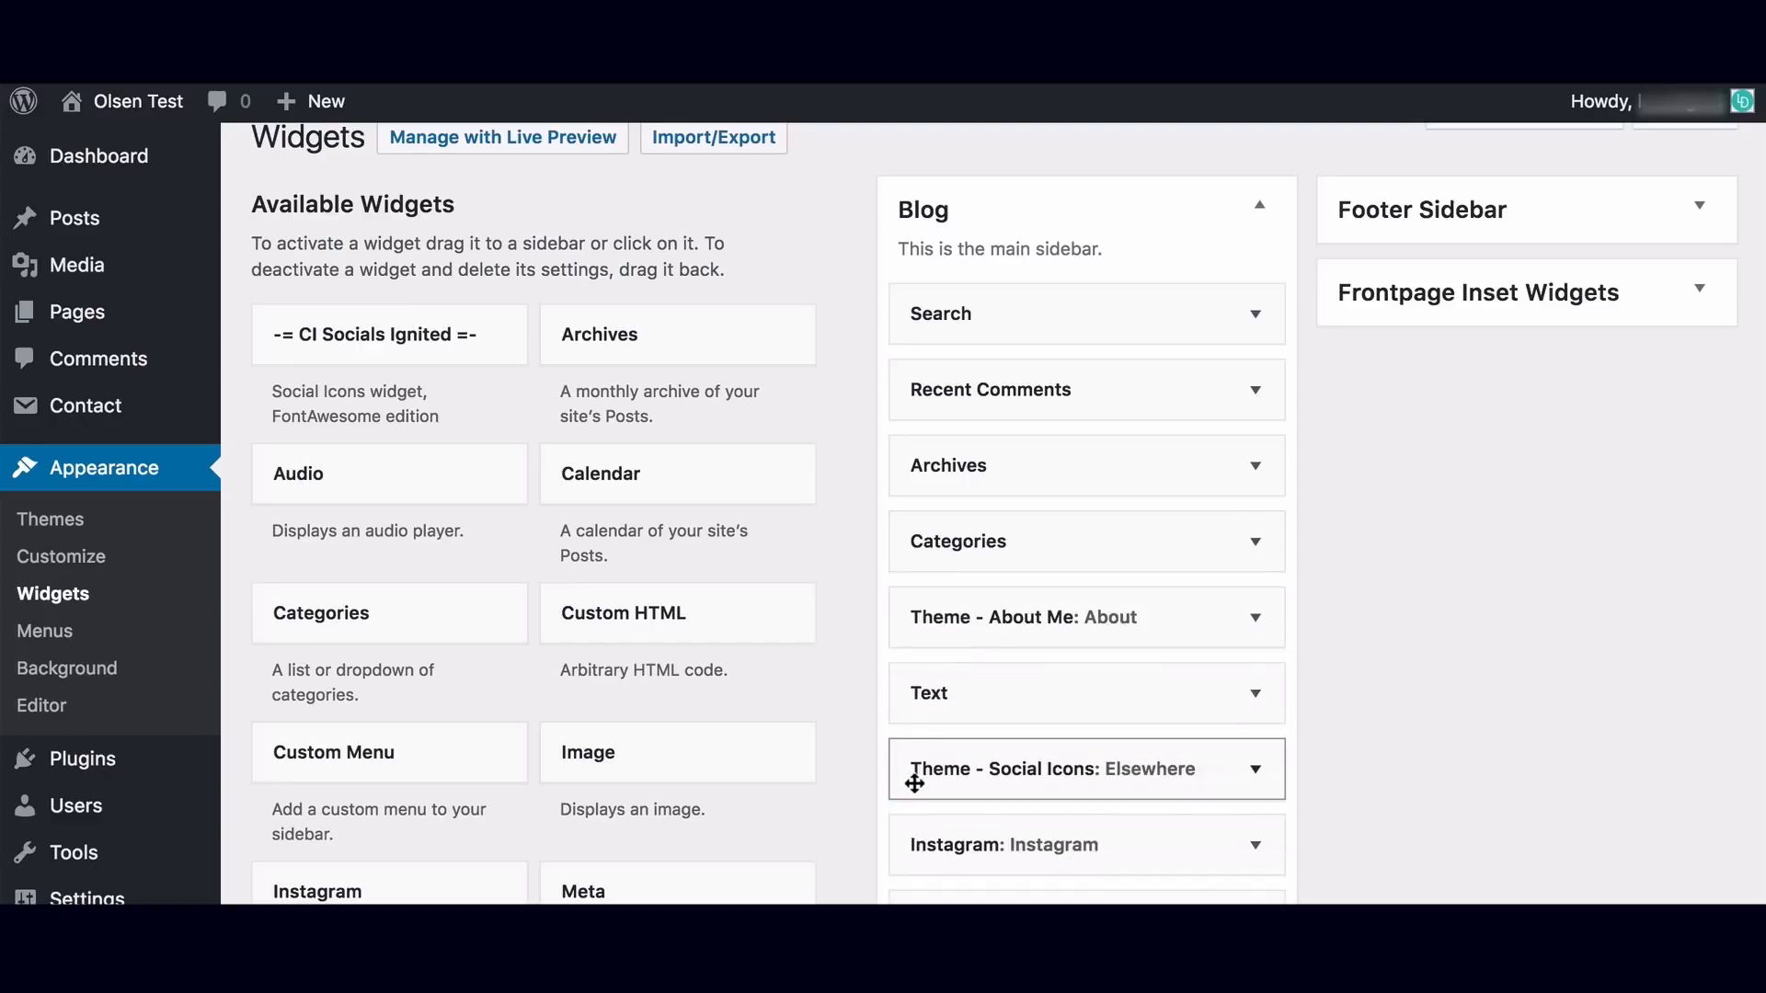
drag(604, 761, 998, 641)
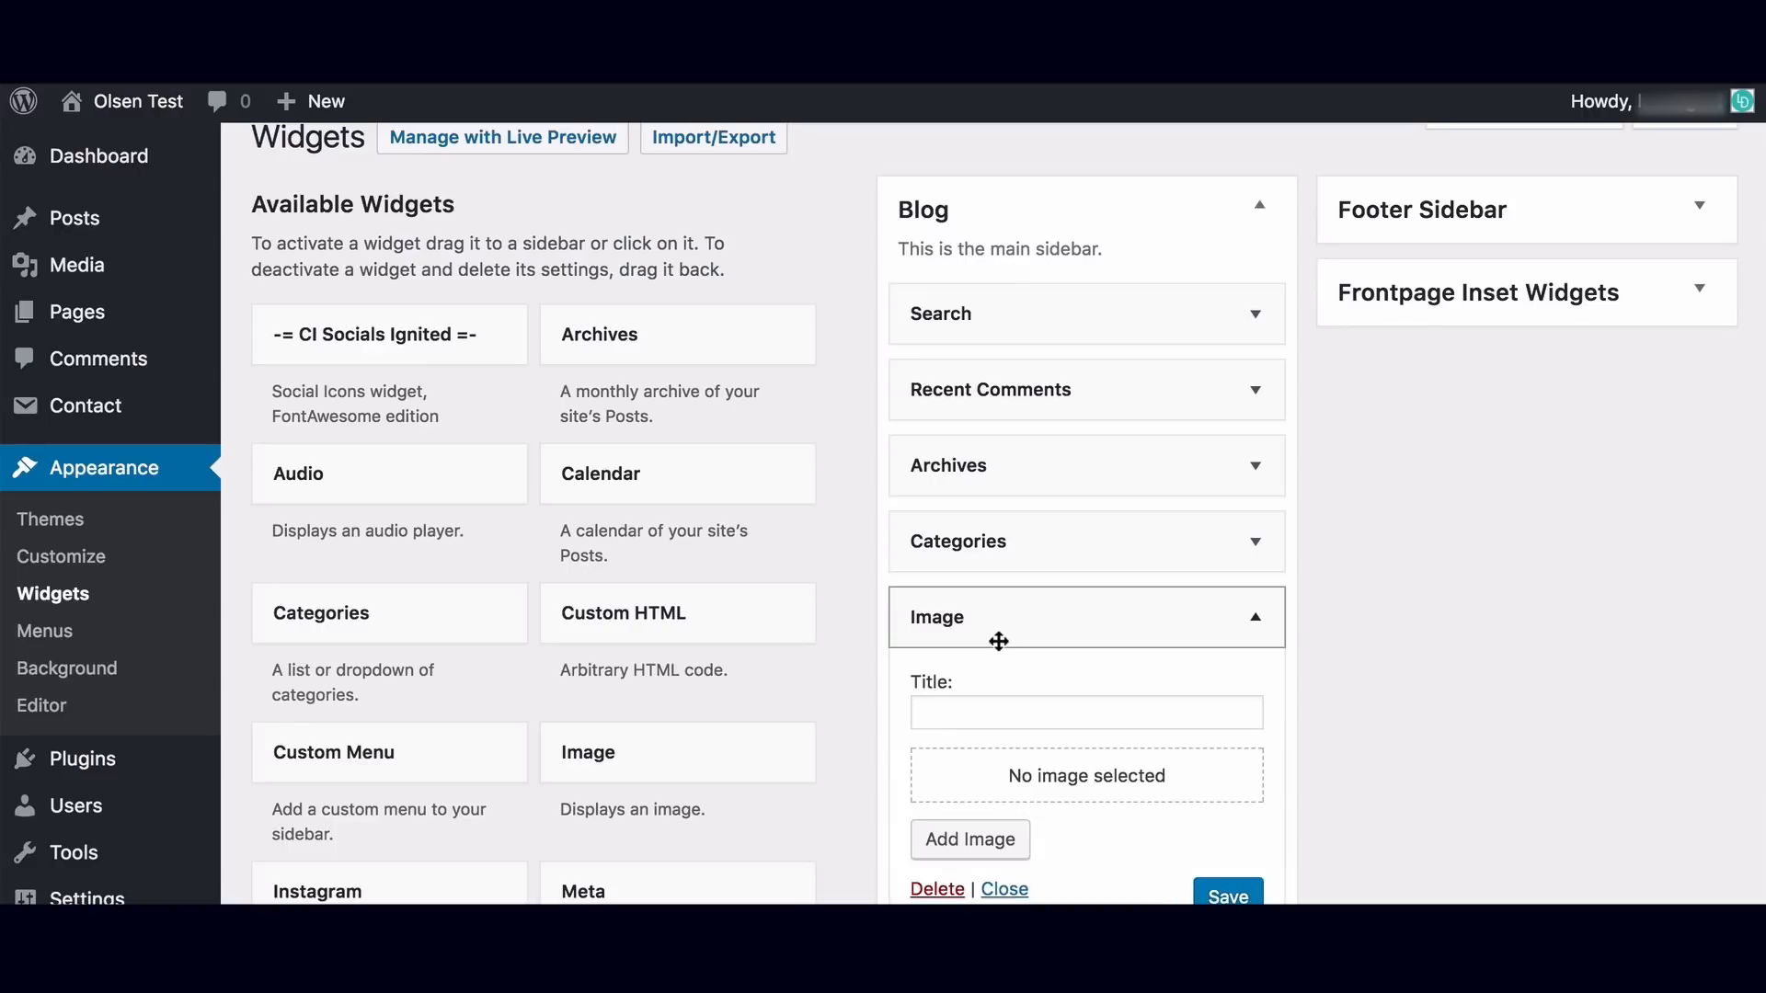
click(1256, 625)
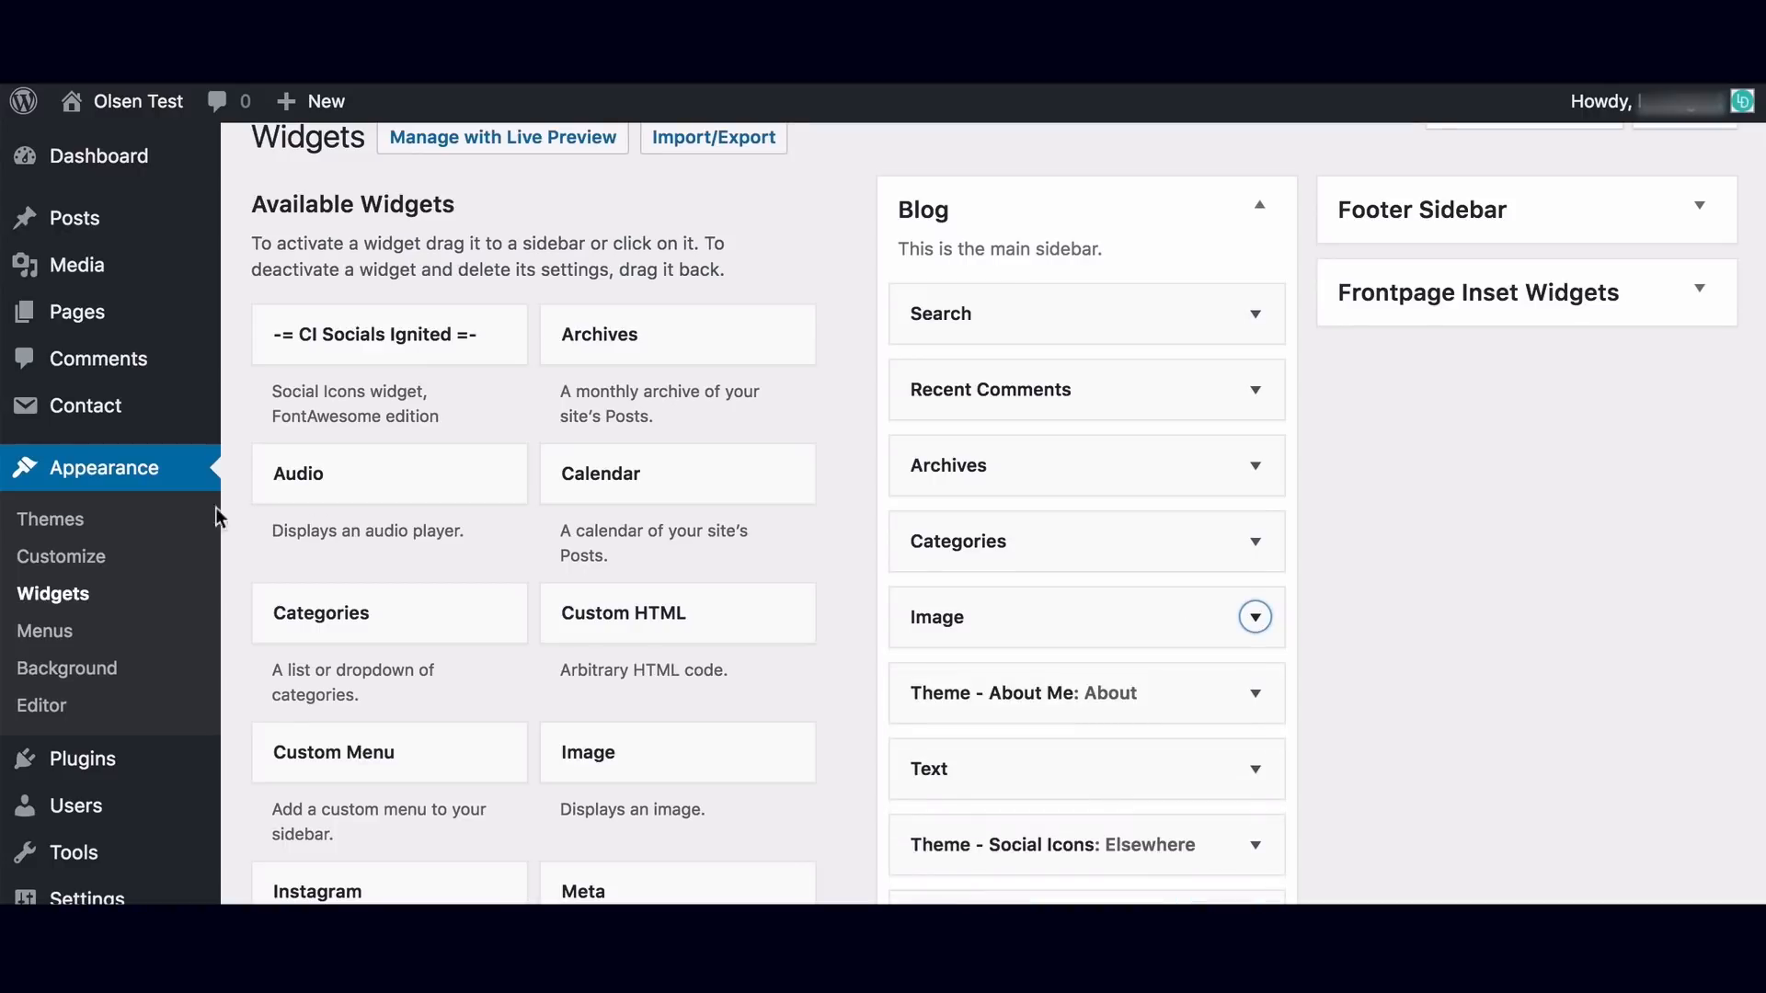
click(60, 560)
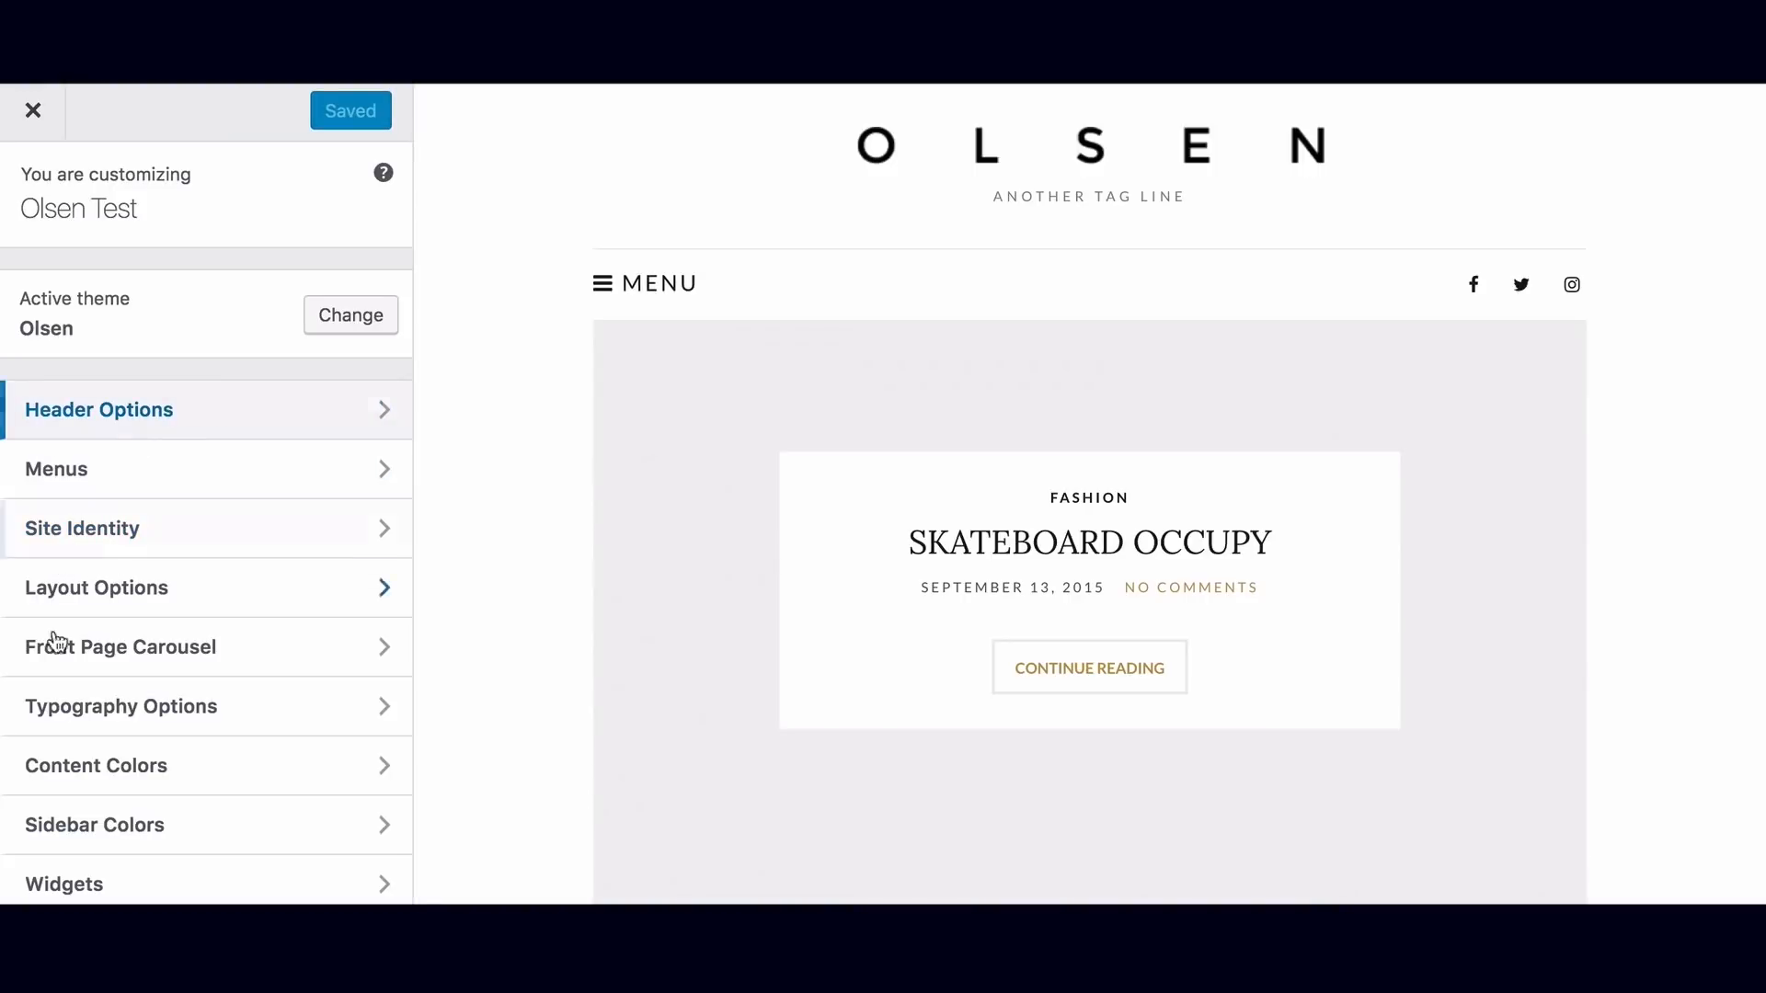
scroll(193, 644, down, 2)
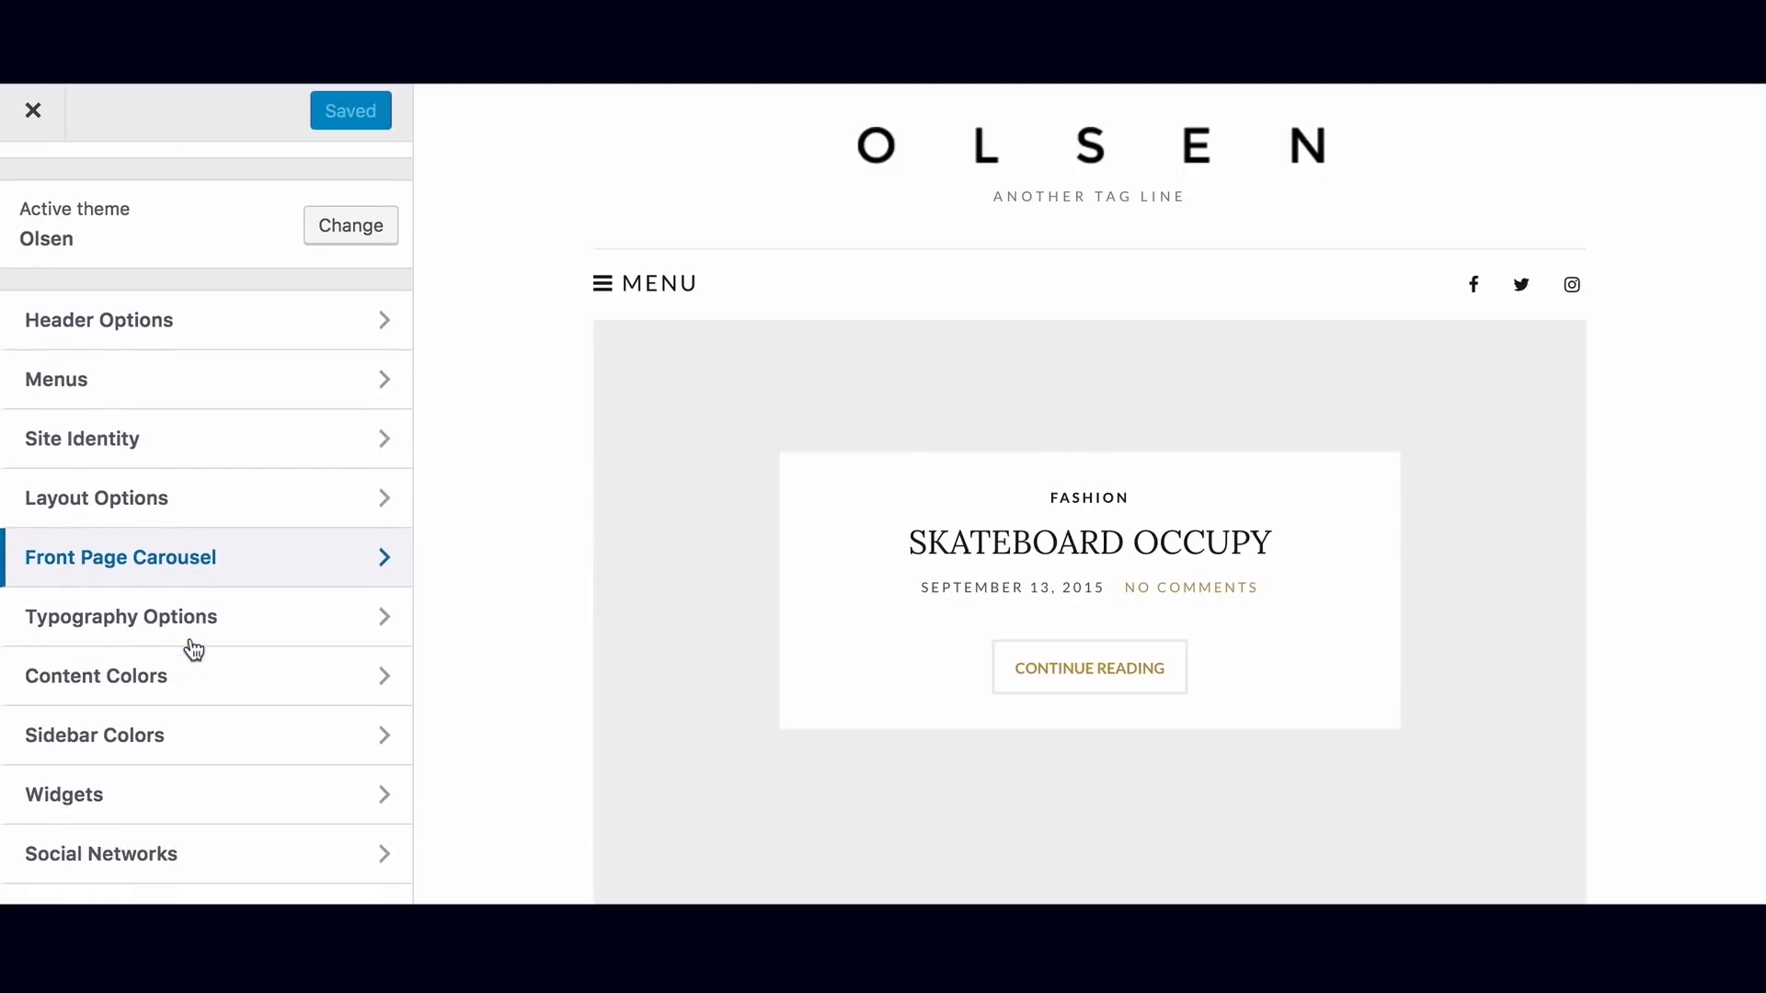
click(153, 337)
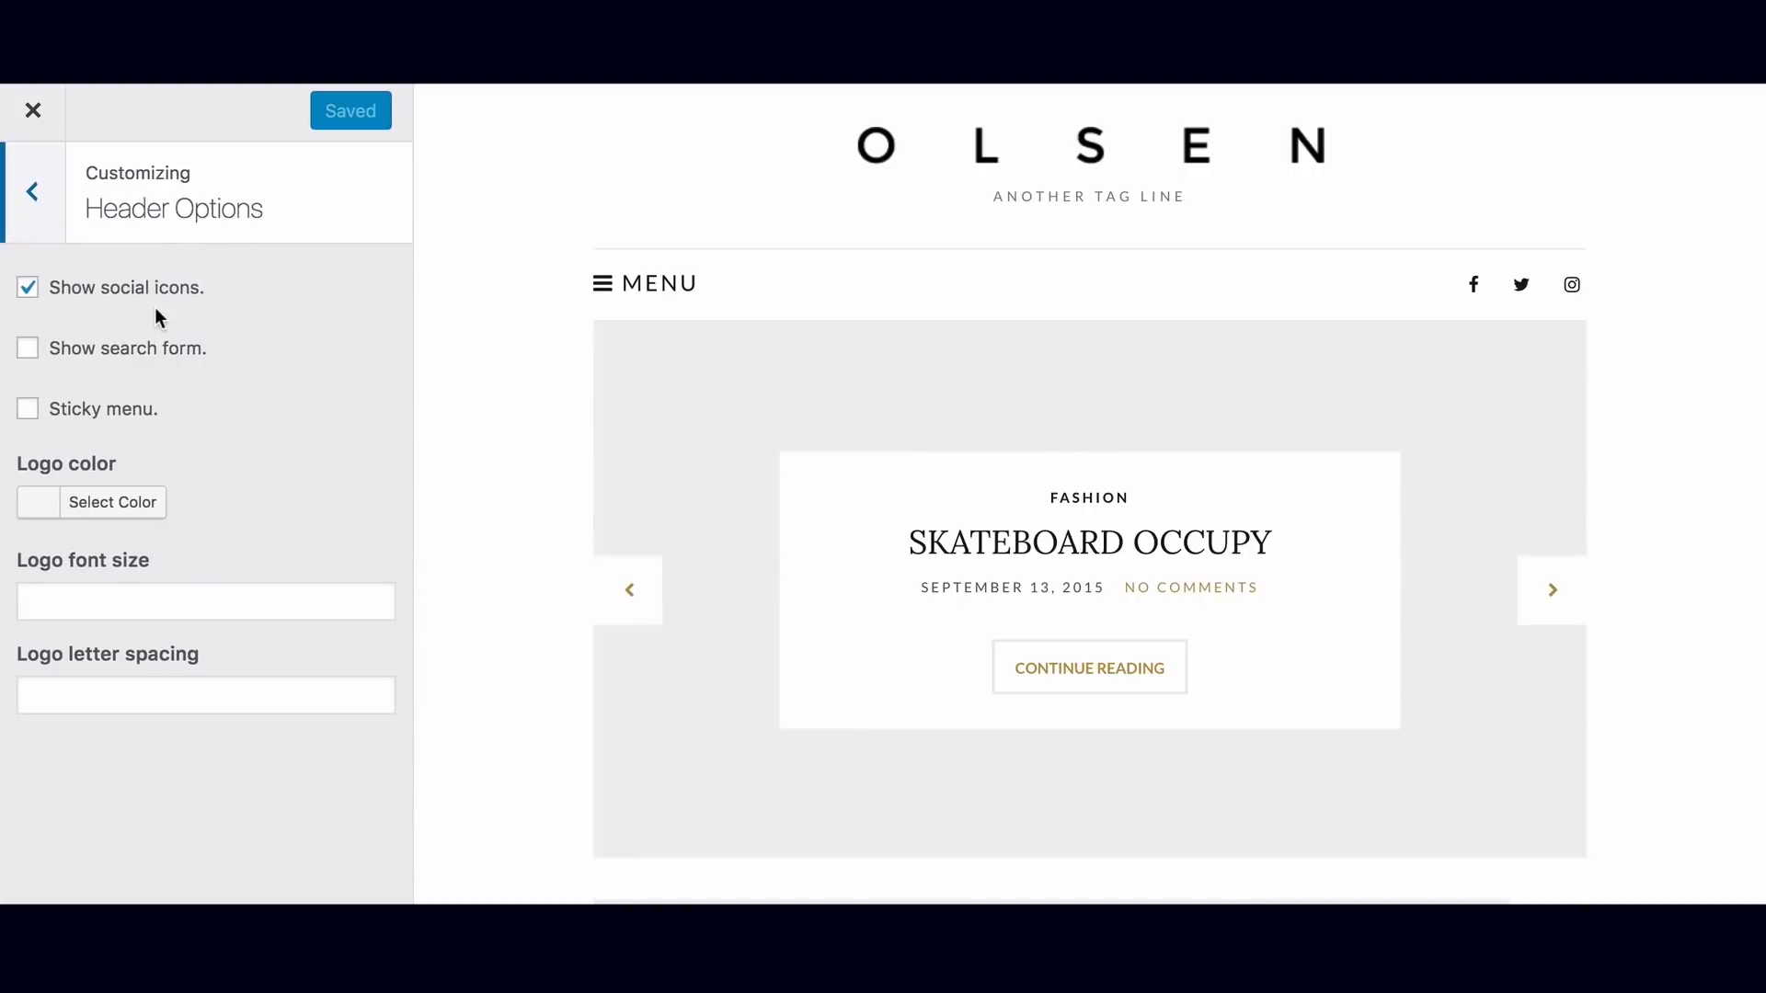
click(38, 206)
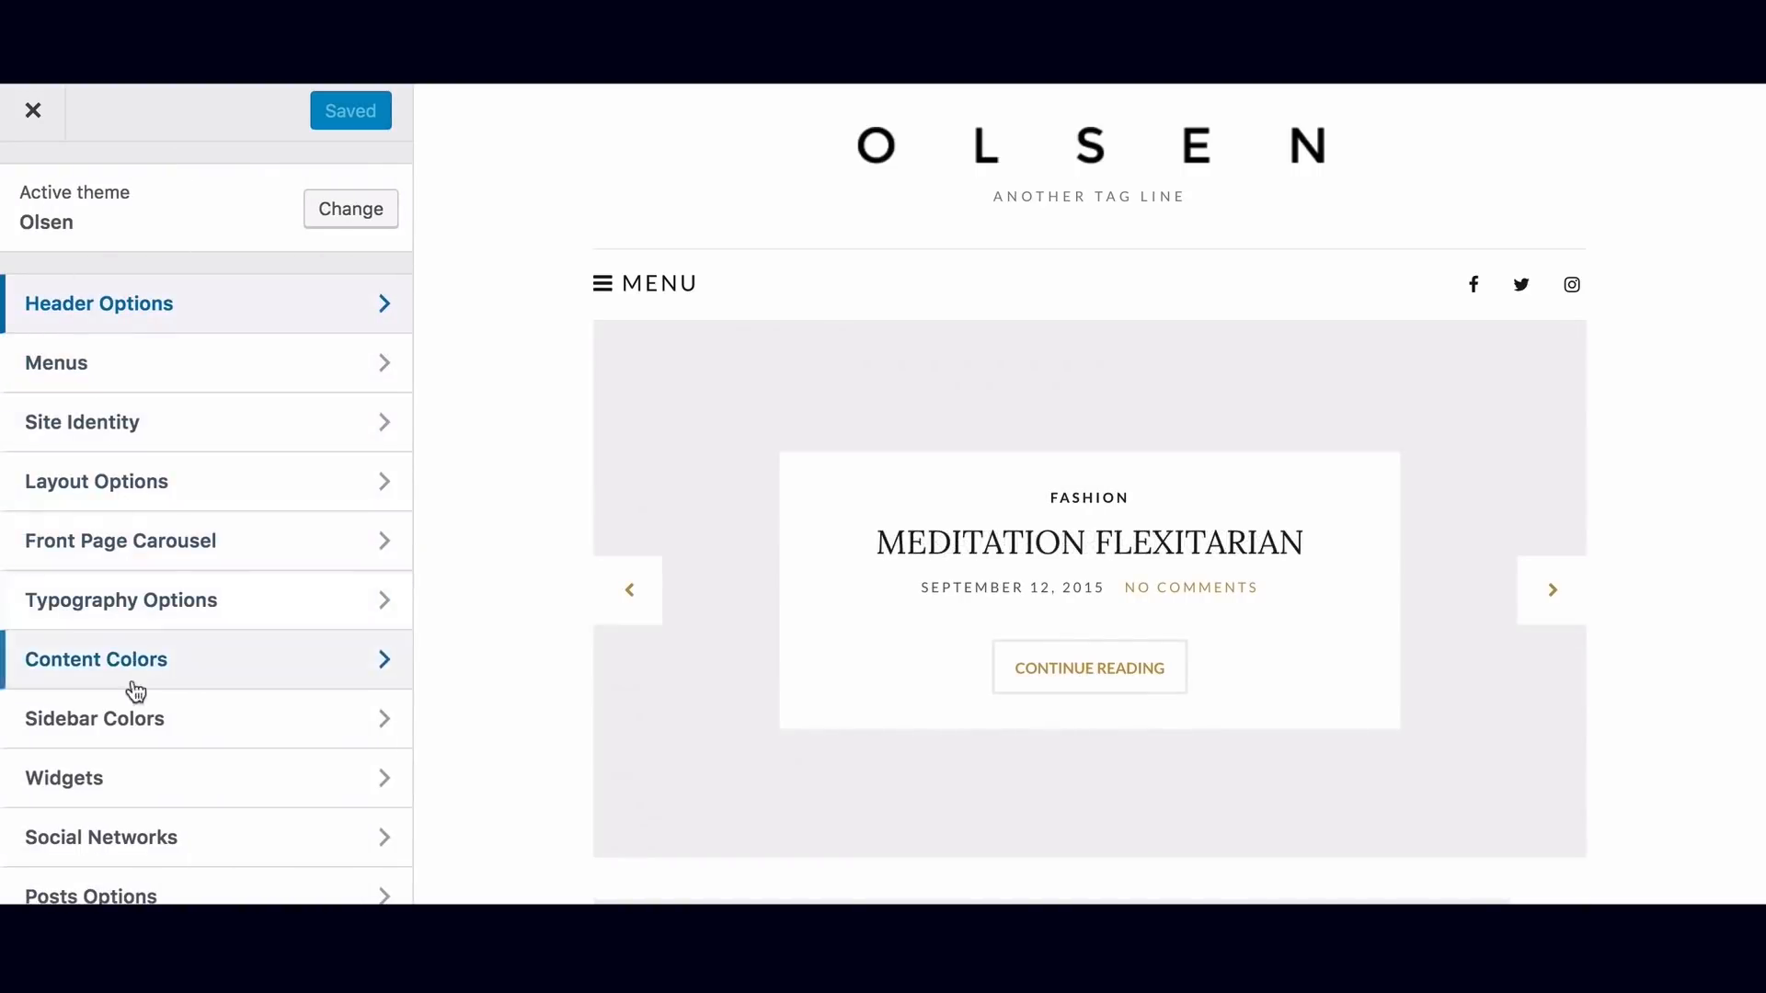
scroll(148, 726, down, 1)
scroll(154, 743, down, 2)
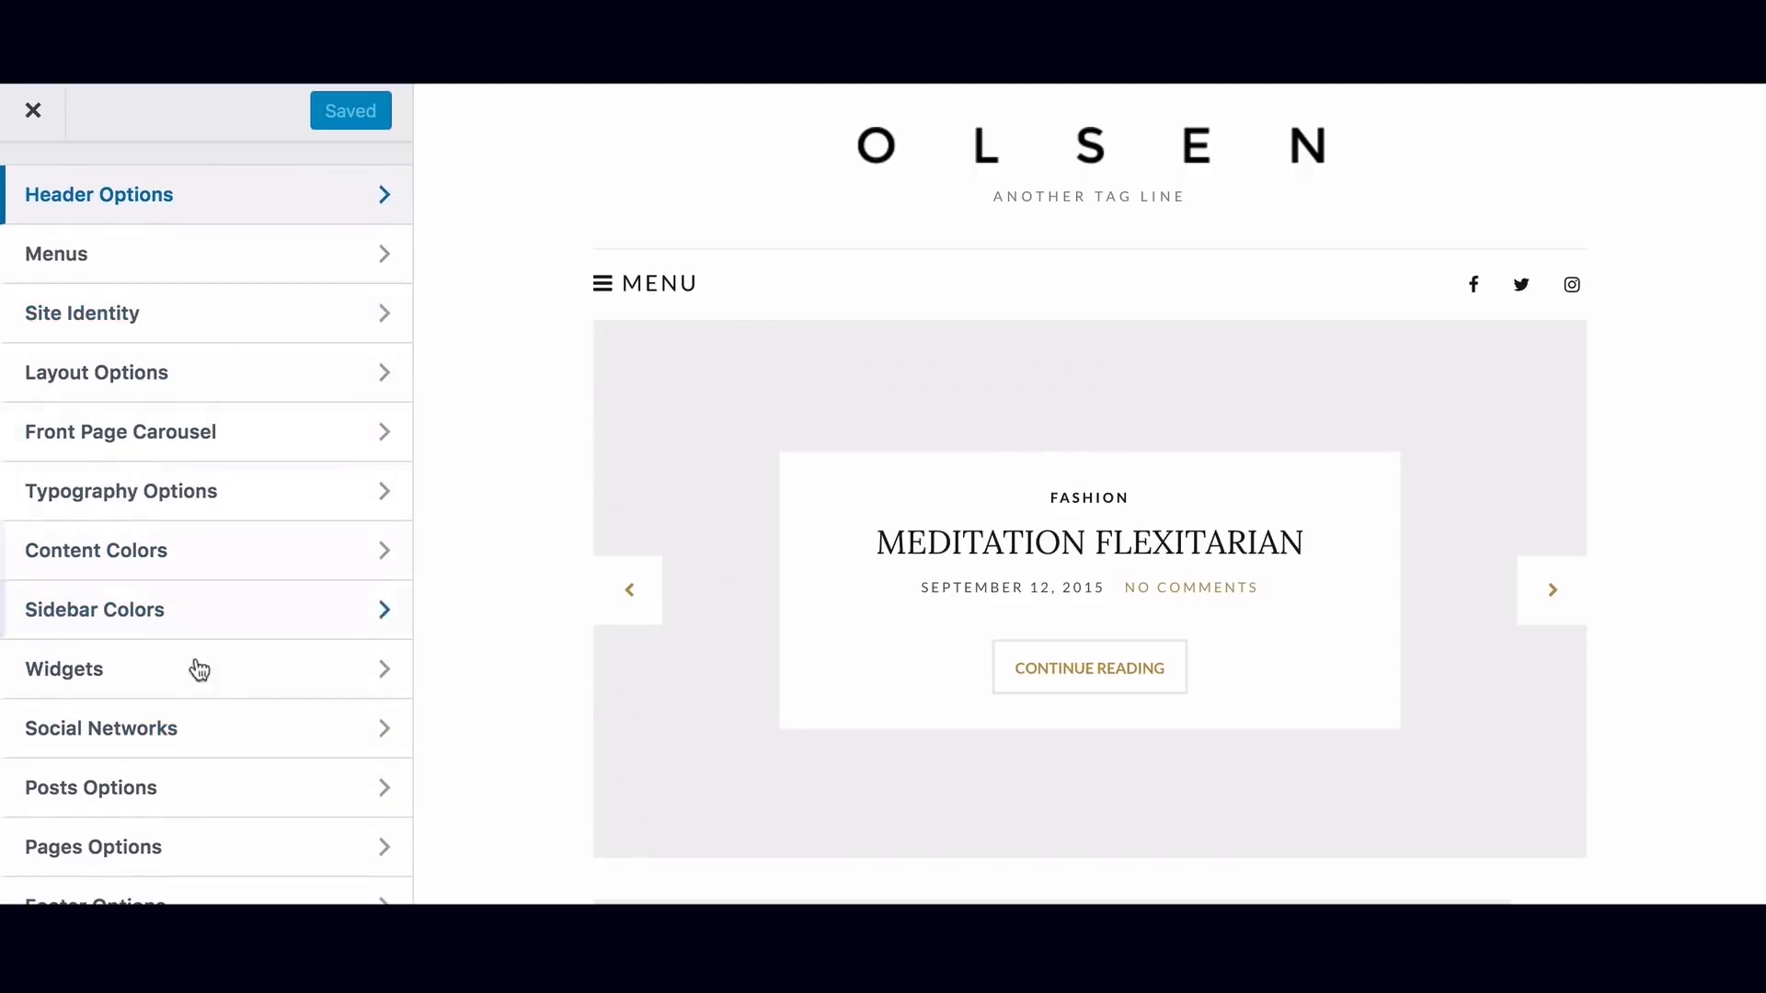
scroll(204, 717, down, 1)
scroll(207, 745, down, 1)
scroll(207, 745, up, 6)
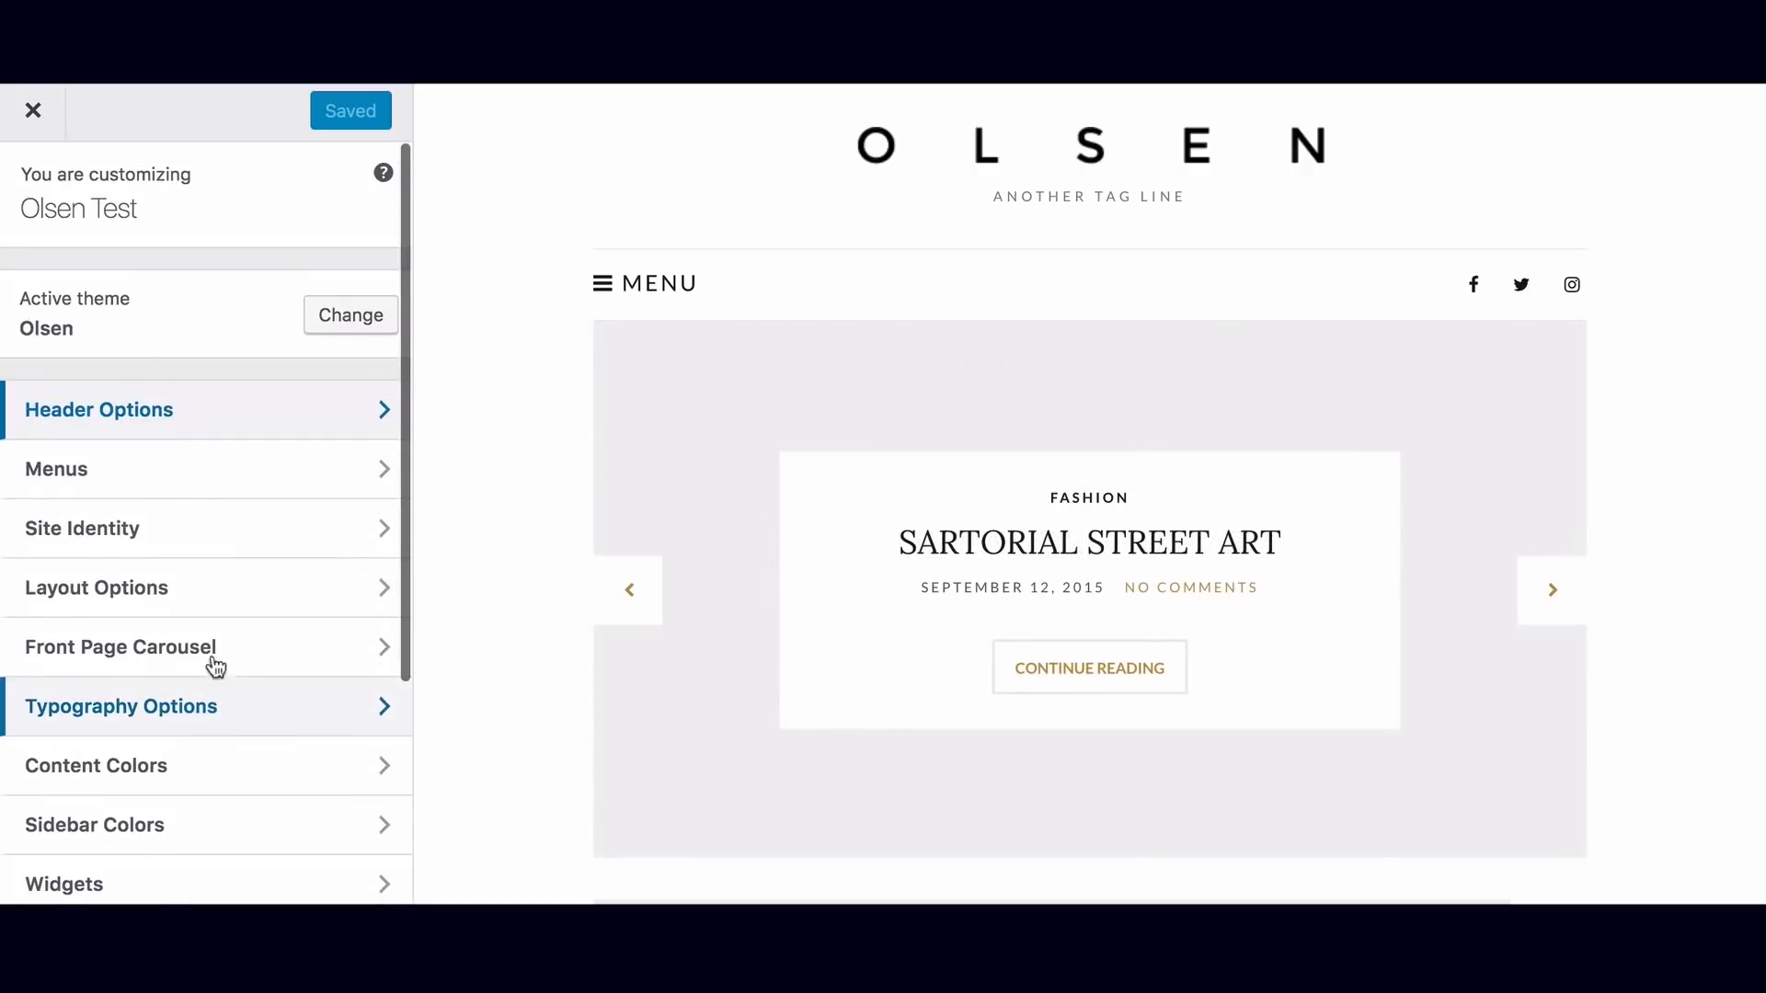
click(33, 112)
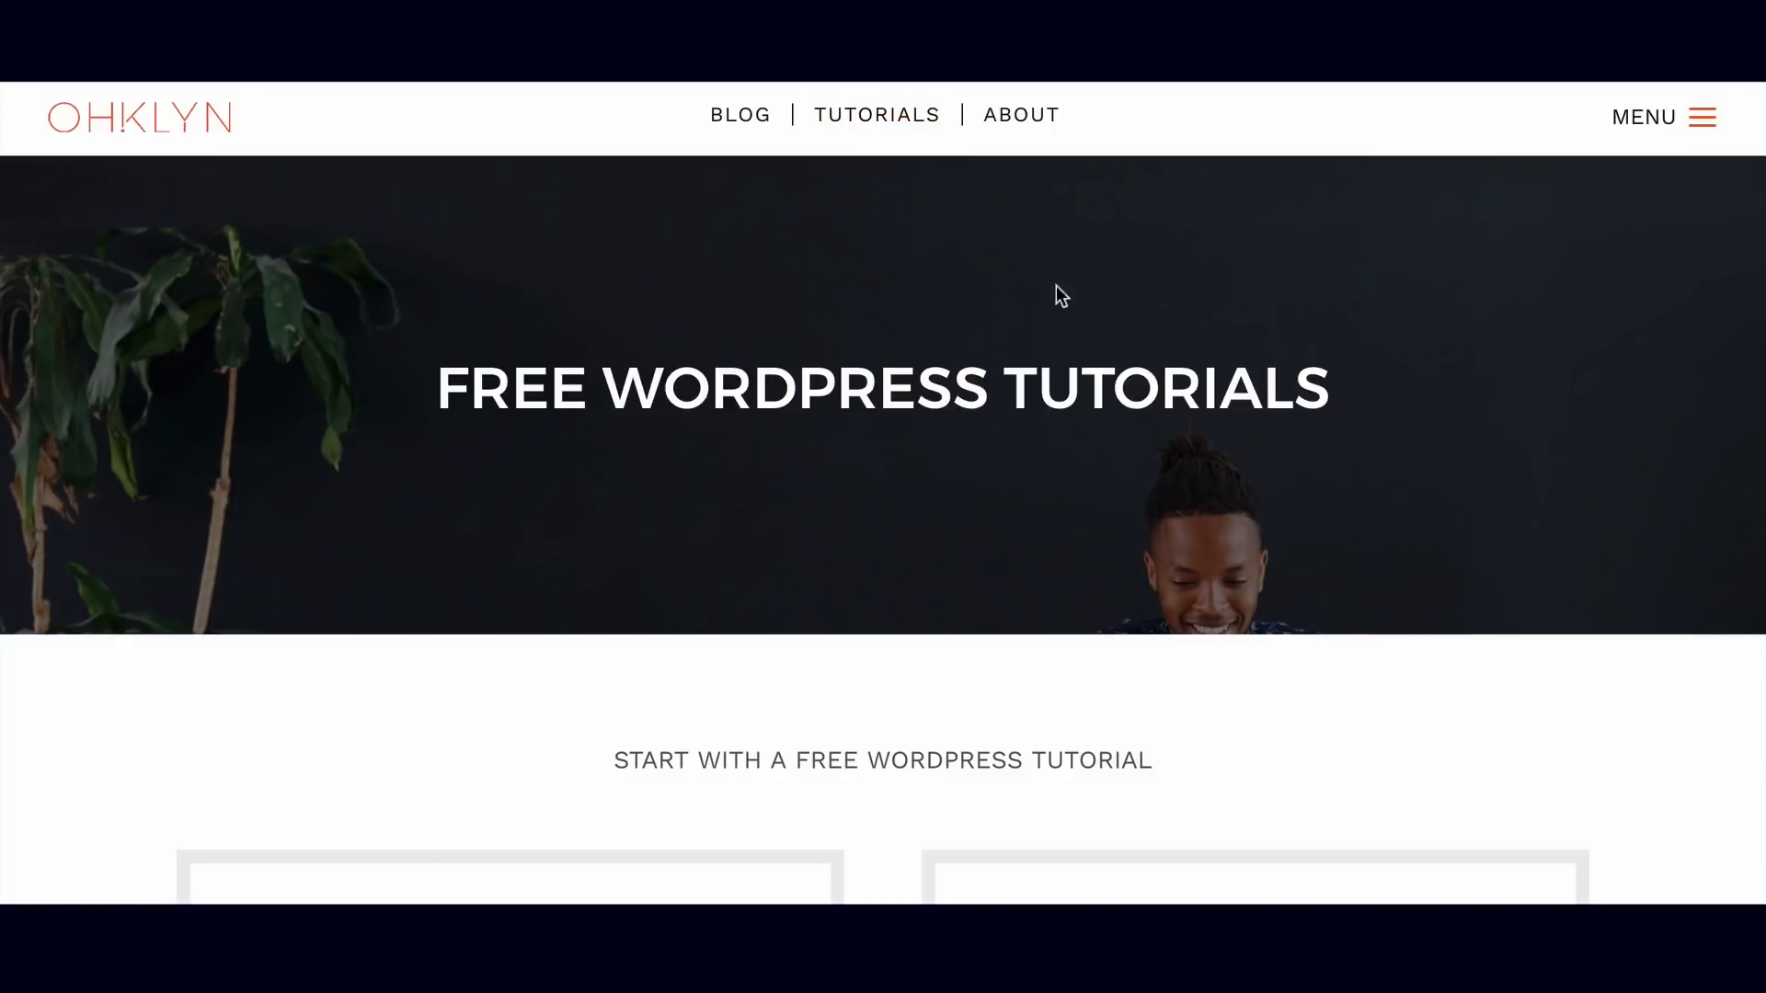
Scroll through OHKLYN's free WordPress tutorials and open the WordPress Codex documentation.
scroll(1512, 744, down, 7)
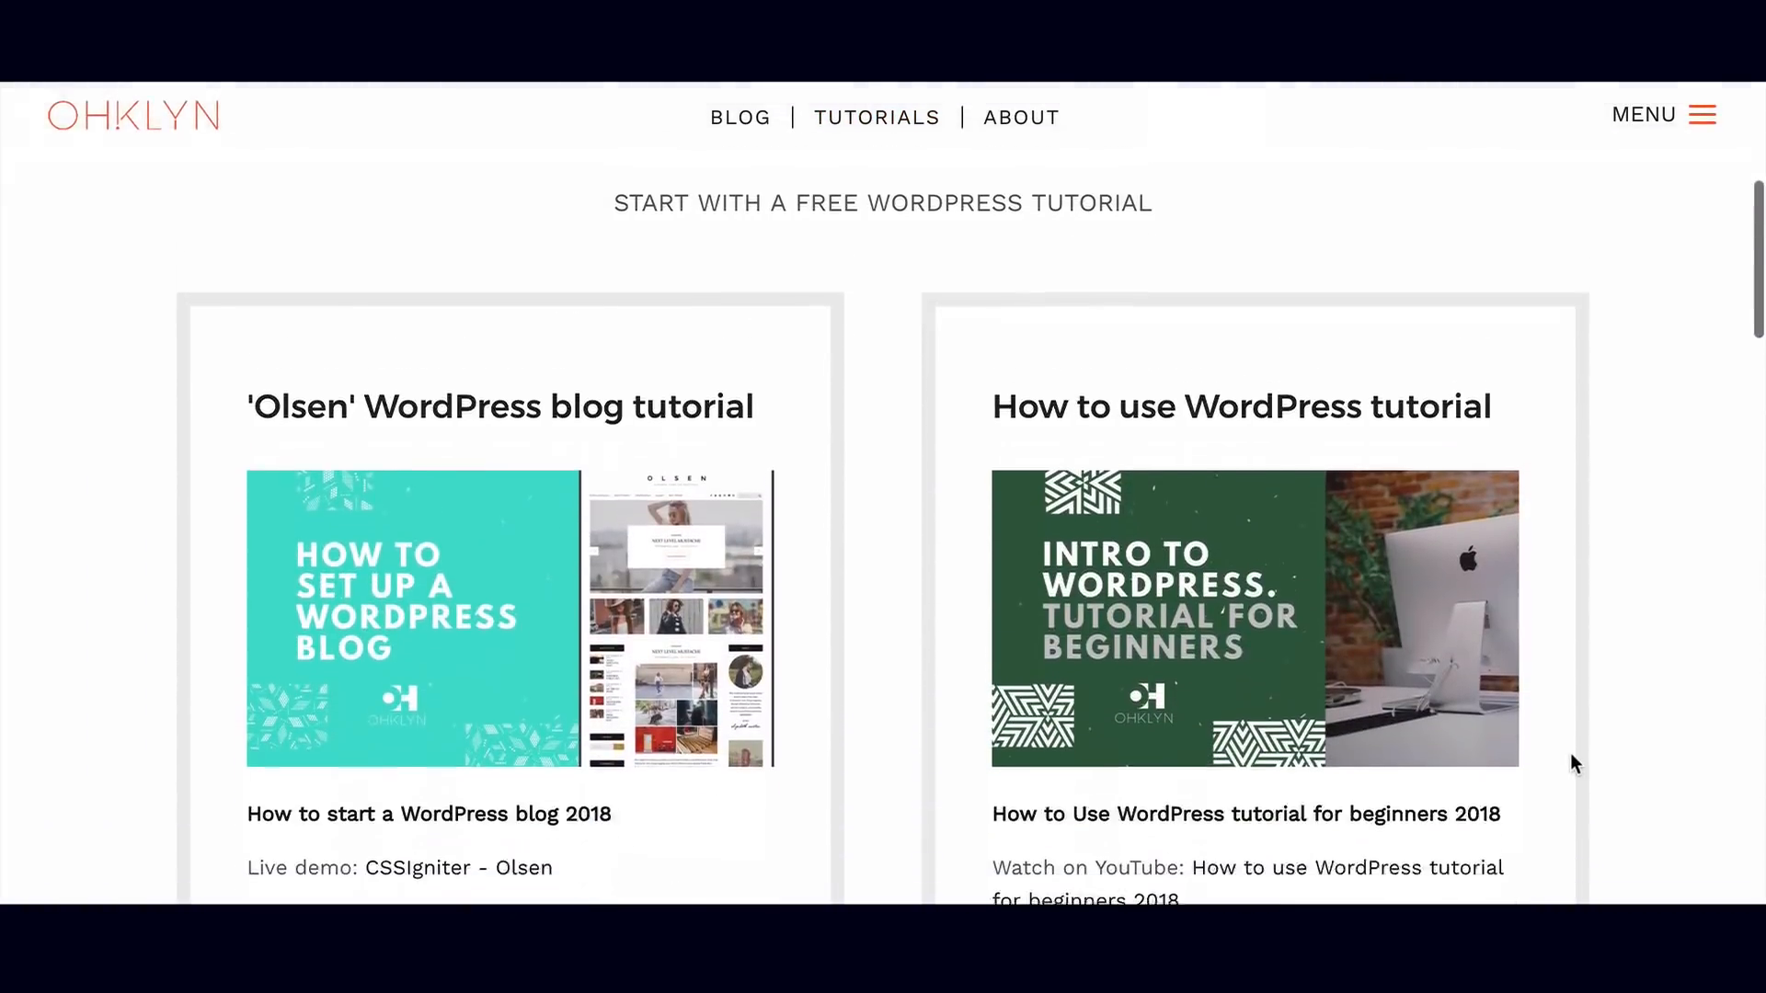
scroll(1571, 754, down, 4)
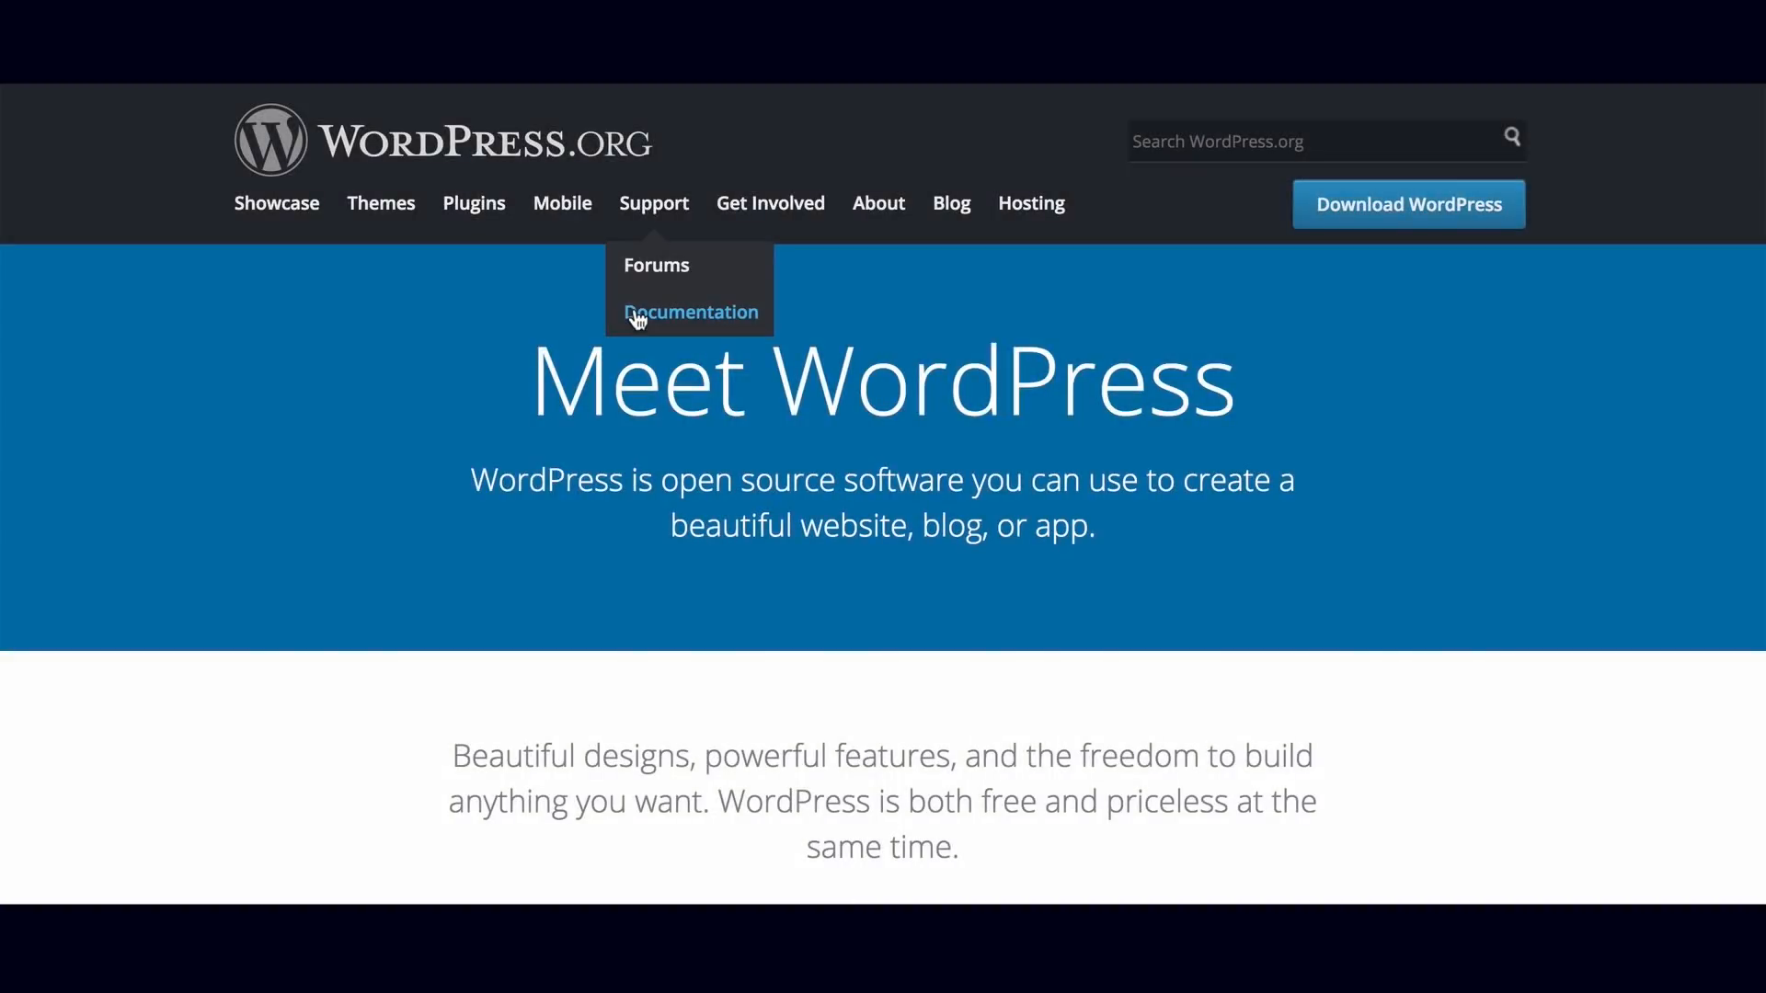
click(637, 314)
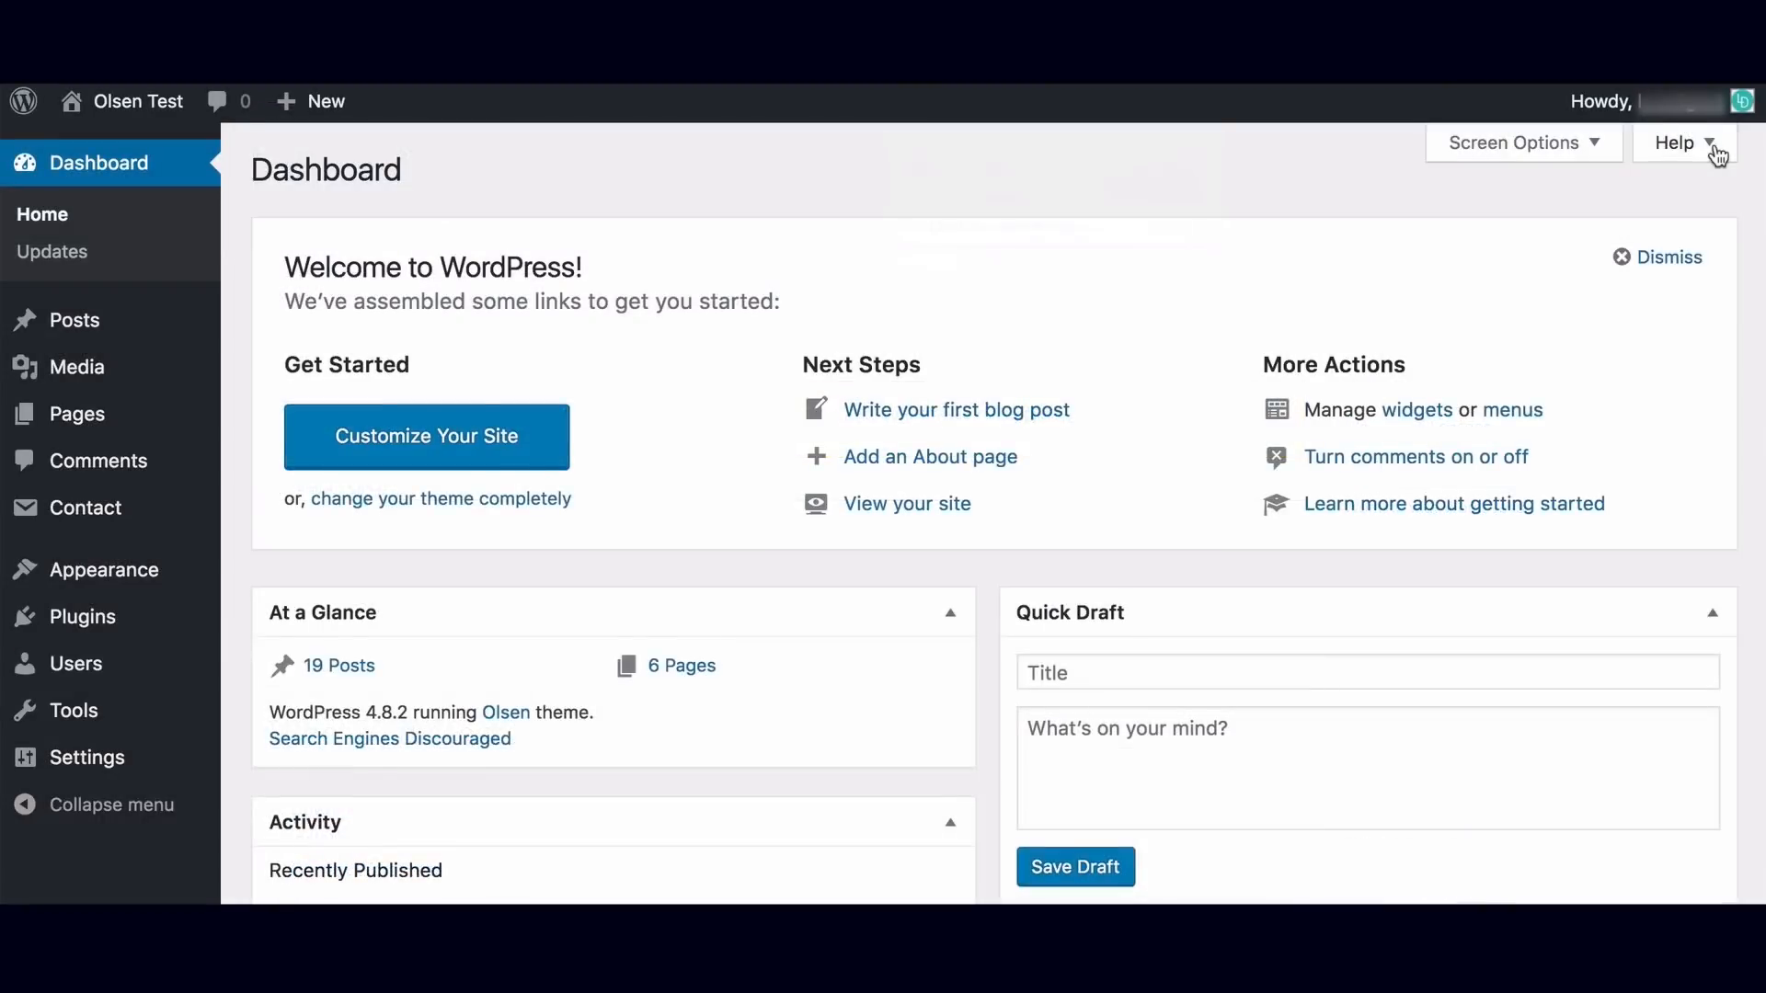
Show and hide the Dashboard help panel, then jump to OHKLYN's newsletter subscribe form.
click(1714, 147)
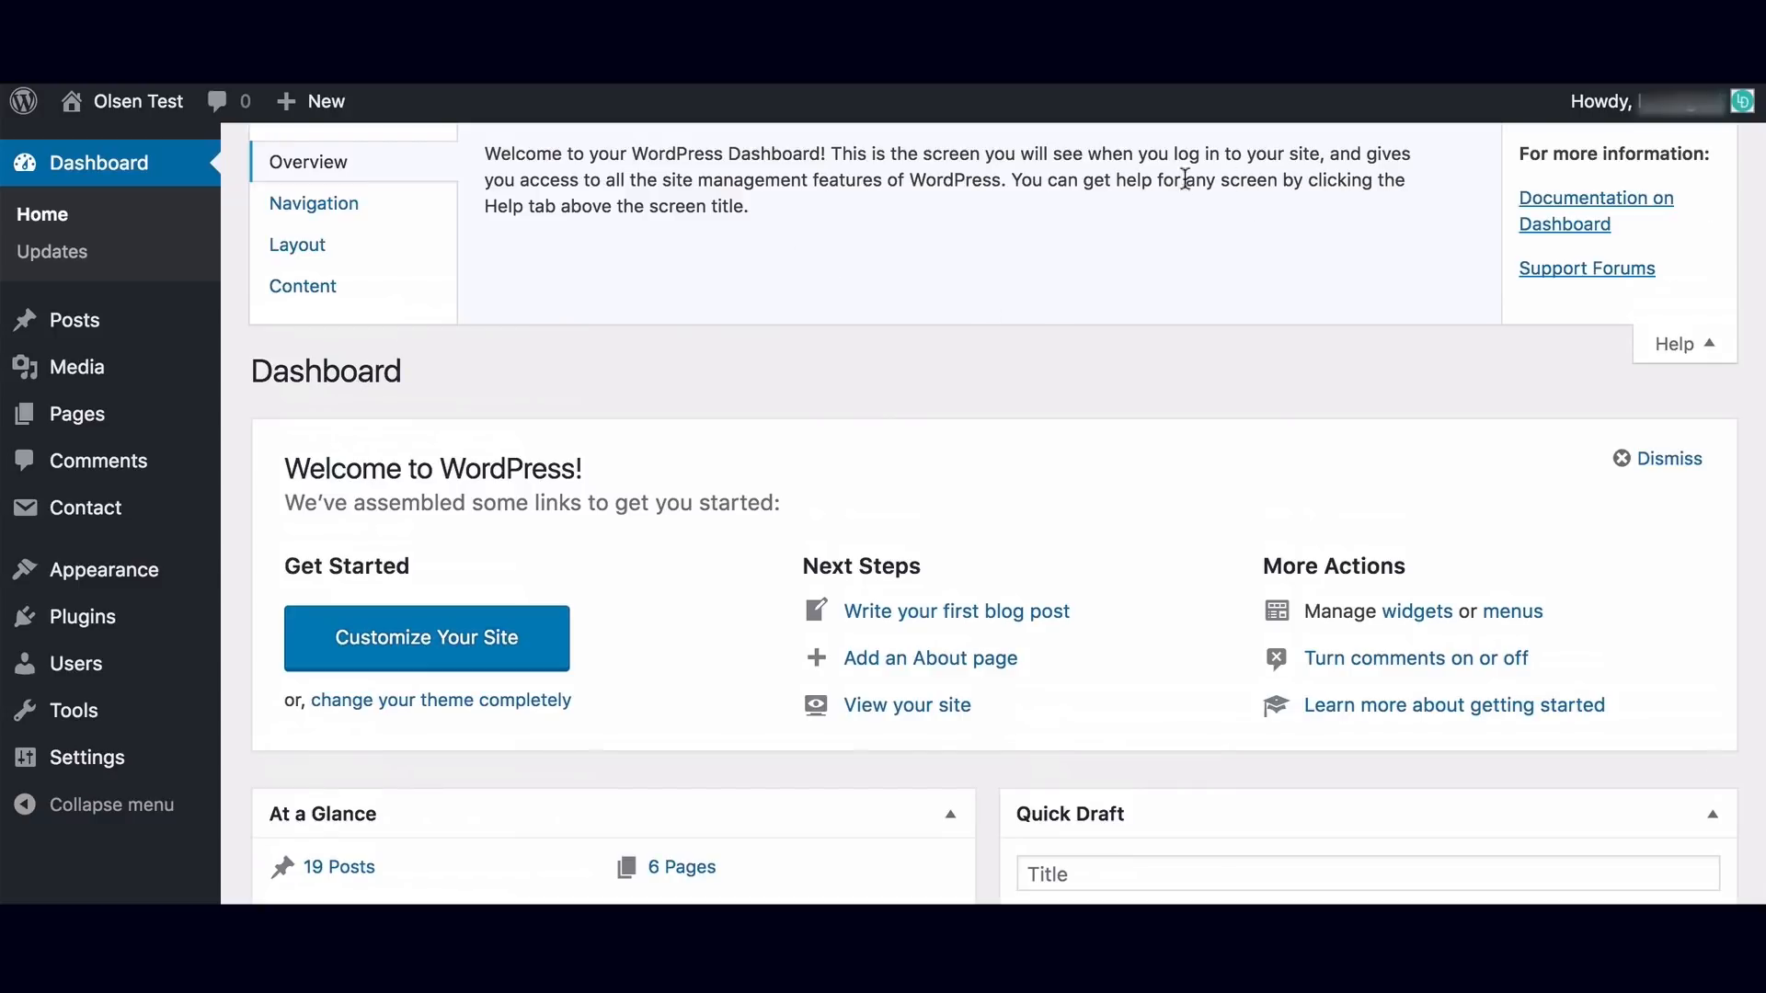
click(1711, 359)
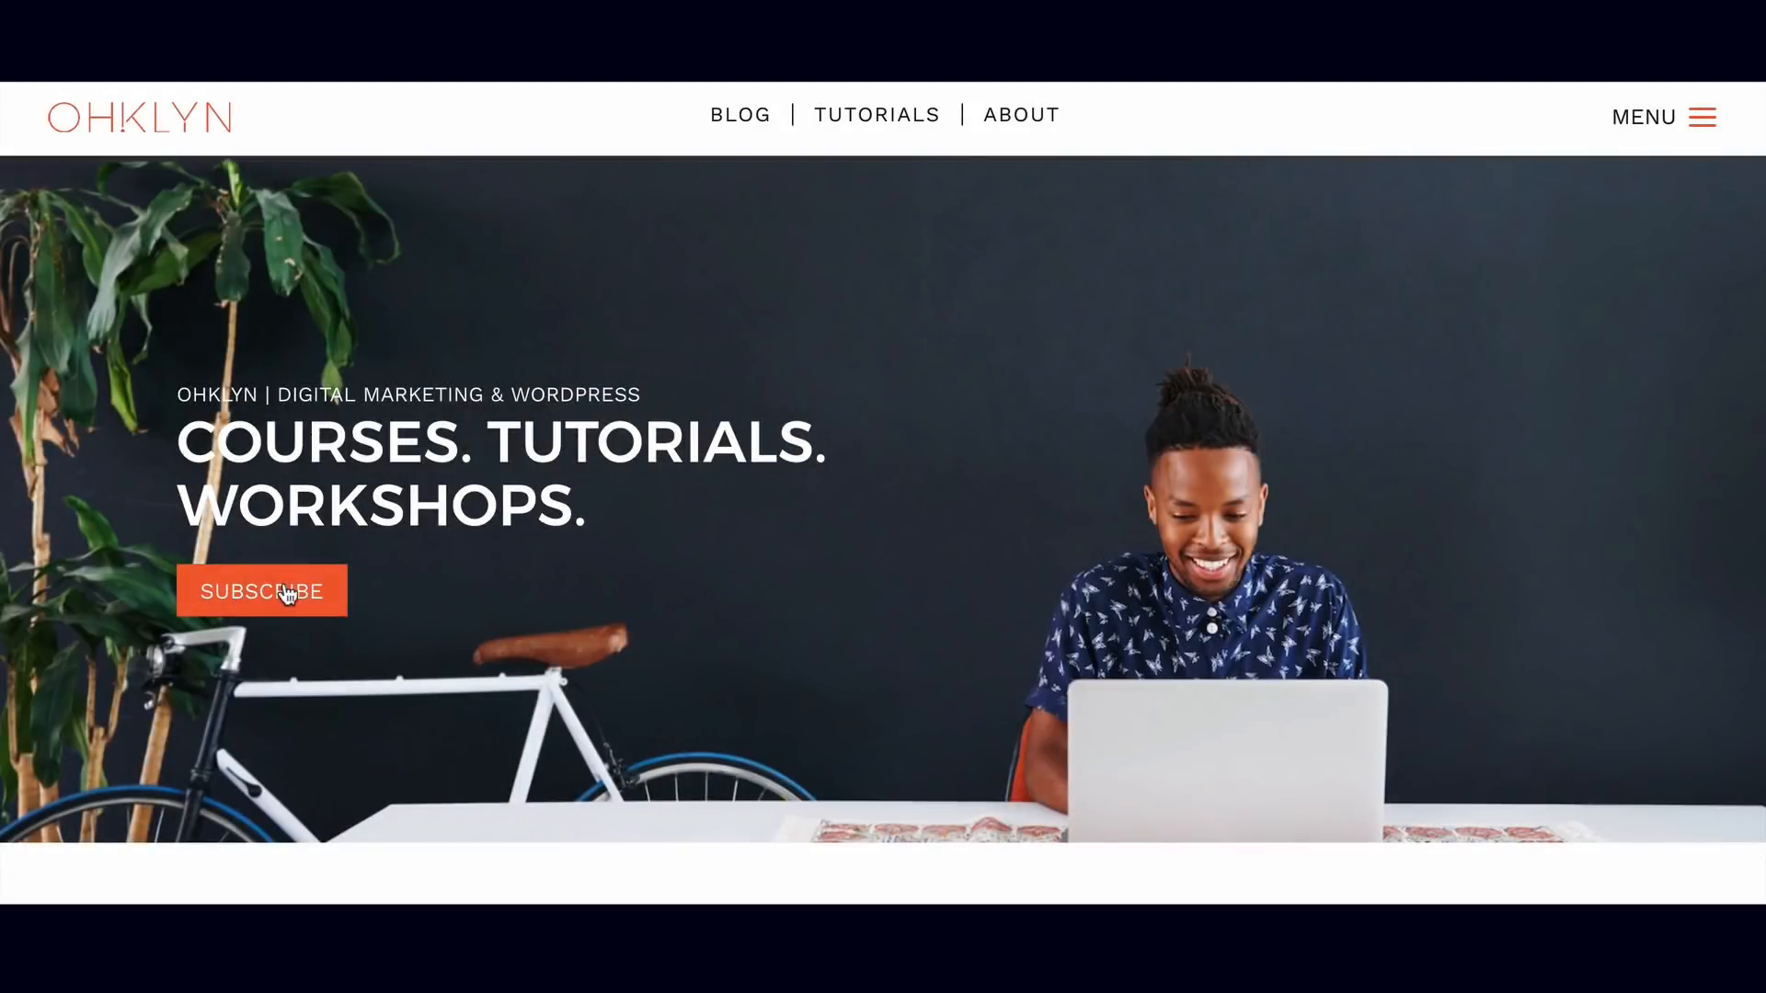
click(287, 594)
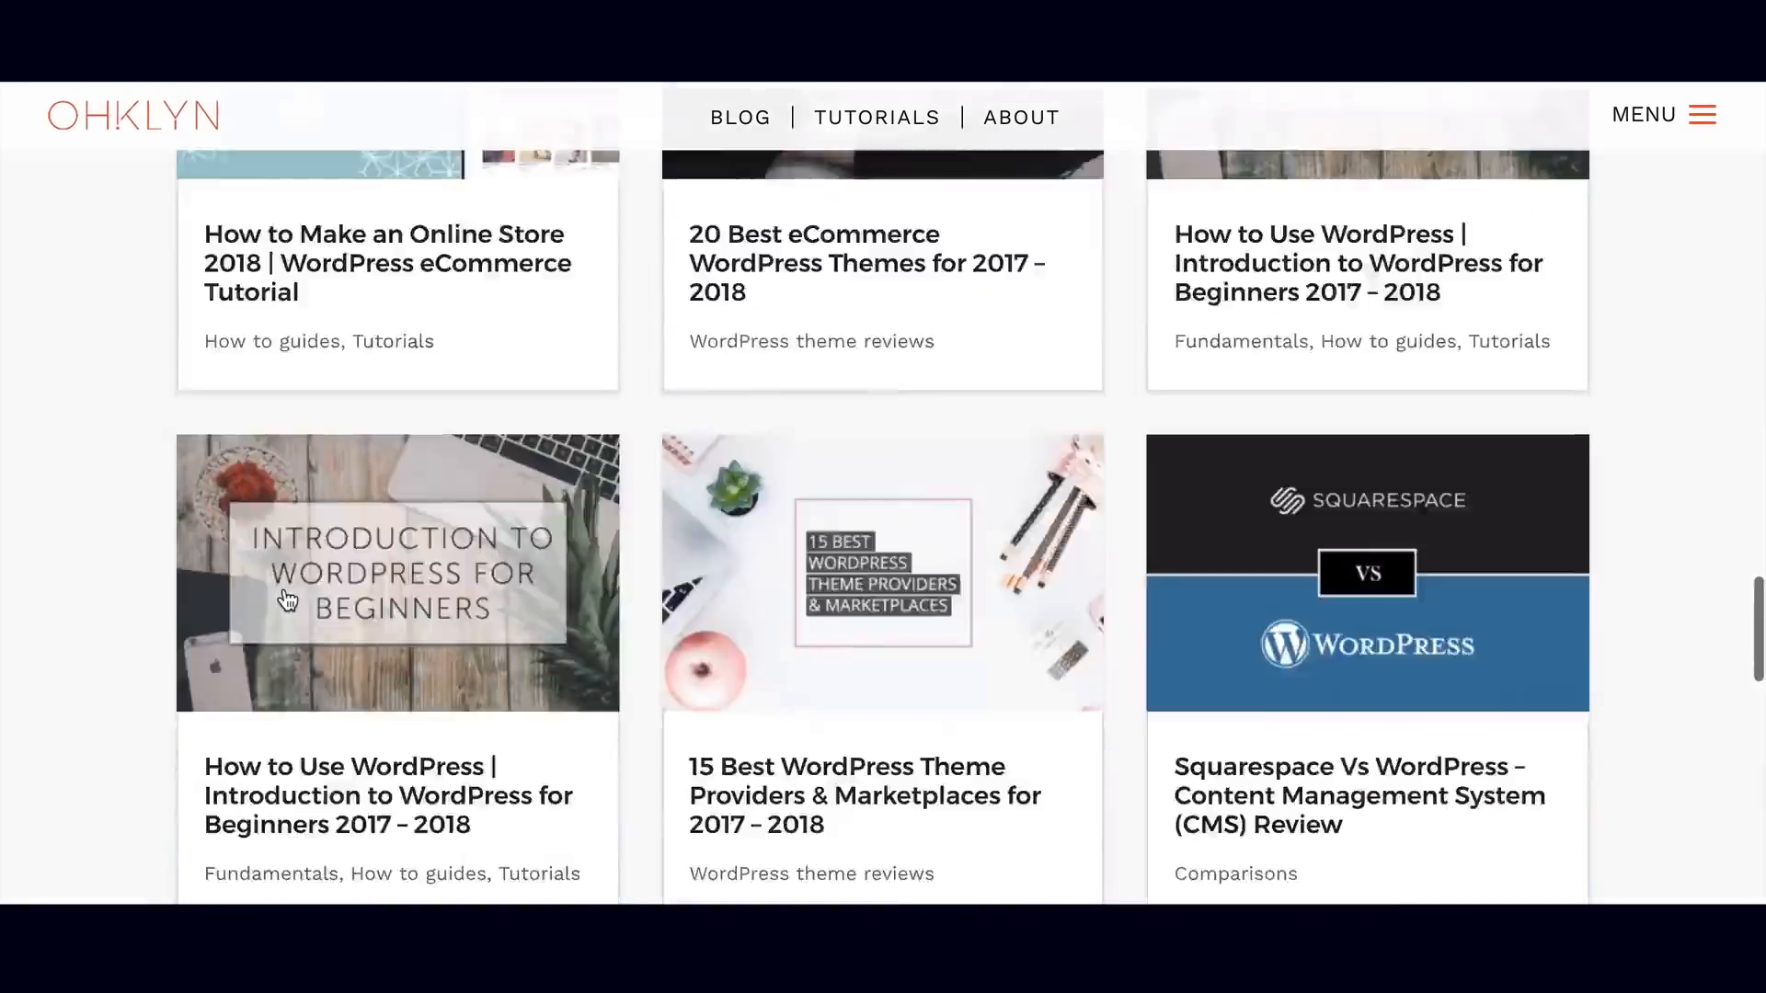